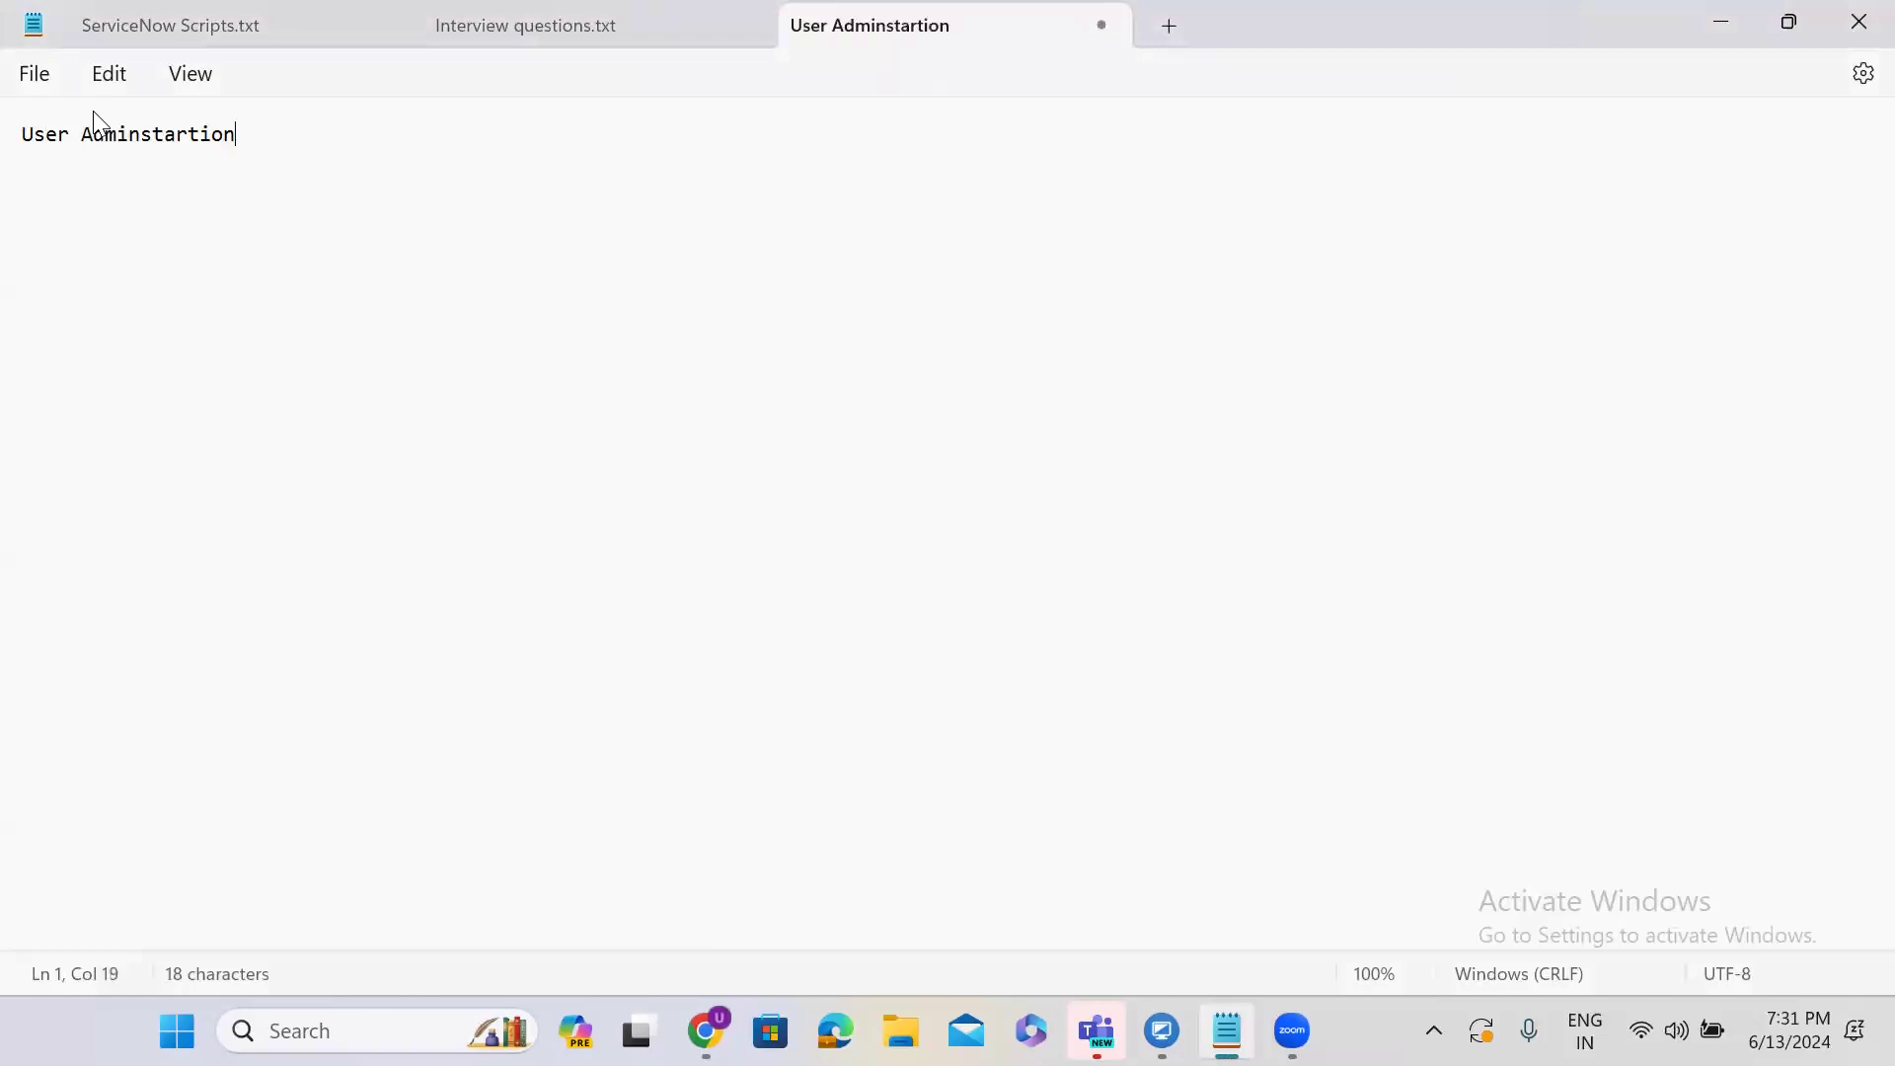
Correct the misspelled heading word to 'Administration' using the spelling suggestion.
key("Return")
left_click(131, 139)
left_click(177, 195)
left_click(277, 135)
Add the line 'TCS has purchased ServiceNow product from ServiceNow' below the heading.
key("Return")
key("Return")
key("Return")
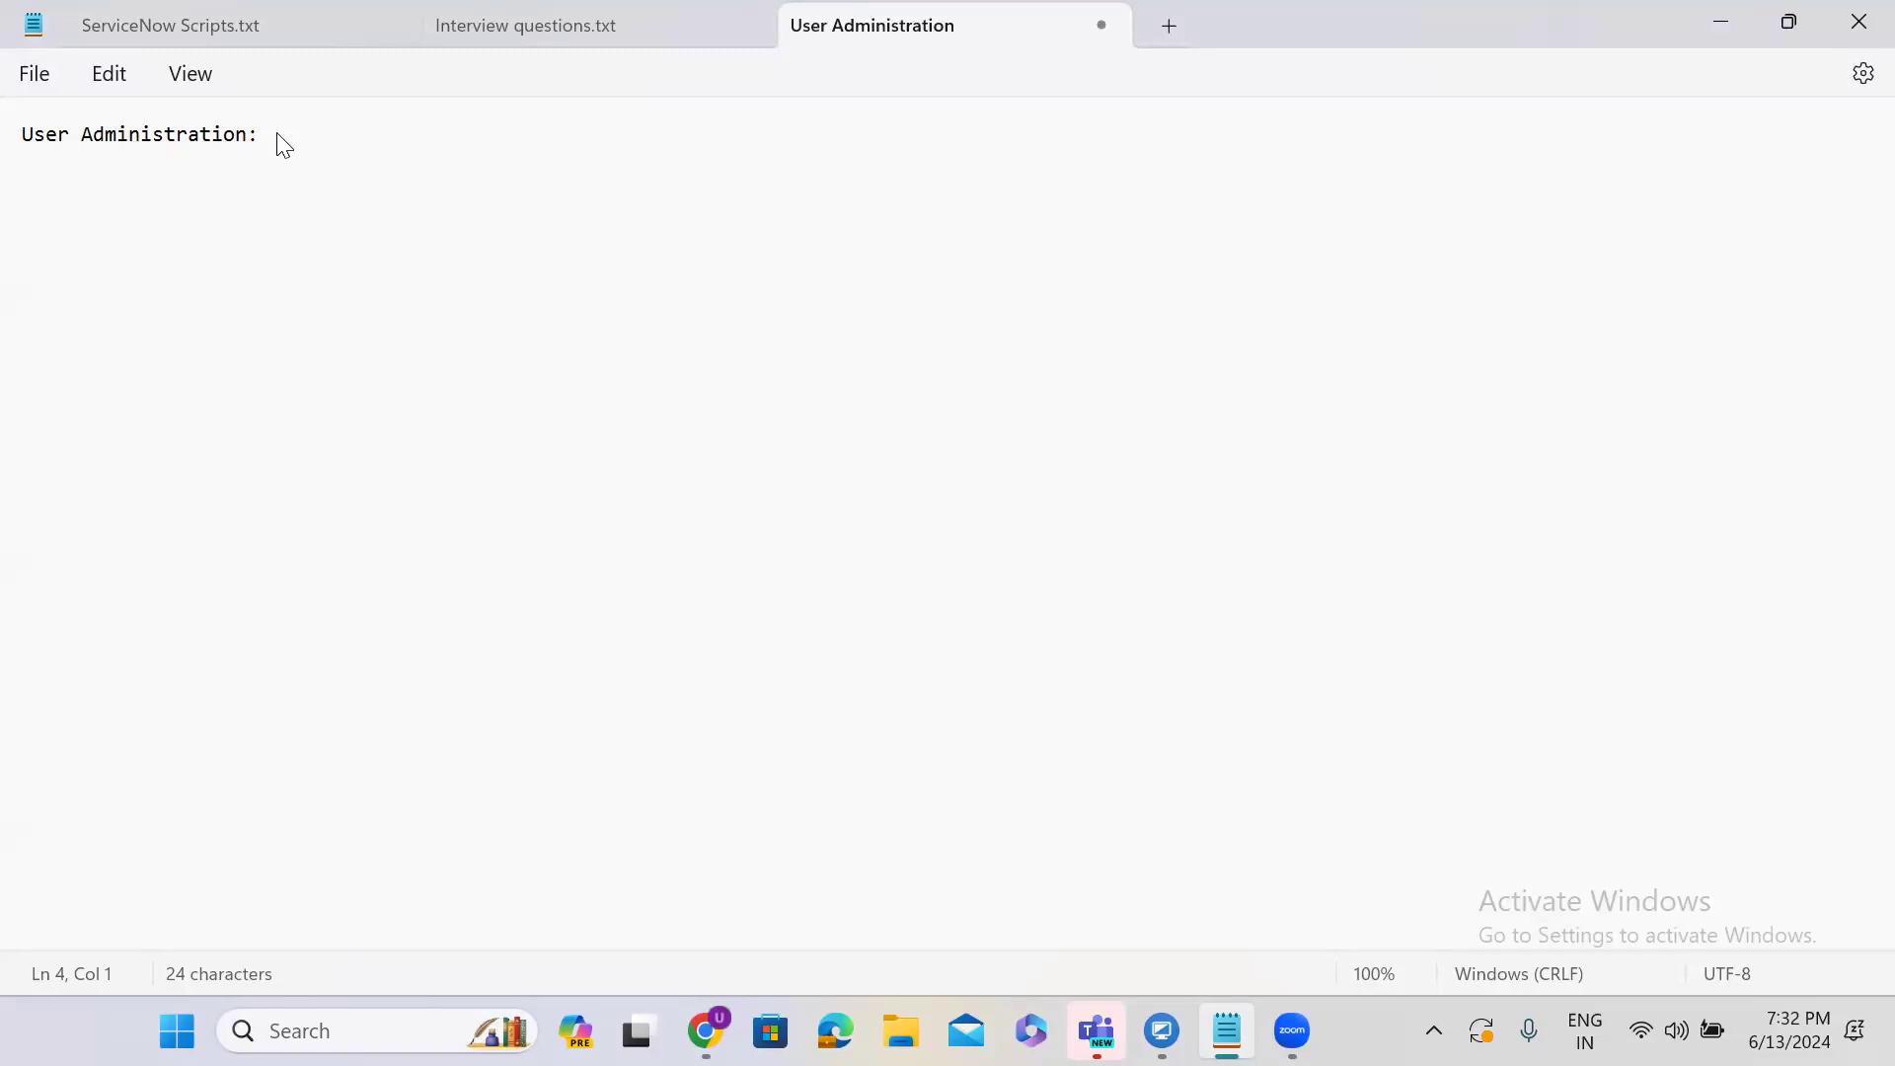
type("TCS has purchased Serv")
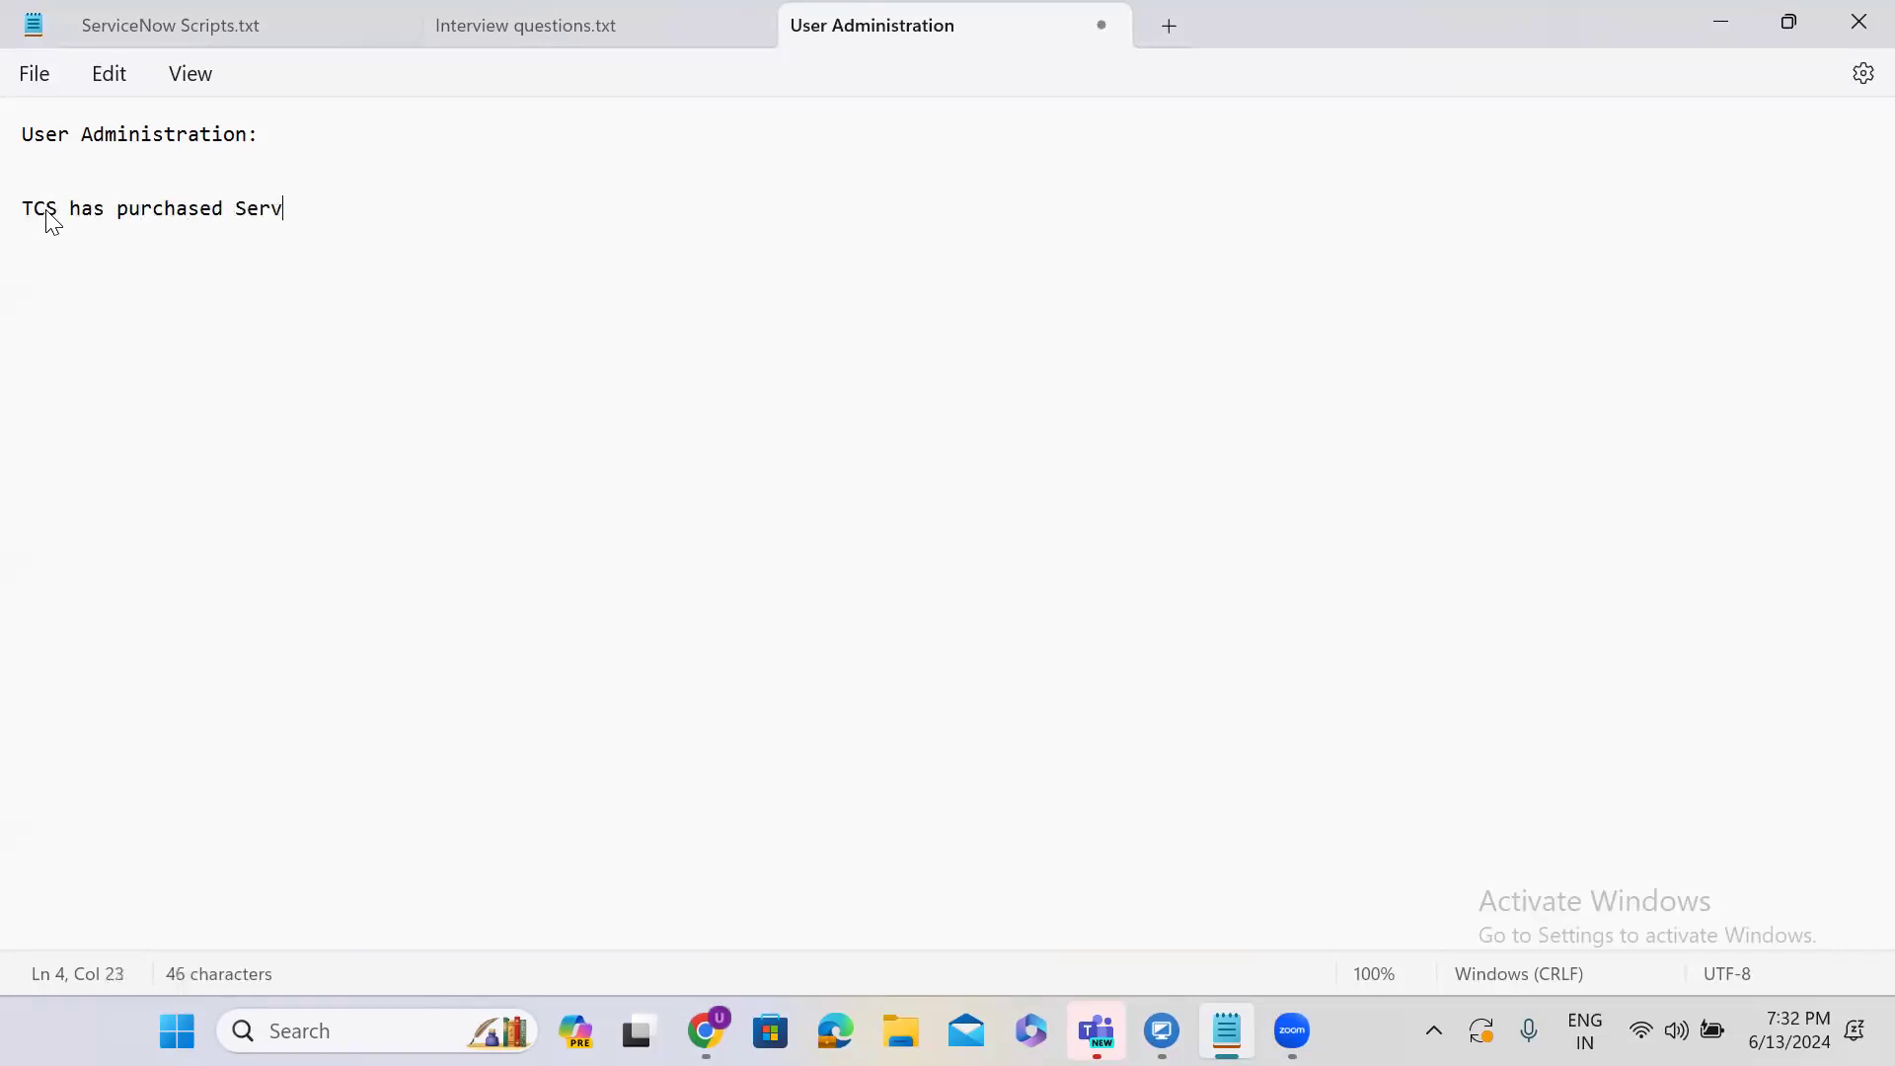
type("iceNow product from Service")
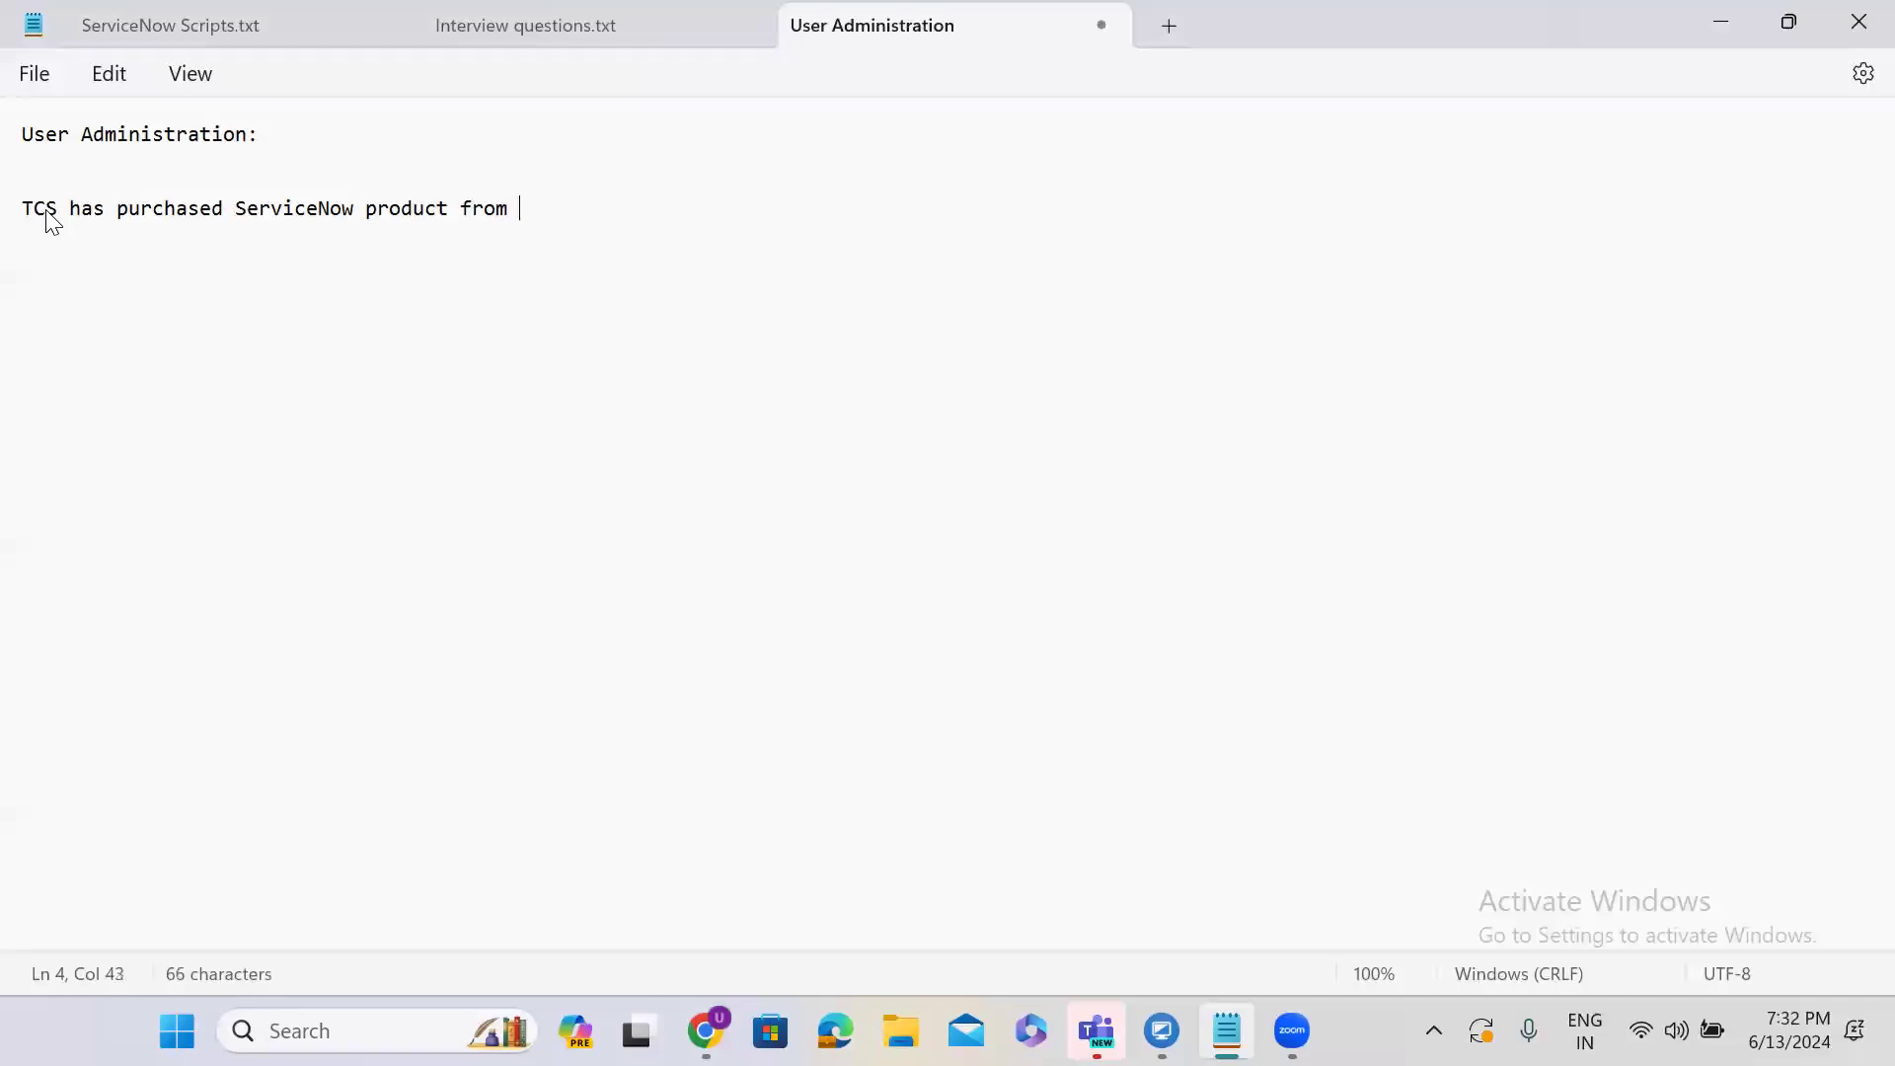
type("Now")
key("Return")
left_click(671, 212)
key("Return")
key("Return")
key("Return")
left_click(1720, 21)
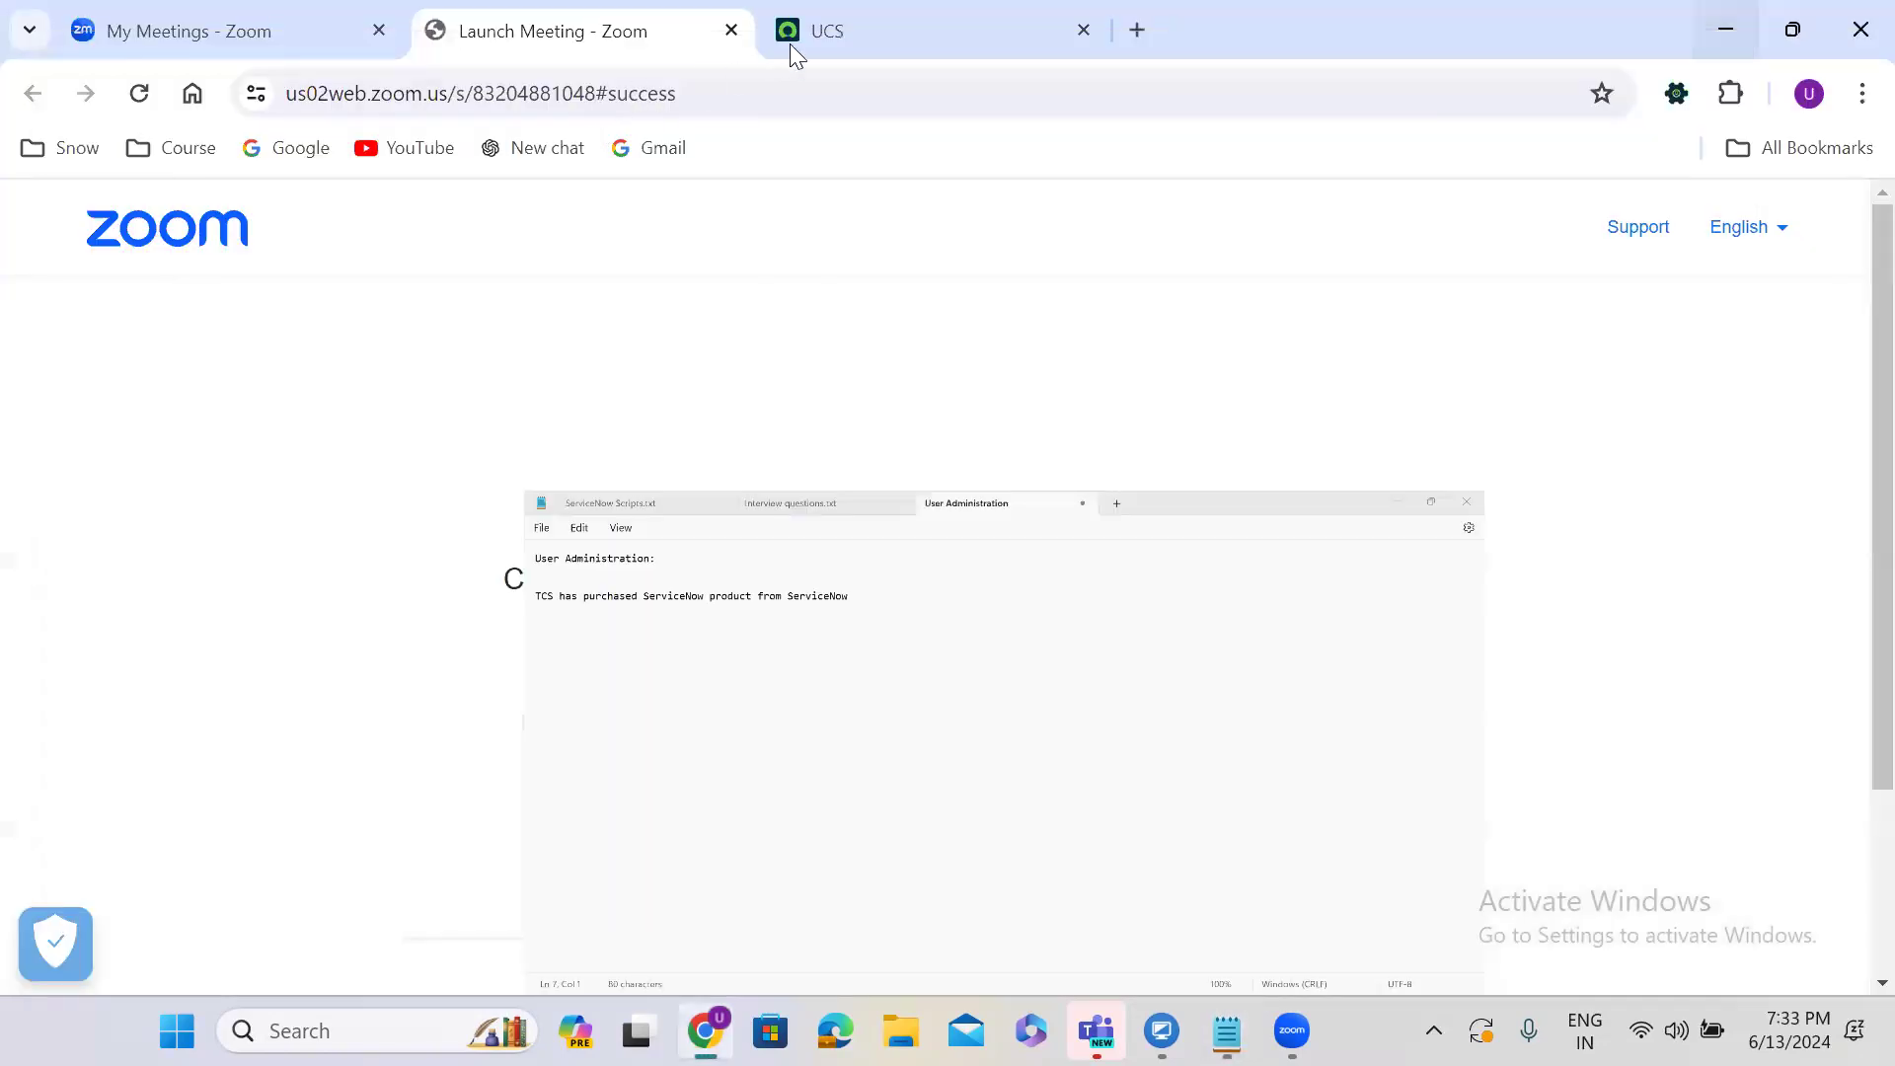
left_click(802, 39)
left_click_drag(533, 93, 237, 127)
key("ctrl+c")
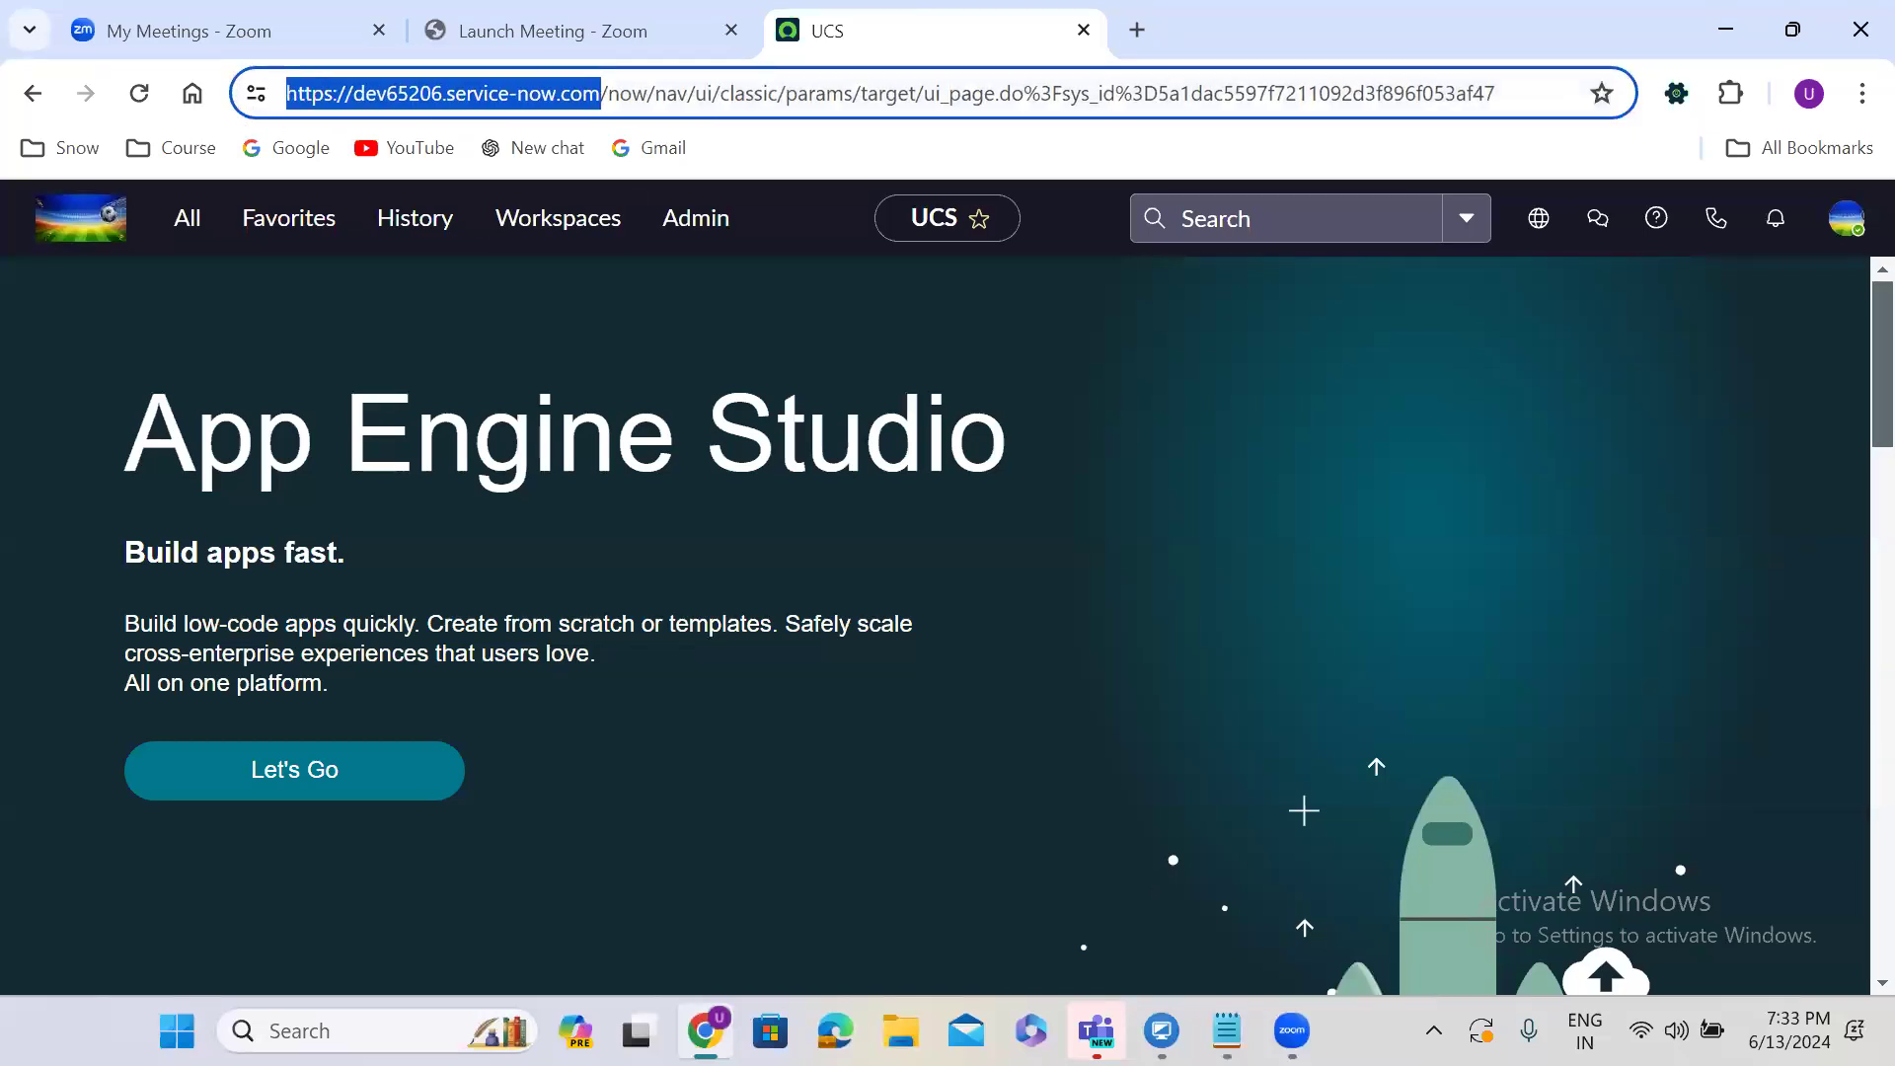
Paste the instance address into the note on its own line.
left_click(1227, 1030)
key("ctrl+v")
key("Return")
Paste two more copies of the URL and rename the first instance to tcsdev.
key("Return")
key("ctrl+v")
key("Return")
key("Return")
key("Return")
key("ctrl+v")
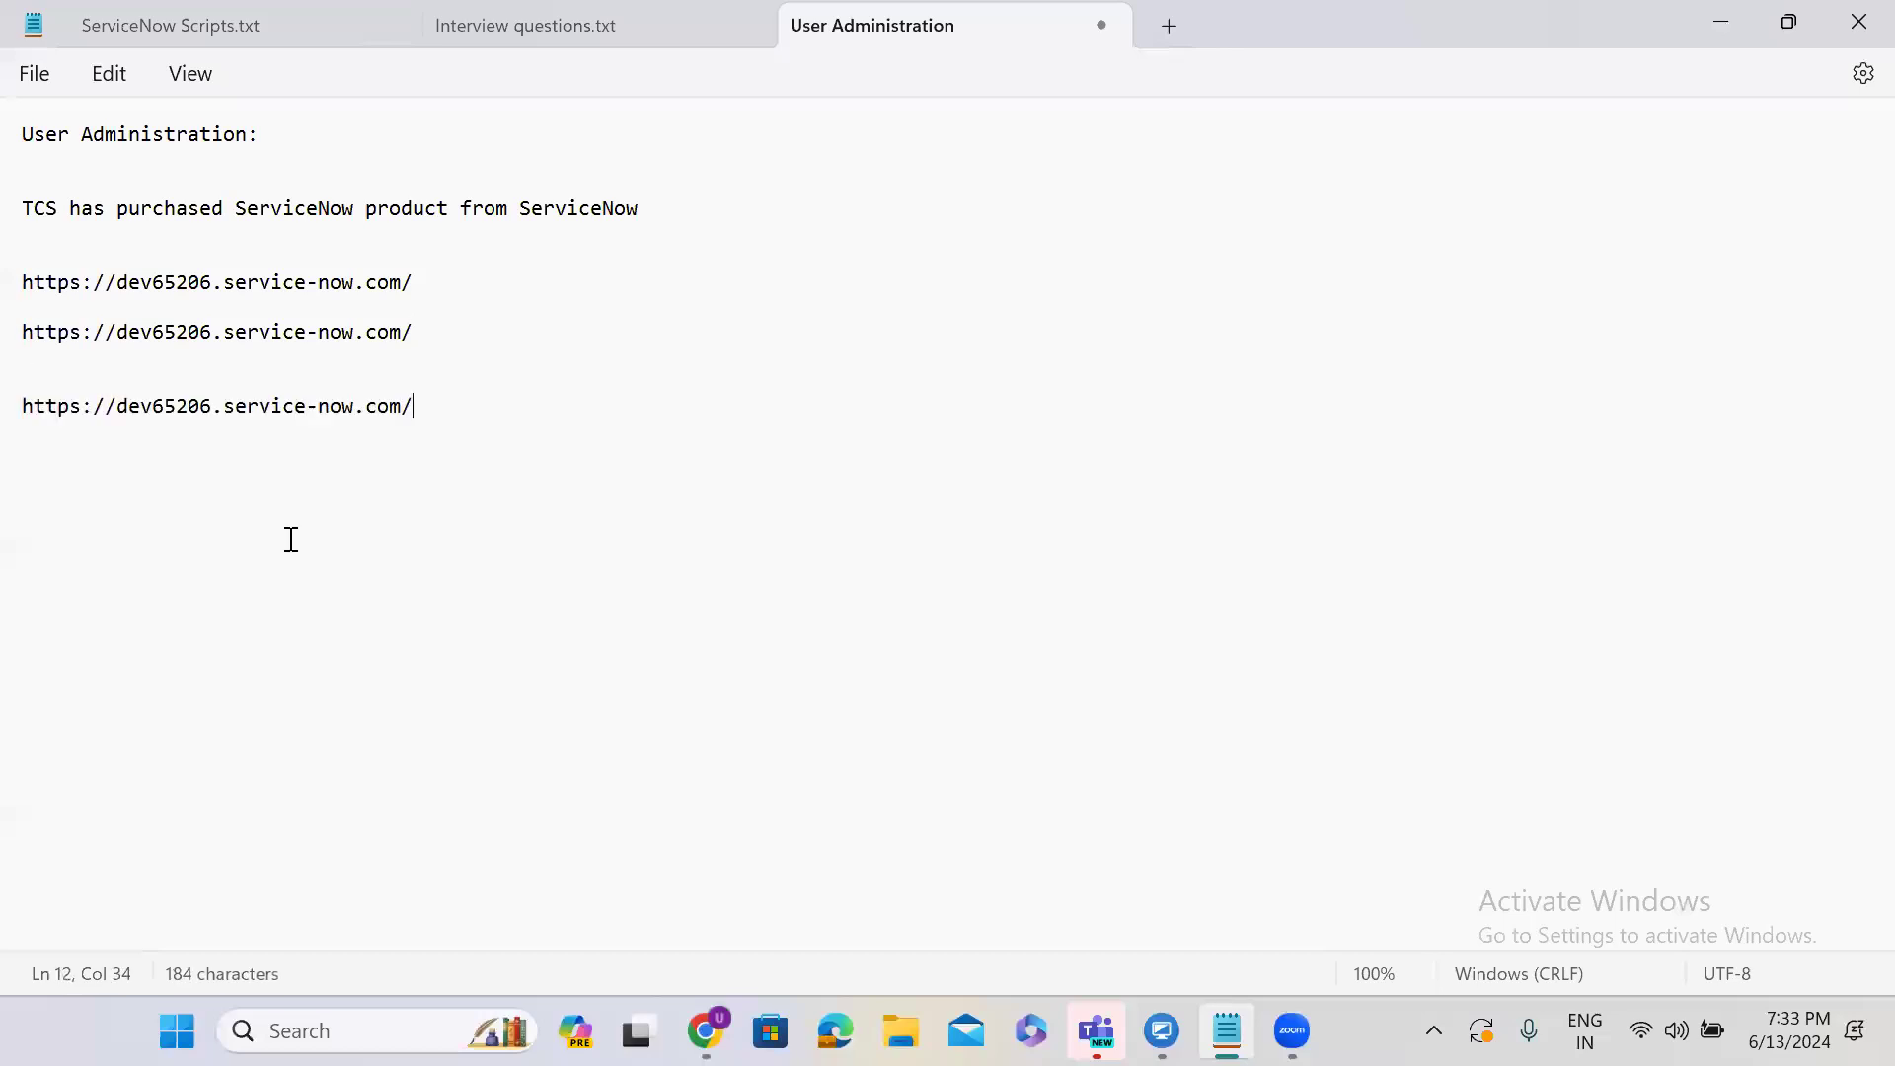
double_click(162, 288)
type("t")
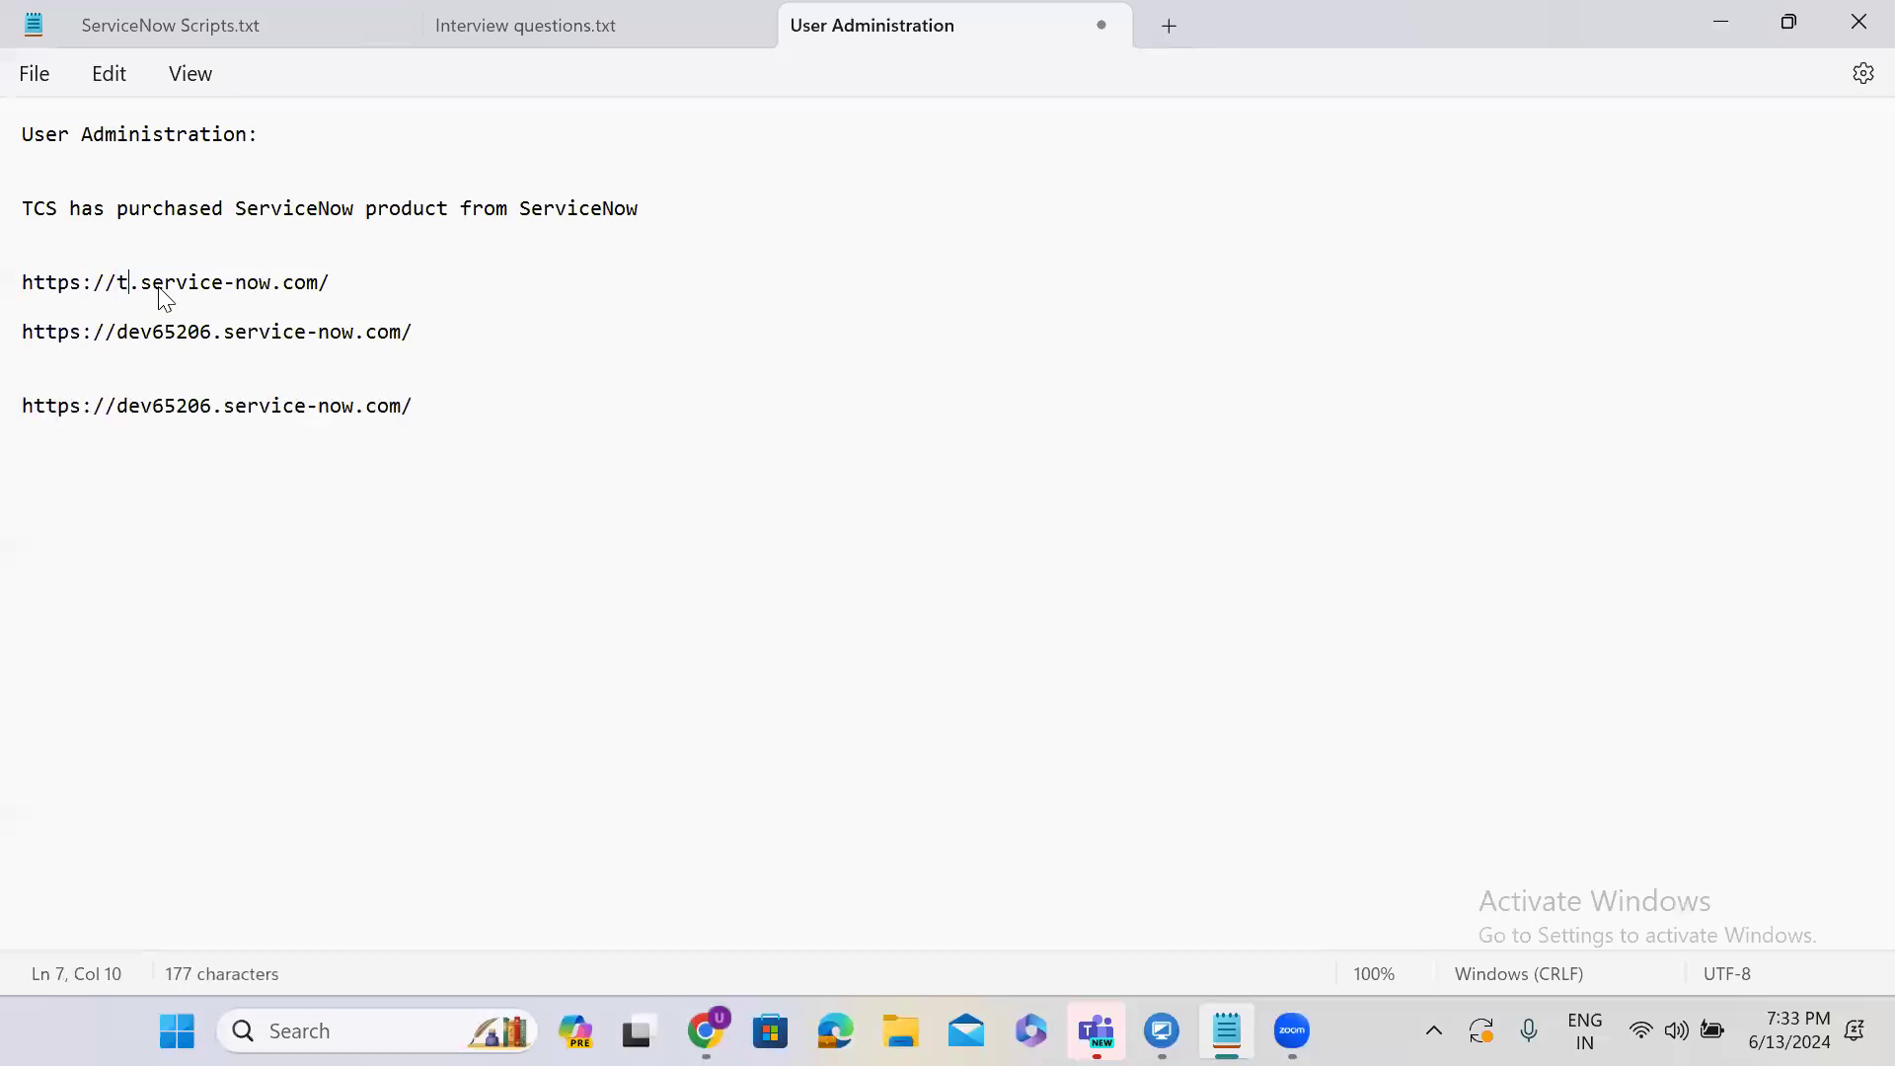
type("csdev")
Rename the other two instances to tcstest and tcs, and remove the extra blank line.
double_click(166, 313)
double_click(164, 322)
type("y")
key("BackSpace")
type("tcstest")
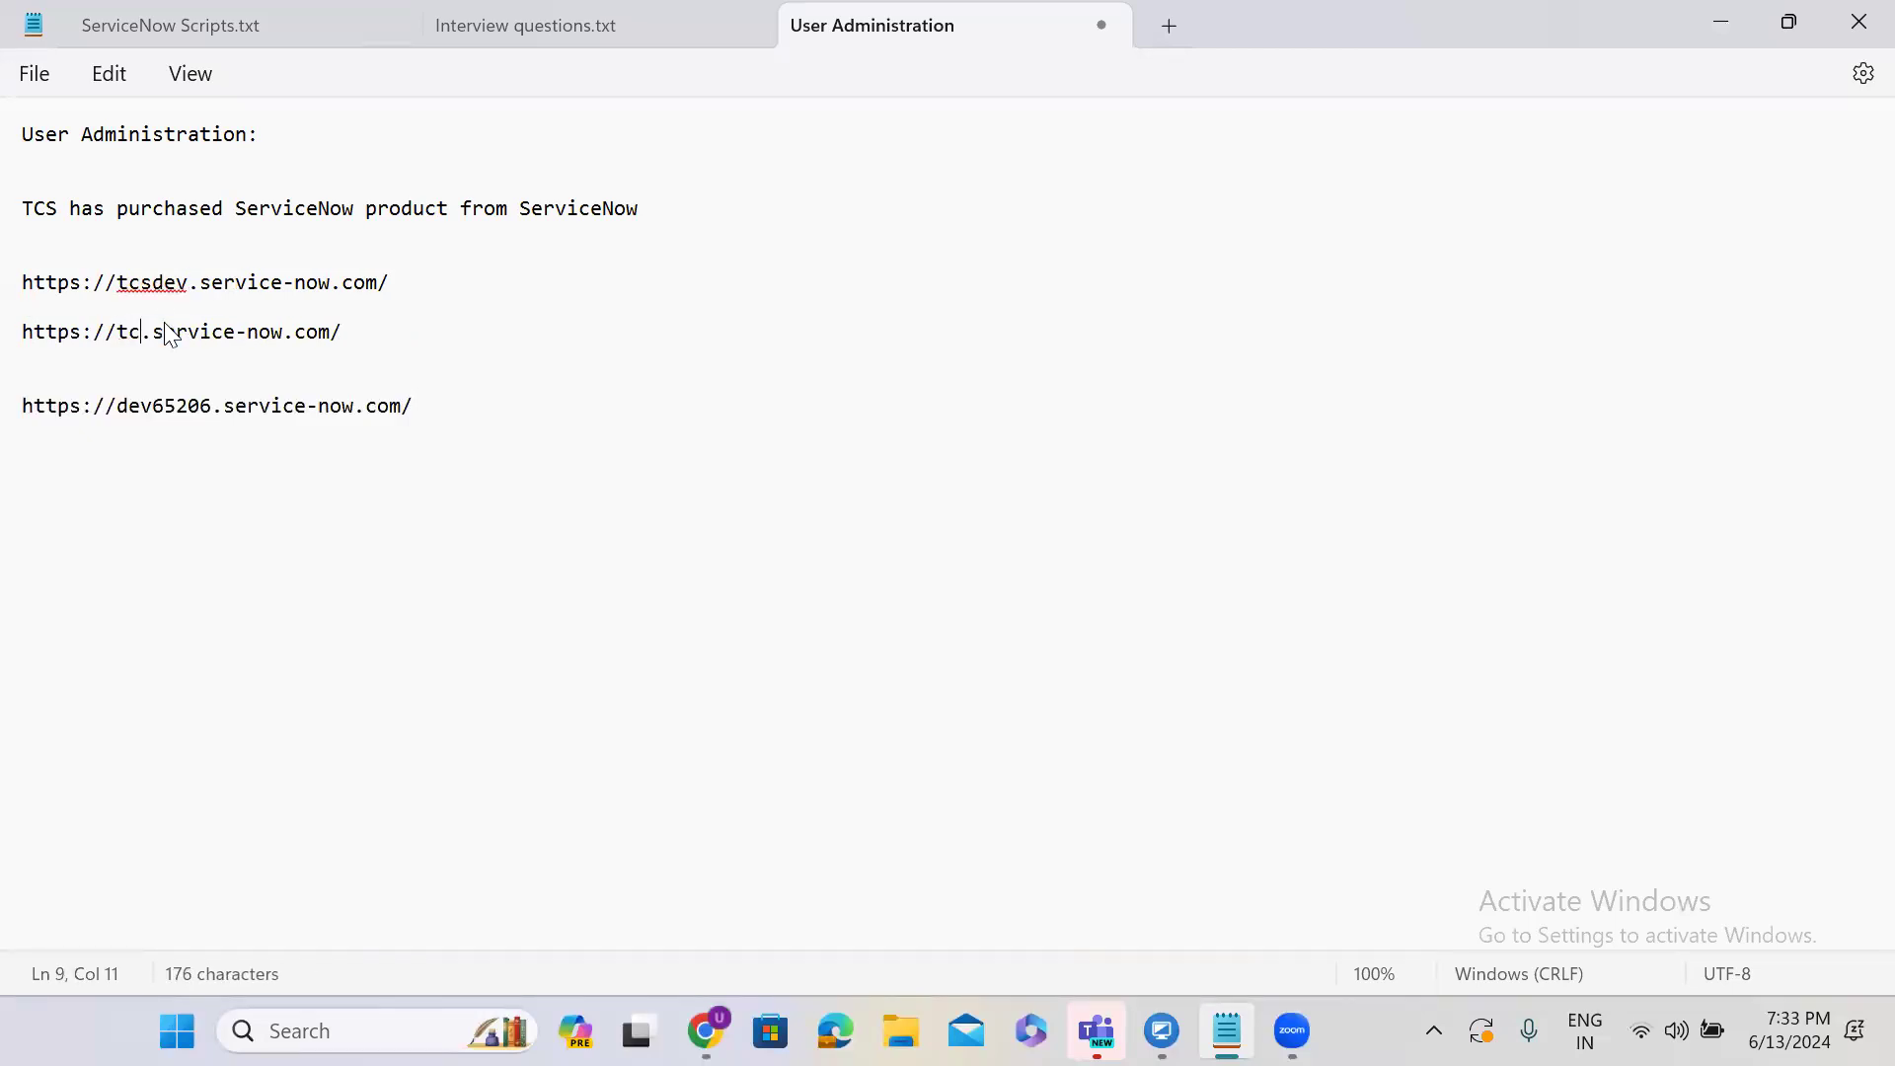
double_click(163, 409)
type("tcs")
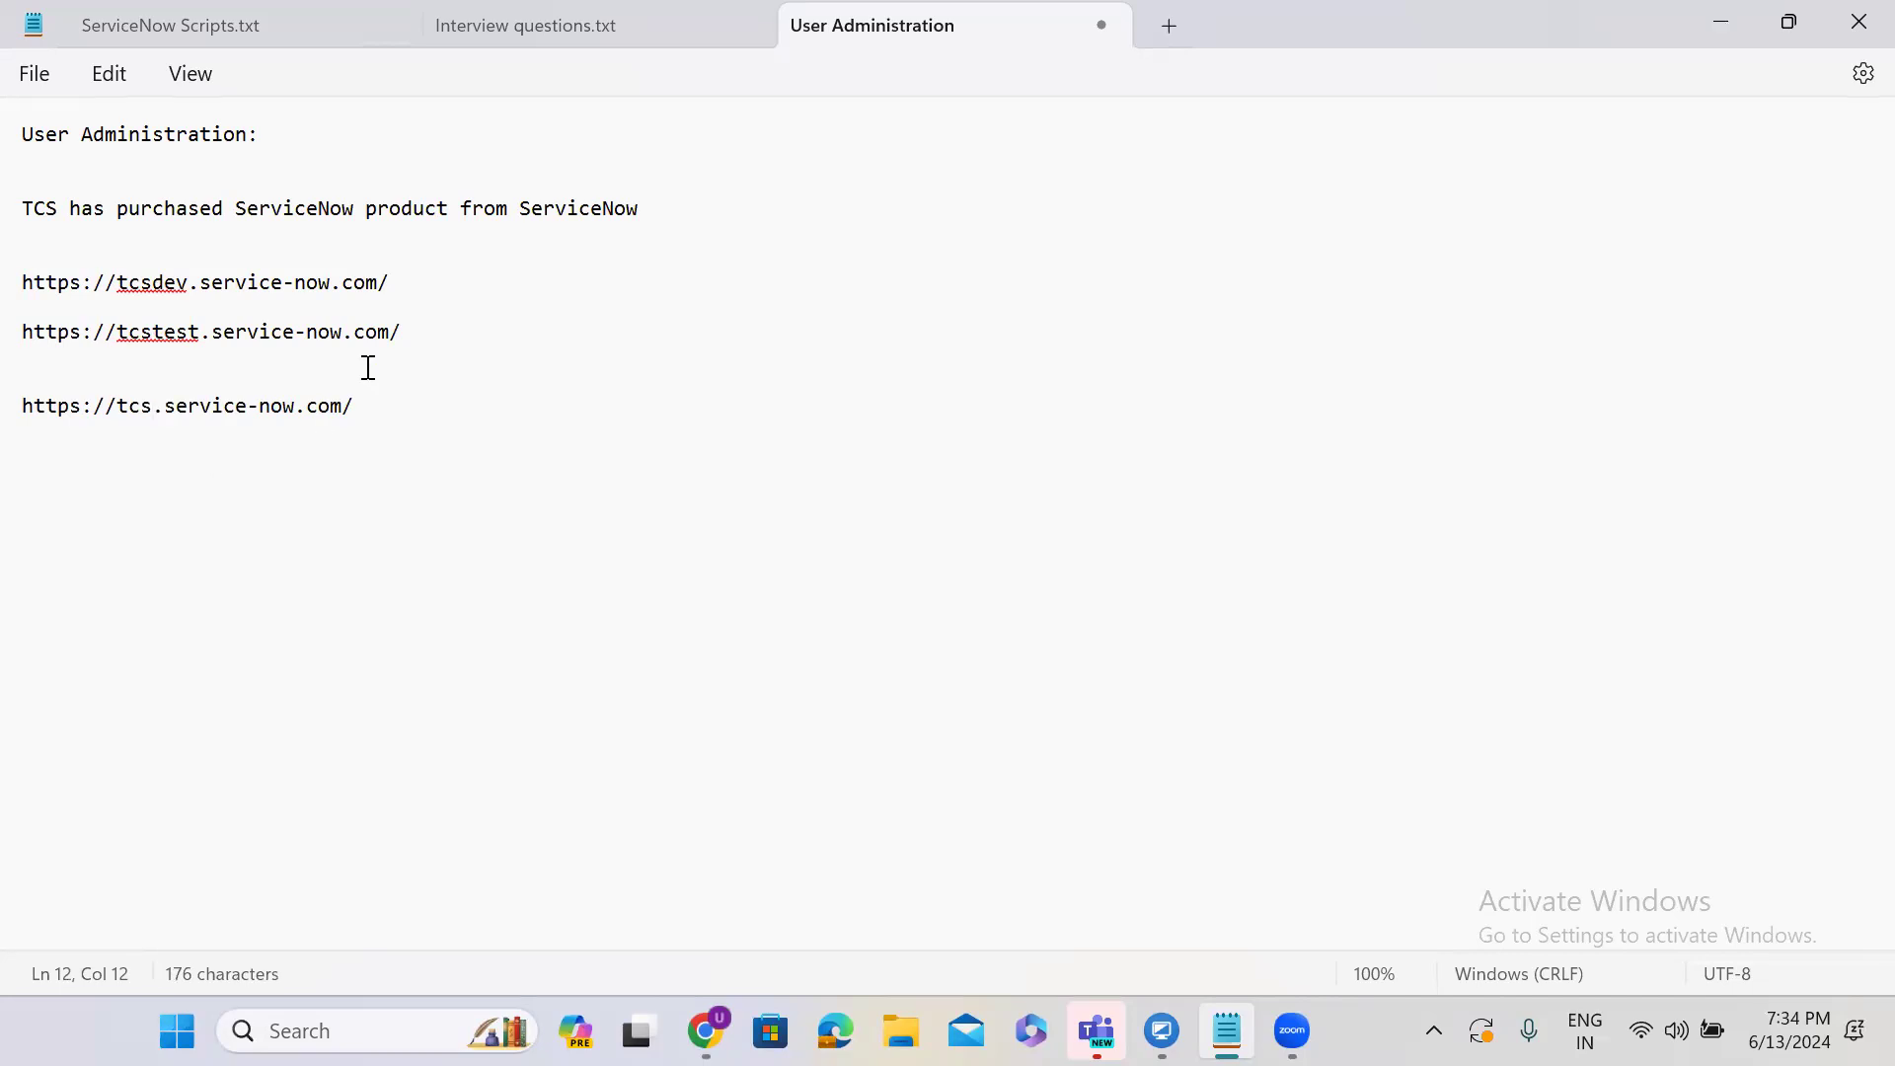
left_click_drag(34, 359, 24, 375)
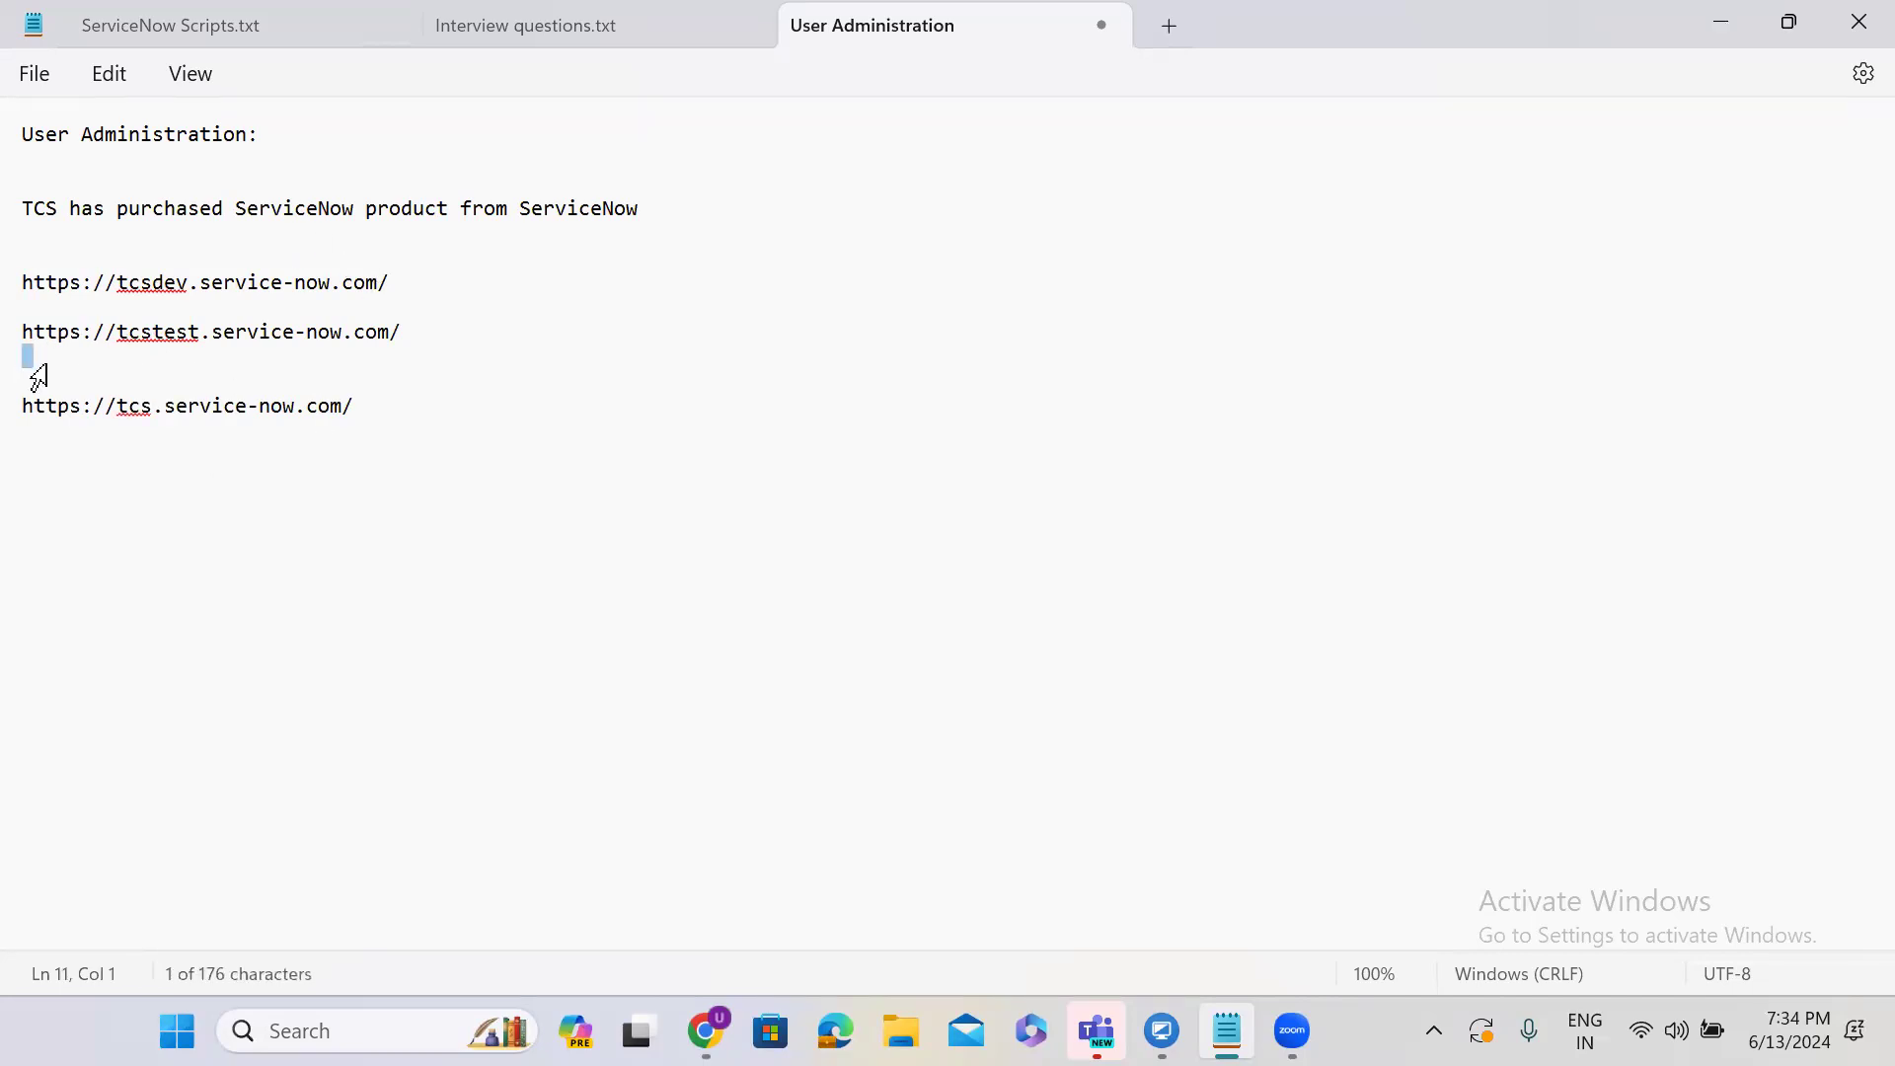
key("BackSpace")
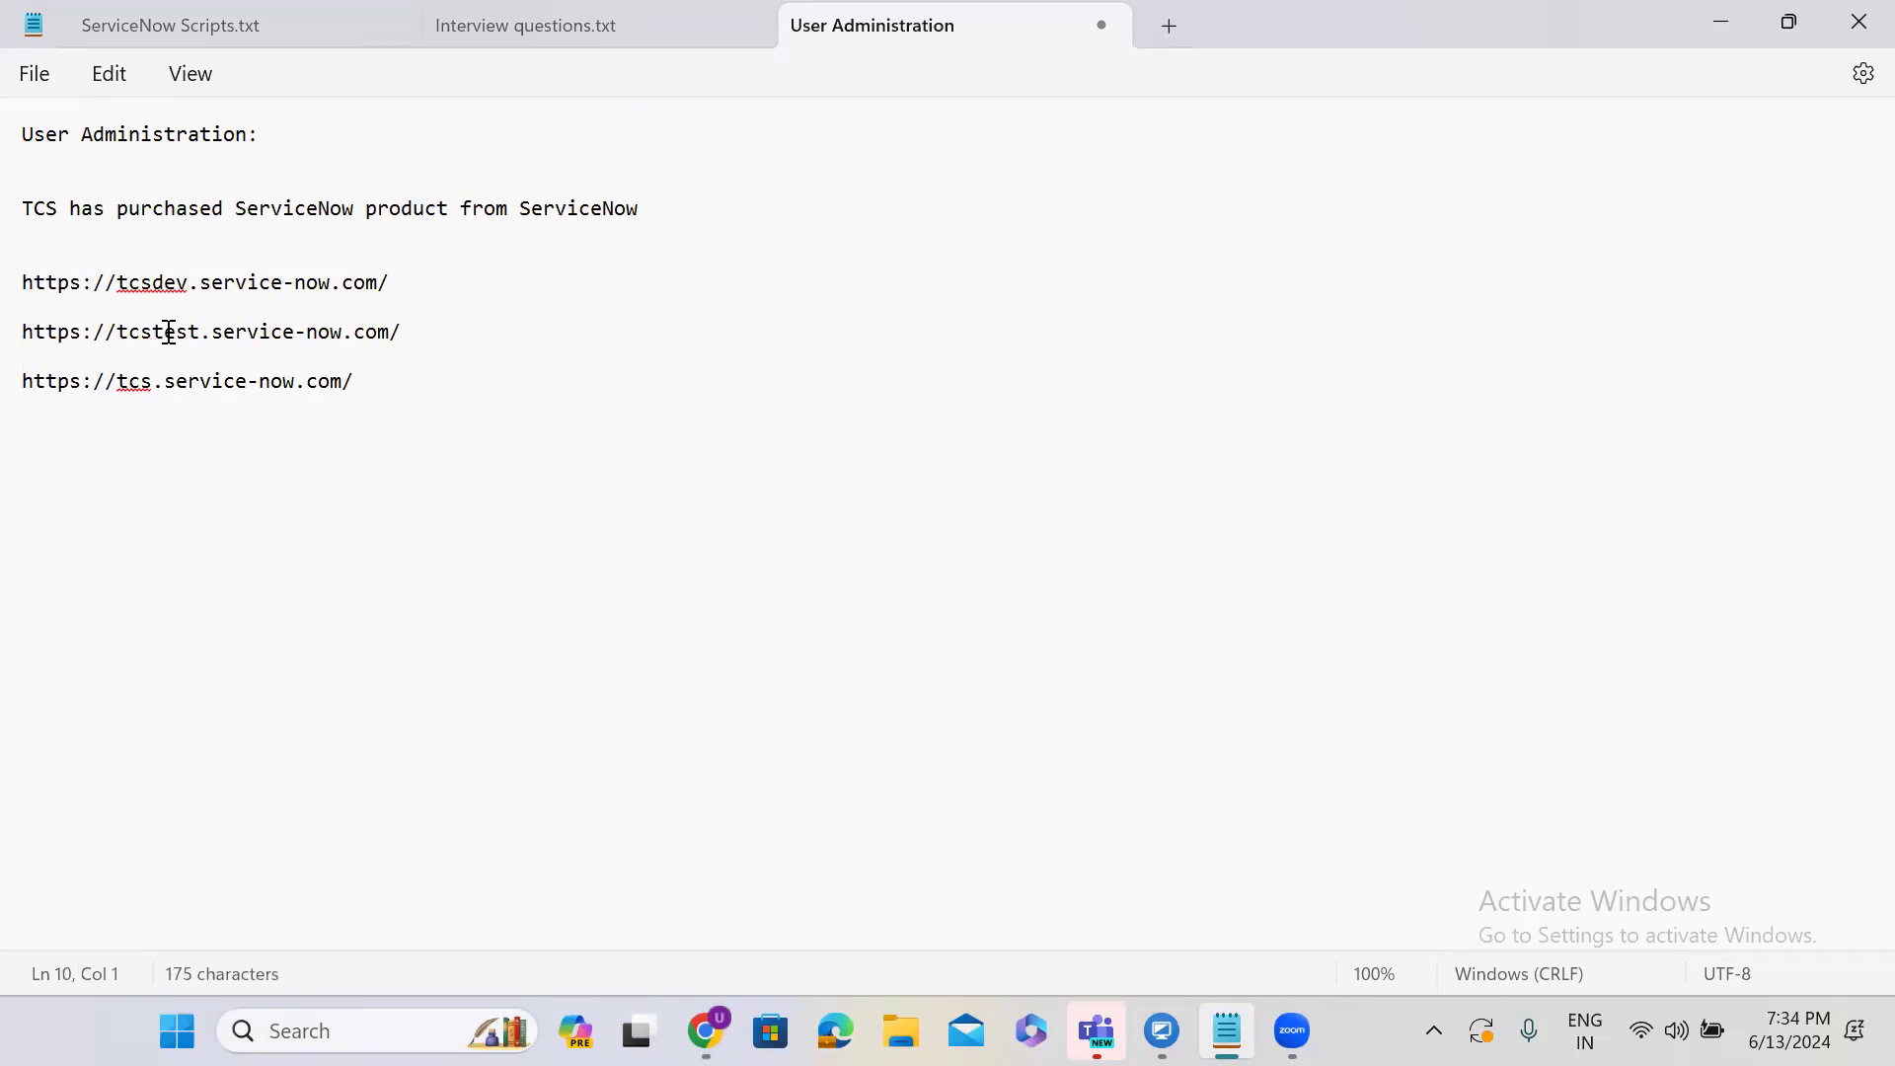
Tag the three URLs with '-- DEV', '-- TEST' and '-- PROD'.
left_click(389, 291)
type("-- DEV")
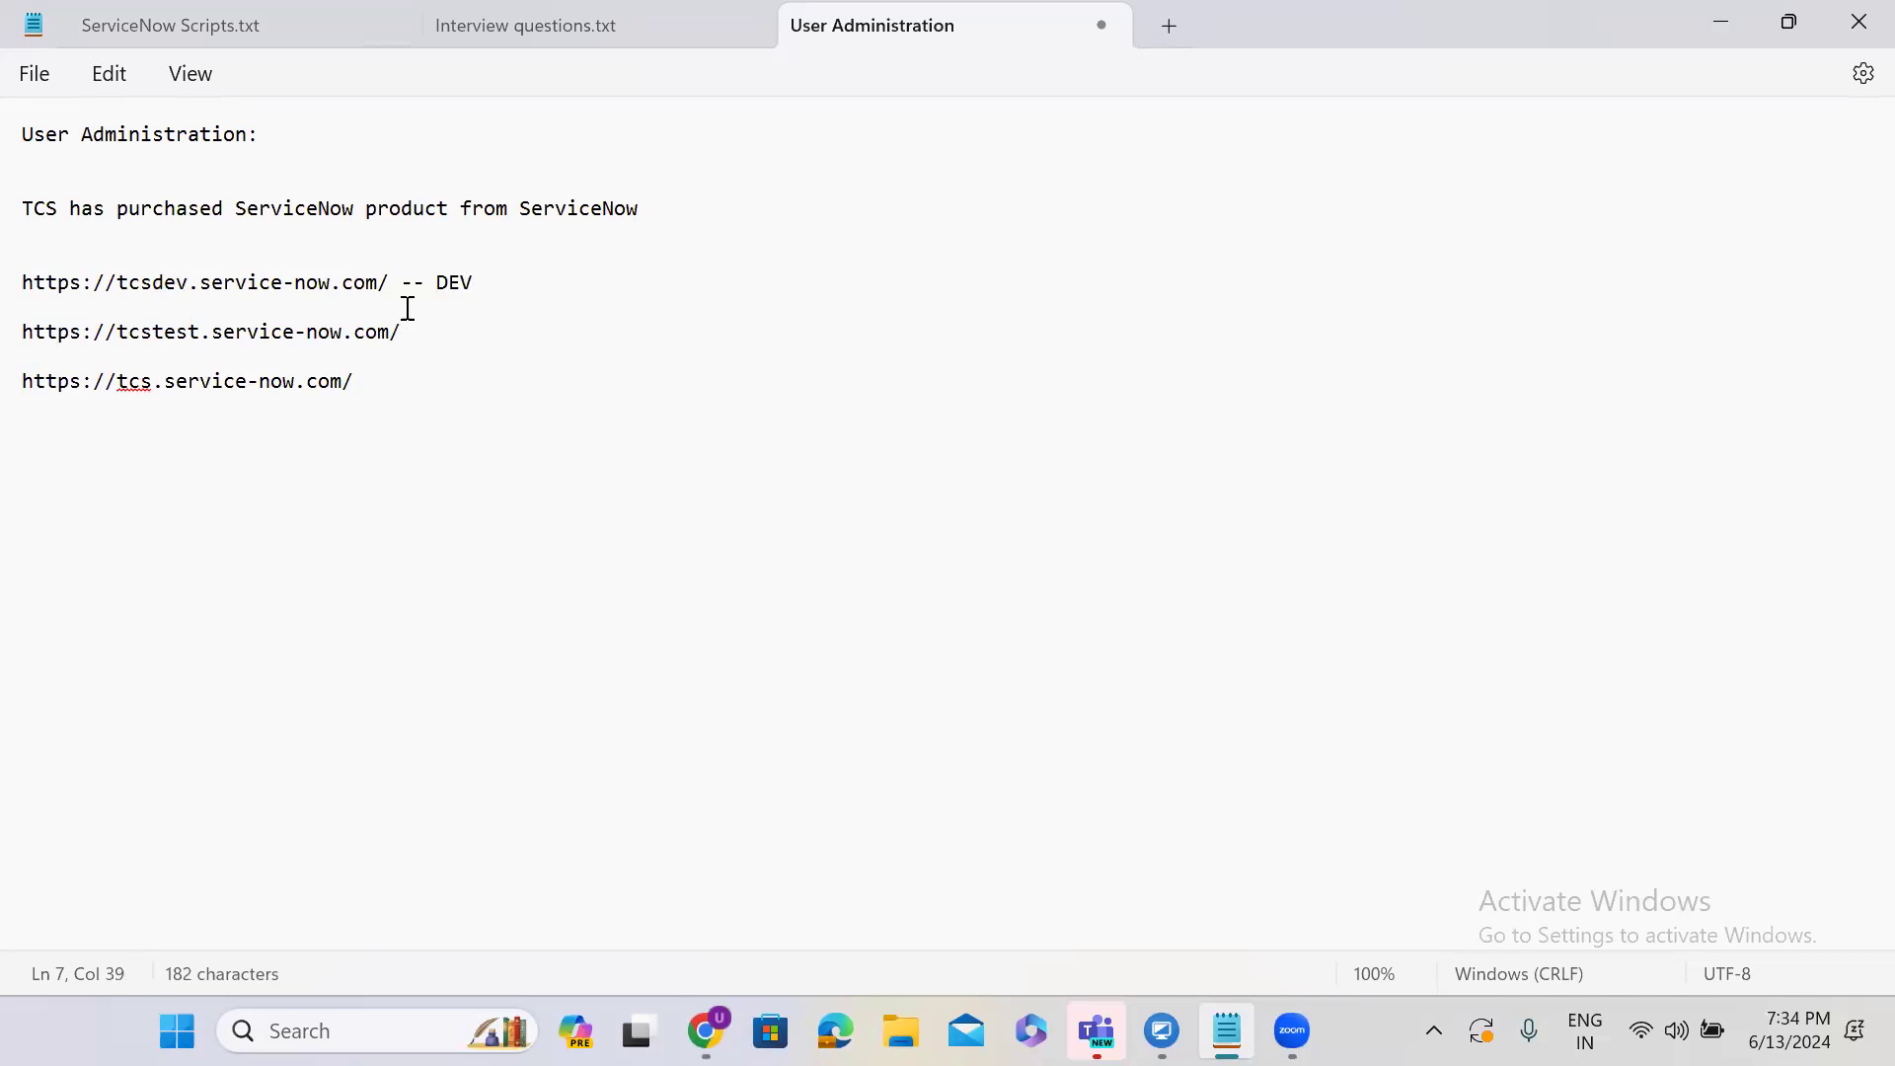
left_click(442, 350)
type("-- TEST")
left_click(438, 384)
type("-- PROD")
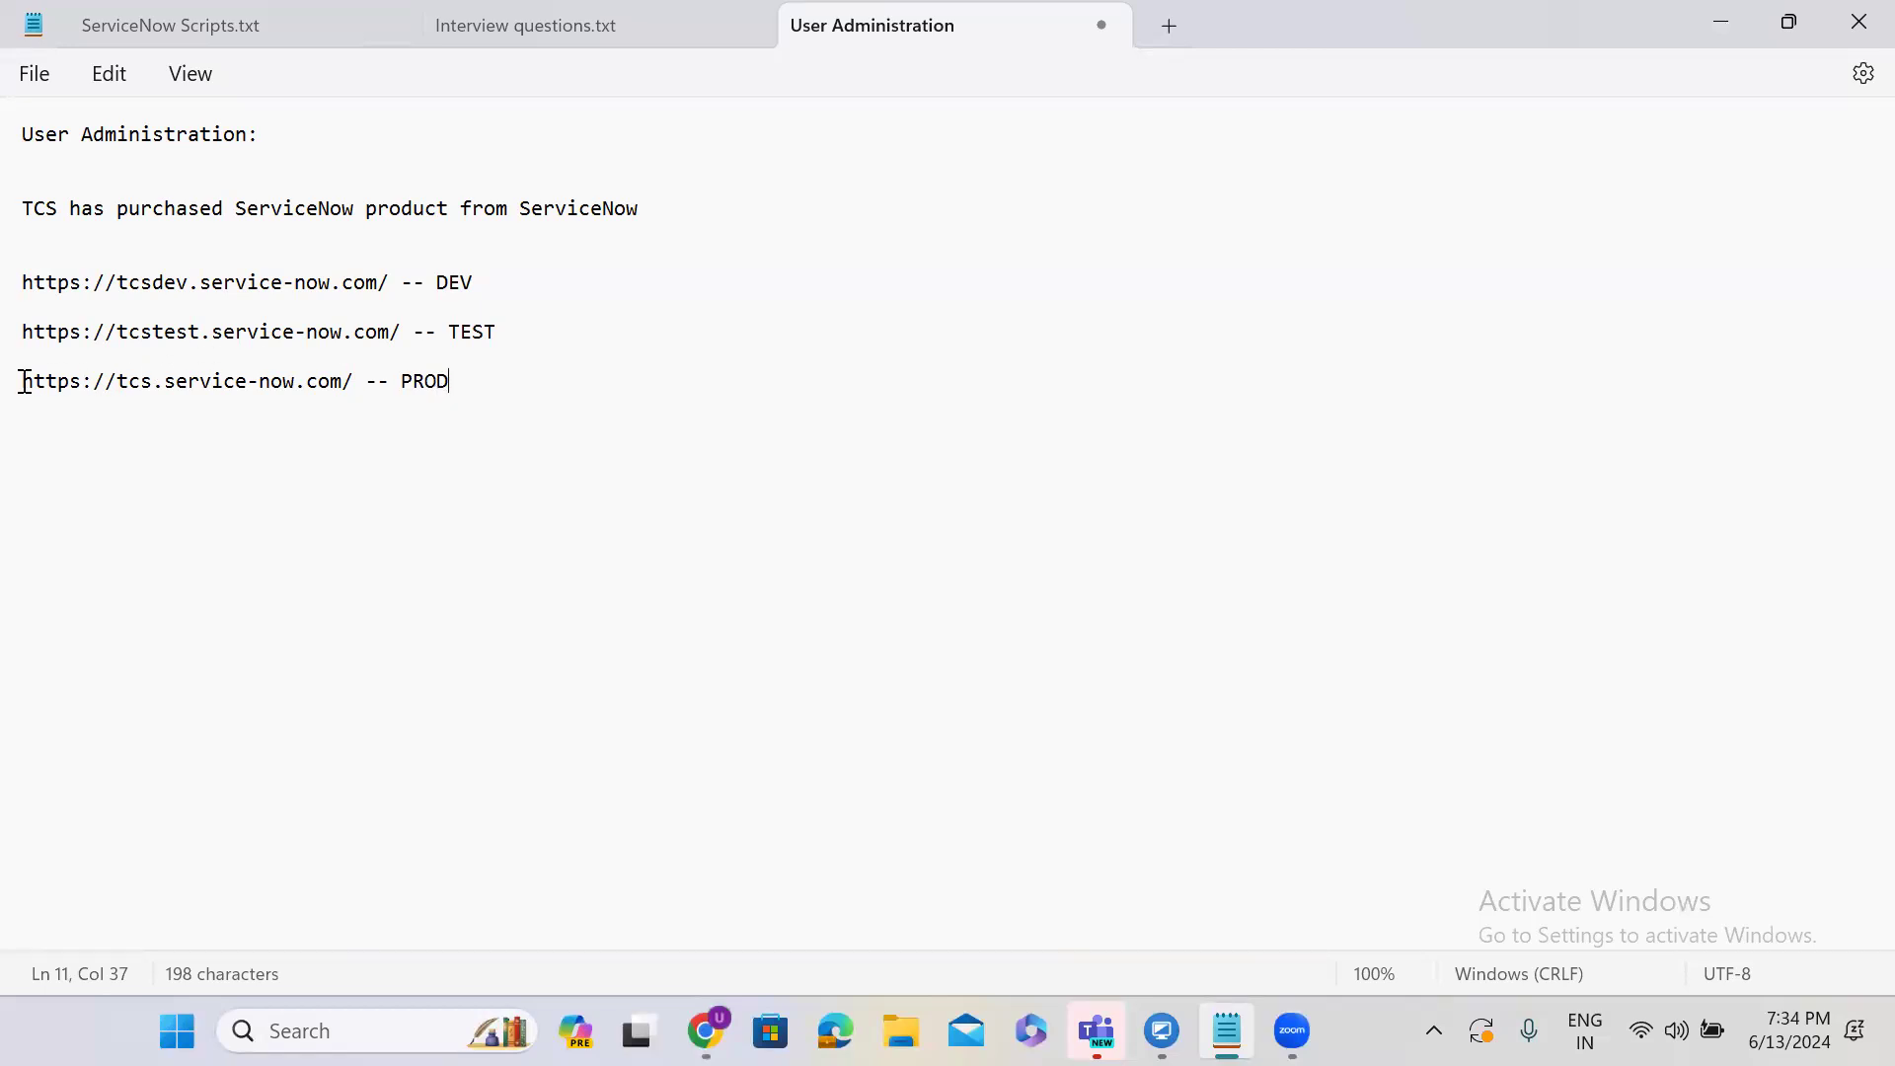
left_click_drag(23, 383, 358, 375)
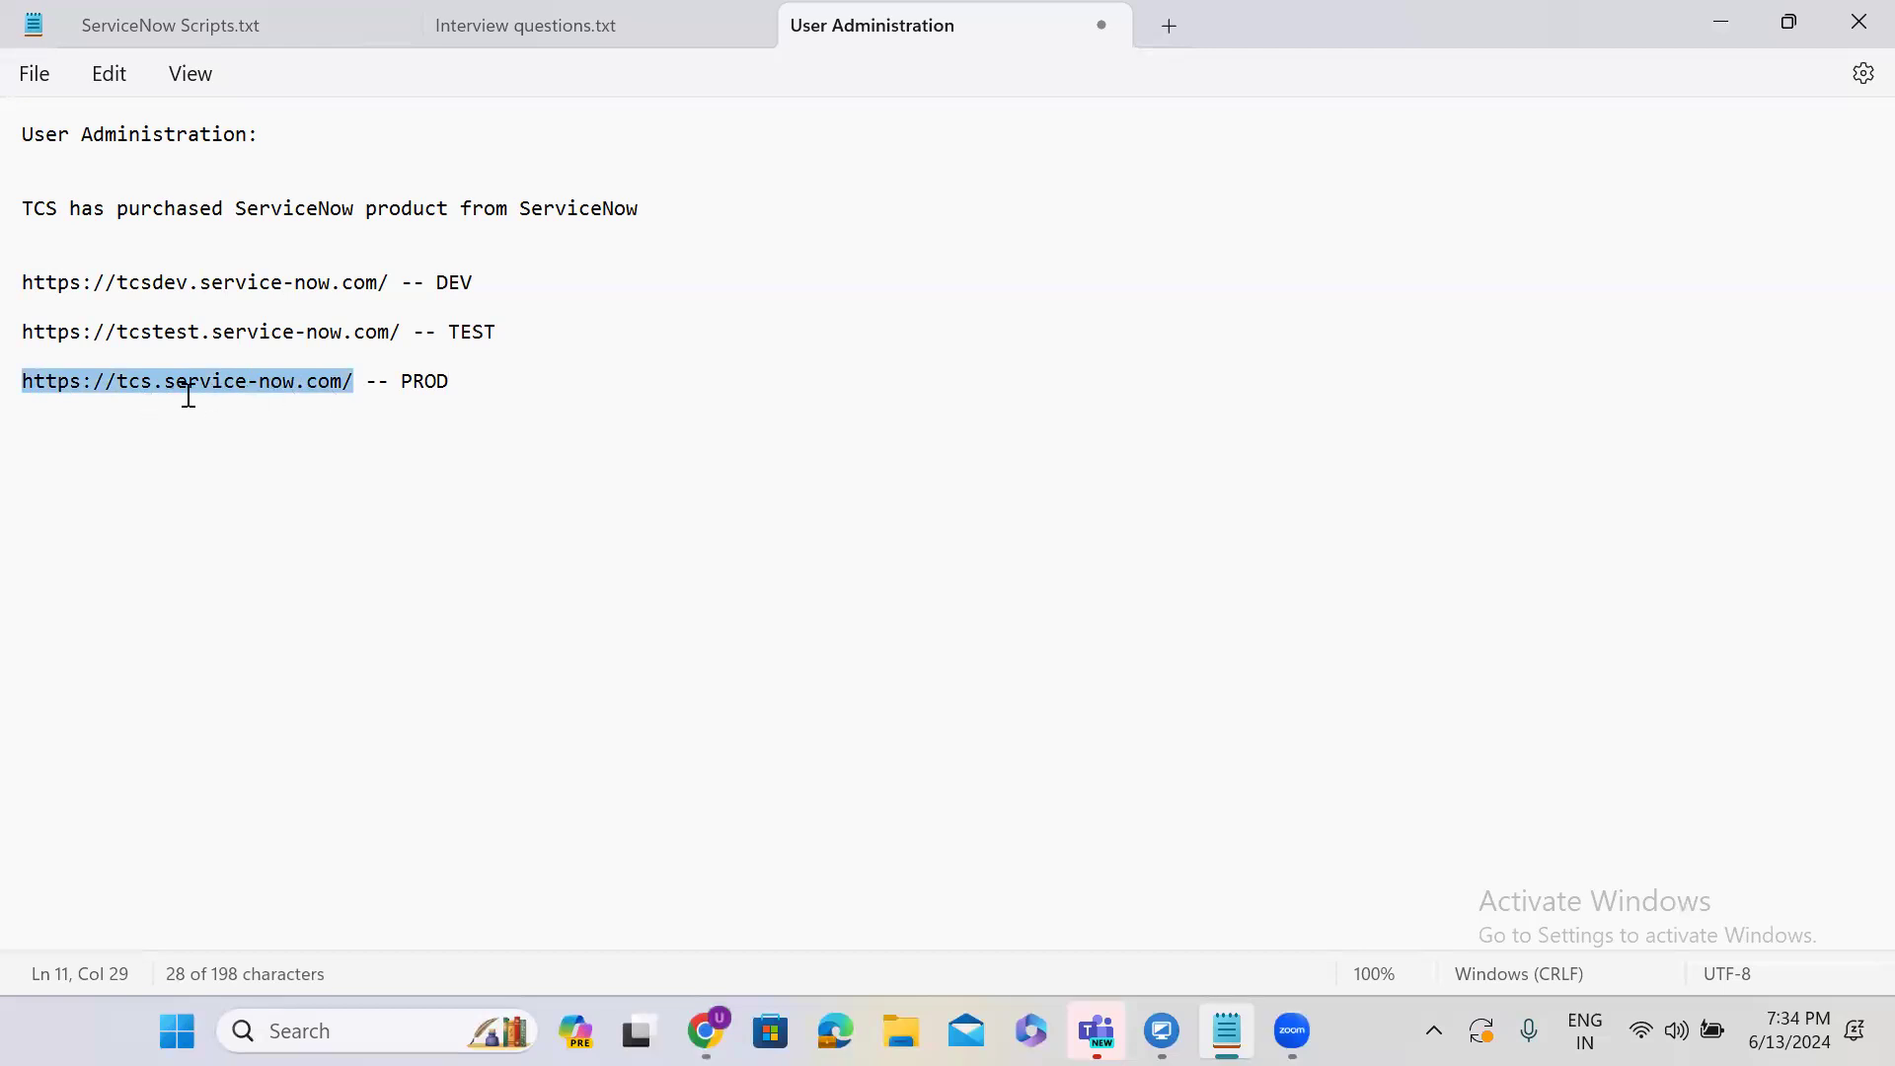
Append '-- Developer', '--- Testers' and '-- Employees/Admins' after the DEV, TEST and PROD labels.
left_click(504, 283)
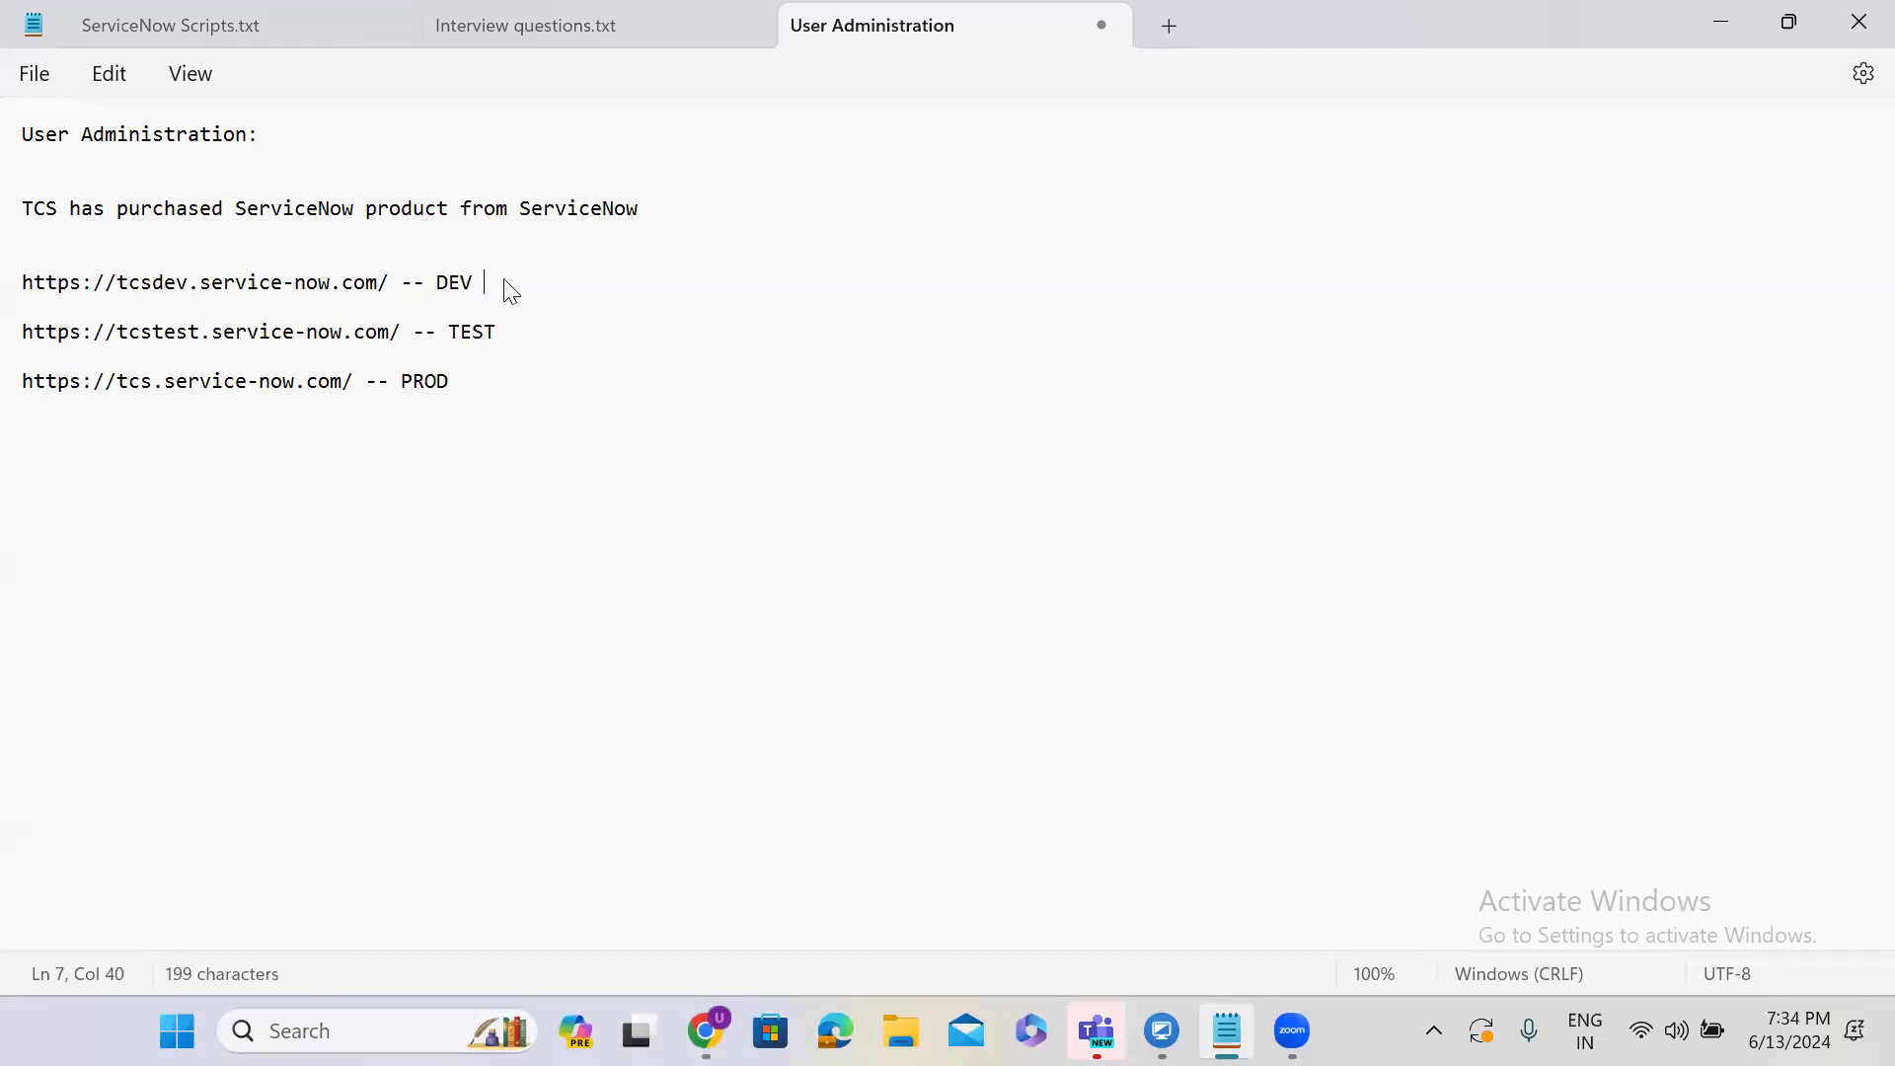
type("-- Developer")
left_click(567, 333)
type("--- Testers")
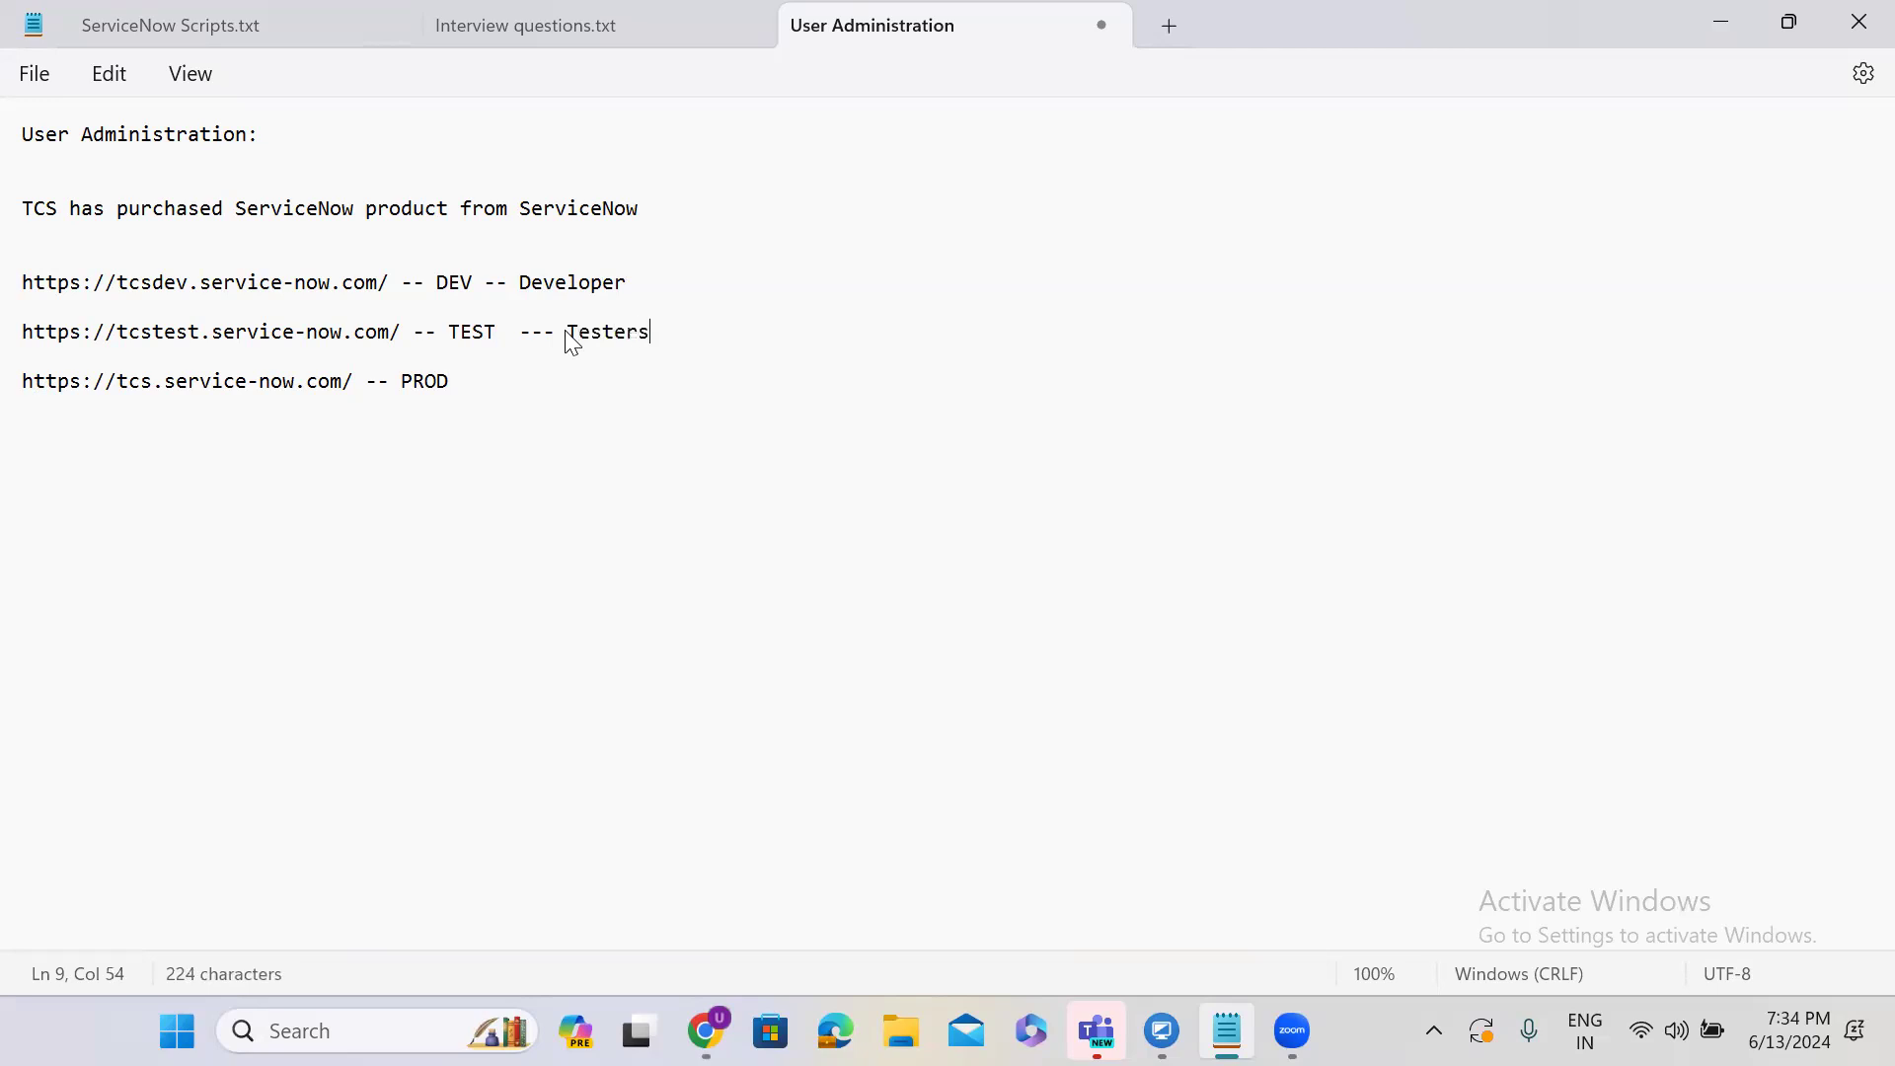
left_click(513, 381)
type("-- Employees/Admins")
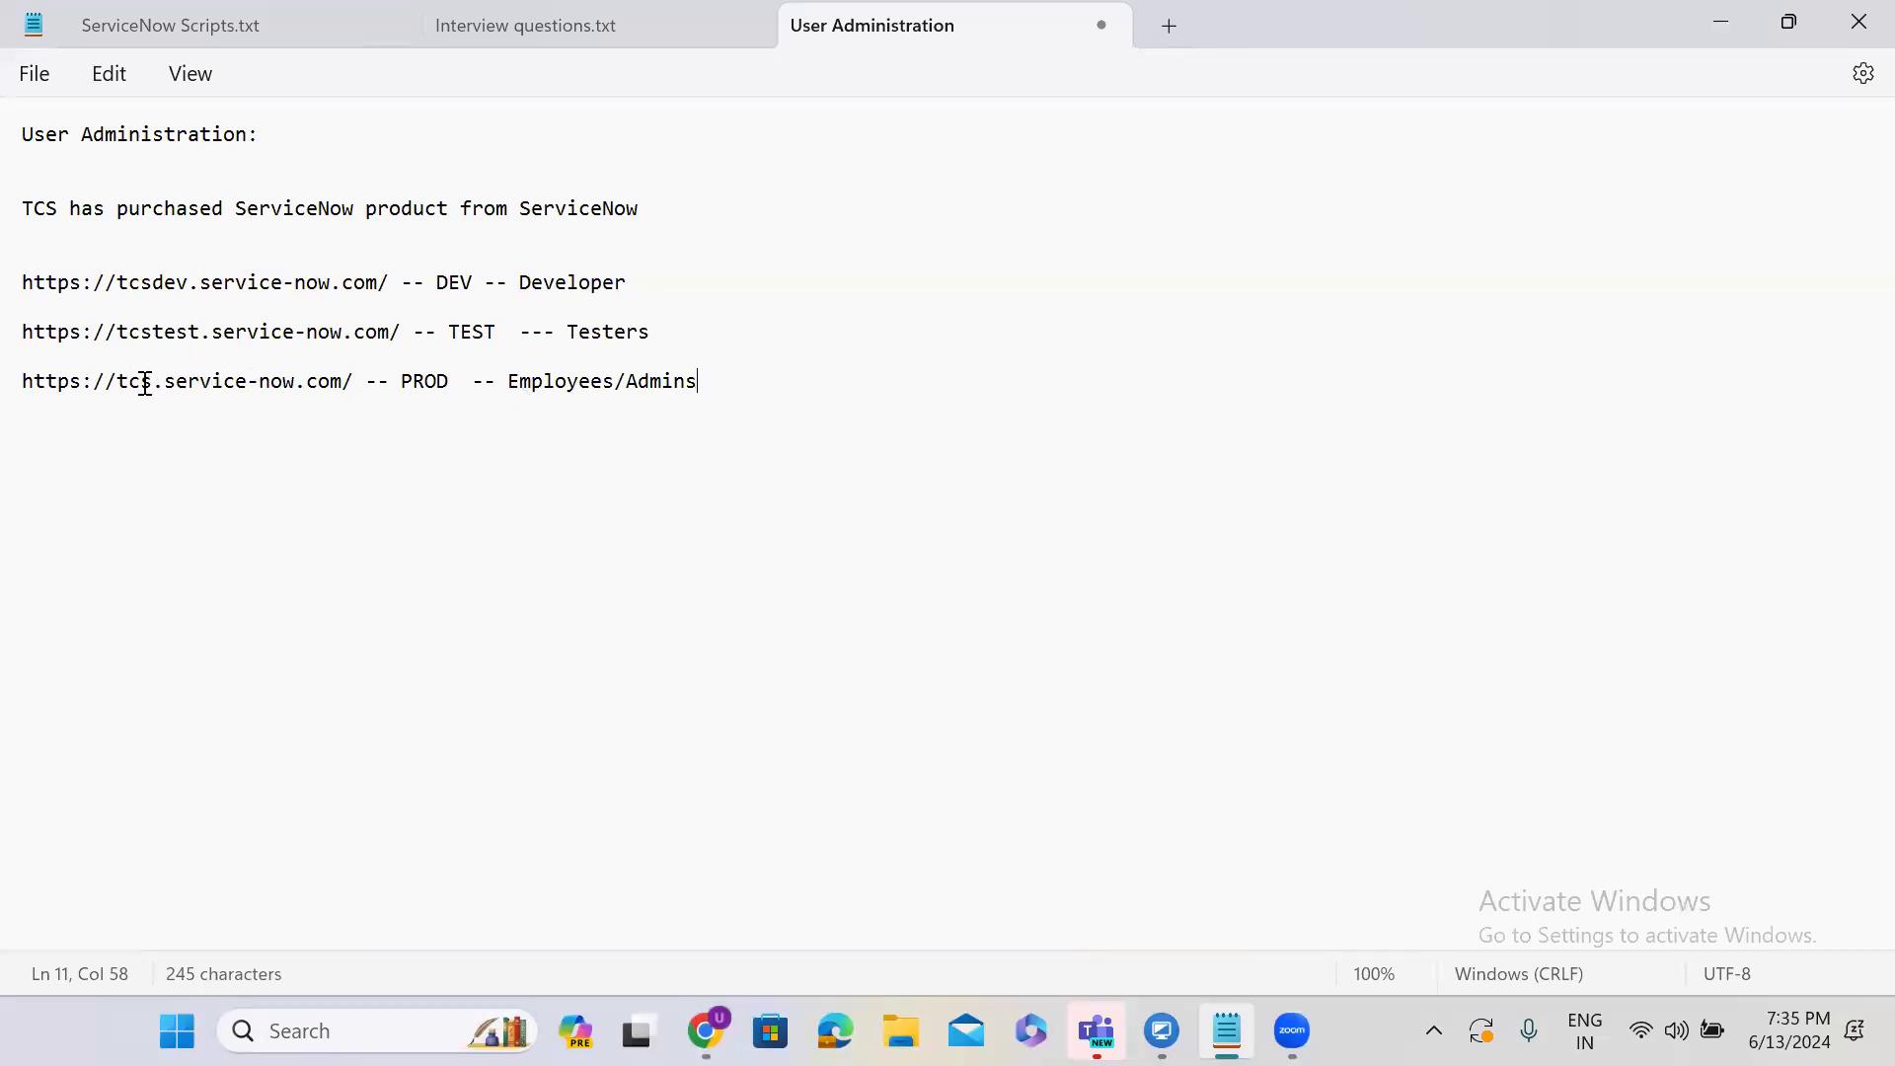
Highlight the labelled DEV and PROD lines to review them.
double_click(661, 385)
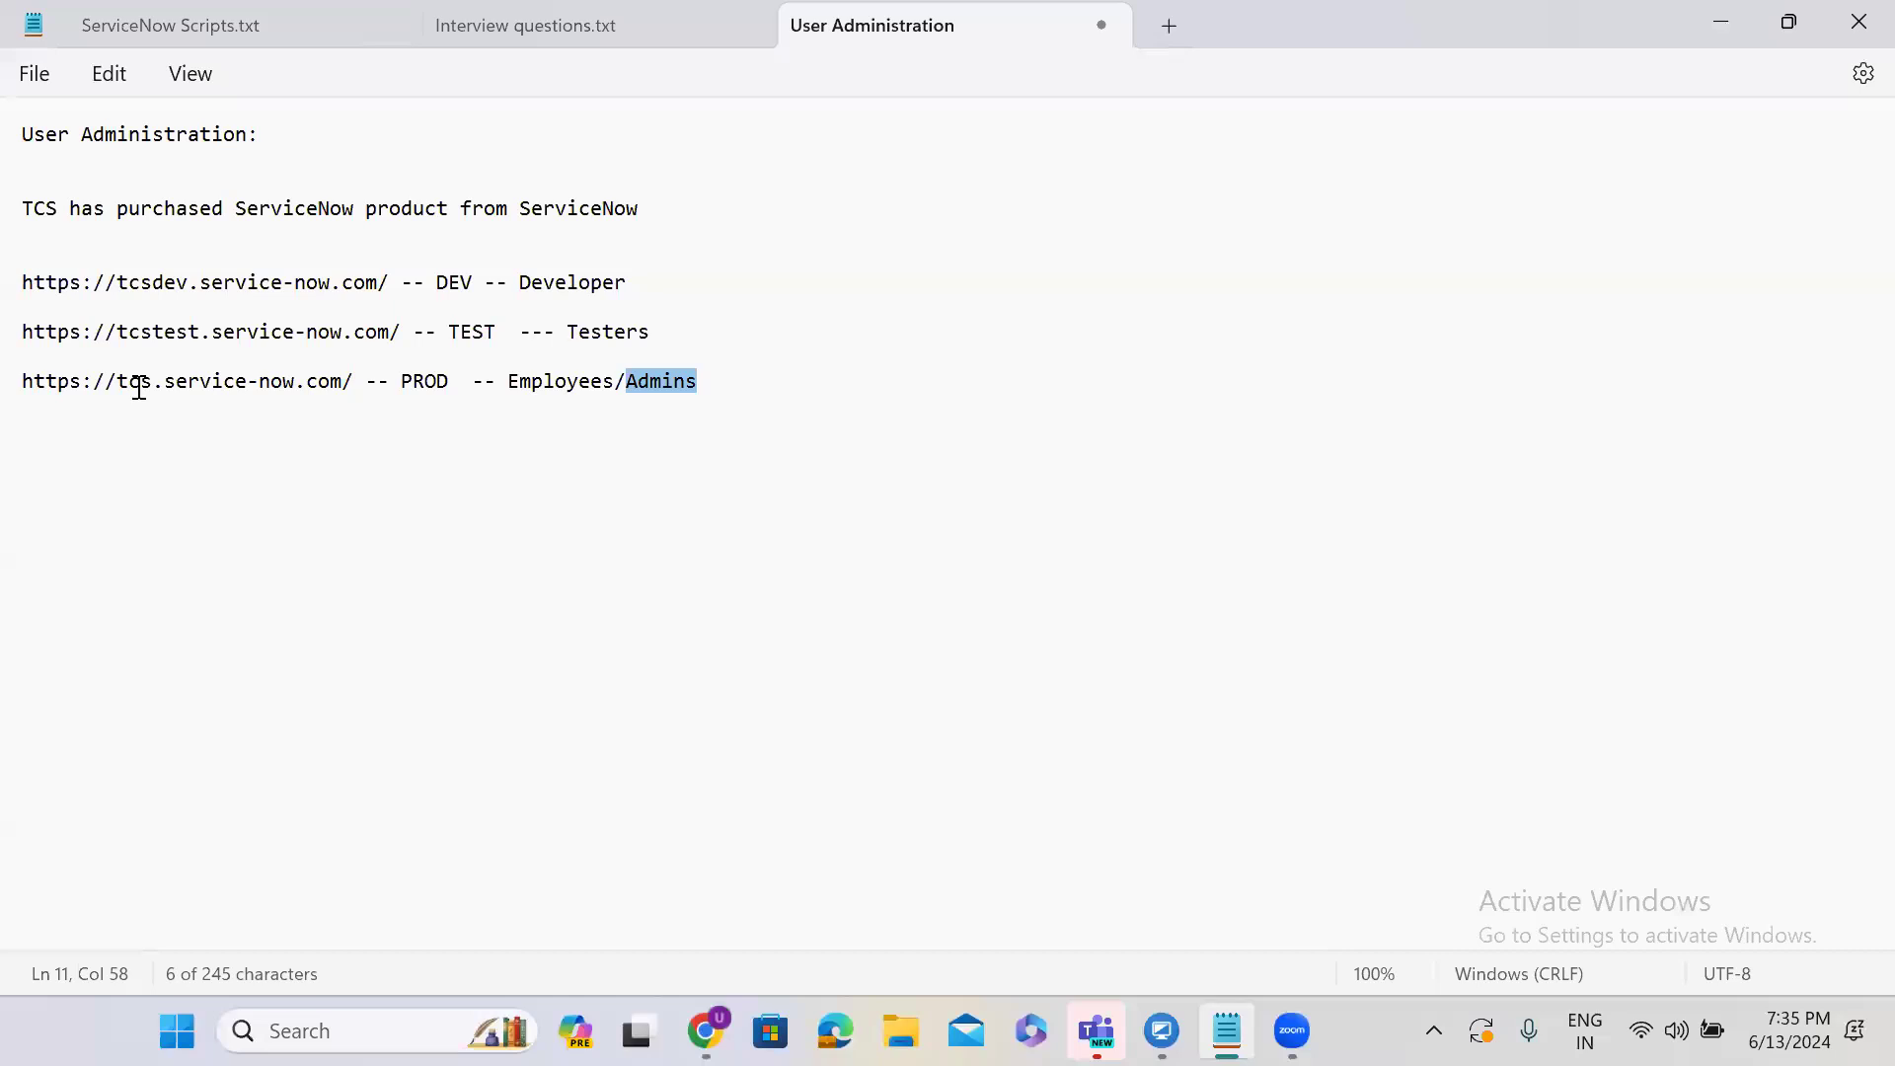
left_click_drag(652, 286, 38, 289)
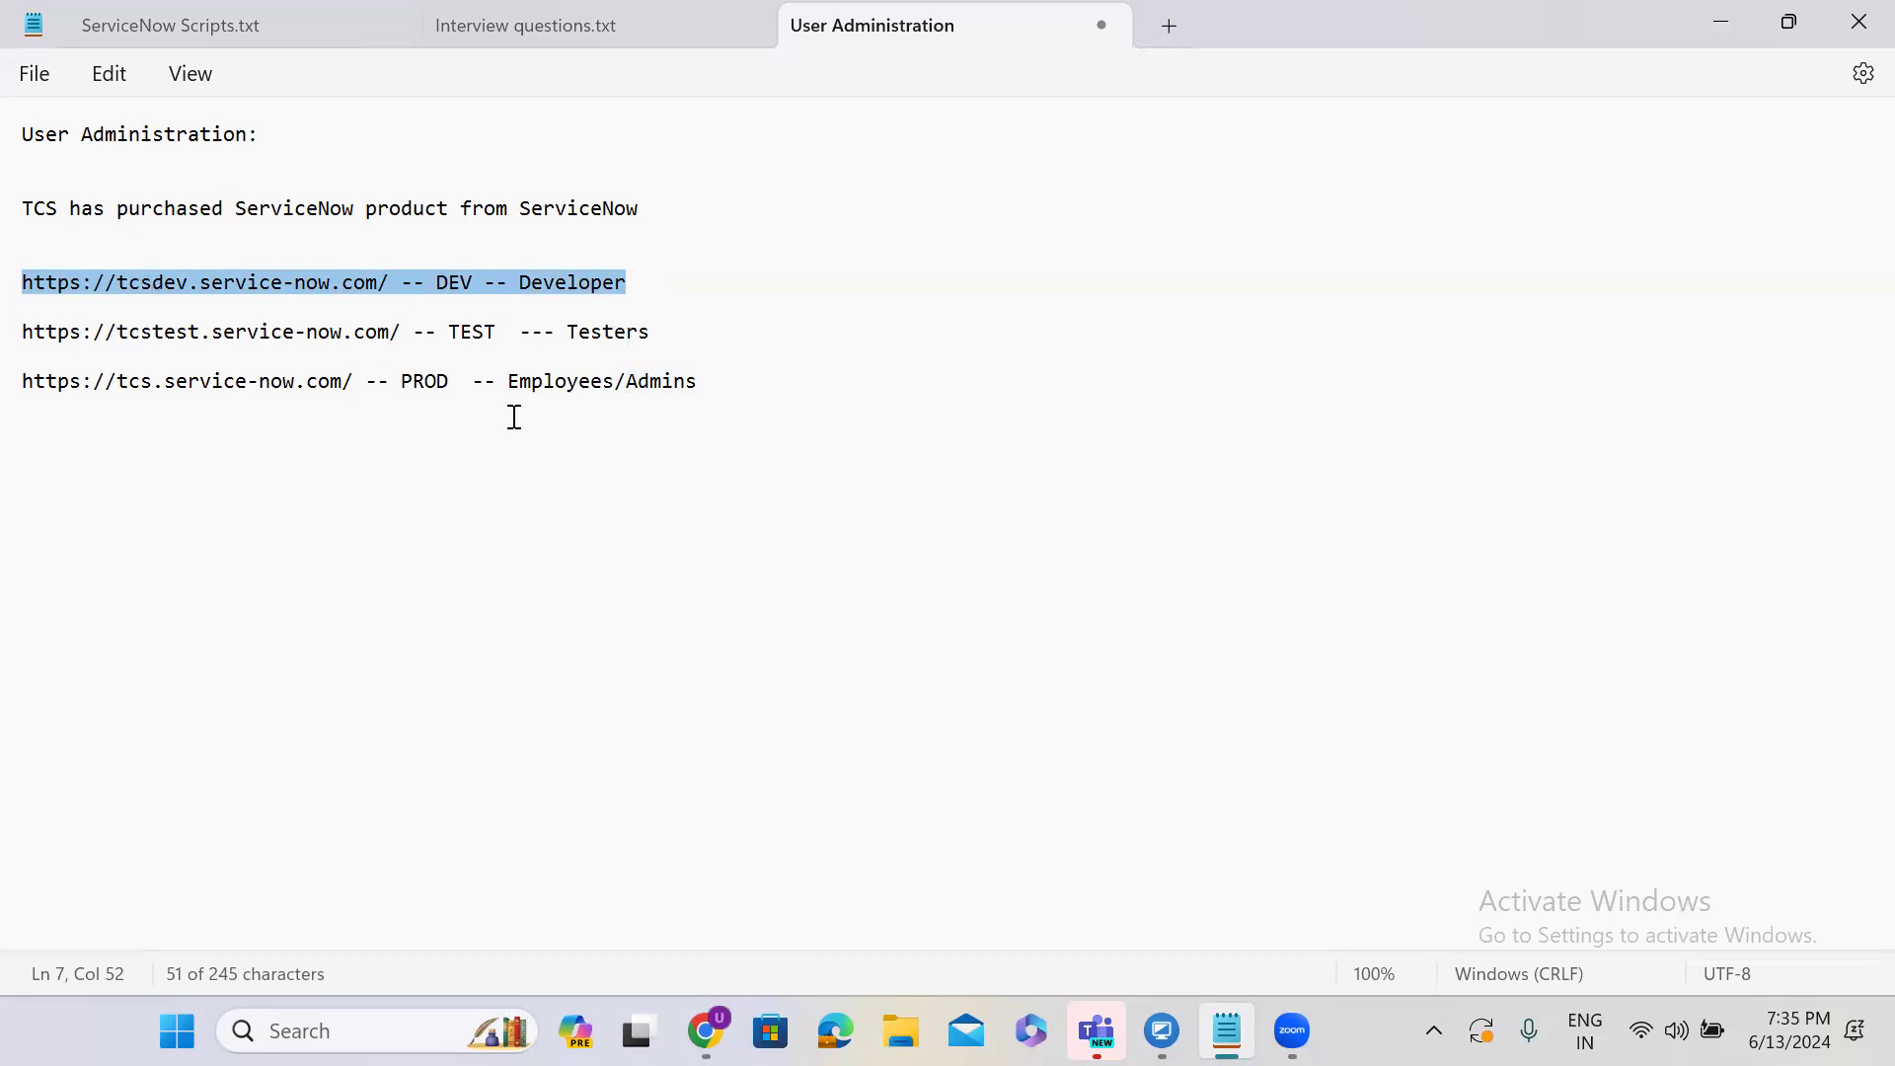
double_click(542, 382)
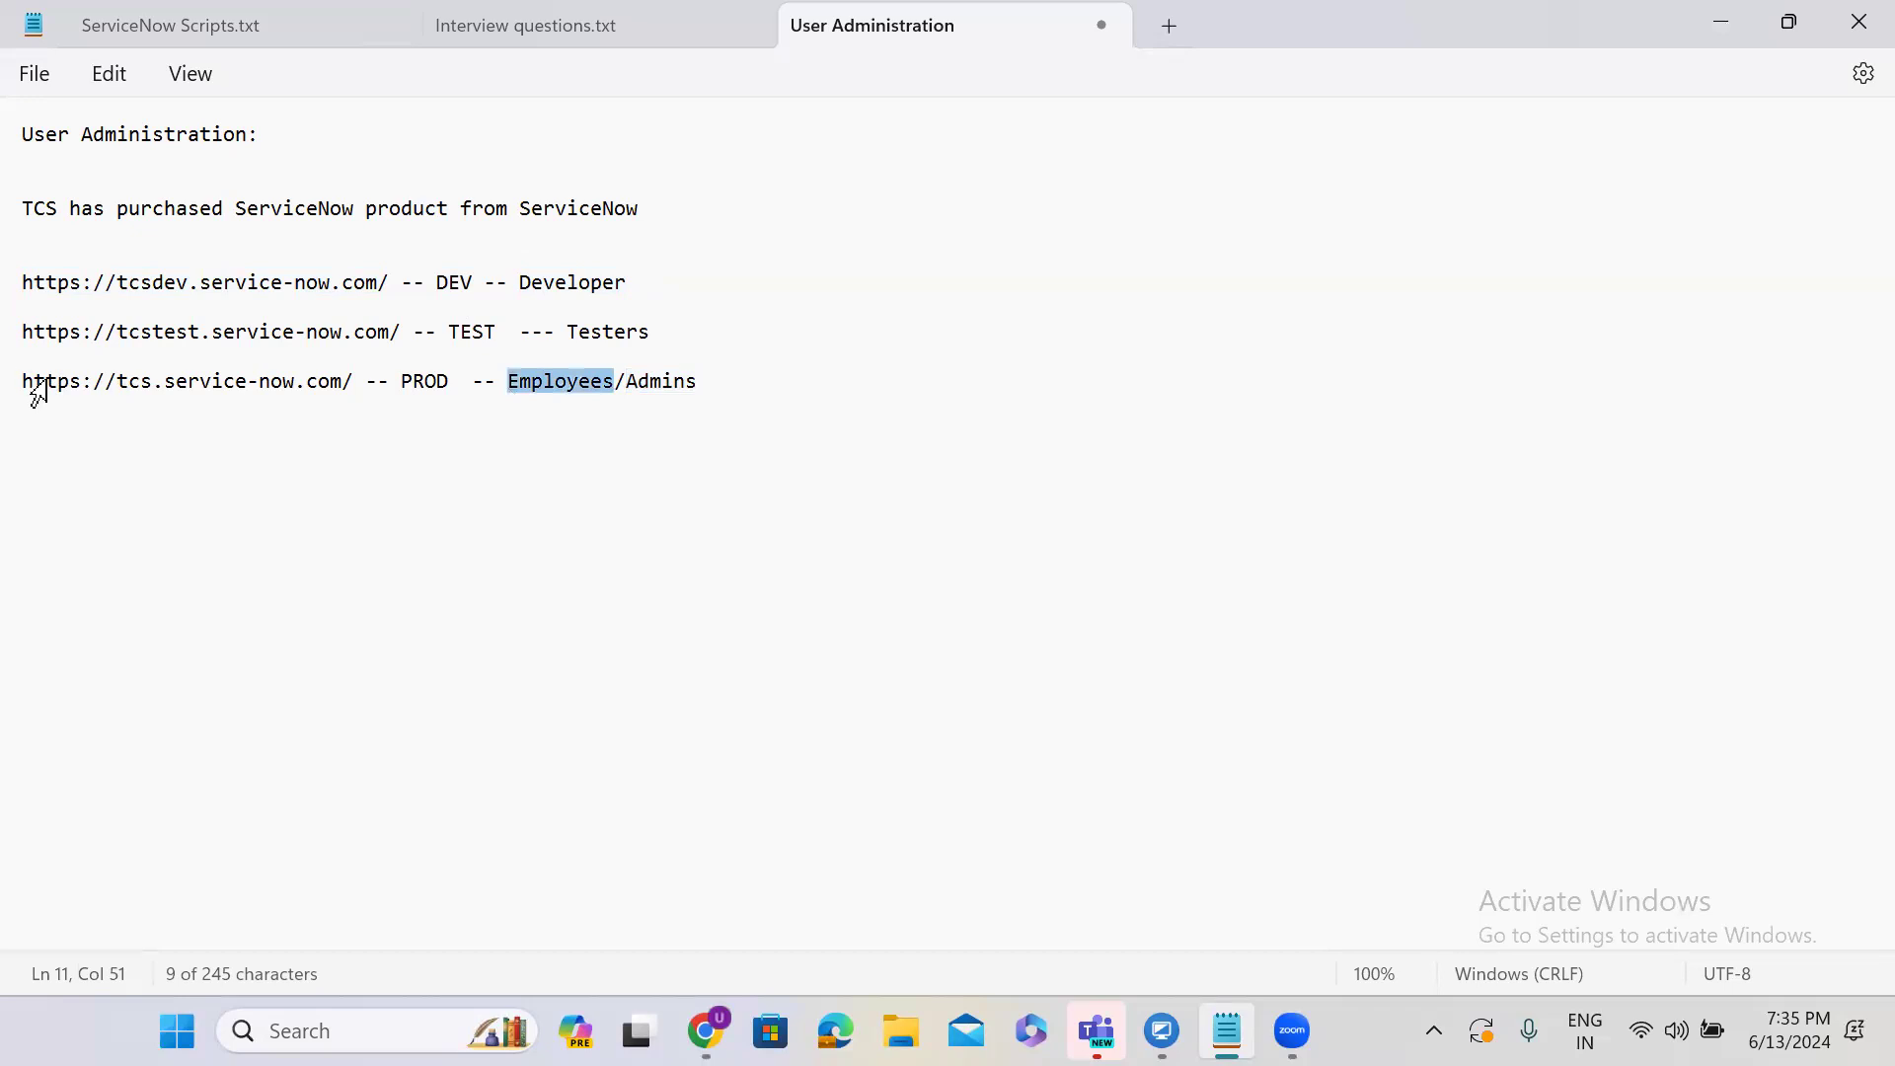
left_click_drag(21, 381, 356, 372)
left_click_drag(712, 381, 15, 393)
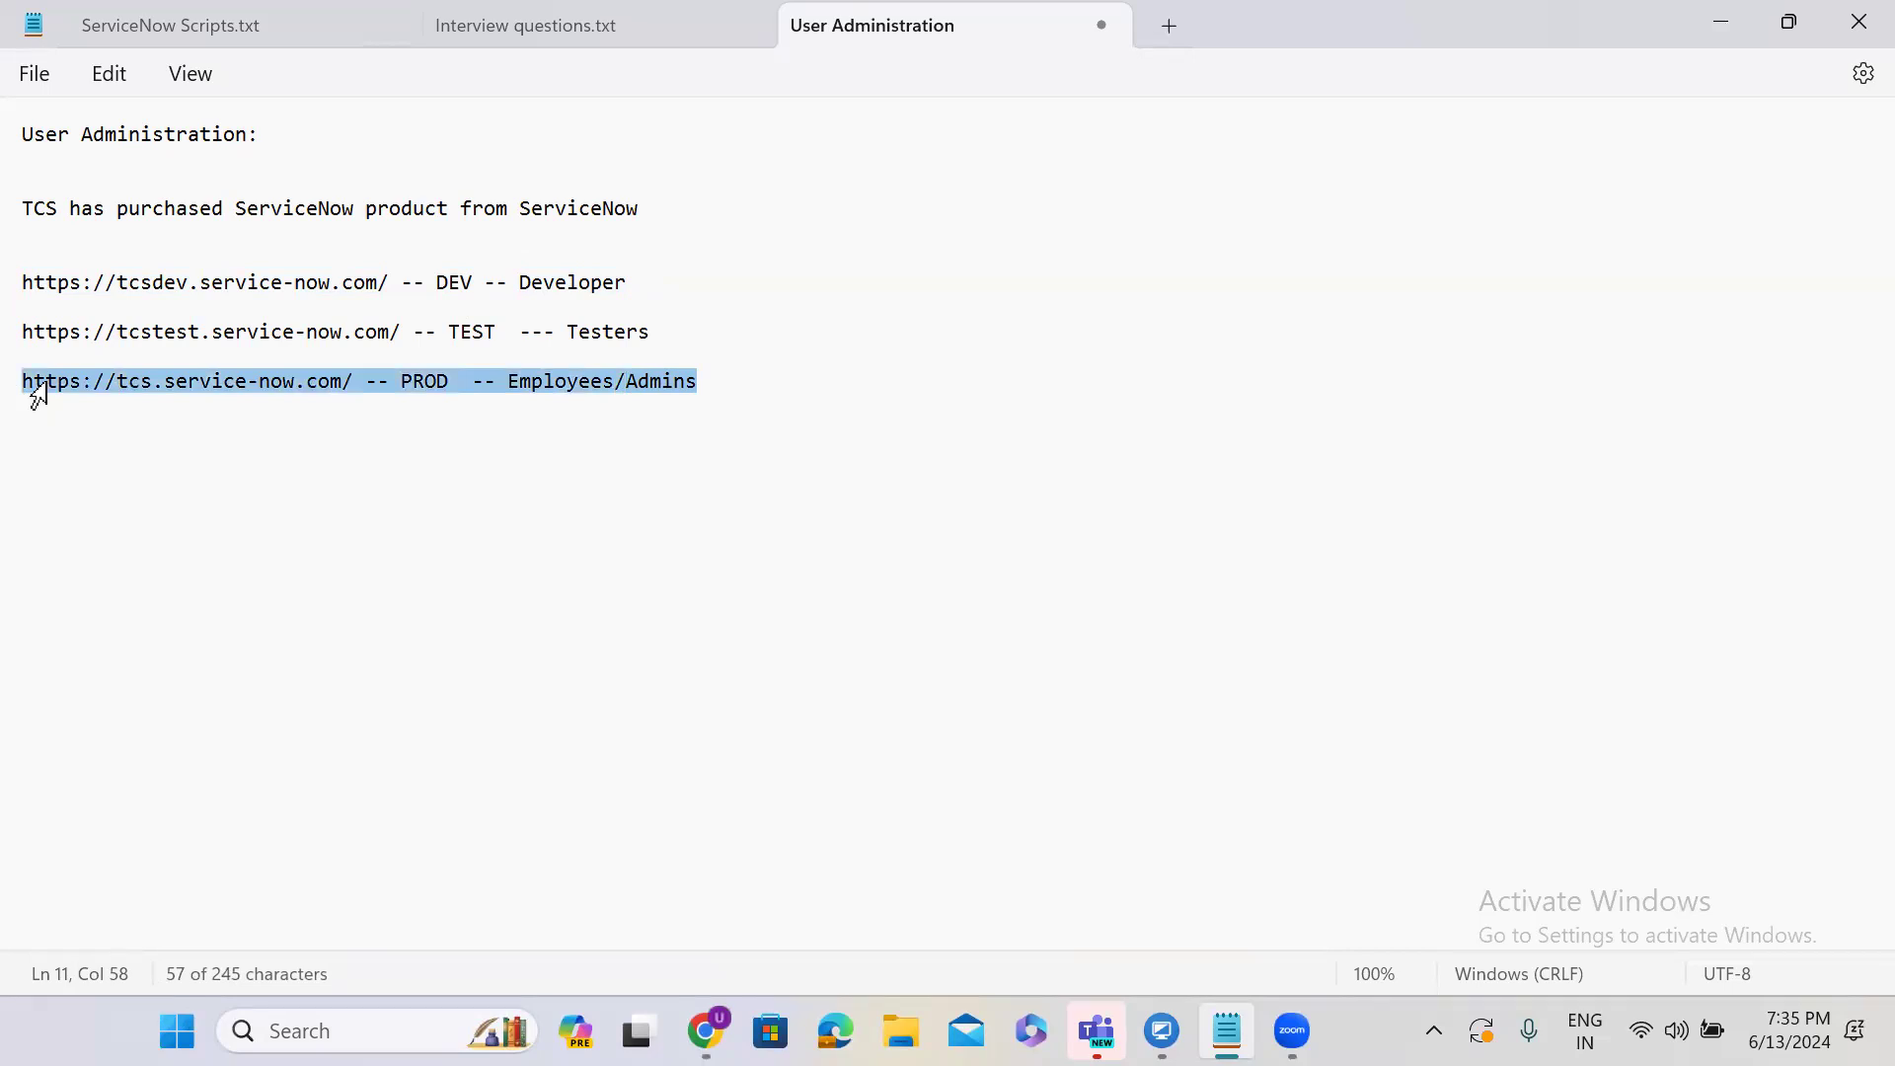
Add '4L Employees' on a new line below the PROD address.
left_click(737, 379)
key("Return")
key("Return")
key("Return")
key("Return")
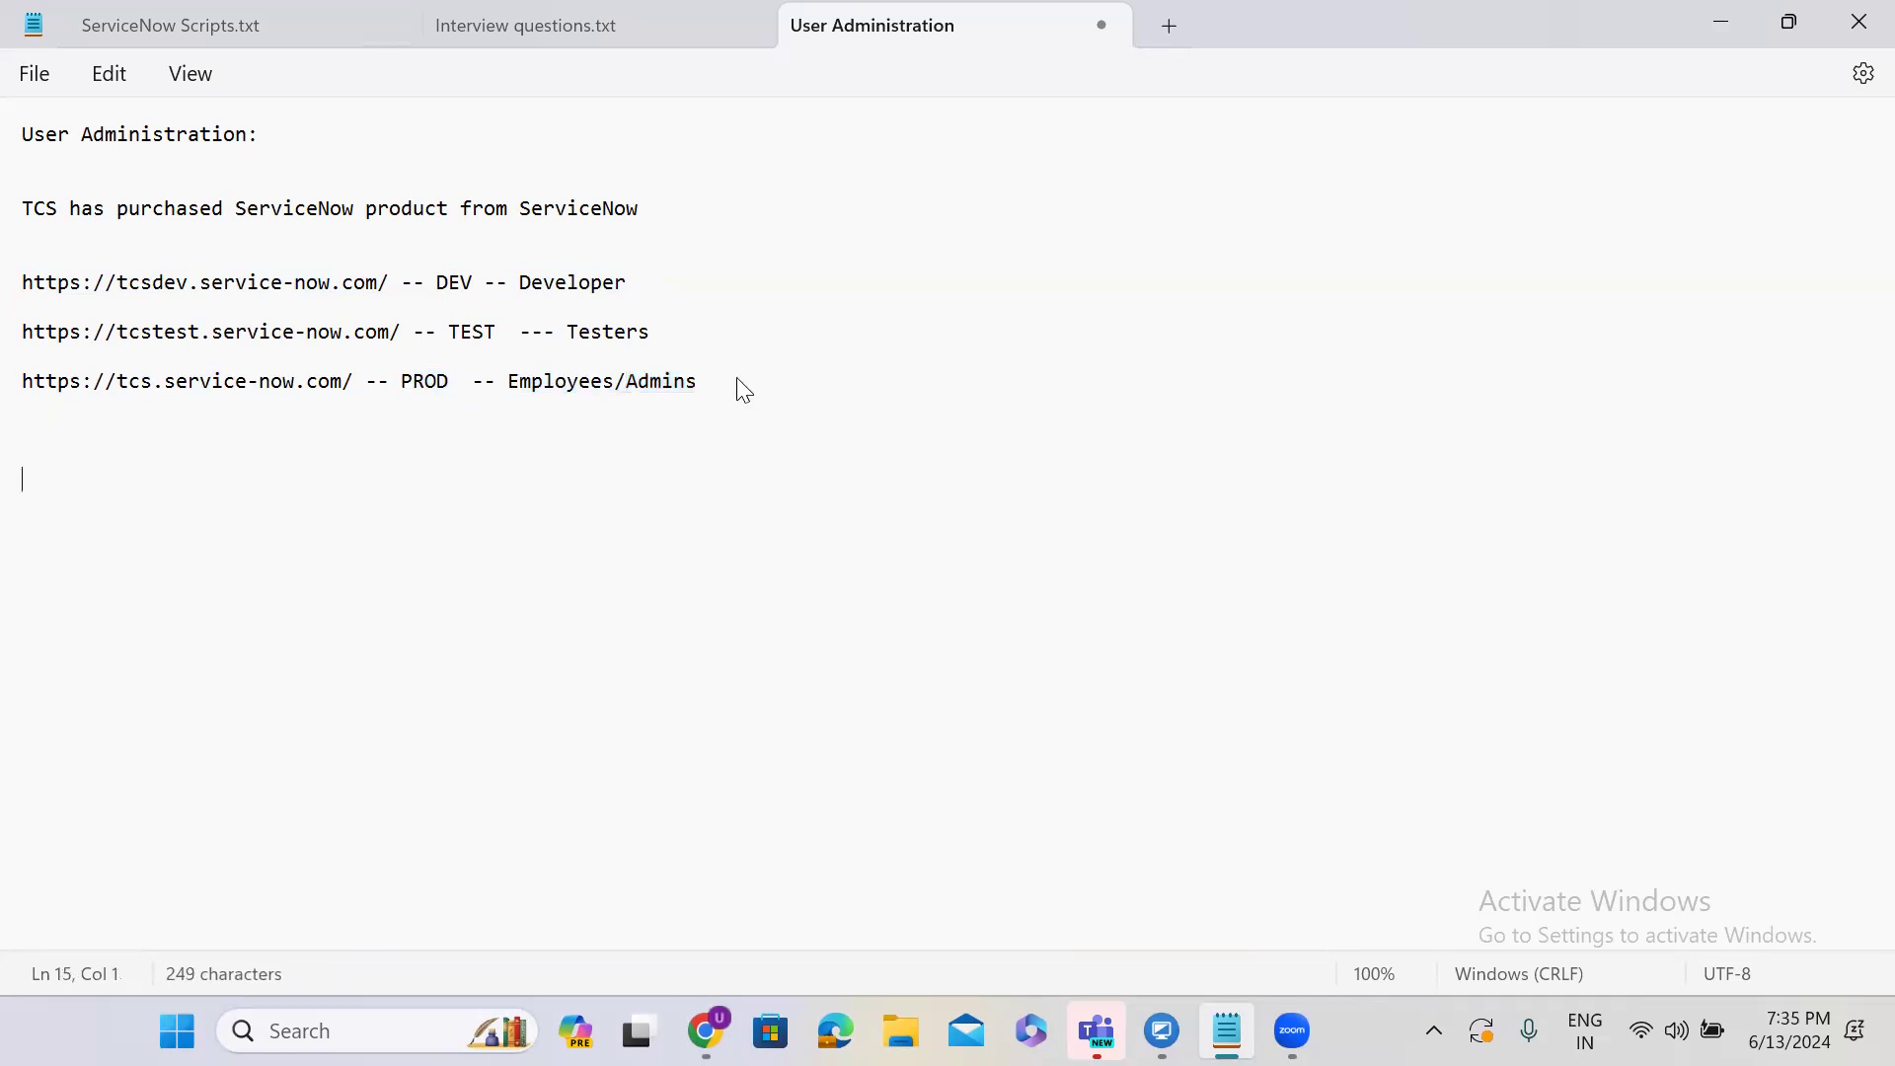
type("4L Employees")
key("Return")
key("Return")
left_click(23, 386)
left_click_drag(23, 385, 722, 383)
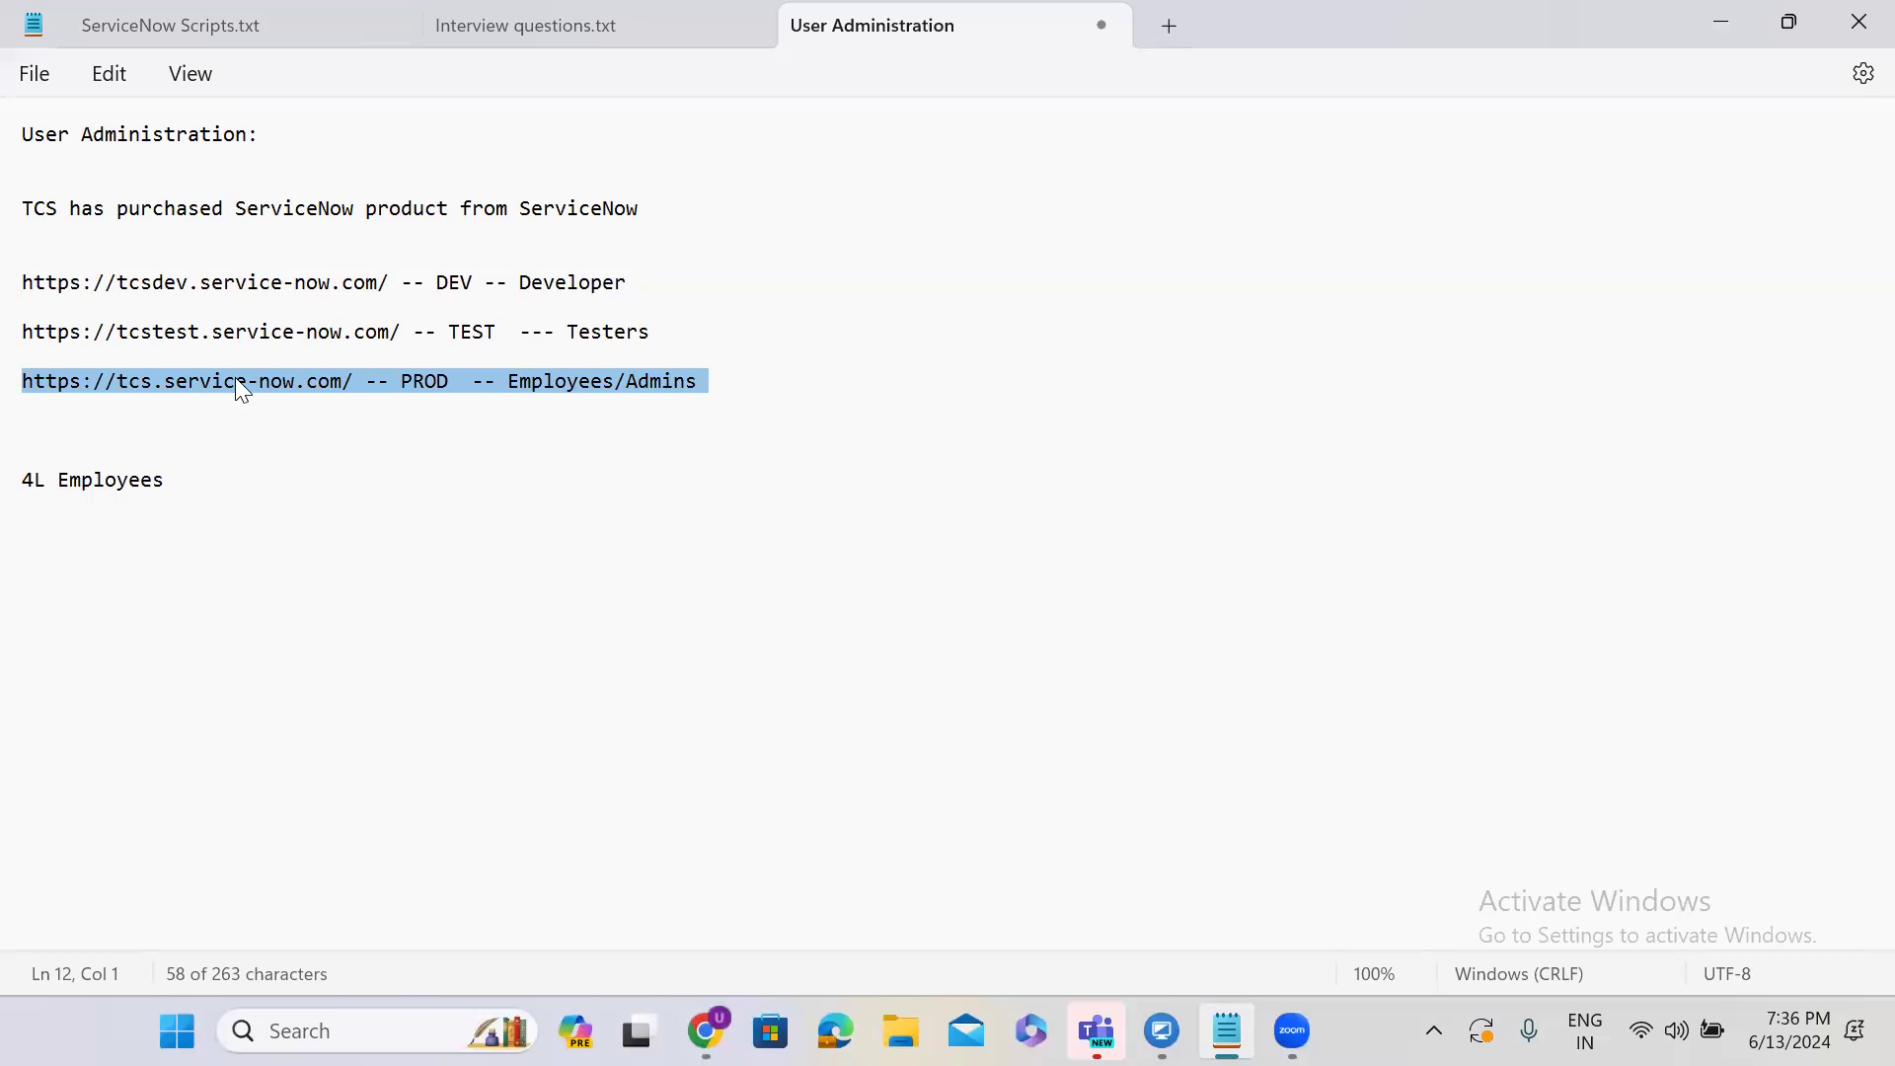
Type 'Every employee should have User account in ServiceNow' below '4L Employees'.
left_click(230, 479)
key("Return")
key("Return")
type("Everu")
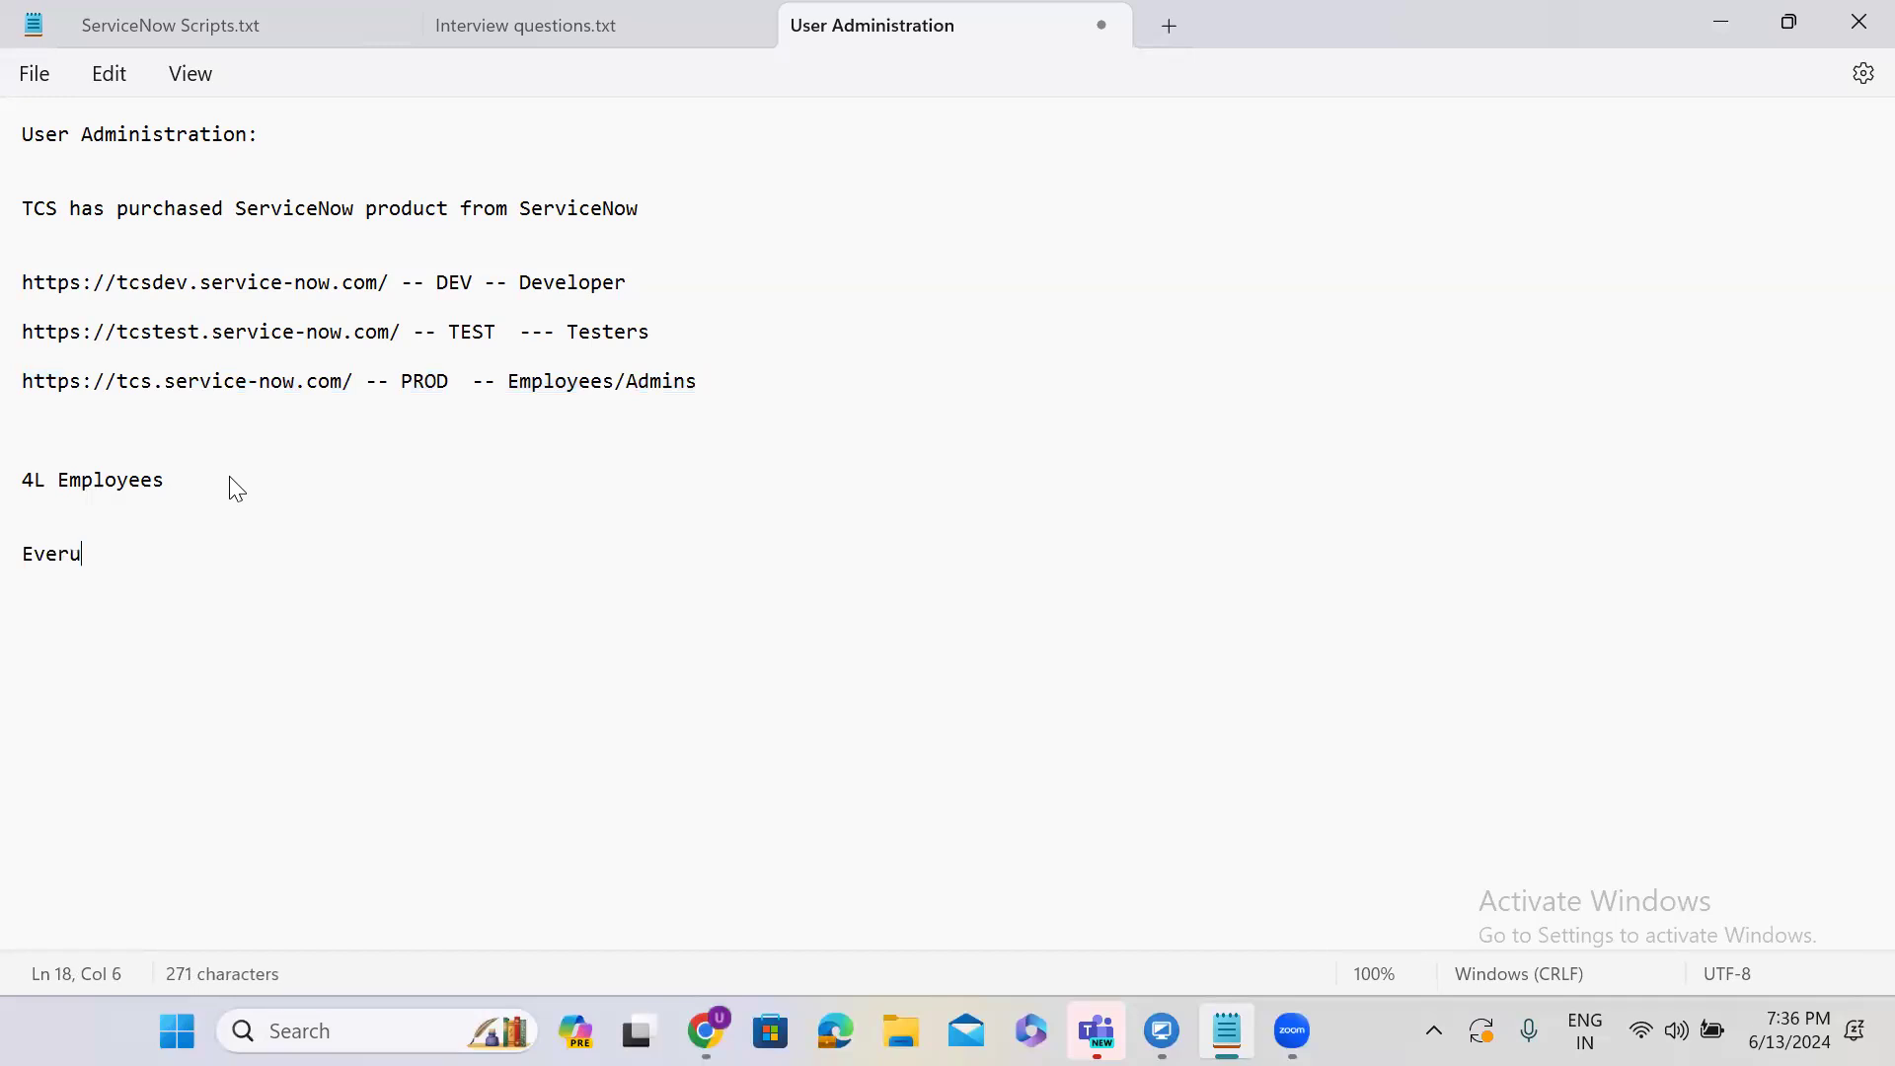
key("BackSpace")
type("y employee sg")
key("BackSpace")
type("hould hav")
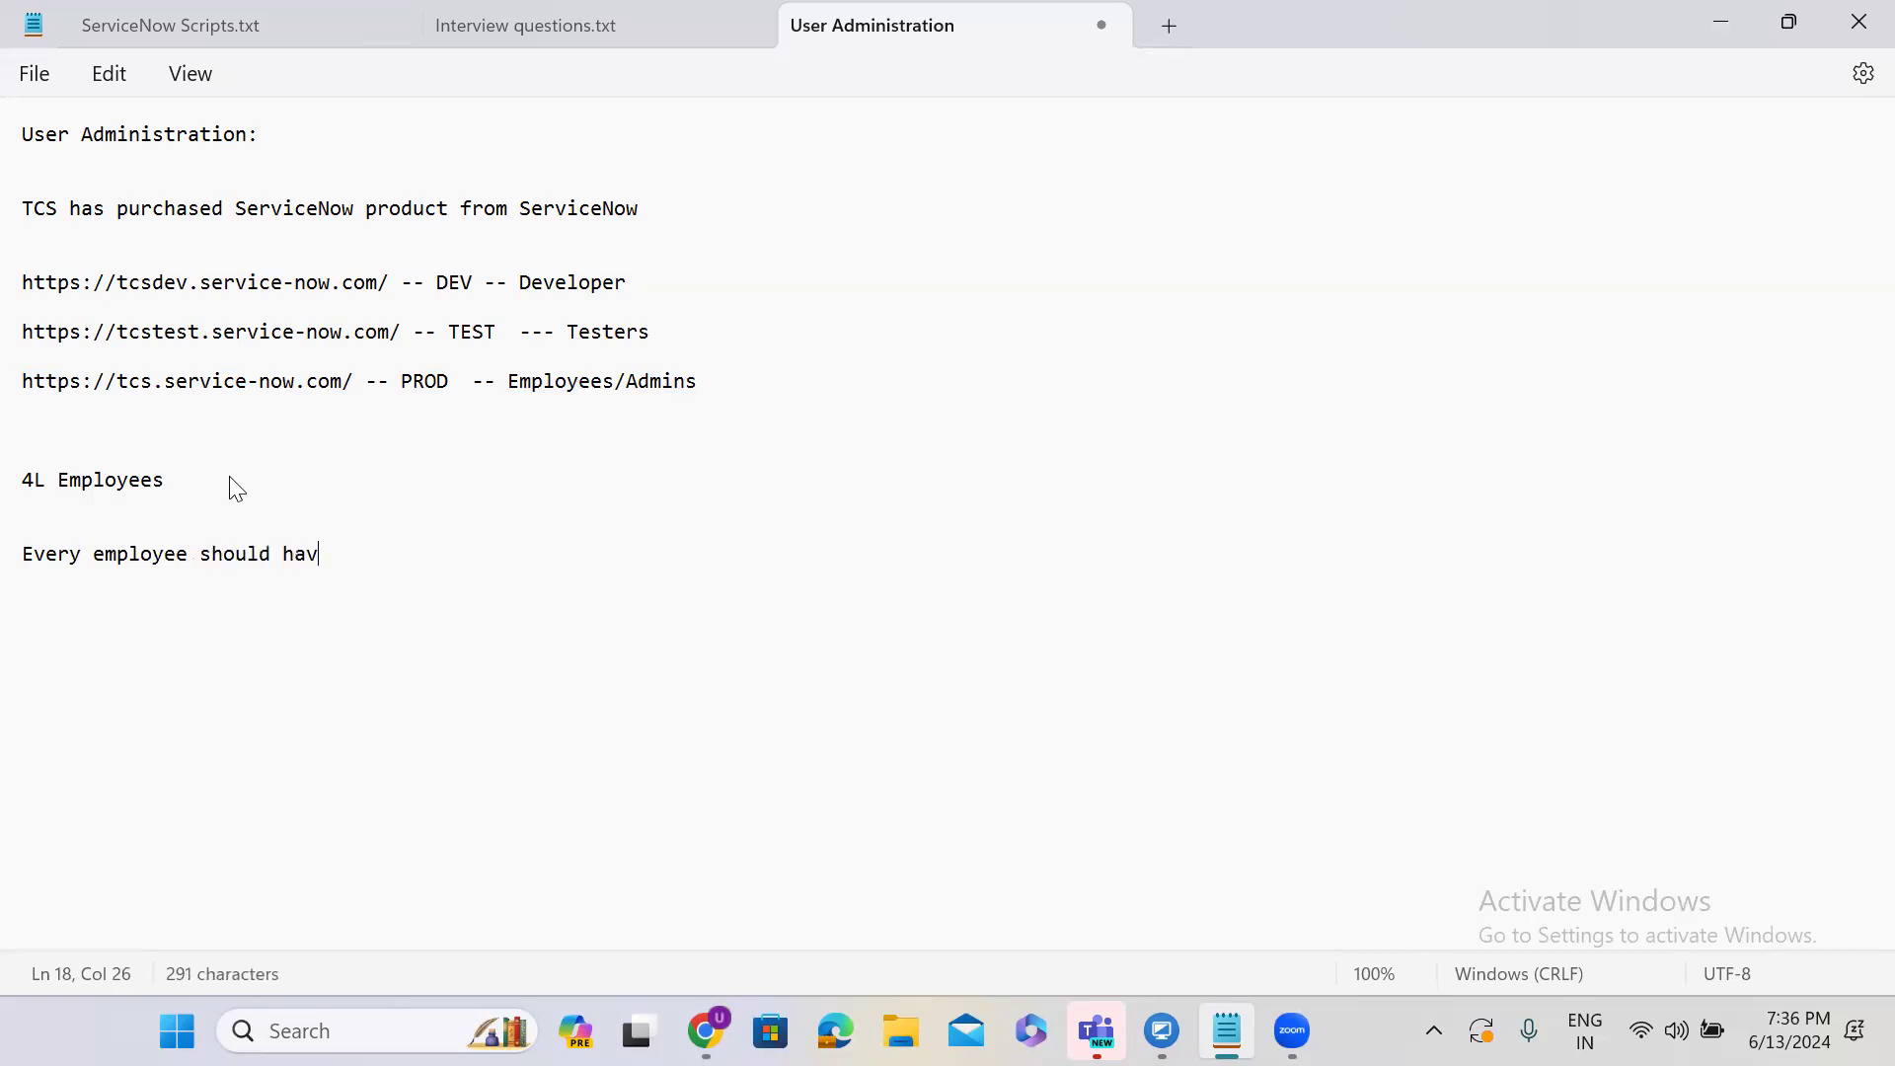
type("e User account")
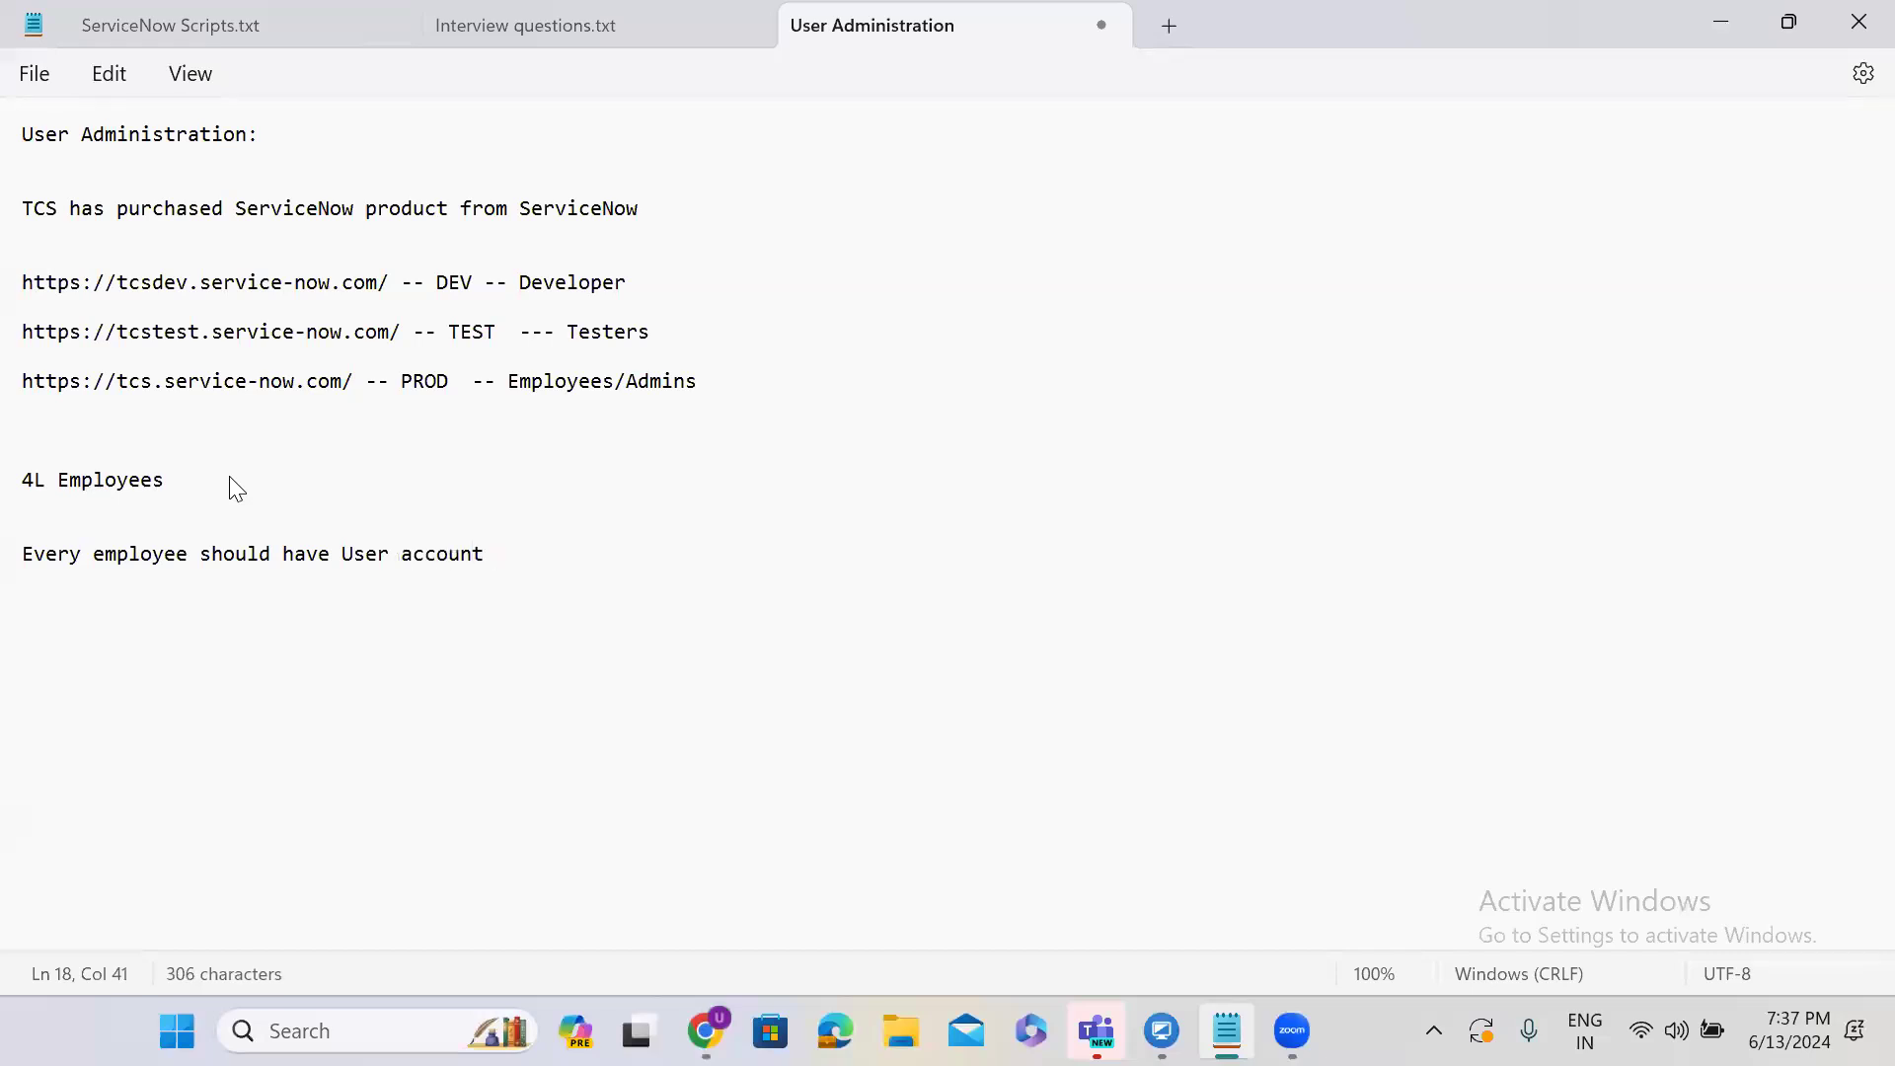
type(" in ServiceNow")
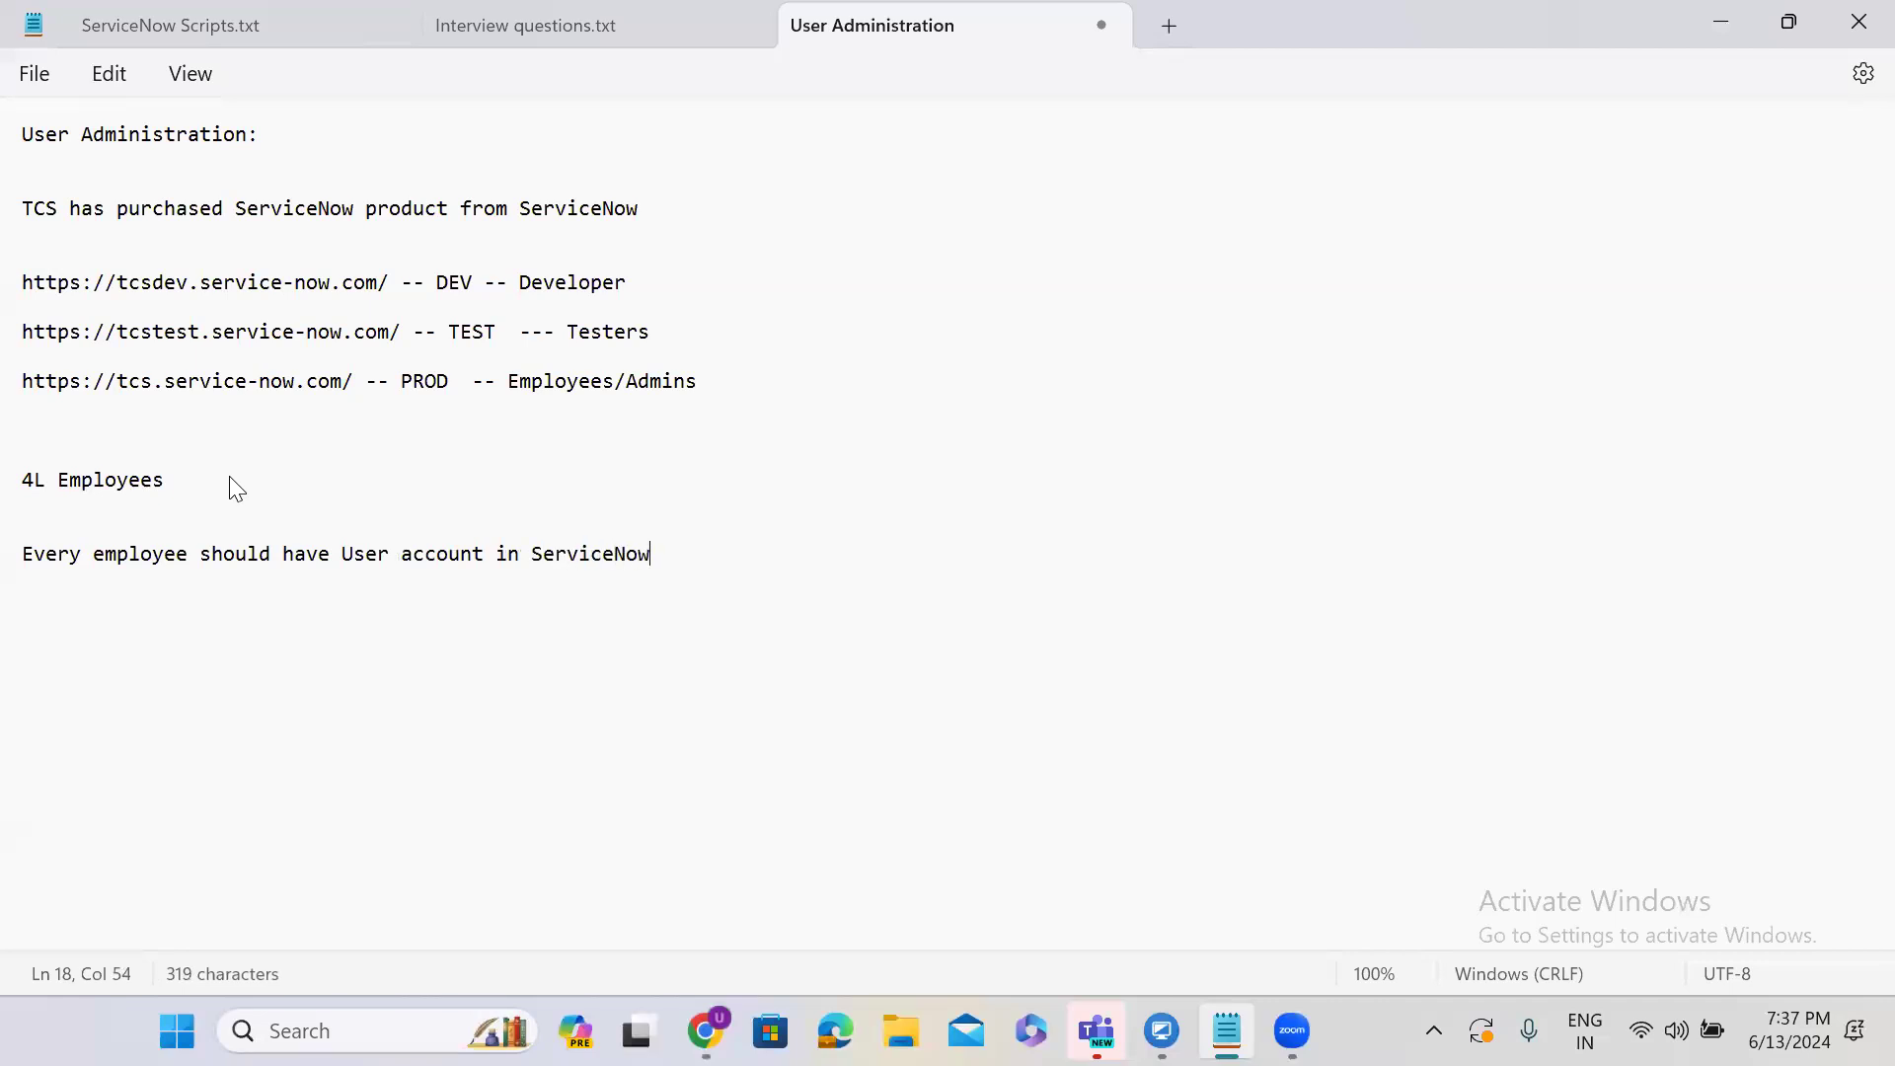
Highlight the production URL on the PROD line.
triple_click(51, 381)
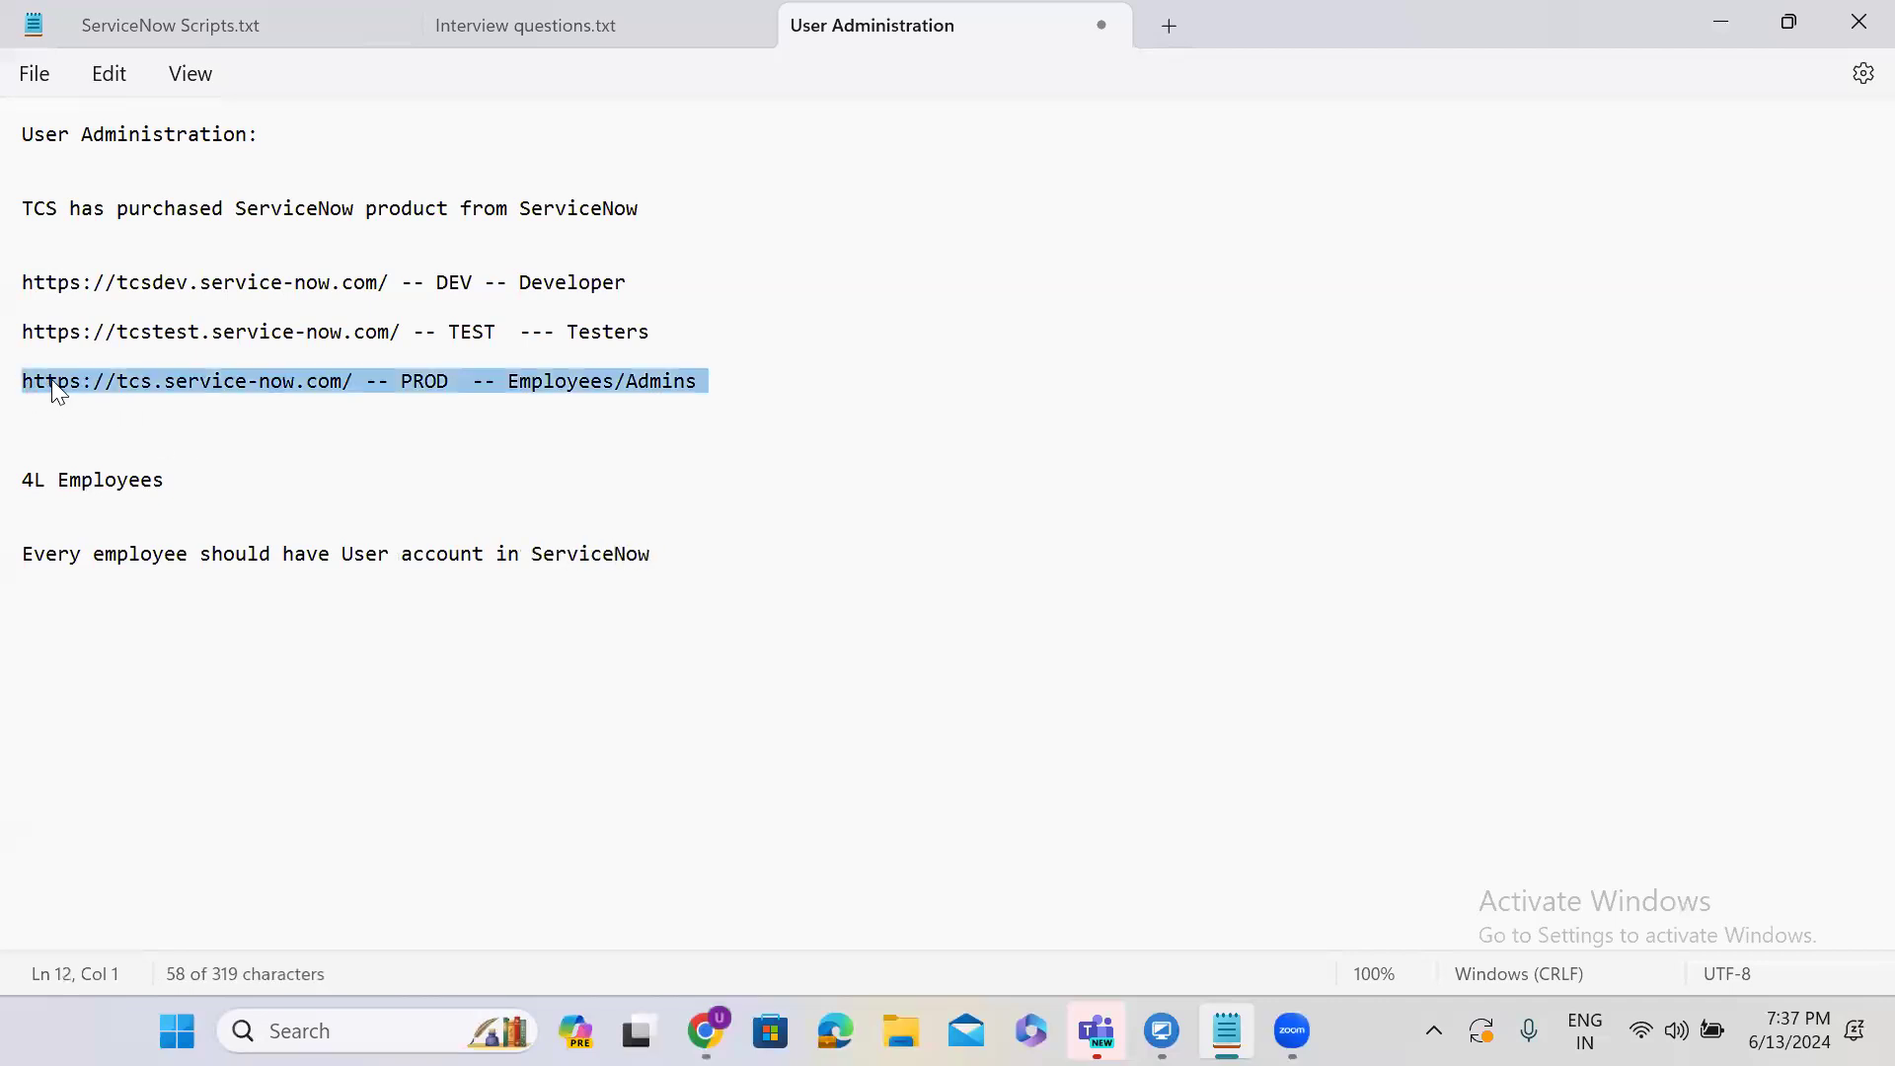
left_click(51, 381)
left_click(21, 381)
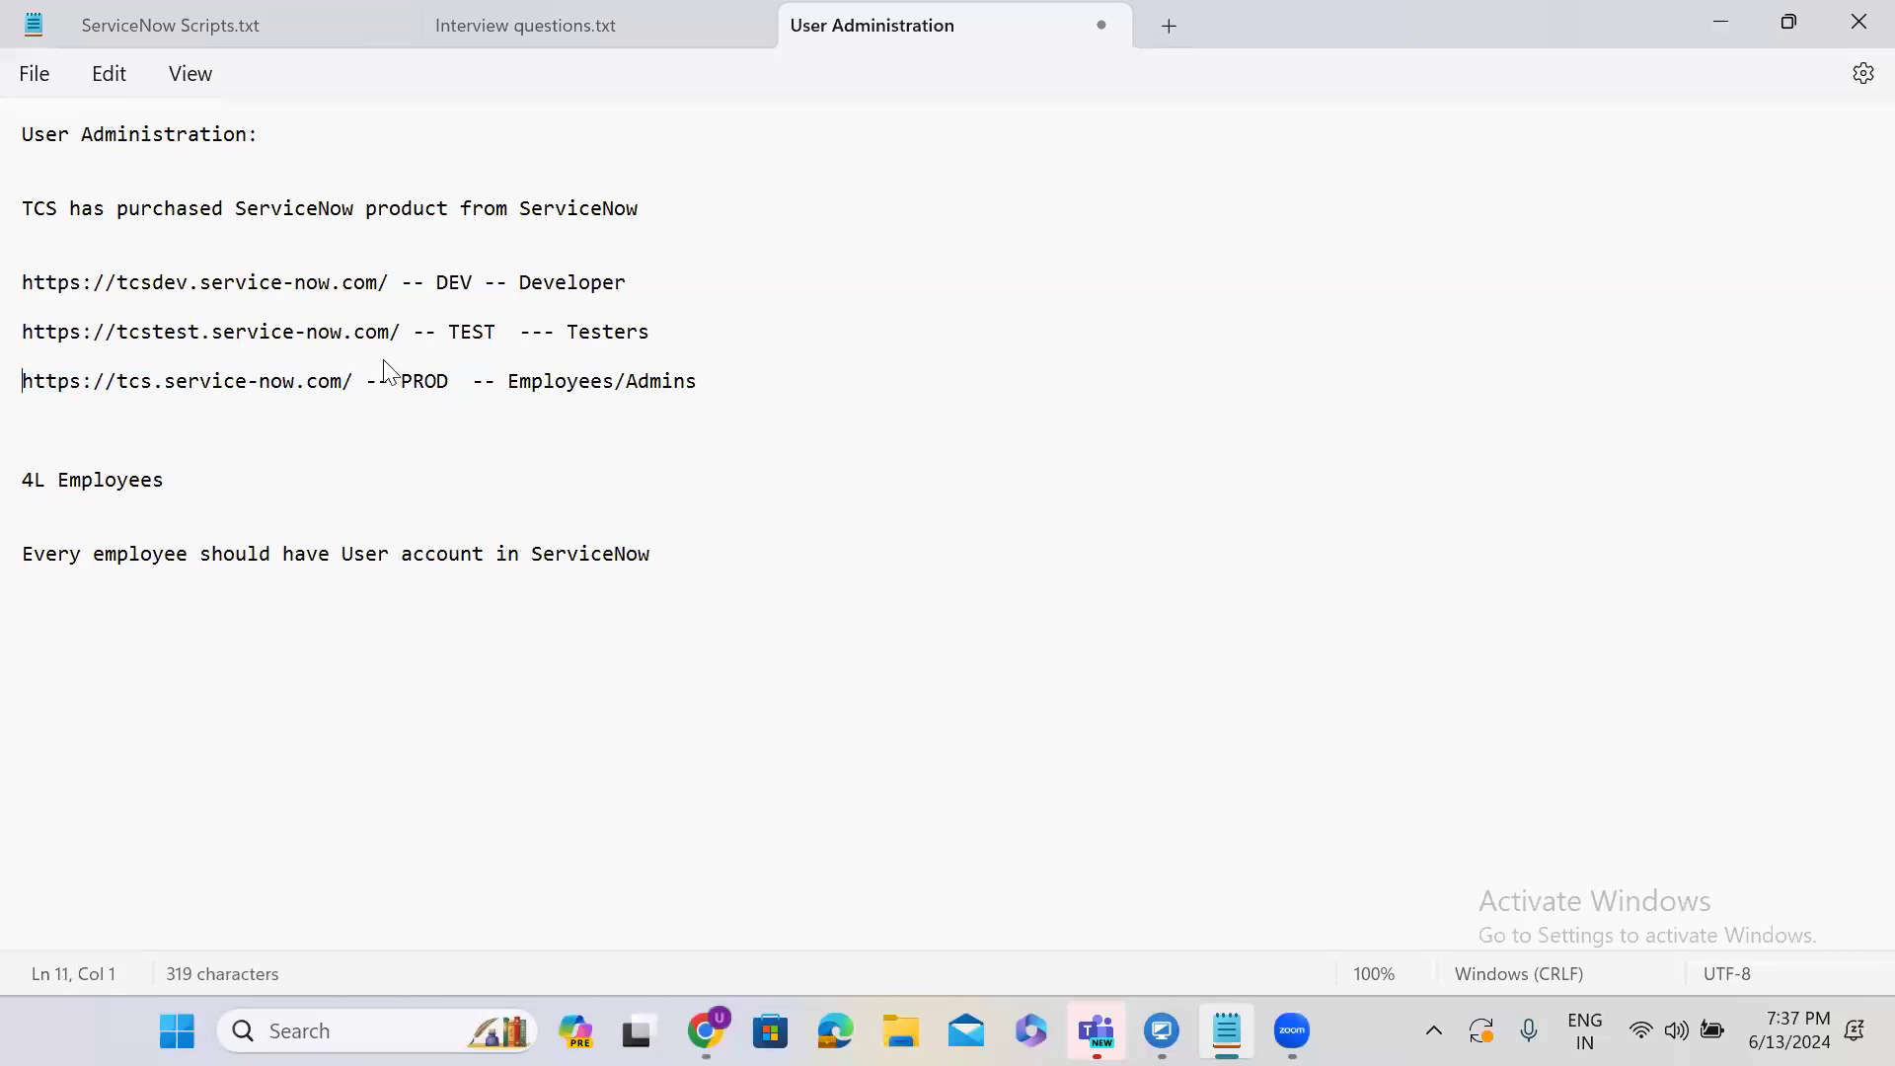
left_click(355, 380, "shift")
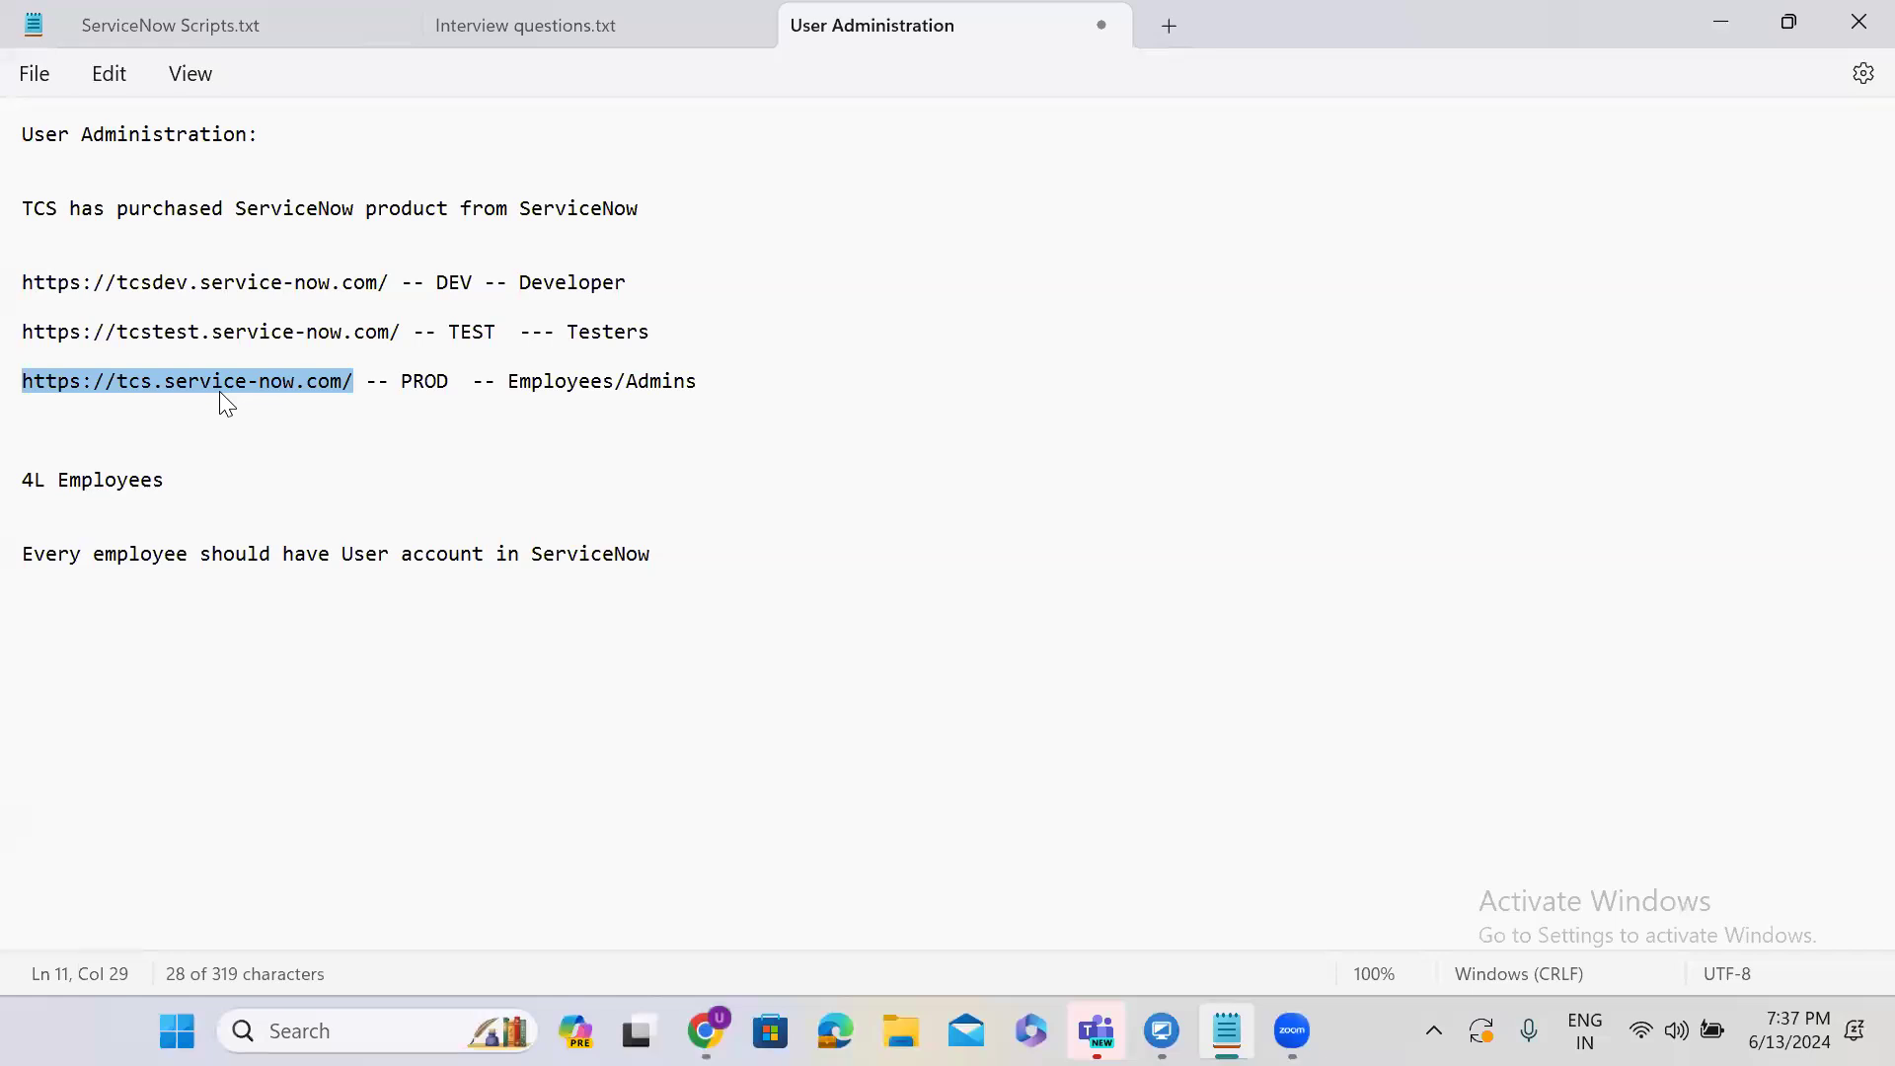
List two sample employee names on separate lines below the user-account note, then minimize Notepad.
left_click(688, 569)
key("Return")
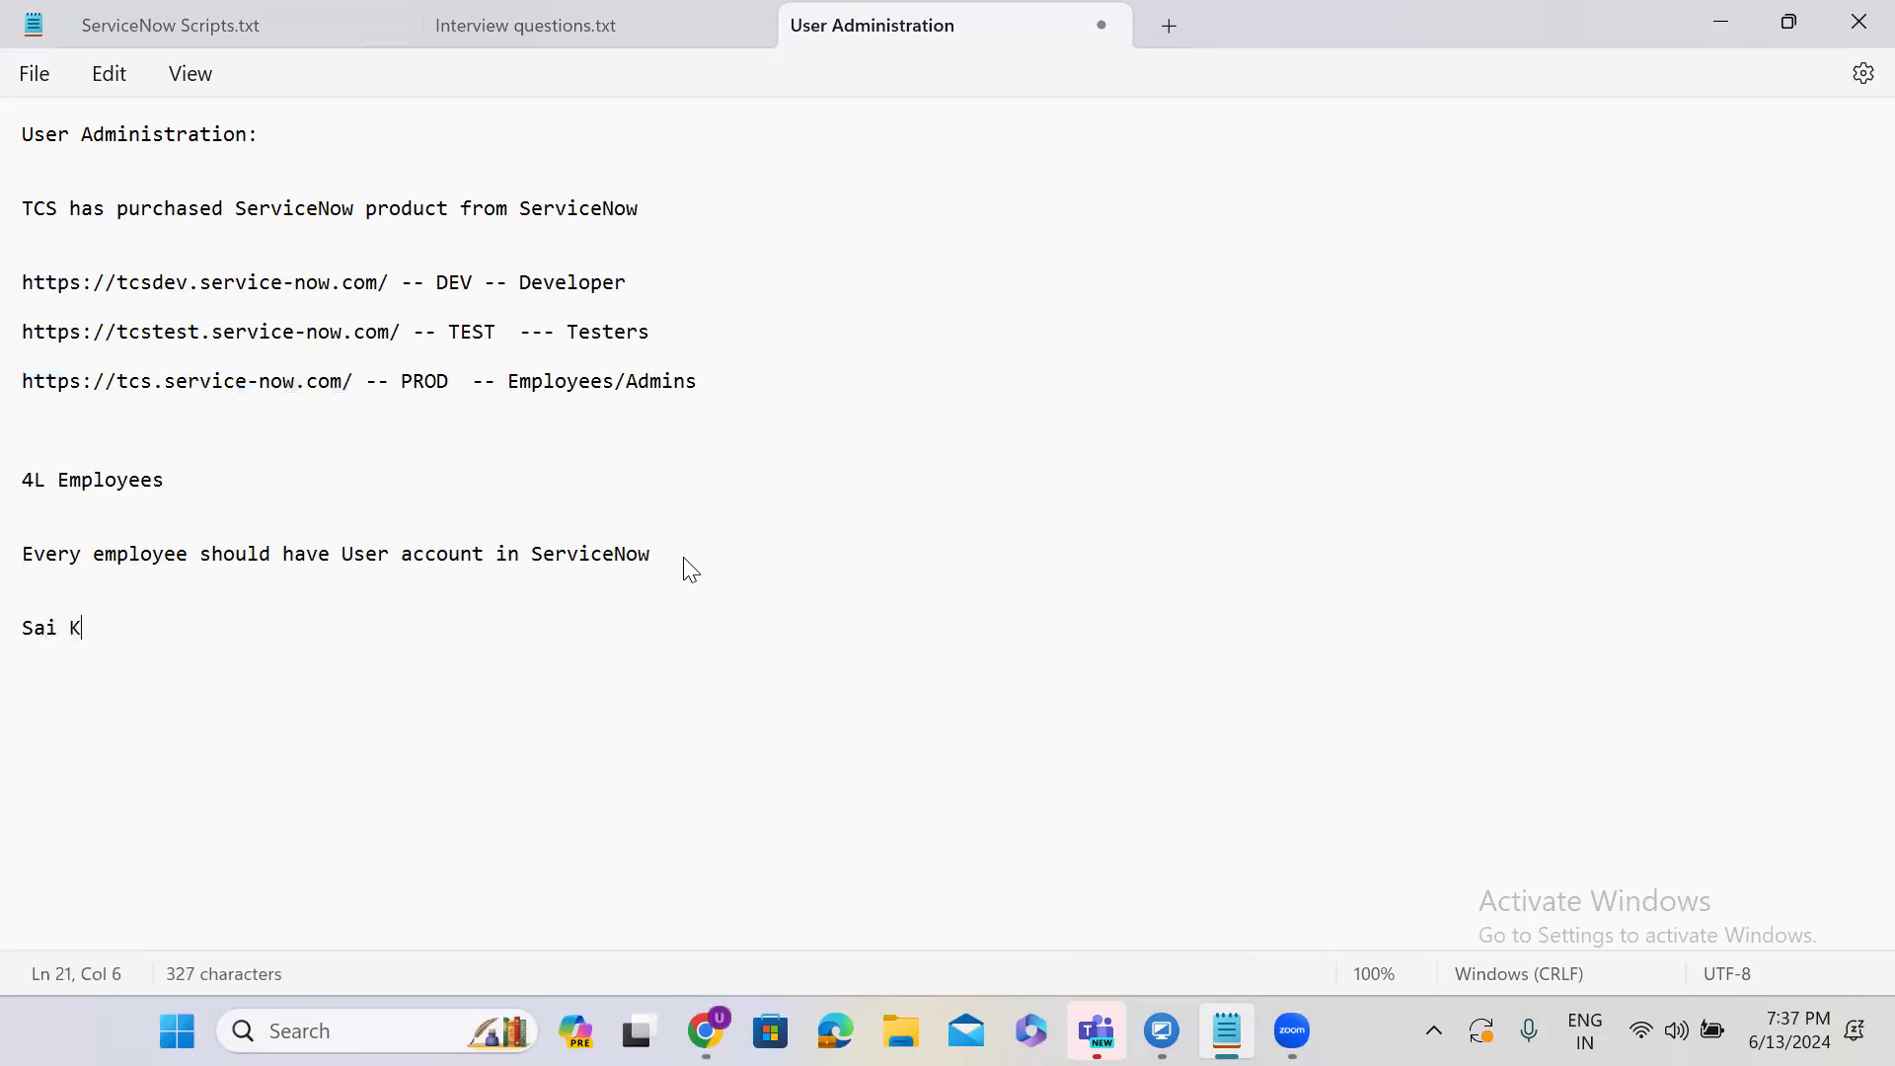
key("Return")
key("Return")
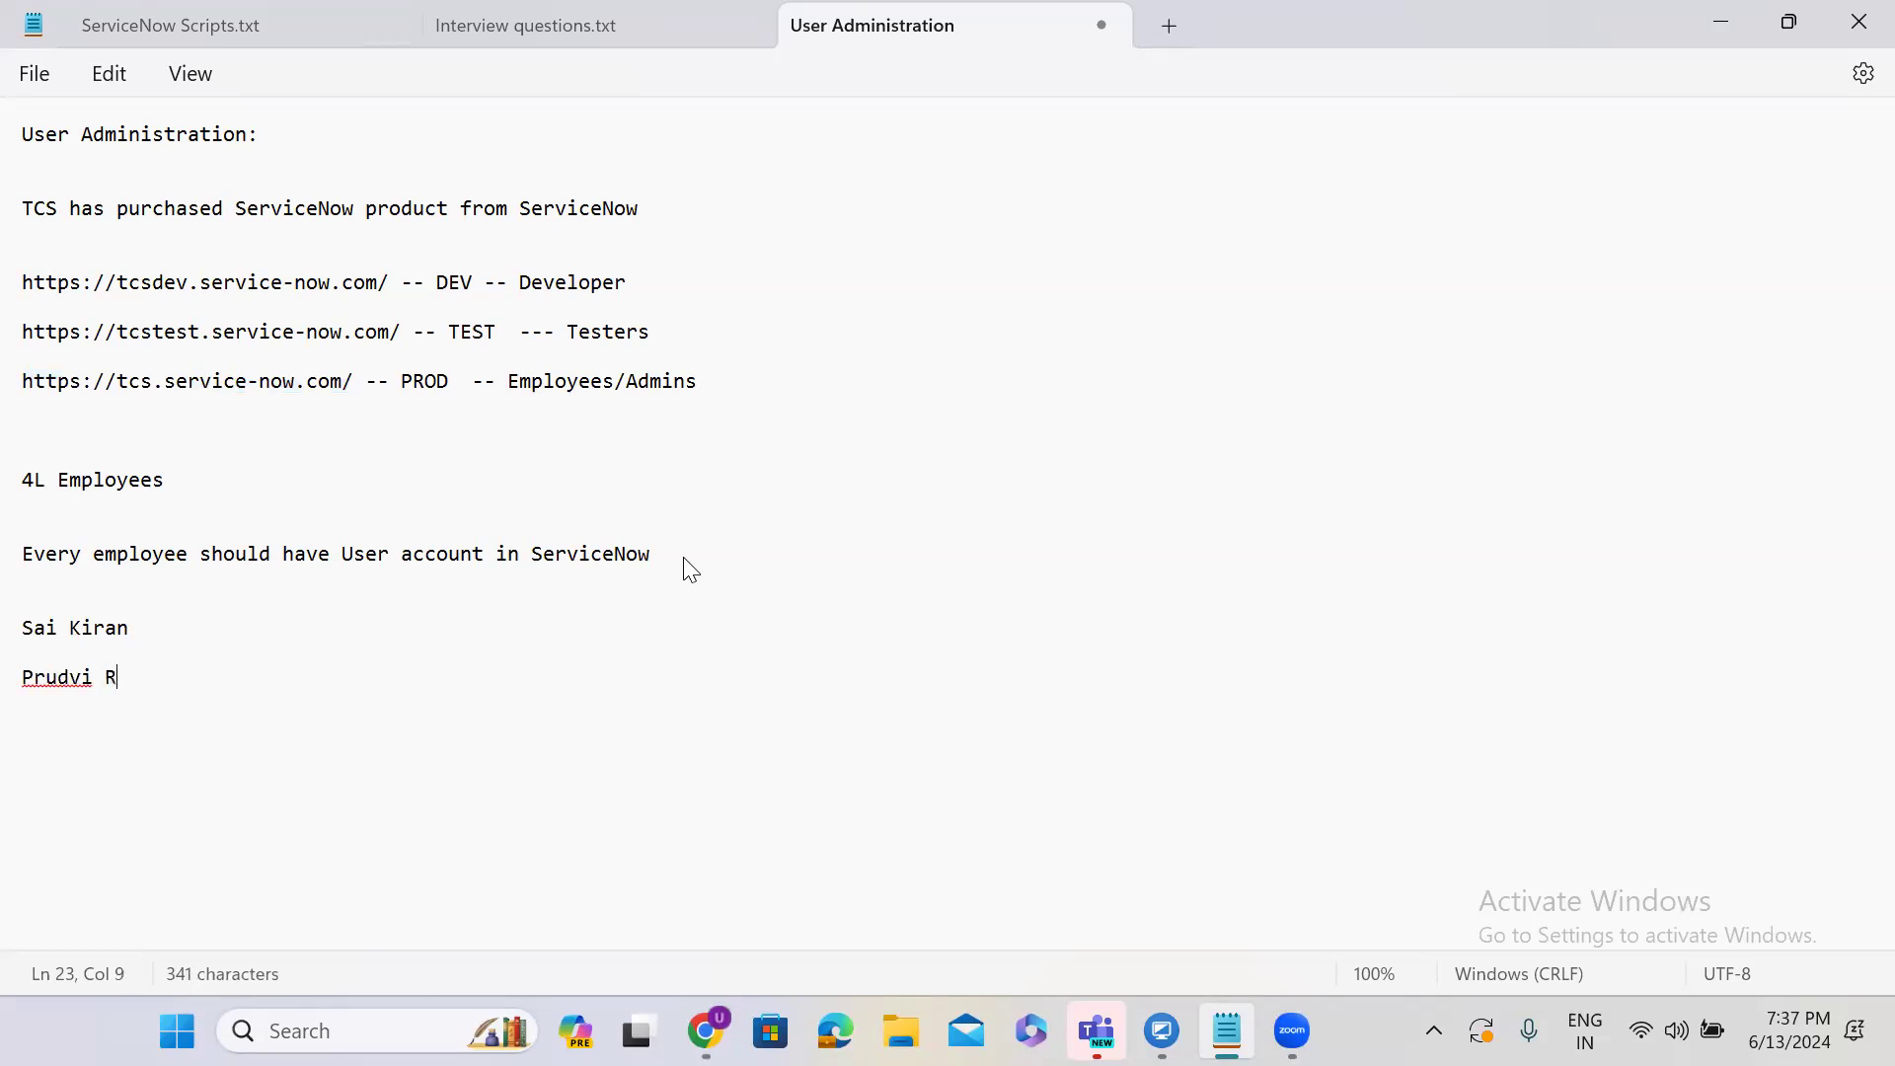
key("Return")
key("Return")
triple_click(29, 558)
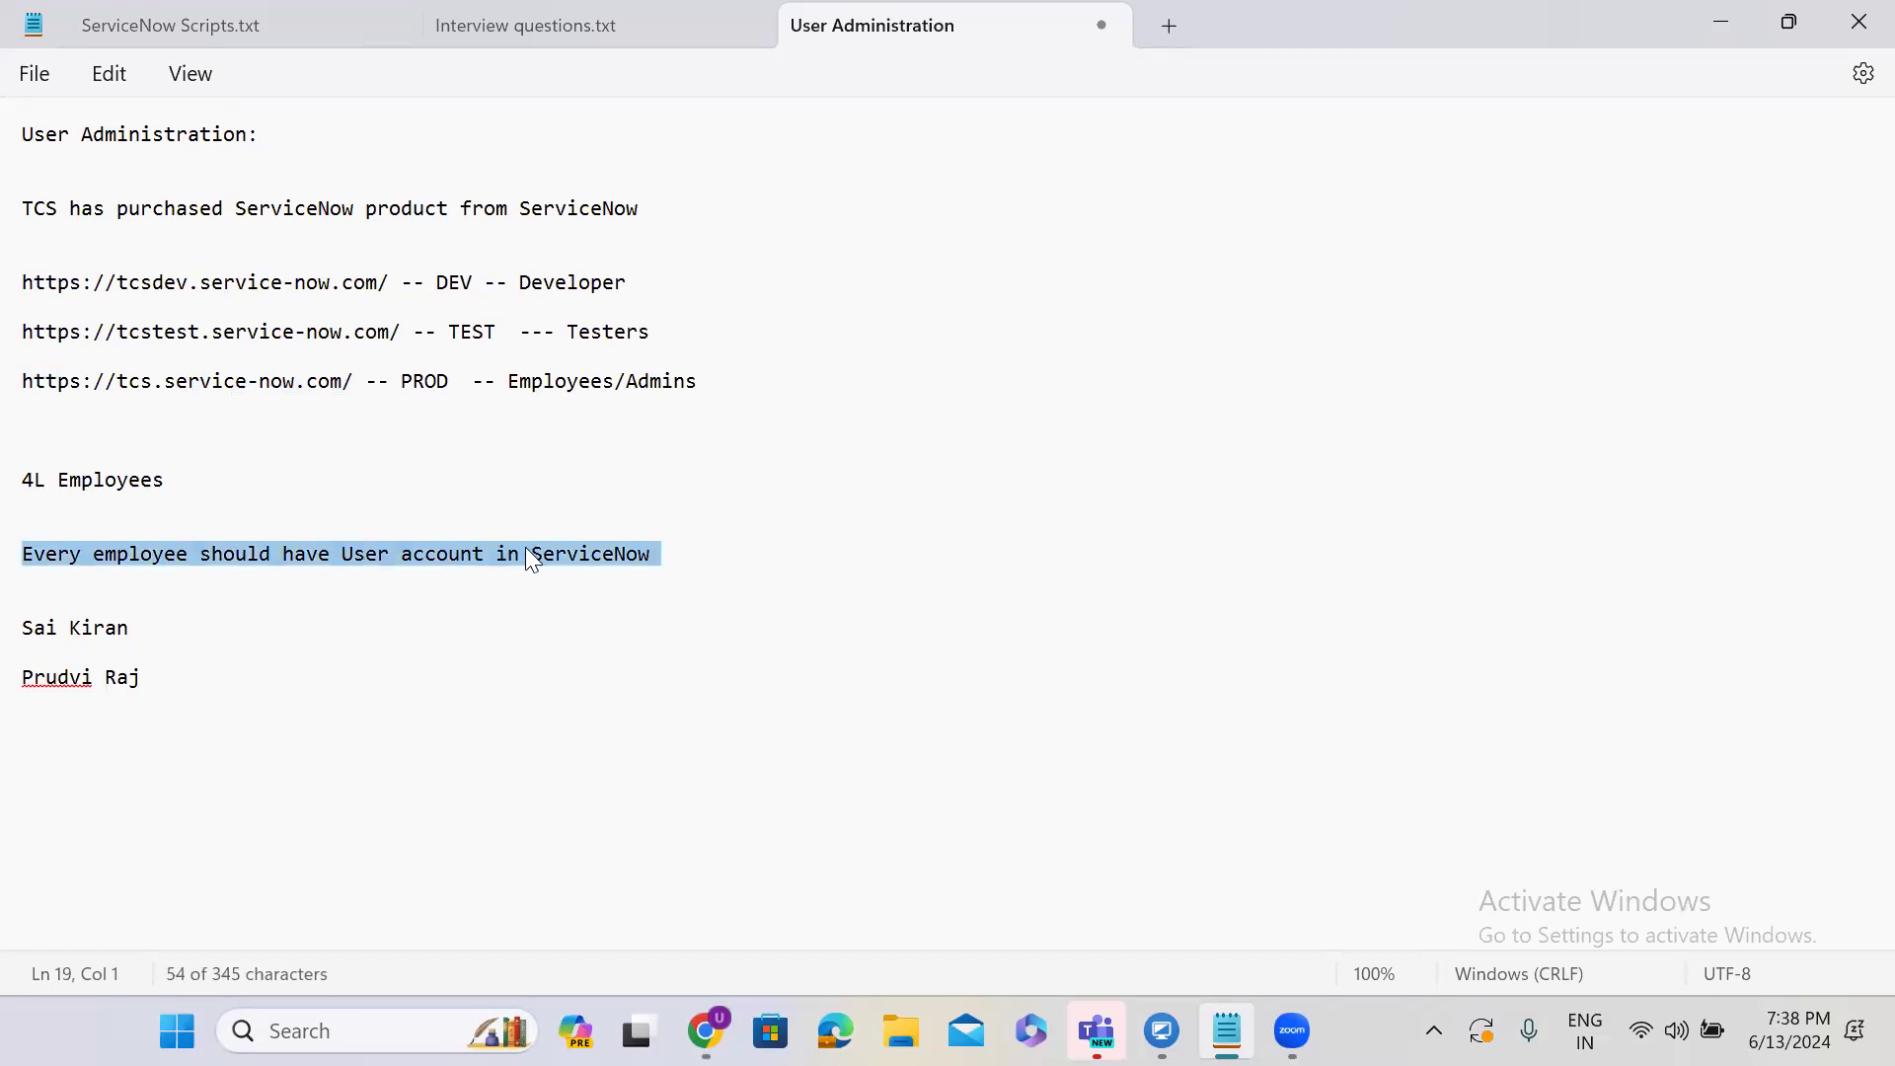
left_click(1720, 20)
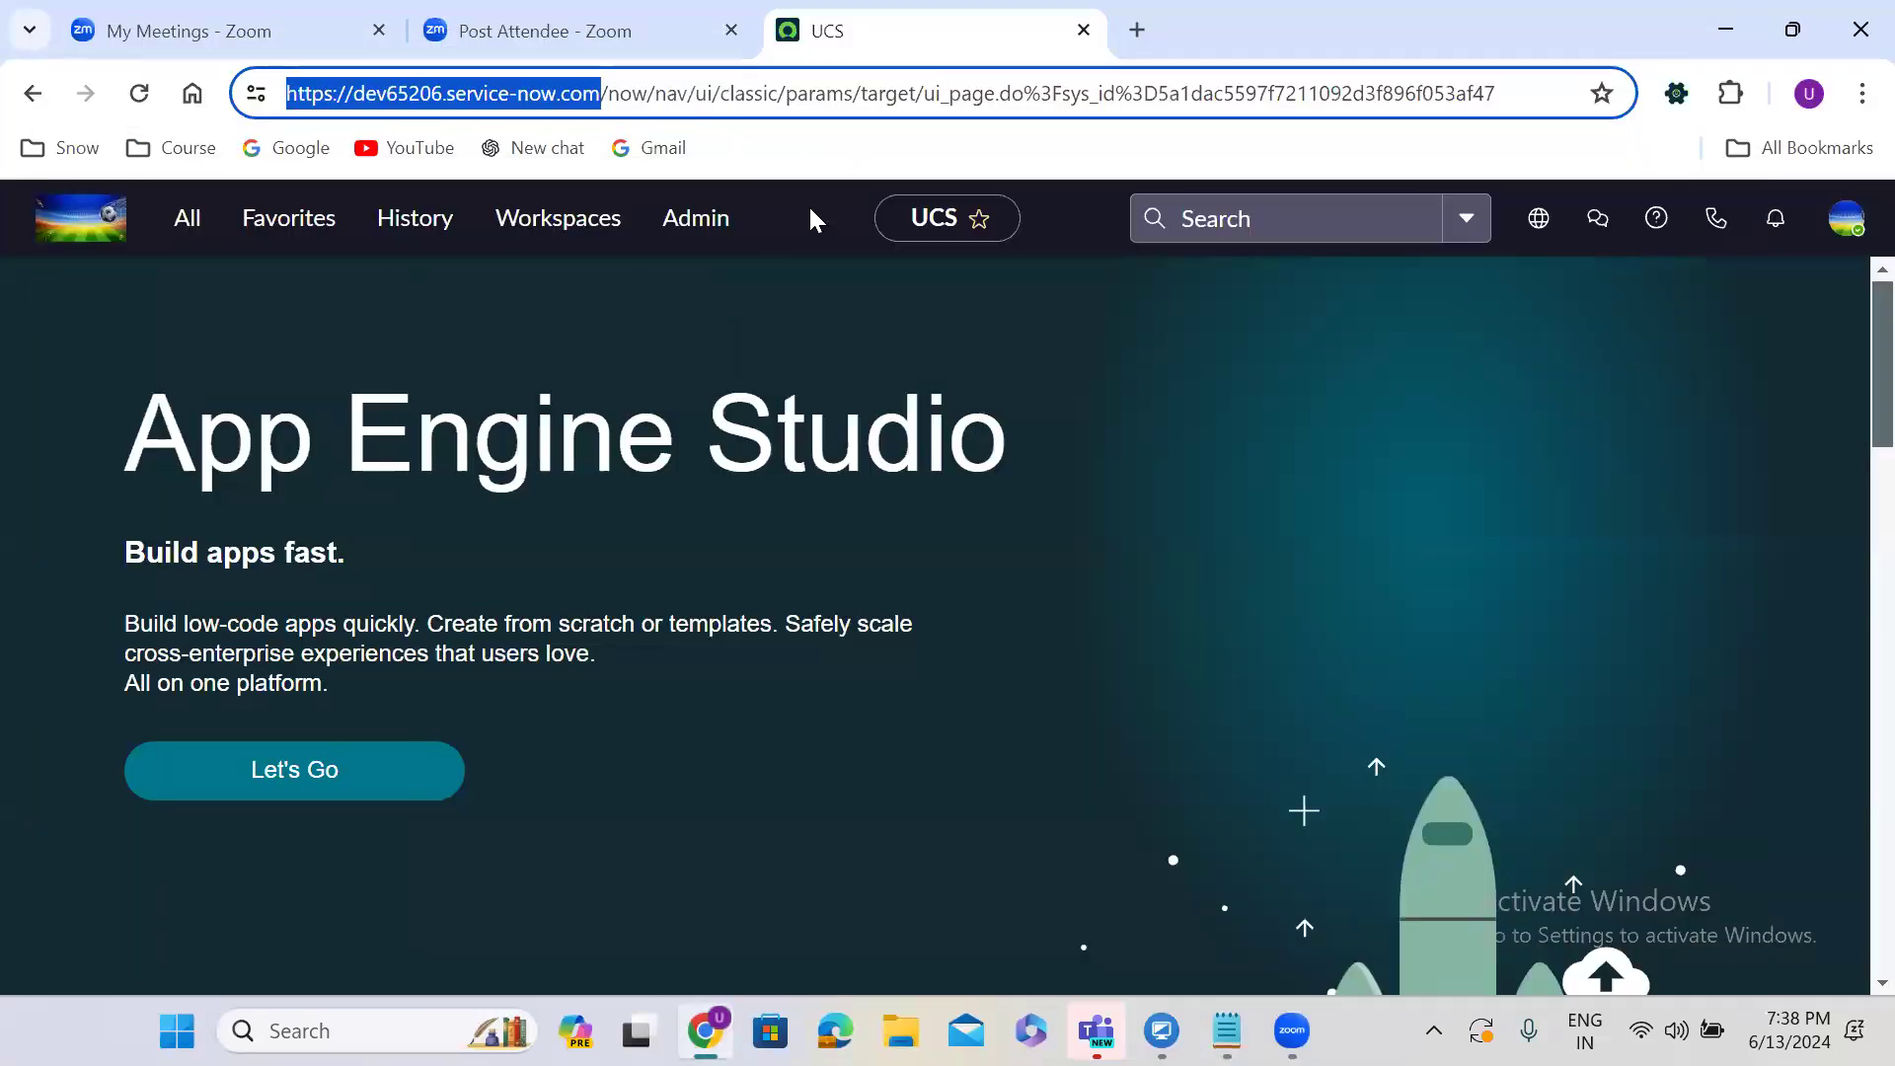
Filter the navigator with 'user admin', open User Administration > Users, and start a new user.
left_click(808, 206)
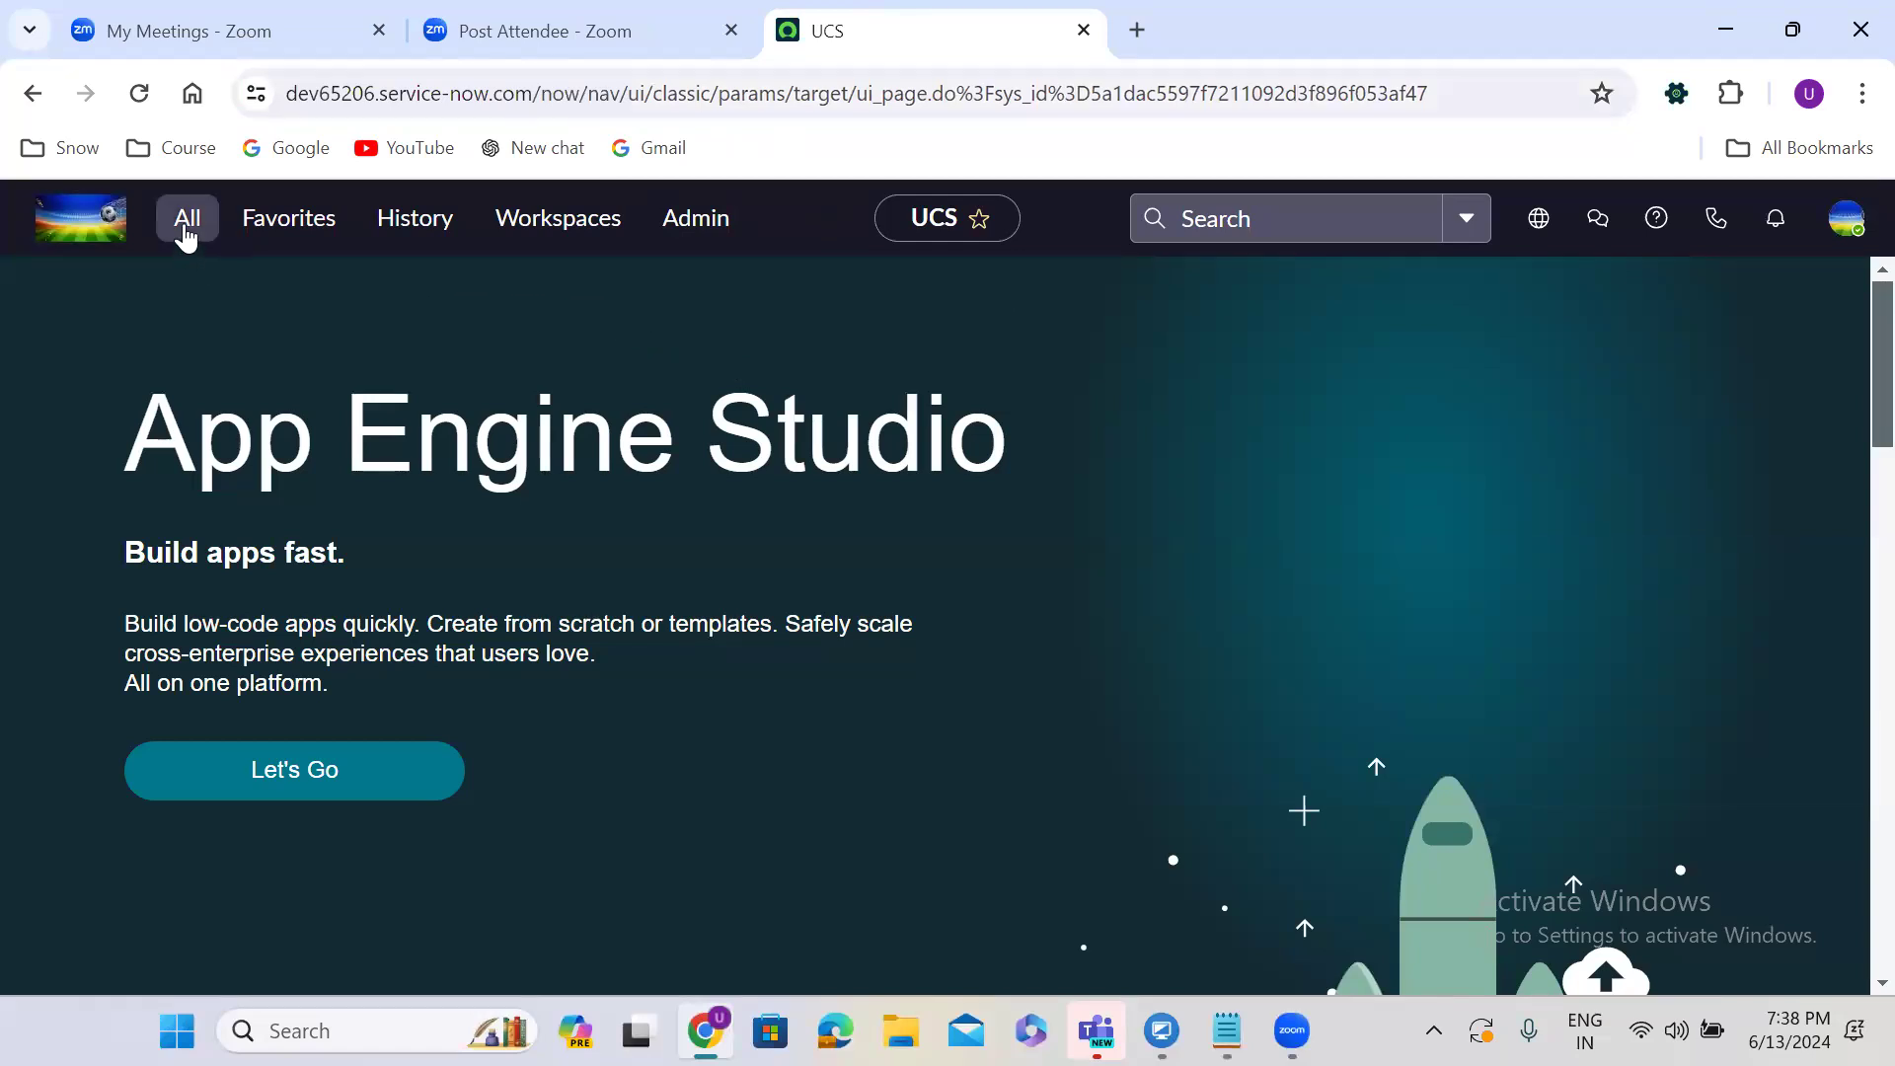
left_click(186, 233)
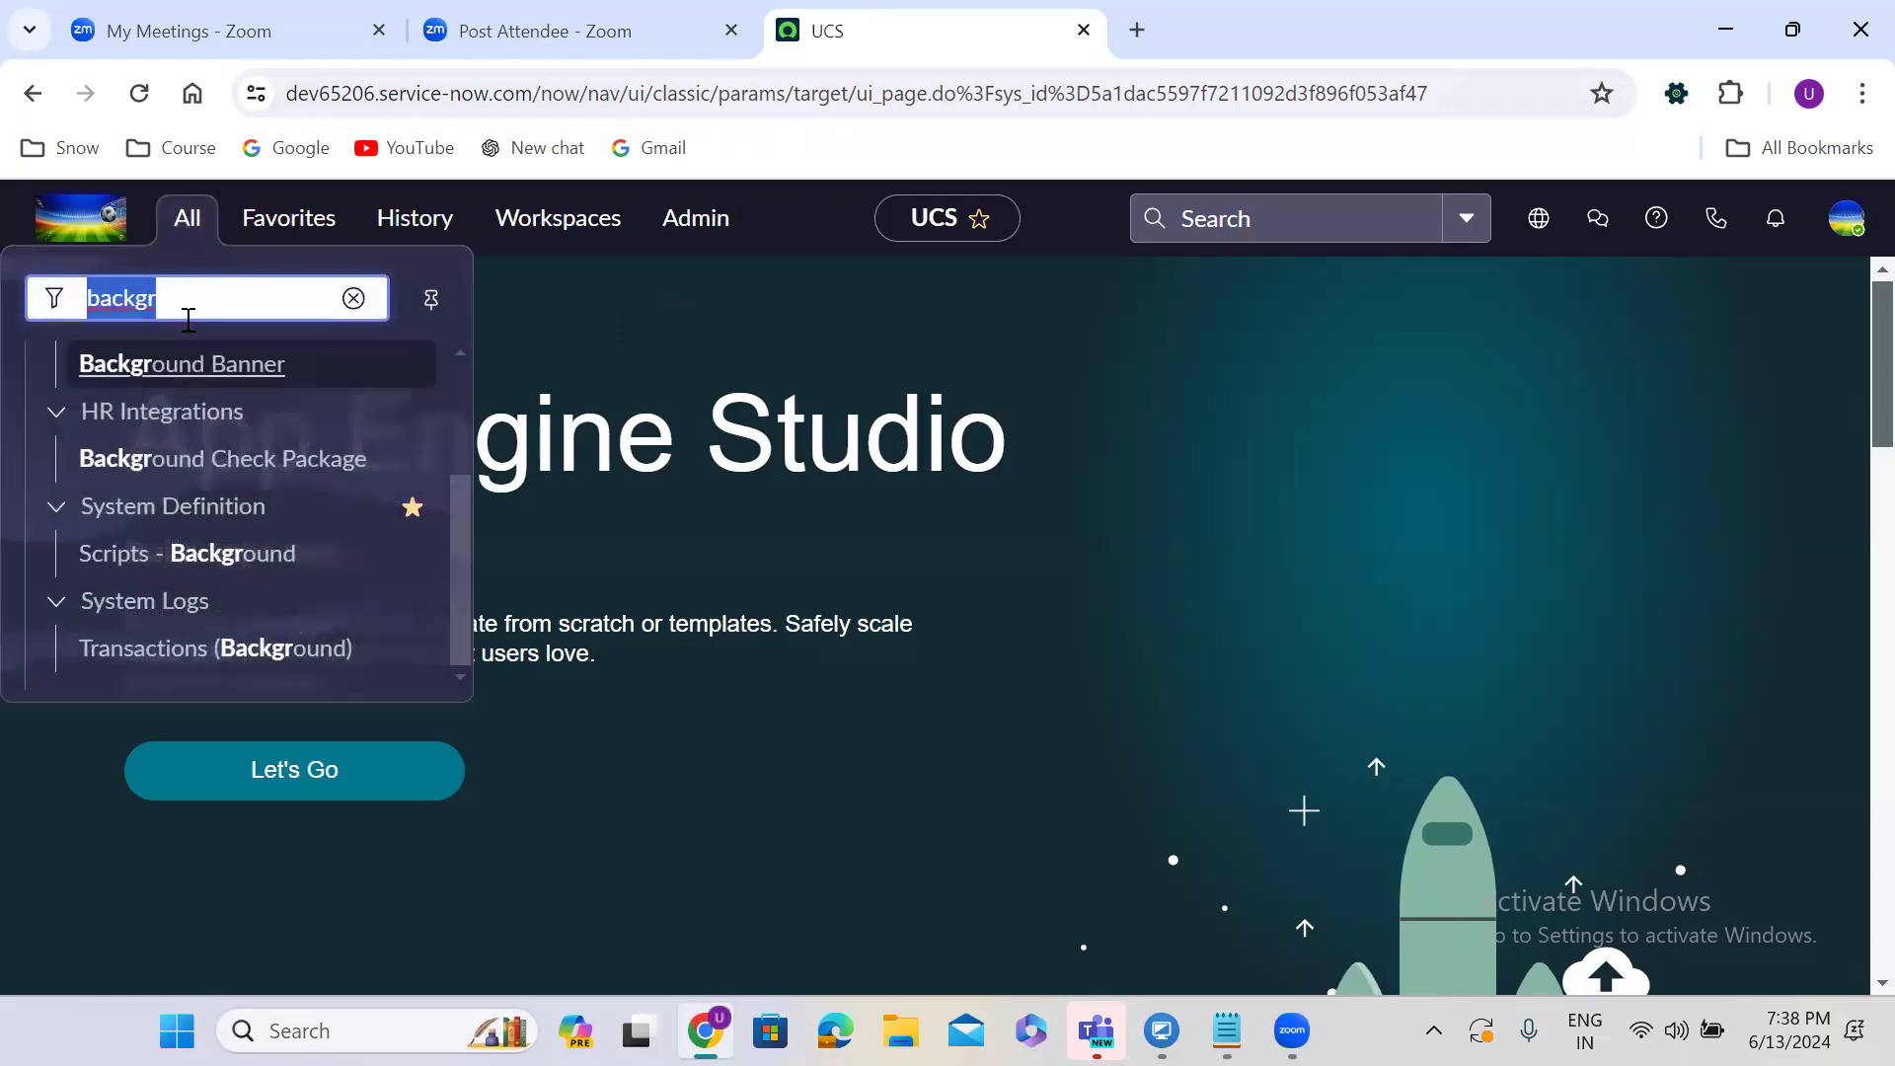
type("user admin")
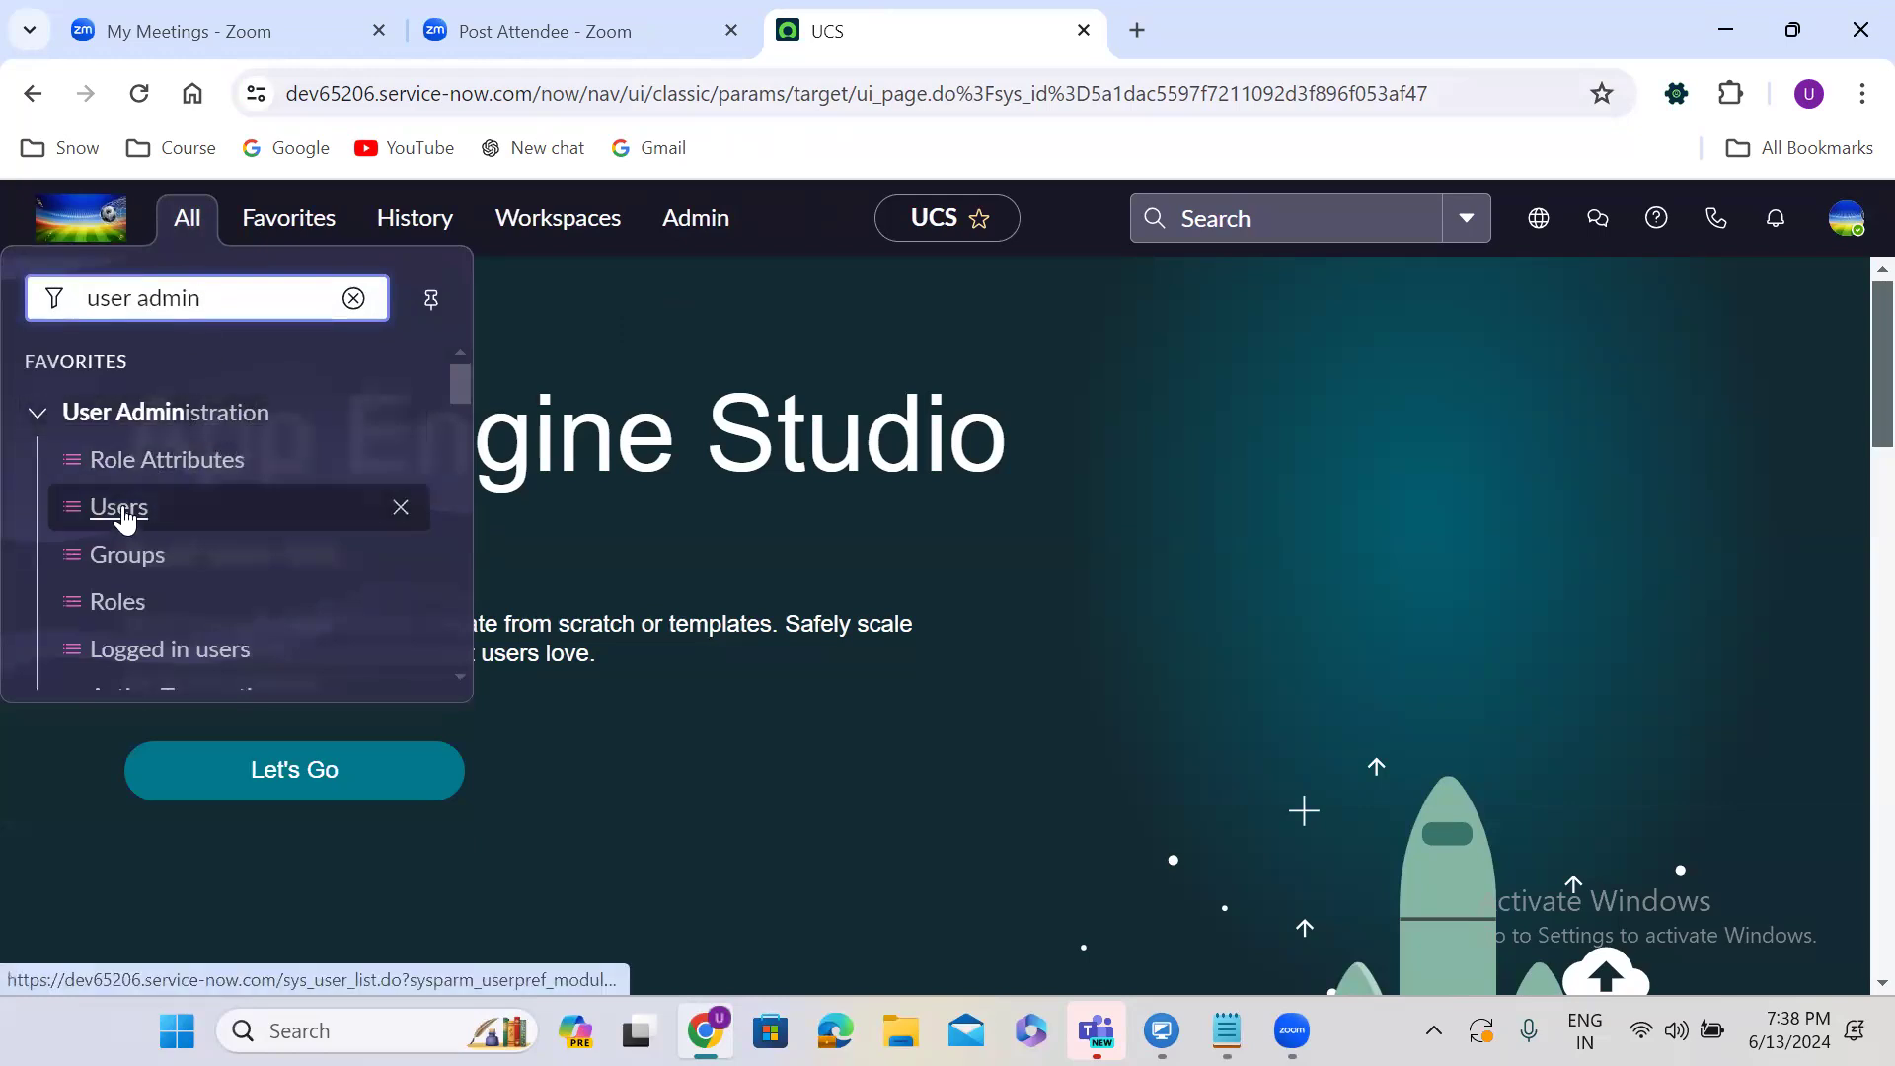
left_click(119, 509)
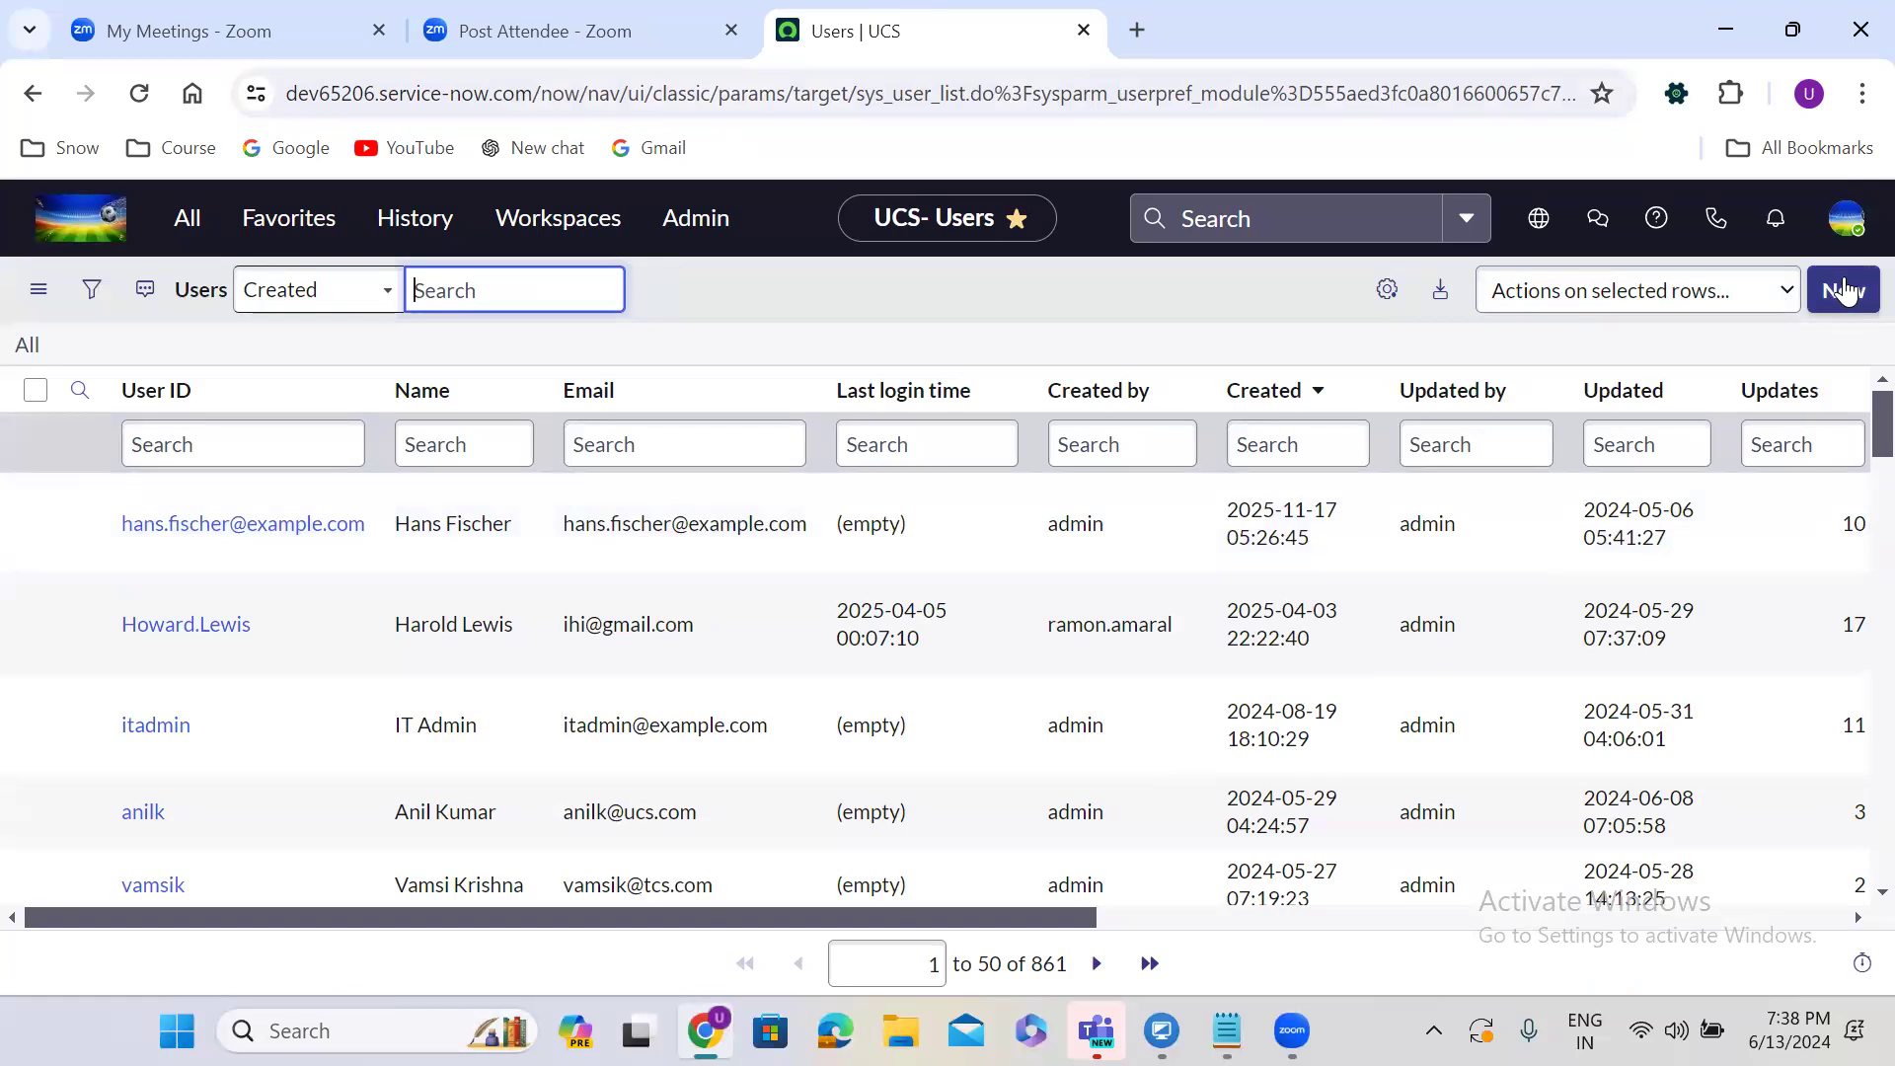
left_click(1845, 290)
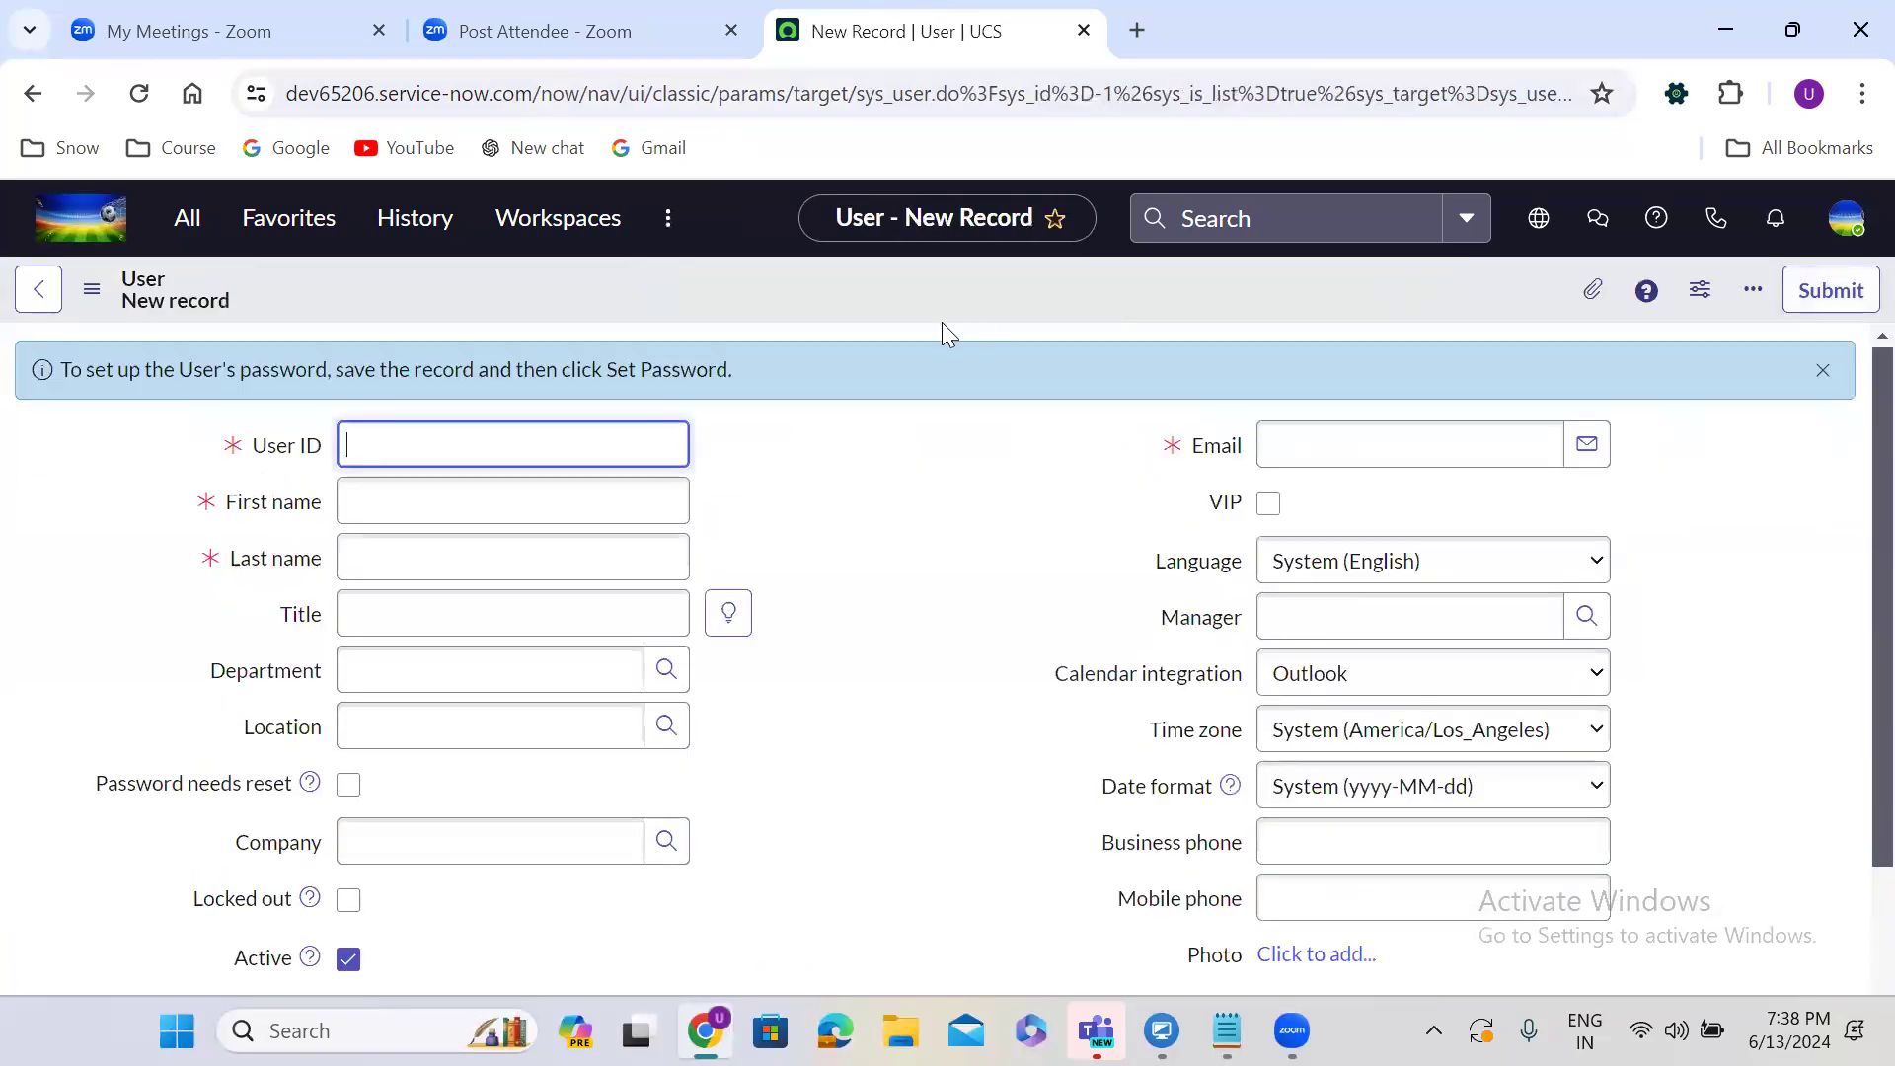
Fill the new User form's User ID, First name, Last name and Email with the employee's details.
left_click(847, 376)
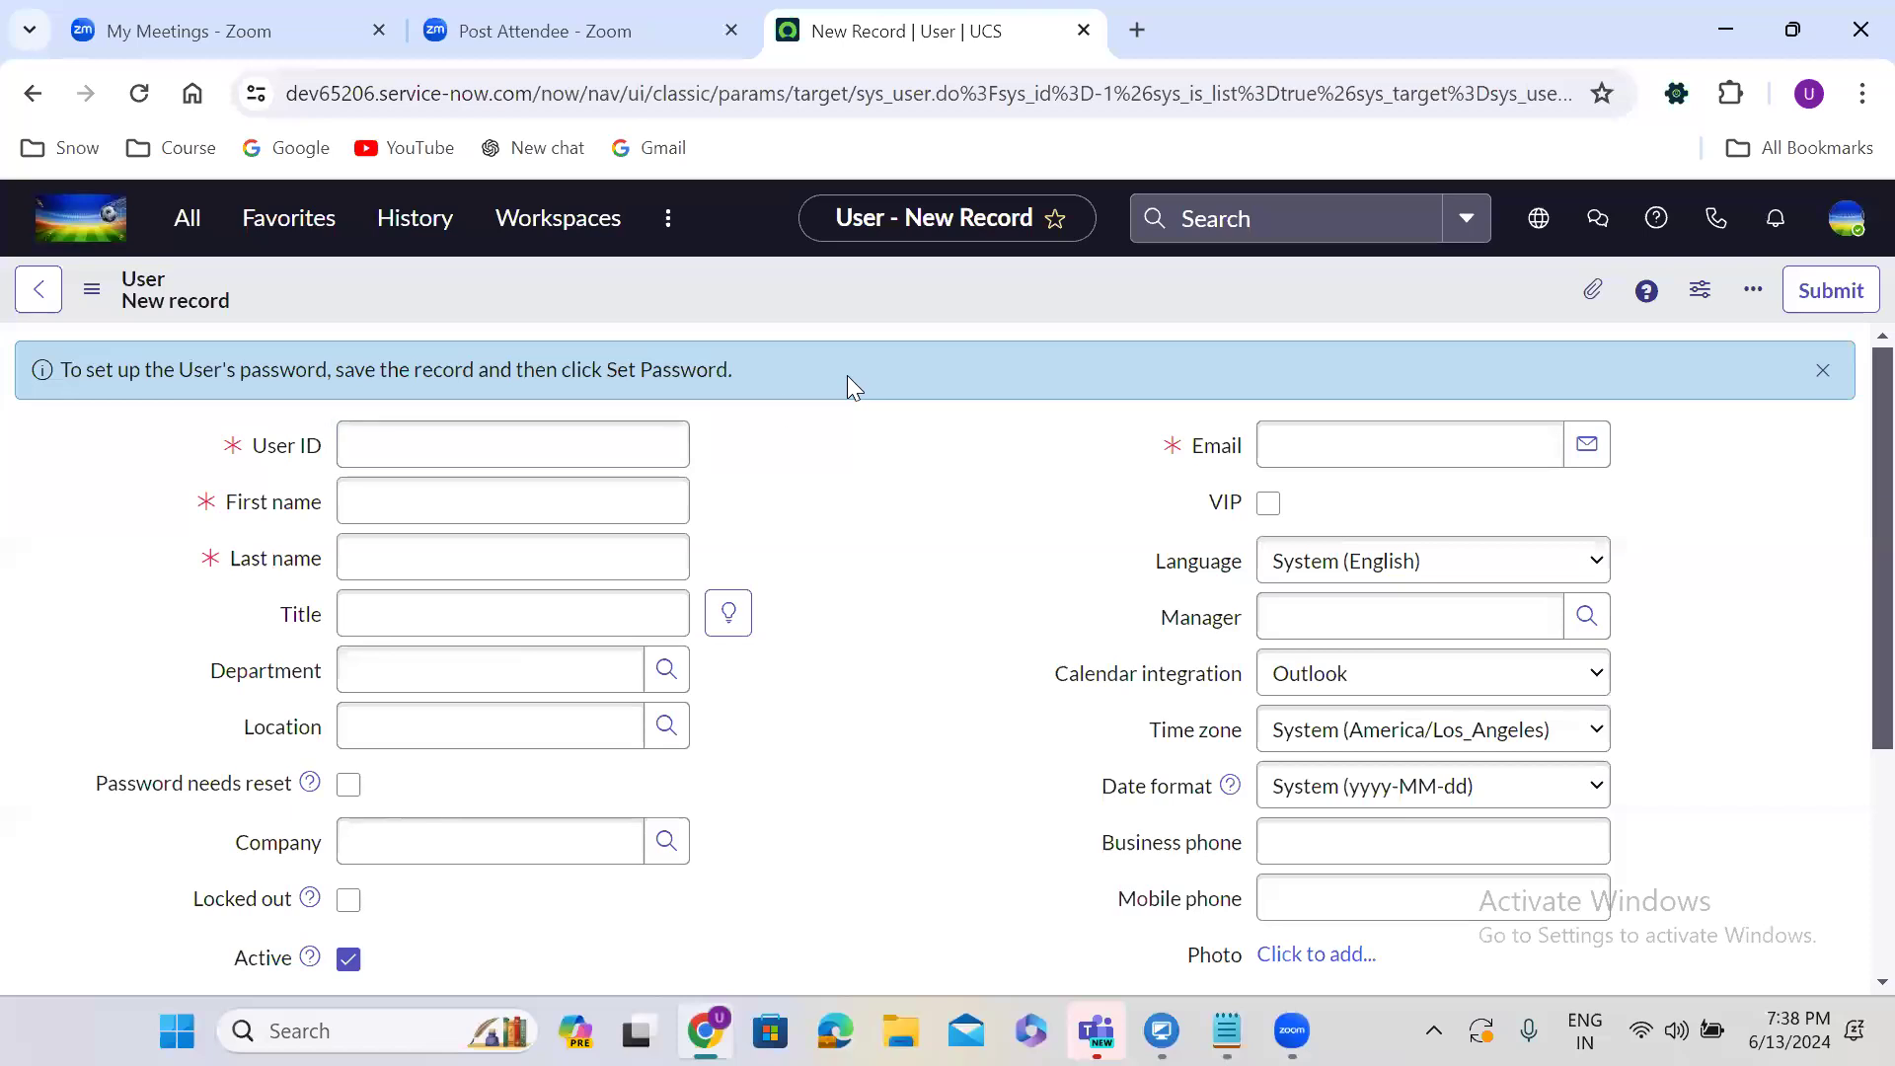
left_click(403, 443)
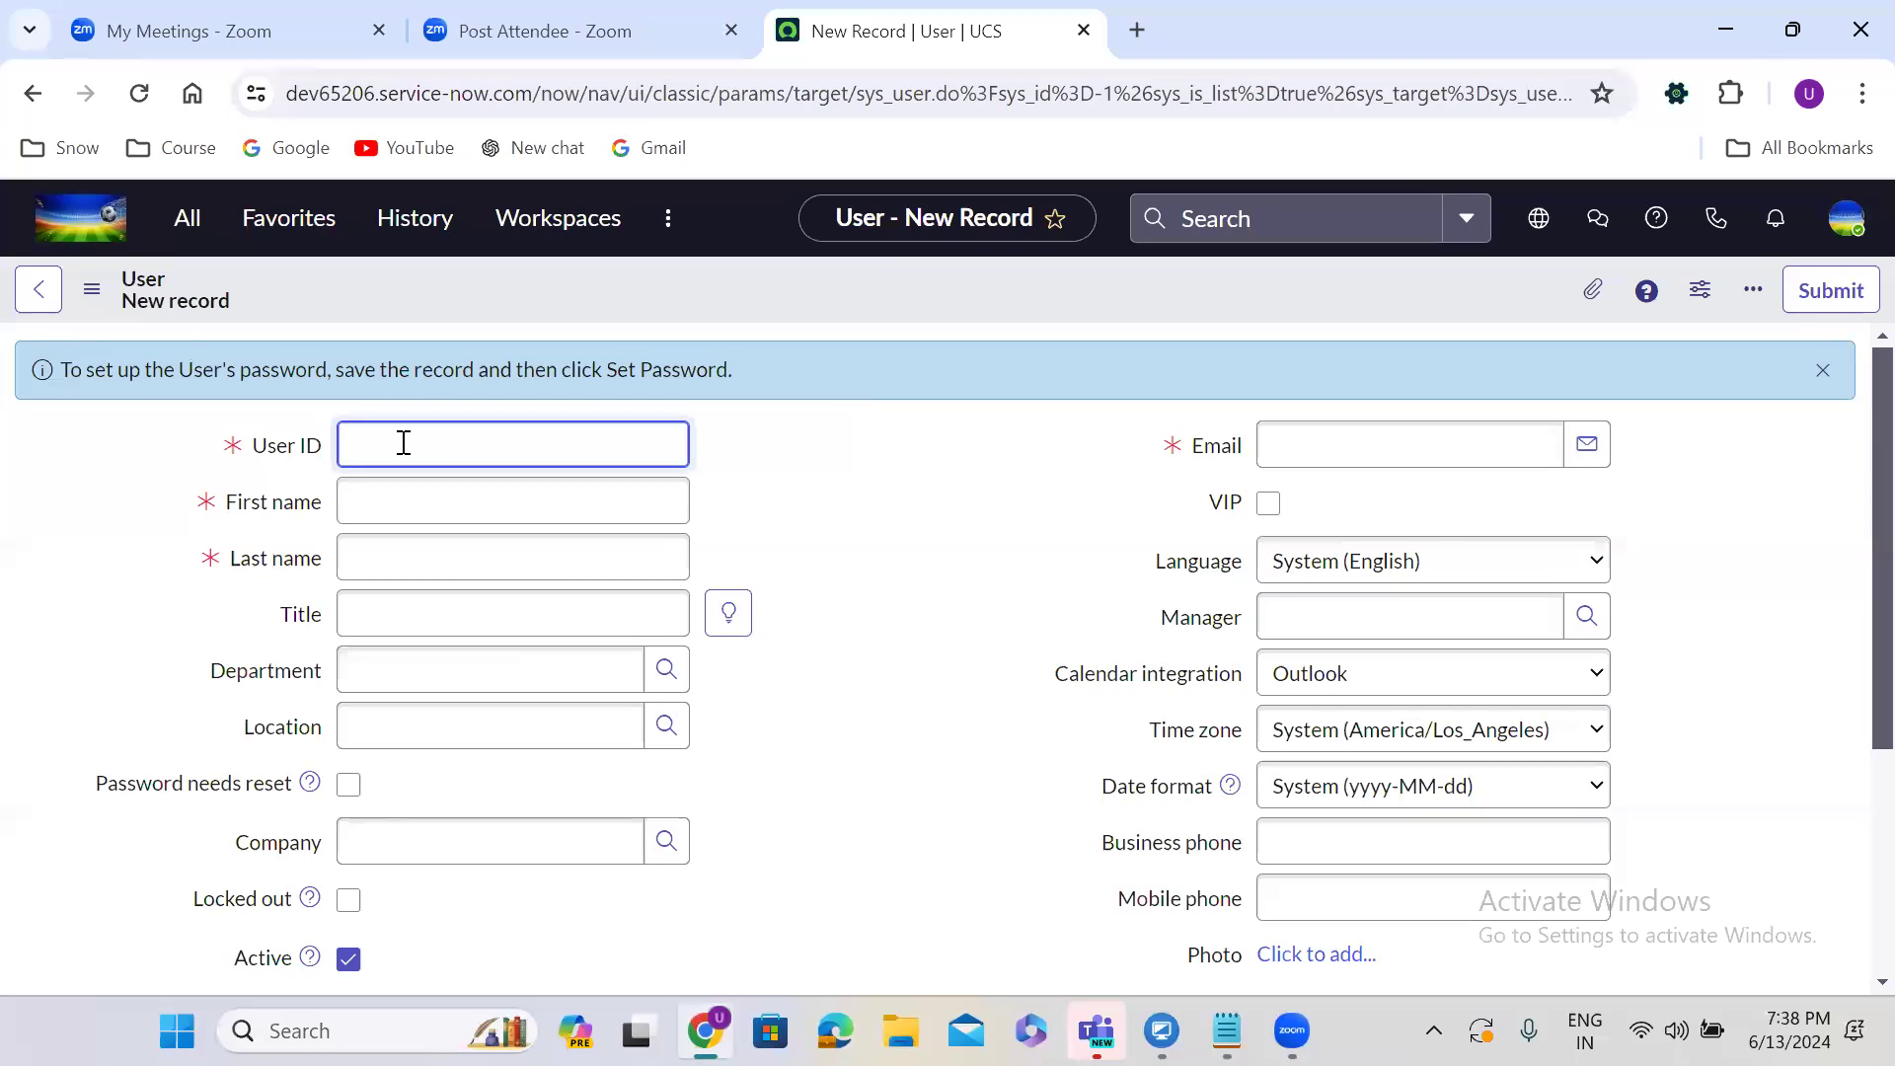
left_click(432, 491)
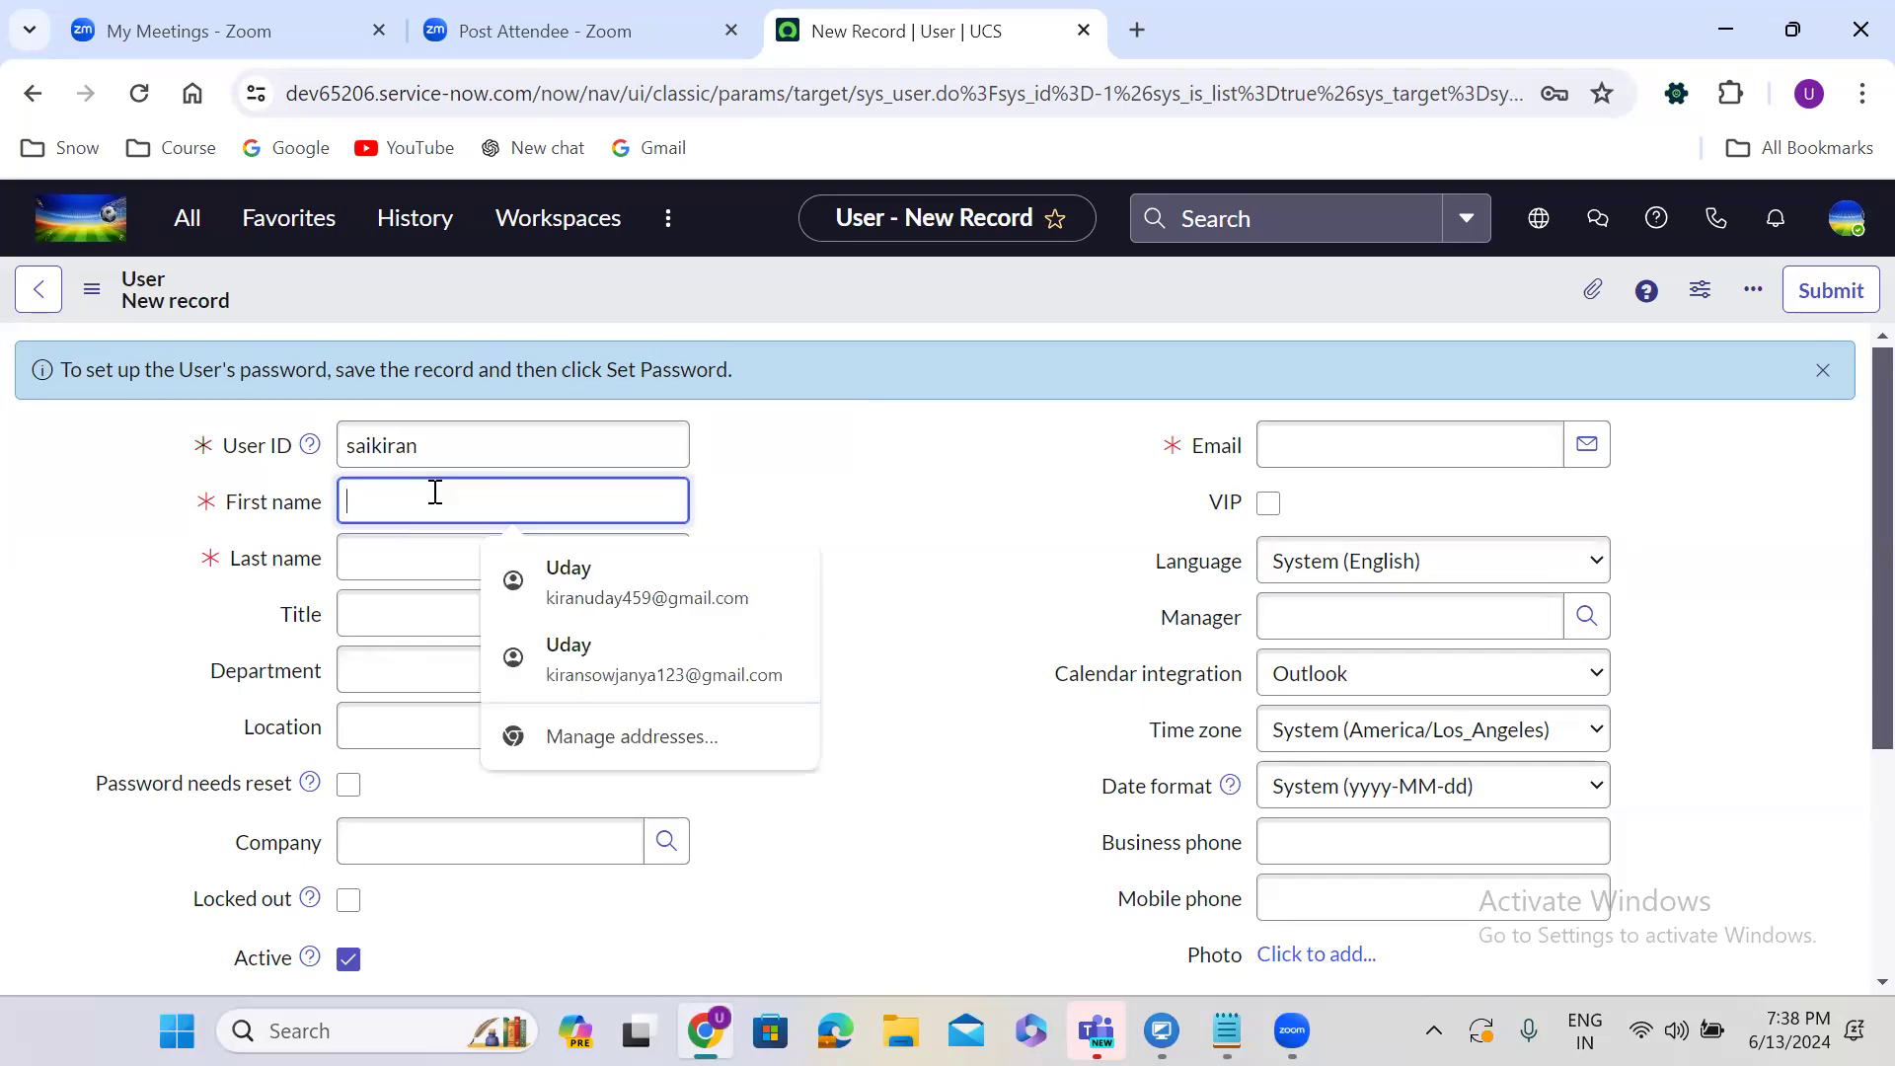
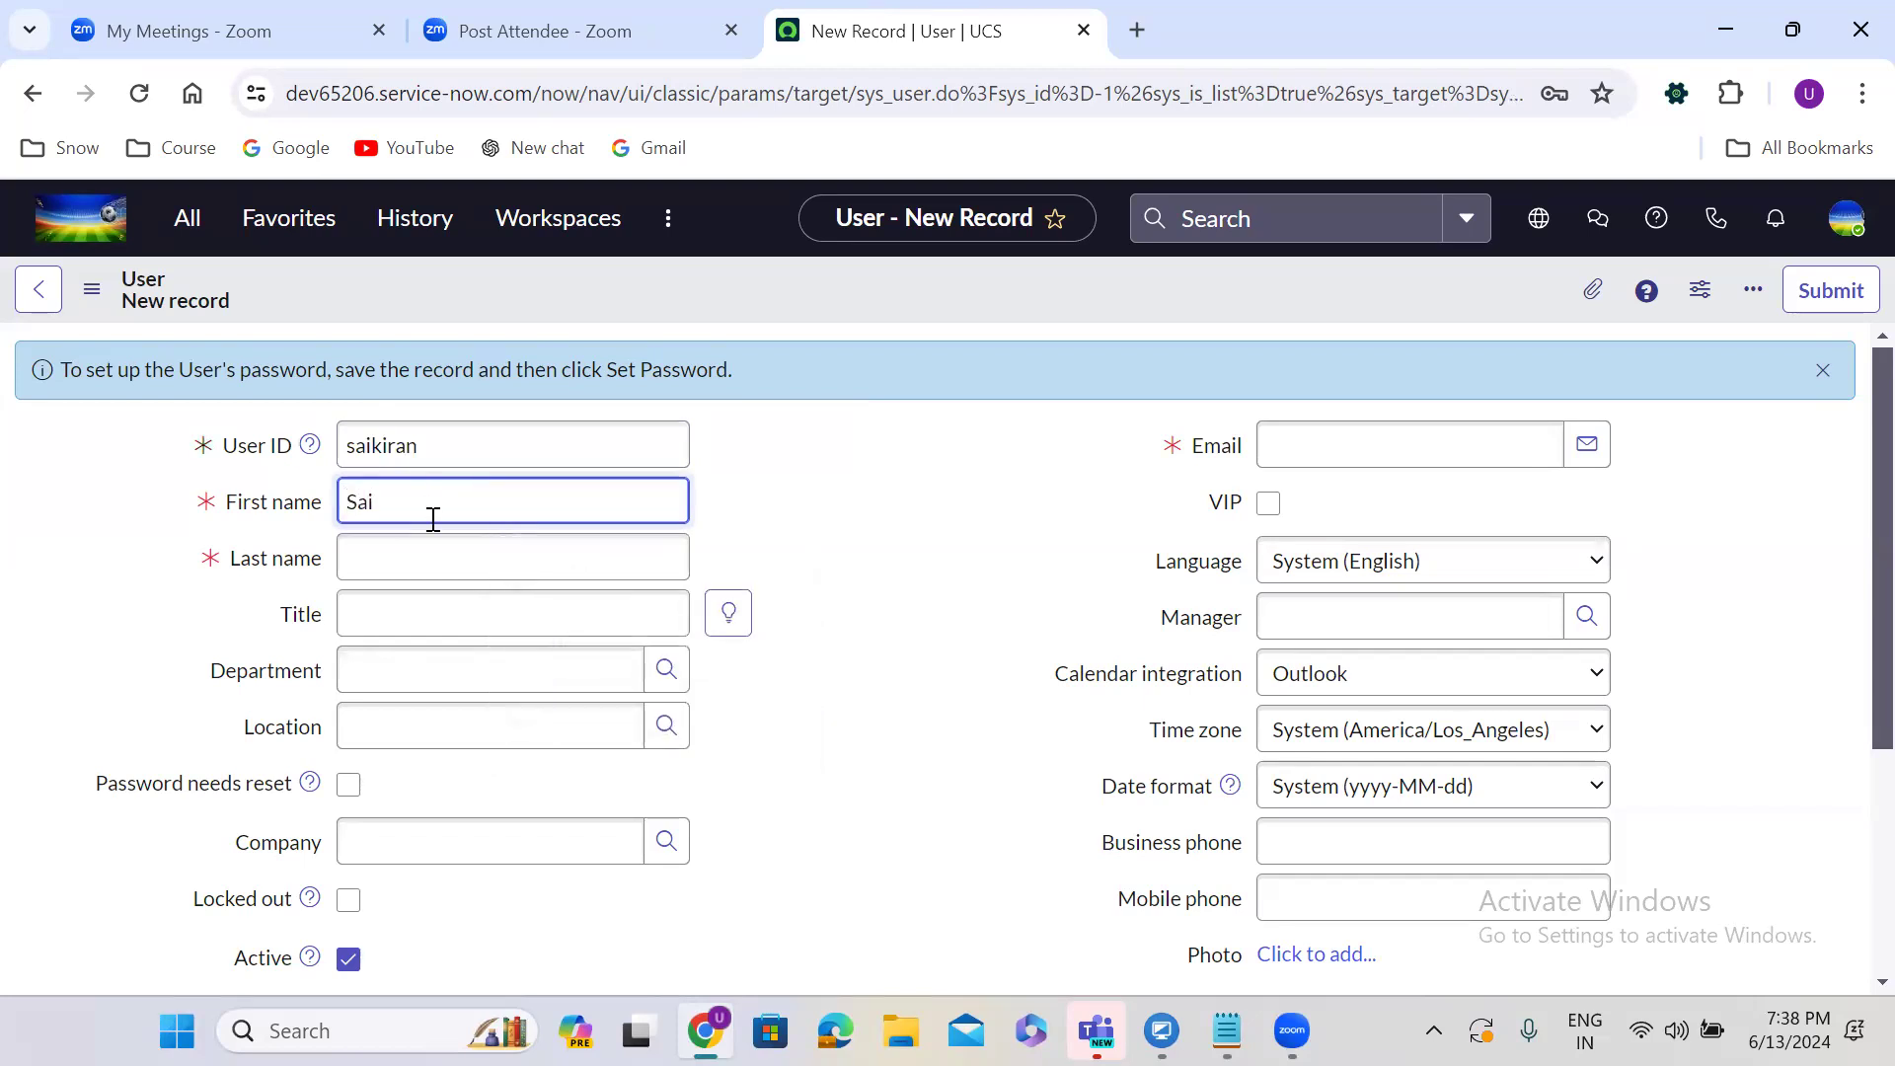
left_click(429, 569)
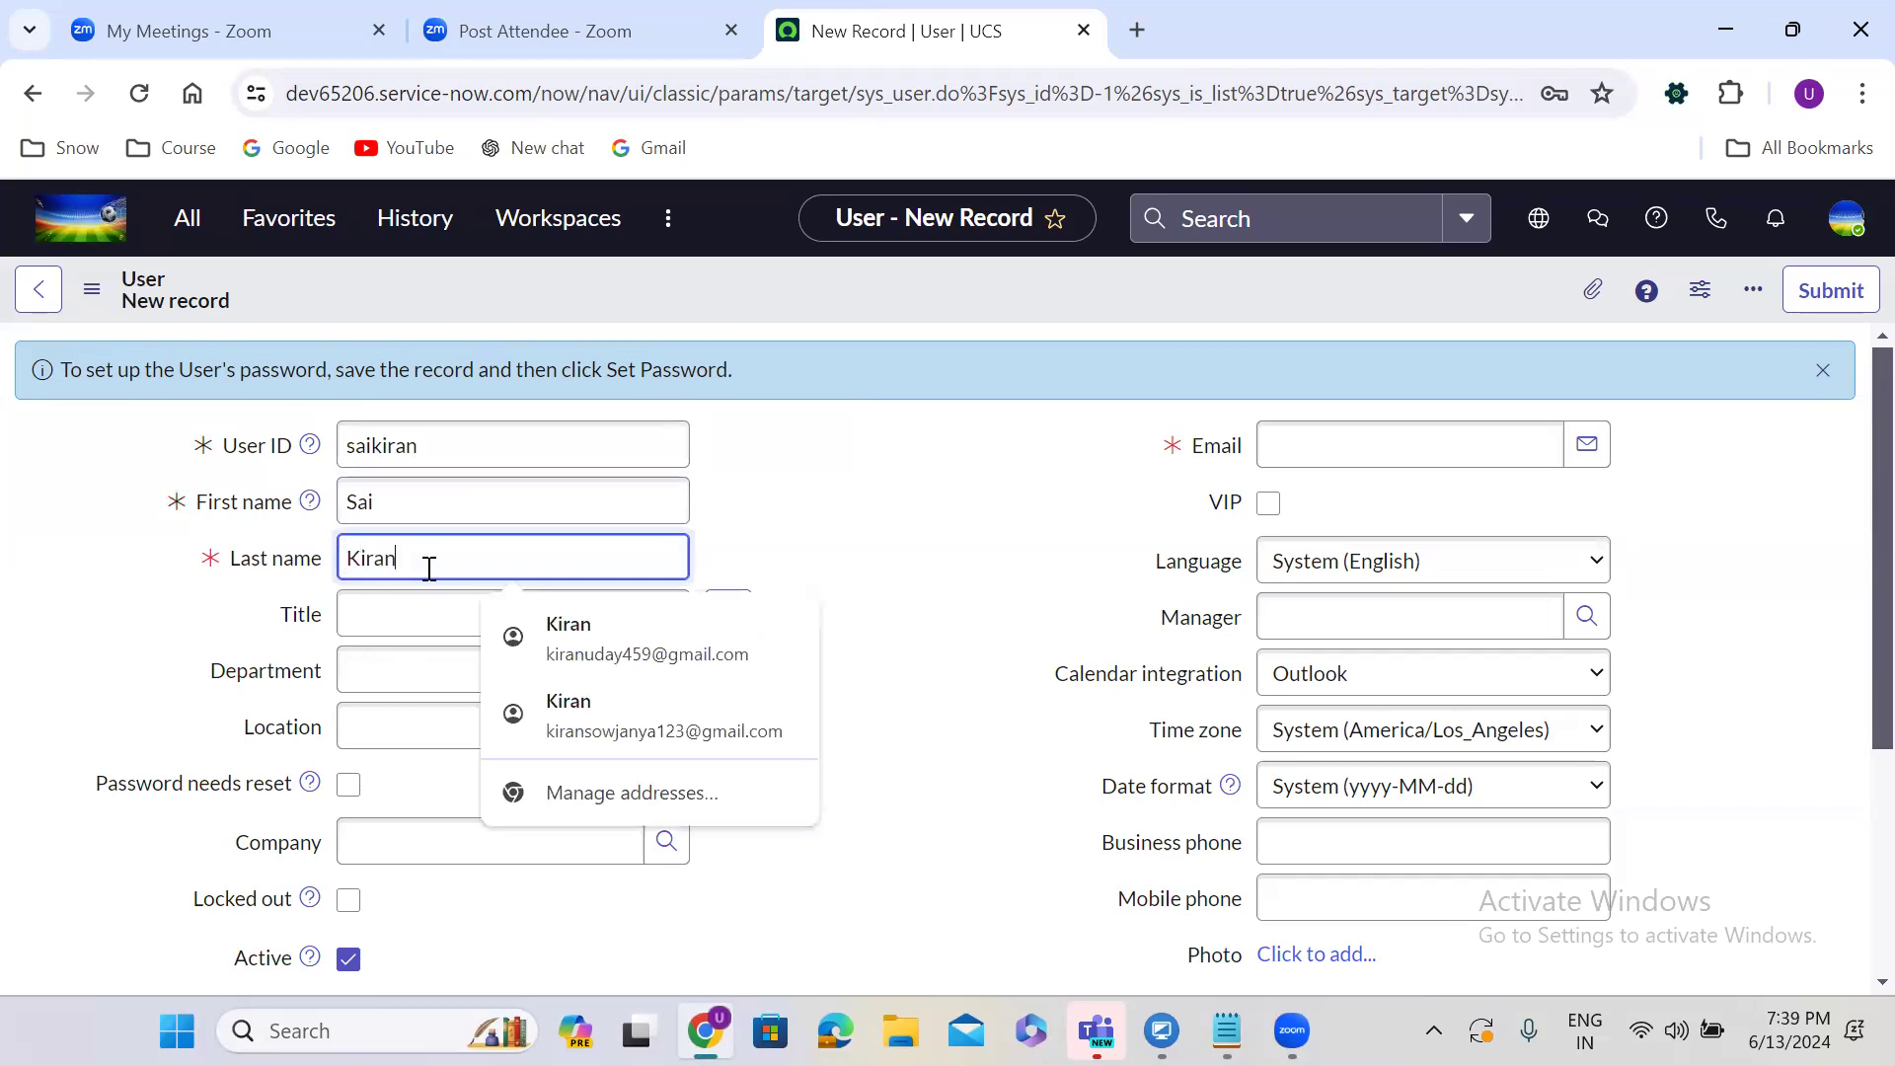
left_click(1280, 446)
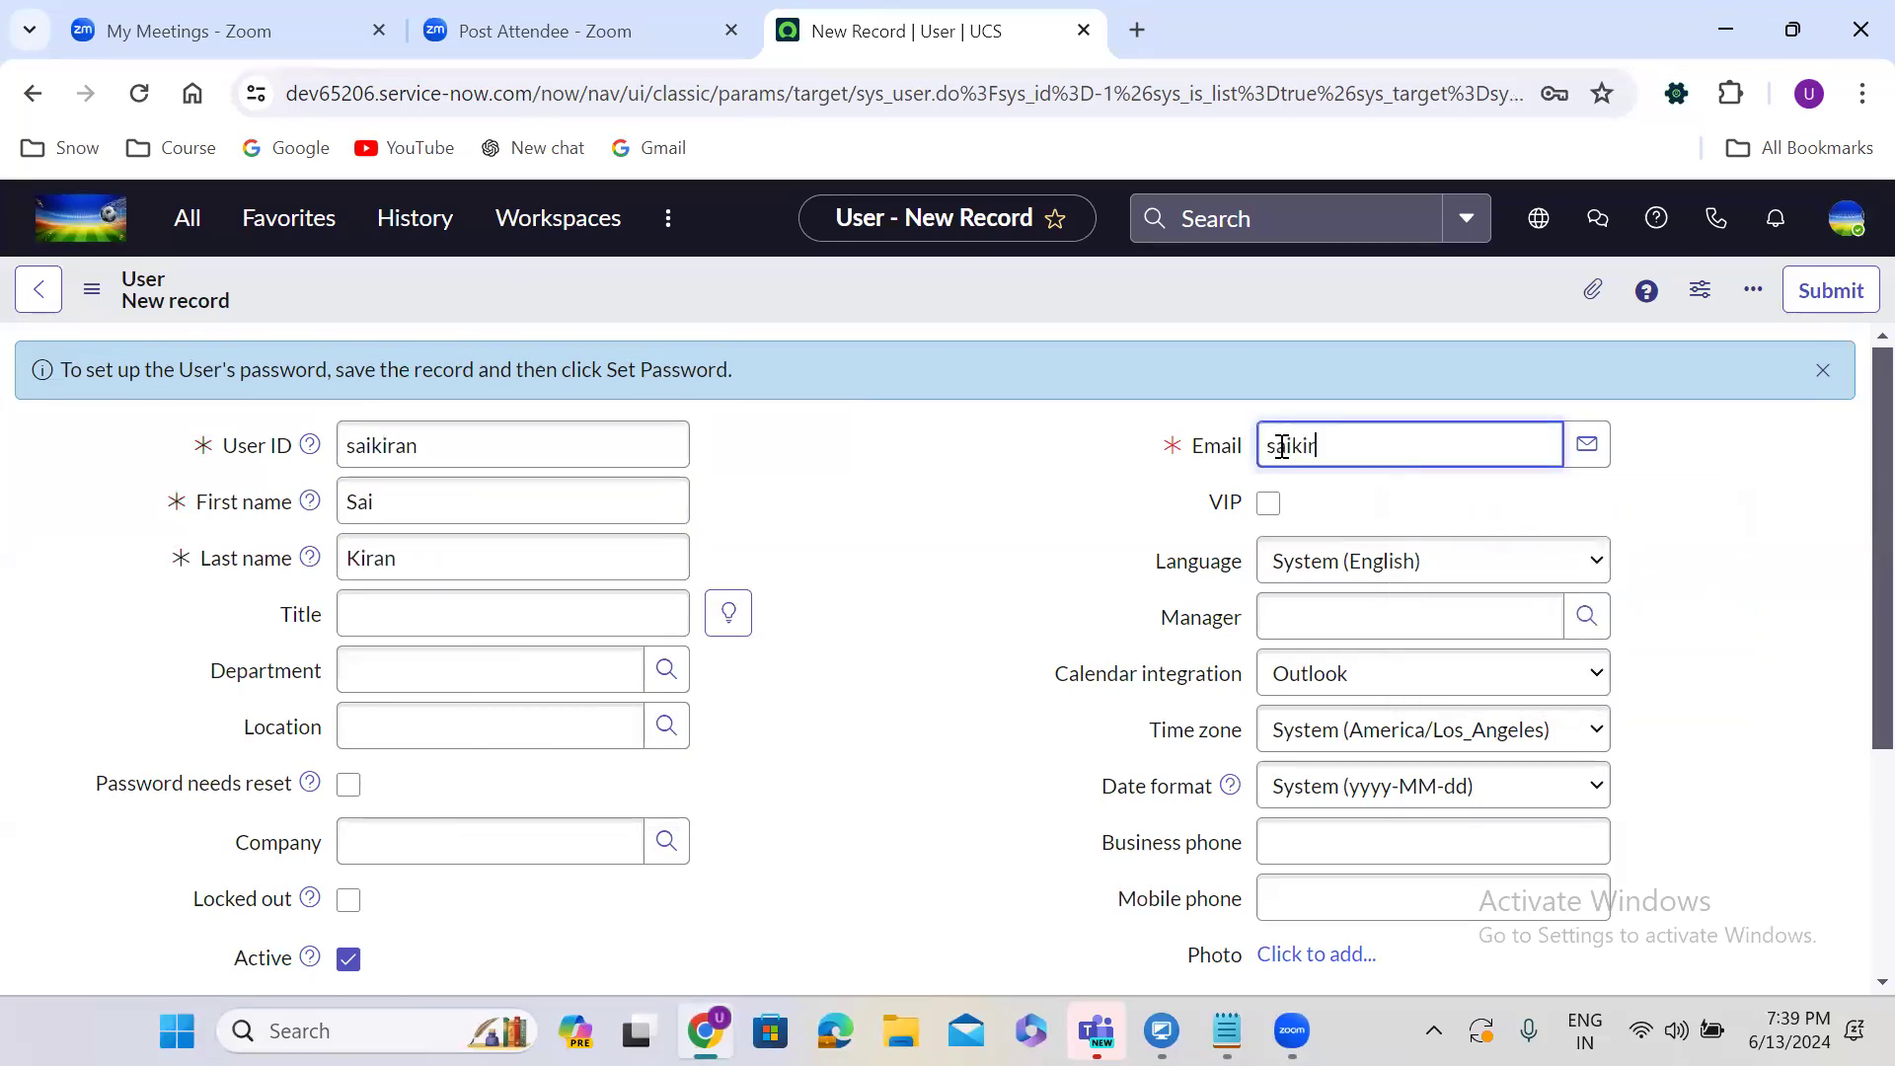
left_click(925, 661)
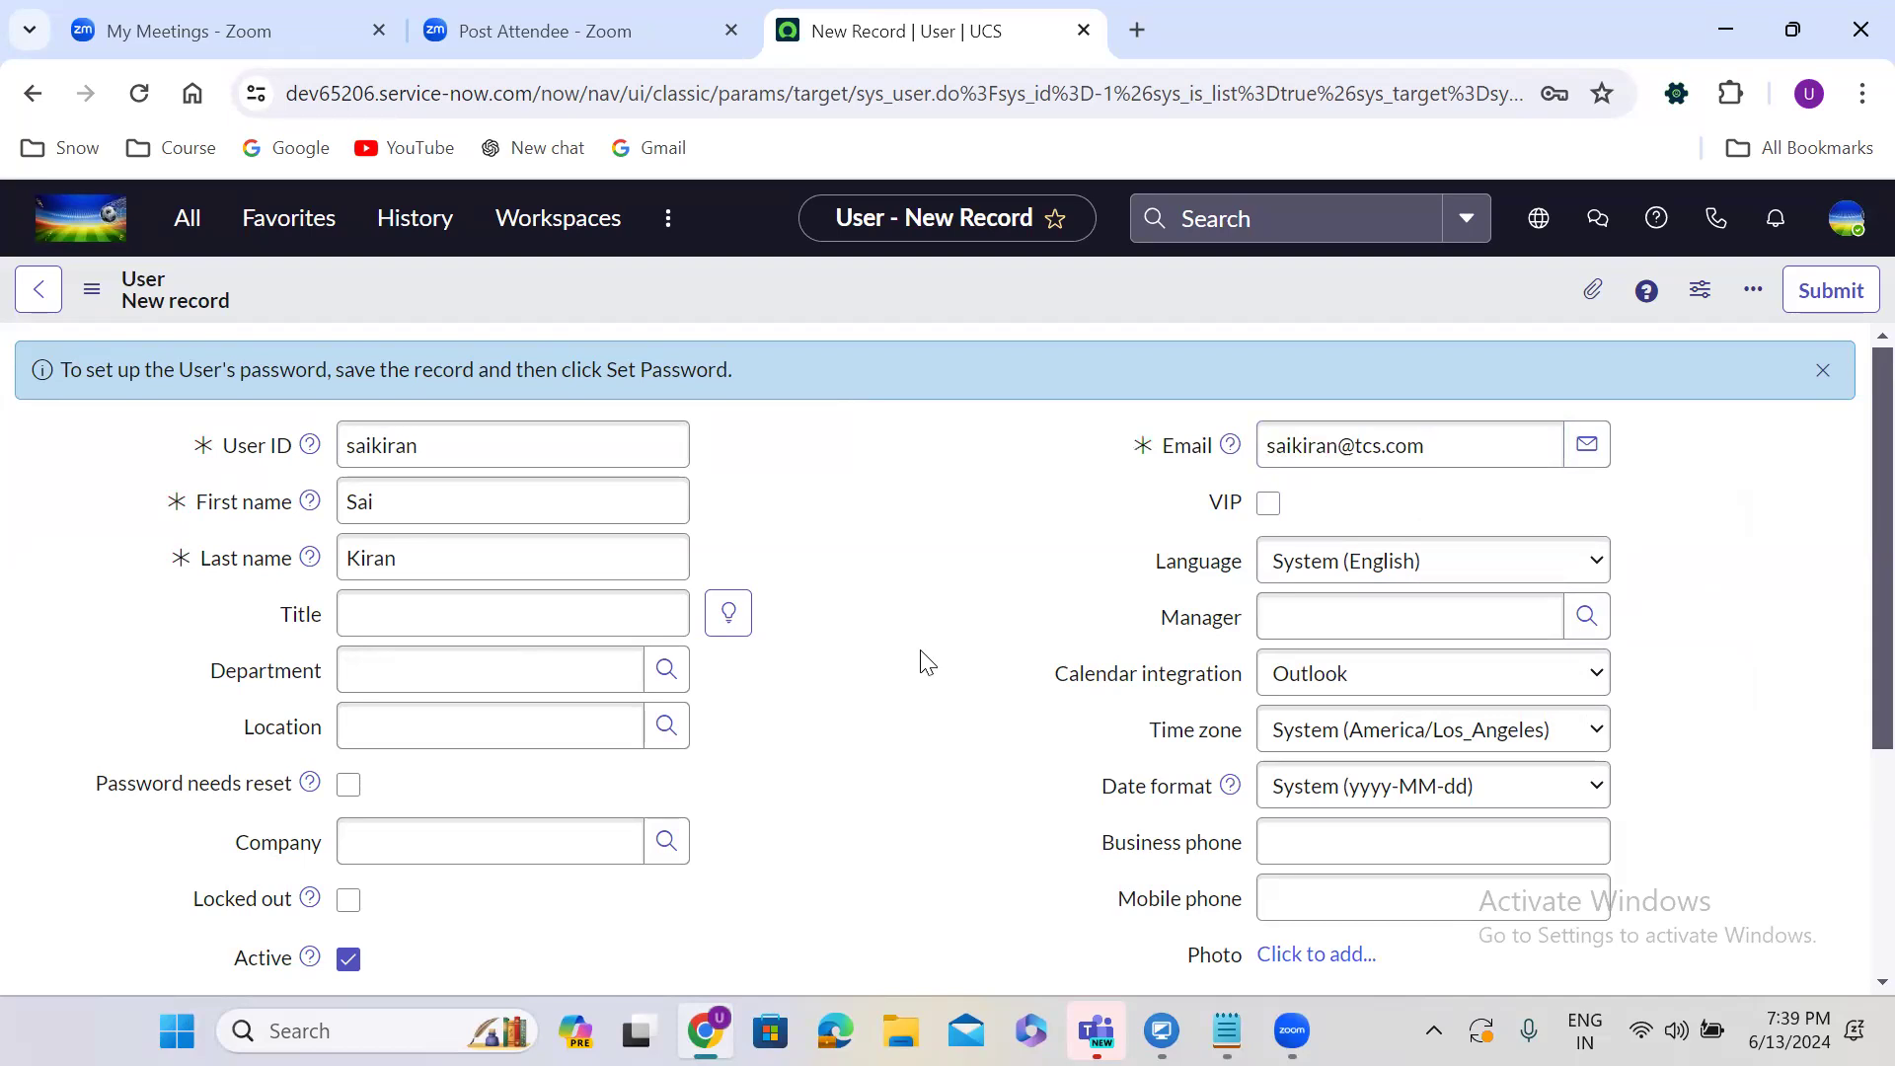
right_click(898, 286)
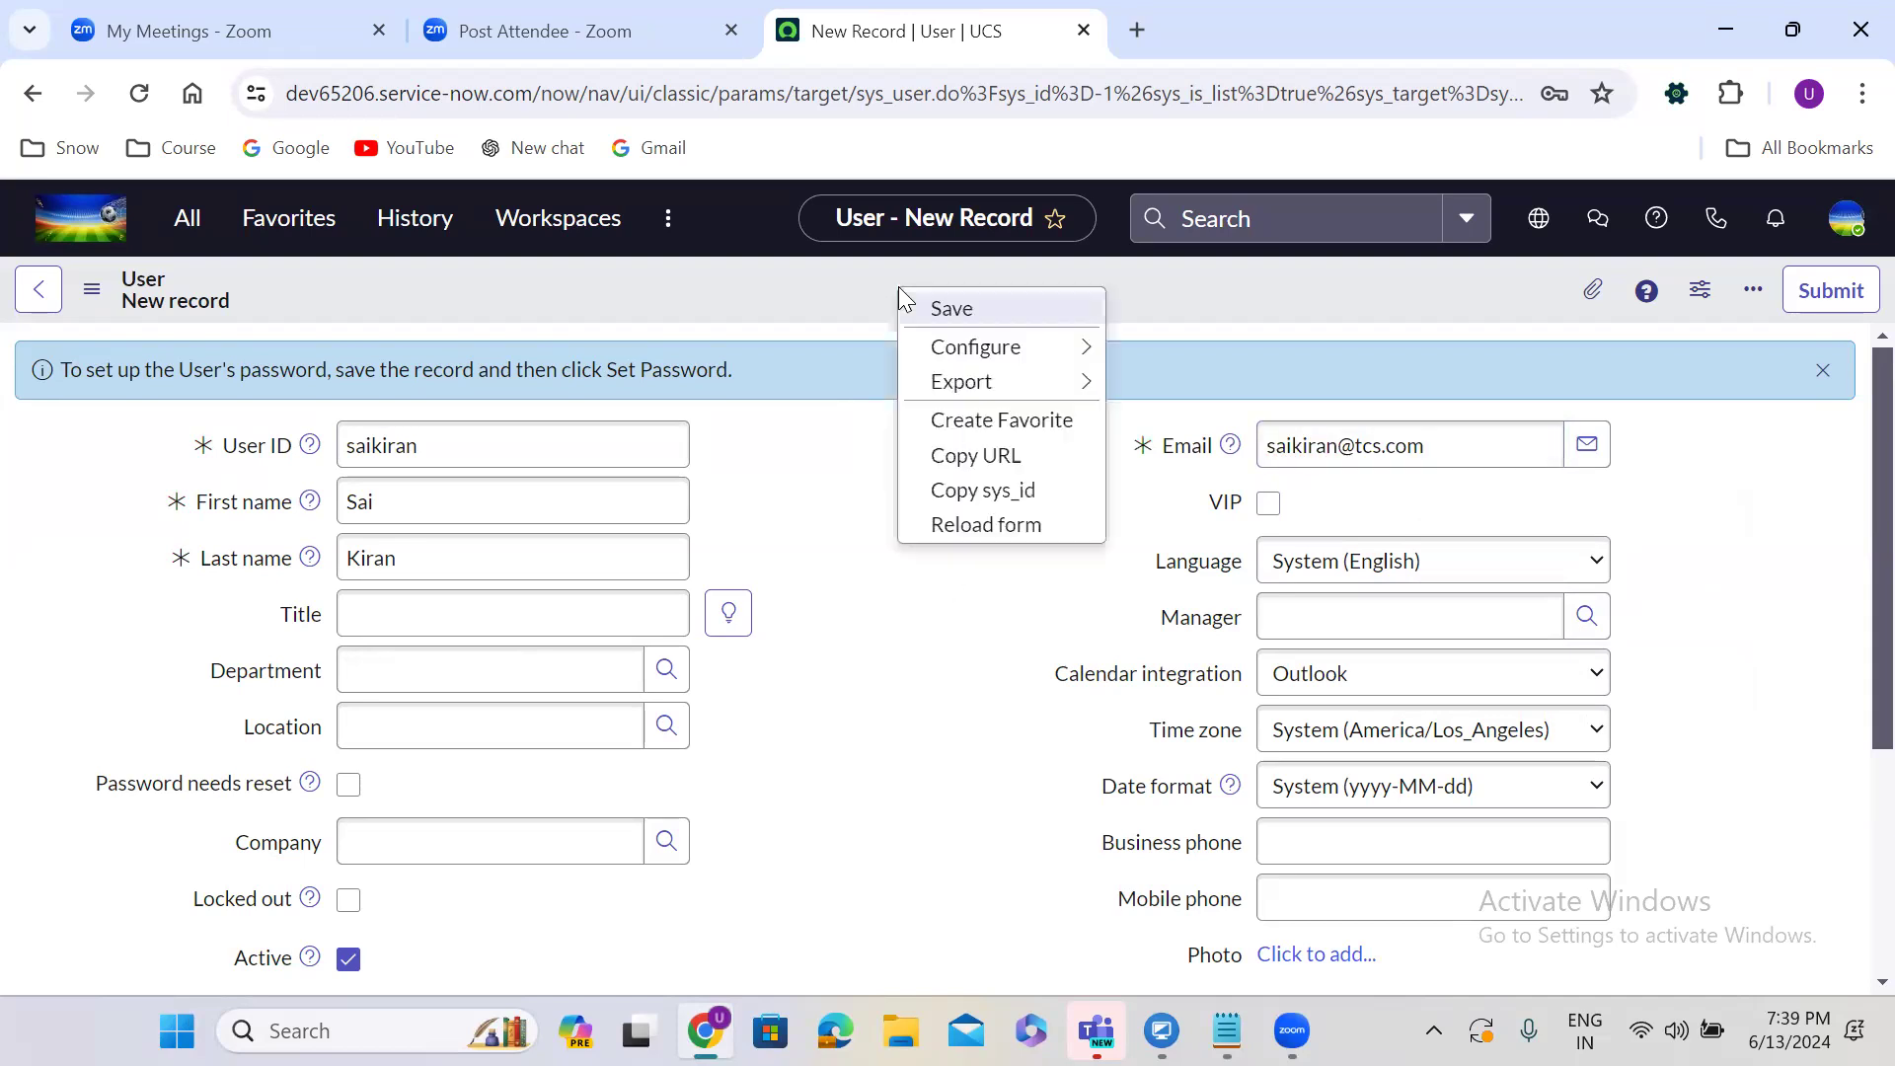
Try saving the user, shorten the duplicate User ID, save again, and dismiss the error.
left_click(950, 309)
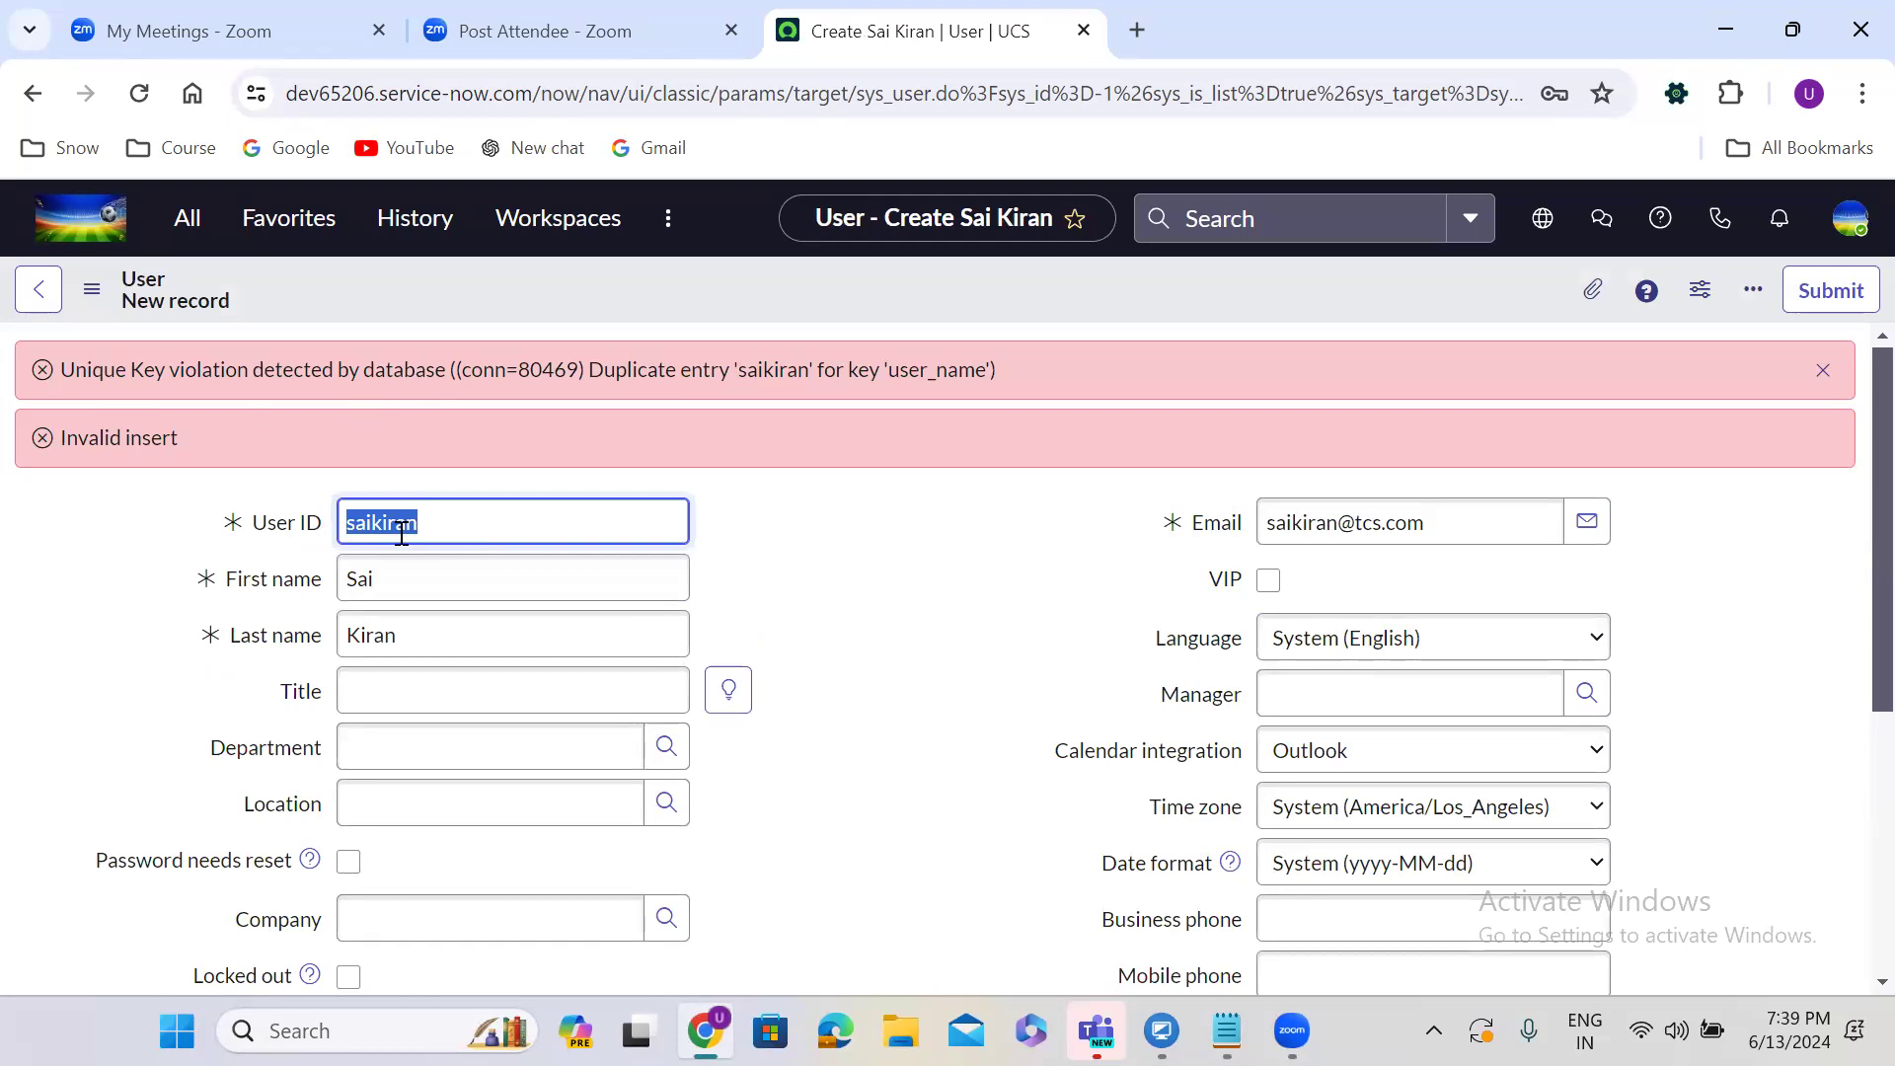
left_click(437, 528)
key("BackSpace")
key("BackSpace")
key("BackSpace")
key("BackSpace")
right_click(912, 284)
left_click(976, 304)
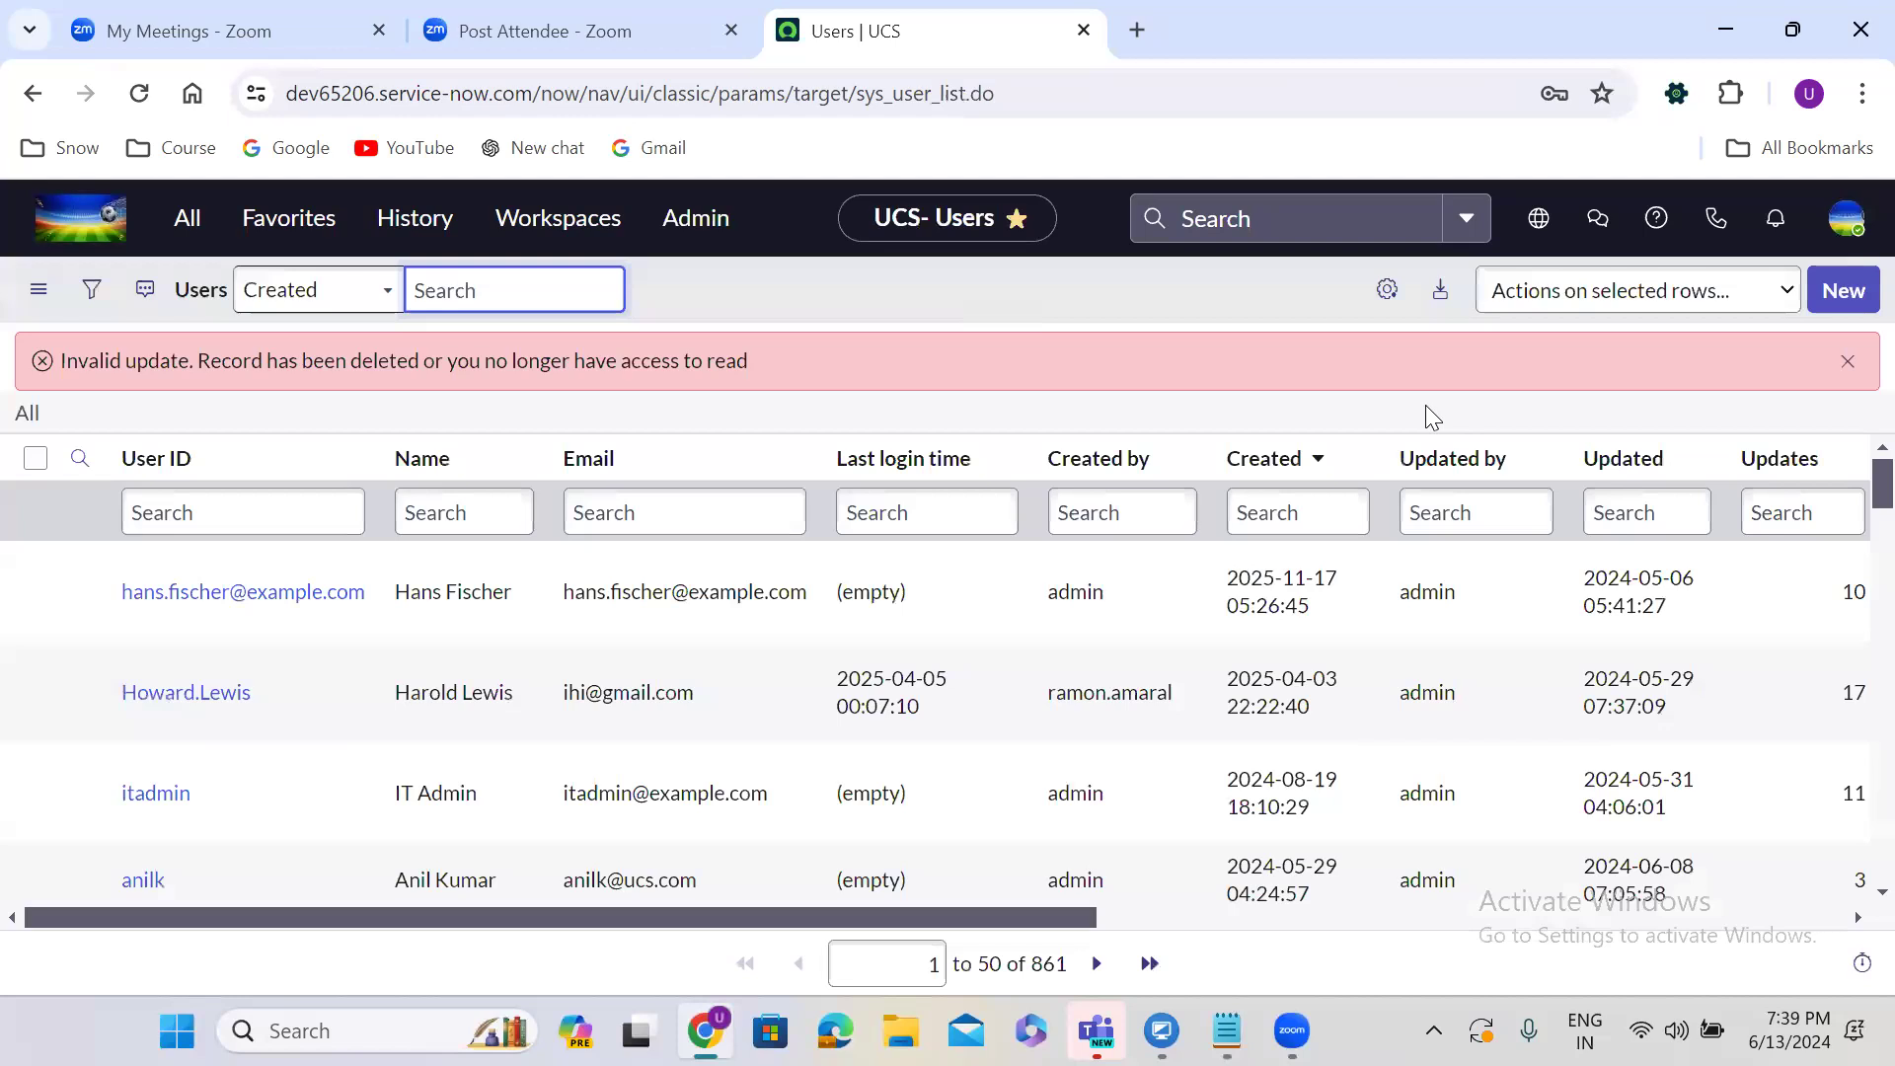
left_click(1847, 361)
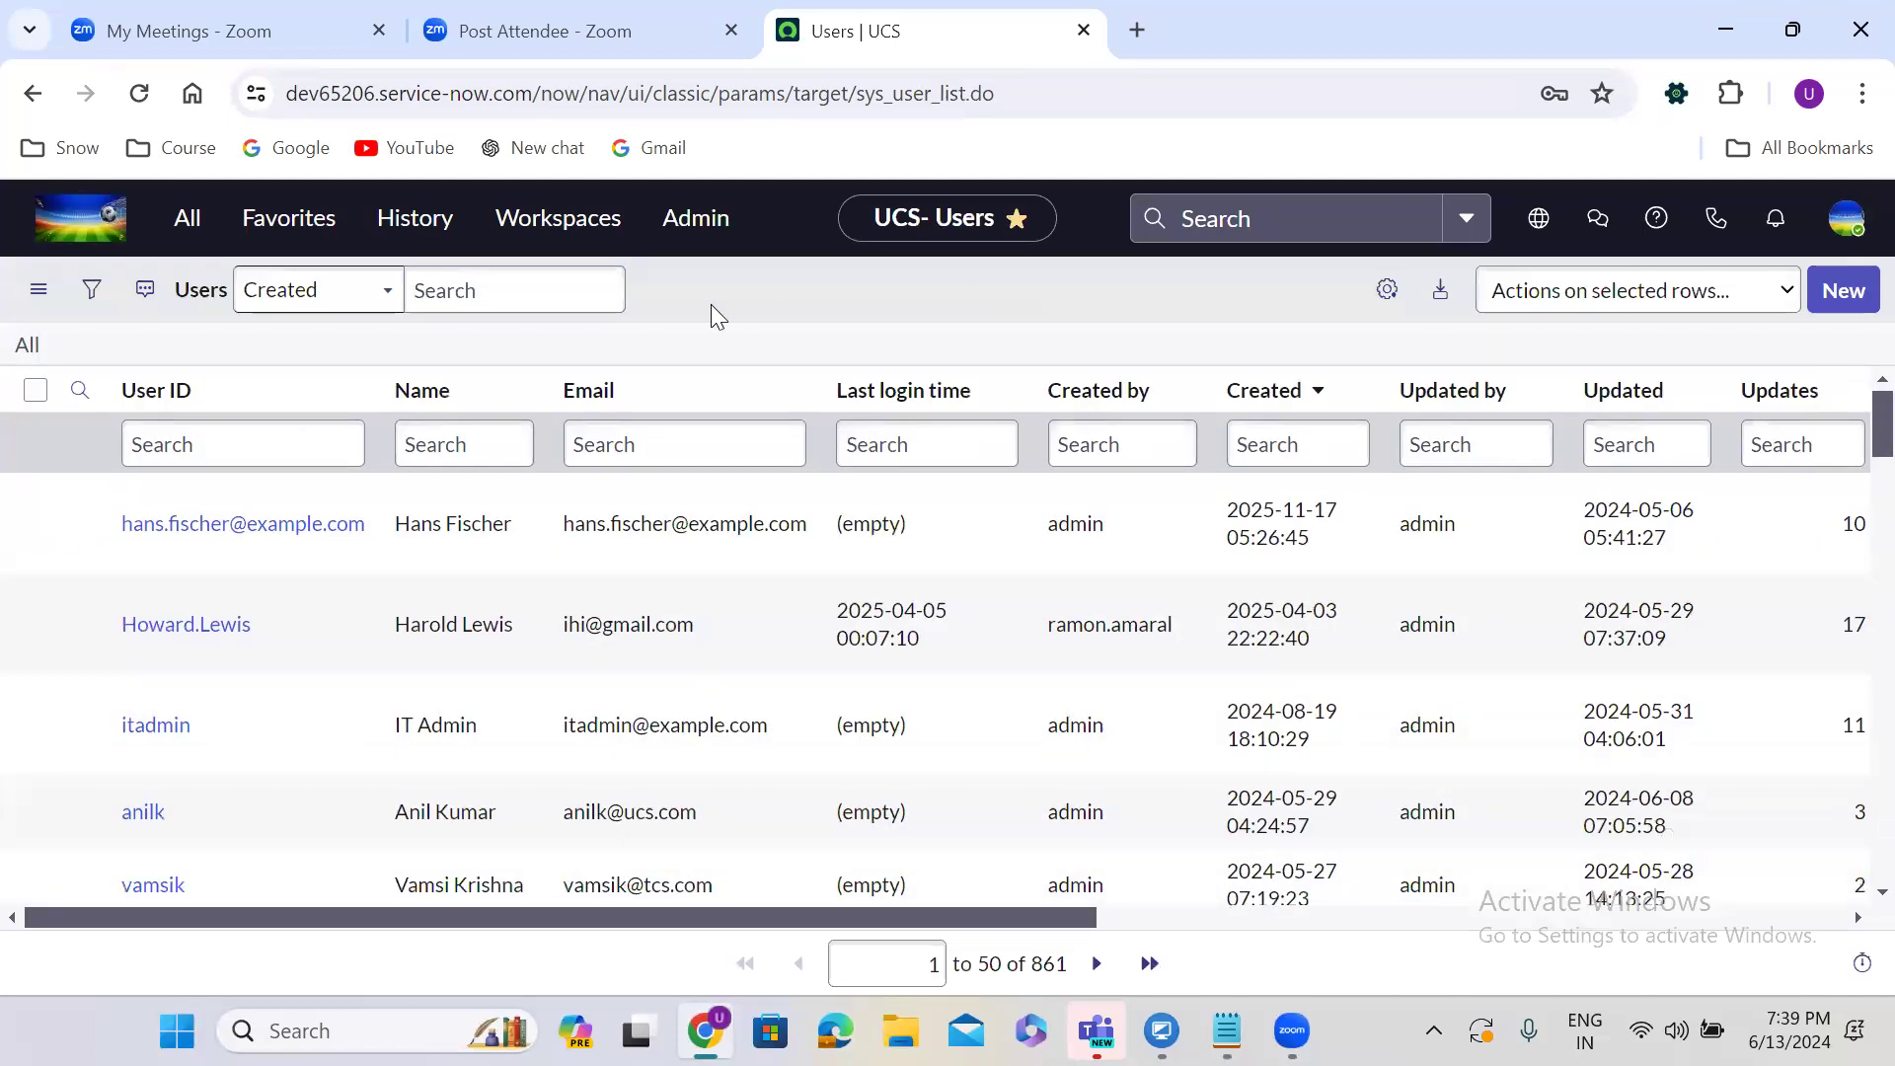
Sort the Users list by Updated, newest first, and open a blank new user form.
left_click(1634, 395)
left_click(1635, 392)
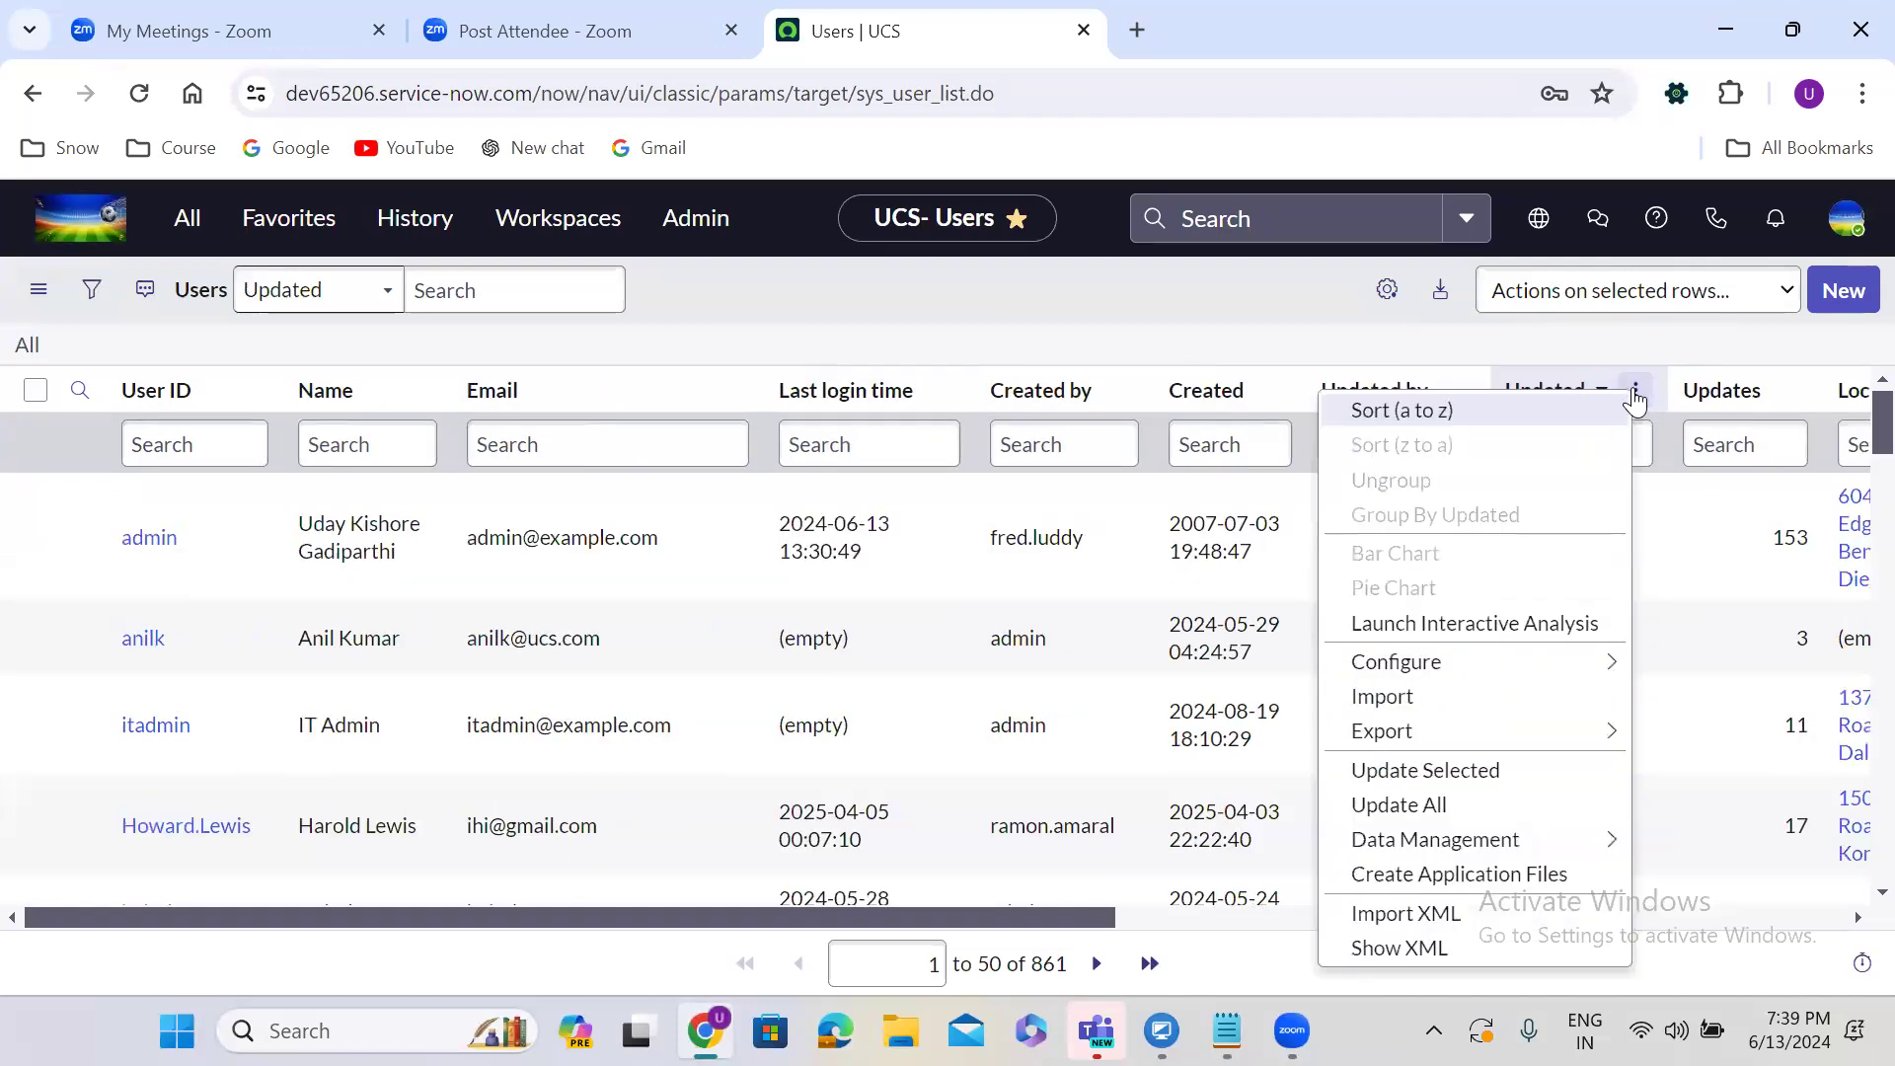
left_click(1520, 363)
left_click(1545, 392)
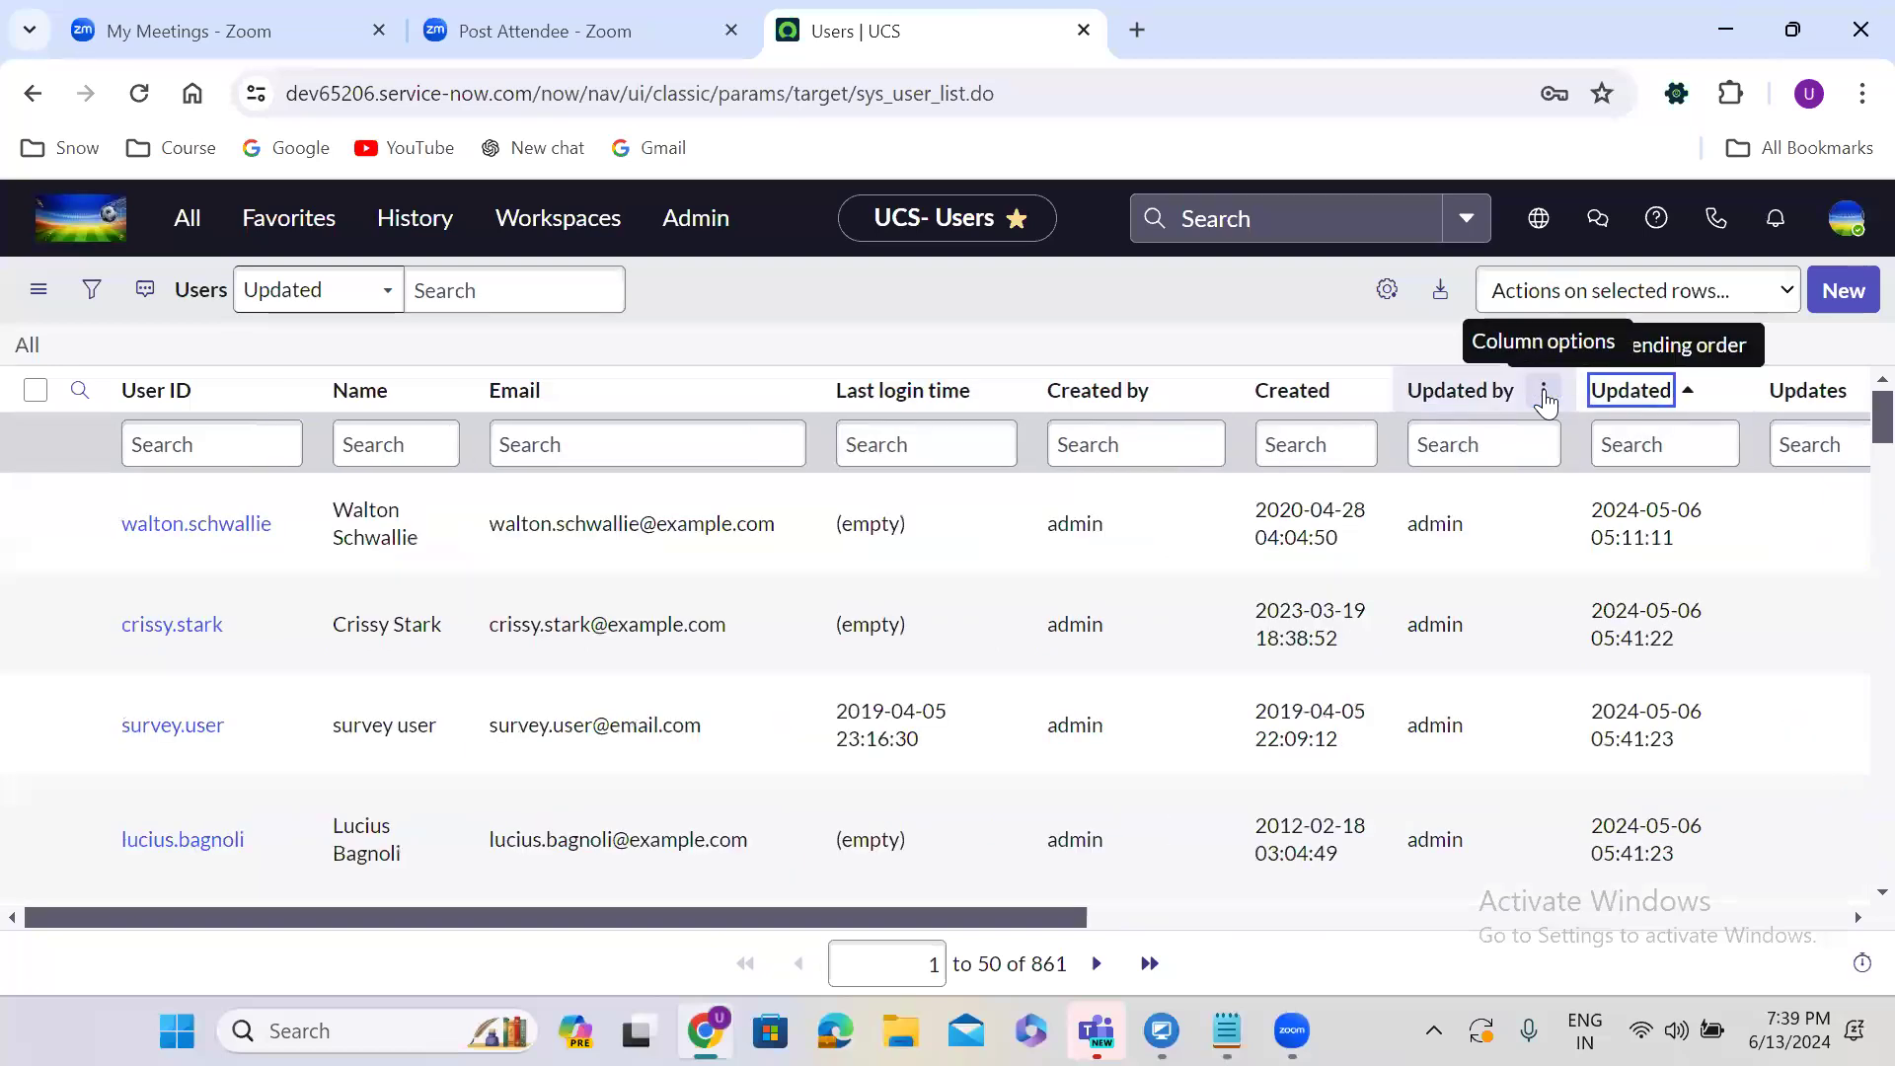
left_click(1626, 393)
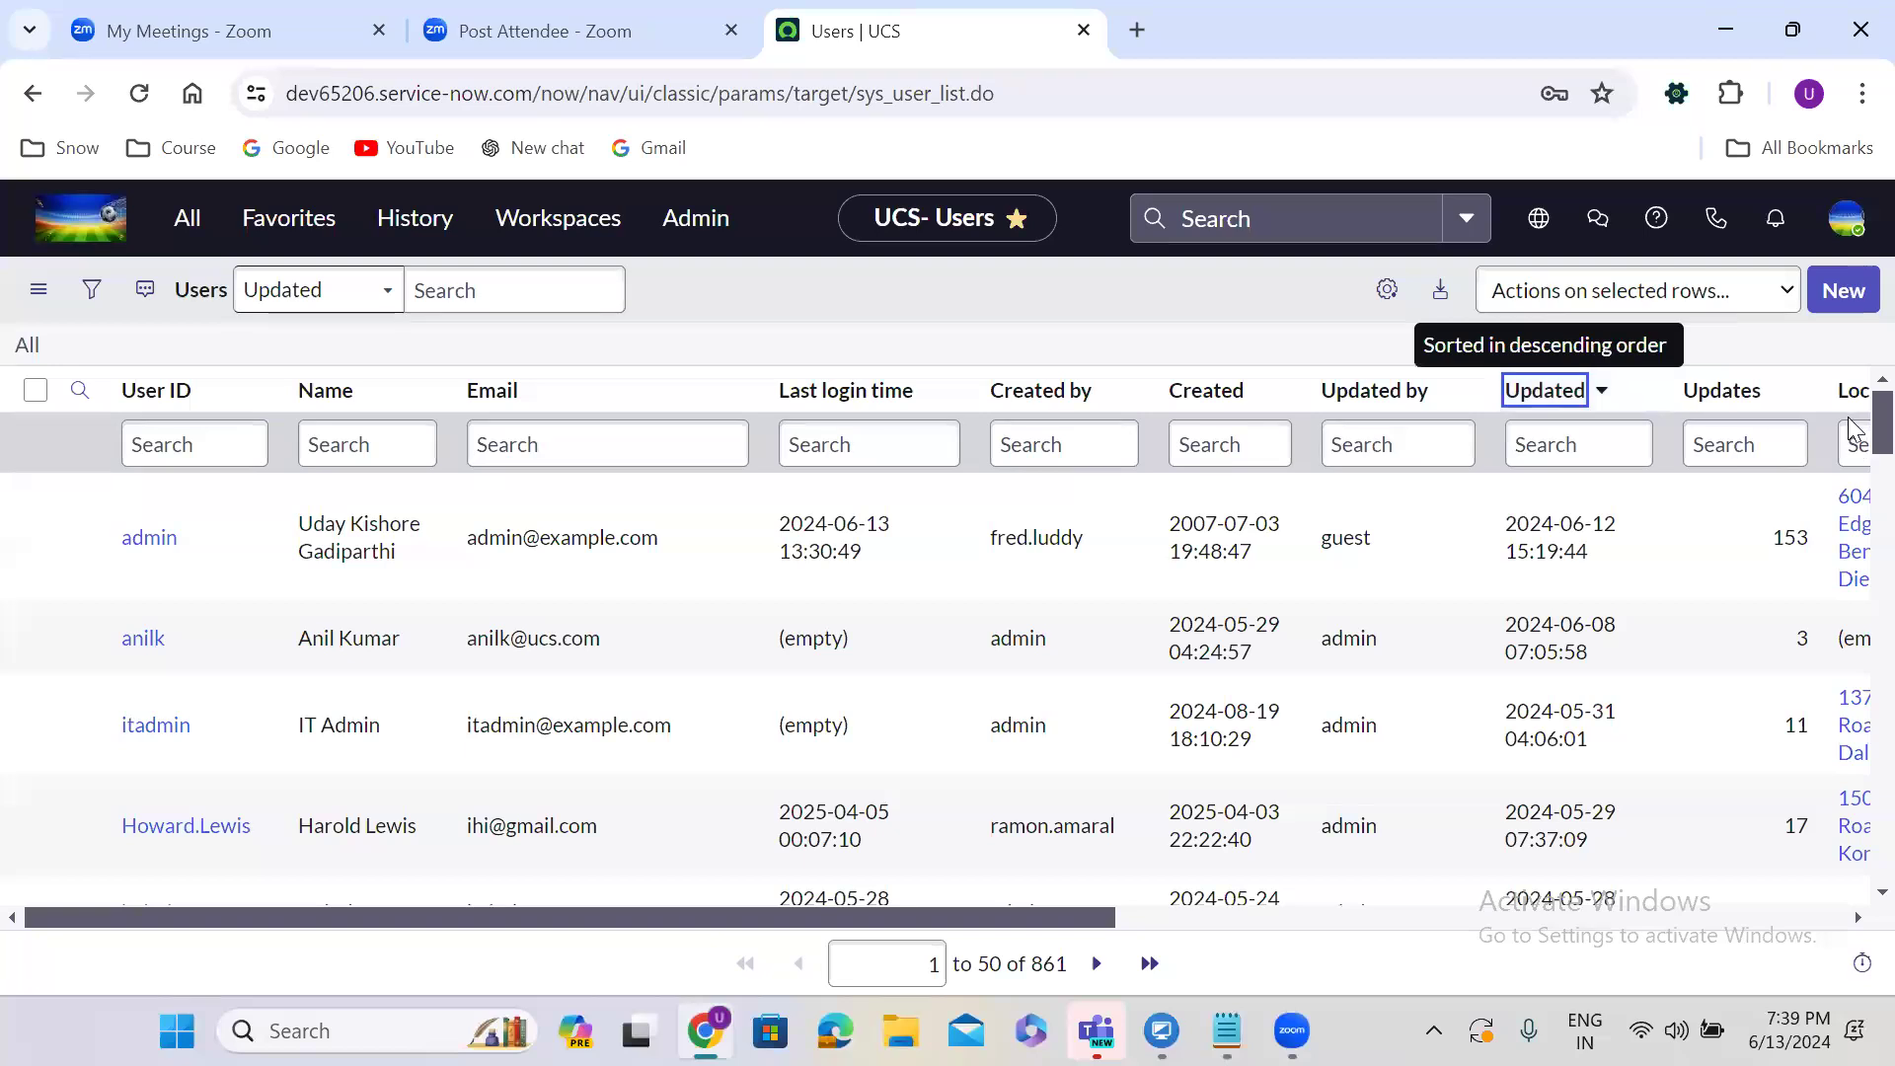
scroll(1853, 432, "down", 5)
scroll(1853, 378, "up", 5)
left_click(1846, 294)
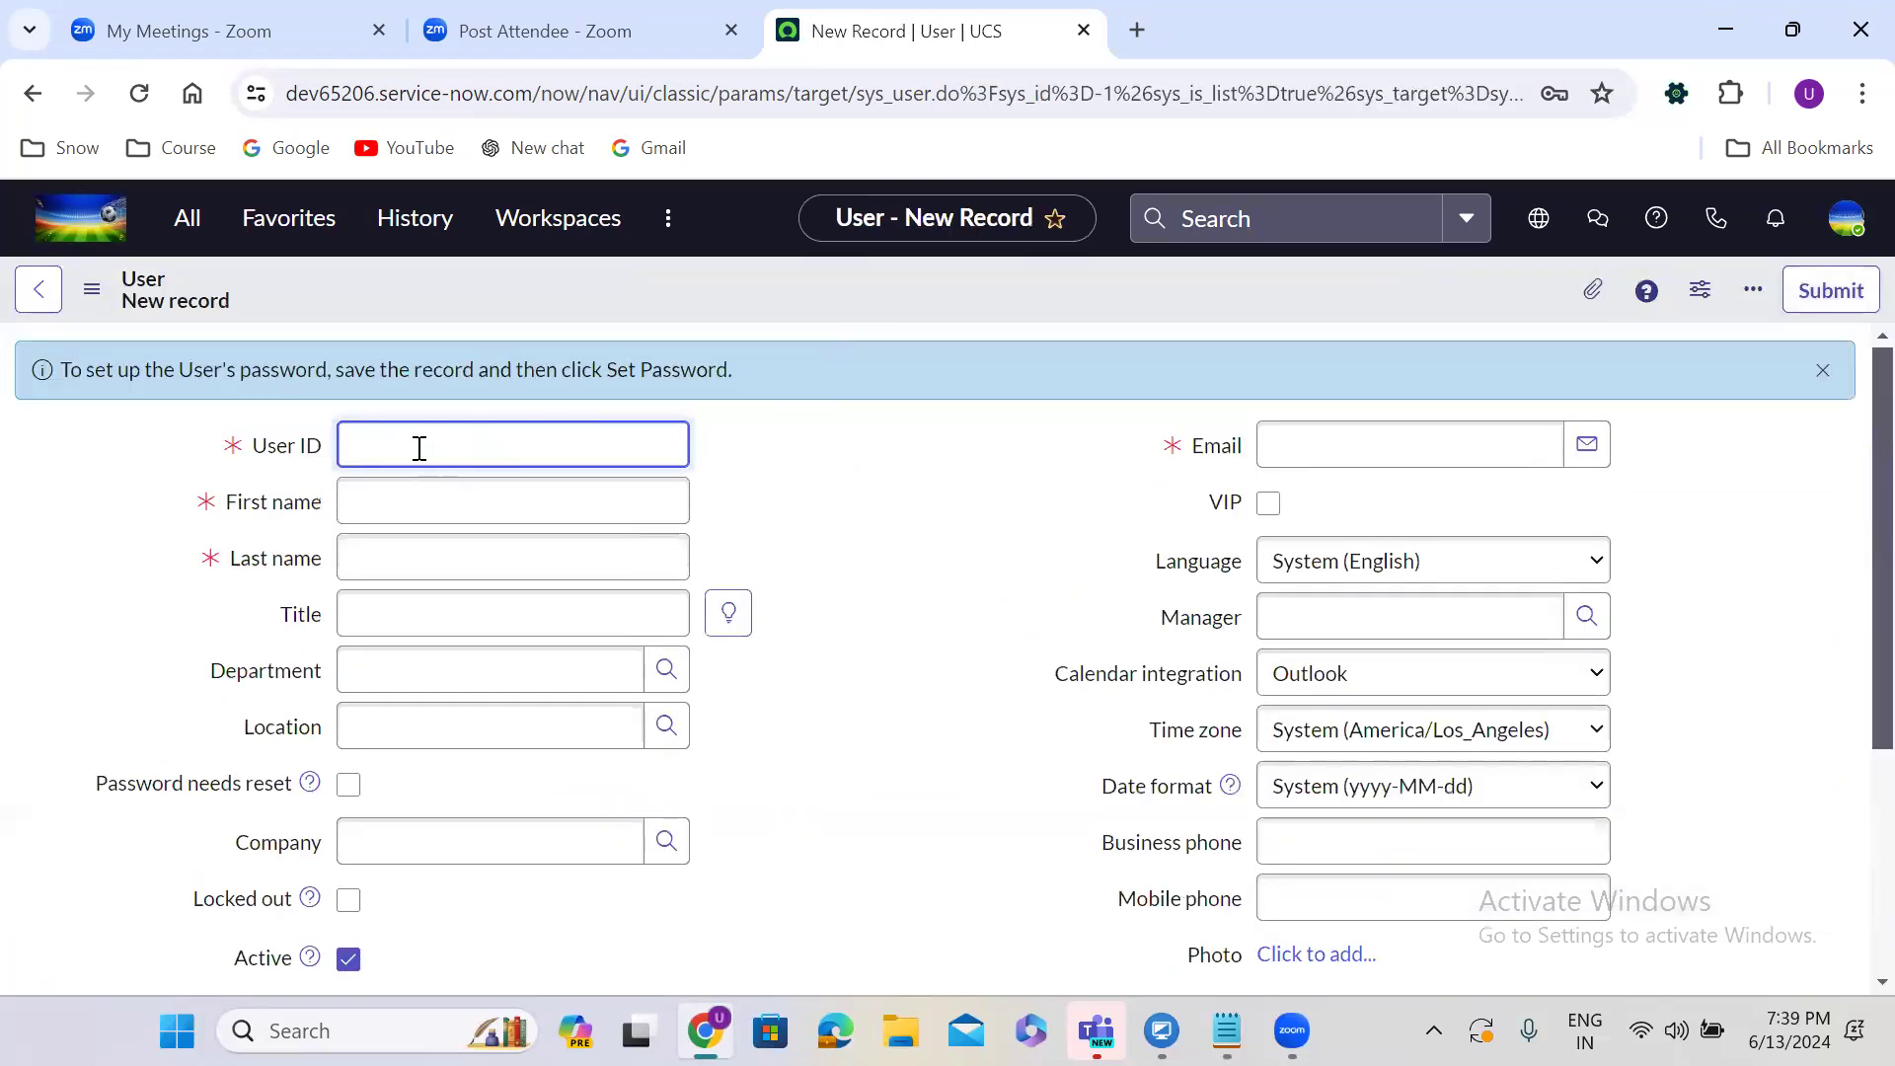
Fill in the new user's User ID, first name, last name and e-mail address.
left_click(419, 509)
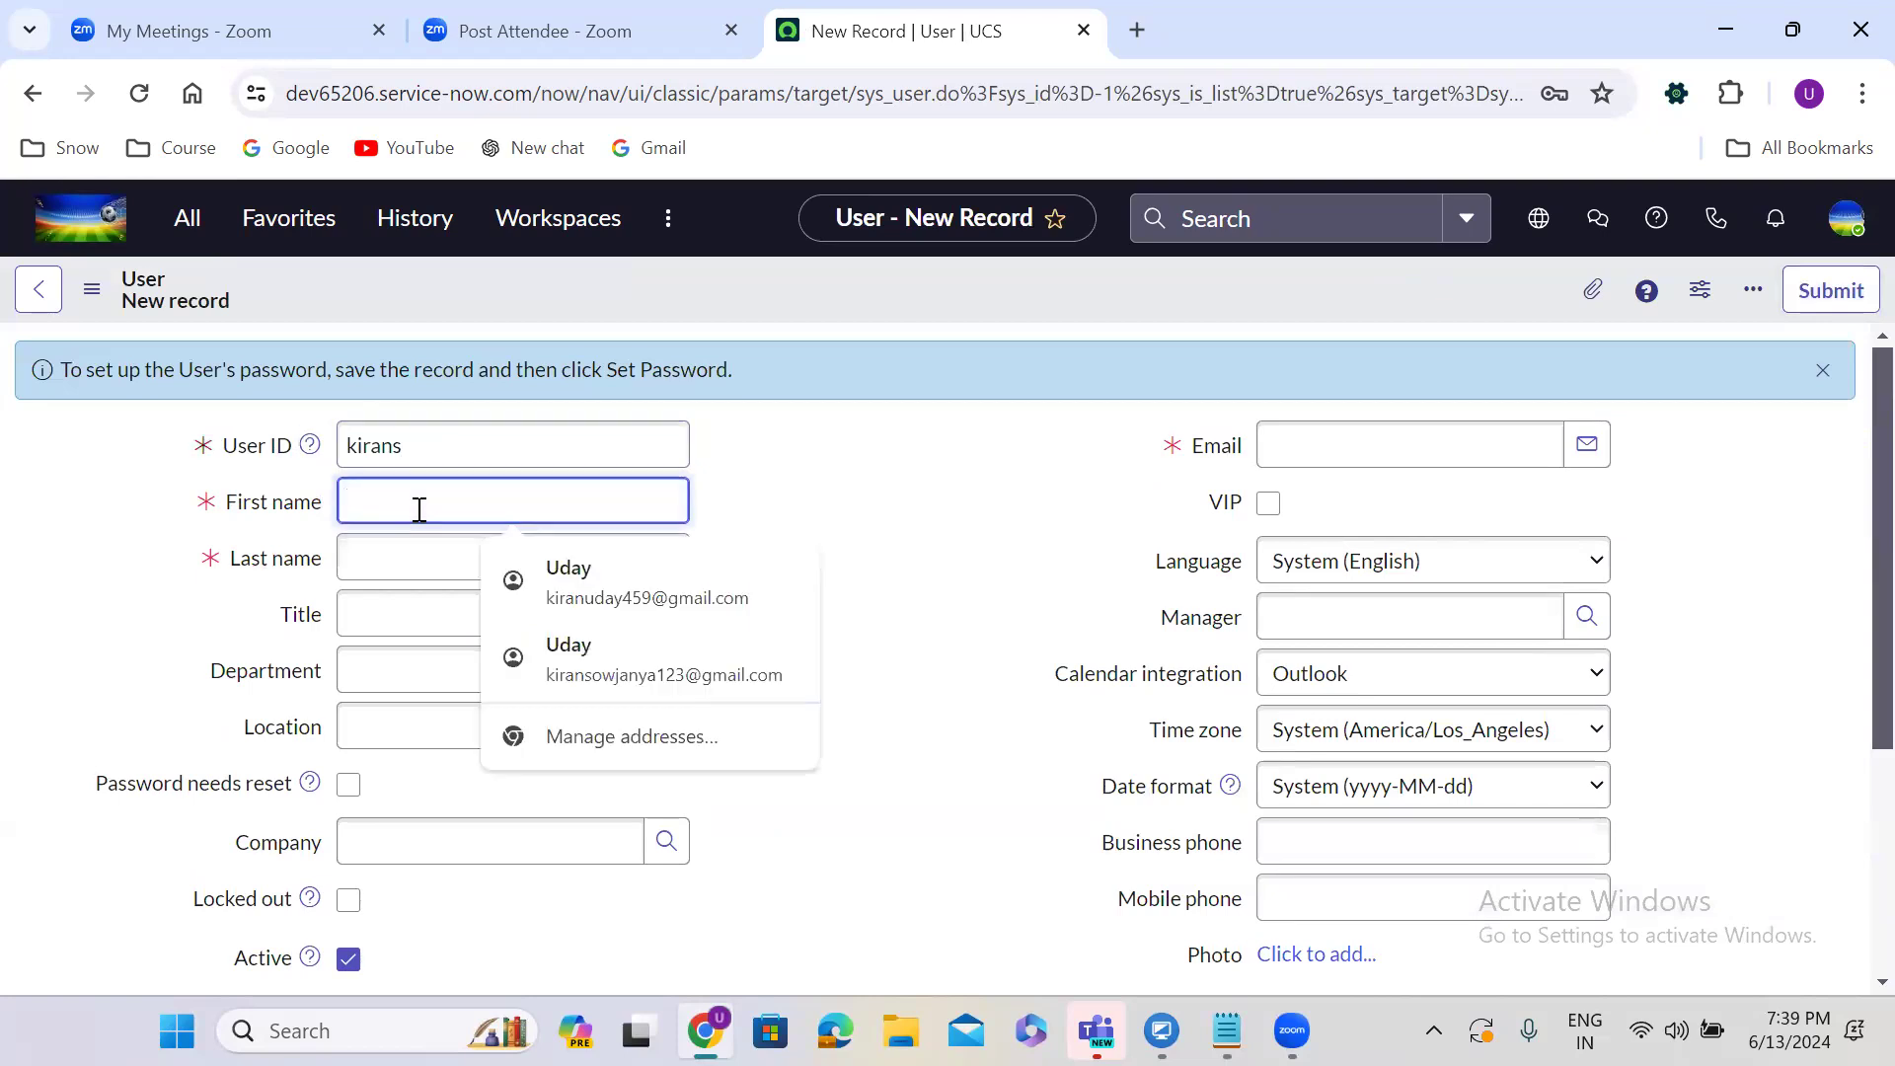
left_click(419, 579)
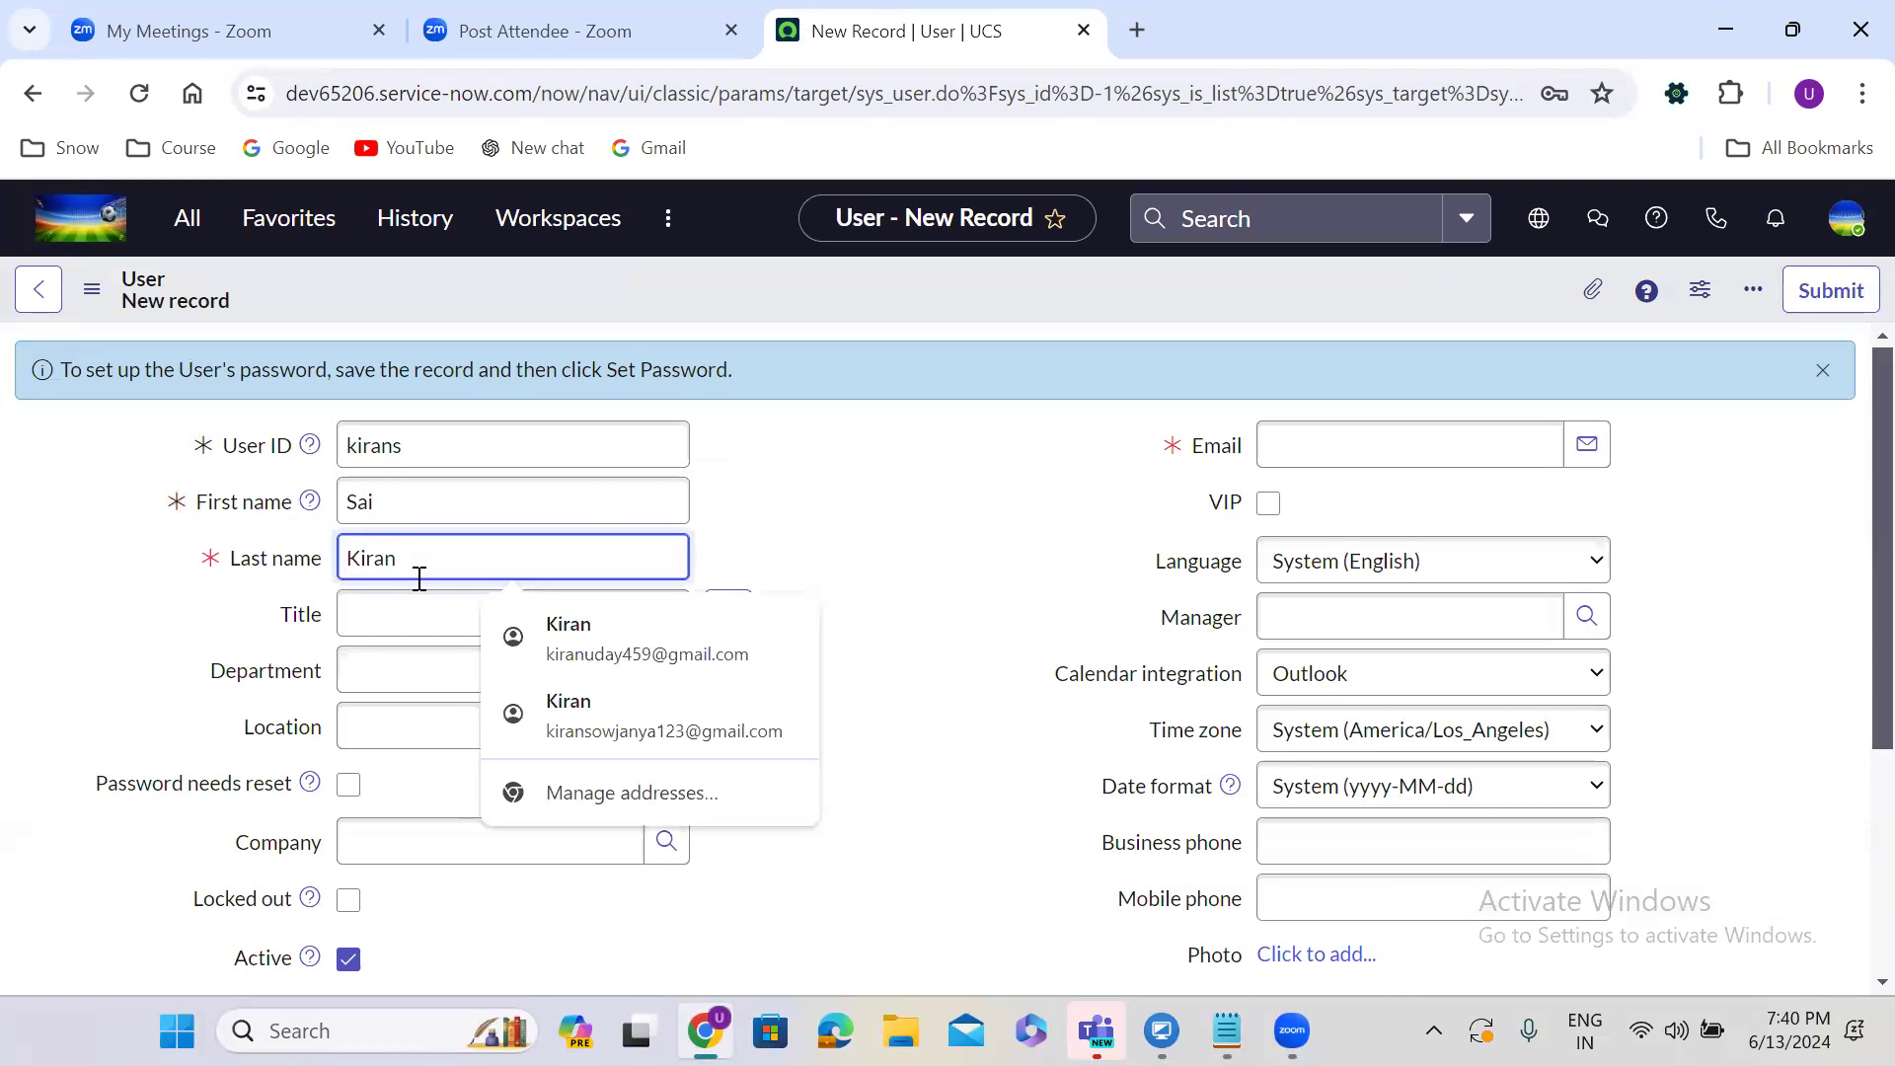
left_click(1294, 446)
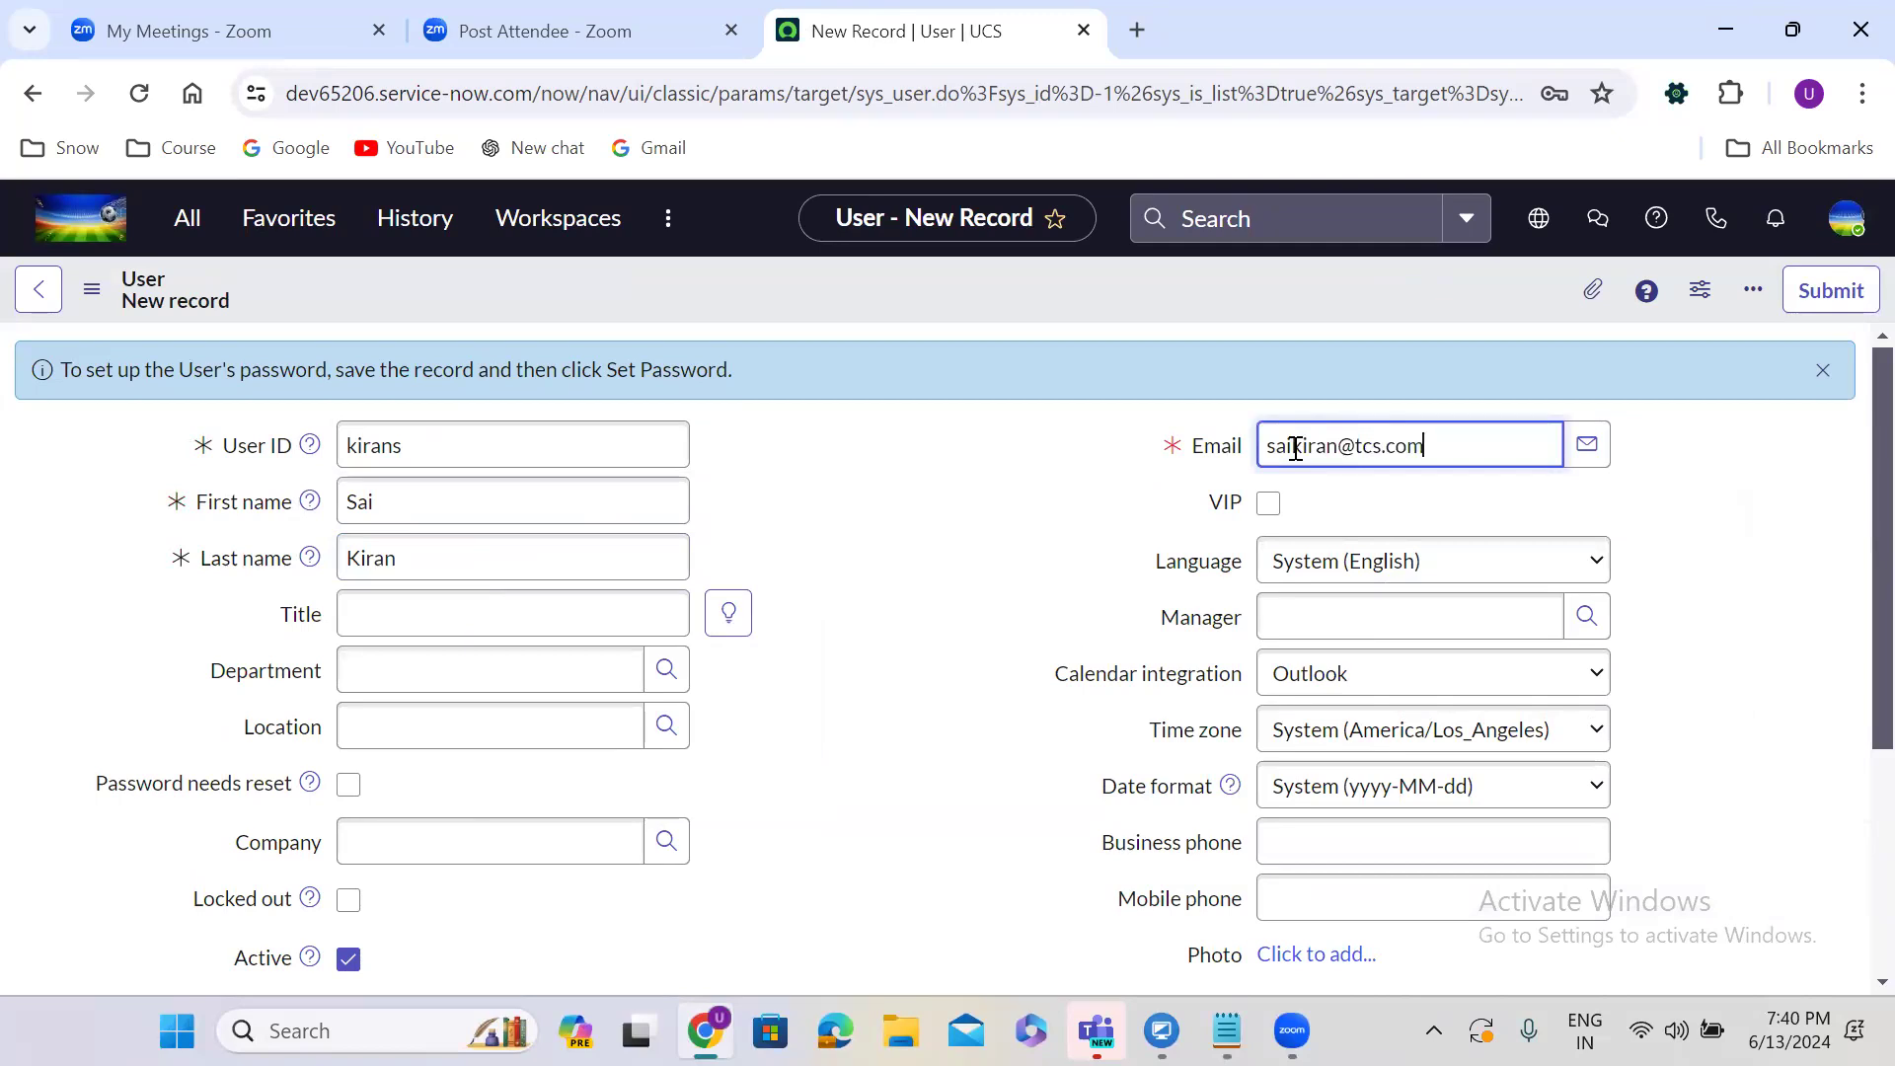
Save the new user record from the form header's context menu.
right_click(829, 282)
left_click(876, 300)
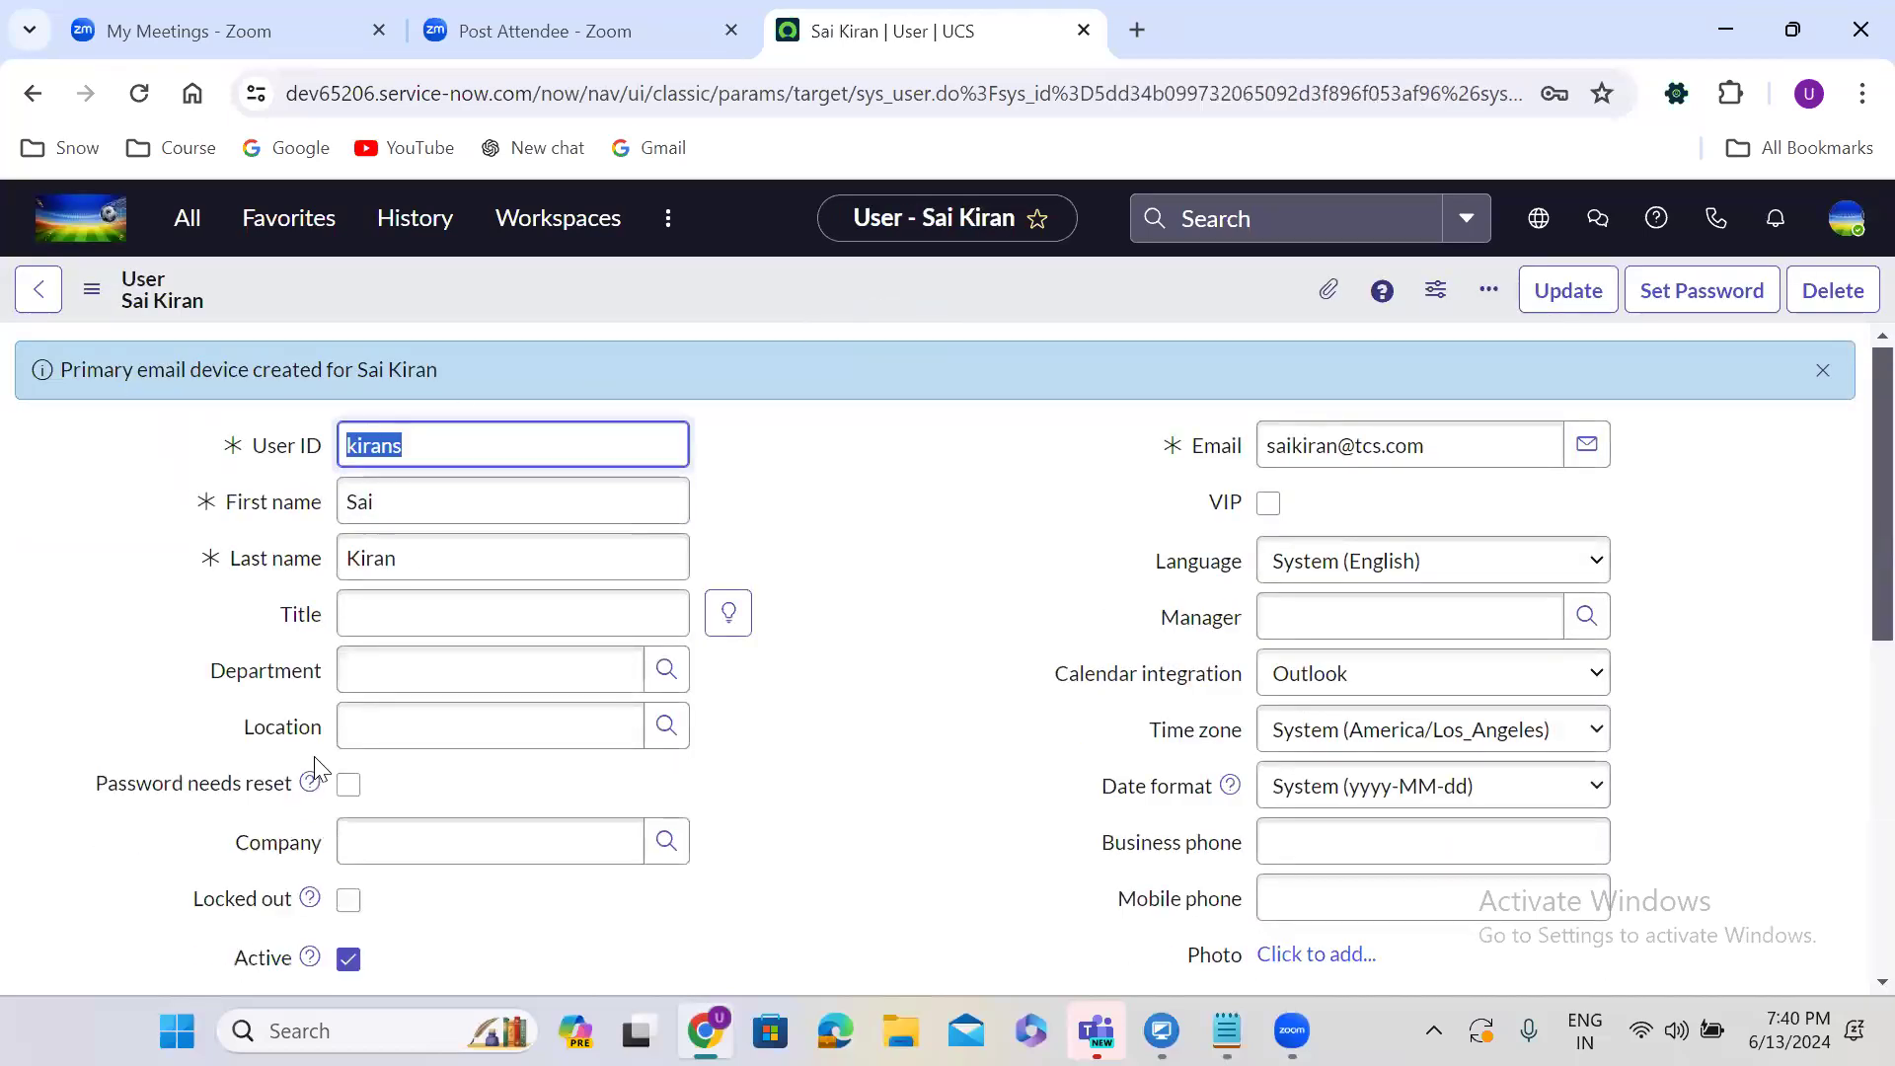
left_click(856, 517)
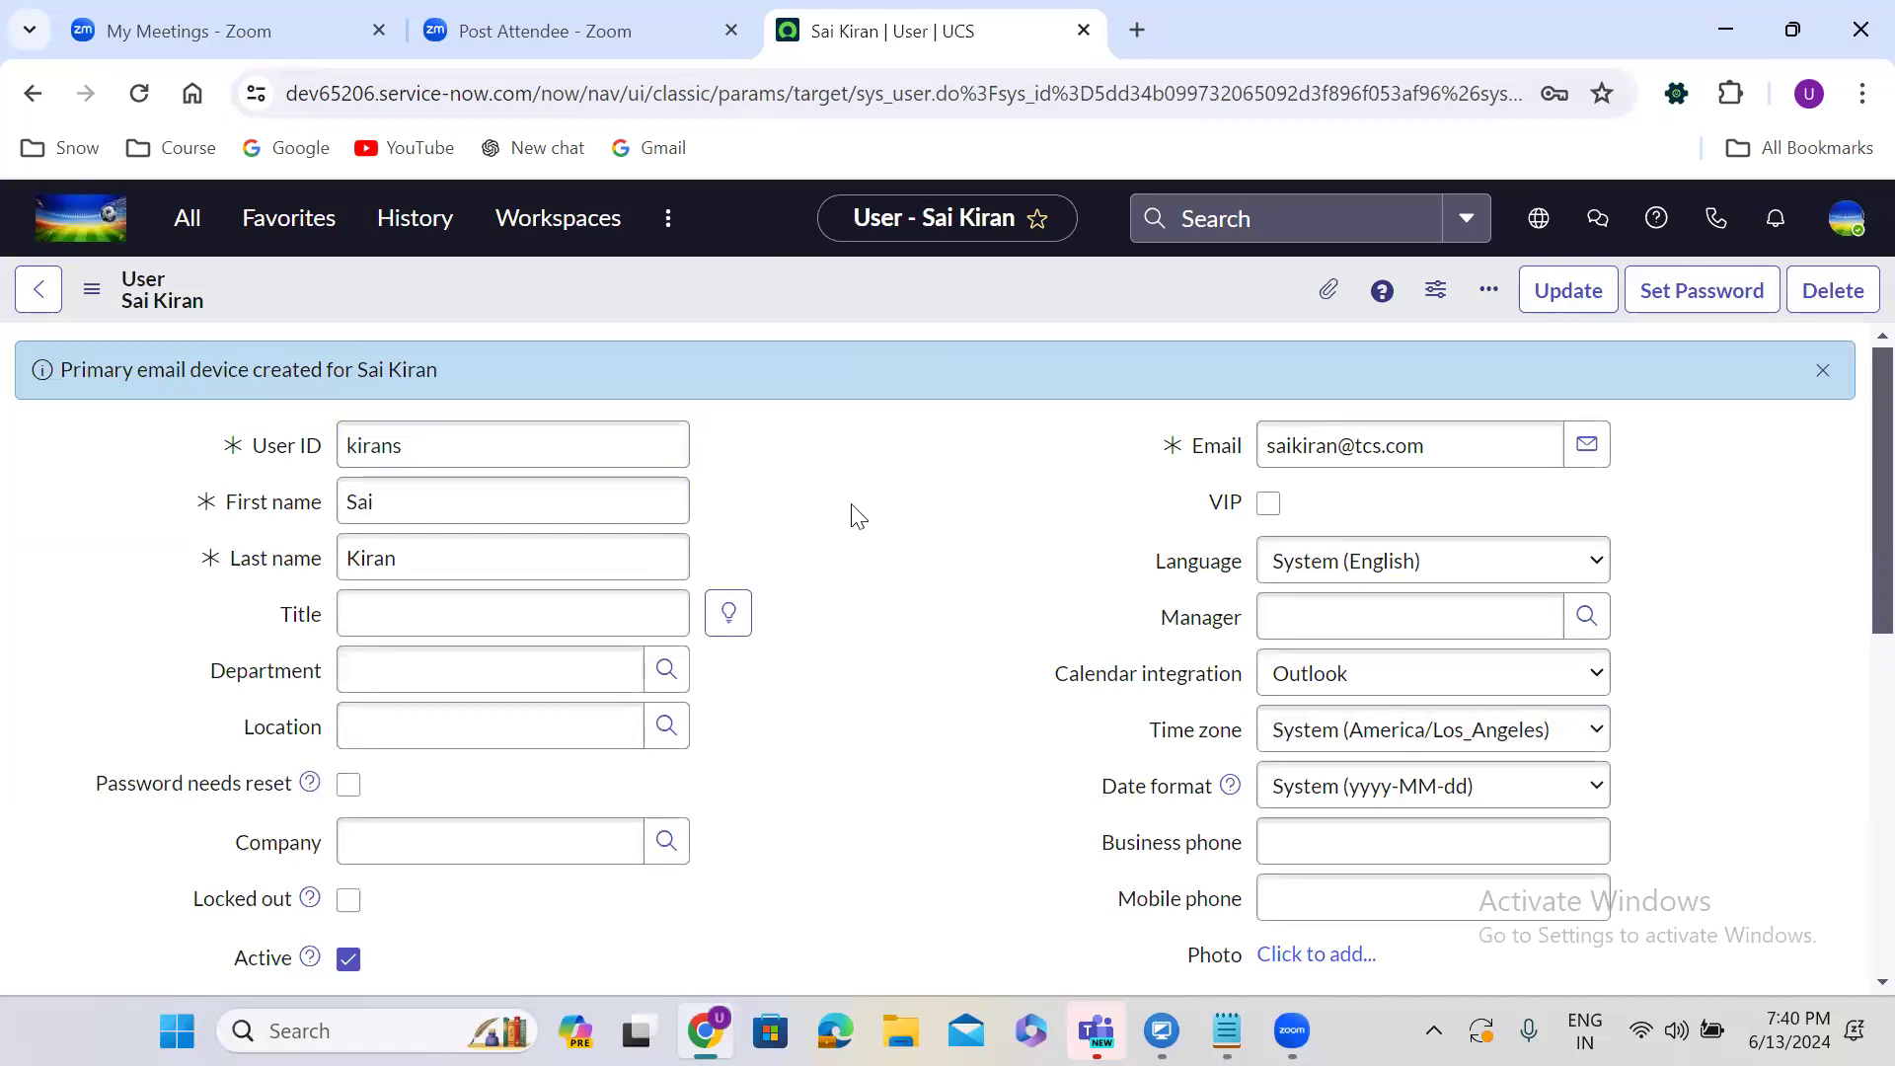
Generate a random password for the user, copy it and save it, then return to the notes.
left_click(1712, 293)
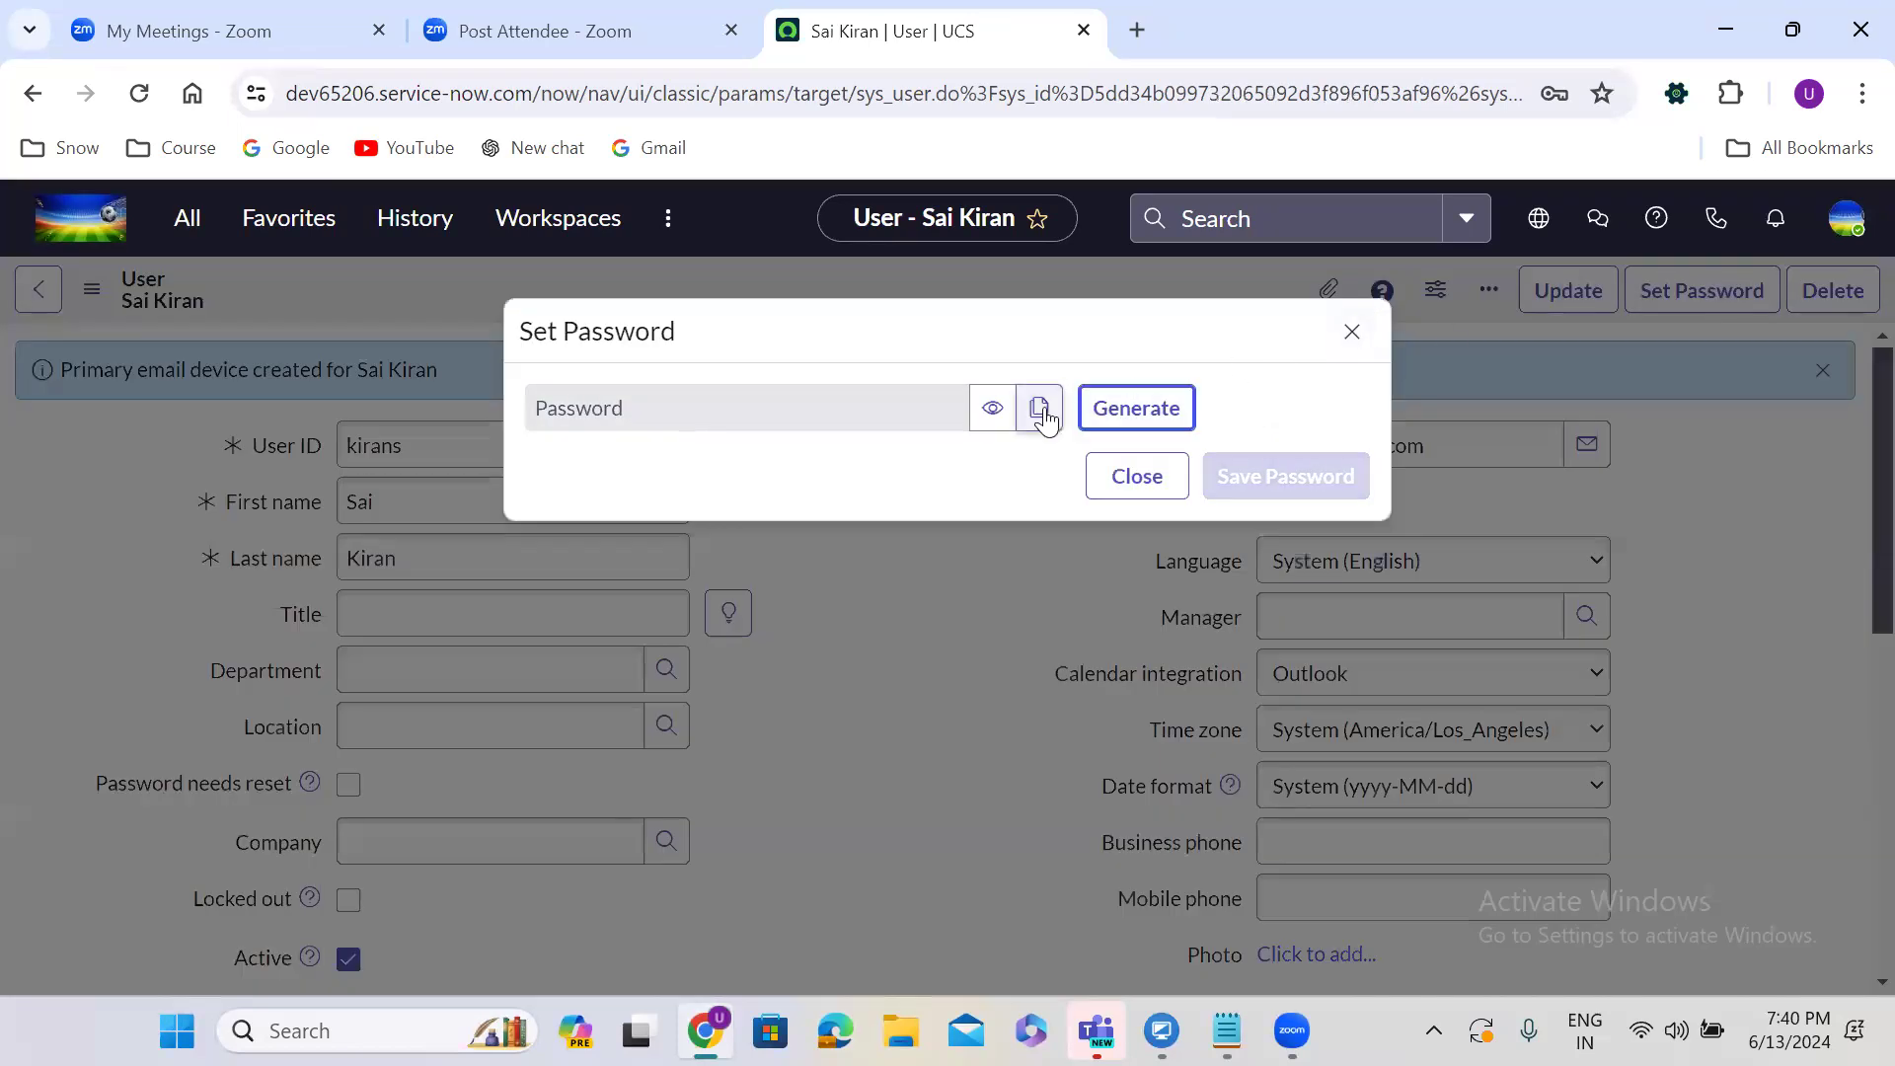
left_click(1133, 415)
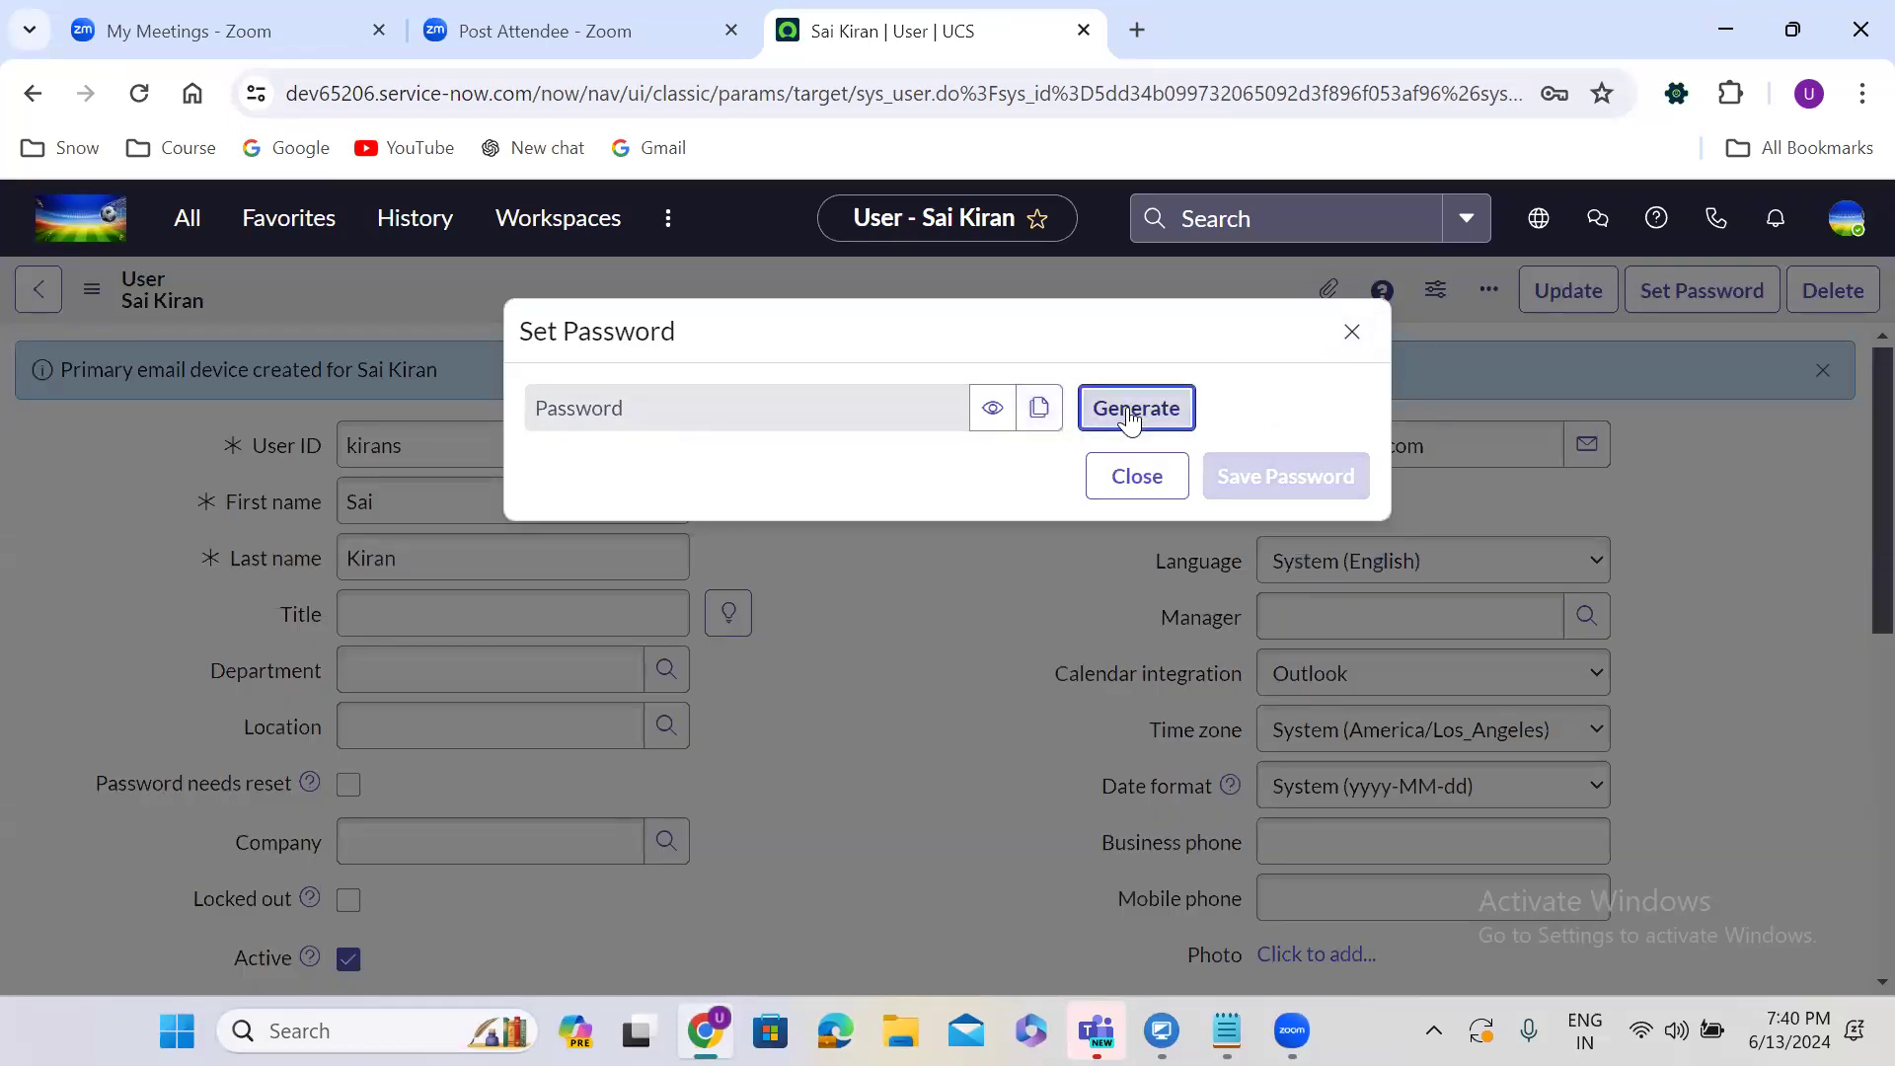
left_click(1038, 482)
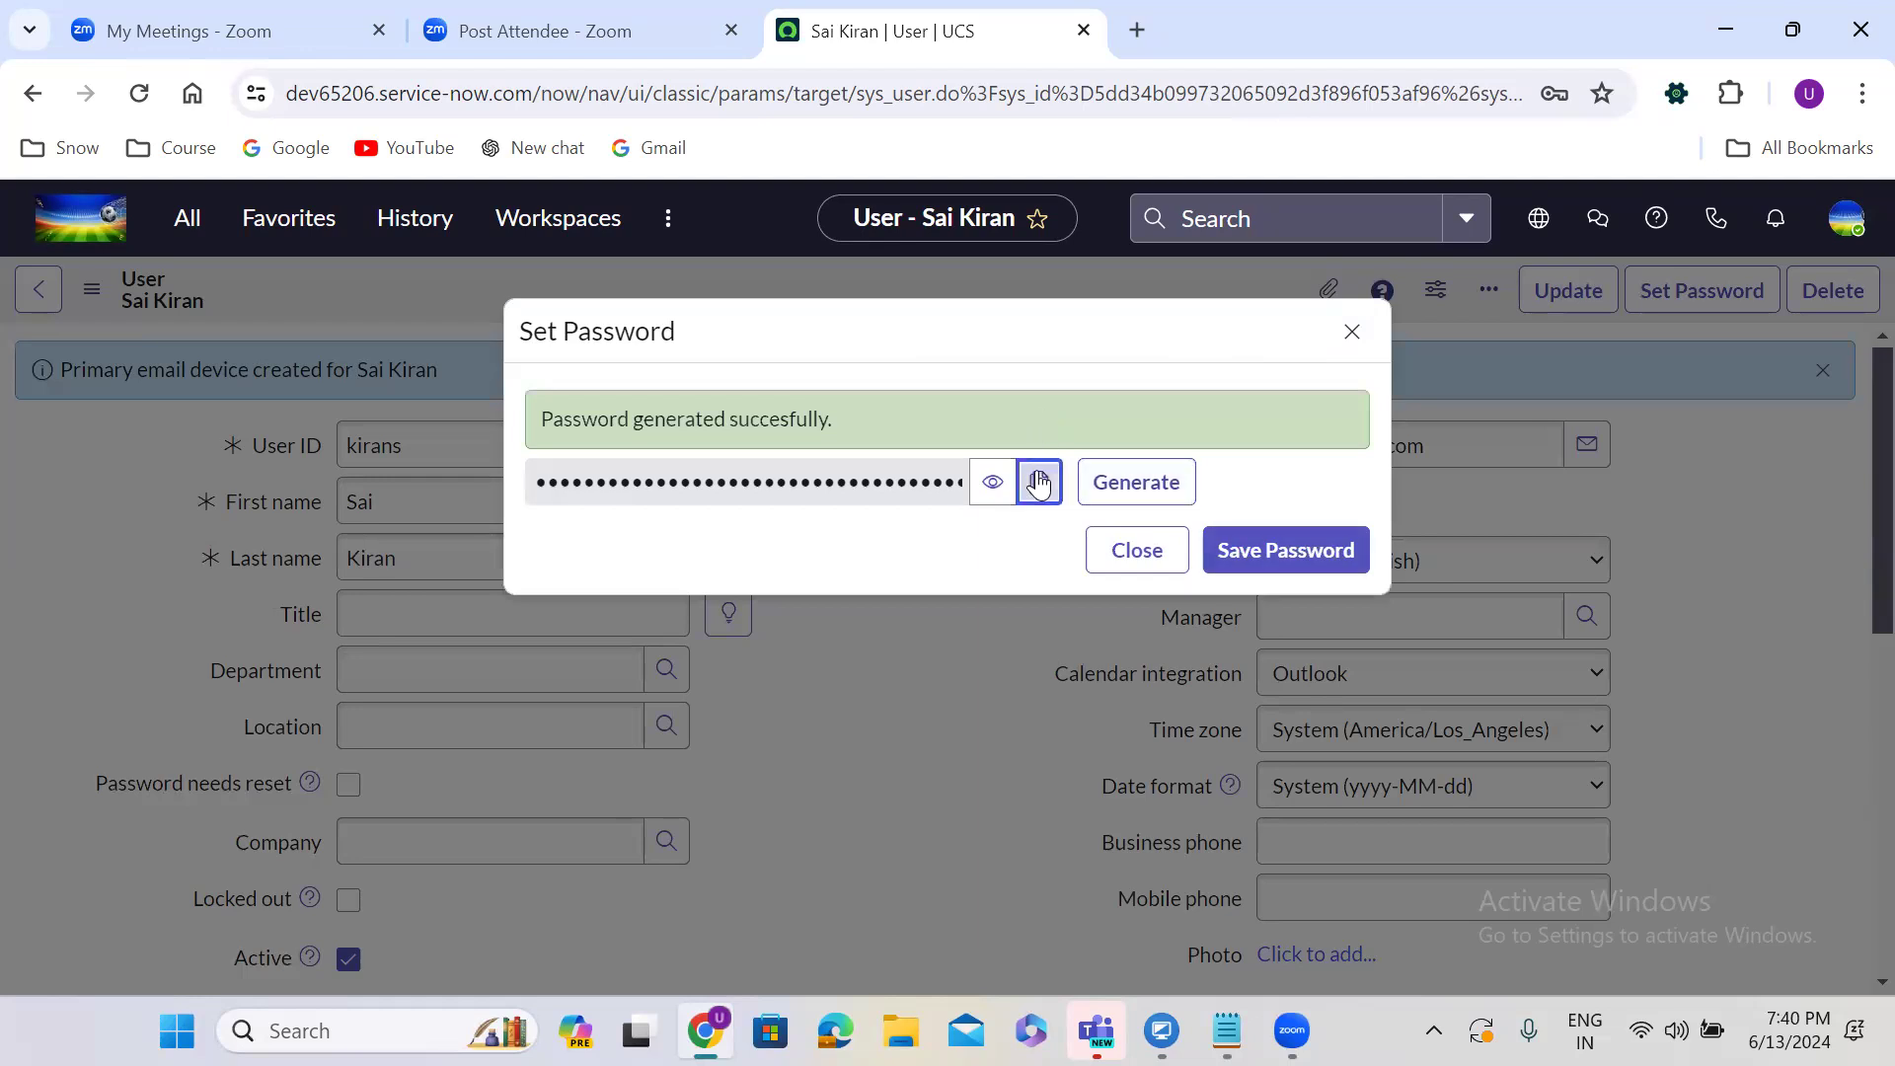
left_click(1276, 553)
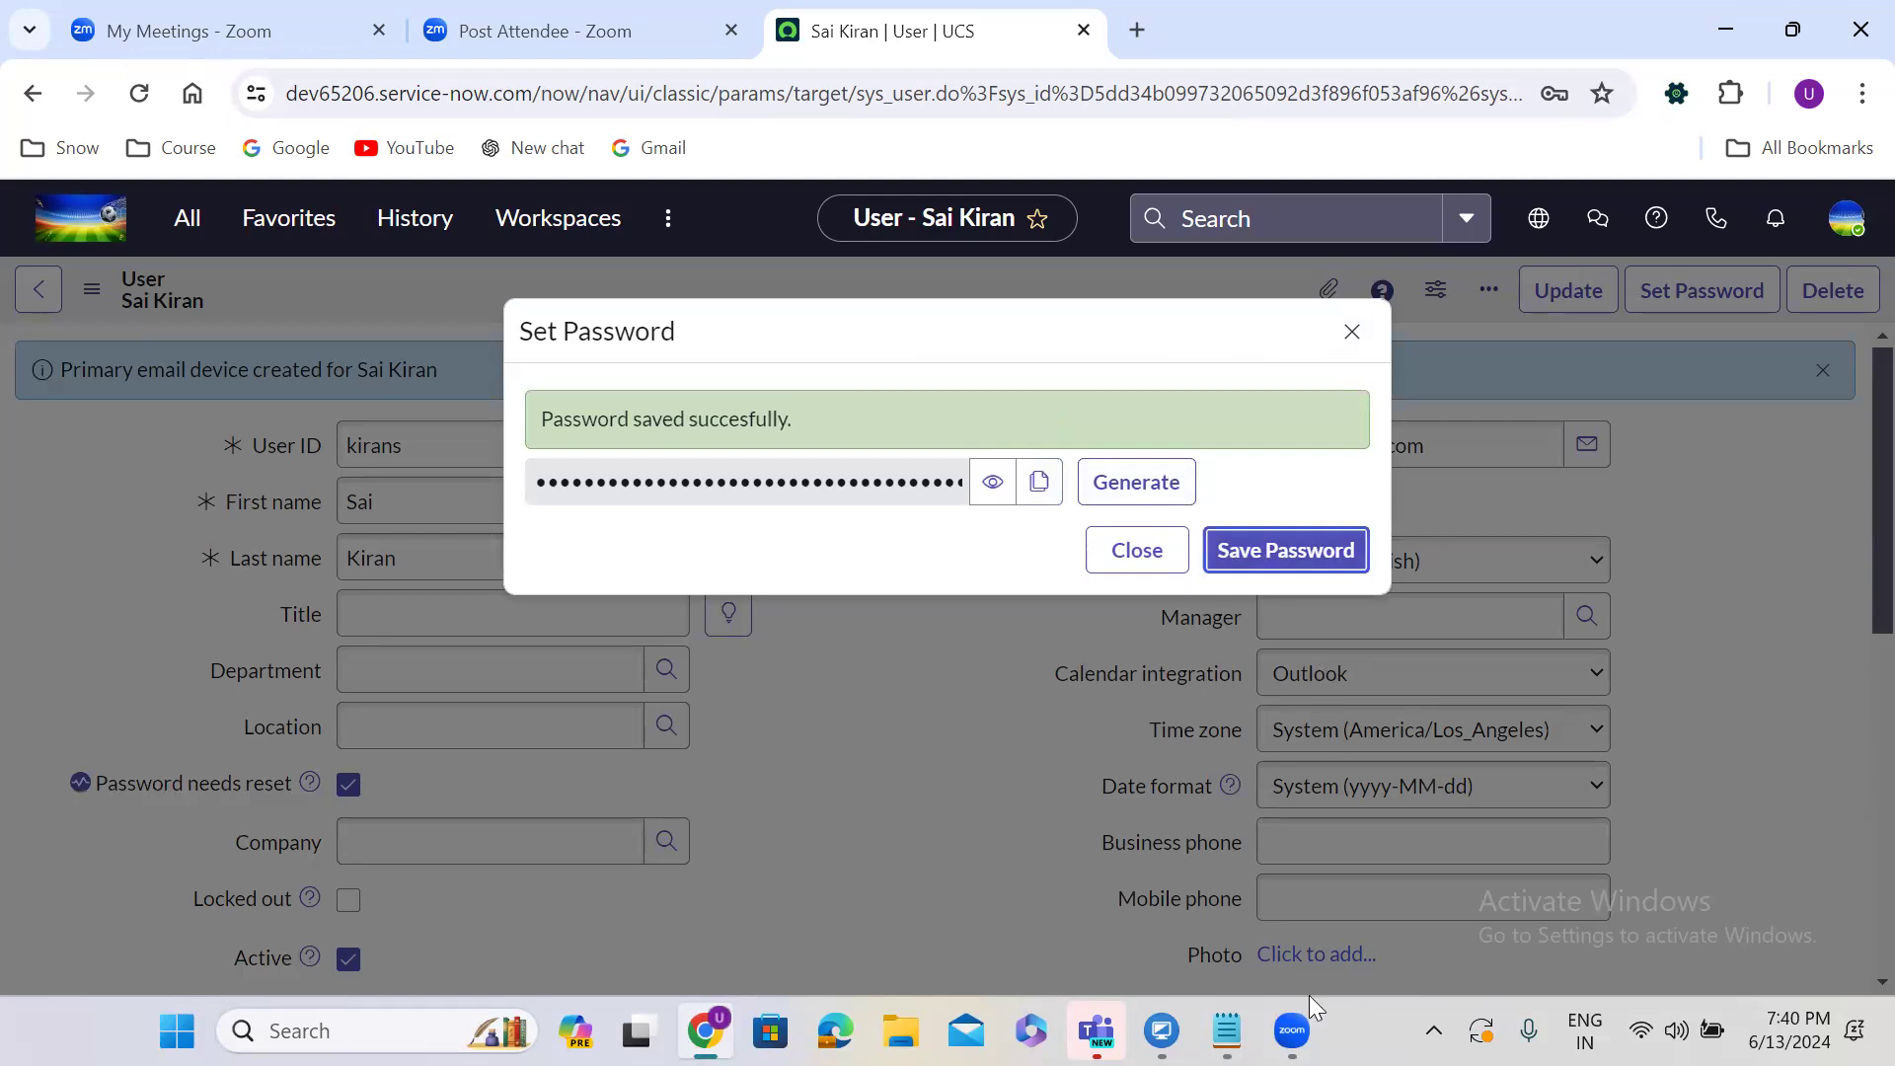
mouse_move(1292, 1026)
left_click(1226, 1030)
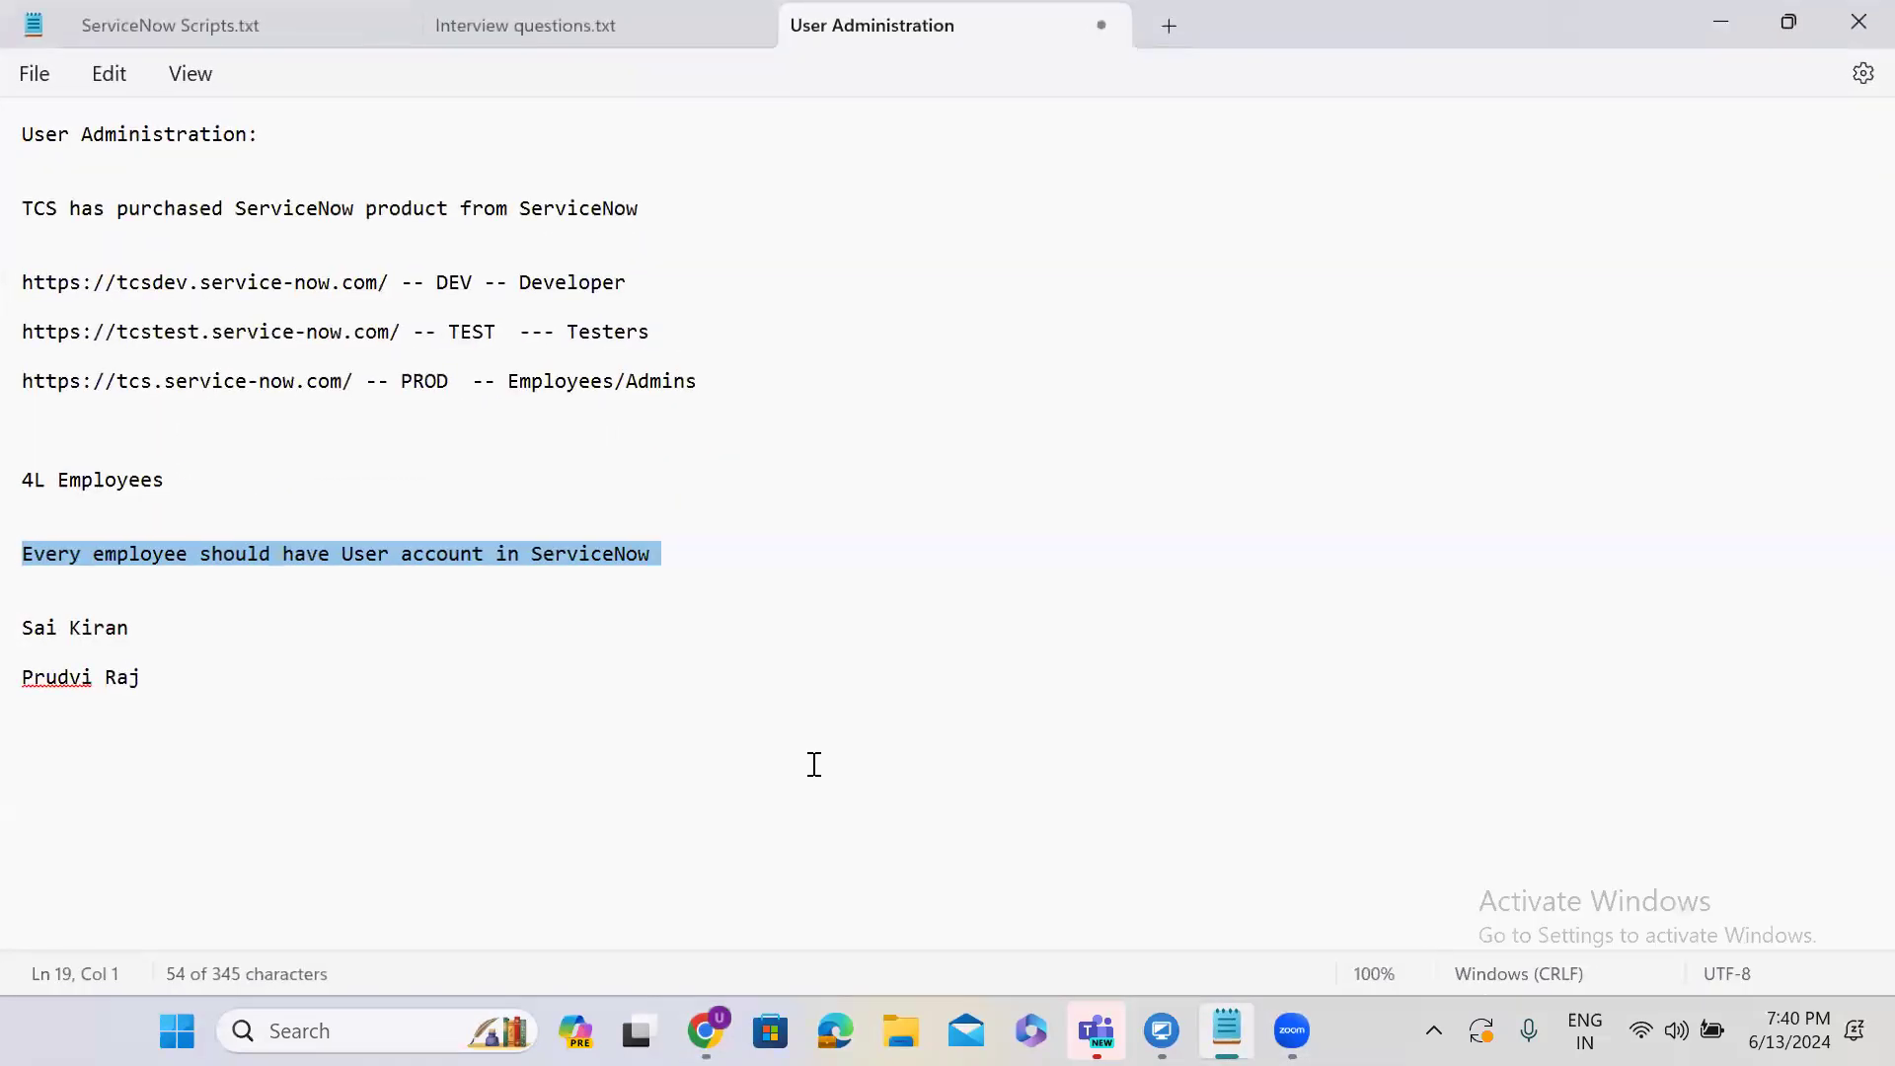
Under the user's name, add 'Username:' with the user ID and 'Password:' with the pasted password.
left_click(165, 637)
key("Return")
key("Return")
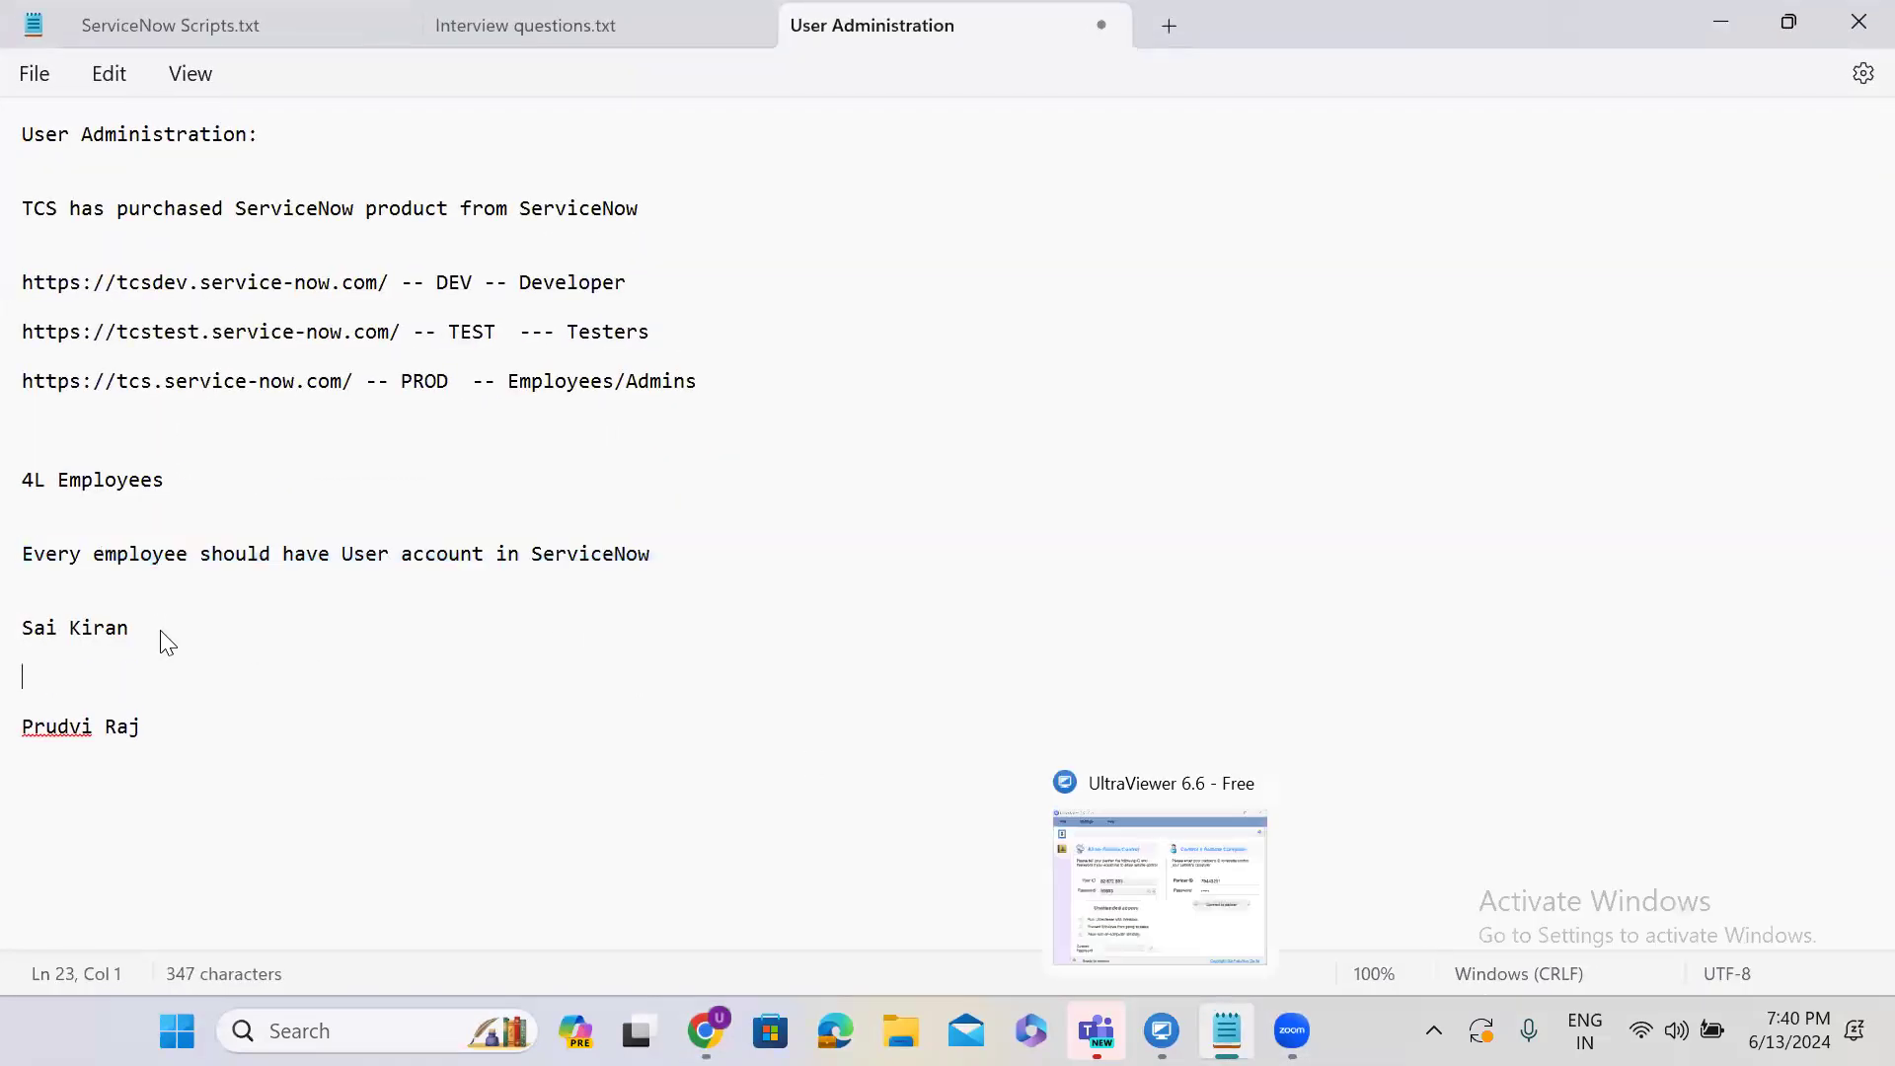
type("Userna")
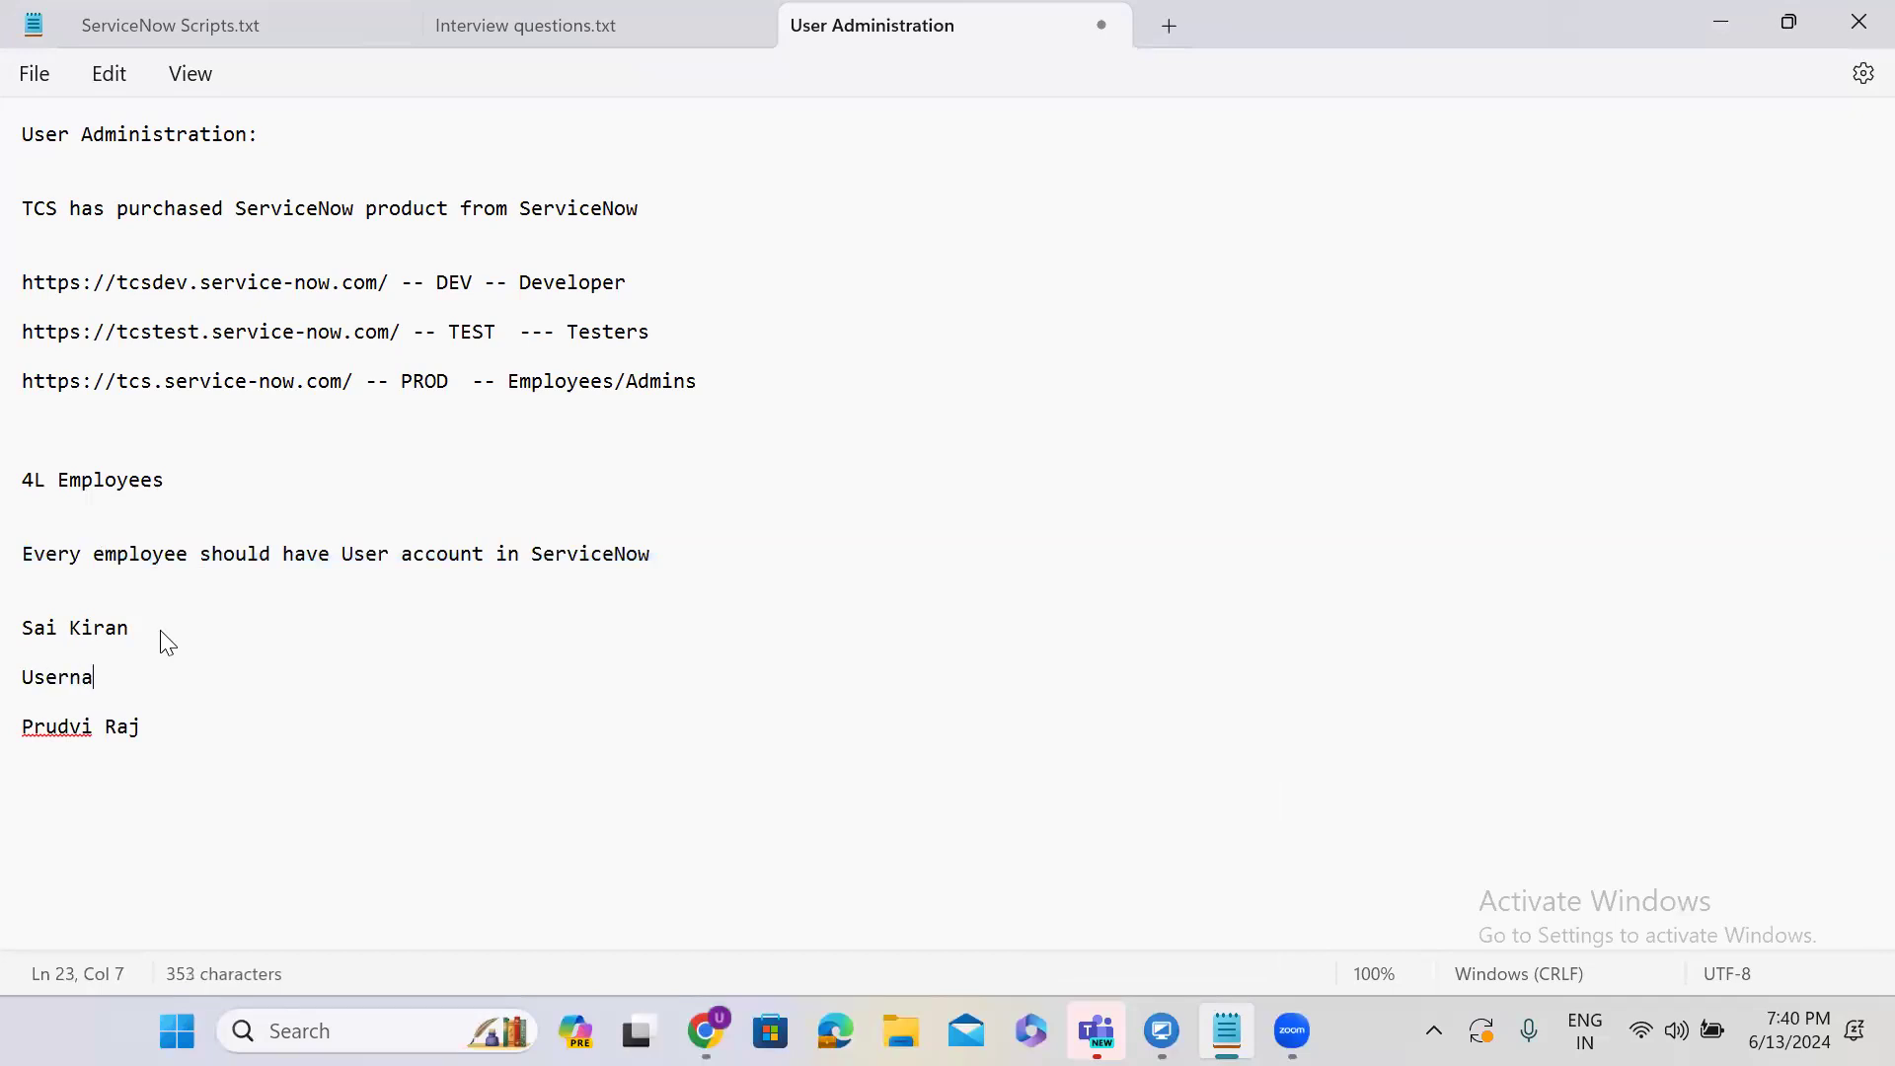
key("Return")
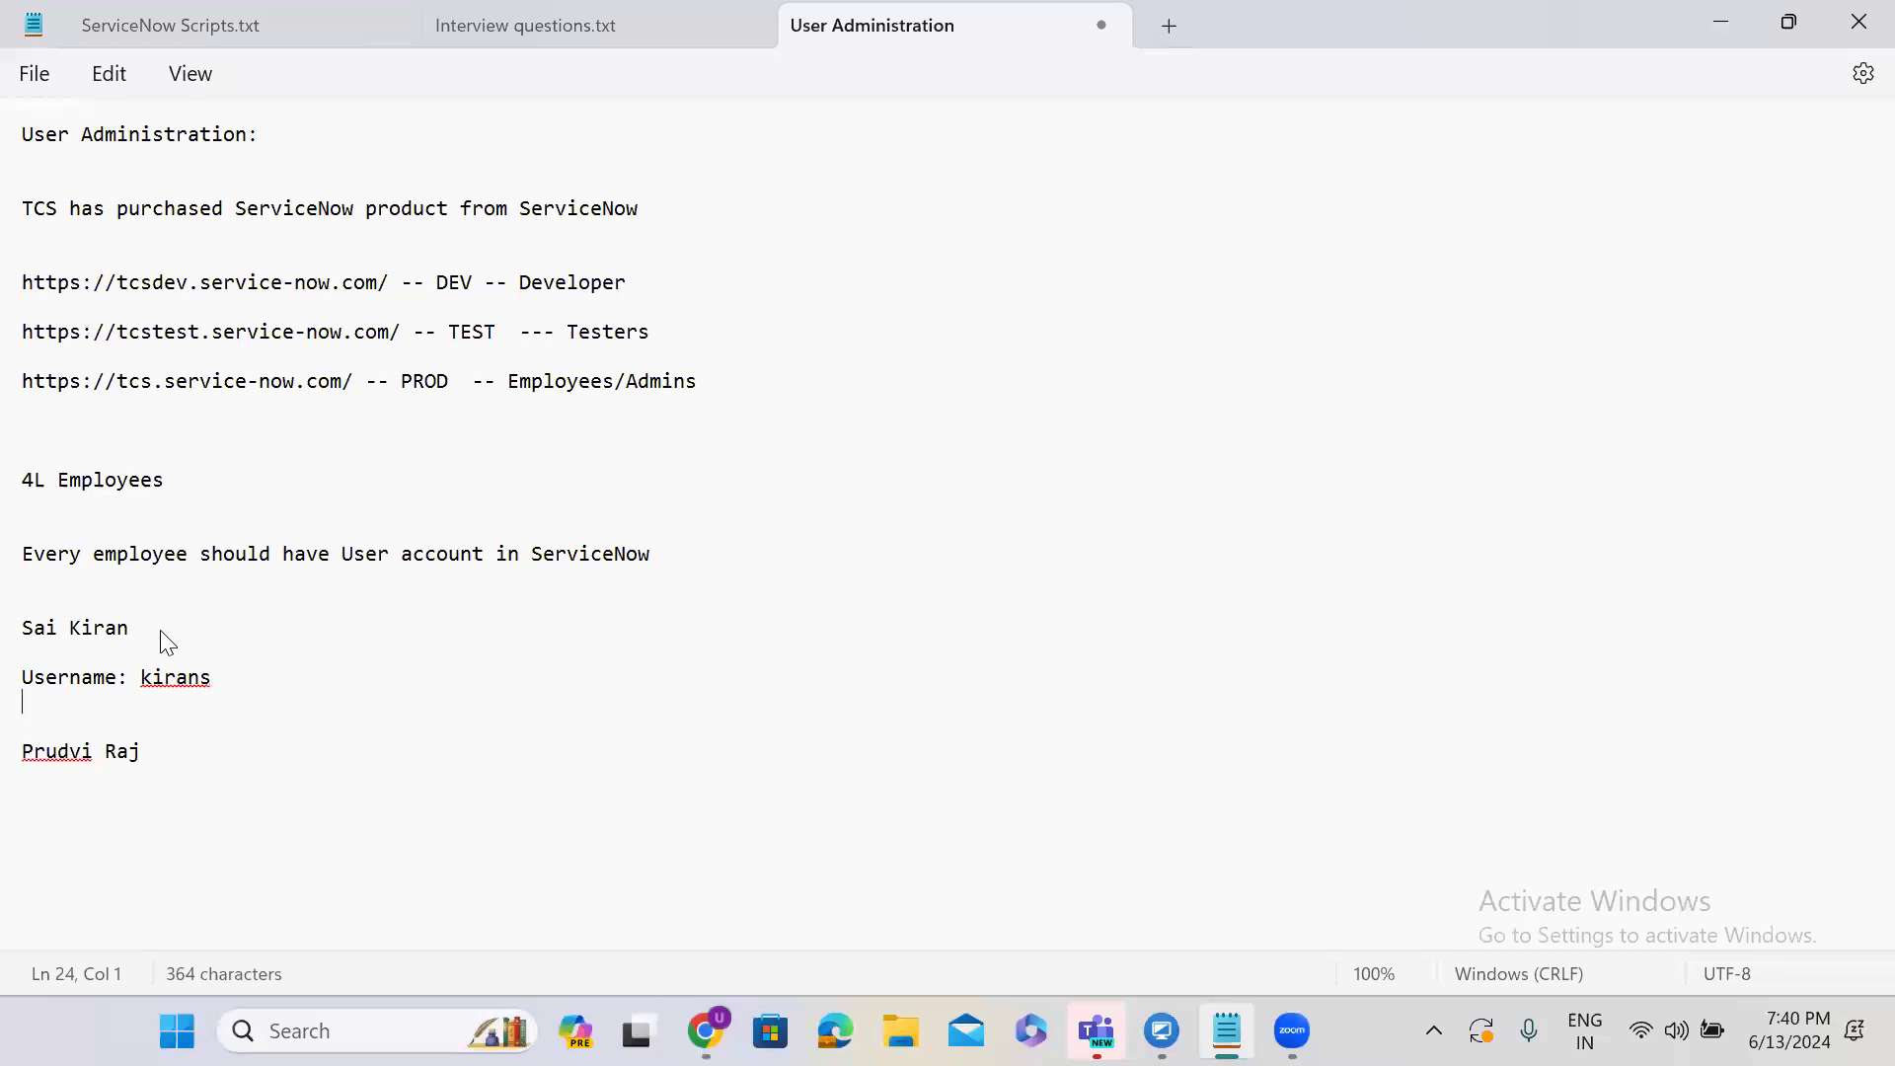
type("Passwor")
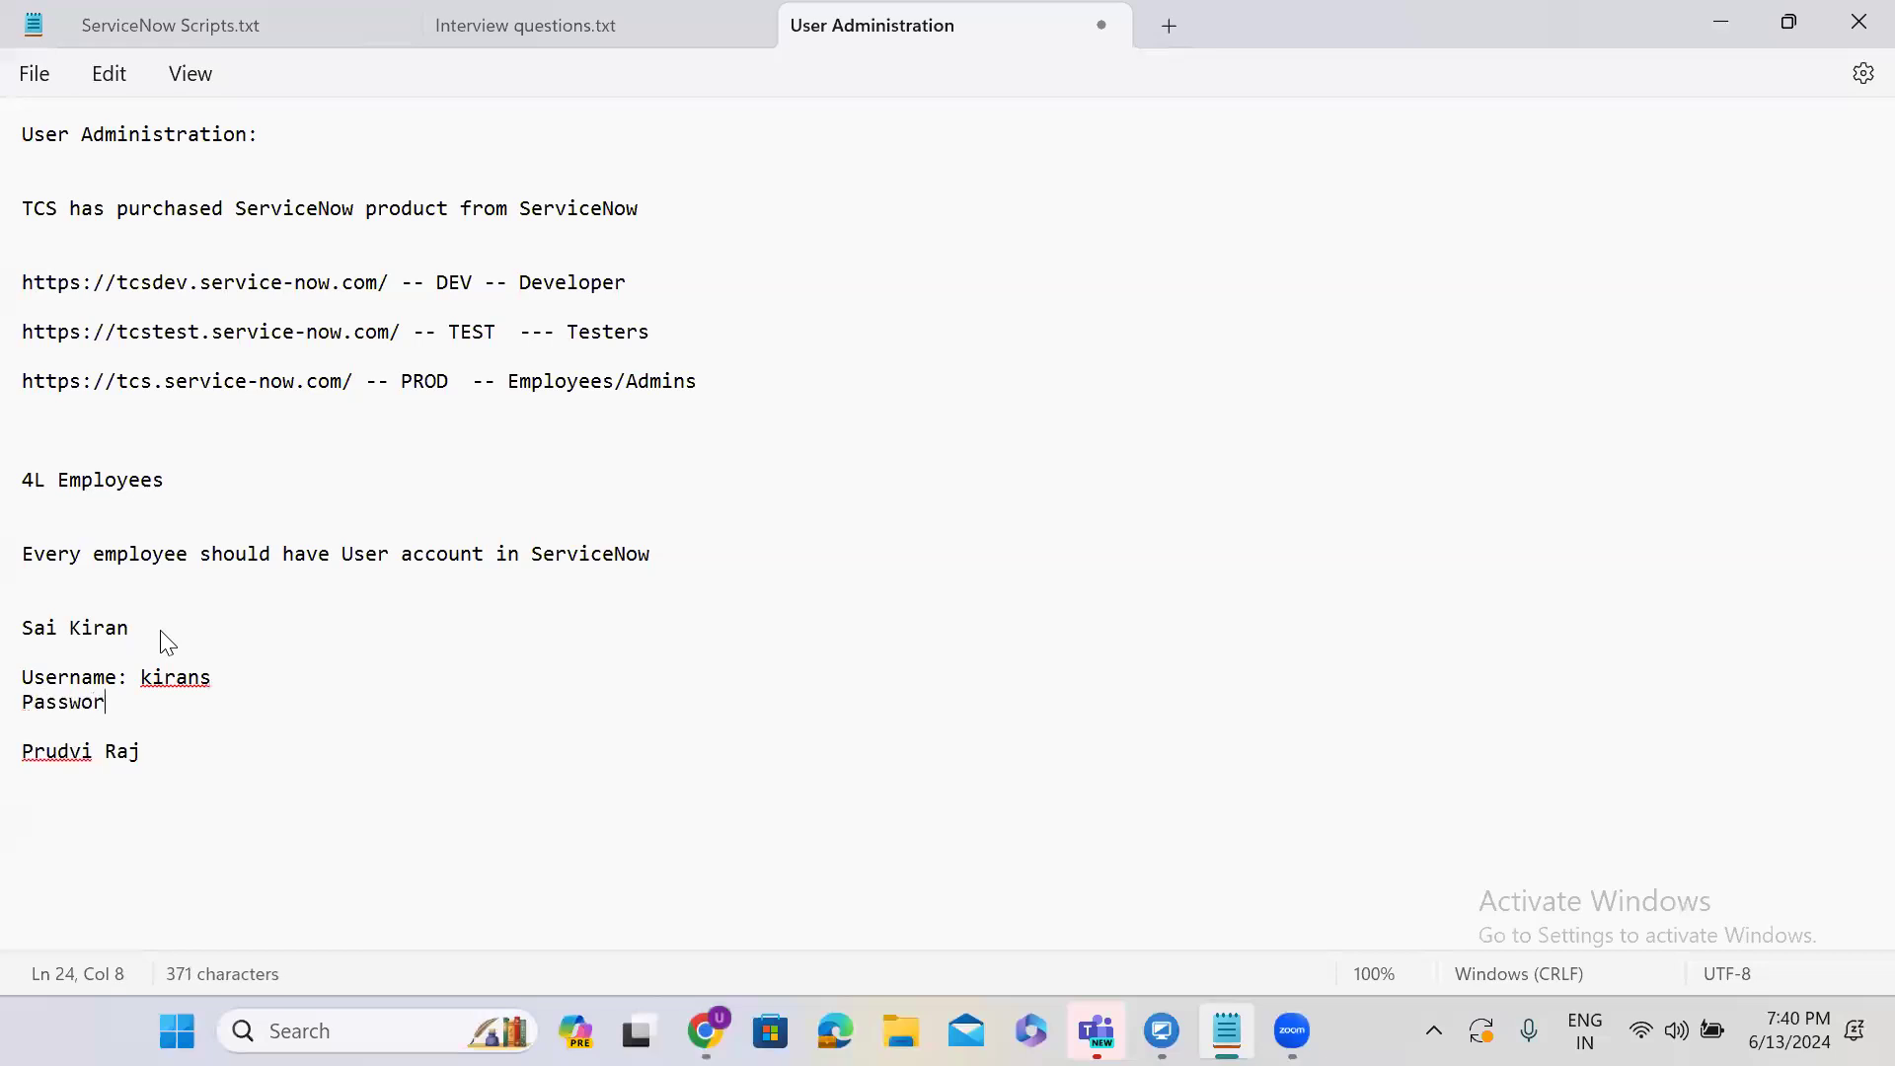
type("d:")
key("ctrl+v")
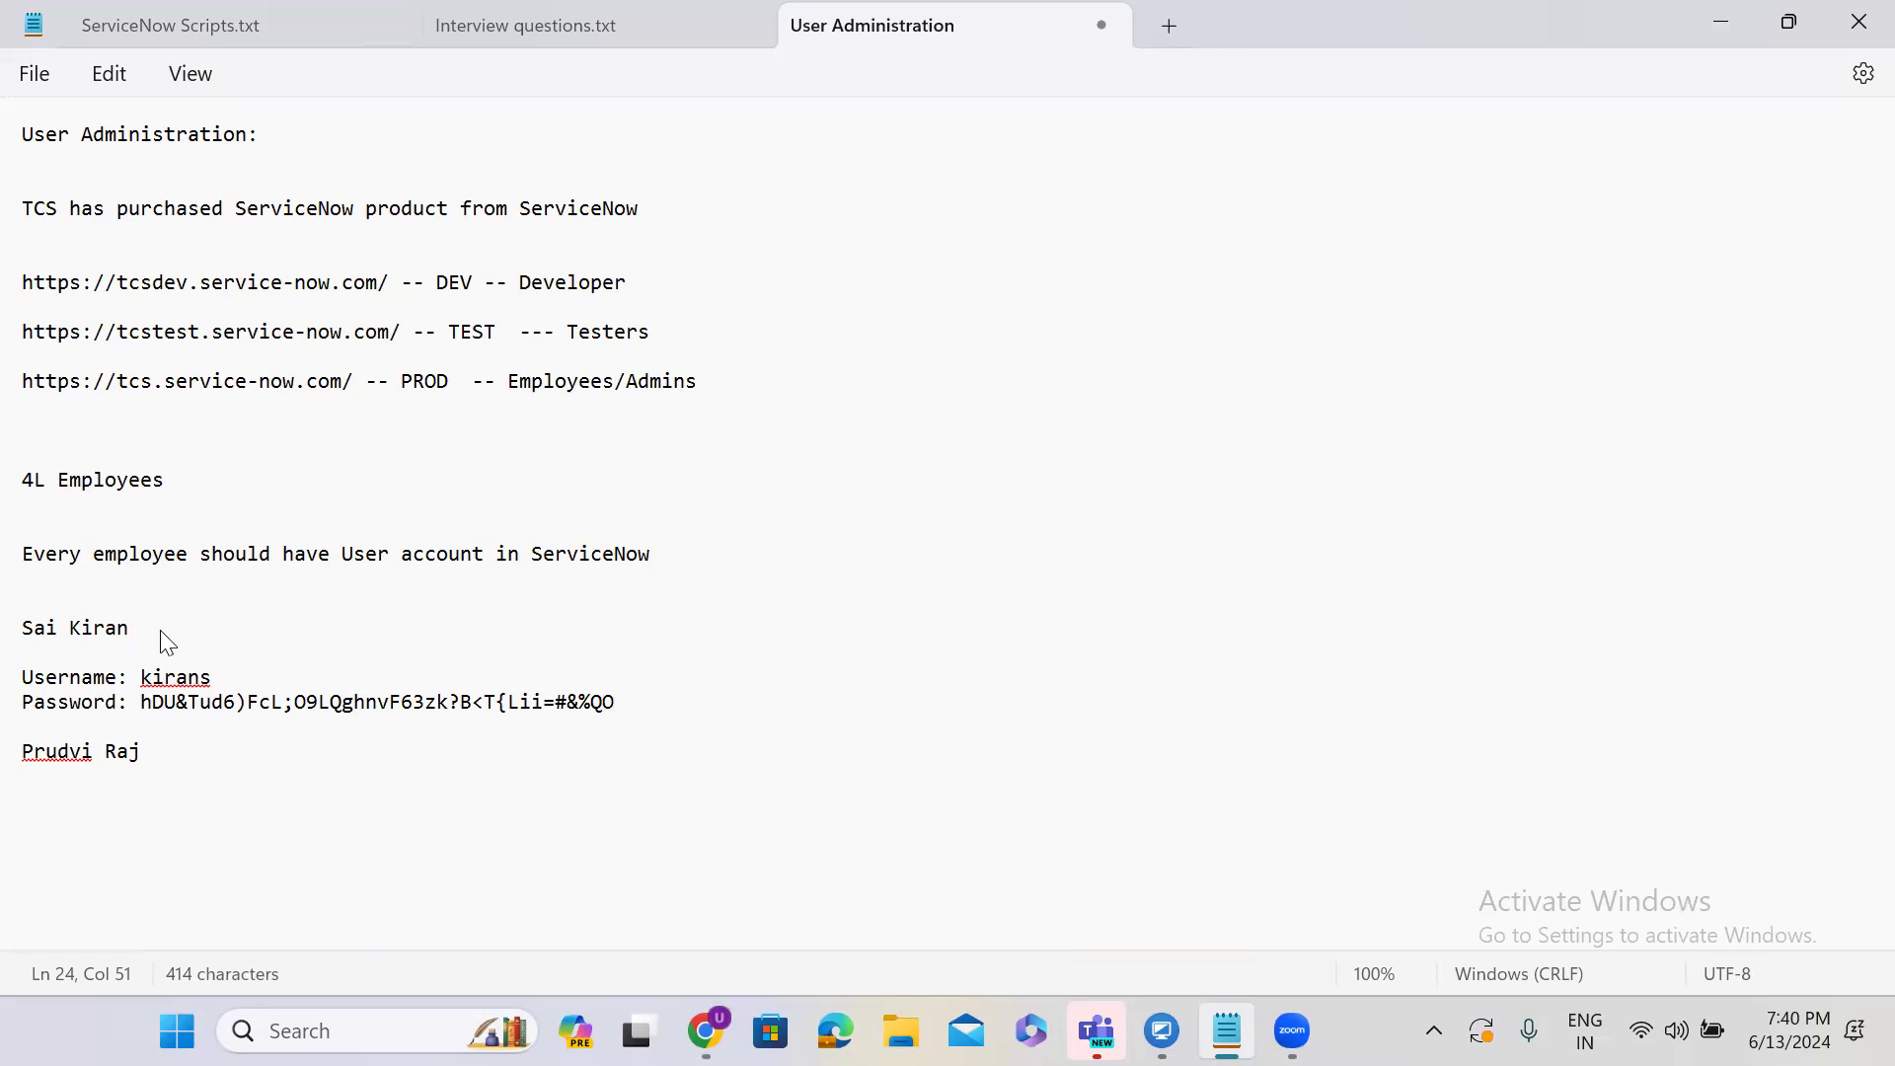
Select the instance address in the browser's address bar and return to the notes.
left_click(1718, 28)
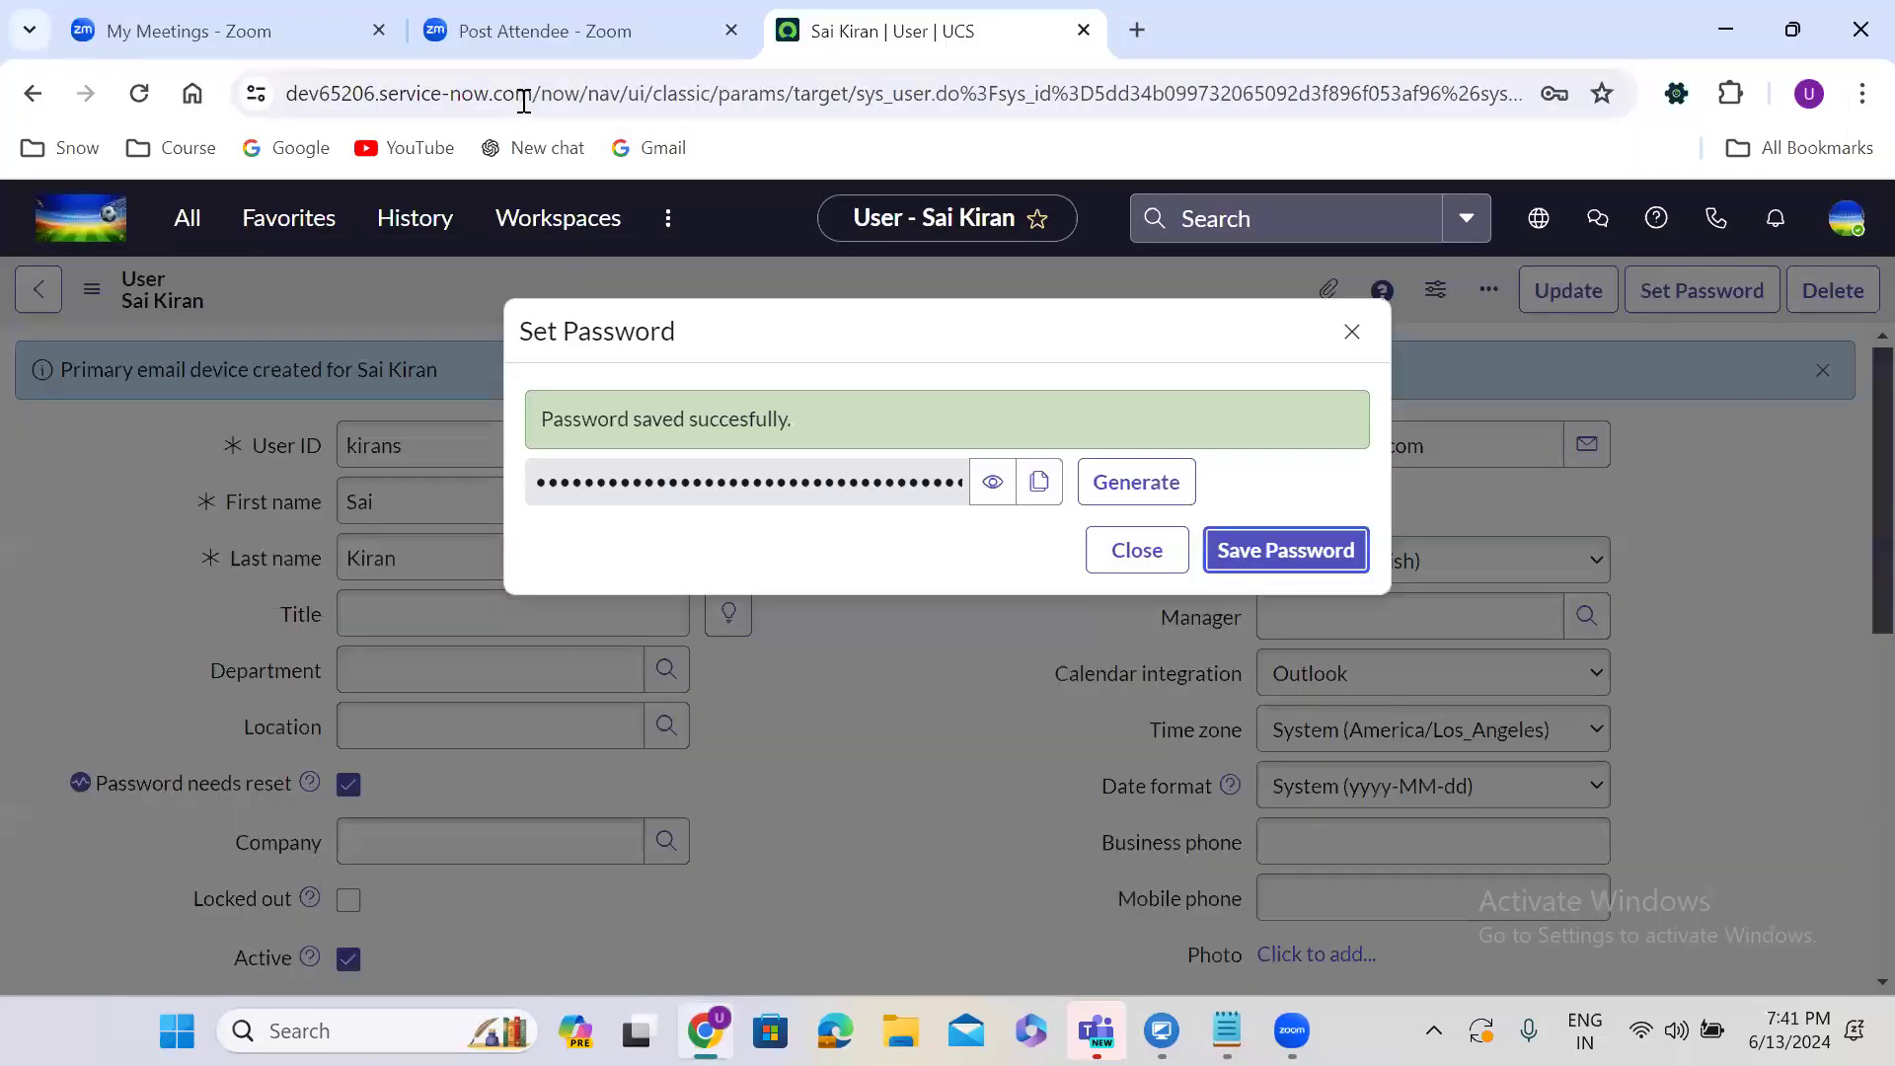
left_click_drag(530, 96, 273, 126)
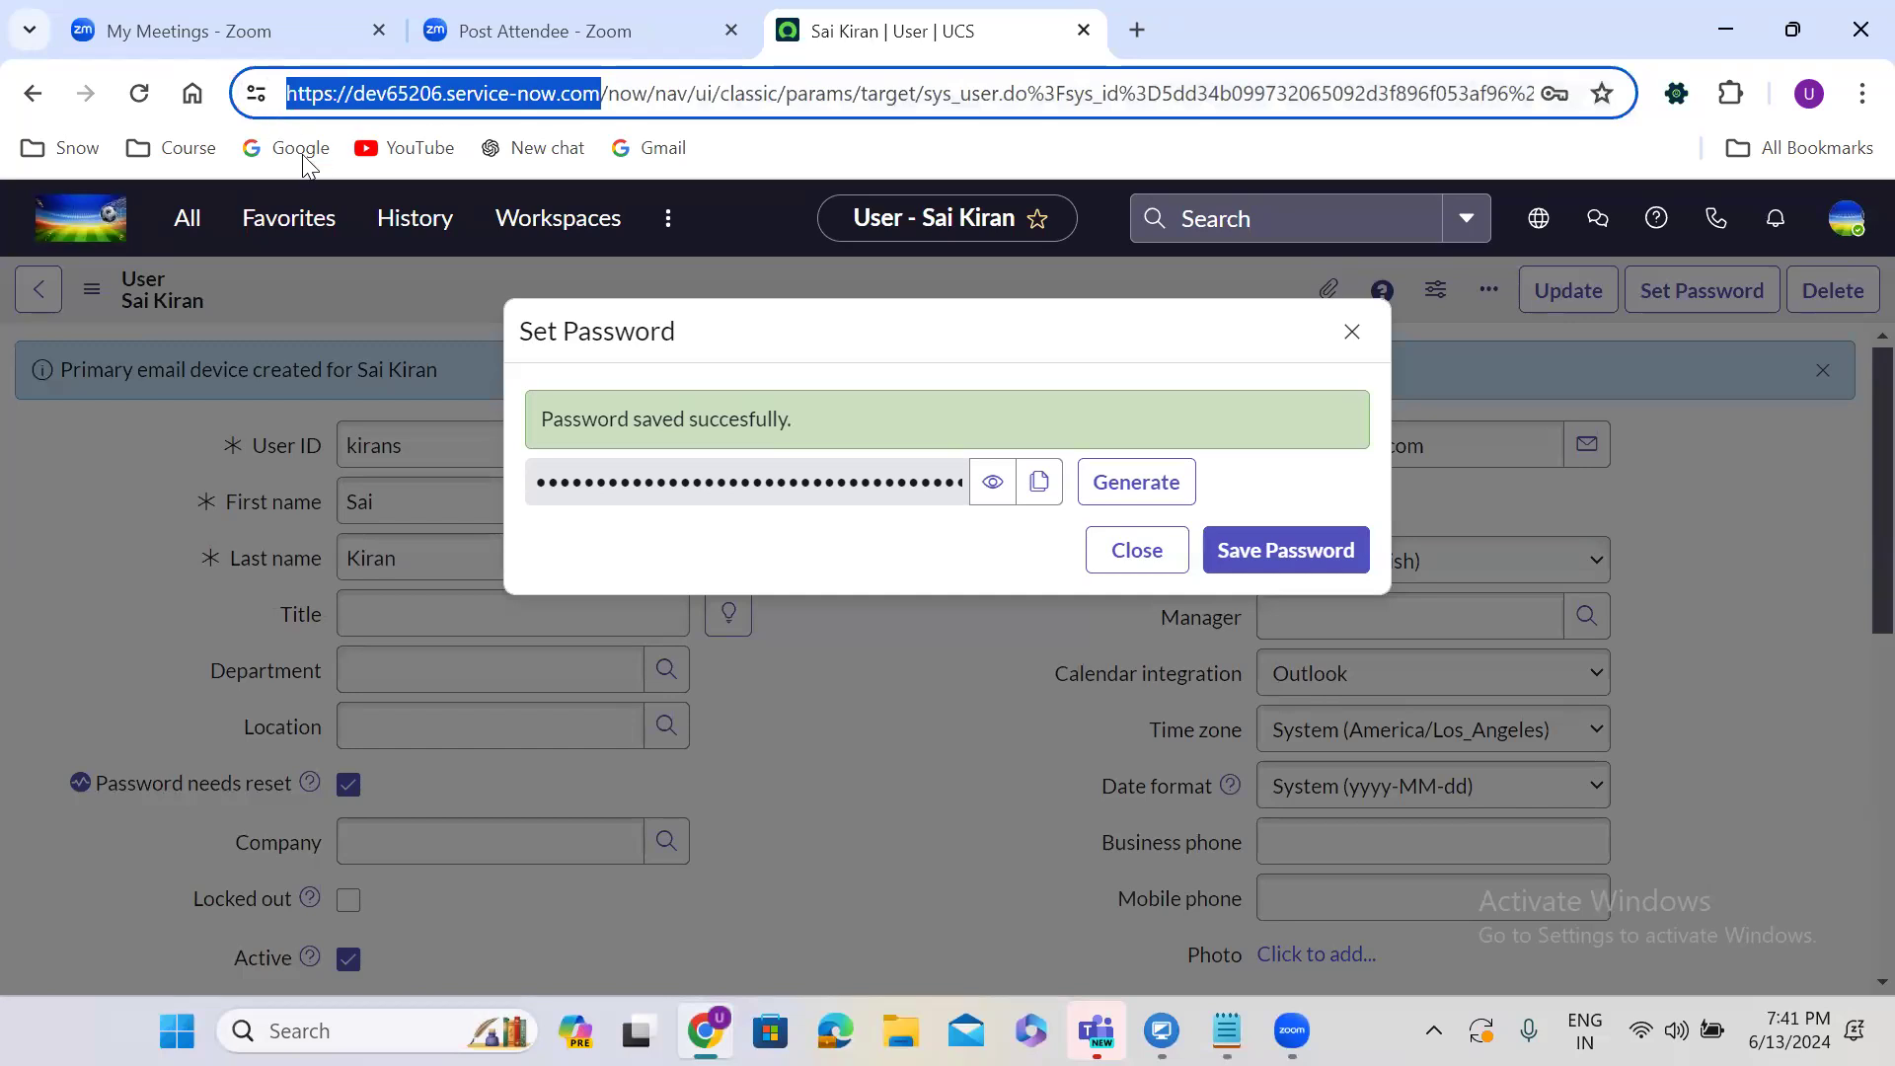
left_click(1227, 1031)
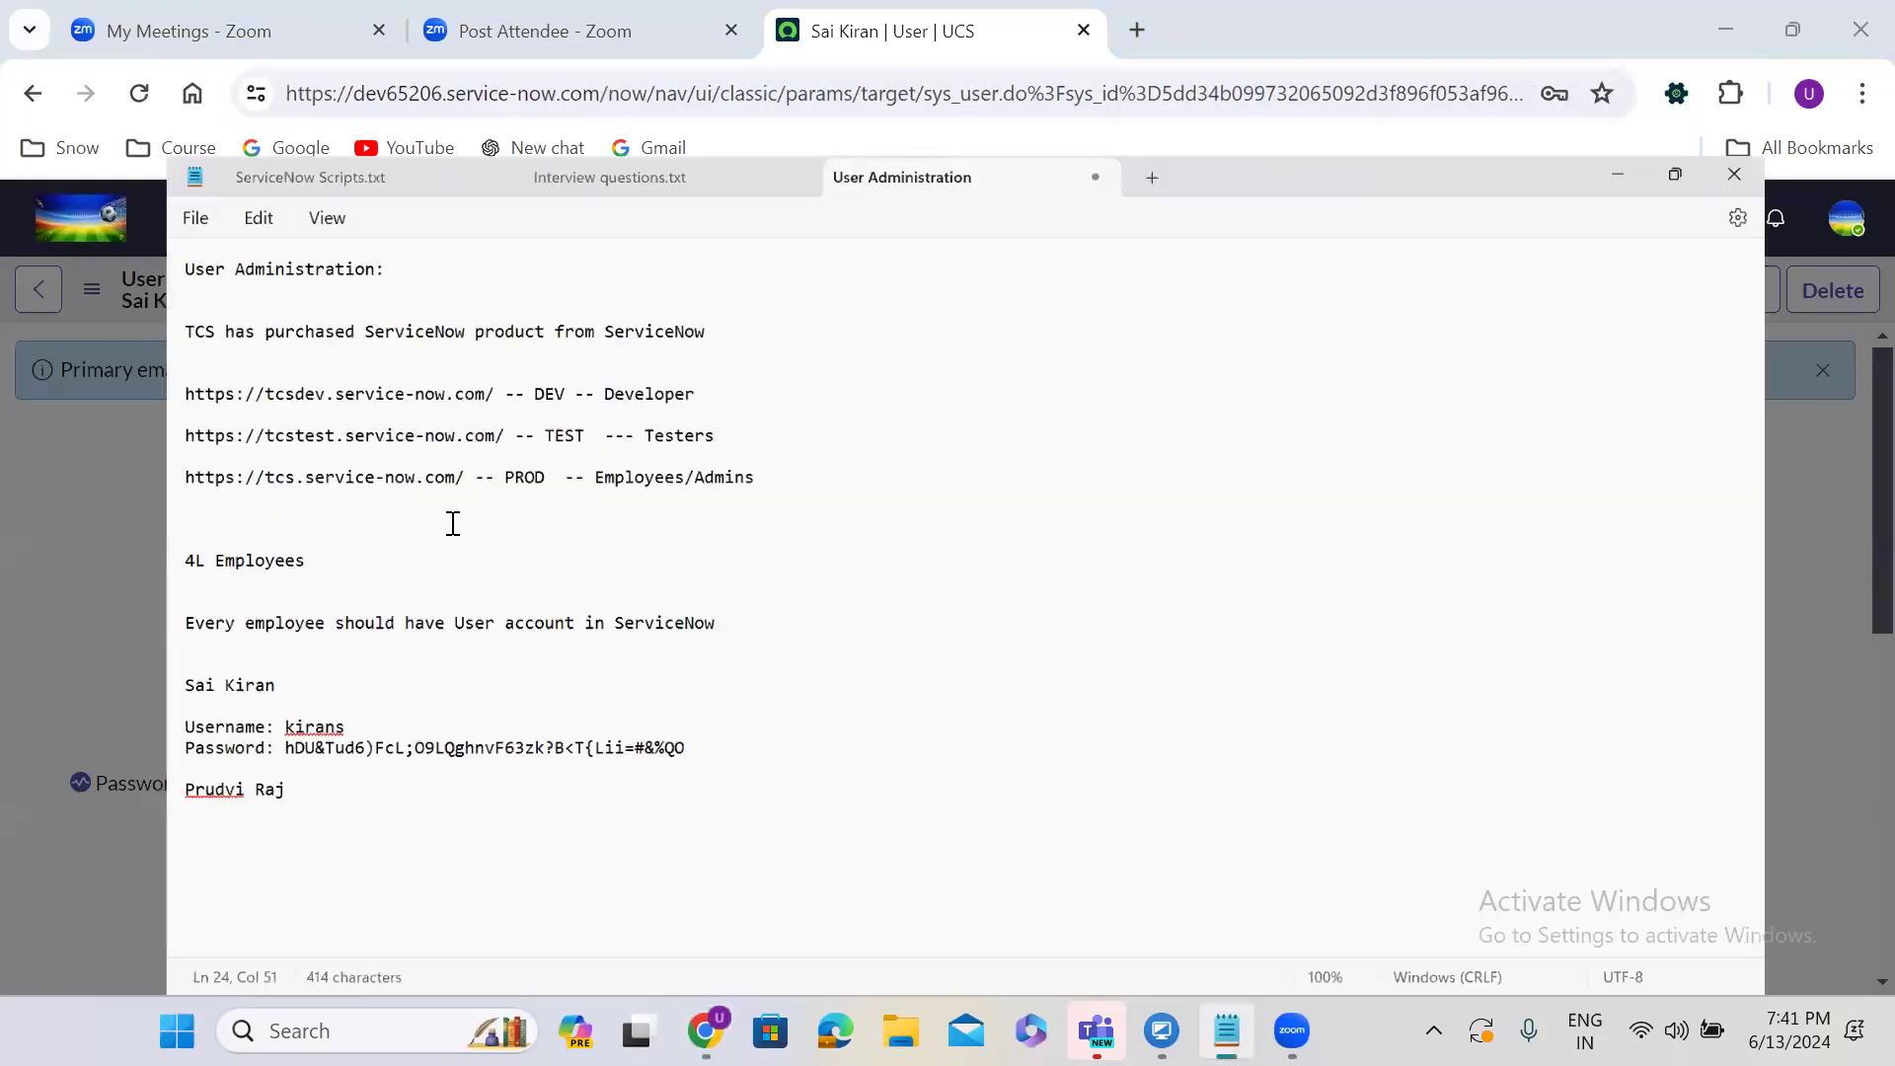
left_click(127, 650)
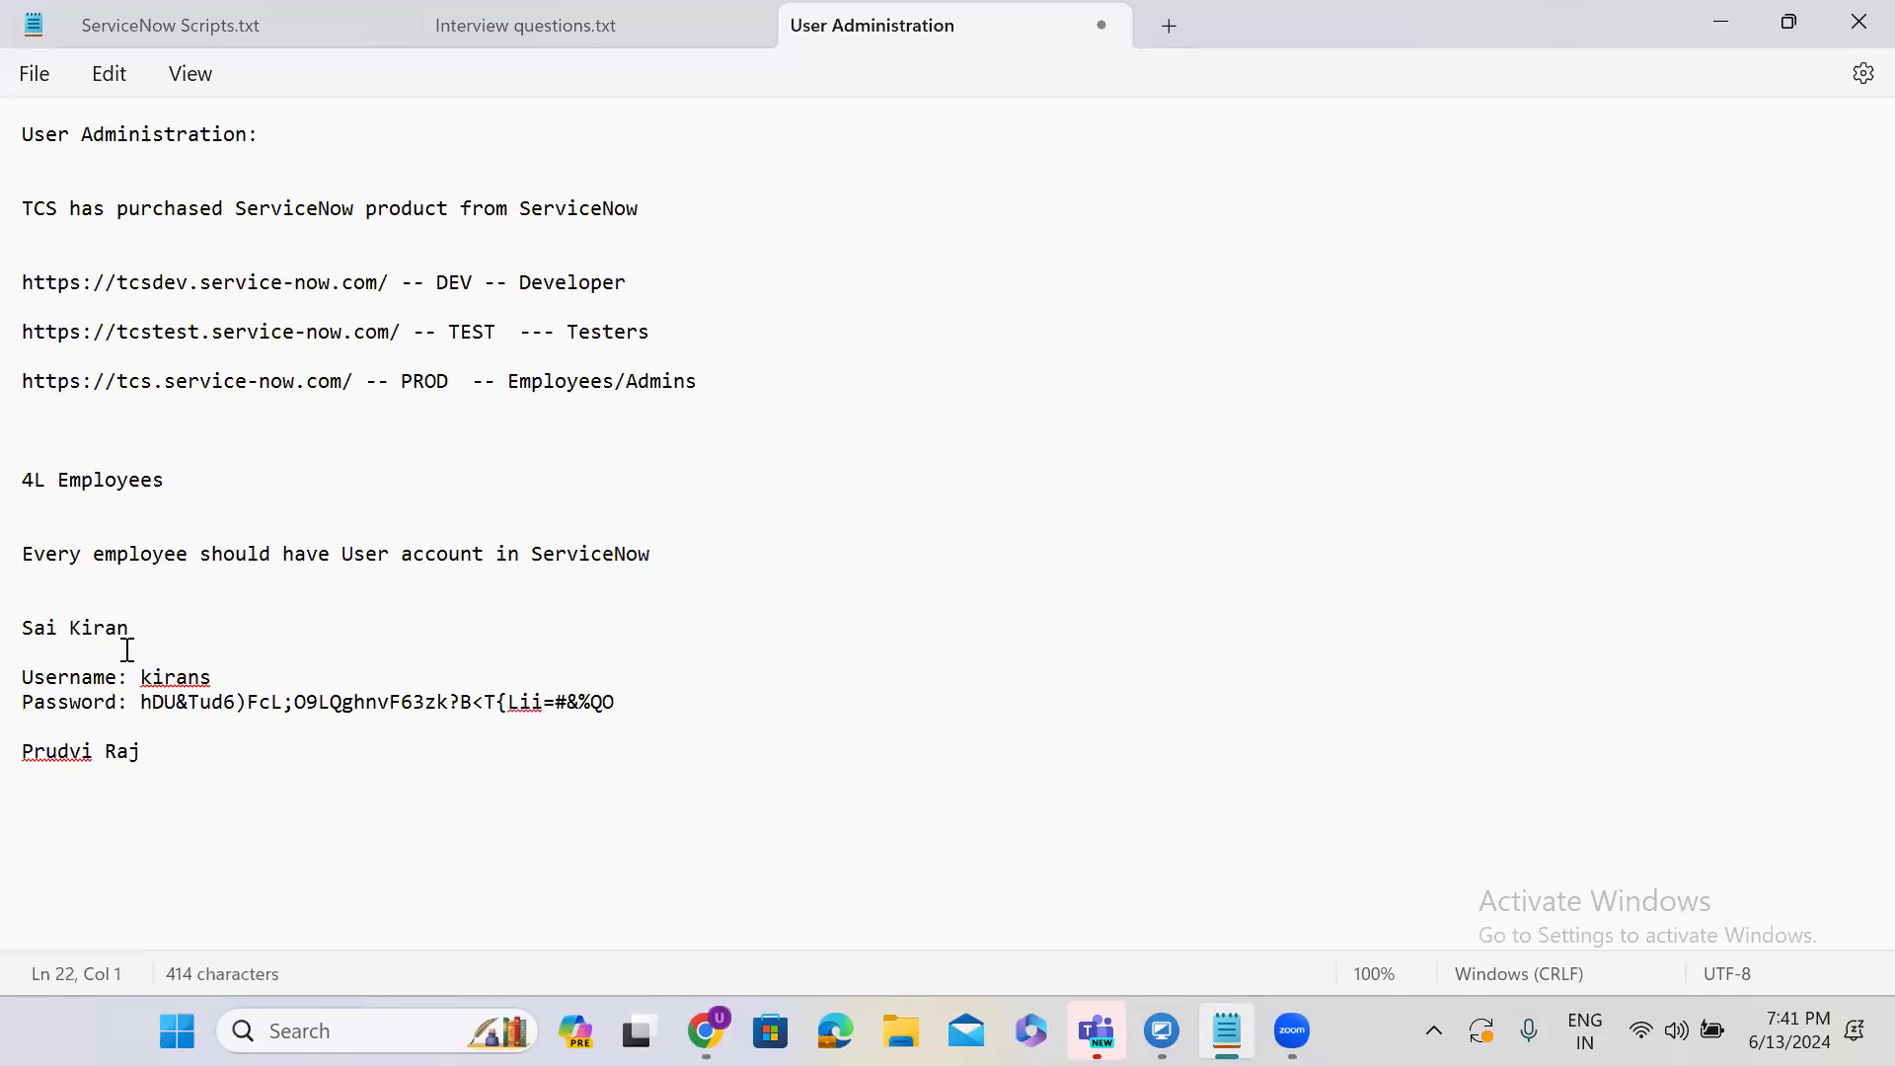
key("ctrl+v")
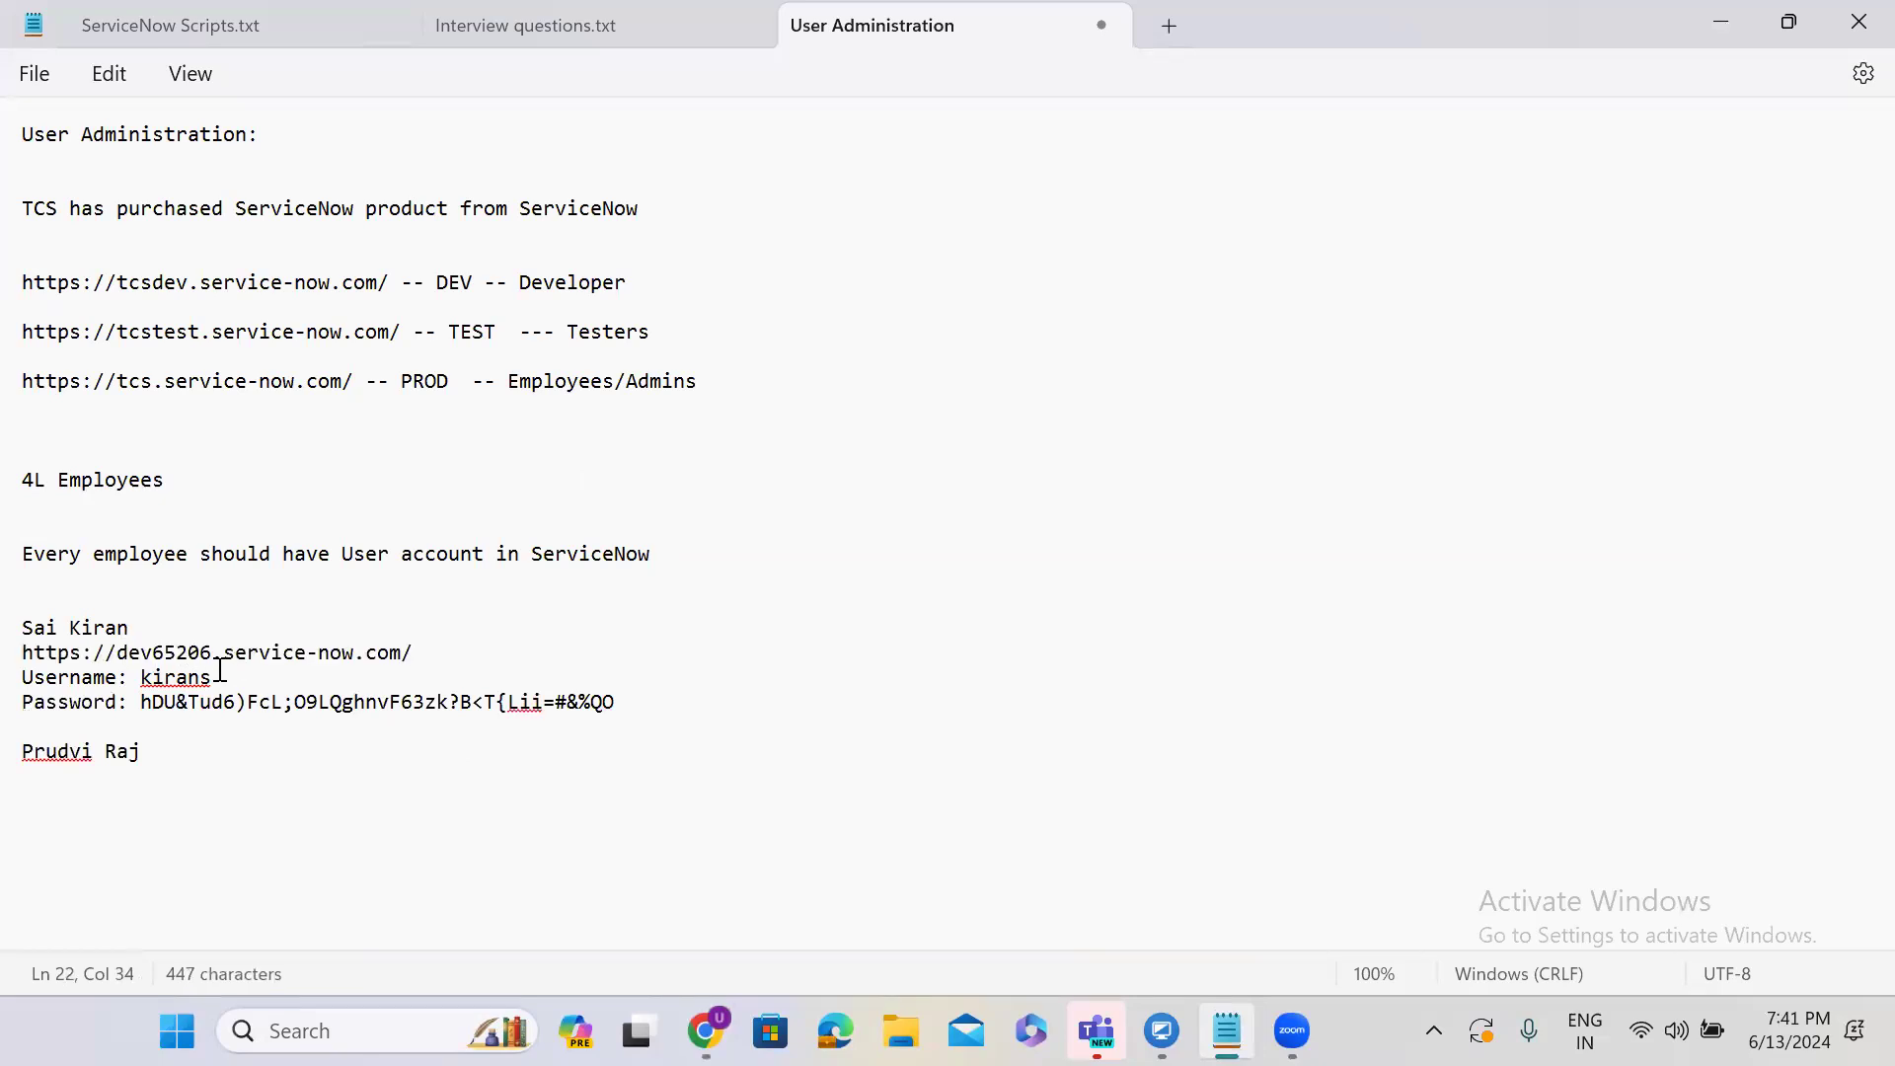
double_click(177, 685)
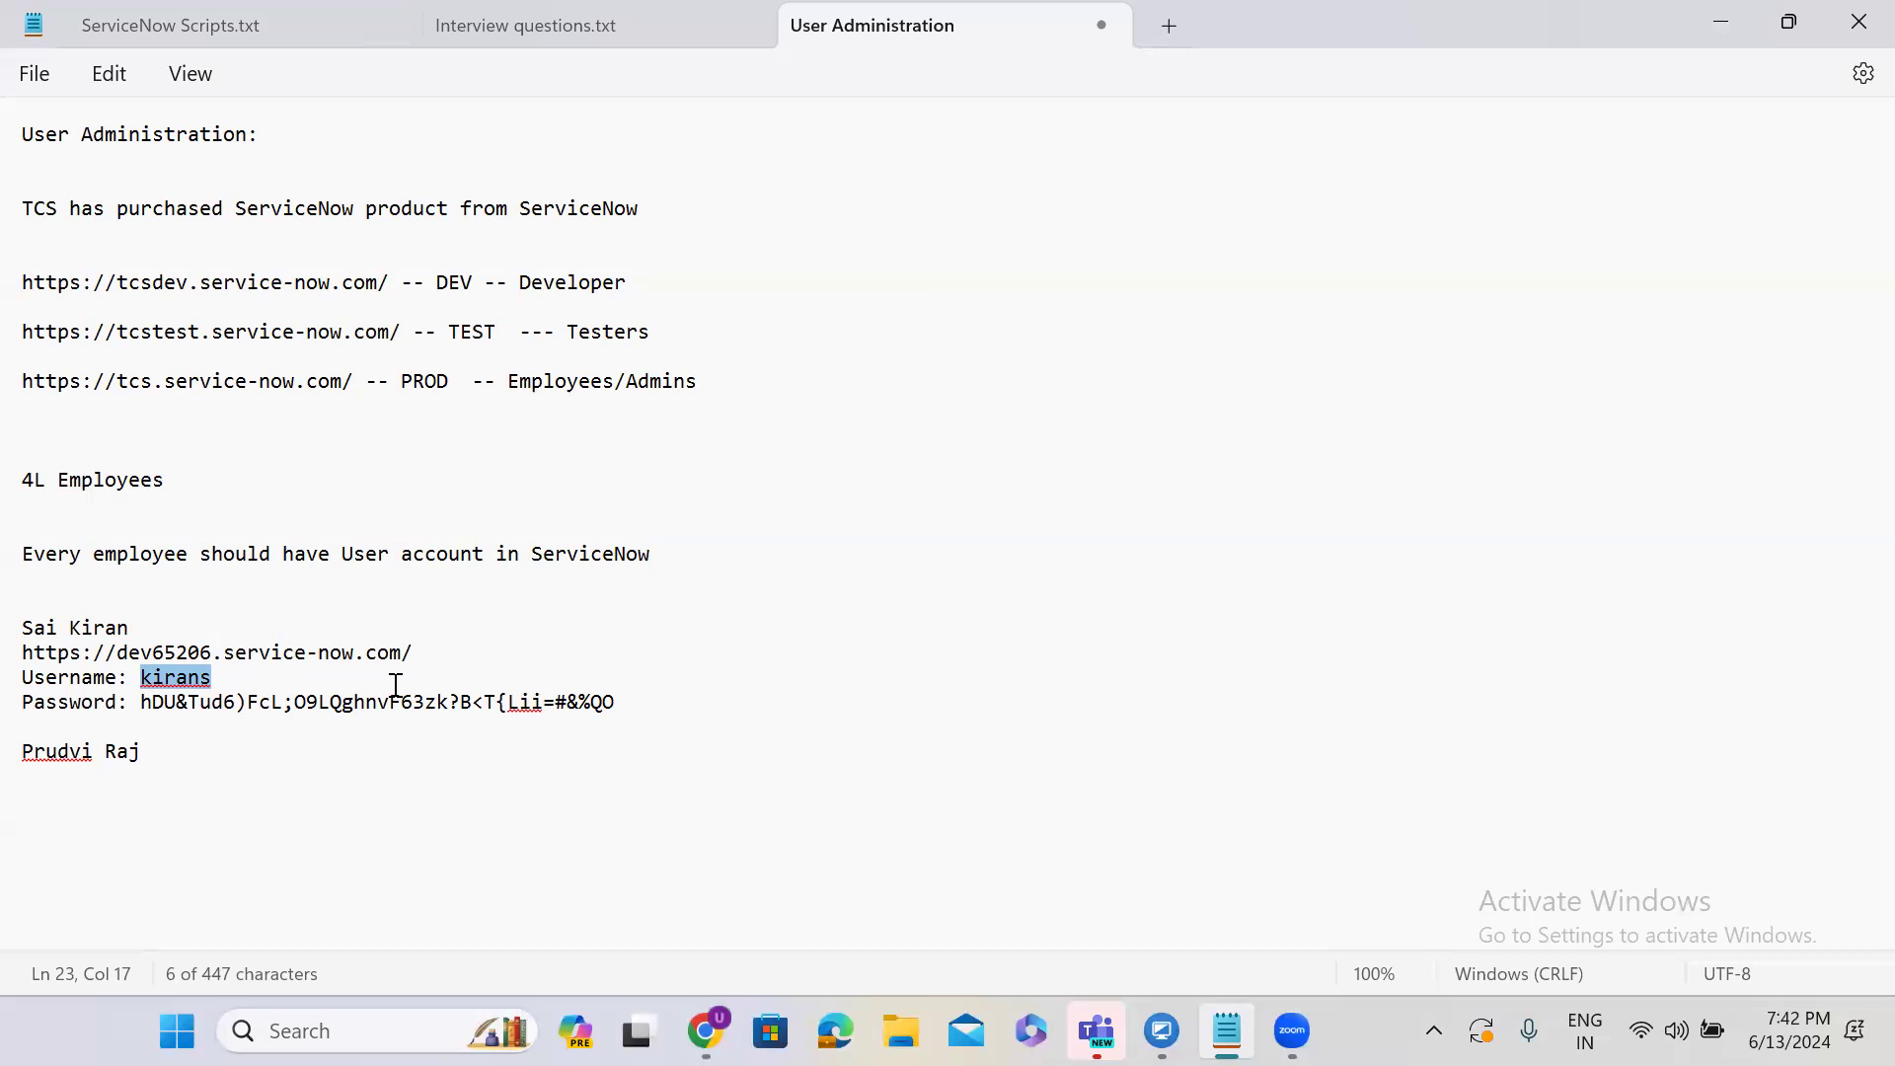
Open the dev65206.service-now.com login page in a new Incognito window.
left_click(1723, 24)
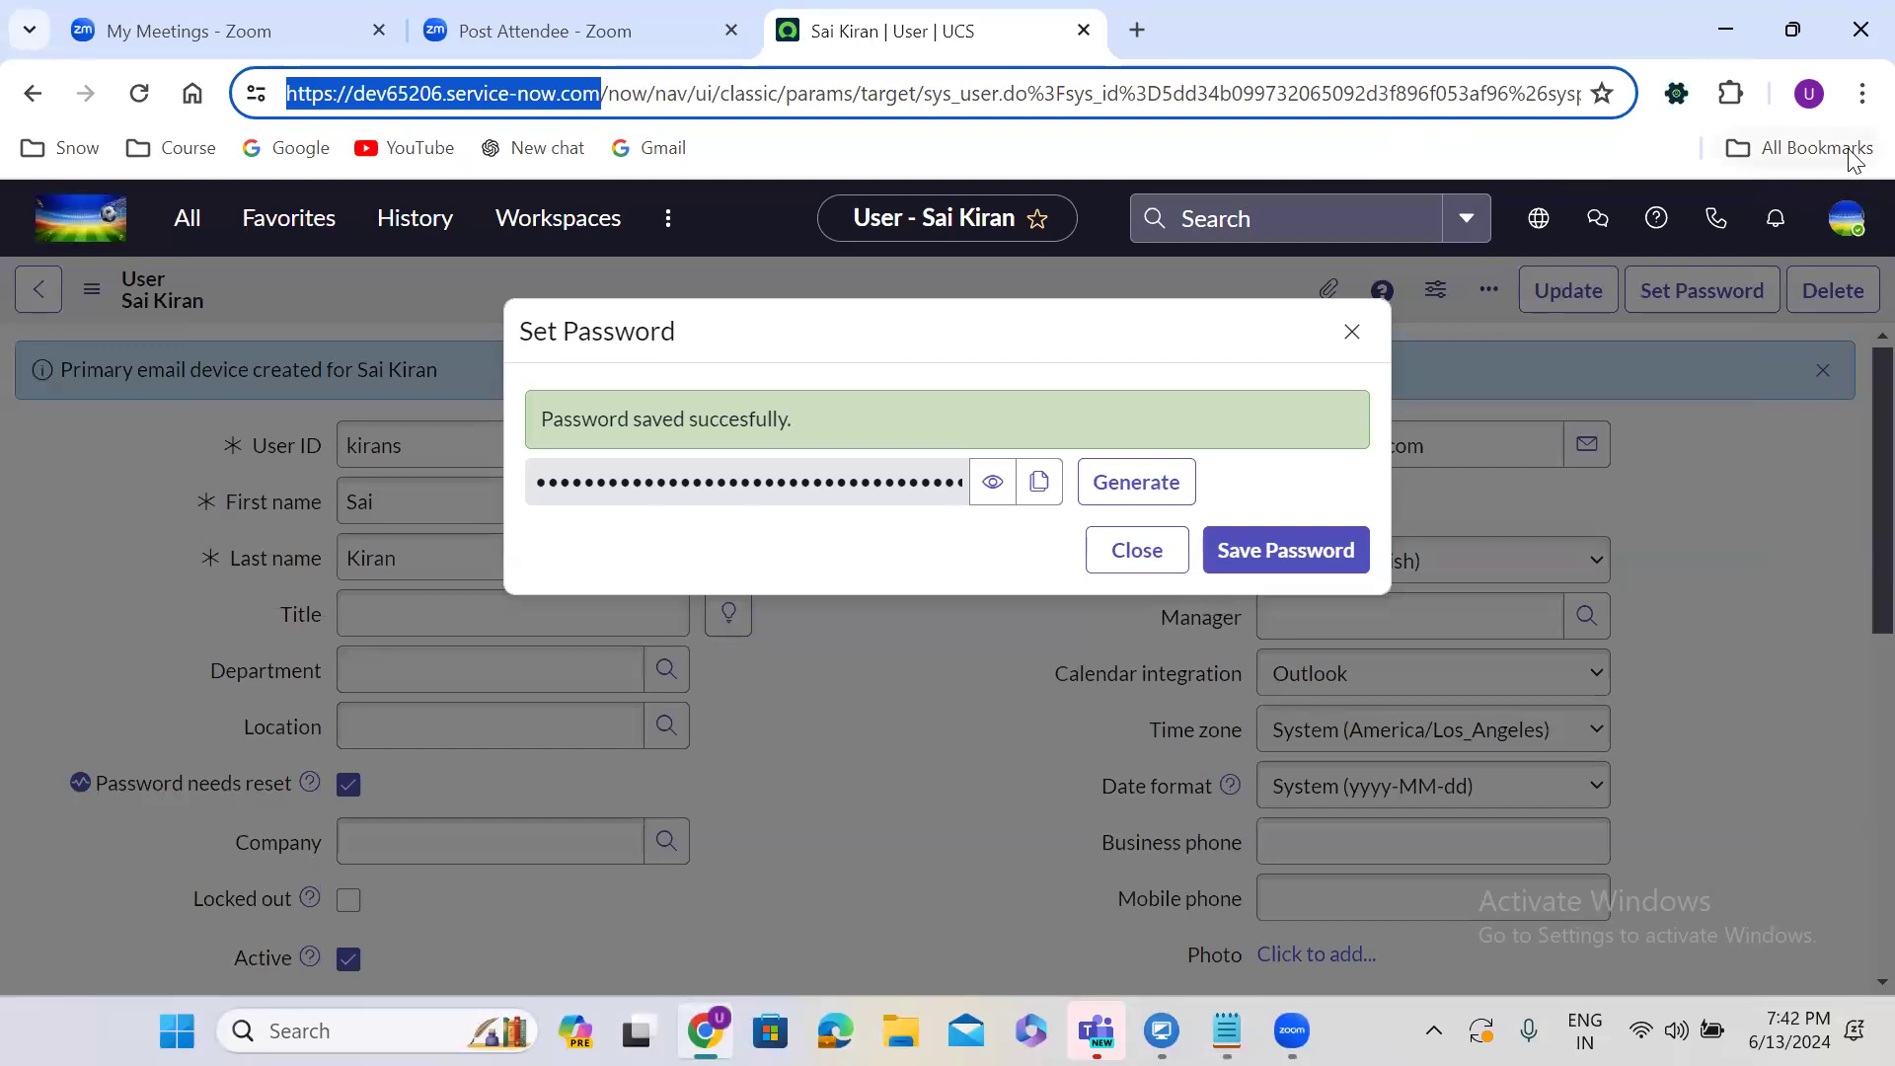
left_click(1859, 95)
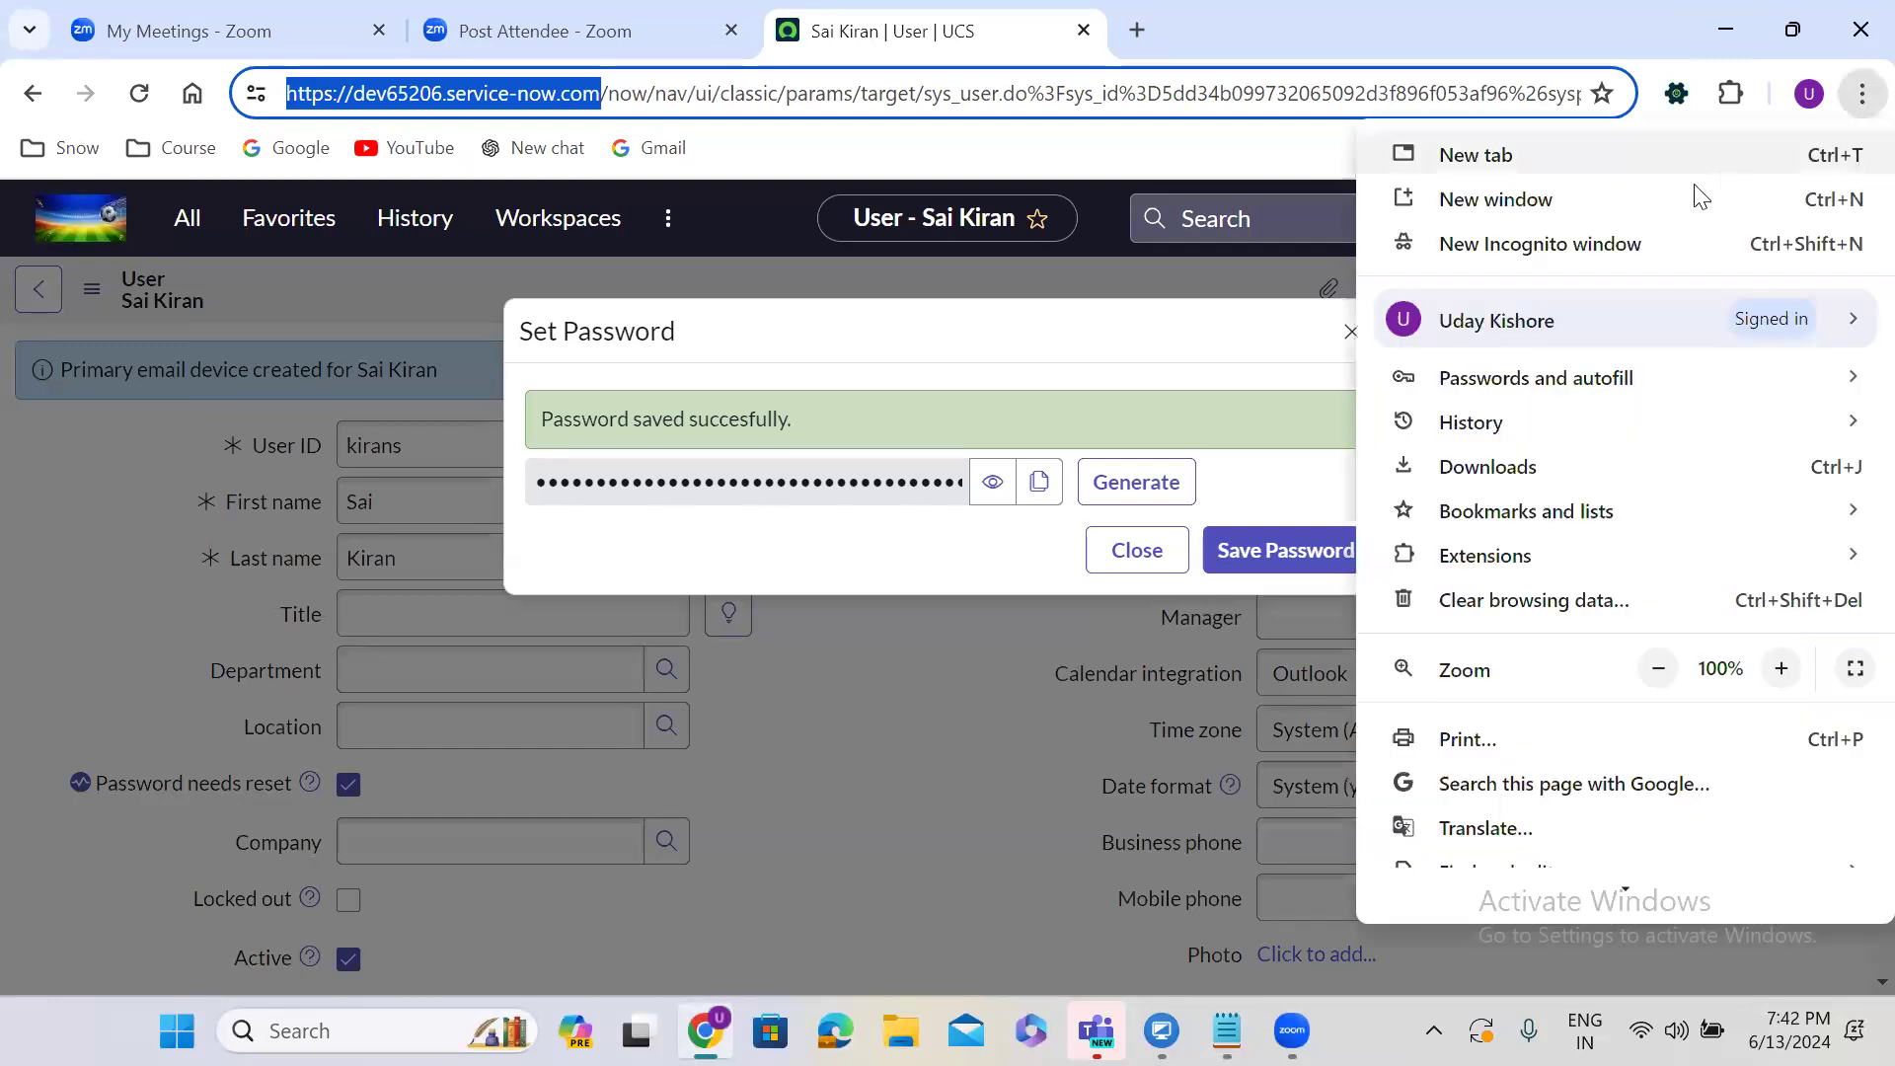
left_click(1542, 238)
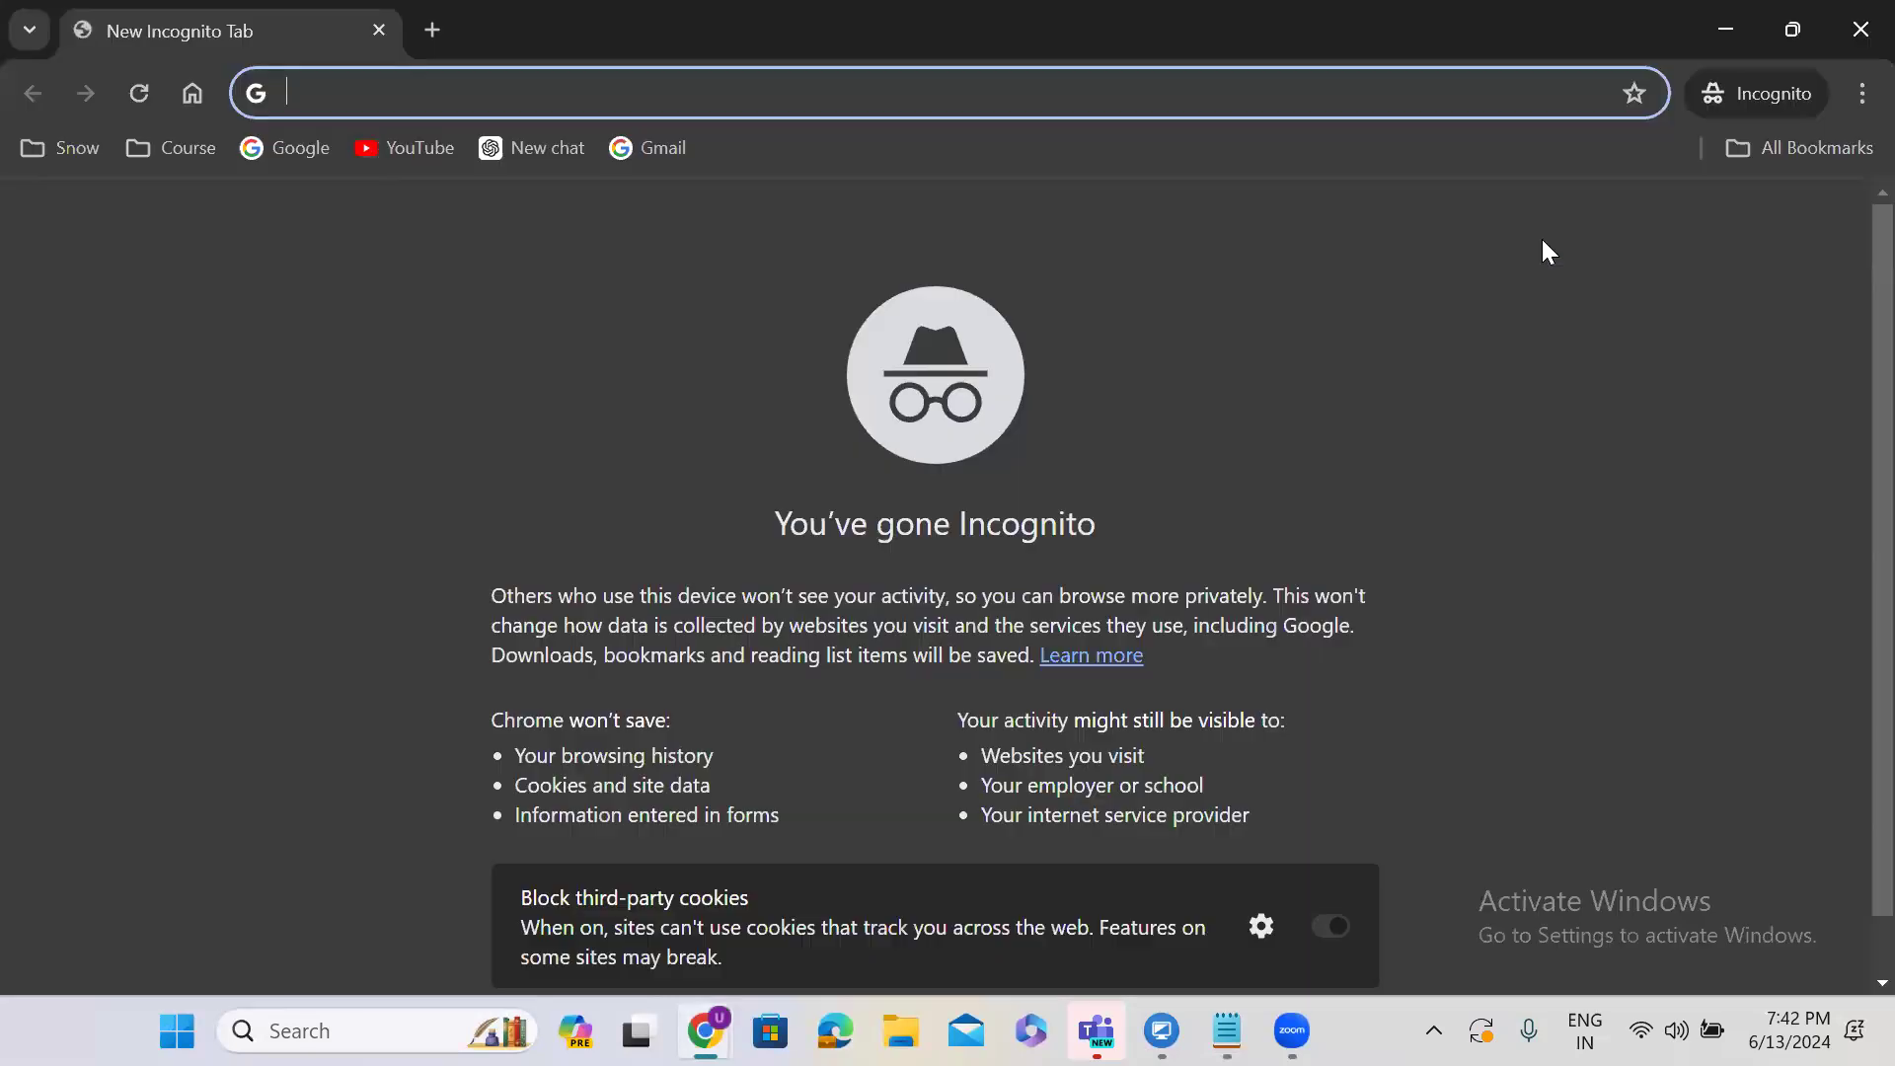
type("dev65206.service-now.com")
key("Return")
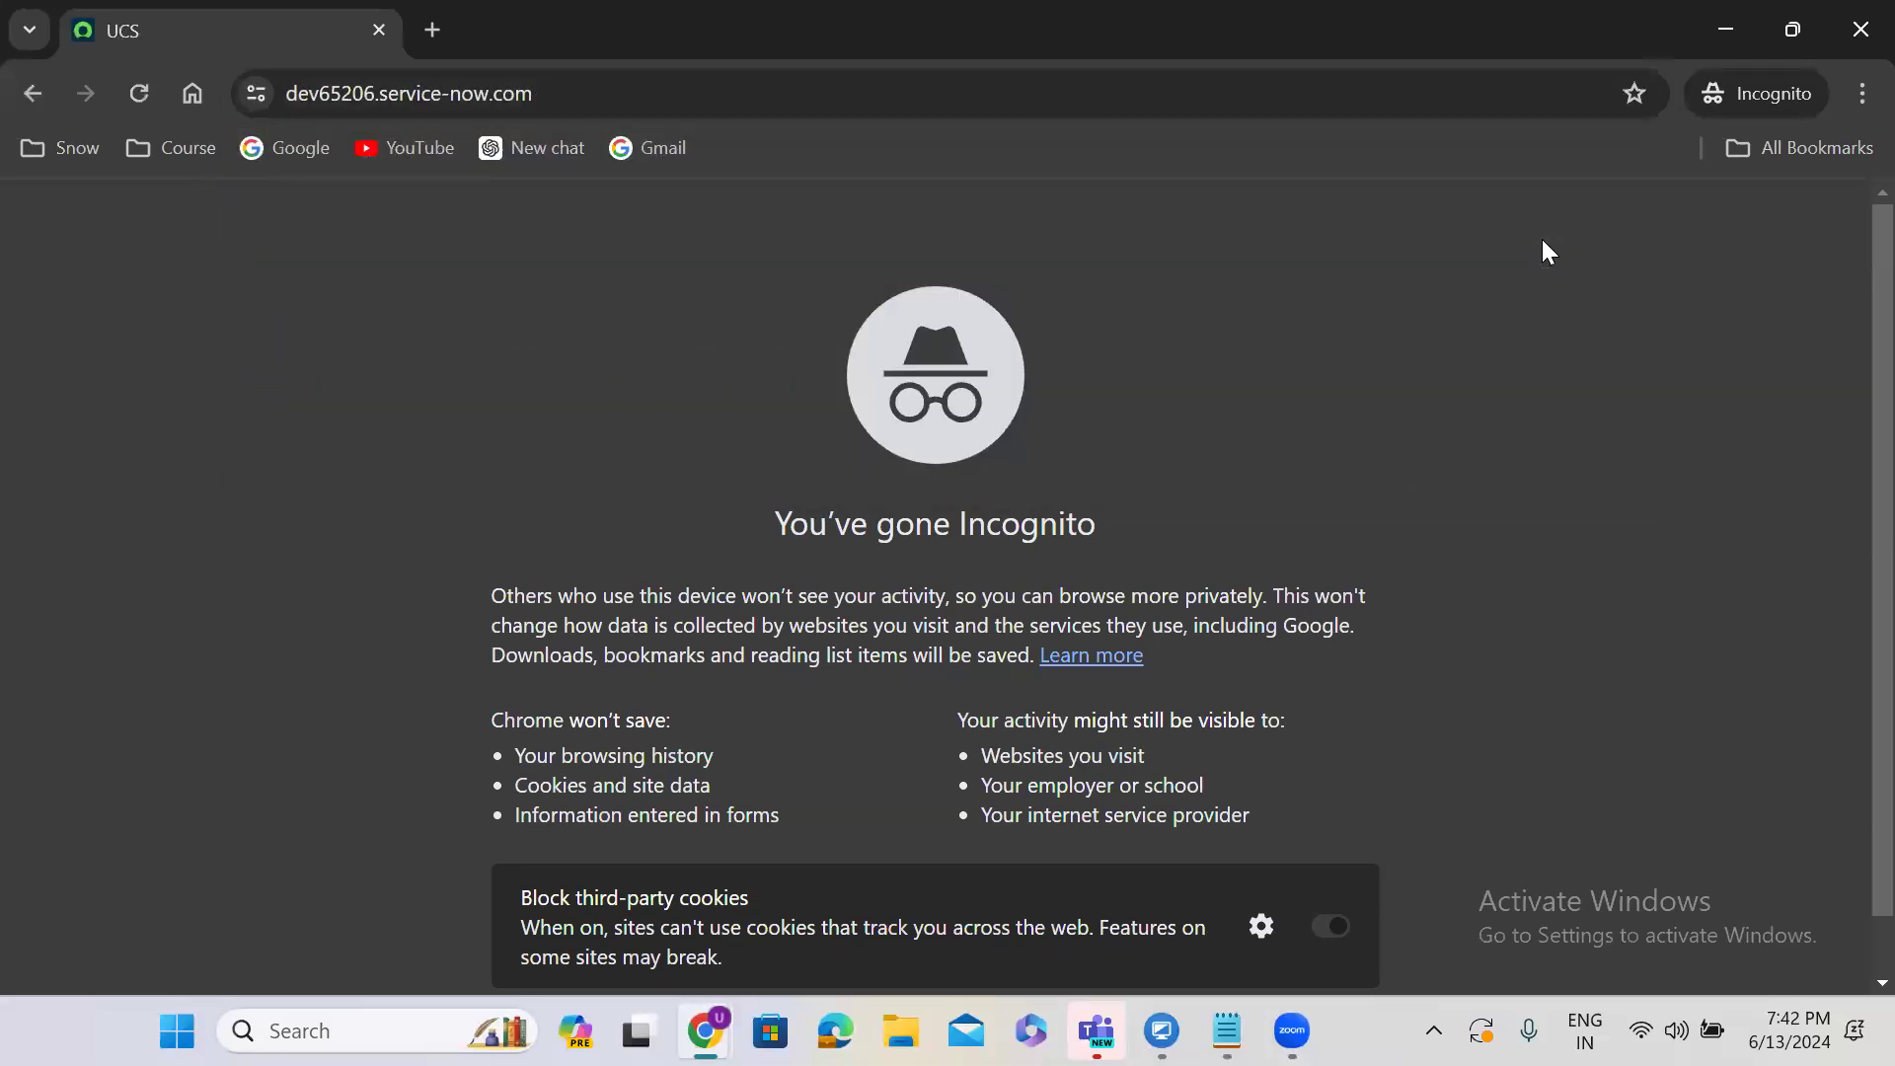
Copy the saved password from the notes, then focus the login page's User name field.
mouse_move(1225, 1031)
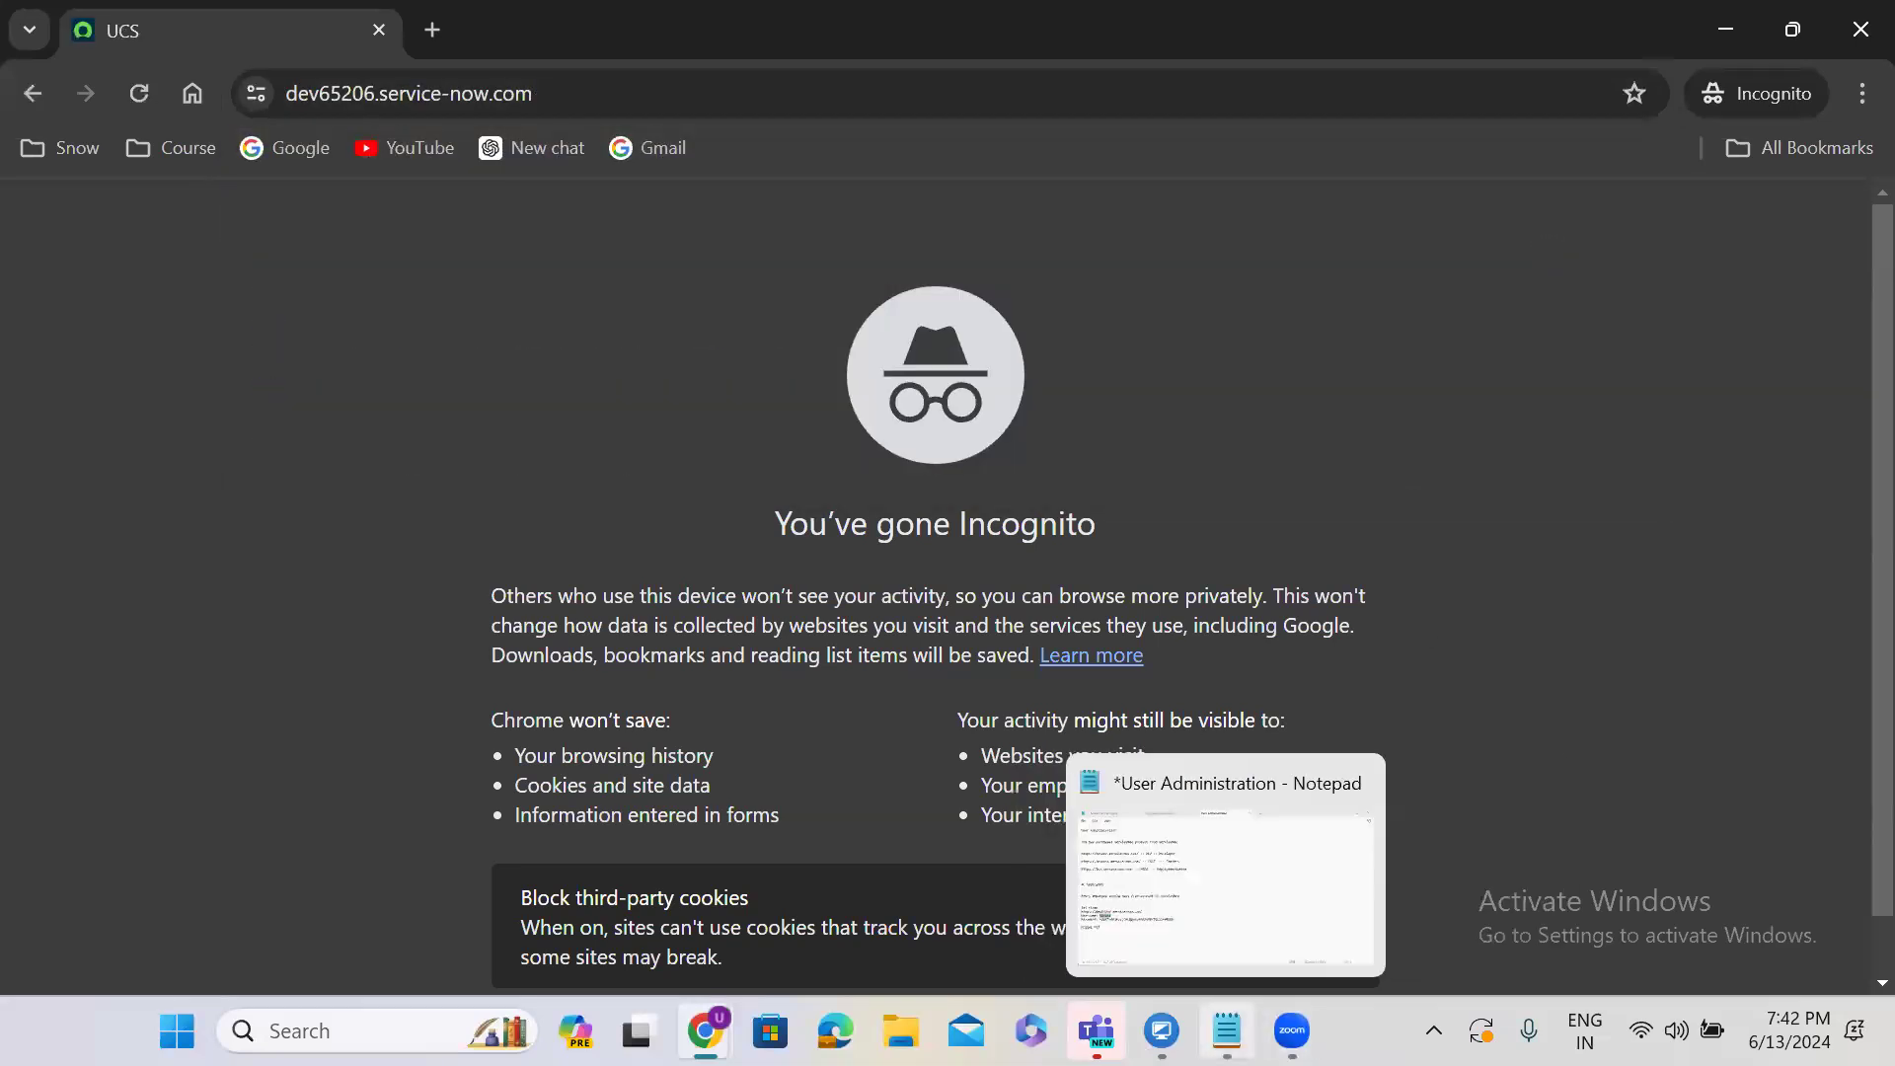
left_click(1180, 898)
left_click(143, 703)
left_click_drag(144, 702, 613, 705)
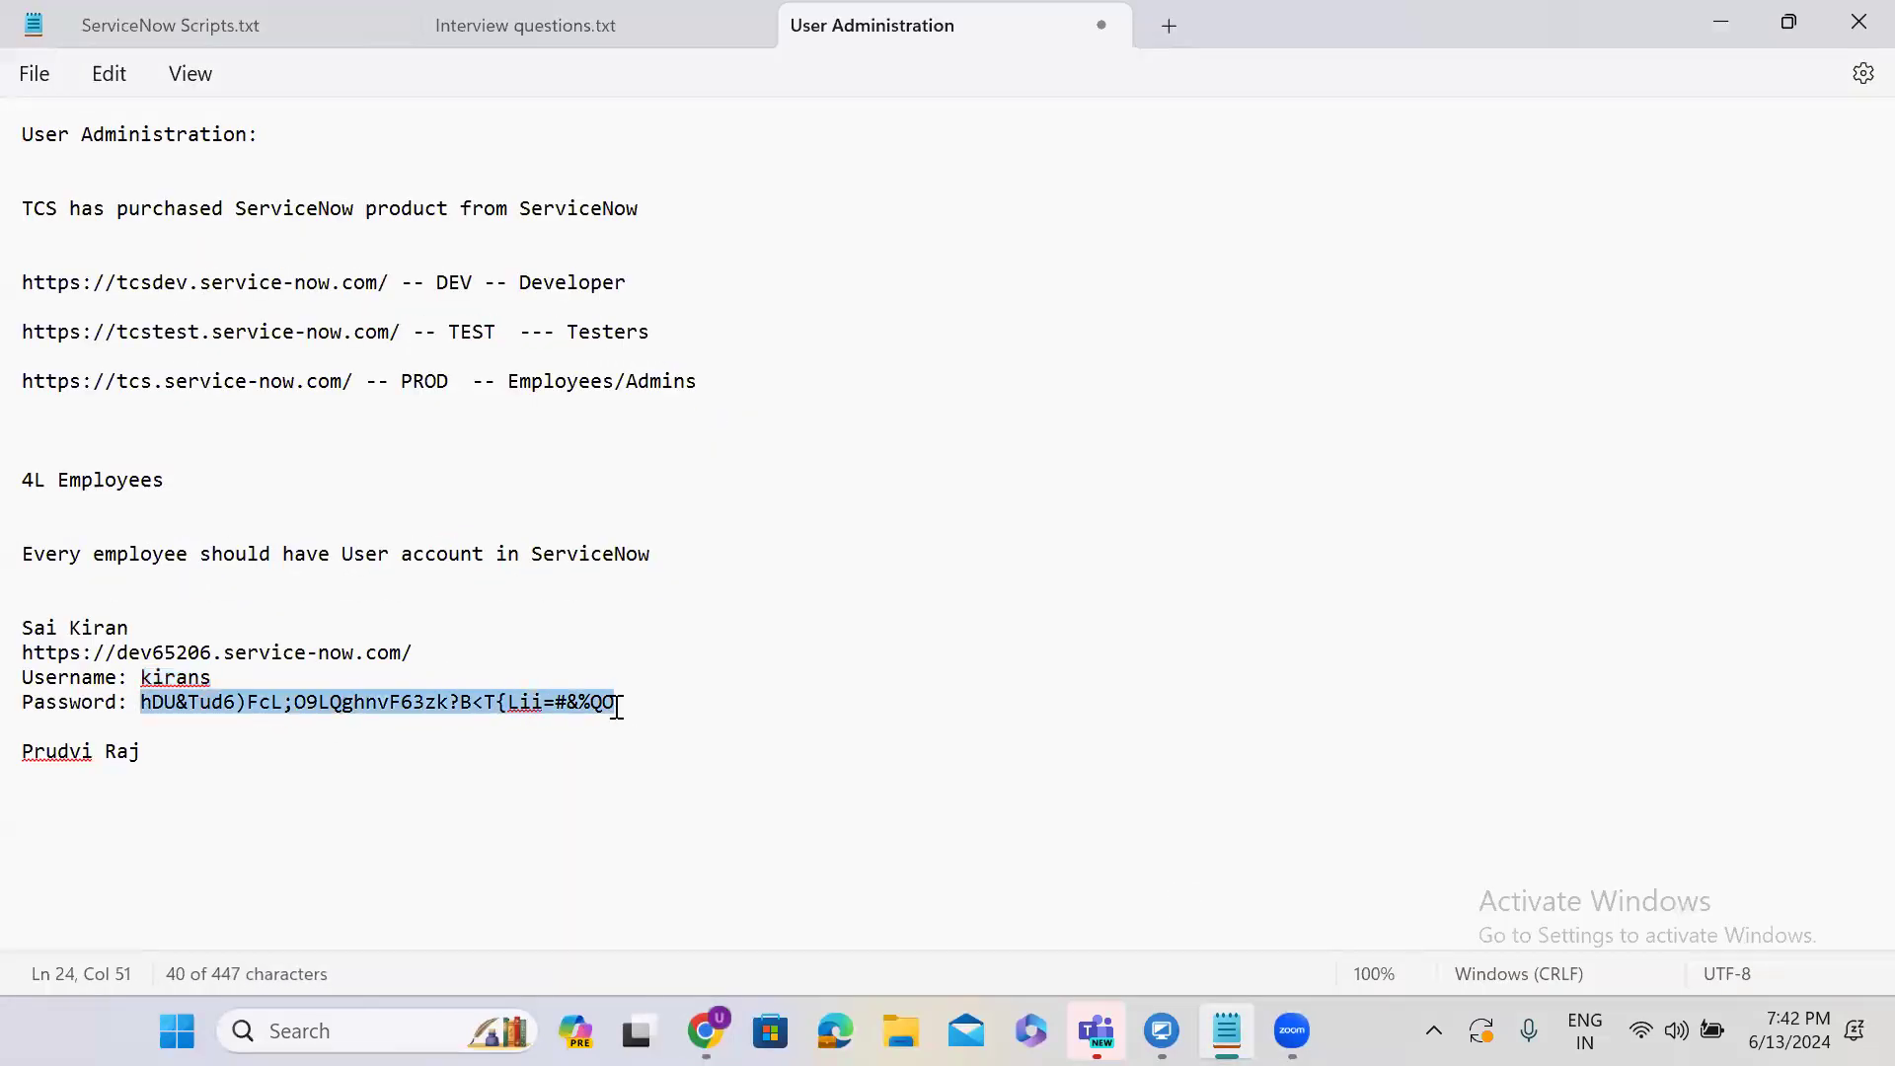
left_click(1723, 24)
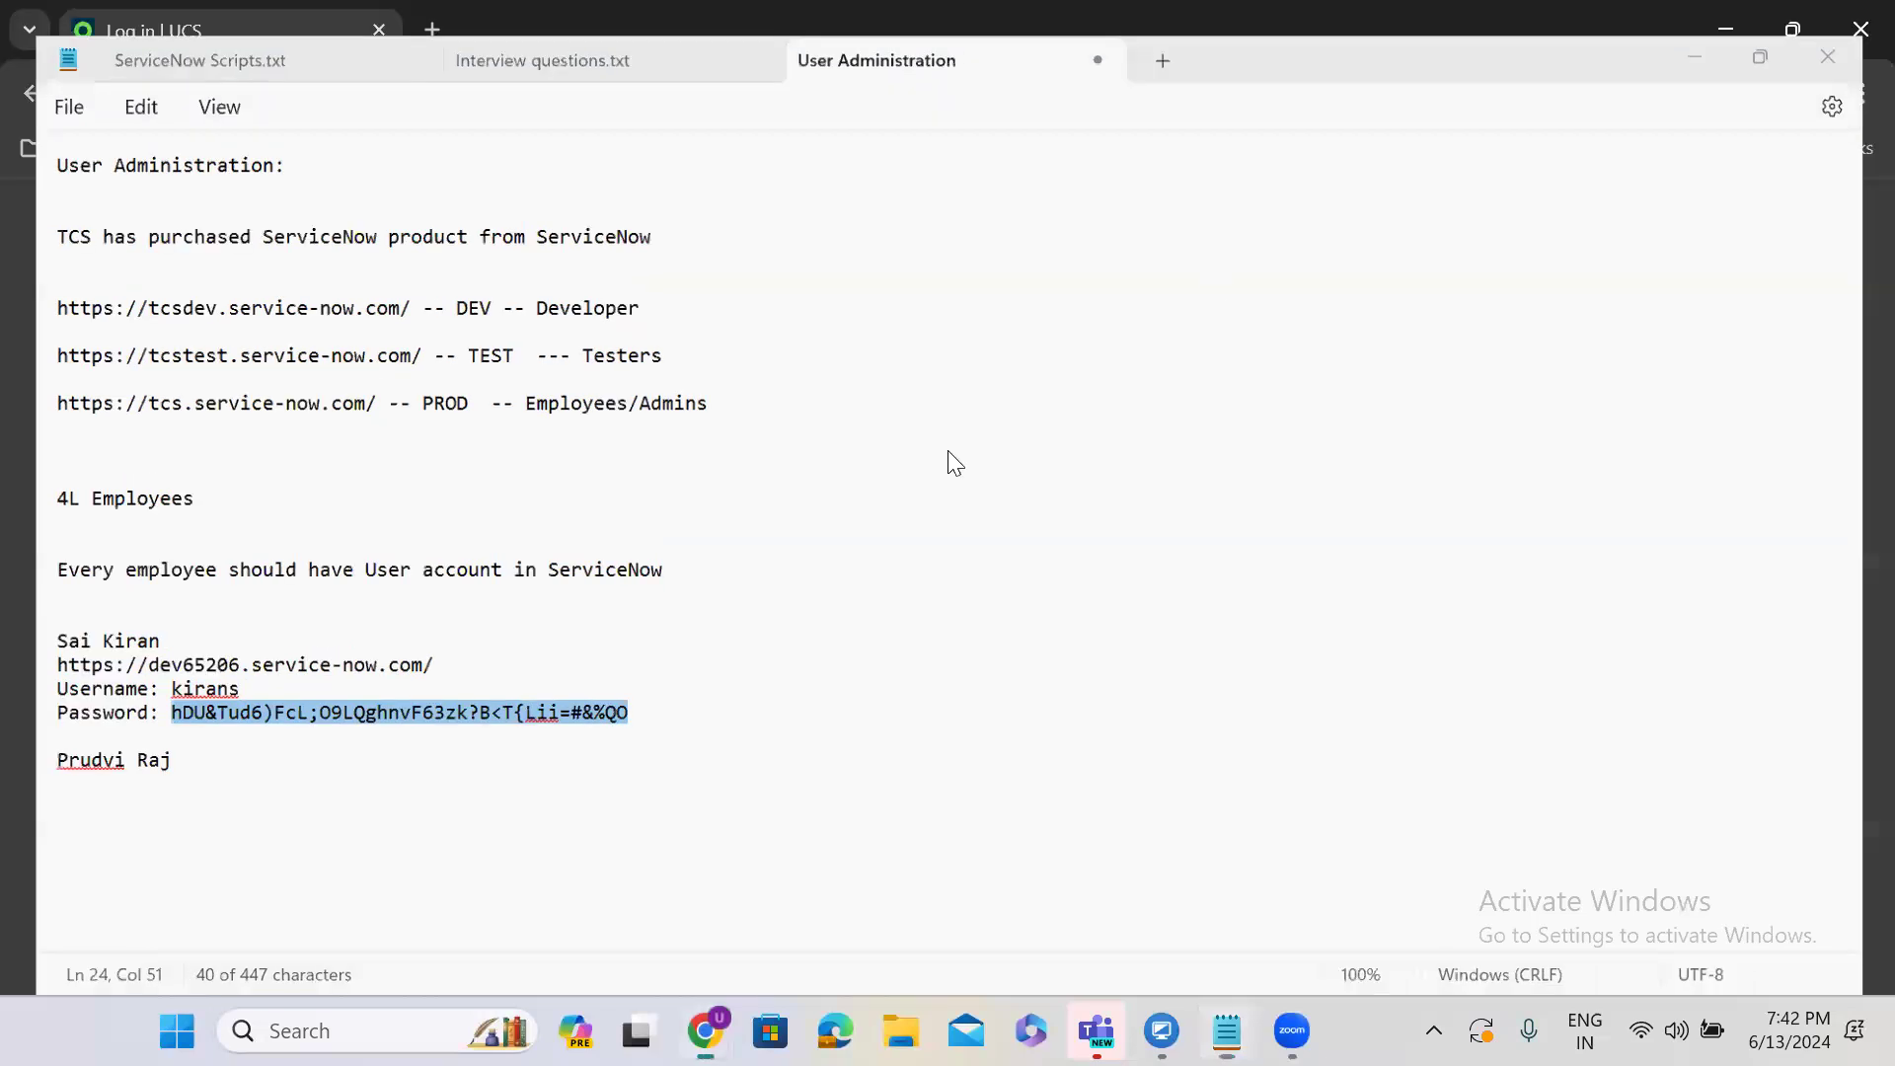
left_click(774, 400)
Log in as the new user with their user ID and the pasted generated password.
left_click(789, 475)
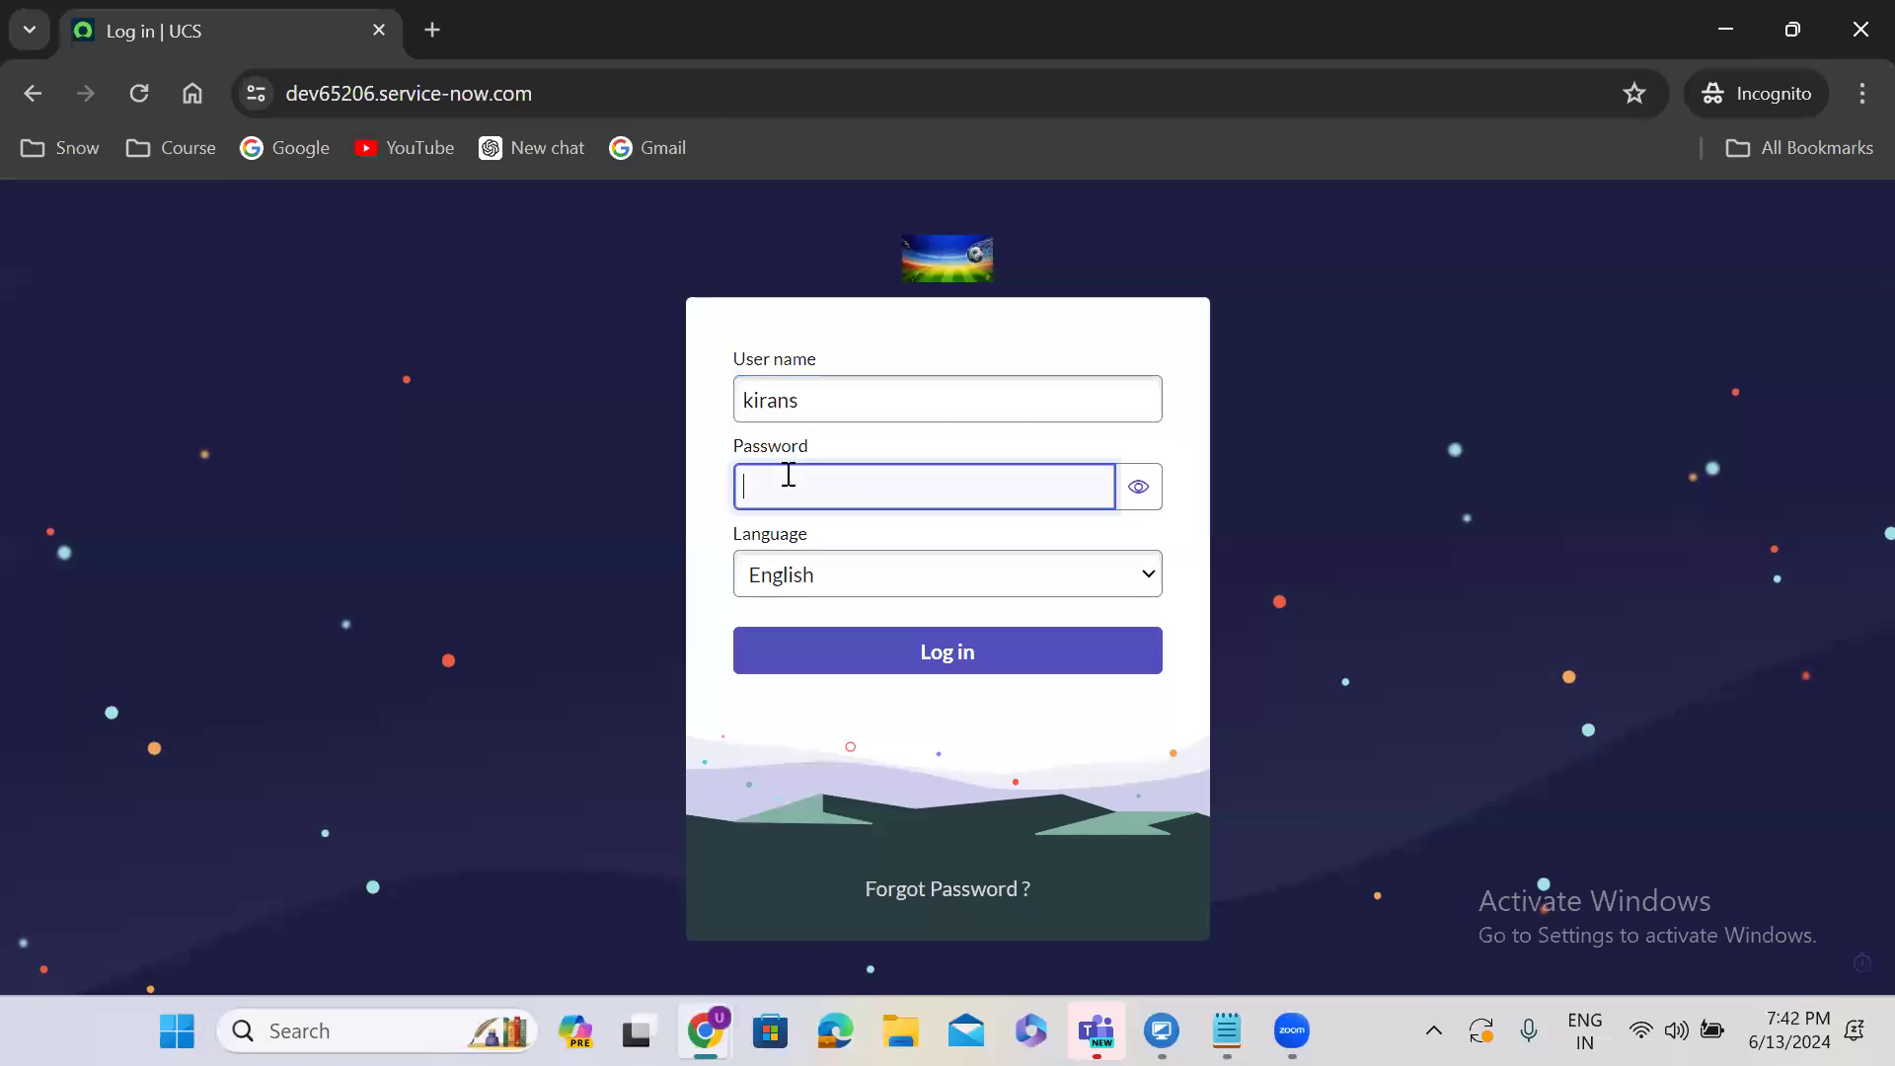
key("ctrl+v")
left_click(937, 652)
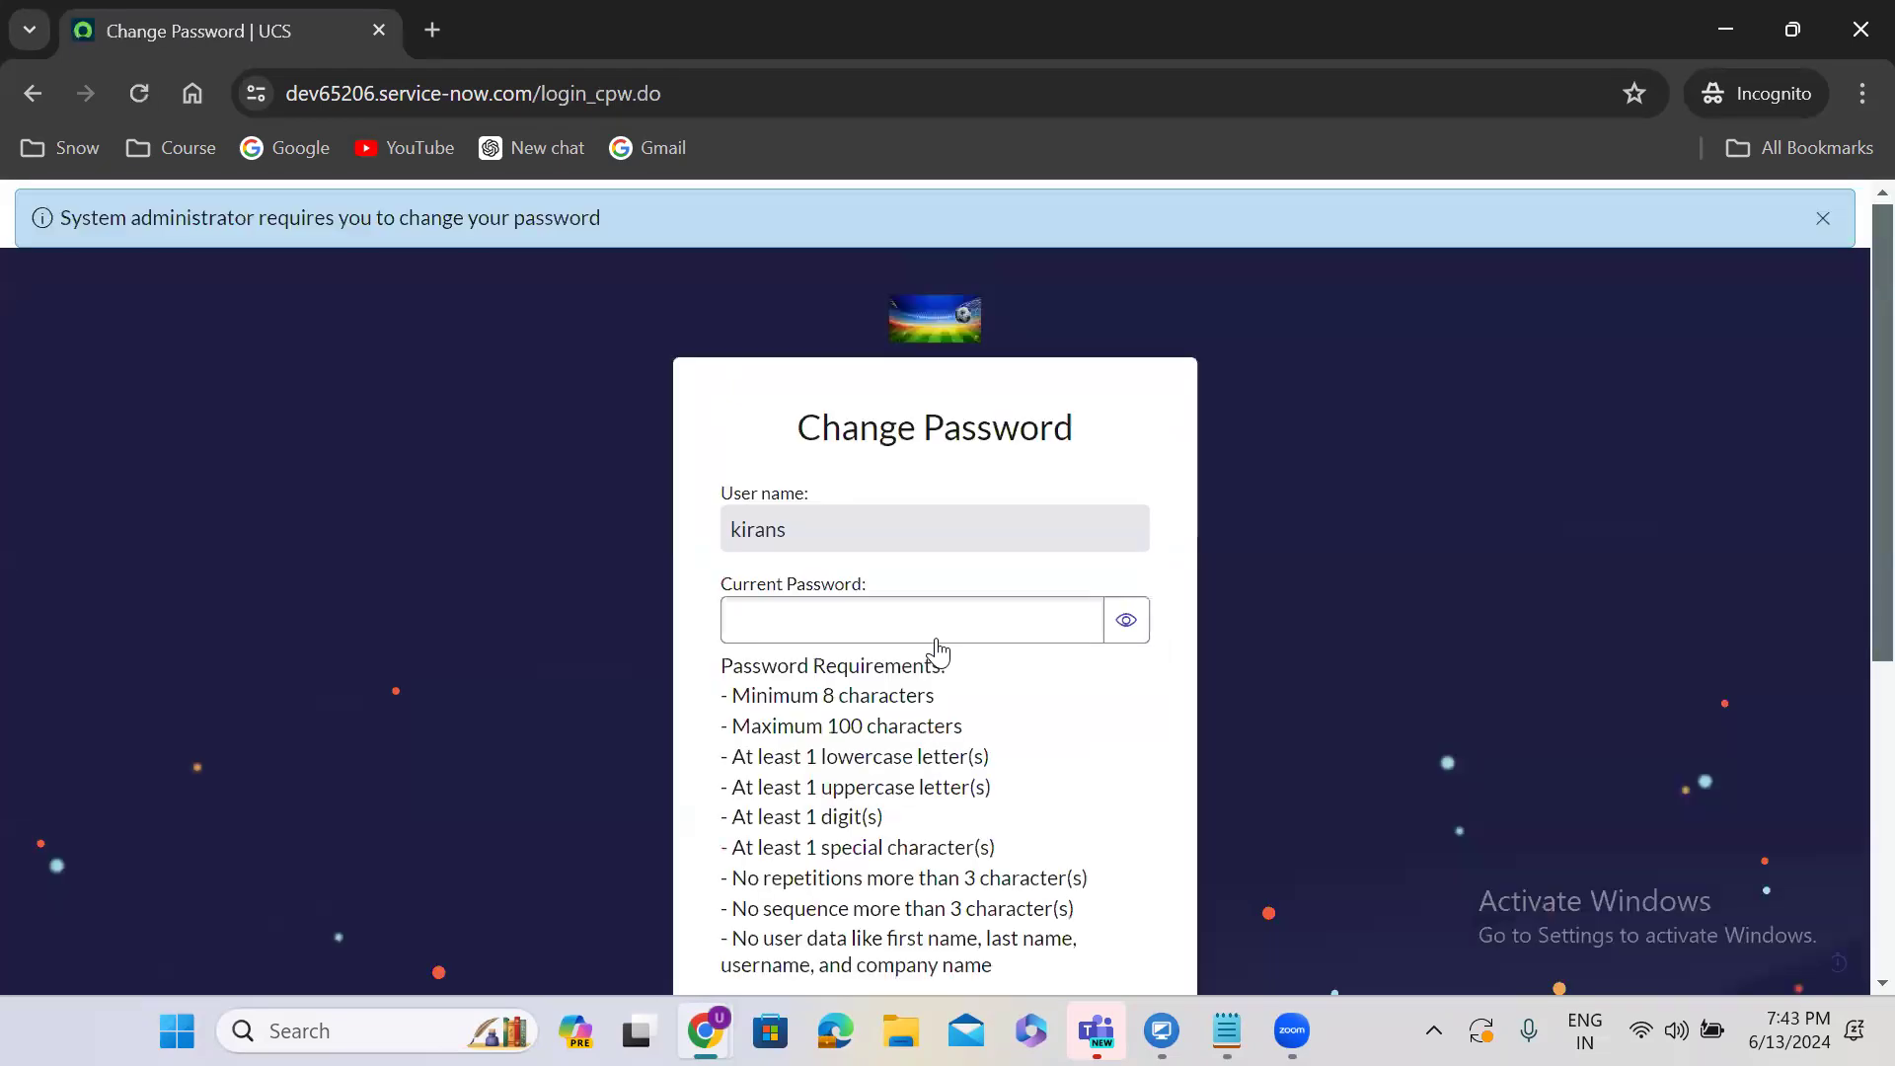
Enter the temporary password as current, type and confirm a new password, and submit.
left_click(843, 618)
key("ctrl+v")
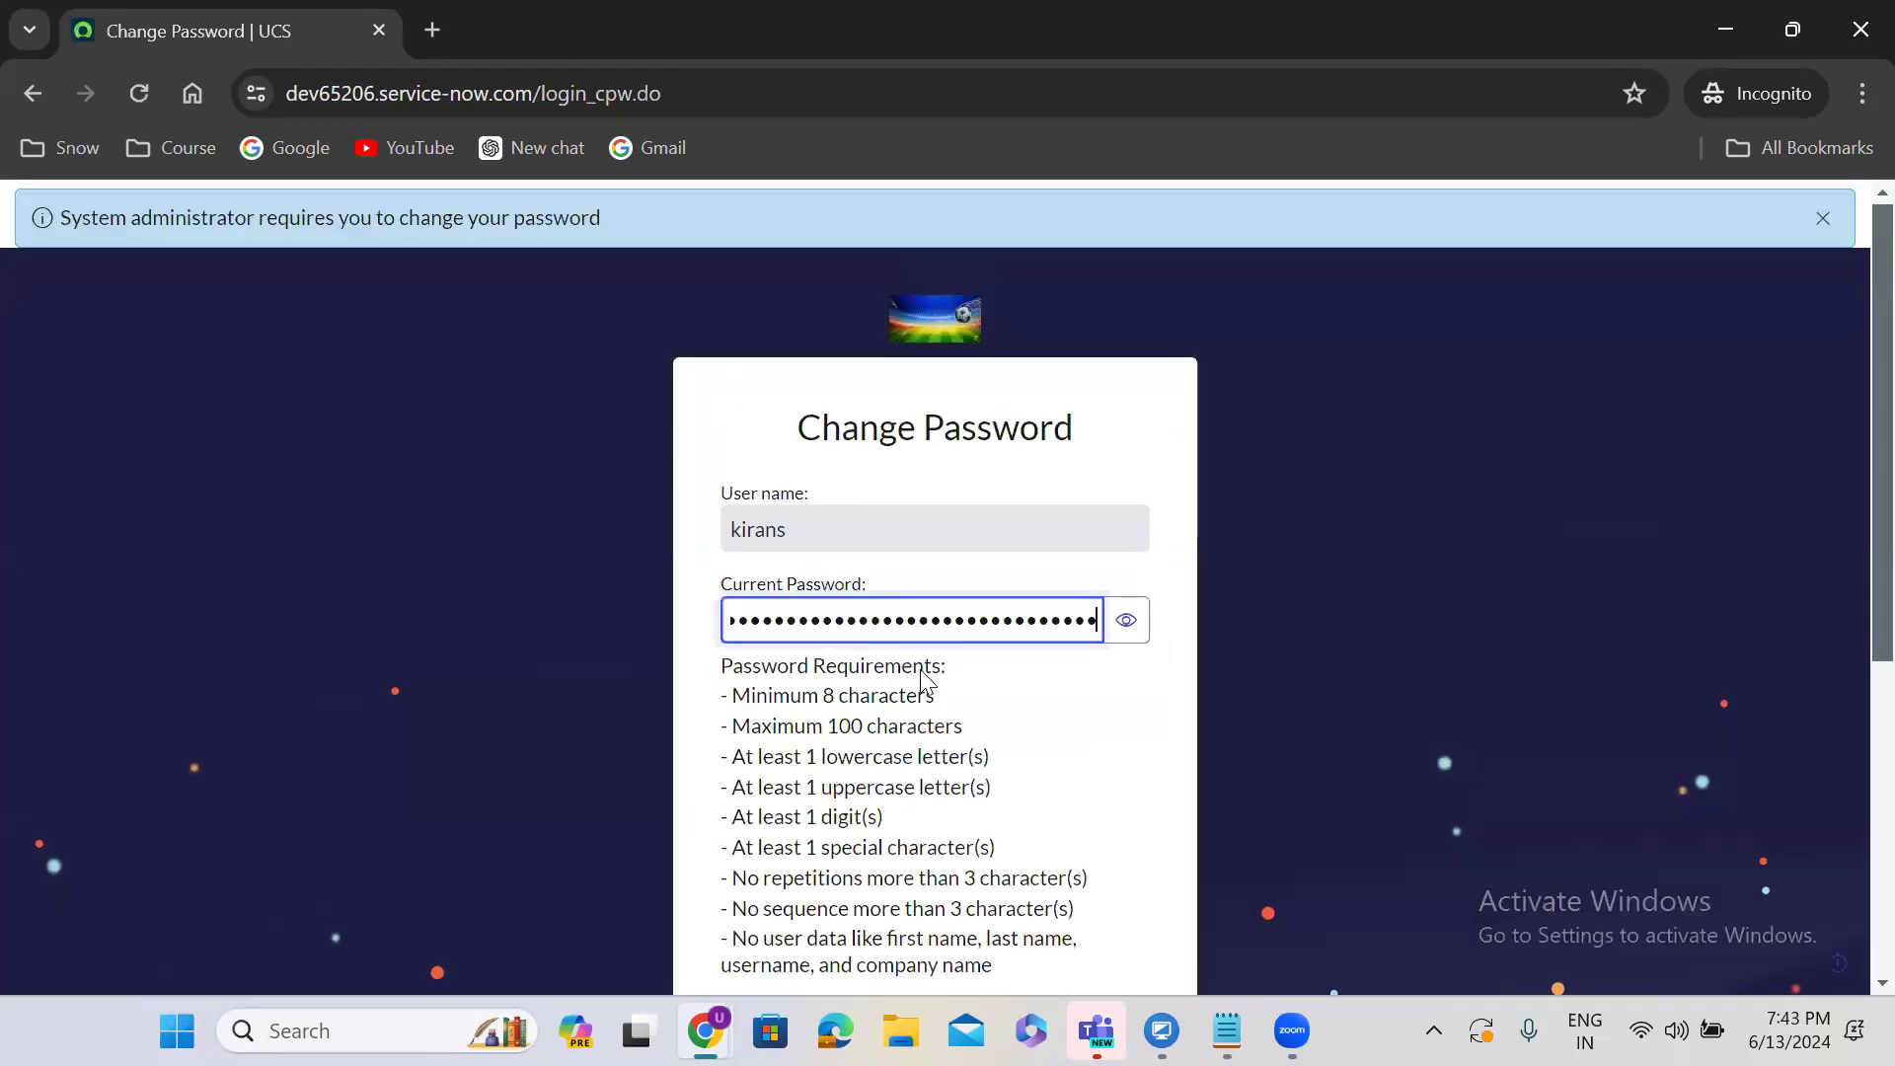
left_click(1024, 786)
scroll(1029, 789, "down", 1)
scroll(1029, 789, "down", 4)
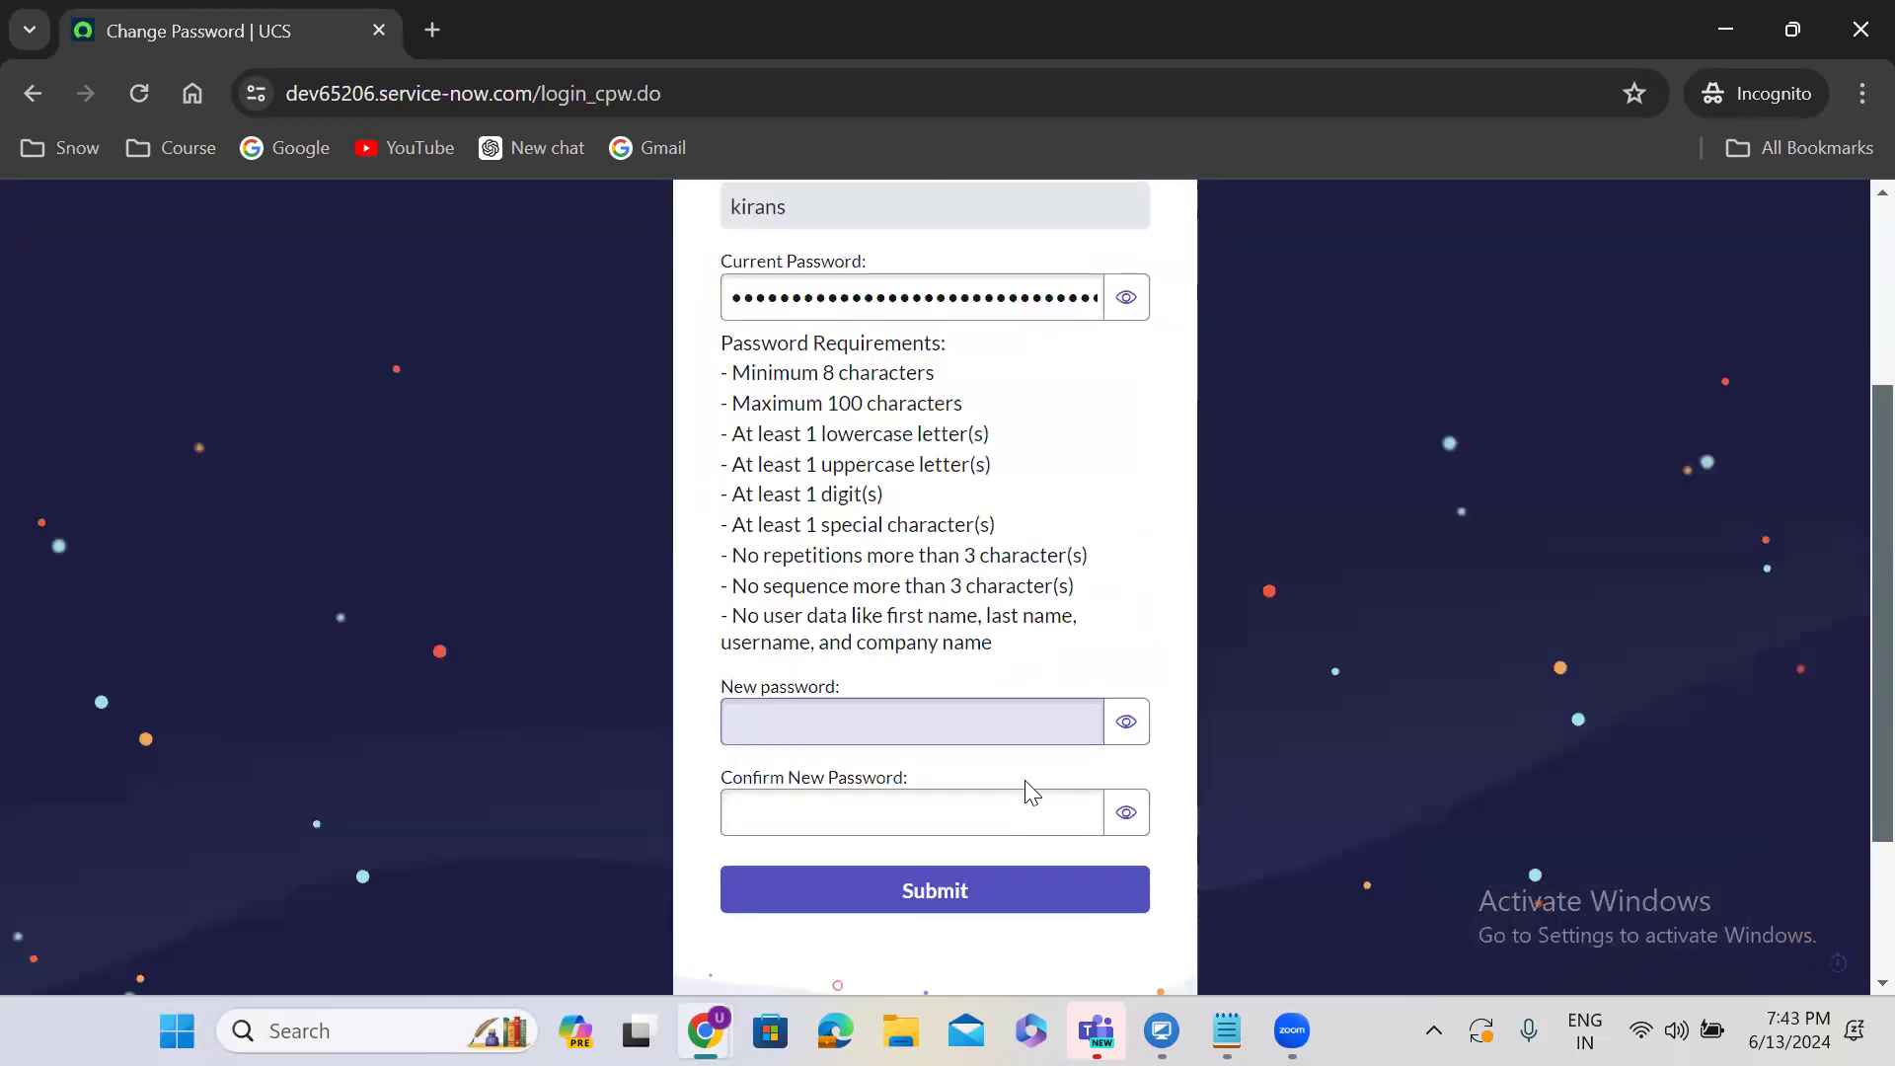
left_click(821, 519)
type("••••••••")
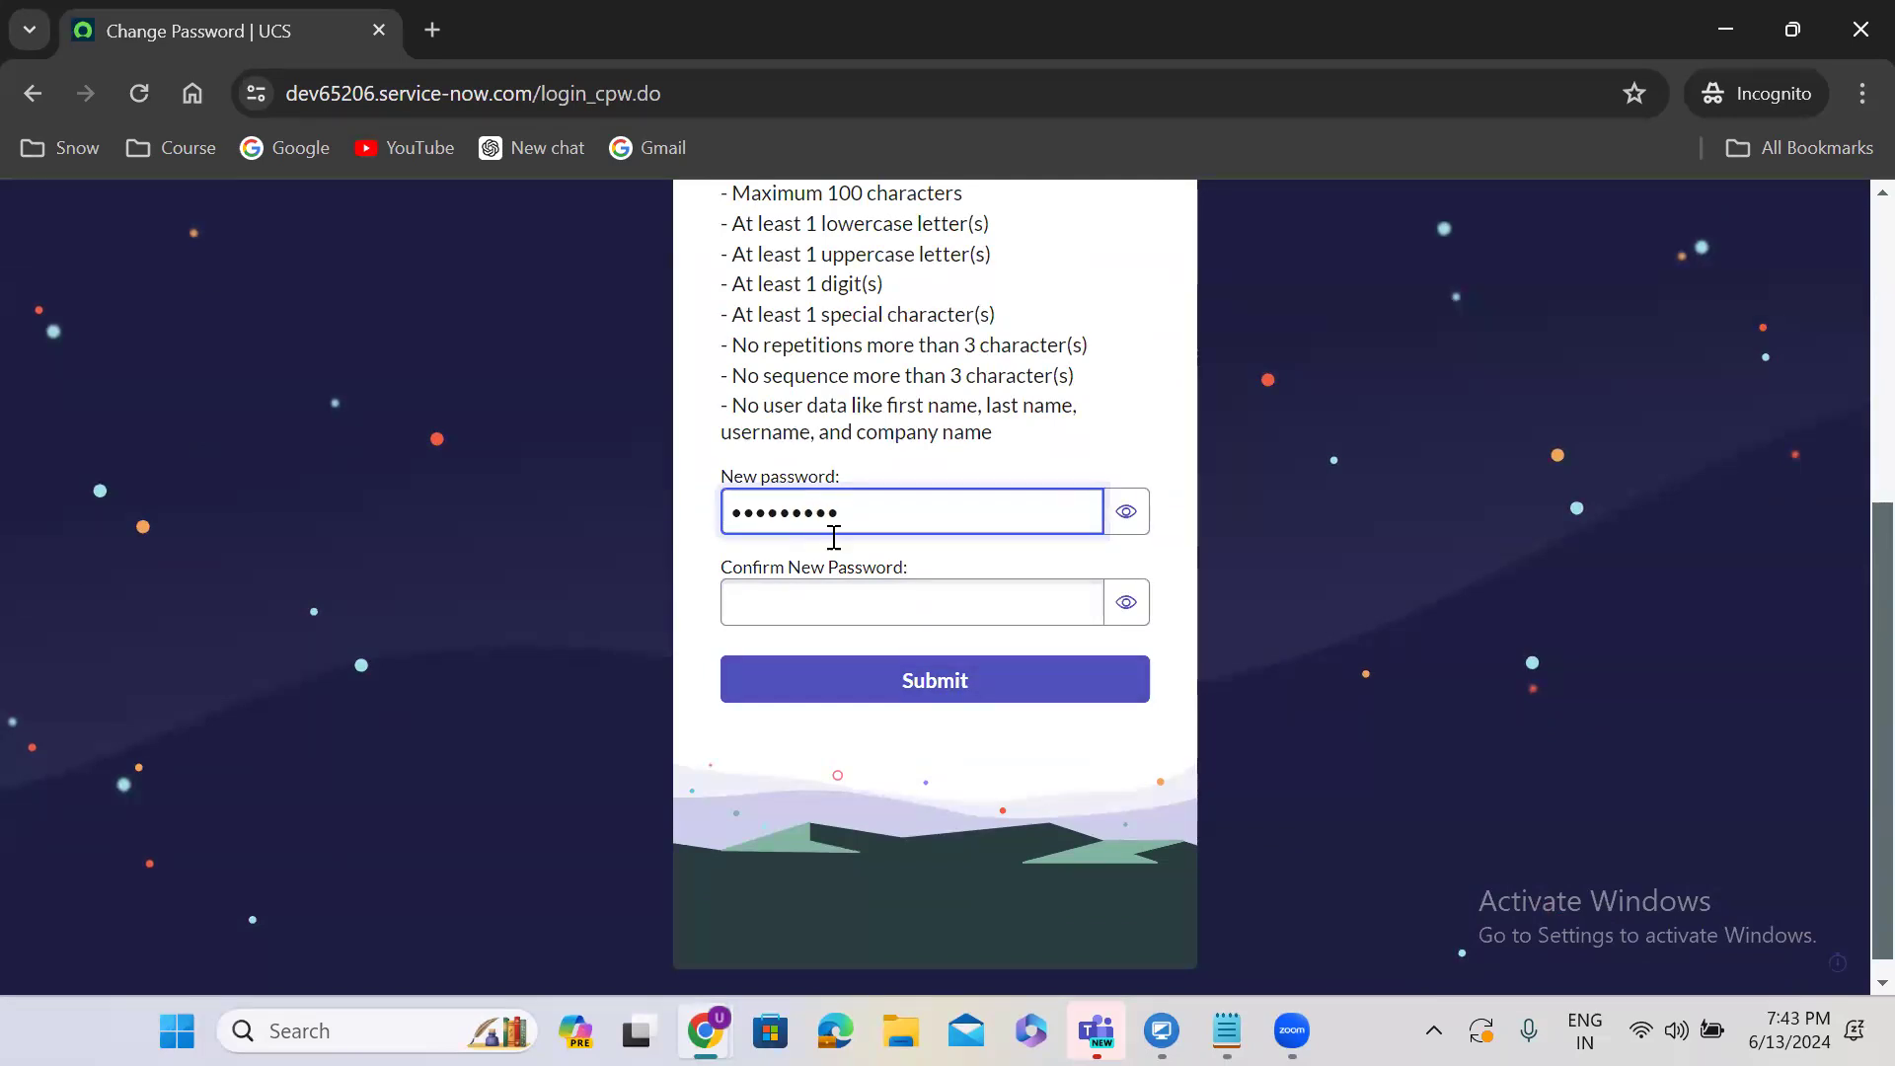
left_click(860, 594)
type("••••")
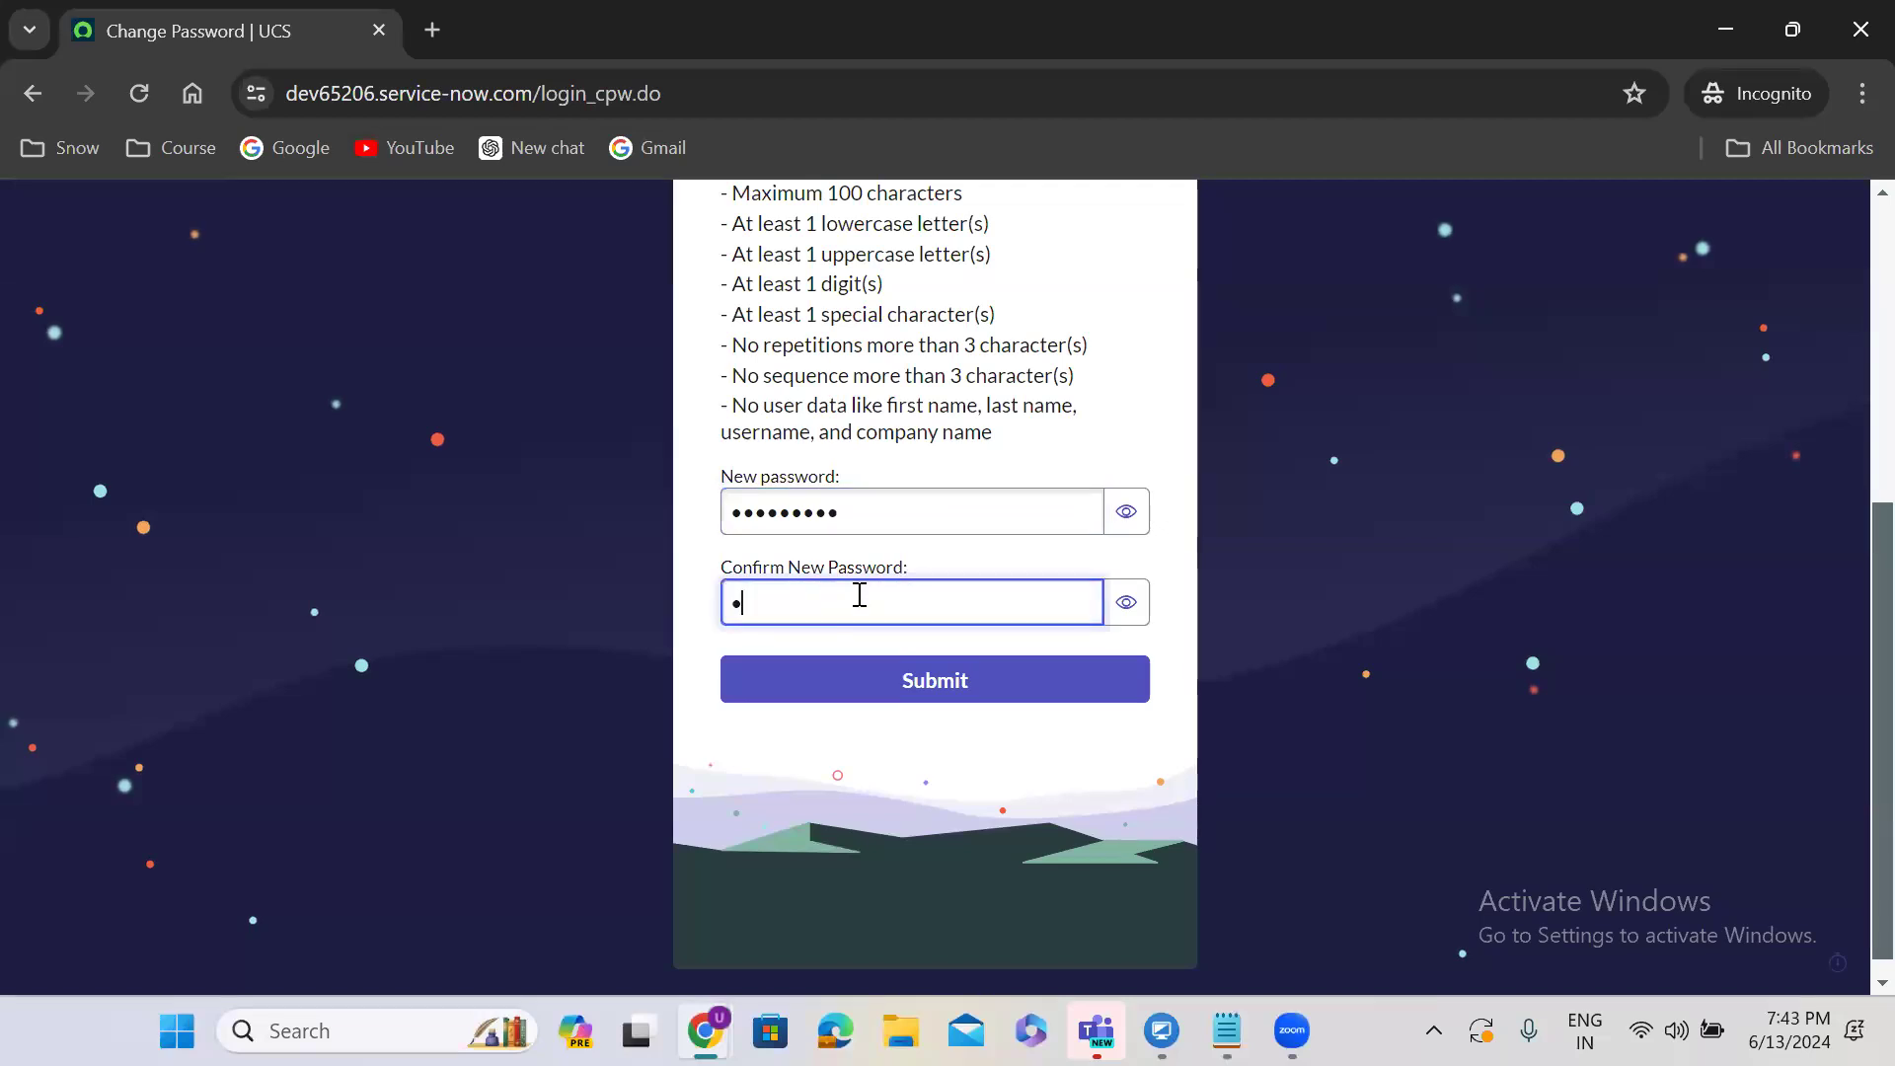
type("•••••")
left_click(936, 691)
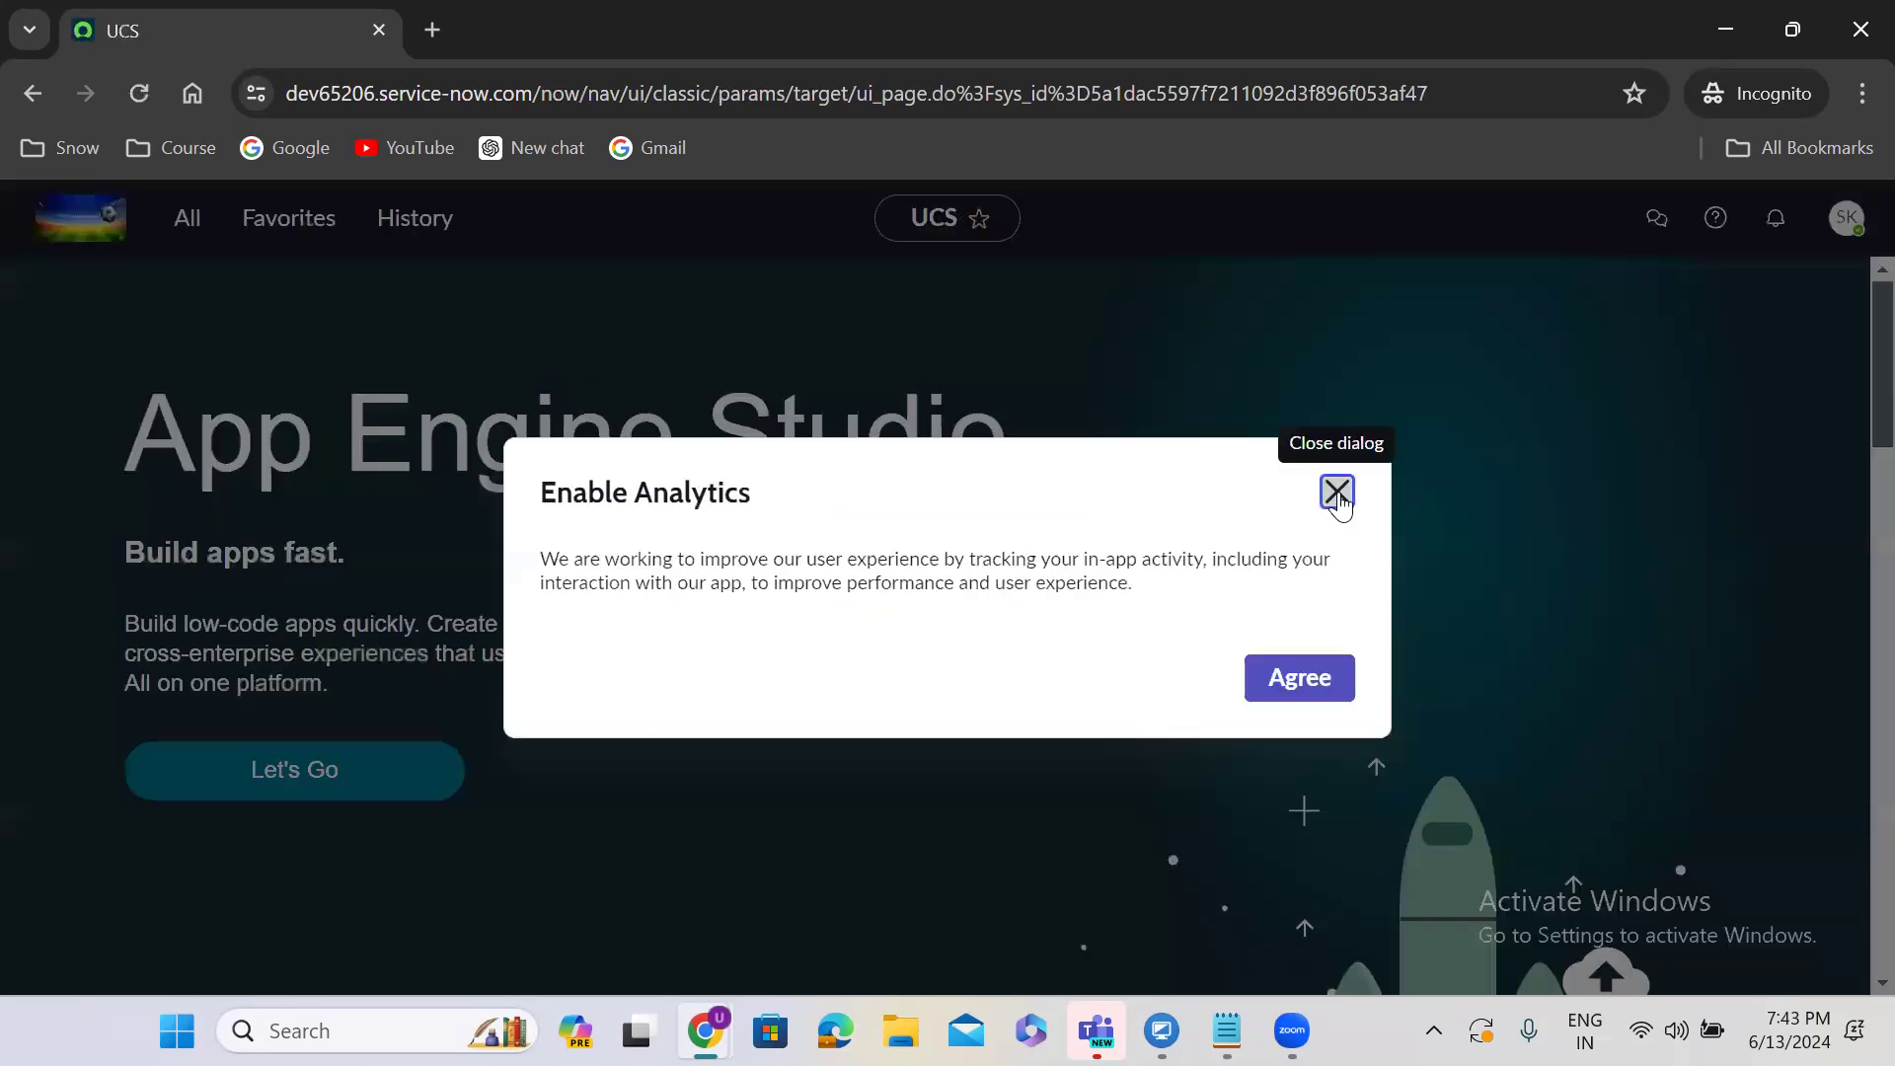
Dismiss the analytics prompt and welcome tour, log out from the account menu, and reopen the notes.
left_click(1337, 492)
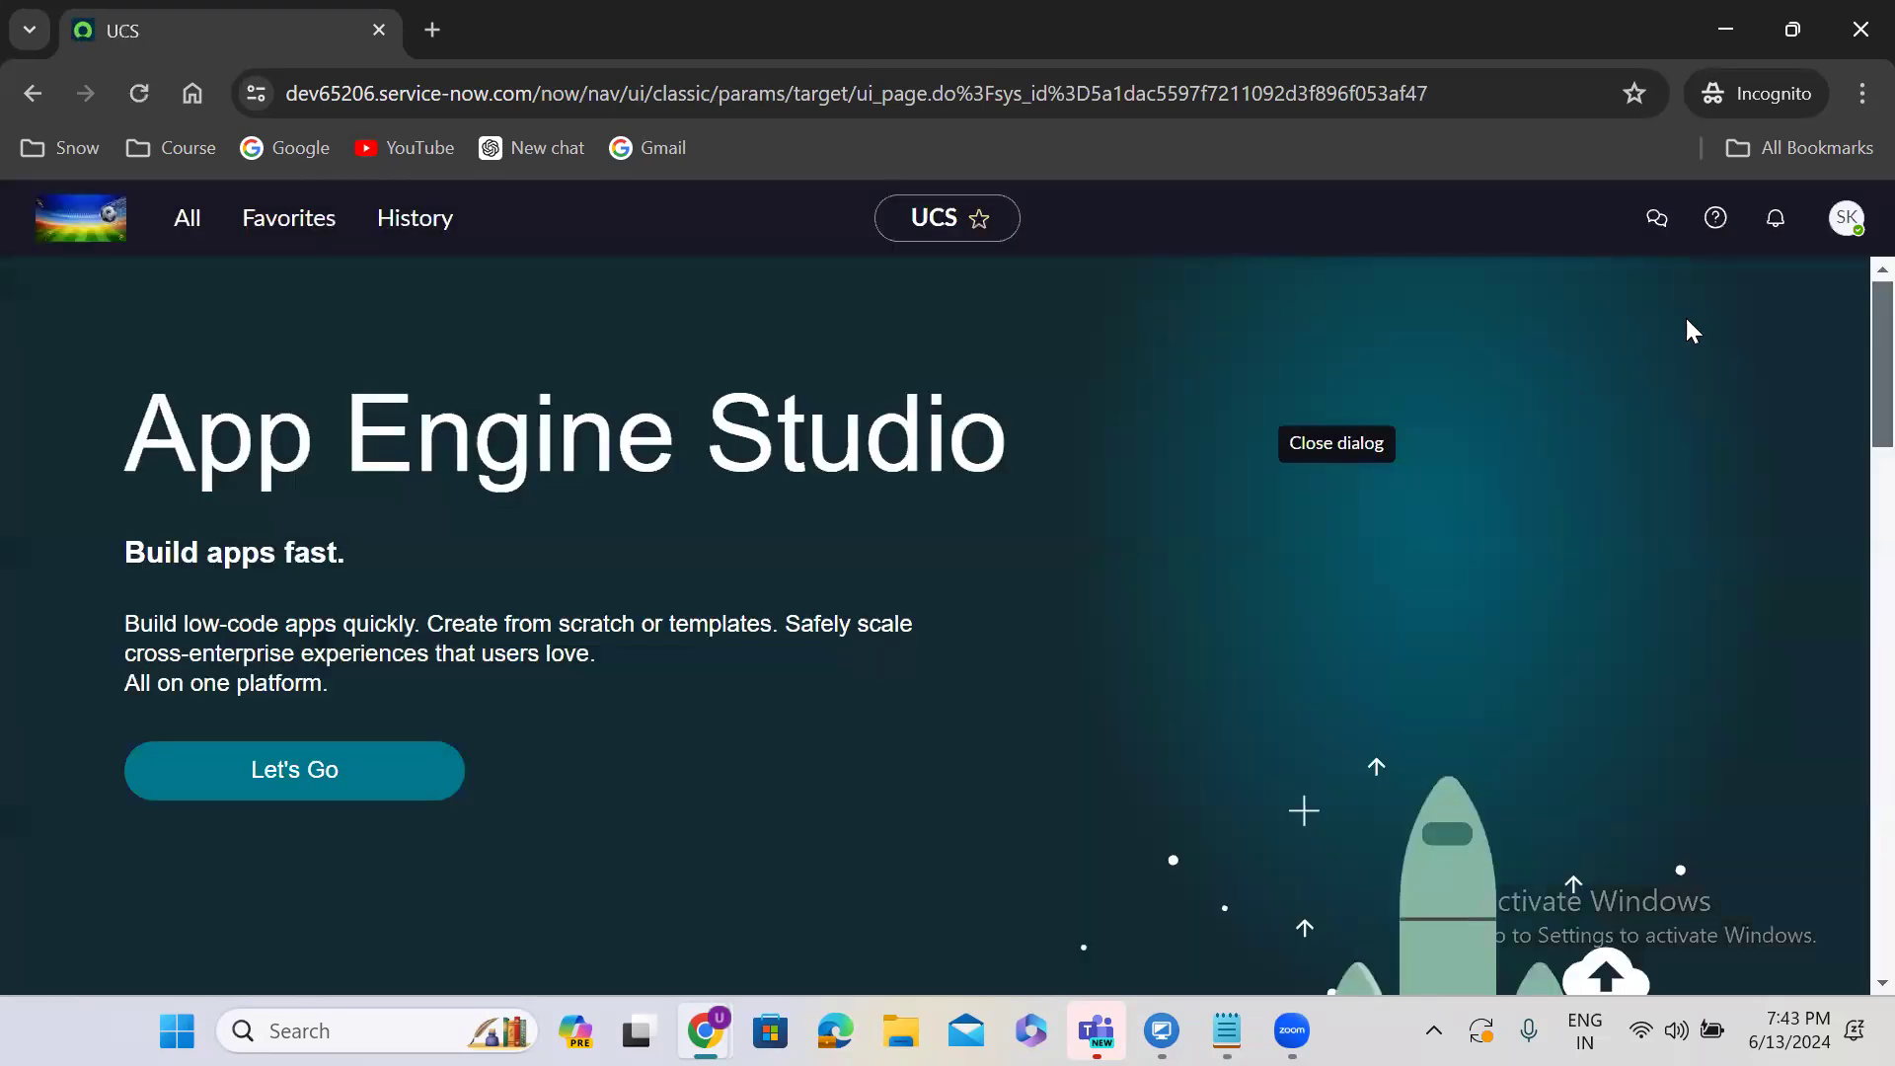
left_click(1844, 225)
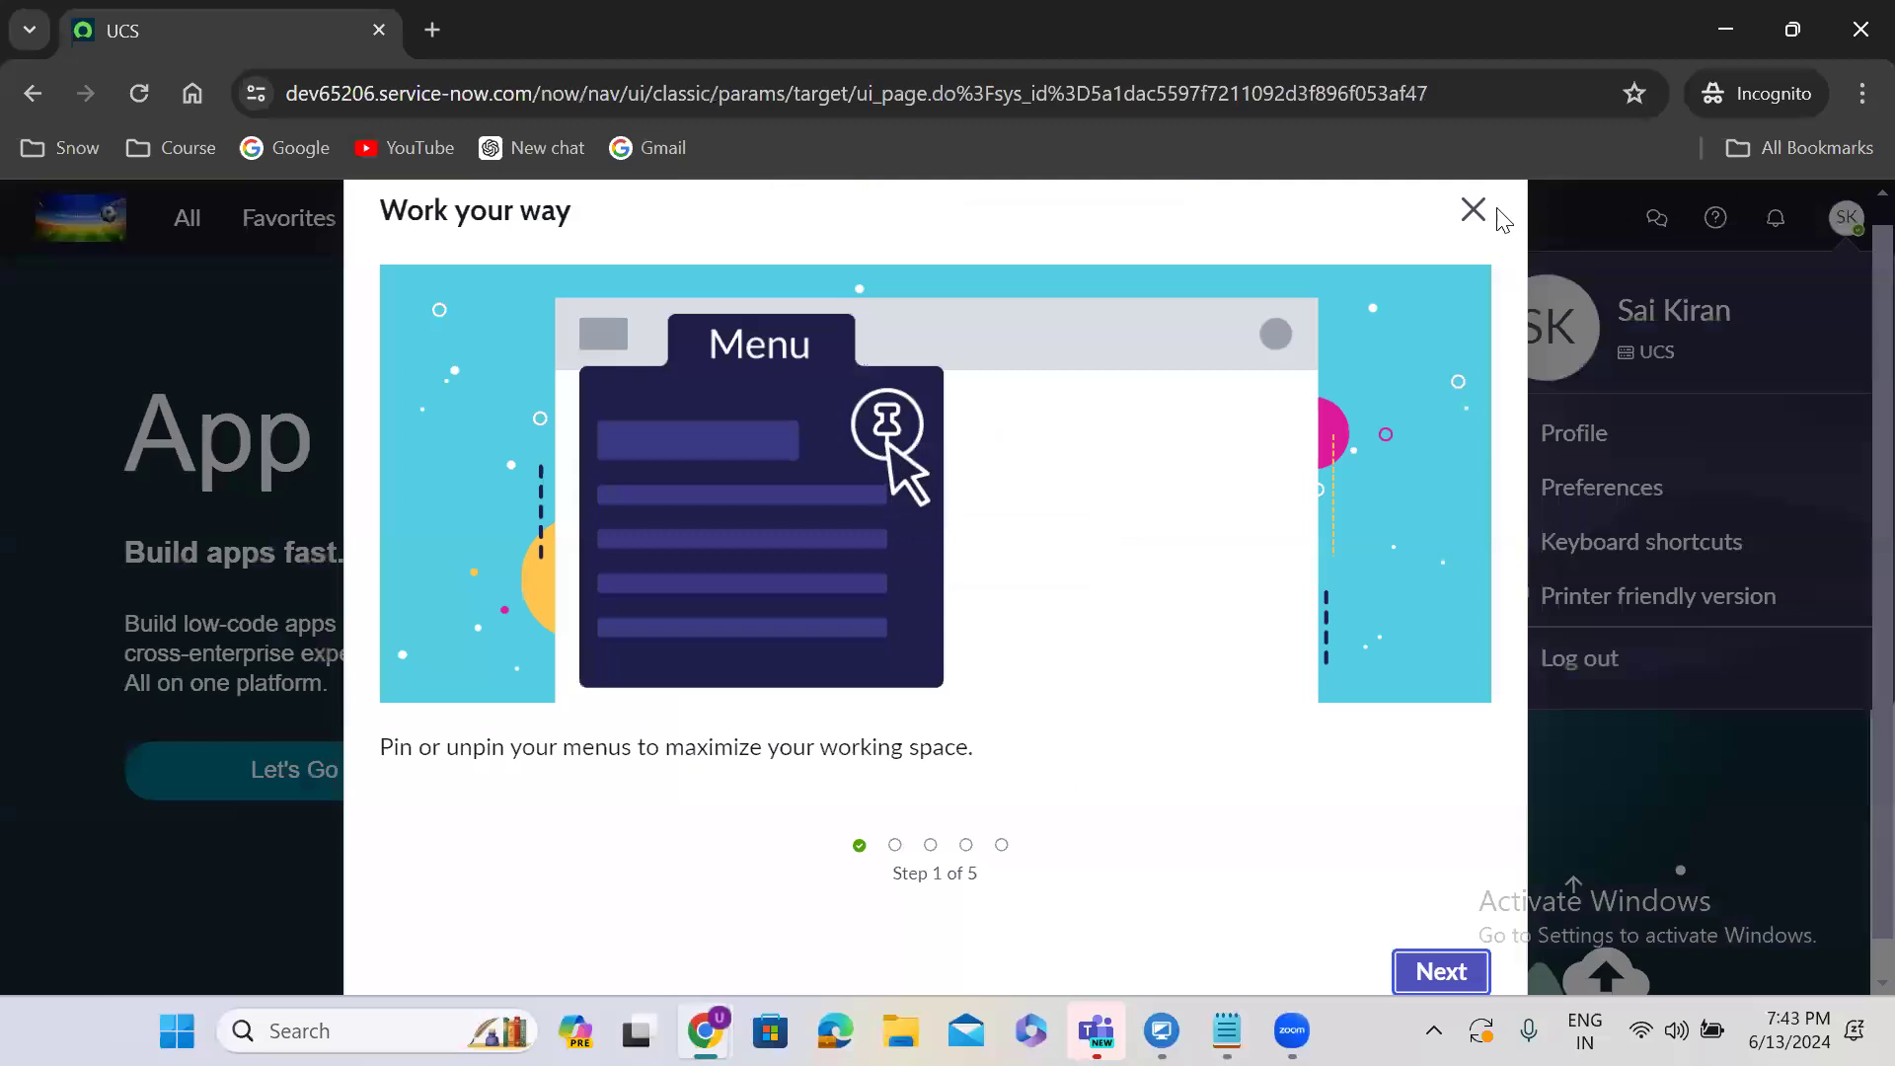
left_click(1473, 210)
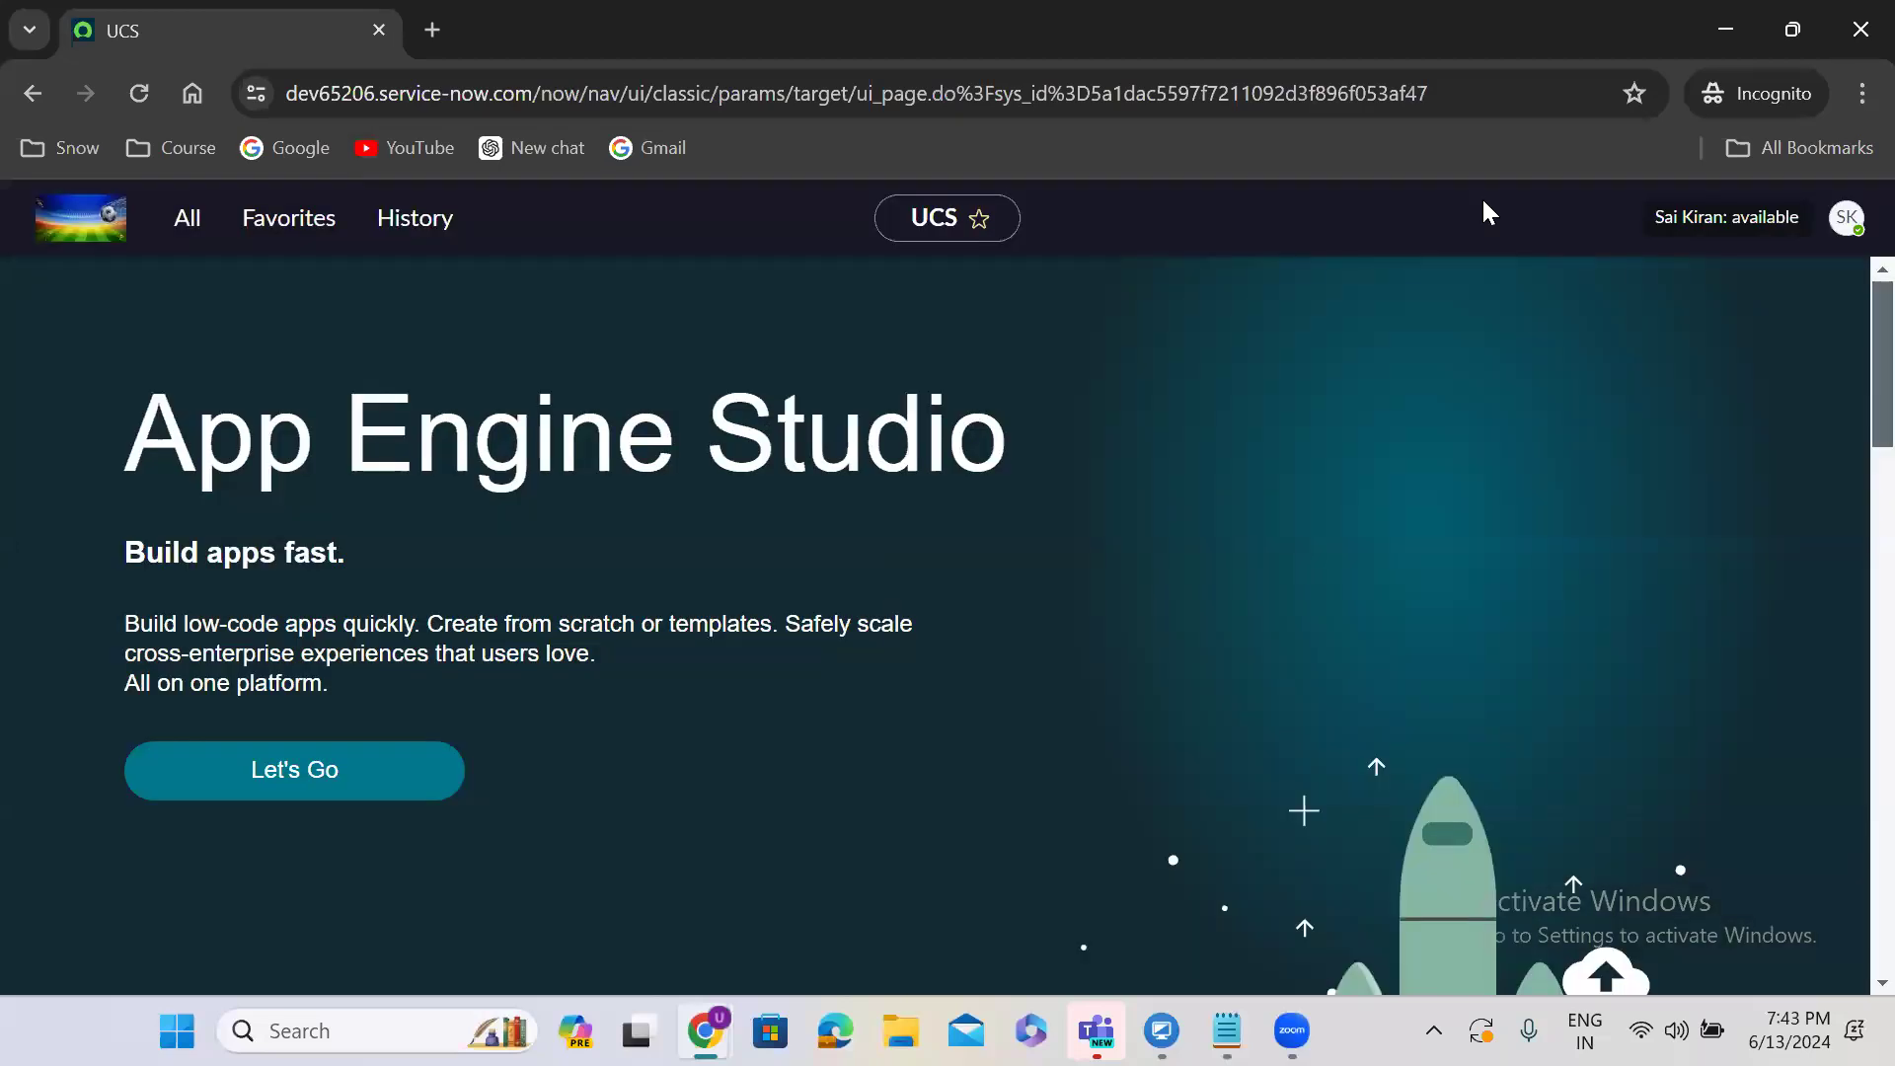
left_click(1845, 217)
left_click(1578, 659)
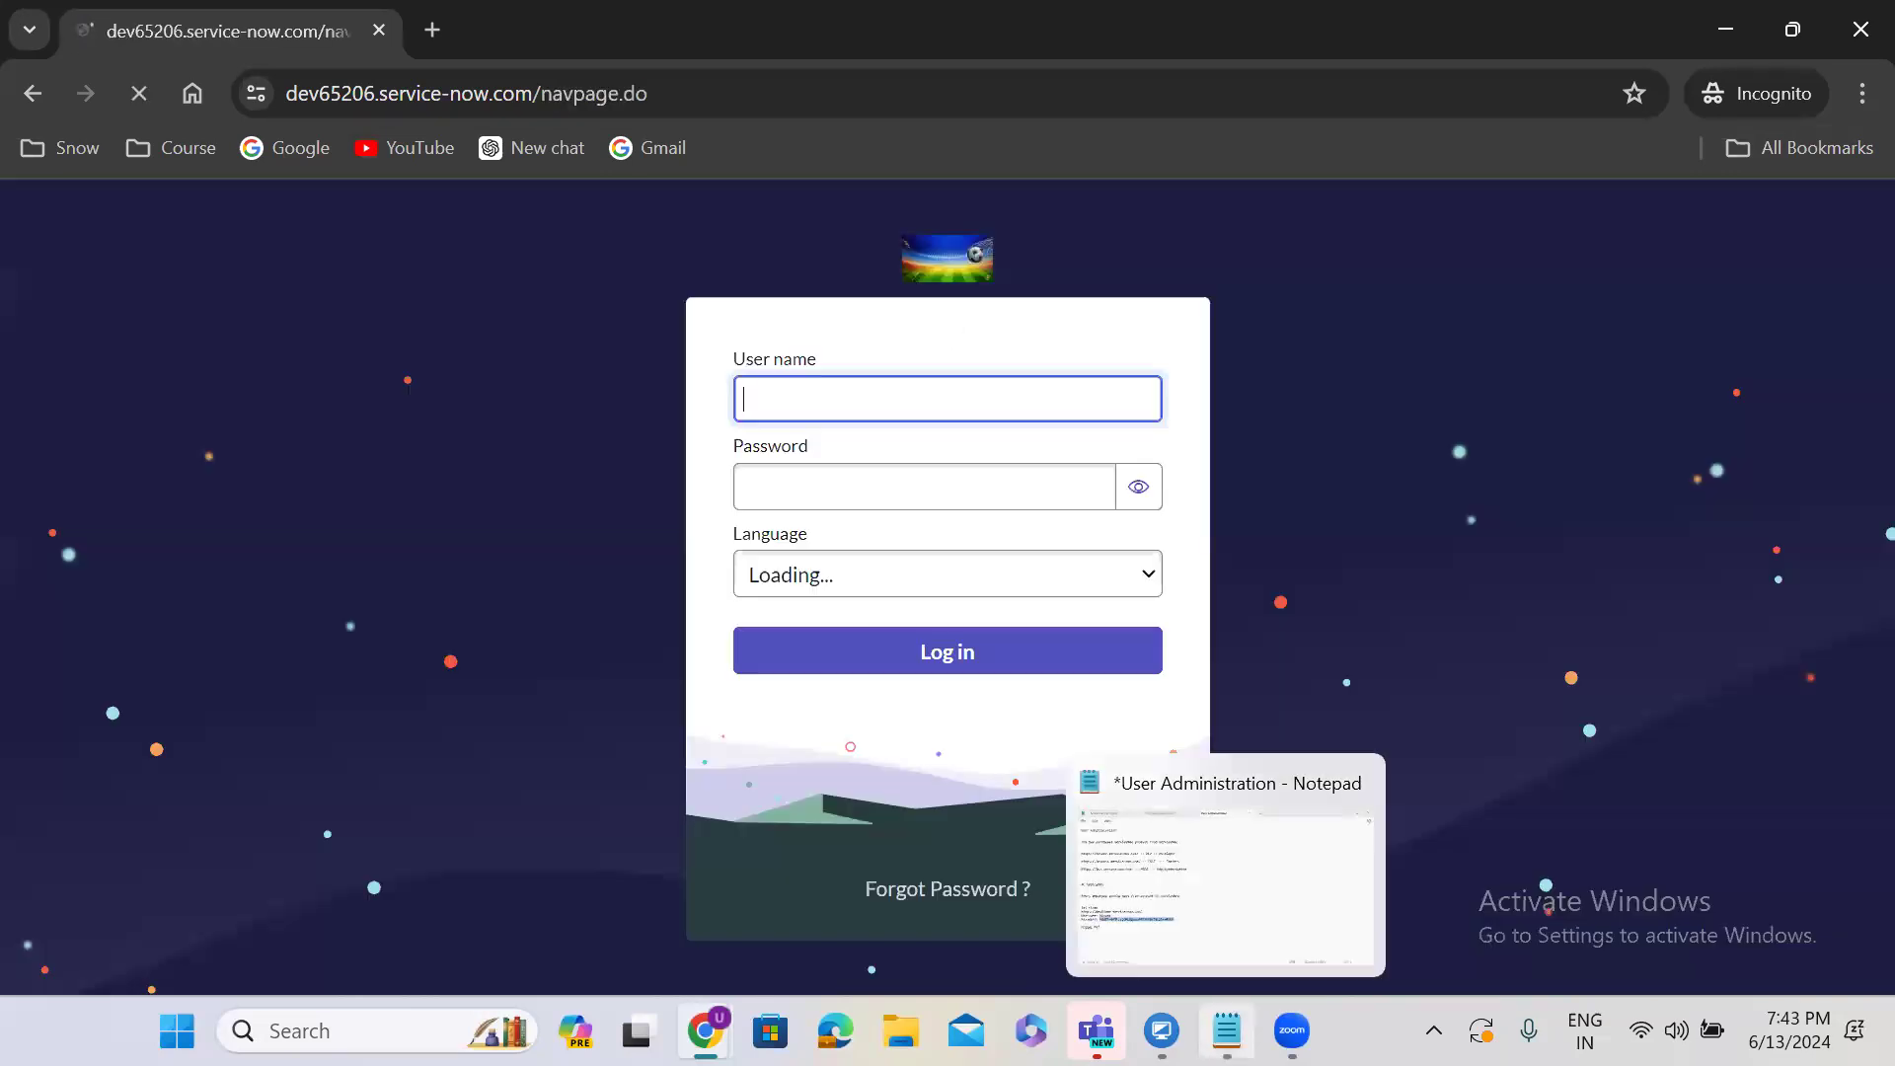
left_click(1226, 1030)
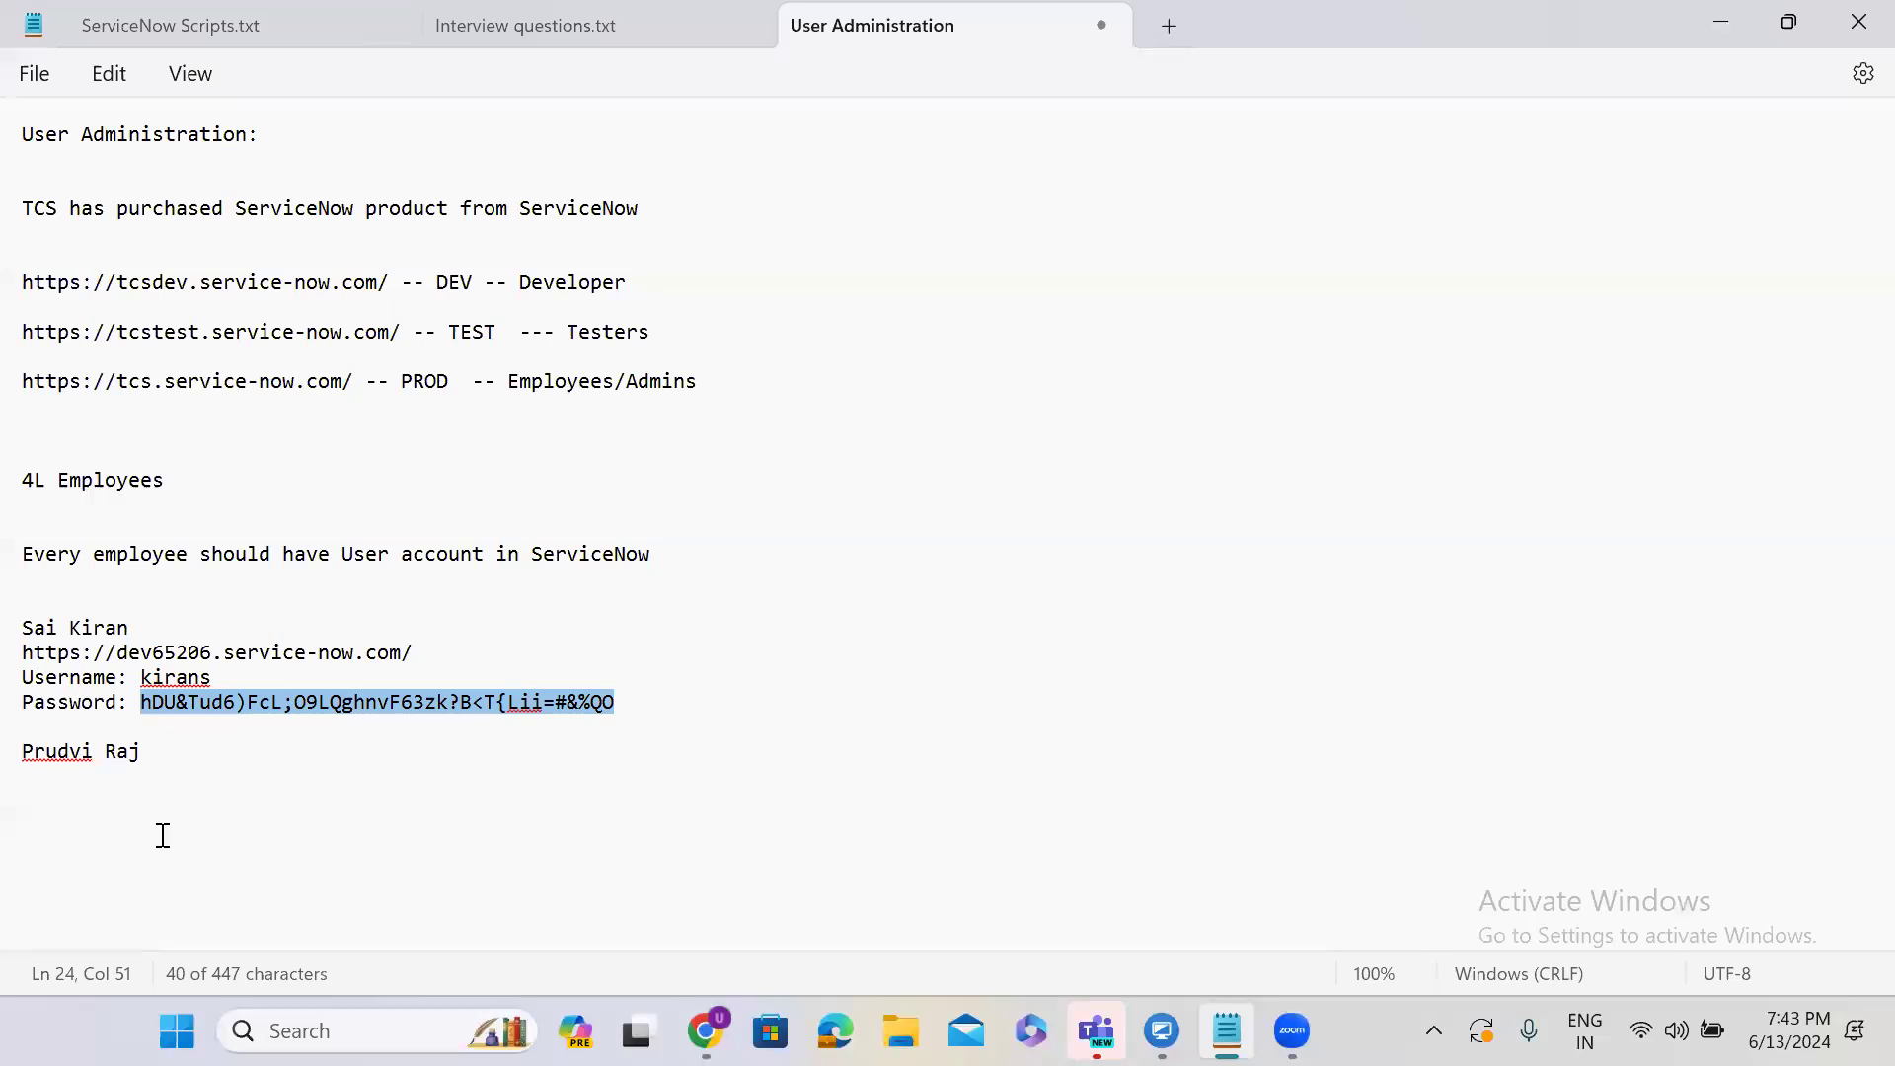
Copy the URL, Username and Password lines beneath the second employee's name, then minimize Notepad.
left_click(160, 747)
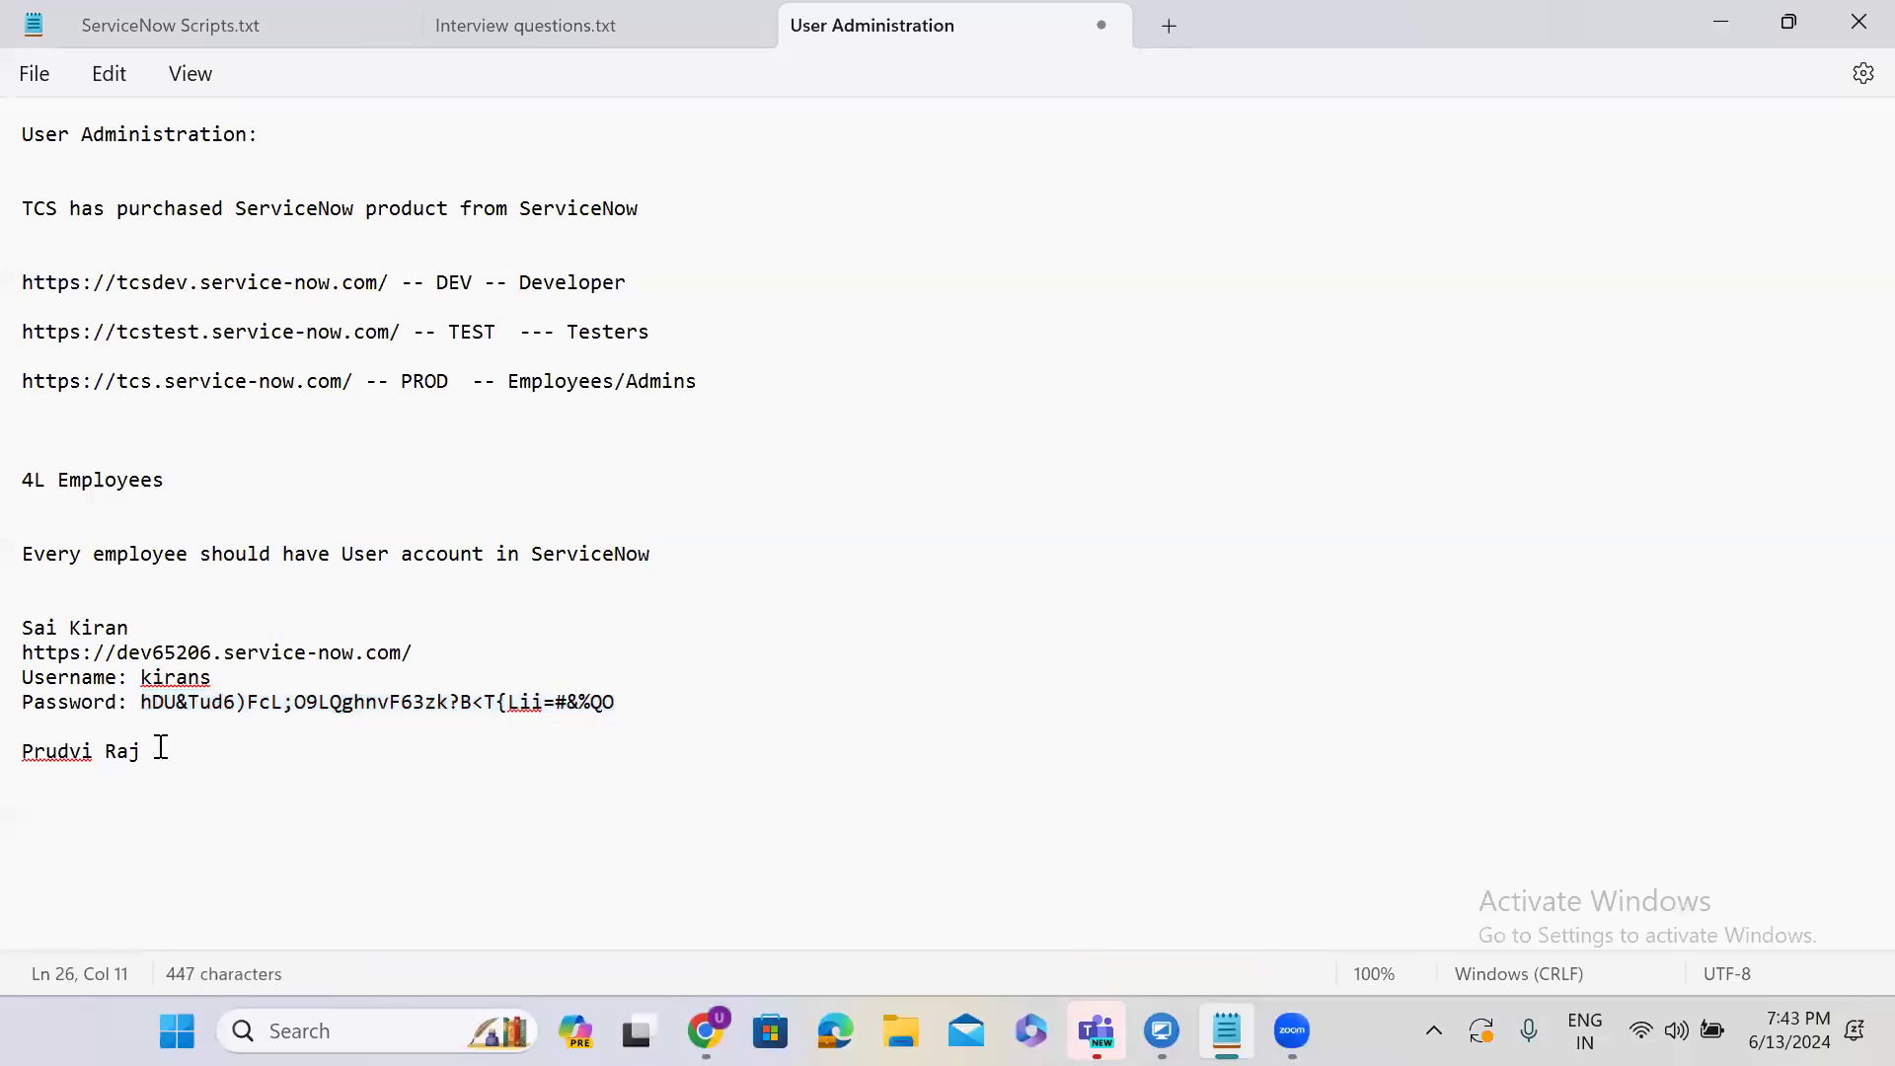
left_click_drag(22, 652, 654, 700)
key("shift+Home")
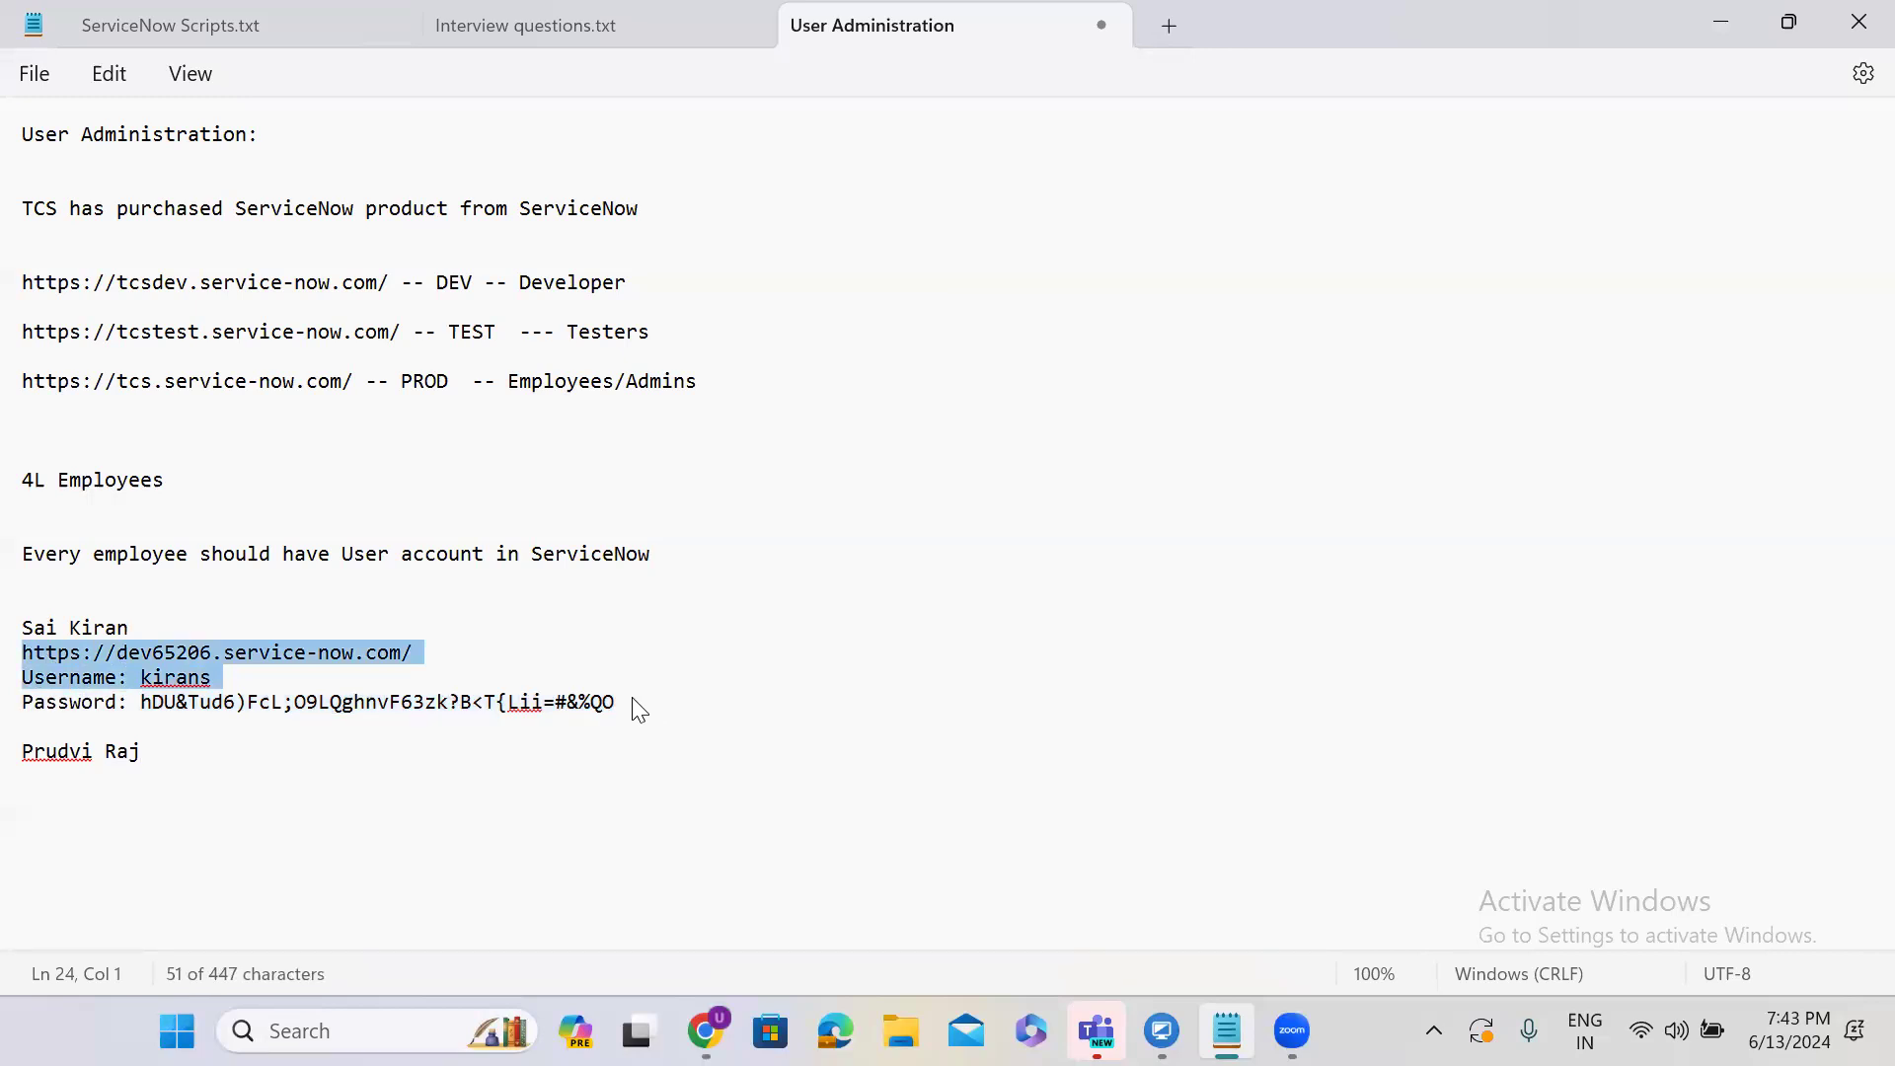
key("shift+End")
key("ctrl+c")
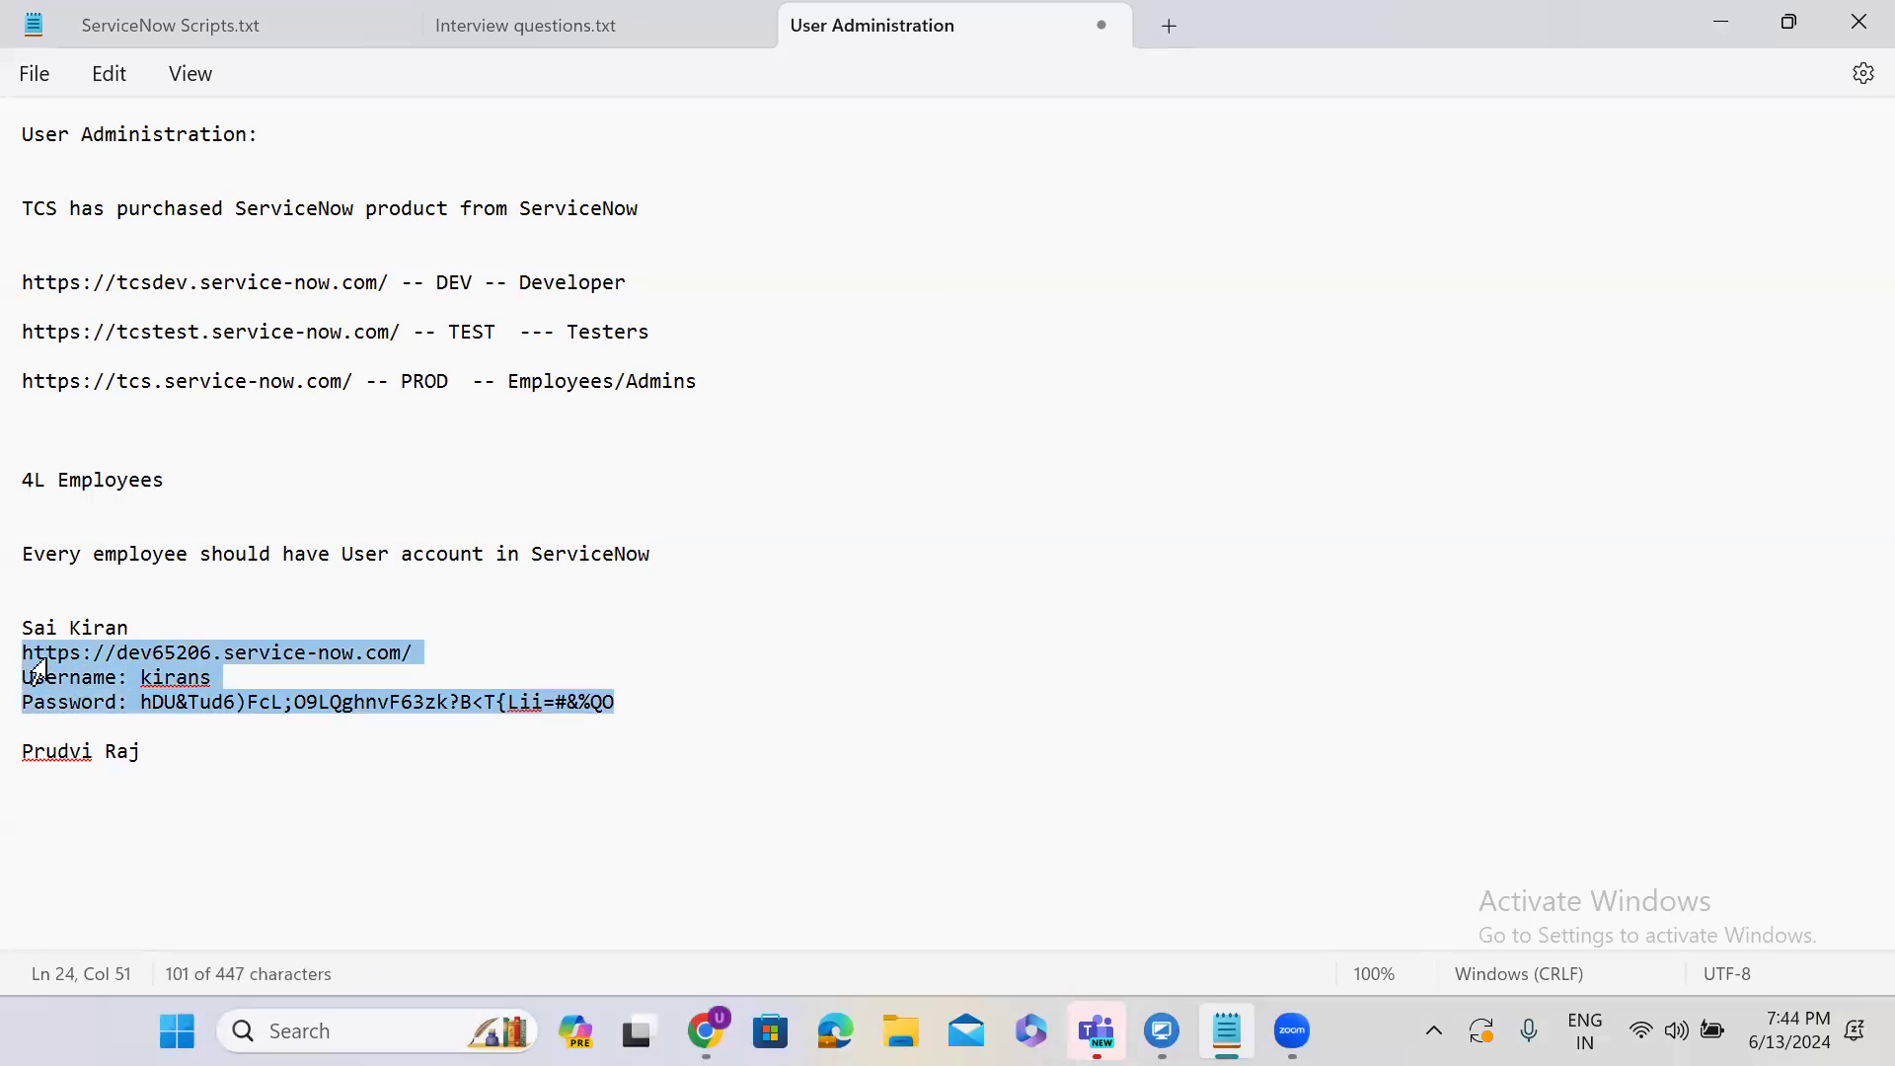
left_click(77, 793)
key("ctrl+v")
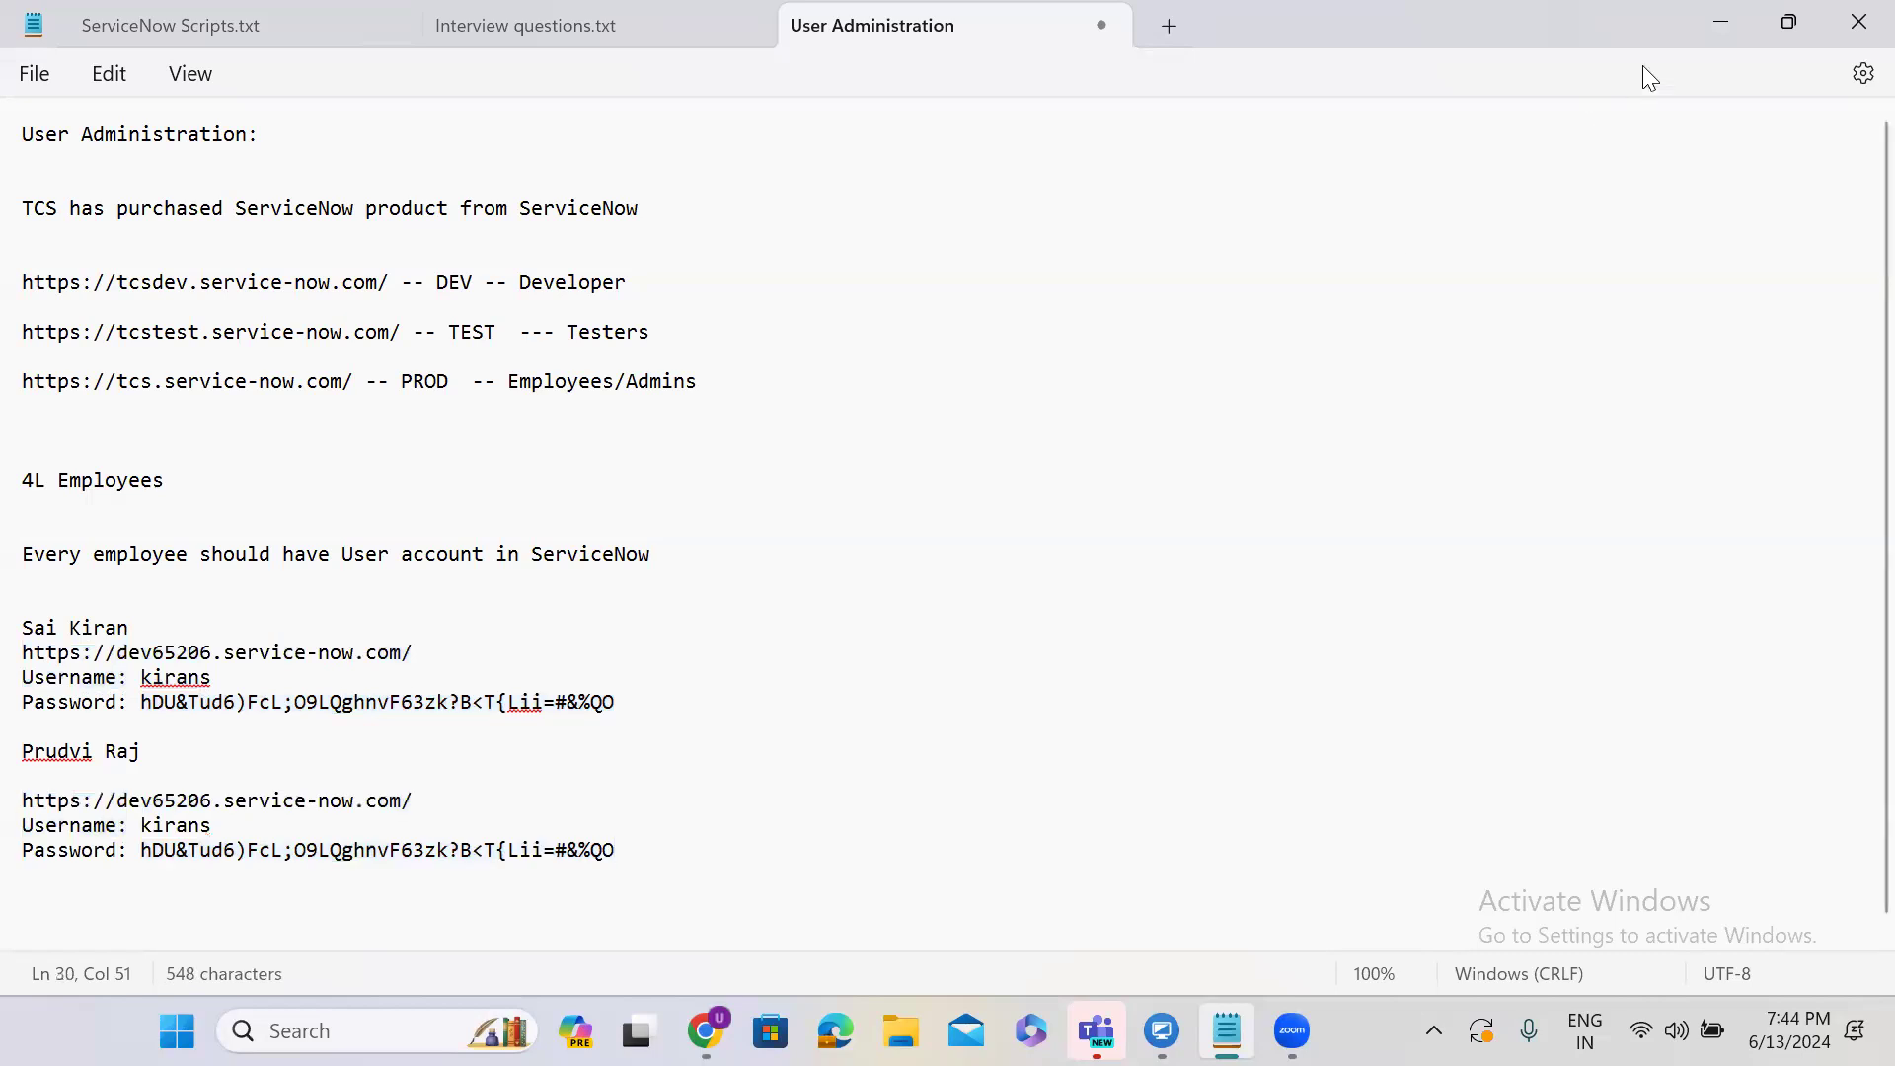
left_click(1720, 22)
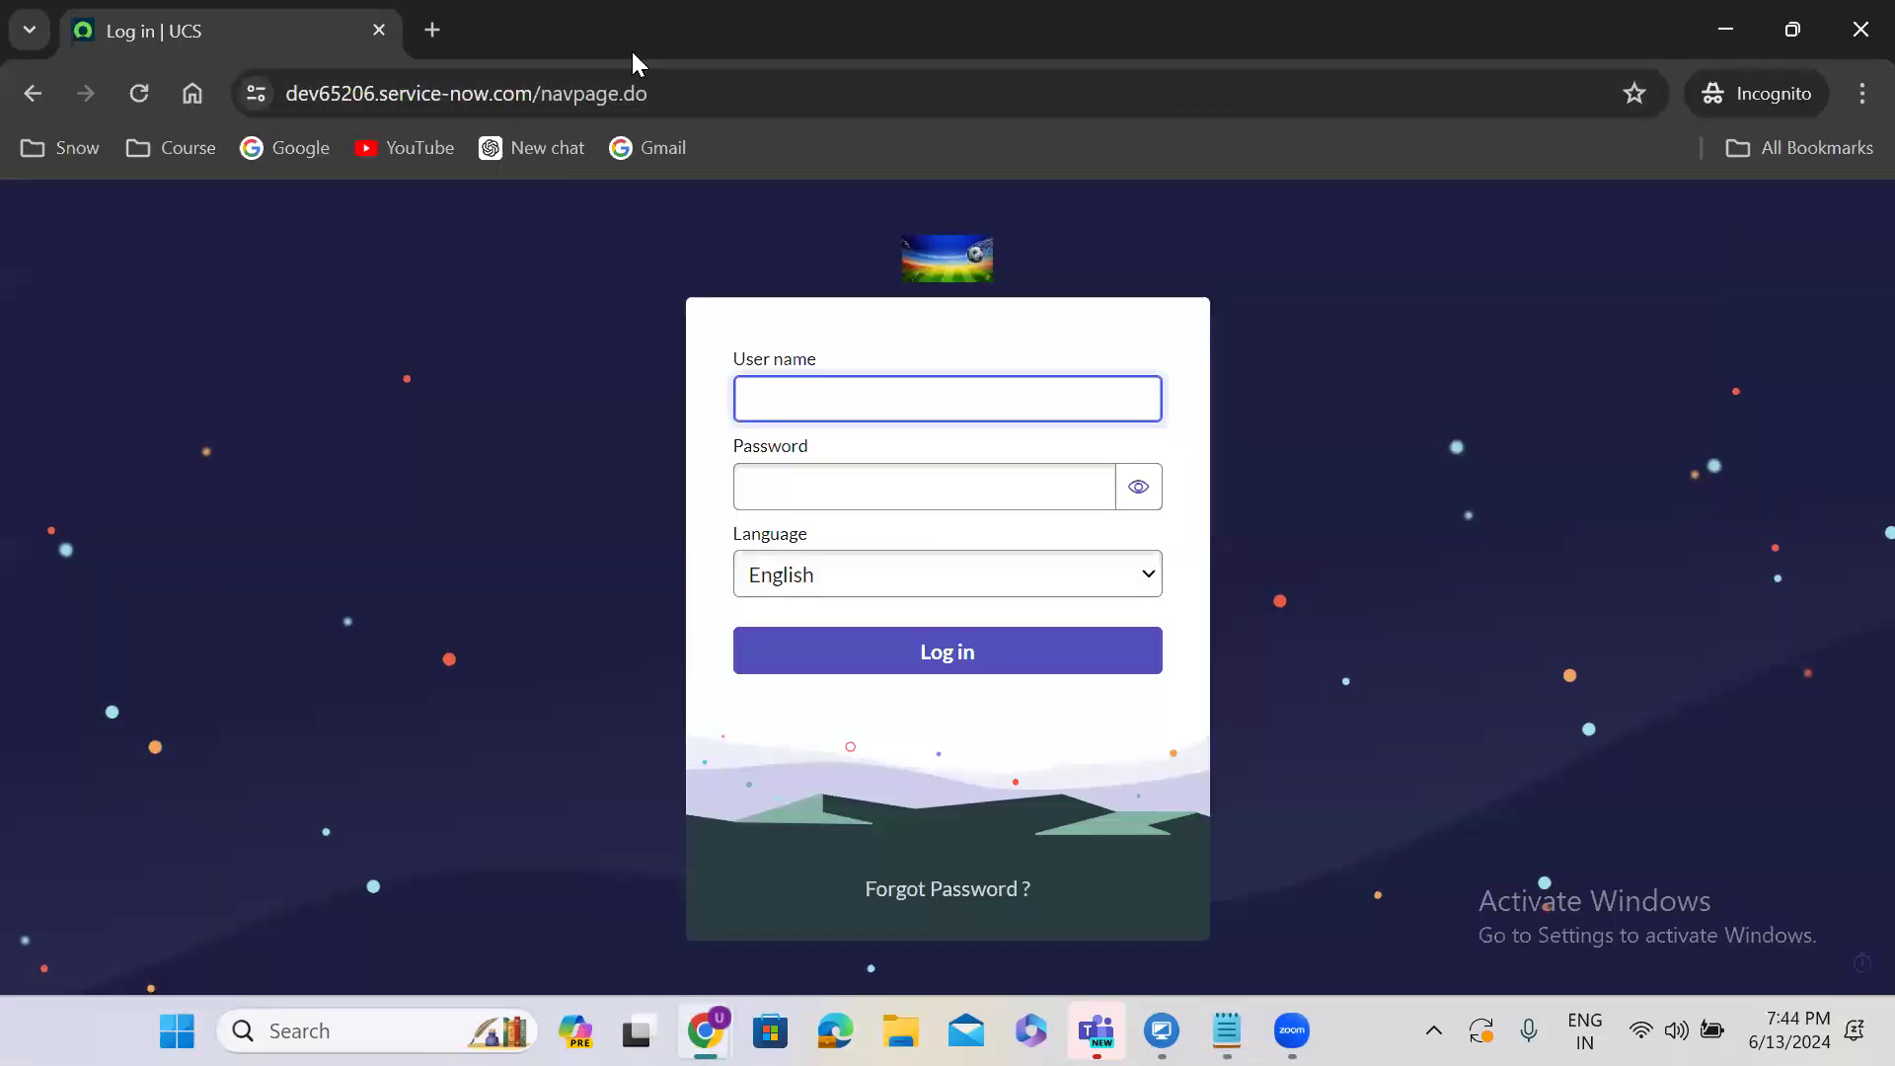
Close the password dialog, go to User Administration > Users, and start a New user record.
left_click(1725, 30)
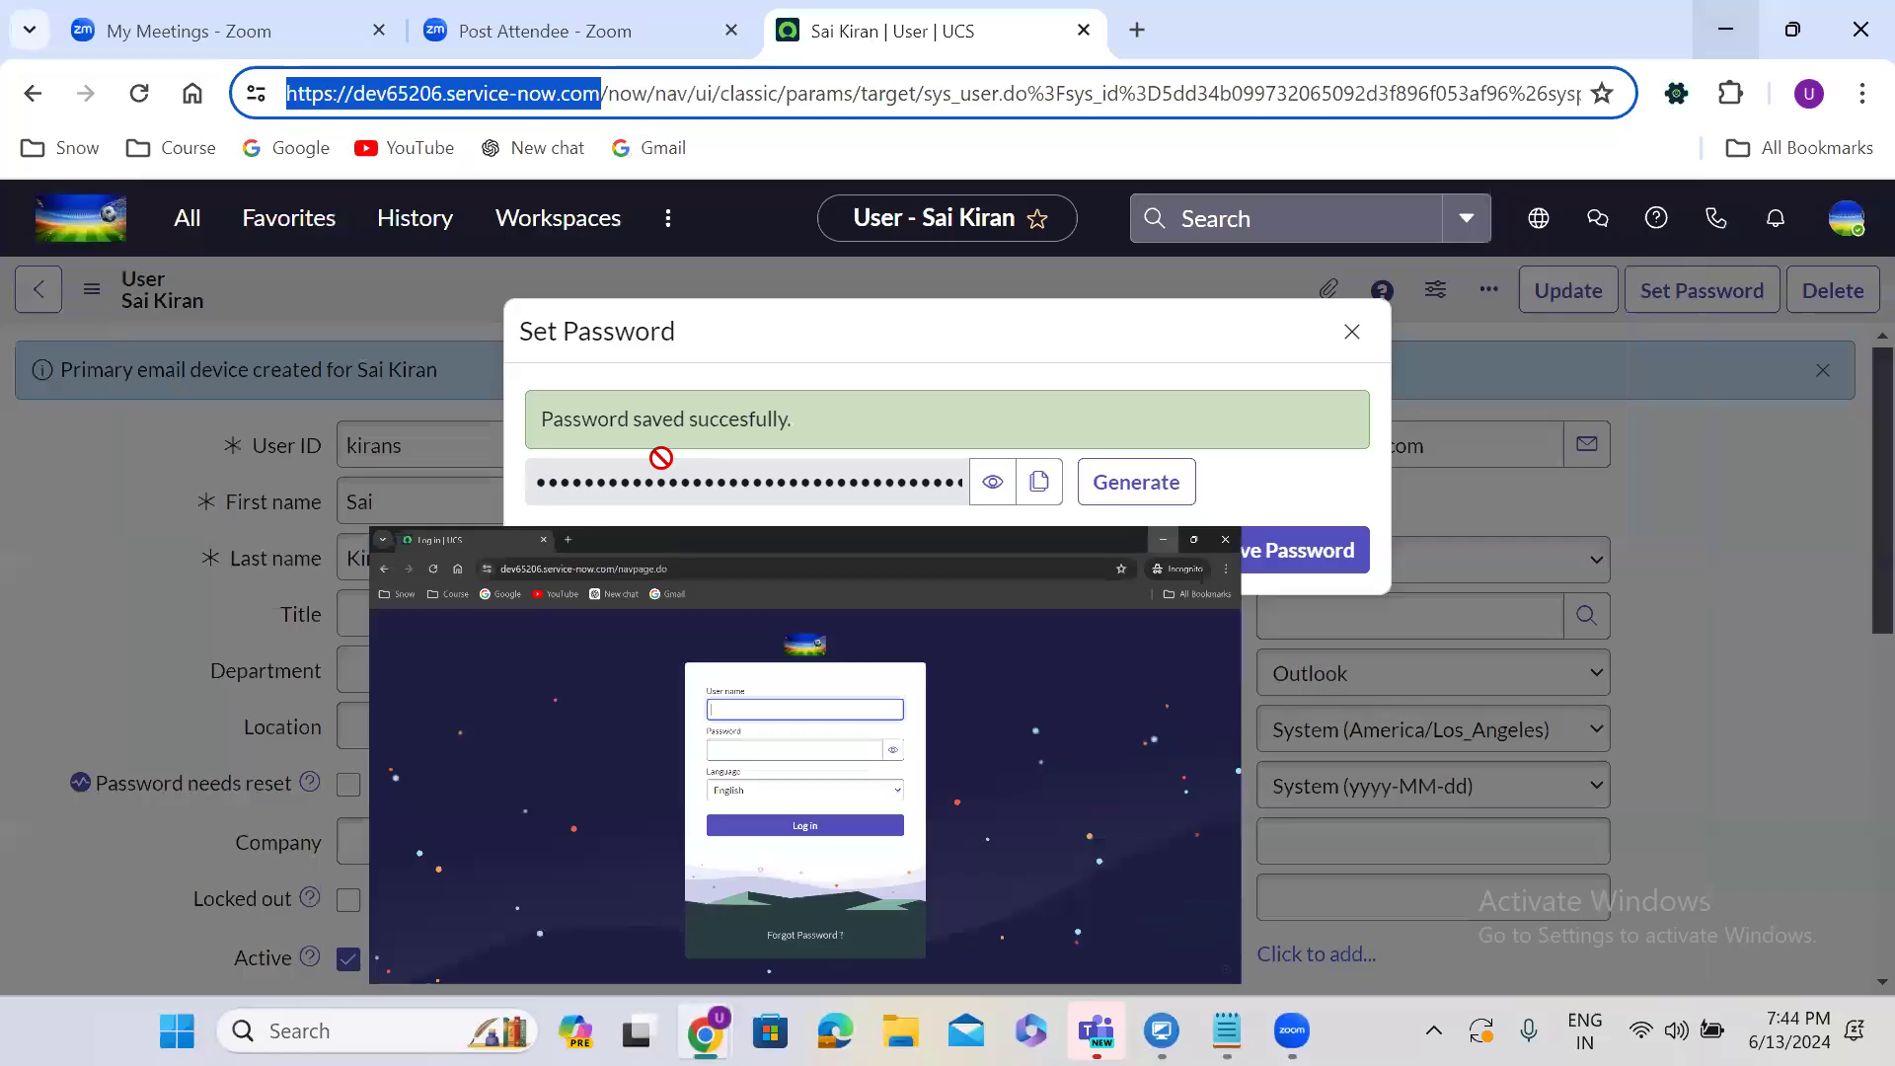
left_click(1351, 331)
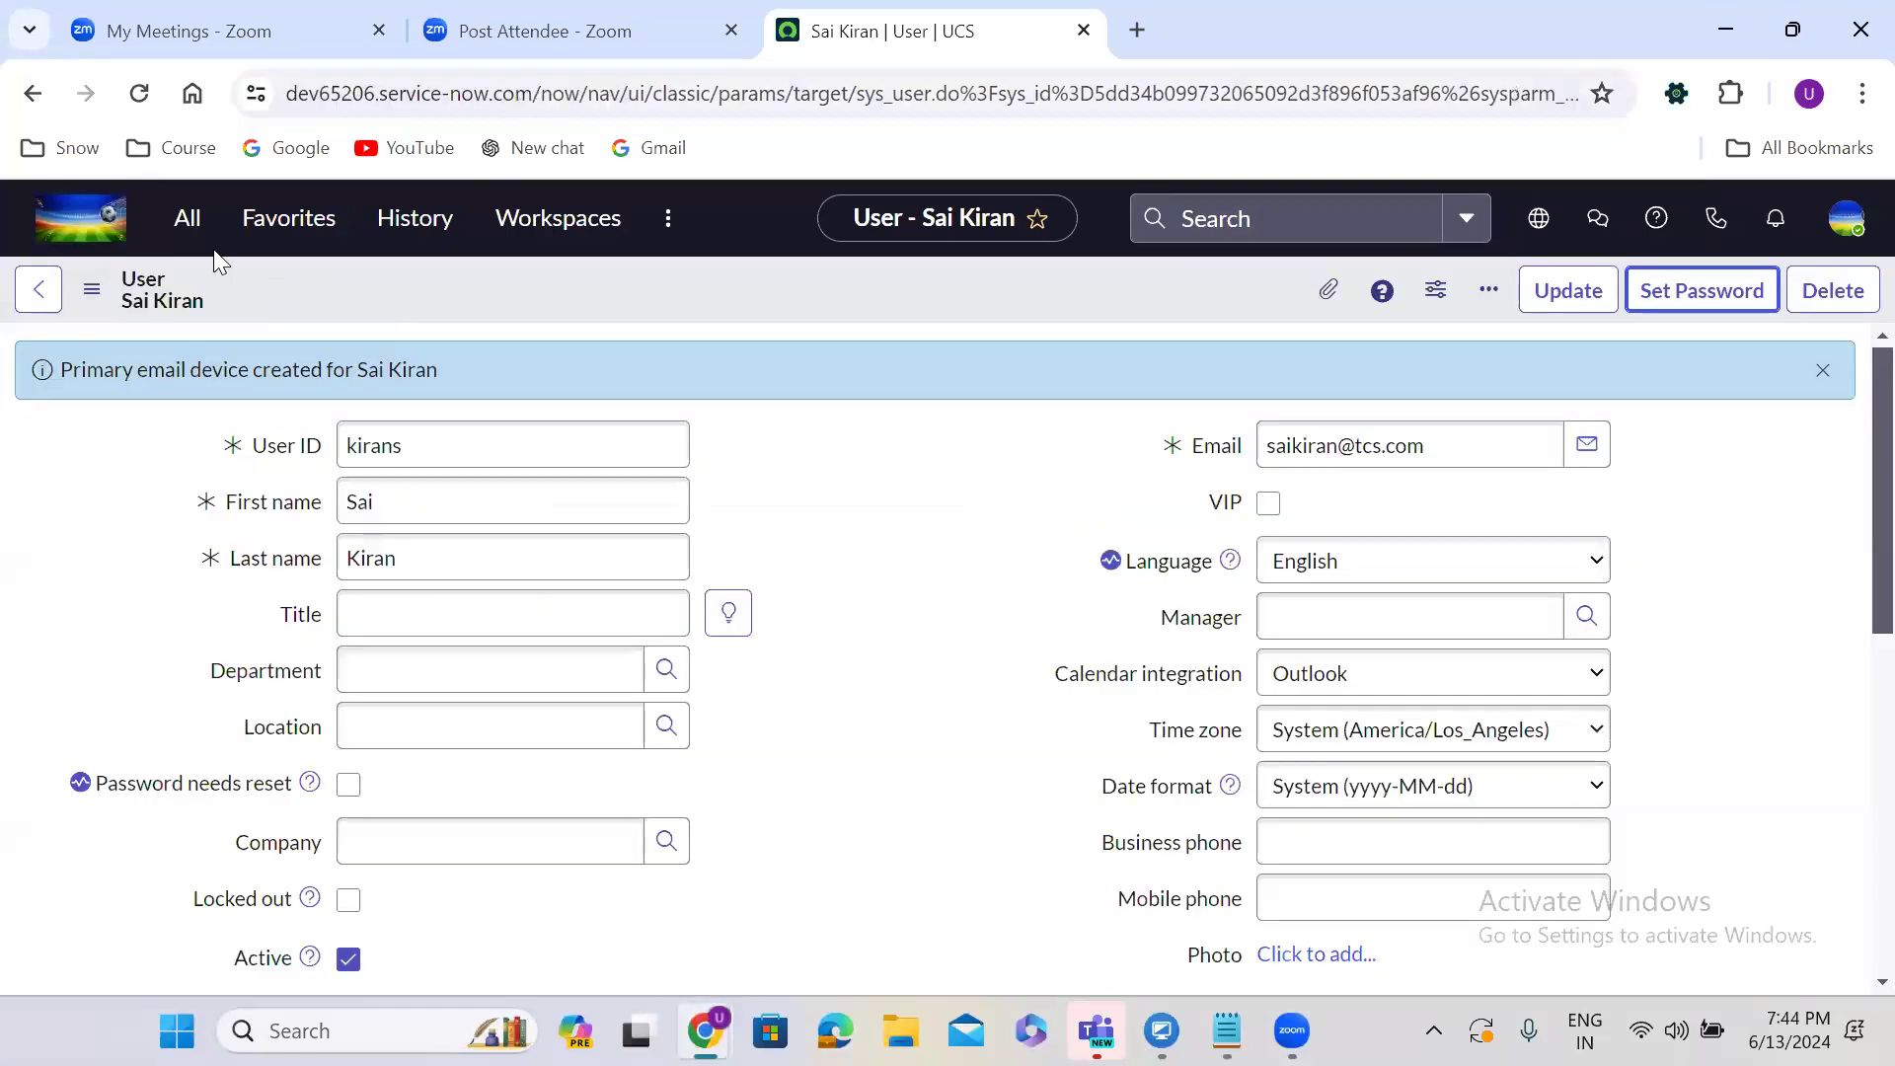
left_click(190, 232)
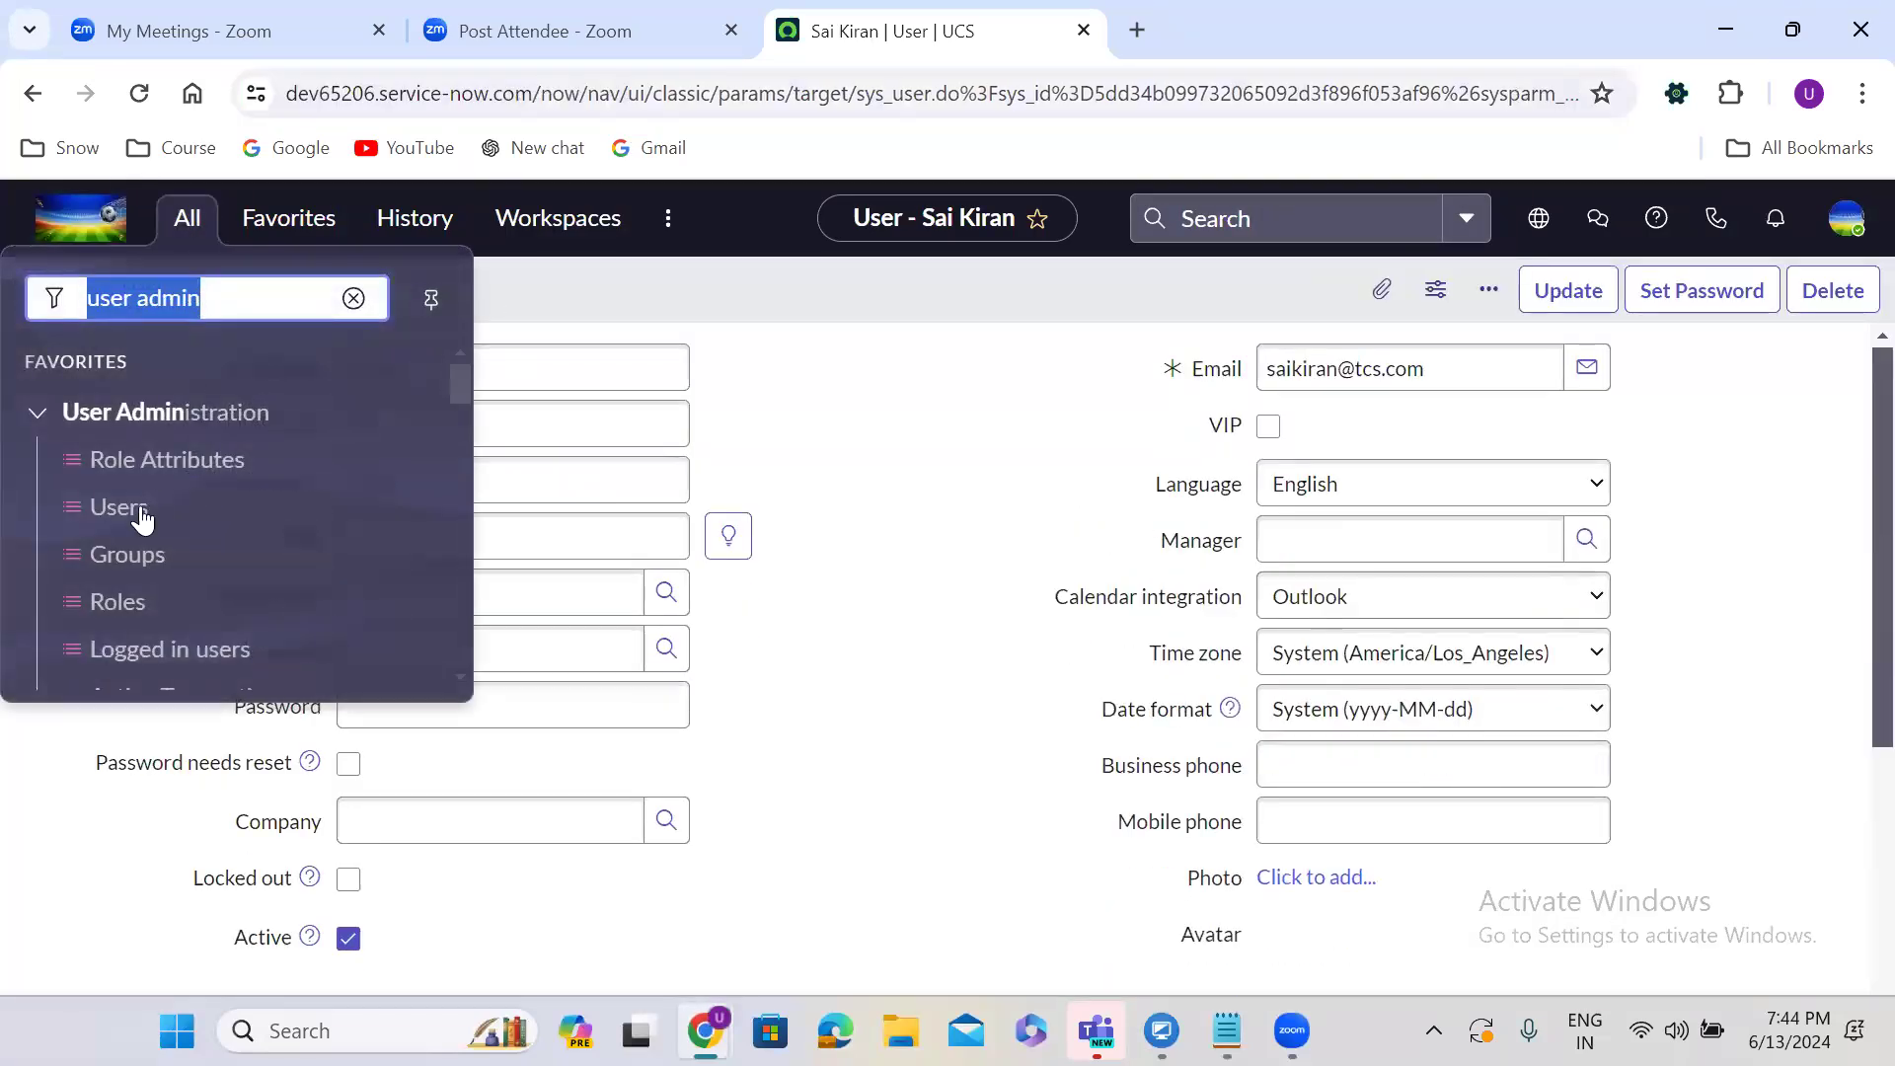
left_click(136, 507)
left_click(190, 235)
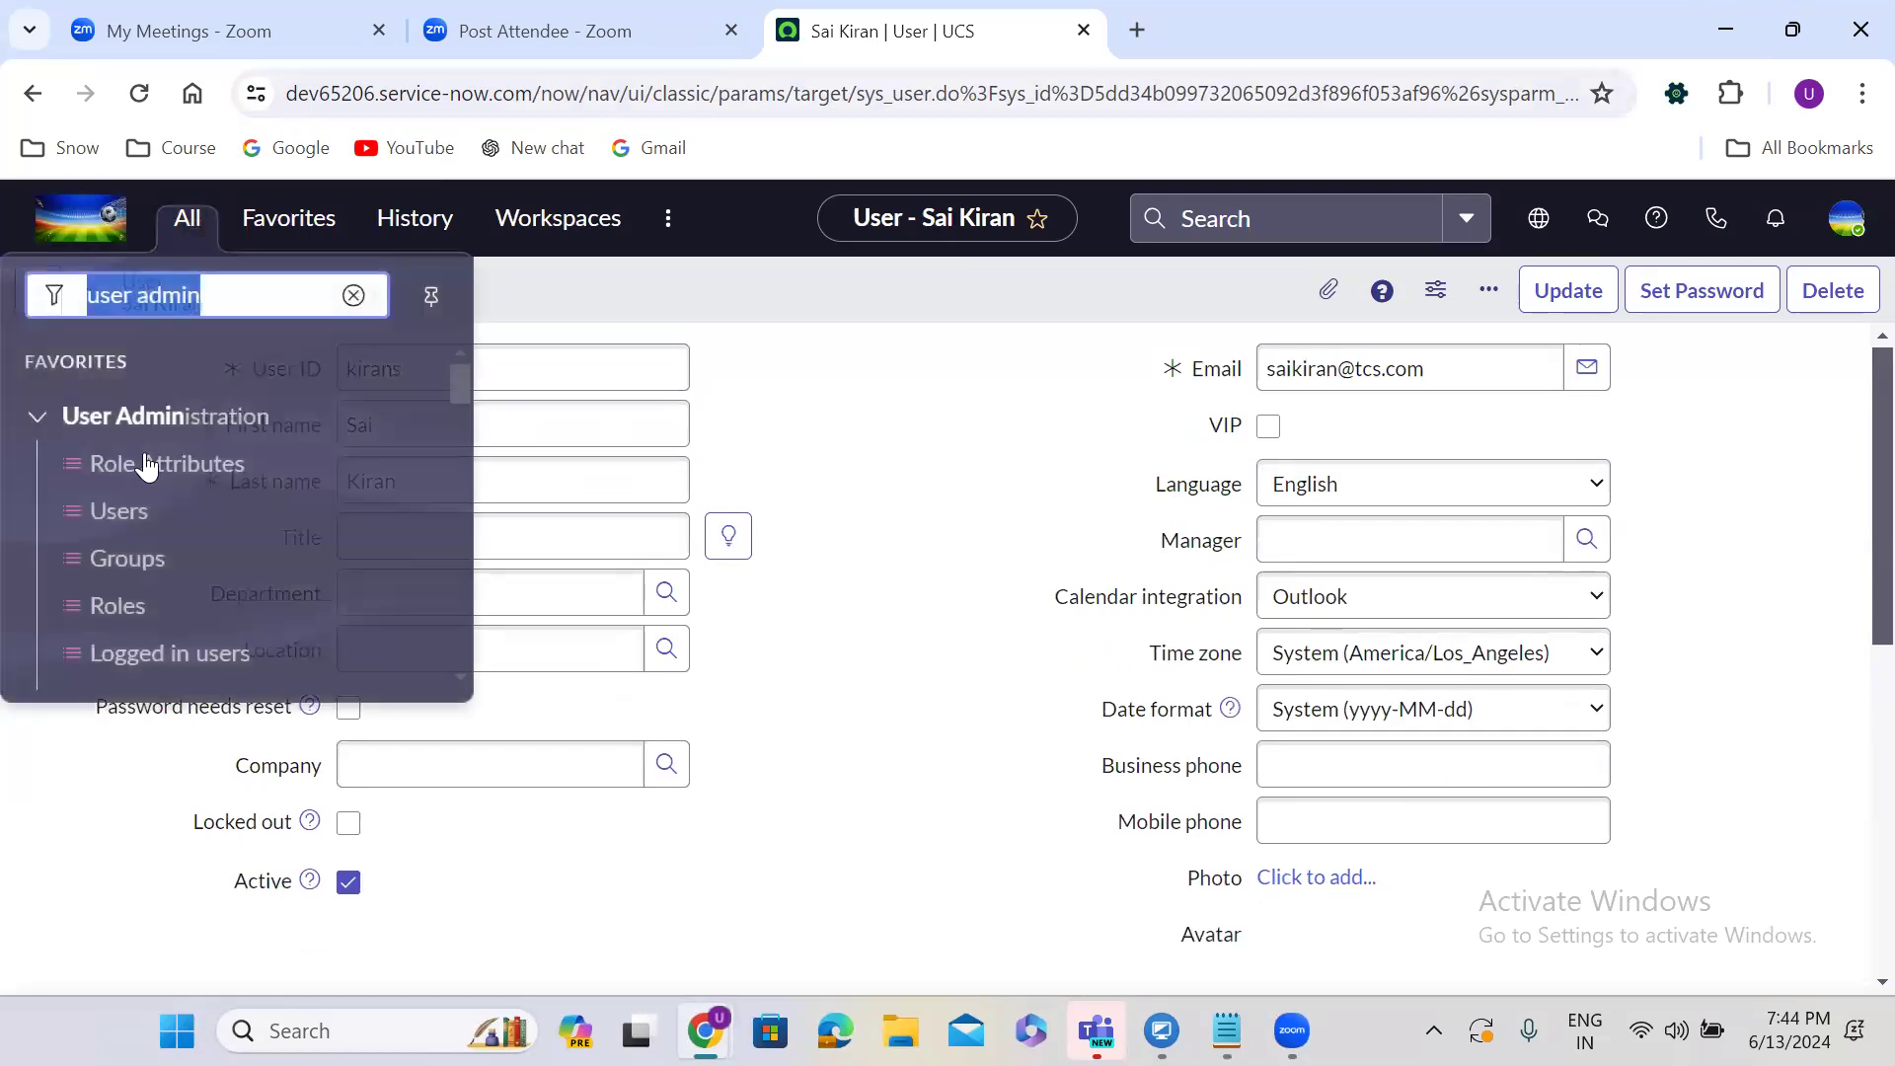
left_click(123, 508)
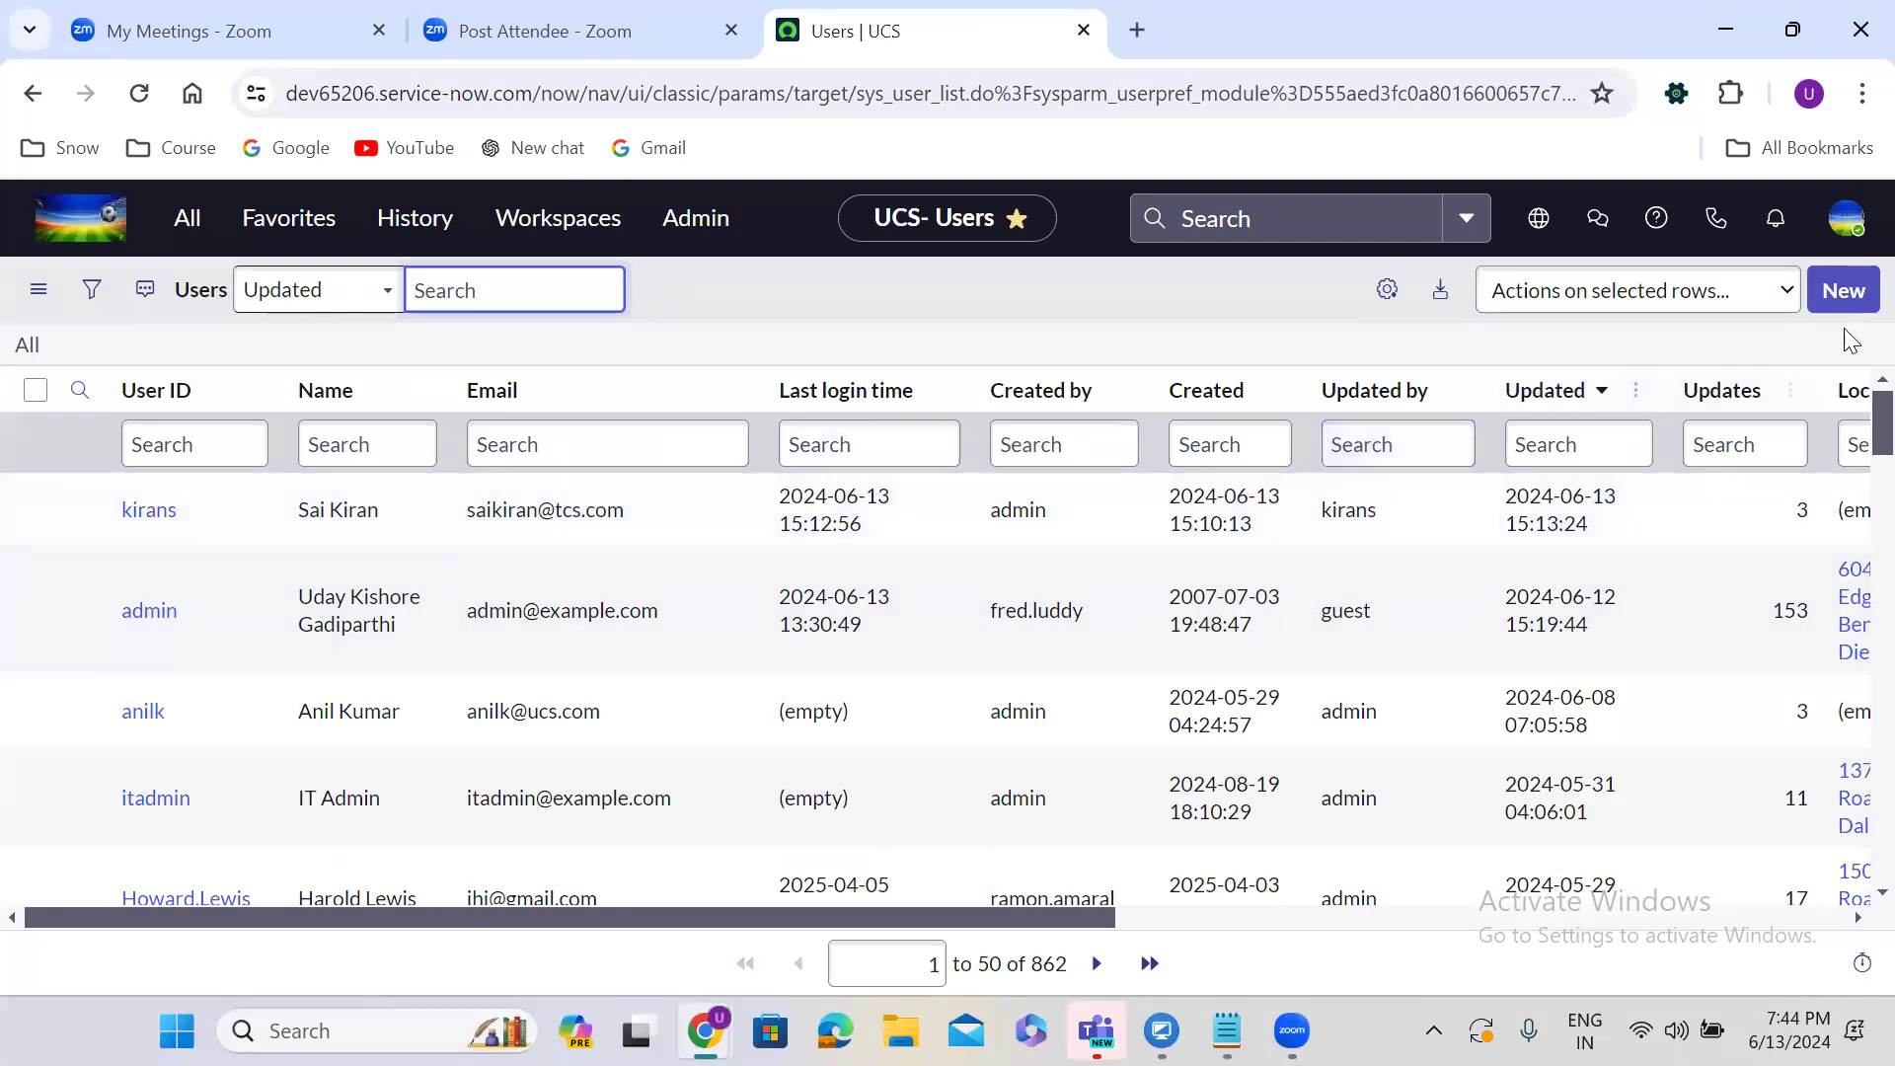
left_click(1845, 291)
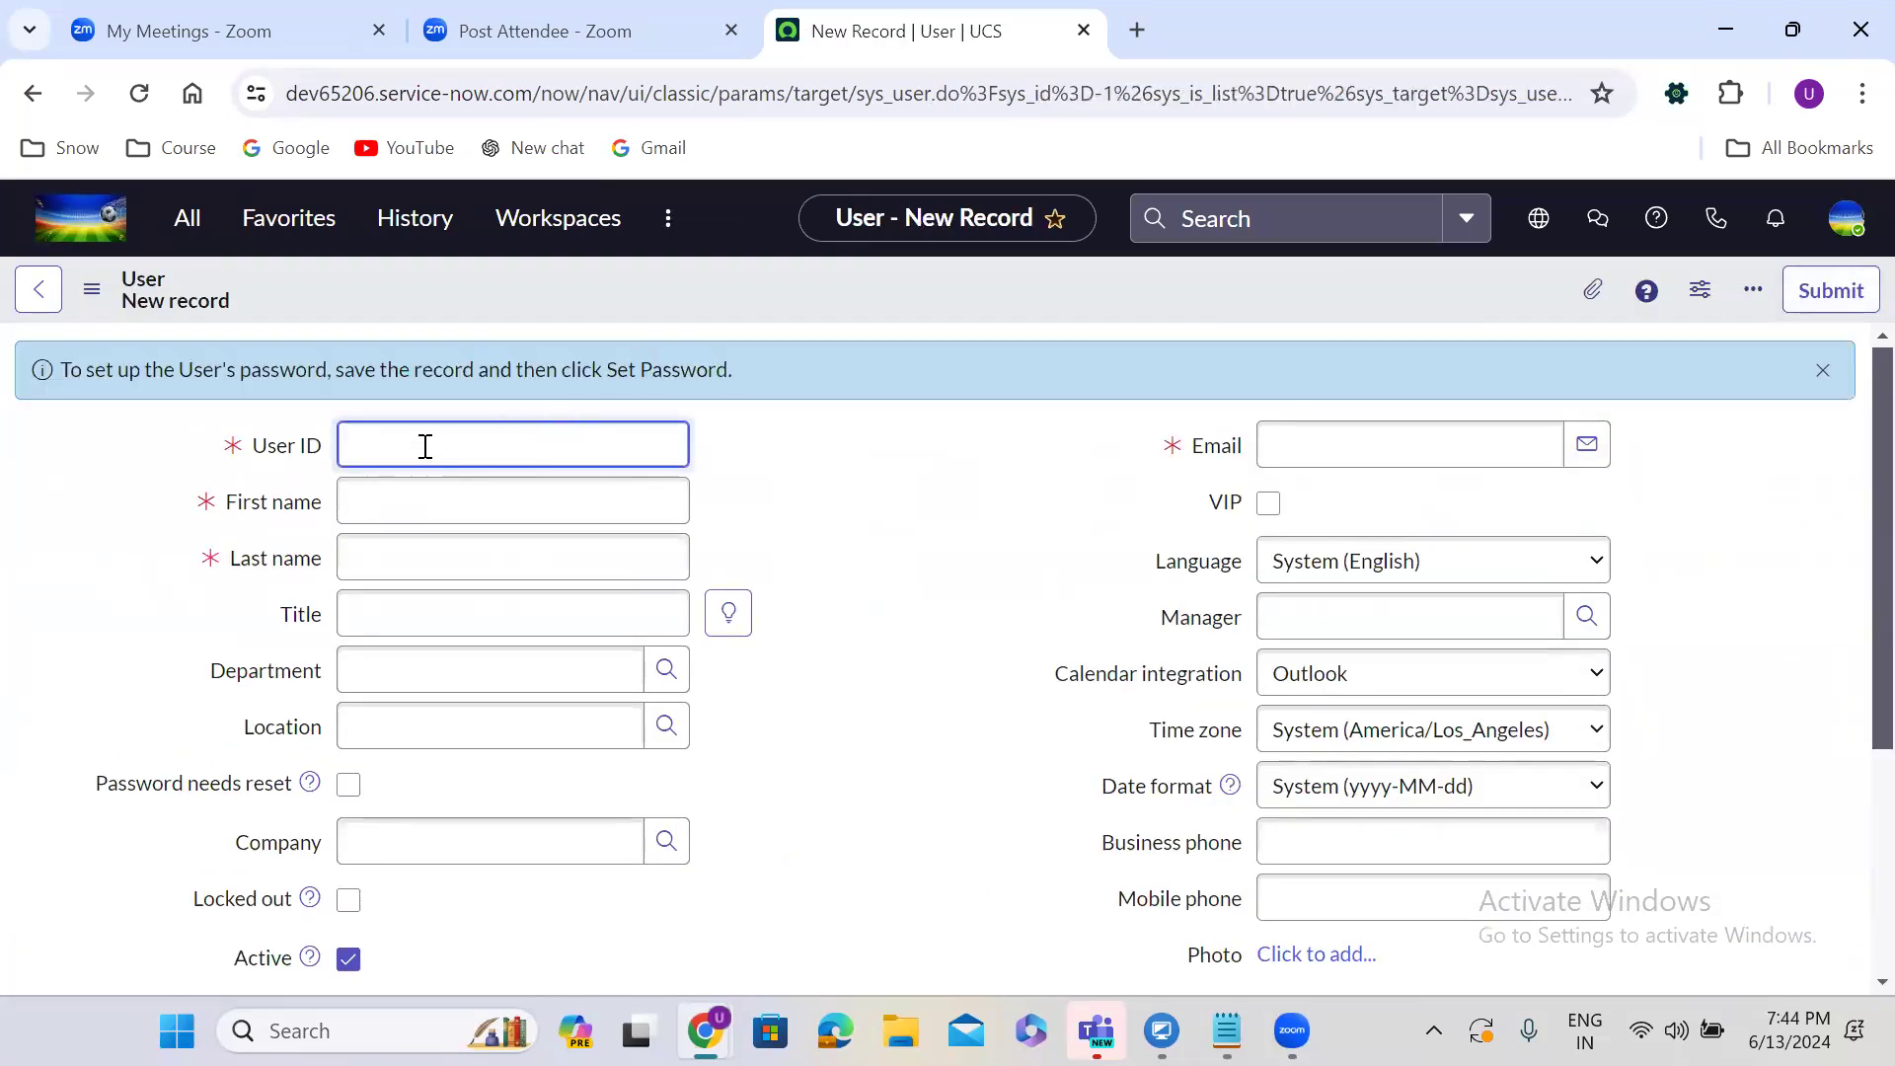
Fill in the new user's ID, first name, last name and e-mail address, then save the record.
type("prudvi")
left_click(429, 490)
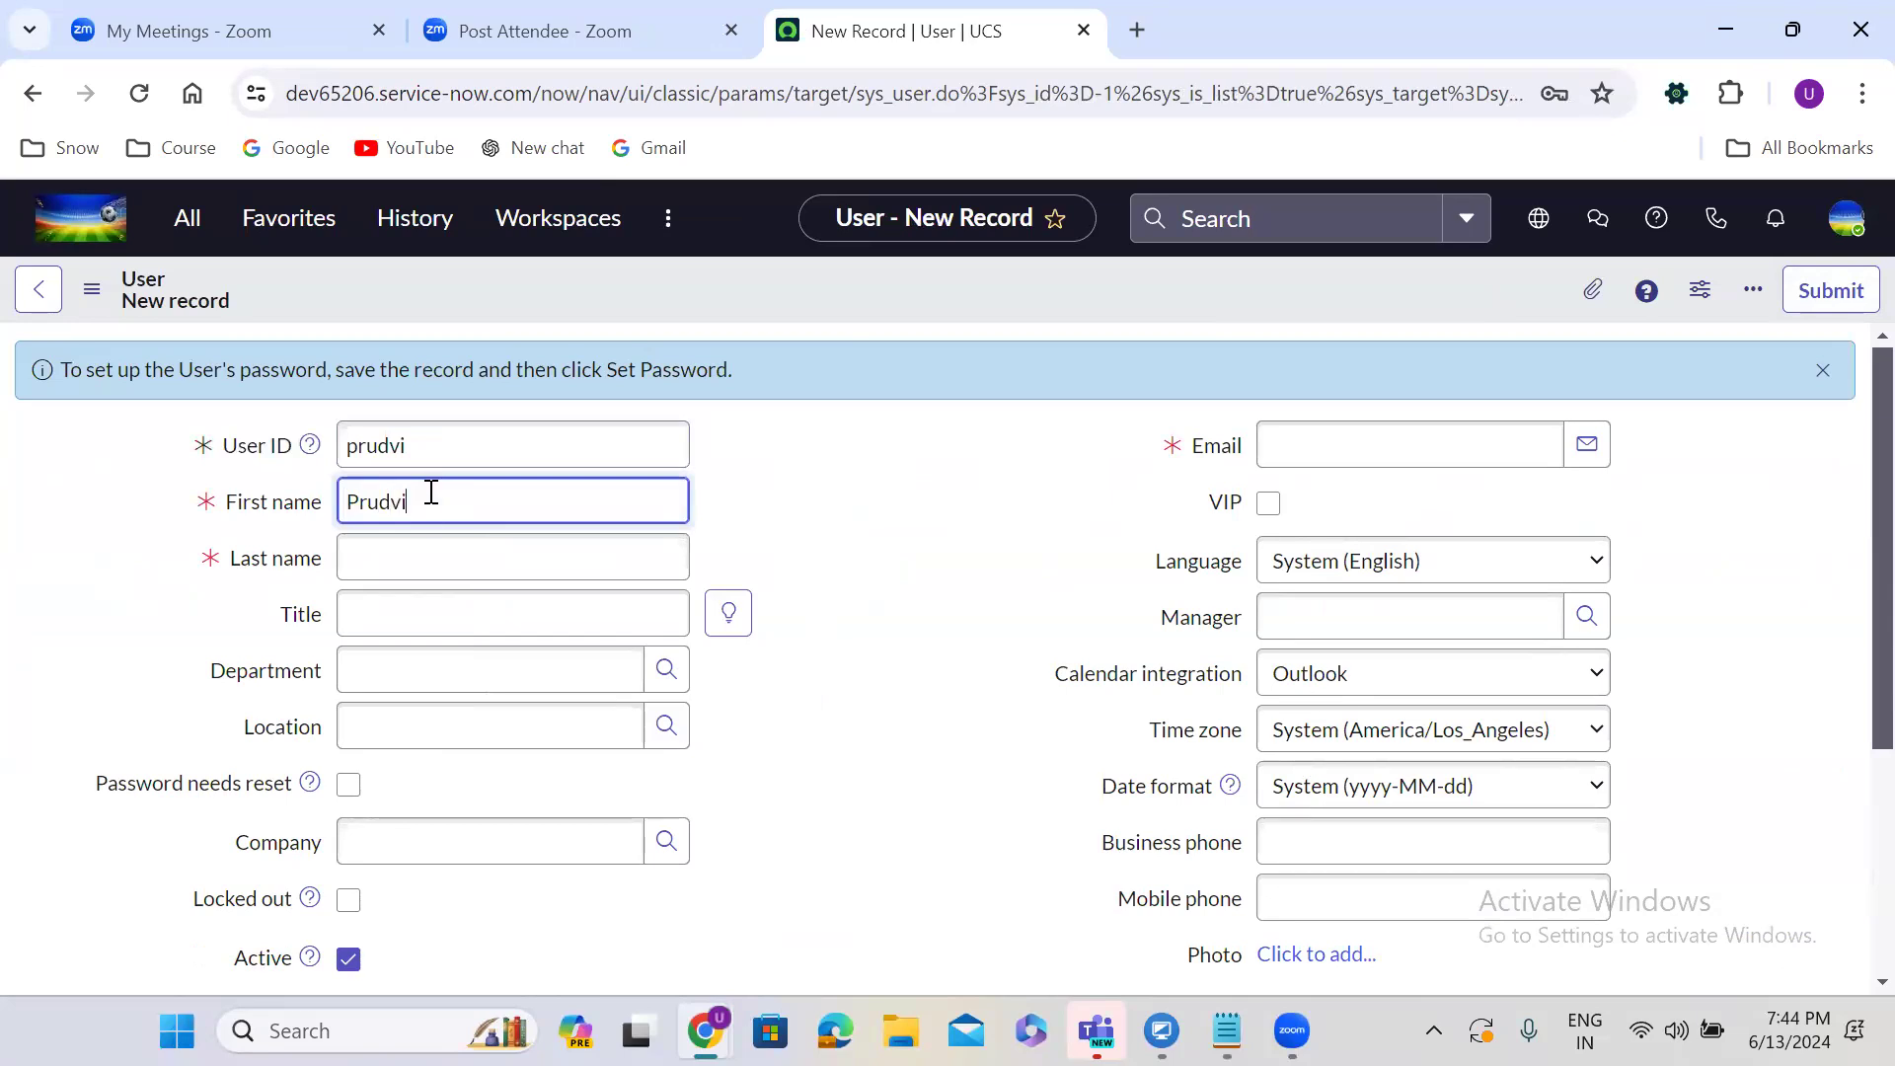
left_click(431, 553)
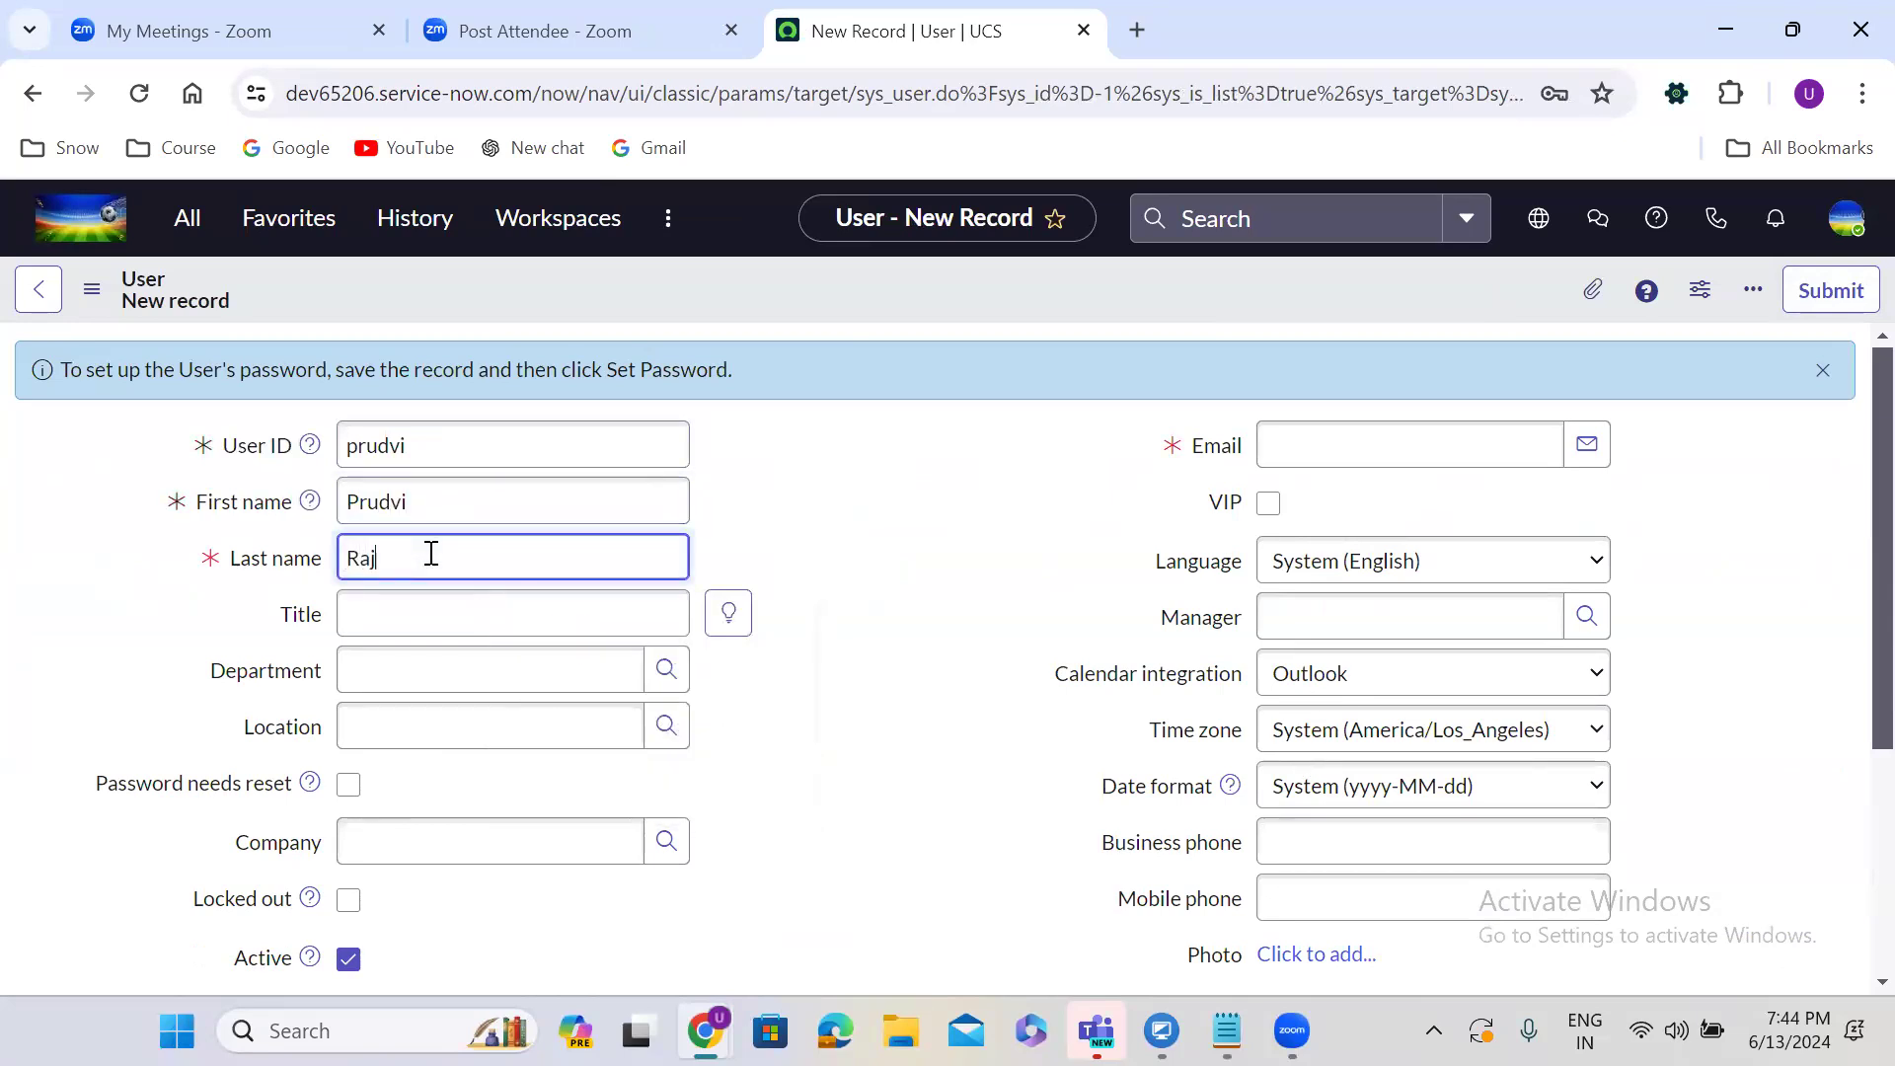
left_click(1308, 447)
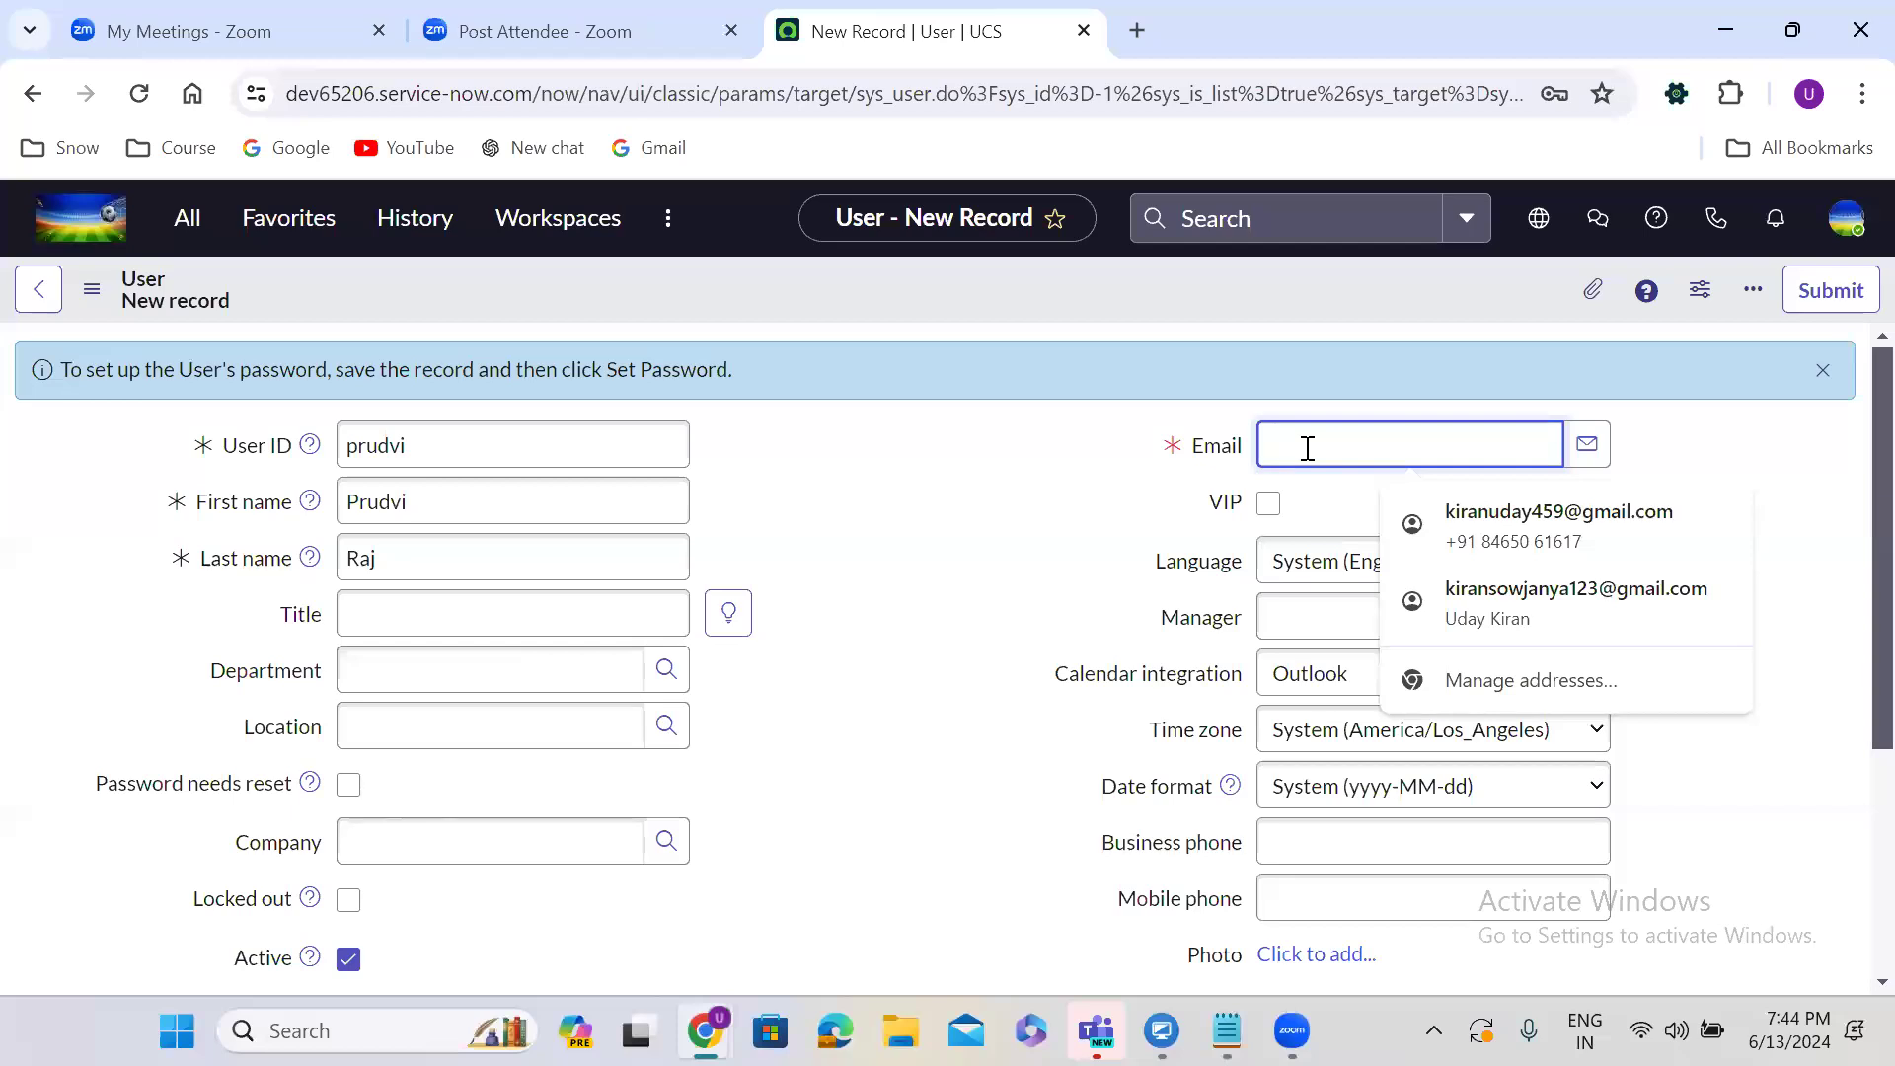
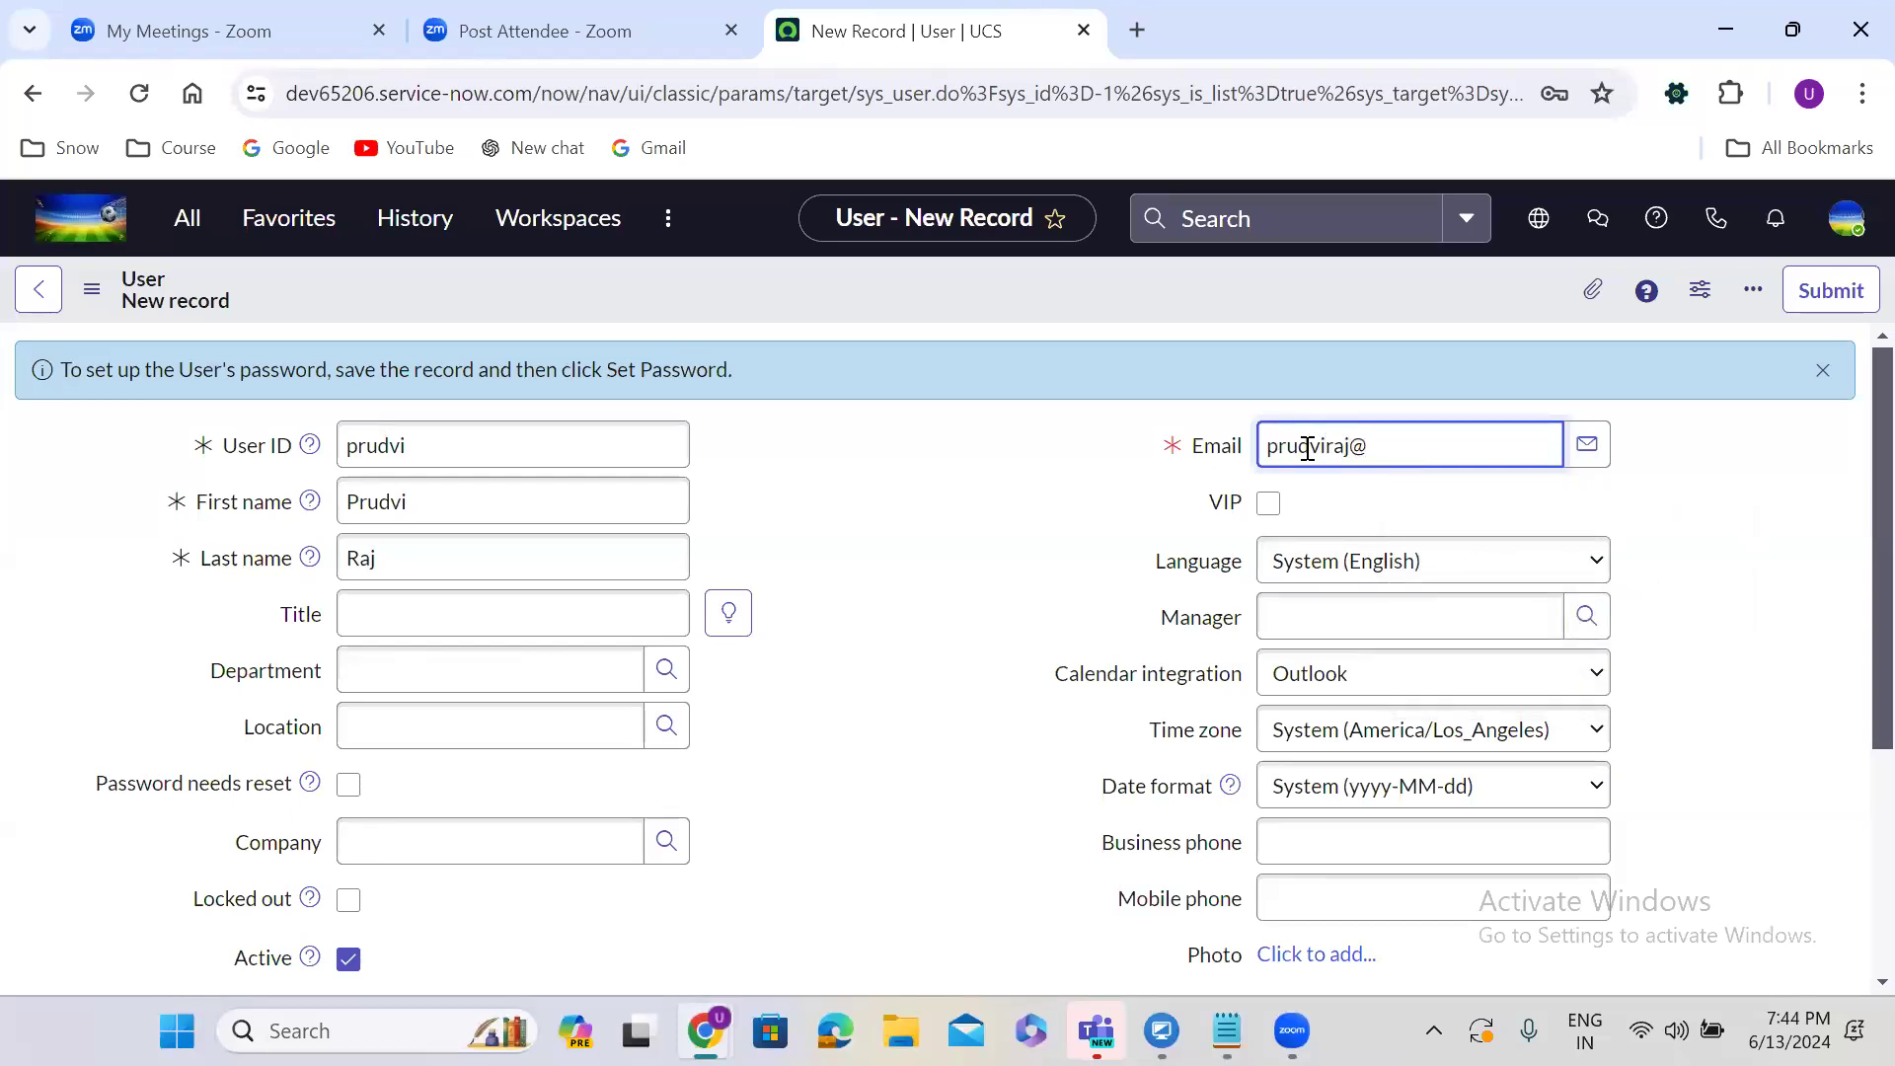
right_click(876, 268)
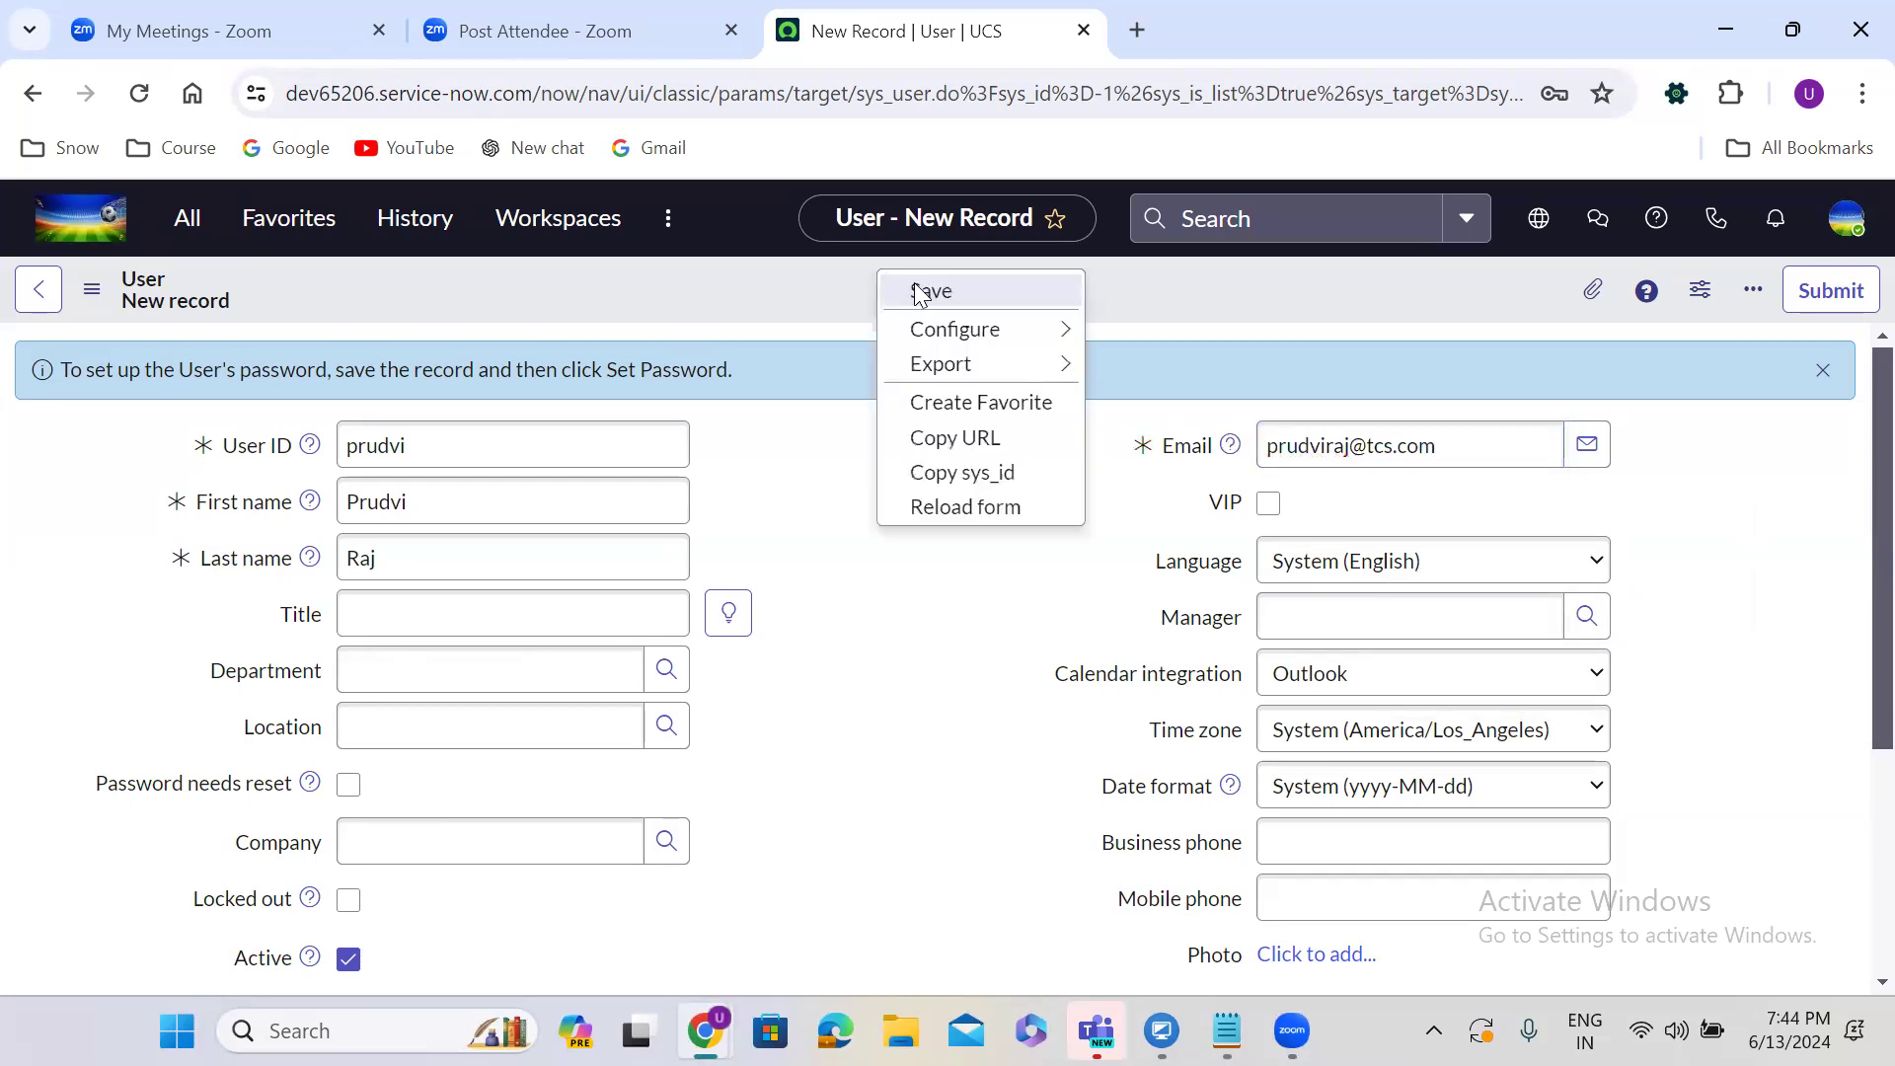
left_click(918, 287)
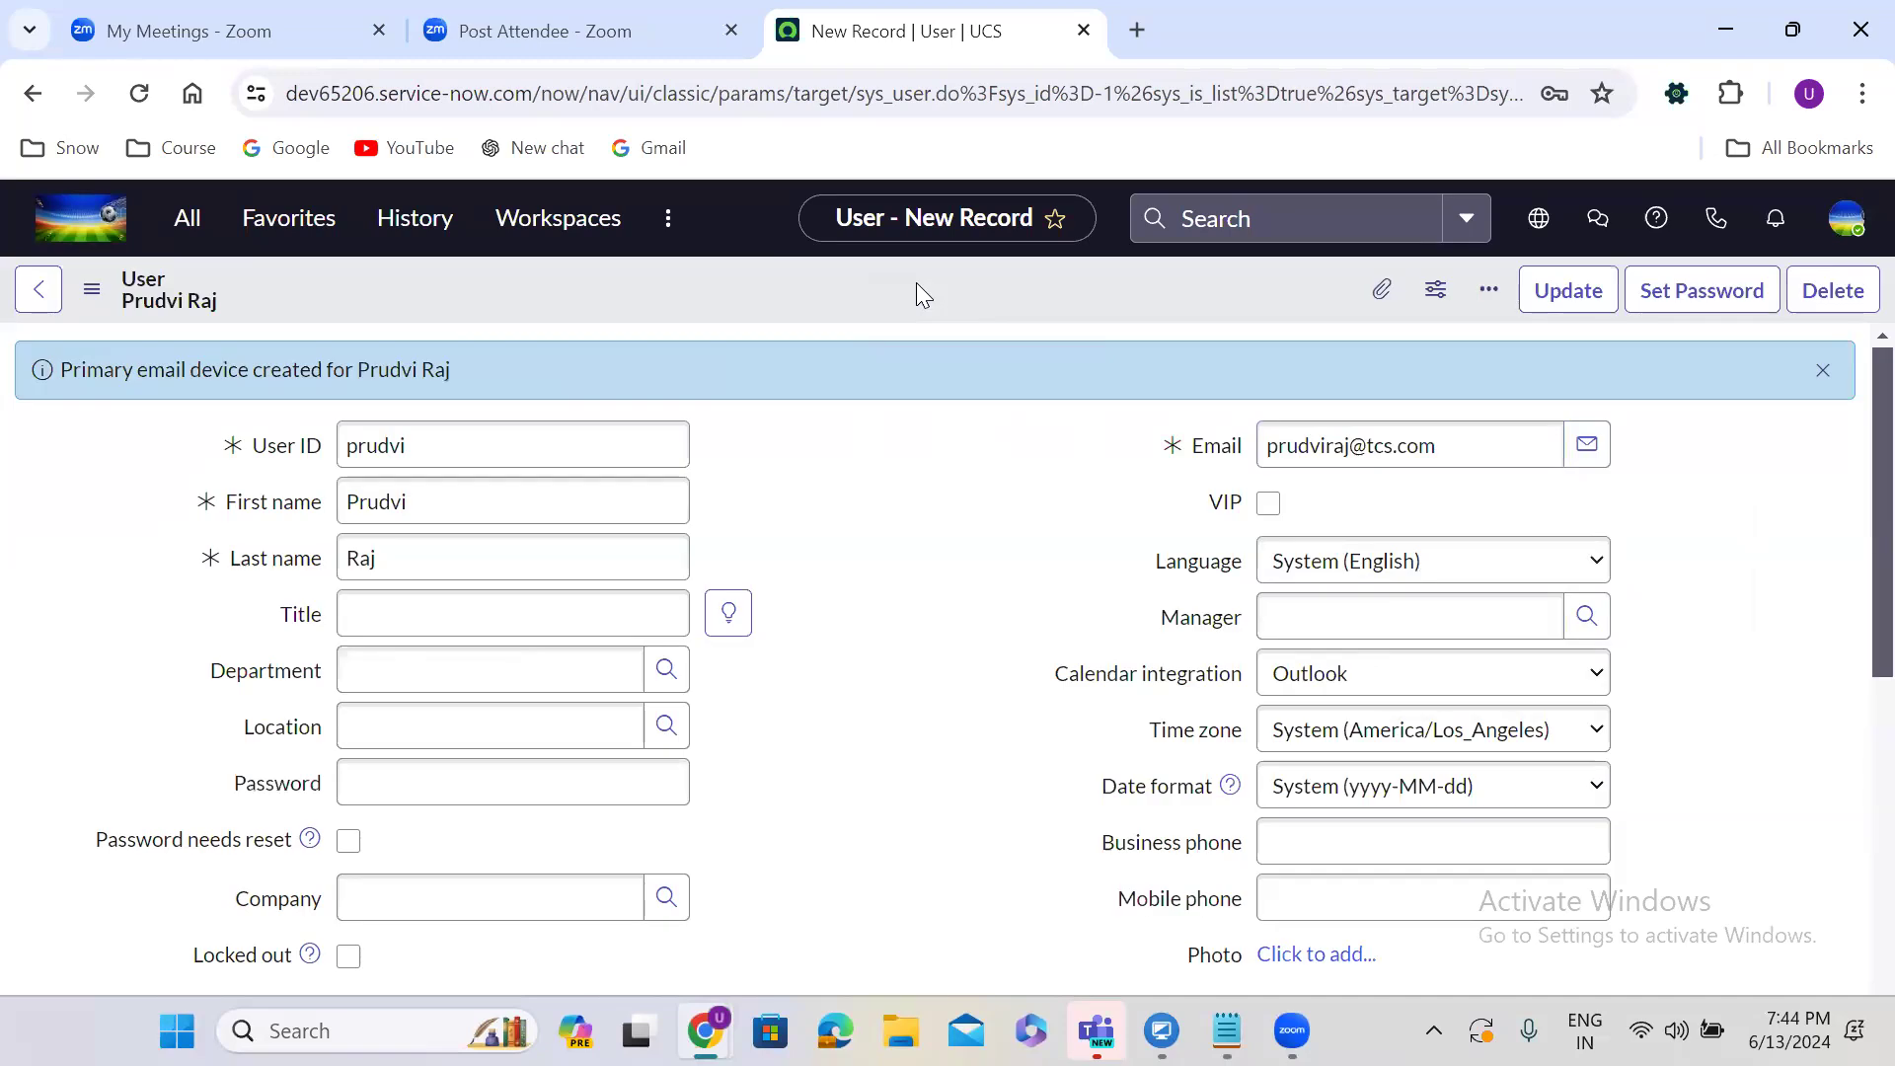
Generate a random password for the user, copy it and save it.
left_click(1670, 288)
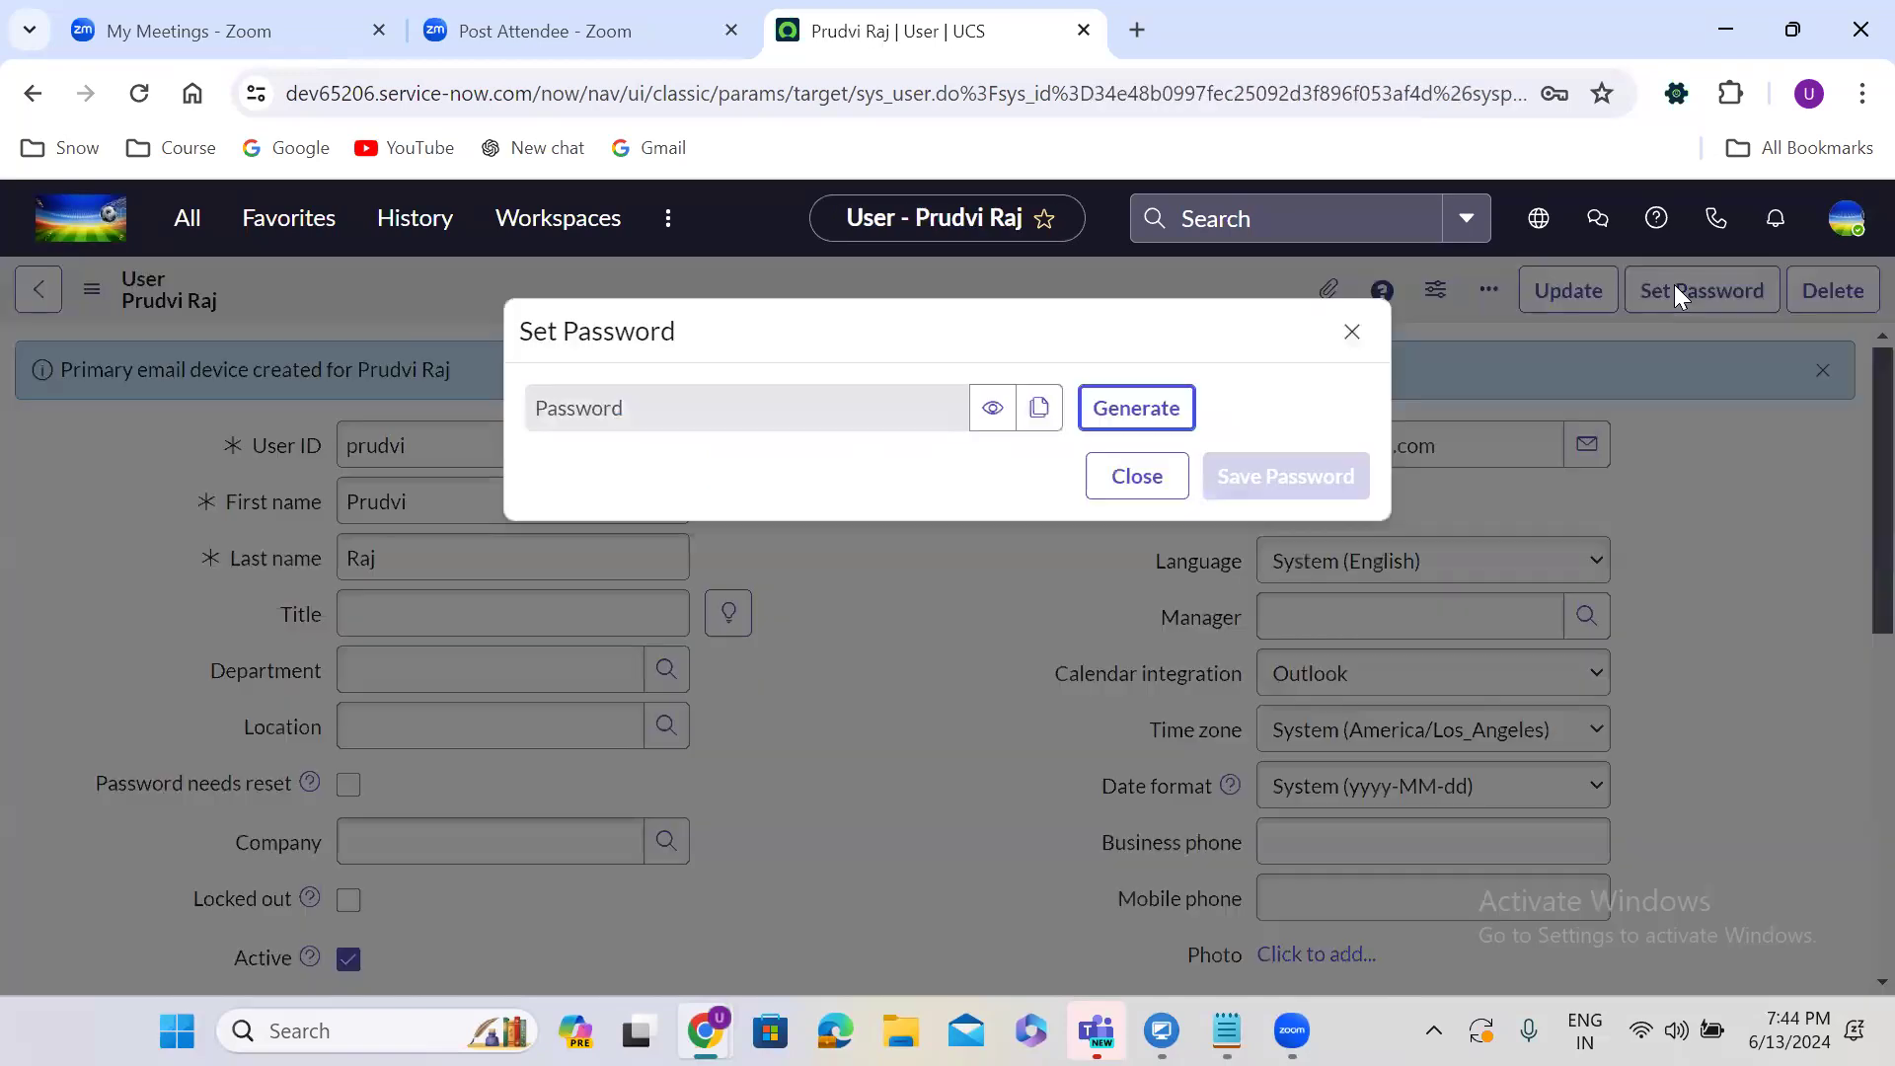
left_click(1176, 405)
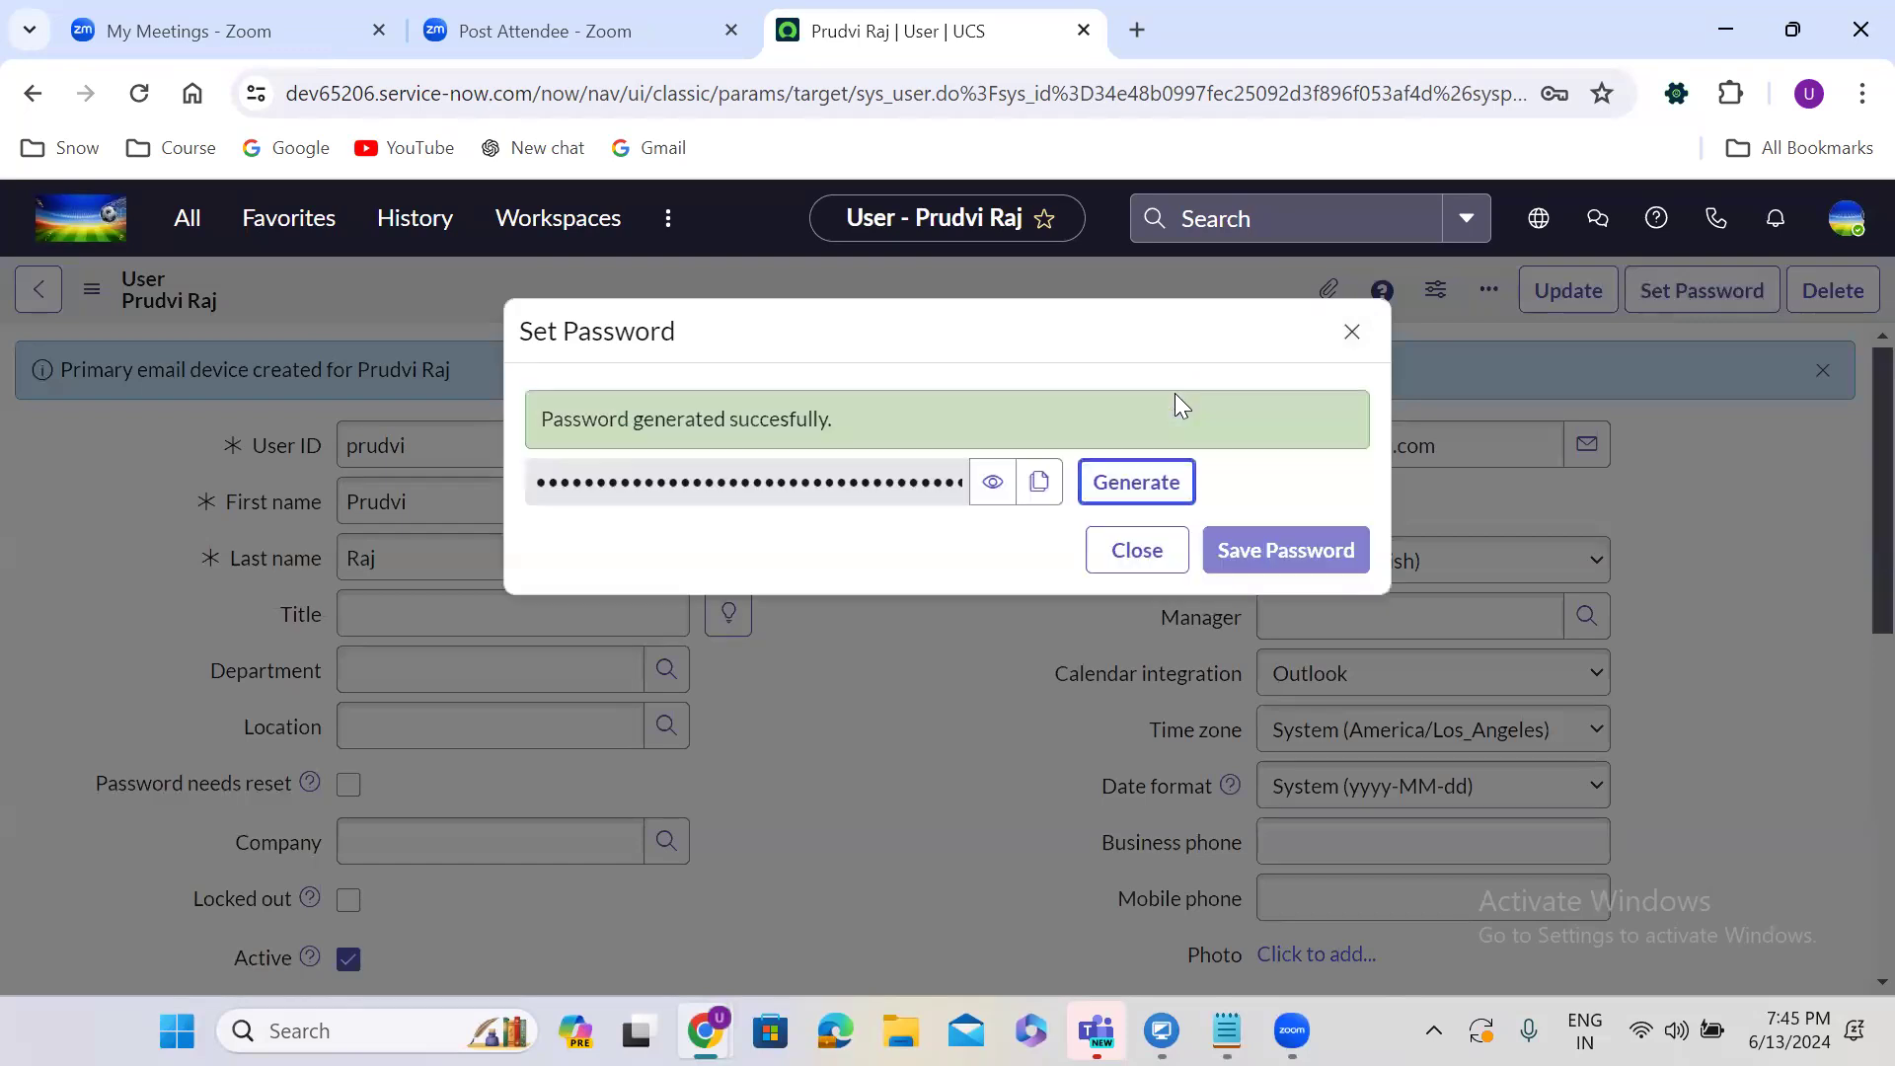
left_click(1037, 484)
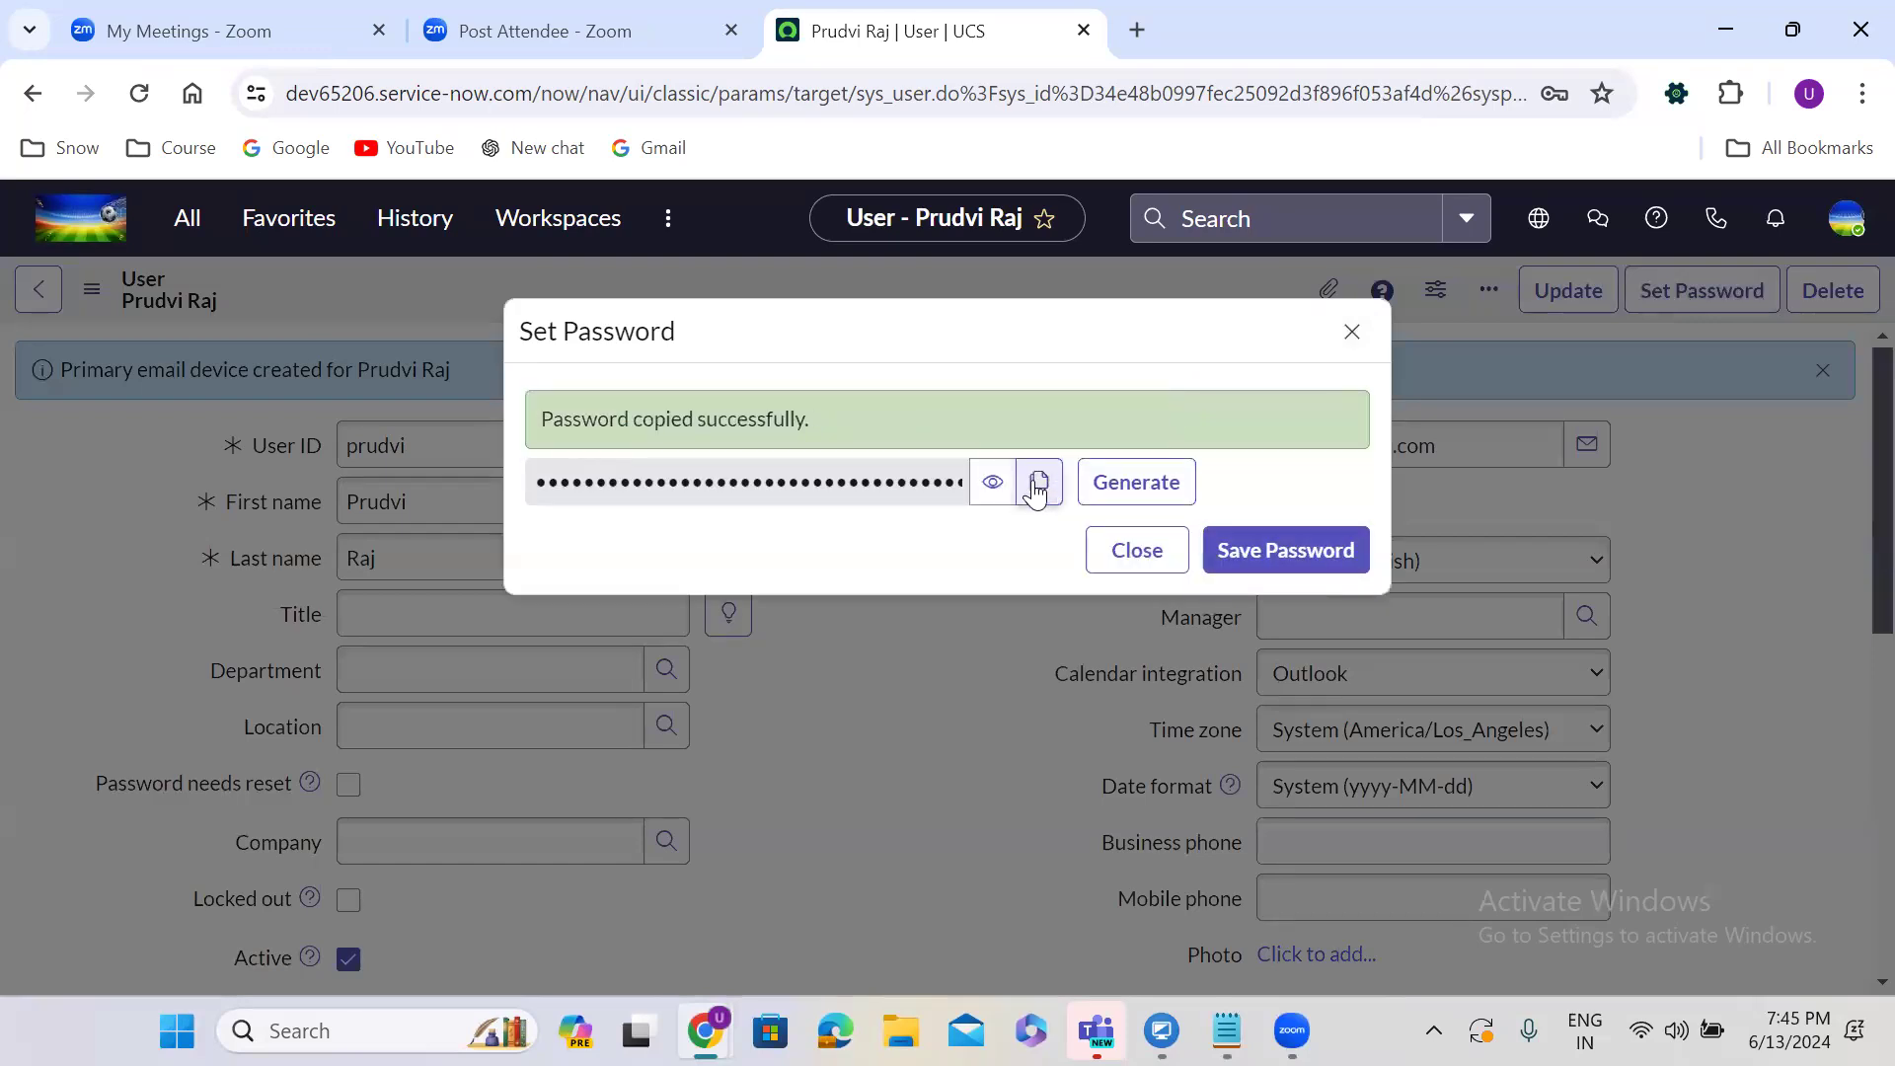
left_click(1239, 561)
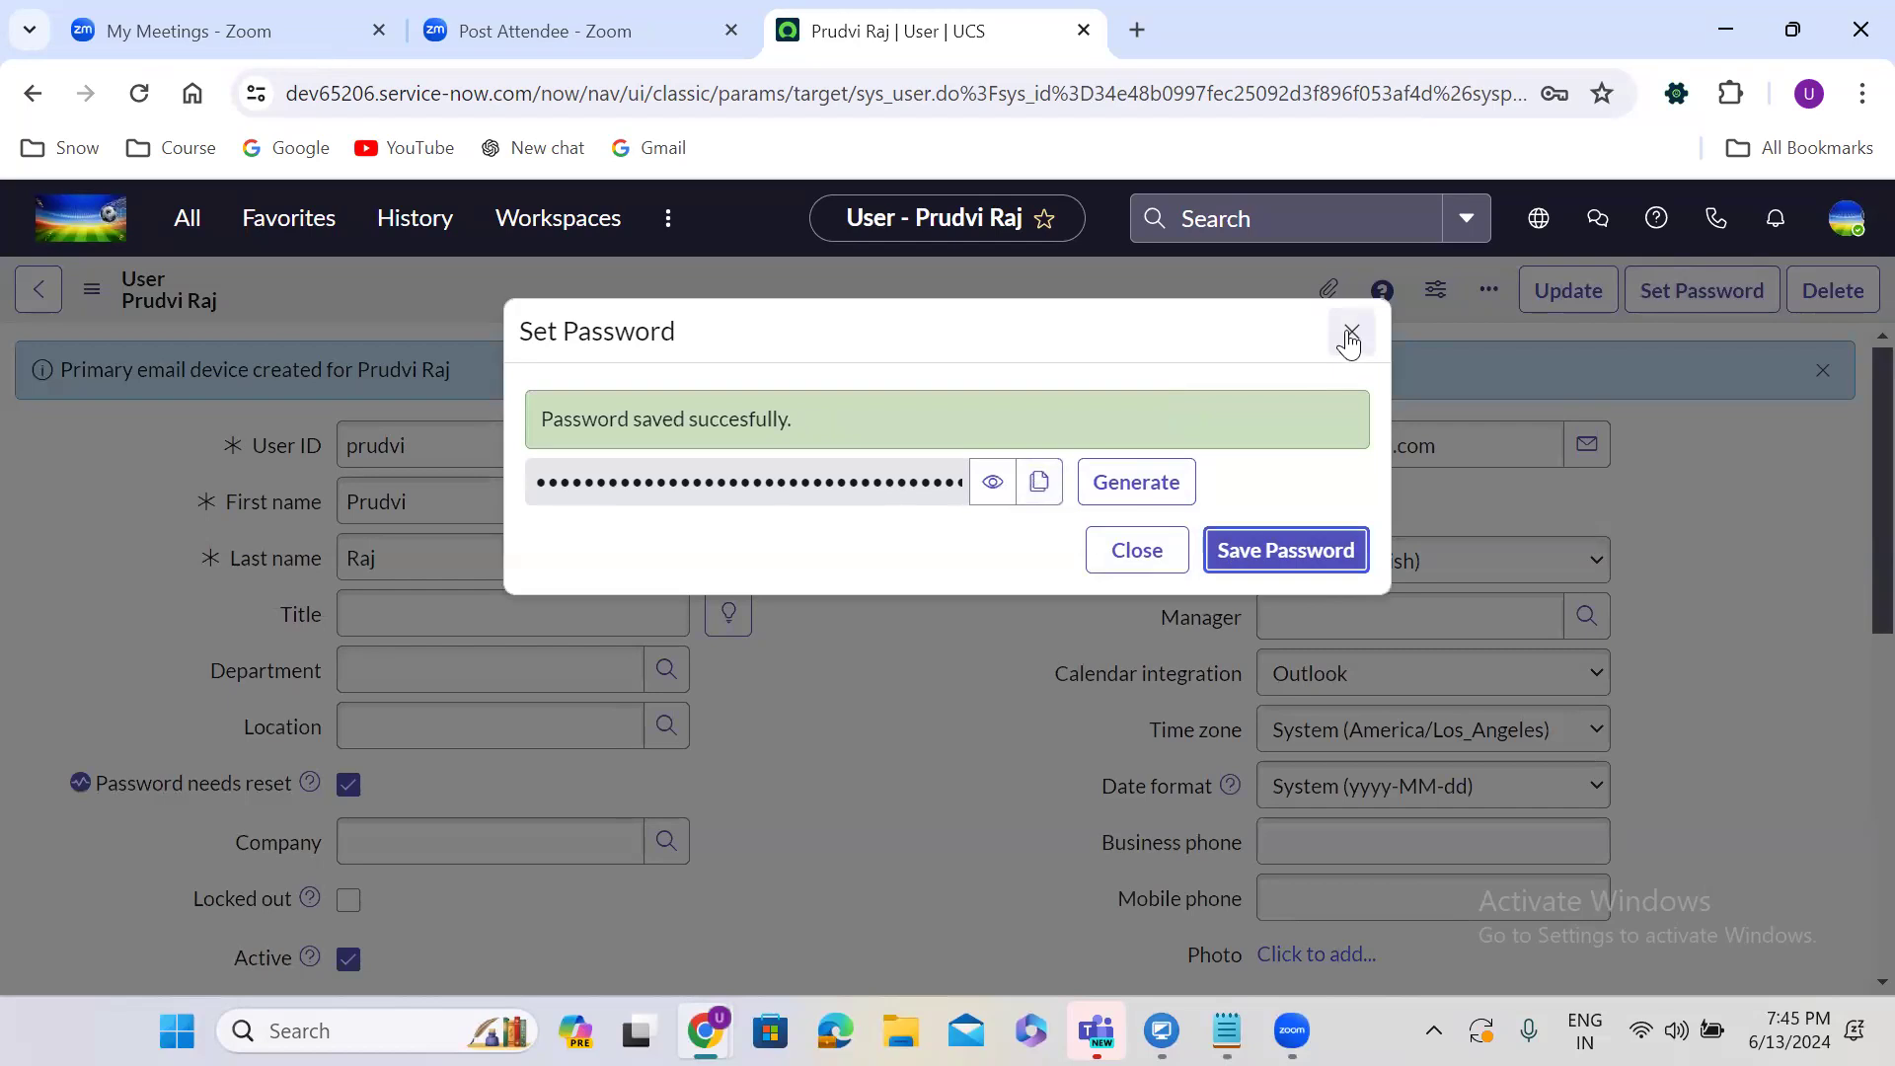
left_click(1350, 331)
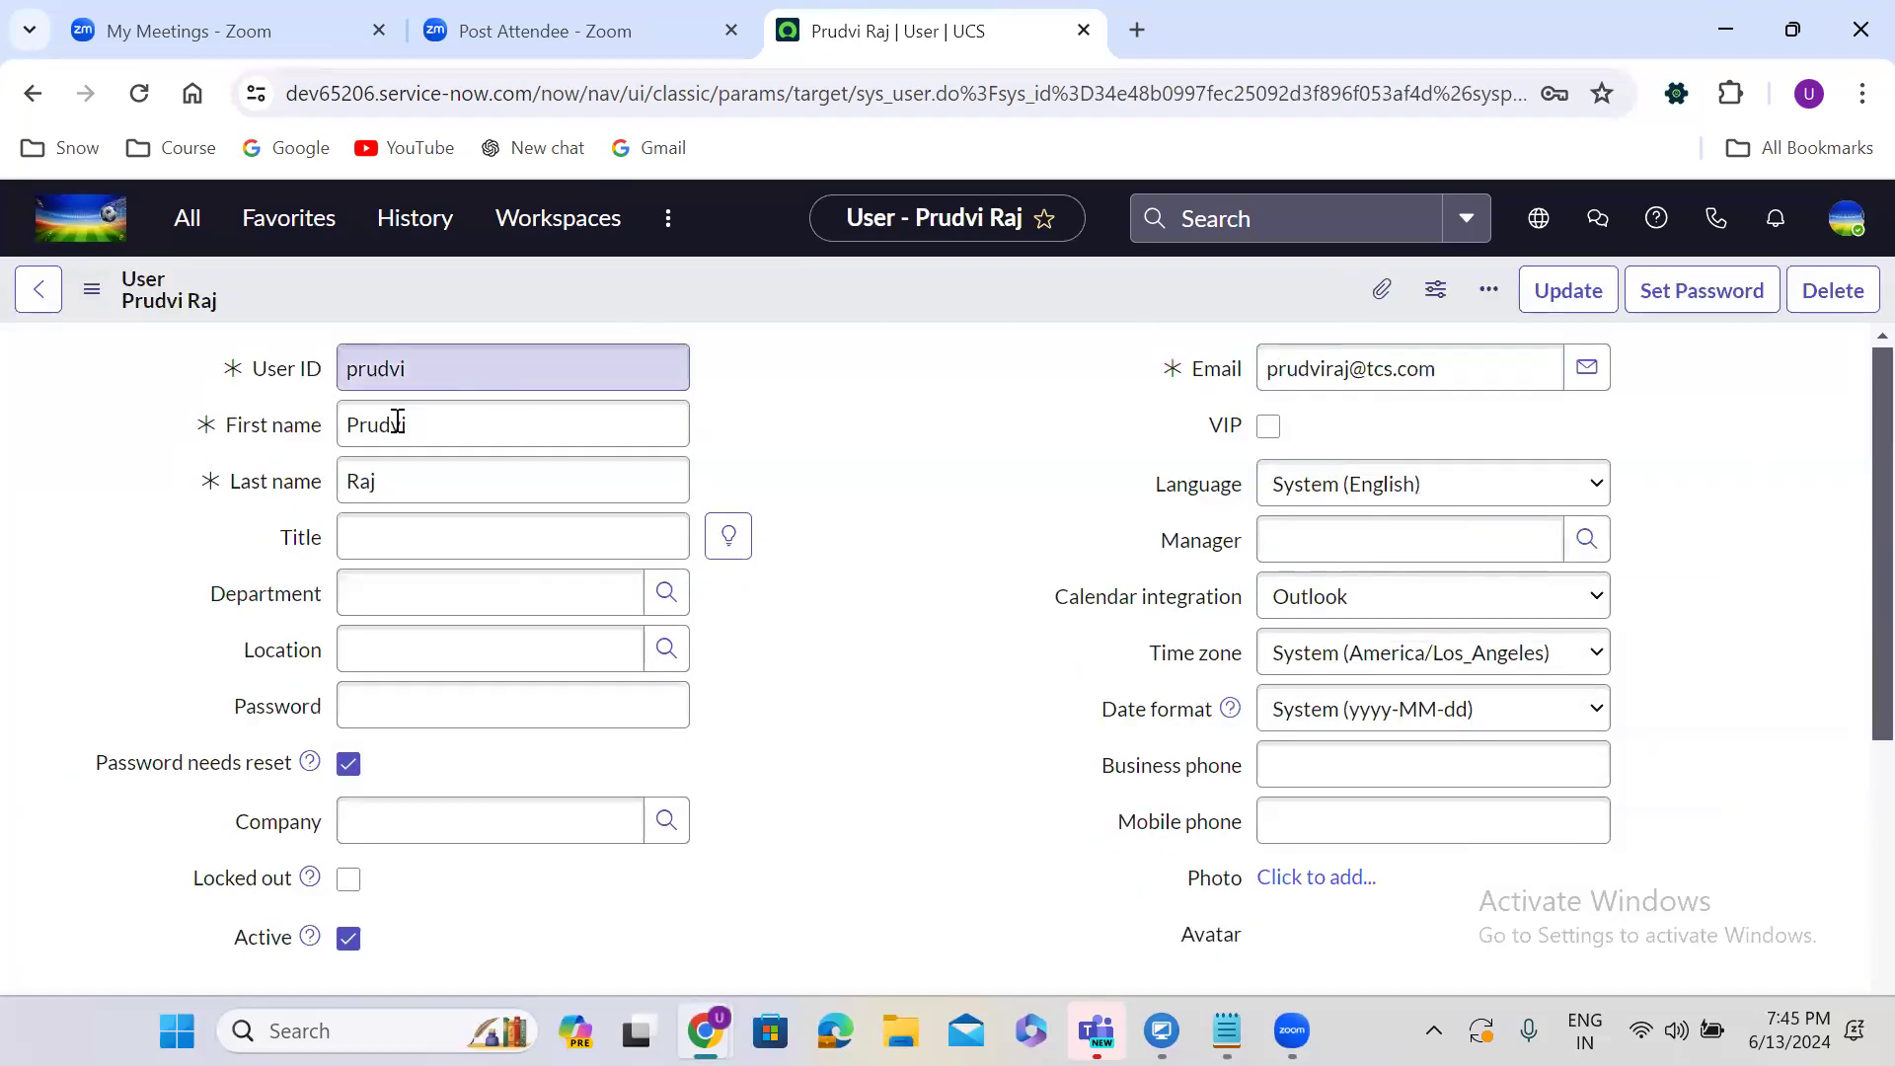
Select the new user's ID value and bring the credentials notes back up.
double_click(591, 388)
left_click(457, 377)
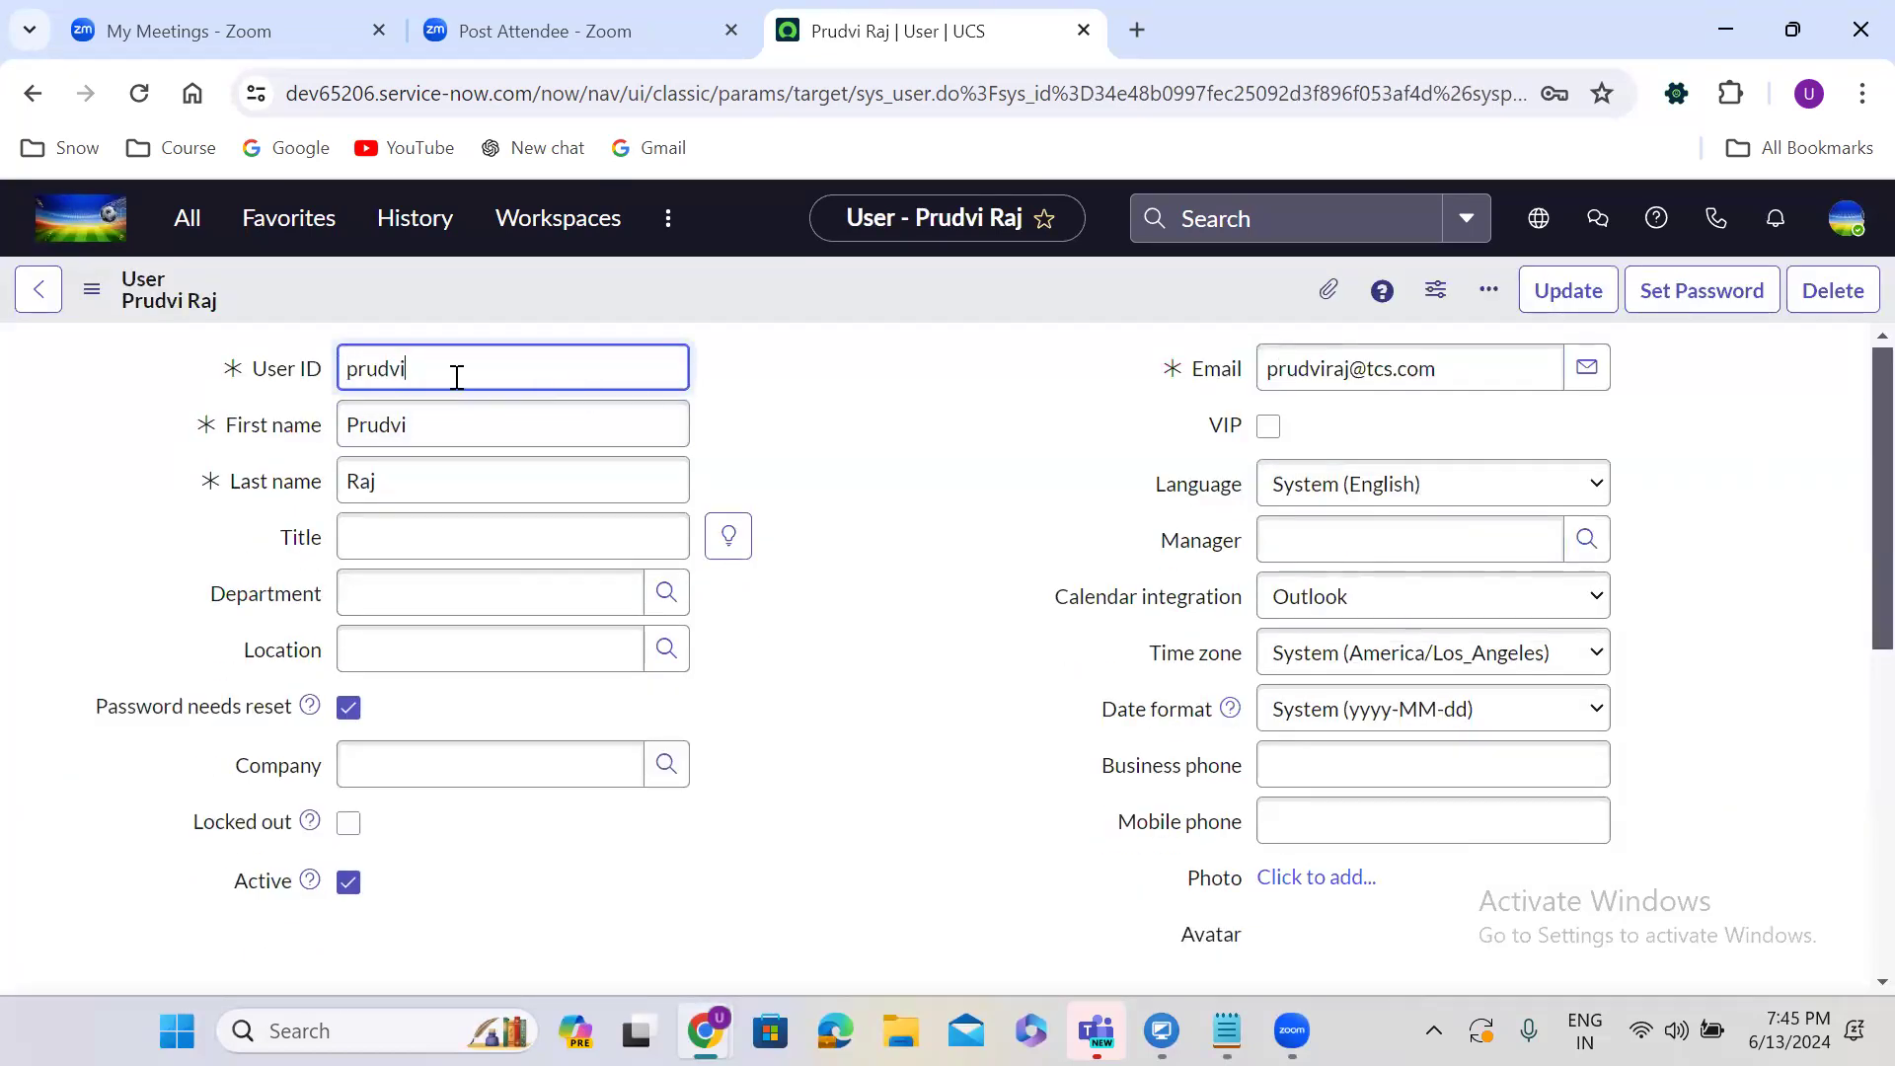
left_click(1225, 1030)
Put the new username and pasted password in the second Notepad entry, then enter the username at login.
double_click(178, 827)
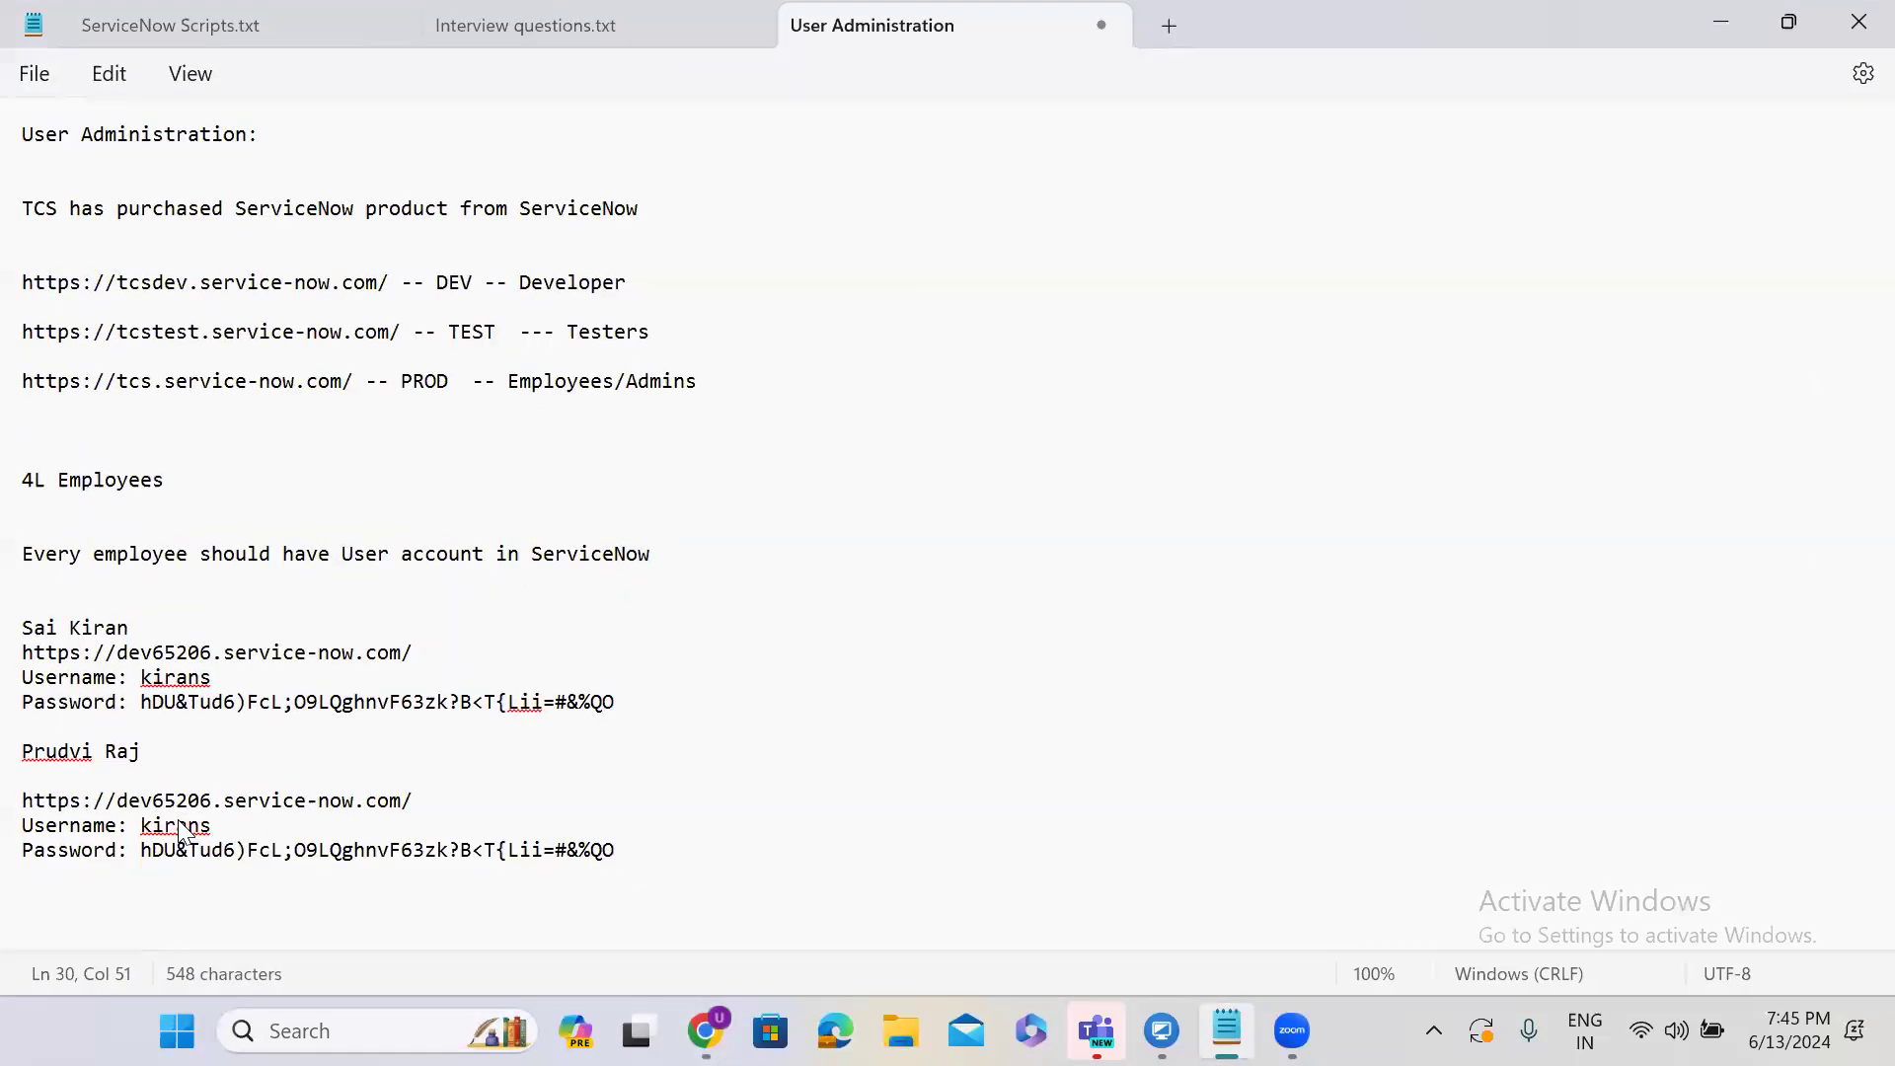
type("prudvi")
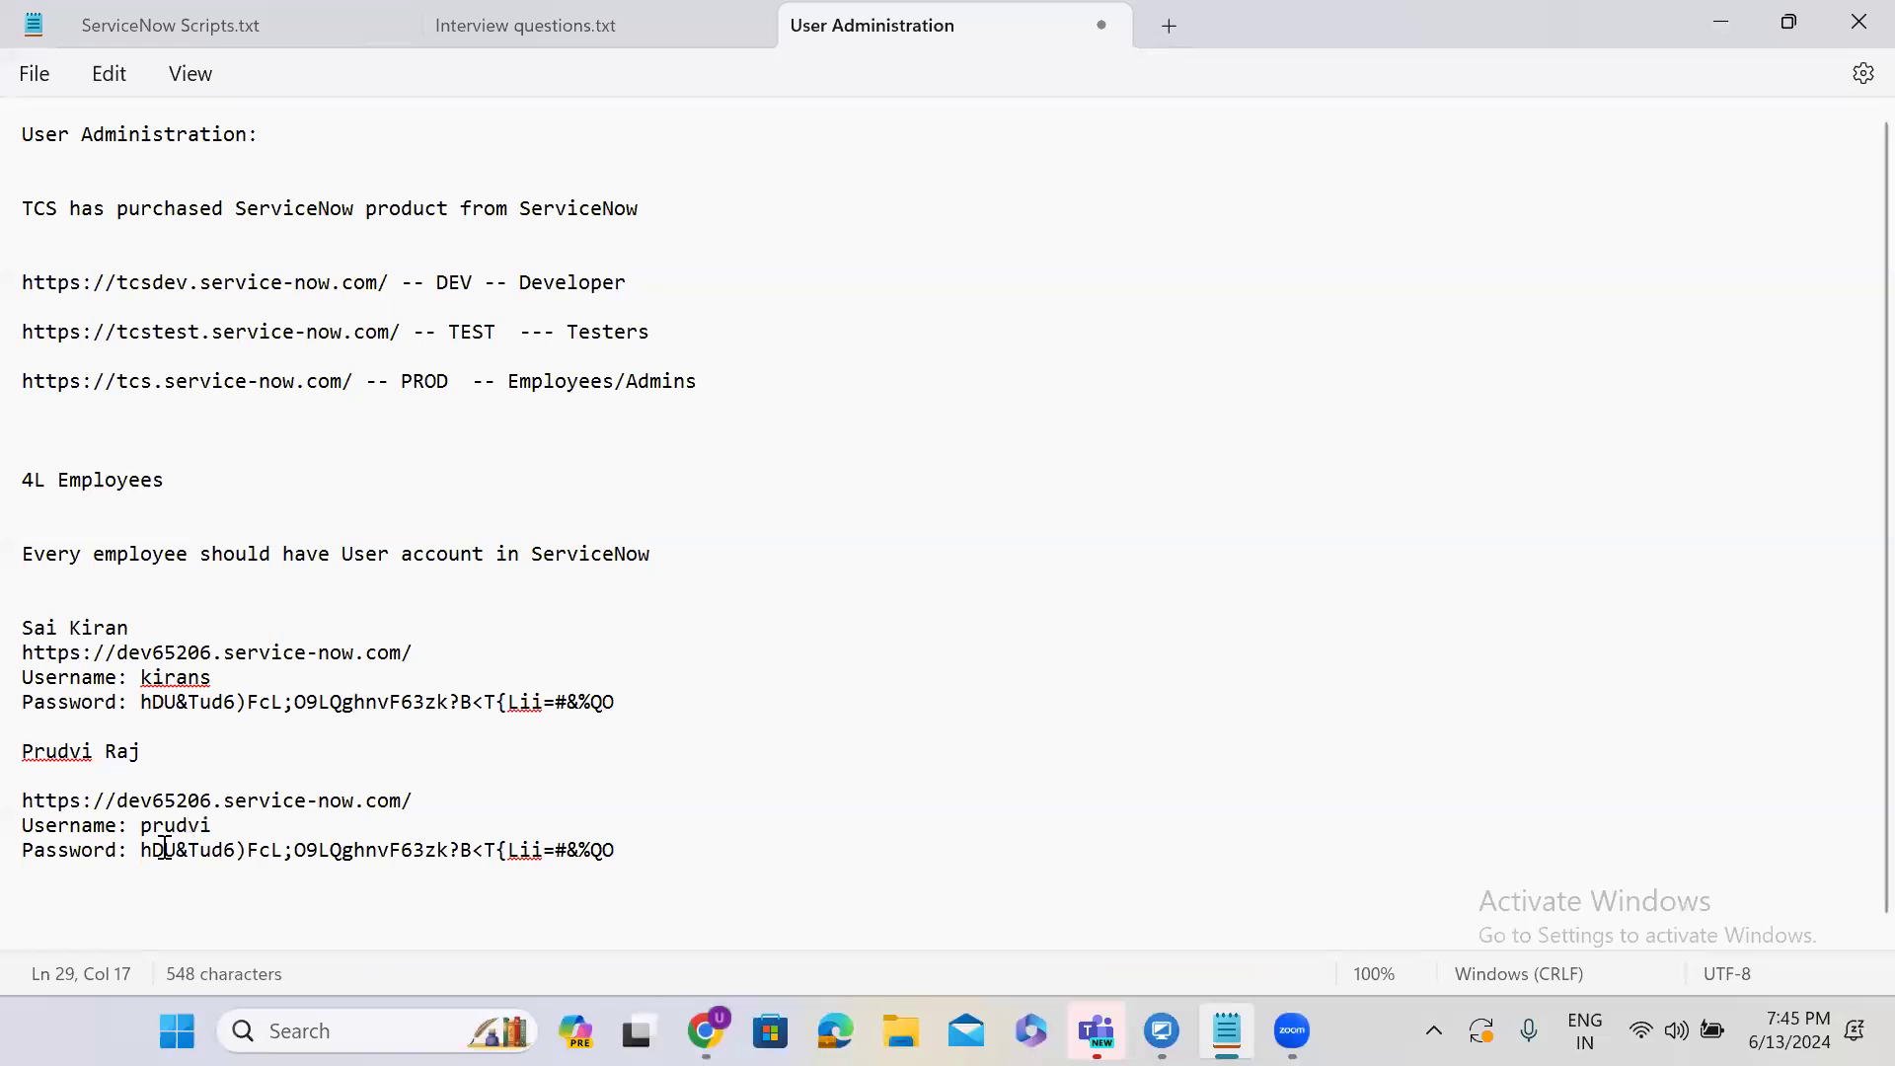
left_click_drag(140, 849, 625, 850)
key("ctrl+v")
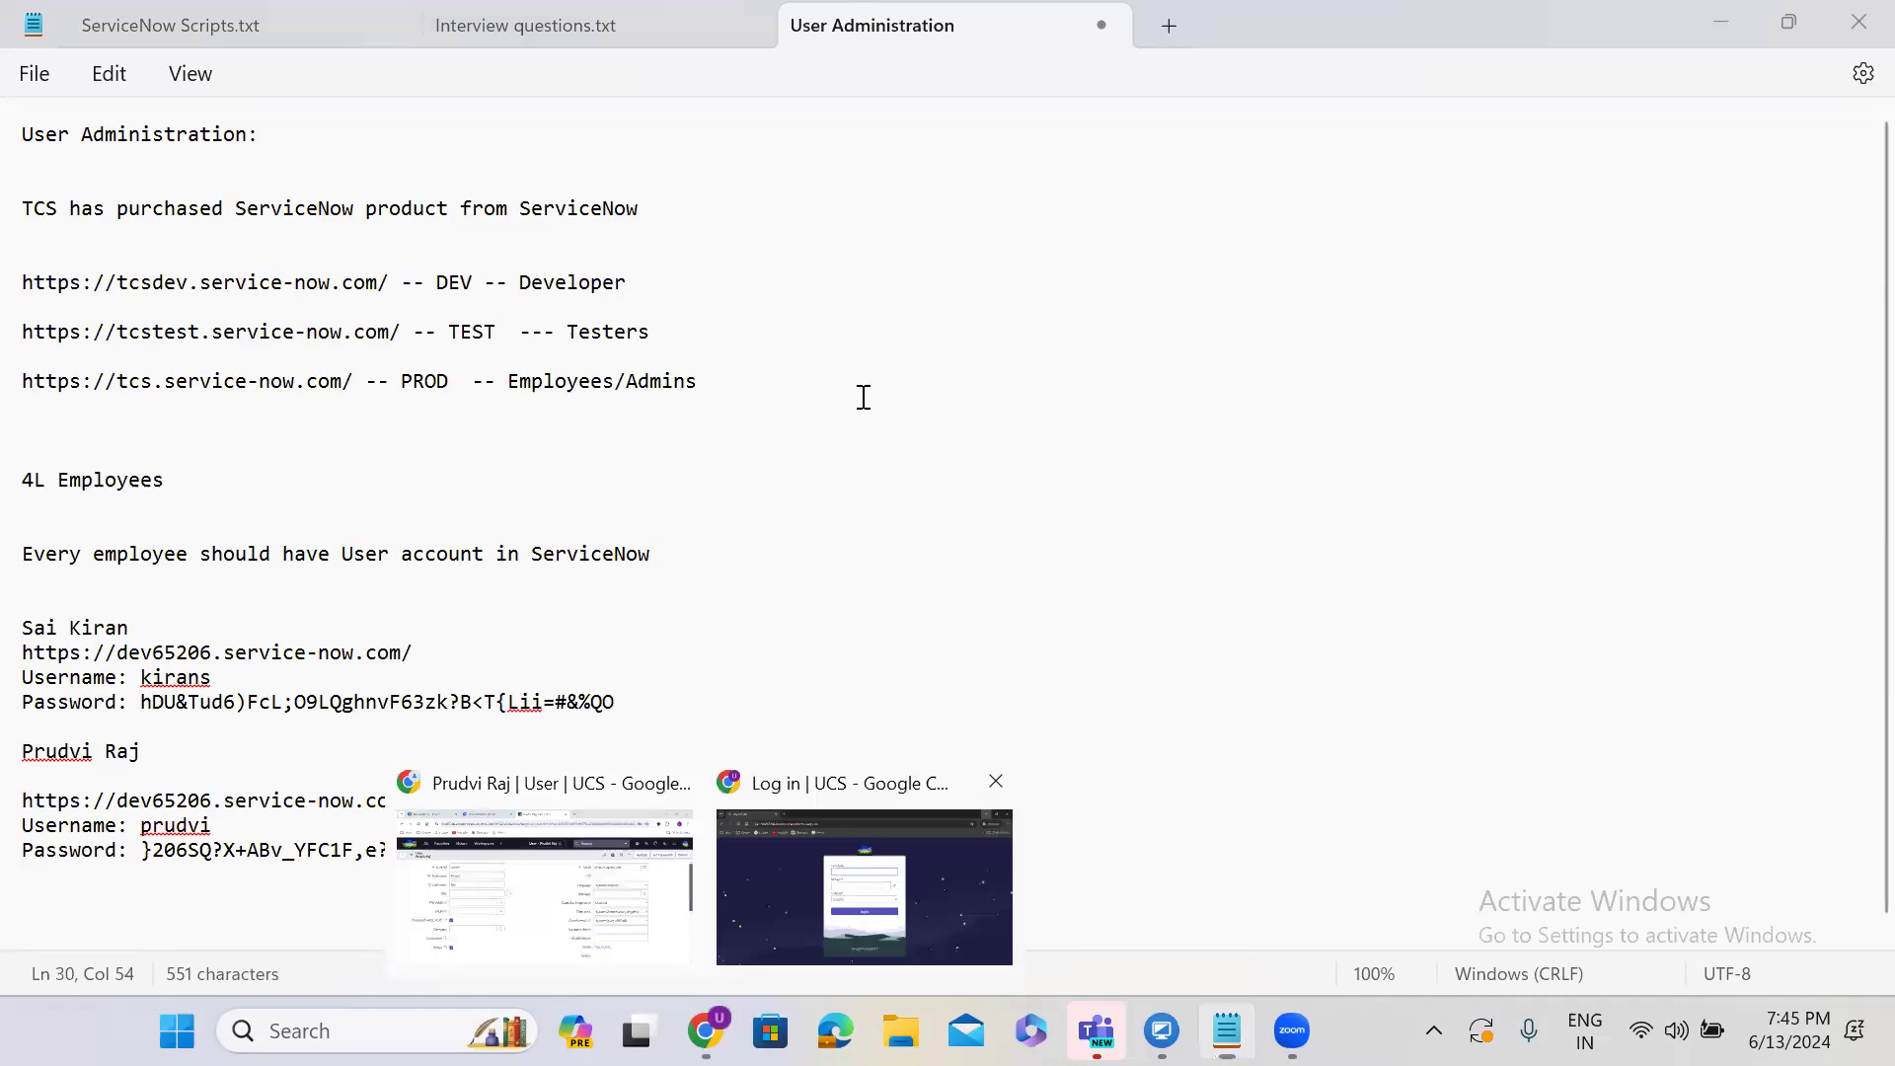
key("alt+Tab")
type("prudvi")
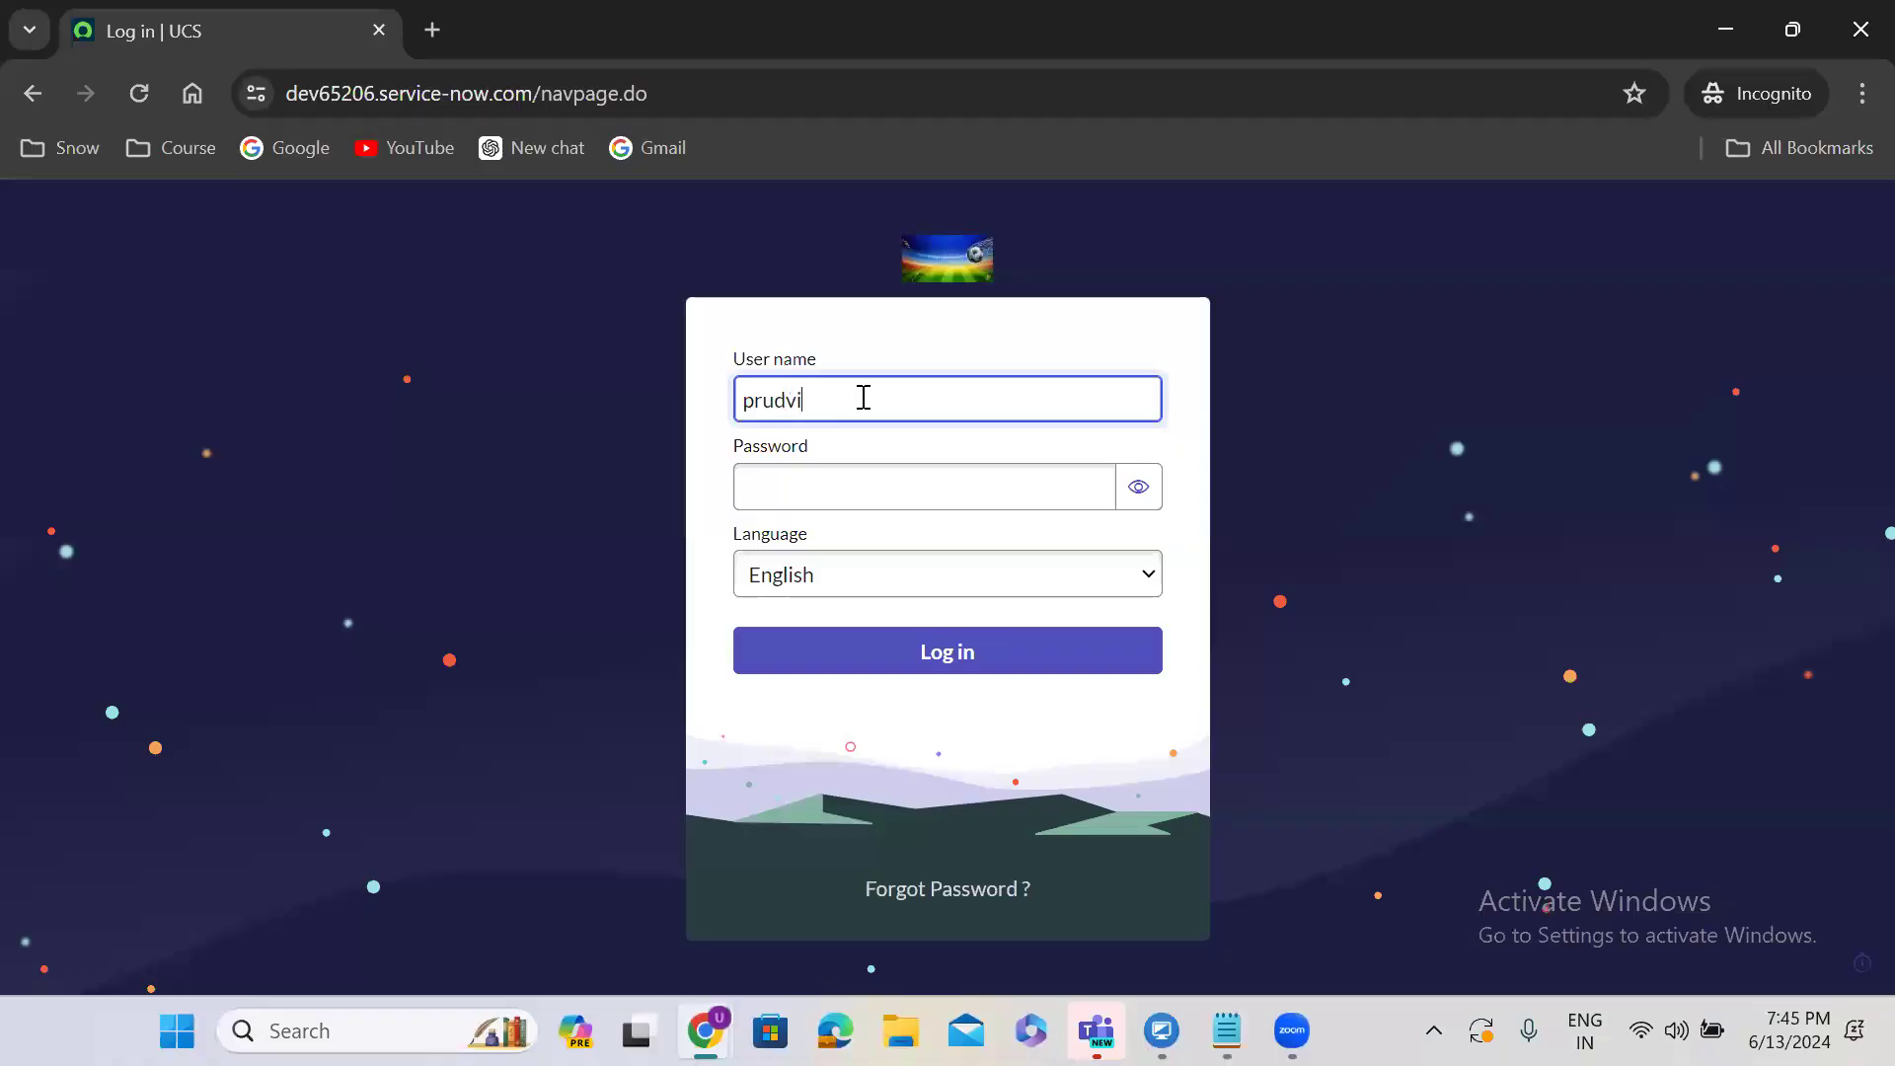
Sign in as the new user with the pasted temporary password.
left_click(864, 474)
key("ctrl+v")
left_click(962, 651)
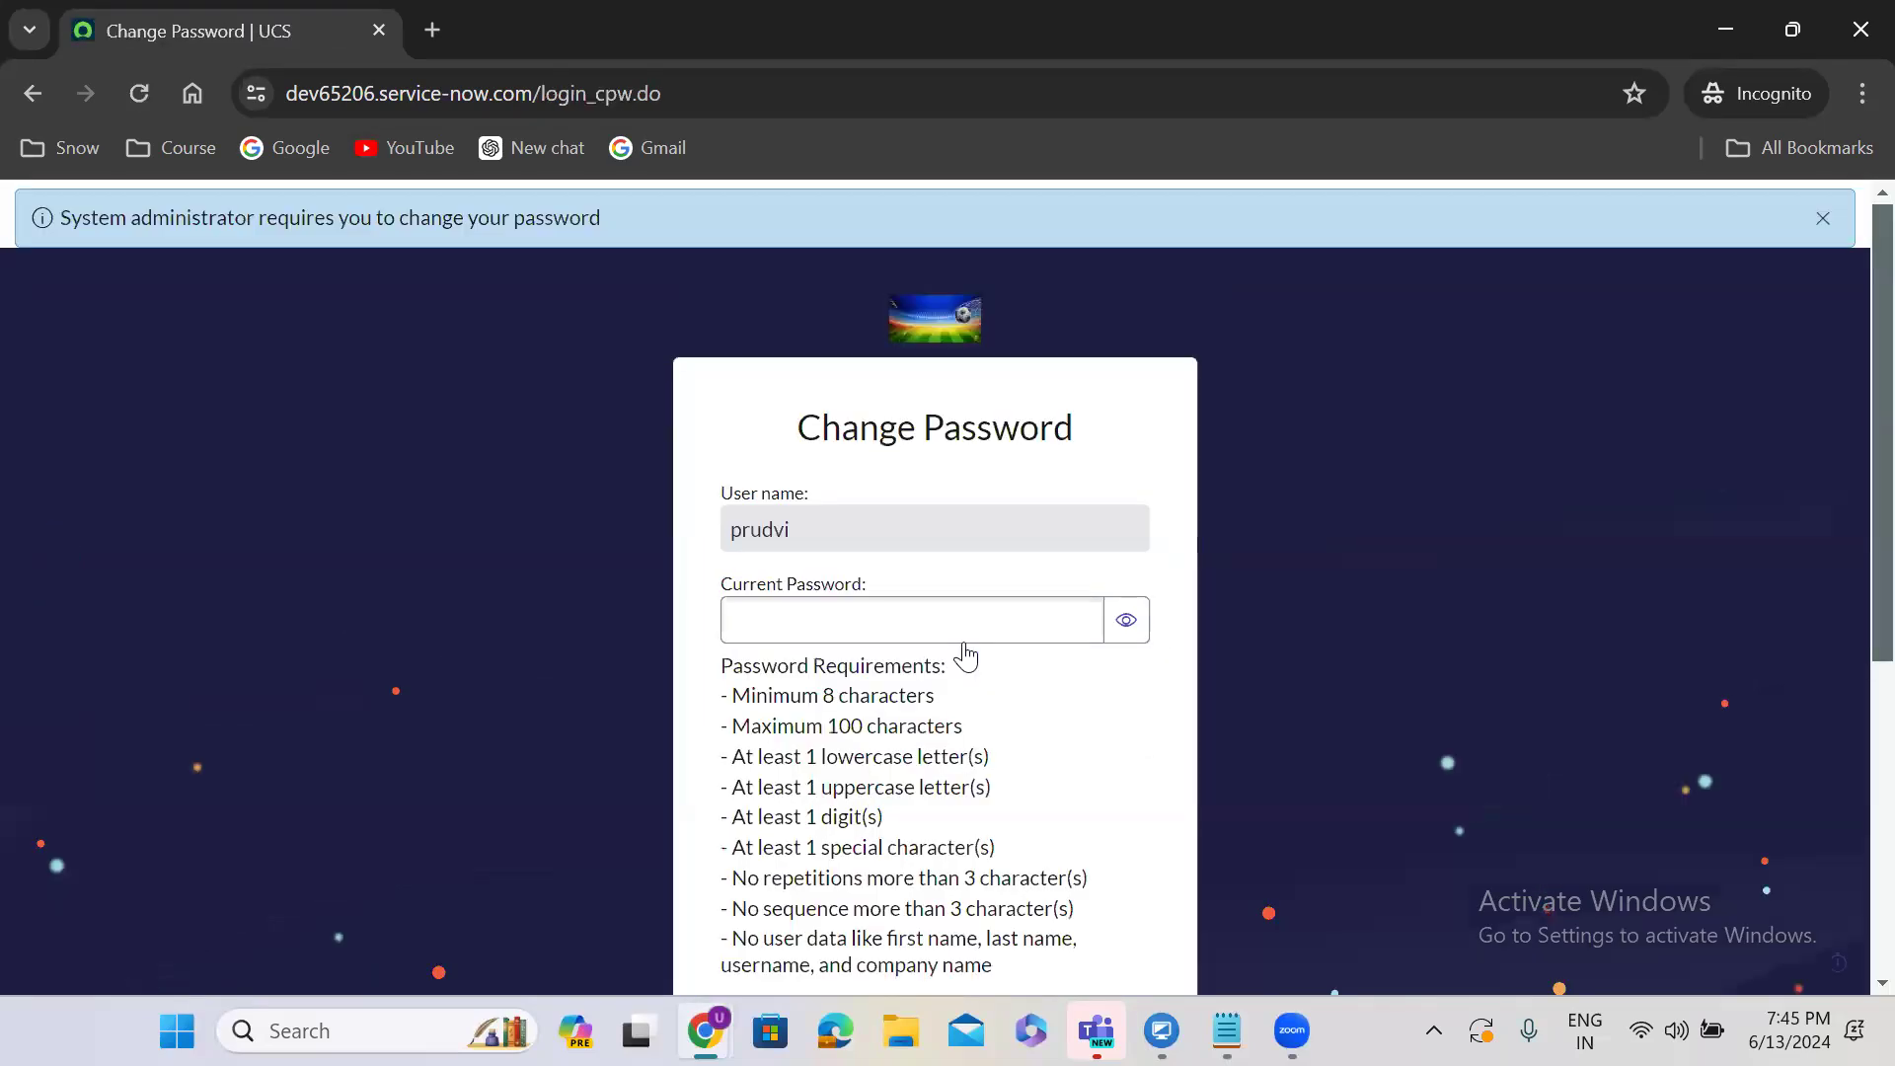
Enter the current password, type and confirm a new password, and submit the change.
left_click(905, 626)
key("ctrl+v")
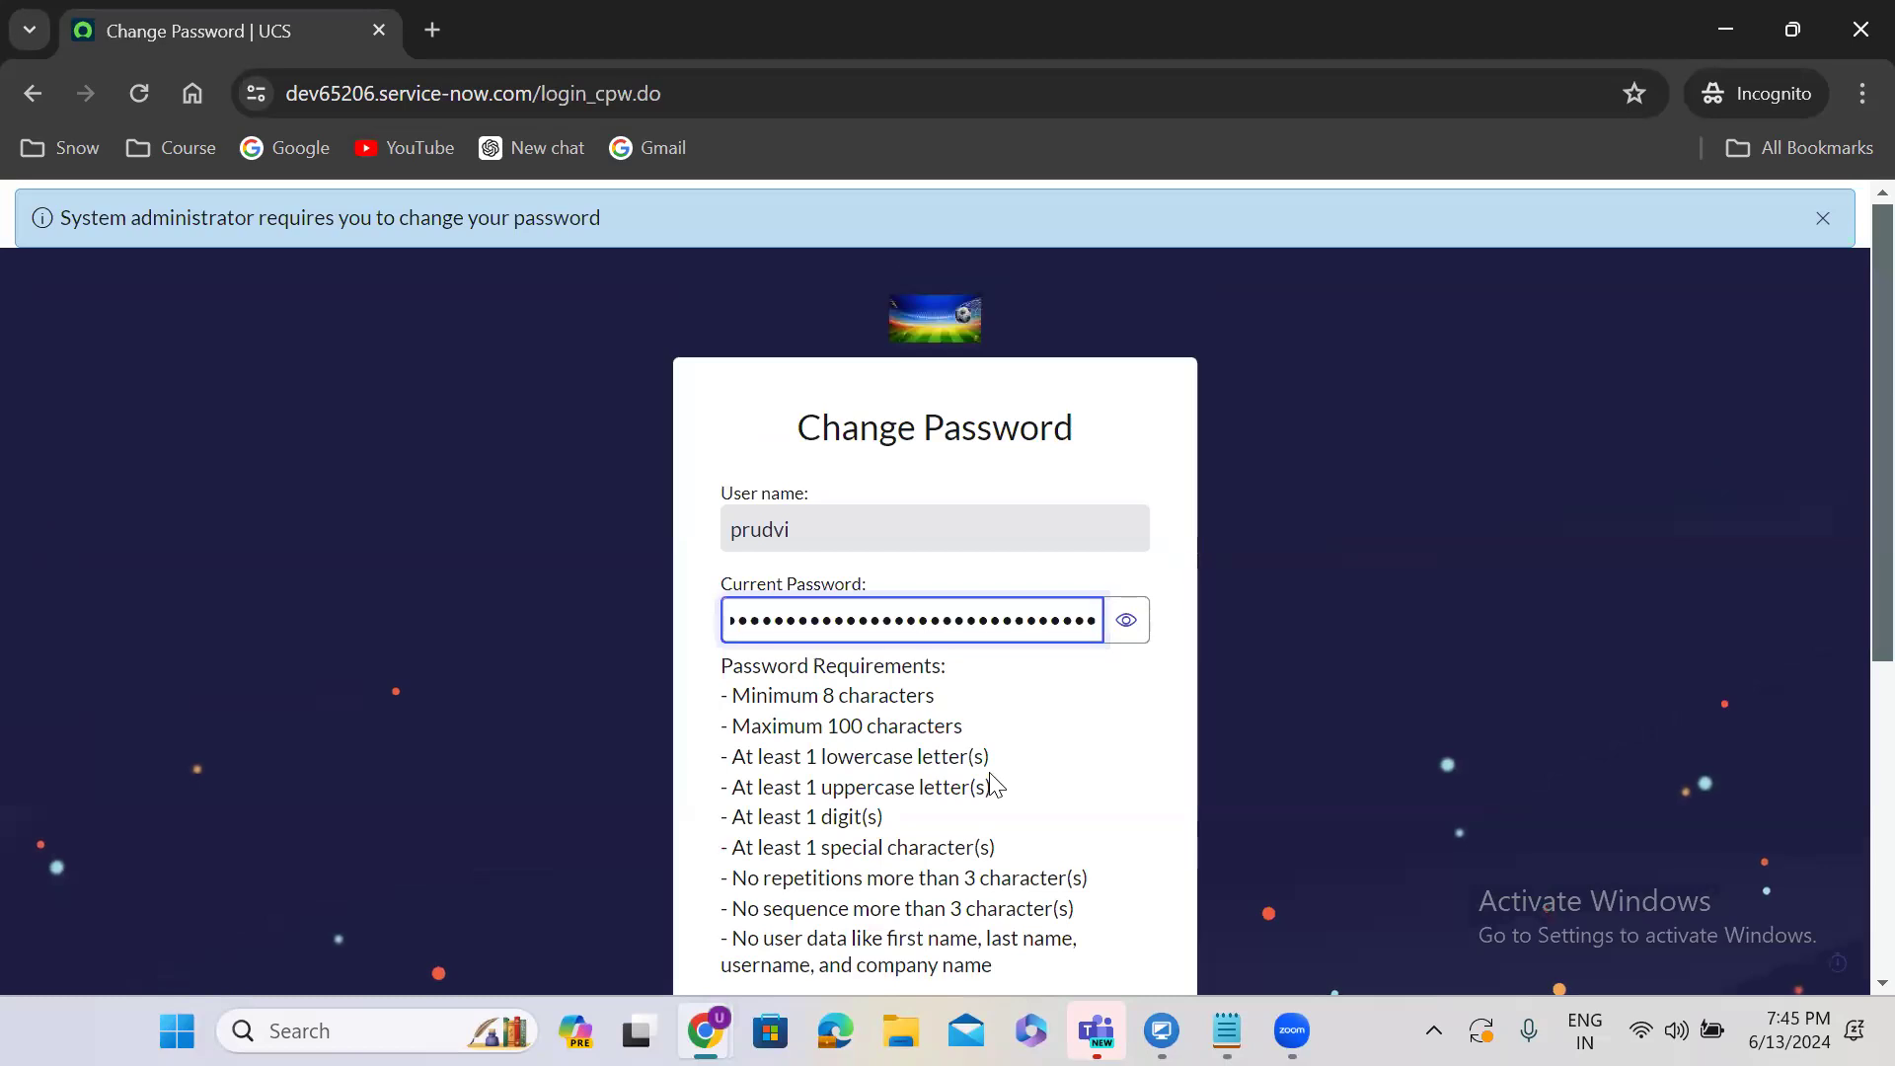
scroll(991, 782, "down", 5)
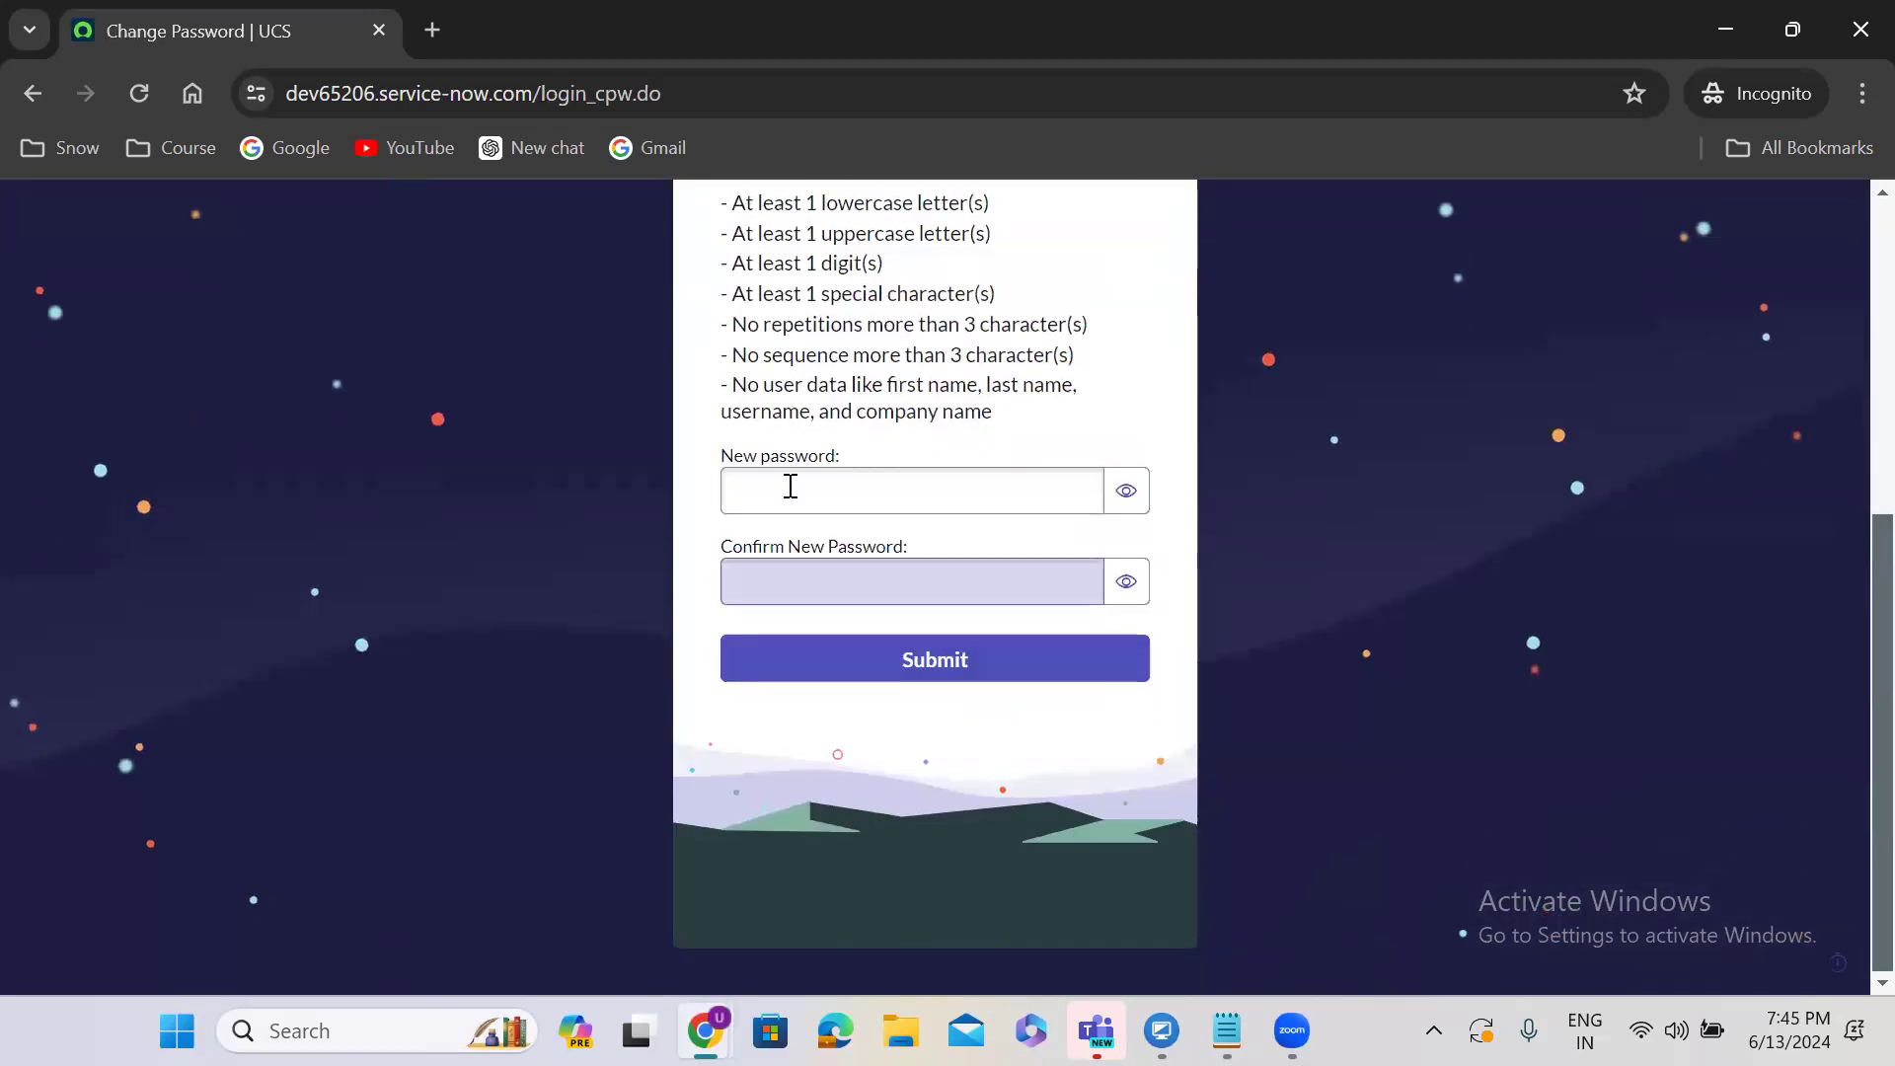
left_click(790, 486)
type("•••••••••")
left_click(846, 586)
type("••••")
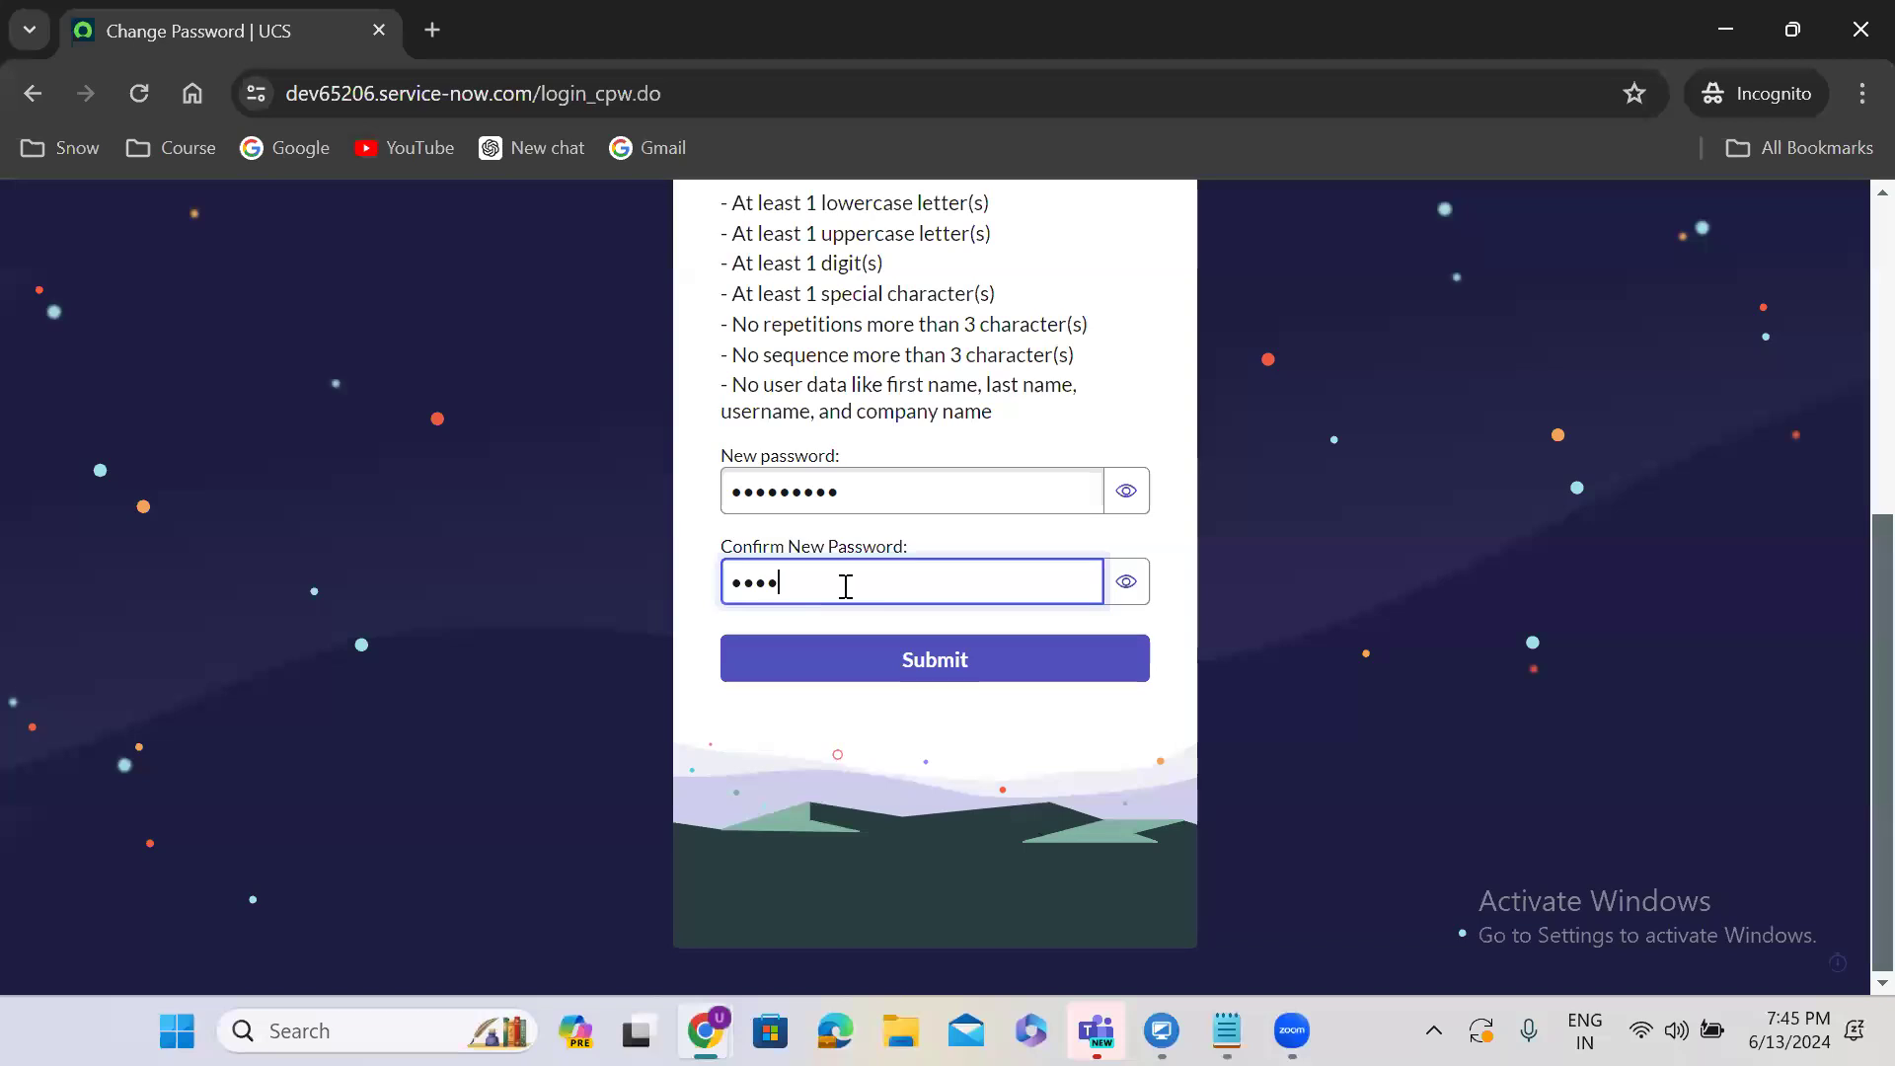
type("•••••")
left_click(945, 665)
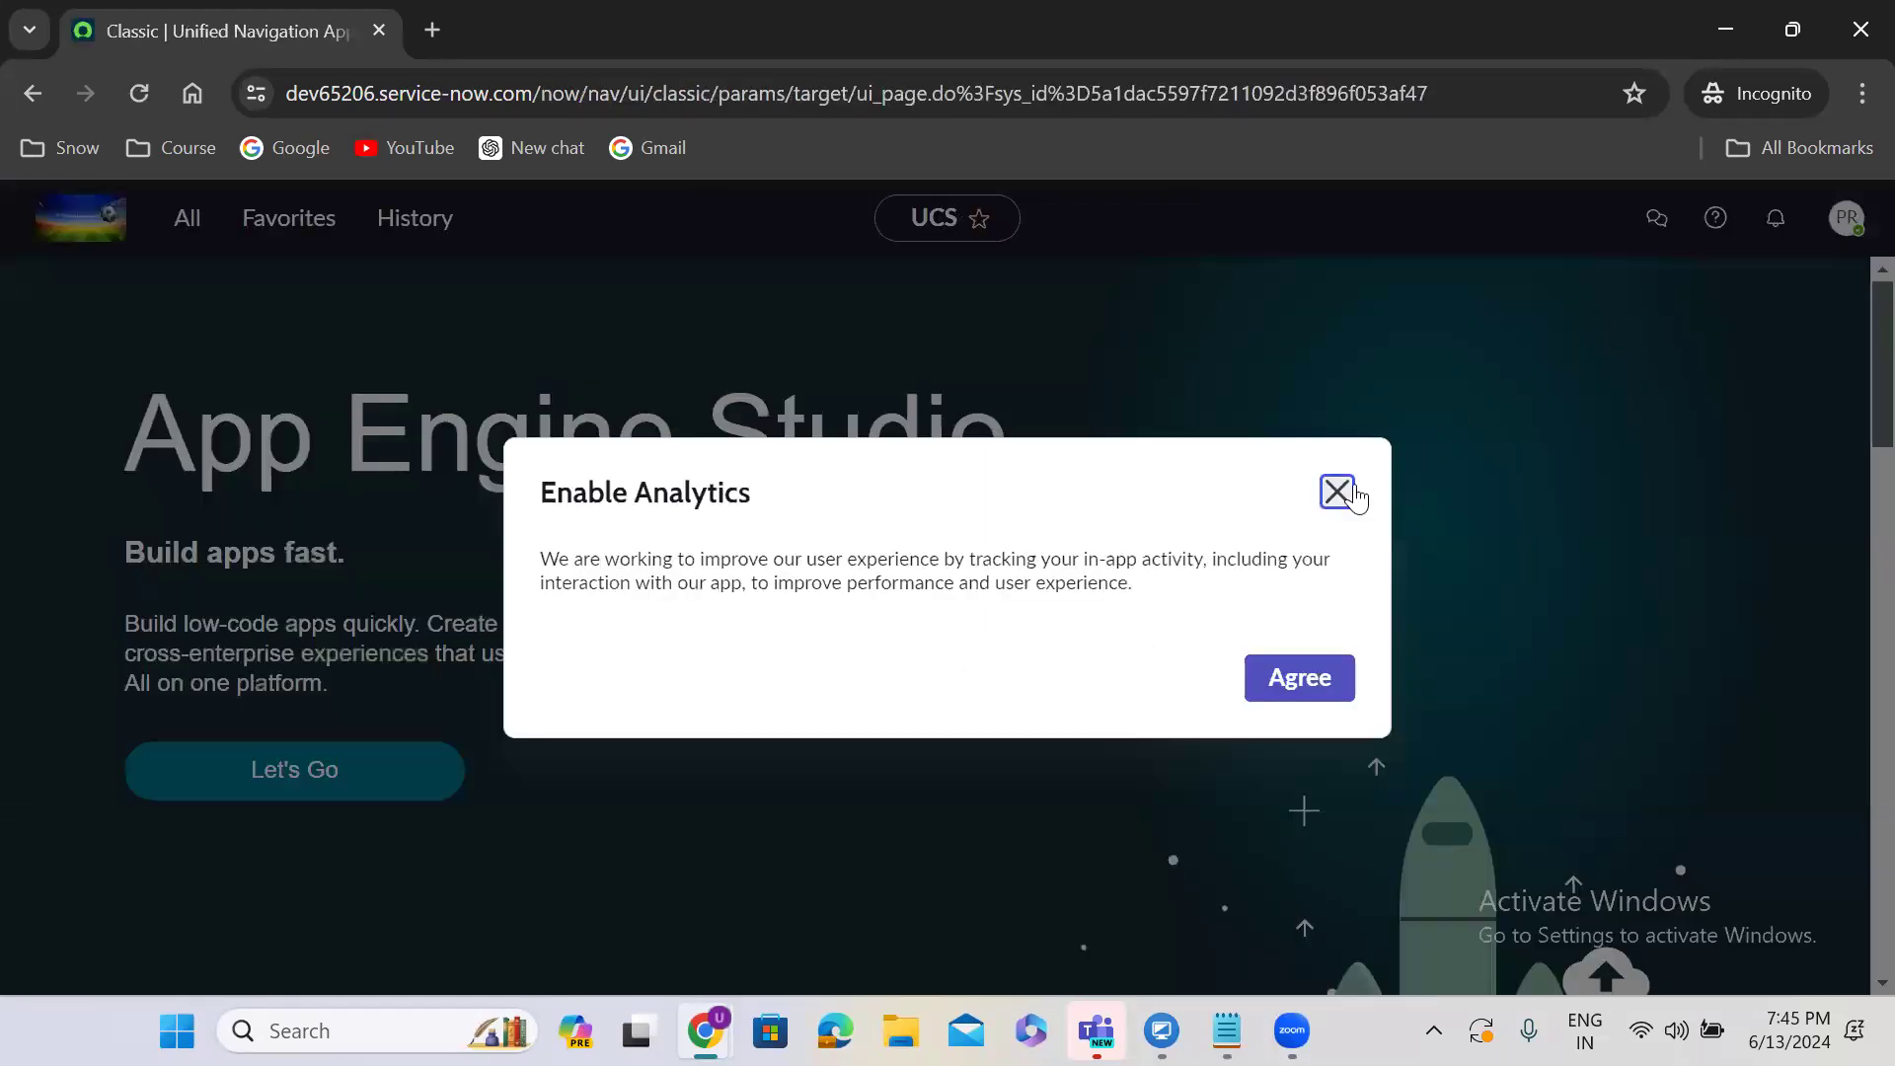
Close the Enable Analytics and Work your way pop-ups, then return to the admin window.
left_click(1353, 491)
left_click(1849, 223)
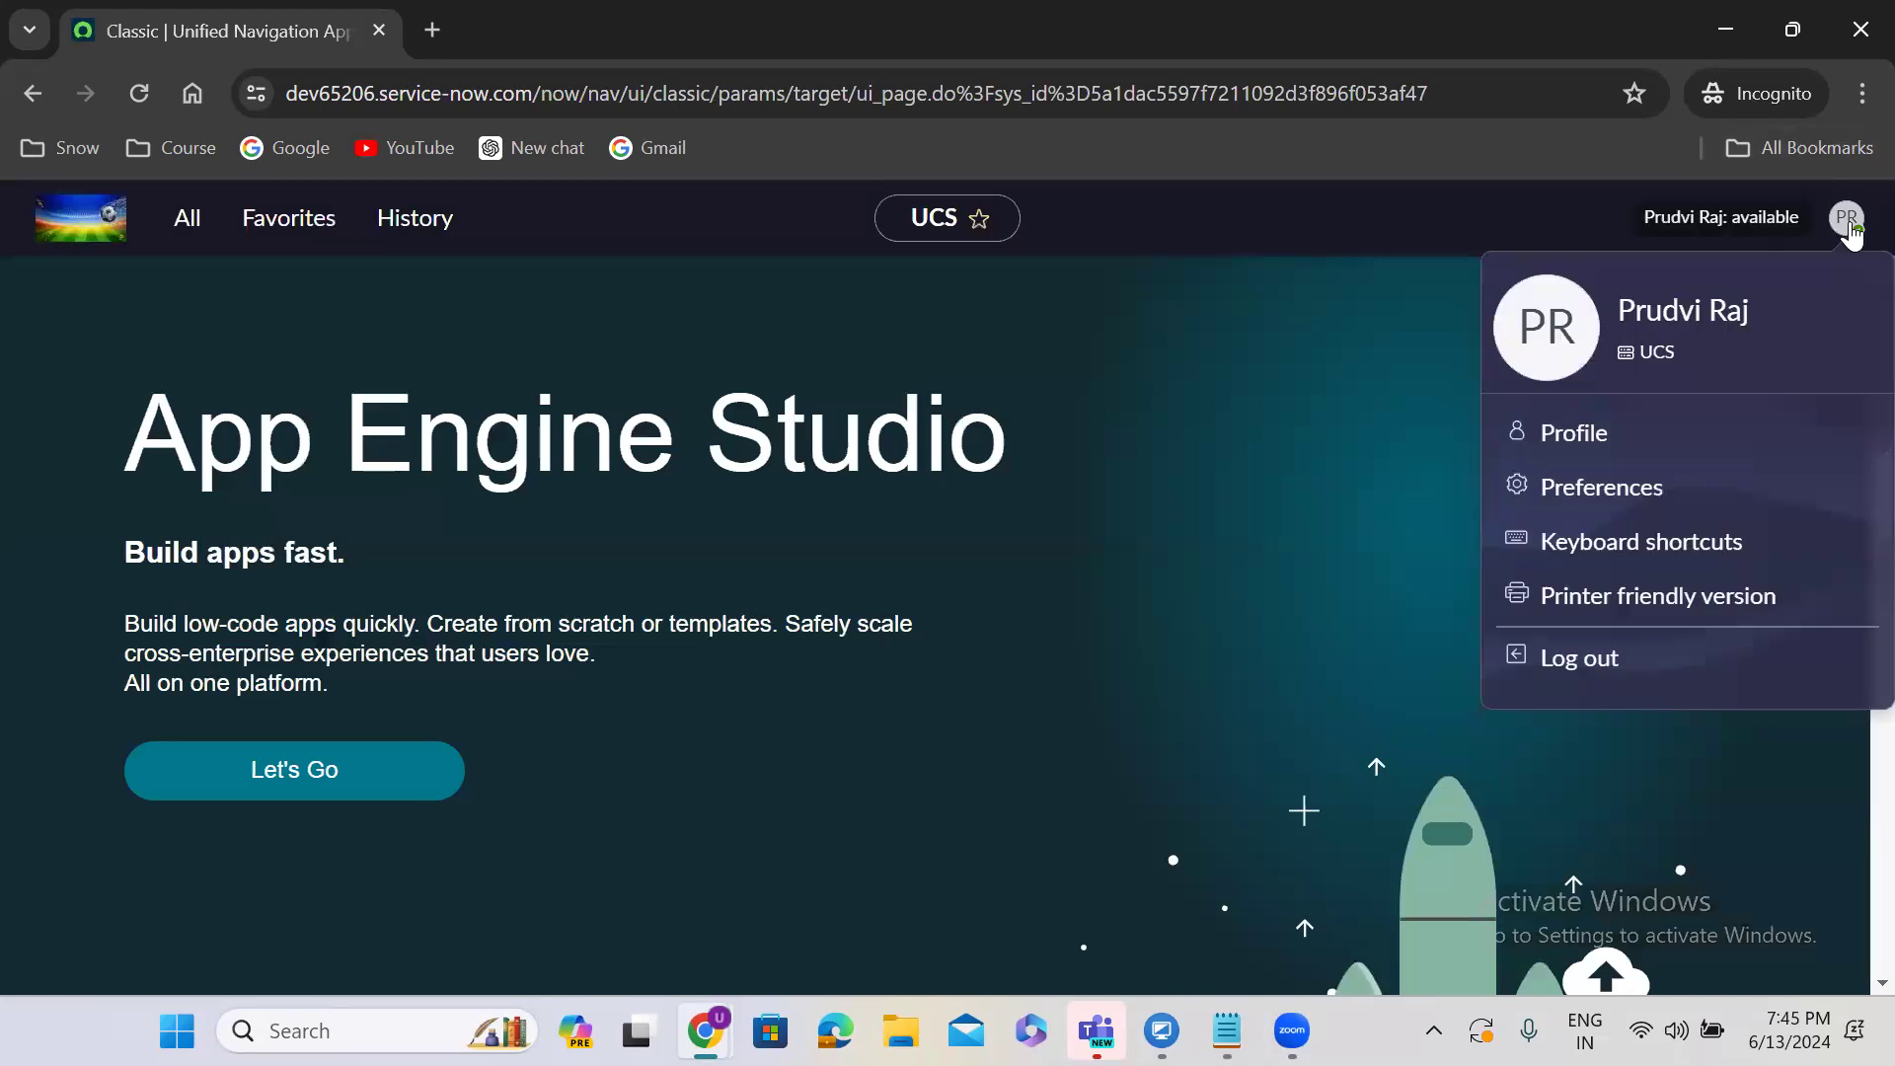
left_click(1410, 373)
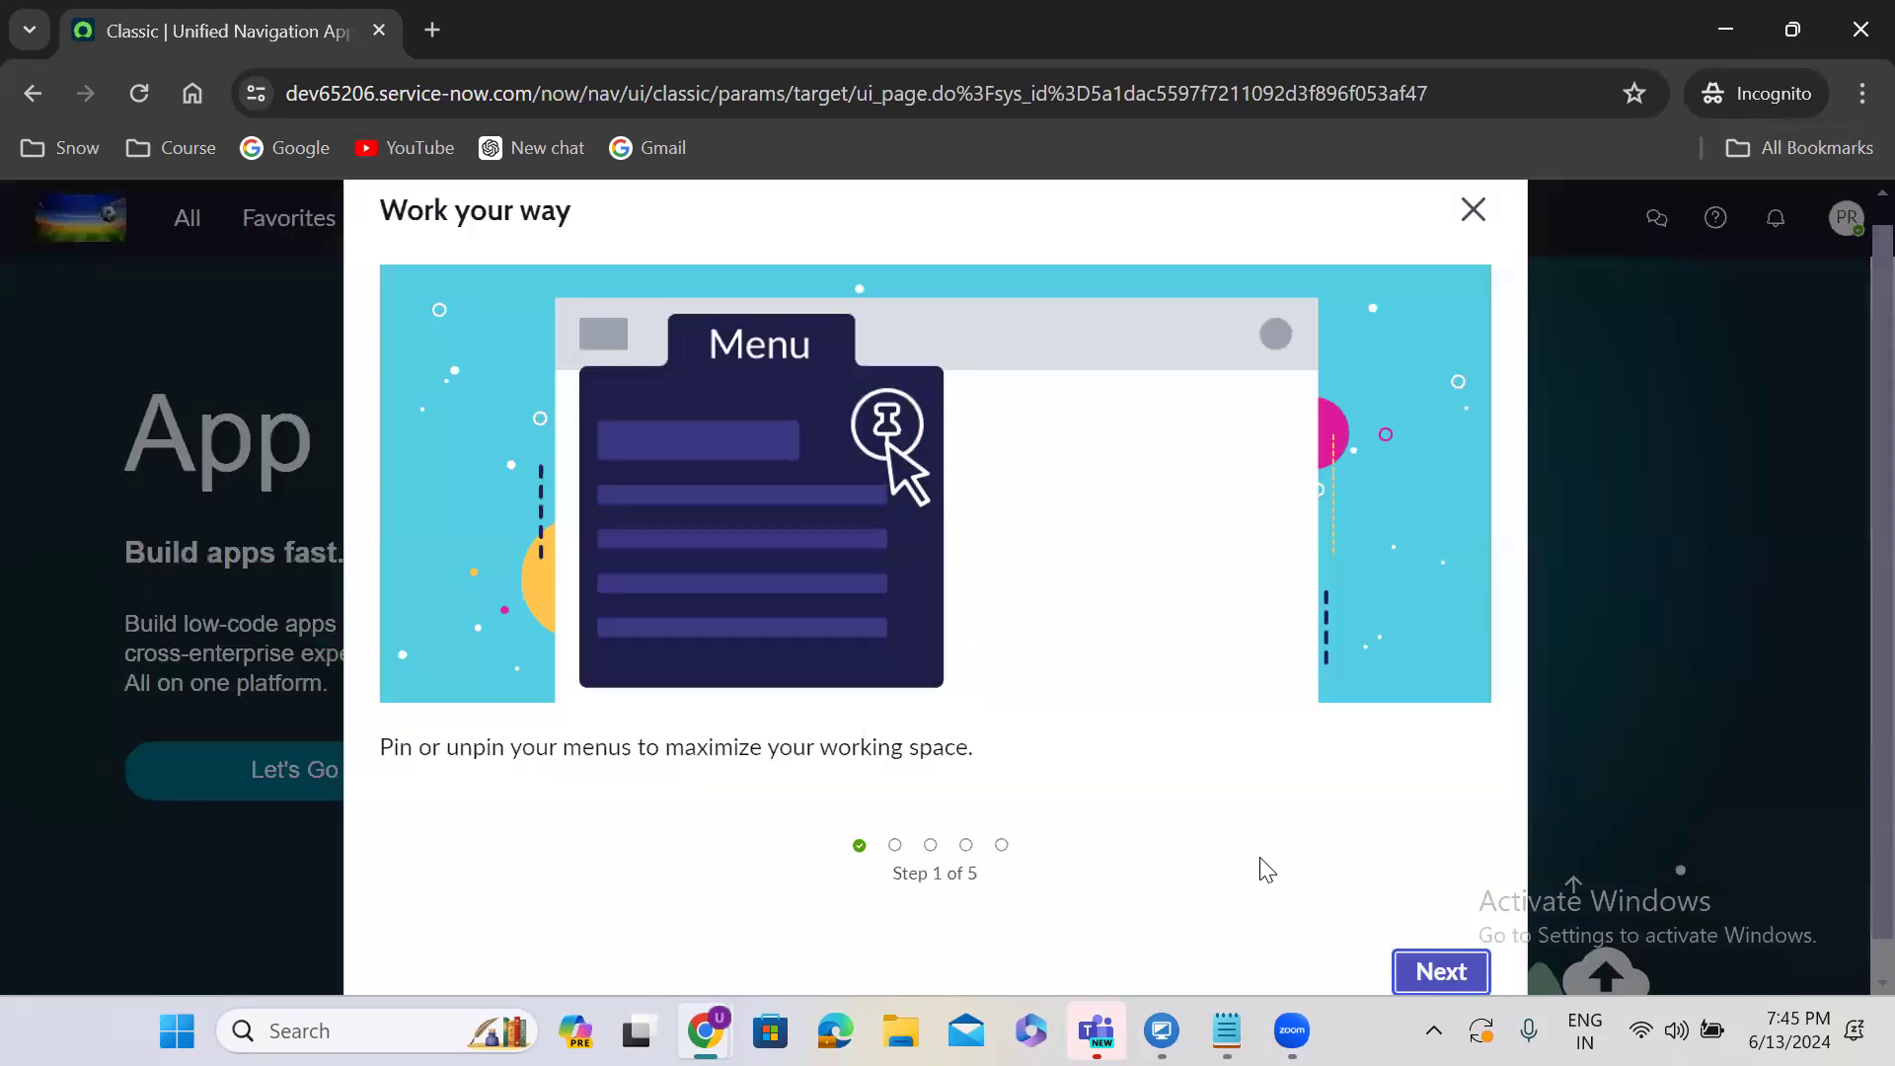
left_click(1469, 208)
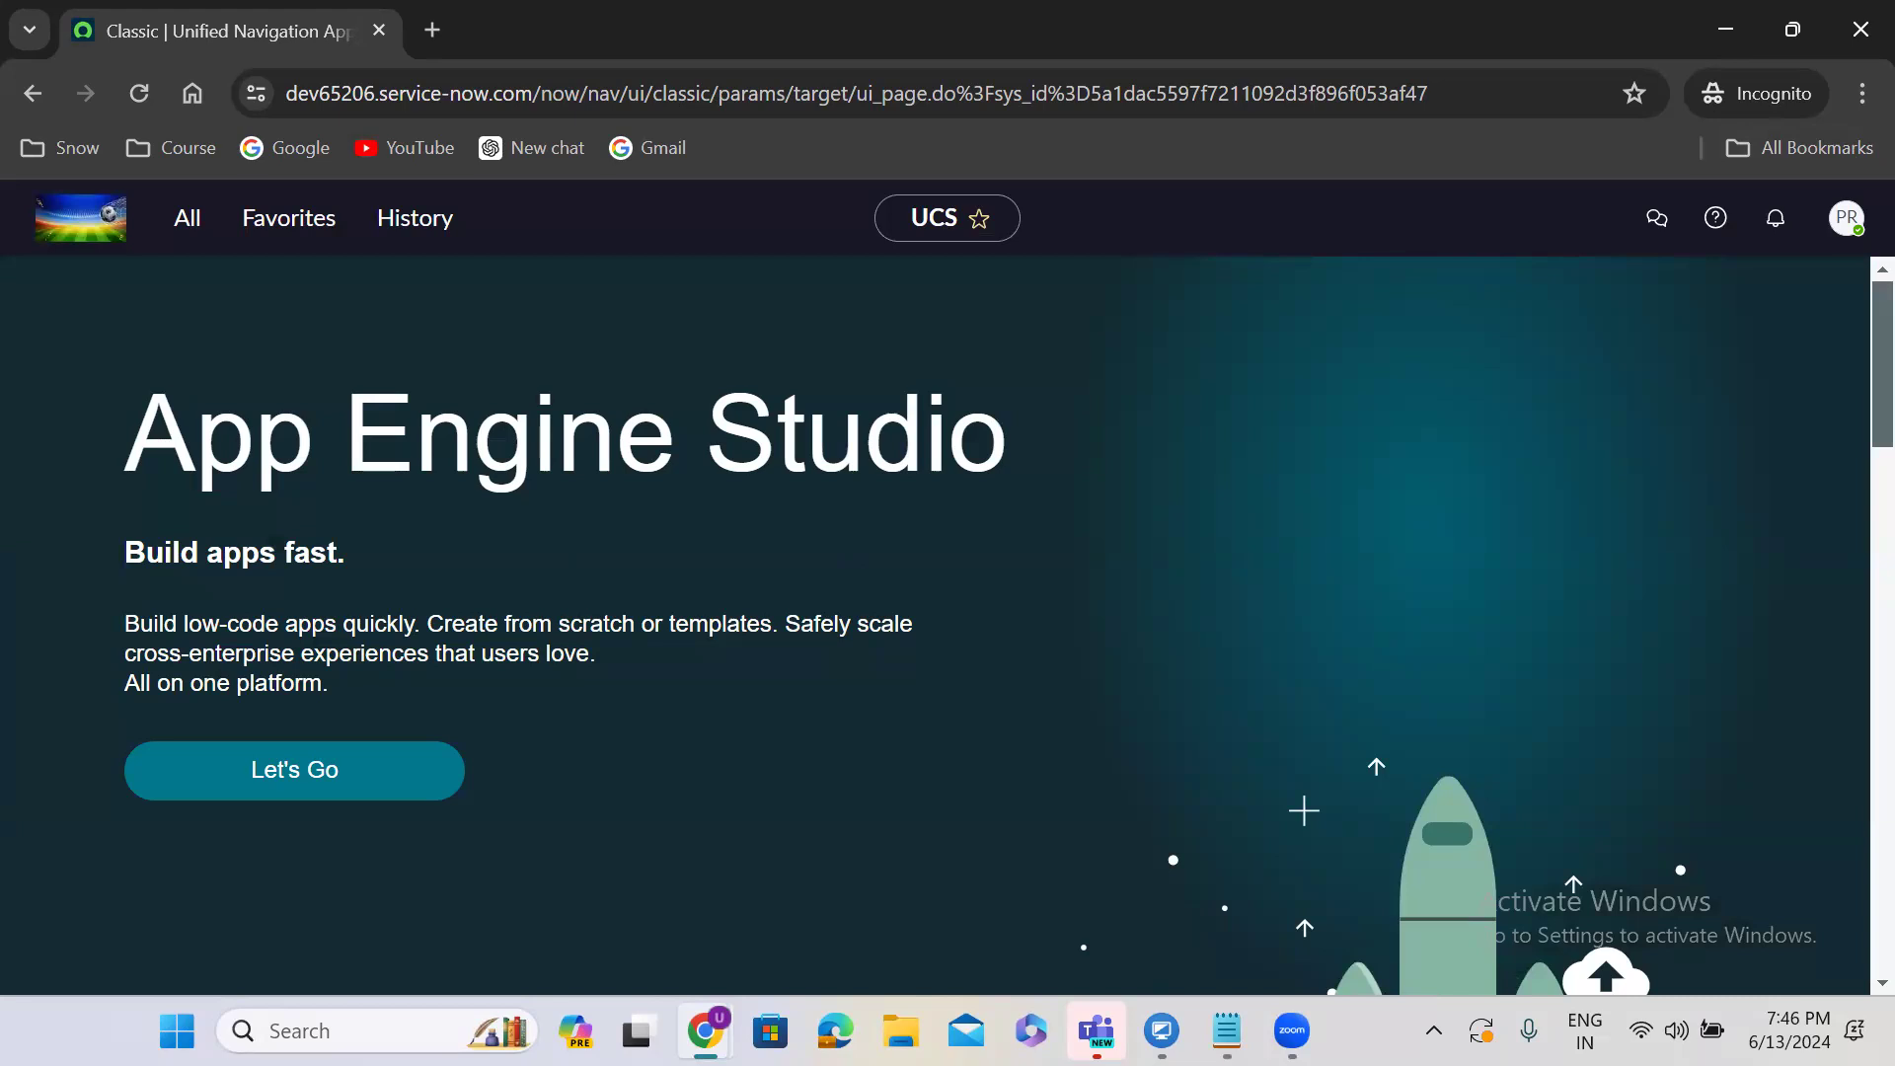
key("alt+Tab")
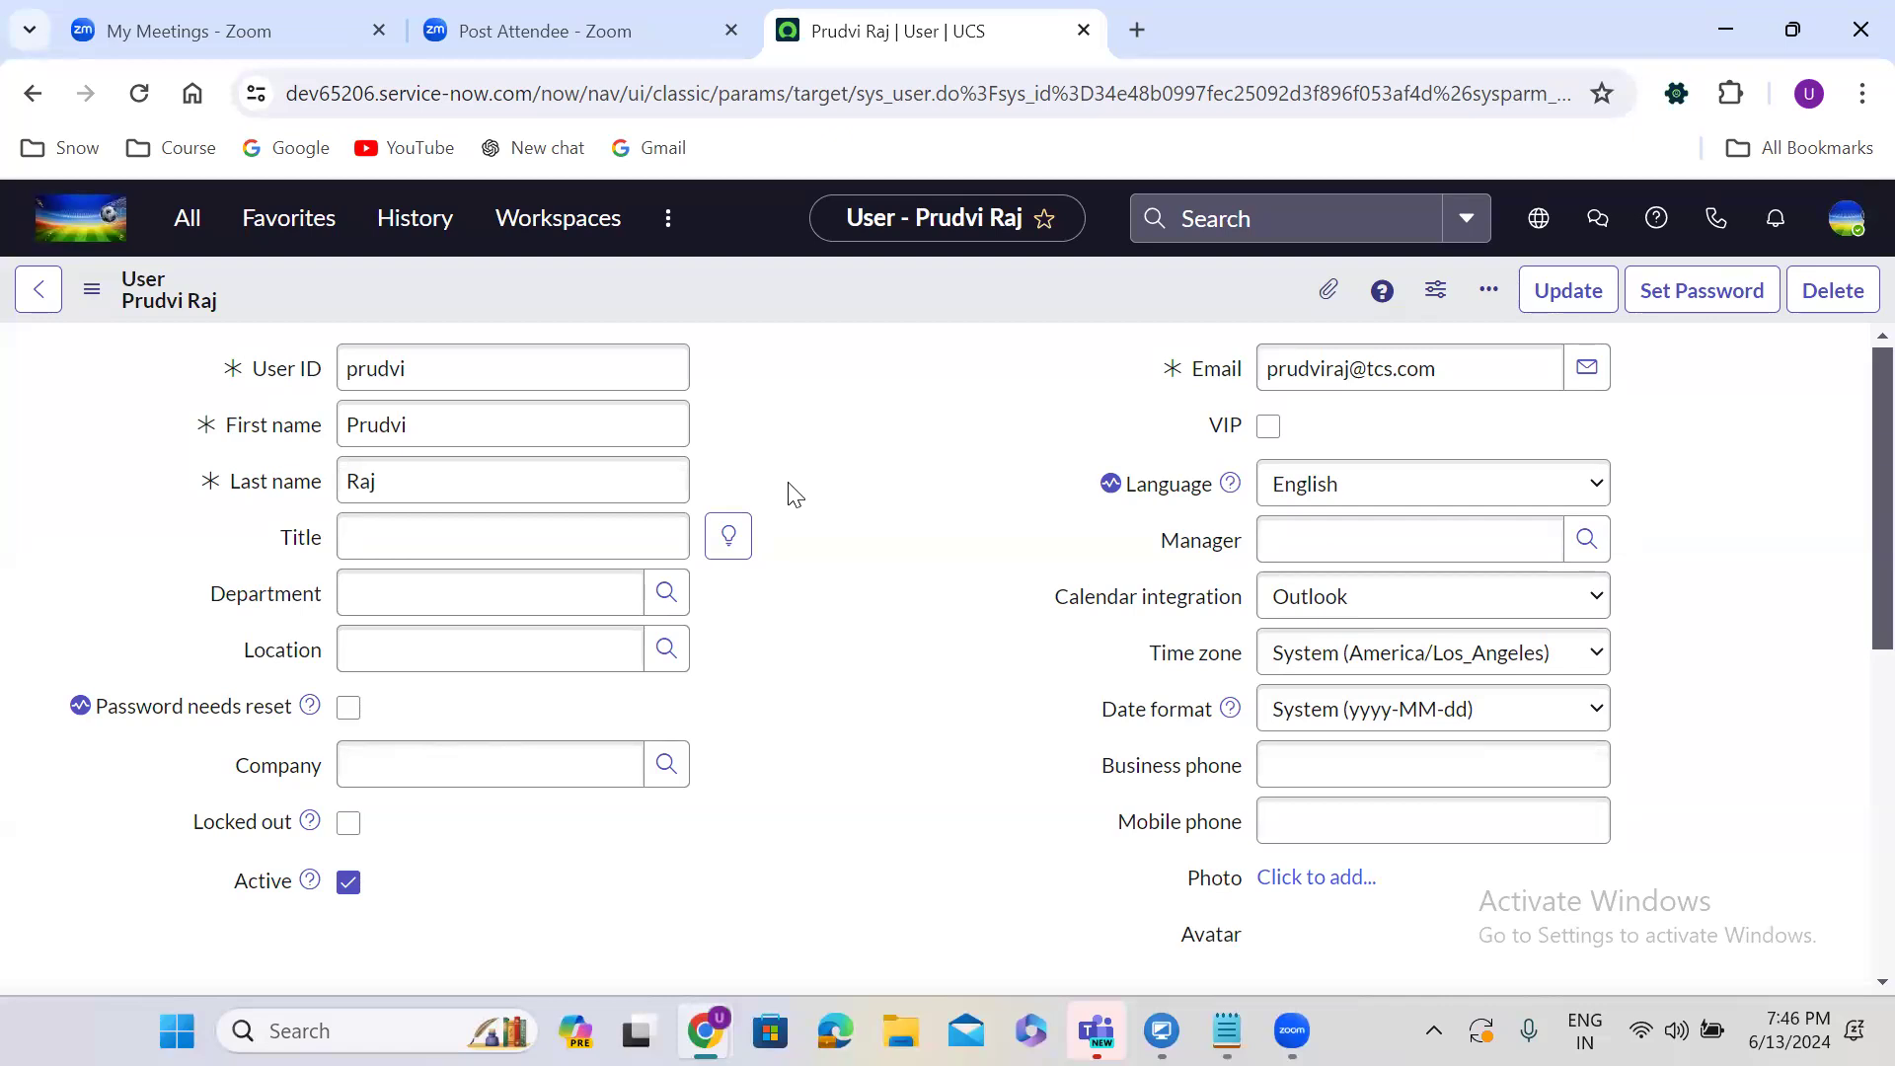
Go Home, then open User Administration > Users from the All menu.
left_click(89, 223)
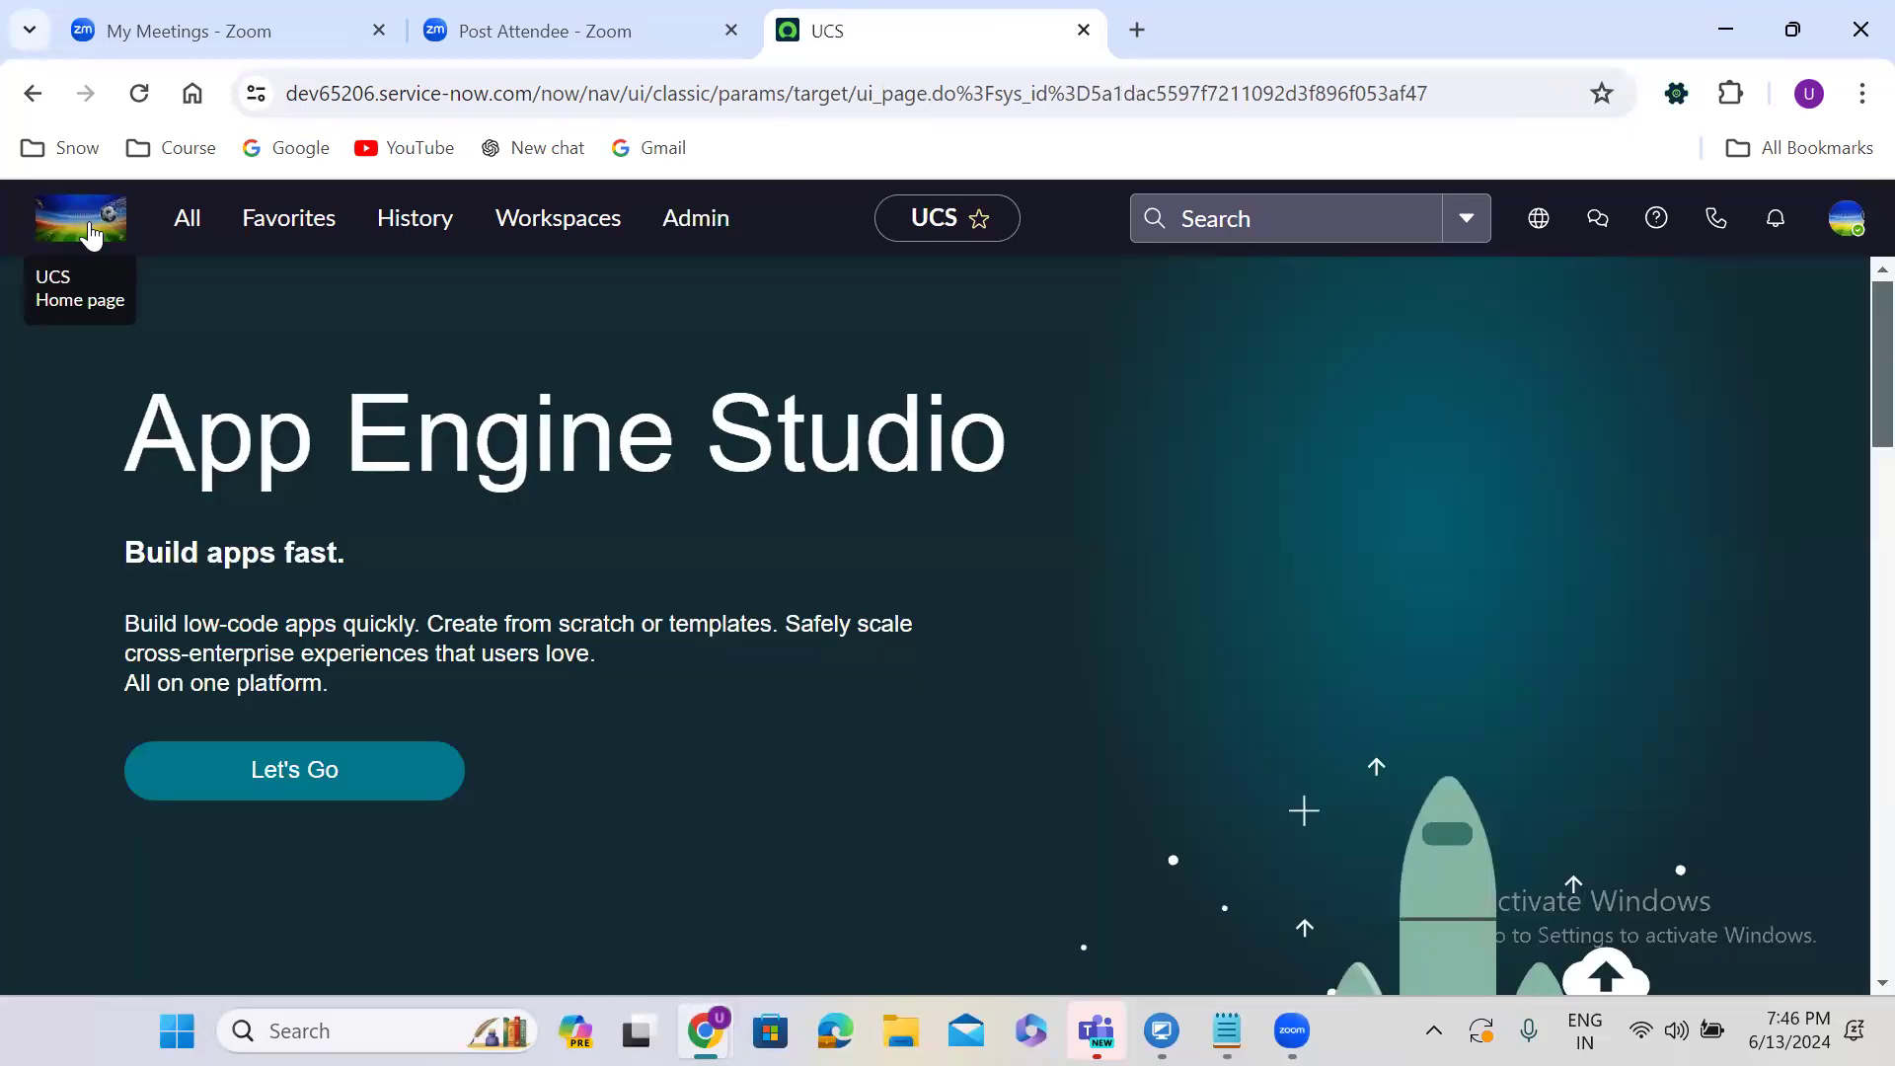
left_click(185, 224)
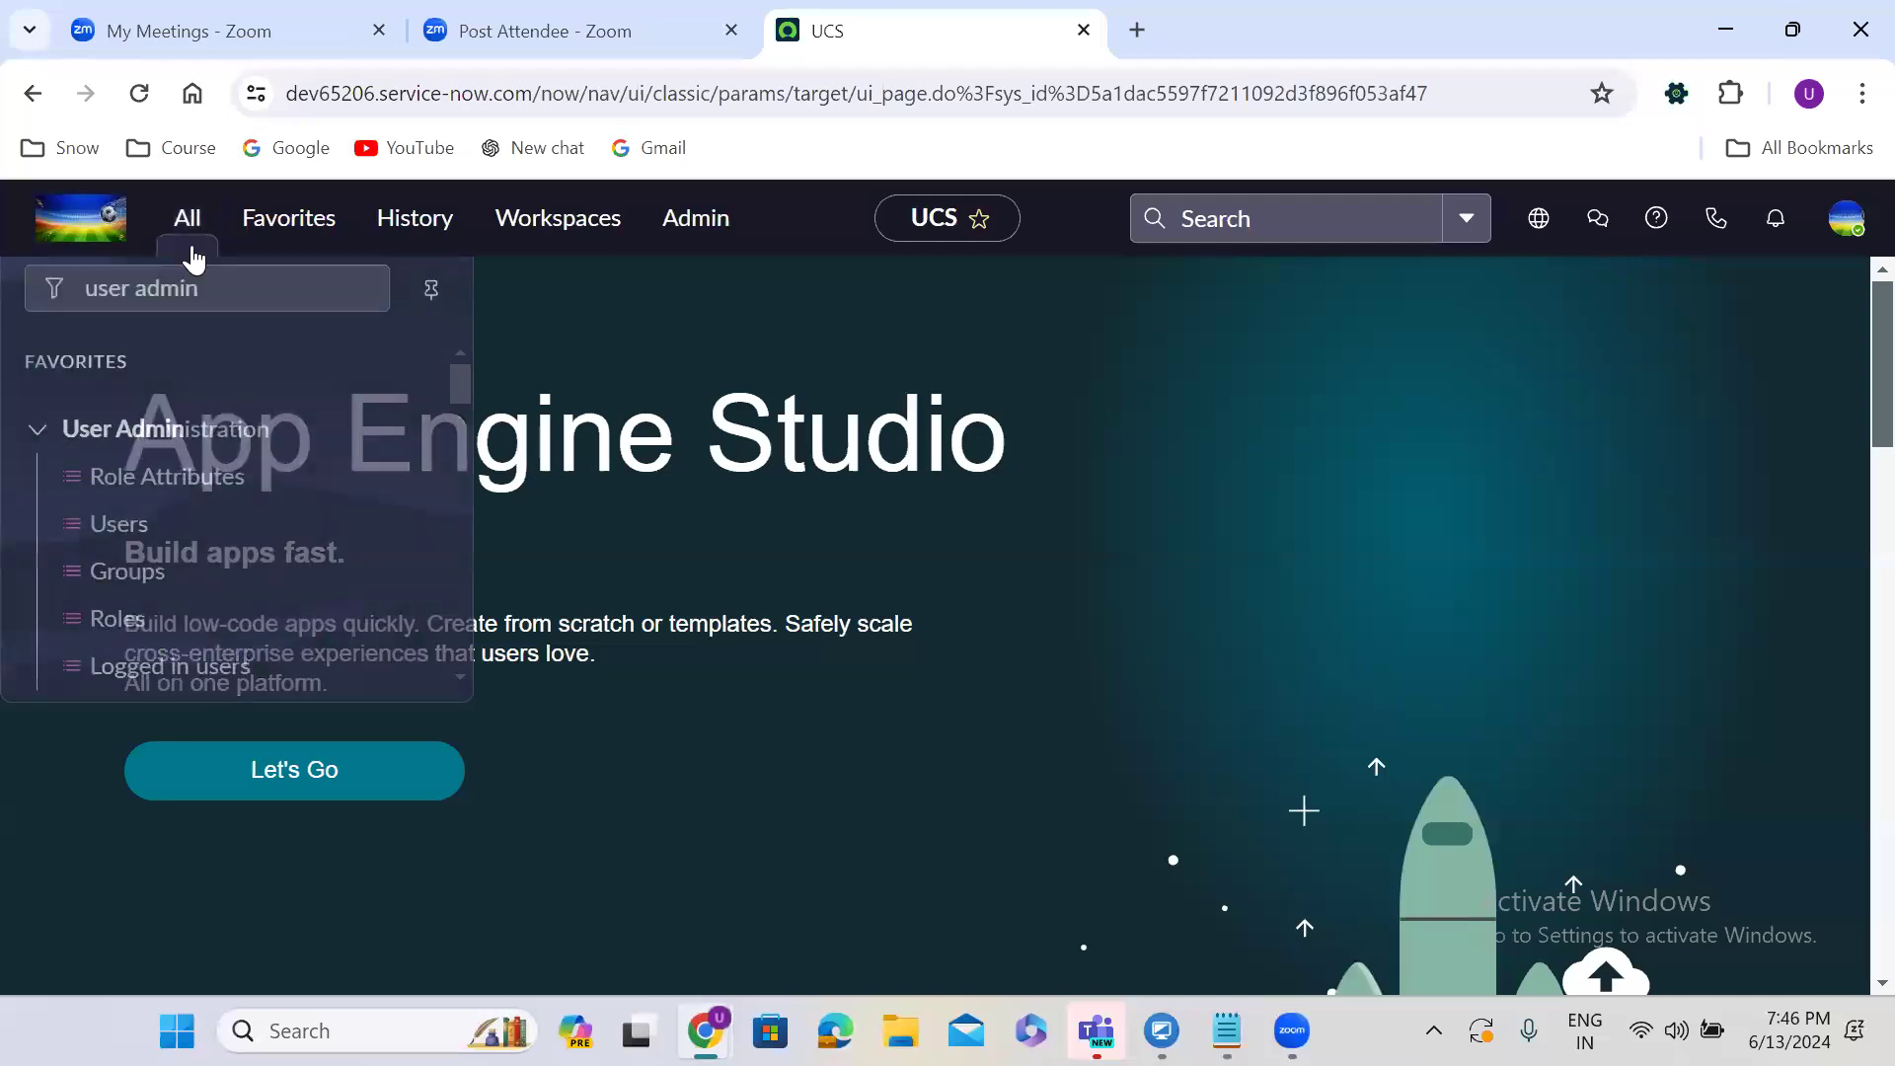
left_click(135, 506)
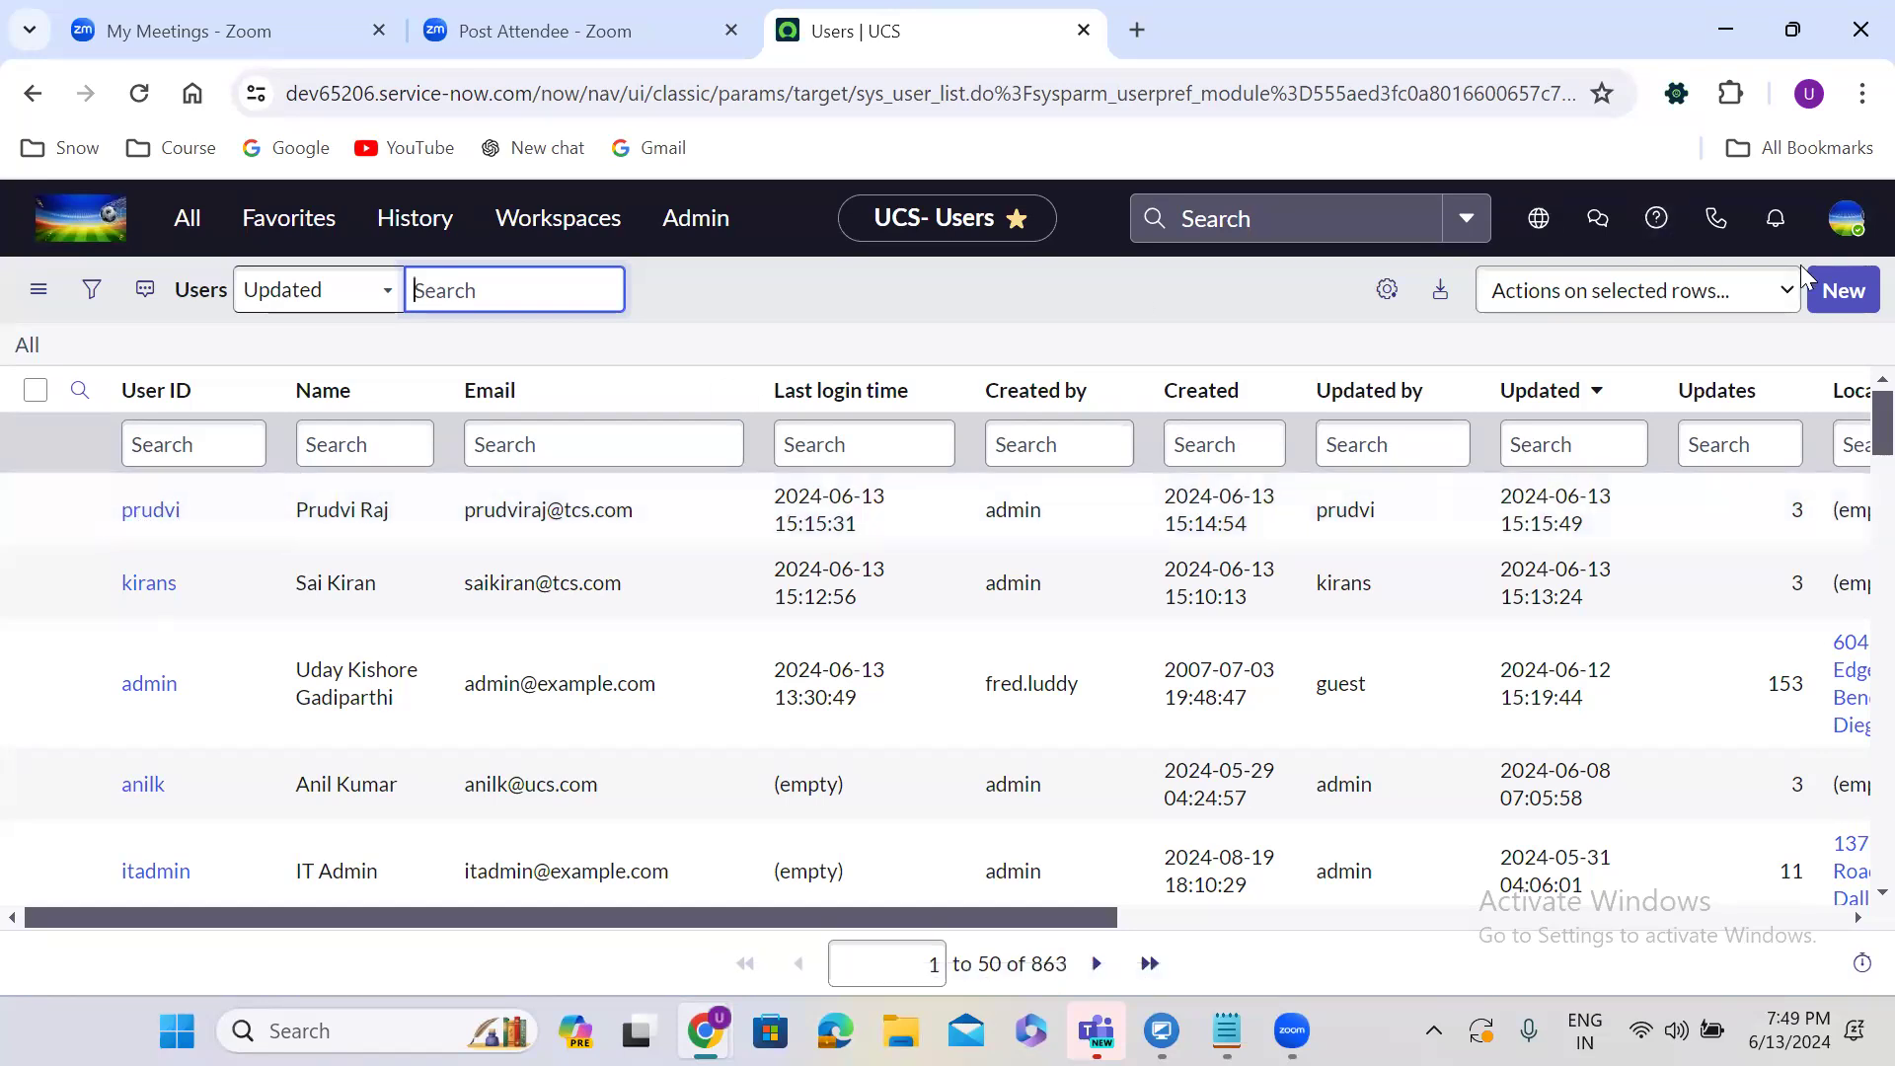
Start a new user record, go back to the Users list and open the account menu.
left_click(1835, 284)
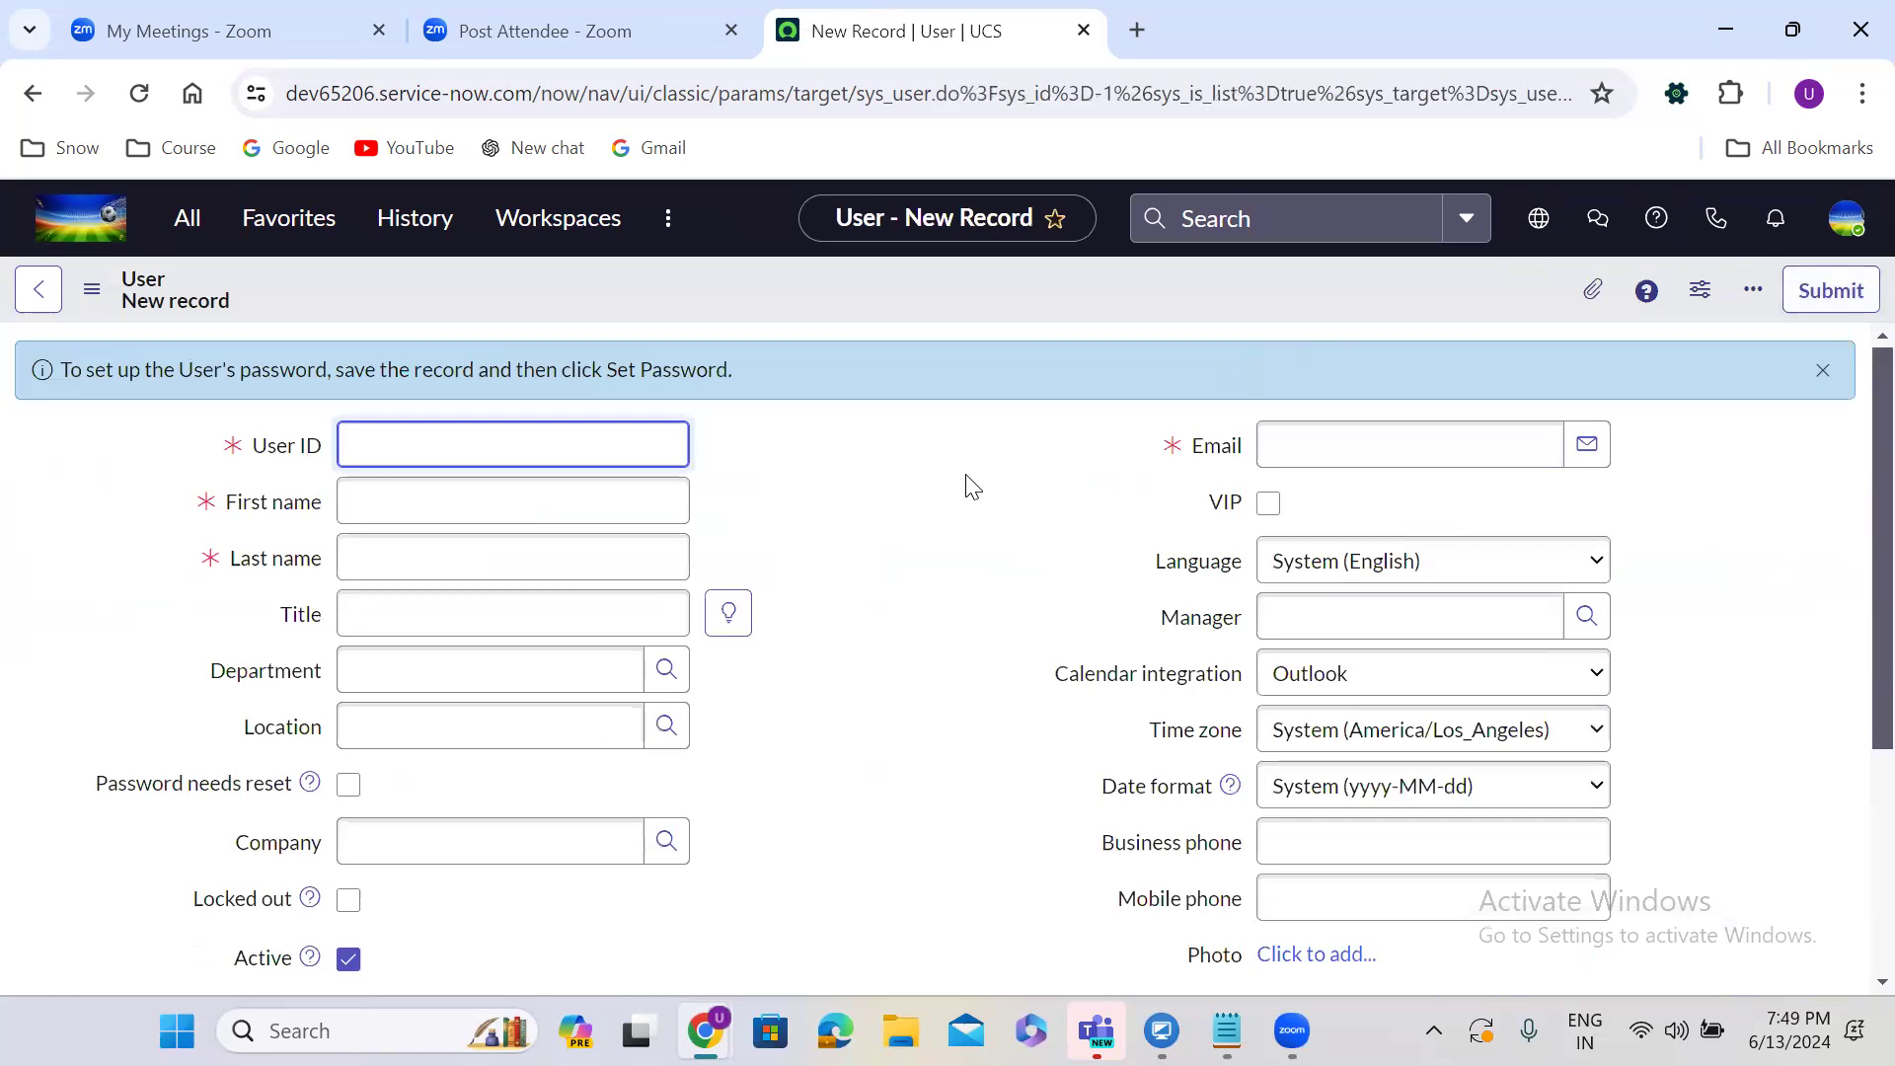
left_click(32, 93)
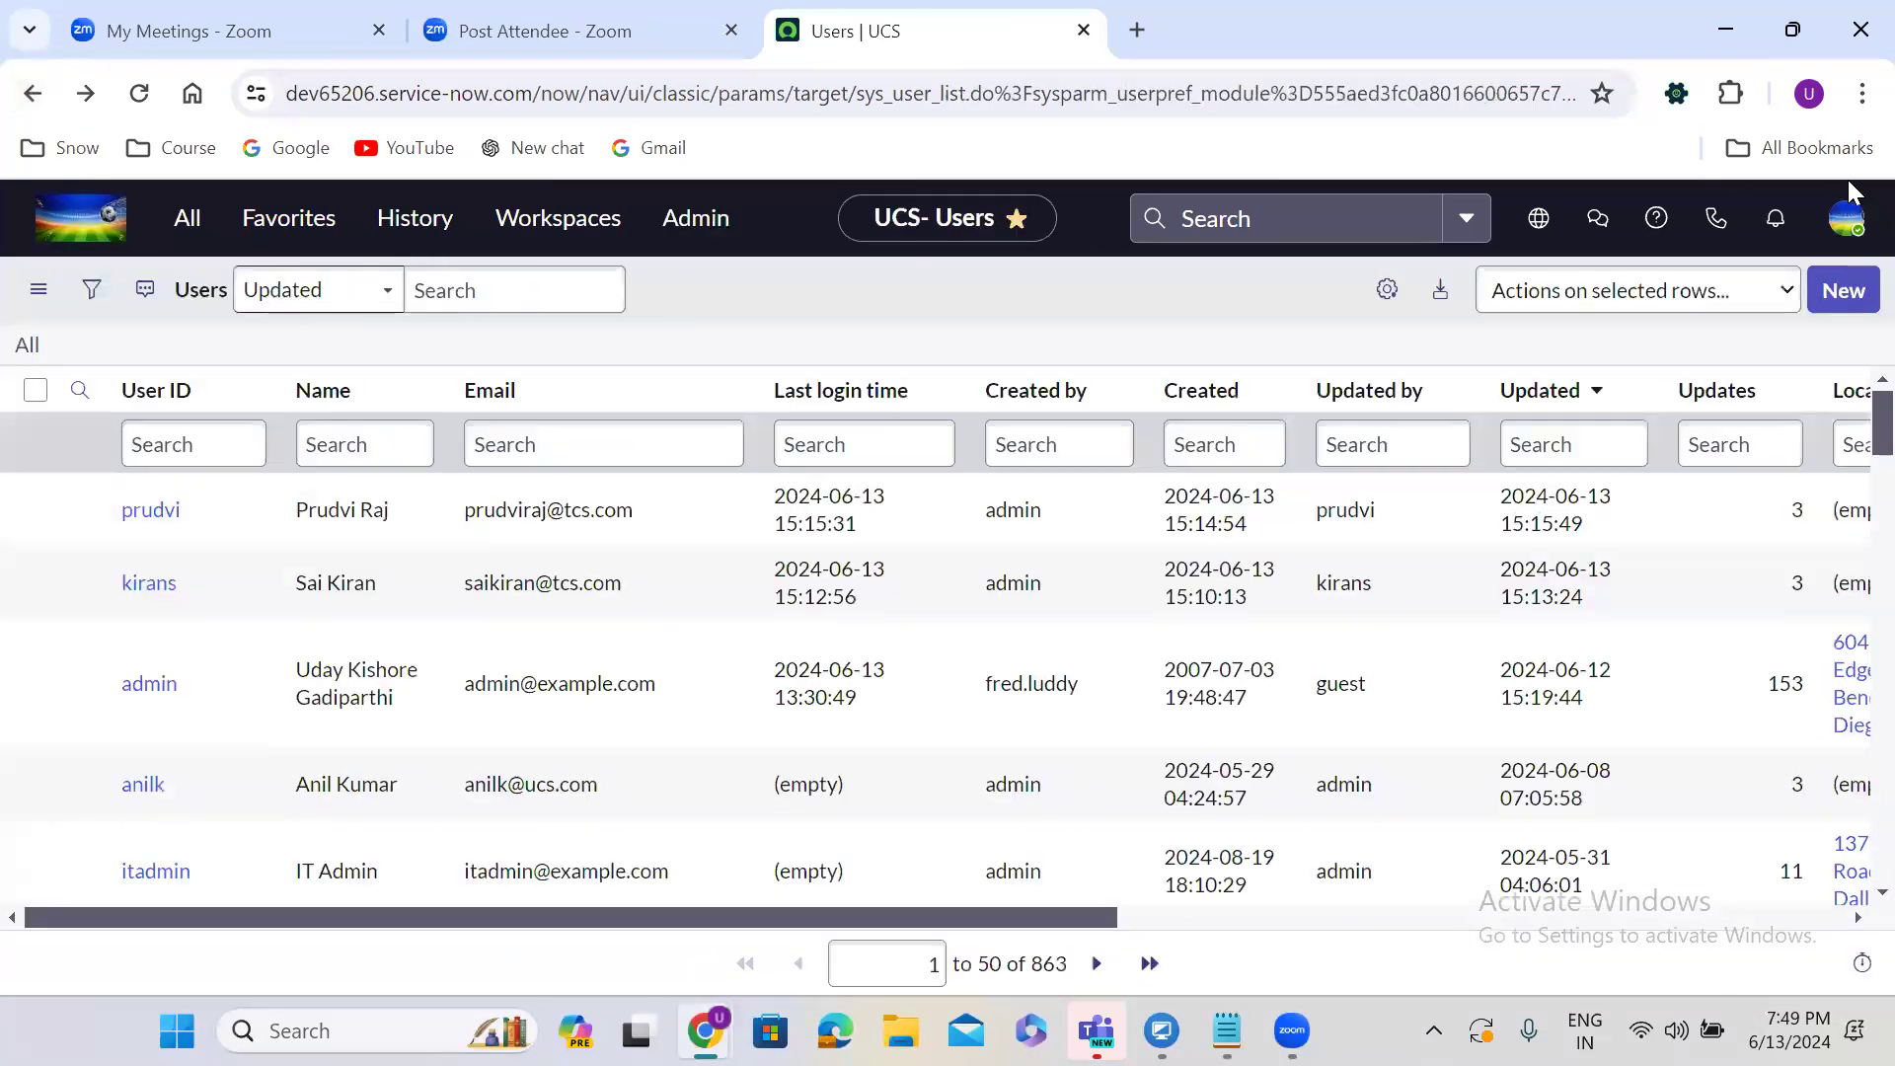
left_click(1845, 217)
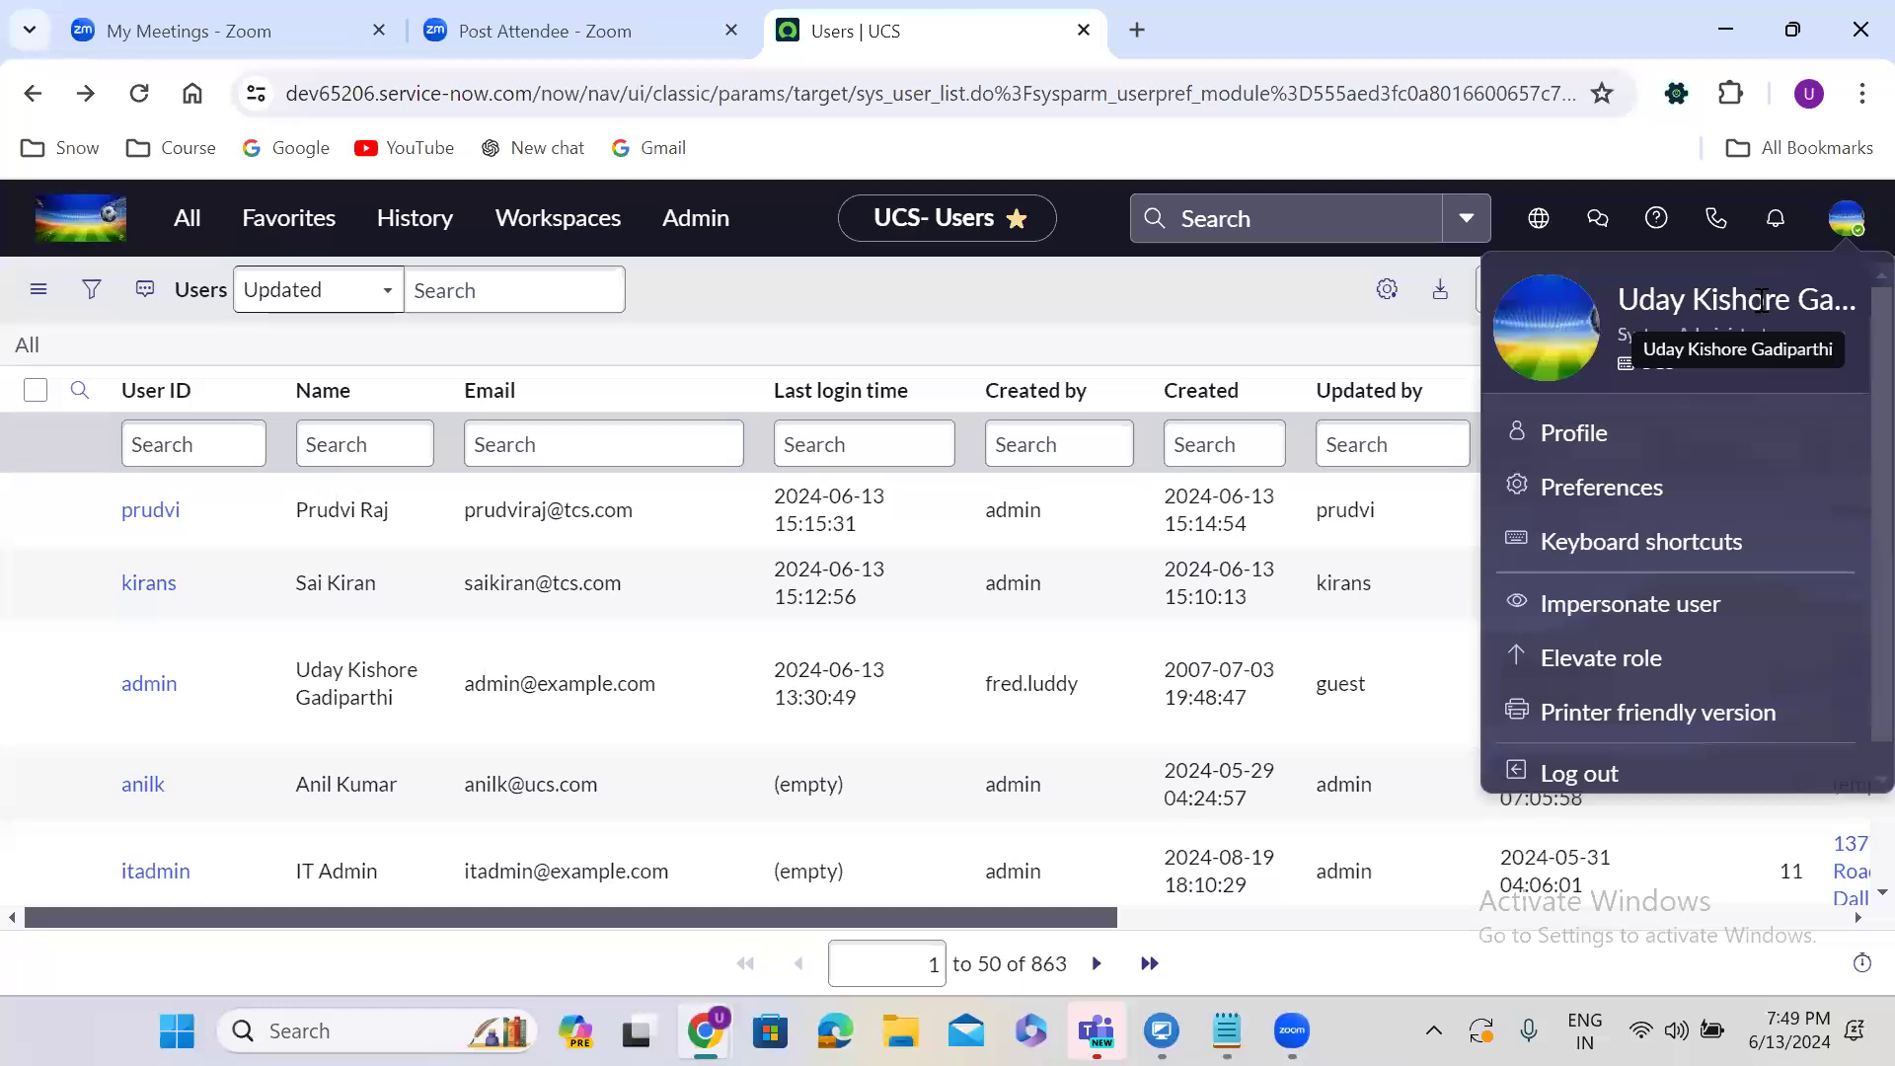
Filter the Users list's Name column by the administrator's full name.
left_click(410, 437)
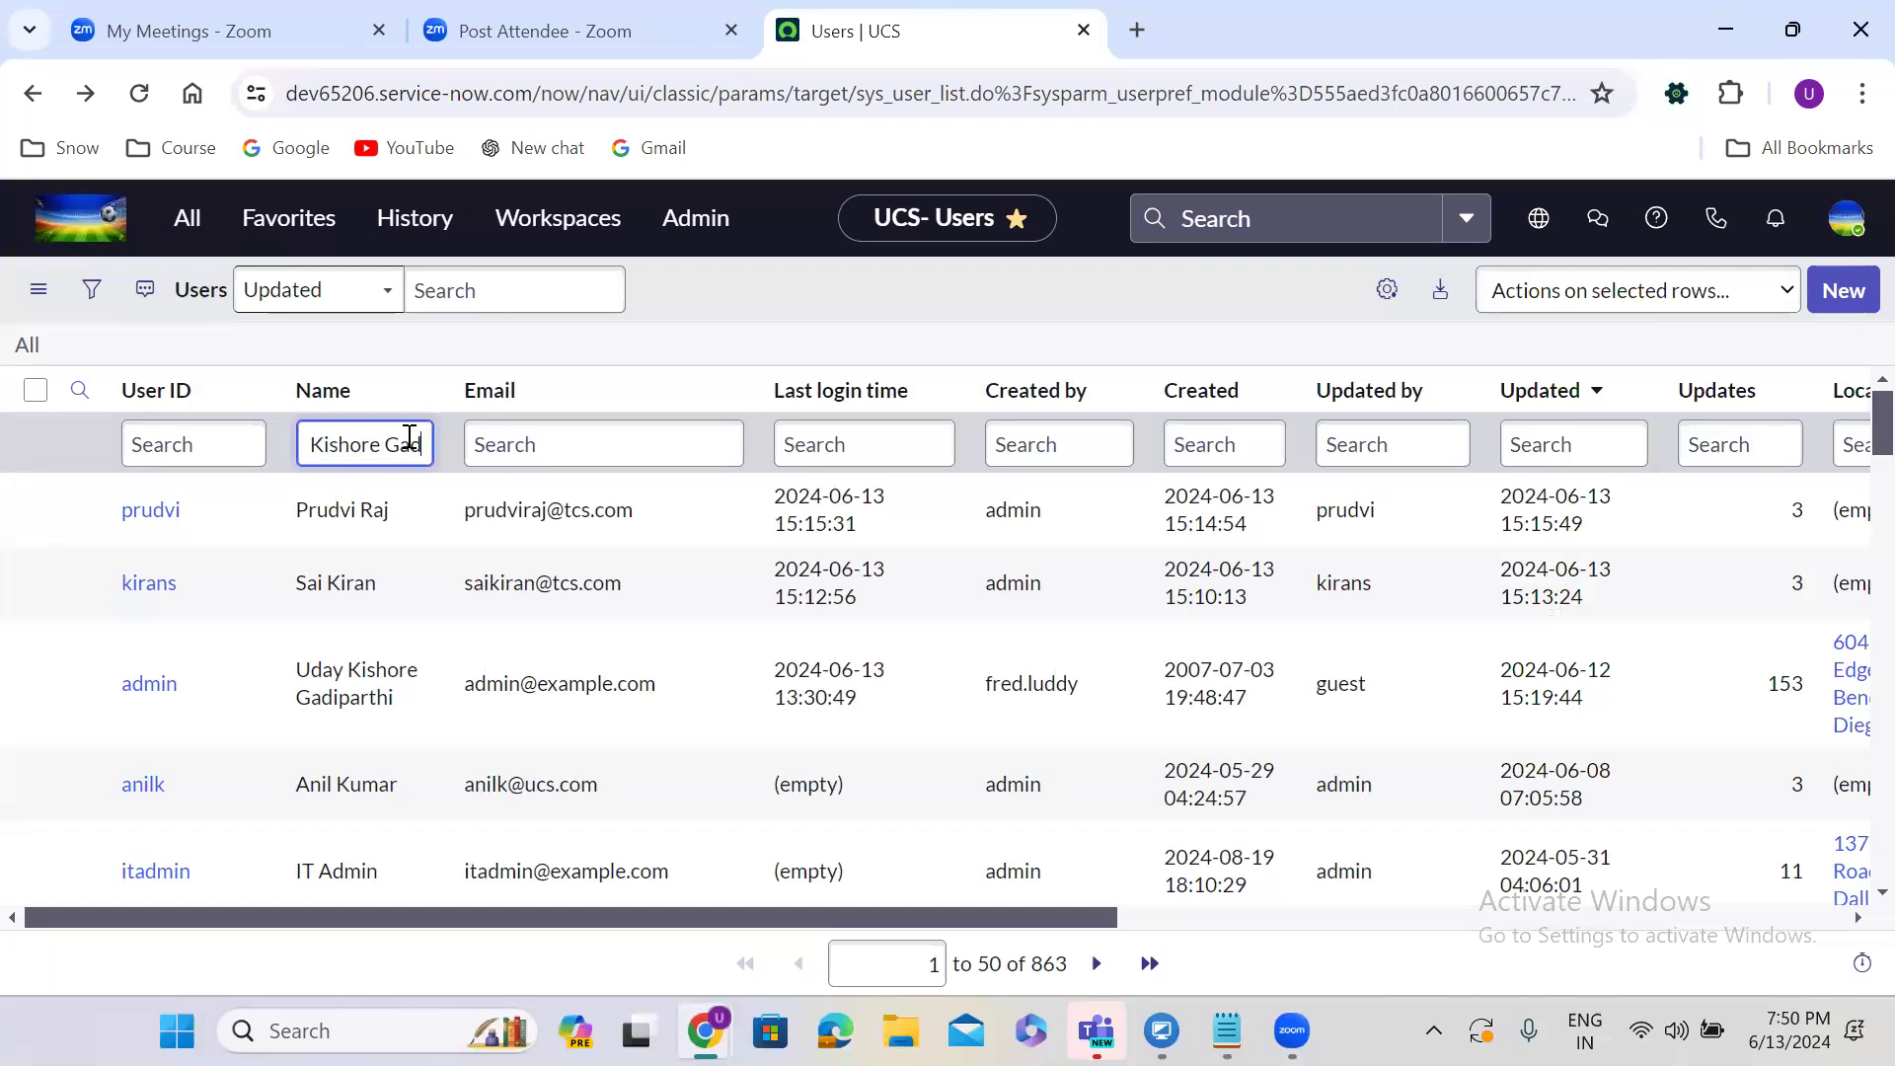
key("Return")
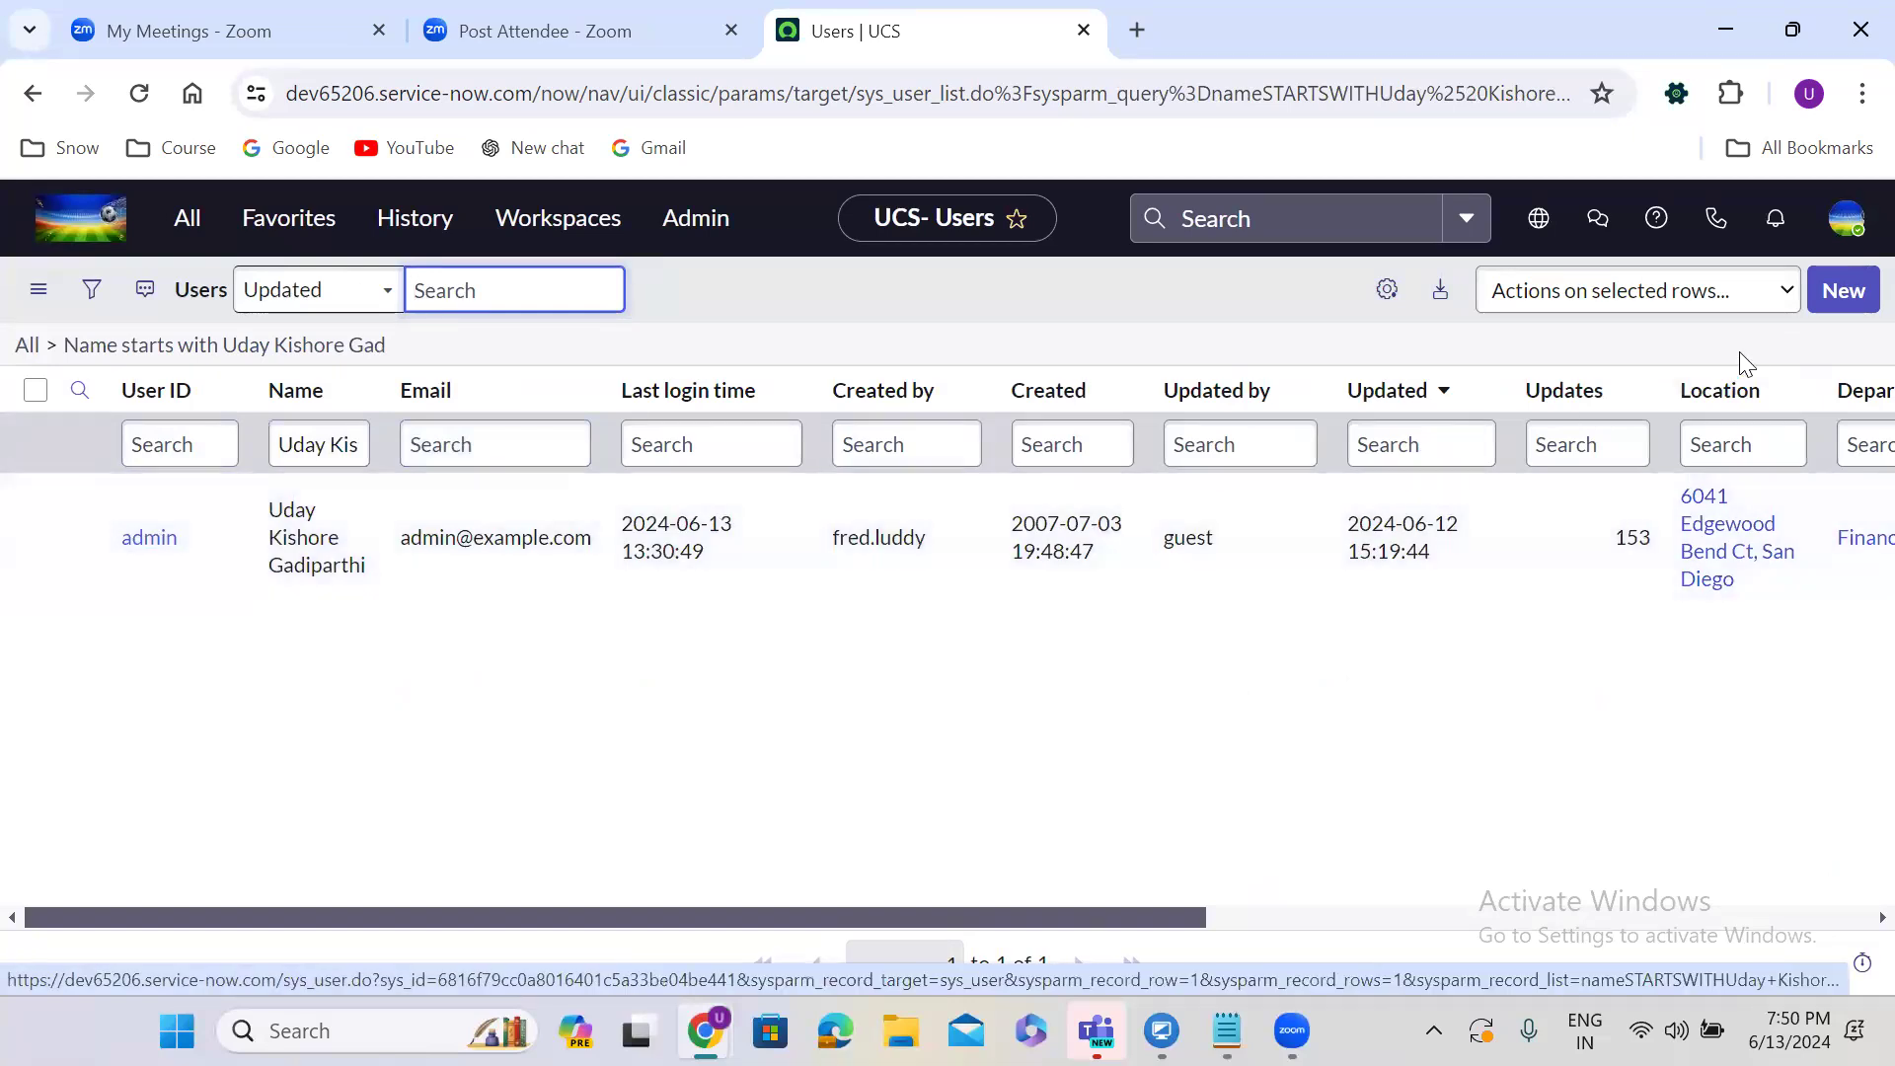
Log out, sign back in with the admin credentials, and filter the navigator for 'user admin'.
left_click(1845, 219)
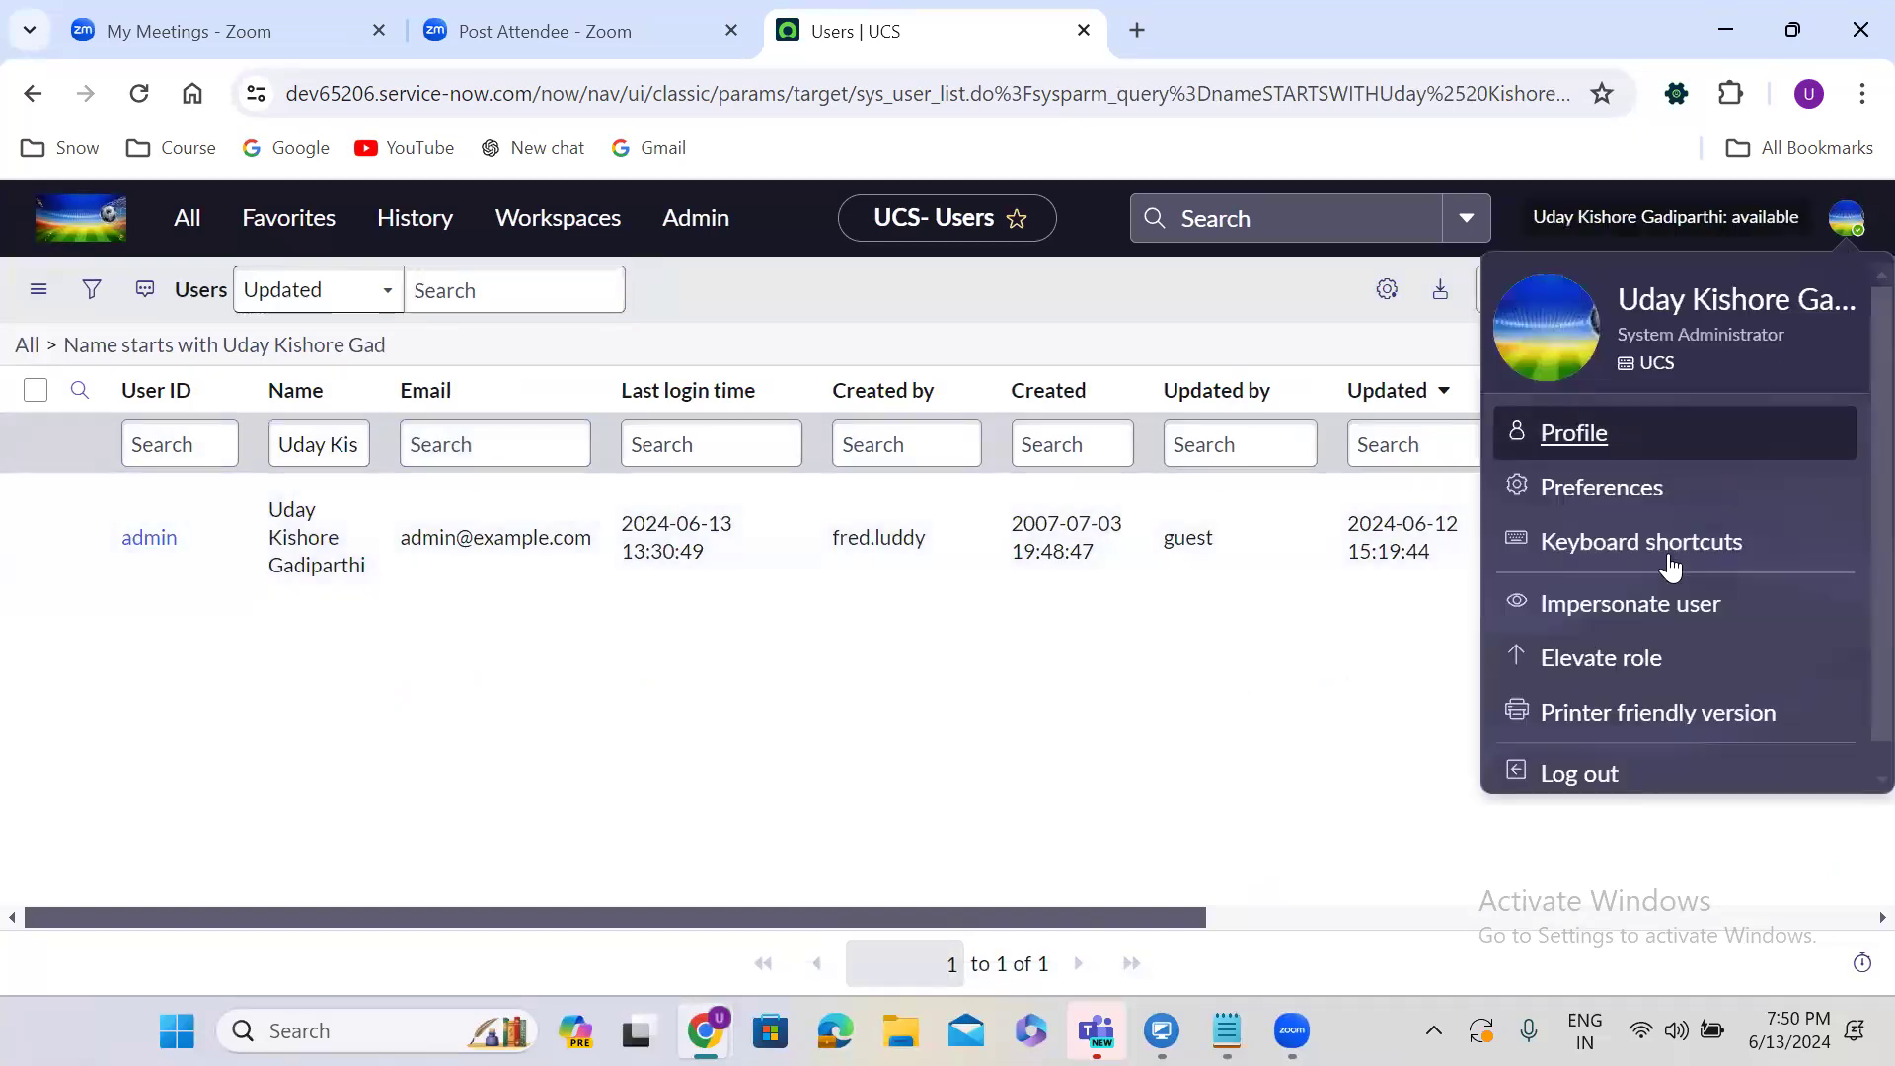
left_click(1583, 774)
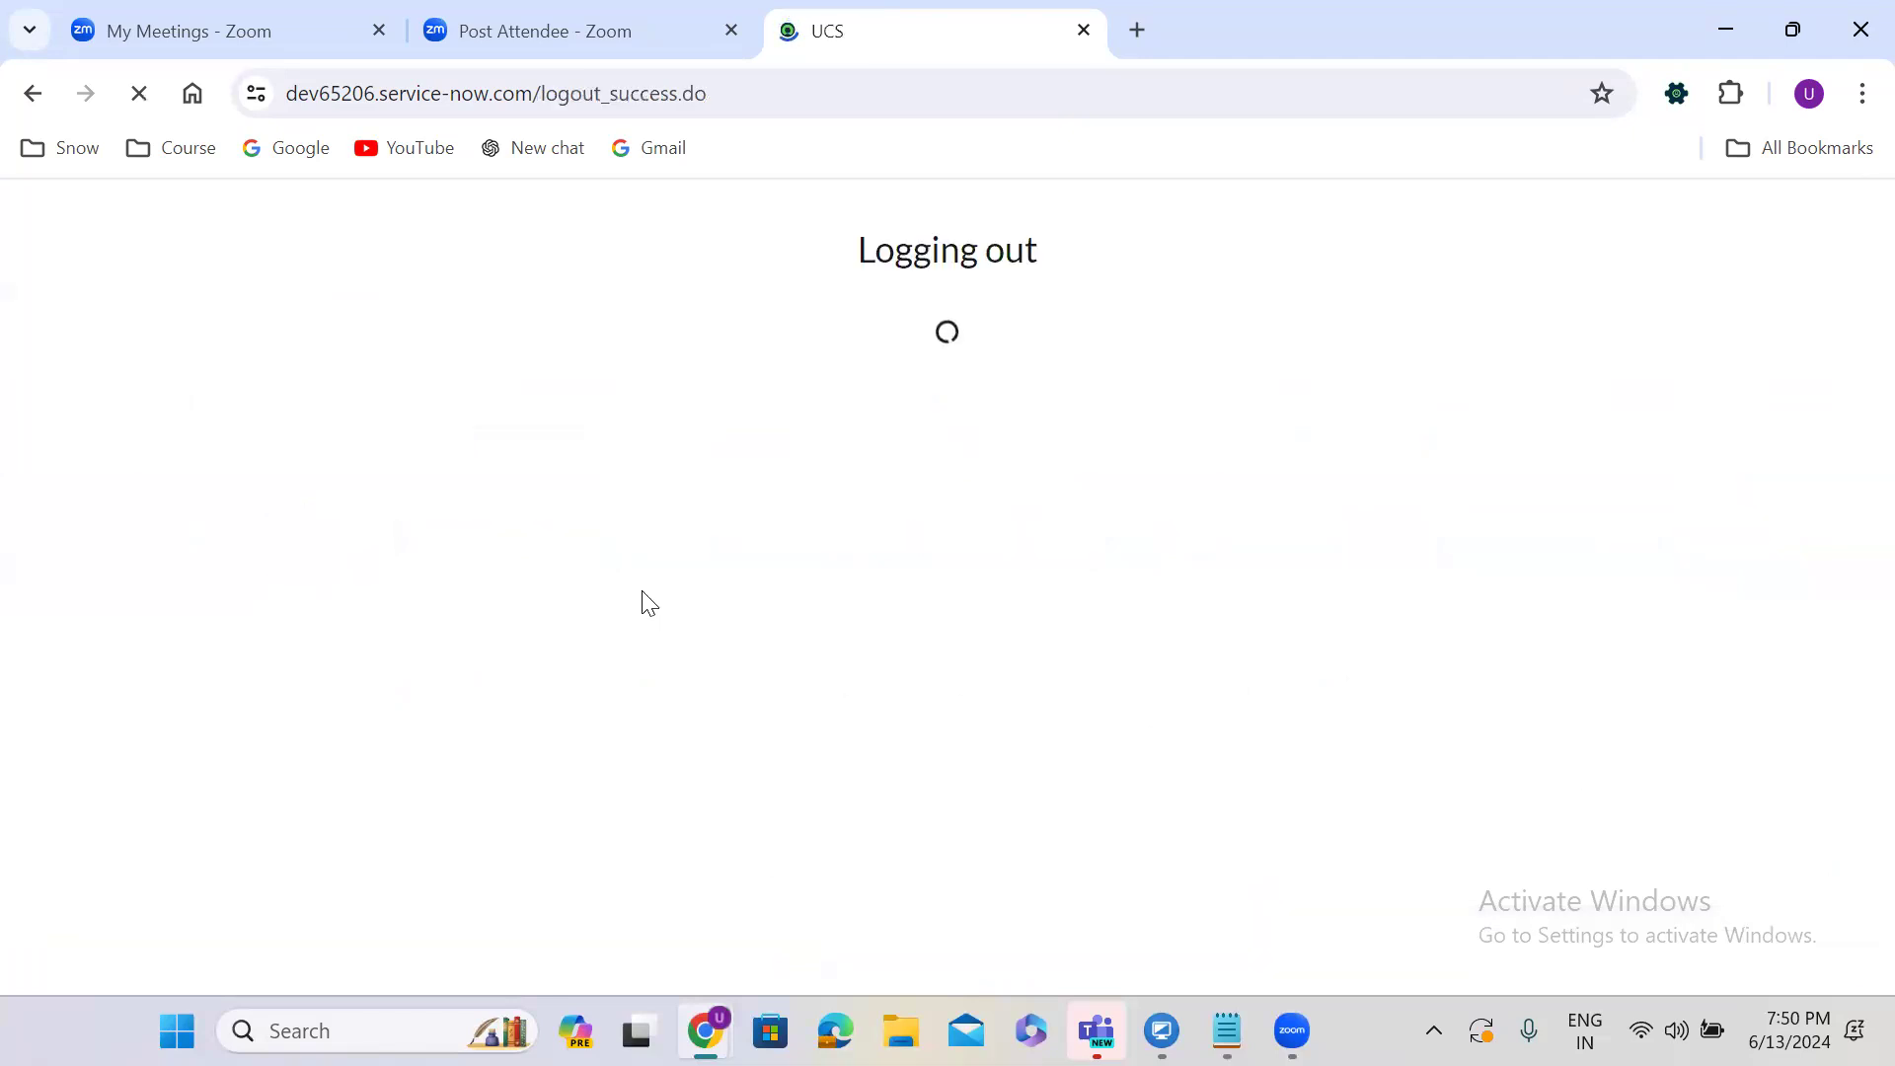
type("admin")
key("Tab")
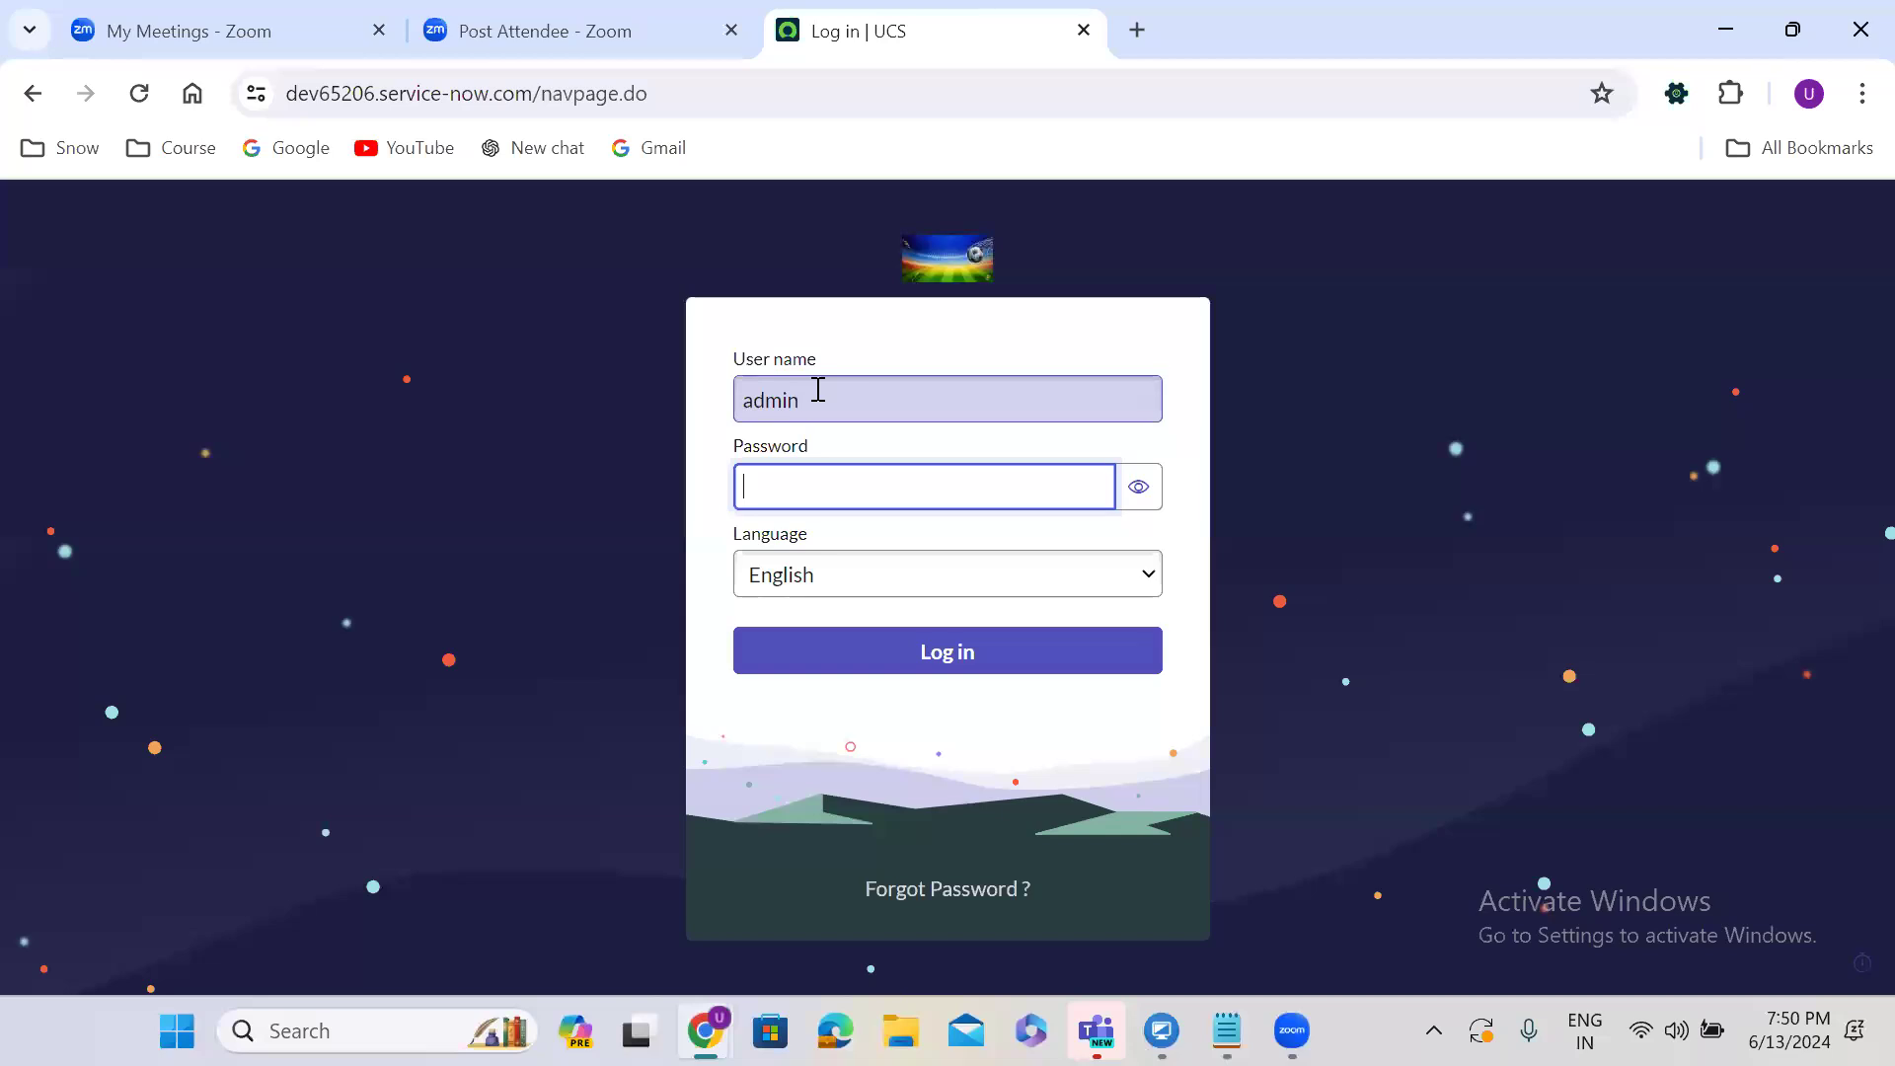
type("•••••••••")
left_click(933, 645)
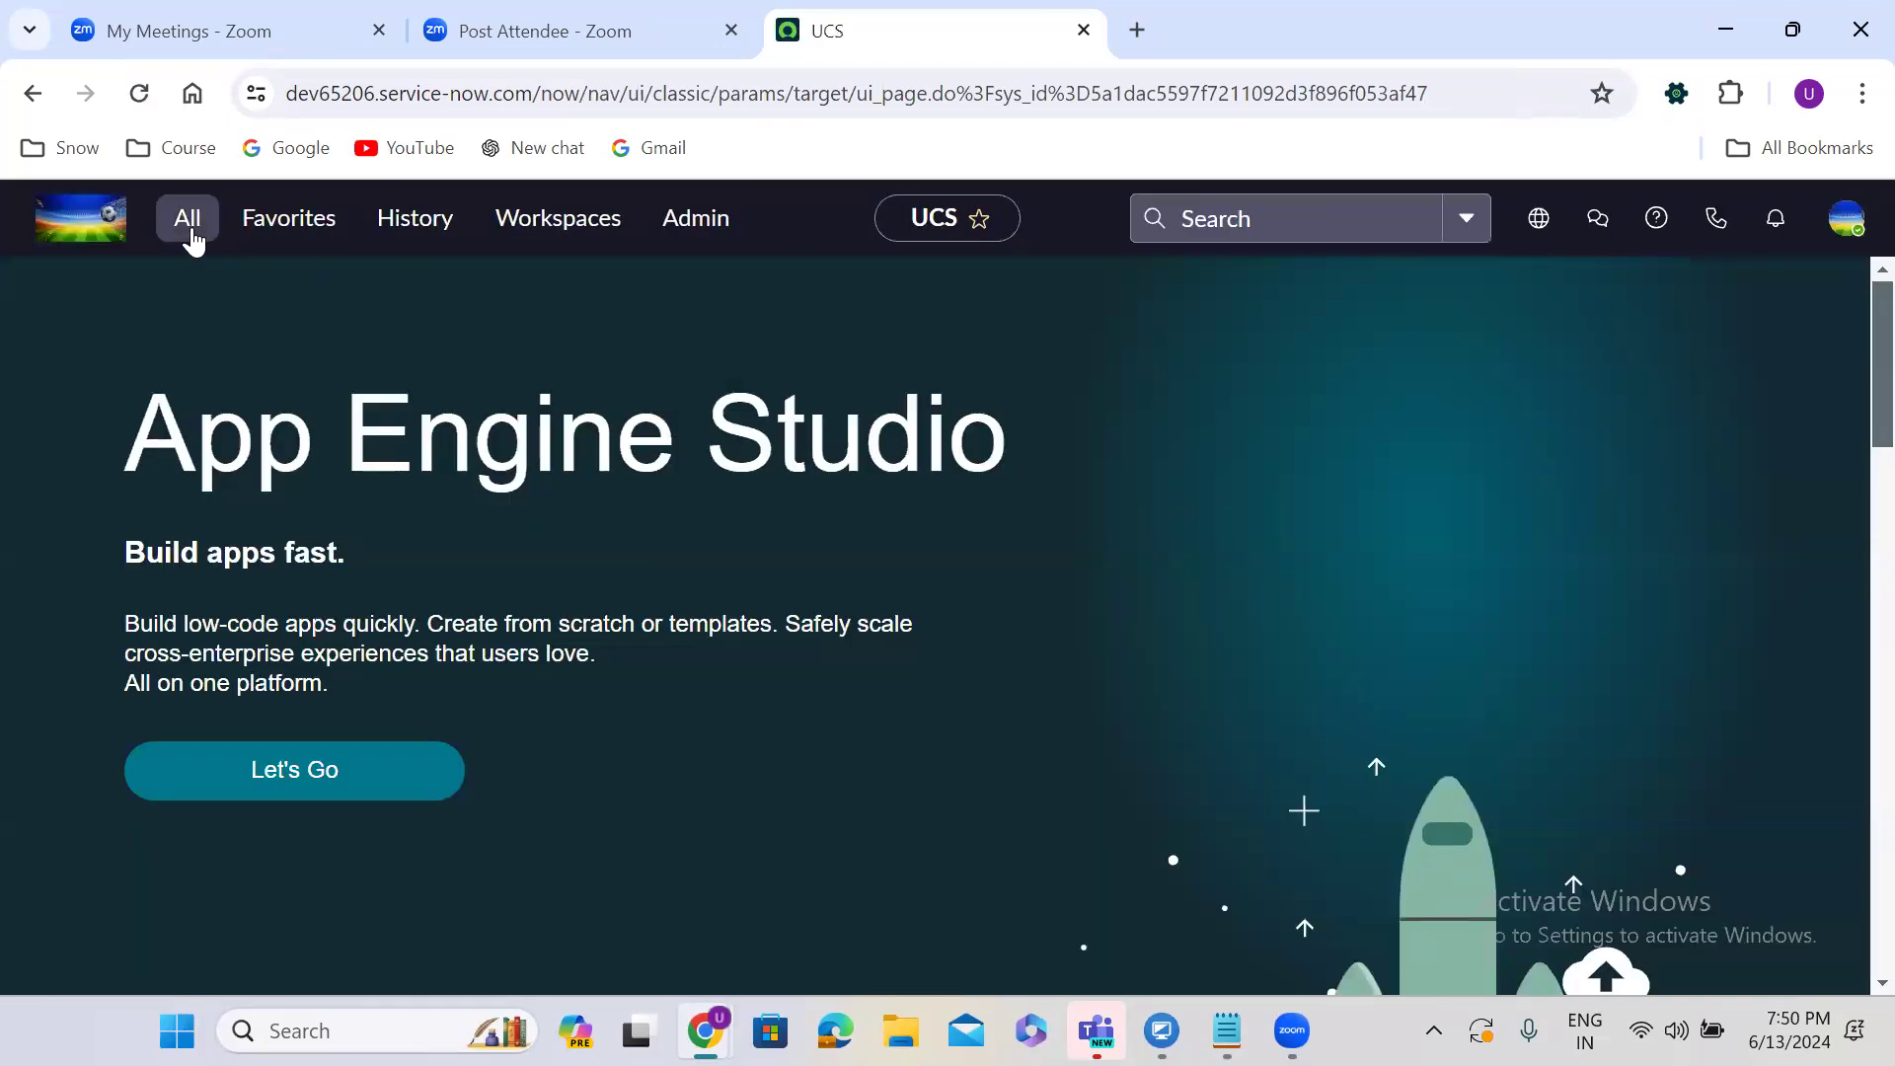
left_click(193, 240)
type("user admin")
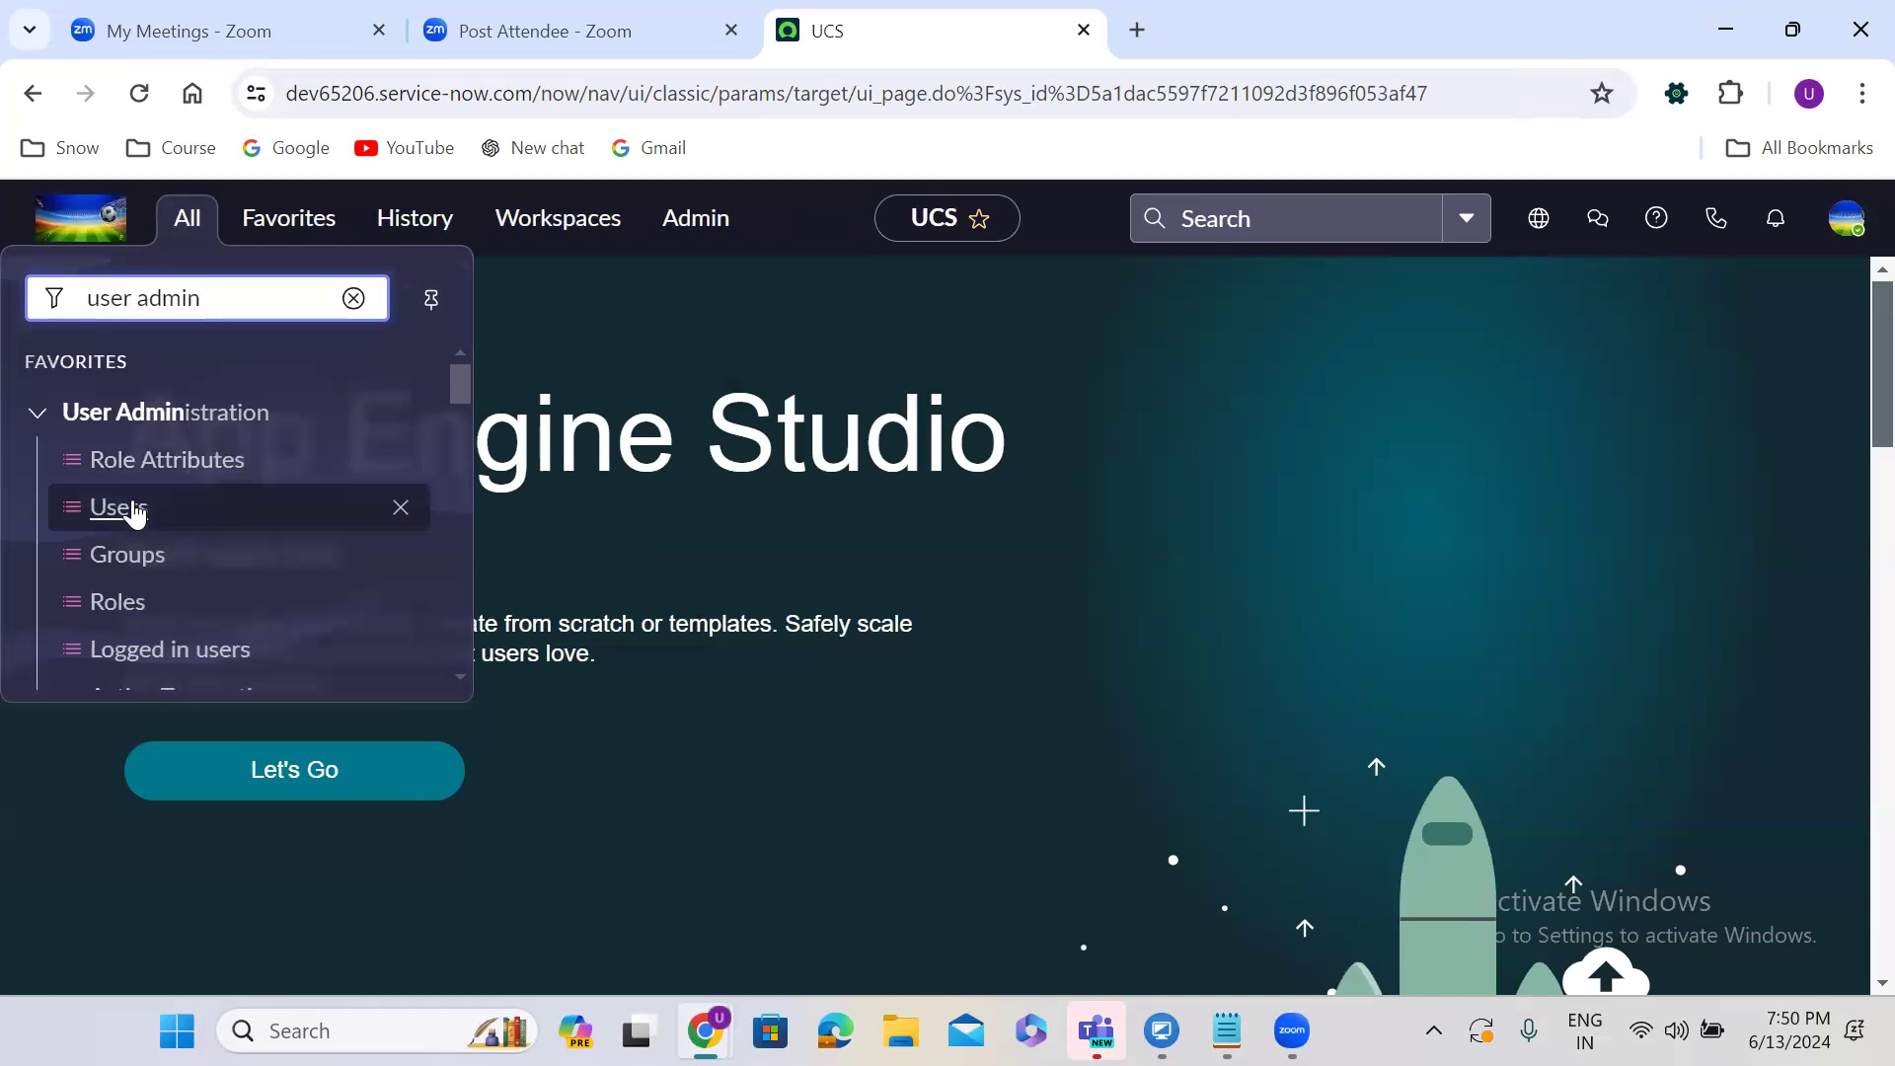
Open the Users list and filter the Name column by the administrator's name.
left_click(135, 508)
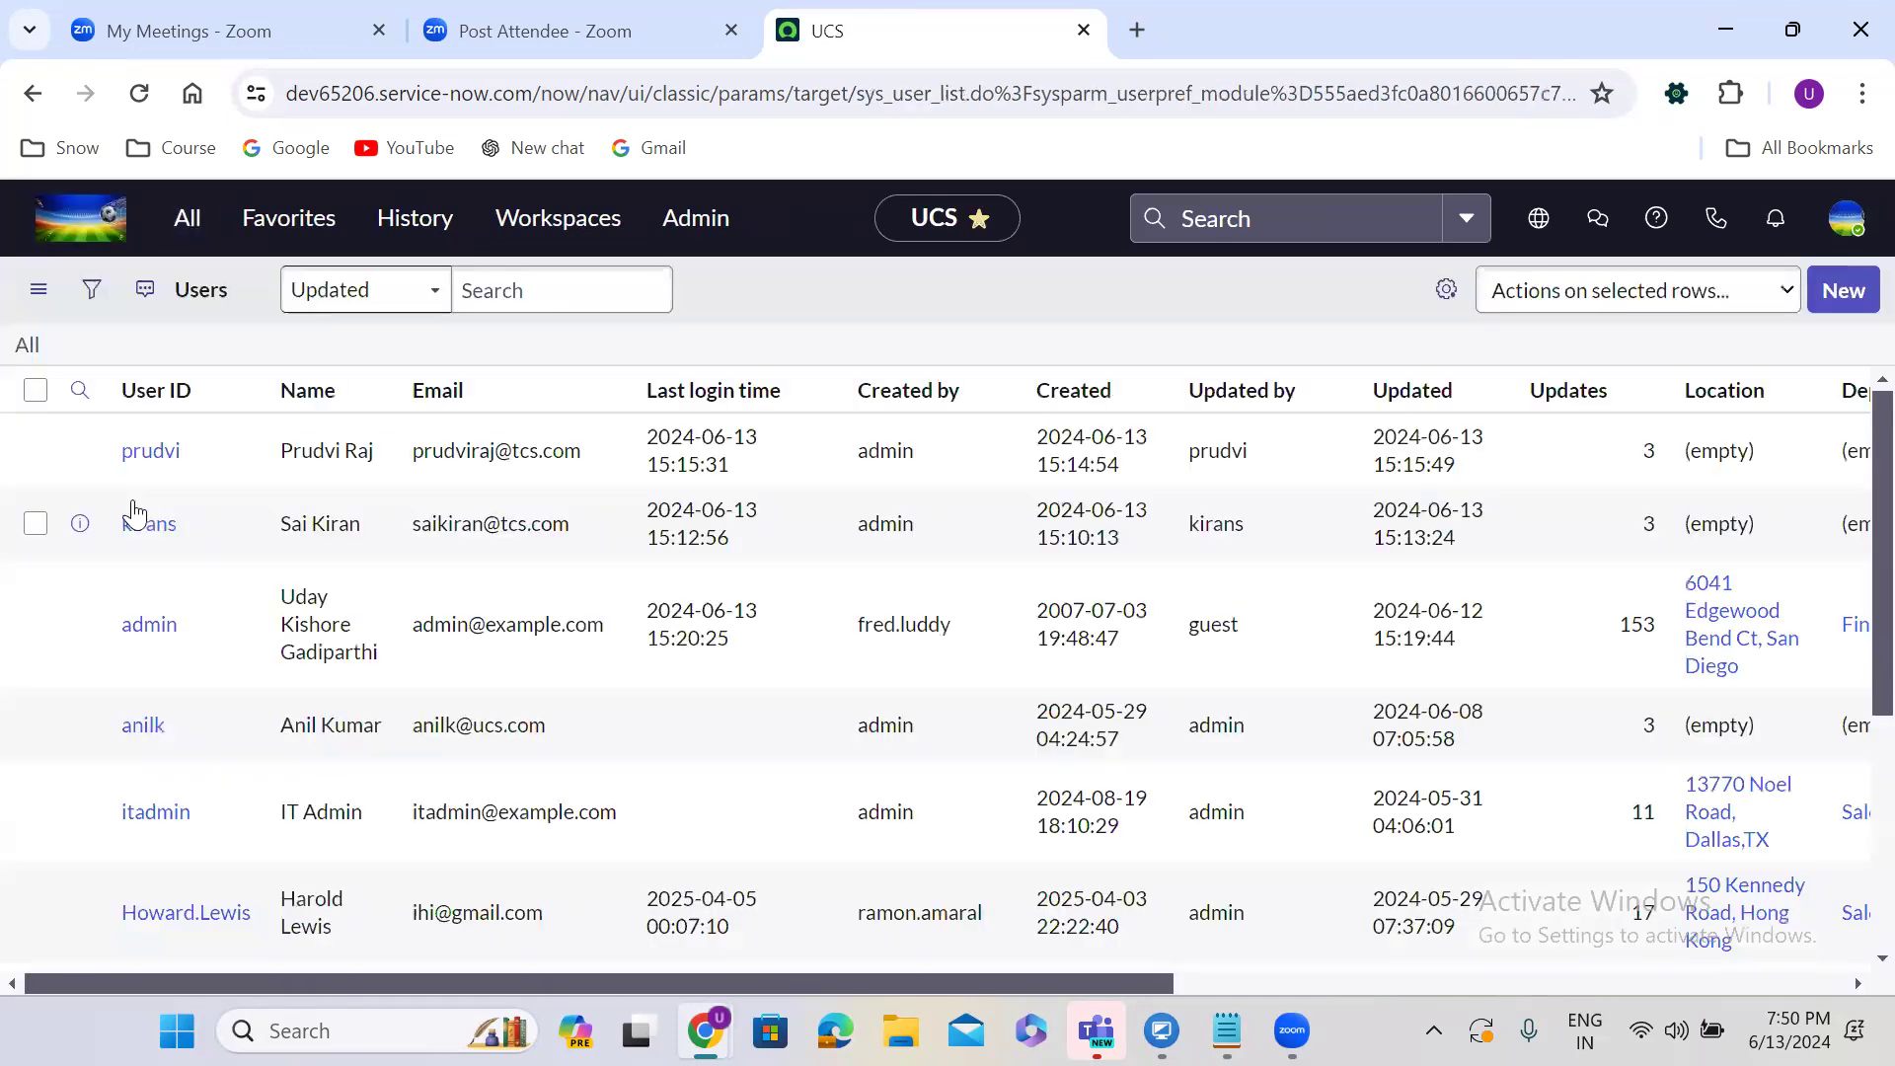
left_click(361, 445)
type("Uday Kis")
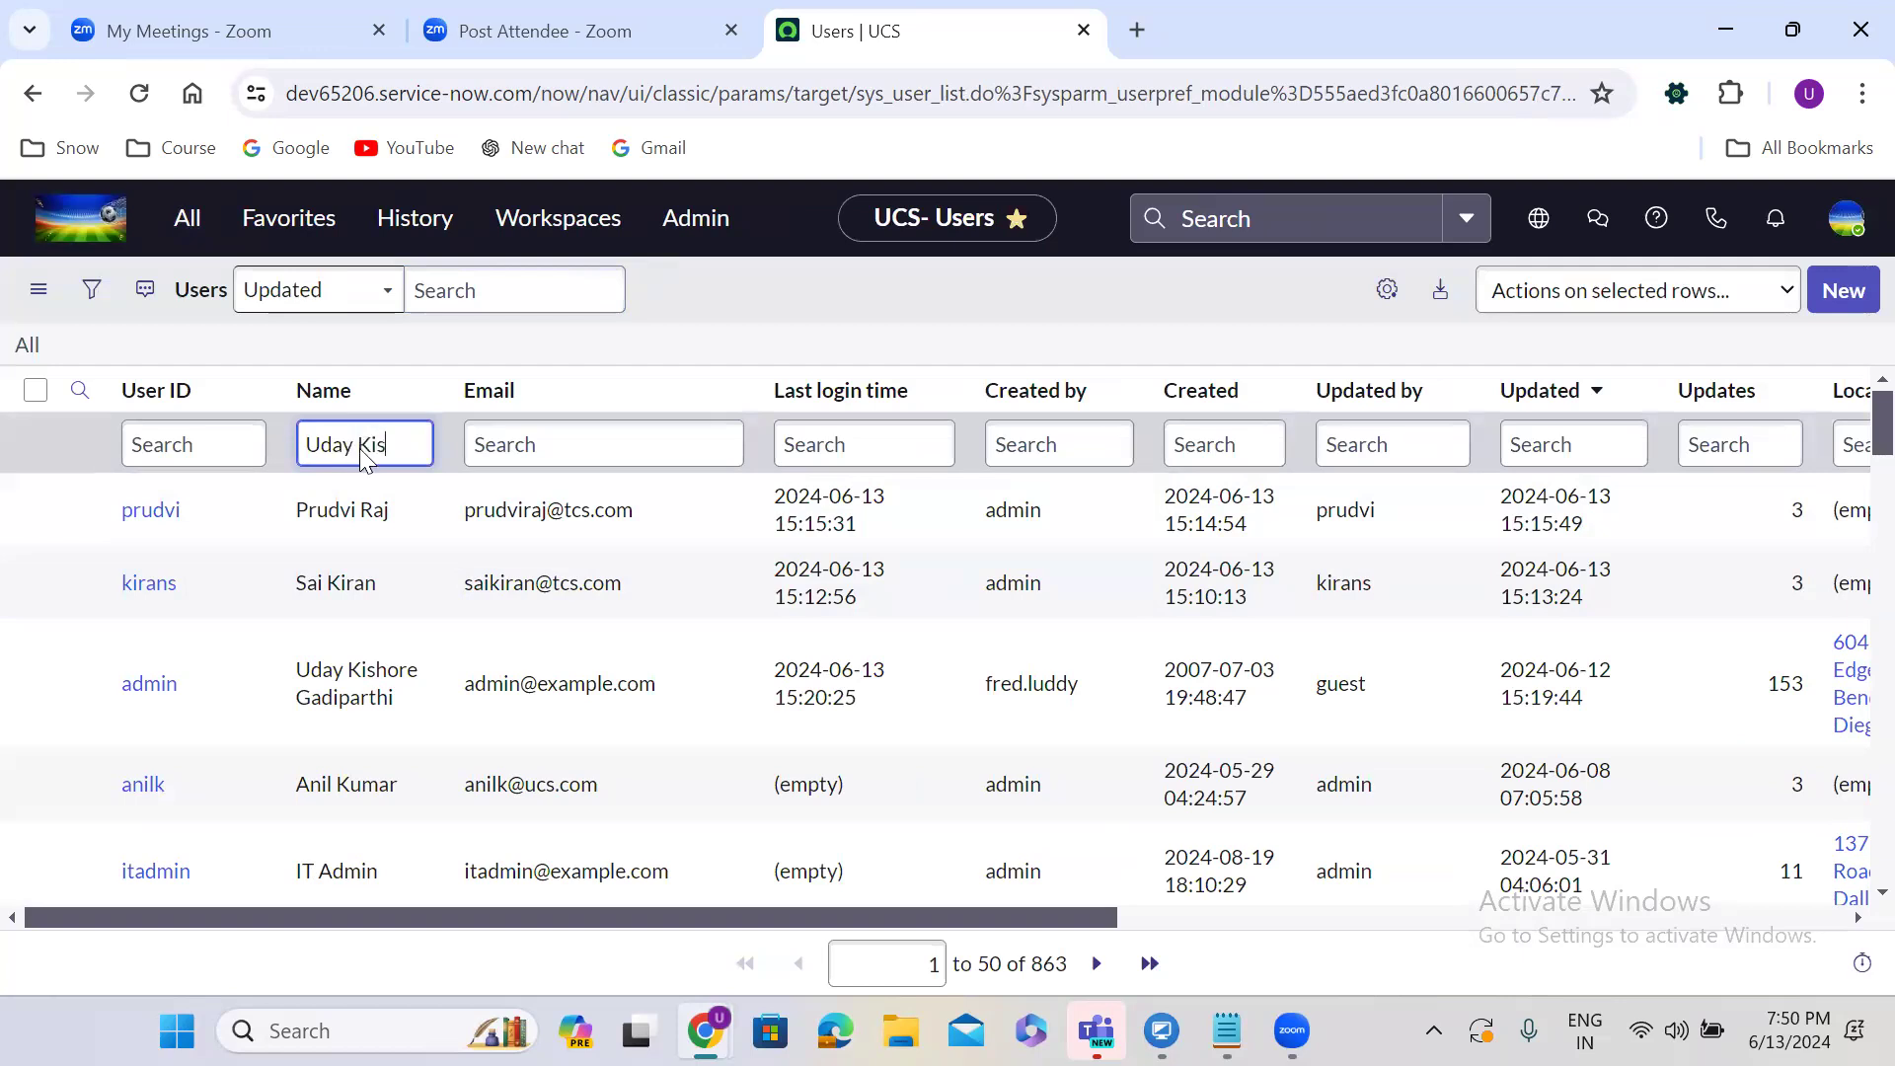
key("Return")
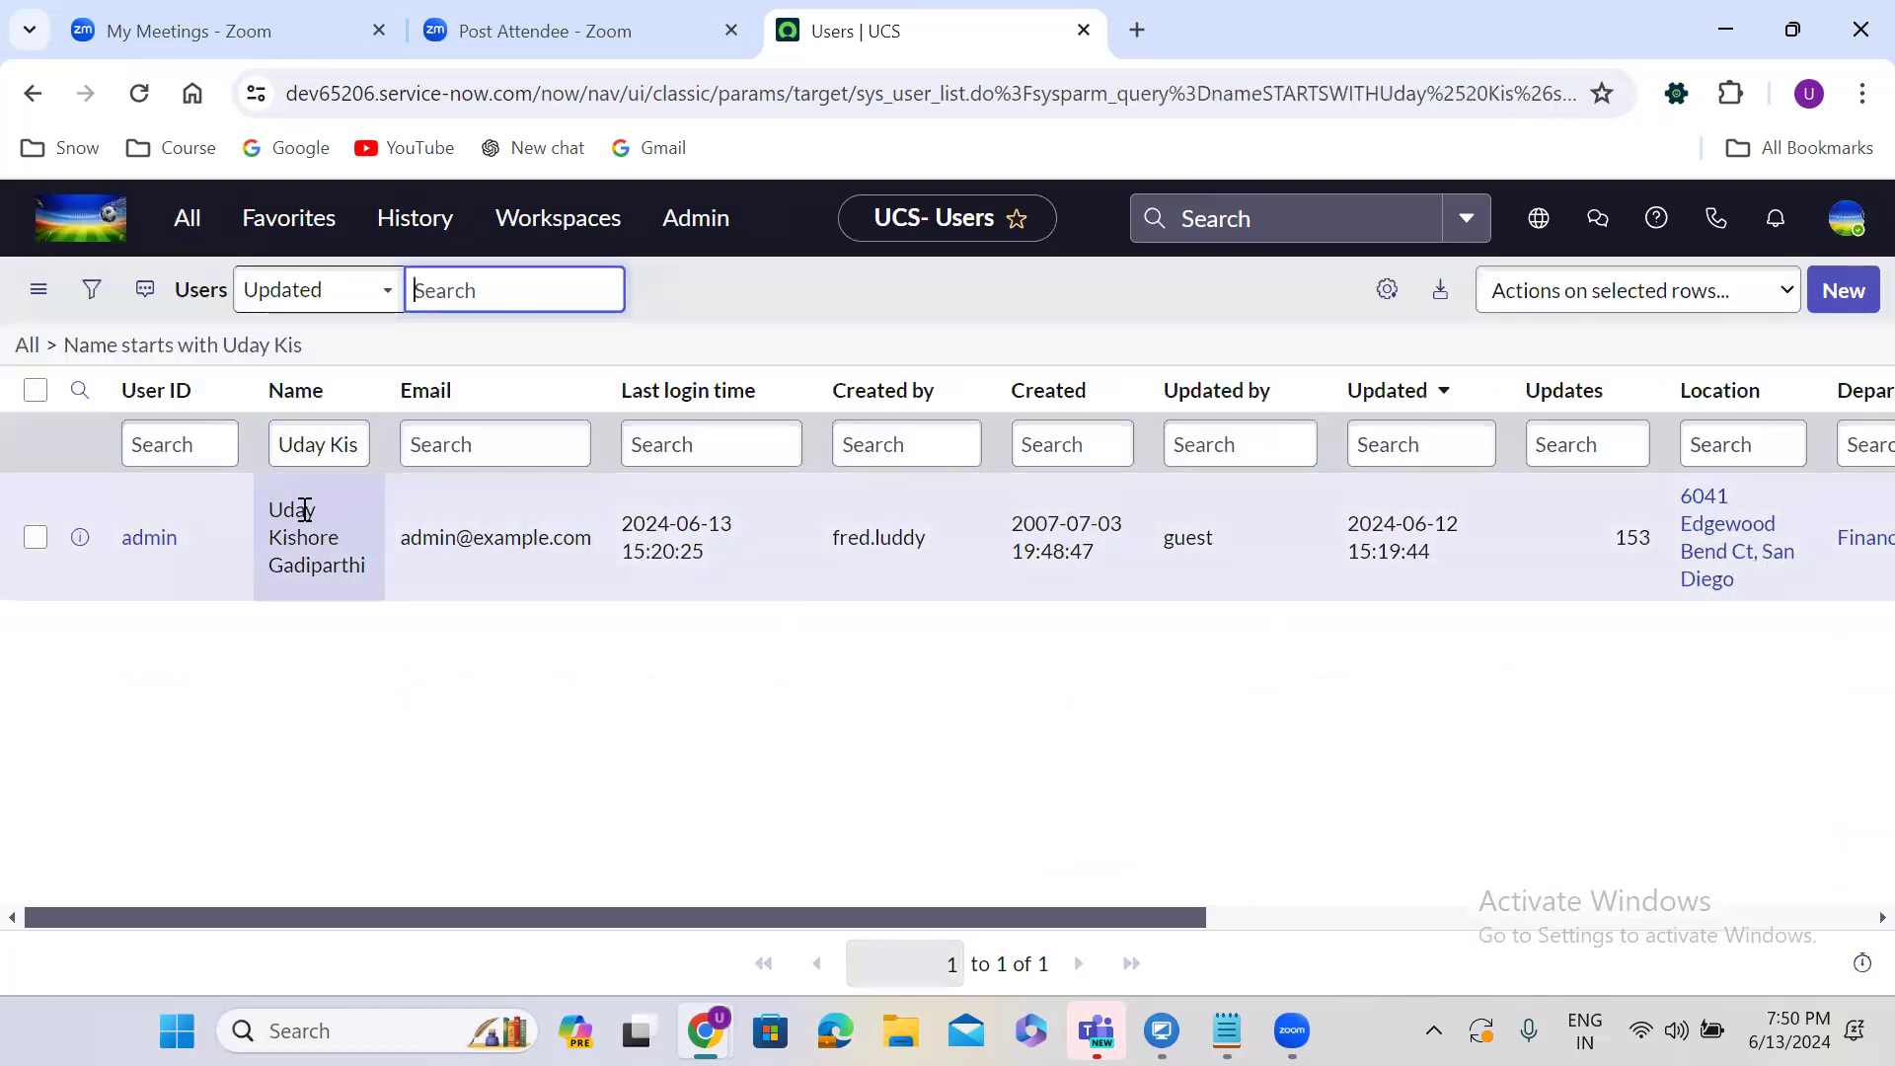
Open the administrator's user record in a new browser tab.
left_click(81, 540)
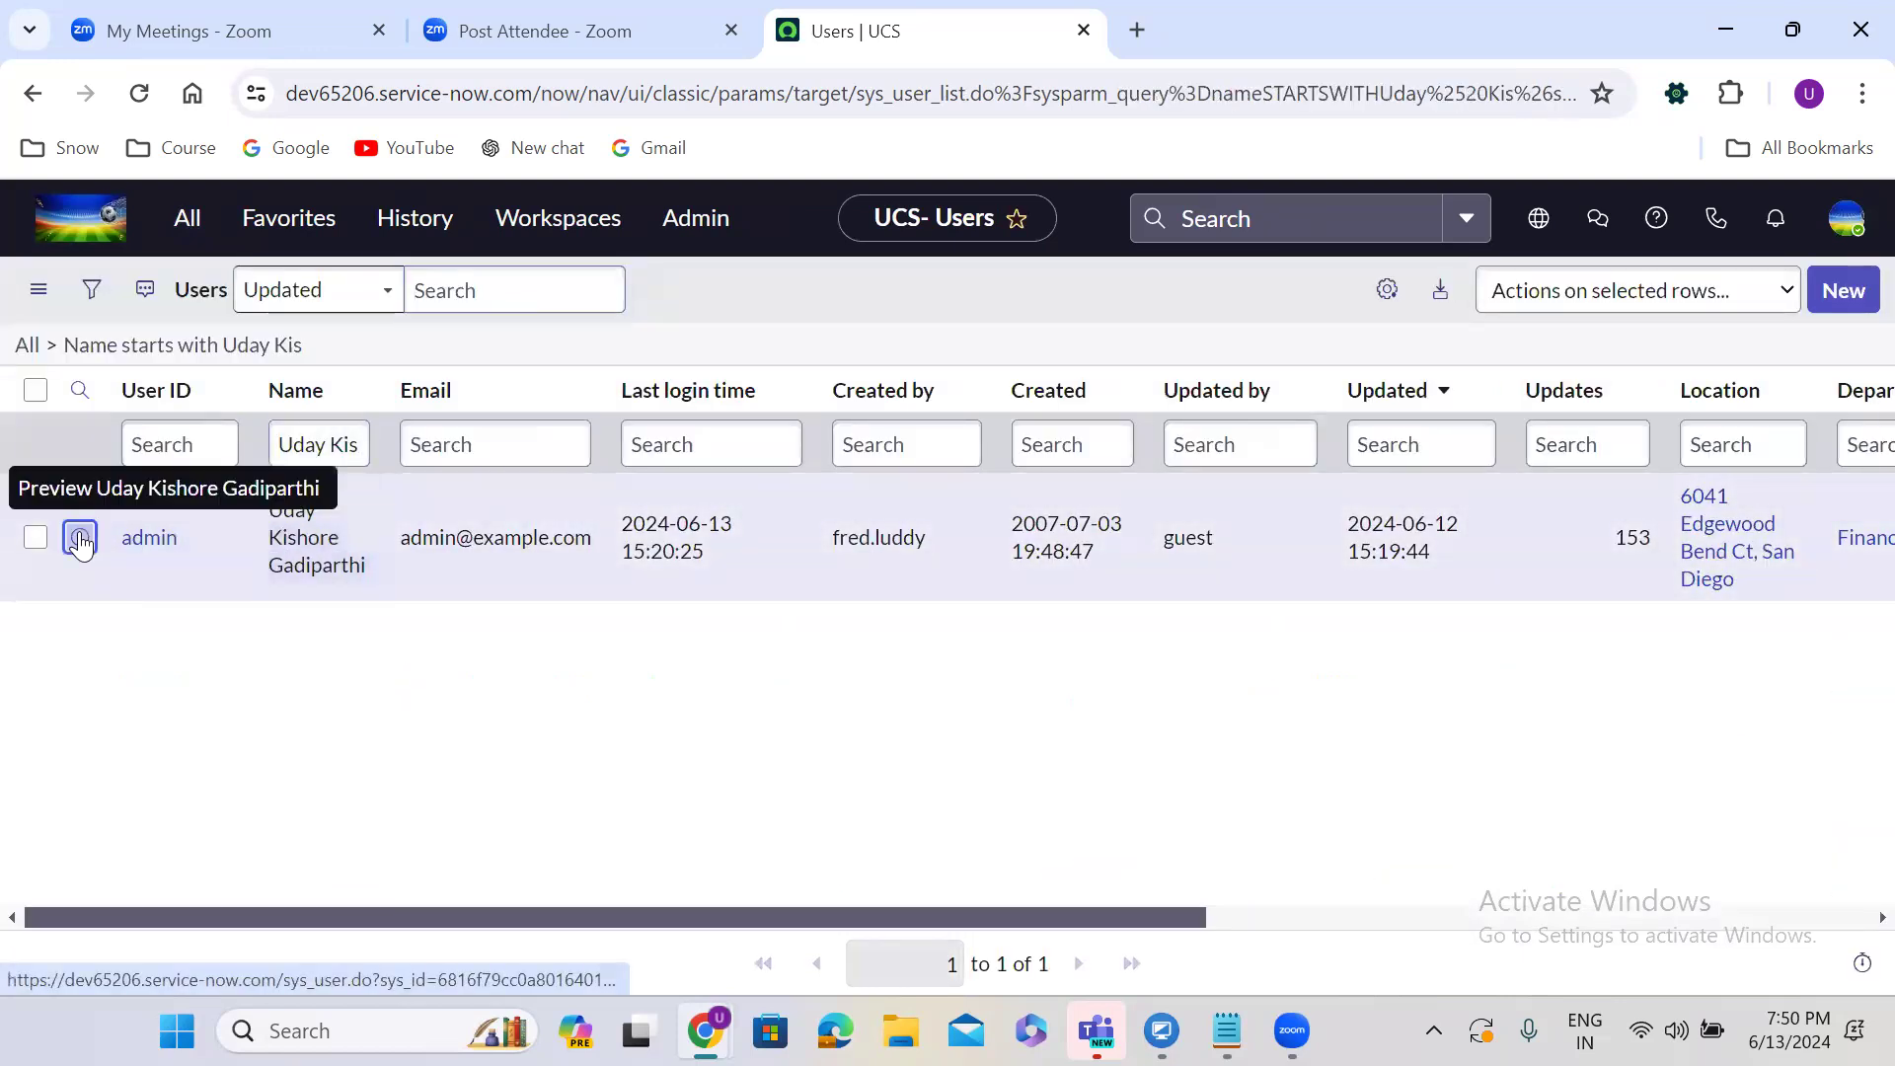
right_click(184, 563)
left_click(187, 562)
Review the admin record's User ID, first name, Department and Location, then start a new user from the Users list.
left_click(1337, 12)
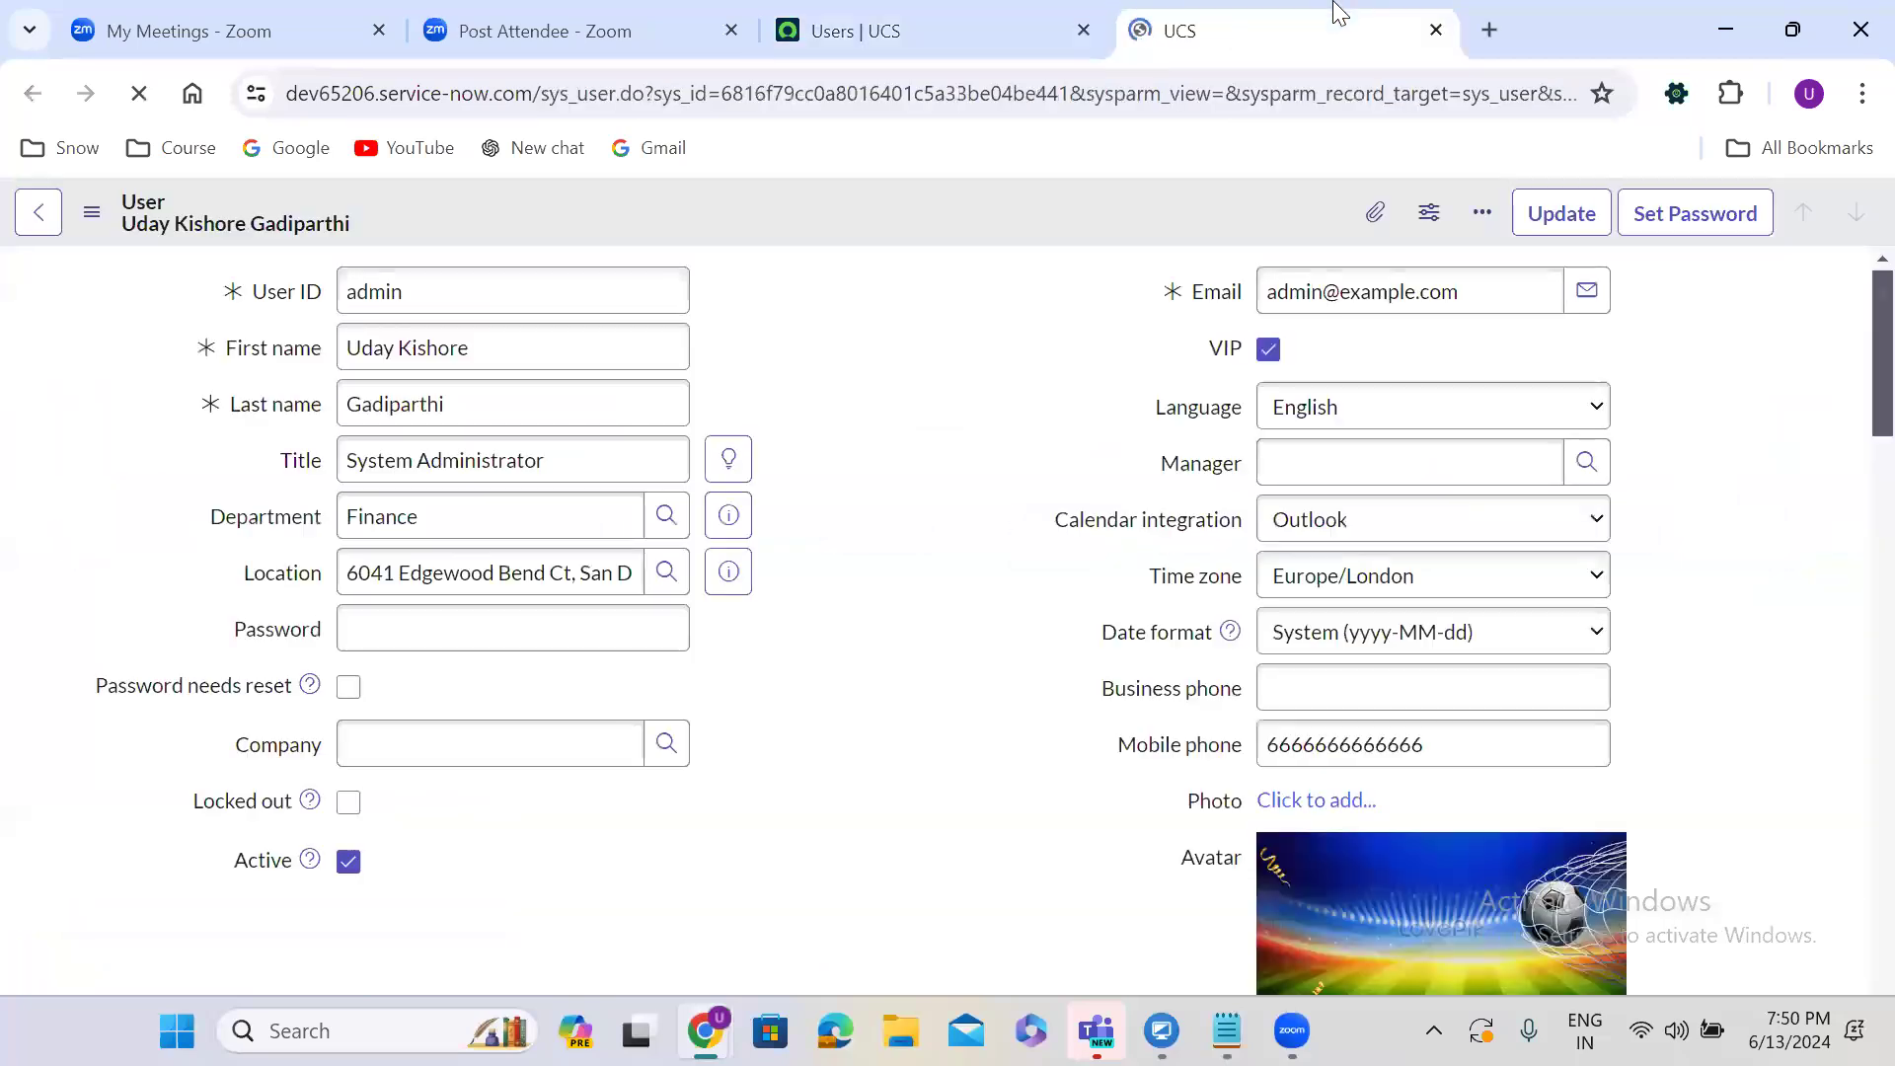
double_click(373, 292)
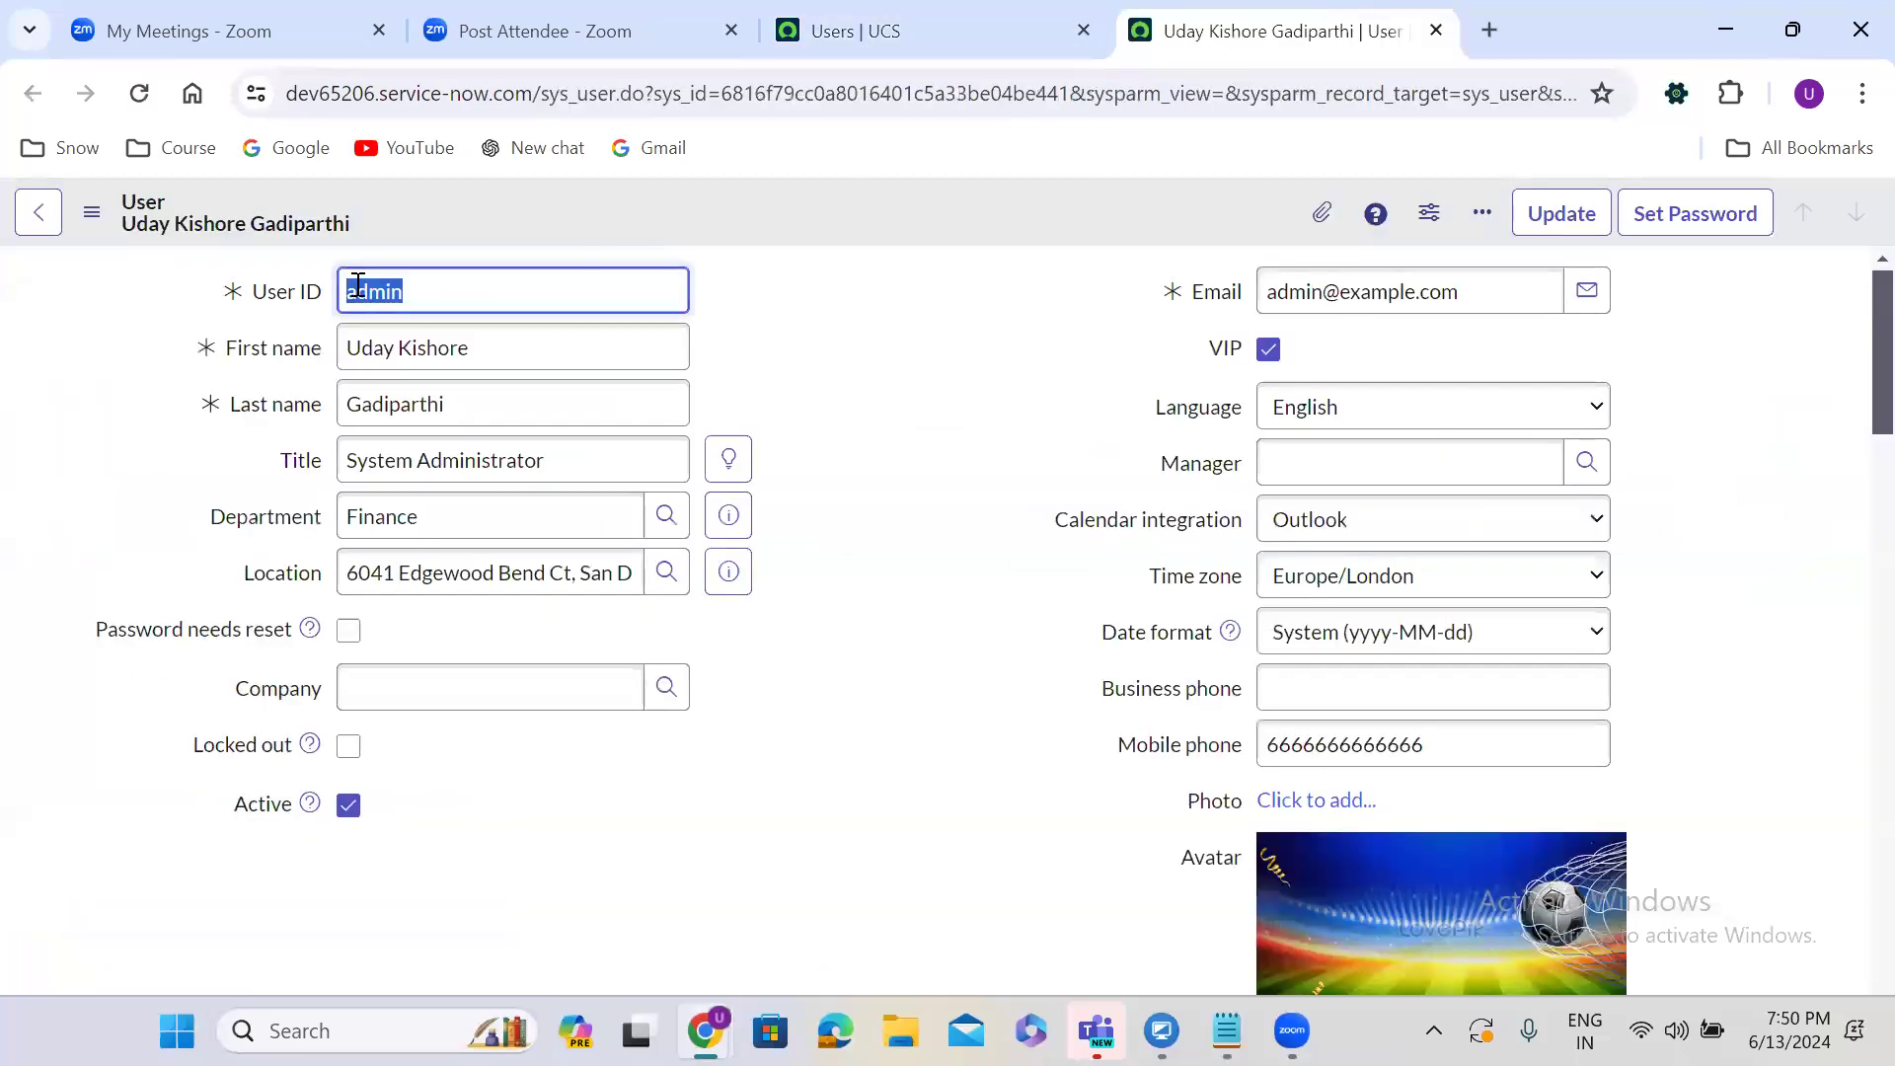
triple_click(387, 348)
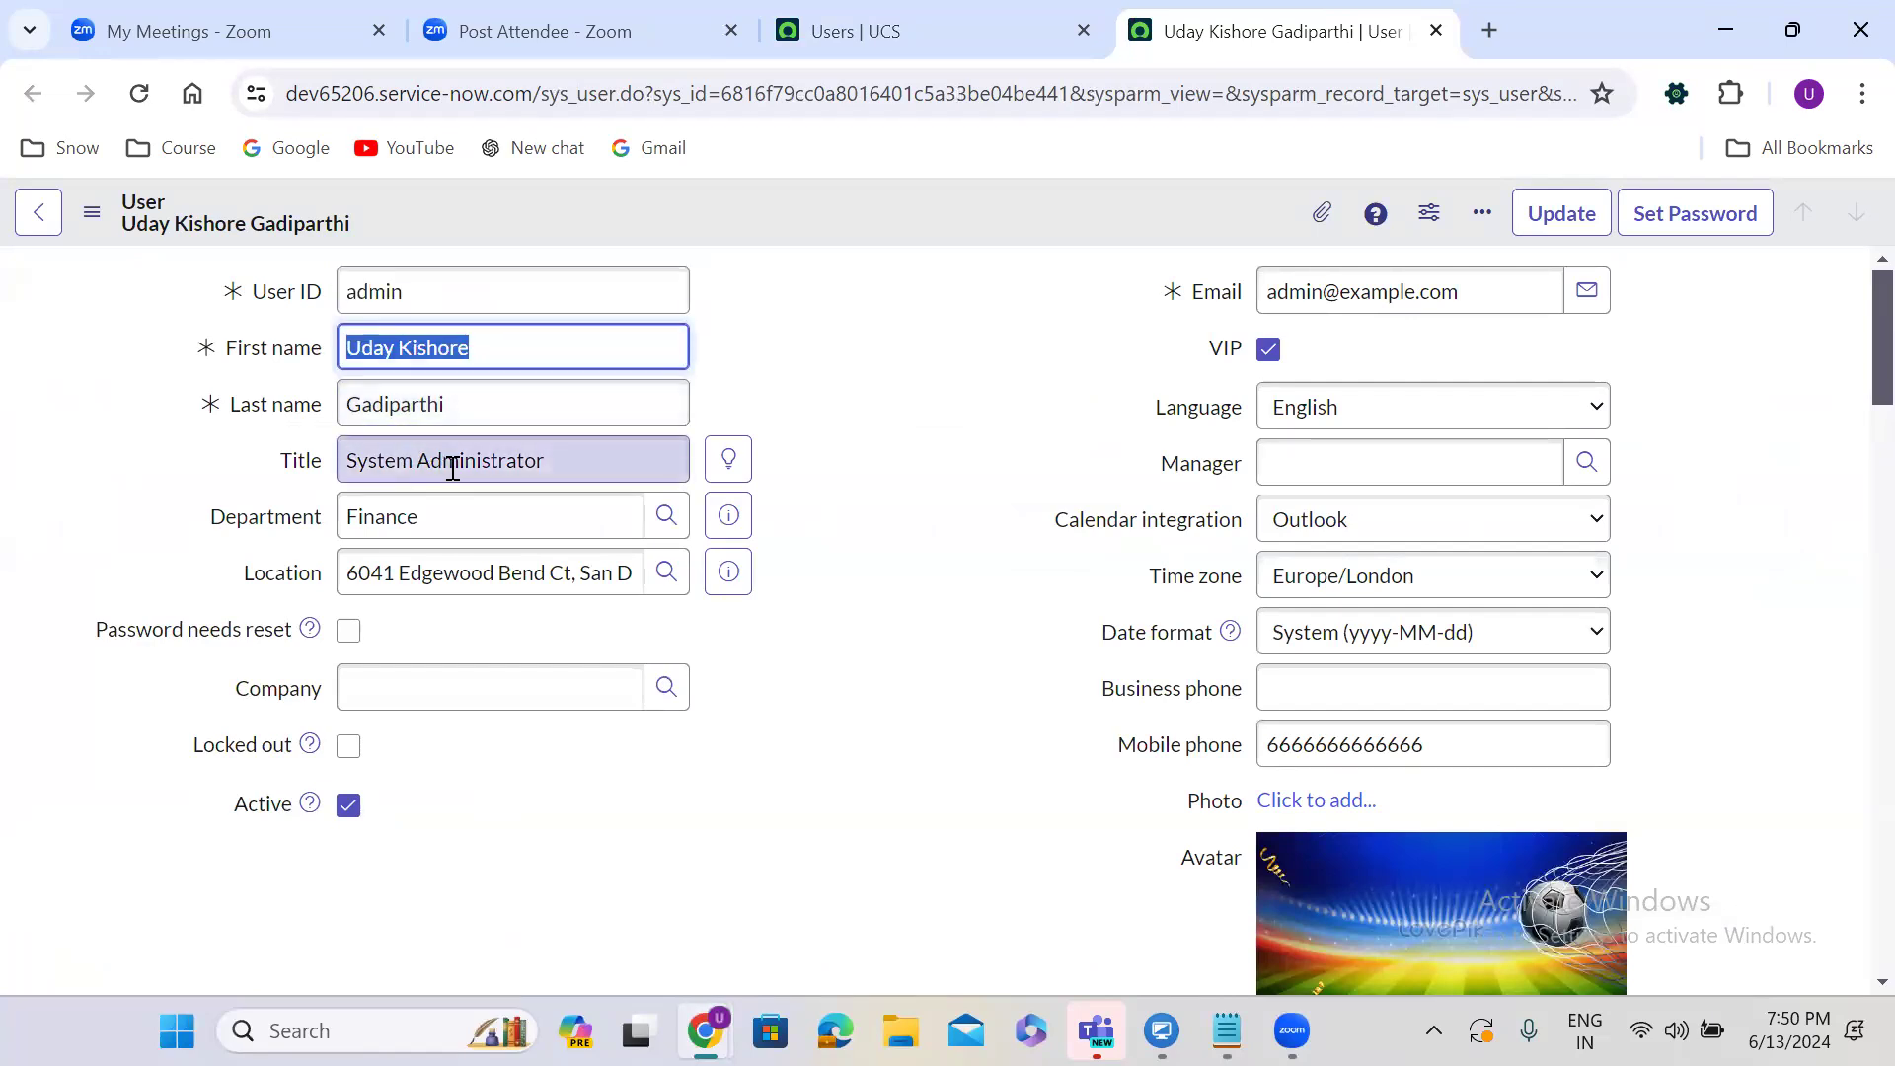
left_click(427, 518)
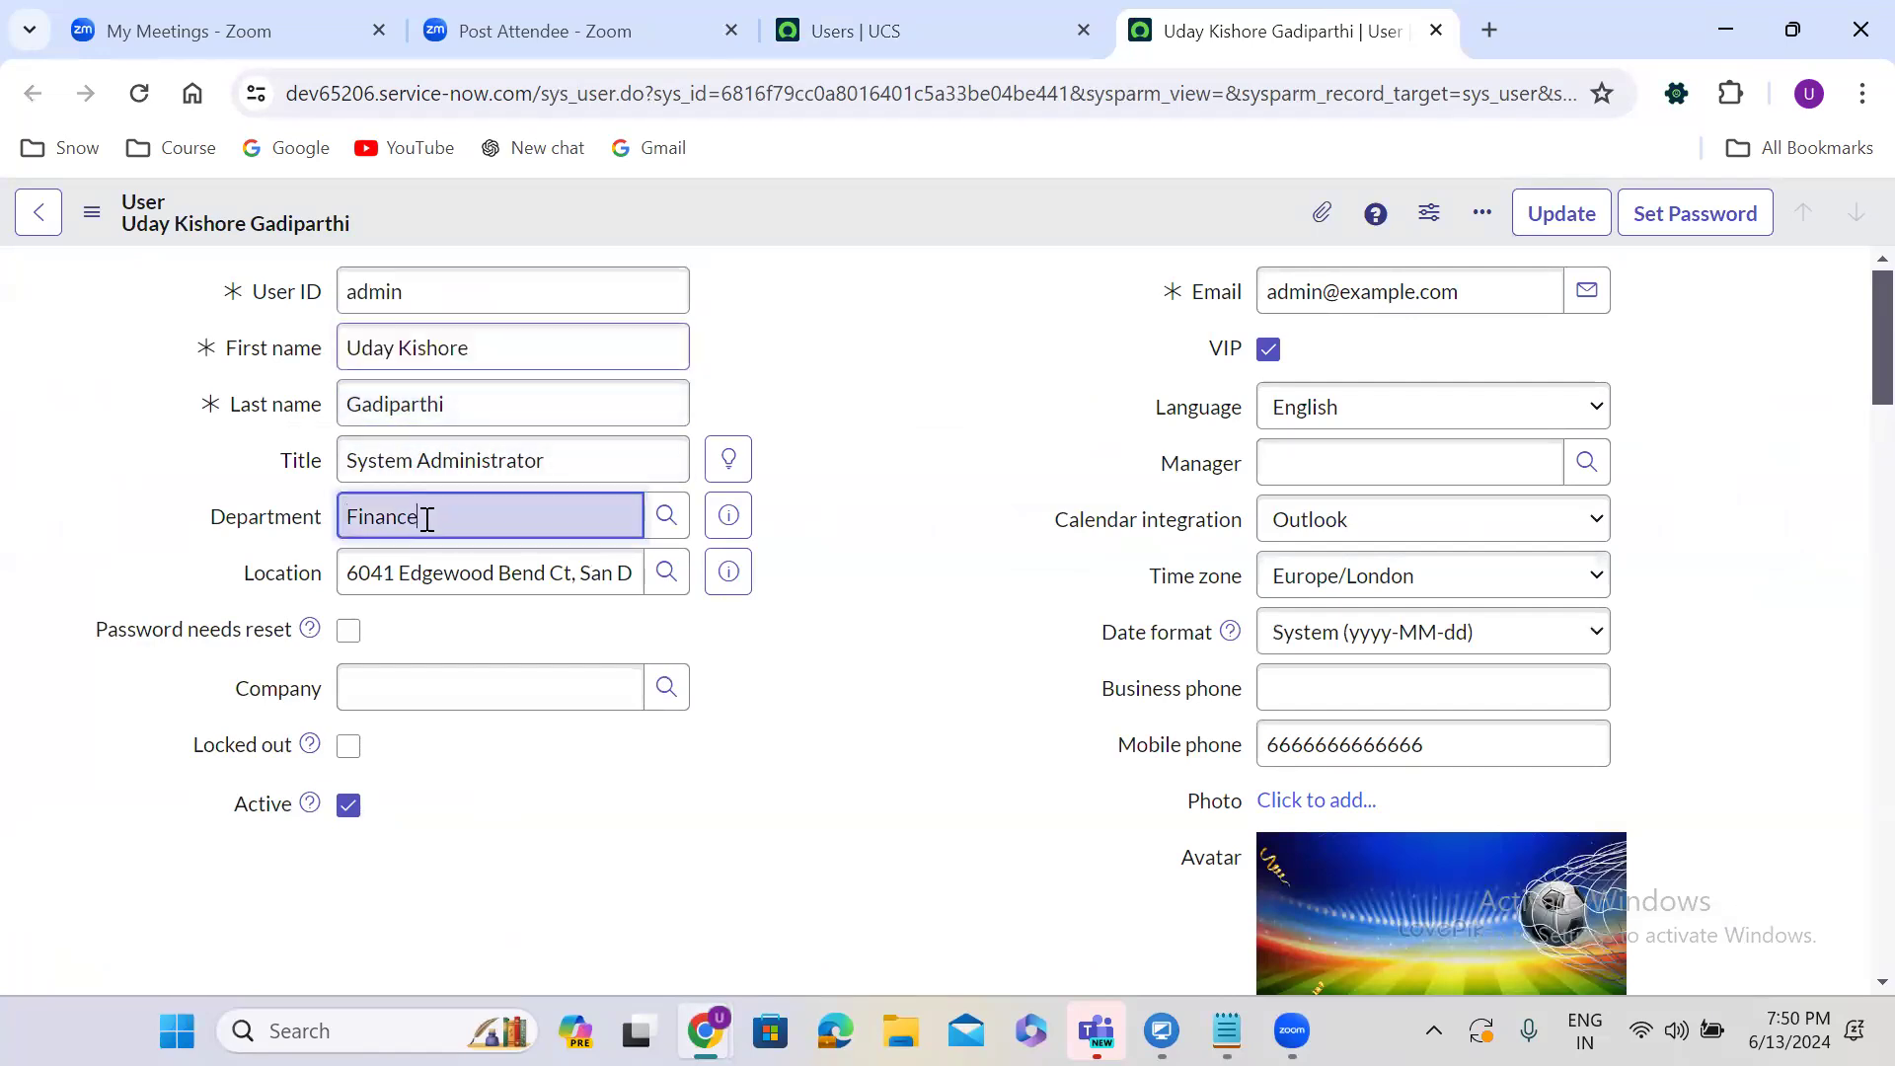
left_click(431, 572)
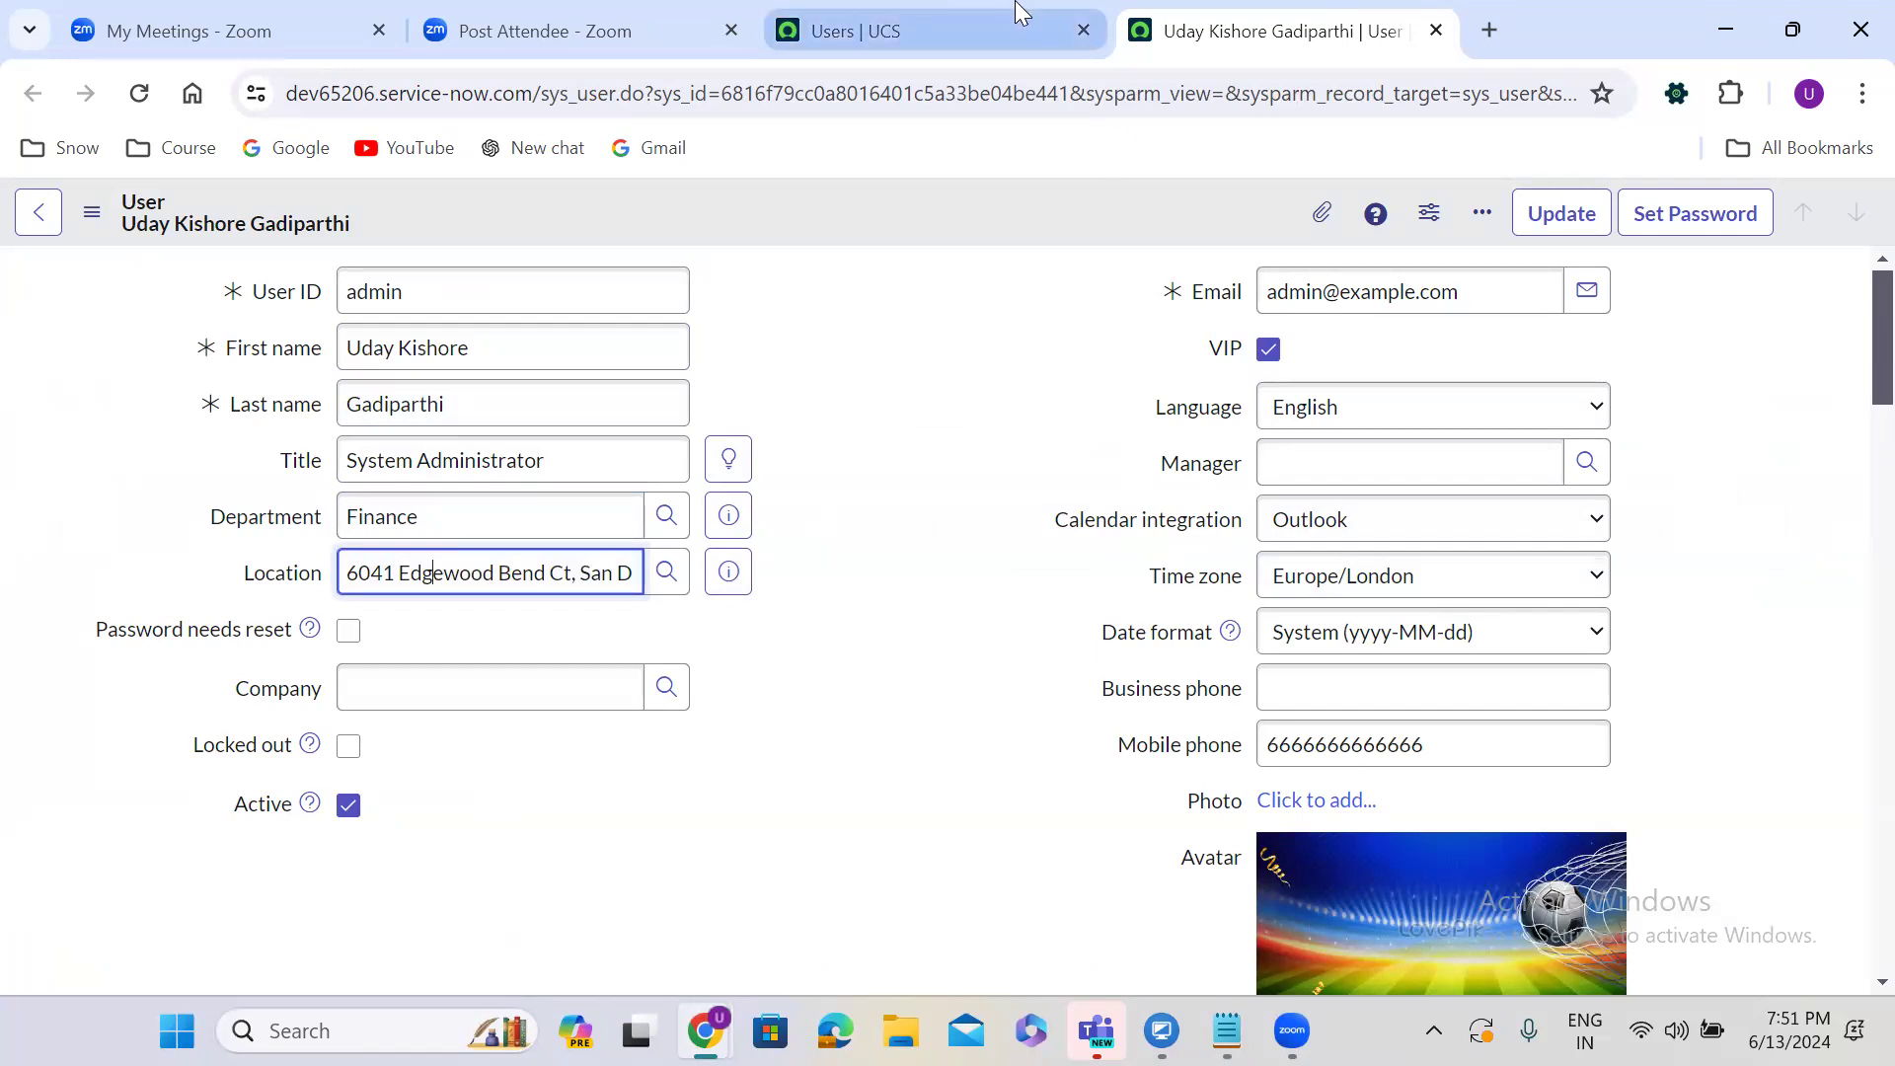
left_click(888, 30)
left_click(1835, 289)
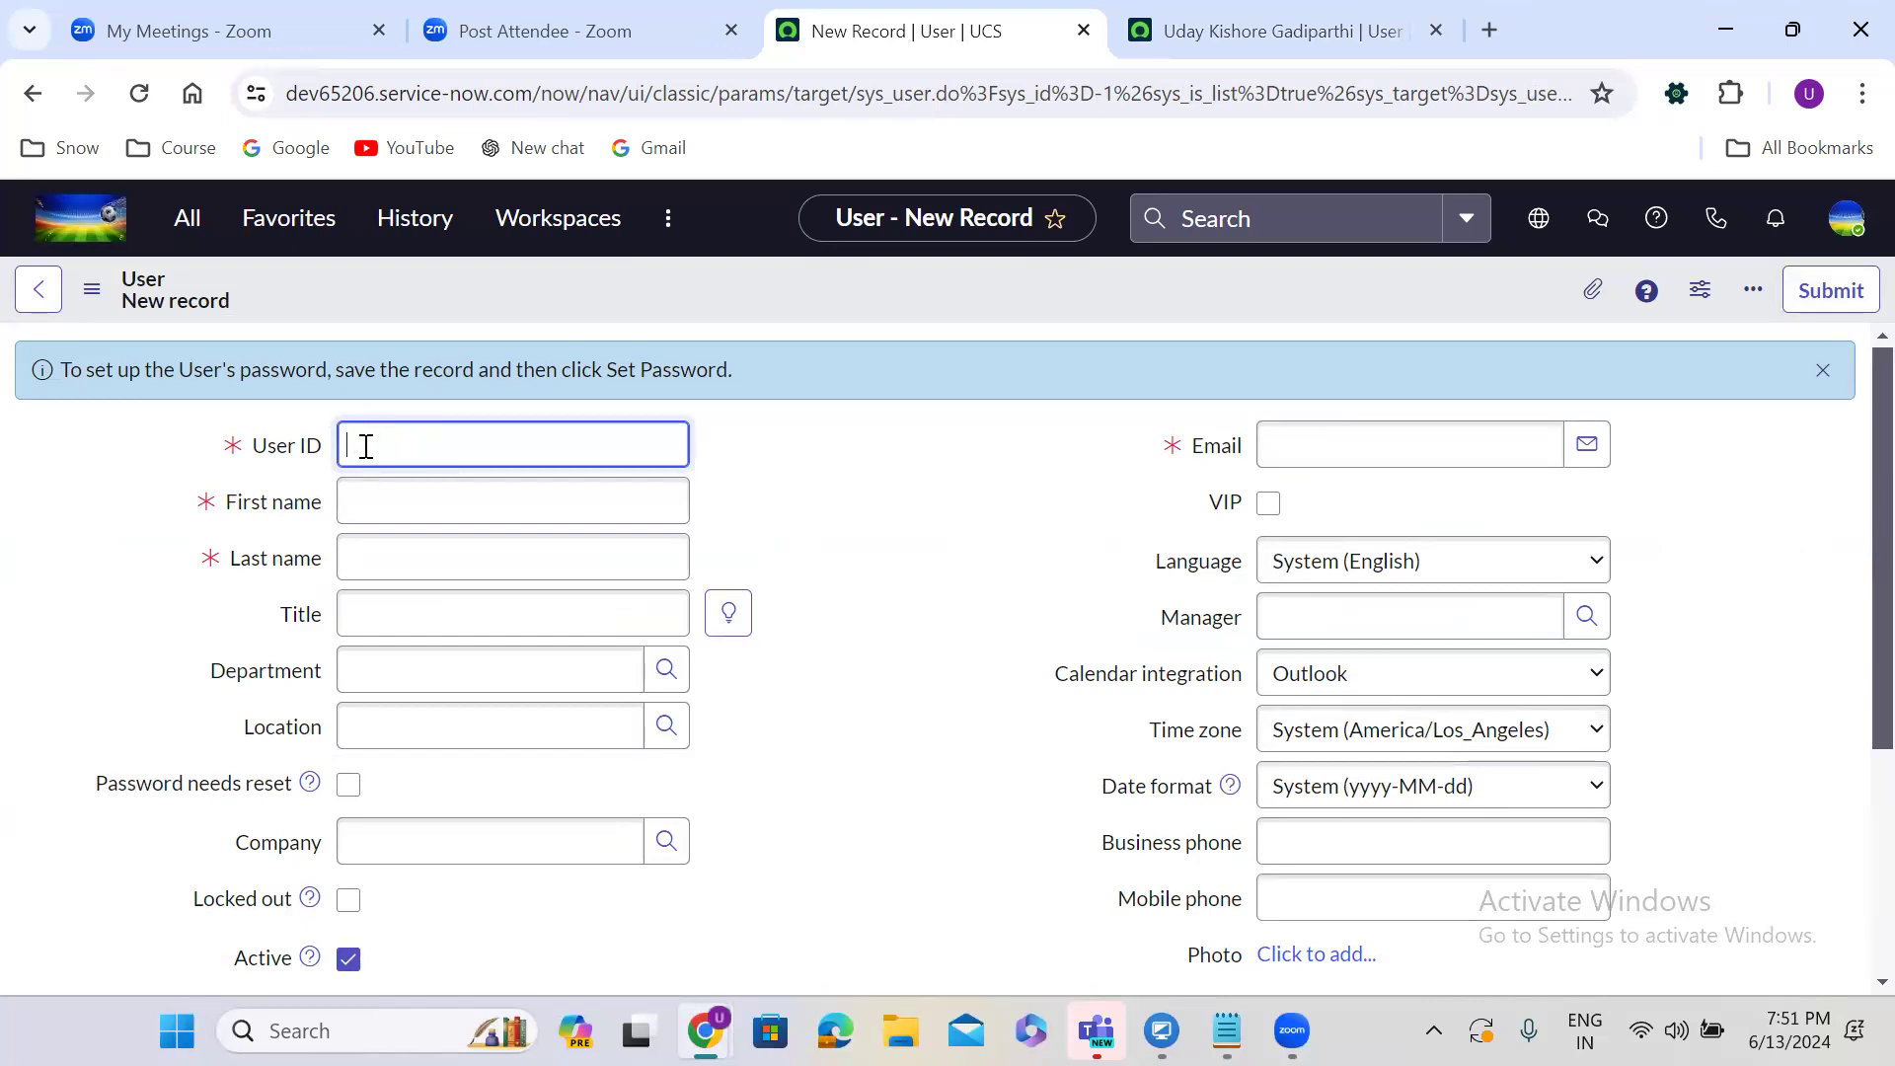
Step through the First name, Last name, Title, Department and Location fields of the blank new-user form.
left_click(376, 501)
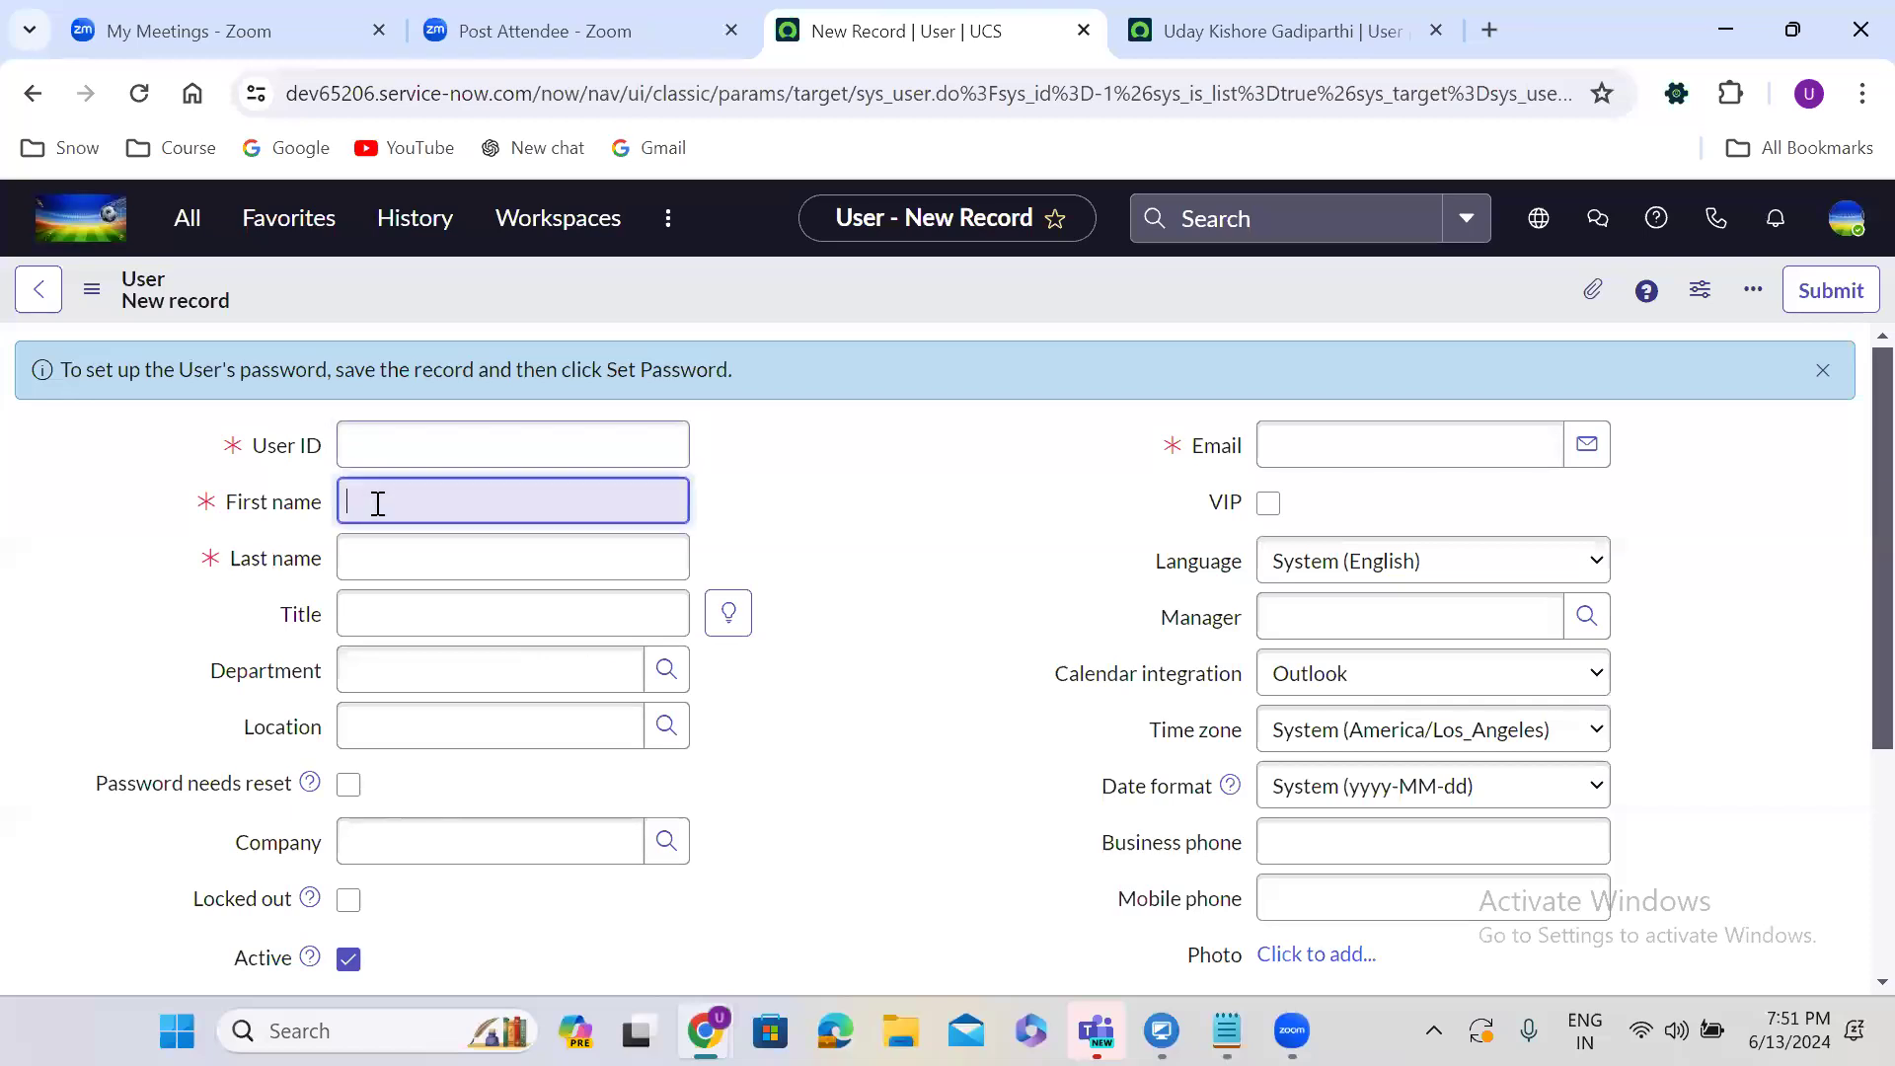
left_click(382, 572)
left_click(385, 604)
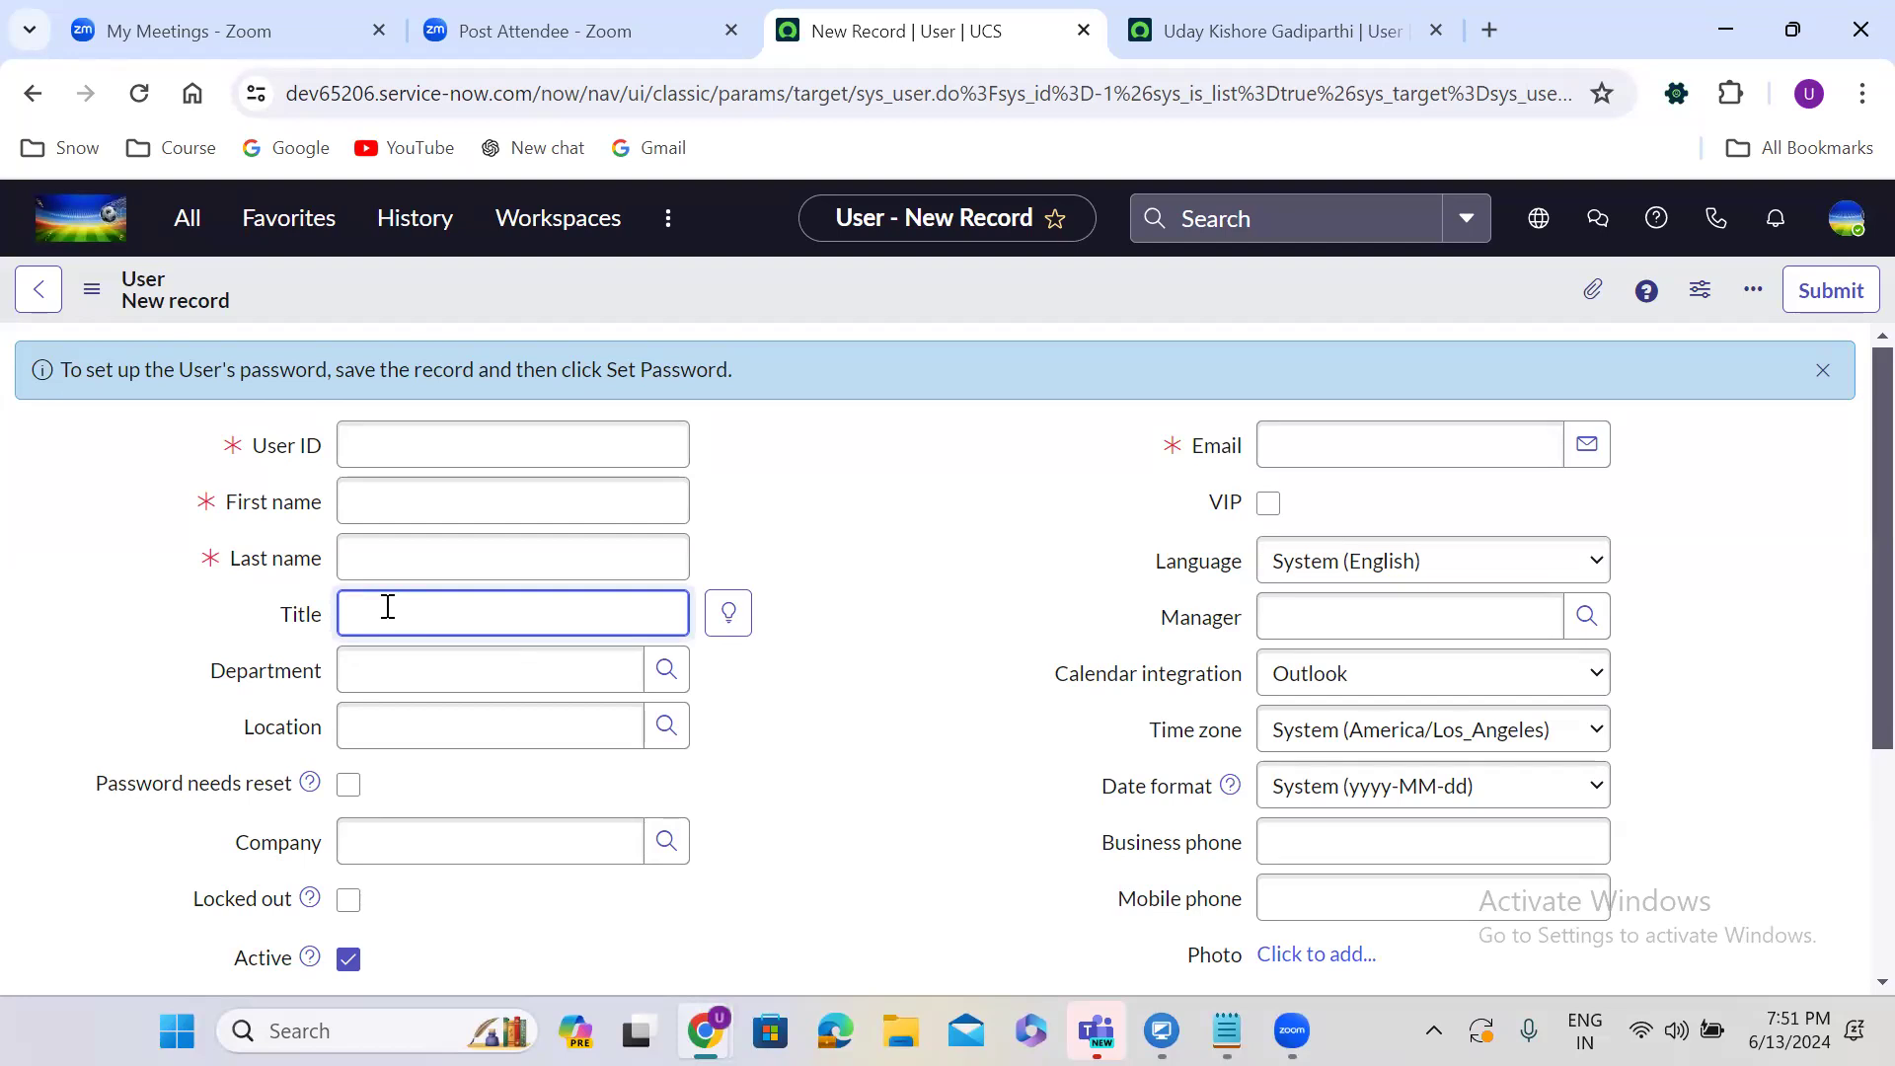
left_click(400, 655)
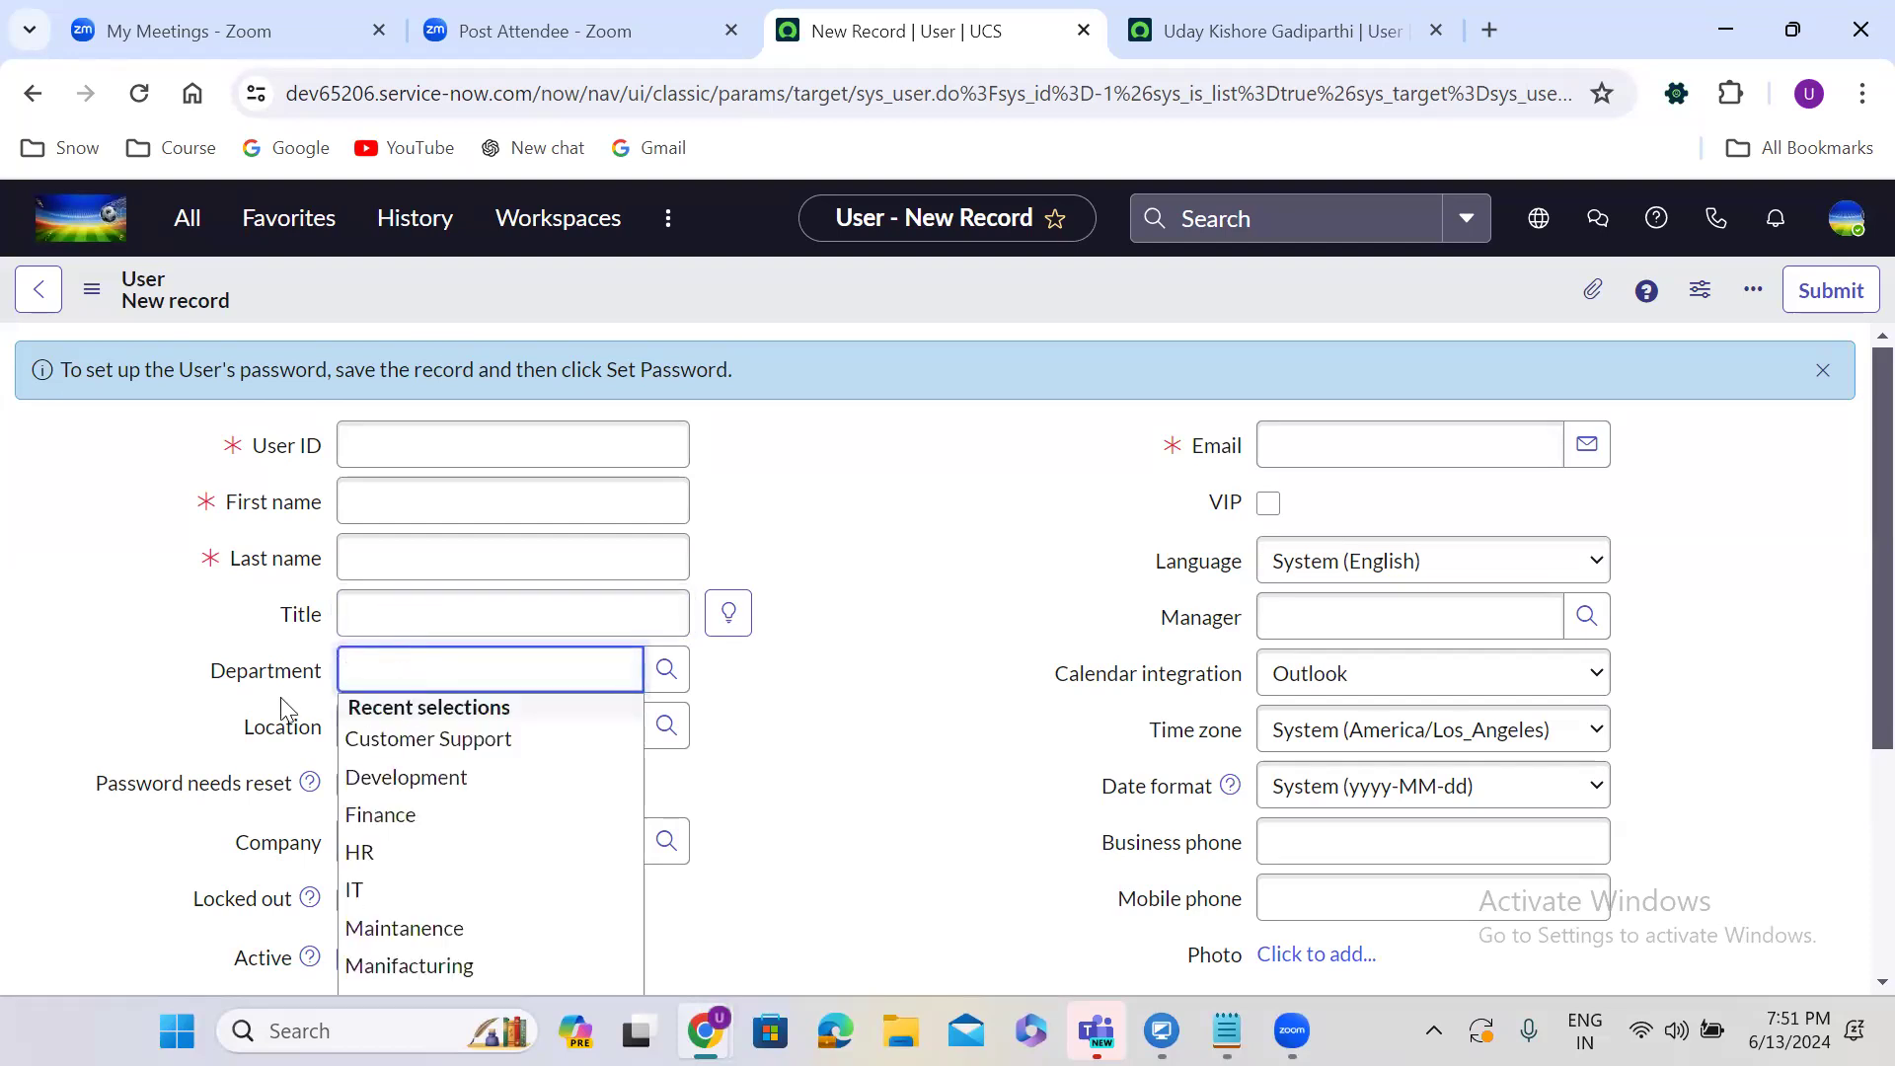
left_click(367, 726)
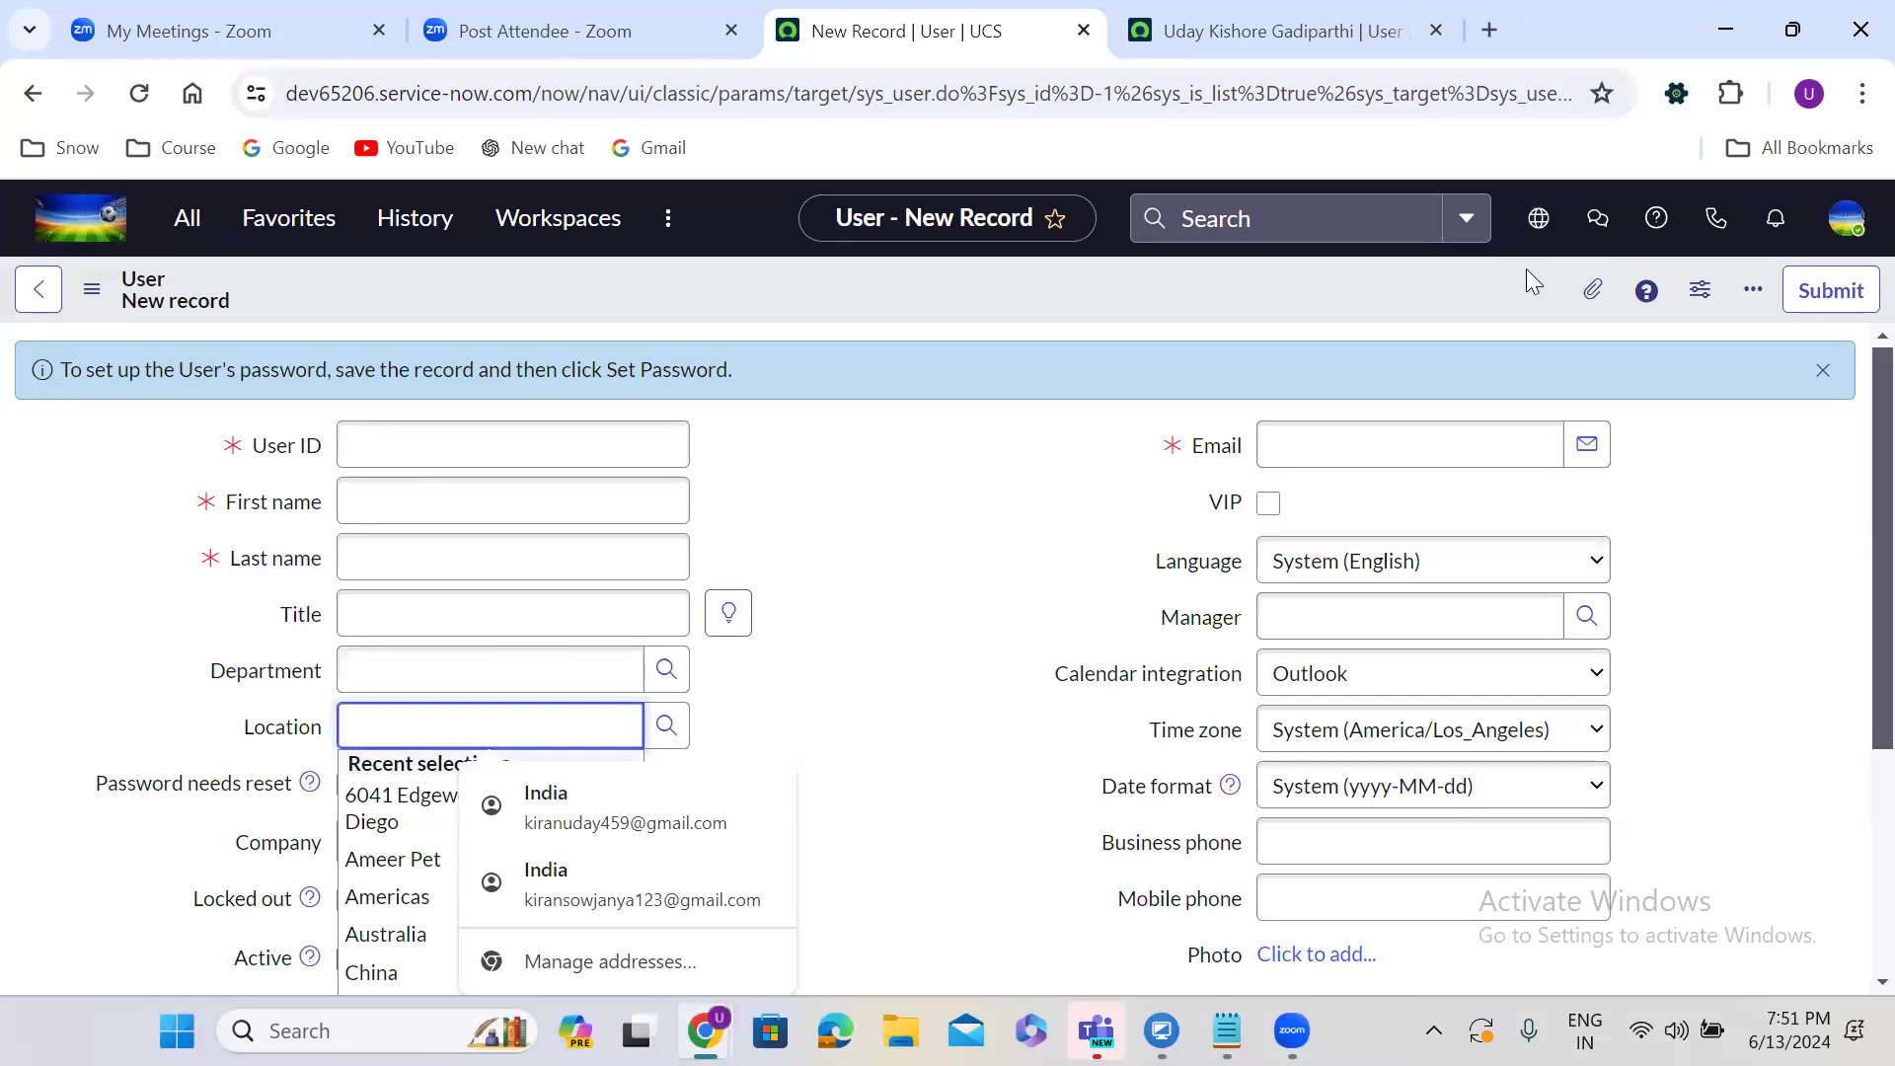
Duplicate the New Record tab, then go back to the Users list in one copy.
right_click(1004, 15)
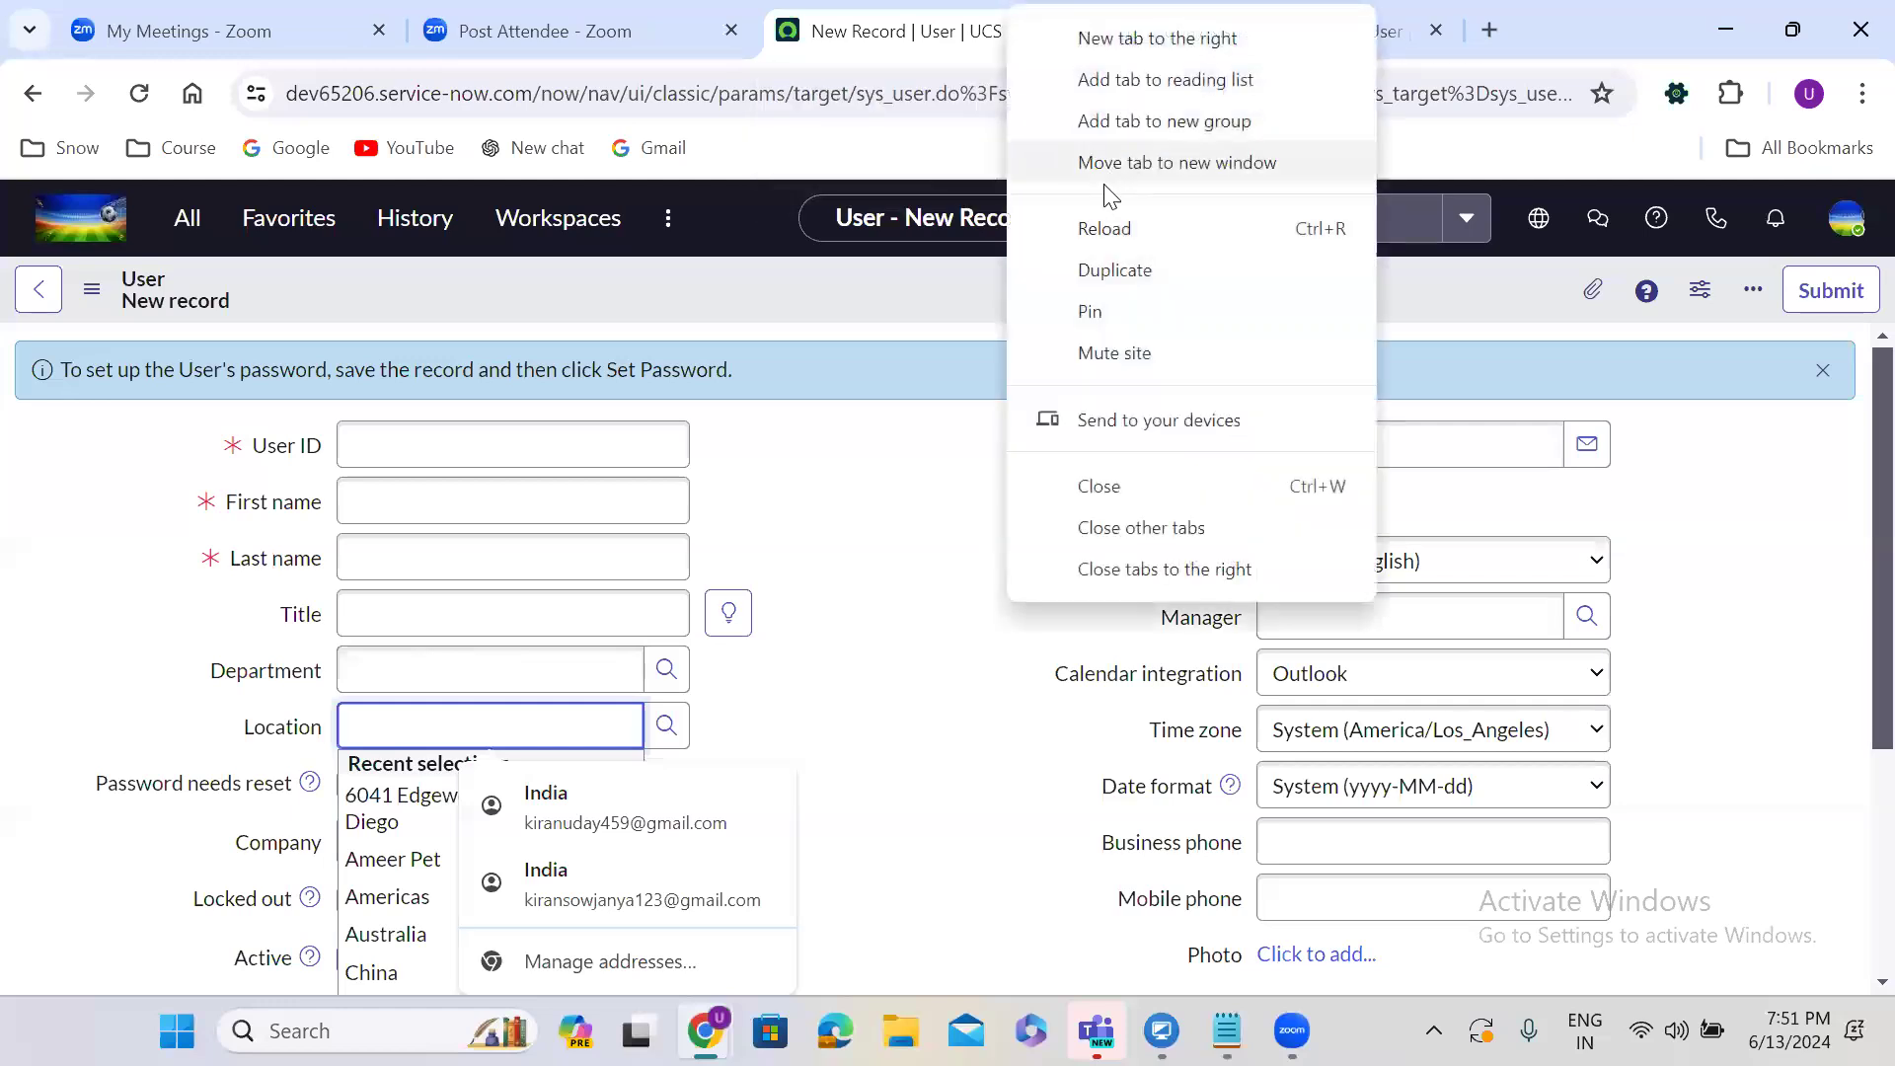
left_click(1115, 270)
left_click(33, 96)
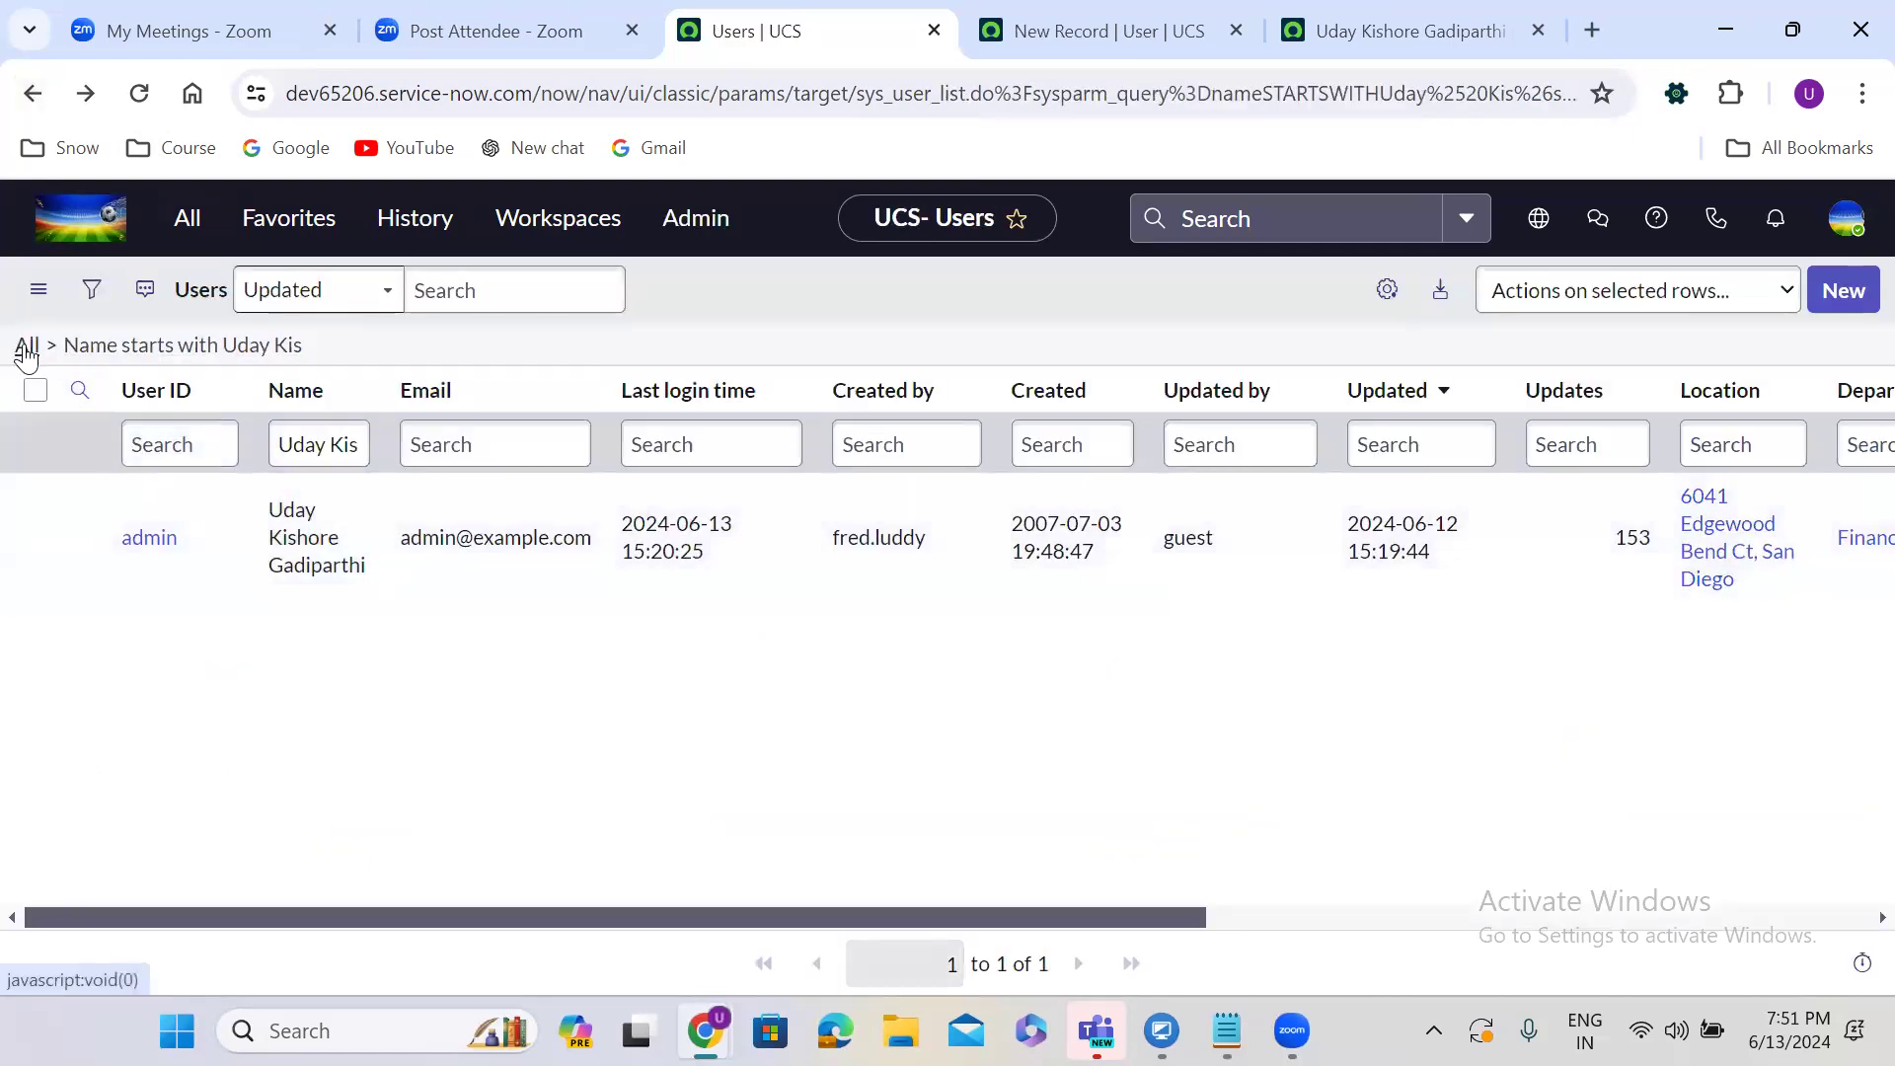
Clear the name filter to list all users and open the new user's record in its own tab.
left_click(28, 351)
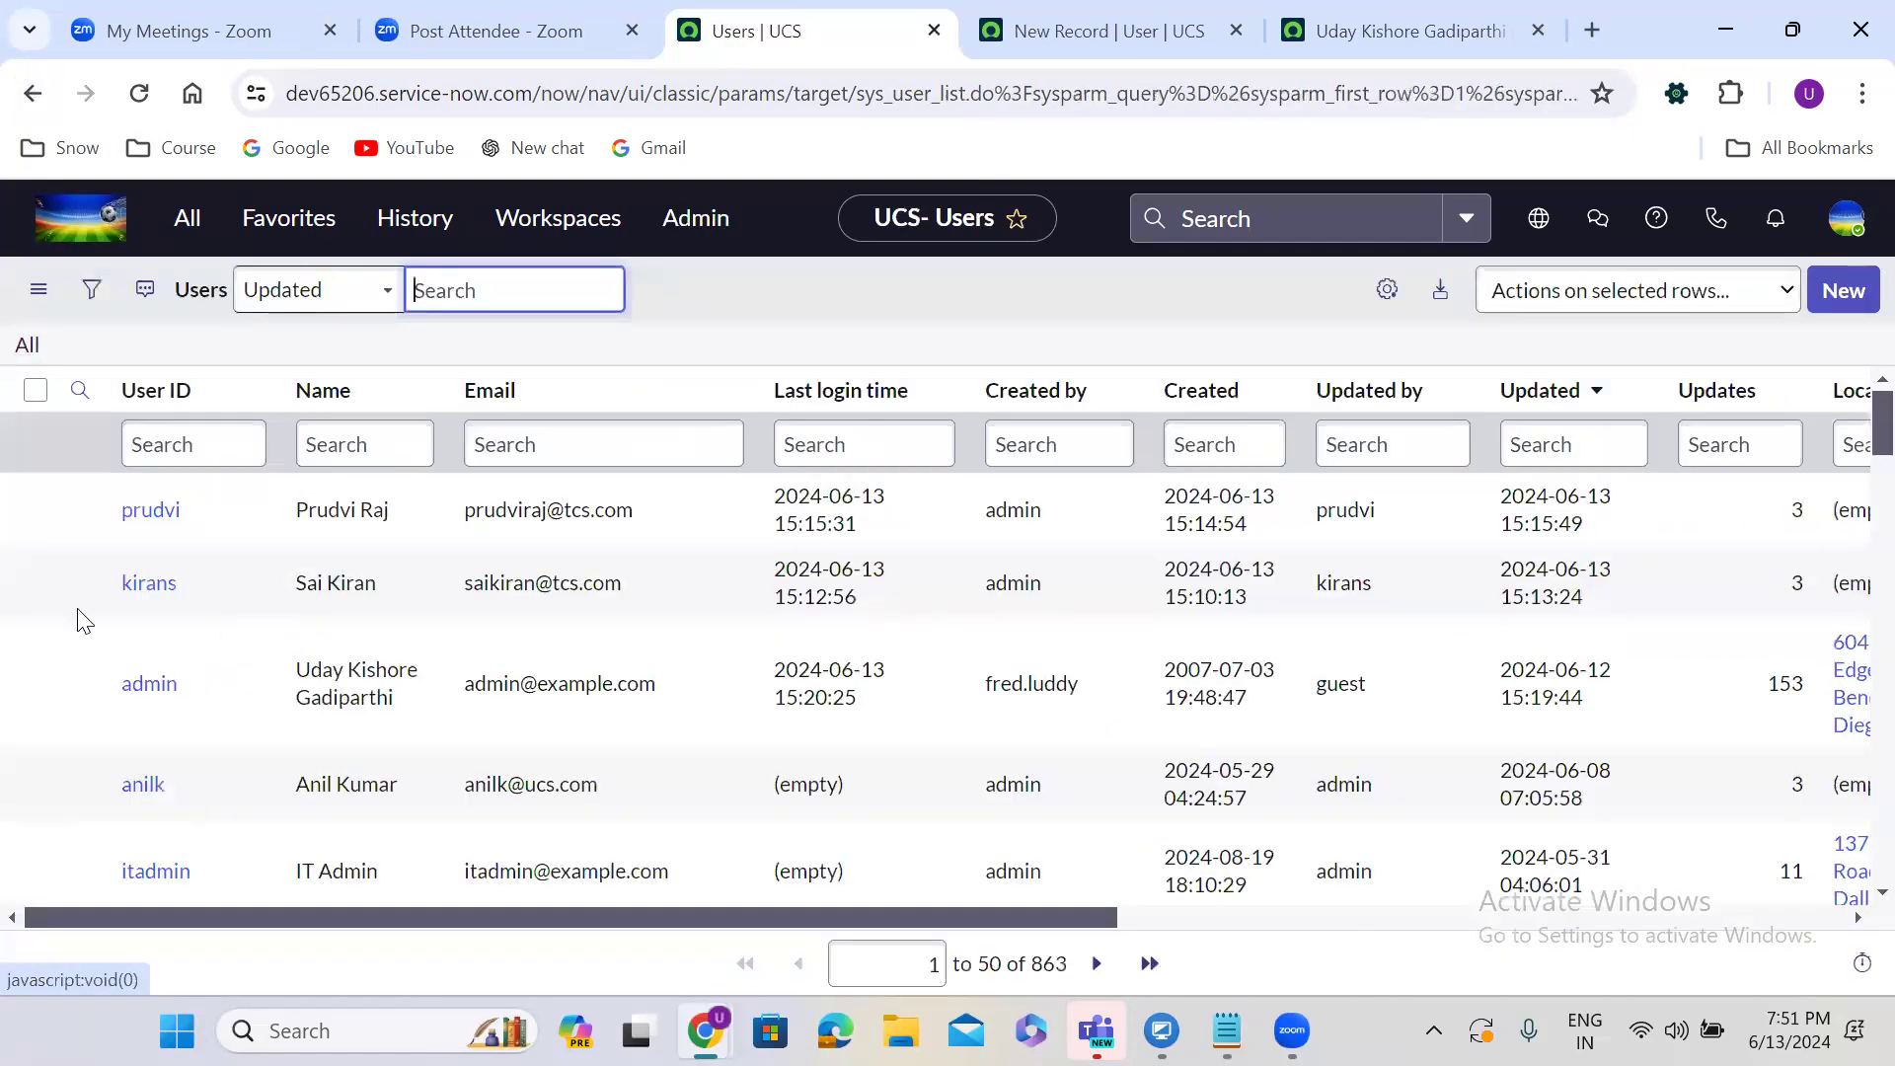
right_click(79, 581)
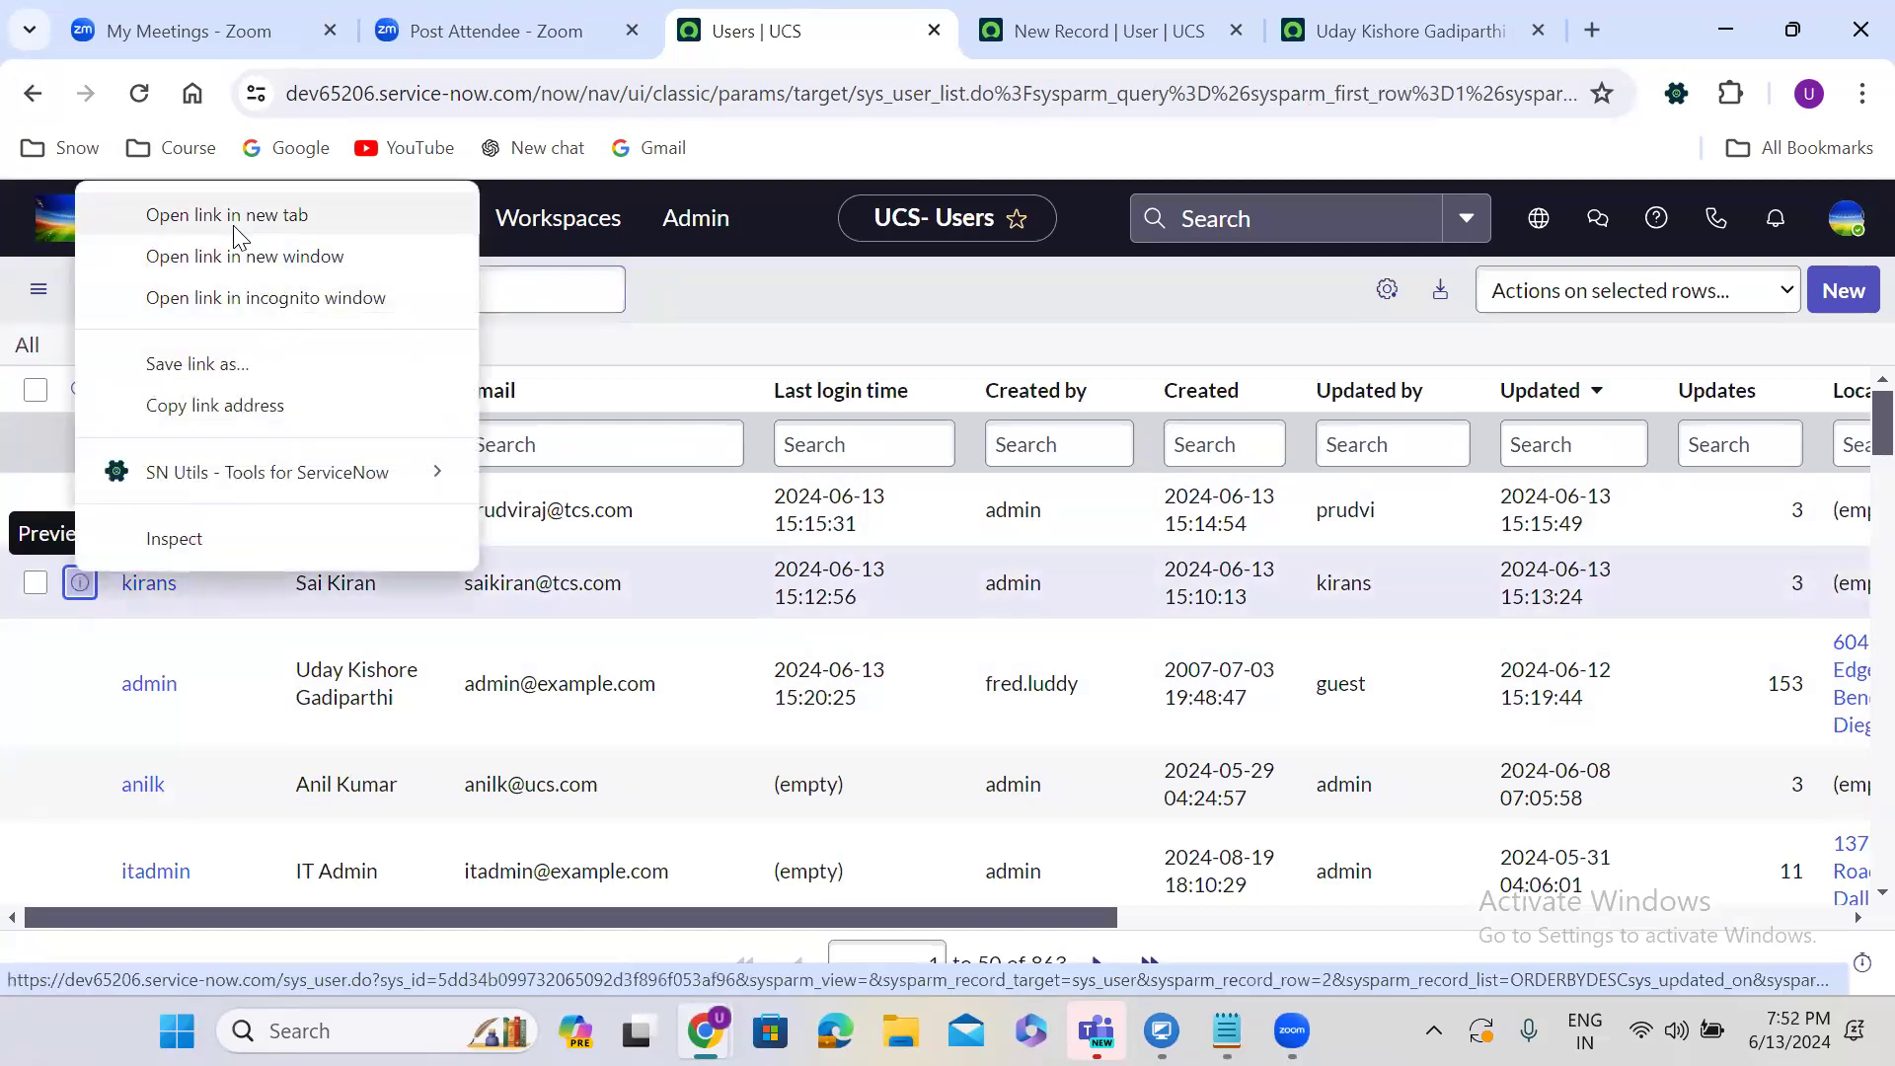
left_click(237, 218)
left_click(1123, 9)
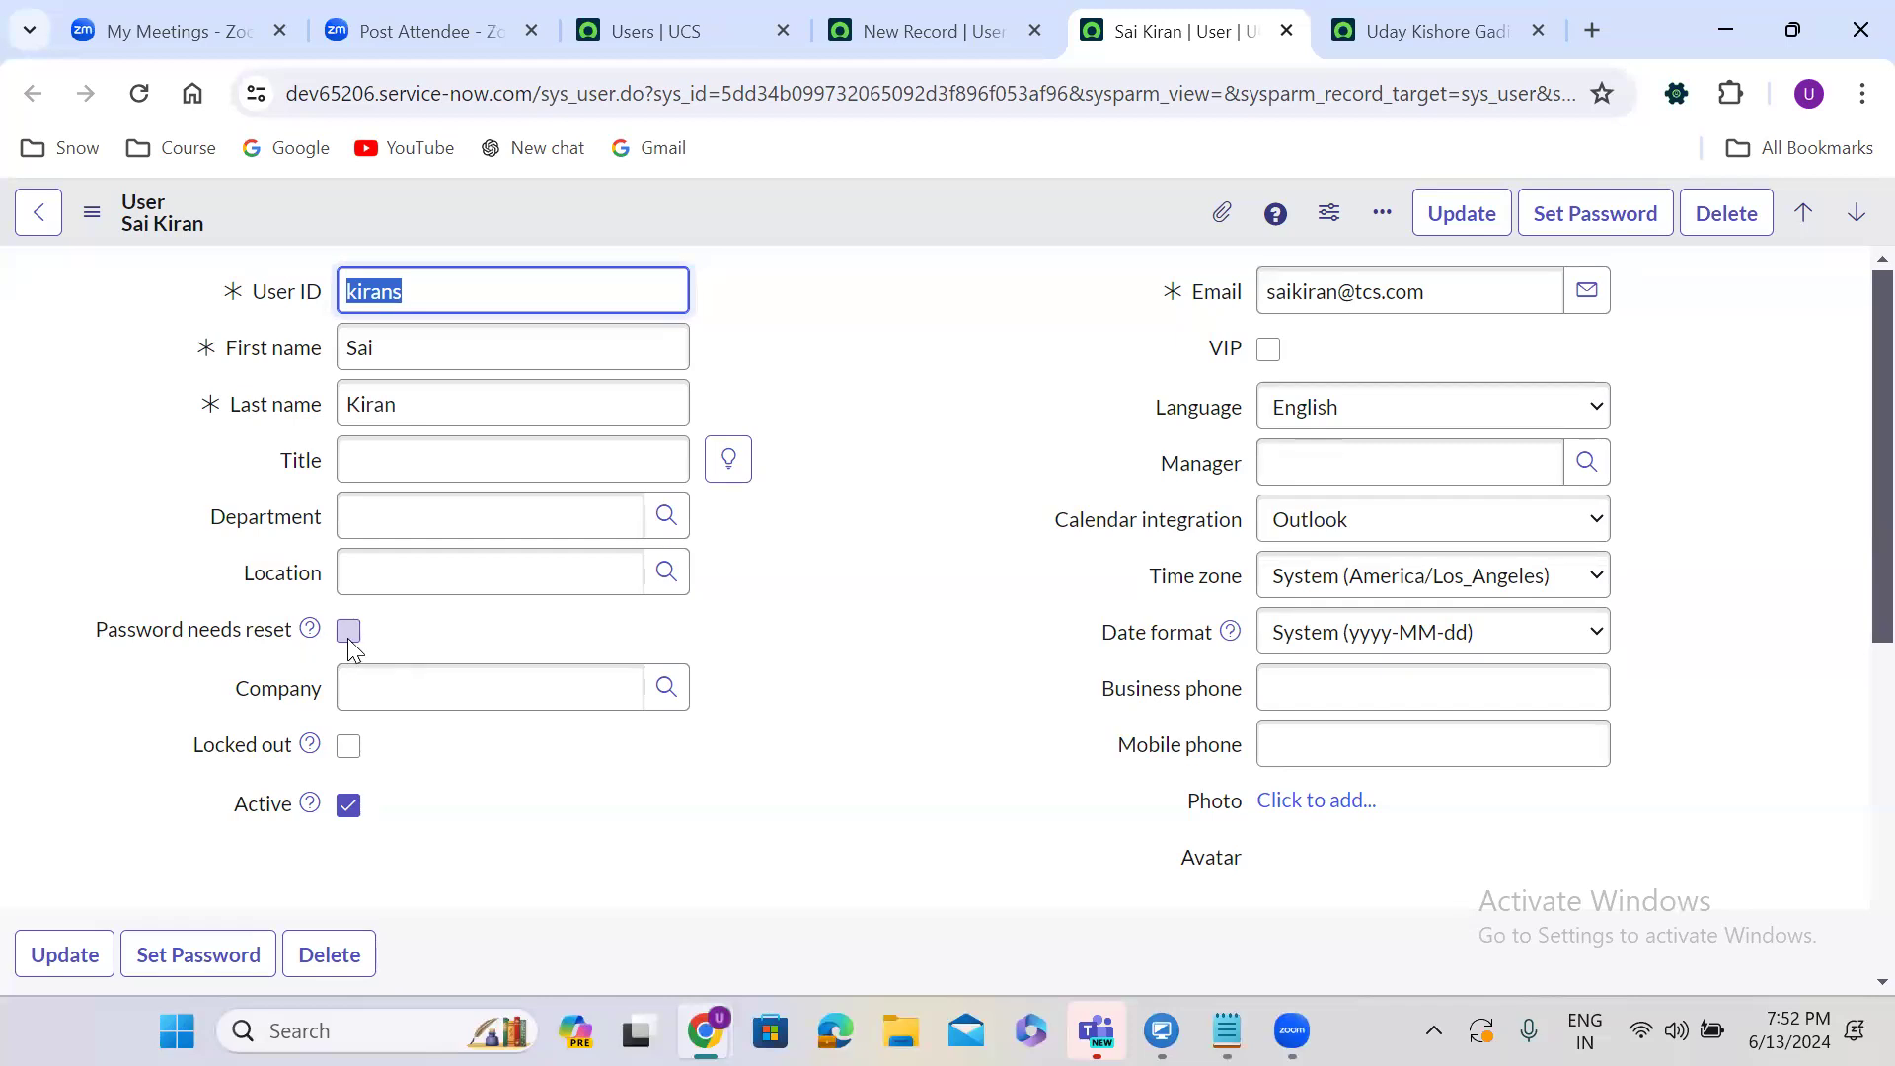
left_click(415, 680)
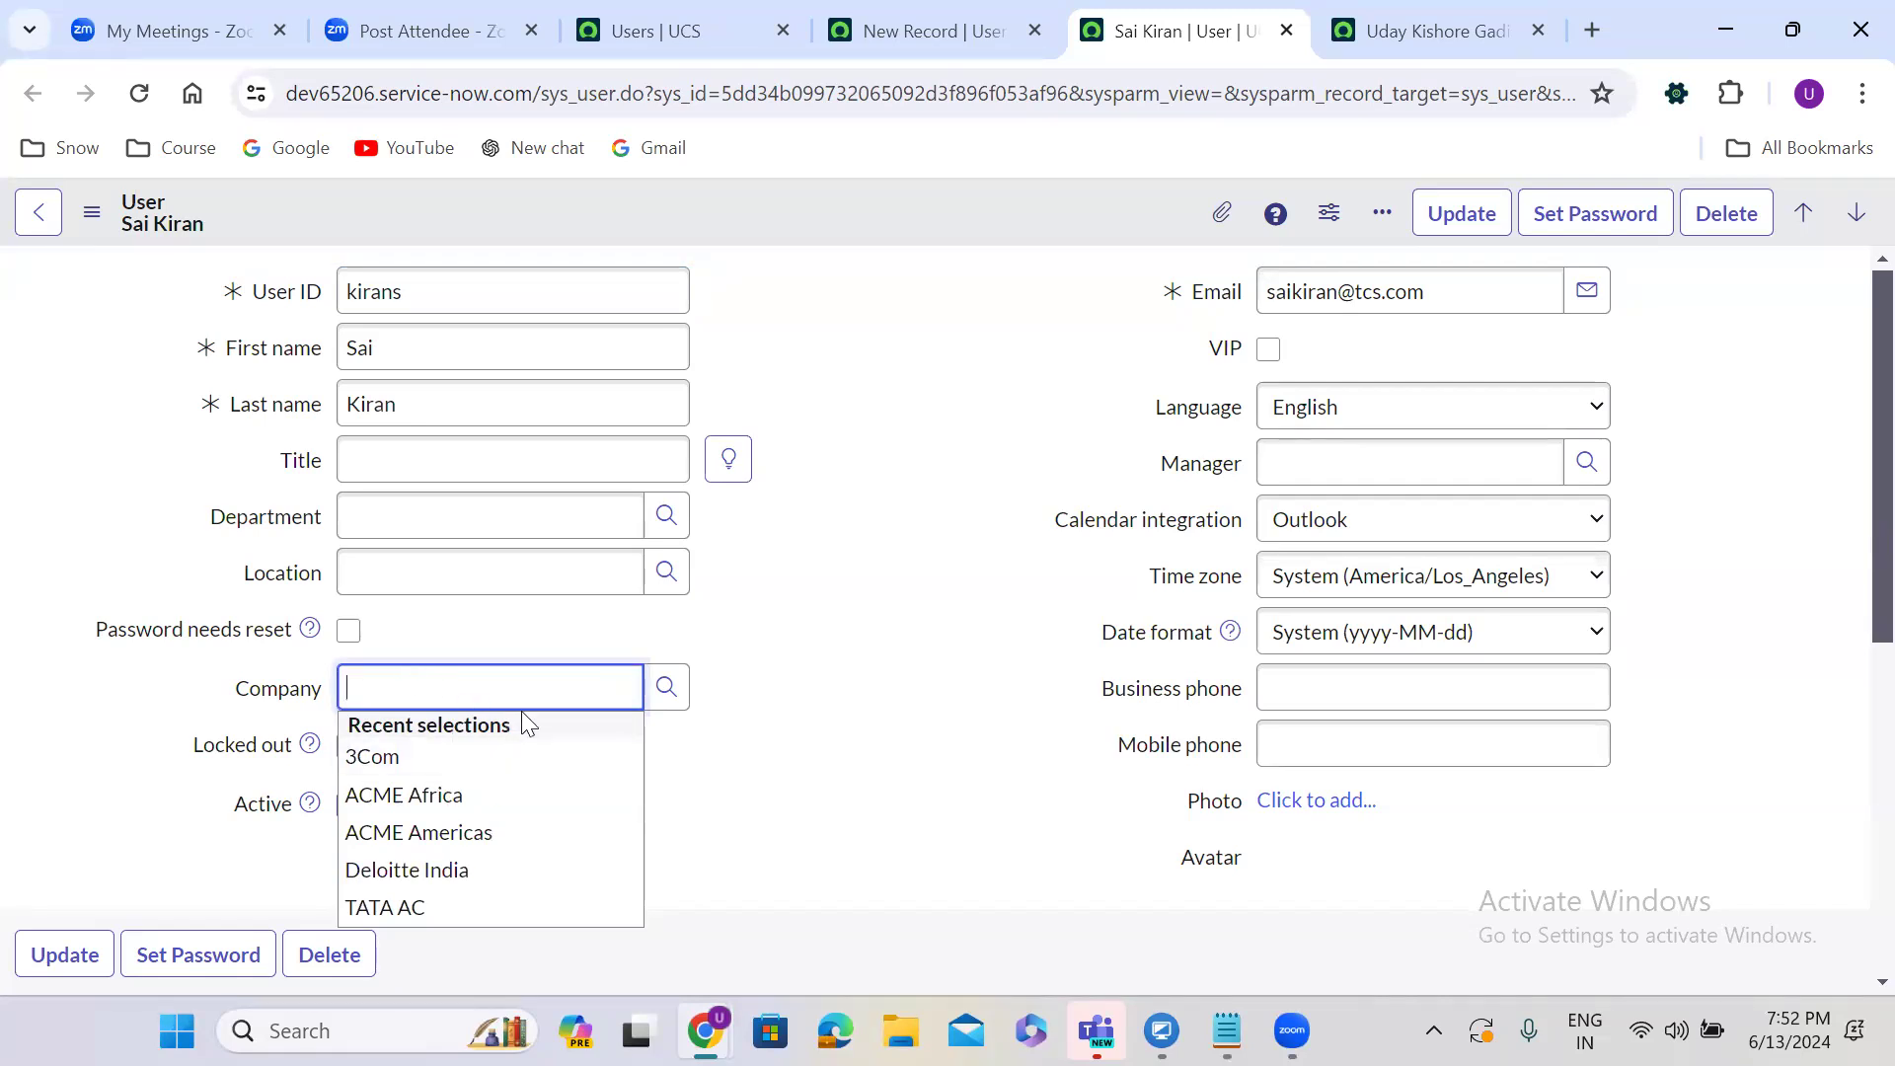
left_click(785, 685)
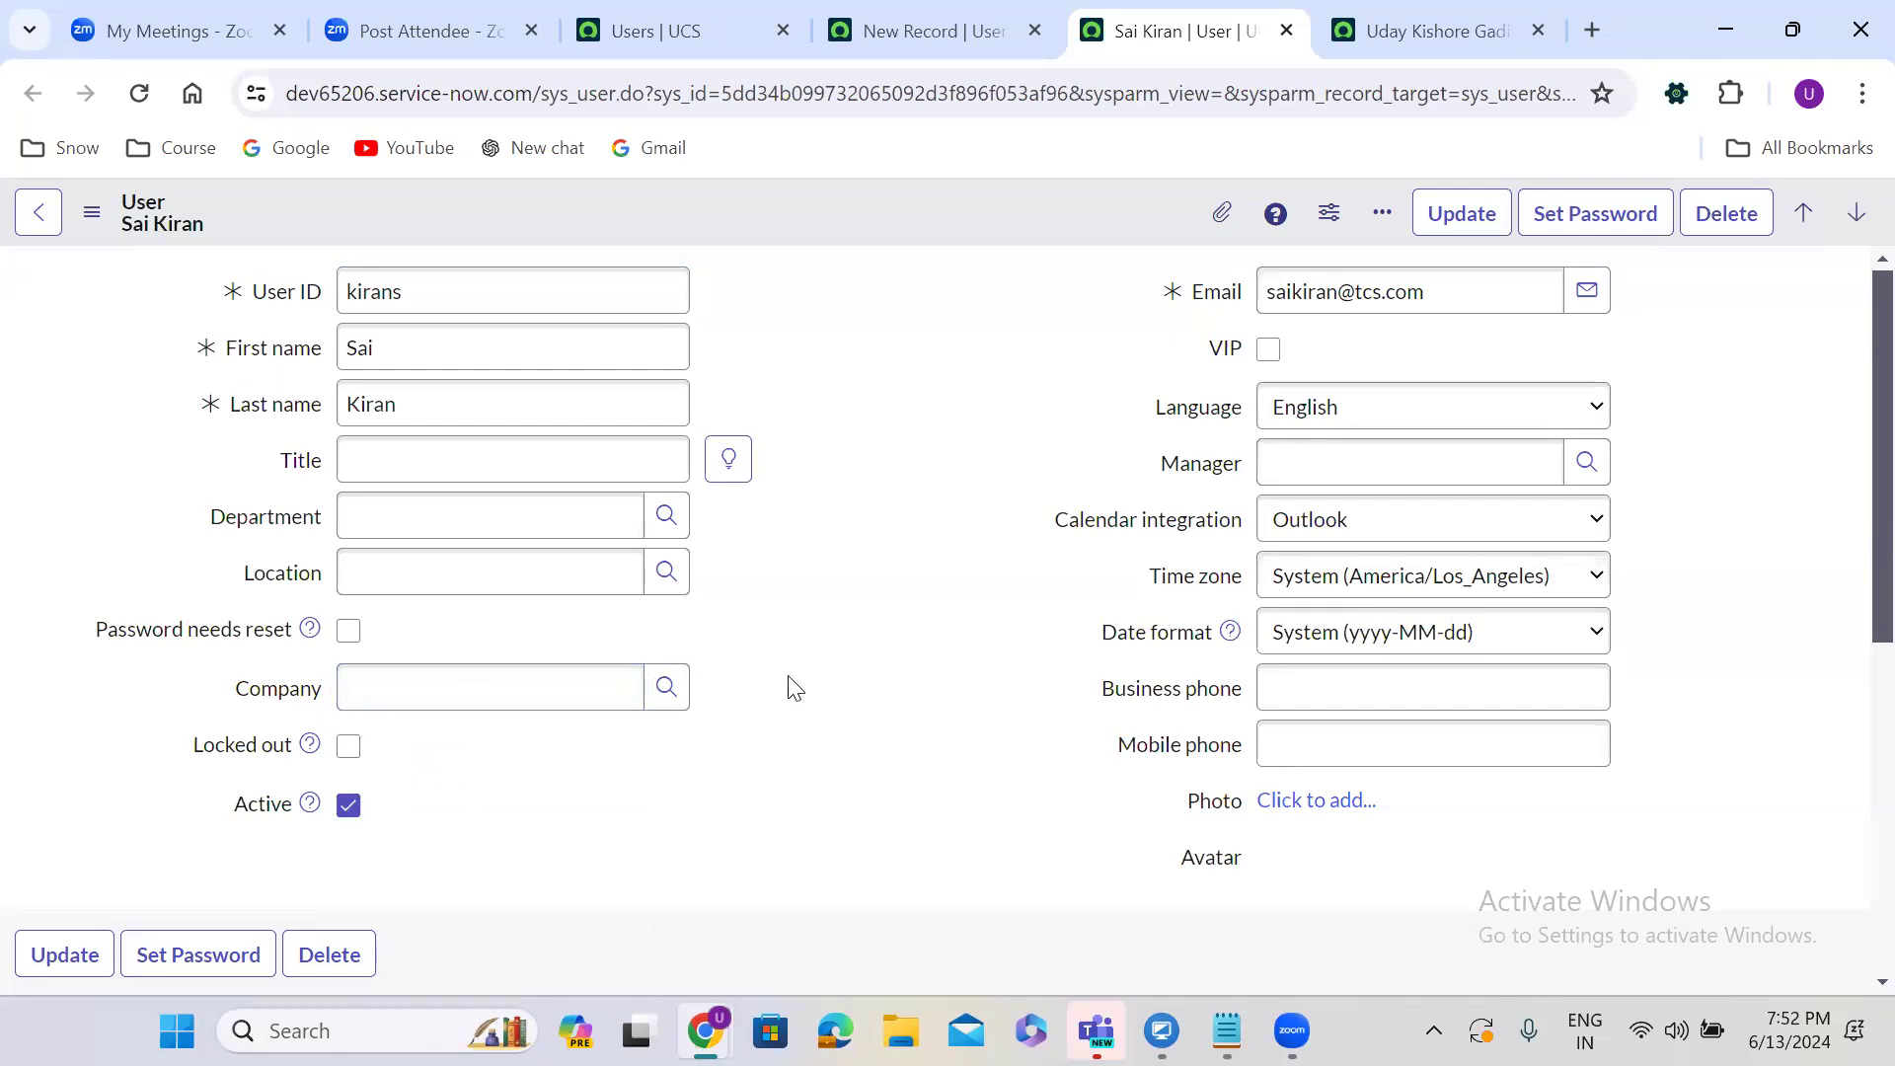
left_click(347, 748)
right_click(896, 207)
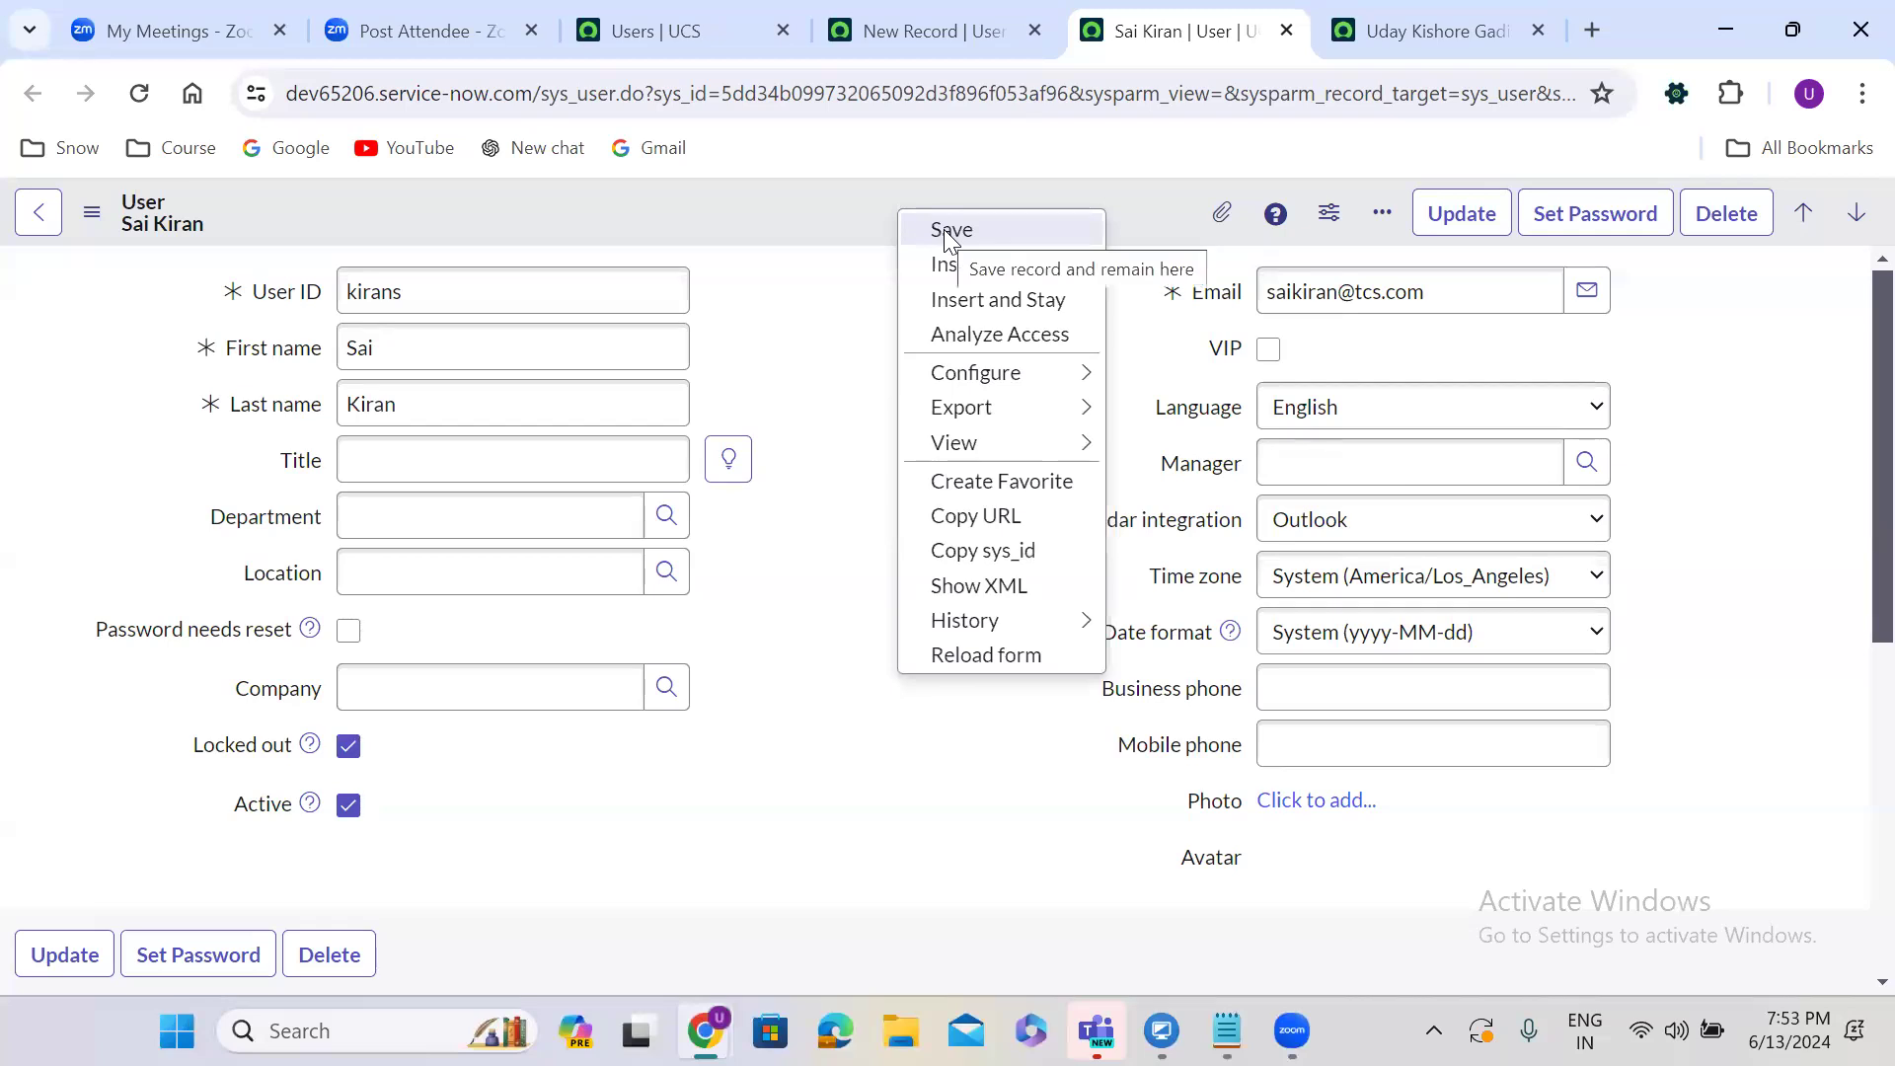
left_click(815, 296)
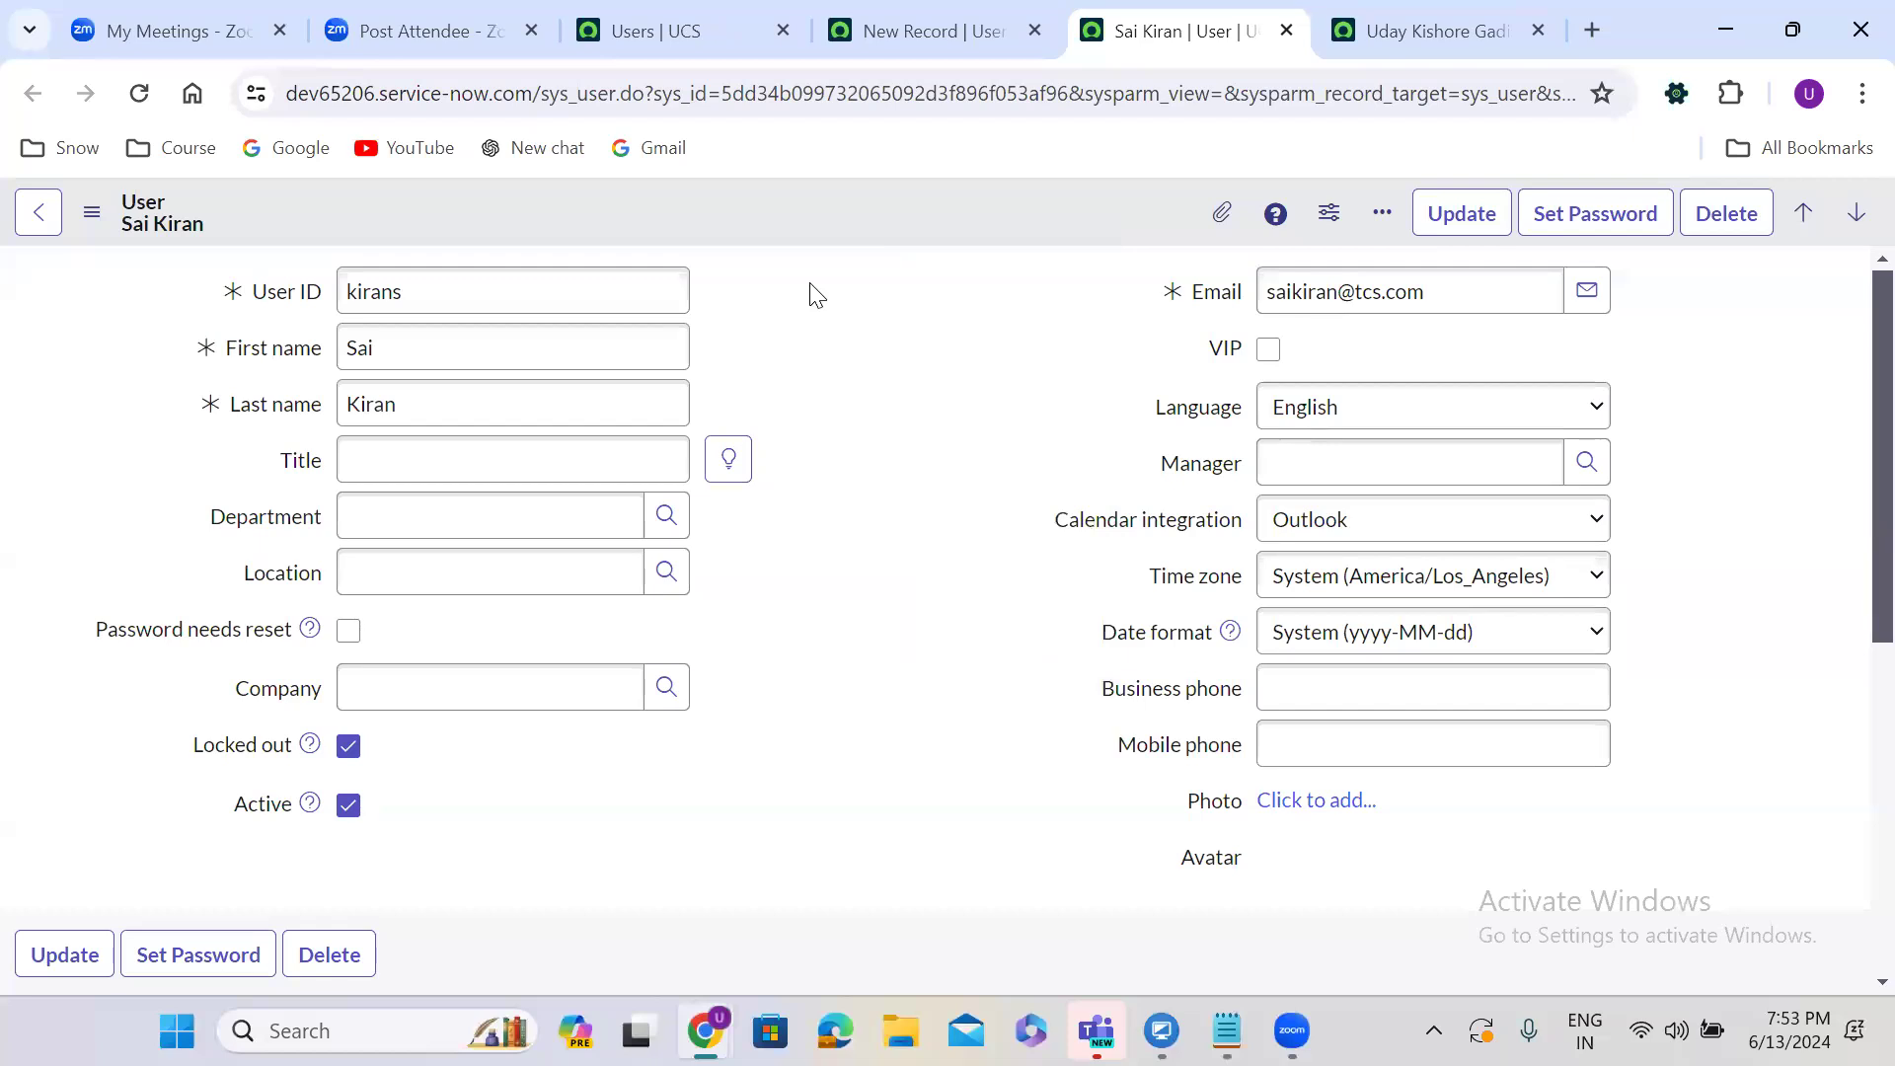
left_click(349, 748)
Uncheck Active and check Locked out on the user's record, then return to its tab.
left_click(348, 808)
left_click(349, 747)
left_click(348, 804)
left_click(347, 804)
left_click(920, 12)
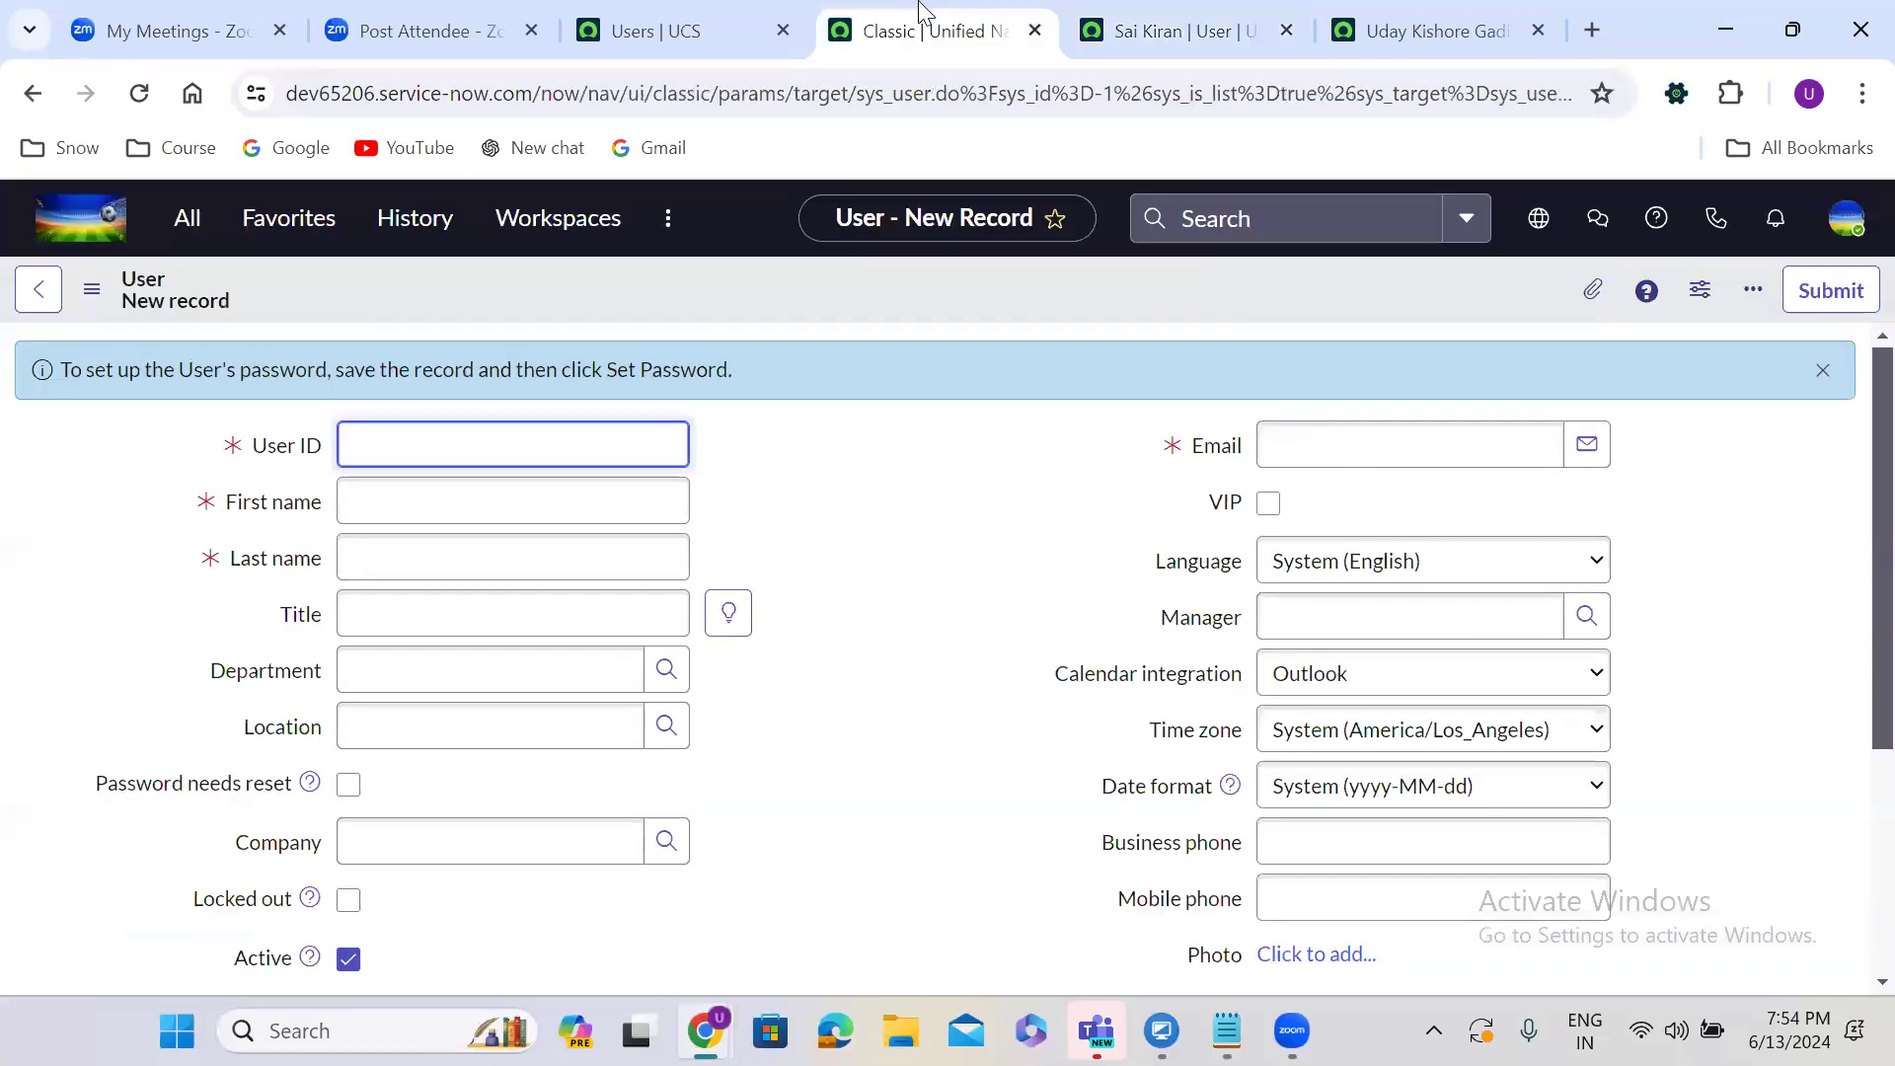
left_click(1071, 14)
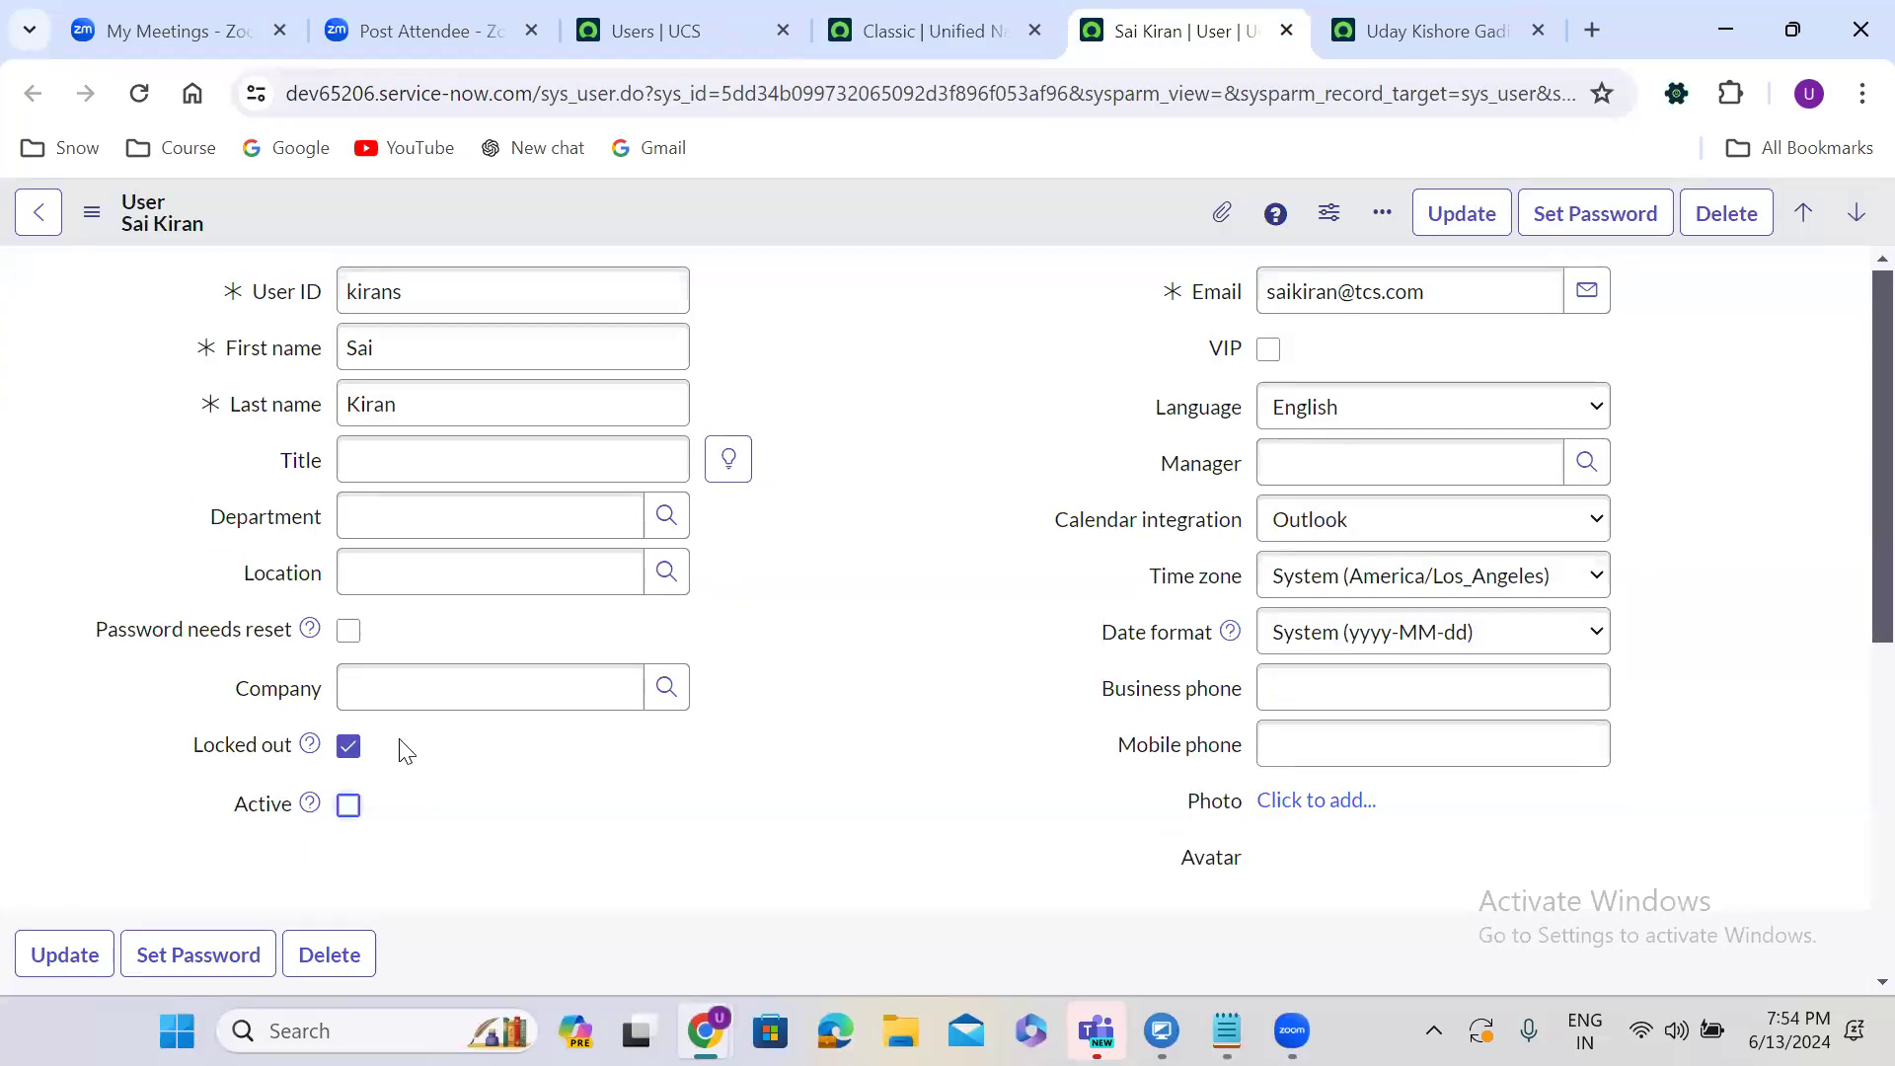
Reload the user's record, clear Active and save the record.
left_click(348, 747)
left_click(349, 805)
left_click(139, 93)
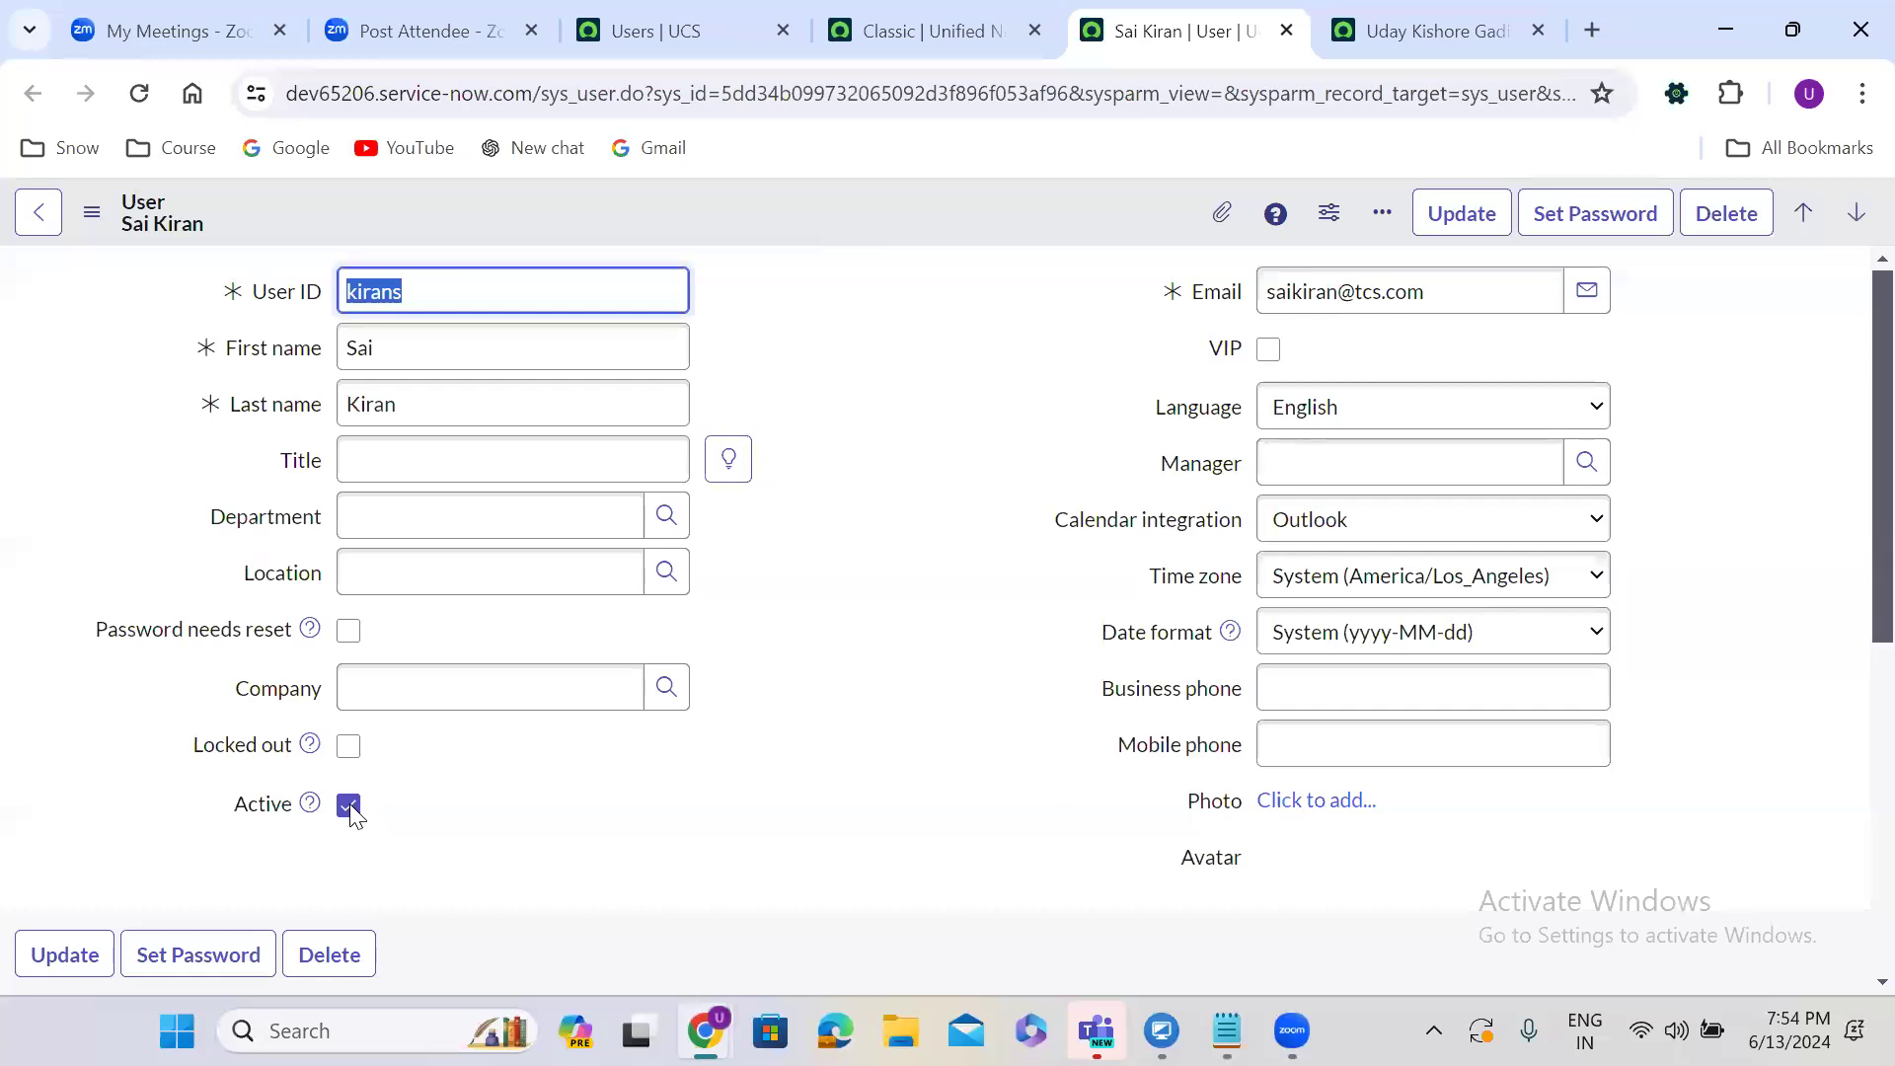
left_click(349, 806)
right_click(849, 217)
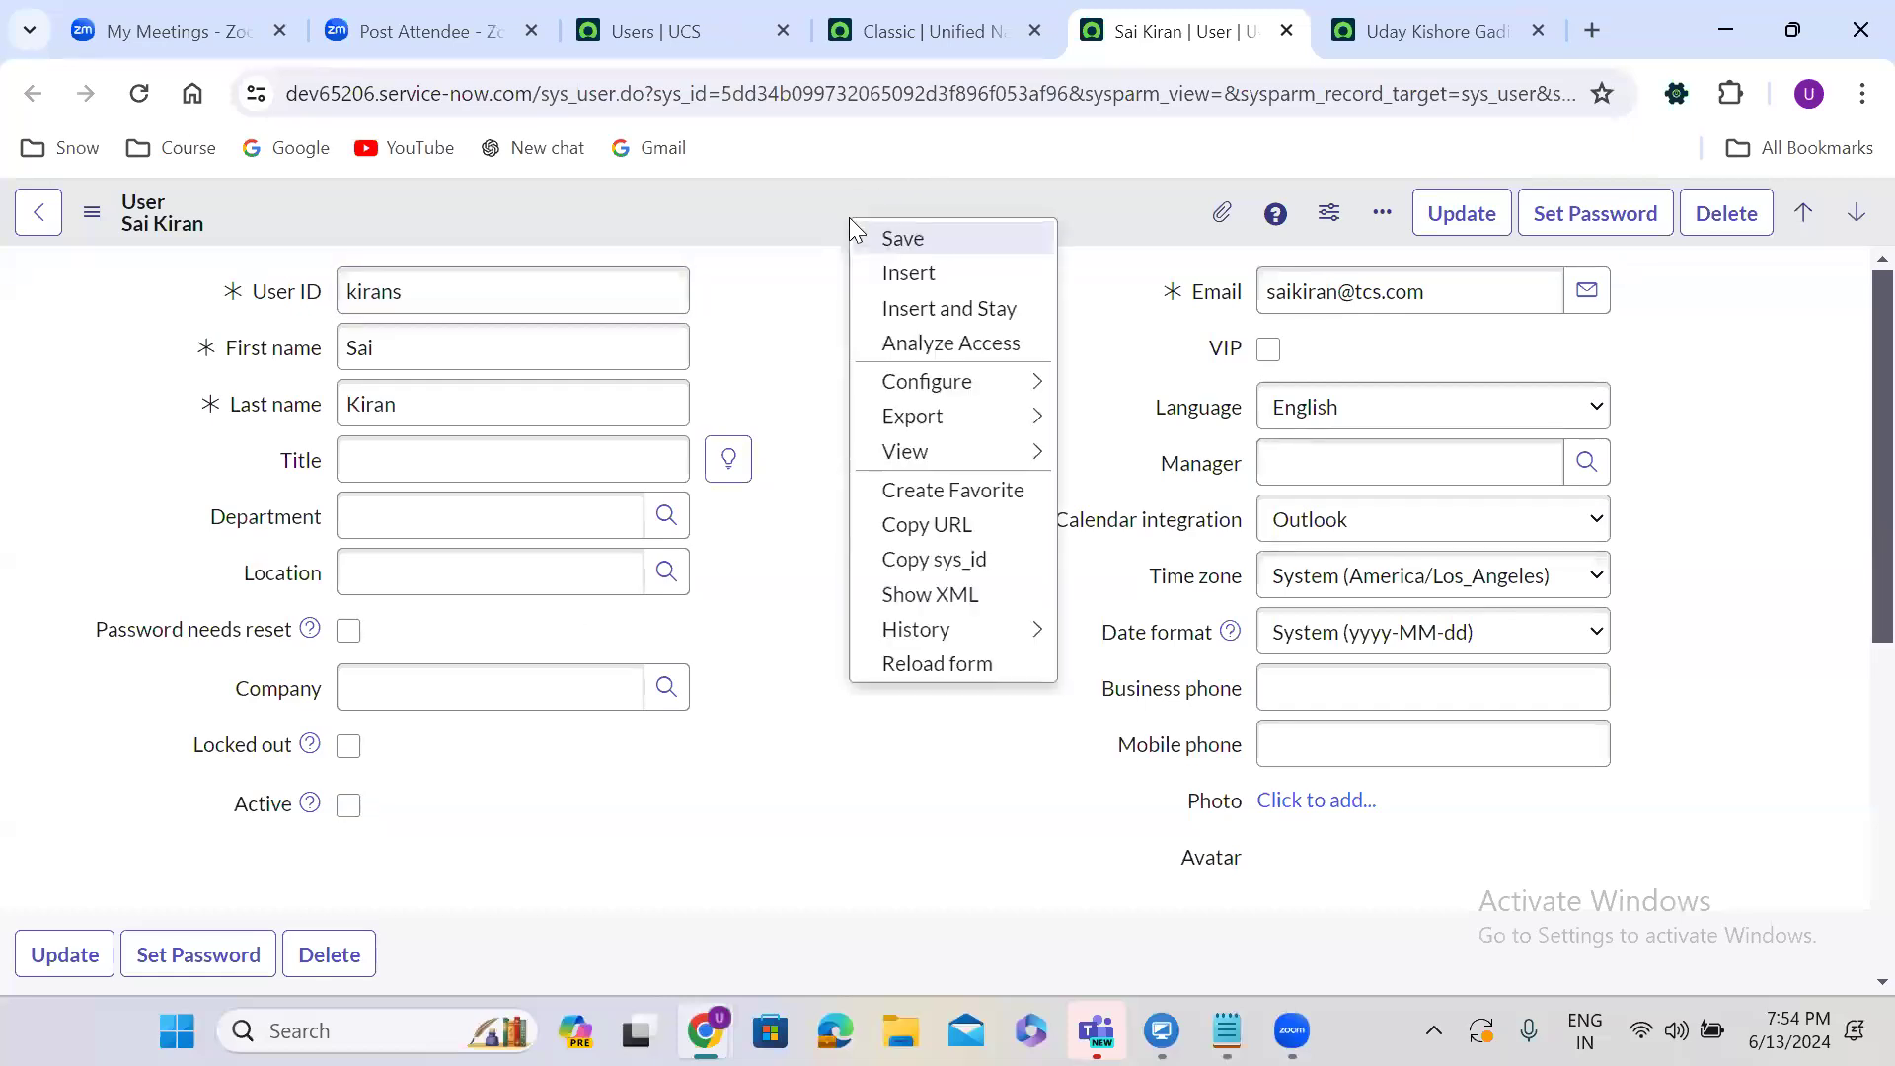
left_click(898, 235)
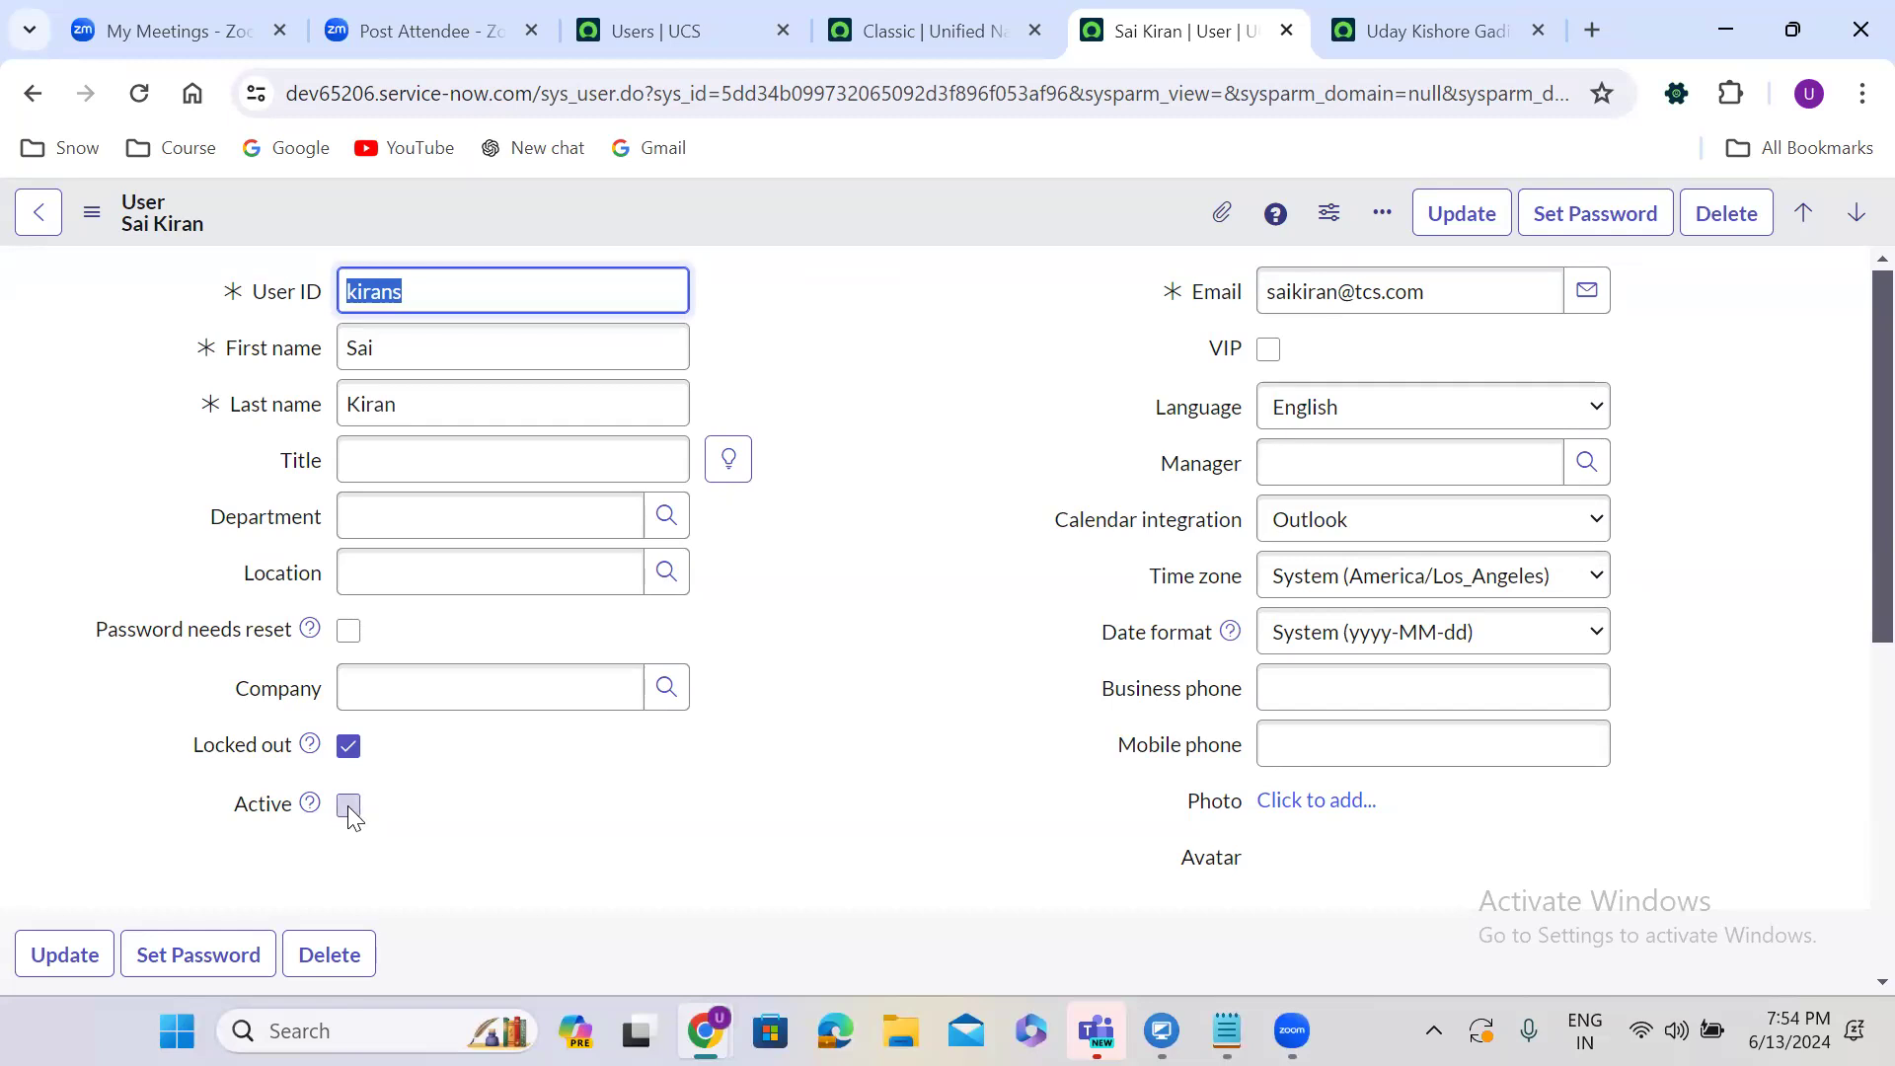
Toggle Active and Locked out and save, then clear Active and save again so the account is inactive.
left_click(347, 806)
left_click(348, 746)
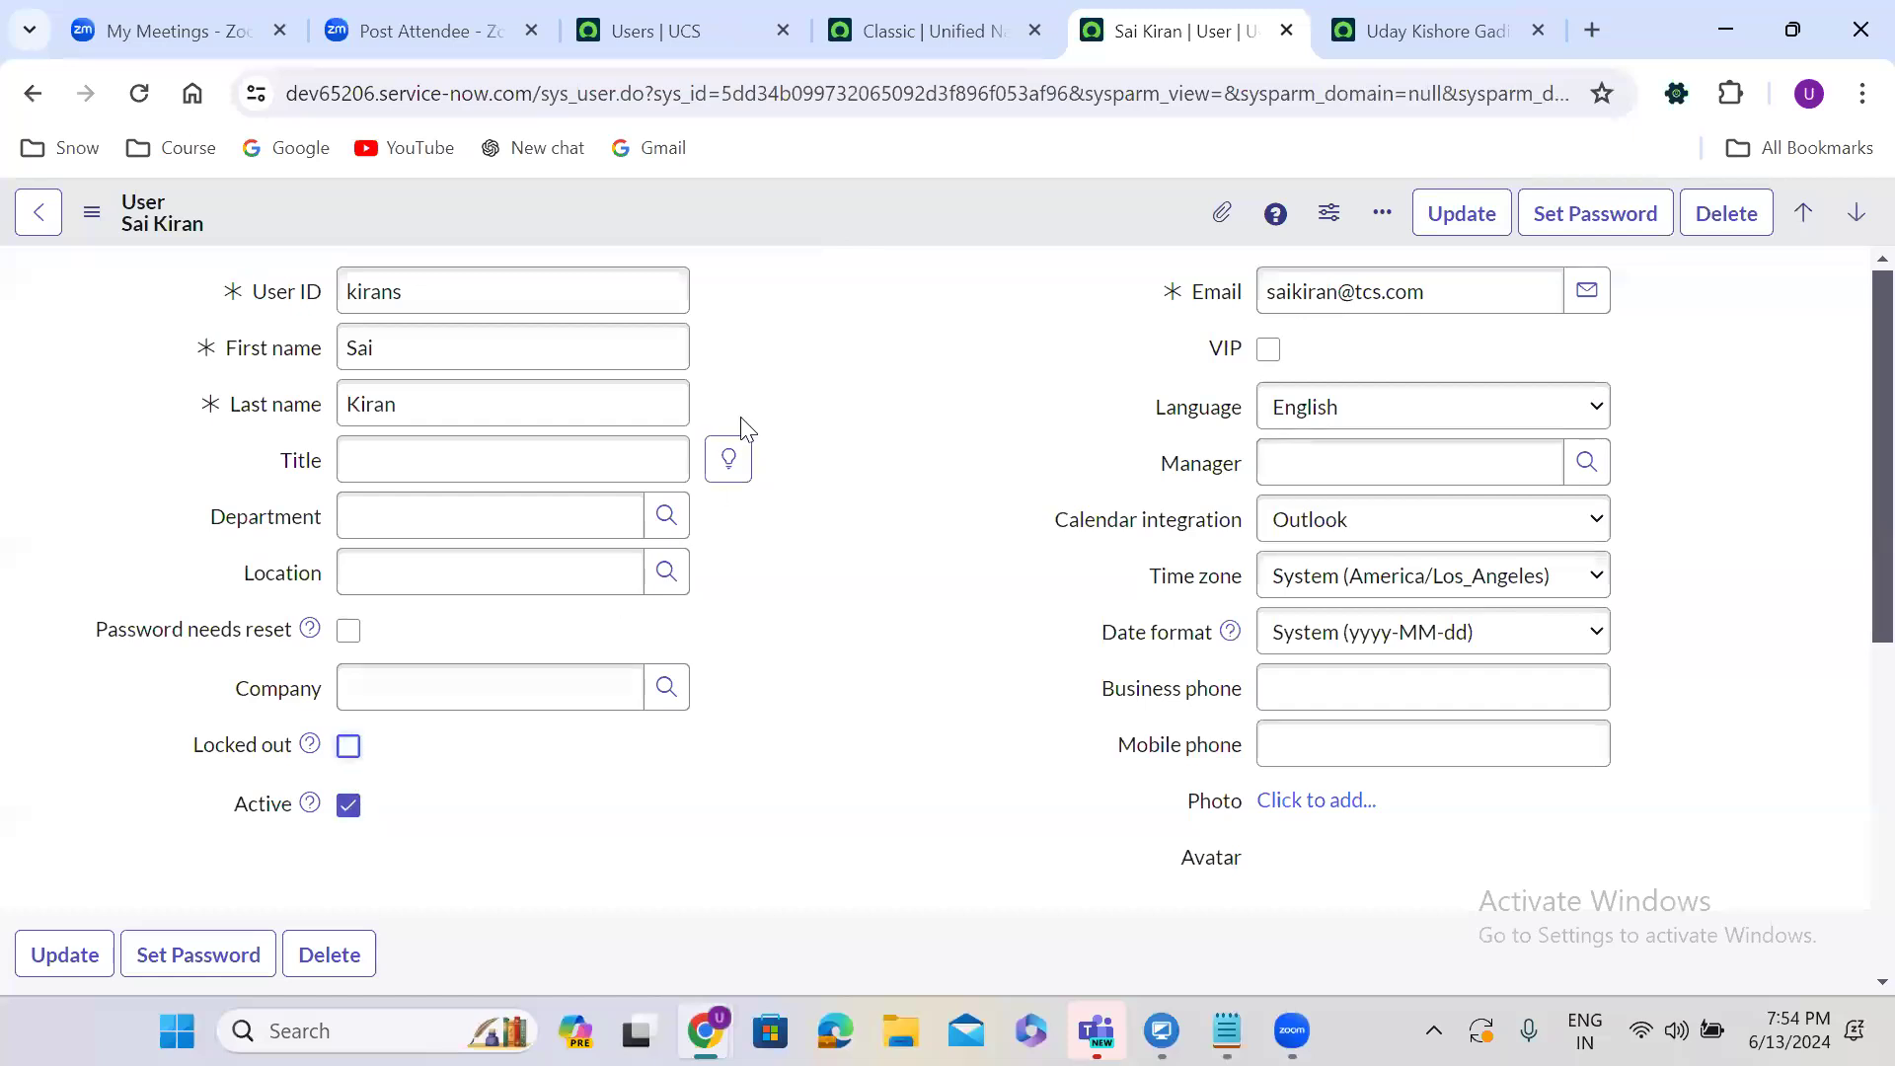
right_click(823, 204)
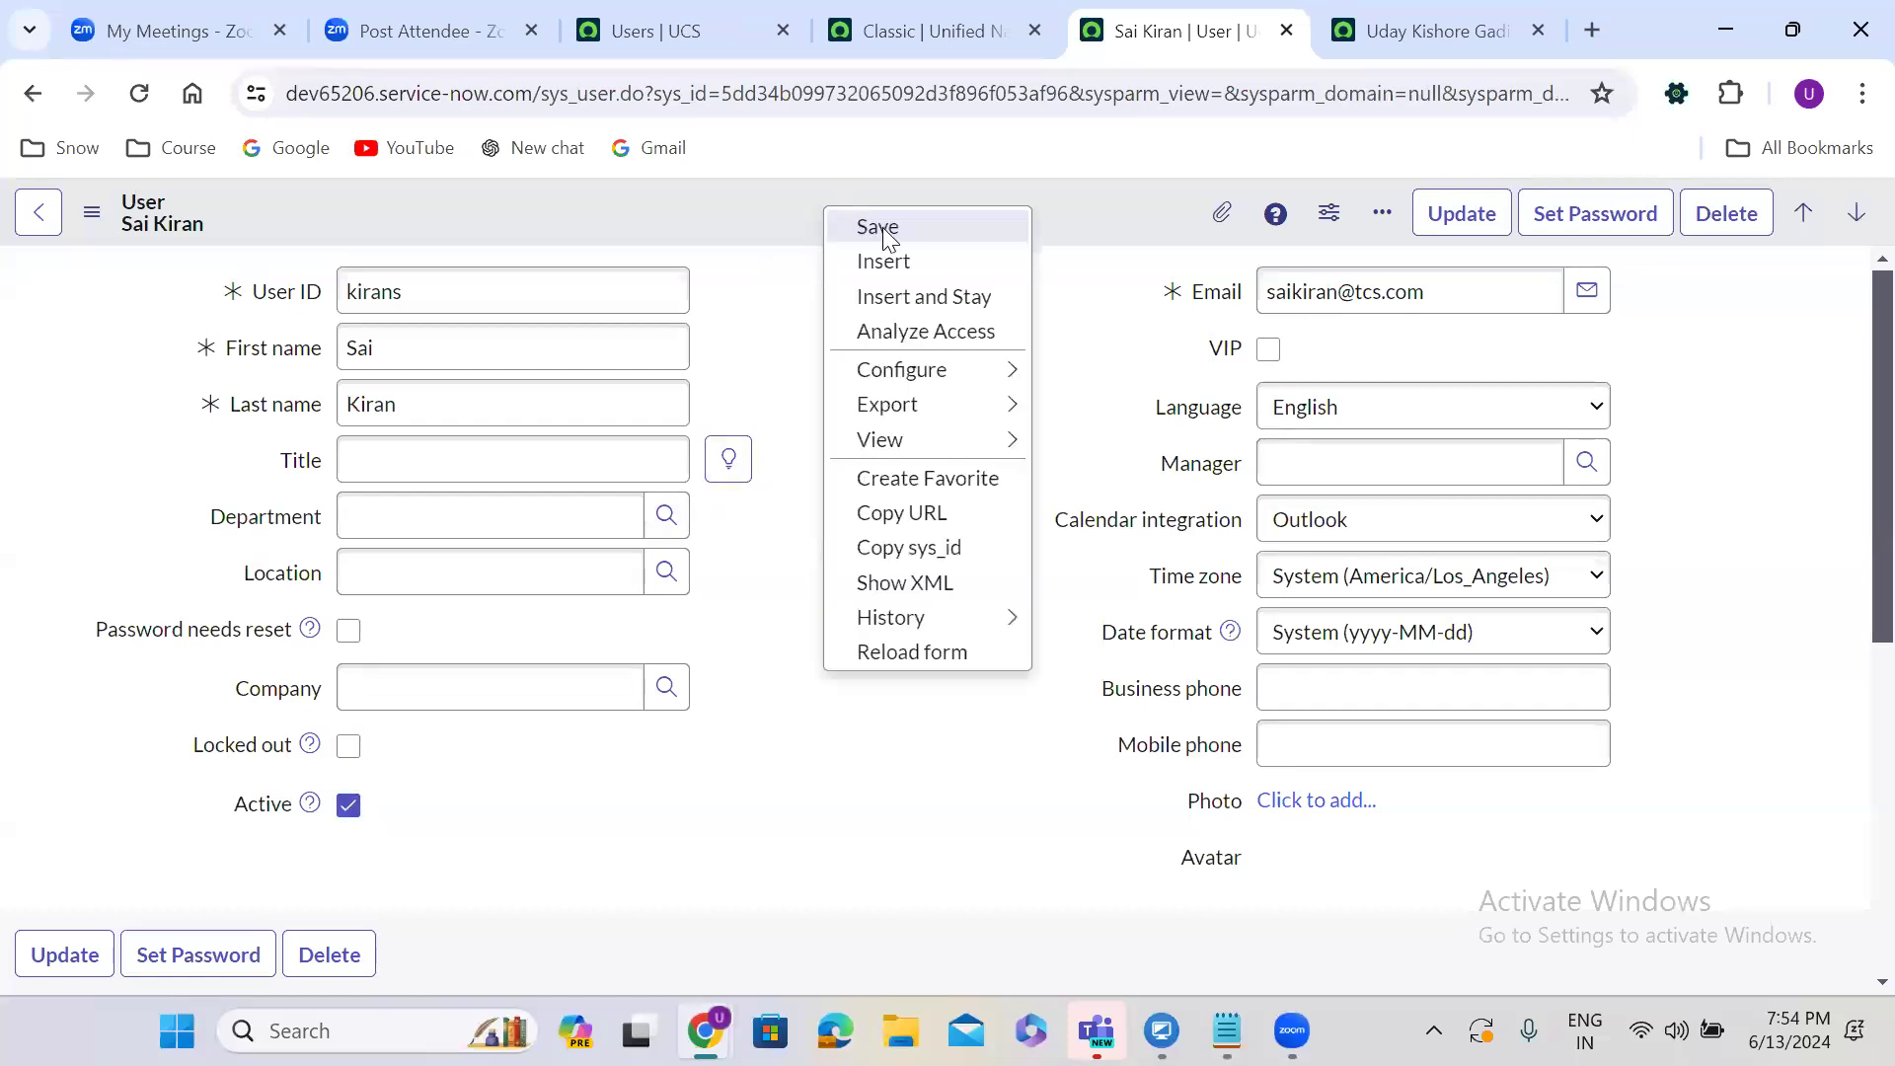
left_click(882, 226)
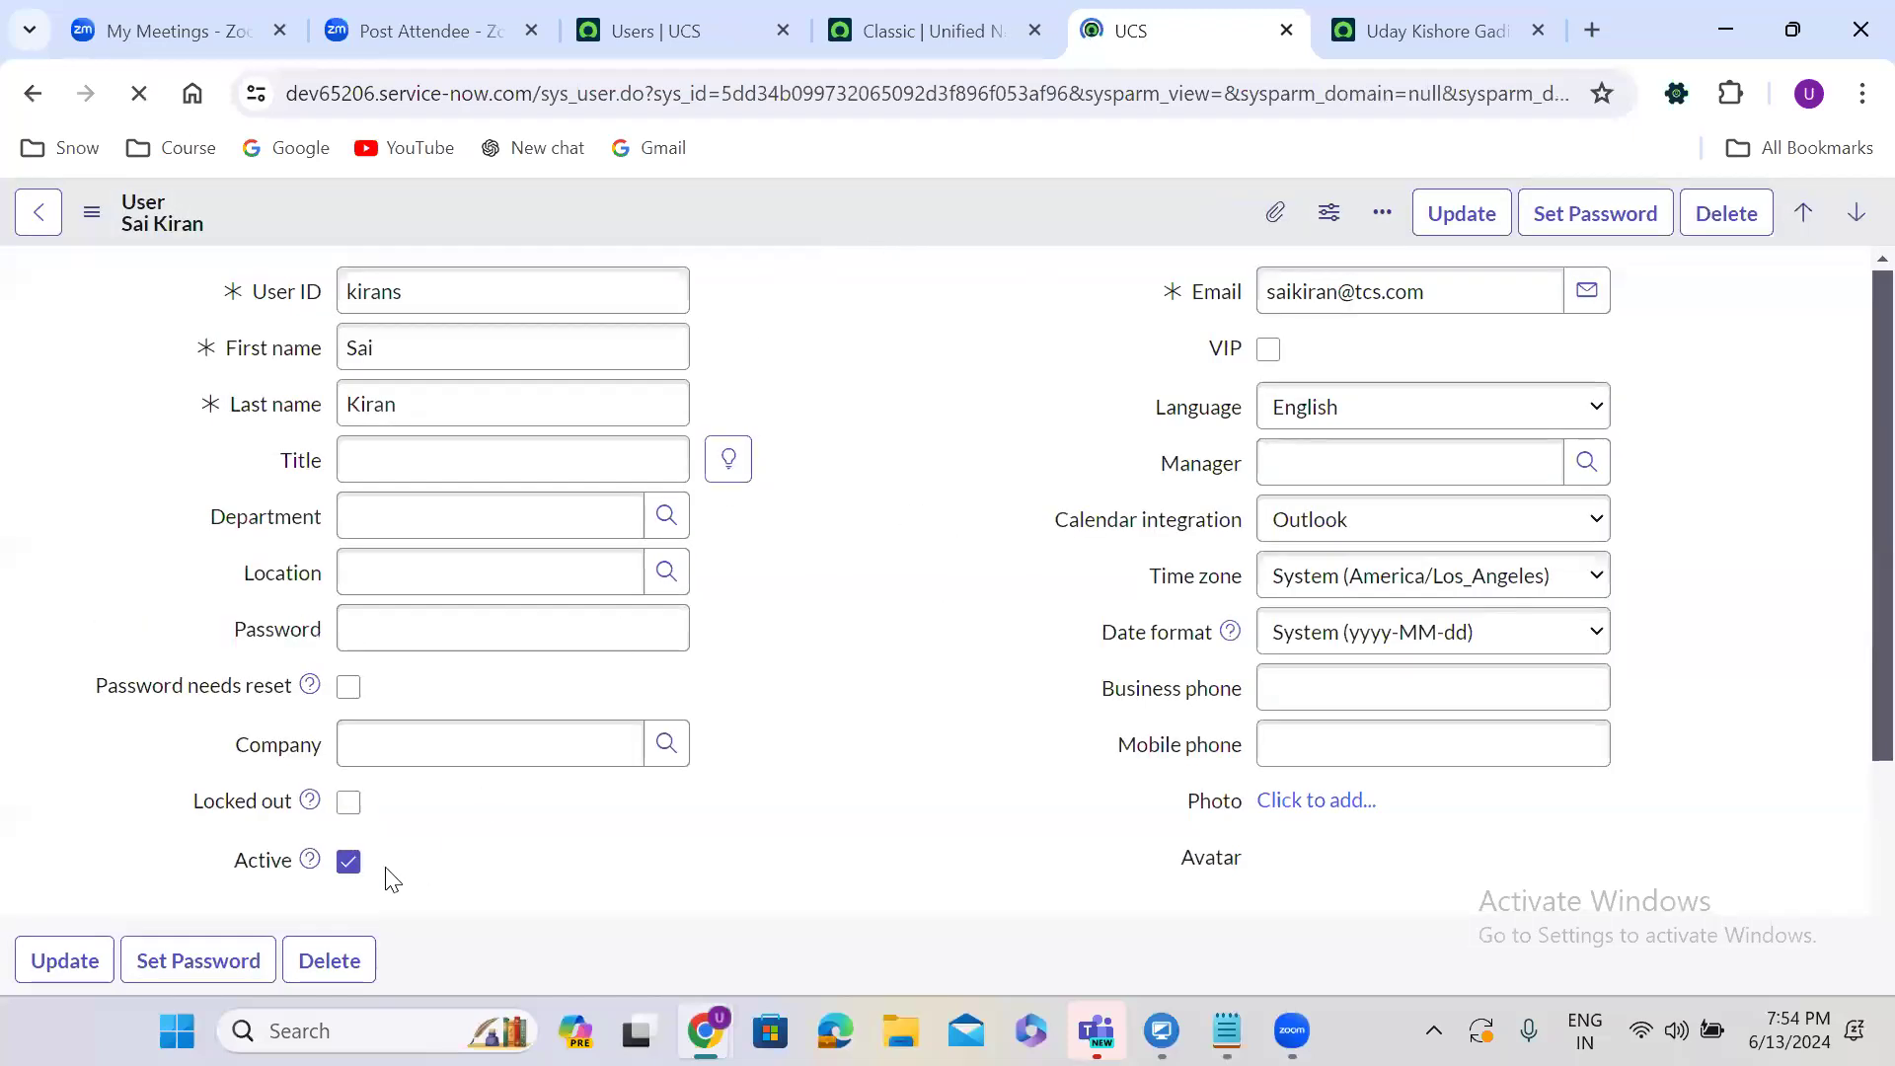
left_click(348, 805)
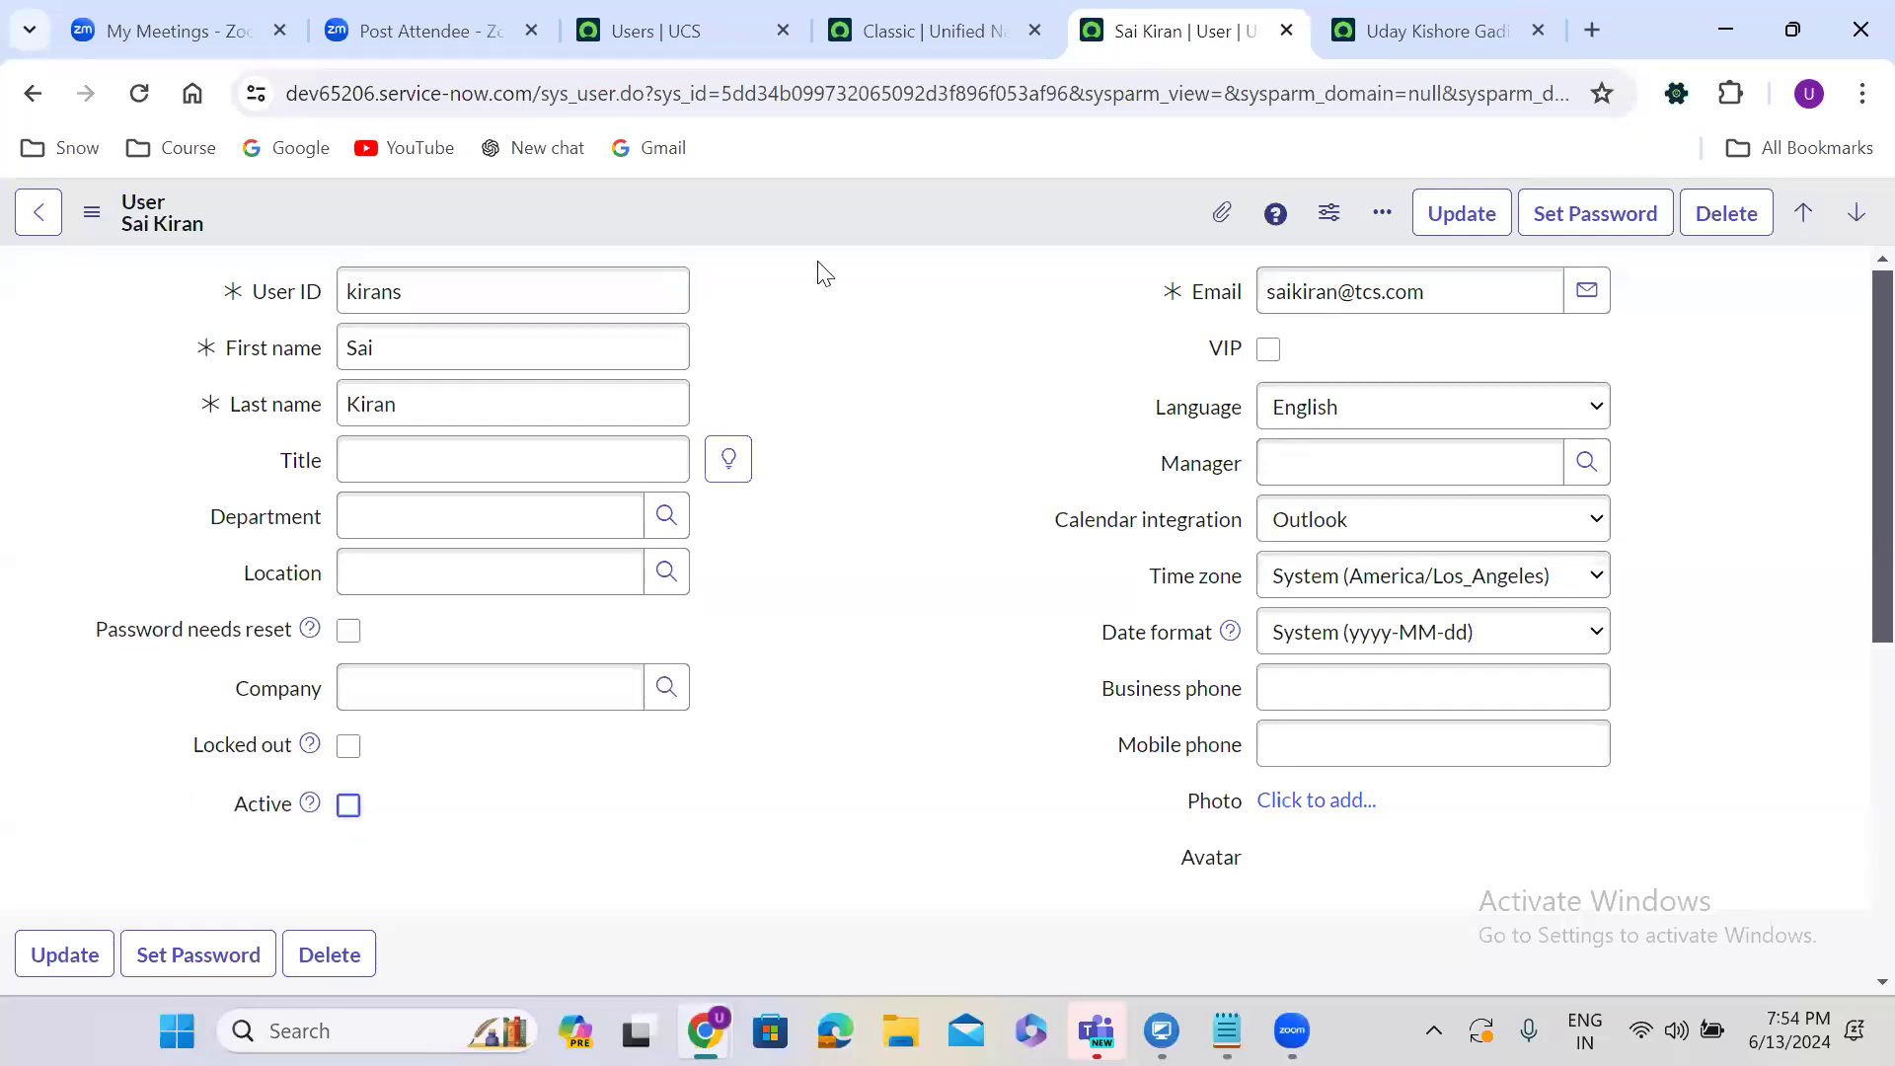
right_click(834, 201)
left_click(873, 223)
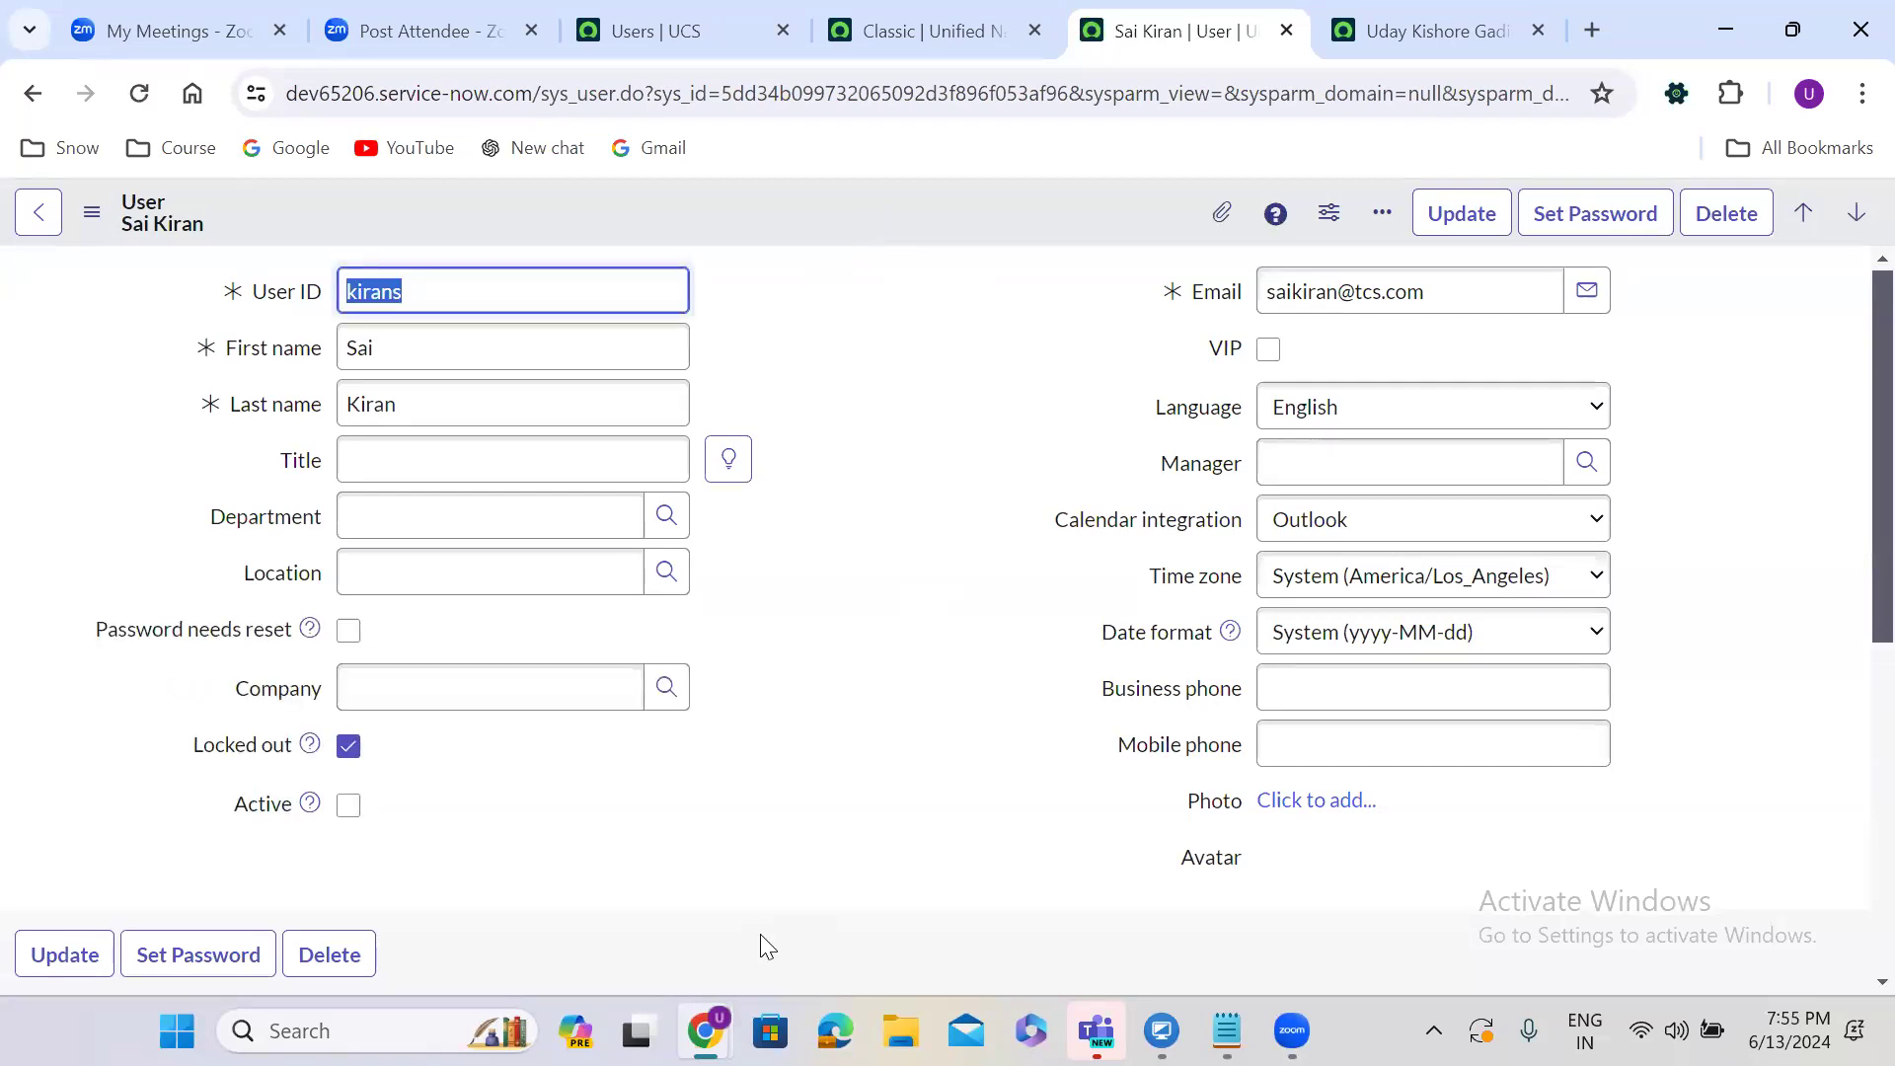
Log out of the signed-in account in the private browsing window.
mouse_move(704, 1030)
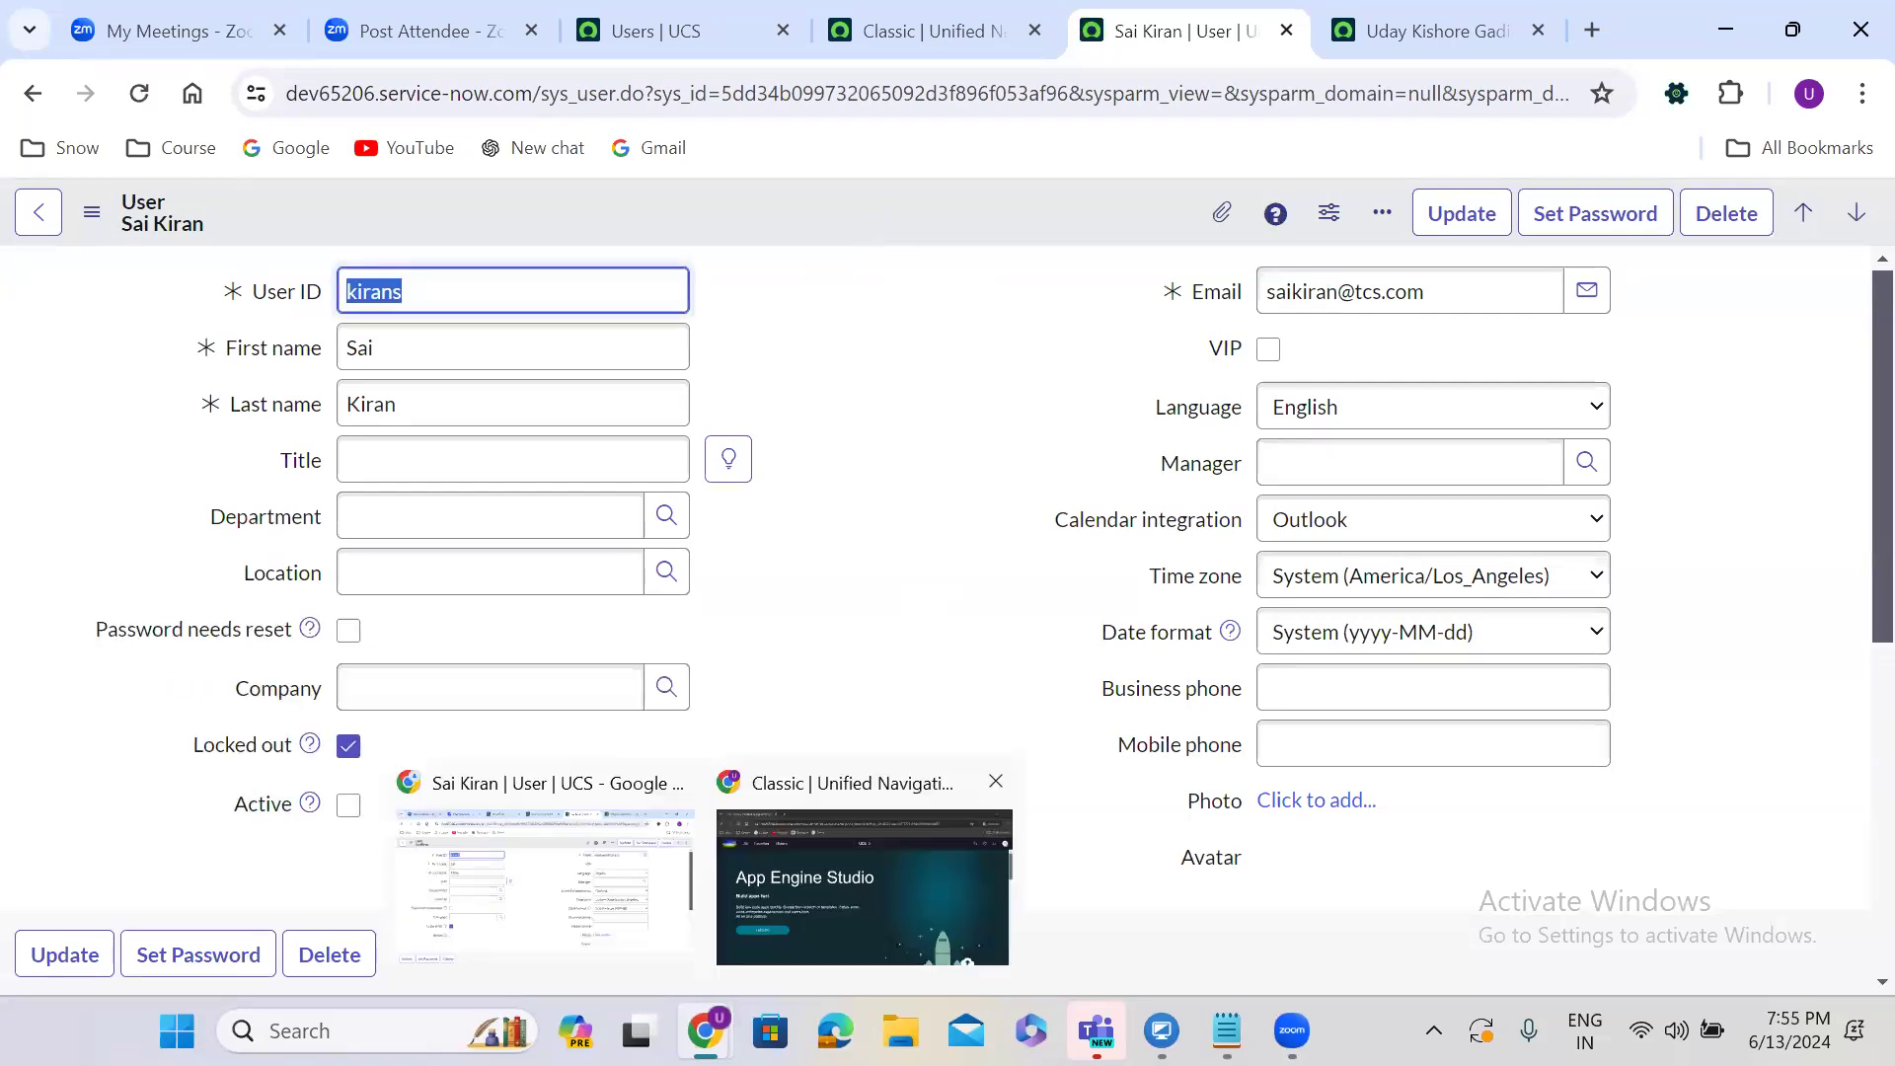
left_click(862, 873)
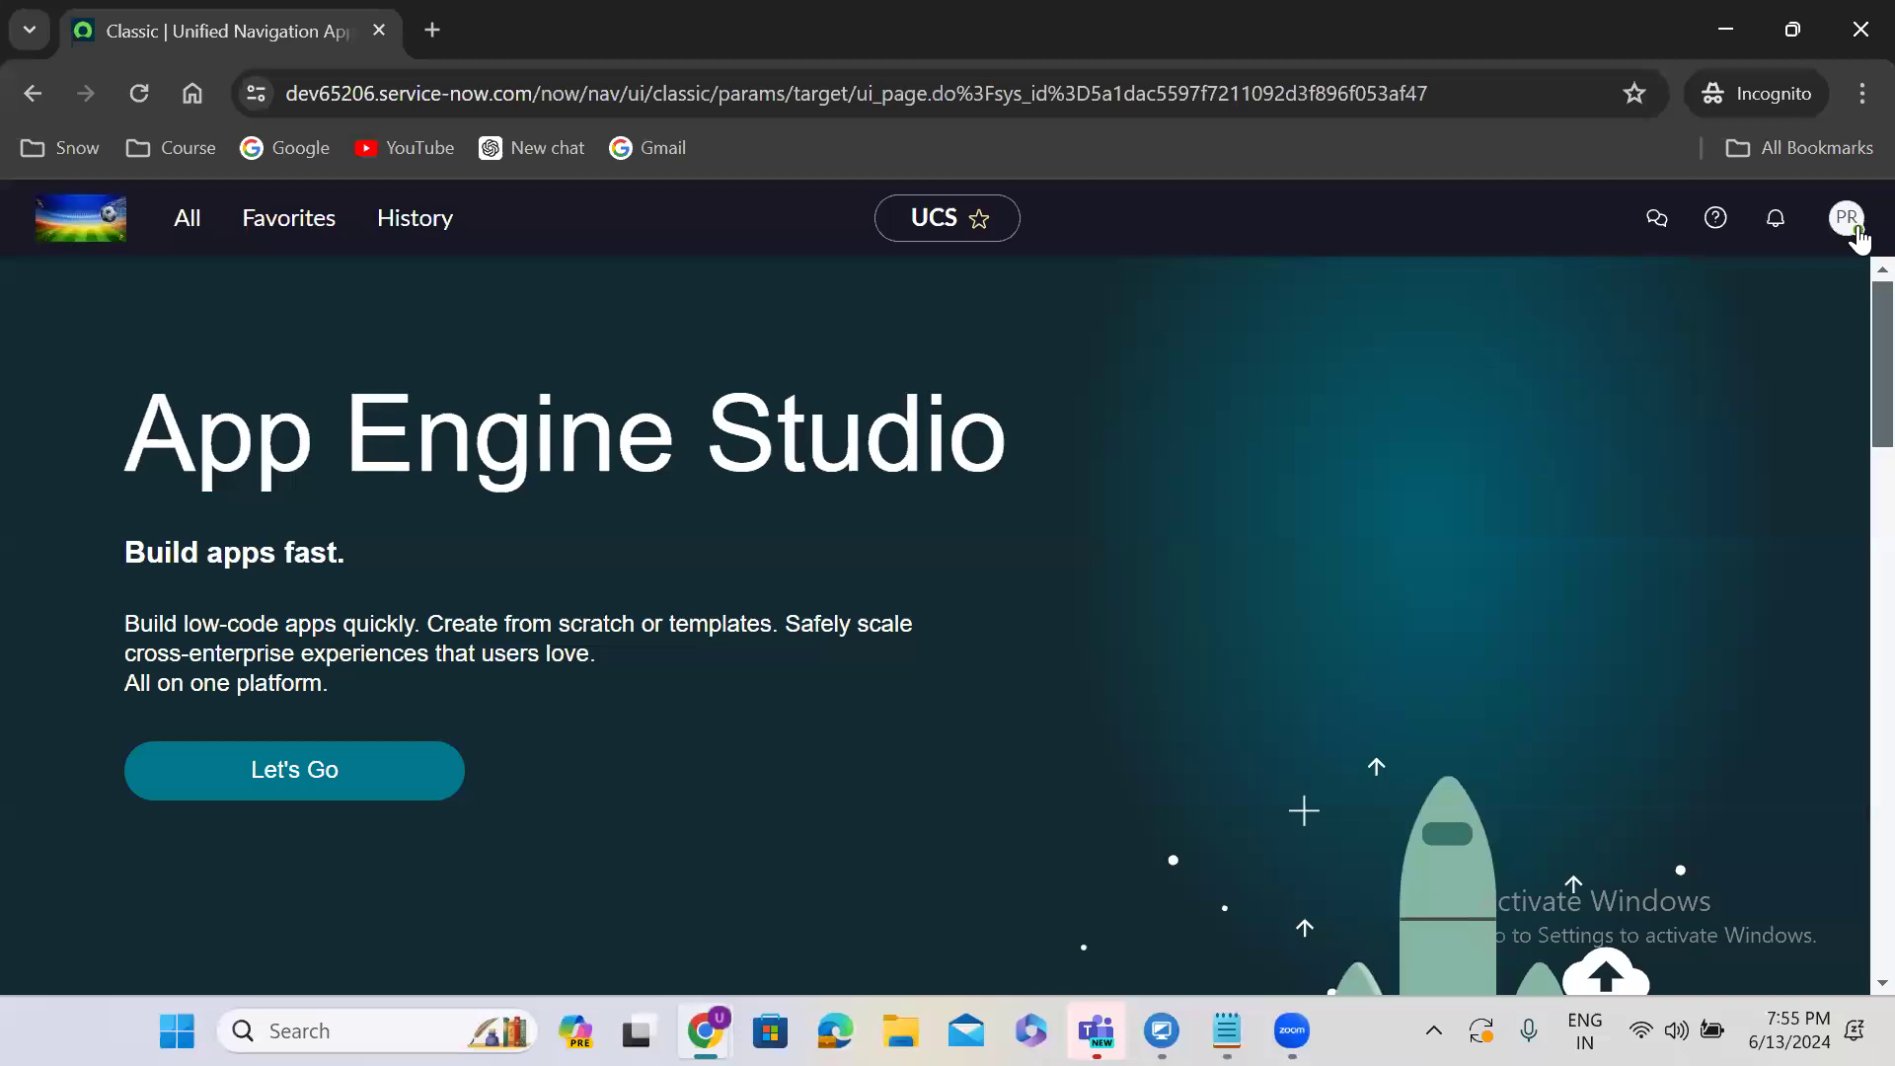
left_click(1858, 237)
left_click(1577, 677)
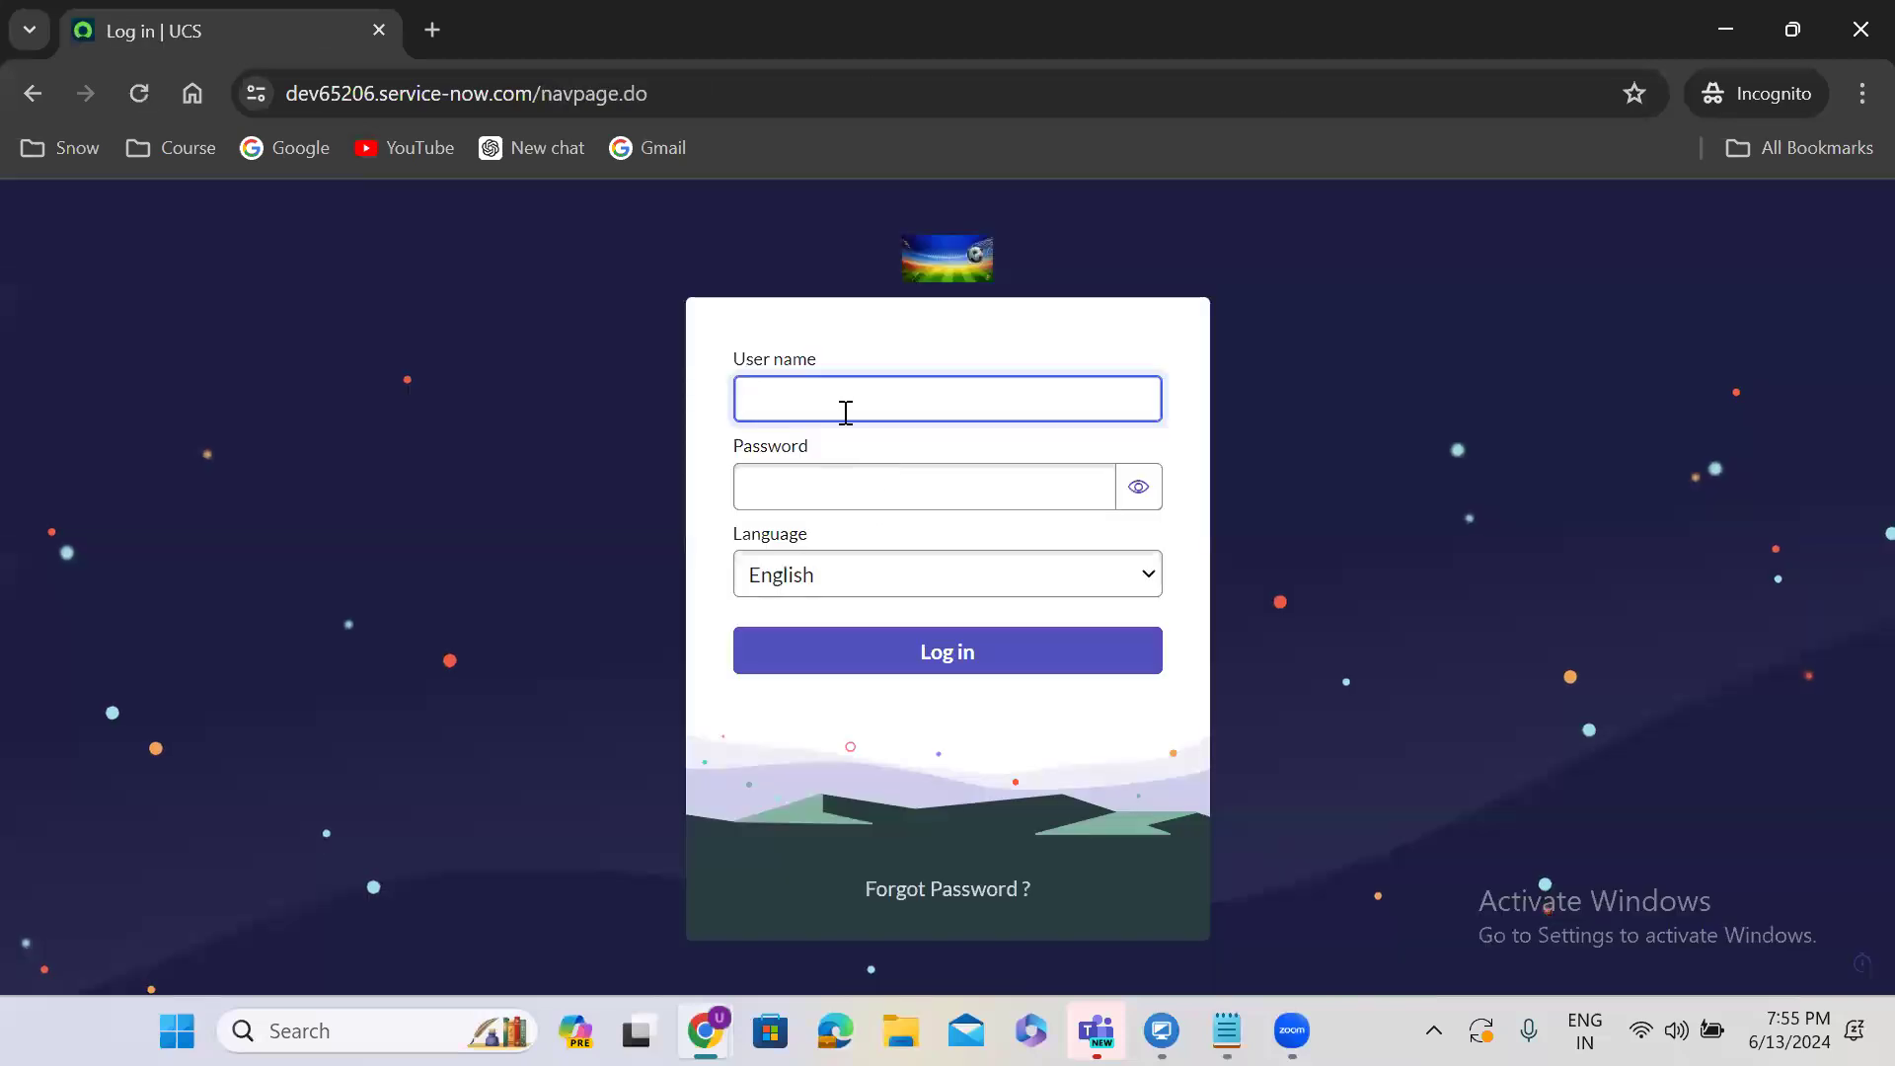
Enter the locked-out user's user ID and password and get an invalid-login error, then minimize the private window.
left_click(812, 469)
type("•••••••••")
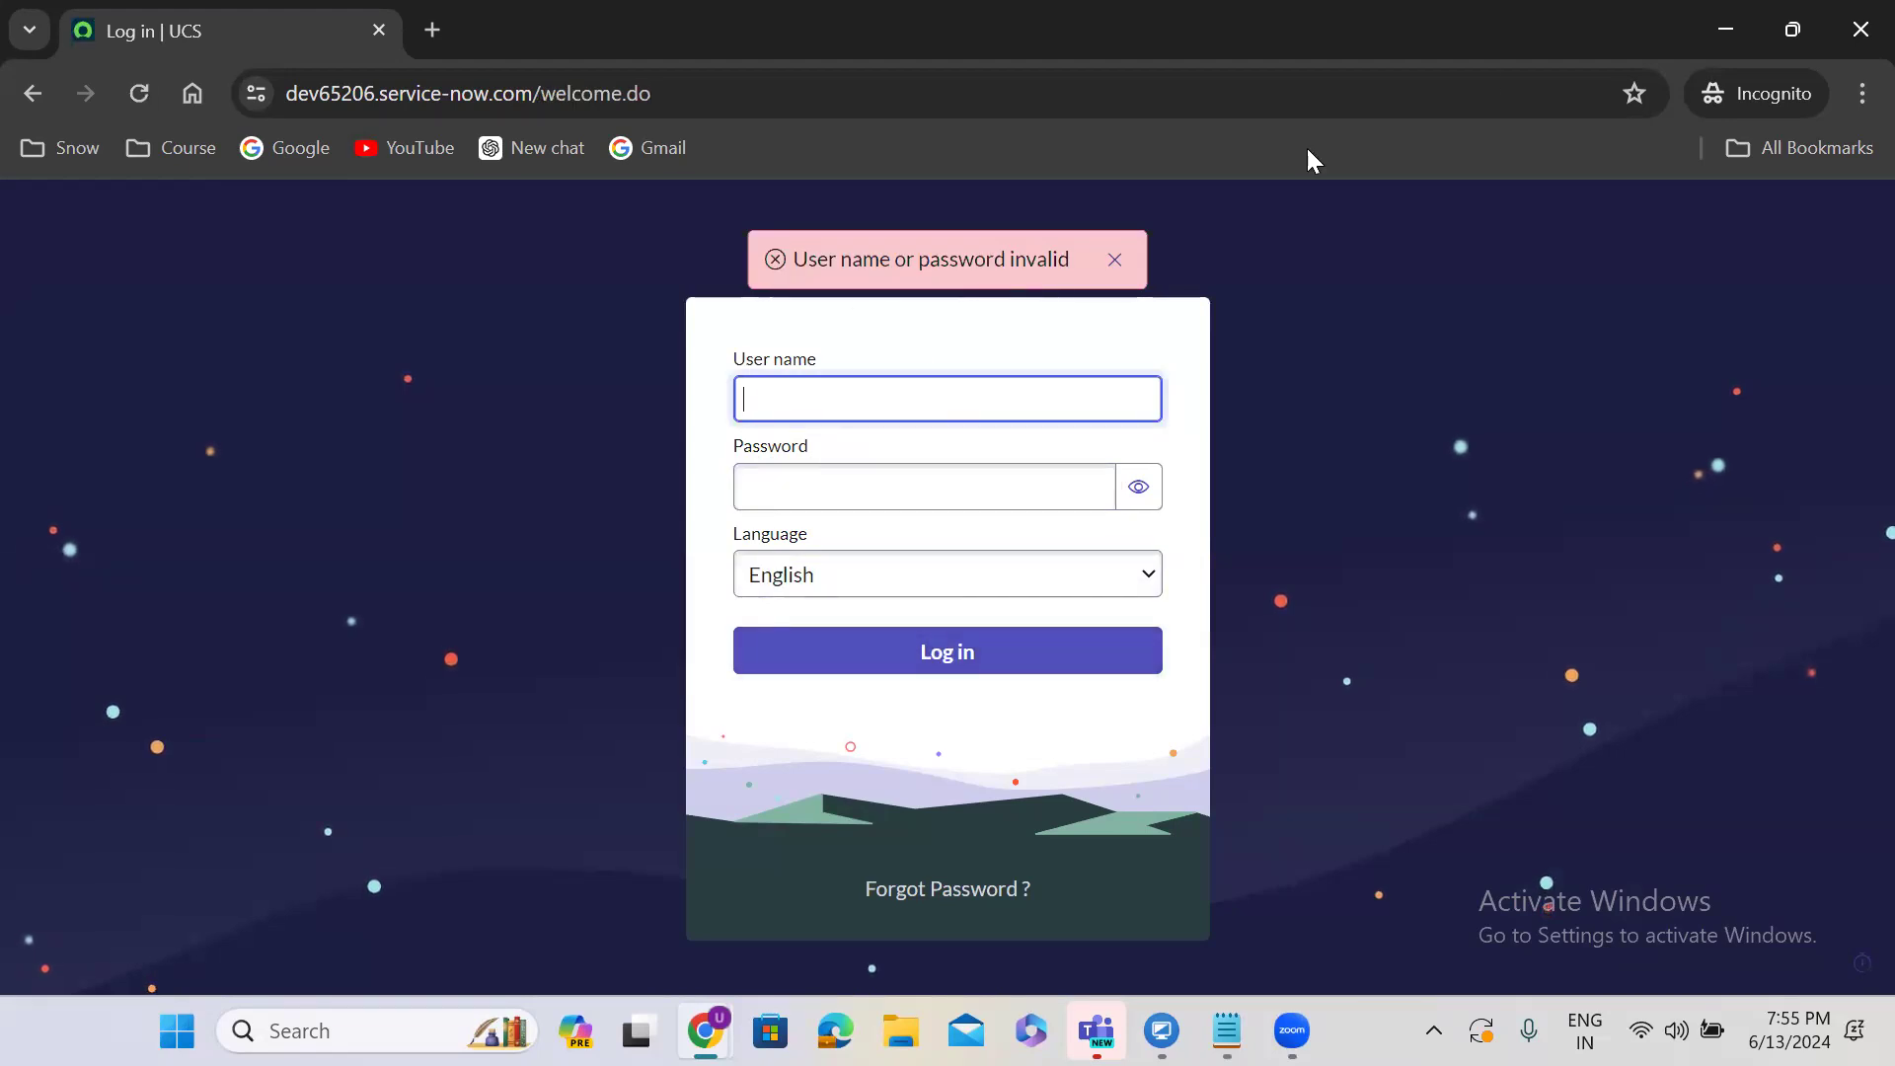
left_click(1722, 29)
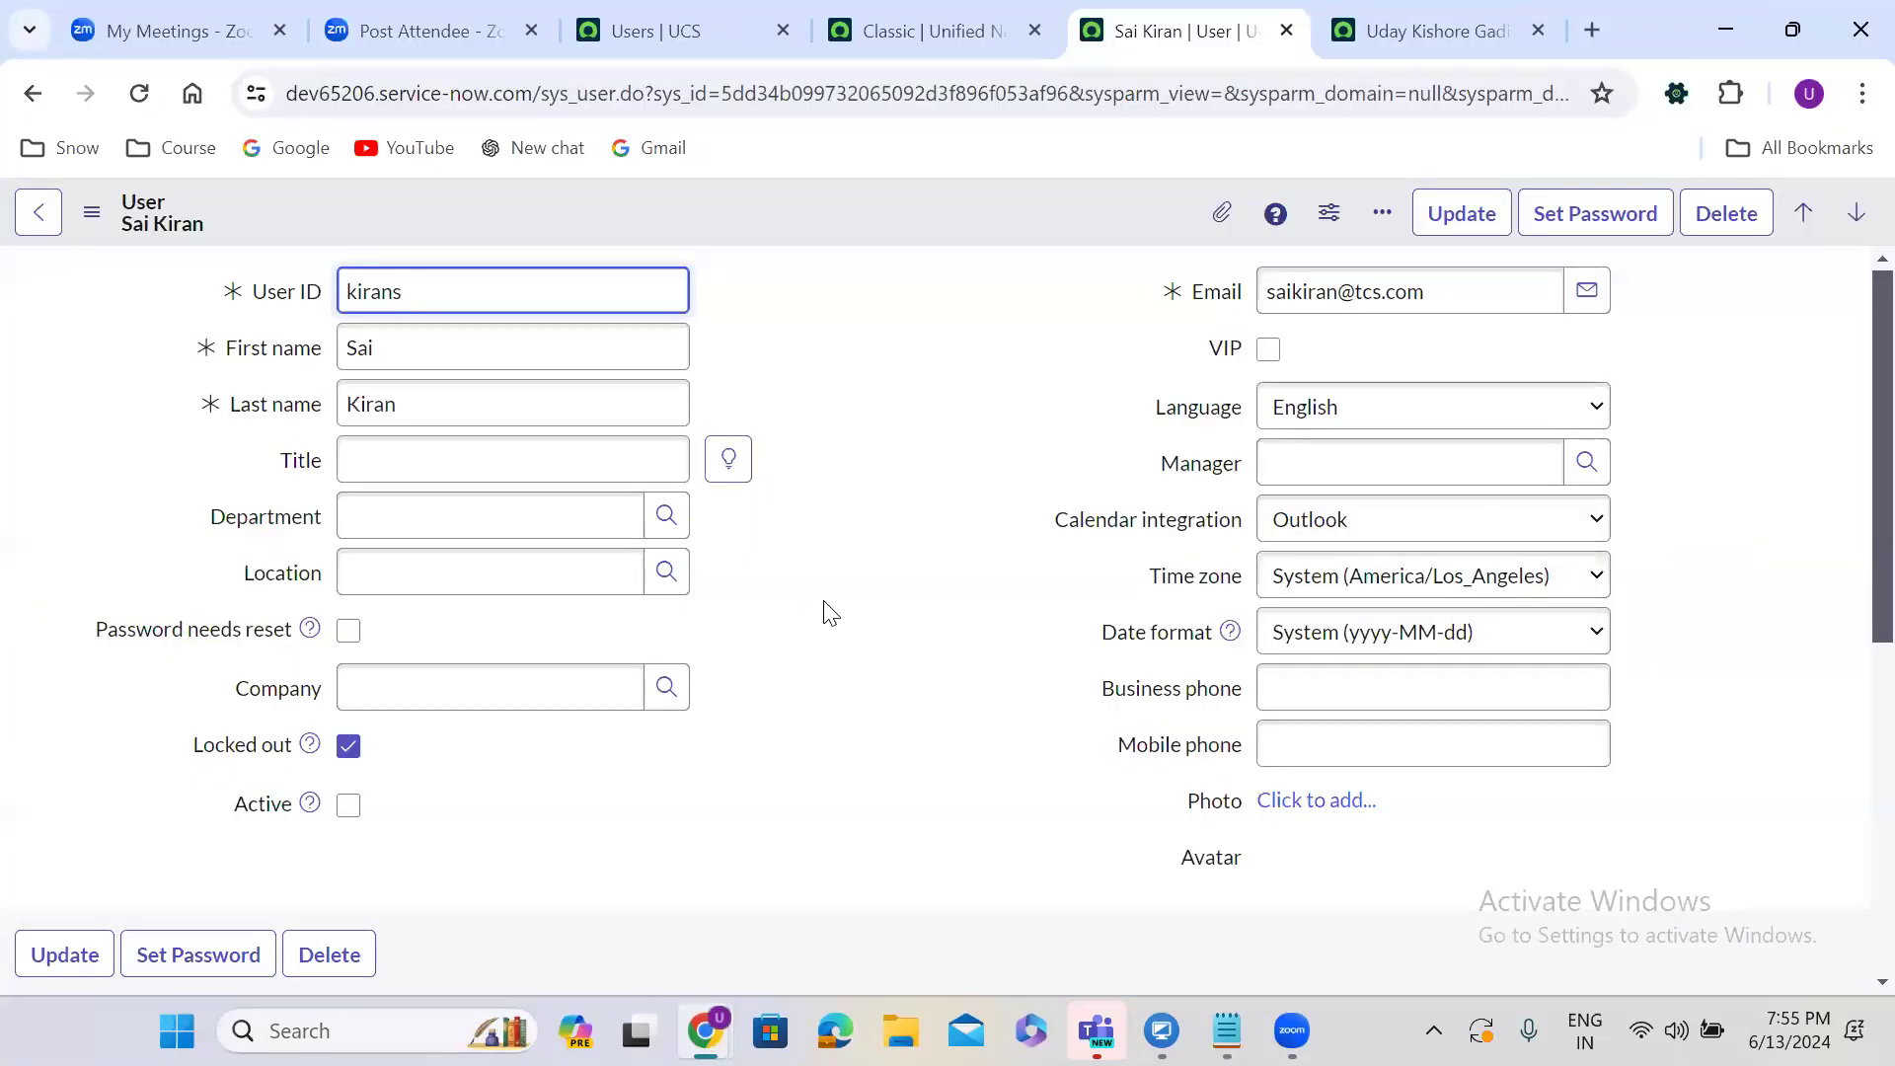
Keep English as the language and set Manager to the first recent selection.
left_click(831, 614)
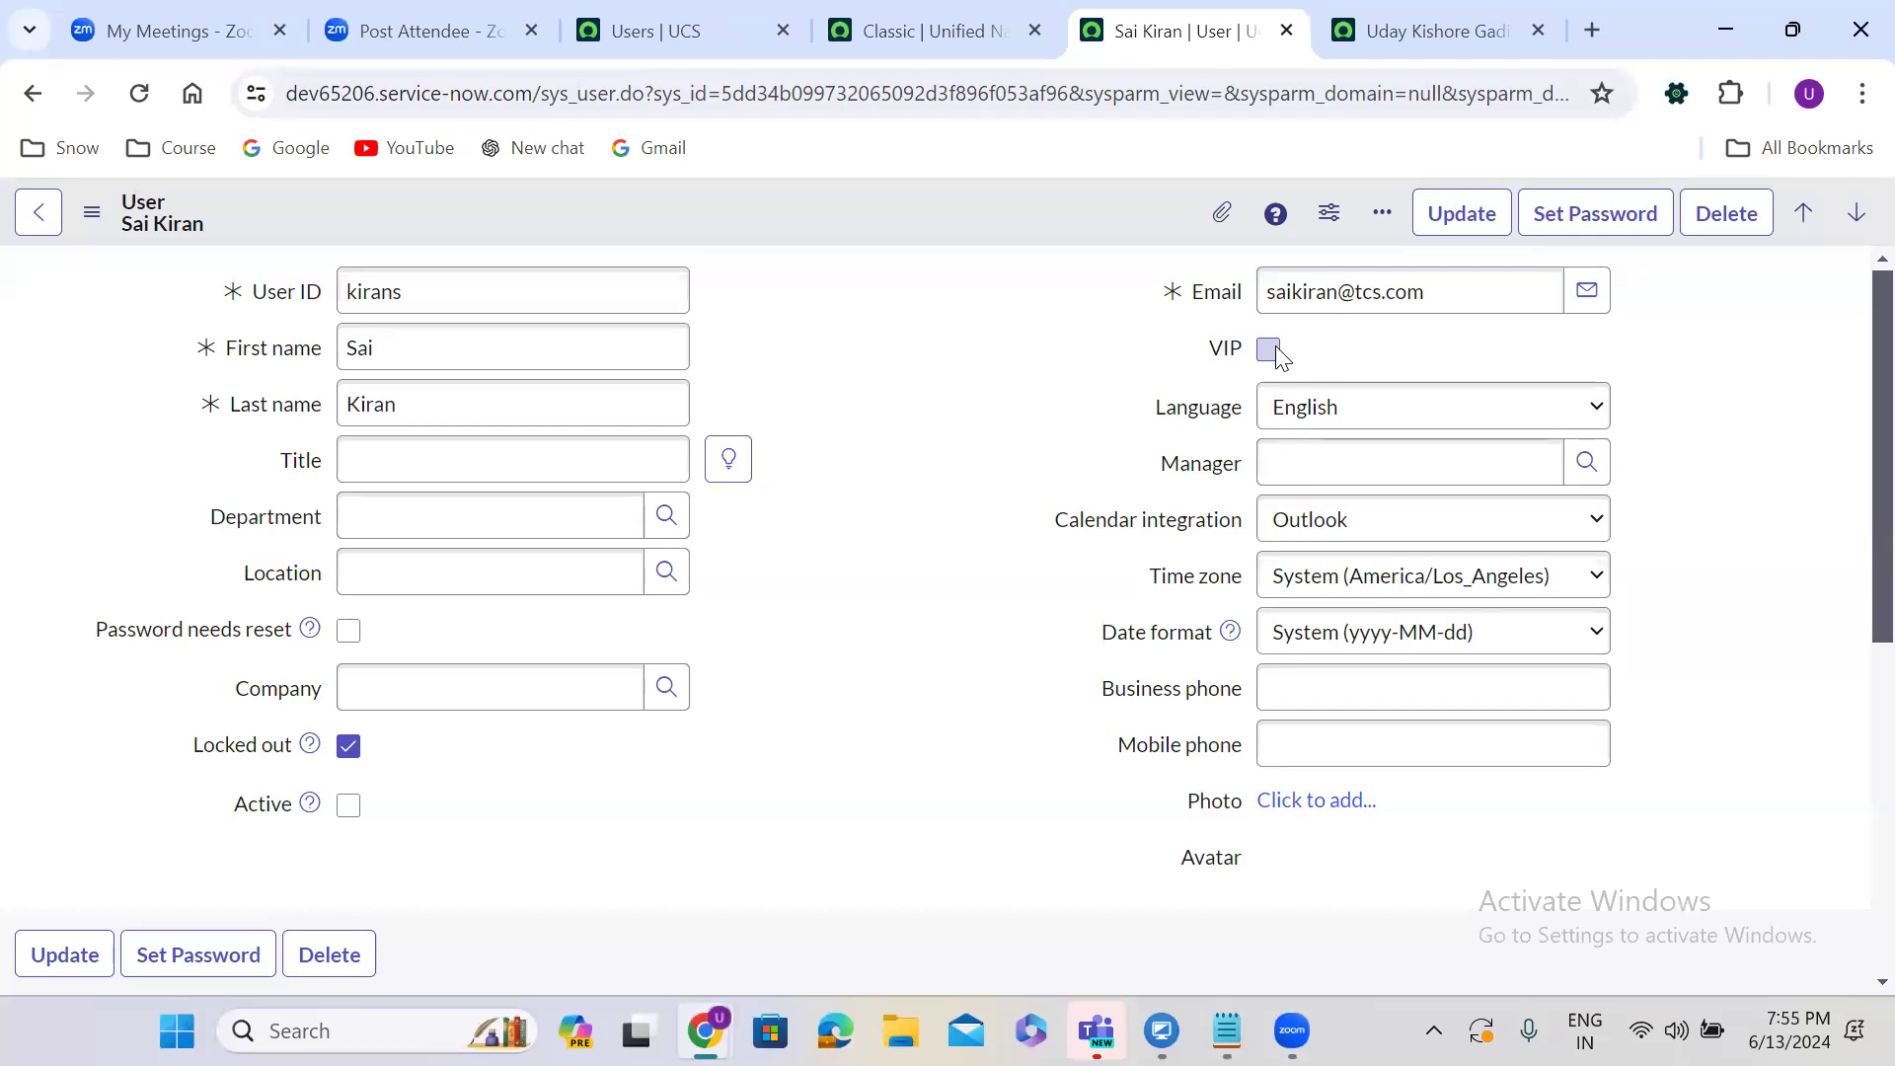
left_click(1347, 429)
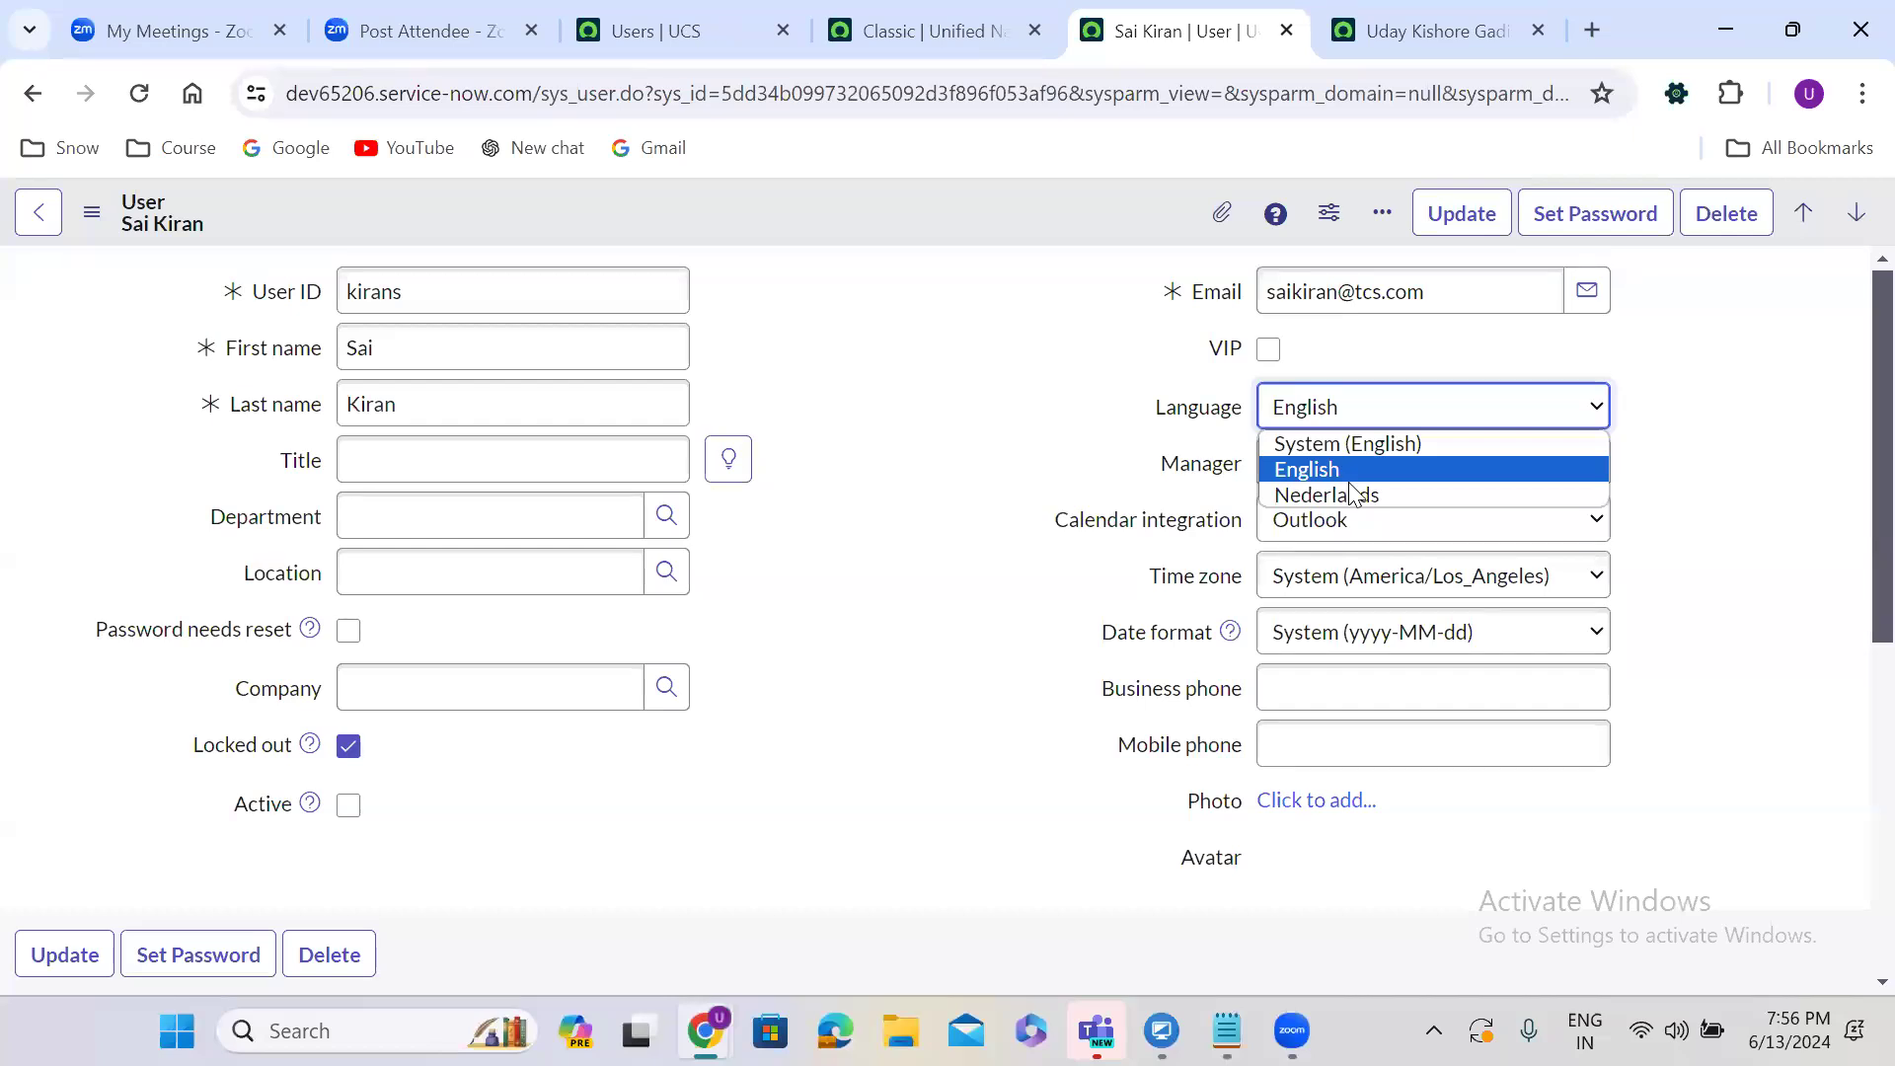
left_click(1362, 423)
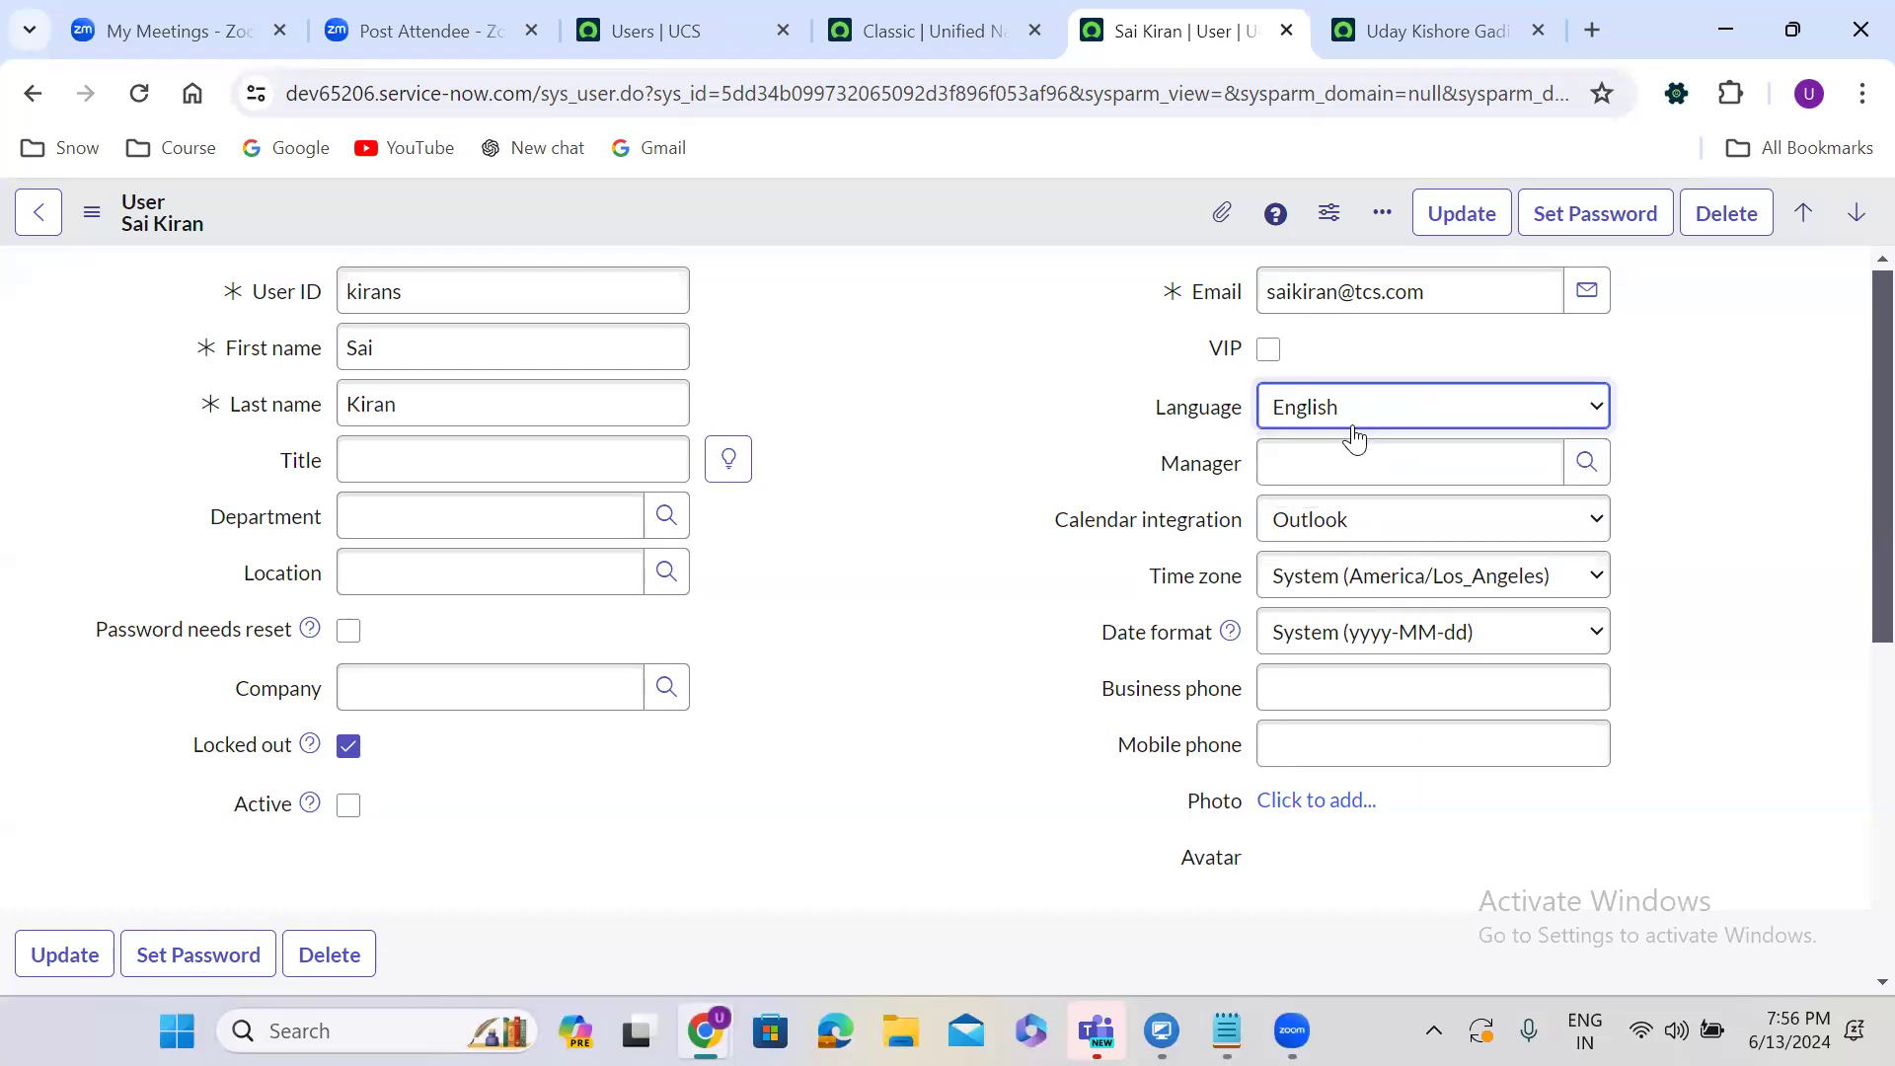
left_click(1342, 462)
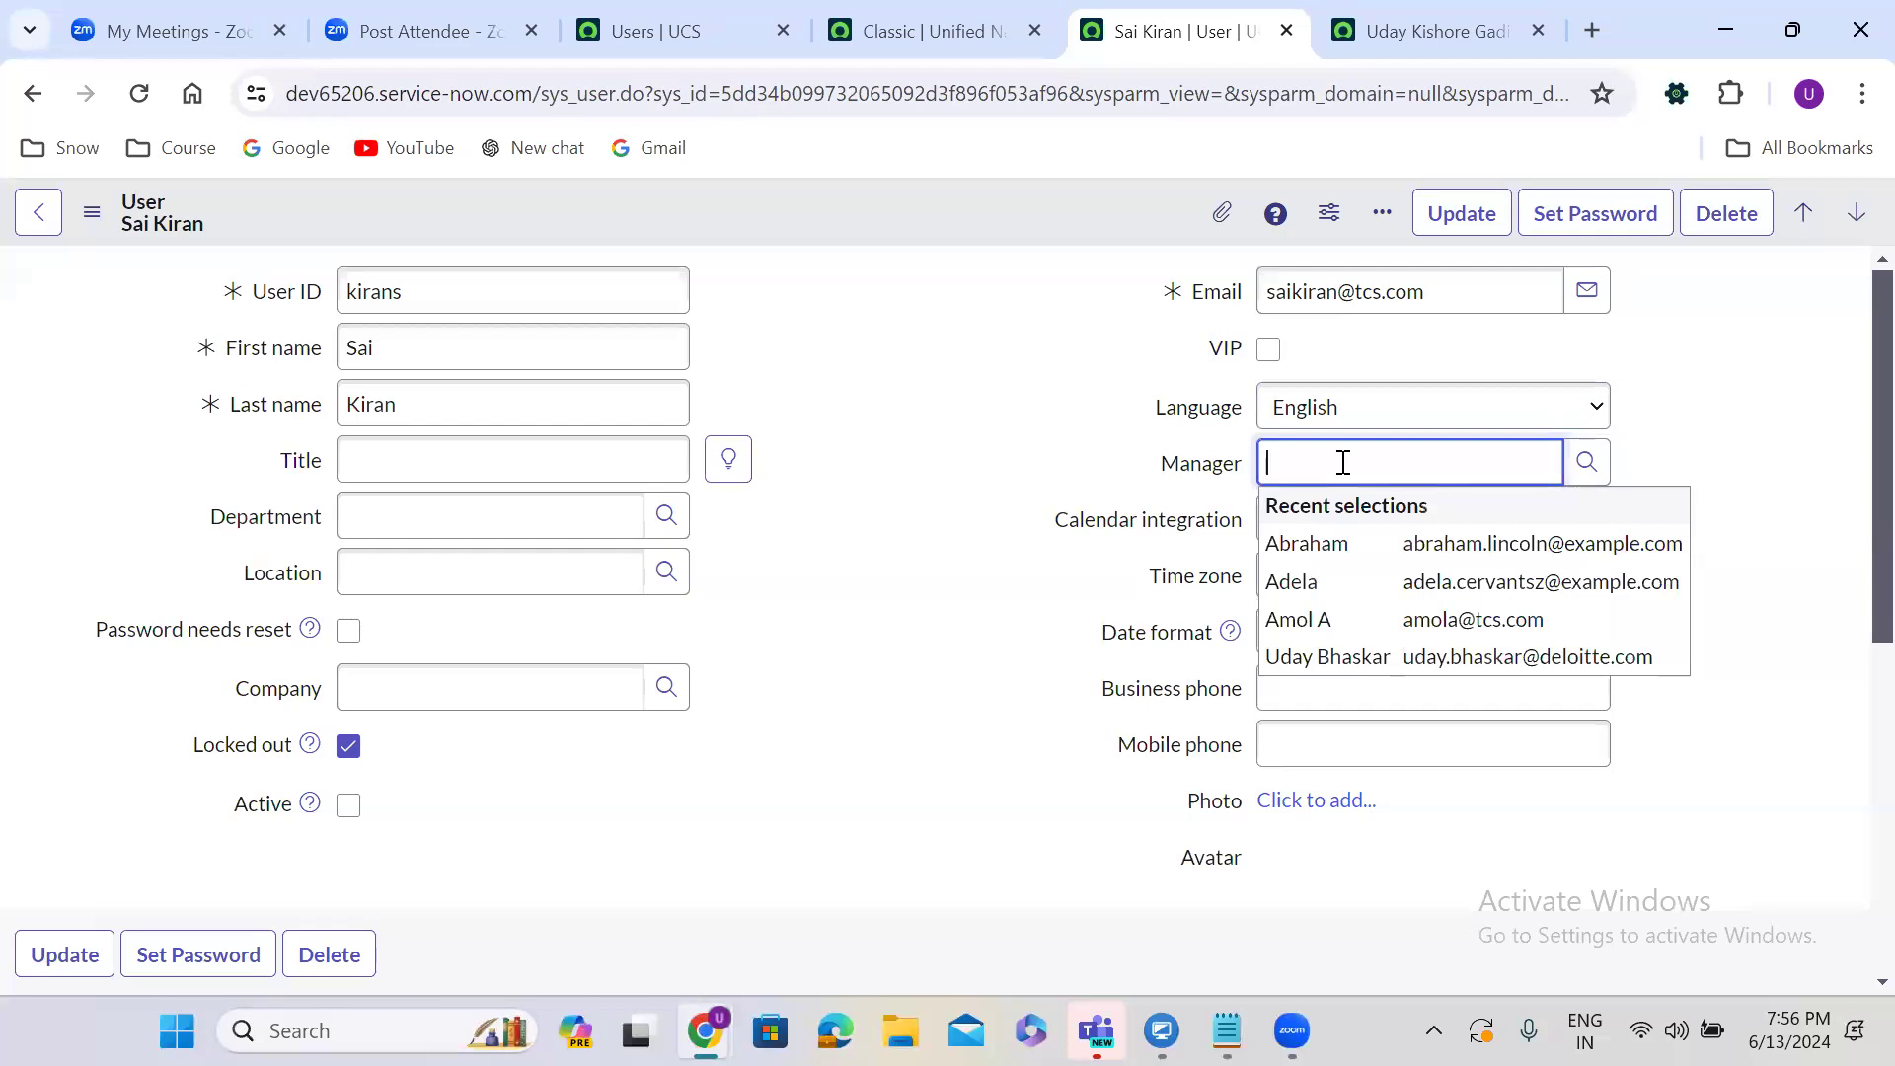
left_click(1339, 545)
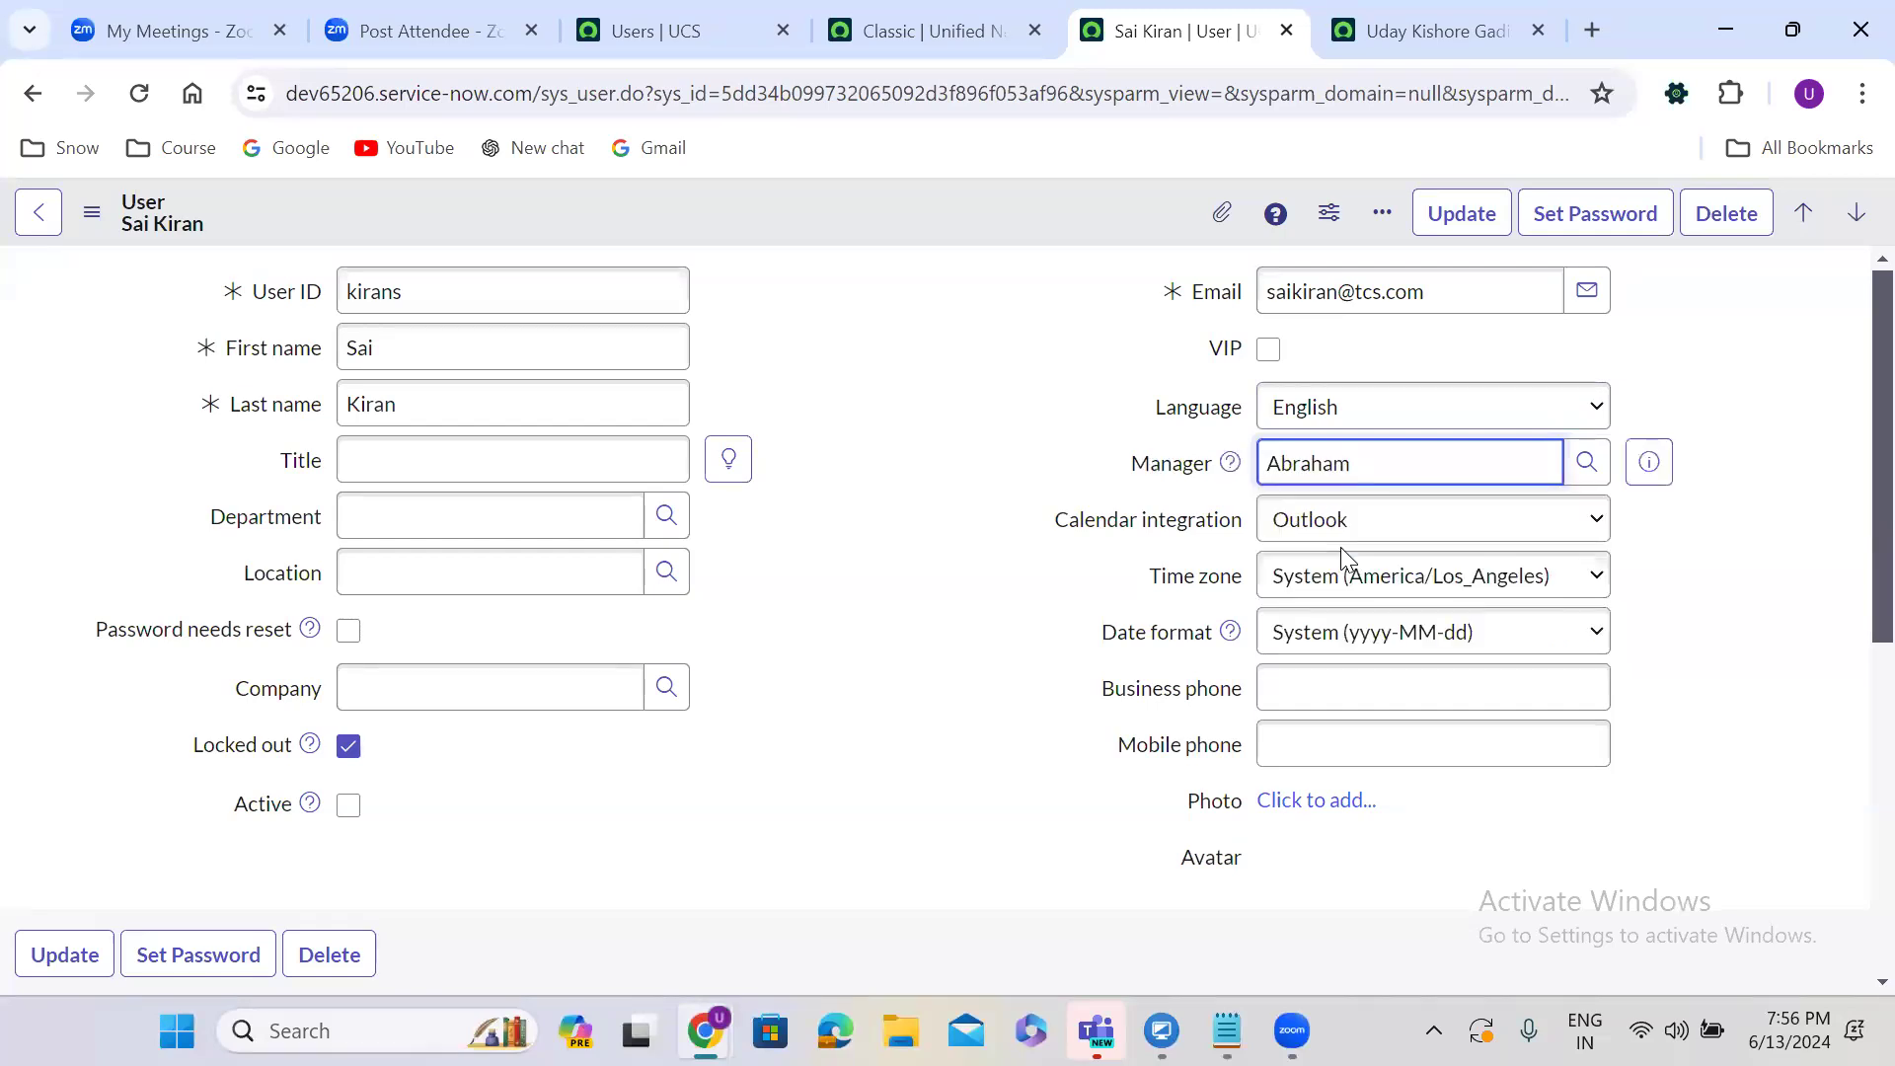
Leave Calendar integration on Outlook and keep the current time zone and system date format.
left_click(1323, 524)
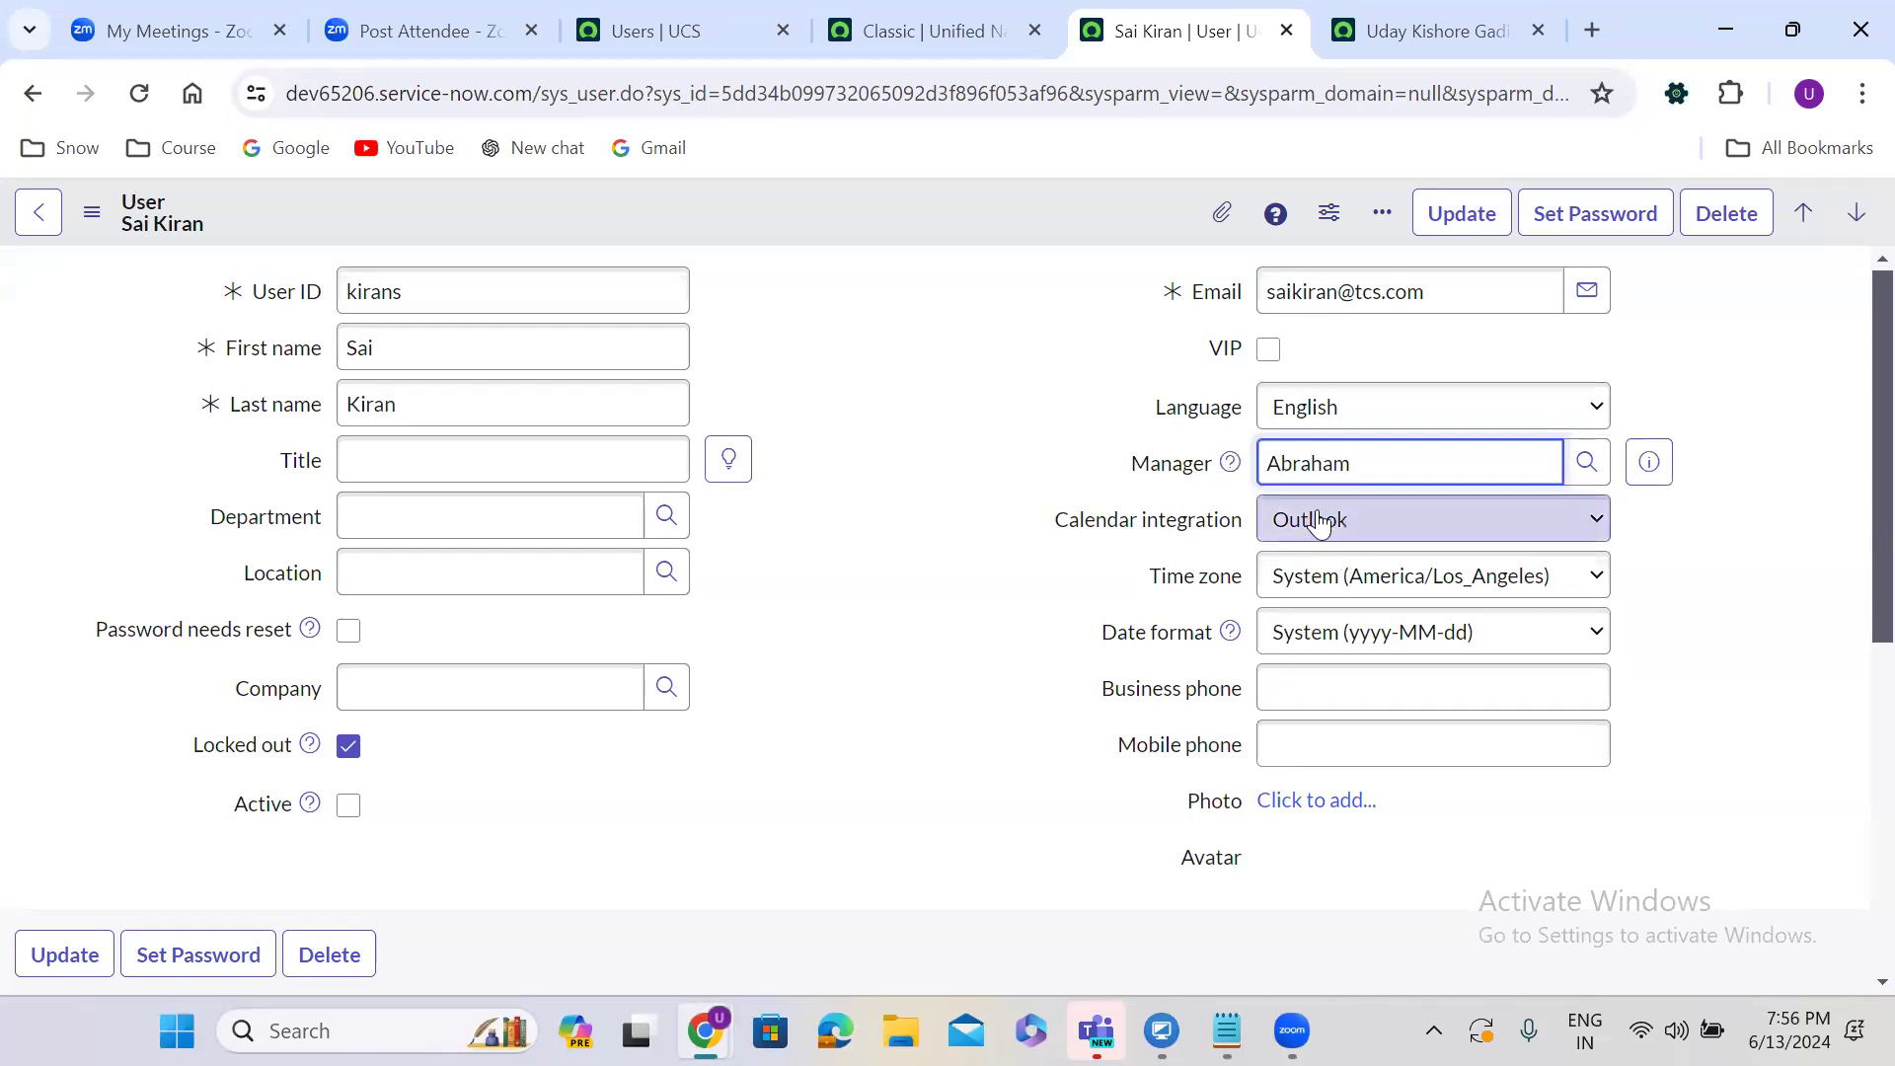
left_click(1319, 524)
left_click(1326, 581)
left_click(1327, 582)
left_click(1327, 584)
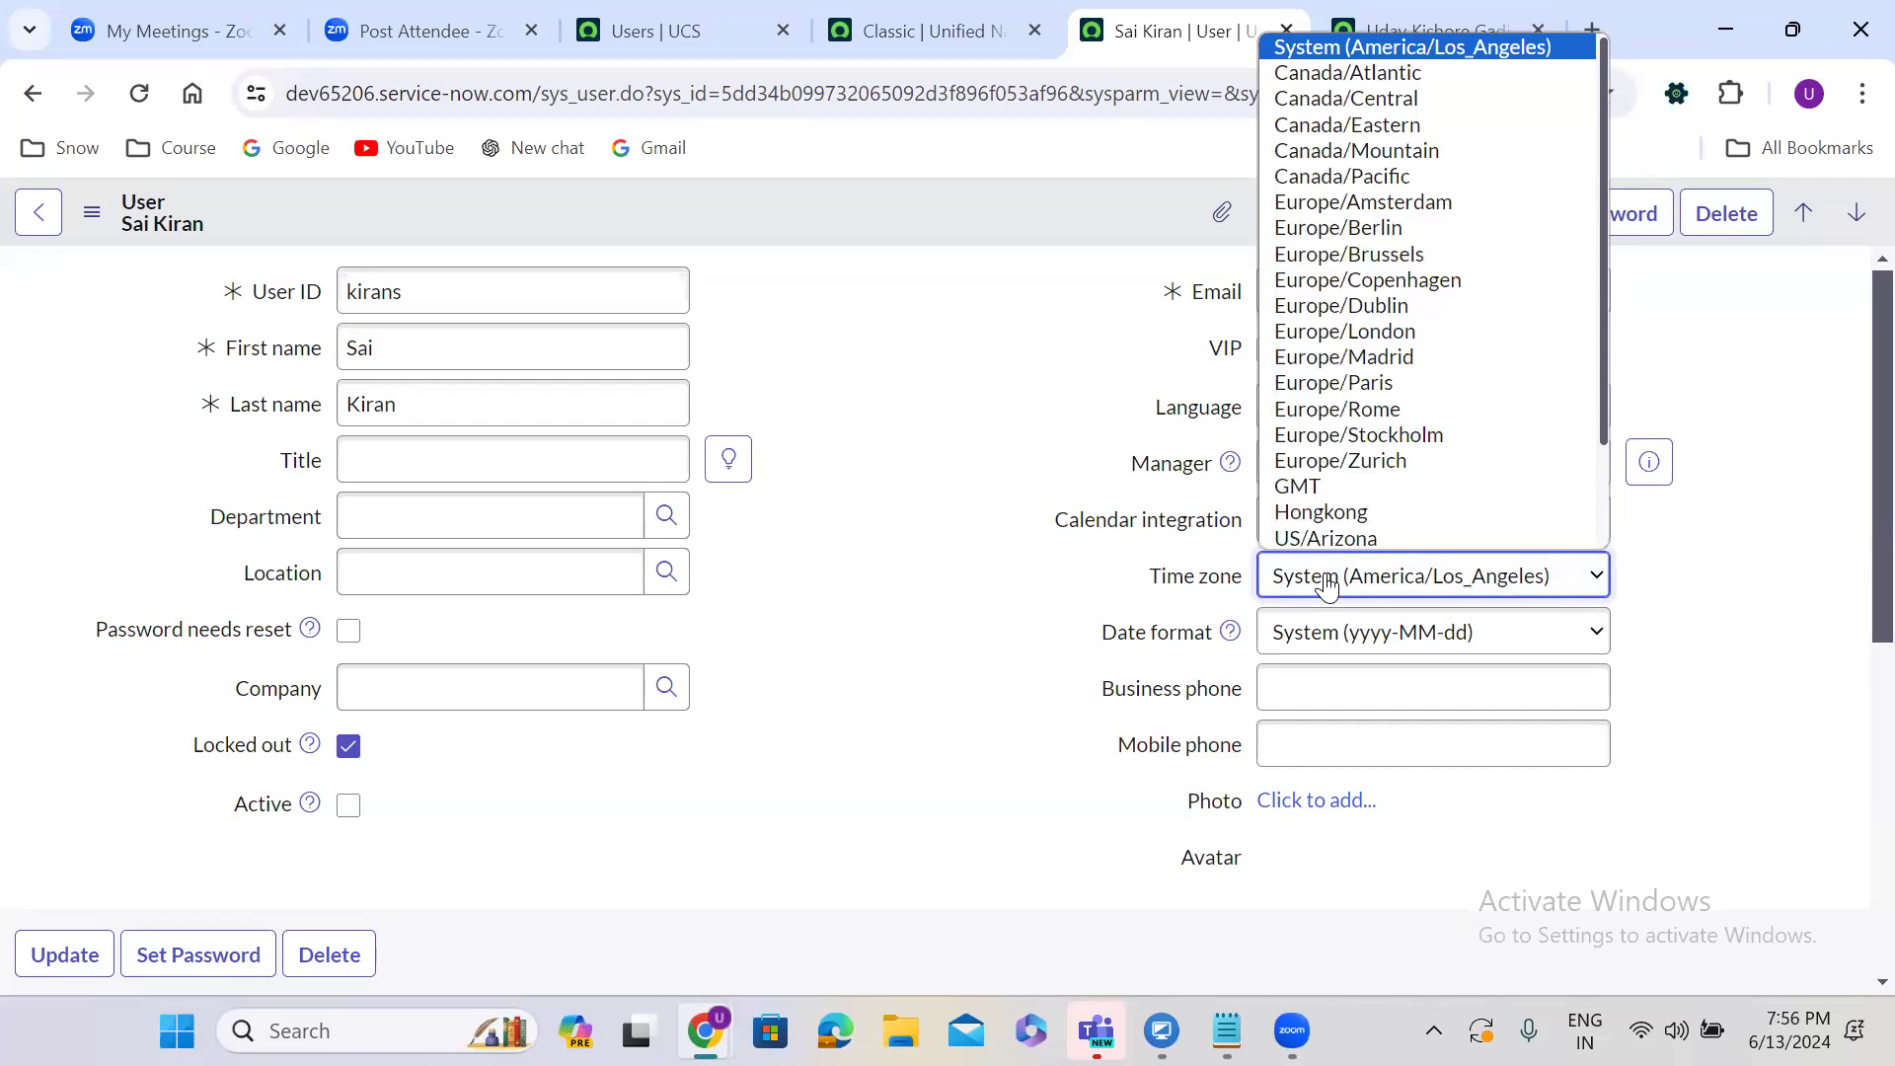
left_click(1328, 583)
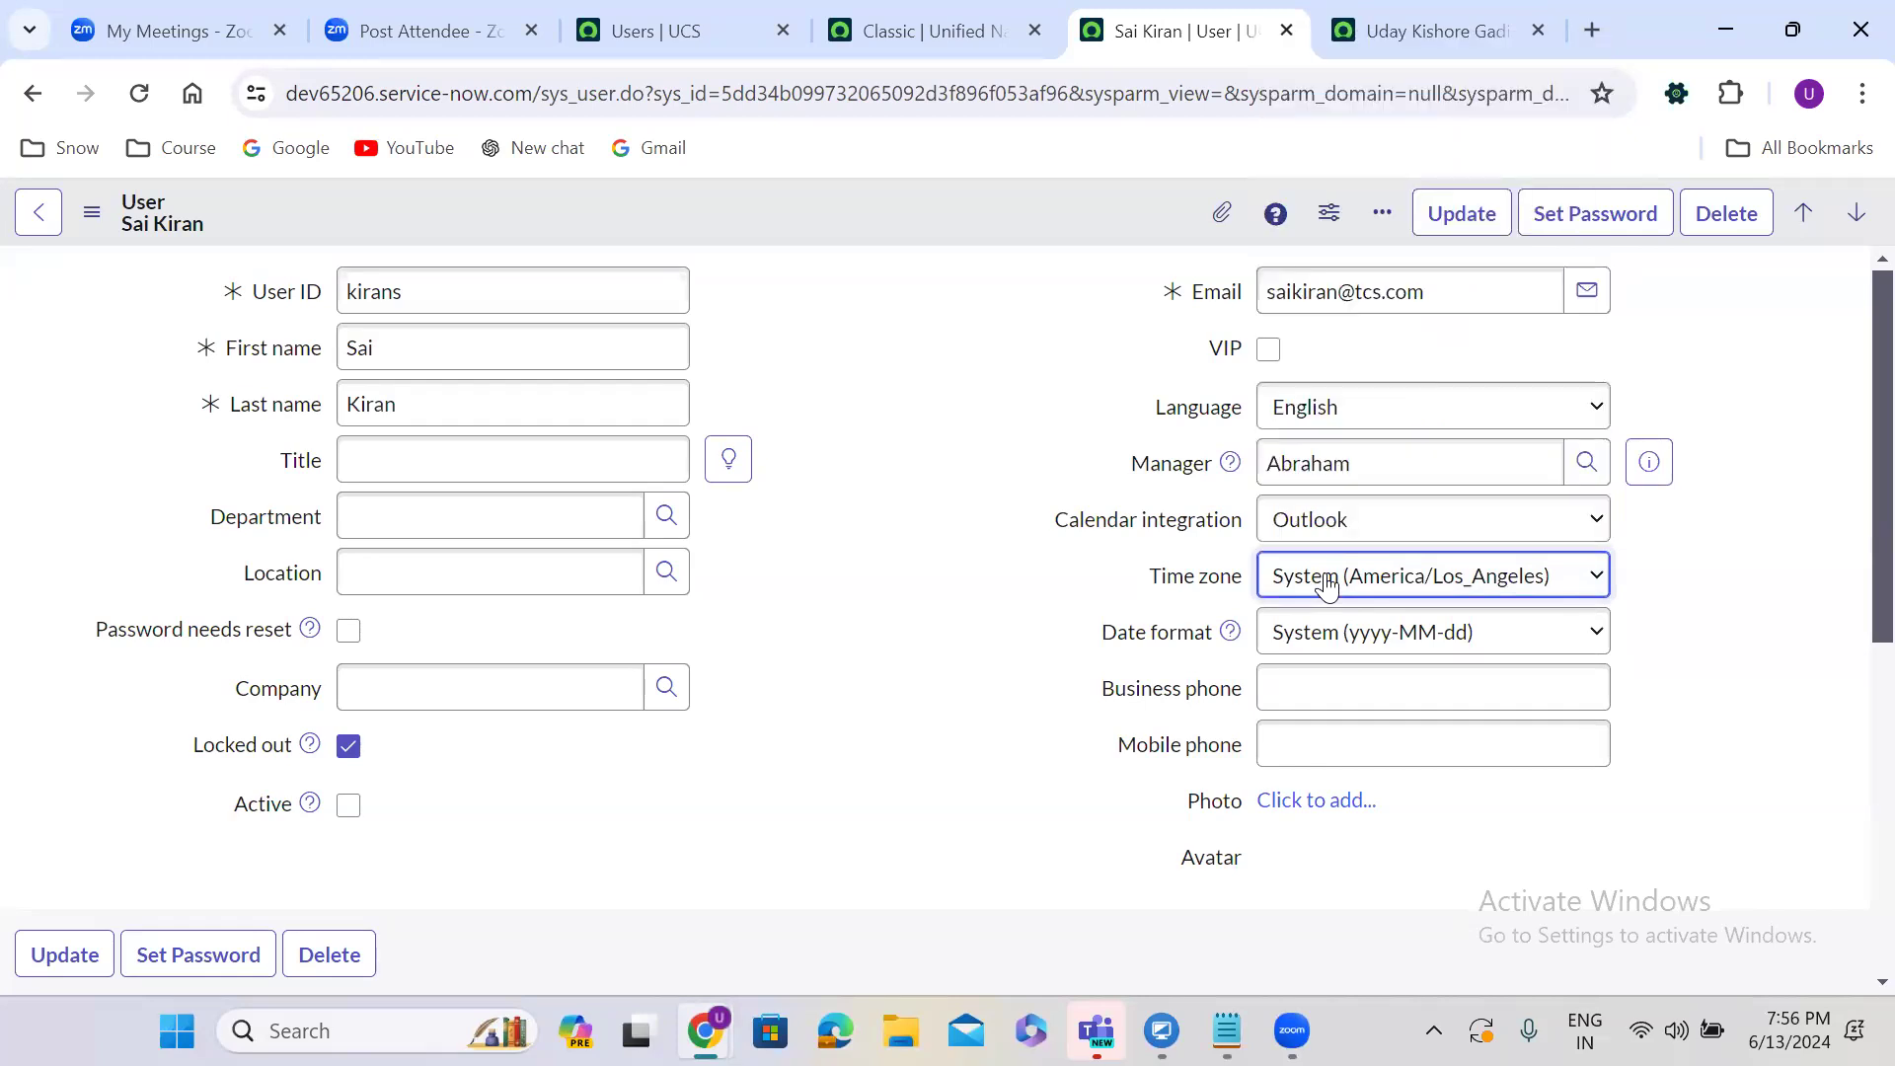
left_click(1343, 639)
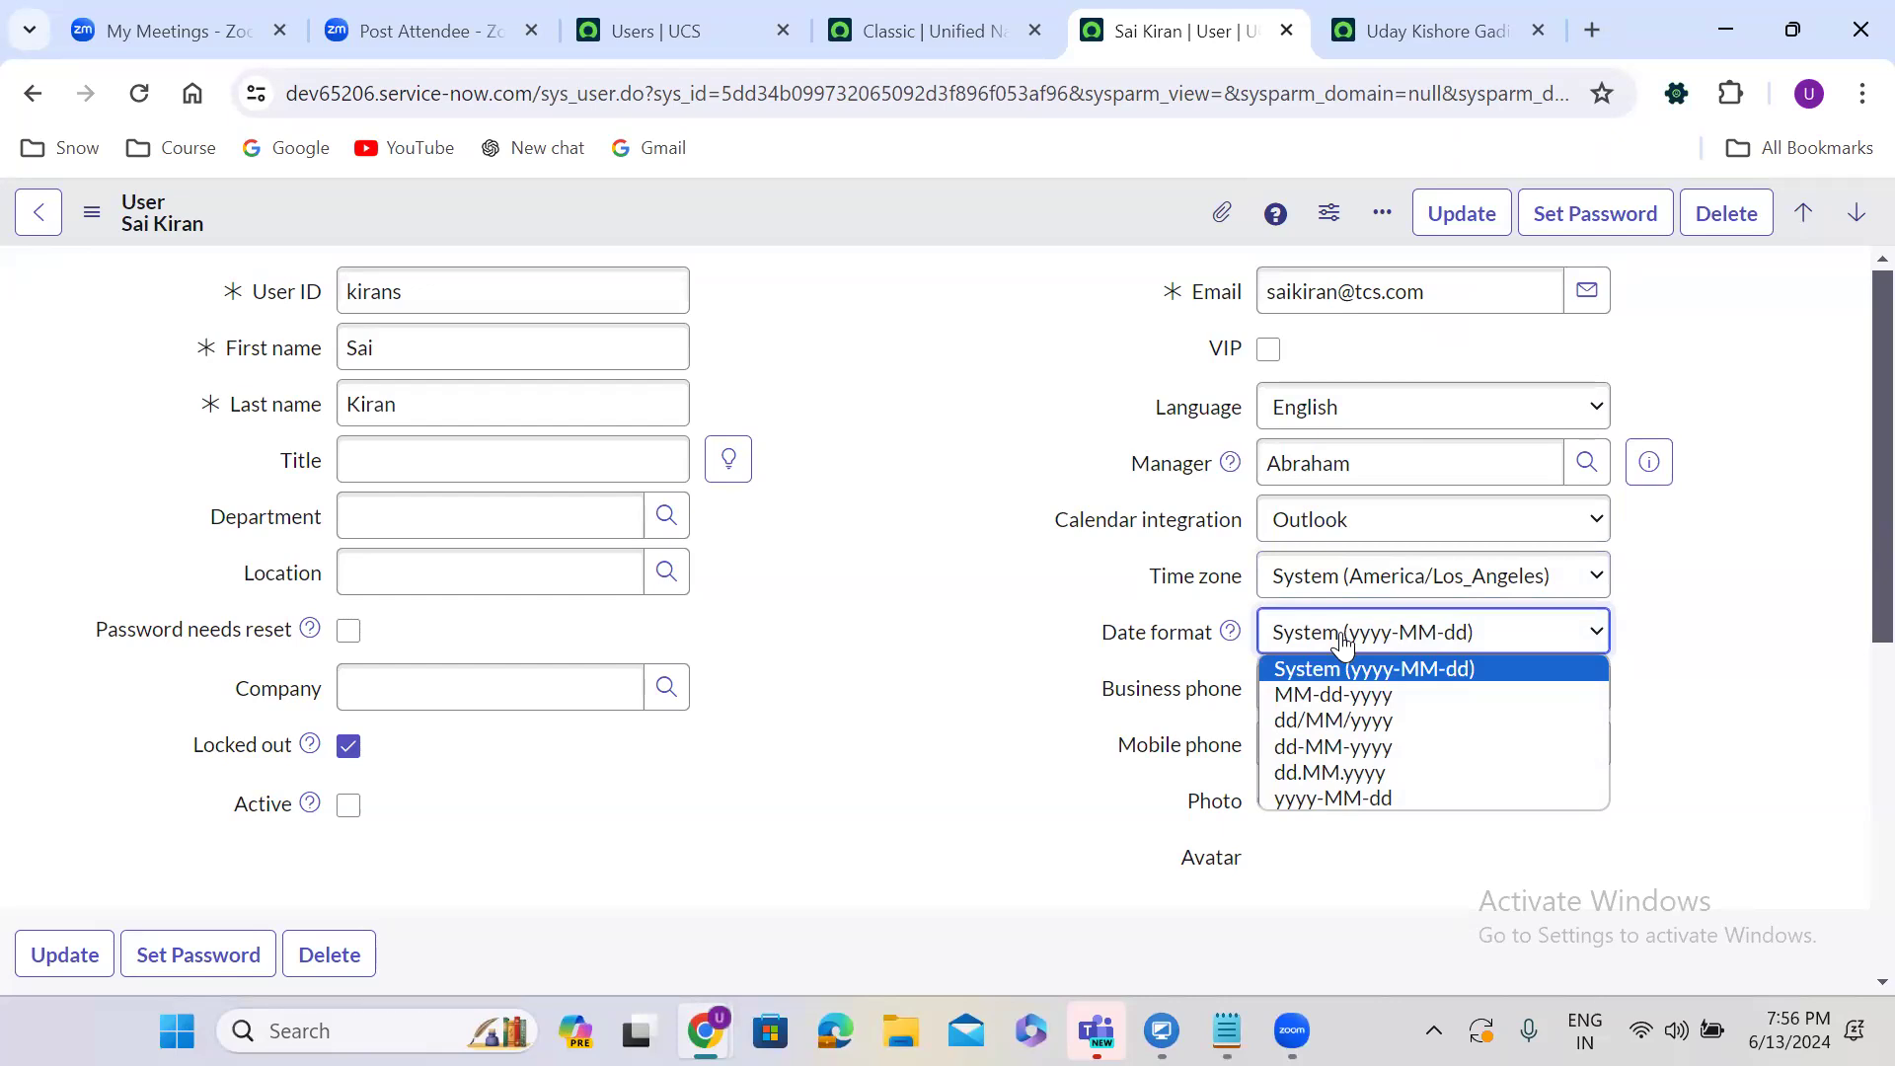
left_click(1343, 640)
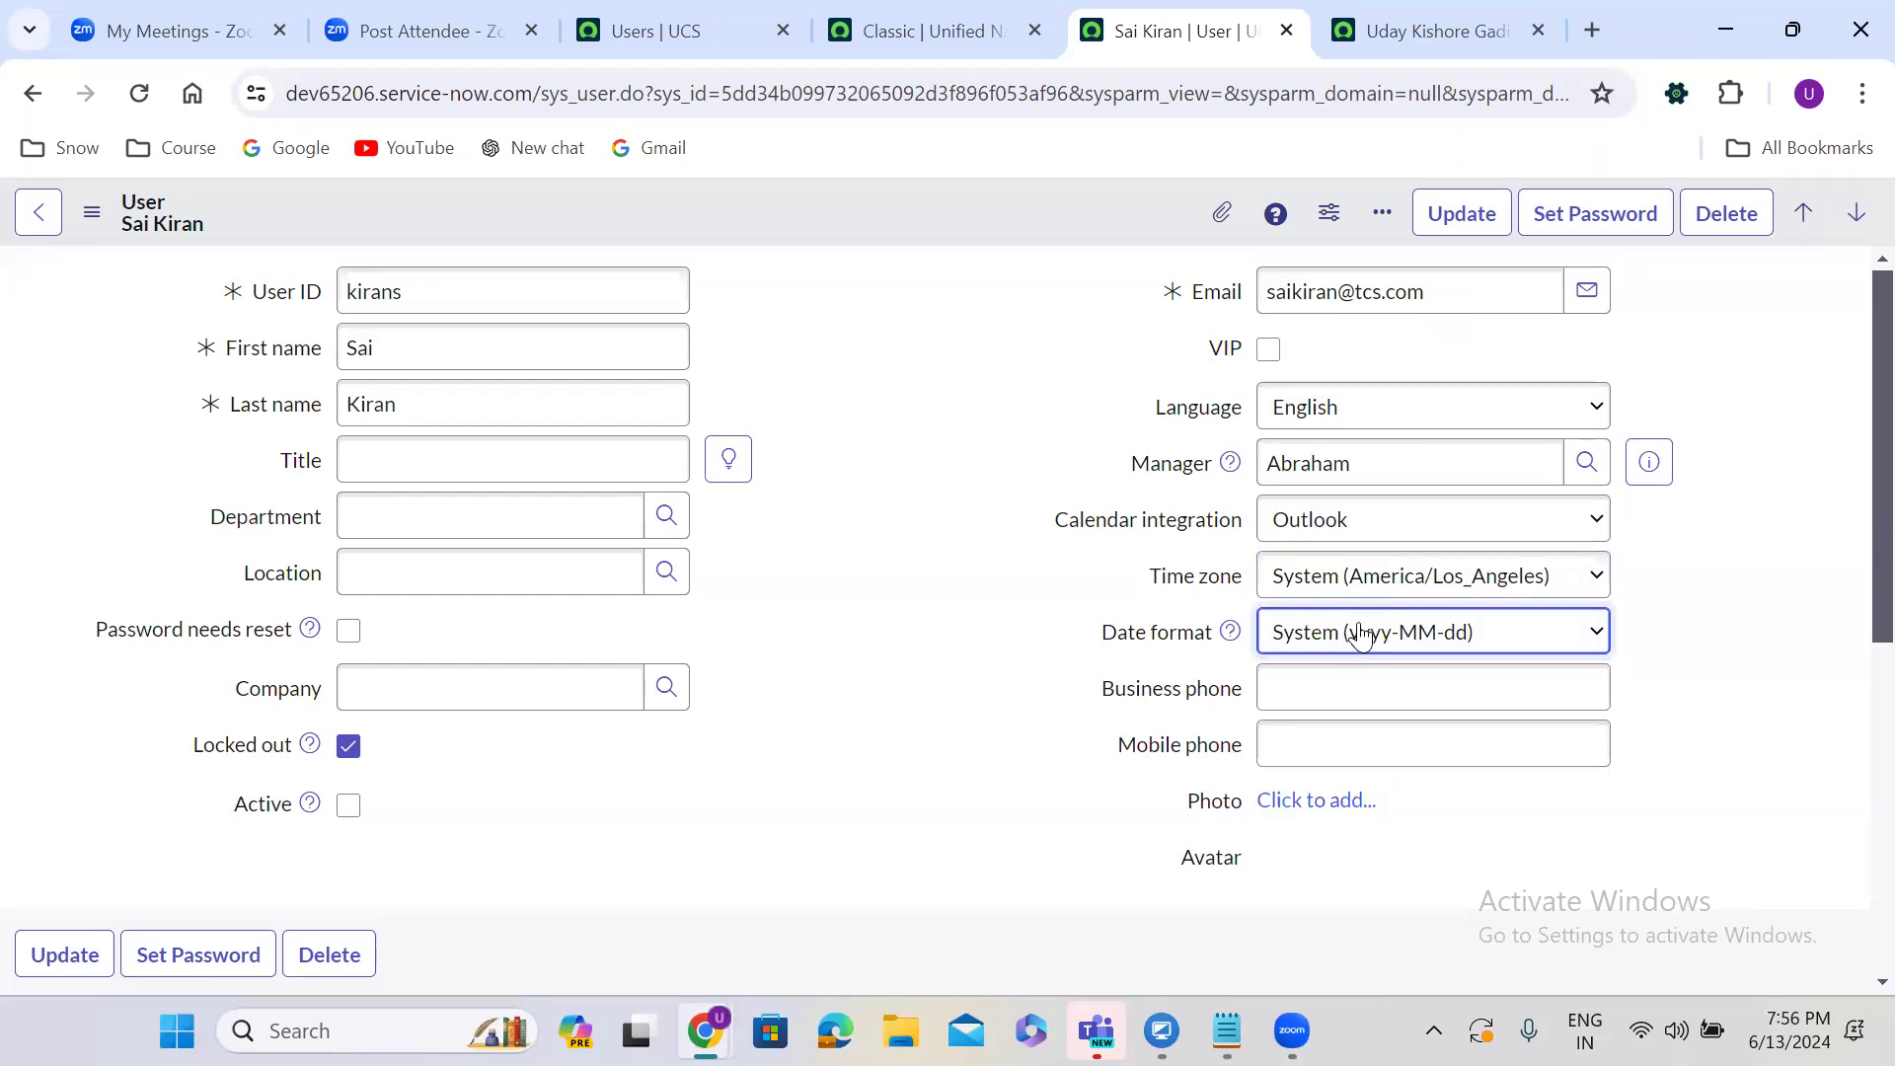
Check the Business phone and Mobile phone fields, leaving both empty.
left_click(1302, 692)
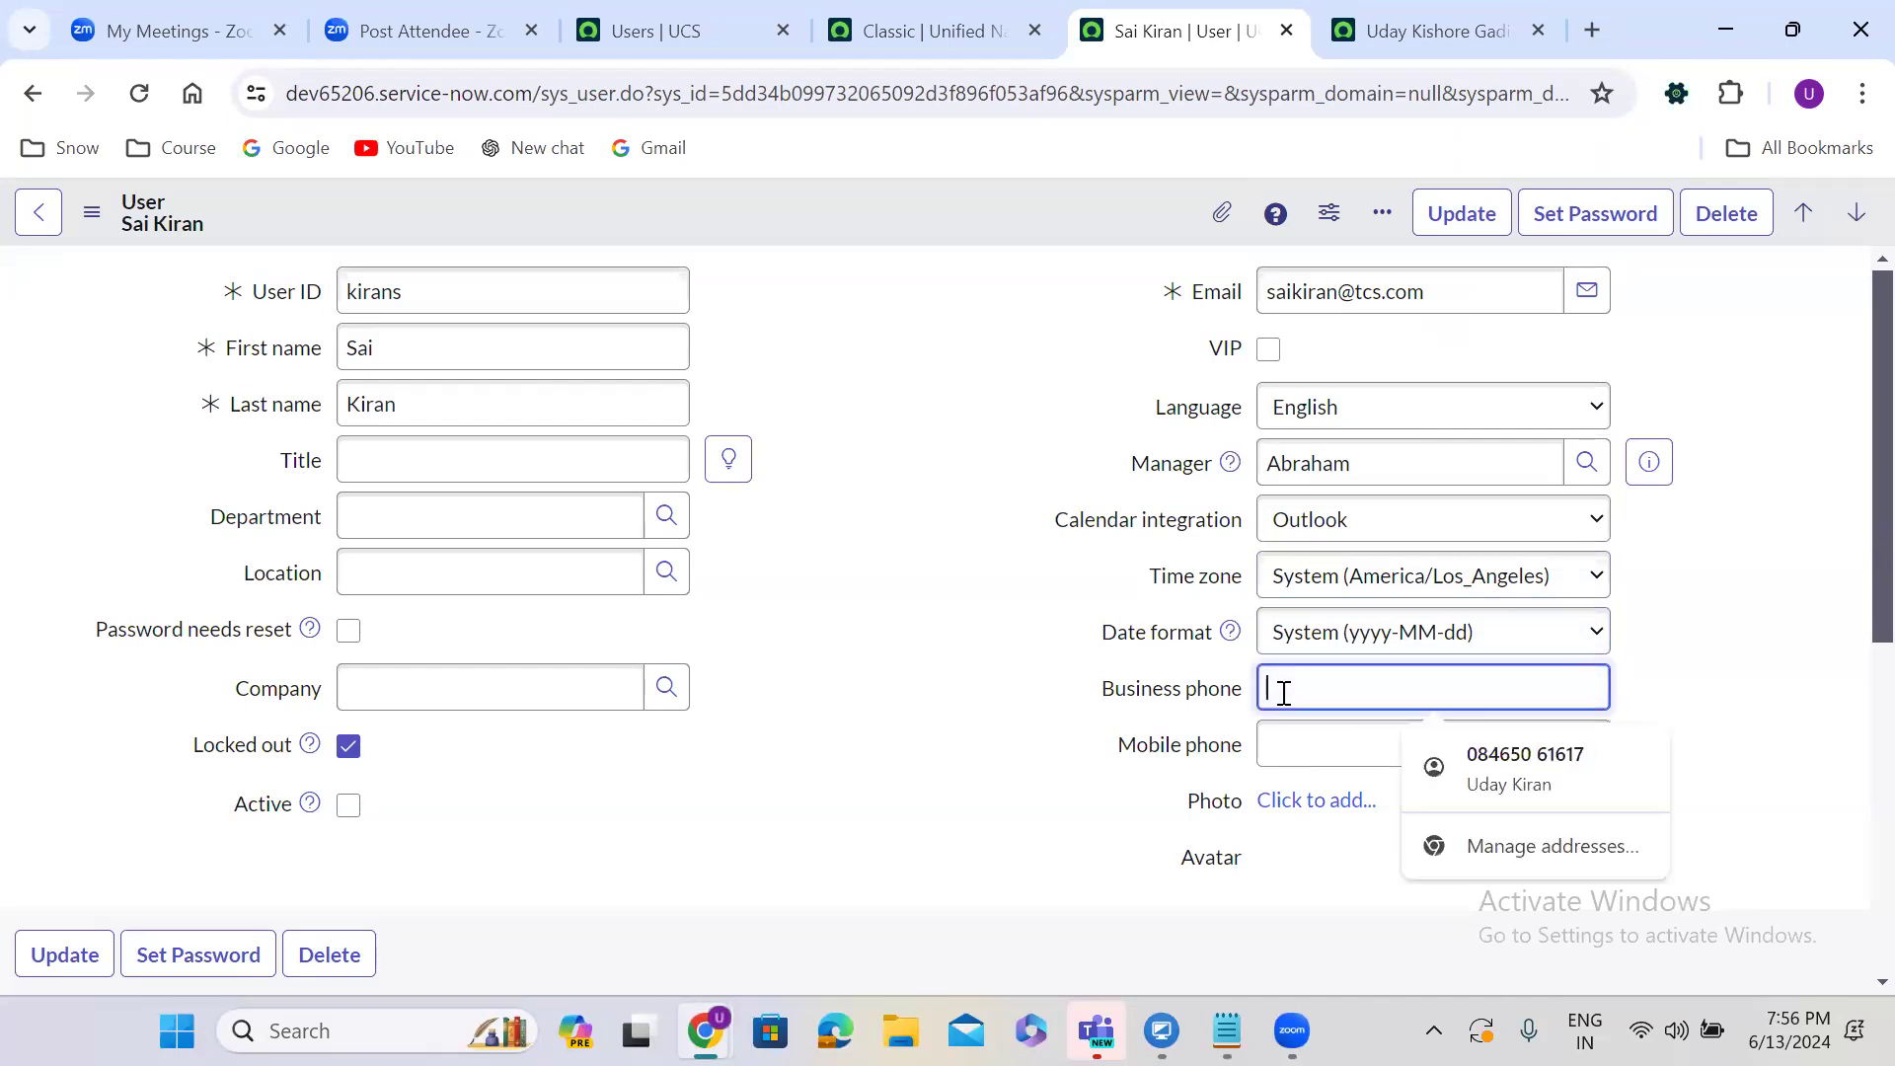
left_click(1296, 735)
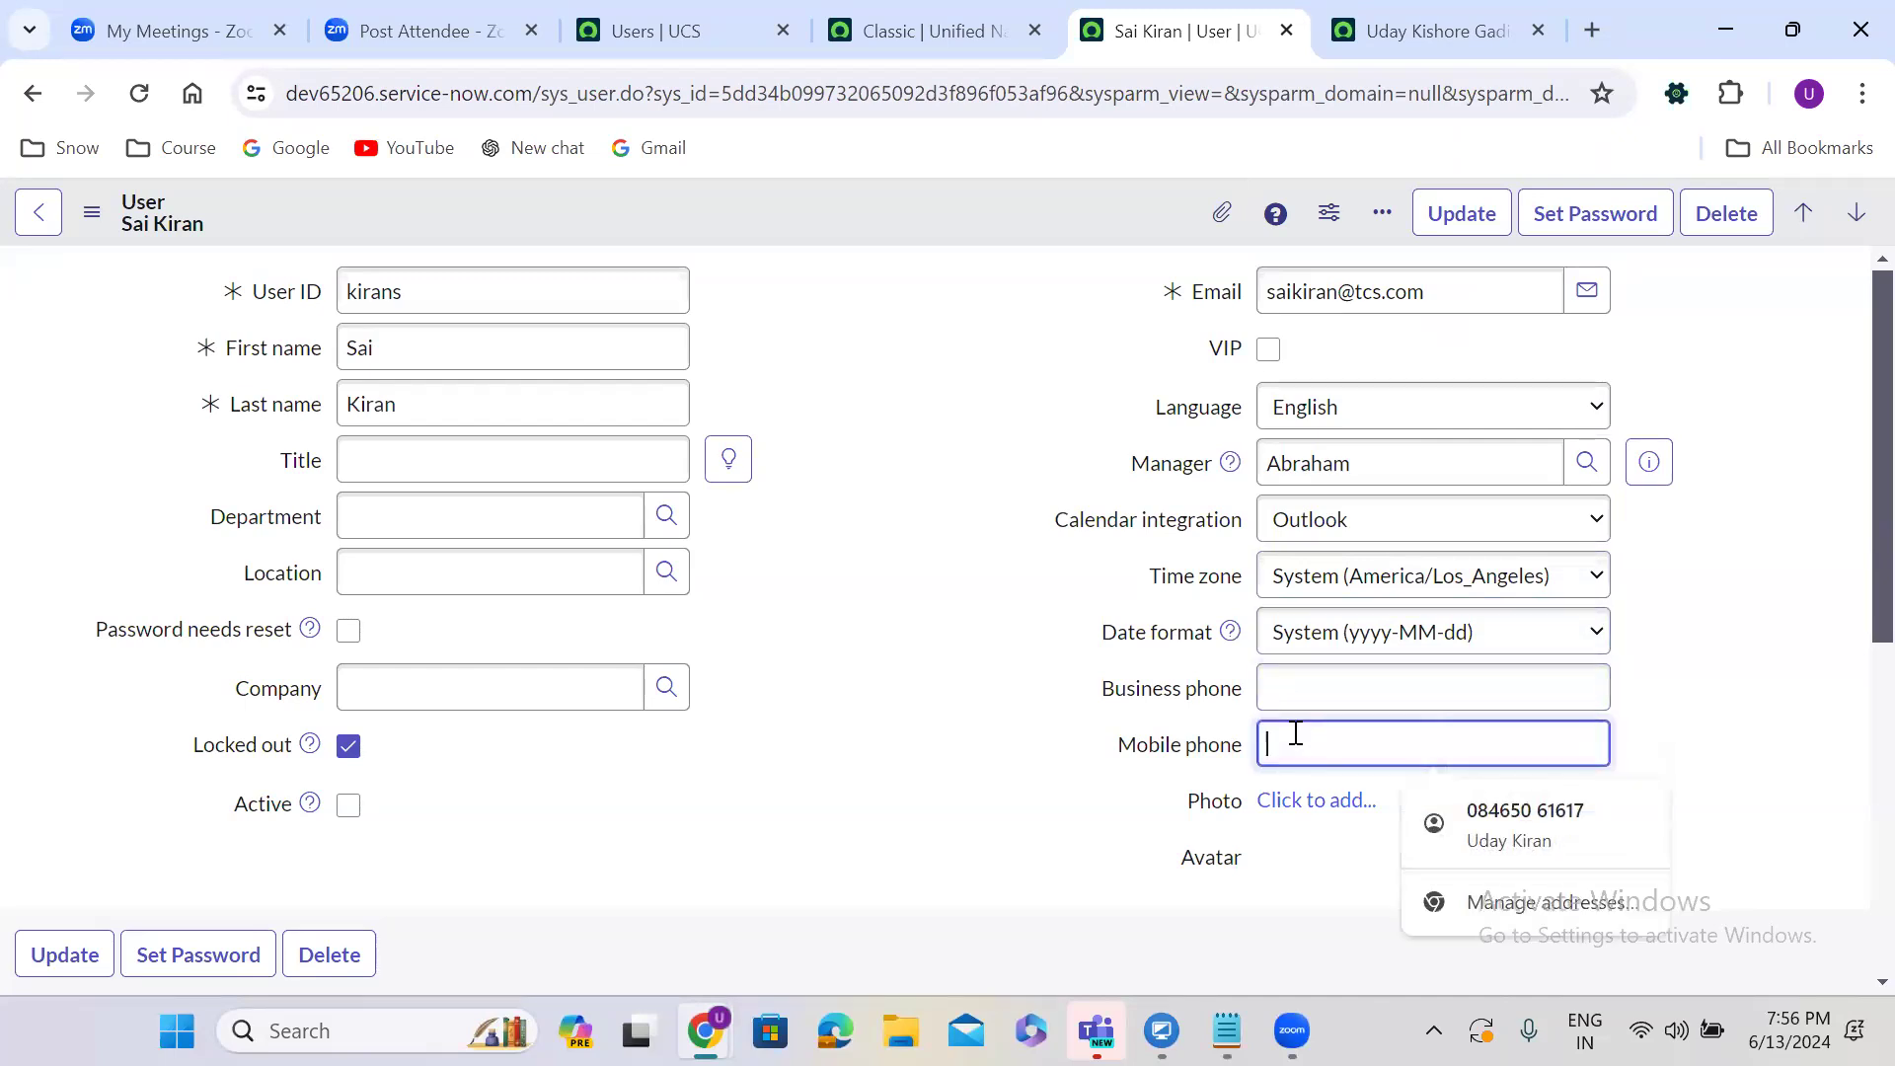
left_click(1292, 680)
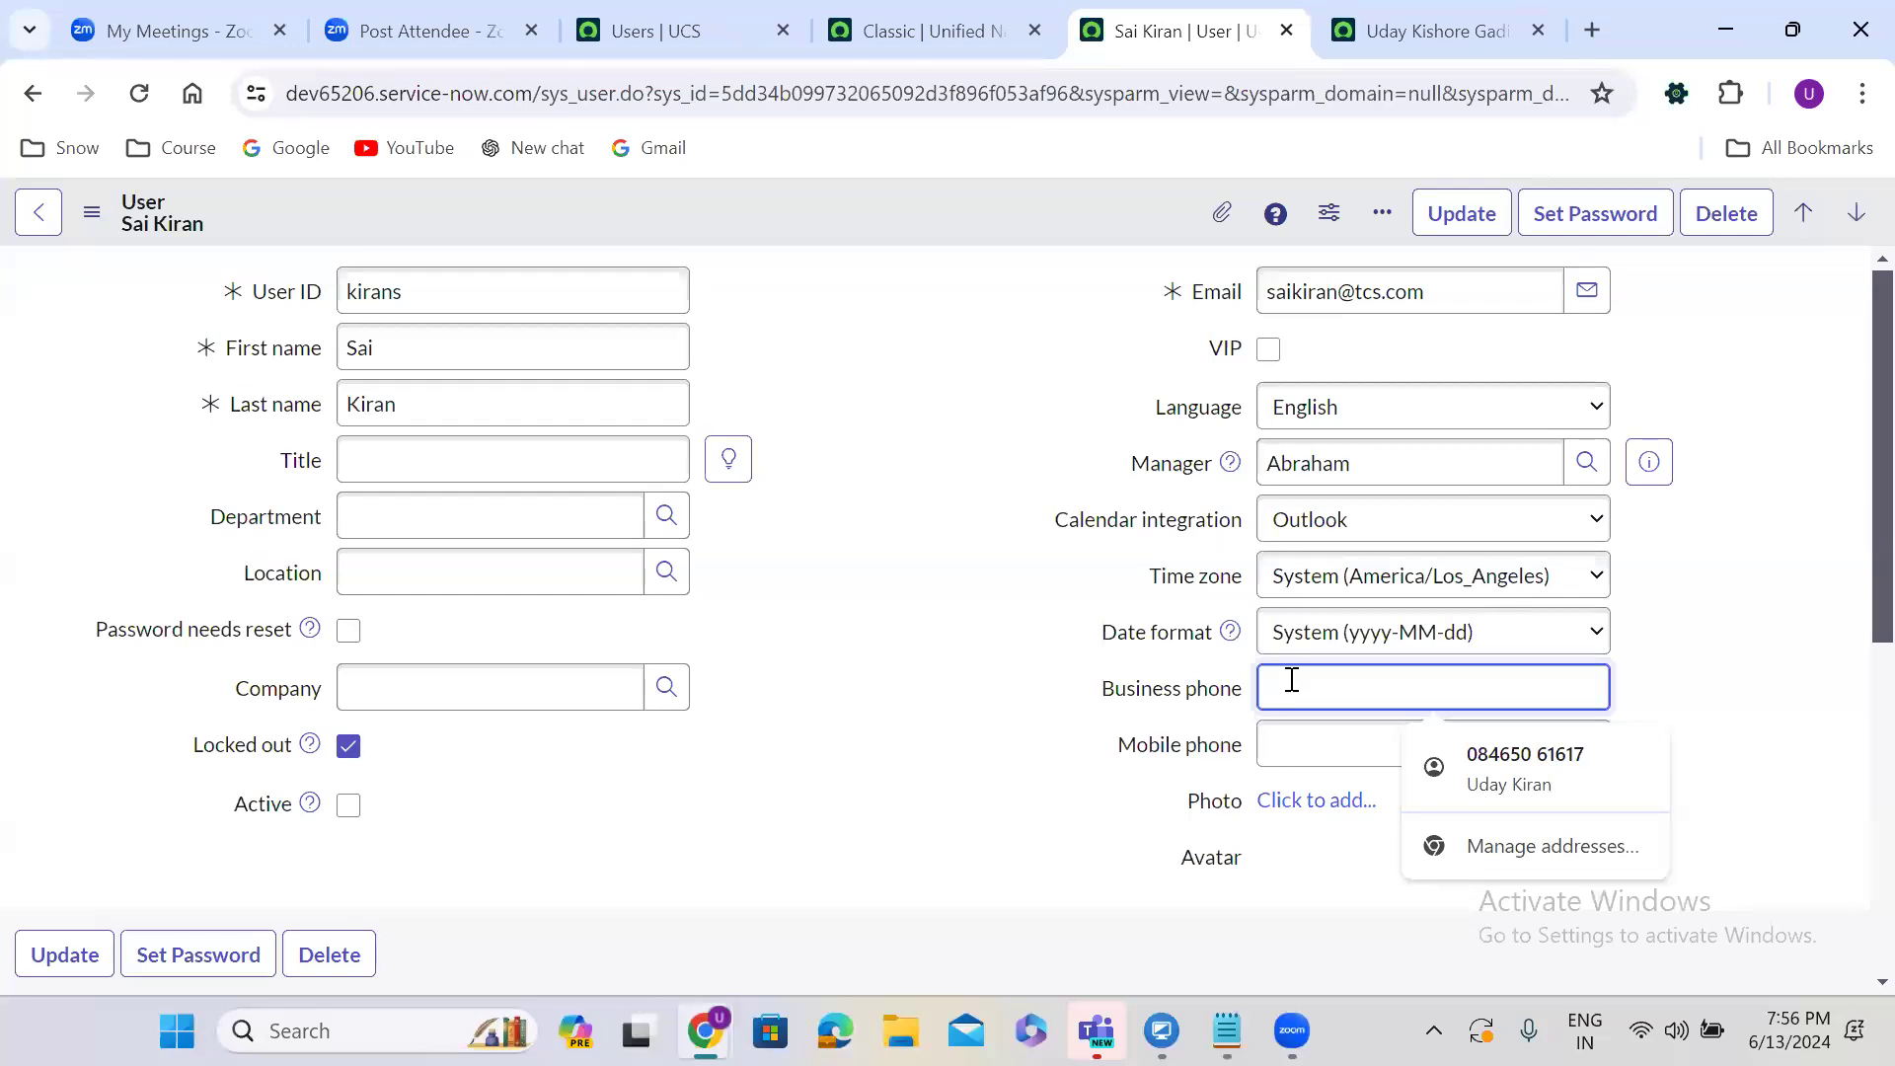
left_click(1290, 739)
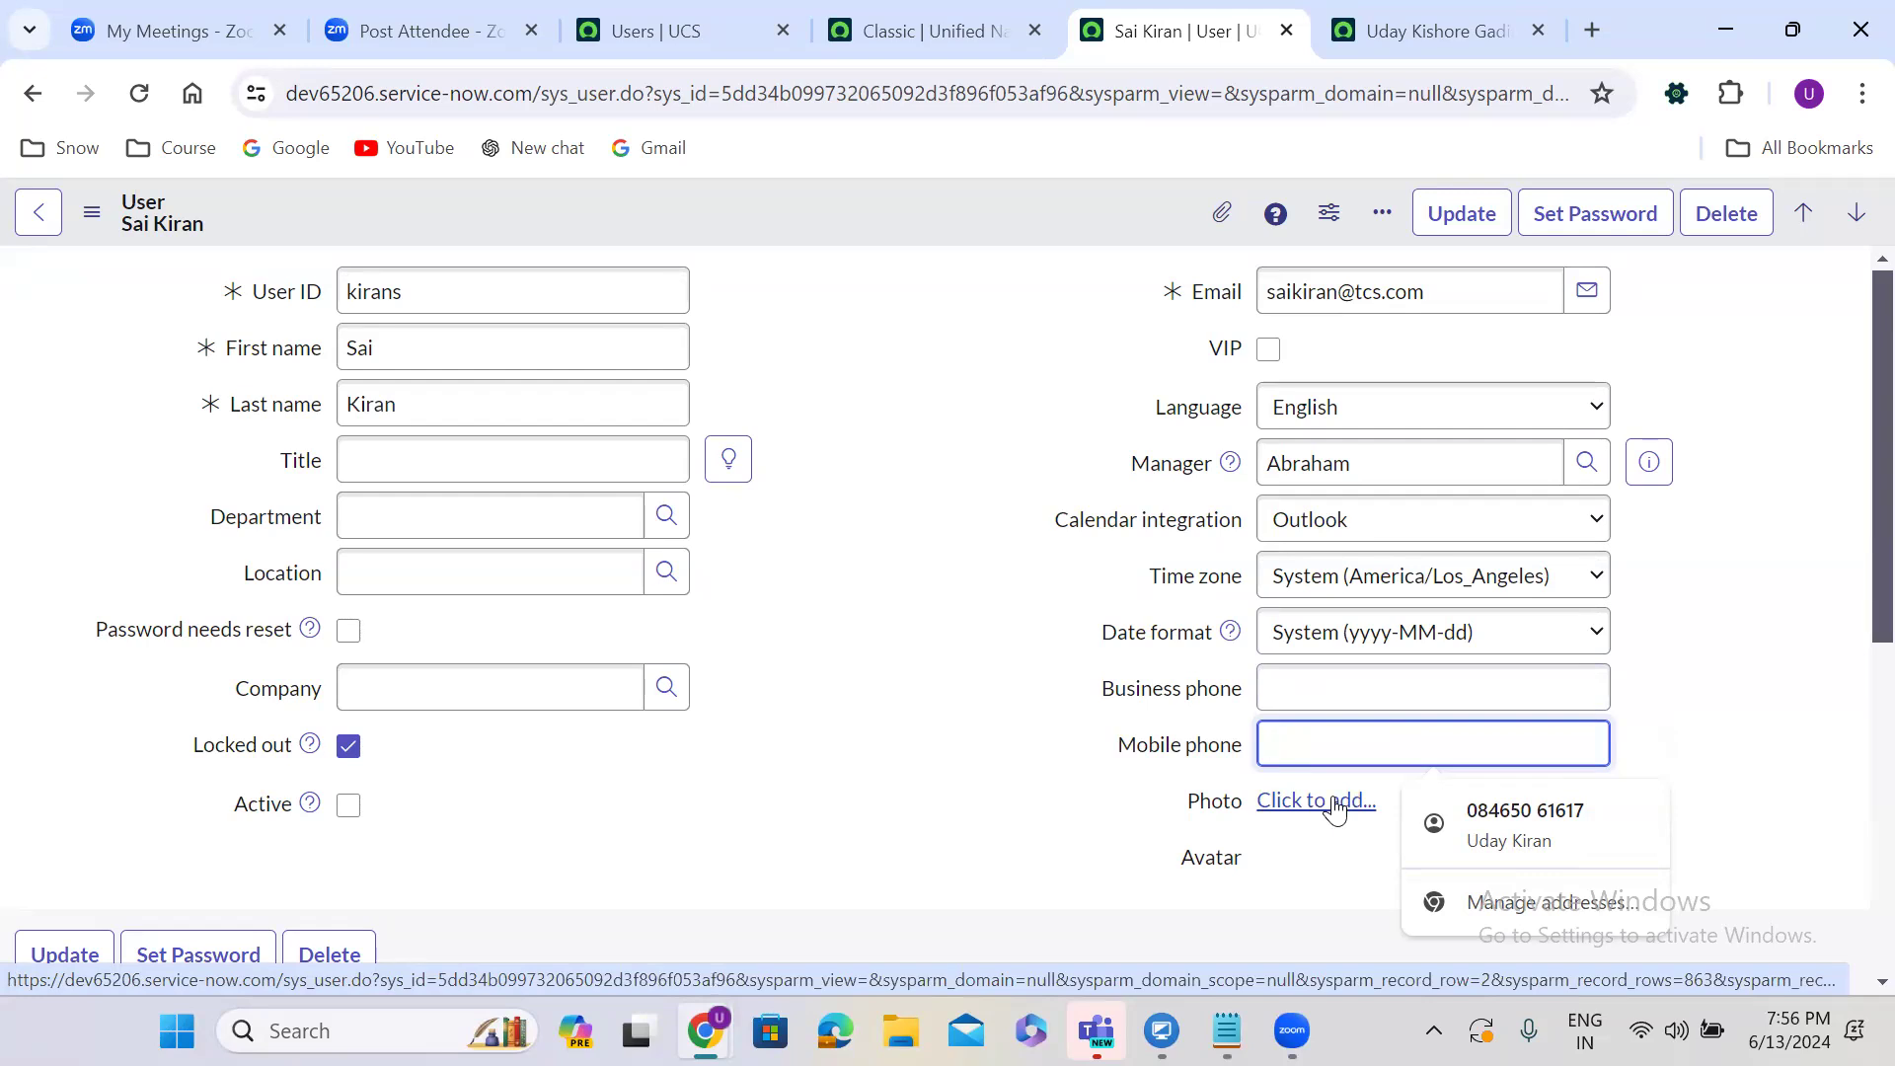
left_click(796, 561)
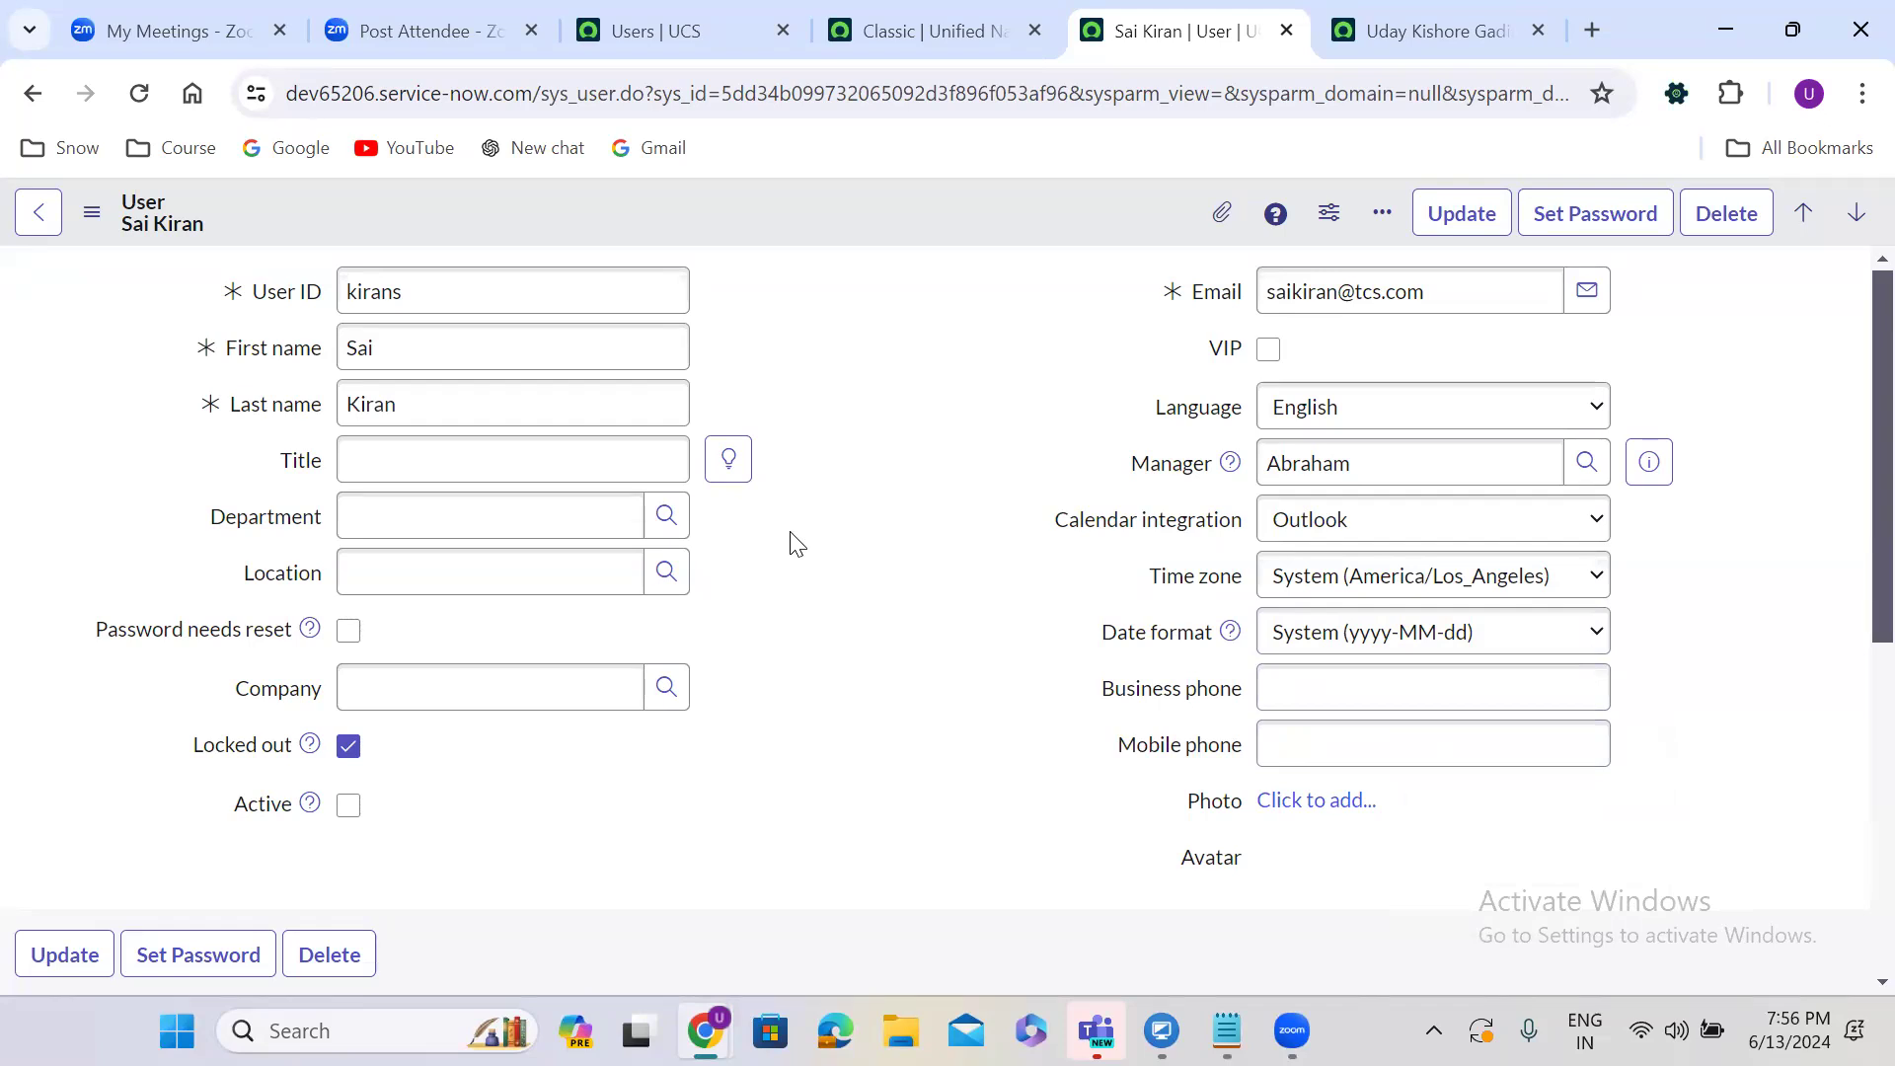
Open Configure > Form Layout for the User form, leaving the record without saving.
right_click(762, 201)
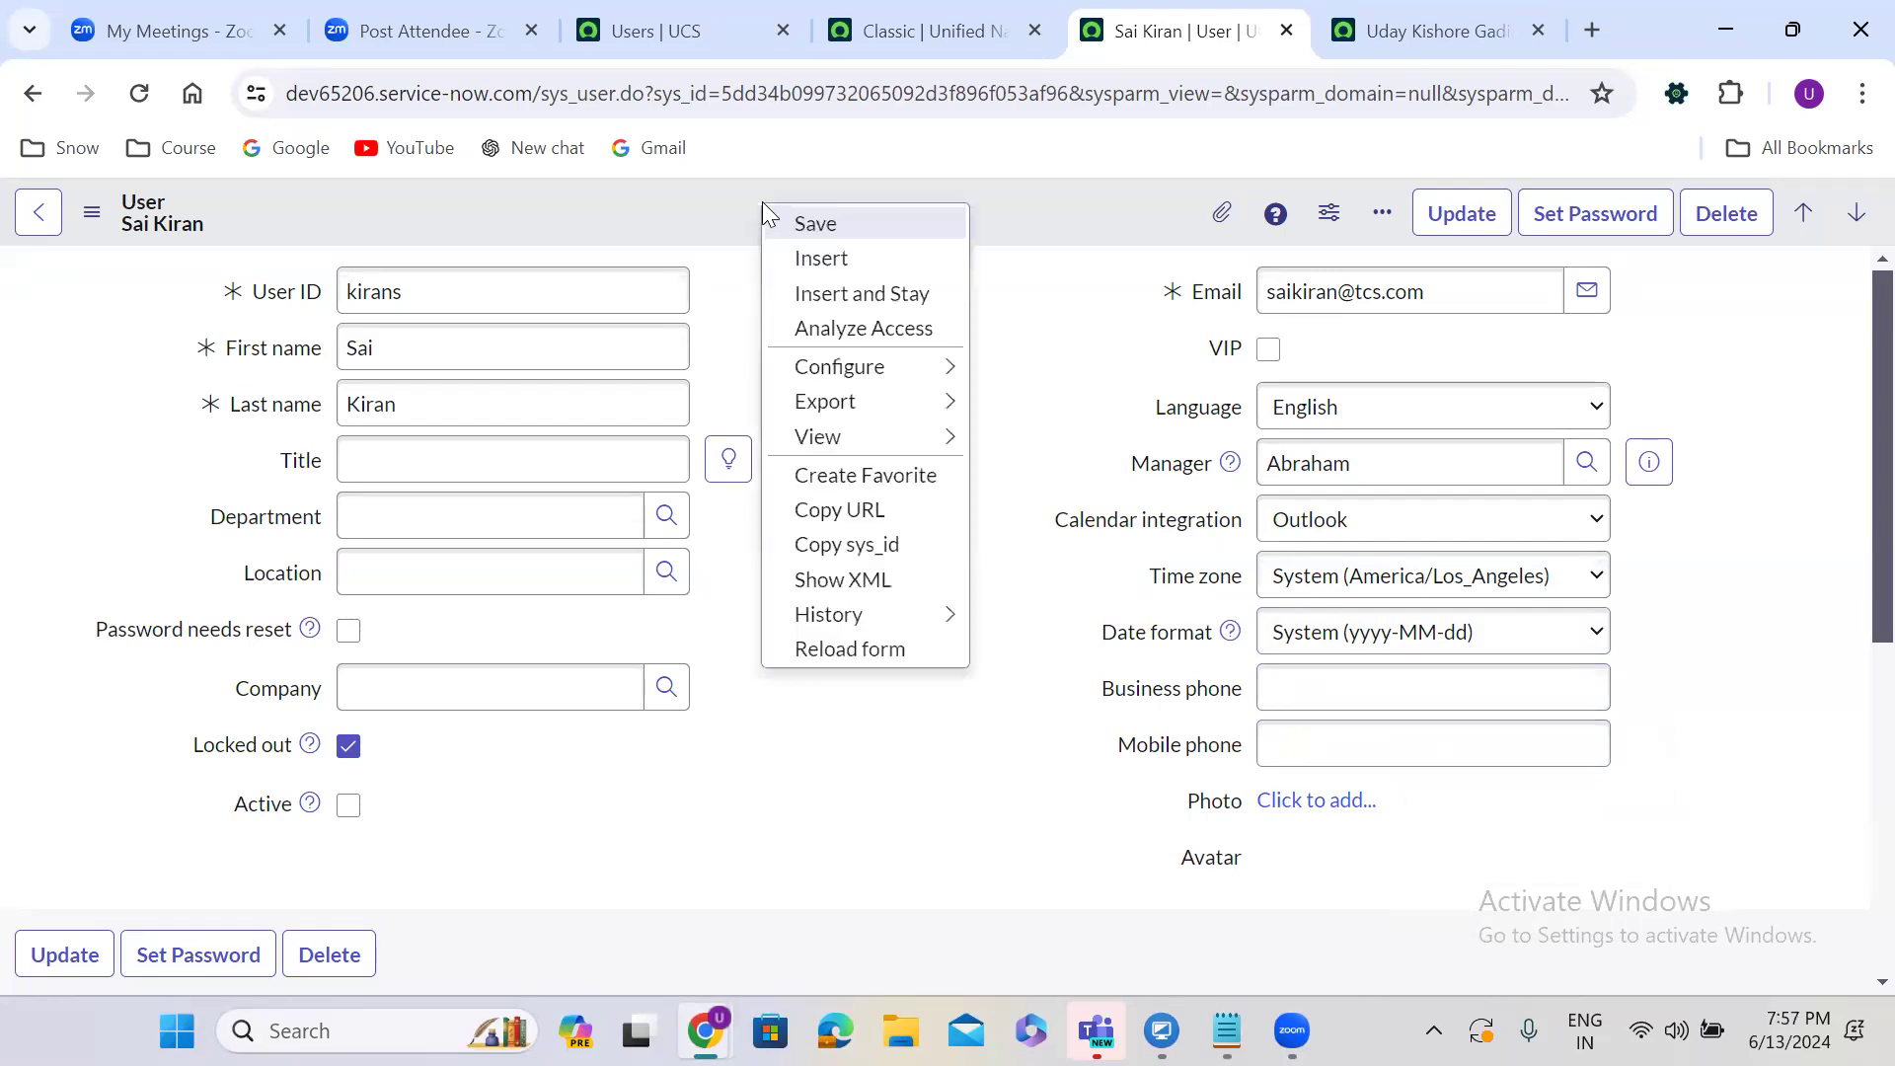
mouse_move(922, 369)
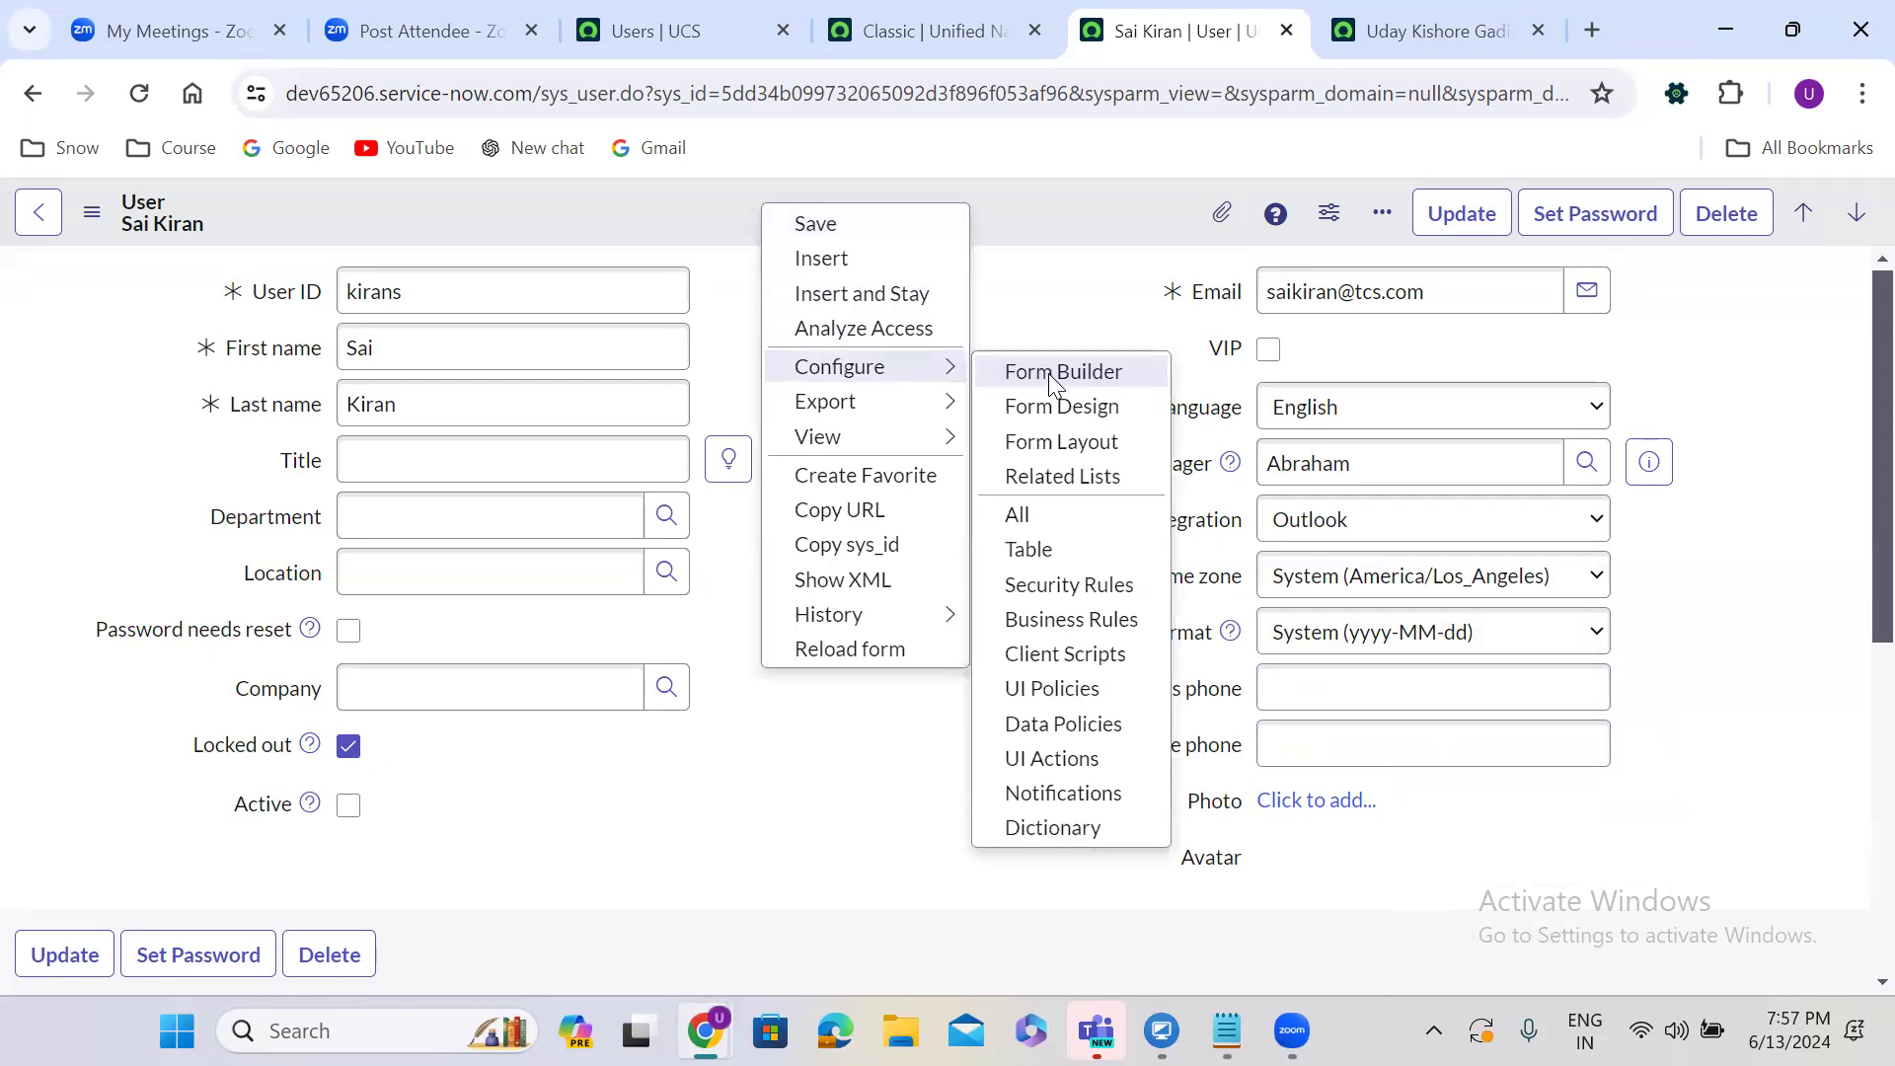
left_click(1062, 442)
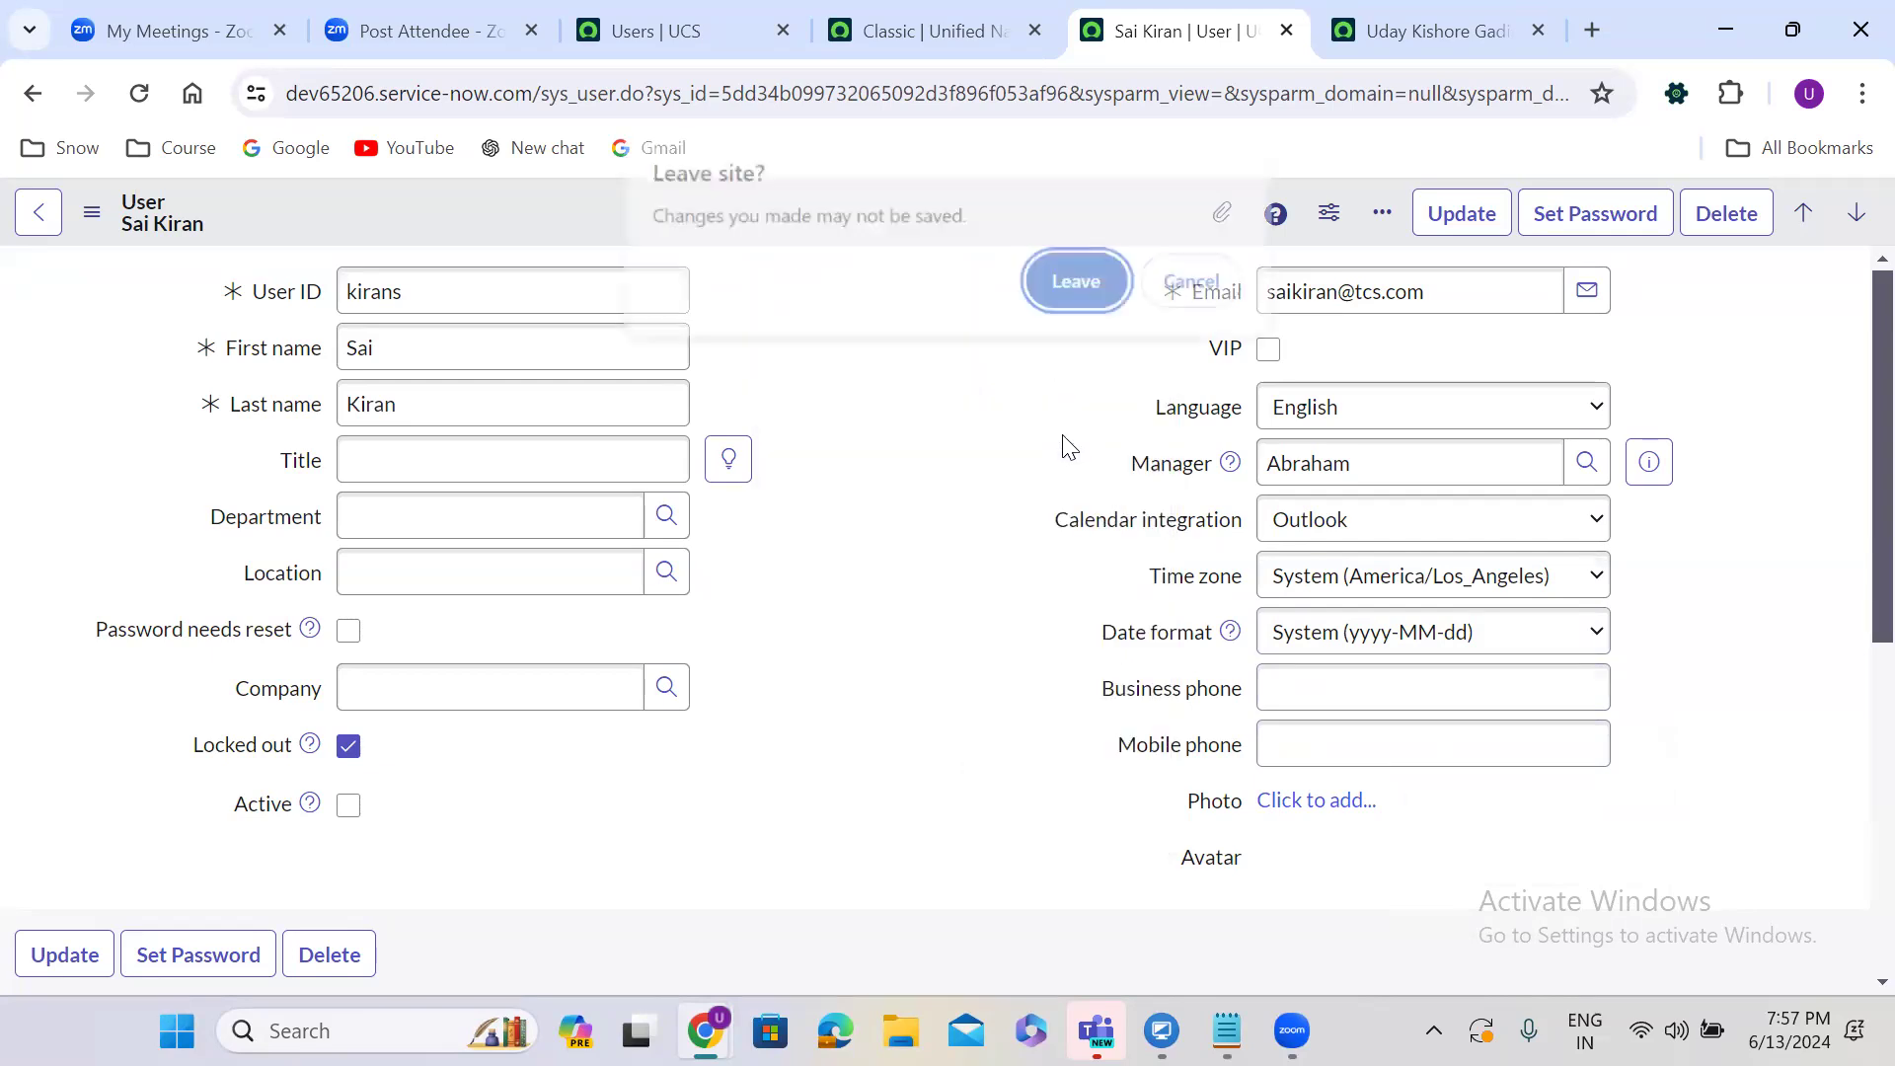
left_click(1076, 283)
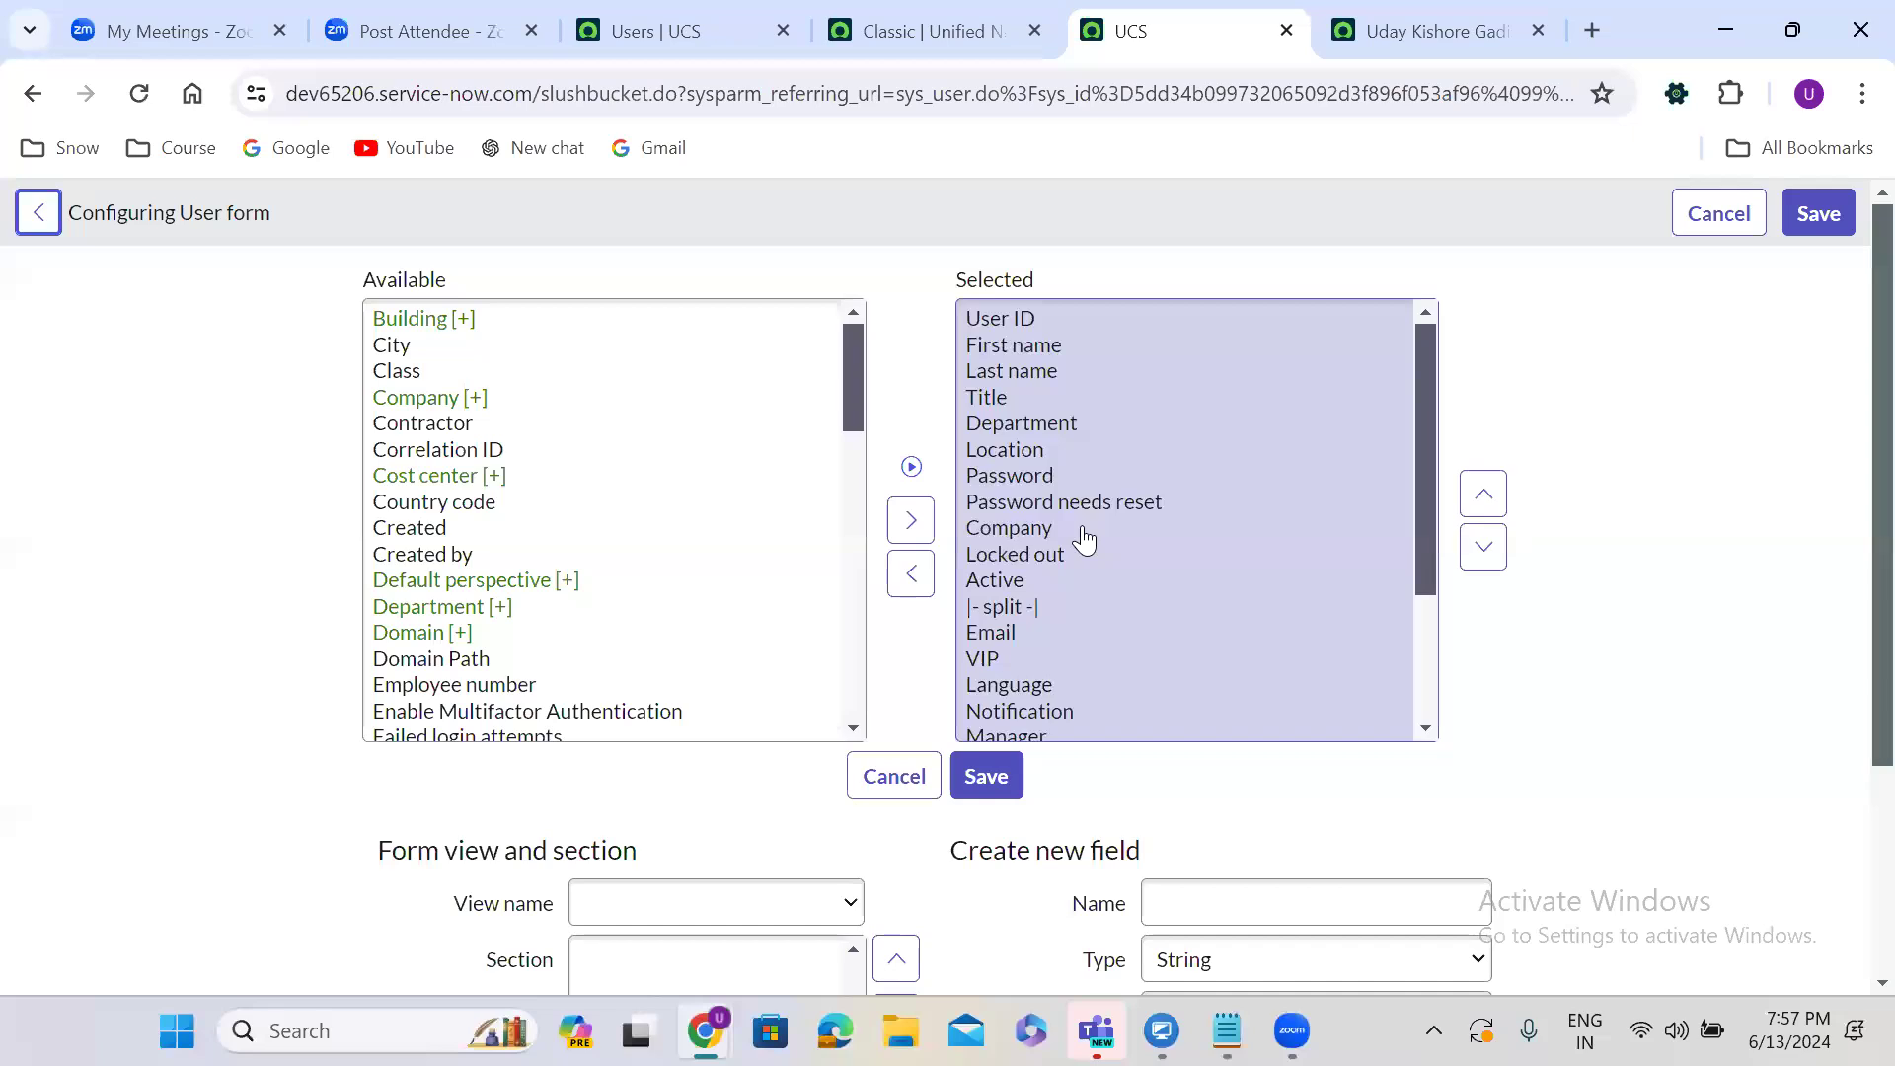
Add Web service access only to the selected fields and move it up toward Active.
left_click(452, 538)
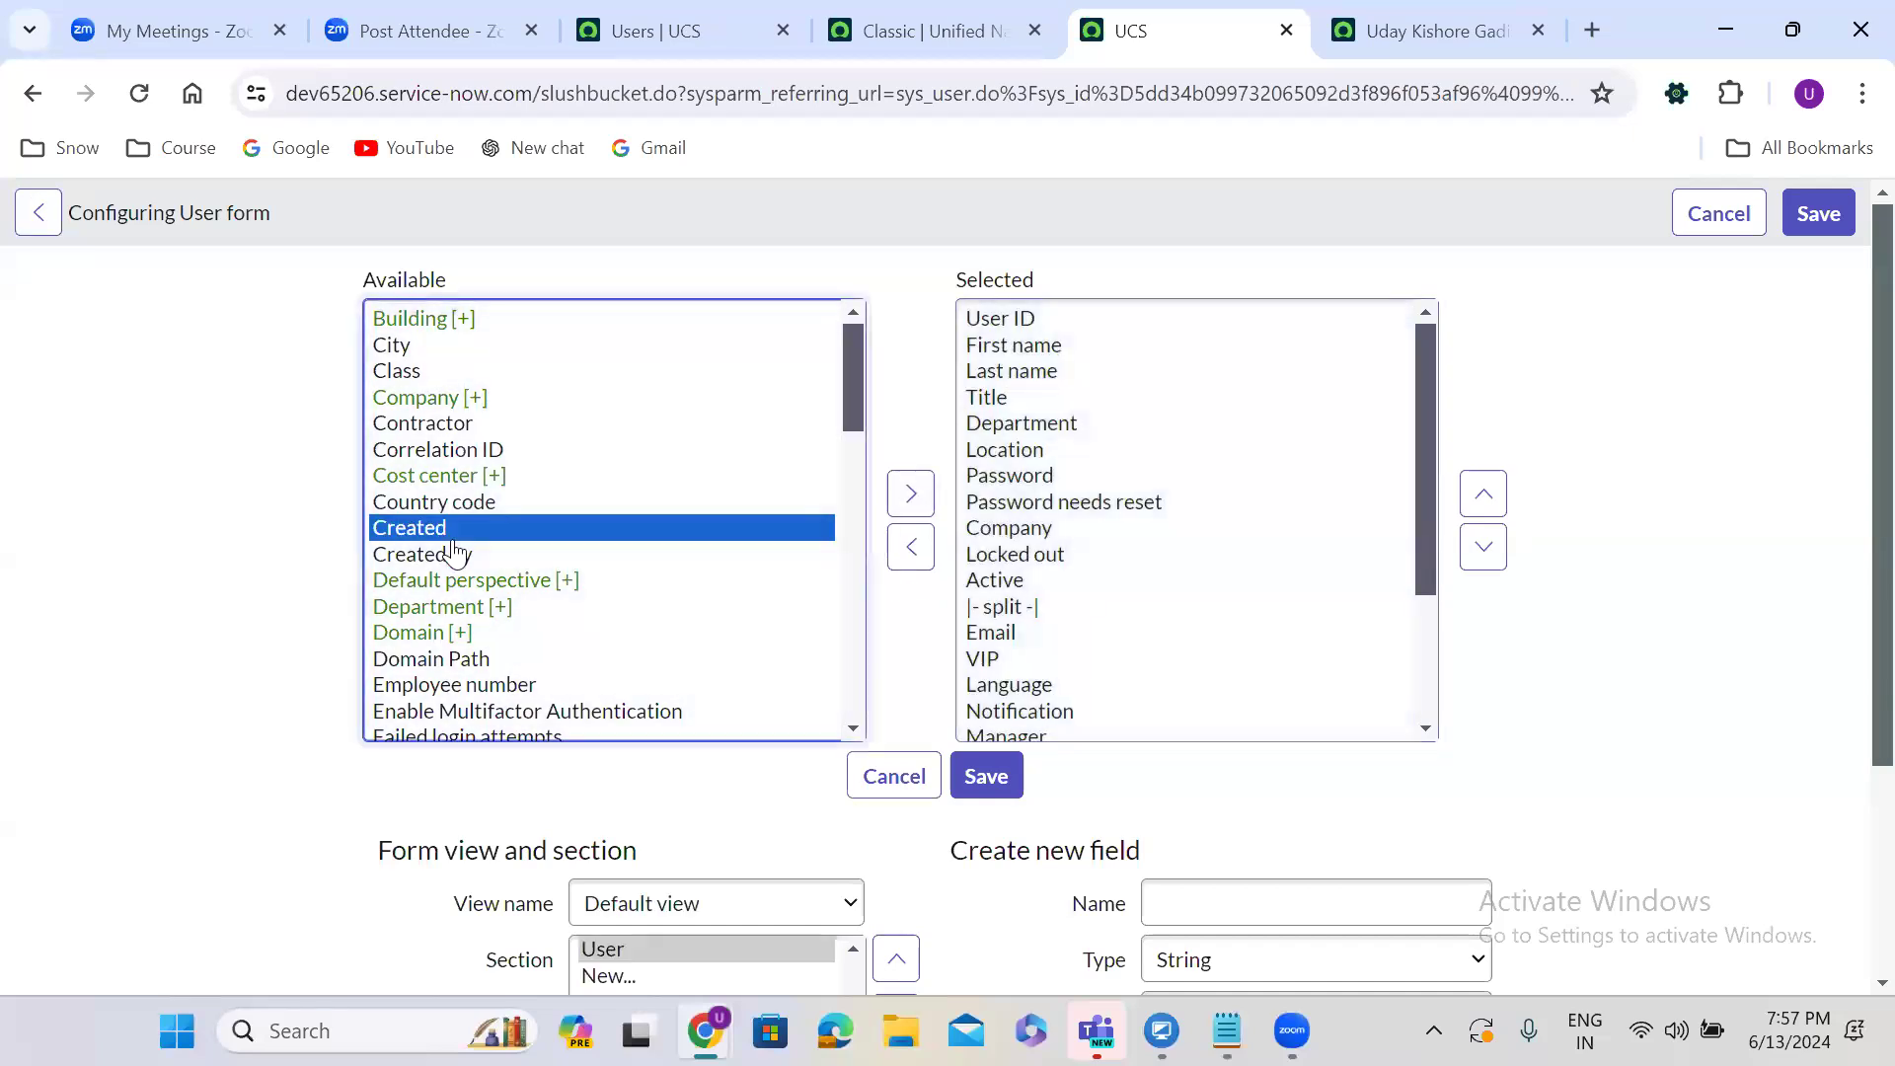
key("w")
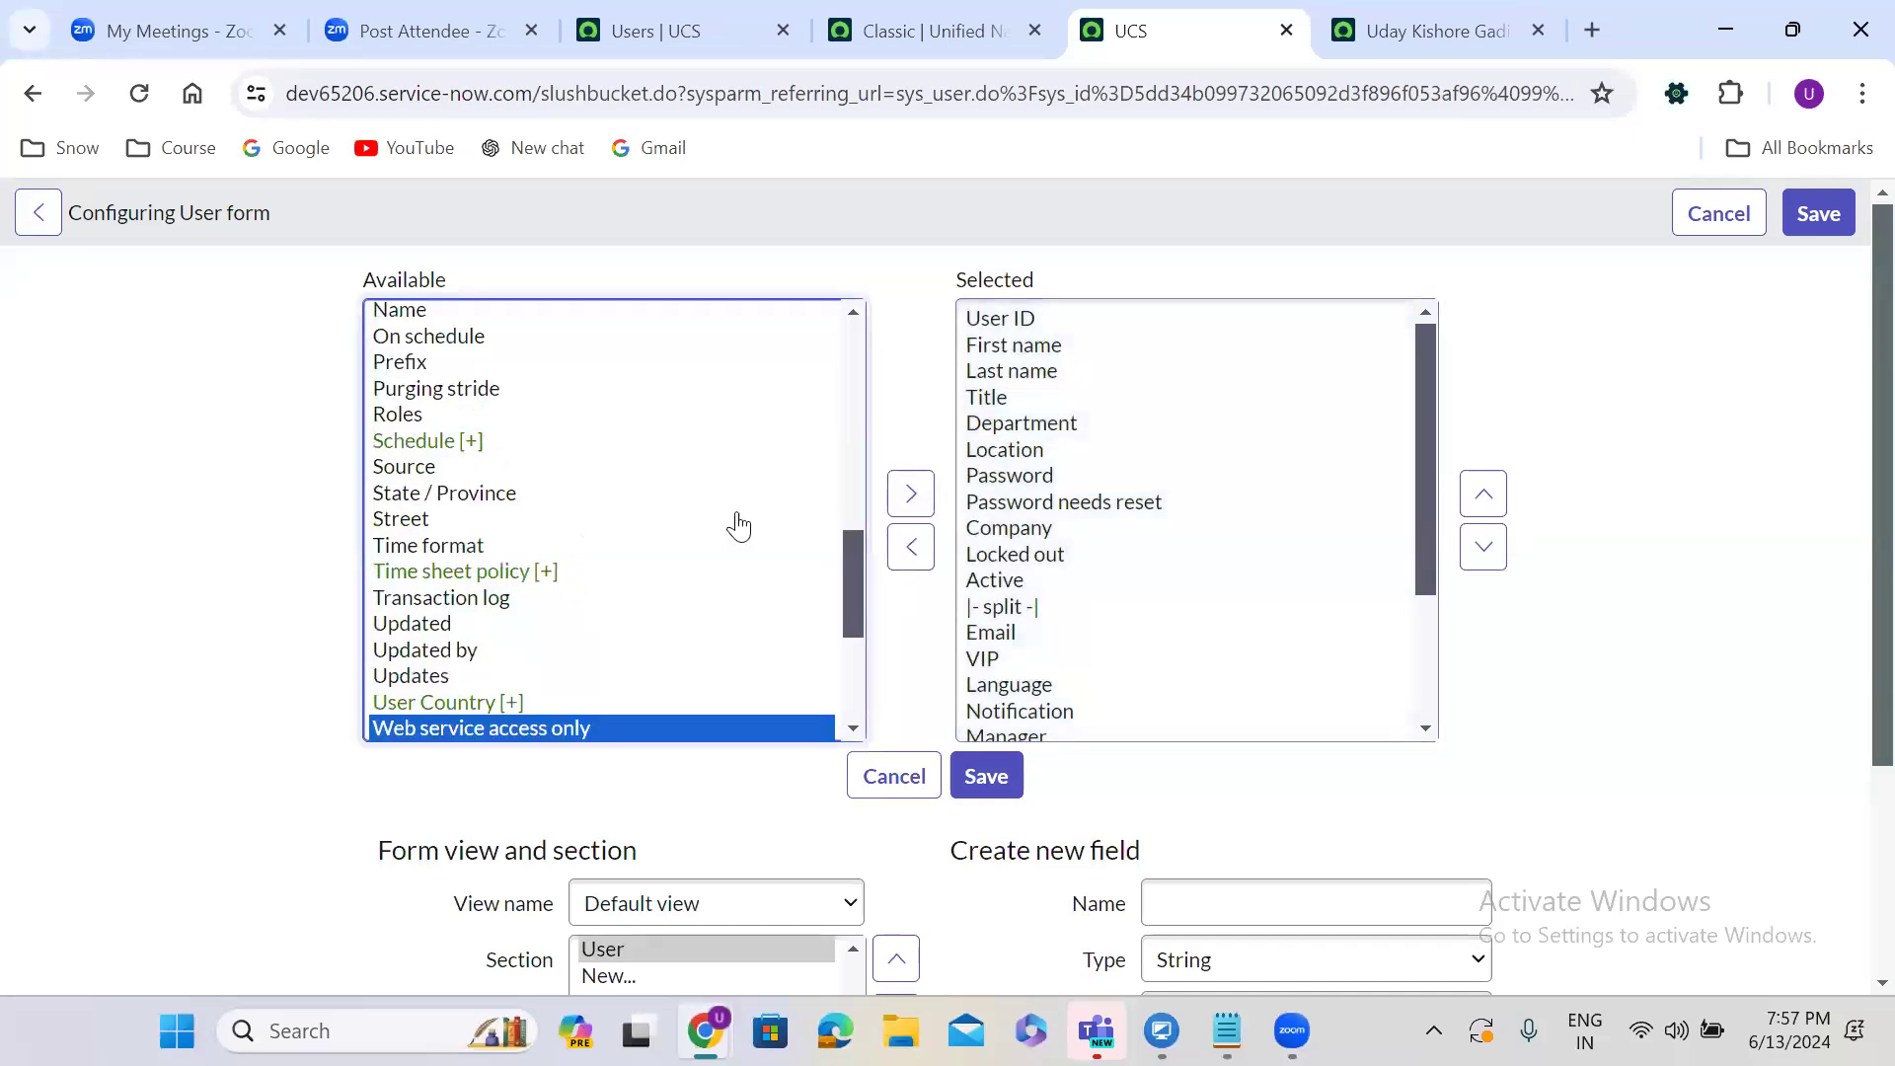
left_click(912, 494)
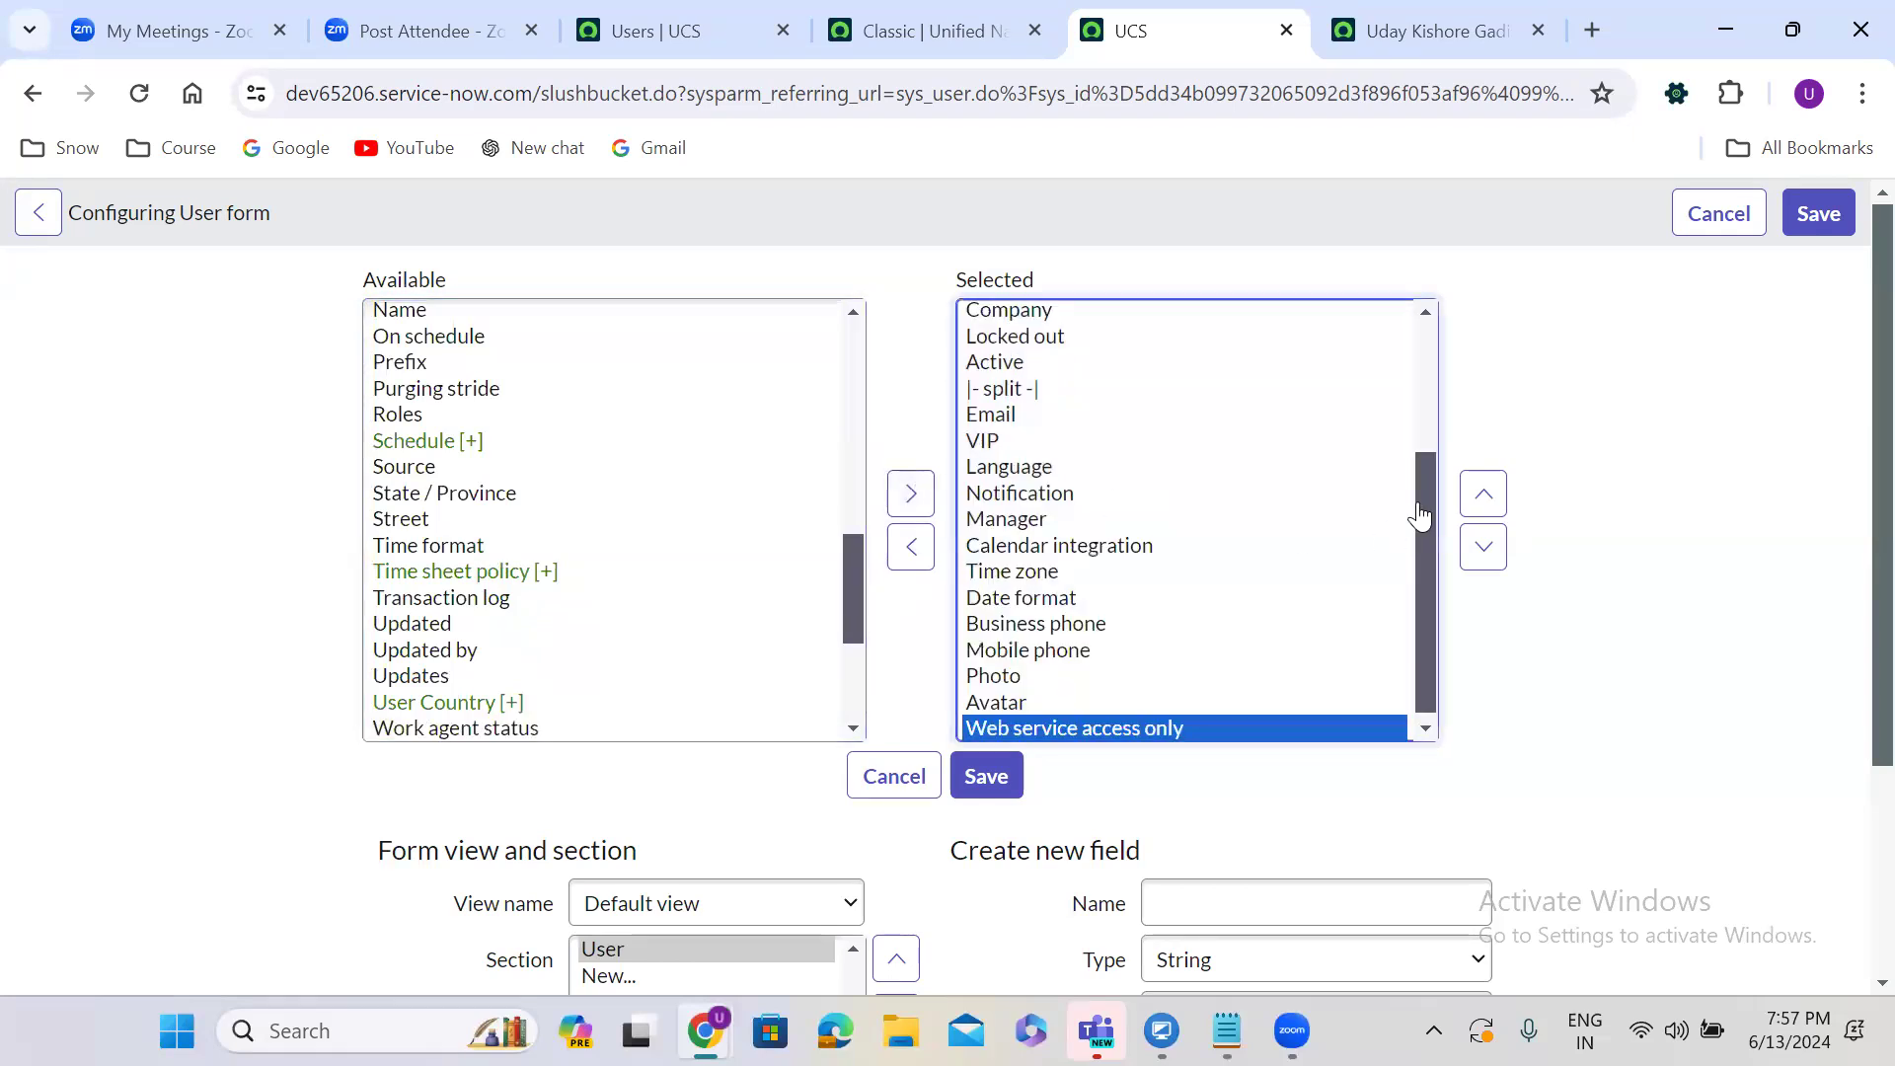
left_click(1483, 493)
left_click(1482, 494)
left_click(1482, 493)
left_click(1482, 493)
left_click(1482, 493)
left_click(1482, 494)
left_click(1482, 493)
left_click(1482, 494)
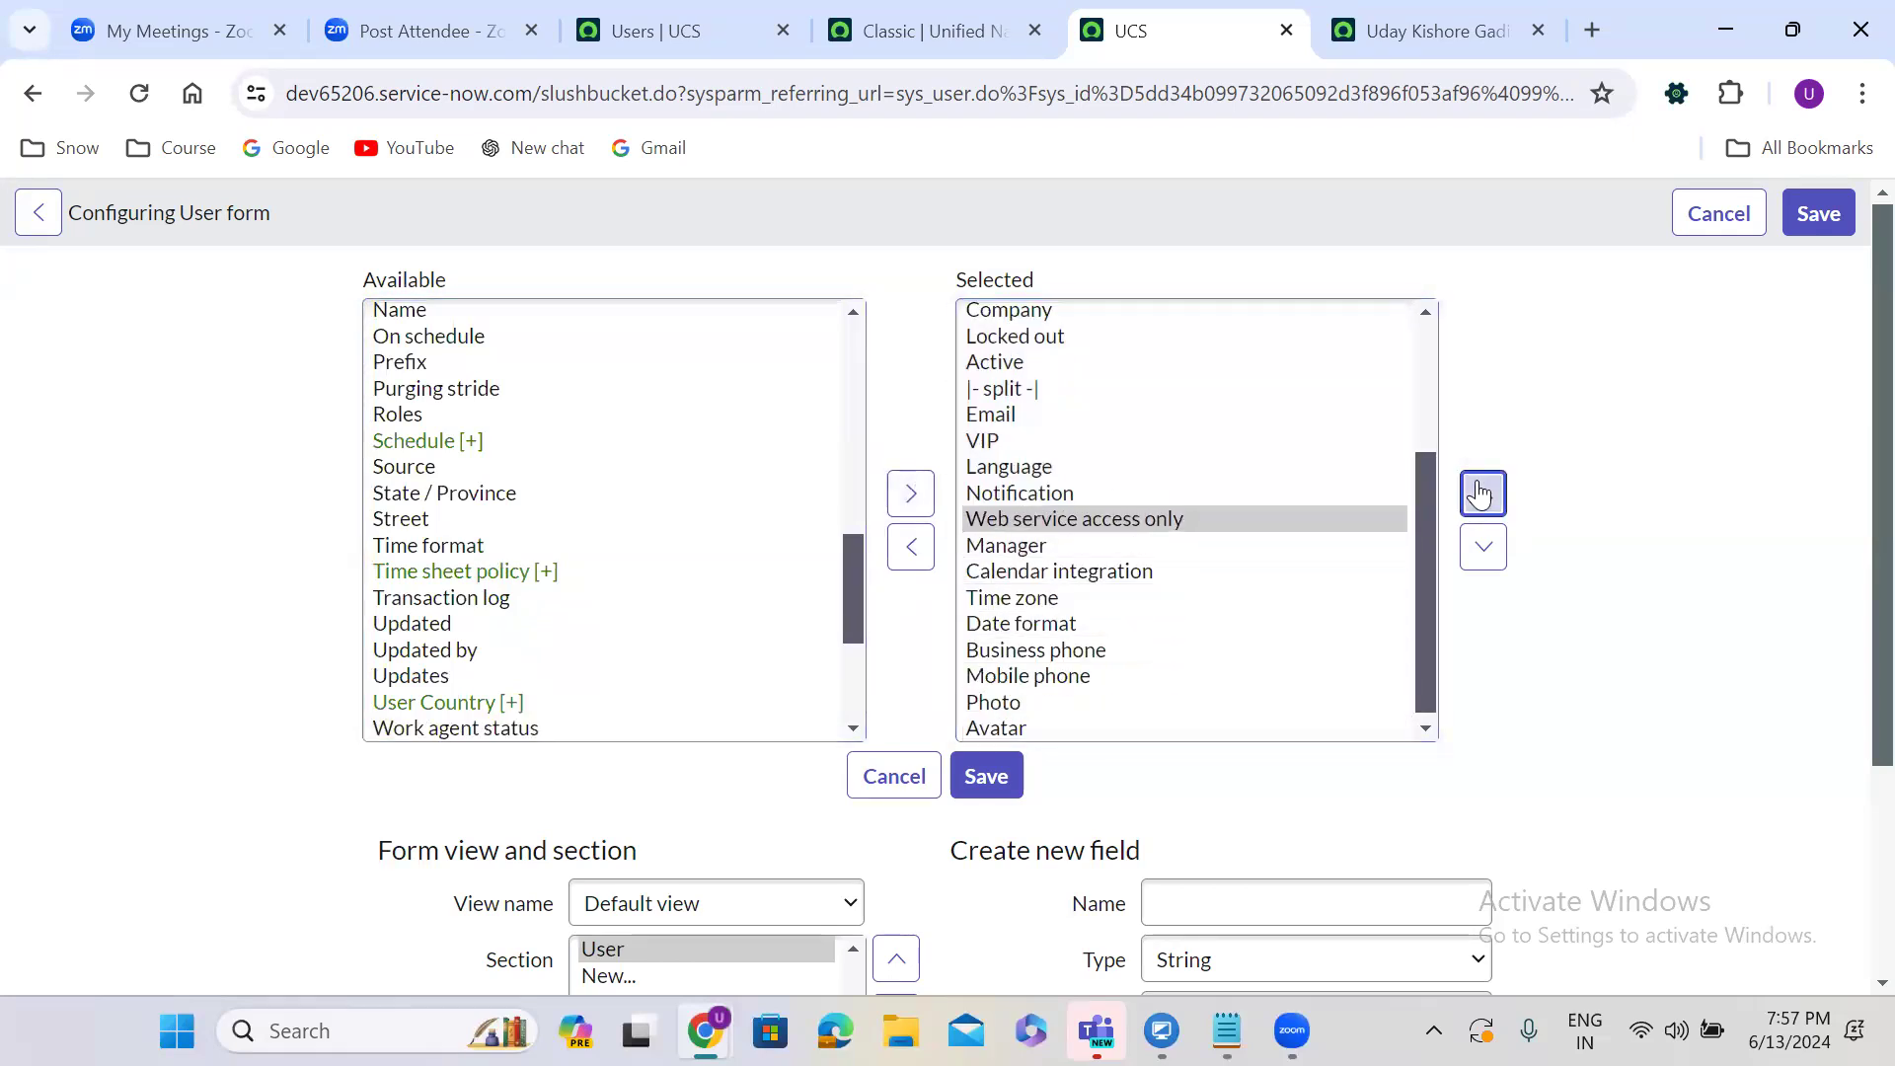
left_click(1482, 493)
left_click(1482, 494)
left_click(1482, 493)
left_click(1482, 493)
left_click(1483, 494)
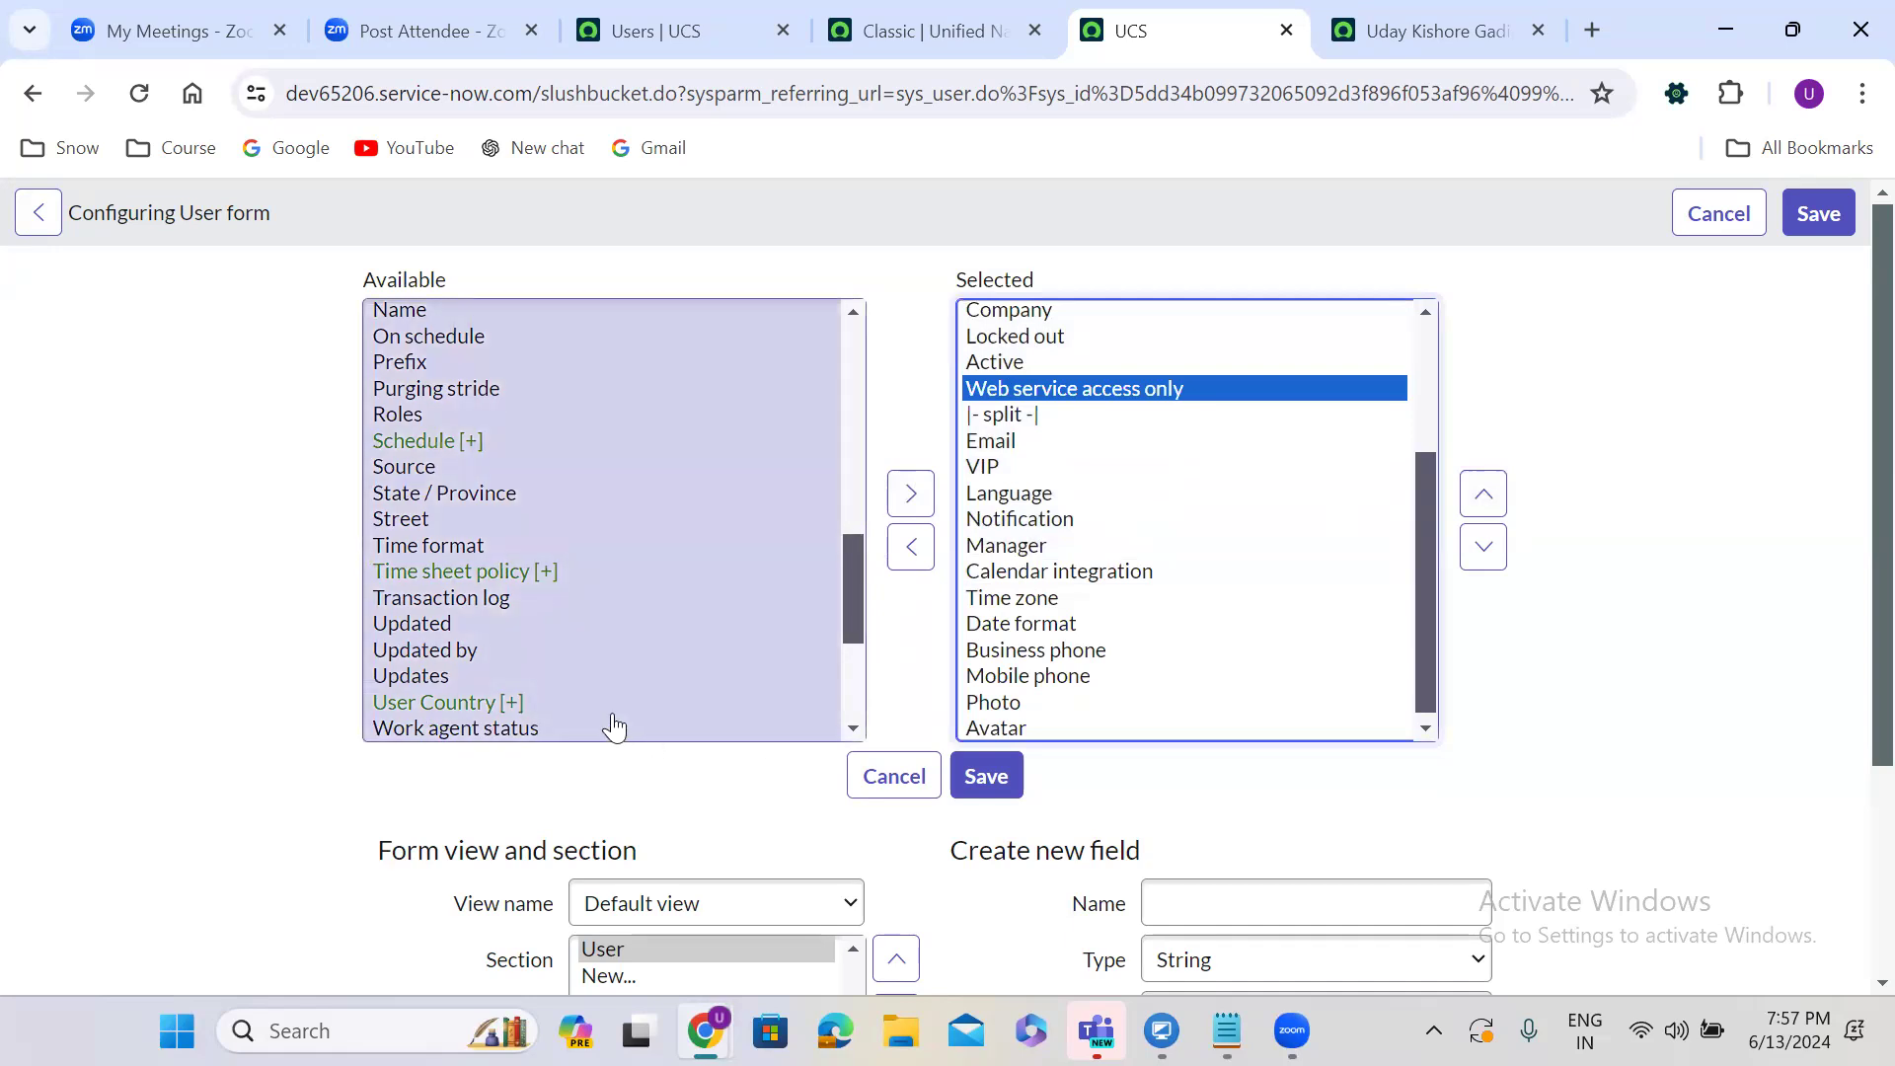
Add Internal Integration User, move it above the column split, and save the form layout.
left_click(613, 727)
key("i")
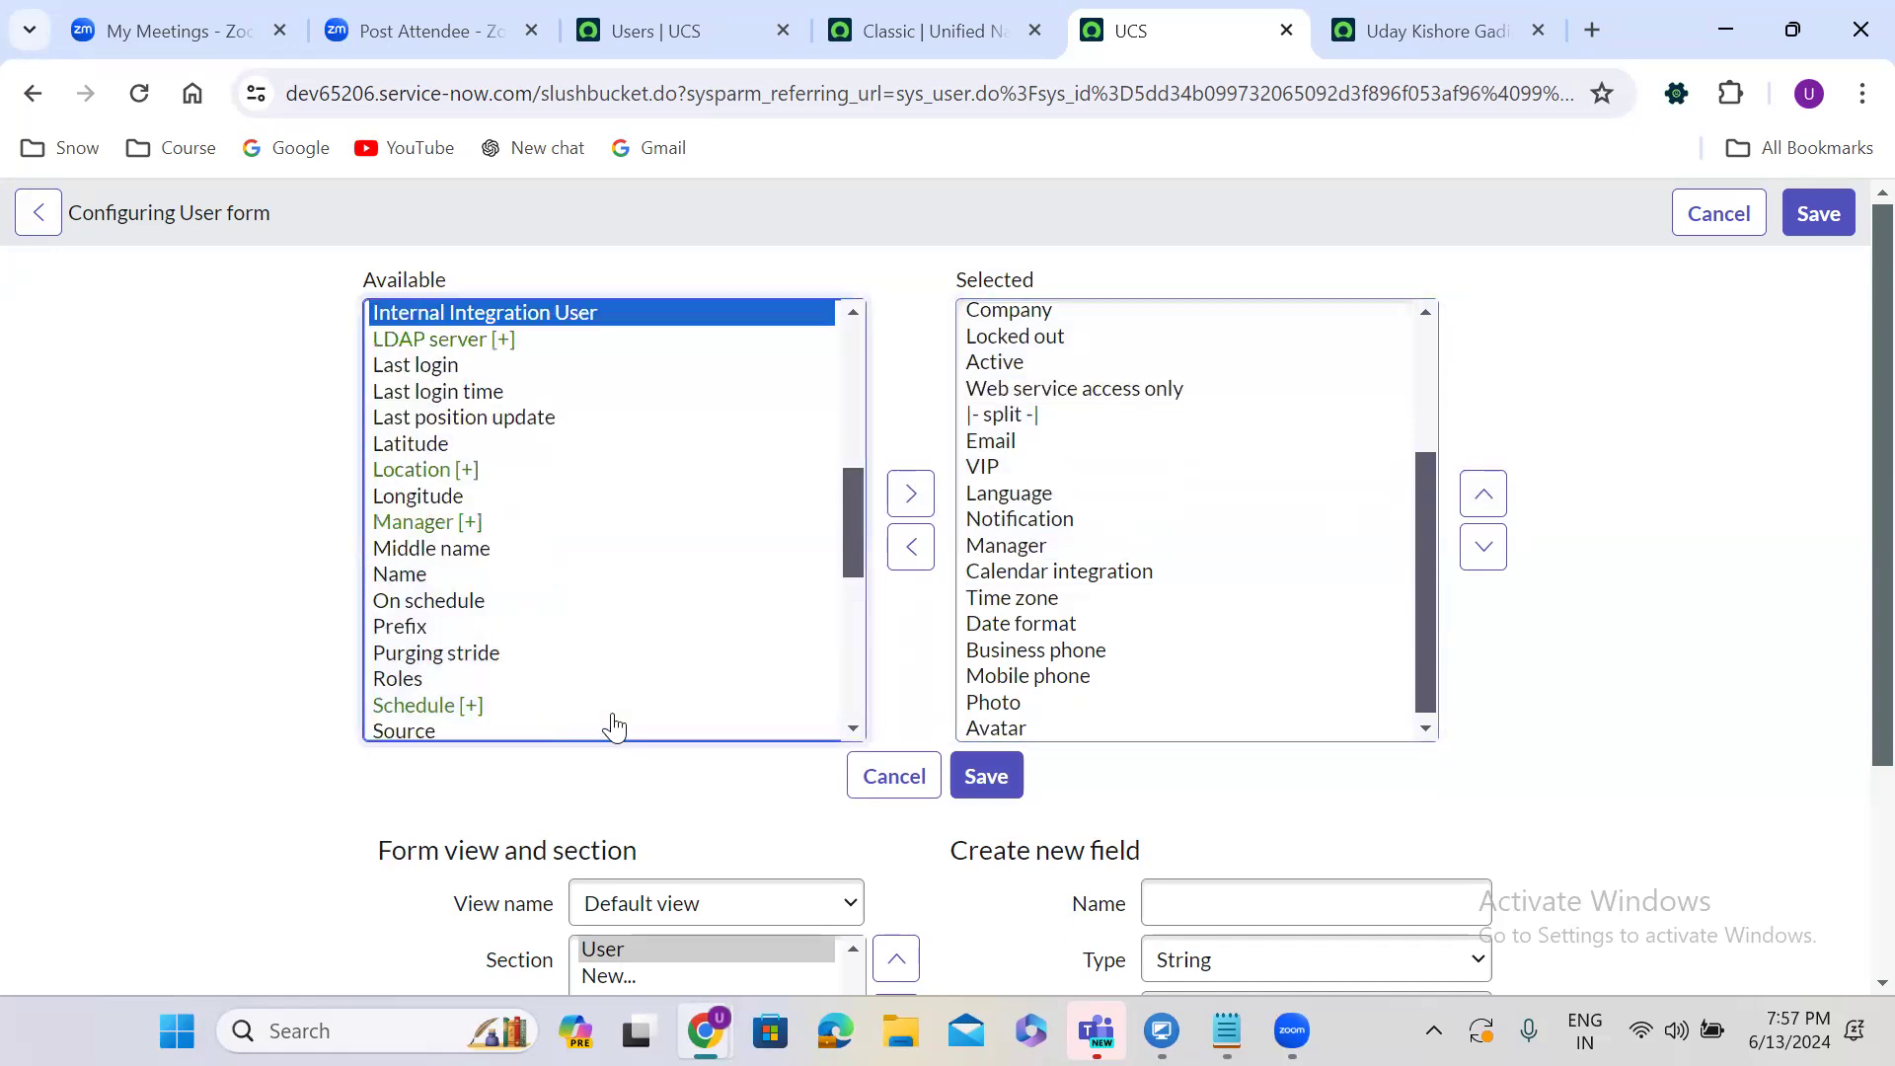
left_click(910, 494)
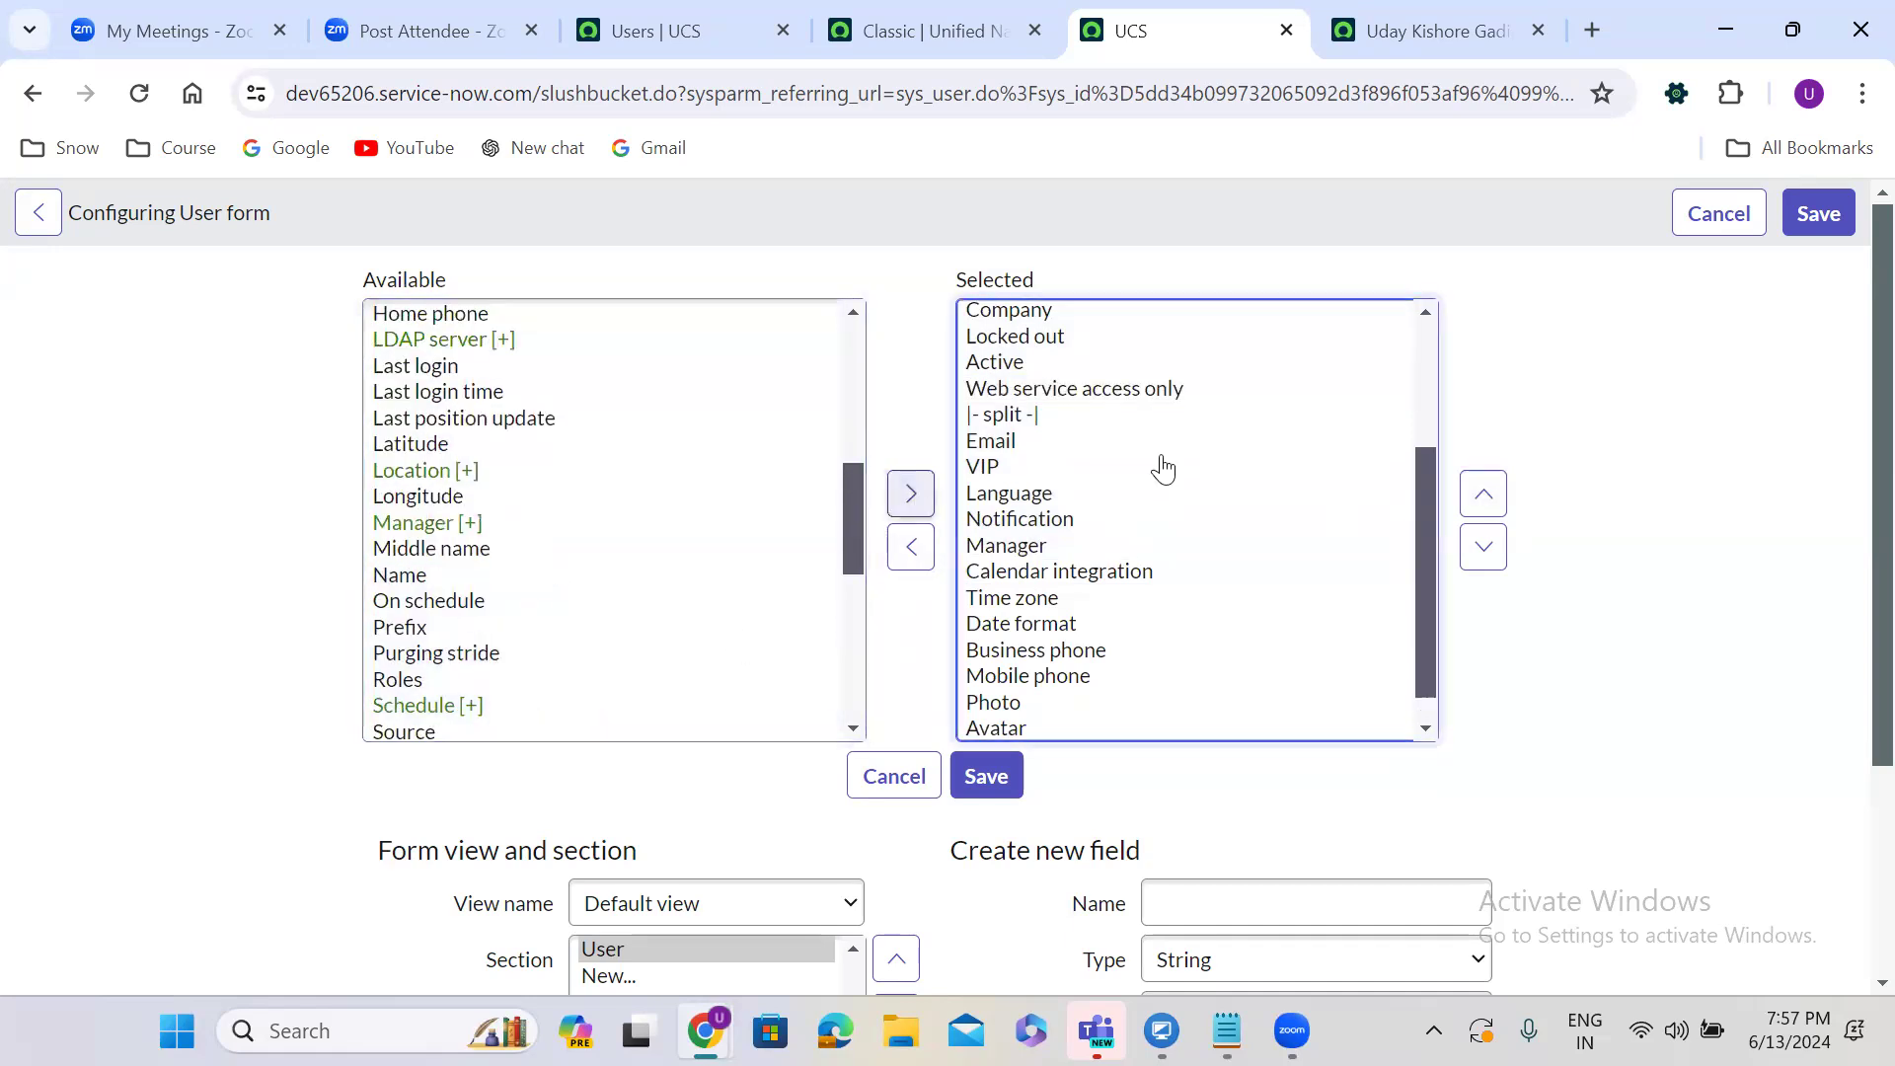
left_click(1482, 494)
double_click(1482, 494)
double_click(1482, 494)
double_click(1482, 494)
left_click(1482, 493)
double_click(1483, 494)
double_click(1483, 494)
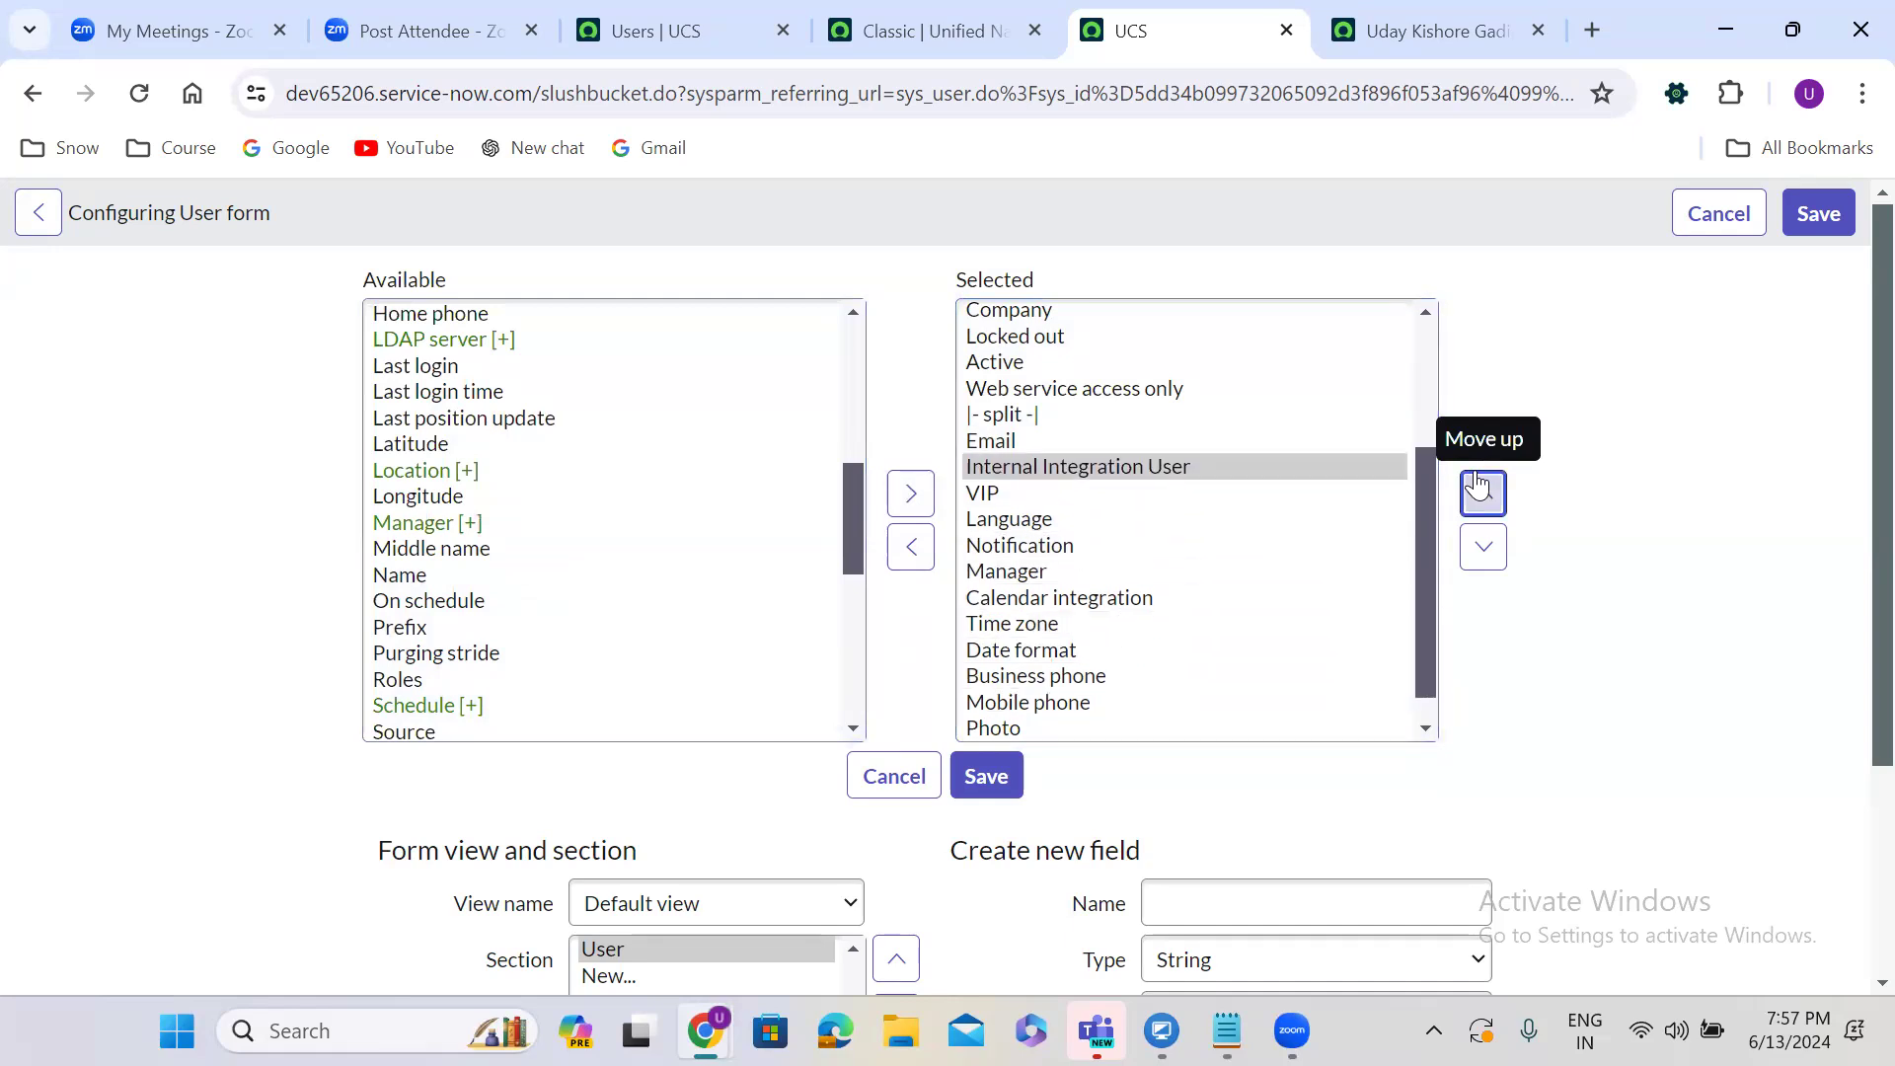
left_click(1482, 494)
left_click(987, 776)
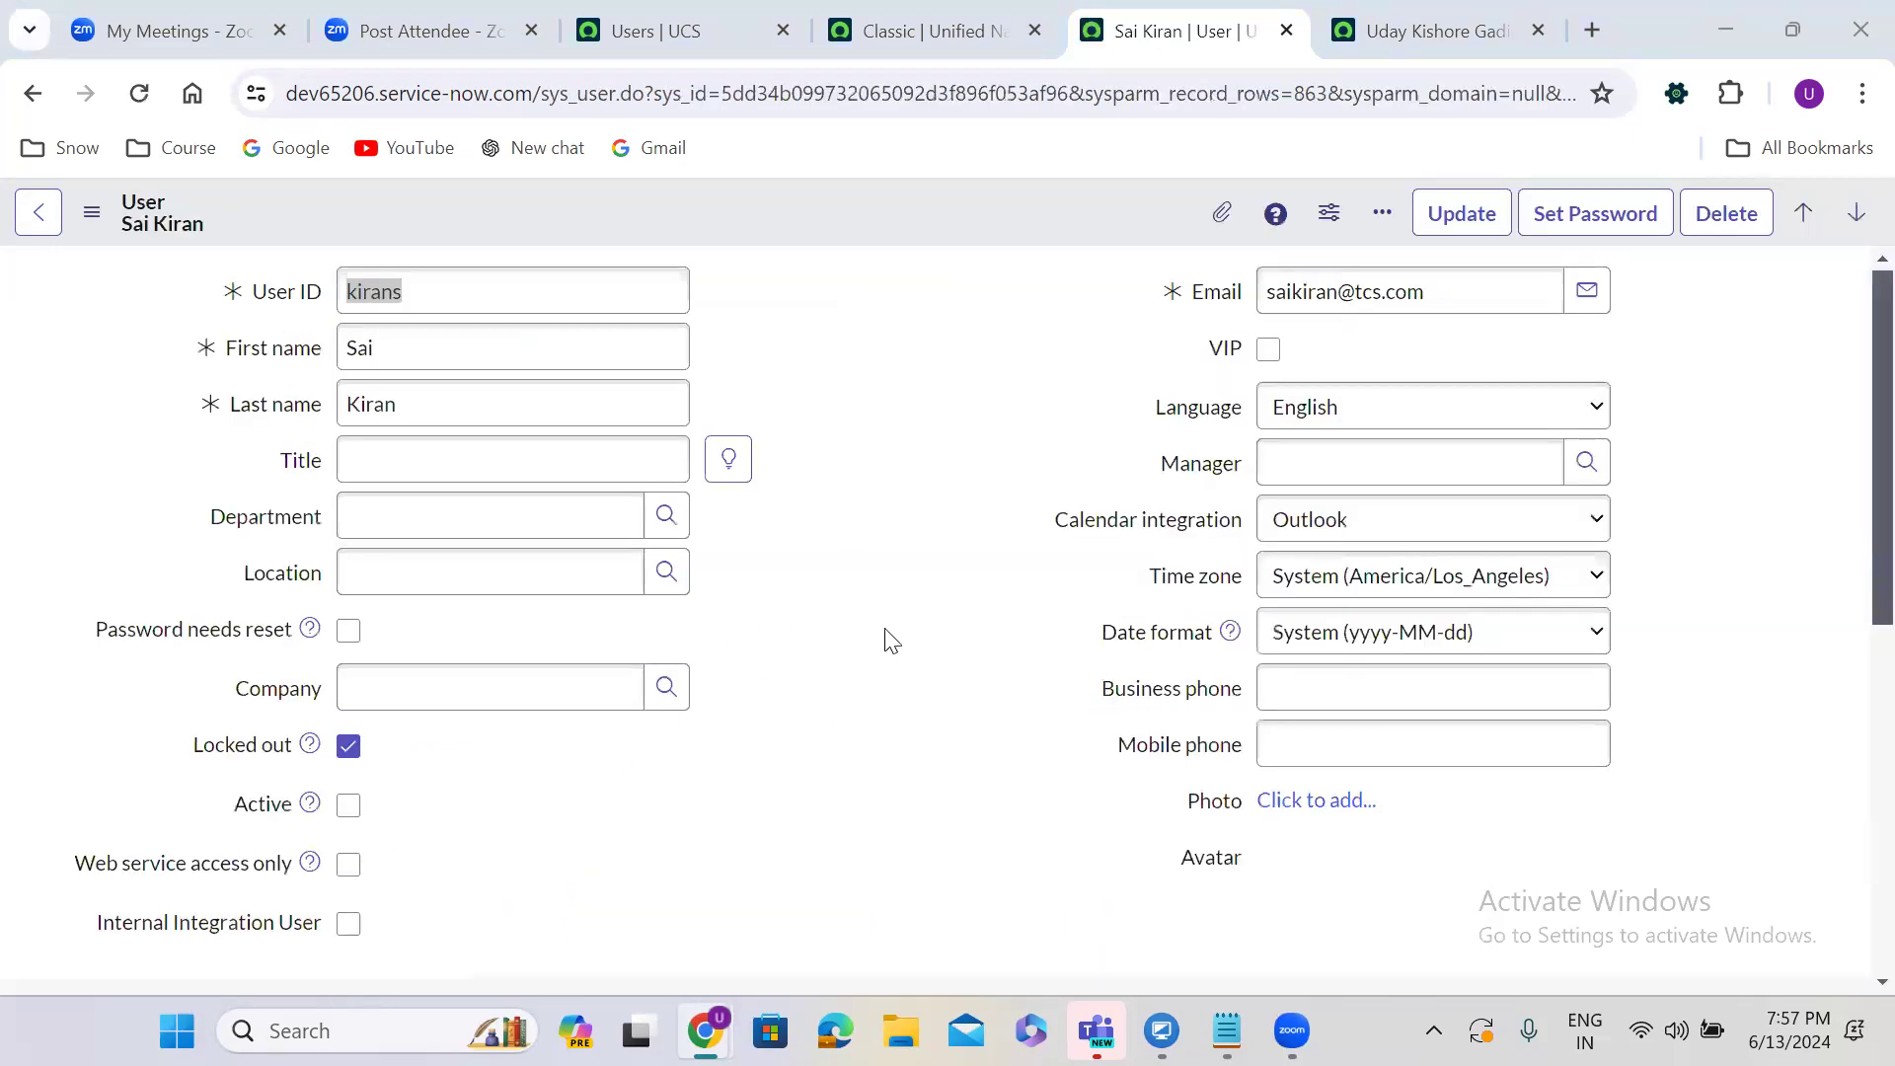
Check the Web service access only box on the user's record.
scroll(891, 640, "down", 5)
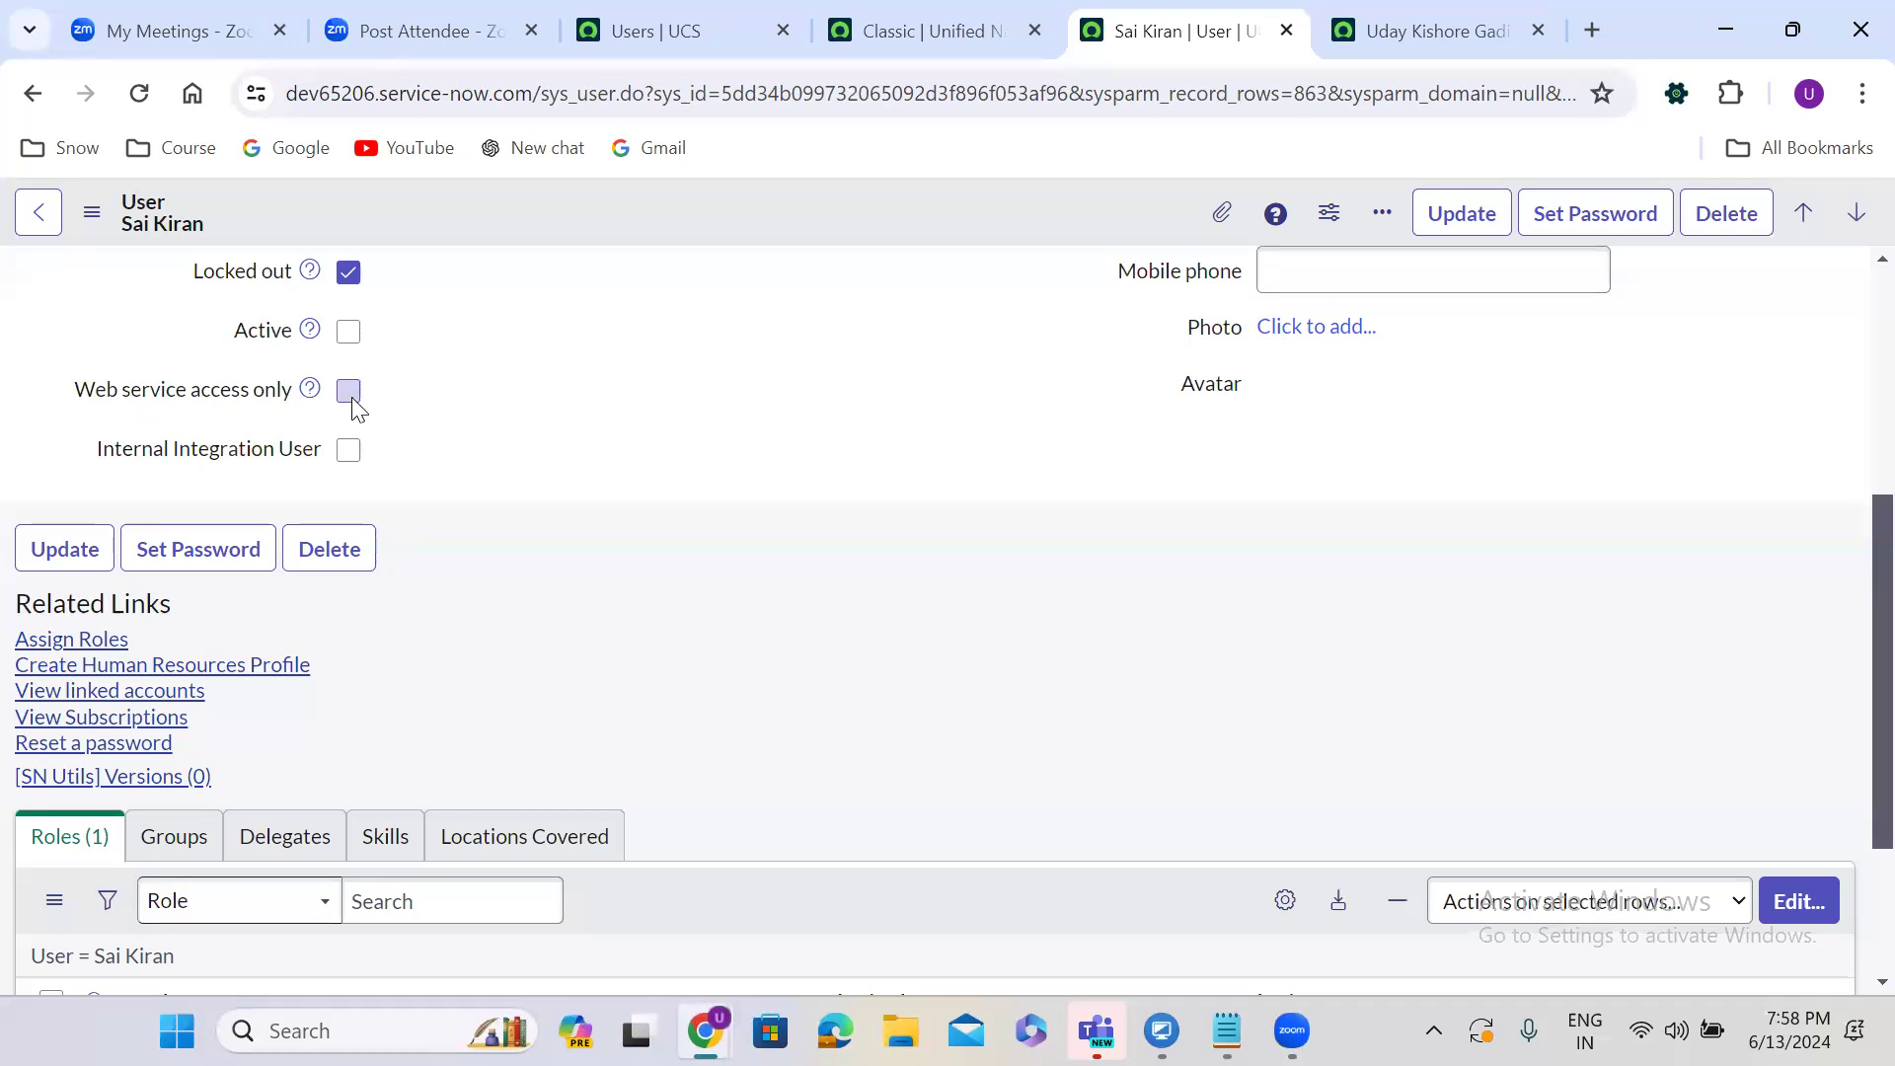
left_click(348, 393)
Save the record, then clear Locked out, check Active and save again.
right_click(786, 194)
left_click(832, 216)
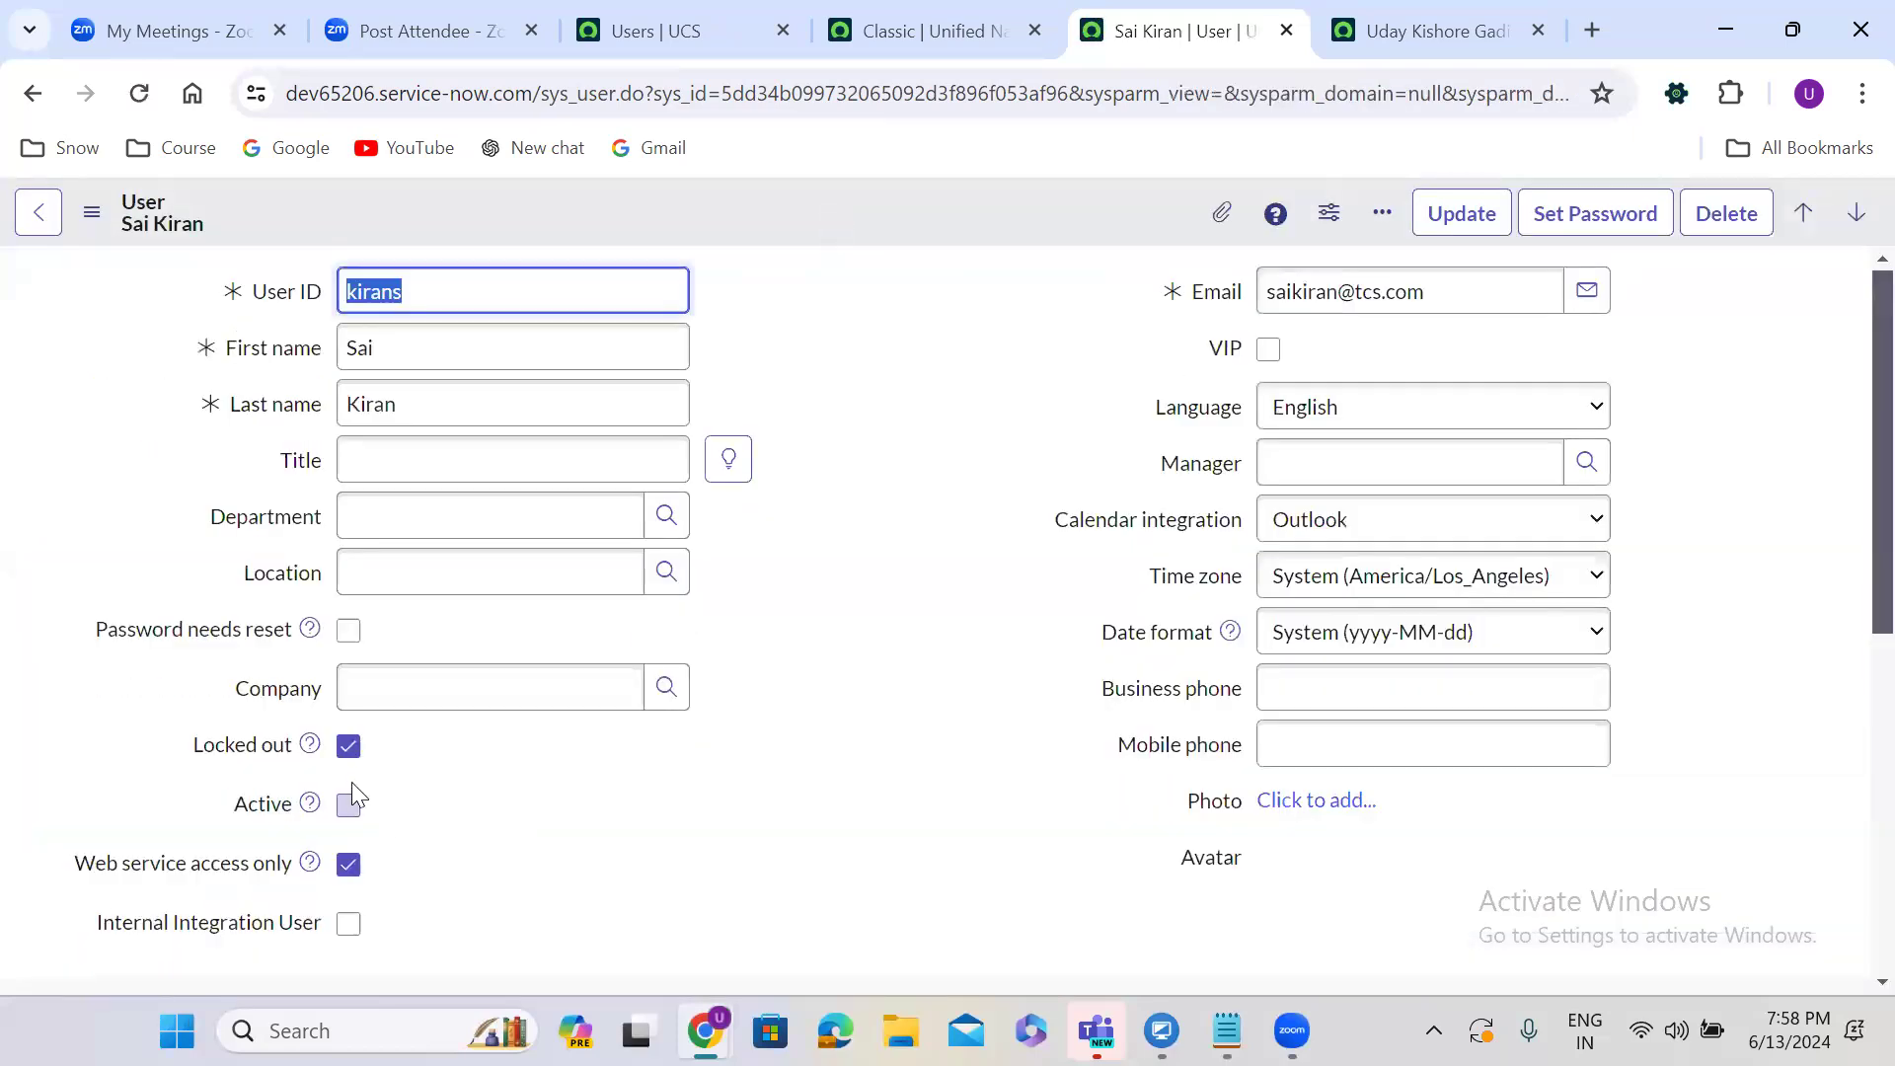
left_click(348, 754)
left_click(348, 804)
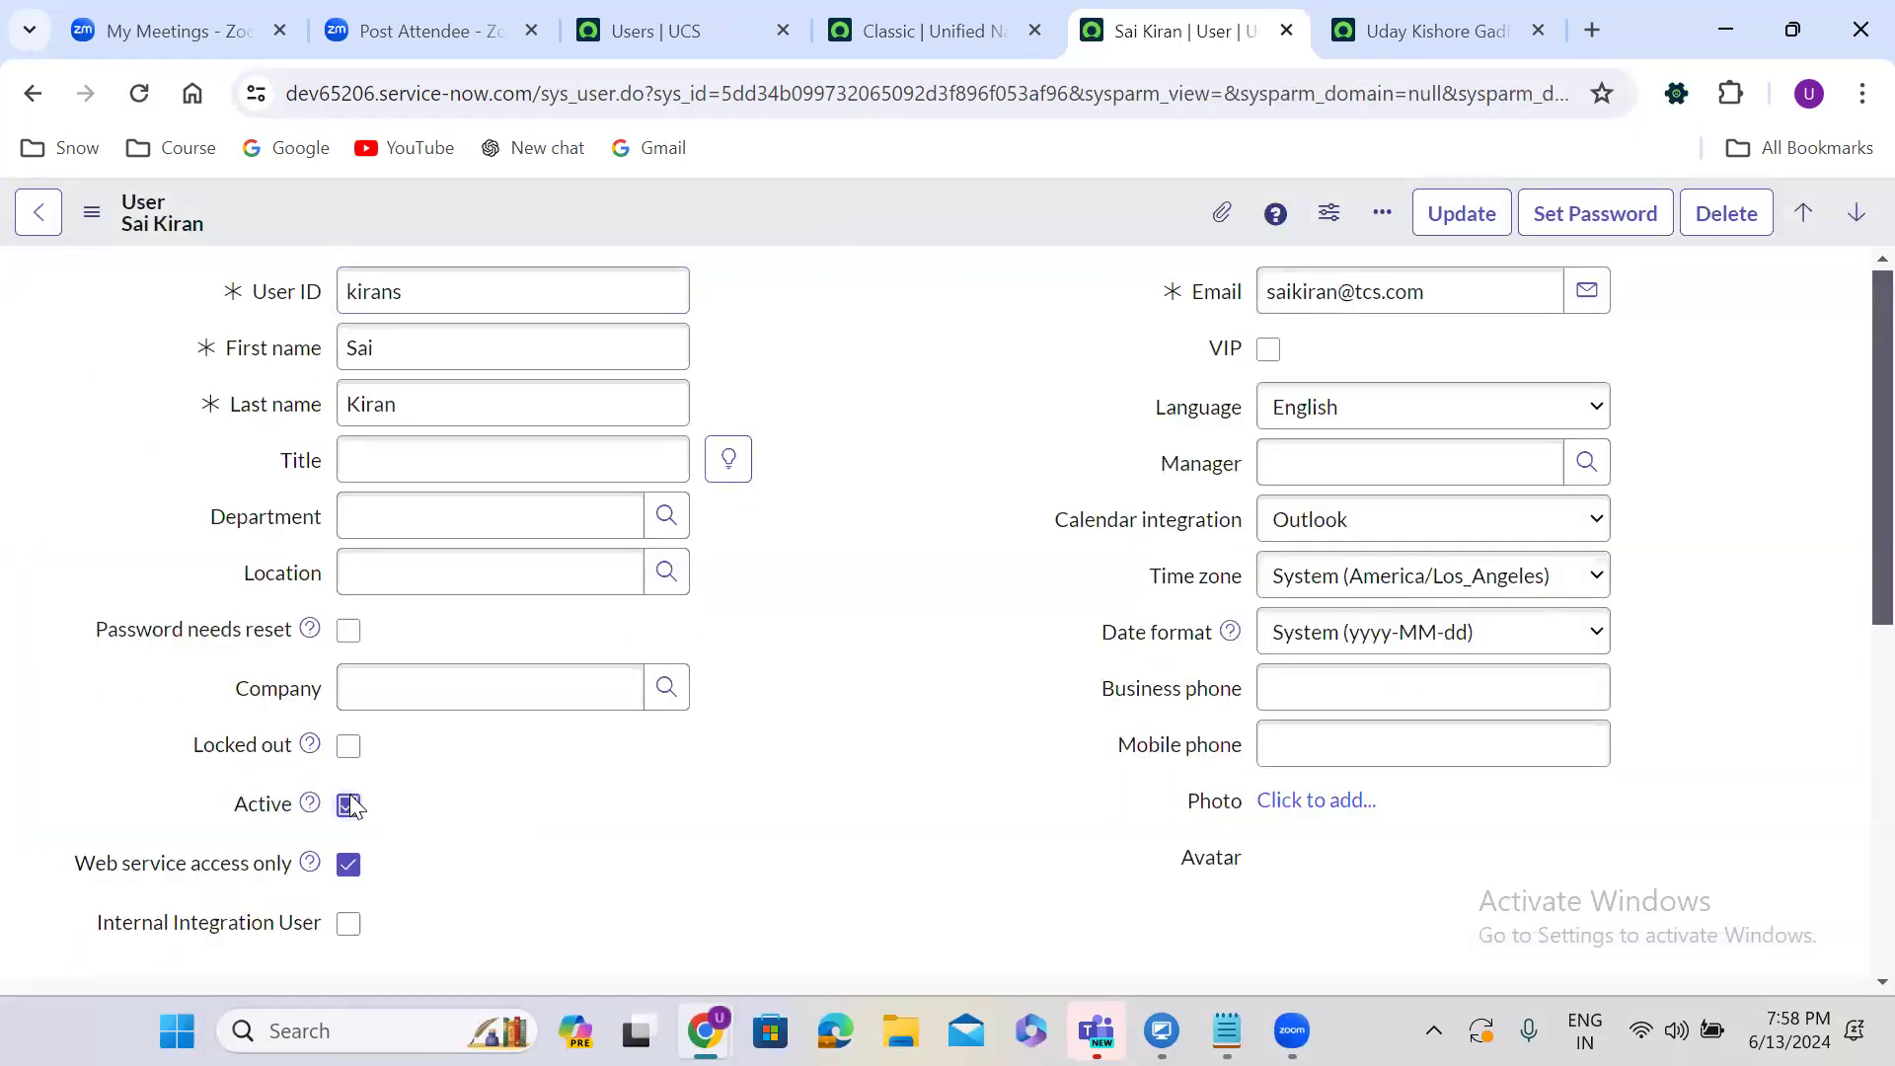
right_click(844, 203)
left_click(902, 226)
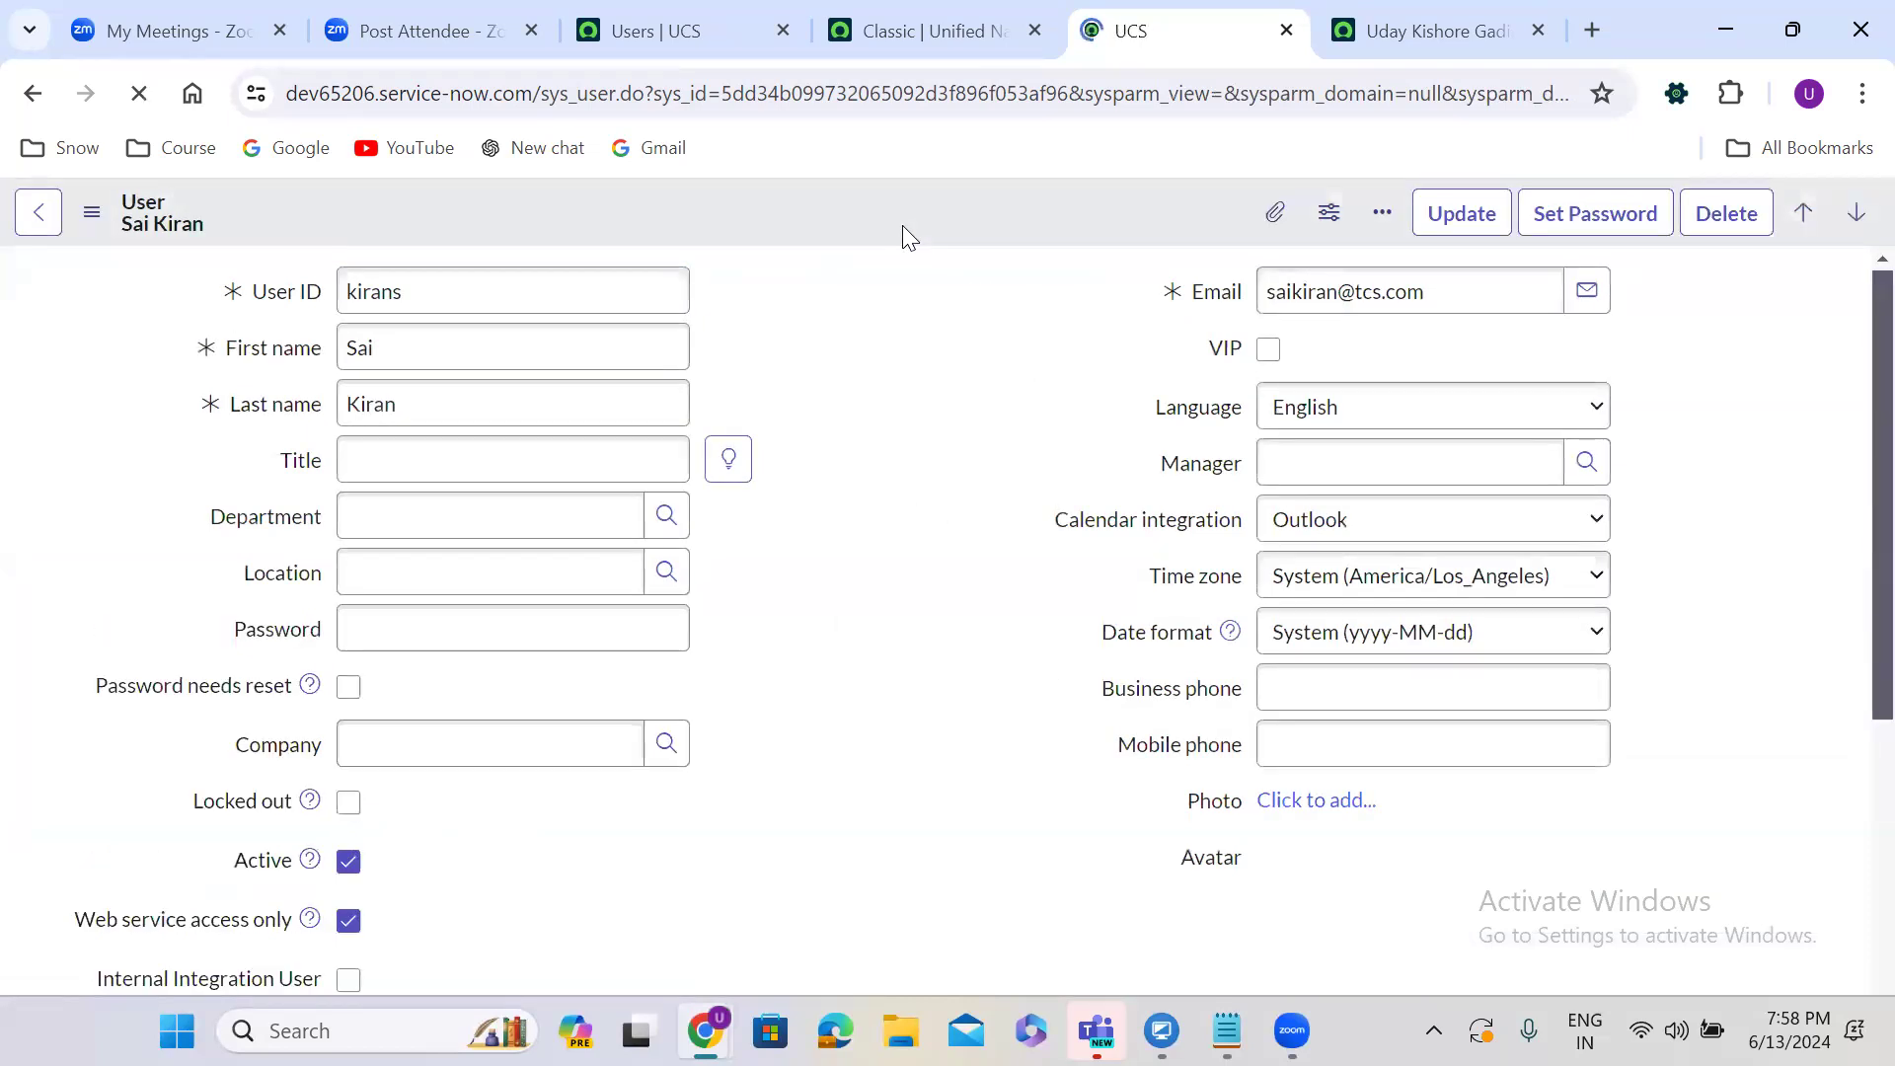
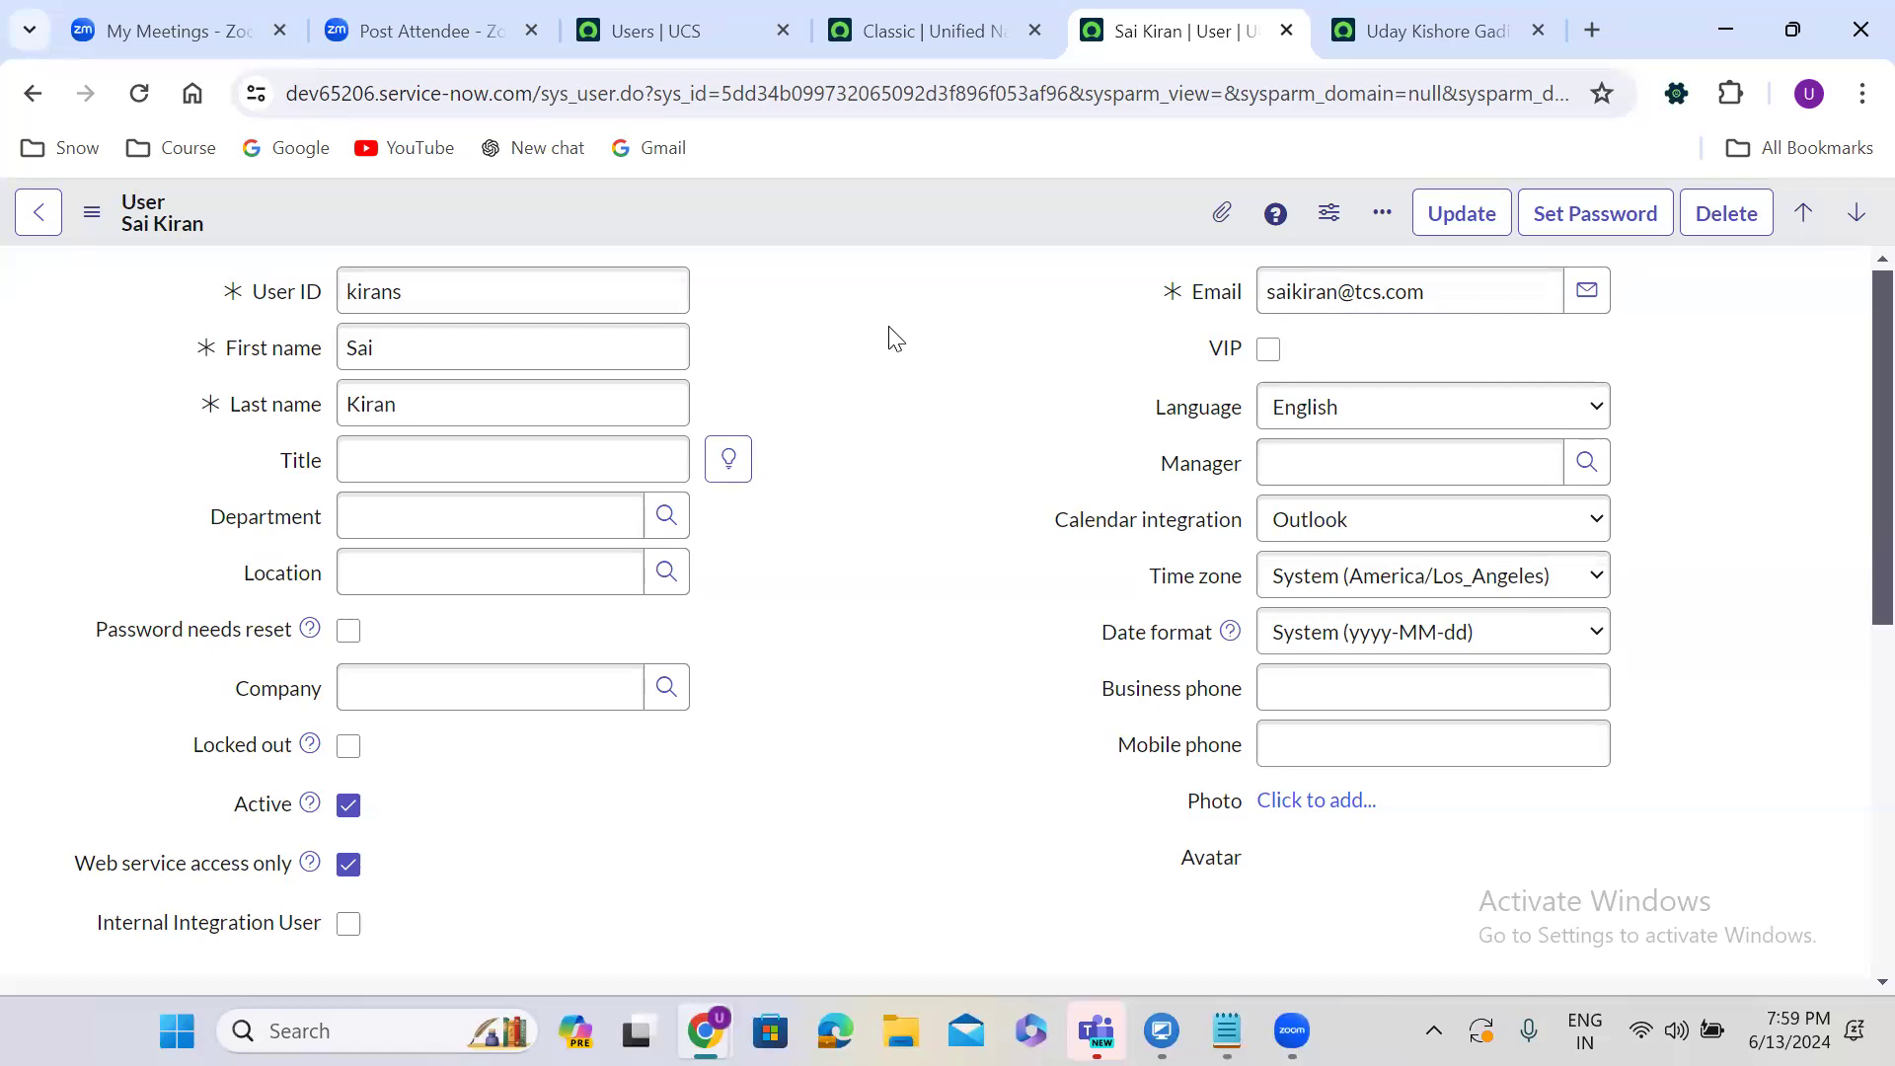
Uncheck Web service access only and leave Internal Integration User cleared on the user record.
left_click(348, 925)
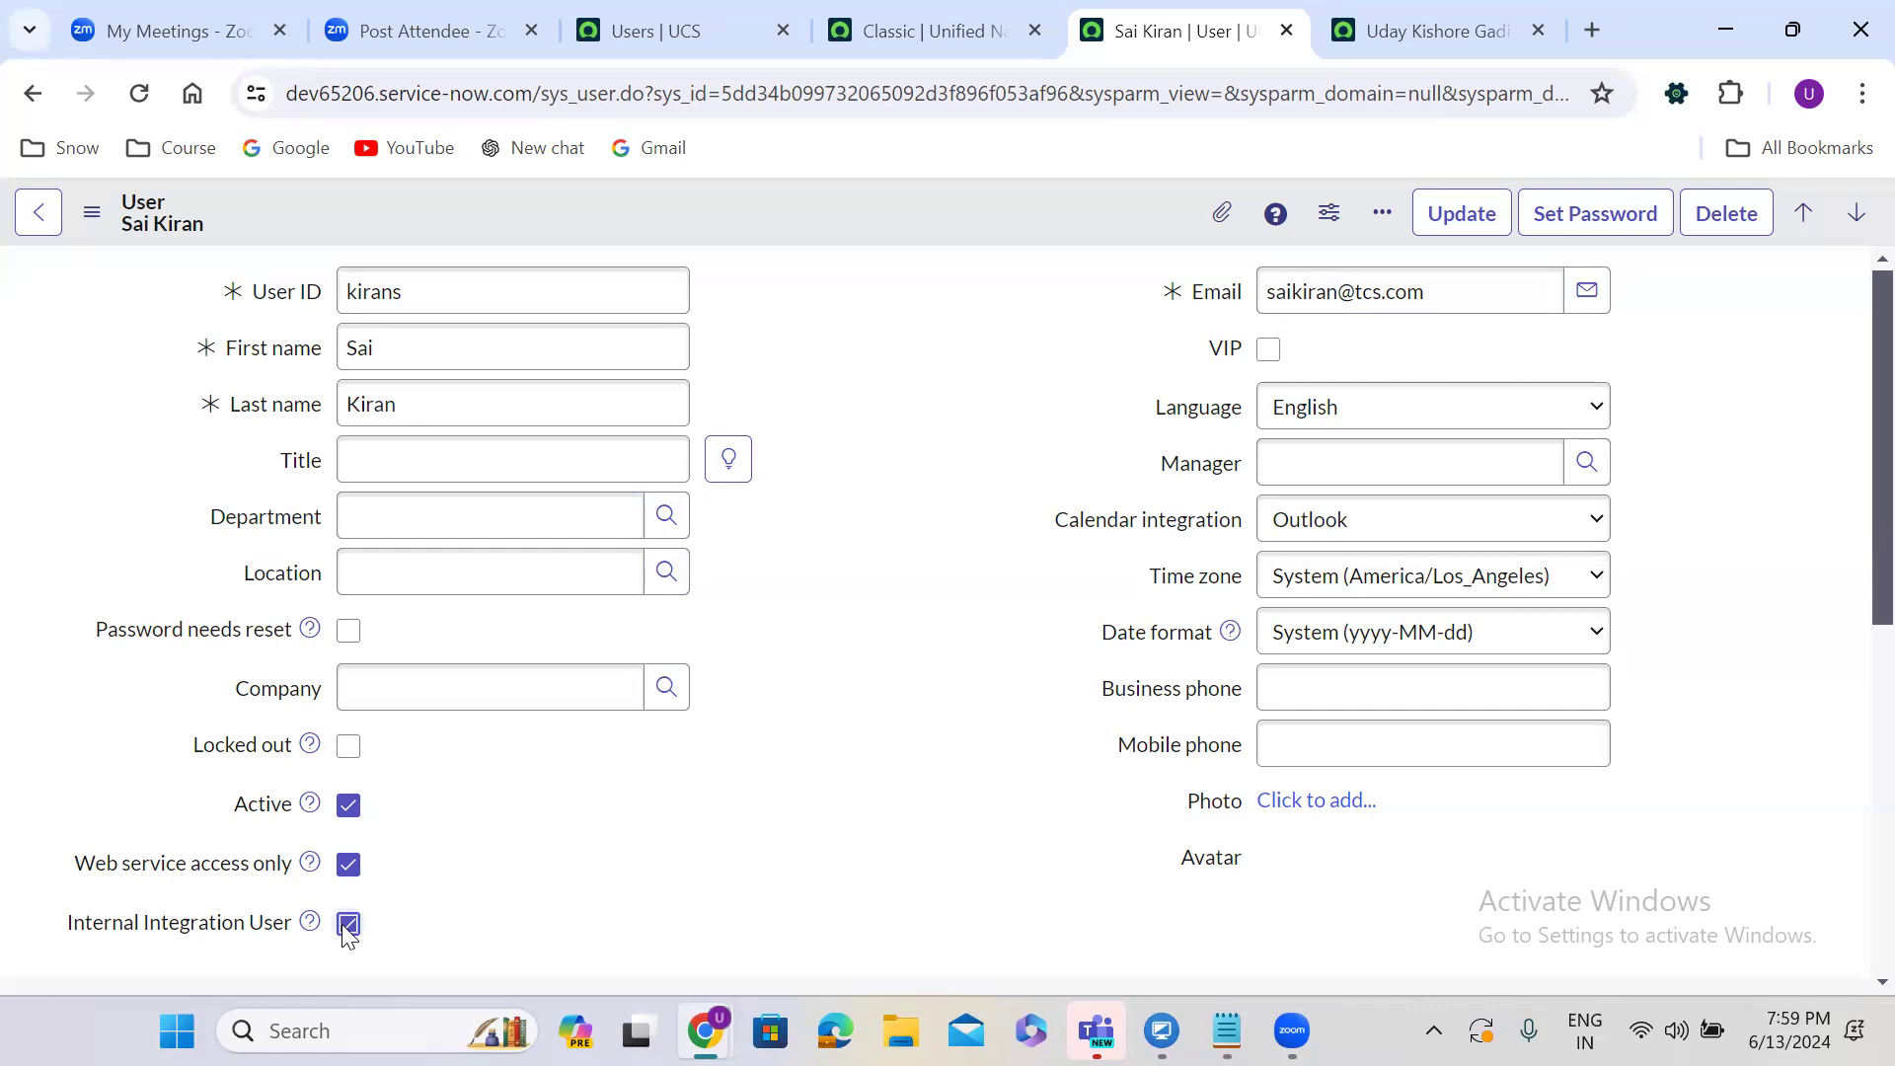
left_click(348, 923)
left_click(349, 924)
left_click(348, 865)
left_click(348, 923)
right_click(905, 209)
left_click(965, 234)
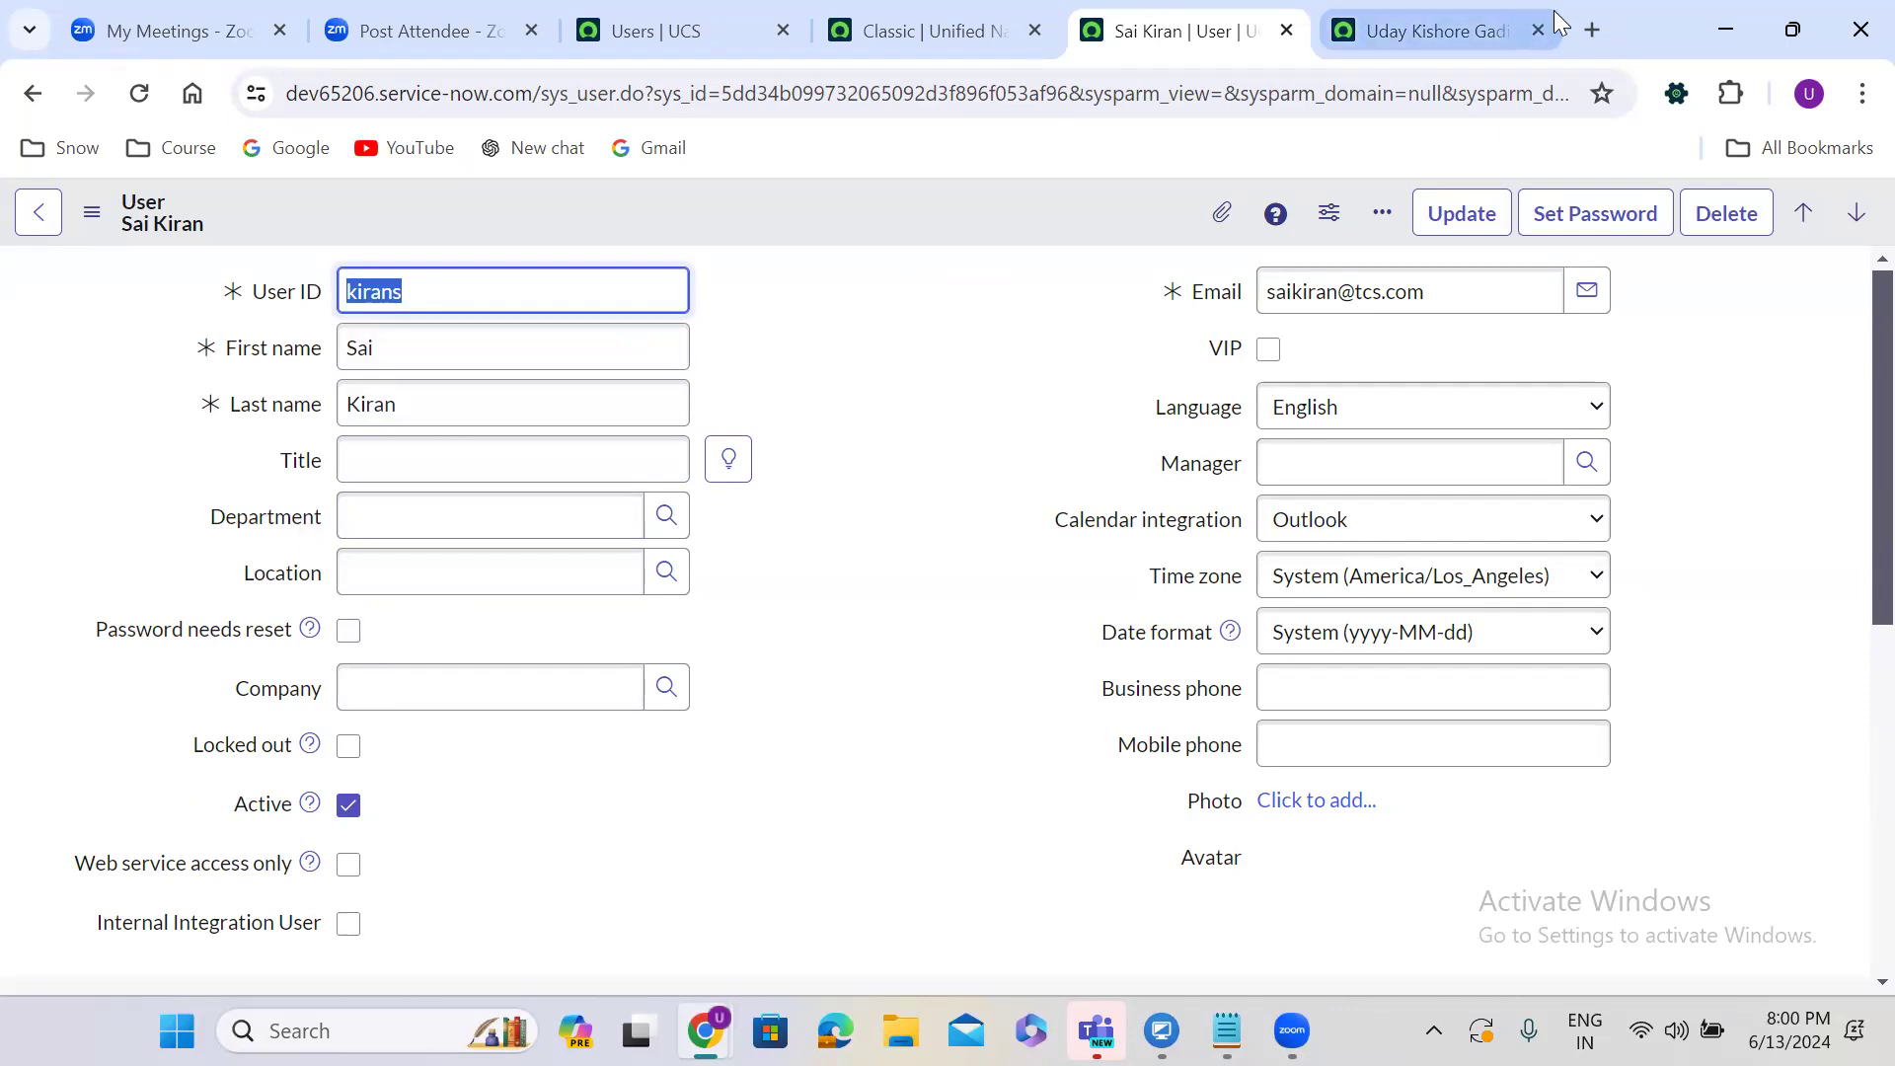
Open developer.servicenow.com in a new tab and go to its Sign In page.
left_click(1584, 29)
type("developer.servicenow.com/dev.do#!/home")
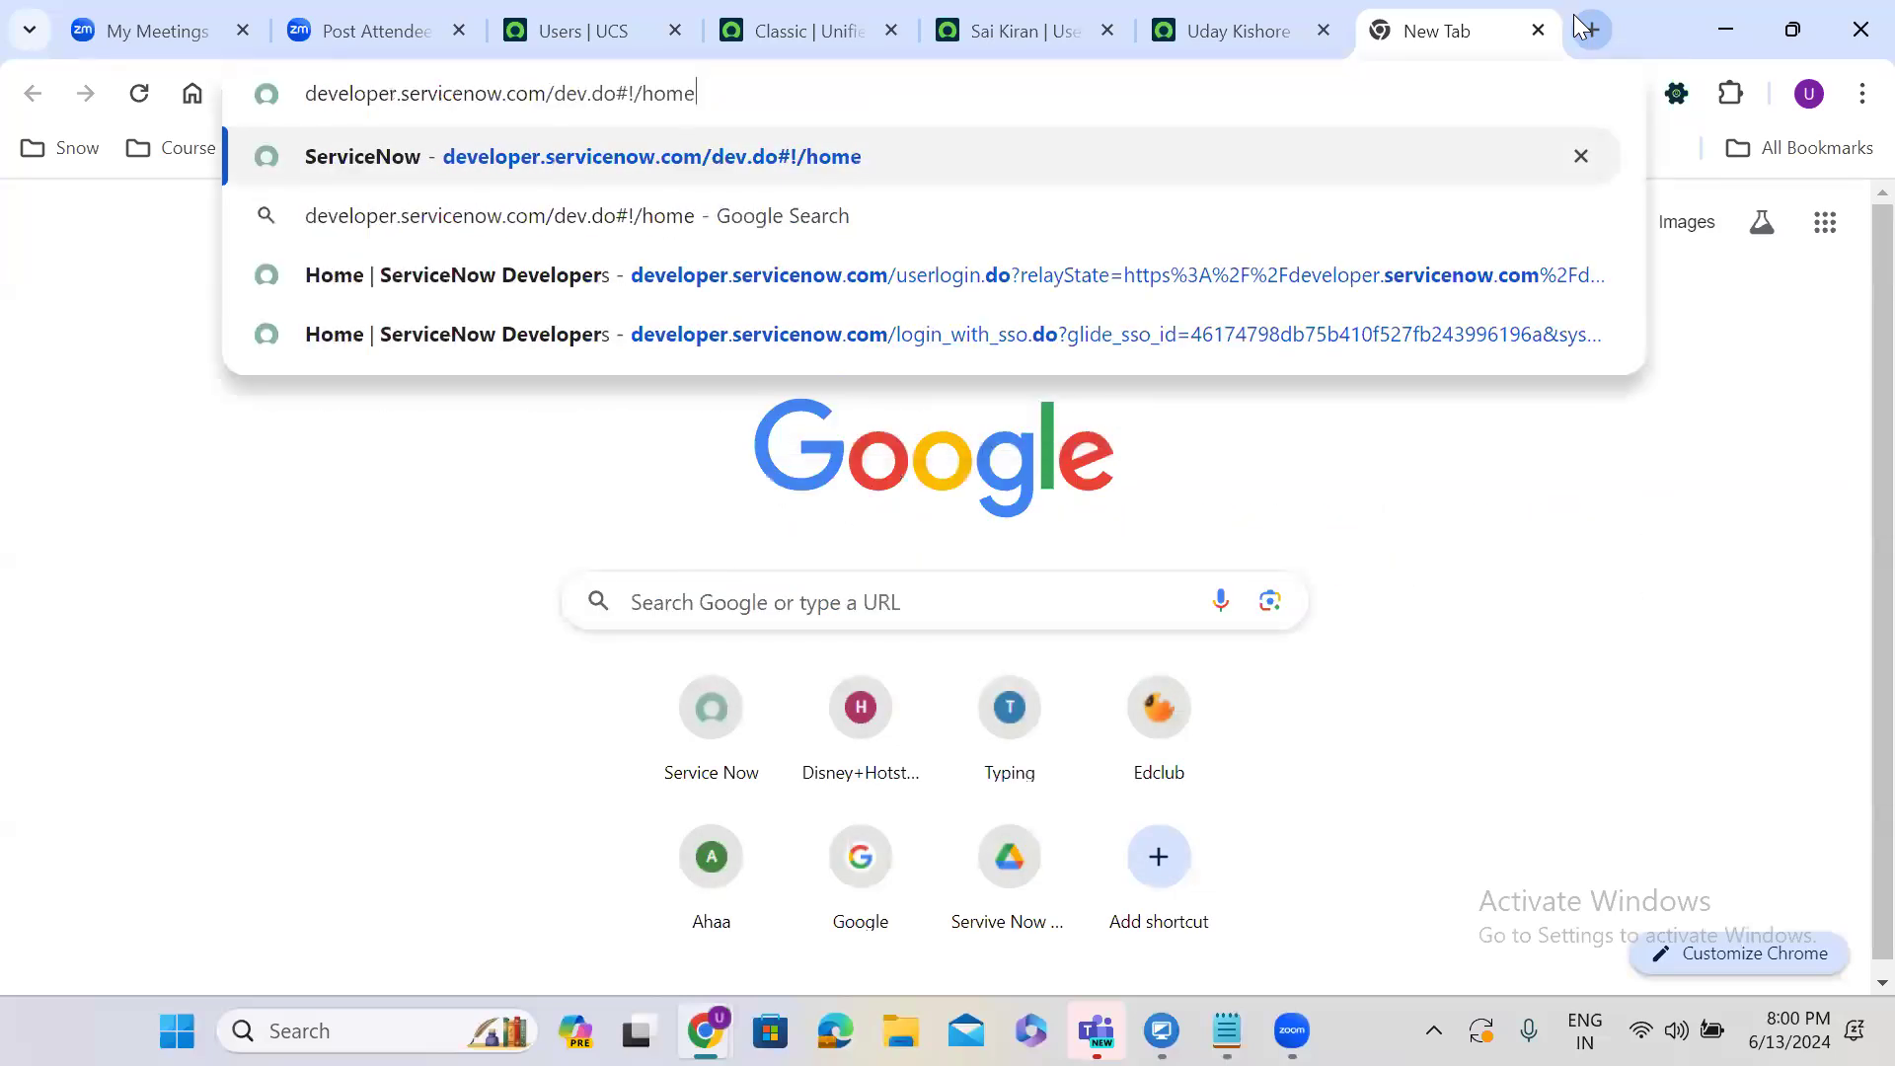
key("Return")
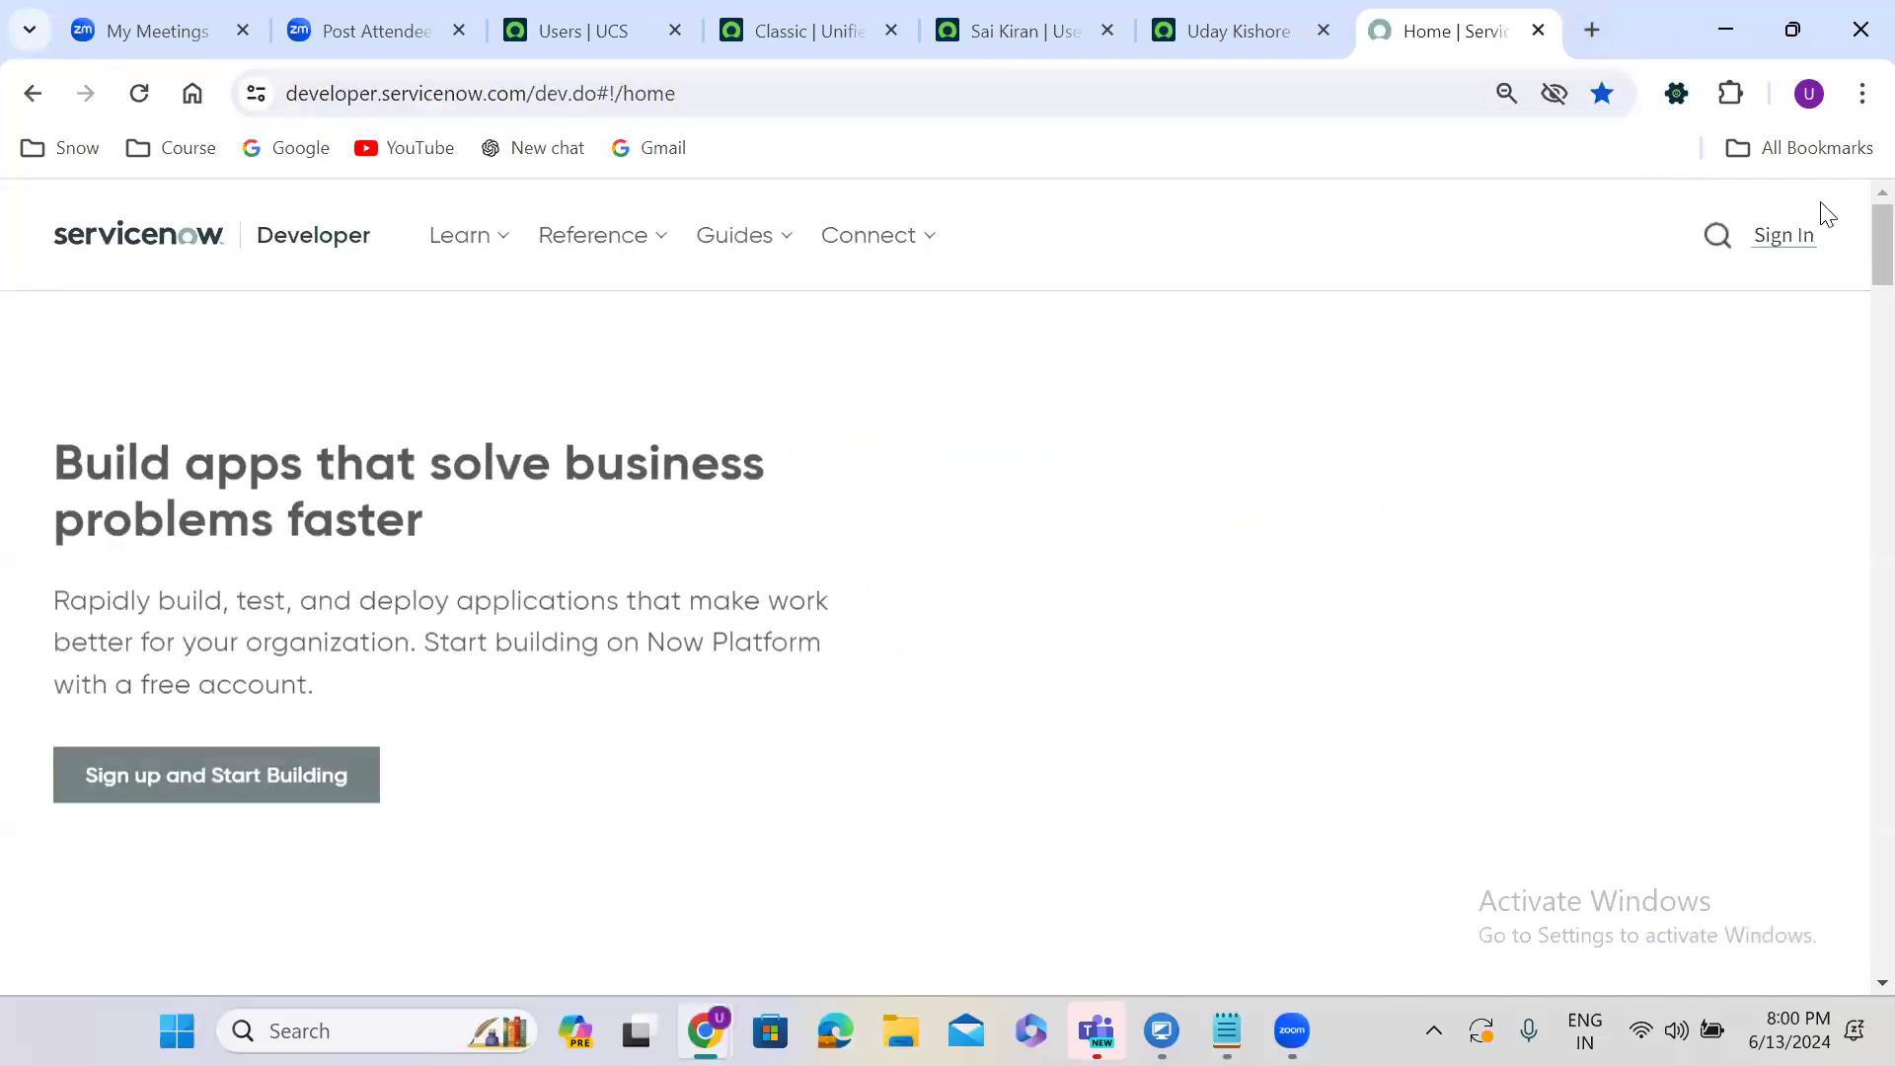
left_click(1787, 248)
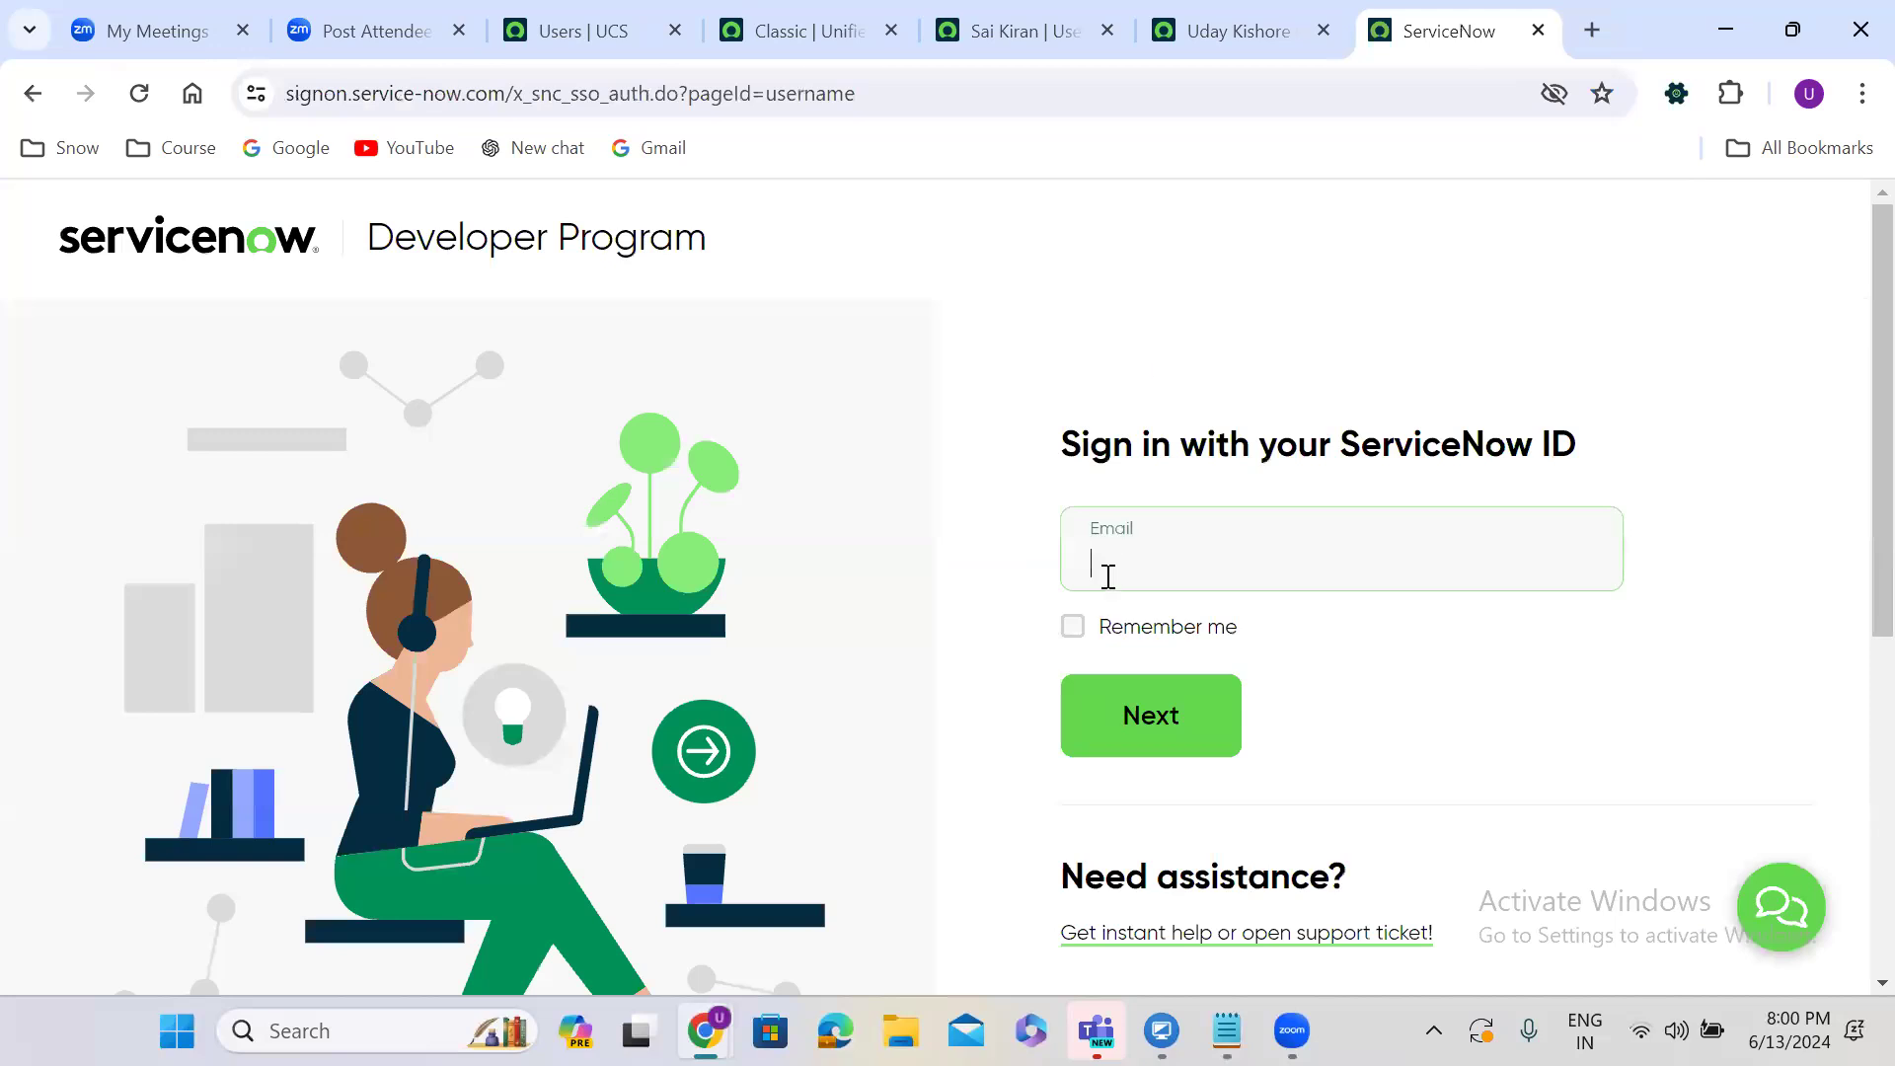
Sign in to the developer site with the saved account e-mail and the account password.
left_click(1103, 570)
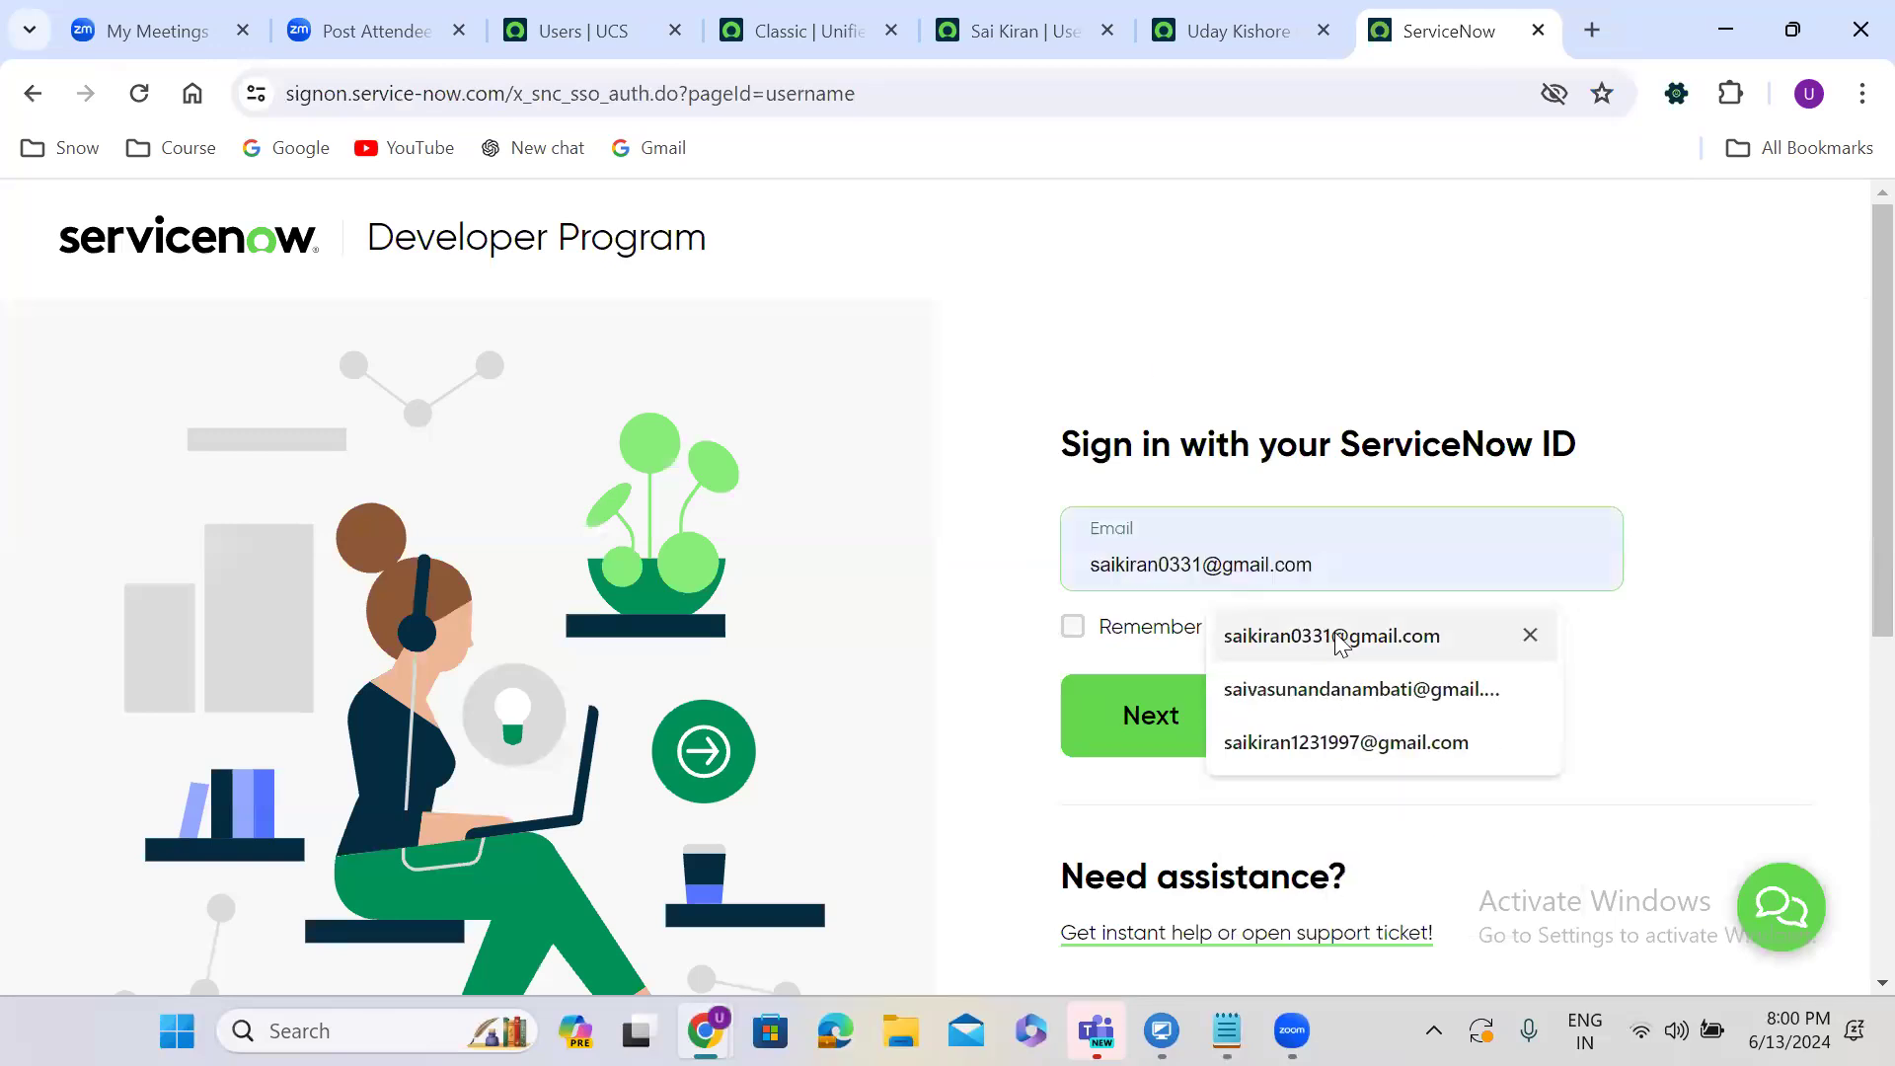
left_click(1334, 635)
left_click(1140, 725)
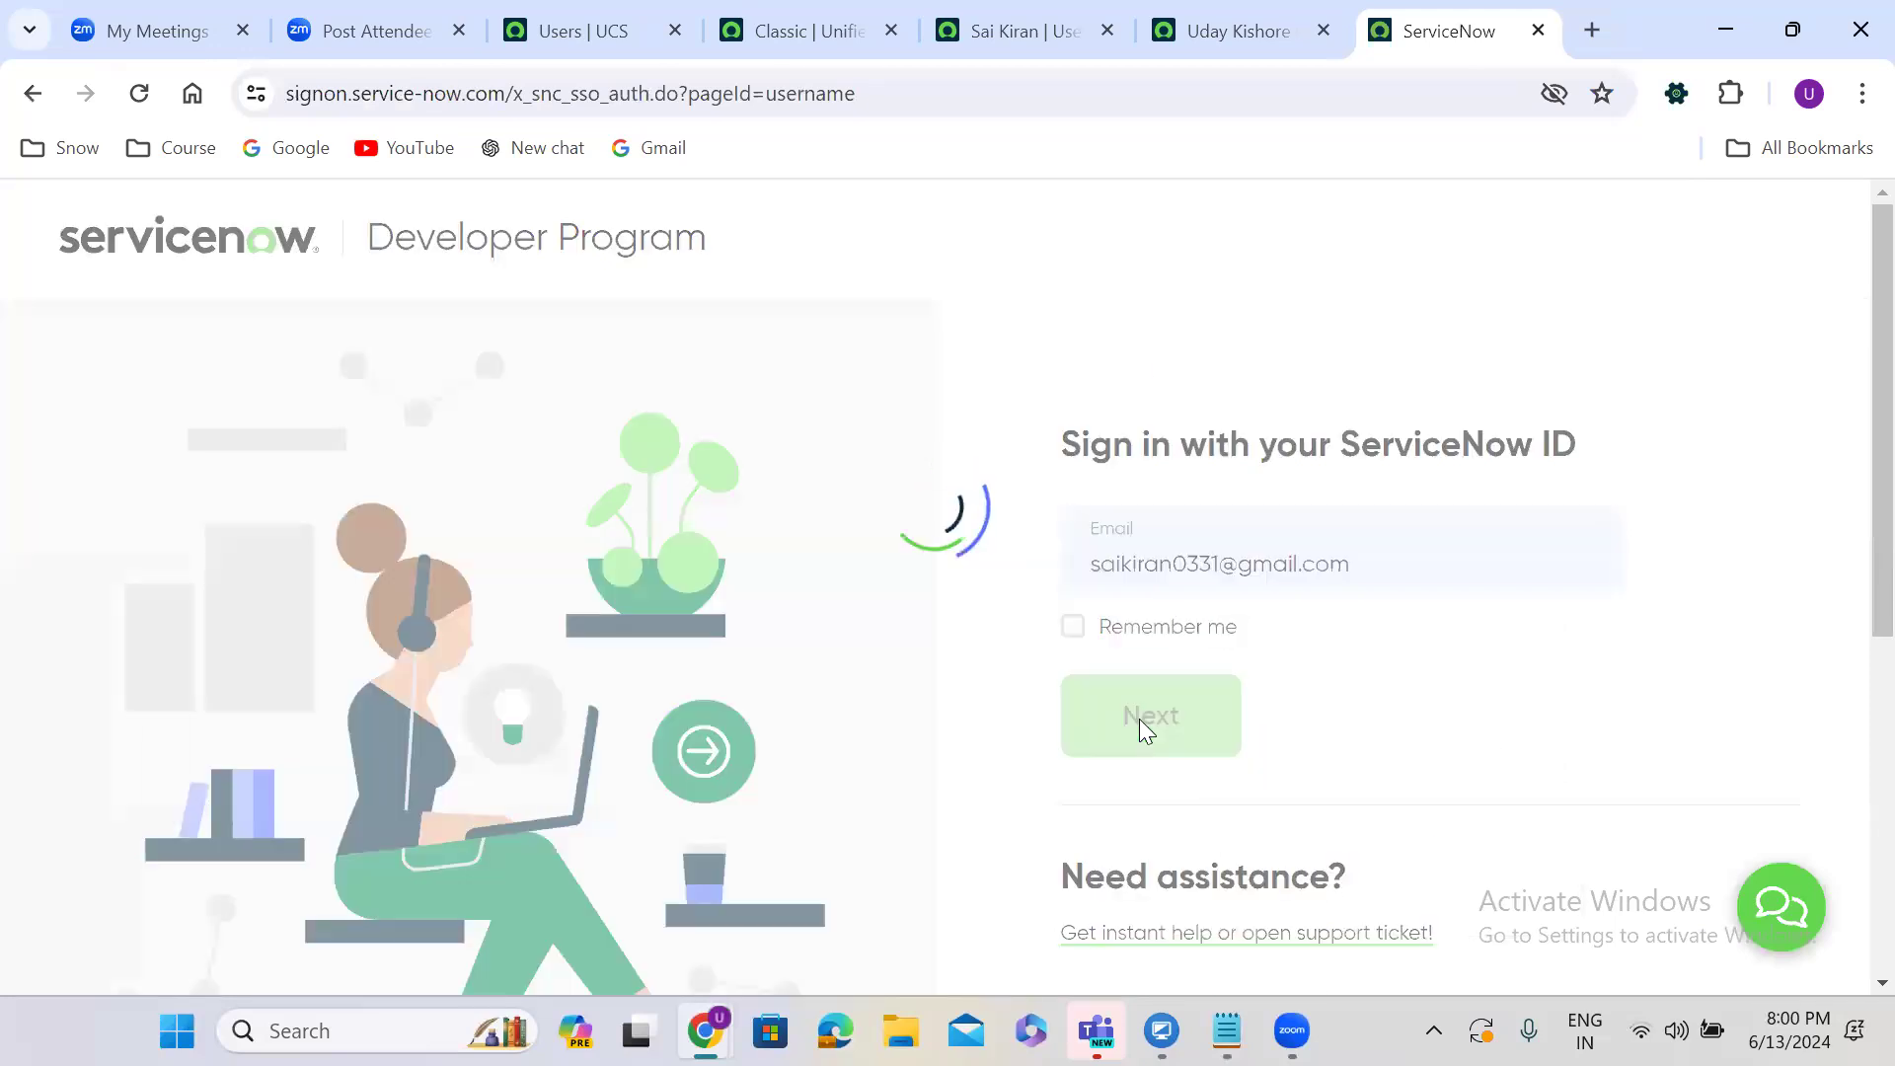
left_click(1120, 647)
type("****")
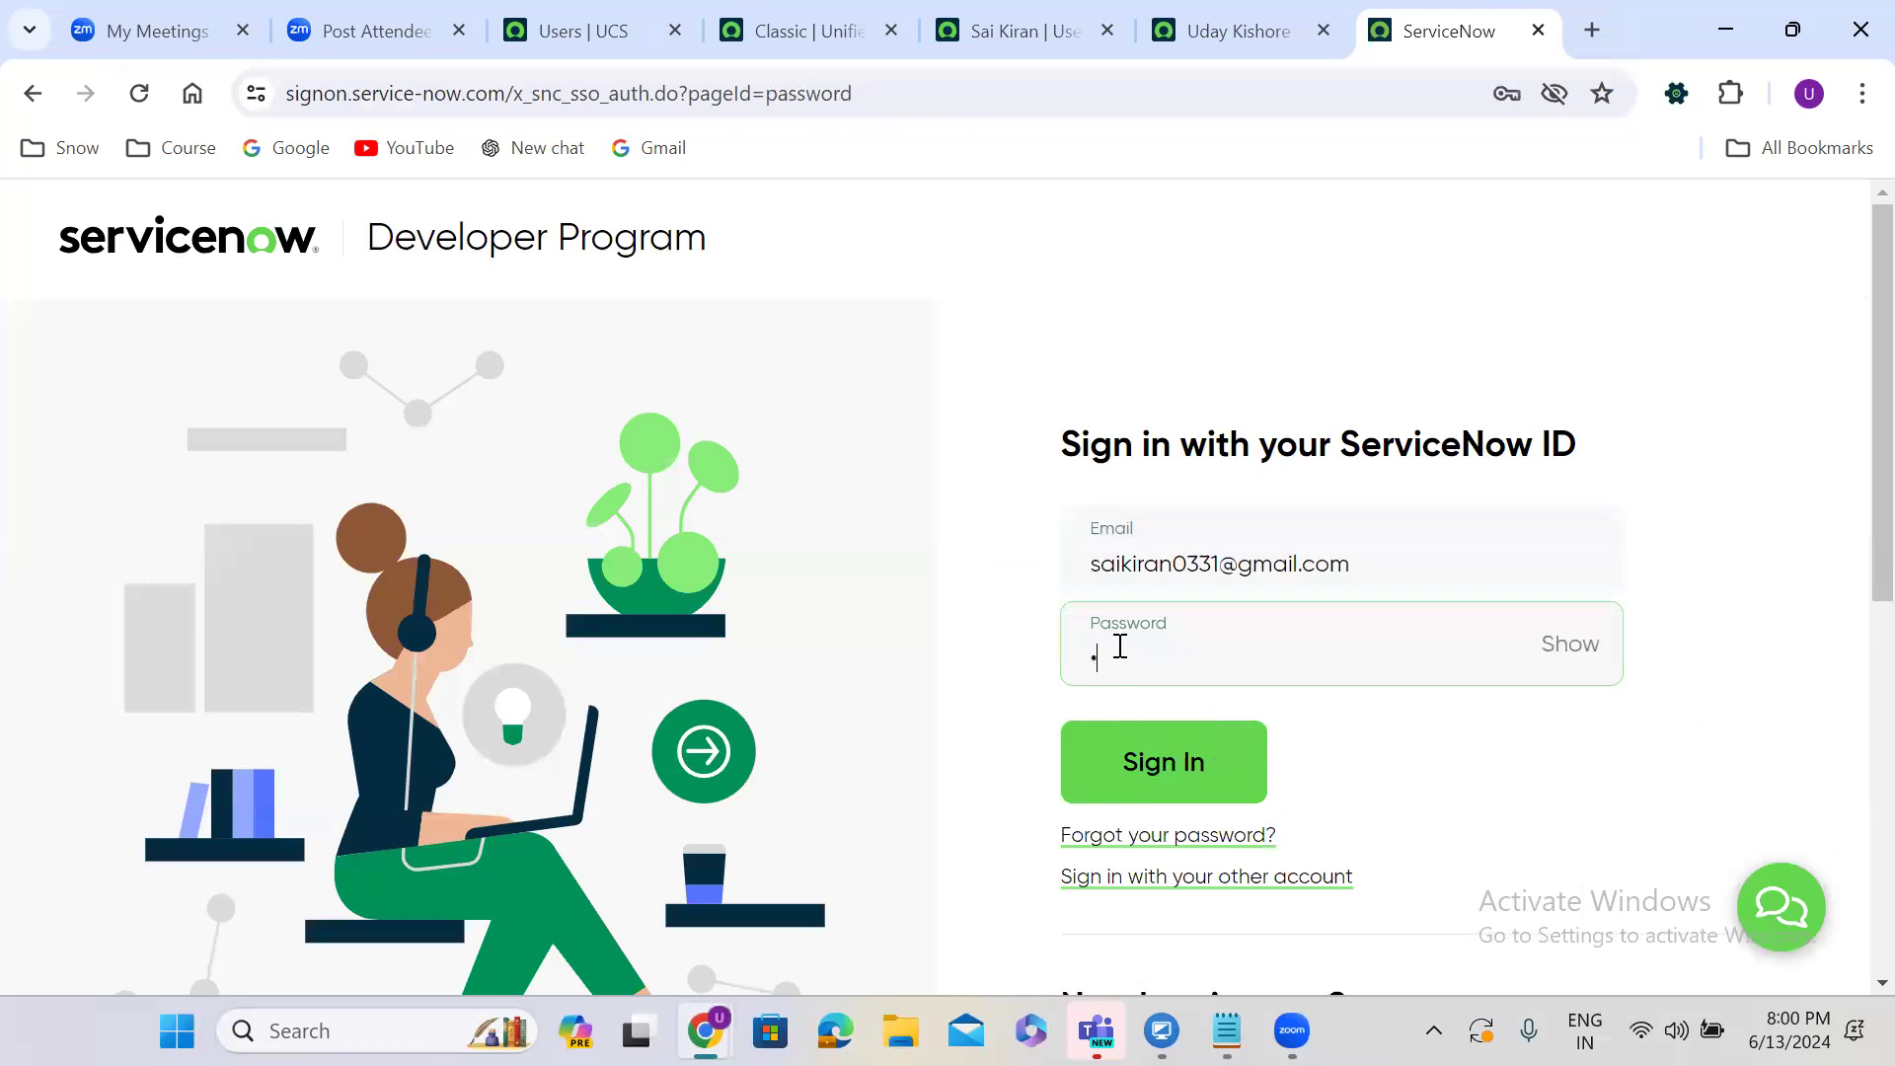
type("*****")
left_click(1159, 770)
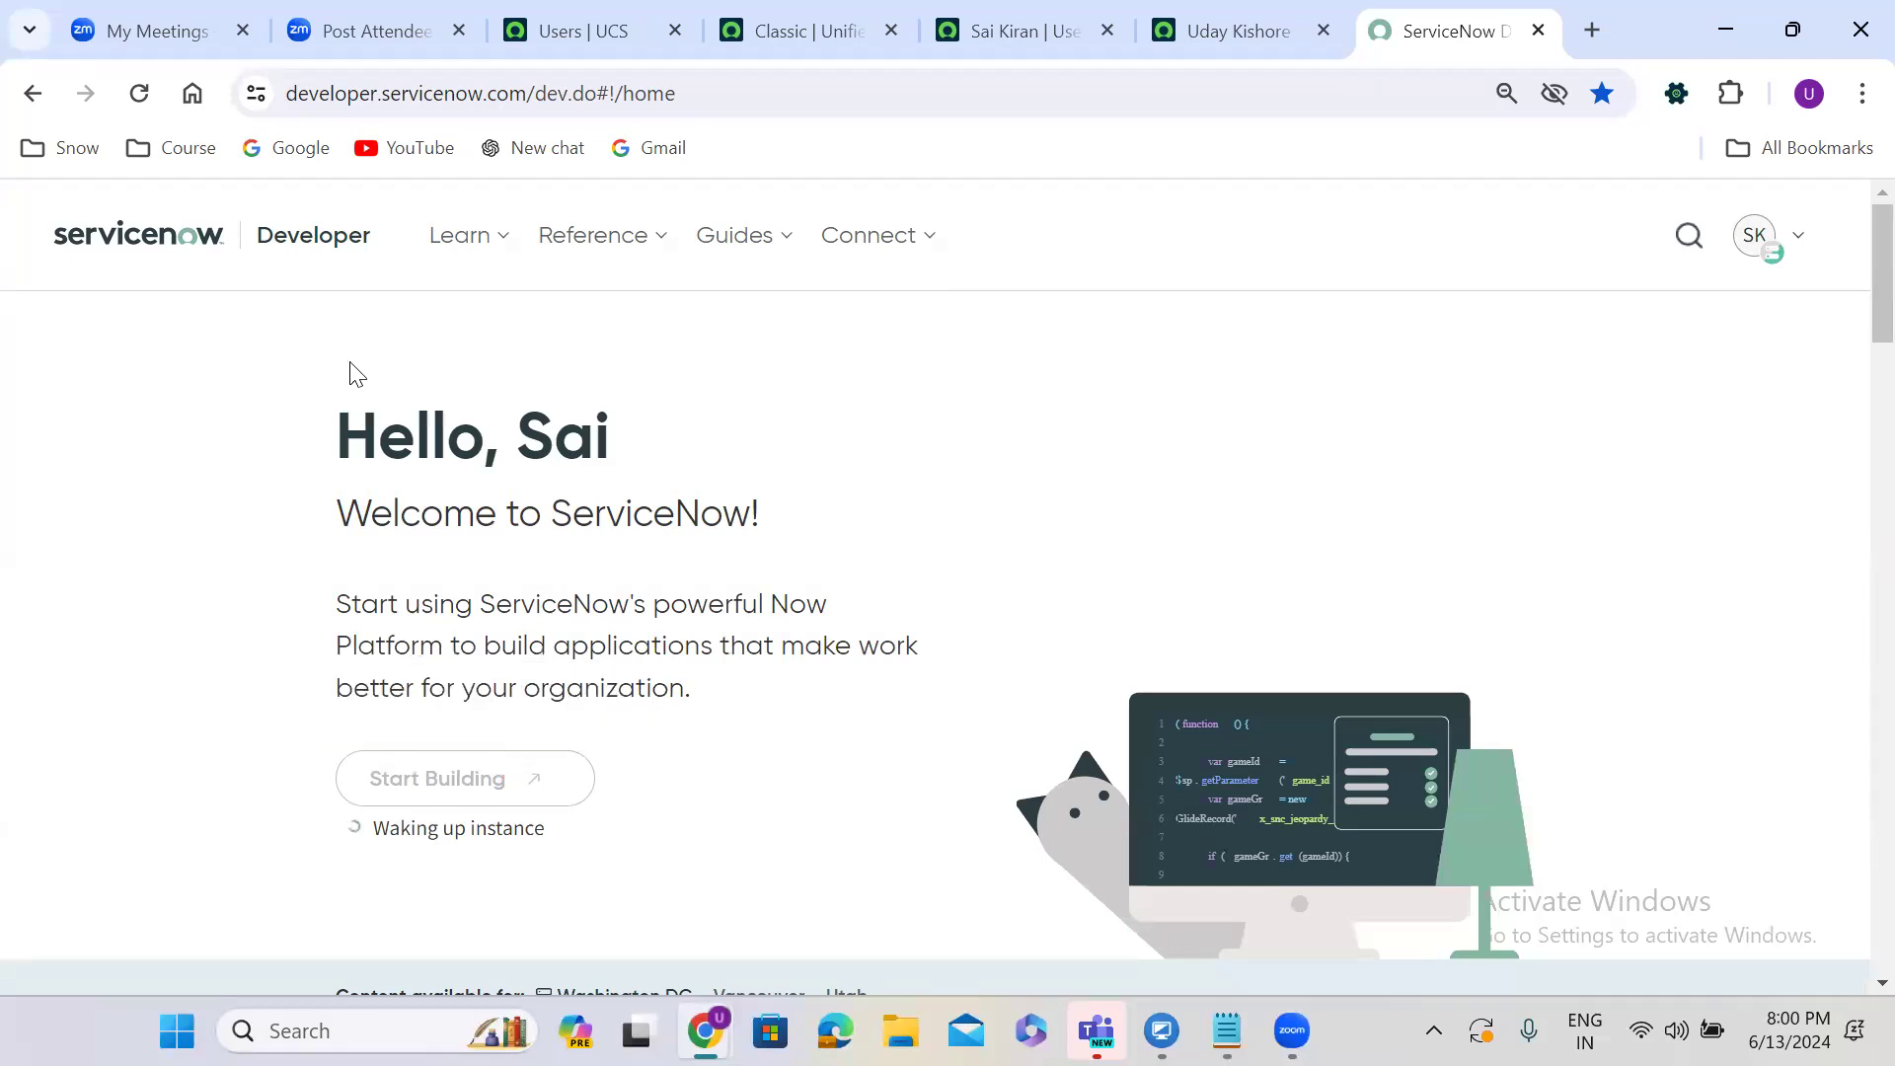
Reload the developer home repeatedly while the instance wakes, then return to the Users | UCS tab.
left_click(139, 92)
left_click(139, 95)
left_click(139, 95)
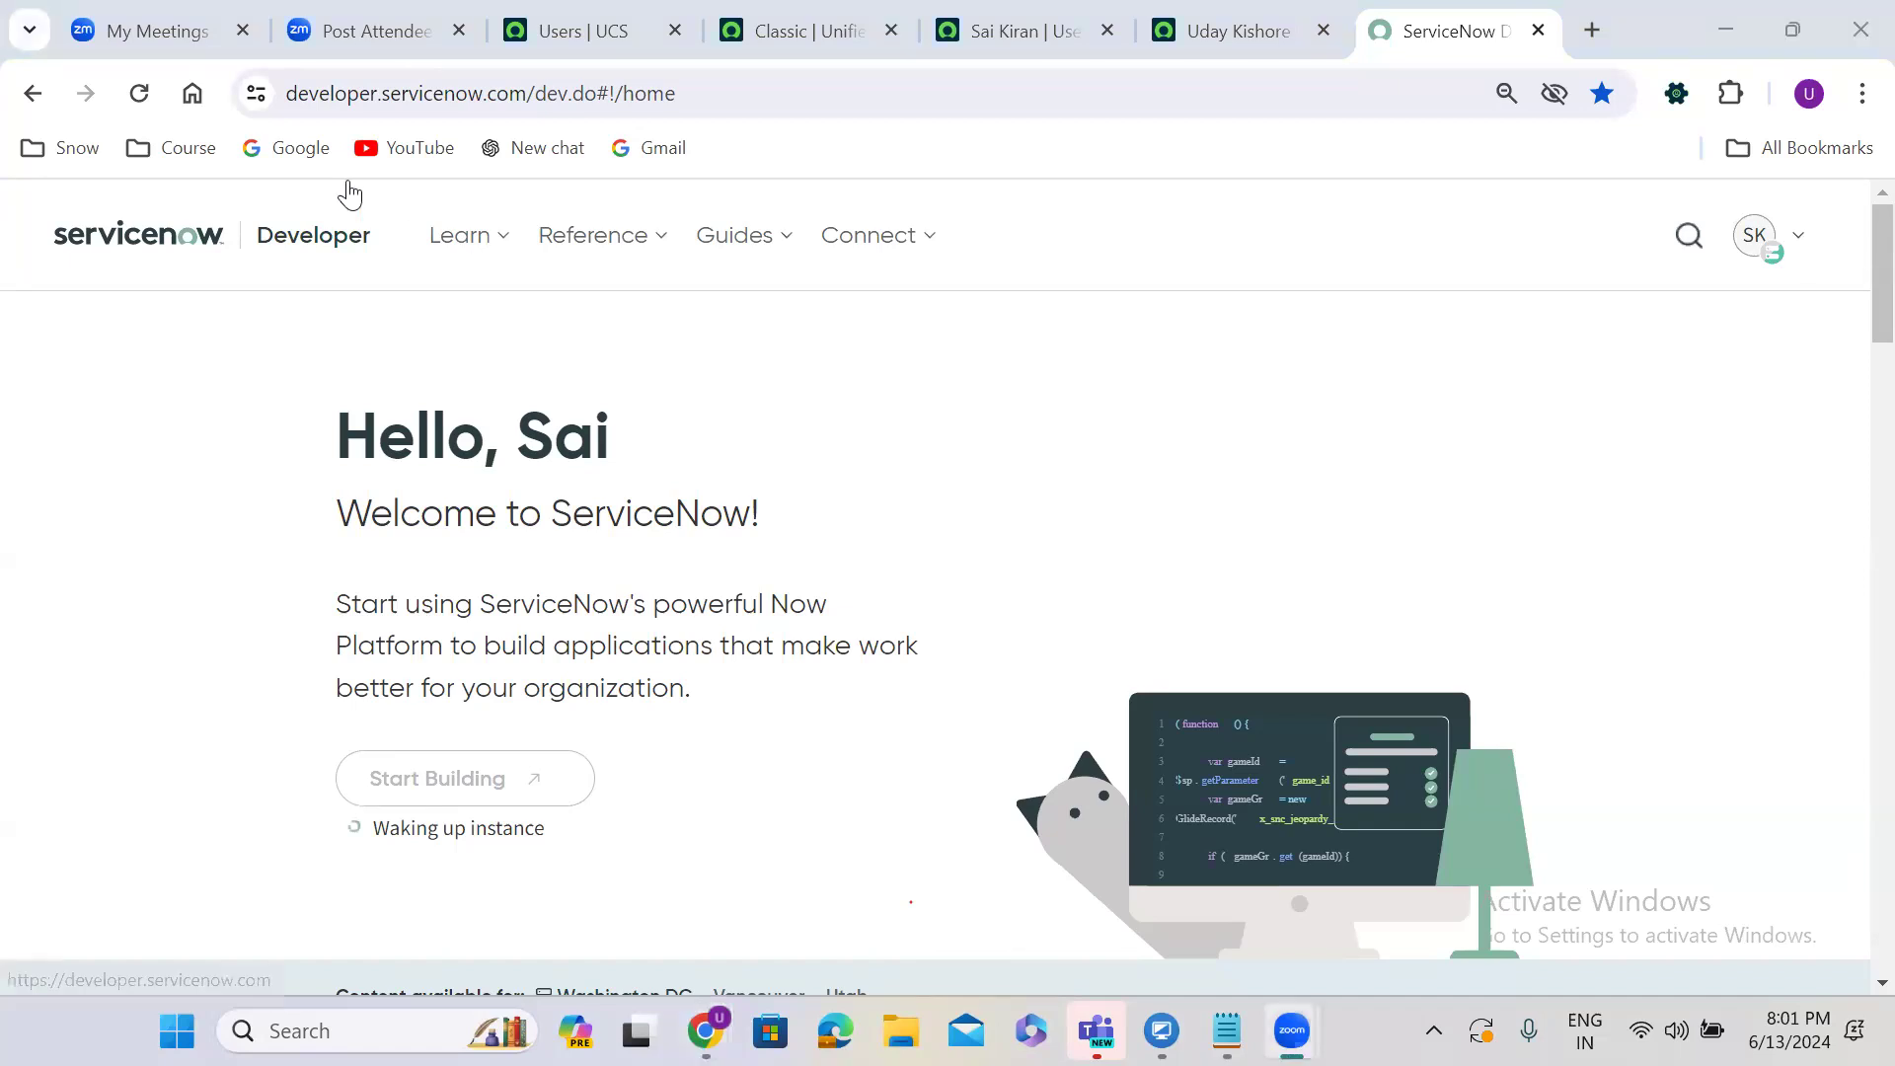
left_click(138, 90)
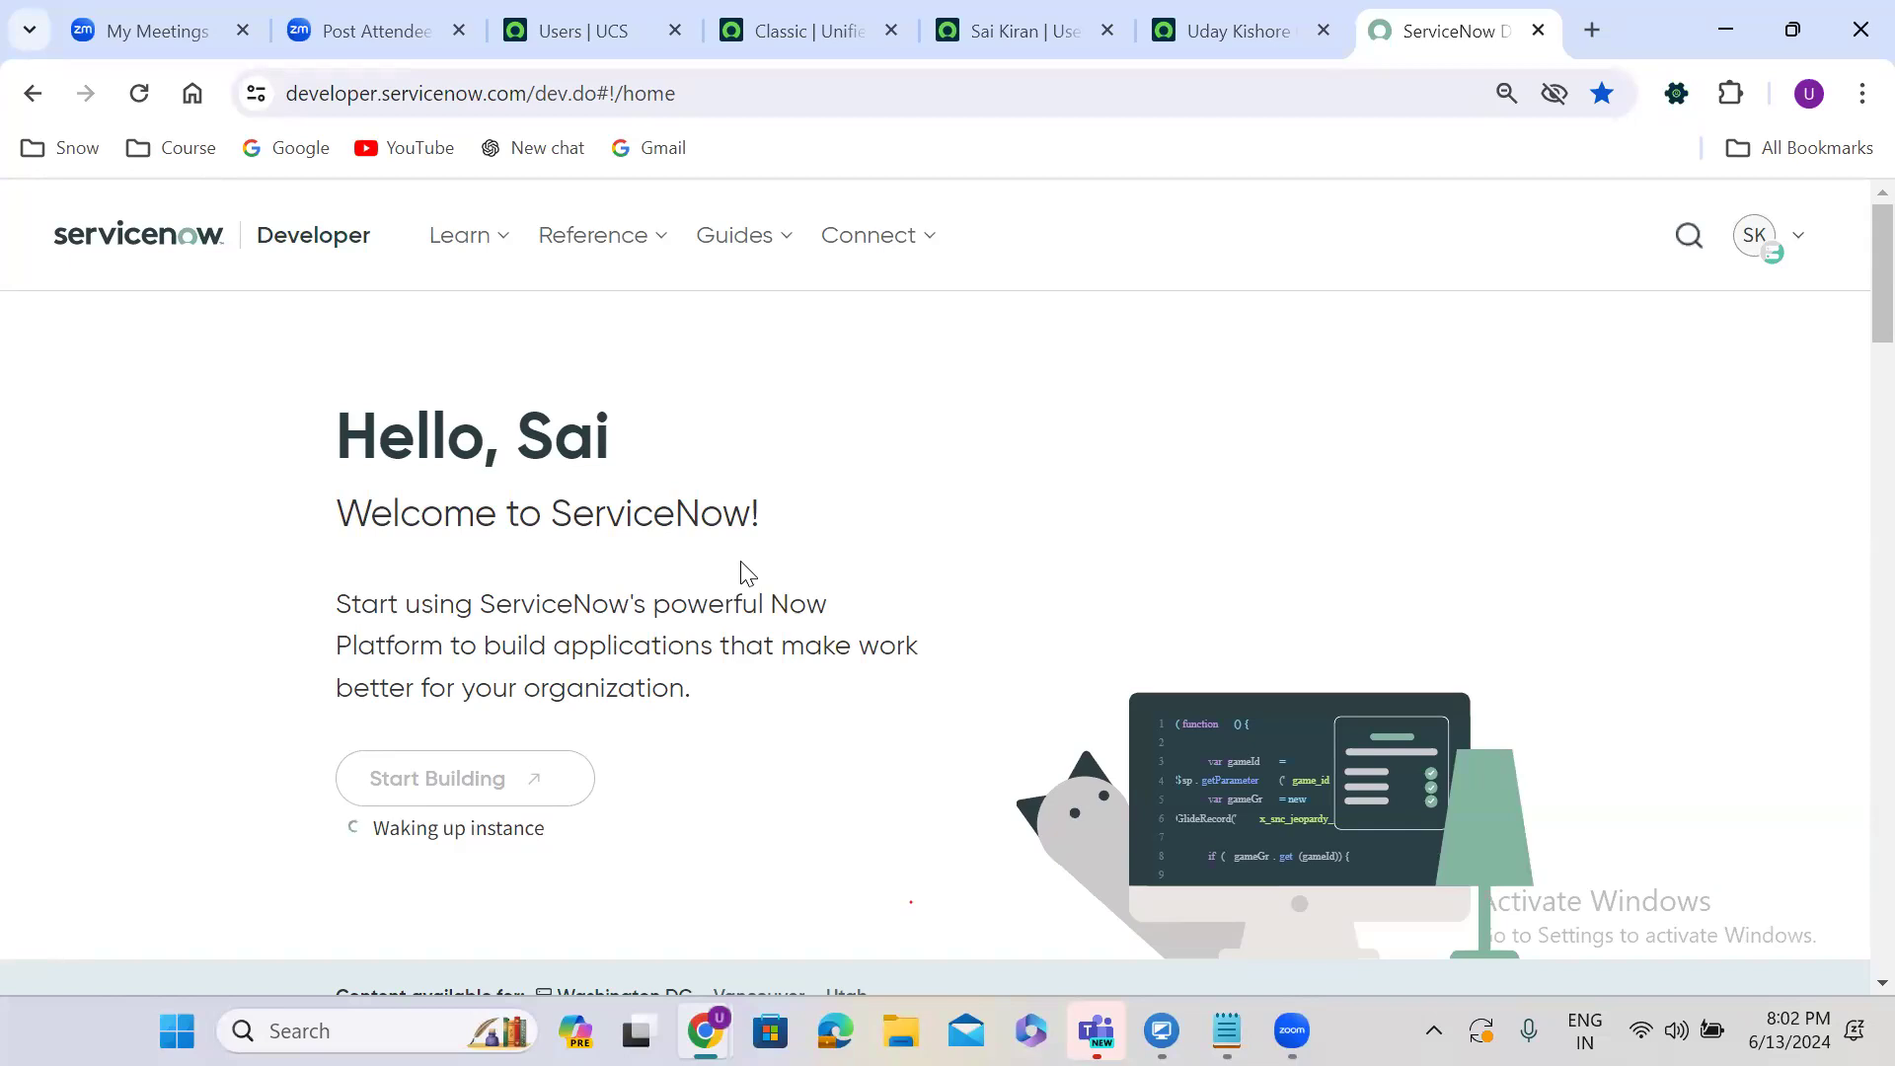
left_click(141, 98)
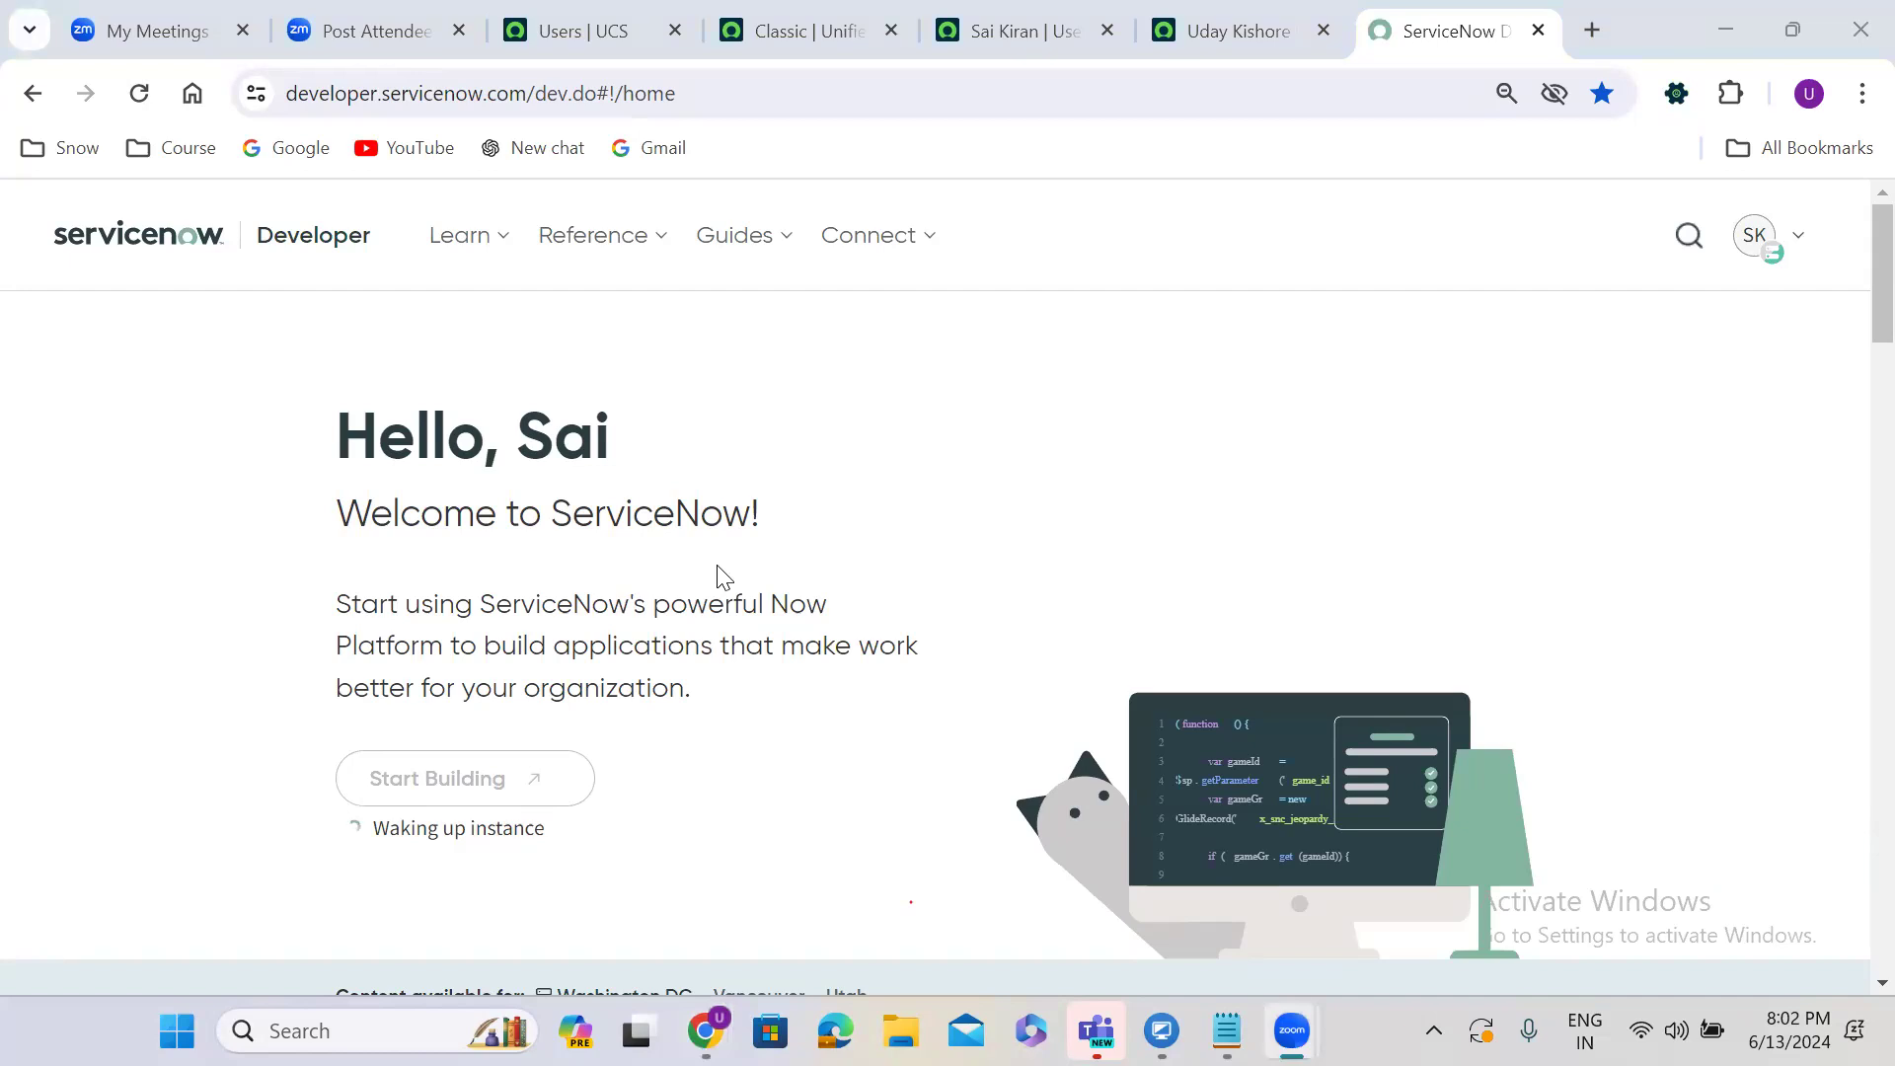
left_click(611, 30)
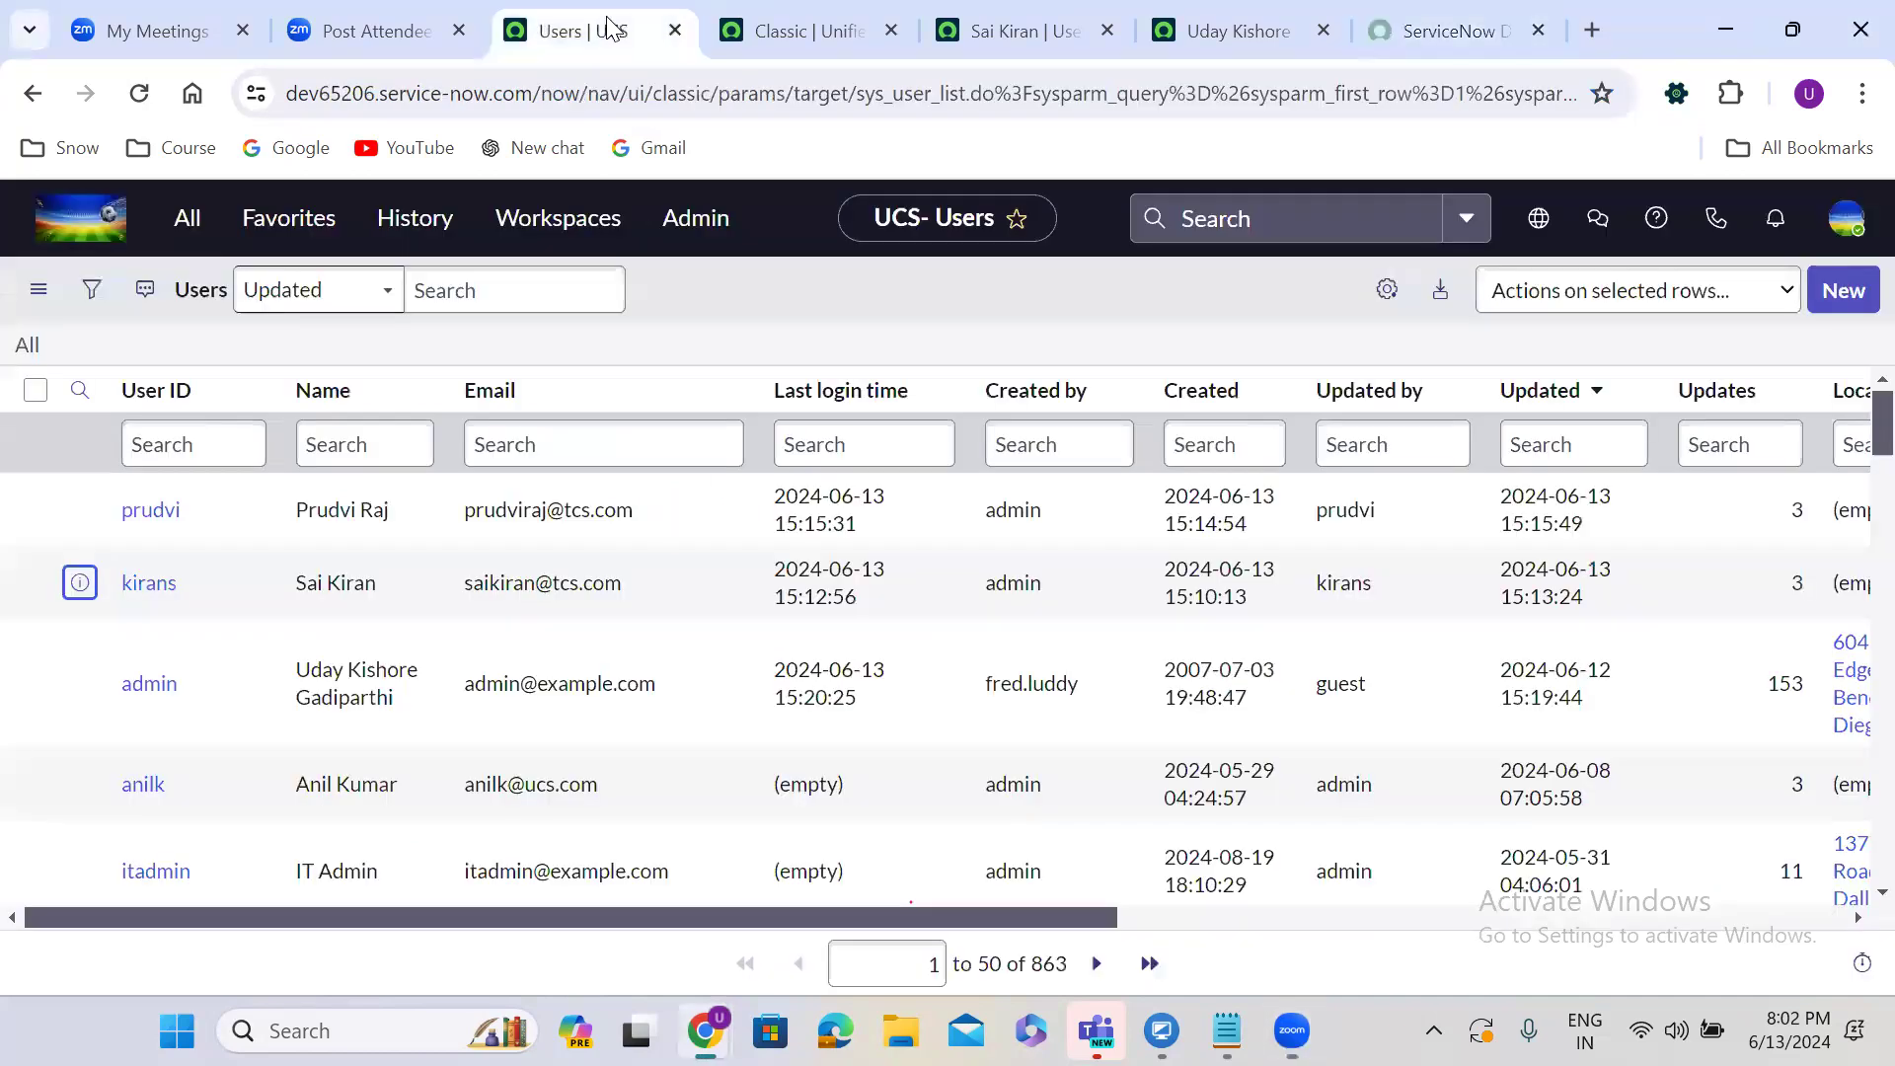
Reload the Users list, then show the User Administration modules filtered by 'user admin'.
left_click(81, 313)
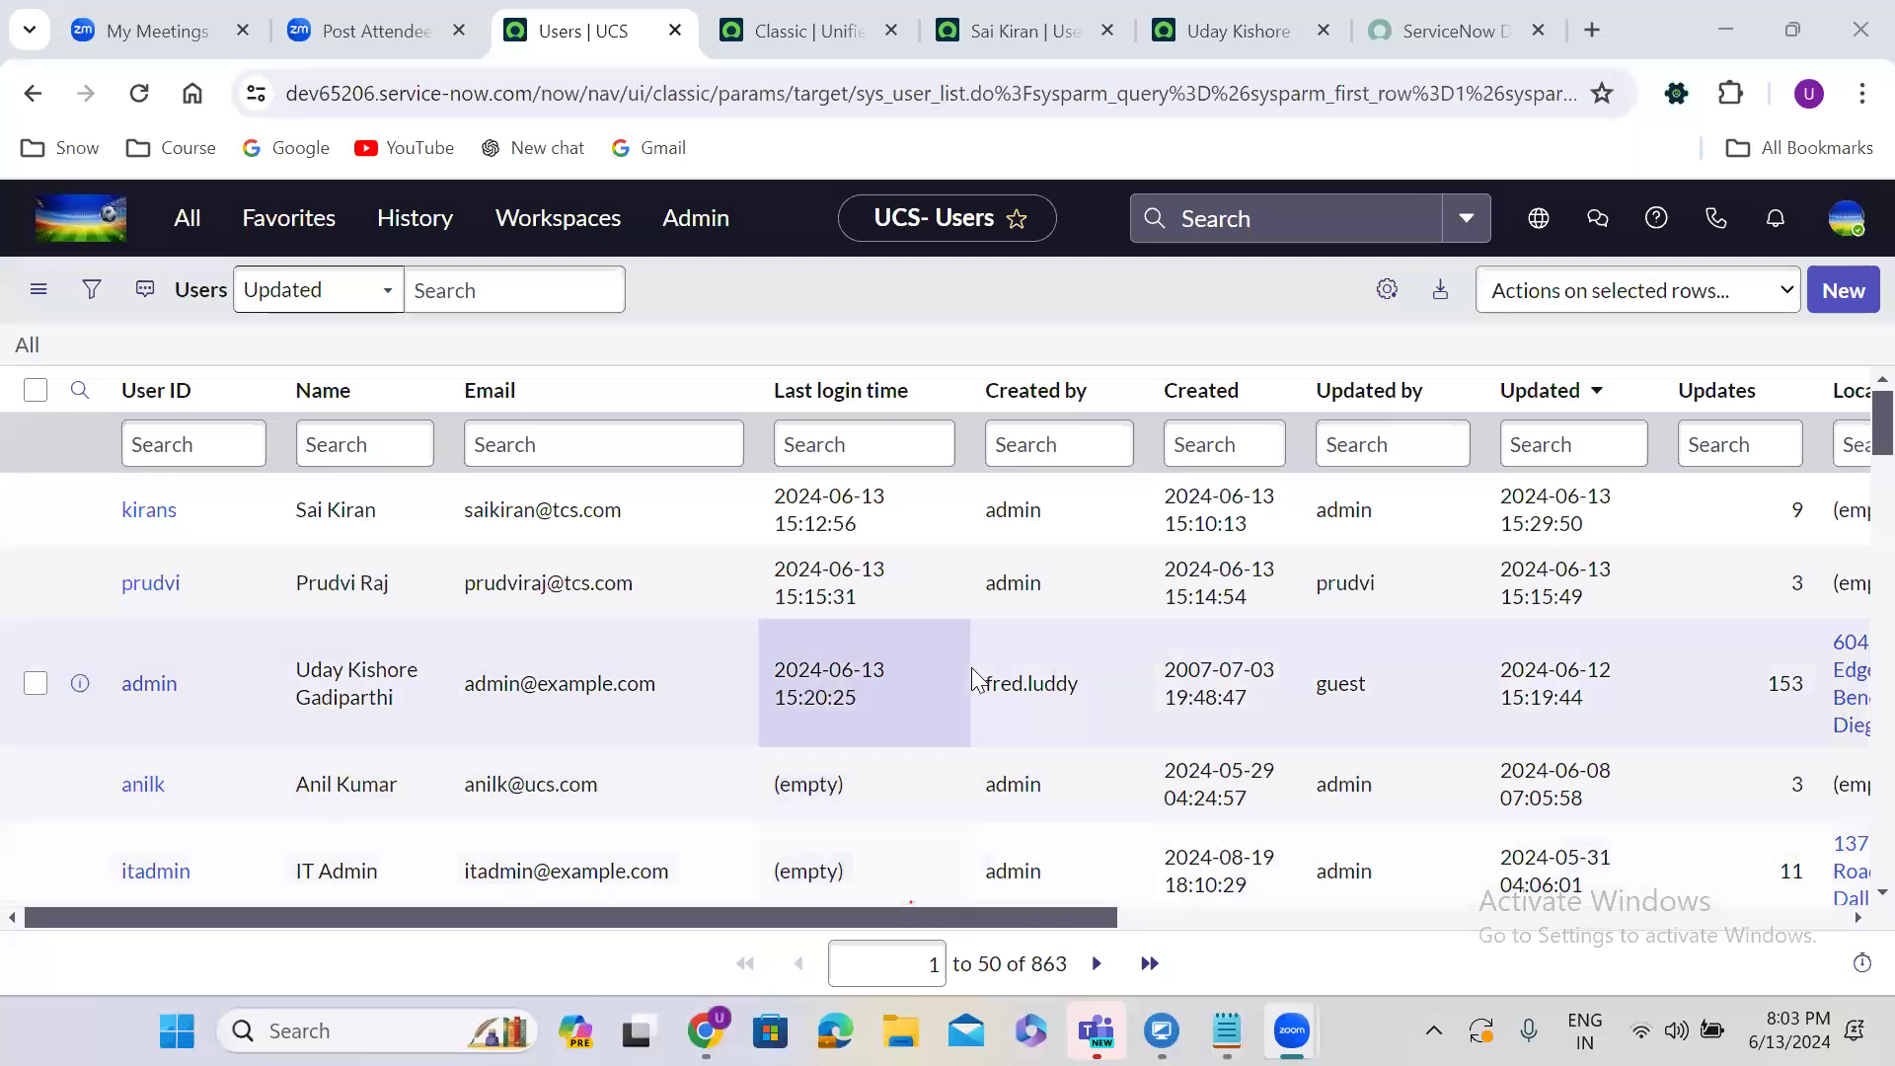
left_click(512, 431)
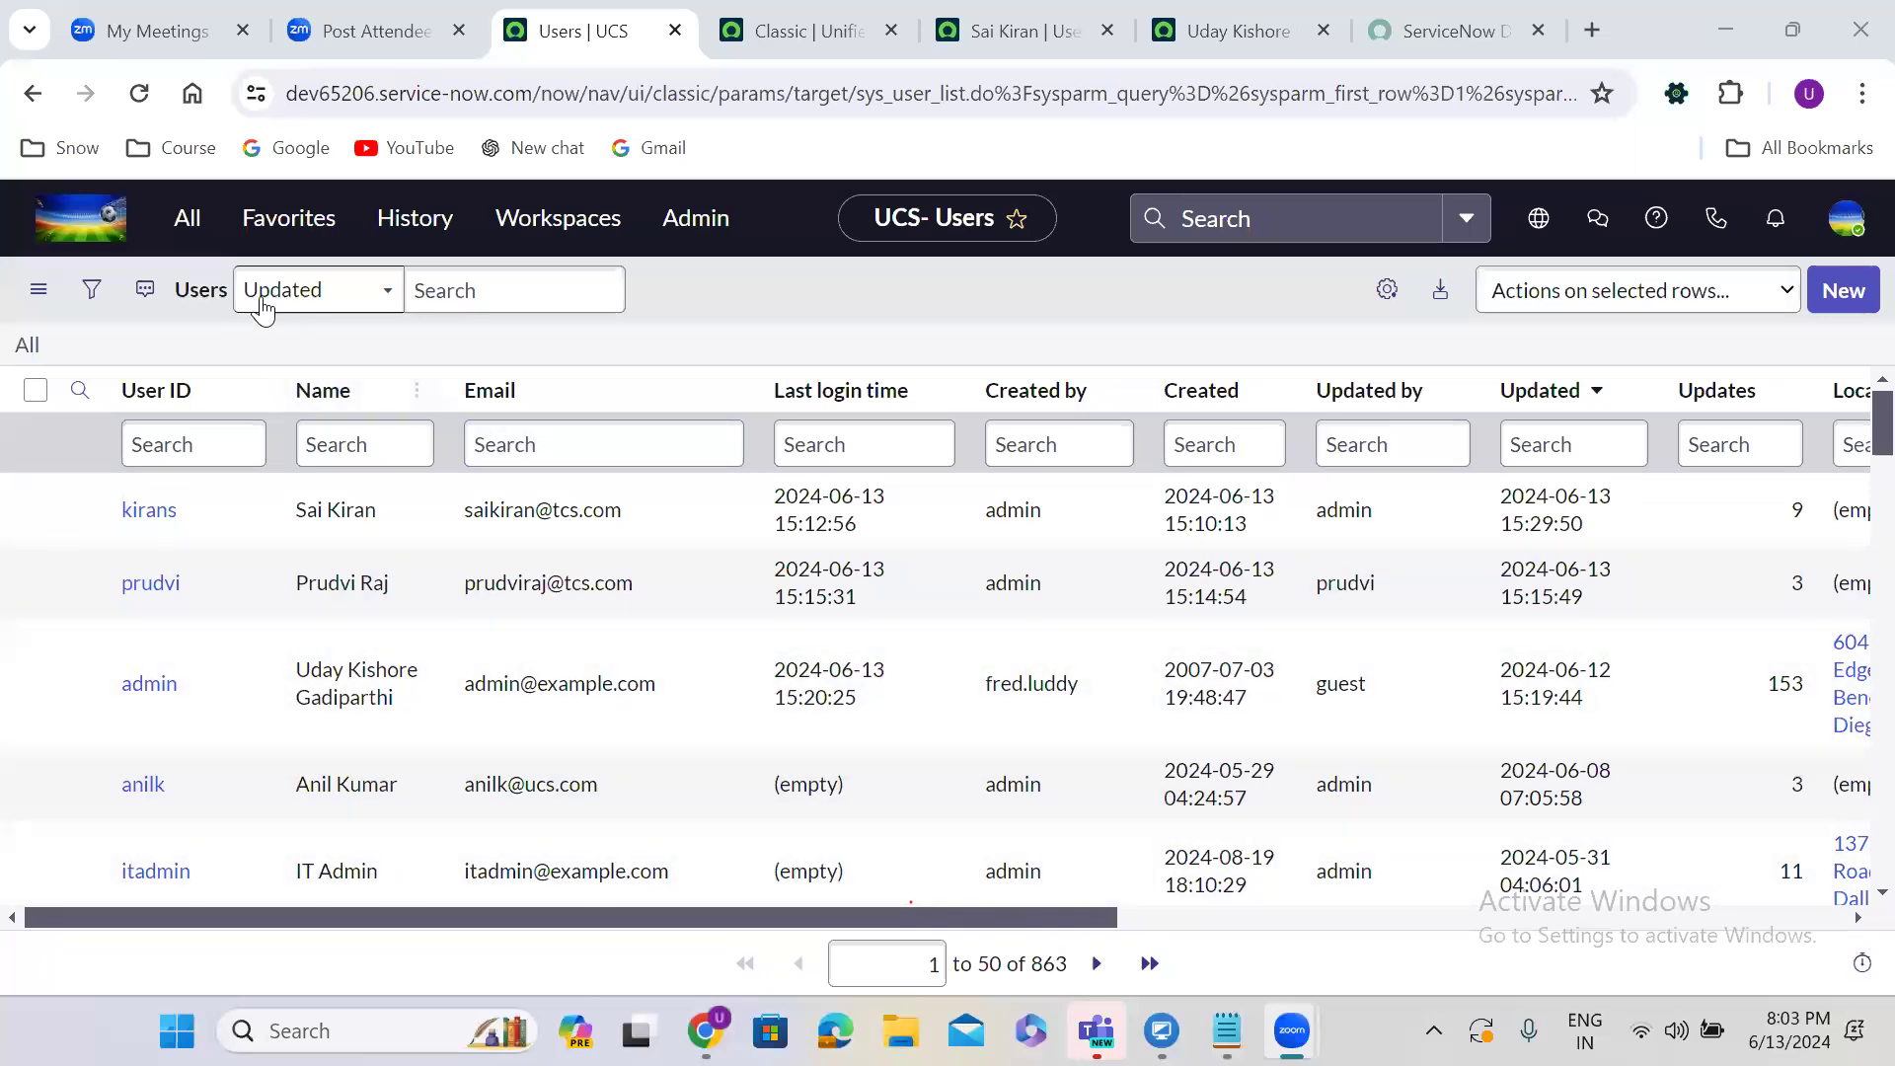
left_click(180, 229)
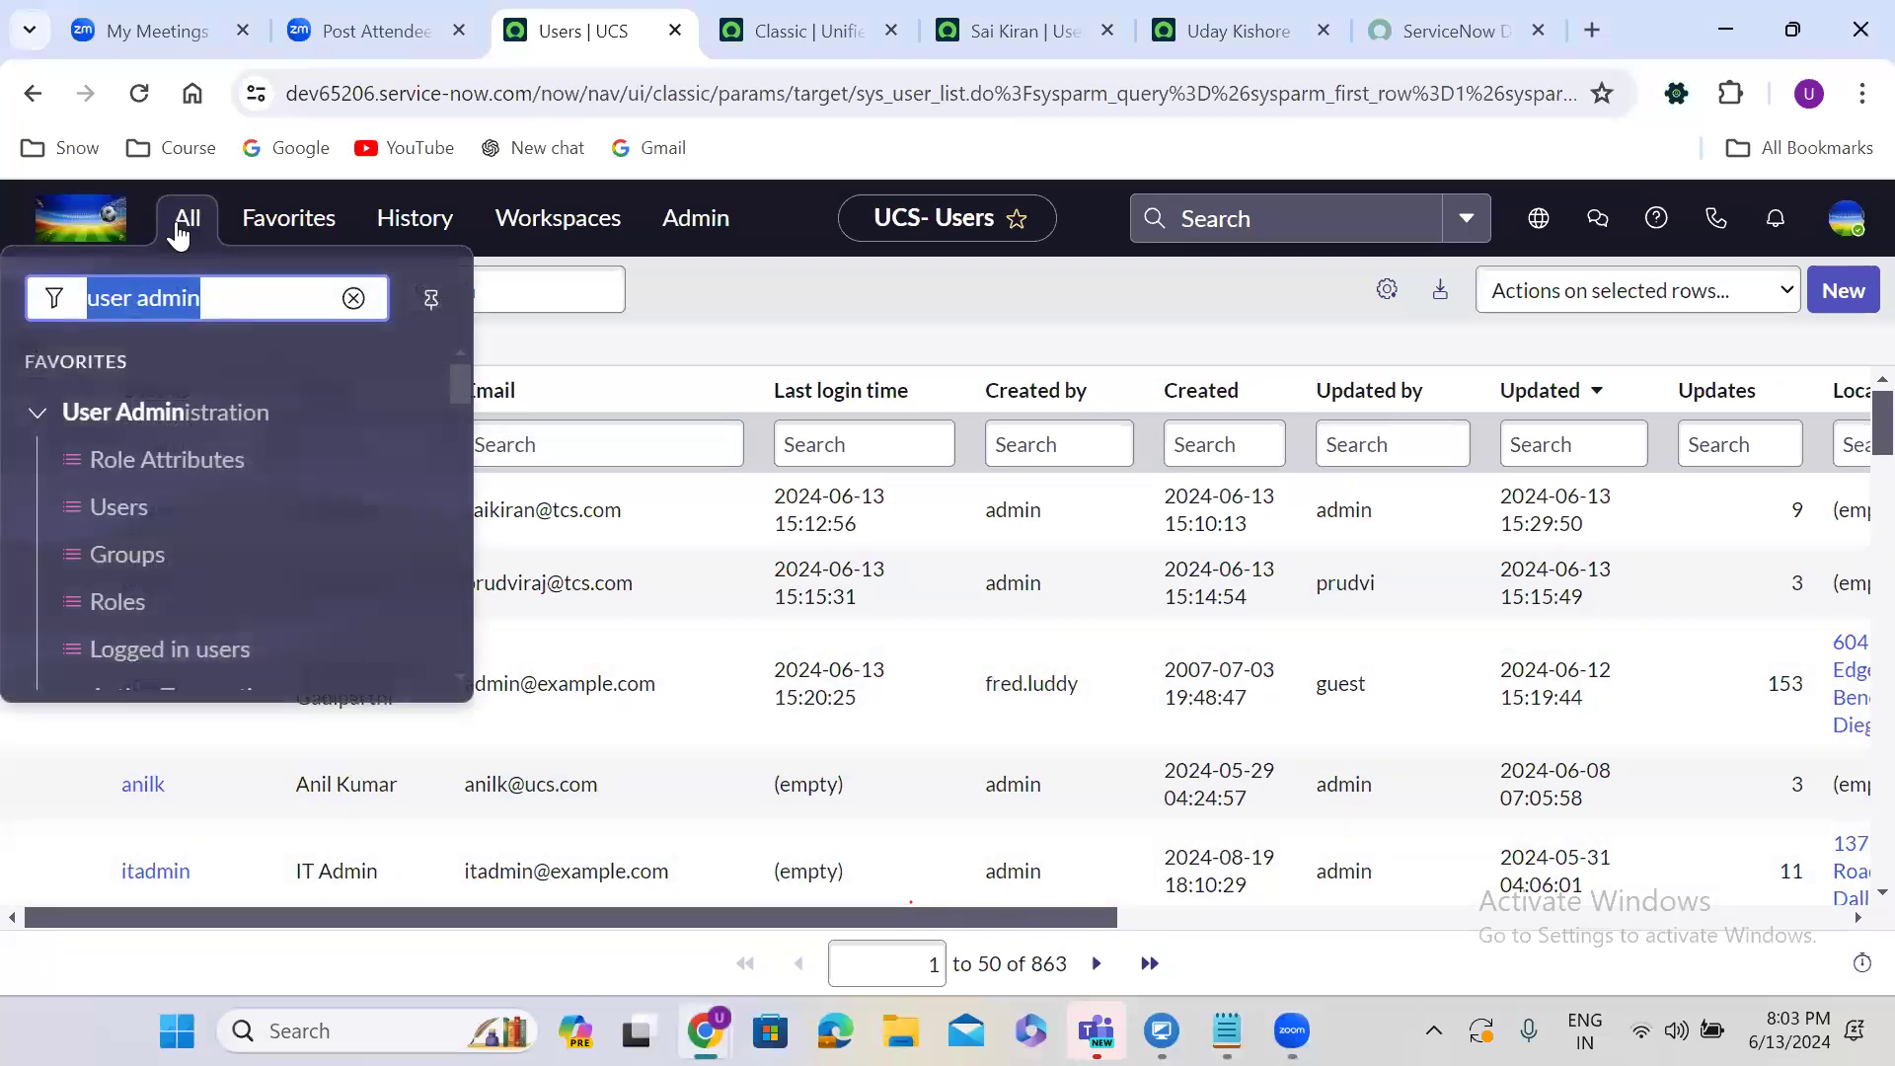
Create a new group record from the Groups list named 'TCS ServiceNow Adminstarters'.
left_click(136, 556)
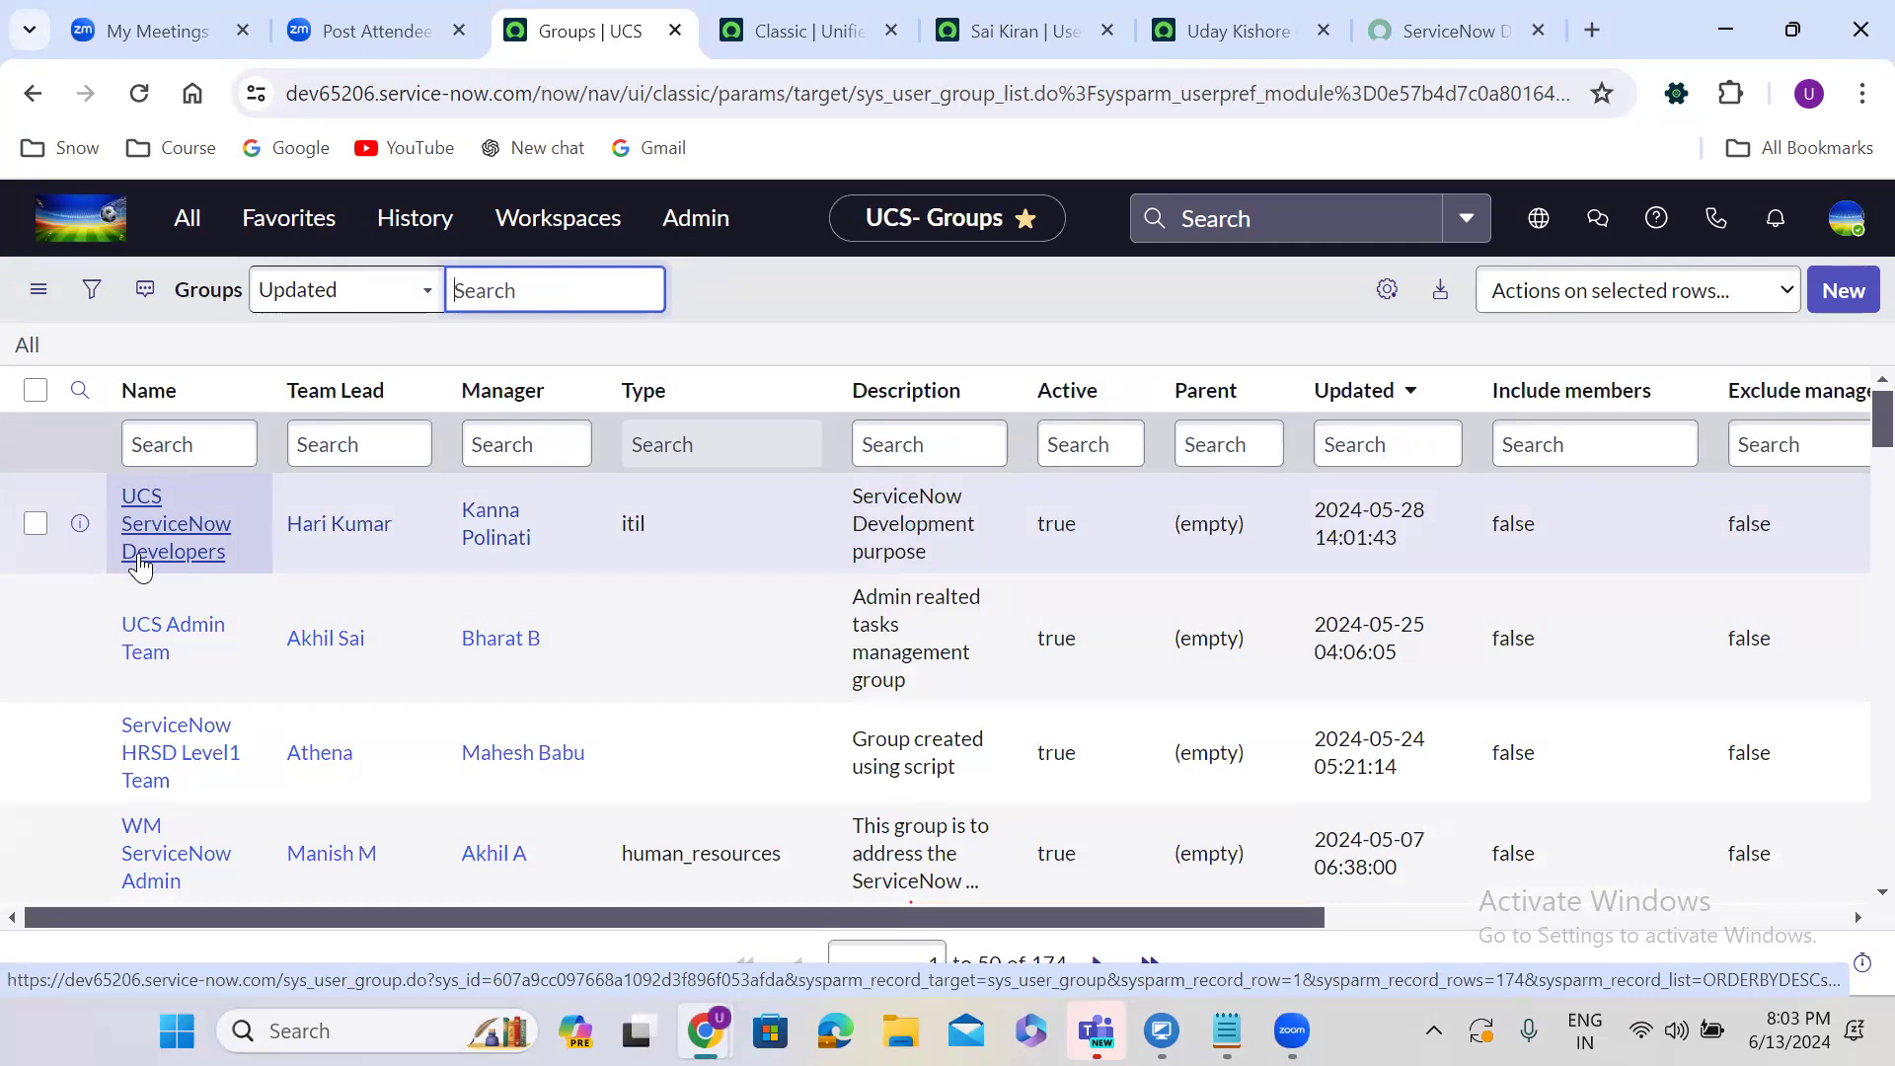
left_click(1836, 289)
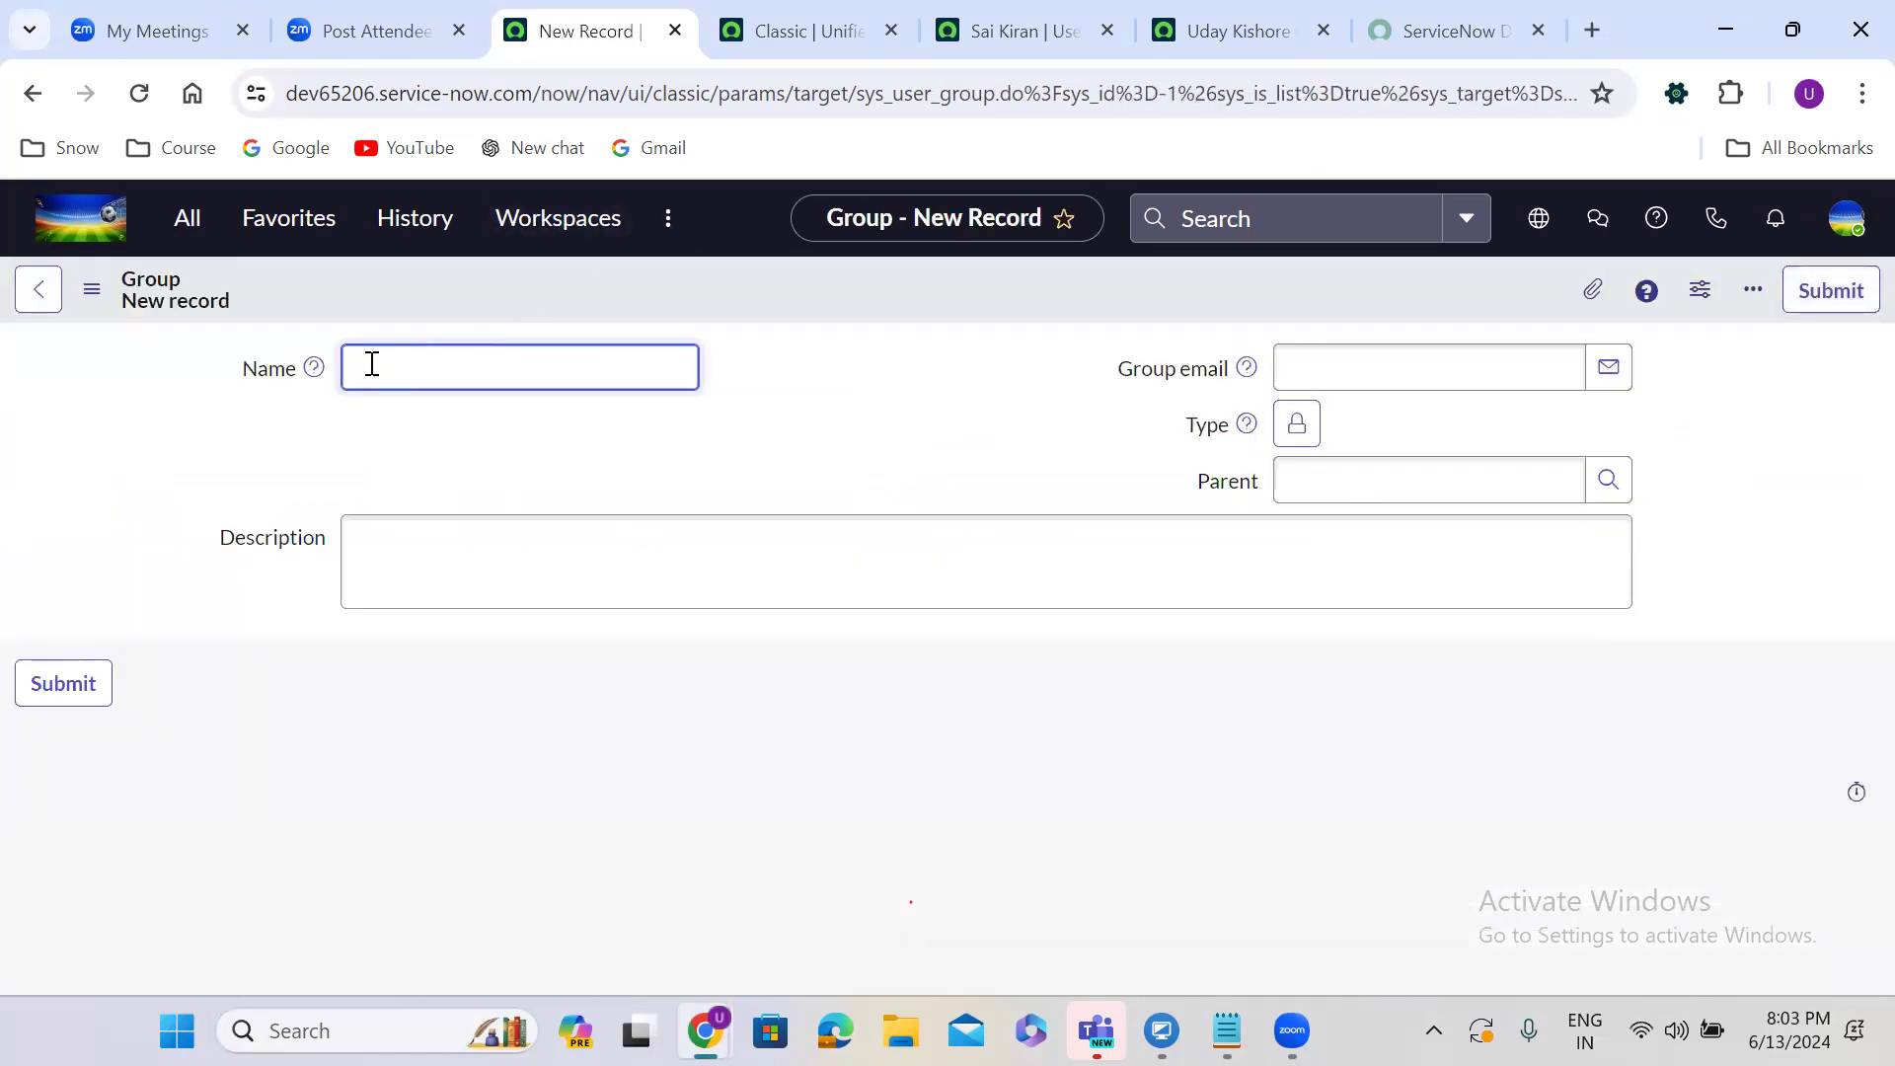
type("TCS ServiceNow Adminstarters")
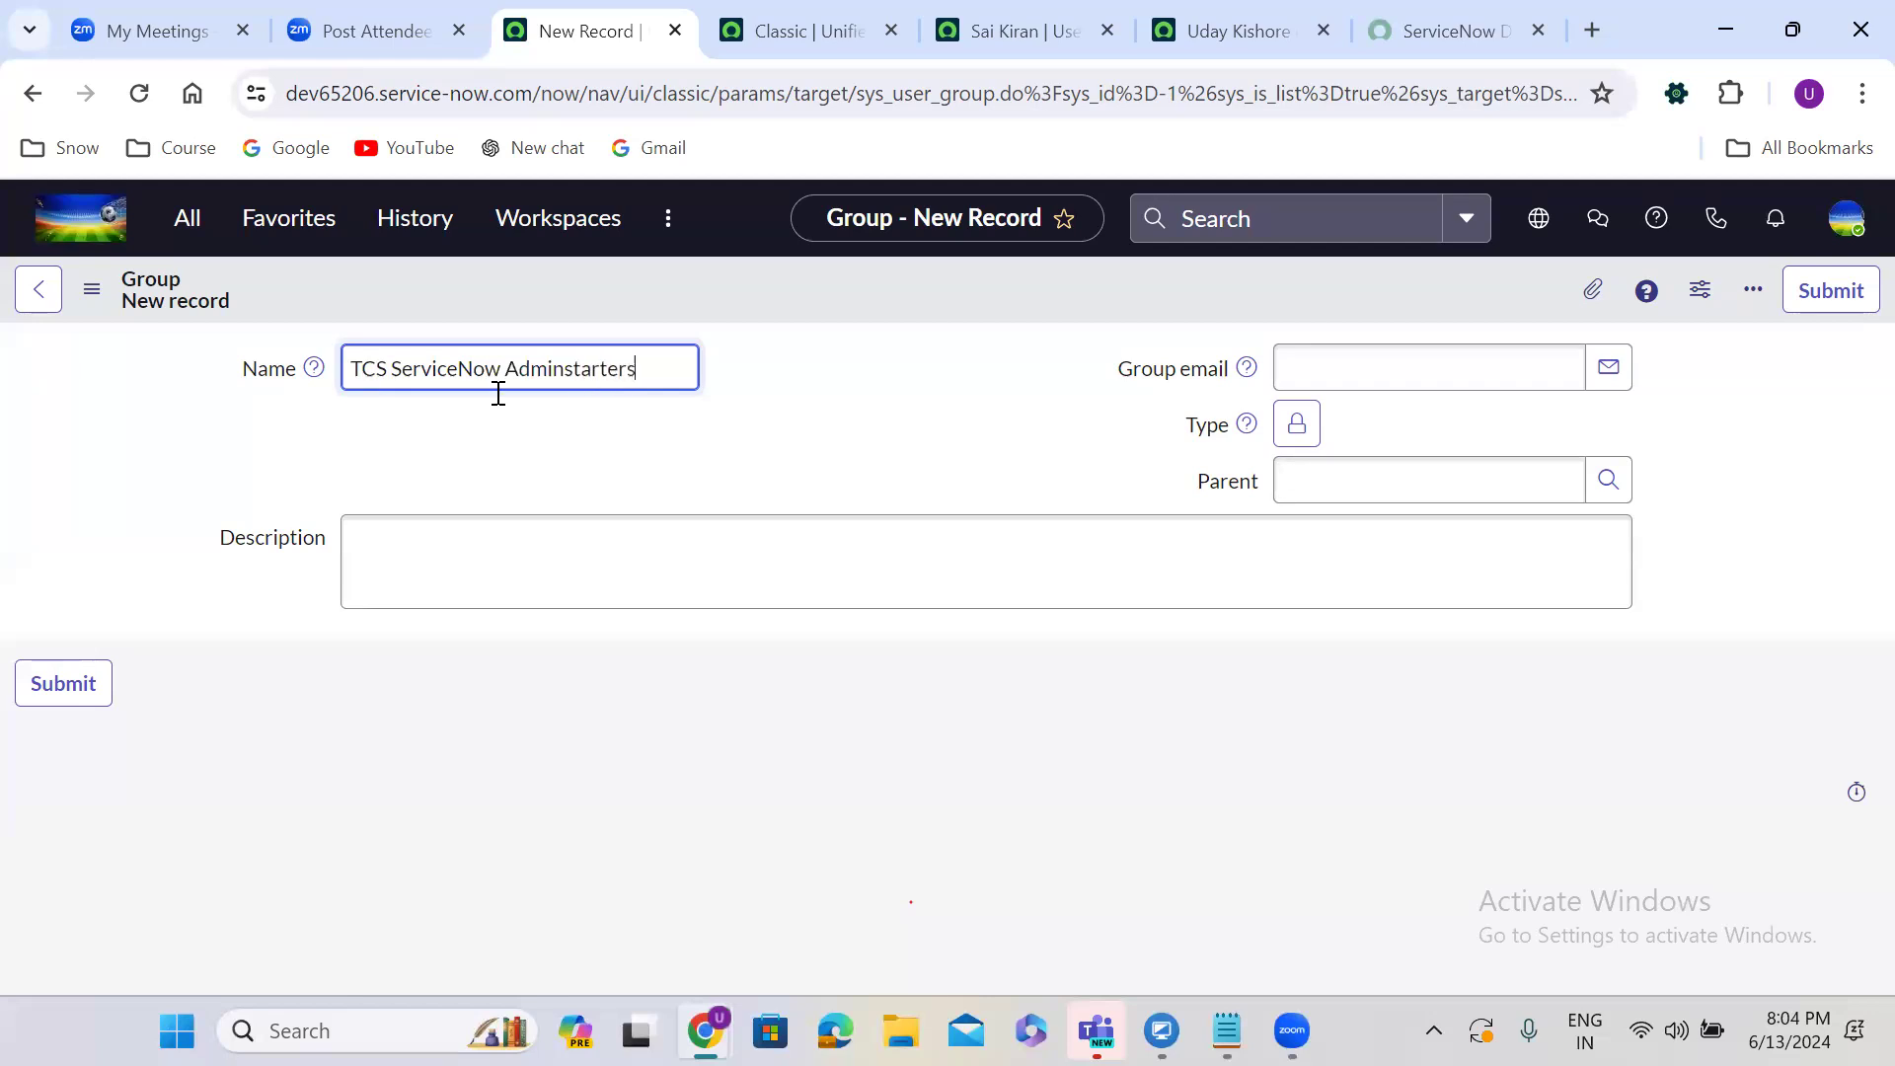
left_click(812, 448)
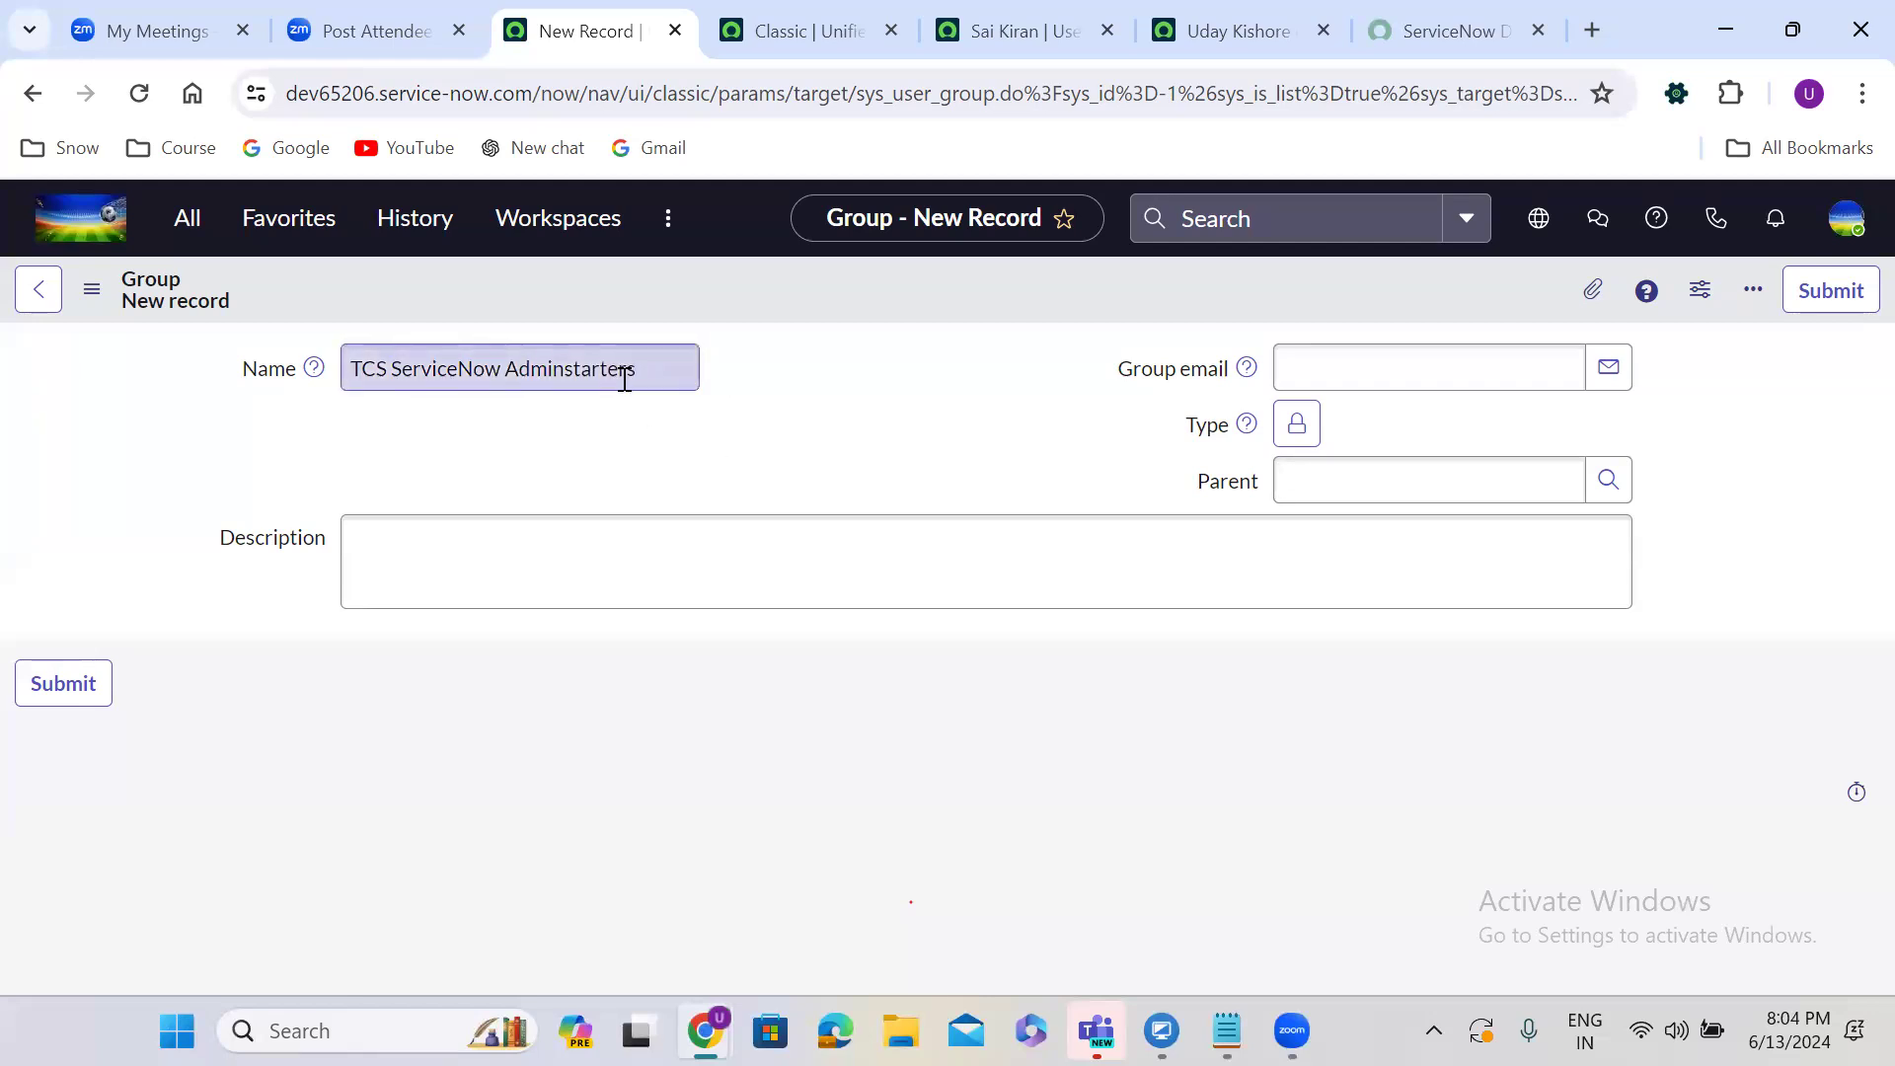
In the group form layout, add the Manager field directly below Name.
right_click(659, 288)
mouse_move(816, 351)
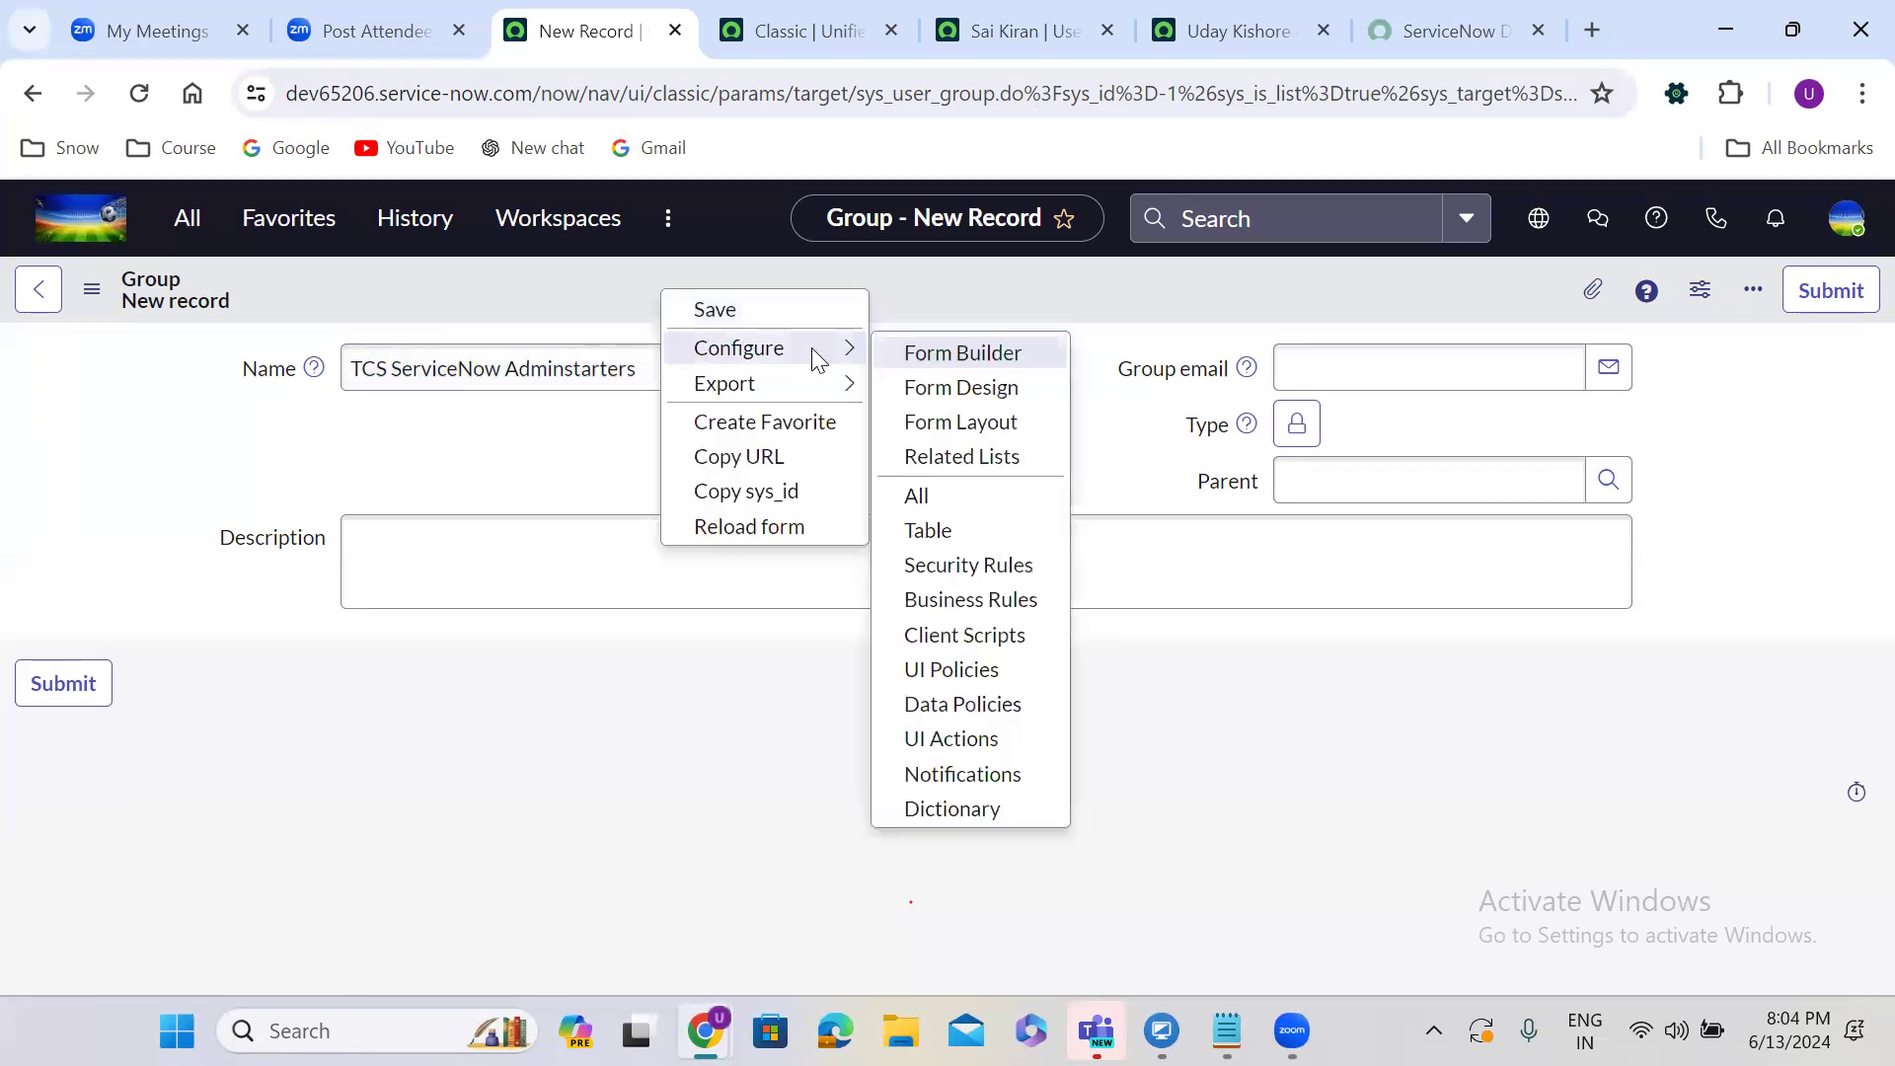
left_click(970, 429)
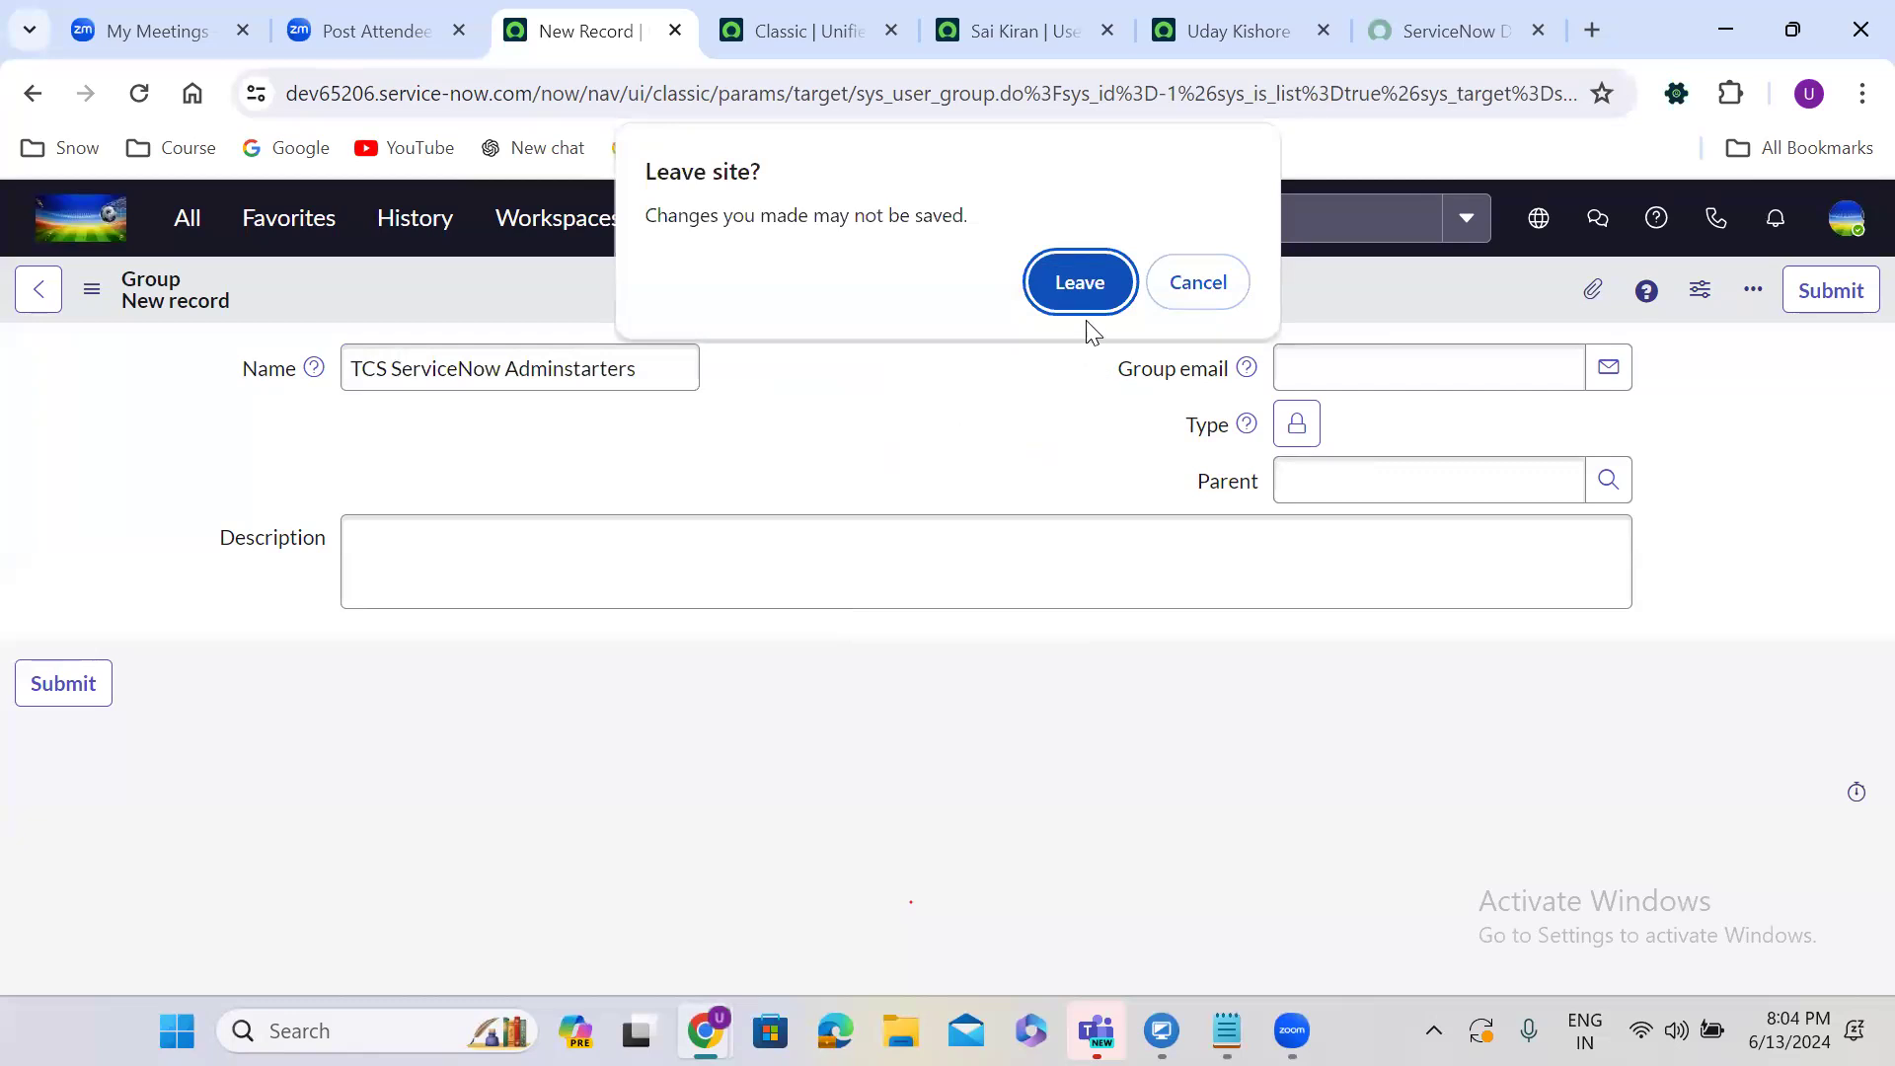
left_click(1085, 294)
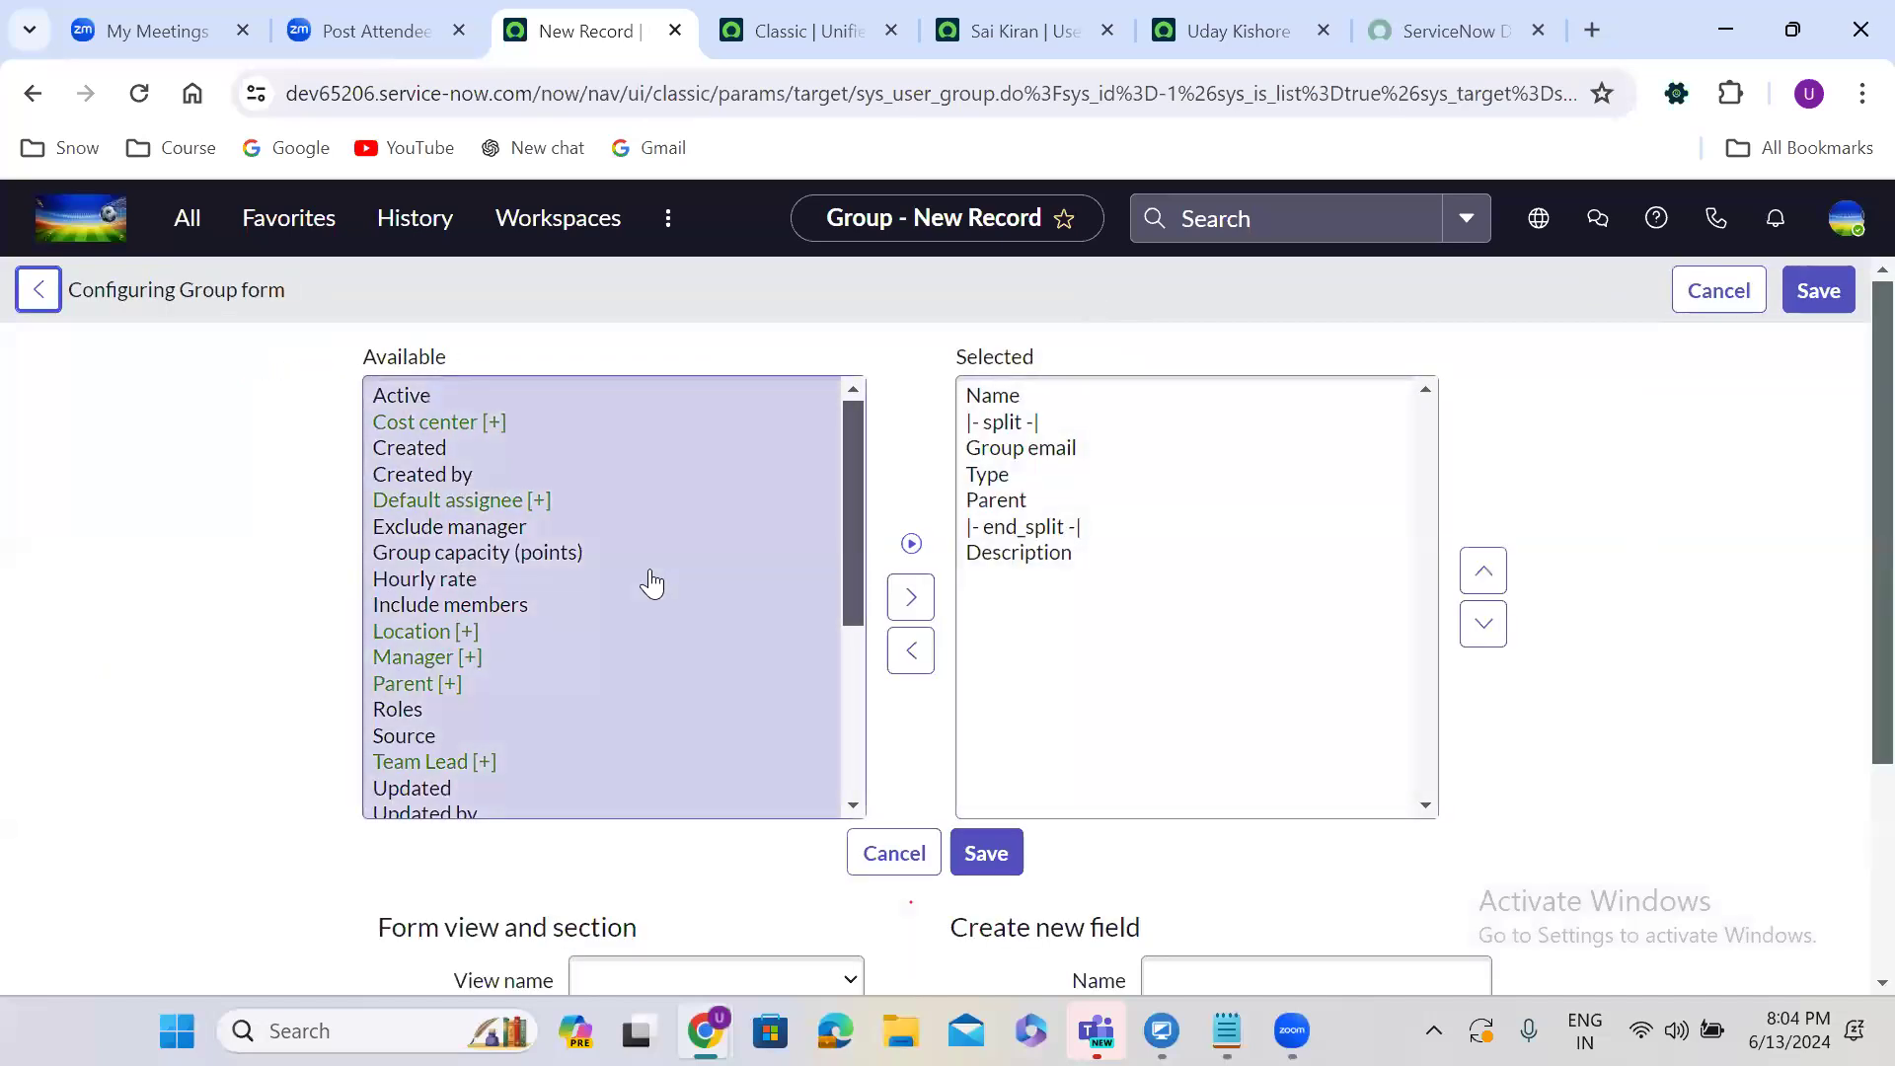
double_click(466, 656)
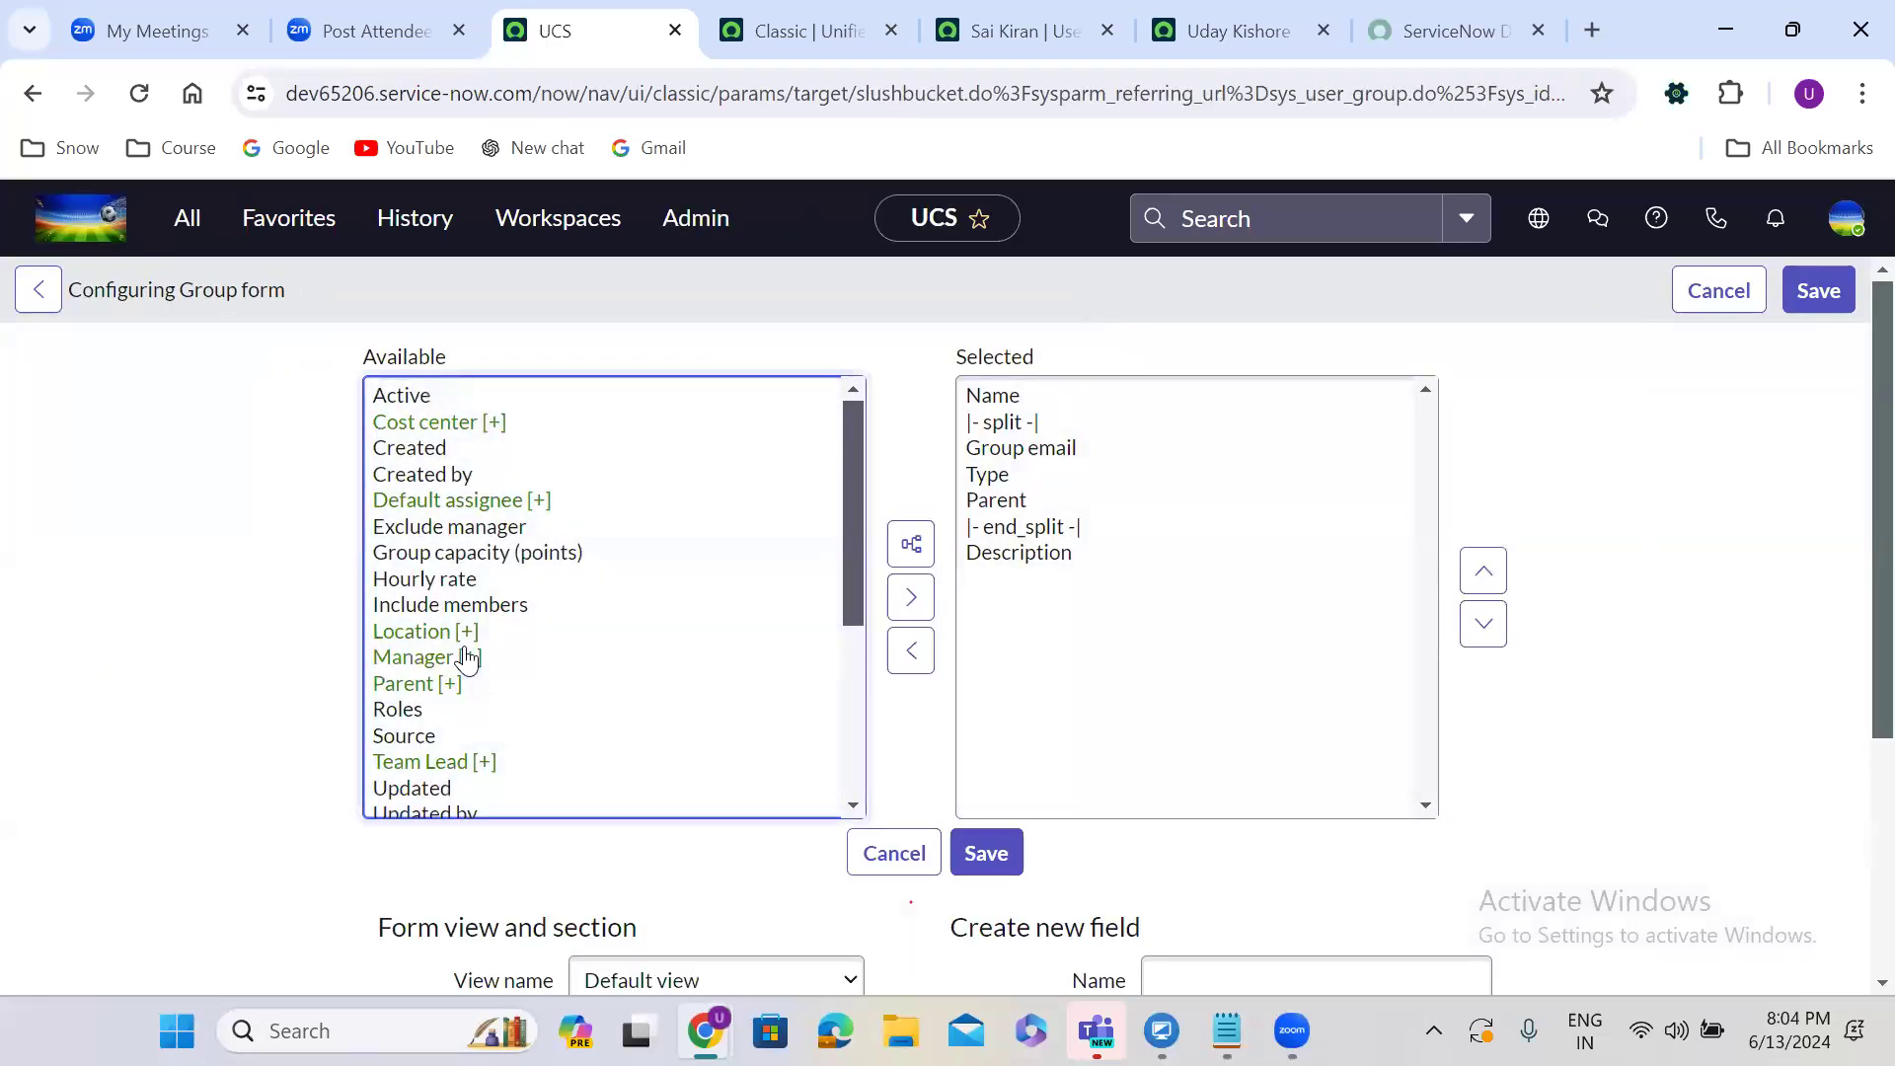
left_click(1482, 573)
left_click(1482, 574)
left_click(1482, 573)
left_click(1482, 573)
left_click(1482, 574)
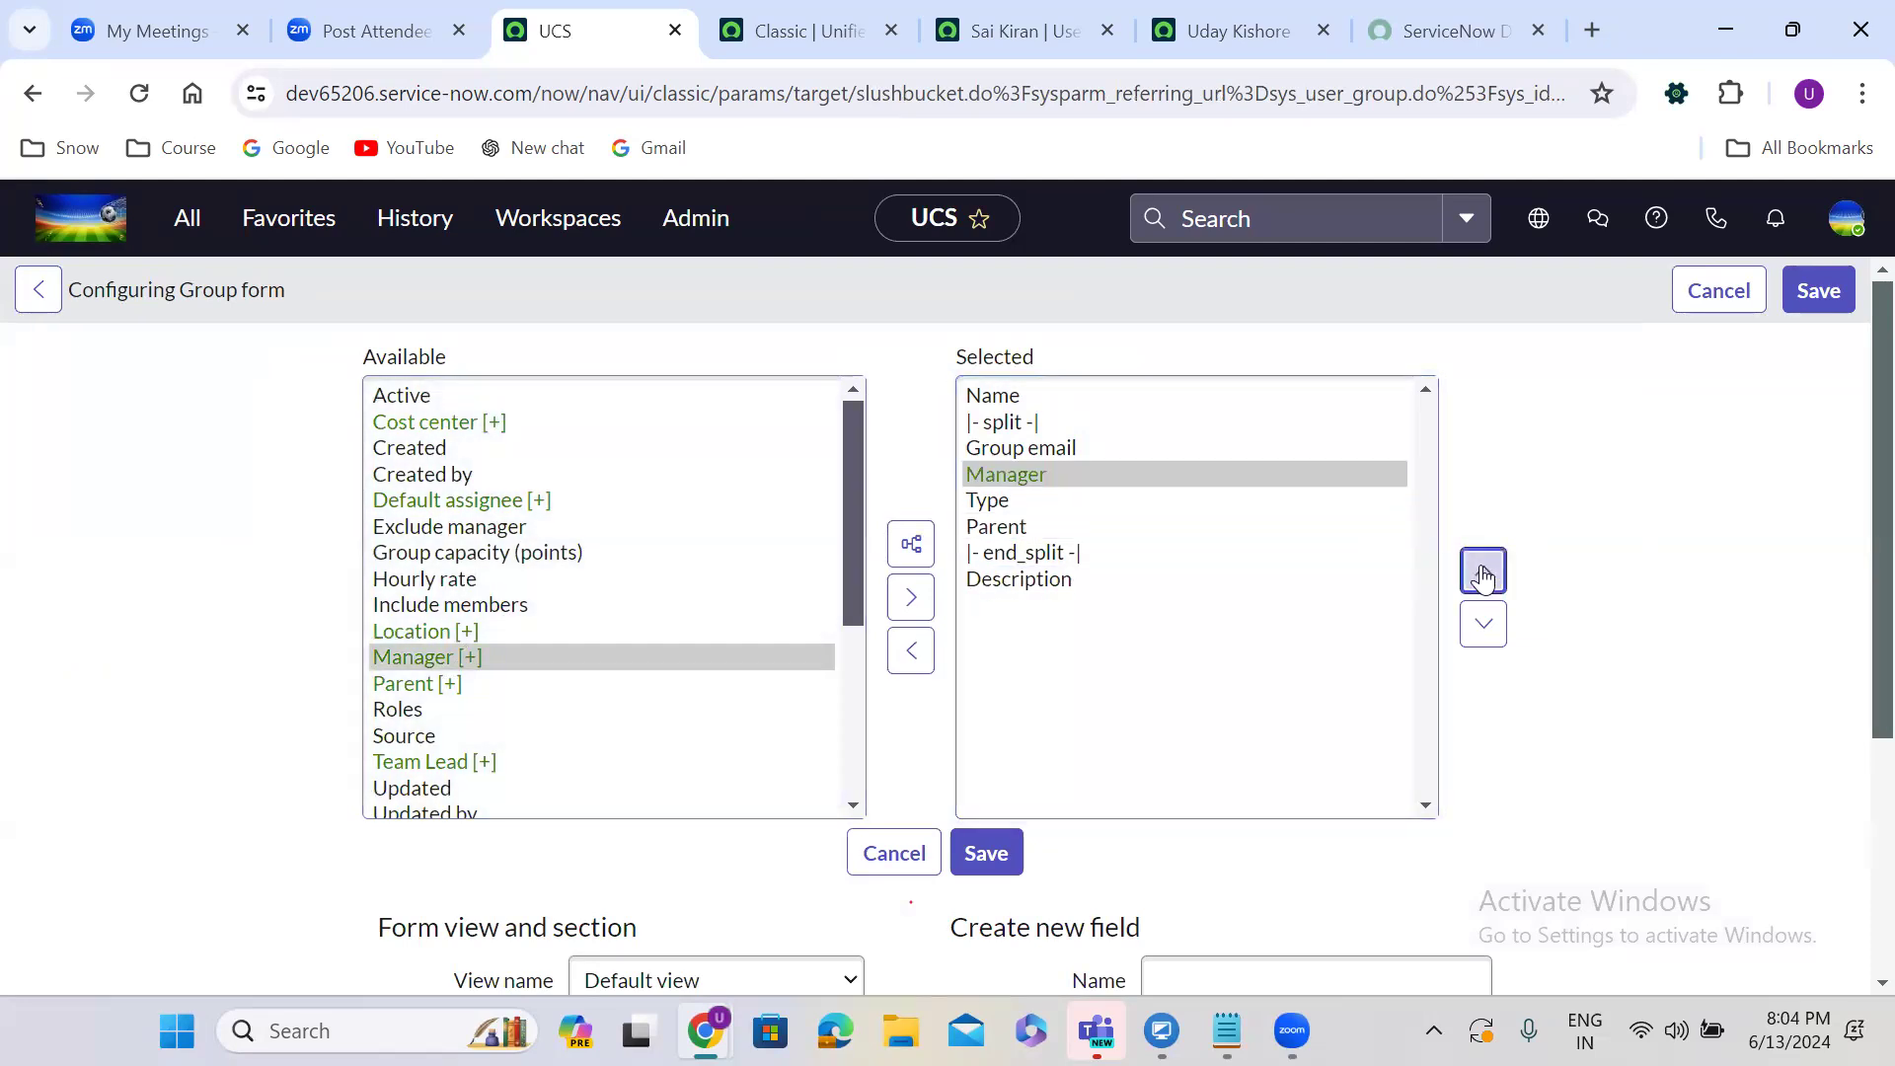
left_click(1482, 573)
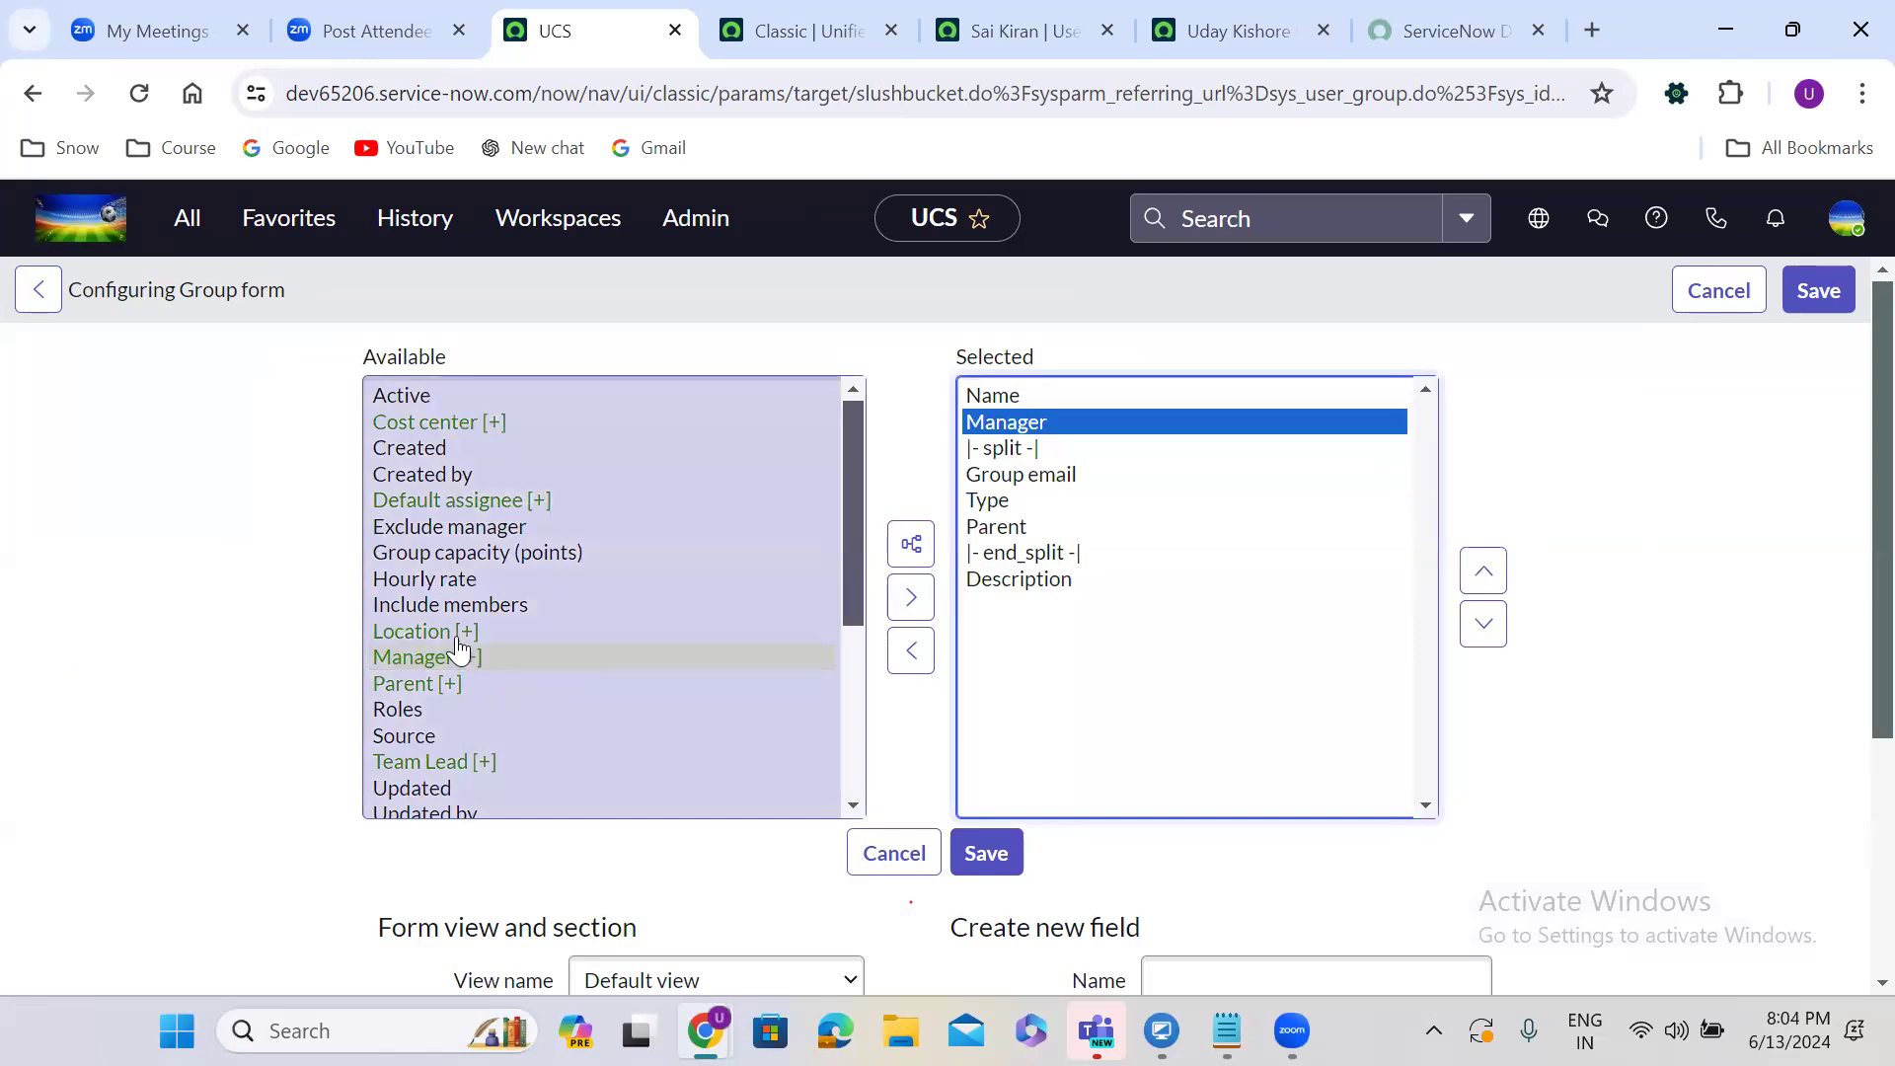
Add Team Lead just below Manager, save the layout, and name the group 'TCS ServiceNow Adminstraters'.
left_click(440, 590)
key("t")
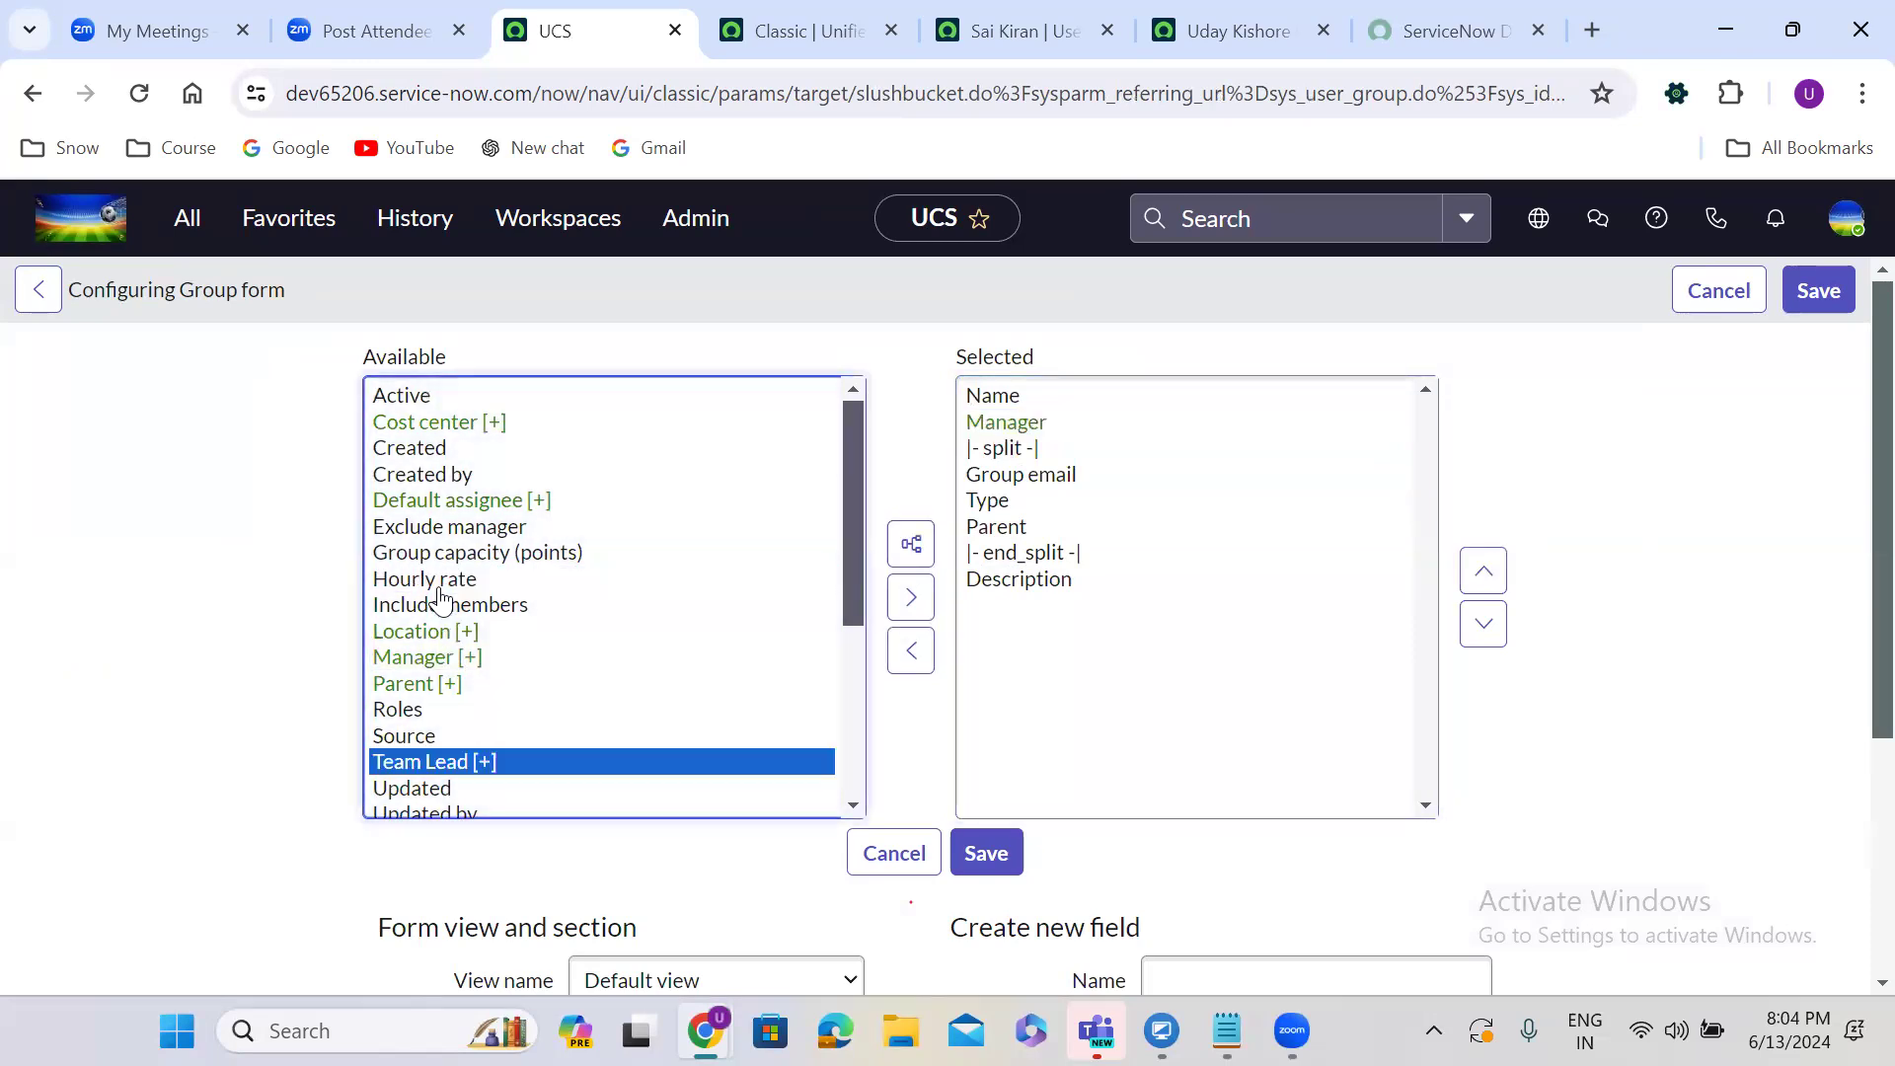
left_click(910, 596)
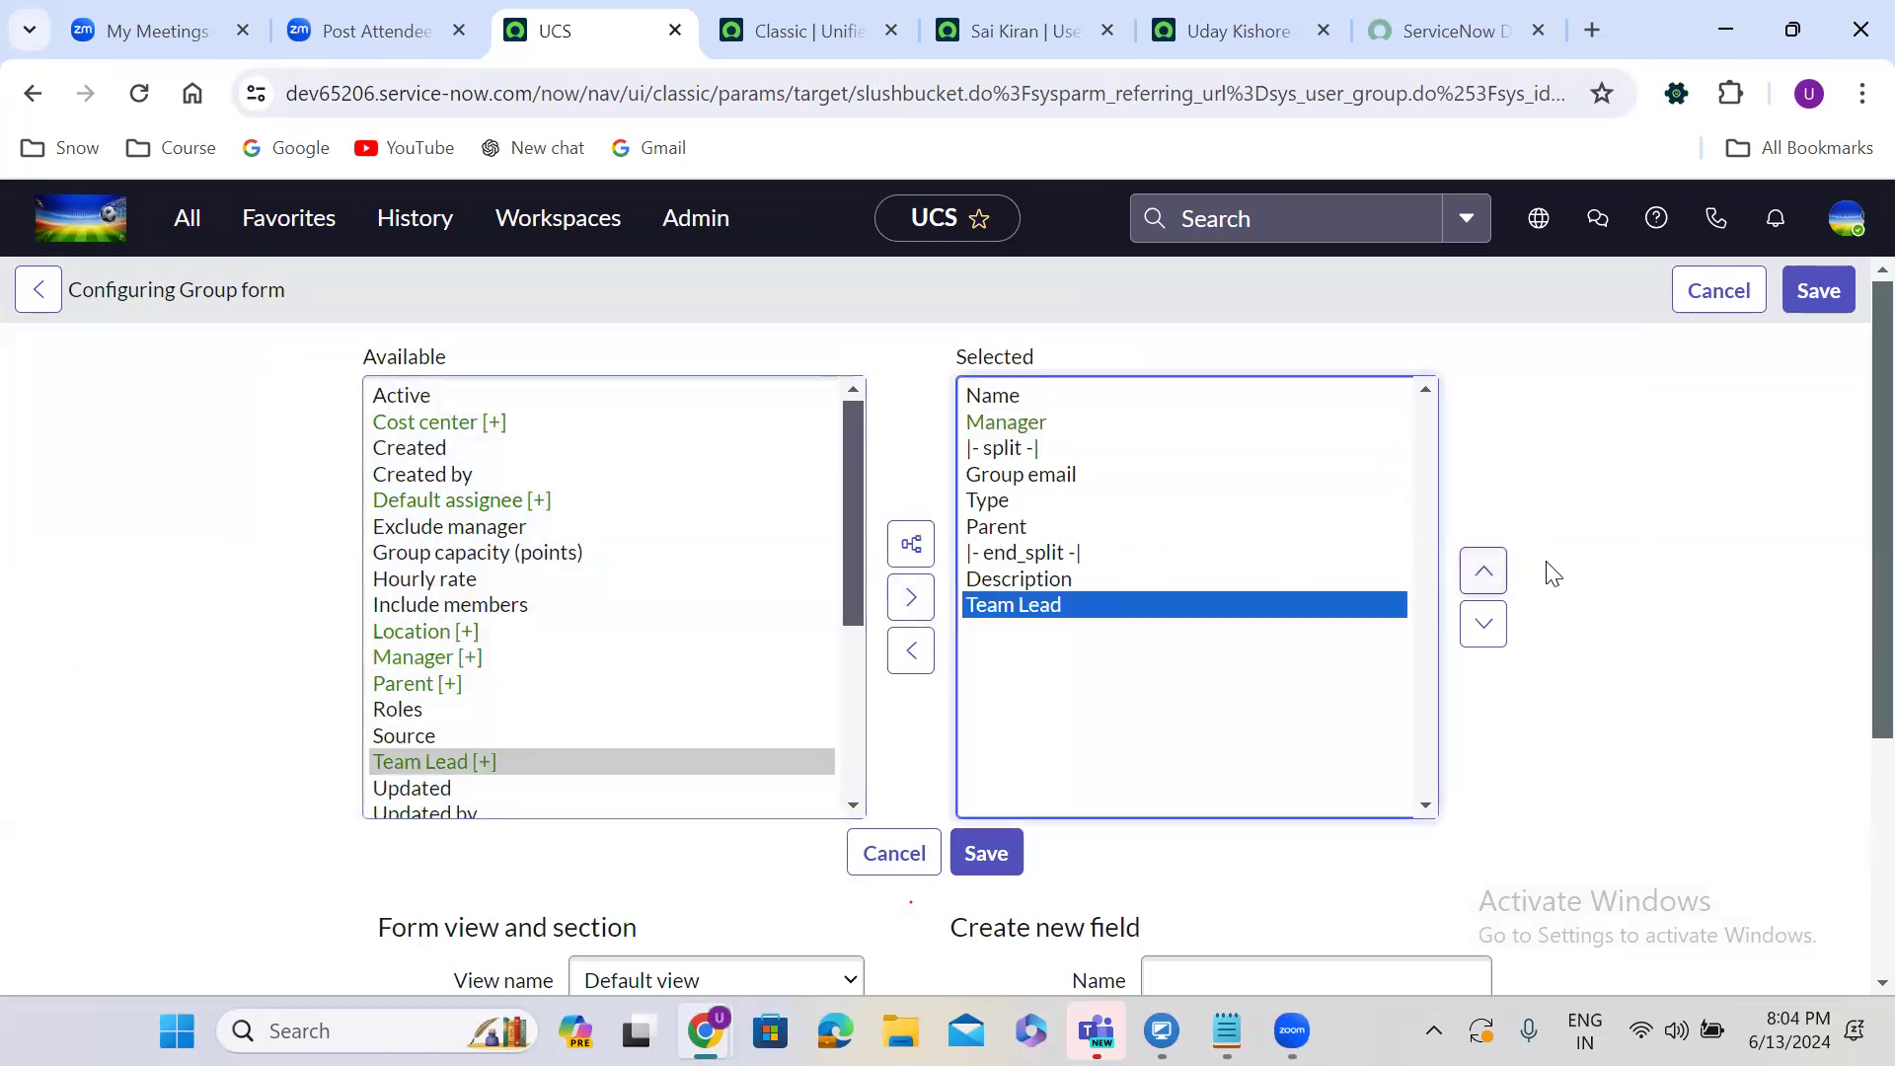
left_click(1484, 572)
left_click(1484, 572)
left_click(1484, 572)
left_click(1484, 572)
left_click(1484, 572)
left_click(1486, 576)
left_click(1486, 576)
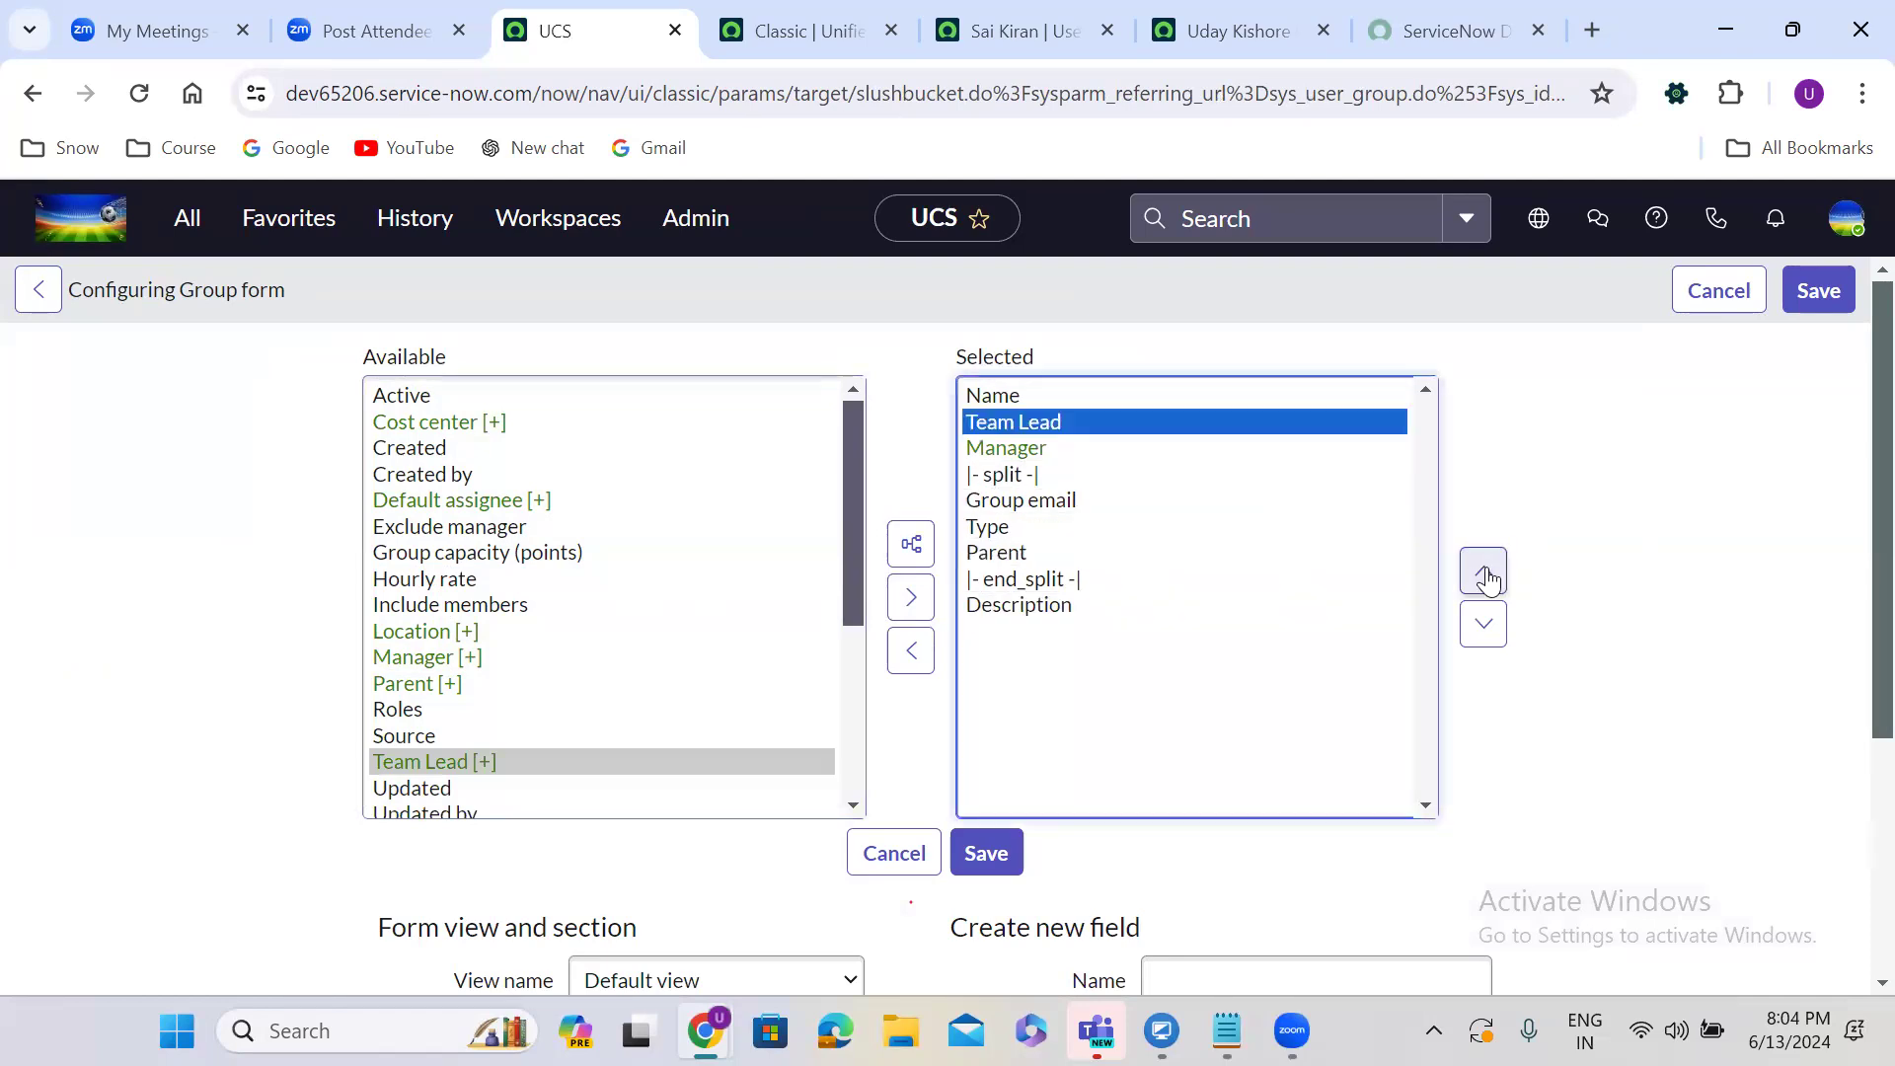
left_click(1484, 622)
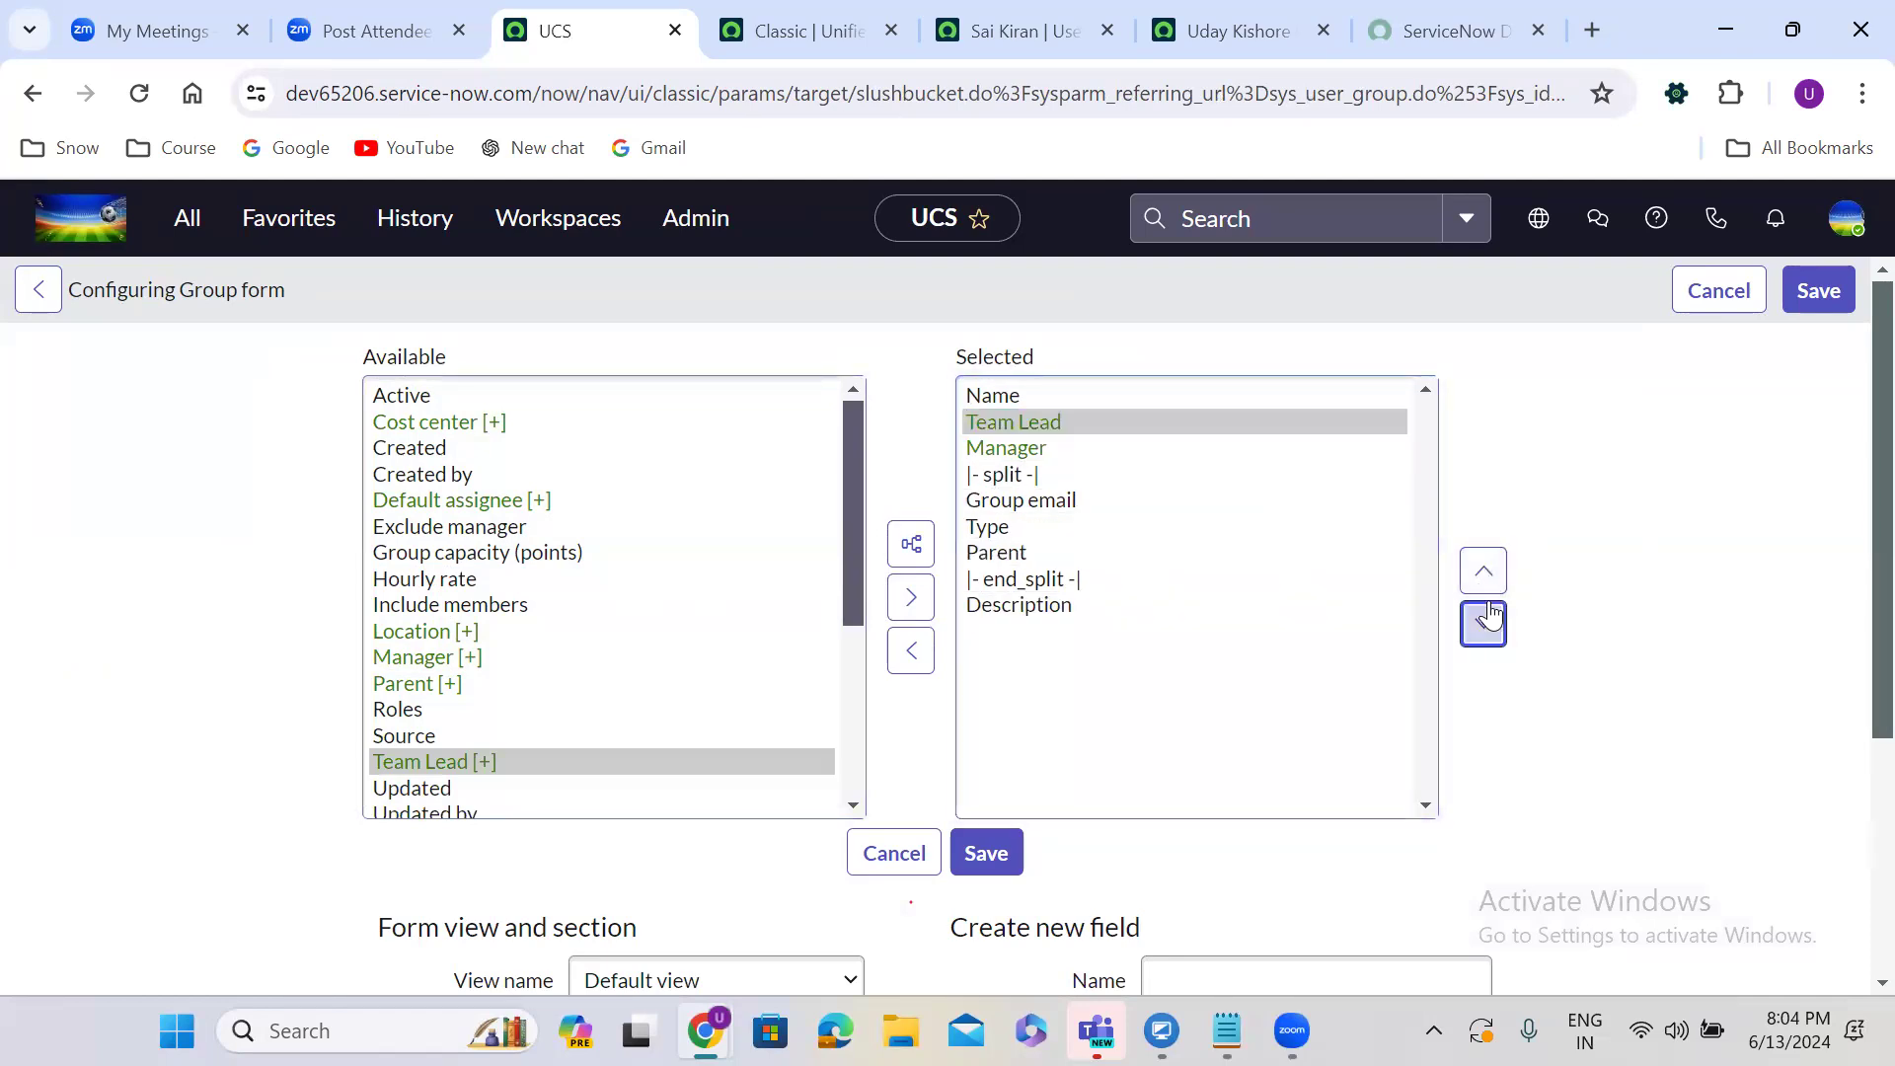
left_click(1001, 880)
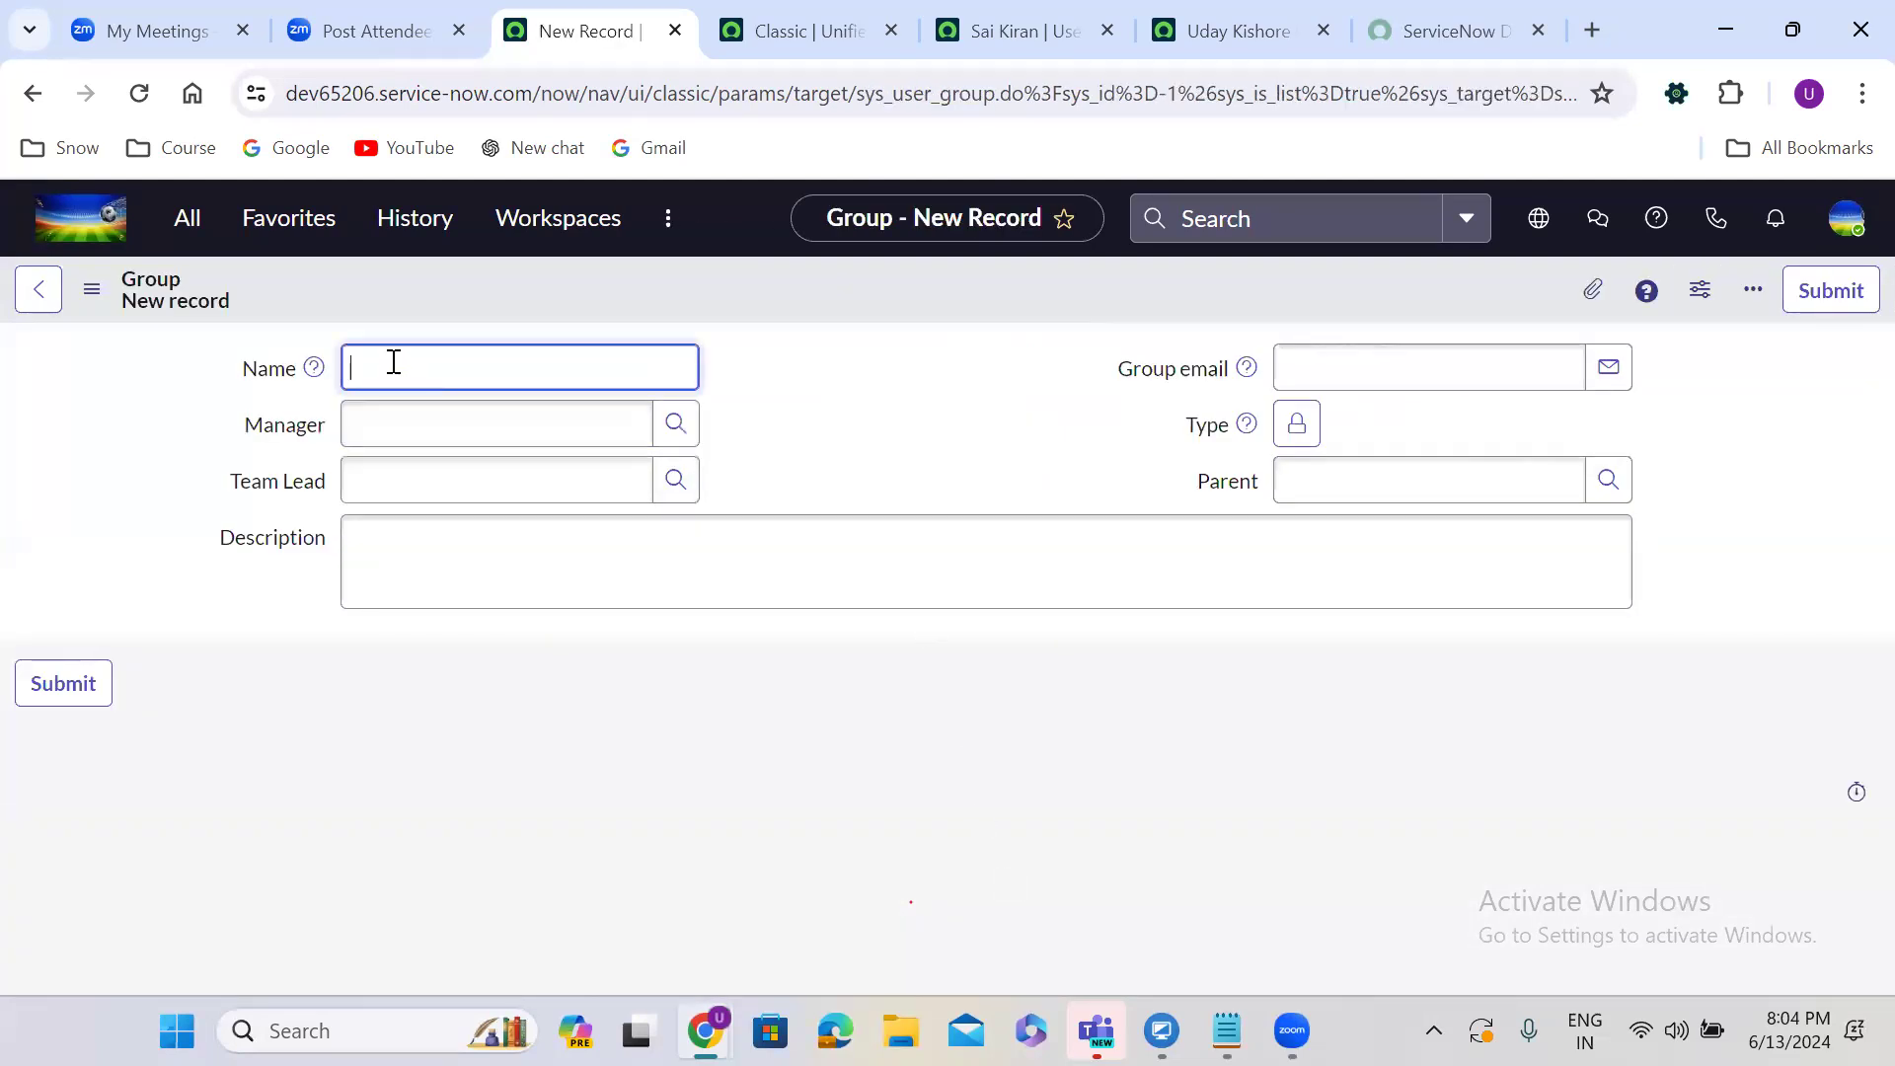
type("TCS ServiceNow Adminstraters")
Set the group's Manager to the matching user suggested from the typed name.
left_click(760, 430)
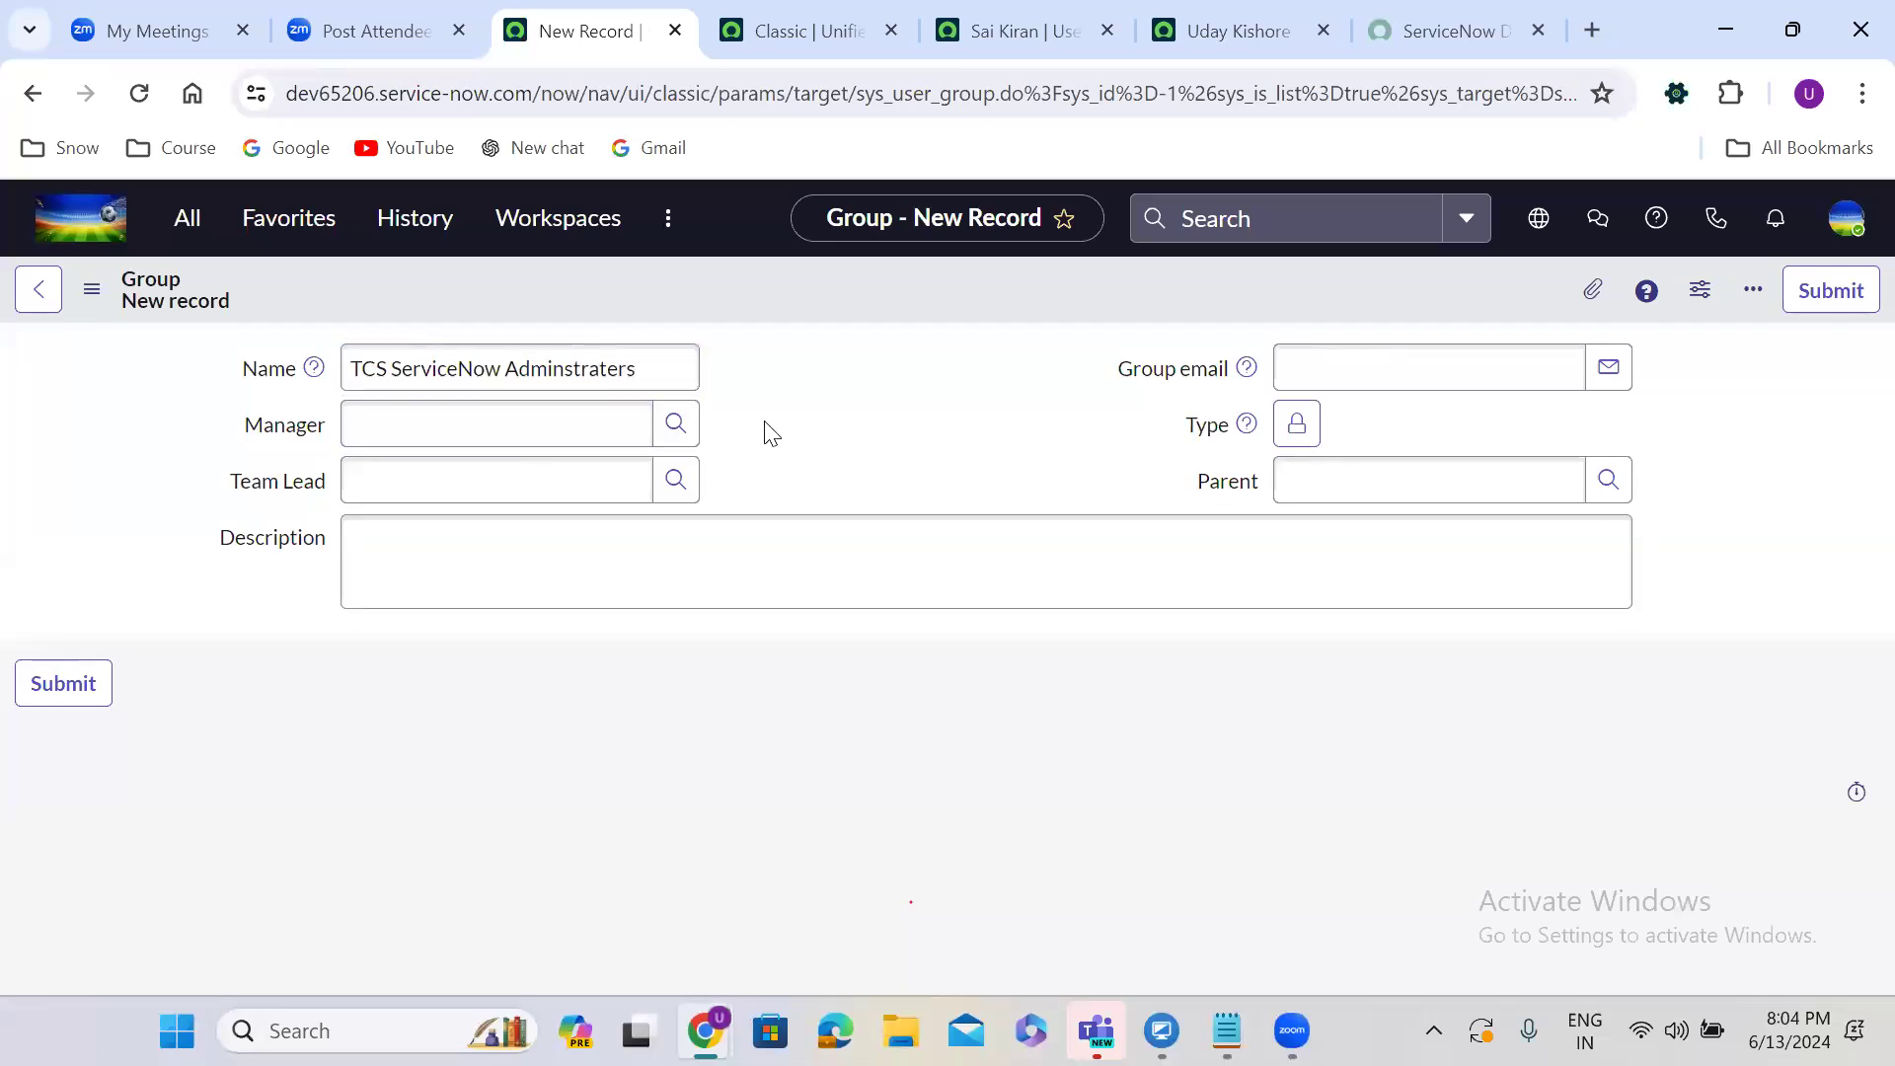
left_click(563, 422)
type("sai k")
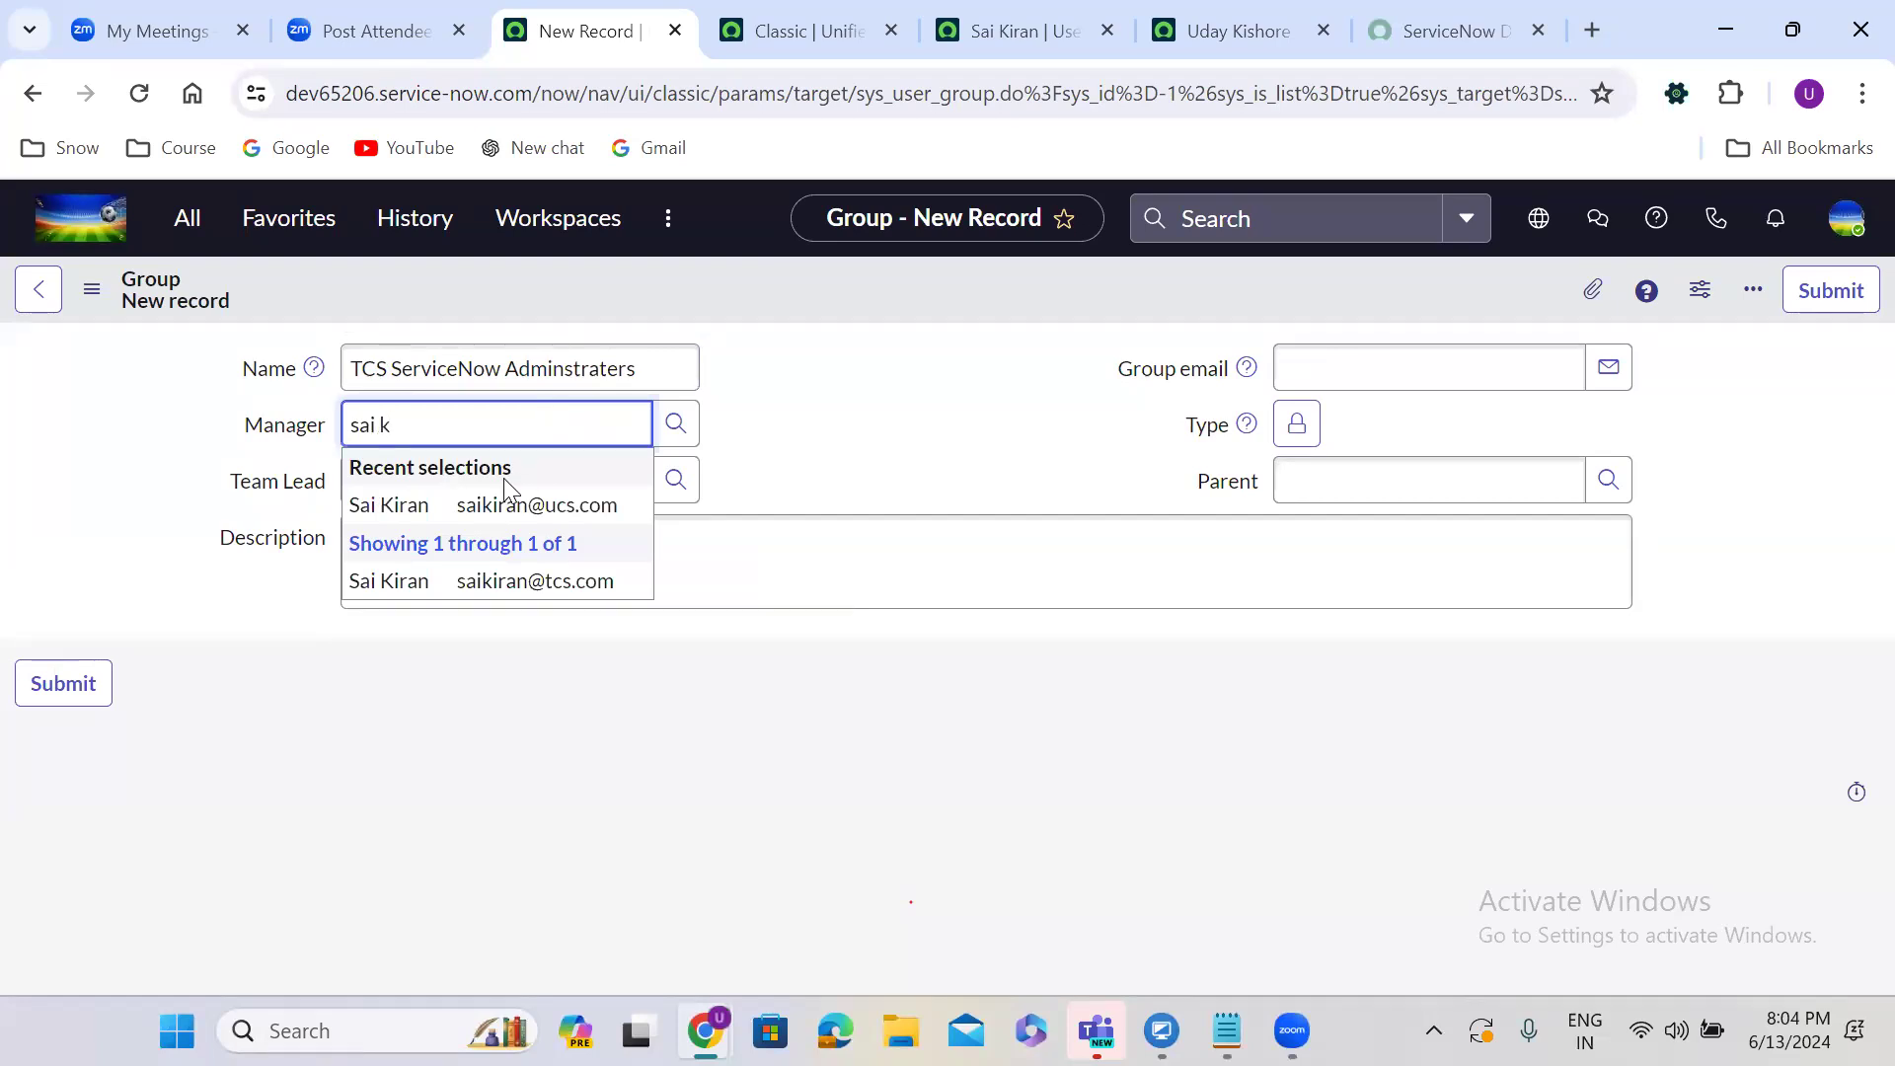
left_click(487, 503)
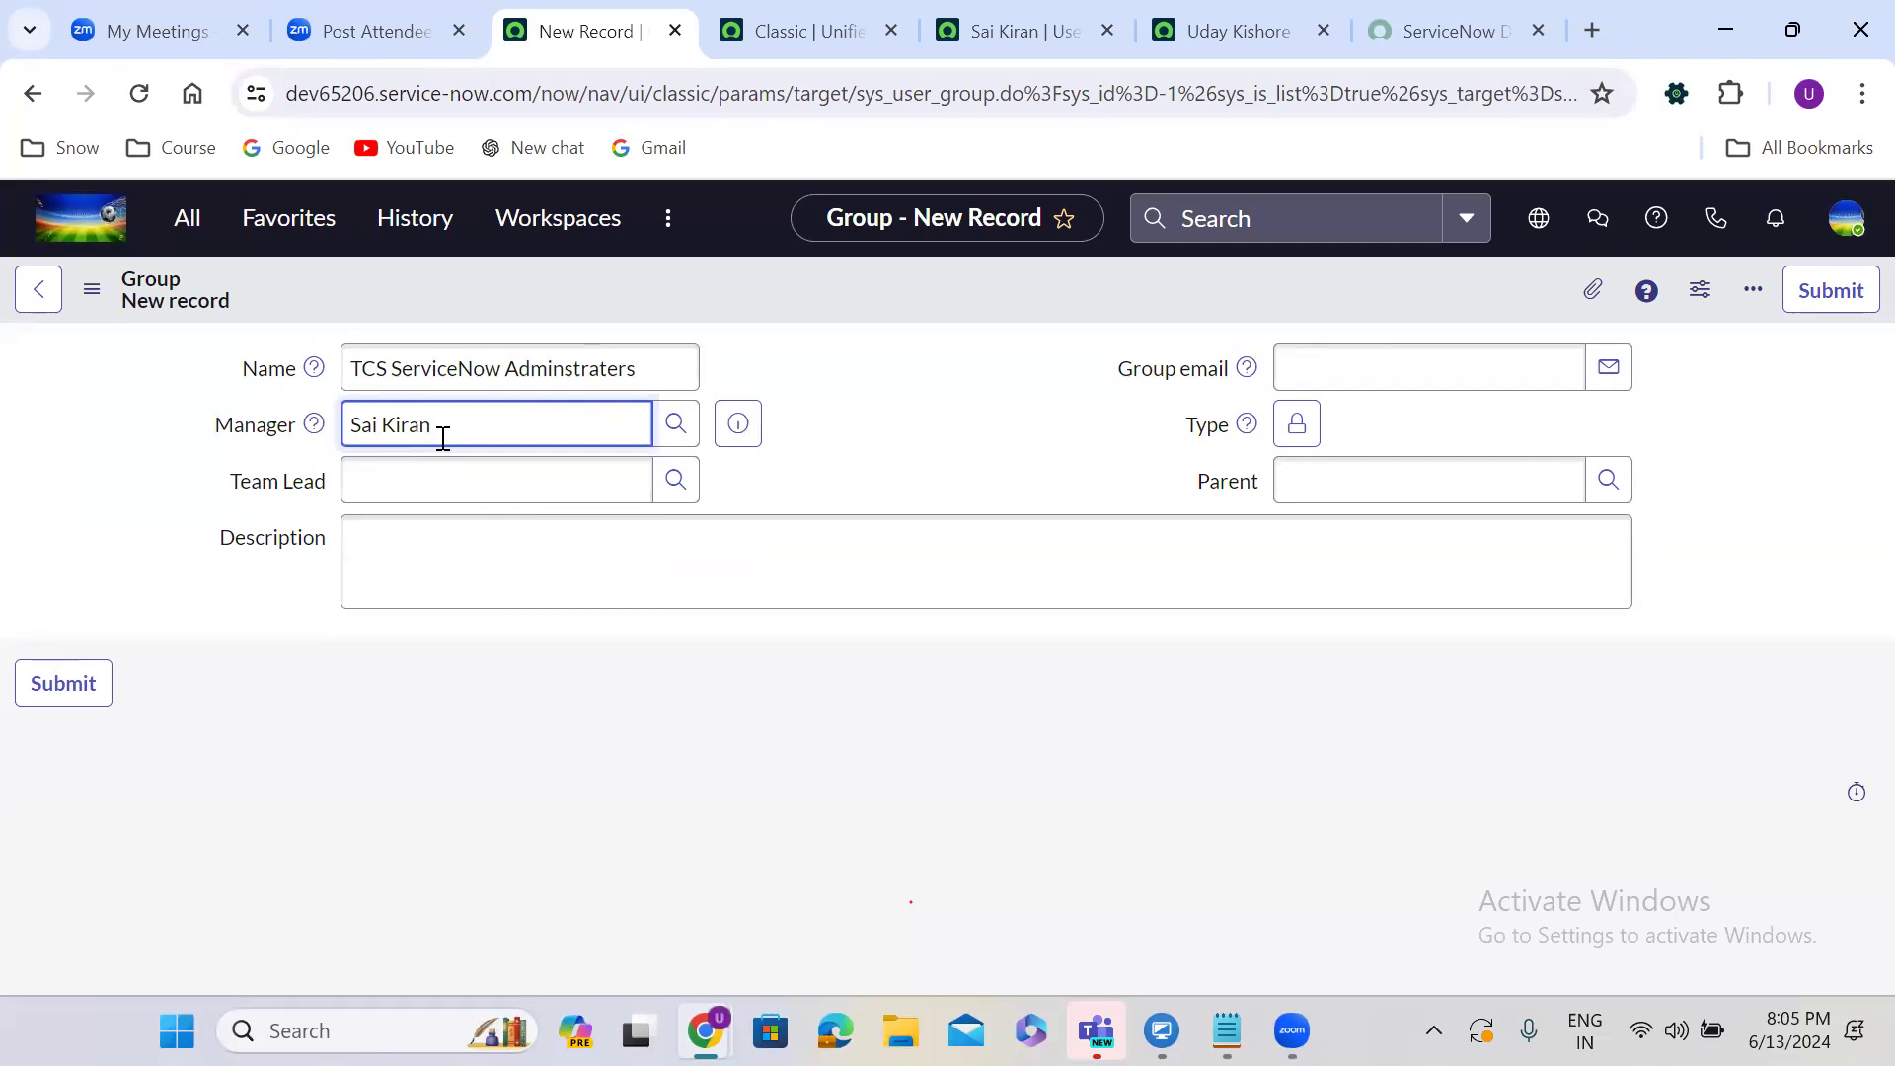
left_click(677, 424)
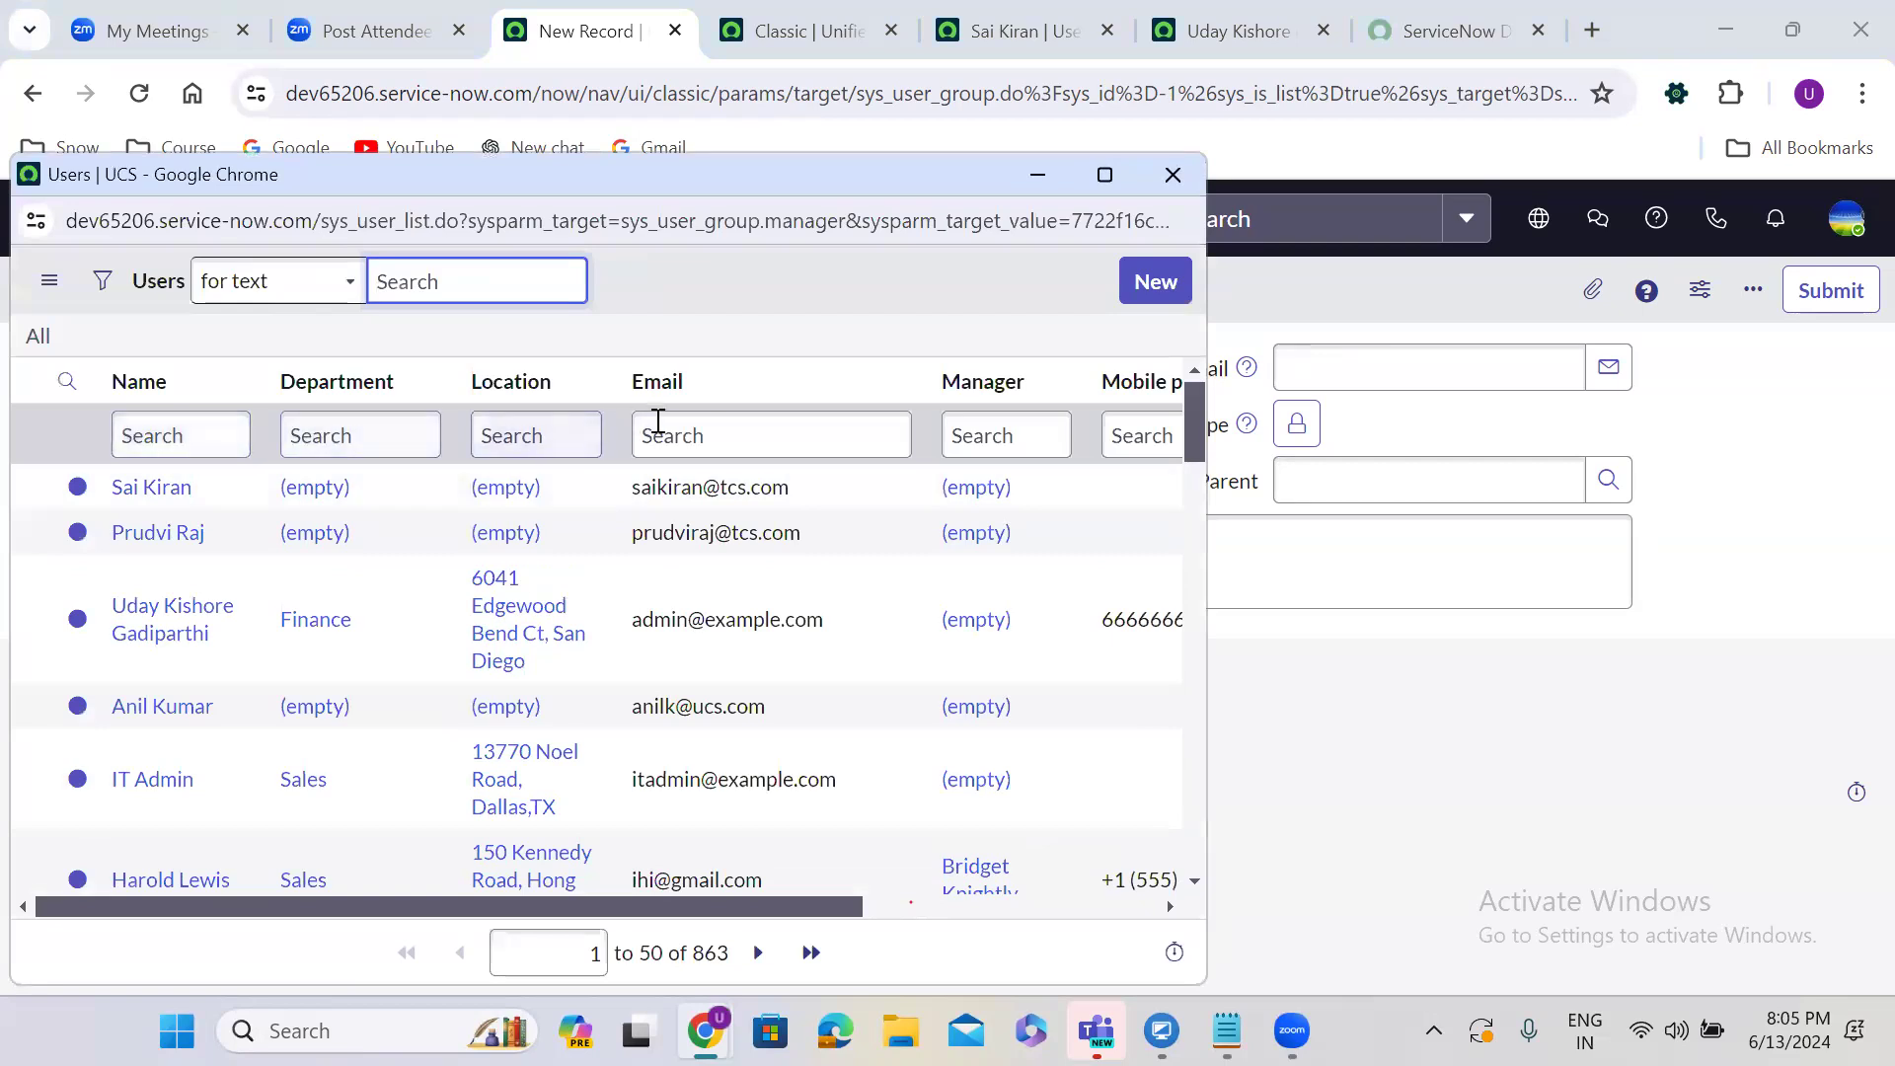
Add a User ID column right after Name in the Users lookup list layout and save it.
left_click_drag(529, 902, 356, 928)
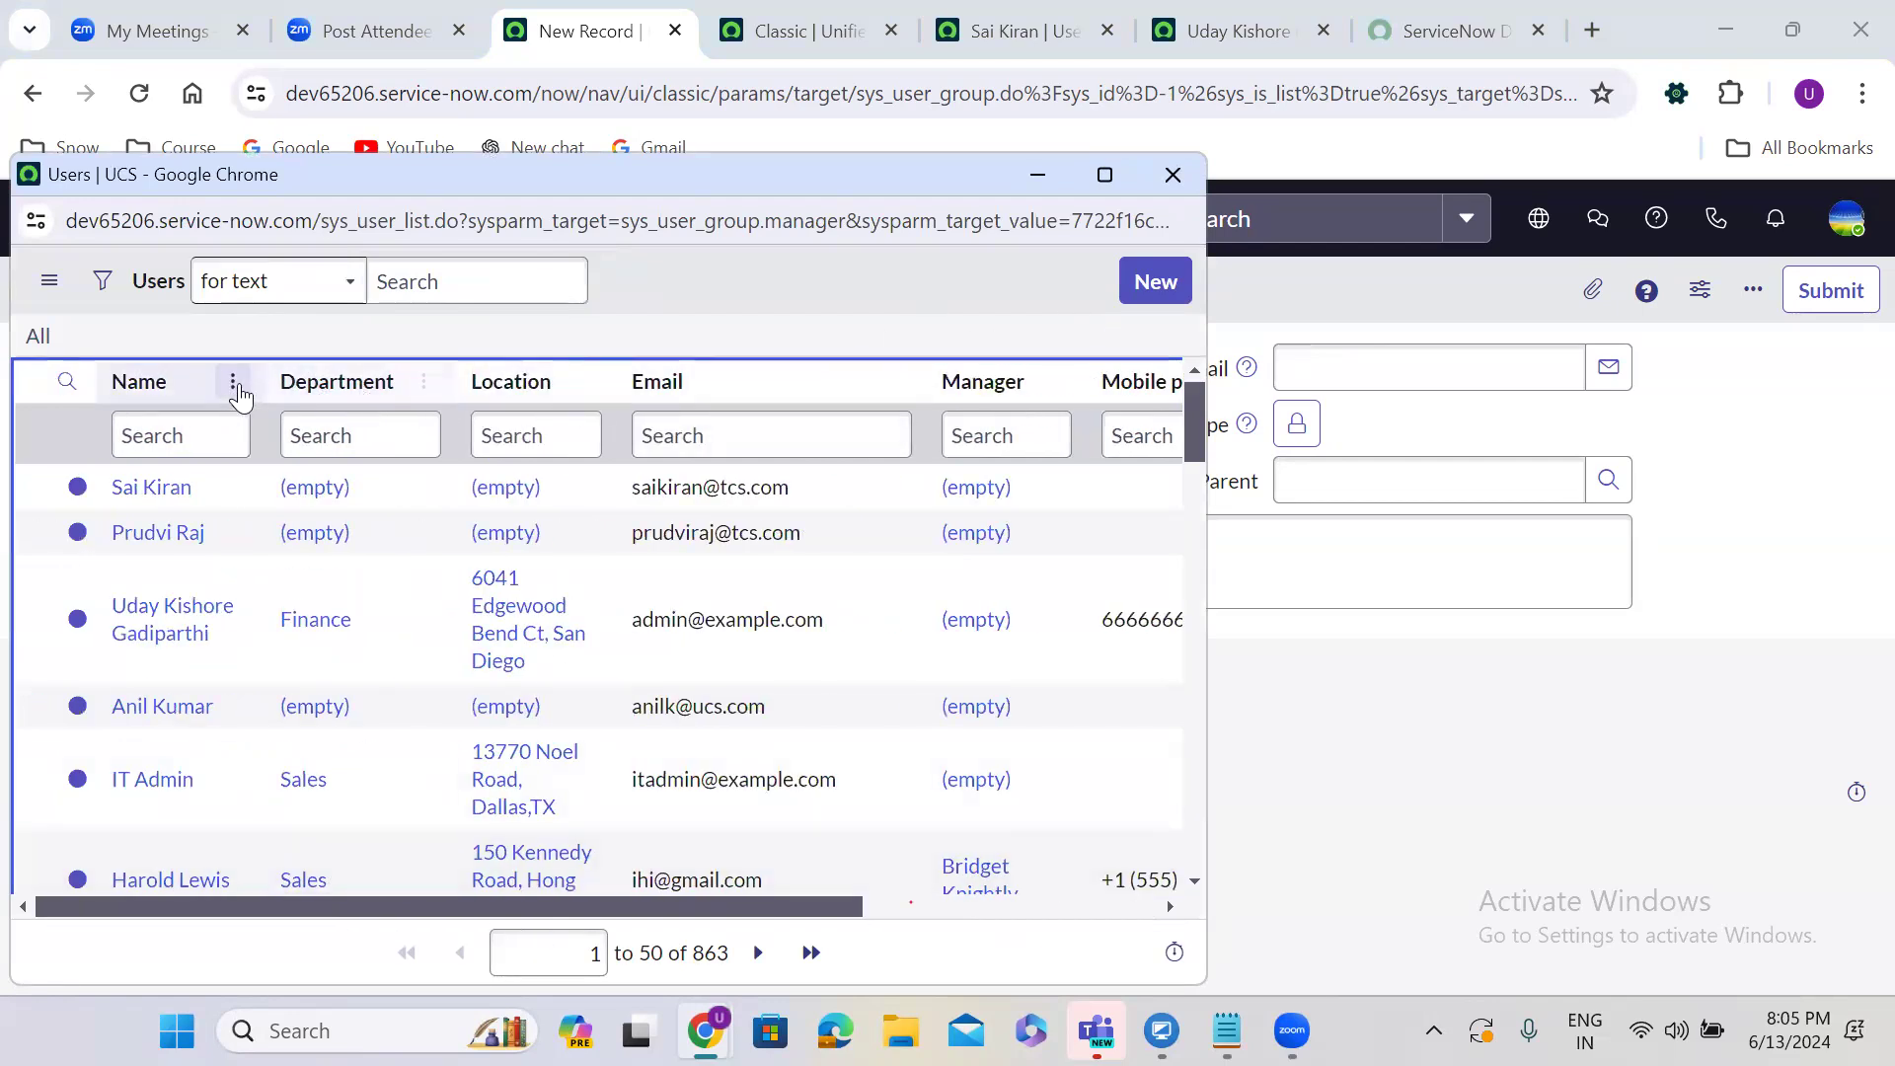
left_click(235, 383)
mouse_move(381, 484)
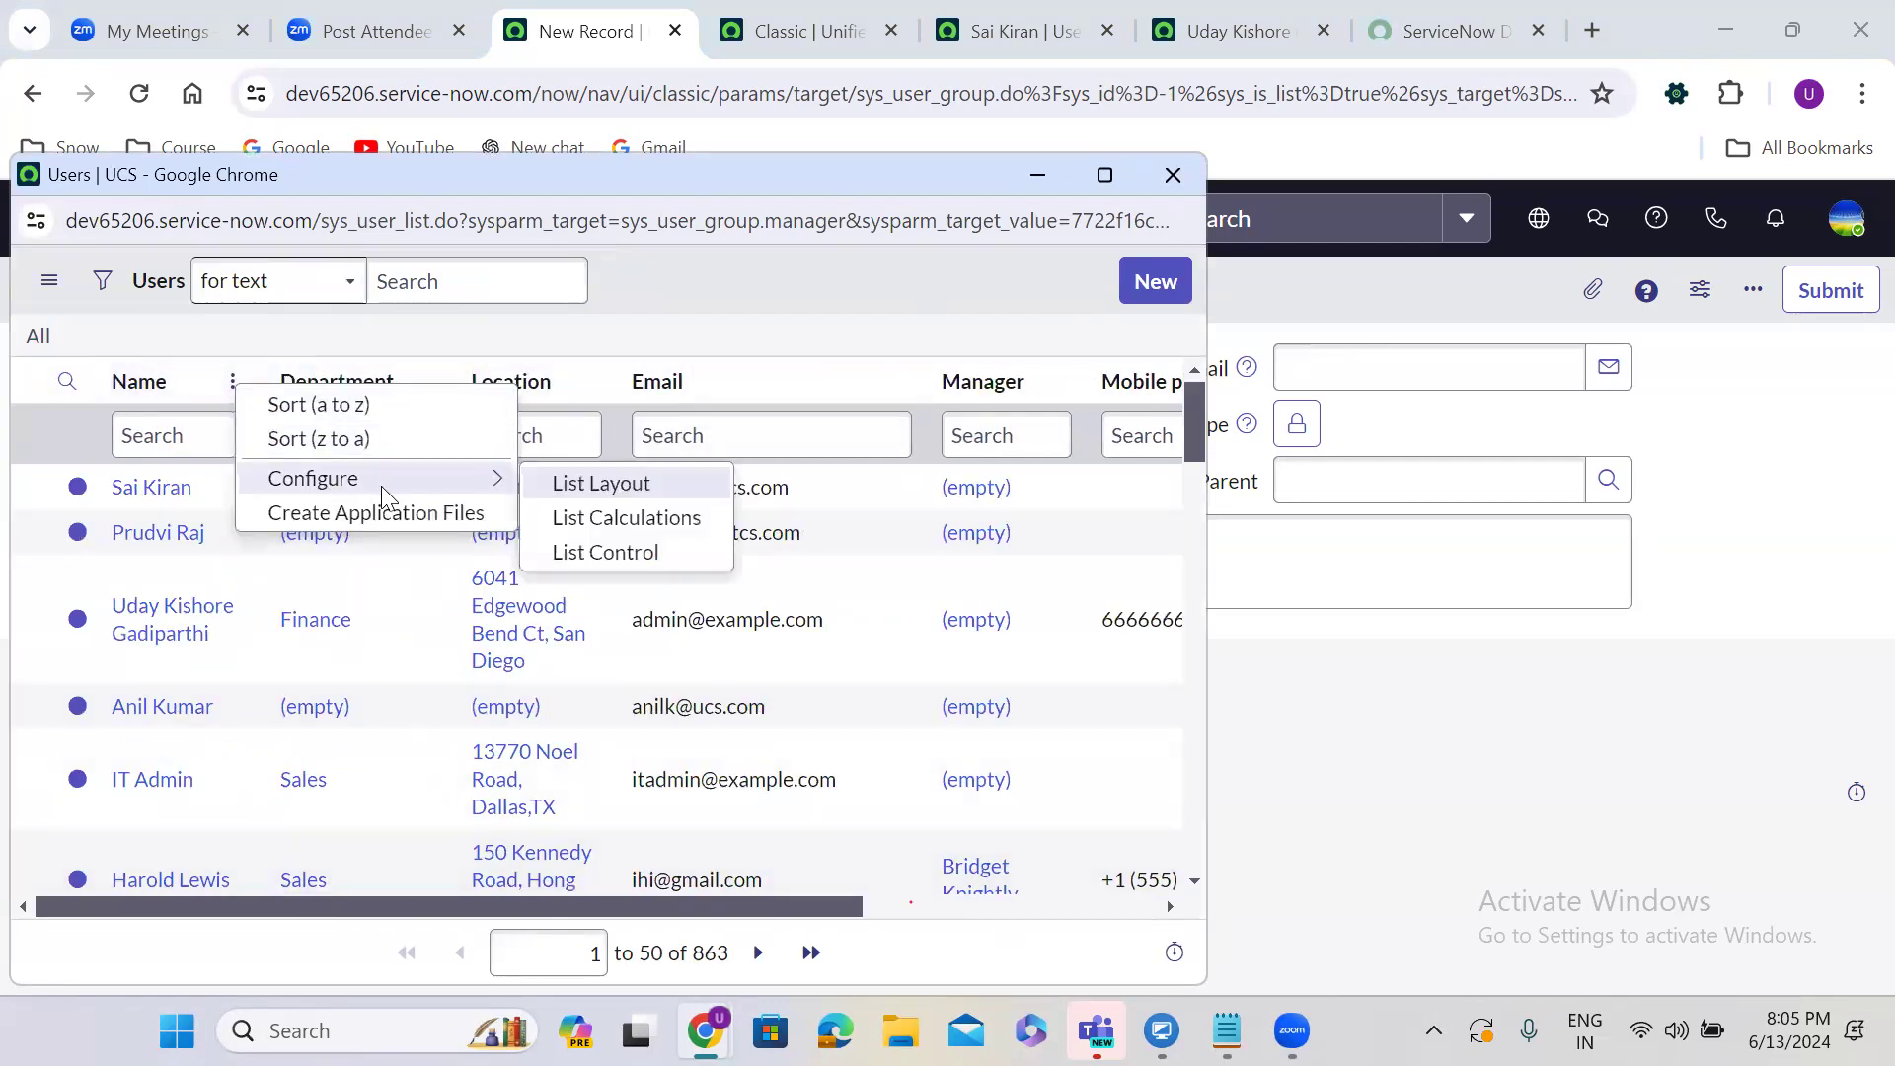
left_click(615, 486)
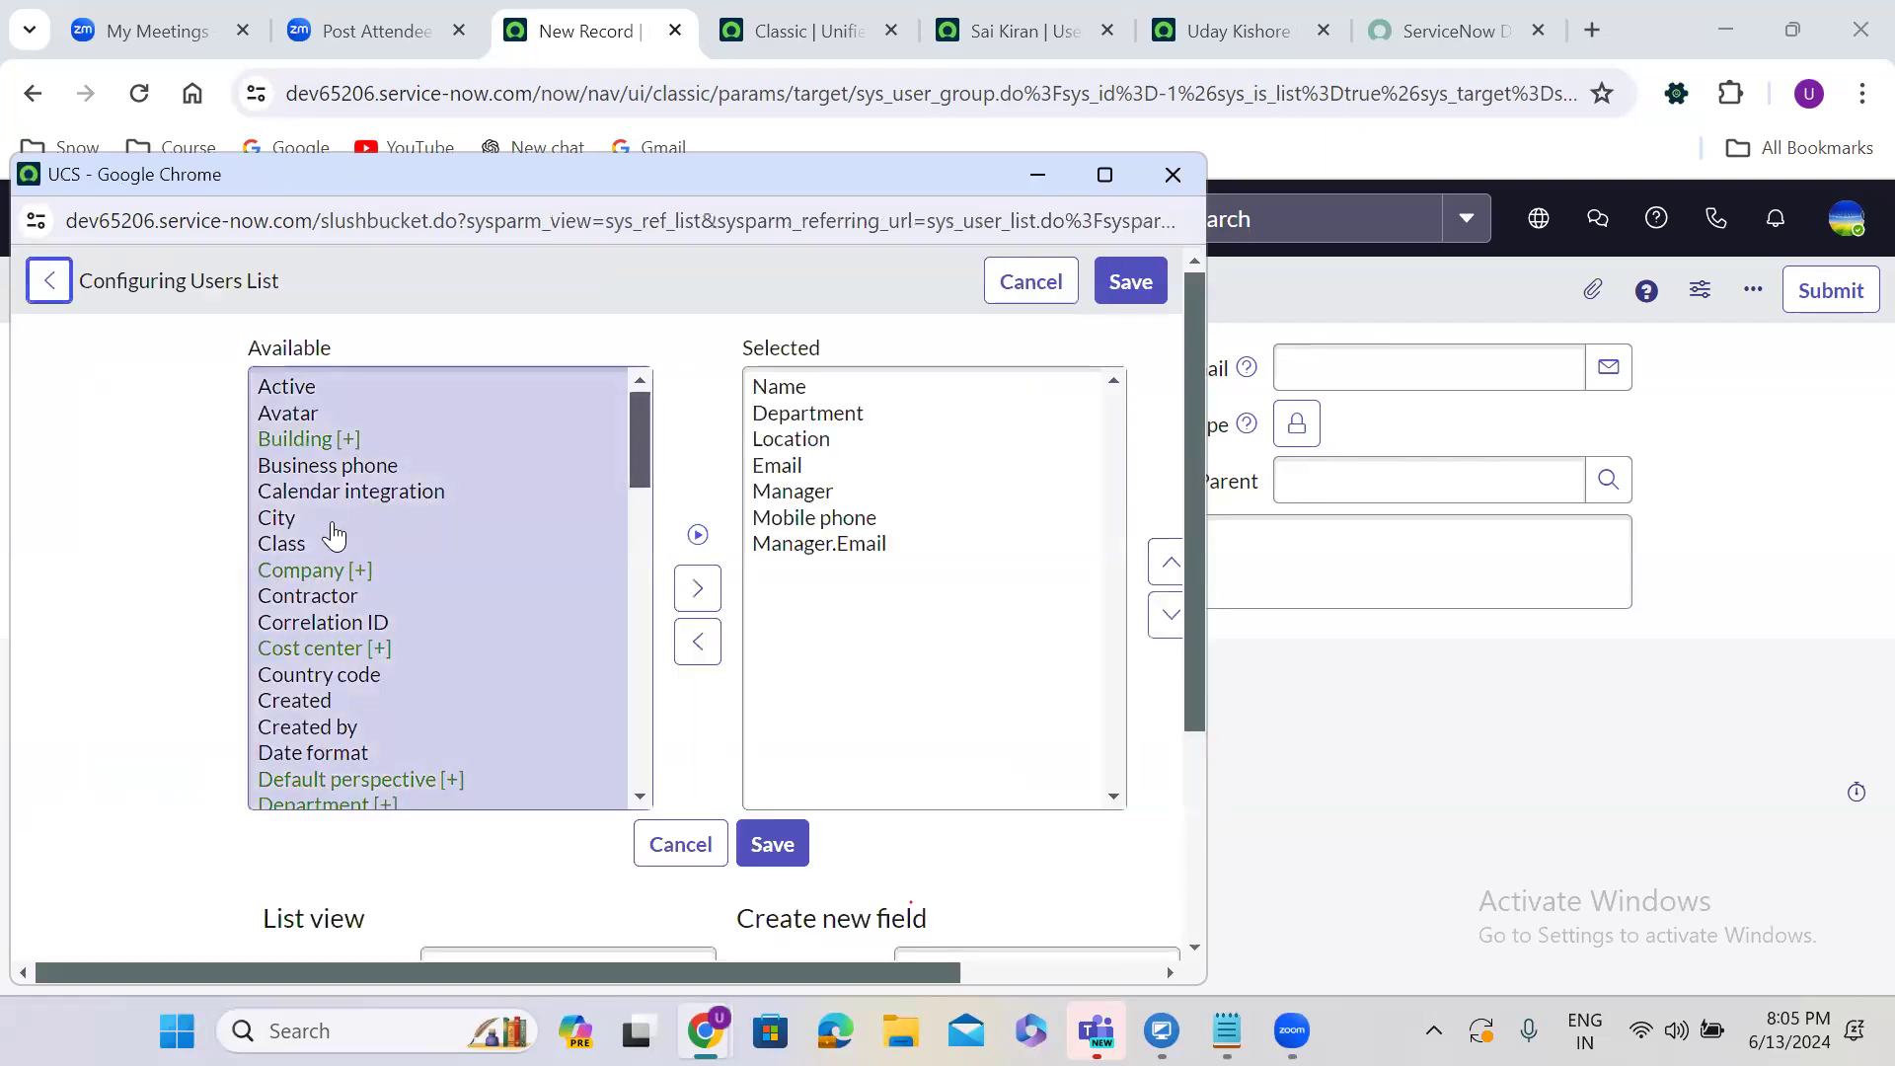
left_click(339, 520)
key("u")
key("s")
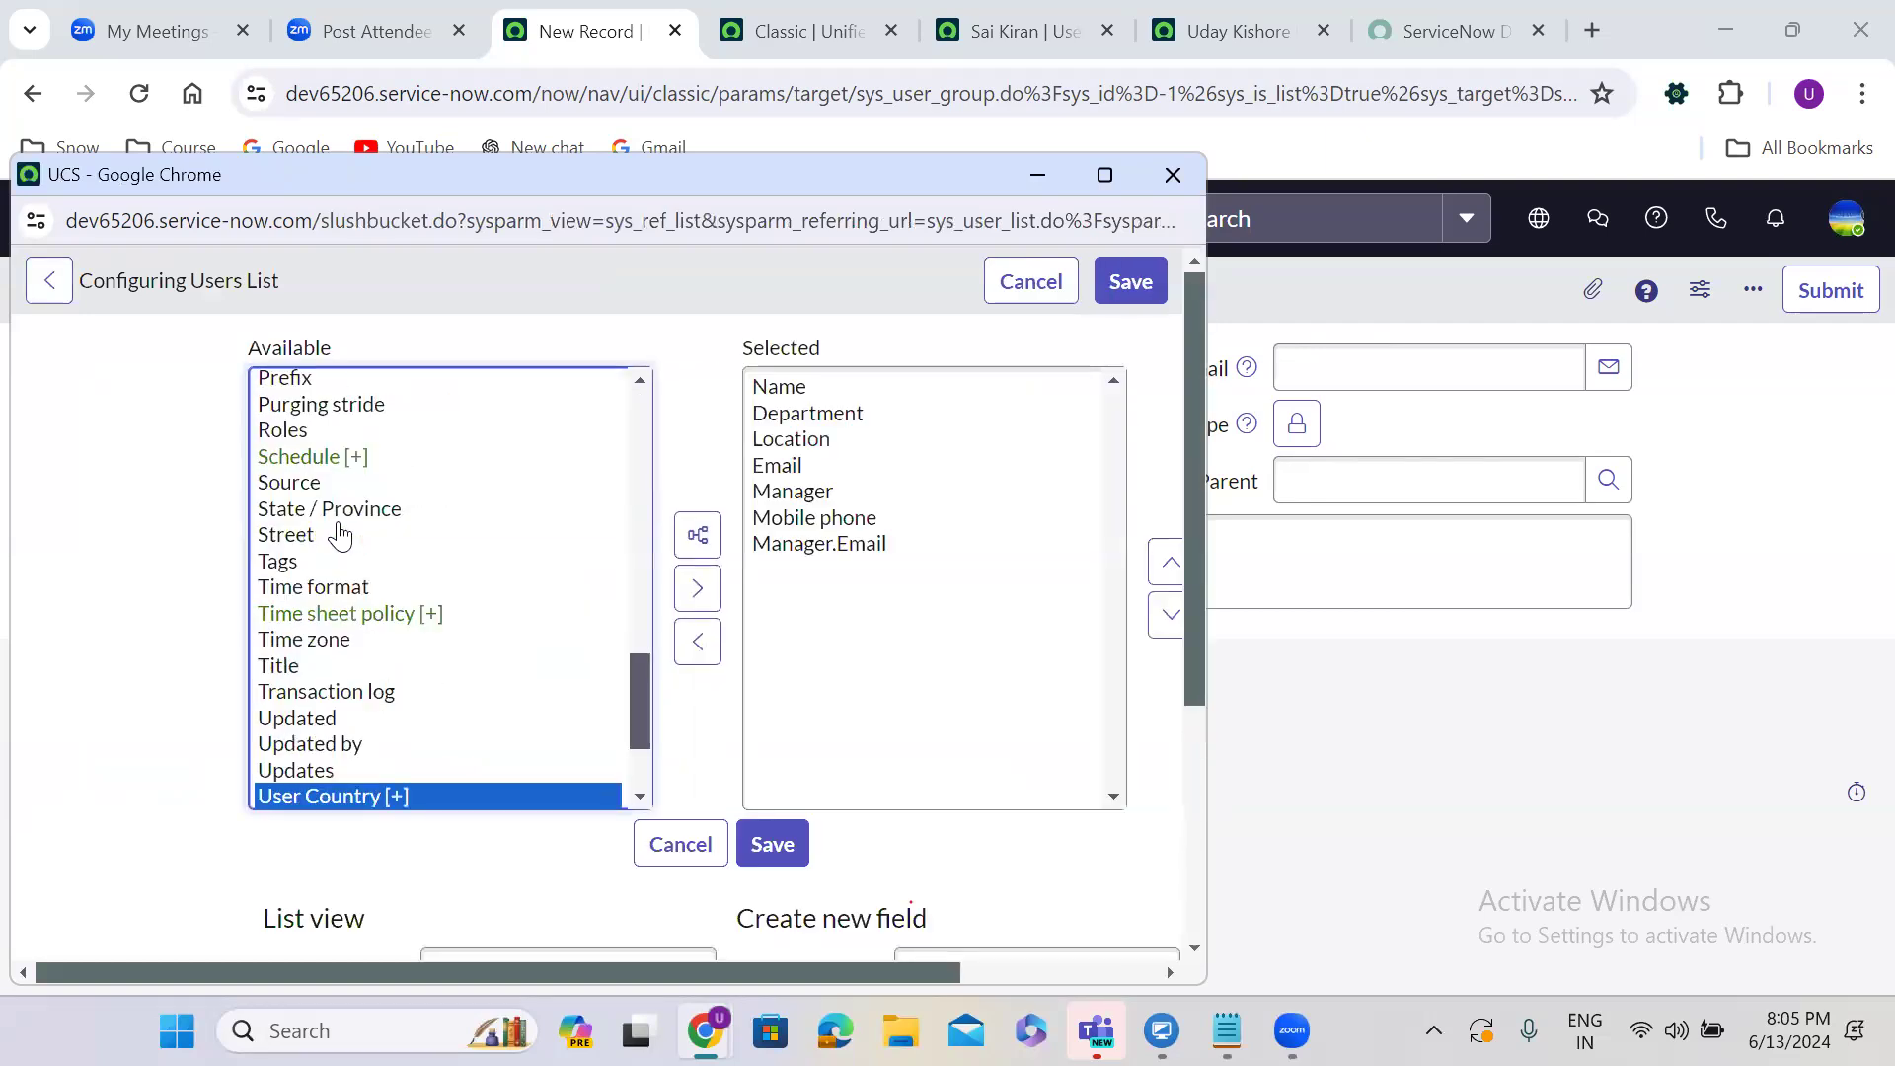
scroll(646, 651, "down", 2)
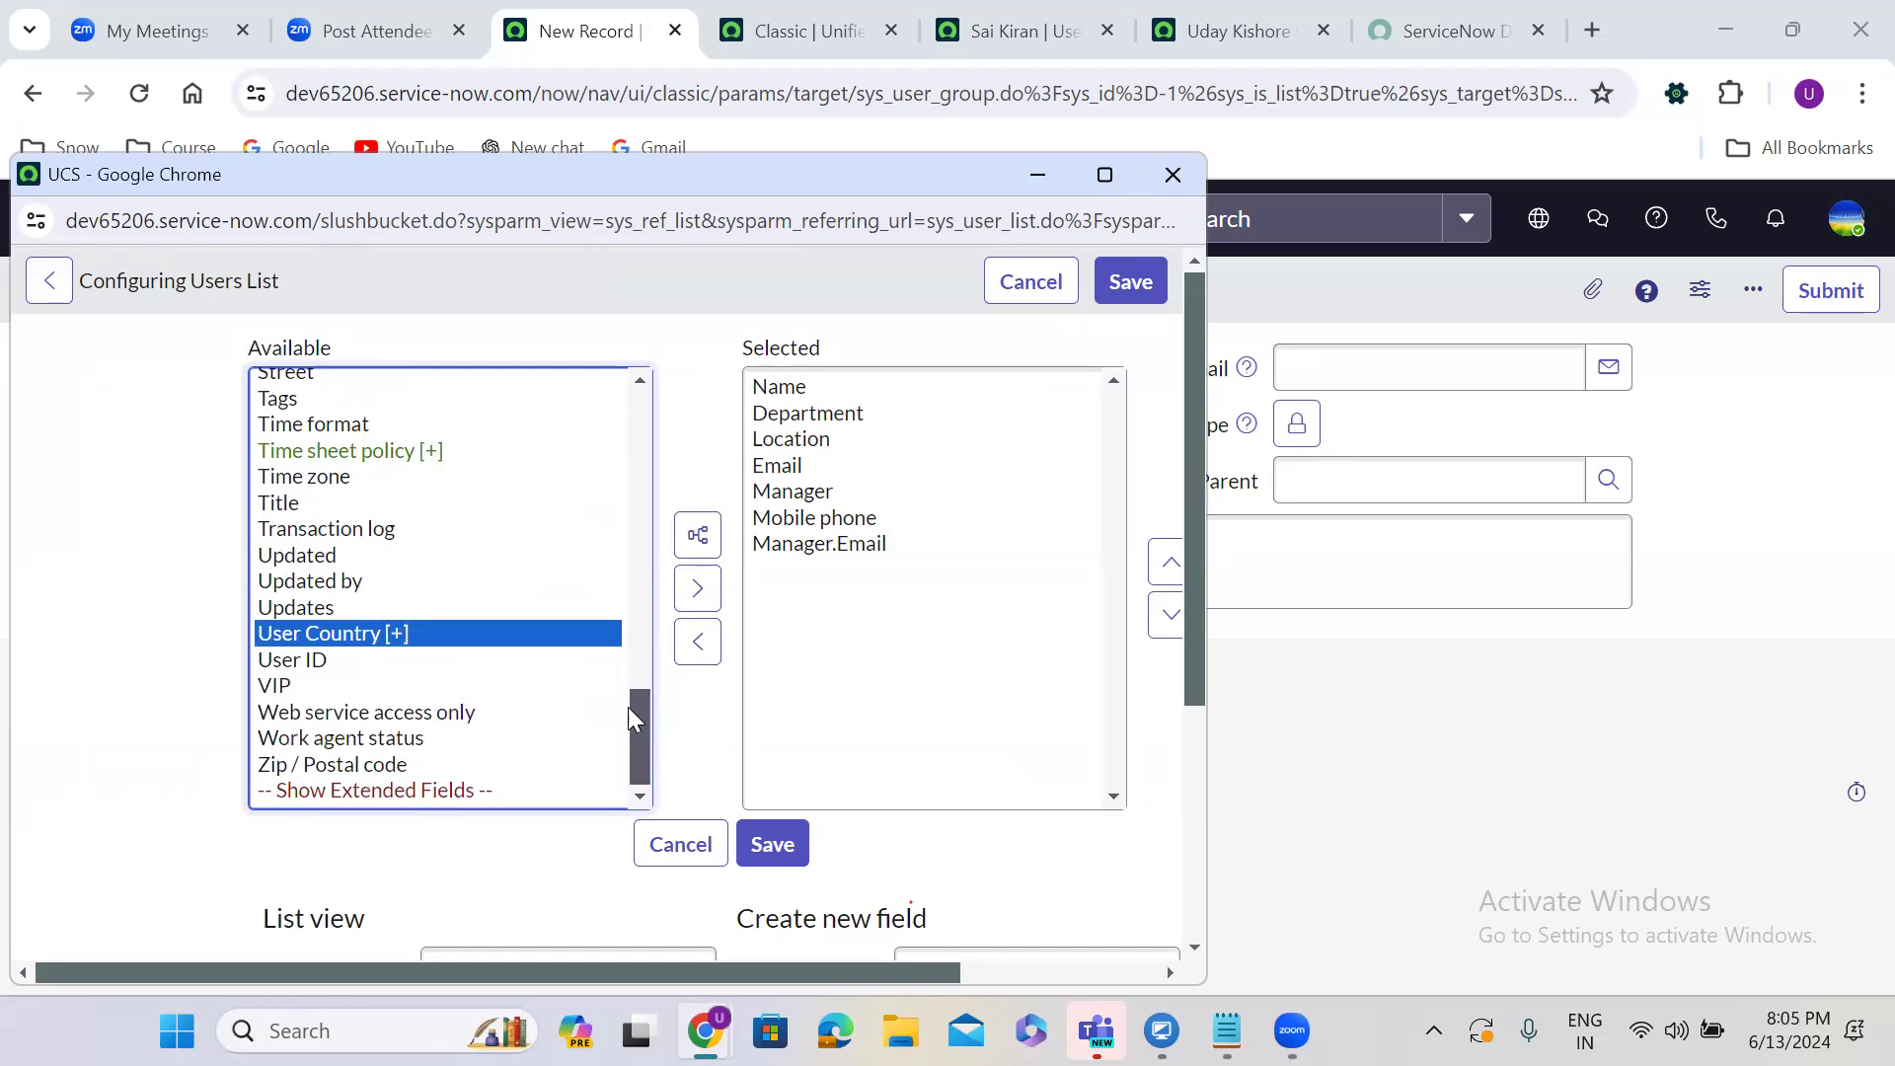
left_click(299, 661)
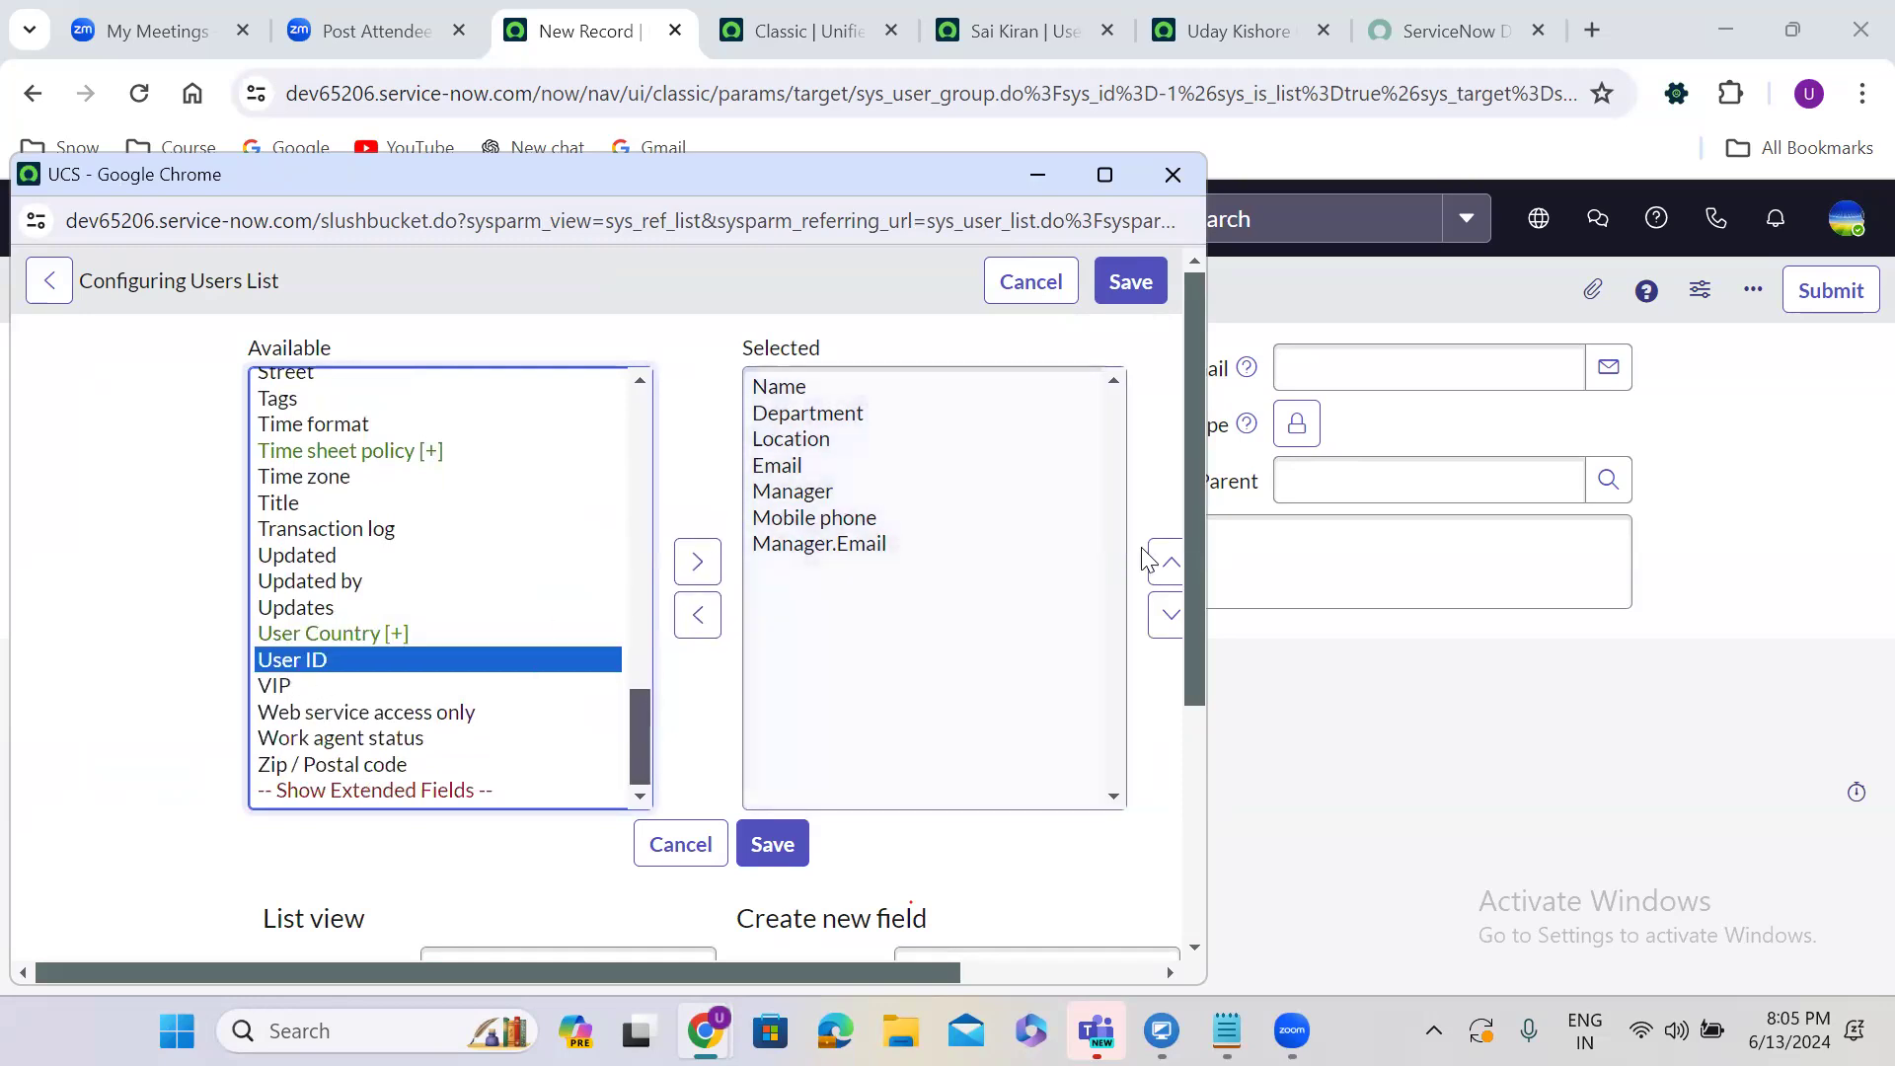
left_click(694, 565)
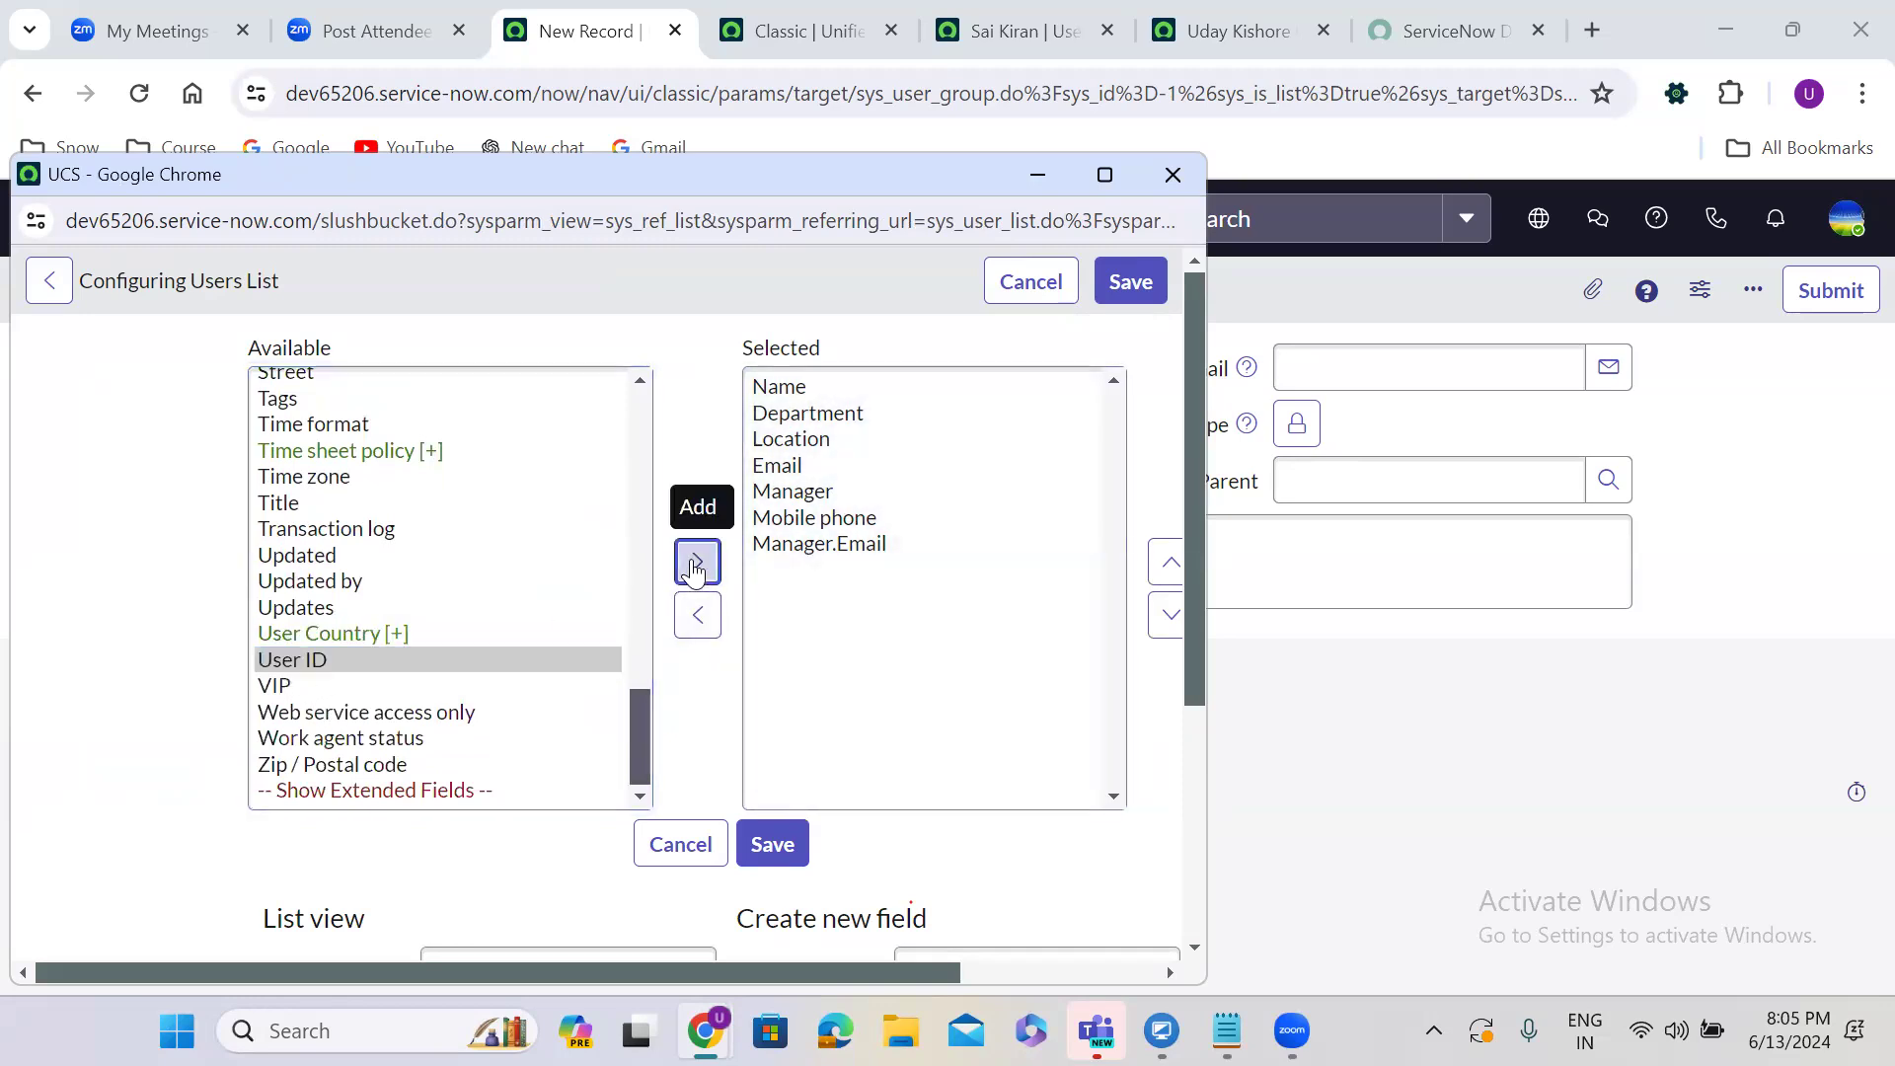
left_click(1168, 564)
left_click(1169, 563)
left_click(1168, 564)
left_click(1168, 563)
left_click(1168, 564)
left_click(1168, 563)
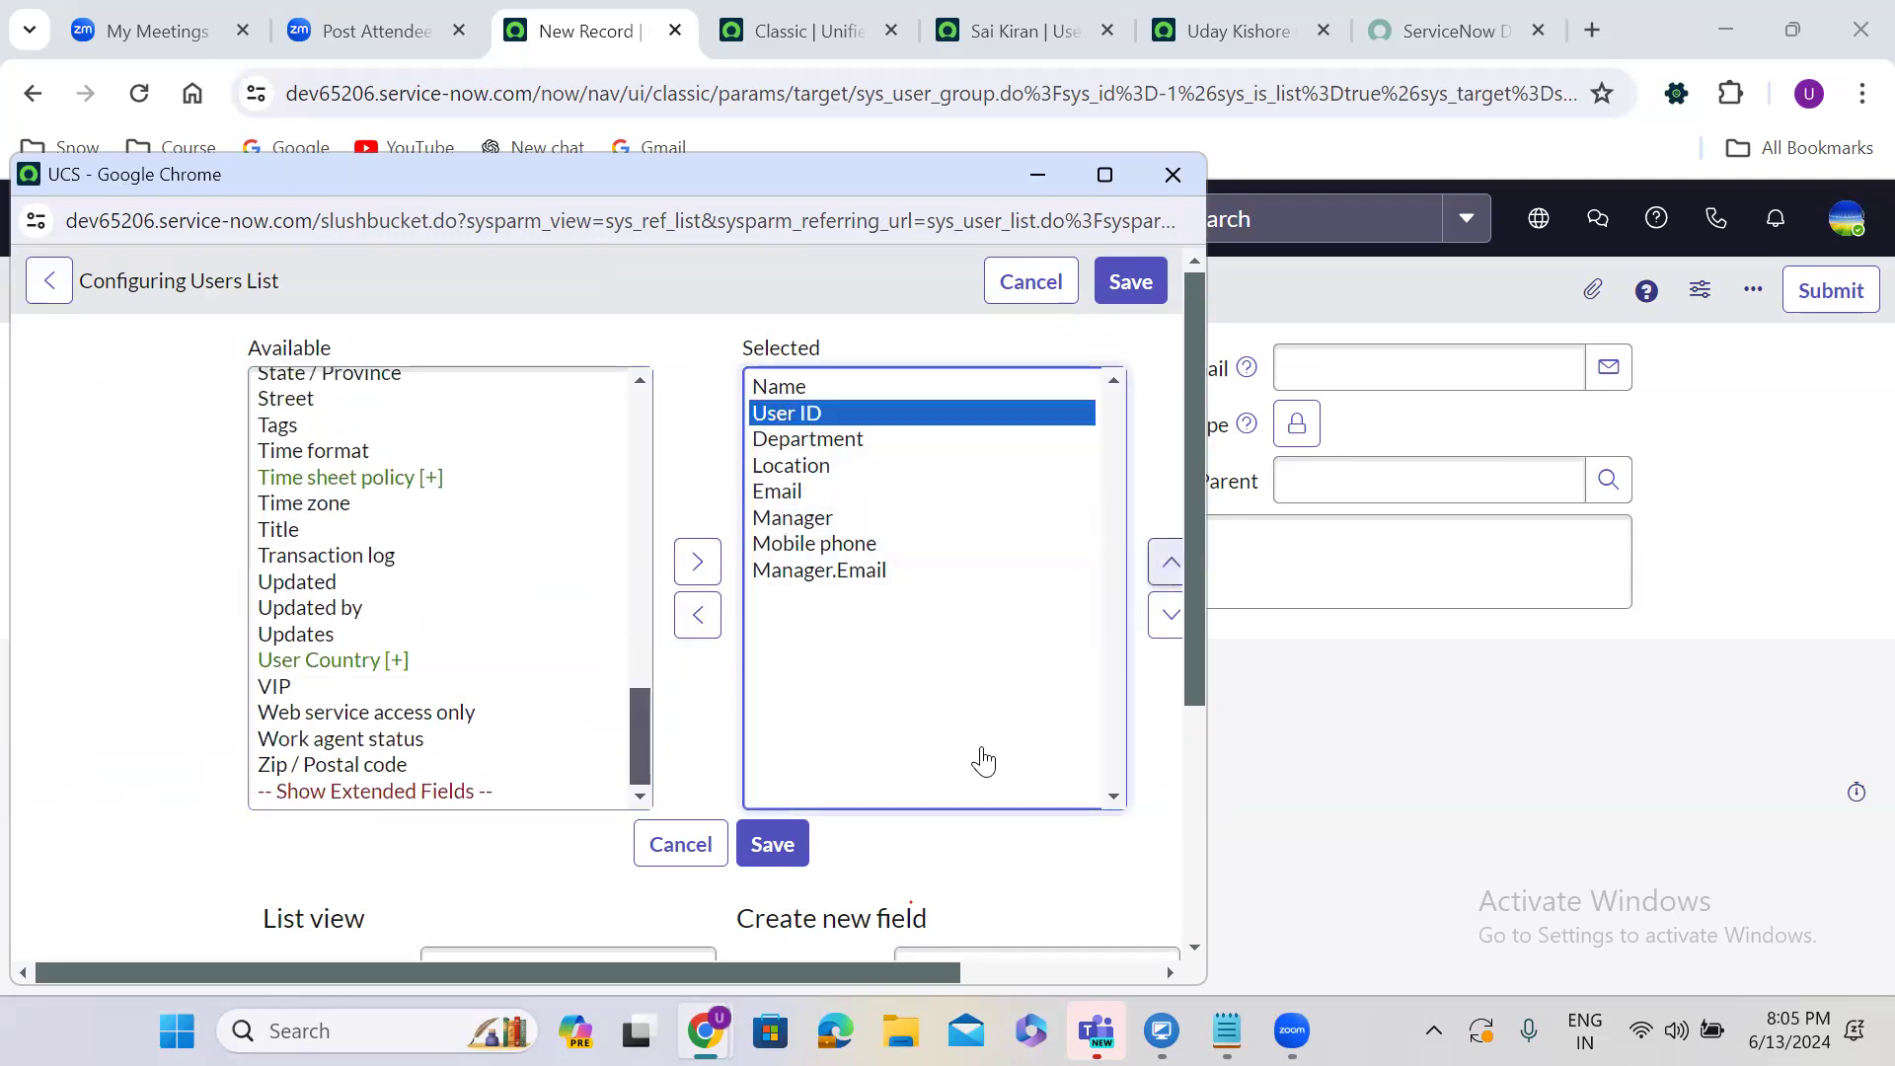
left_click(780, 847)
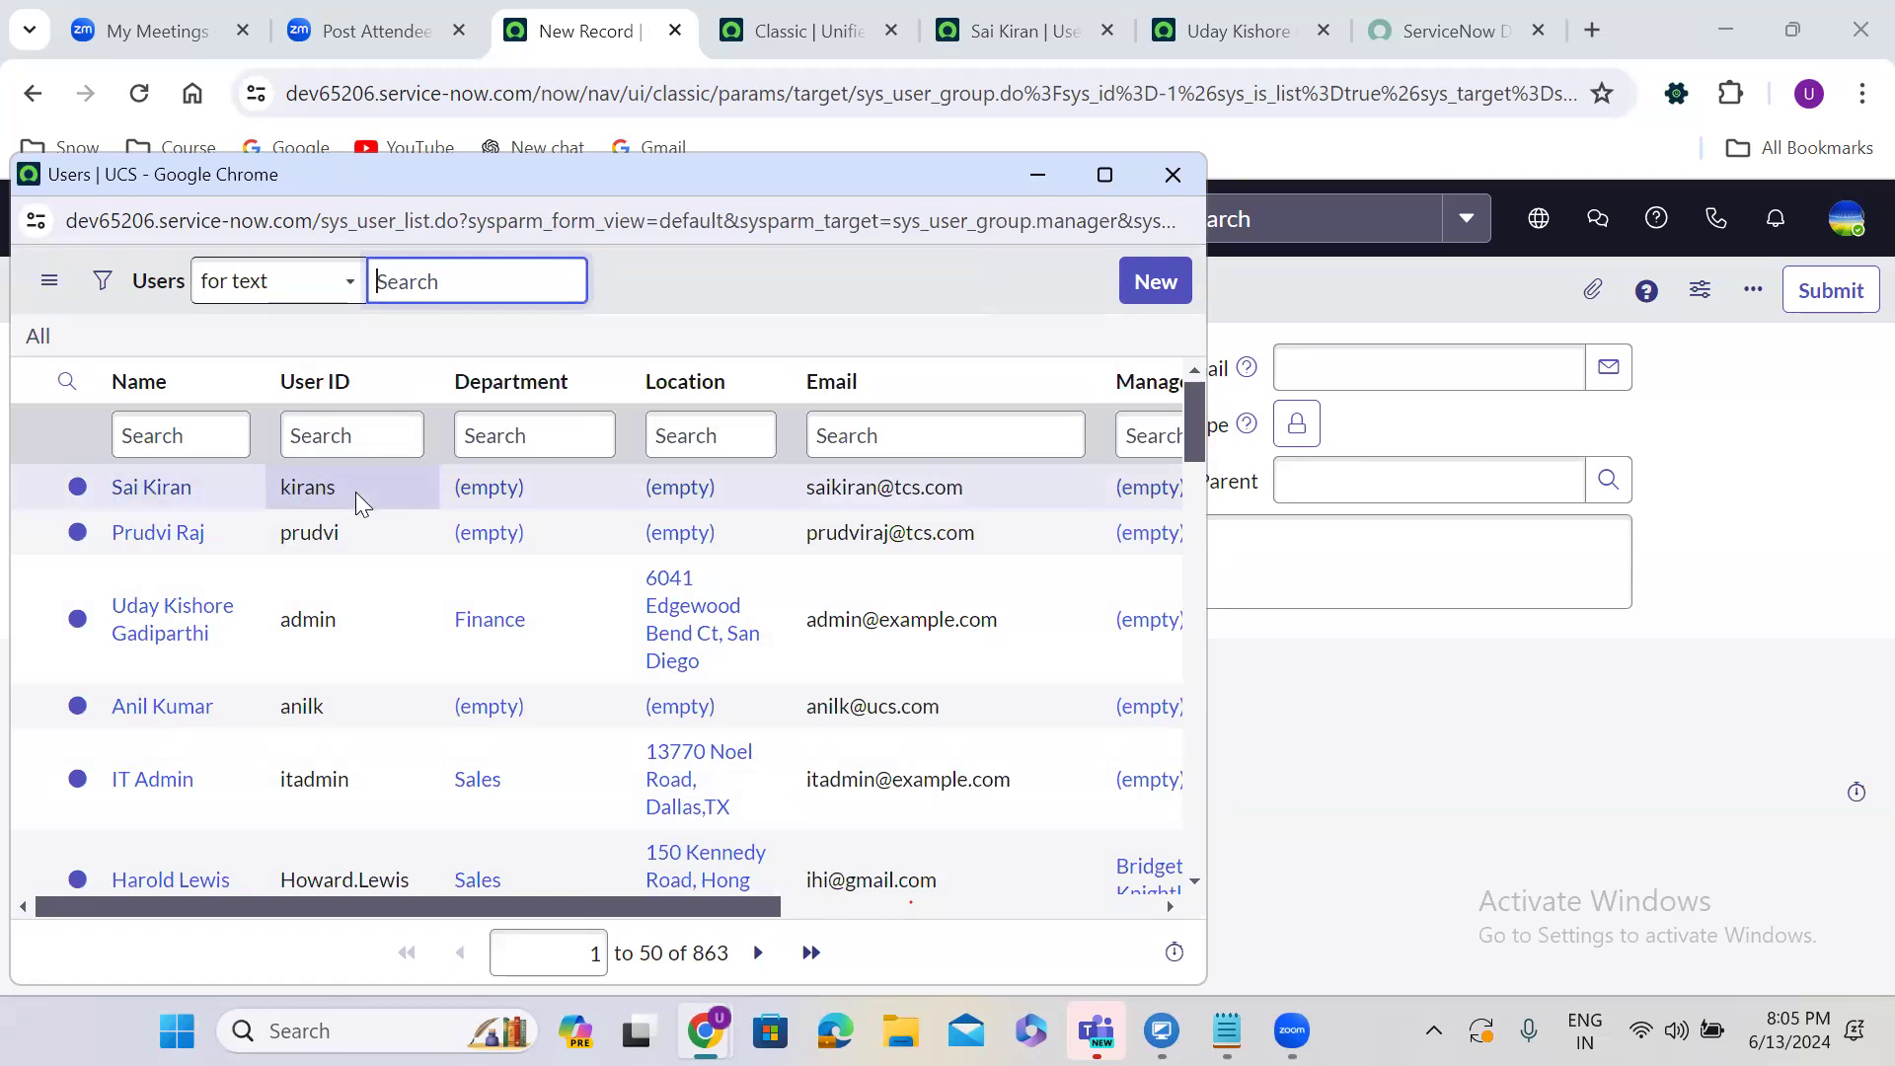
Confirm the Manager from the lookup list and set the suggested user as Team Lead.
left_click(148, 488)
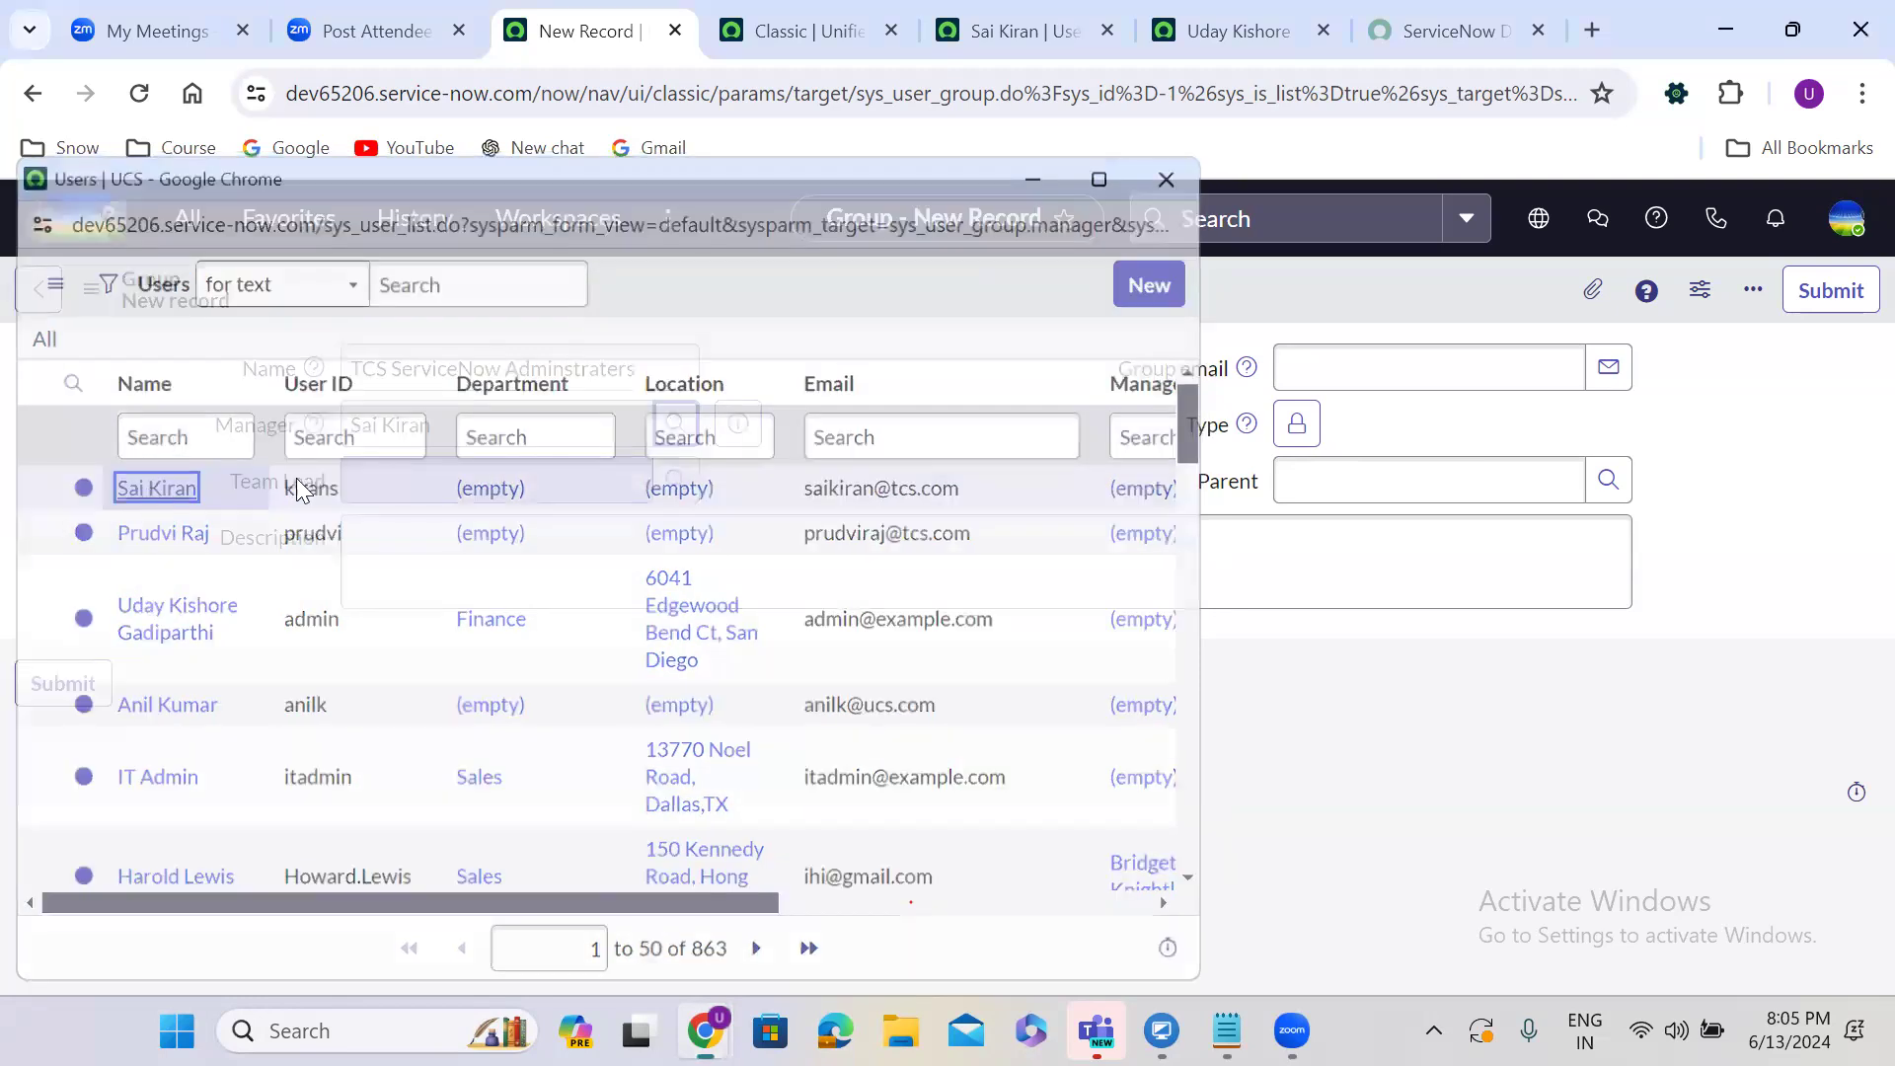
left_click(427, 481)
type("pr")
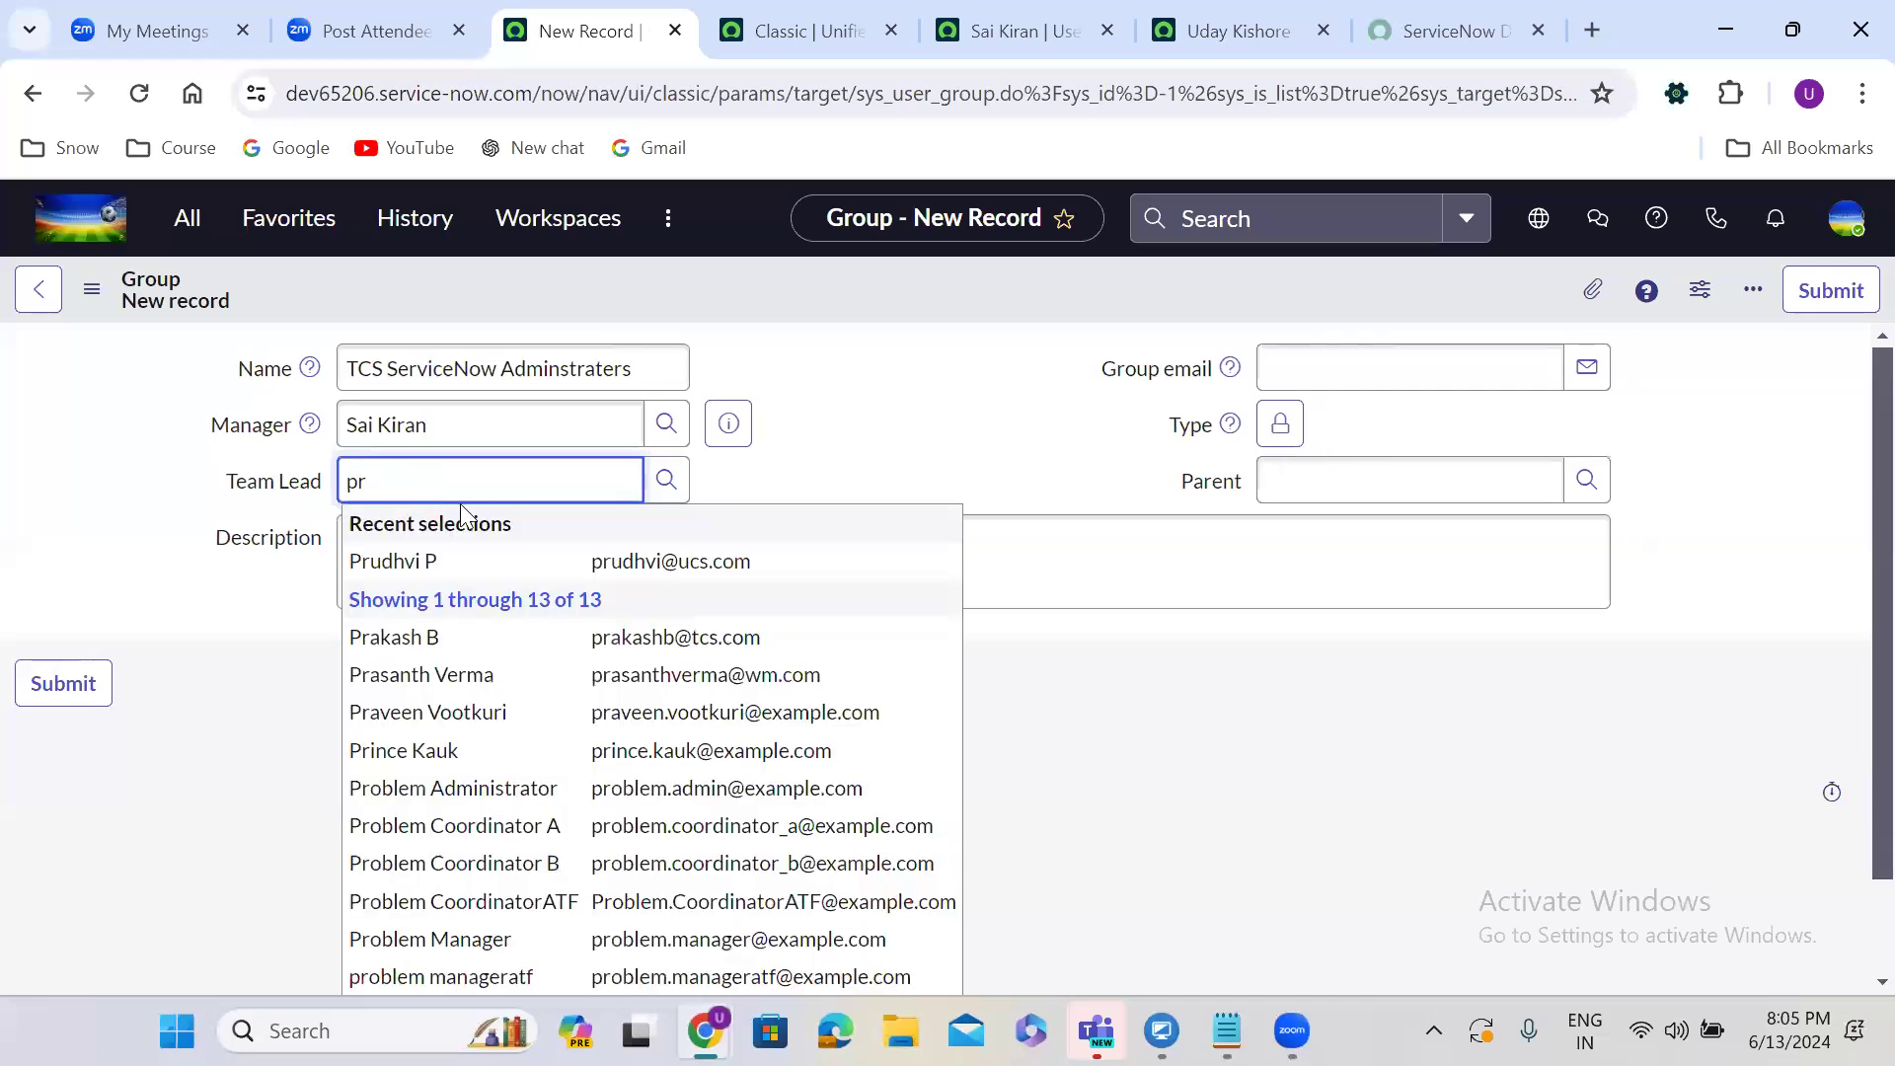
left_click(534, 561)
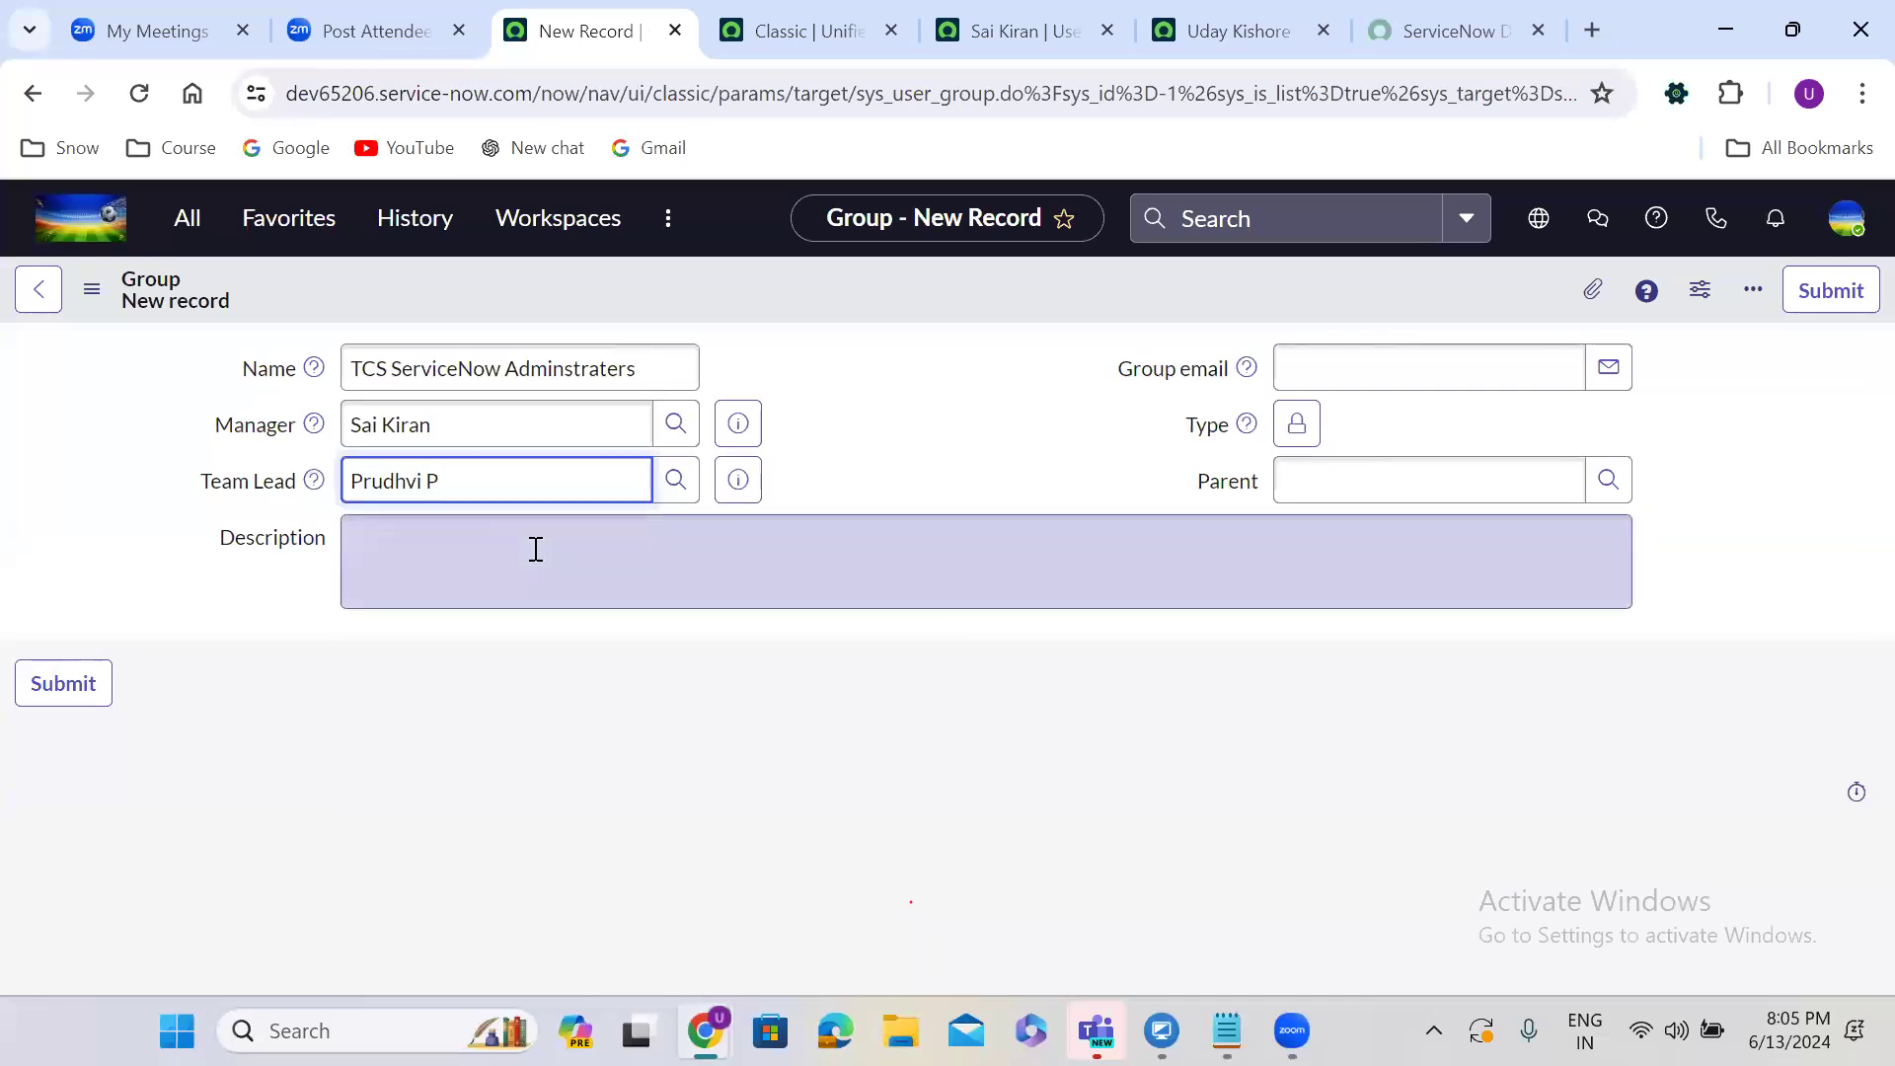
Enter the description 'ServiceNow Admin team to solve Servicenow related issues', correcting the typos.
left_click(435, 551)
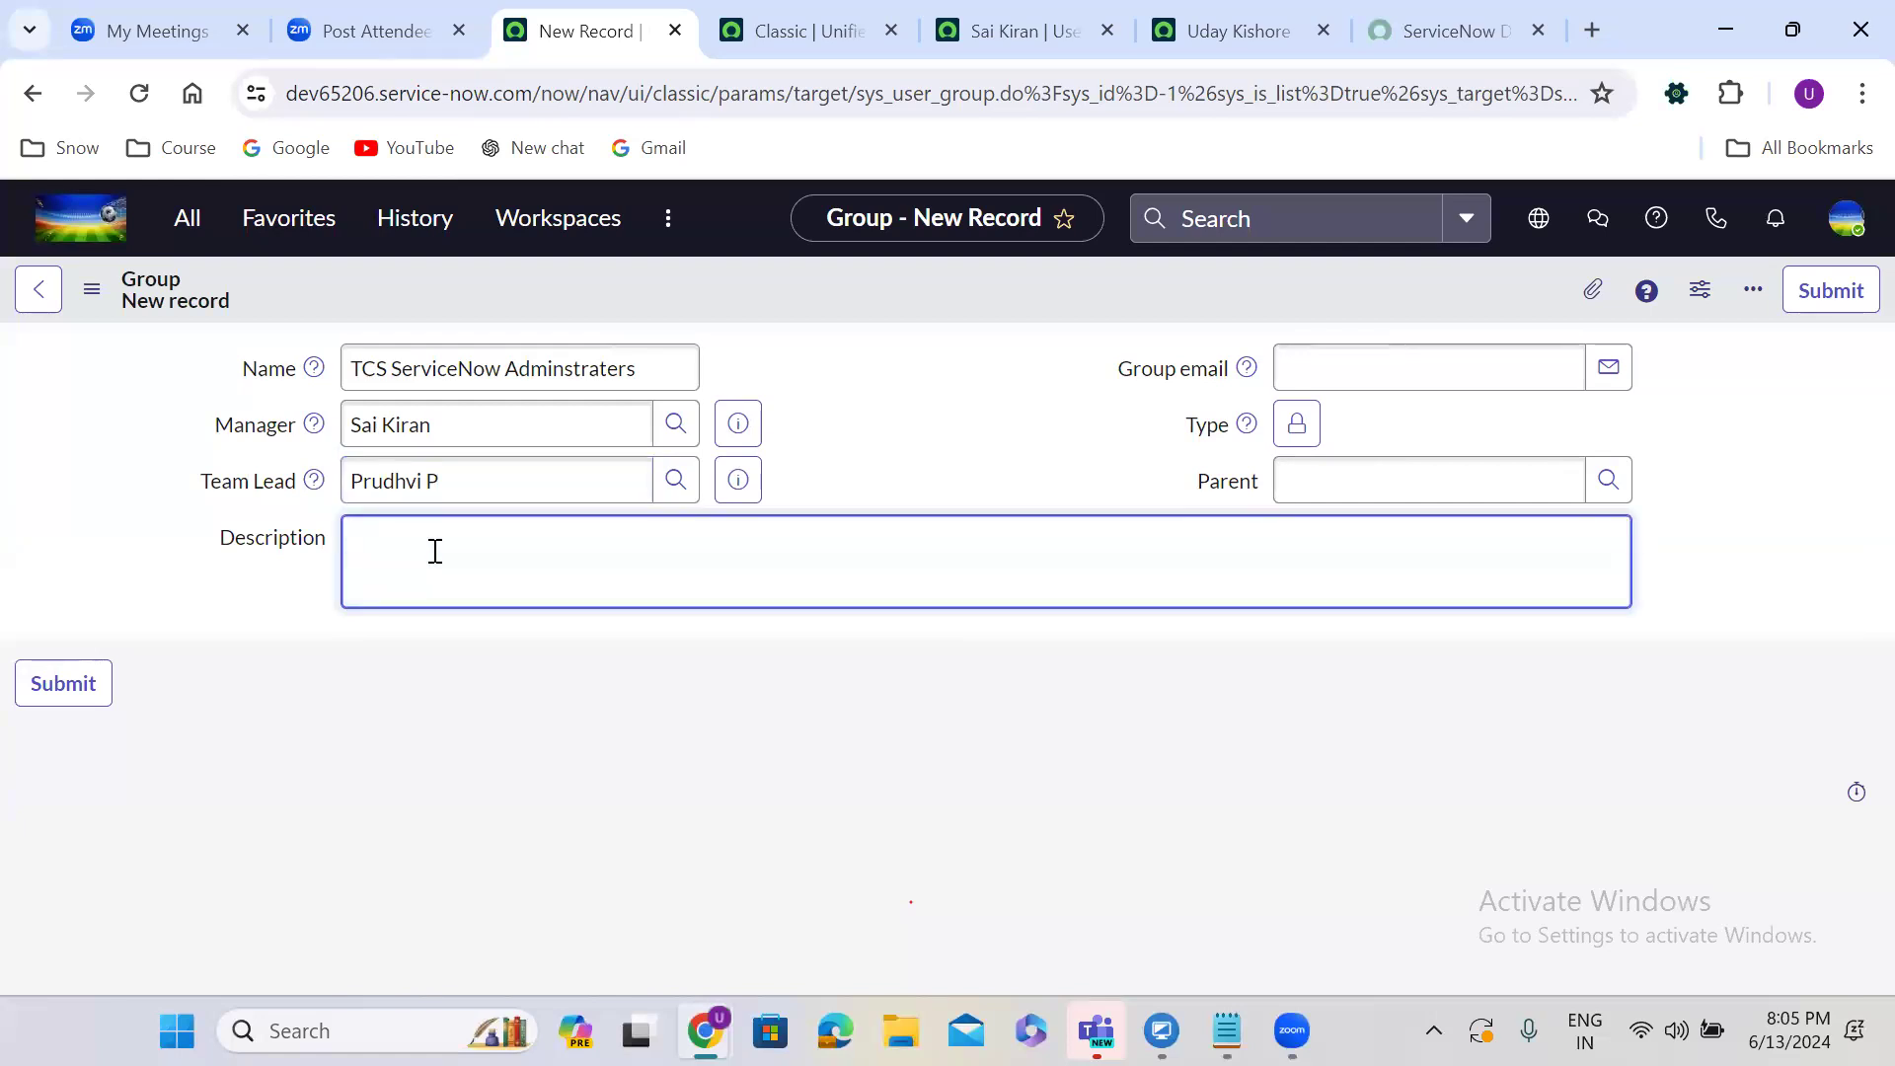
type("ServiceNow Admin team to sol")
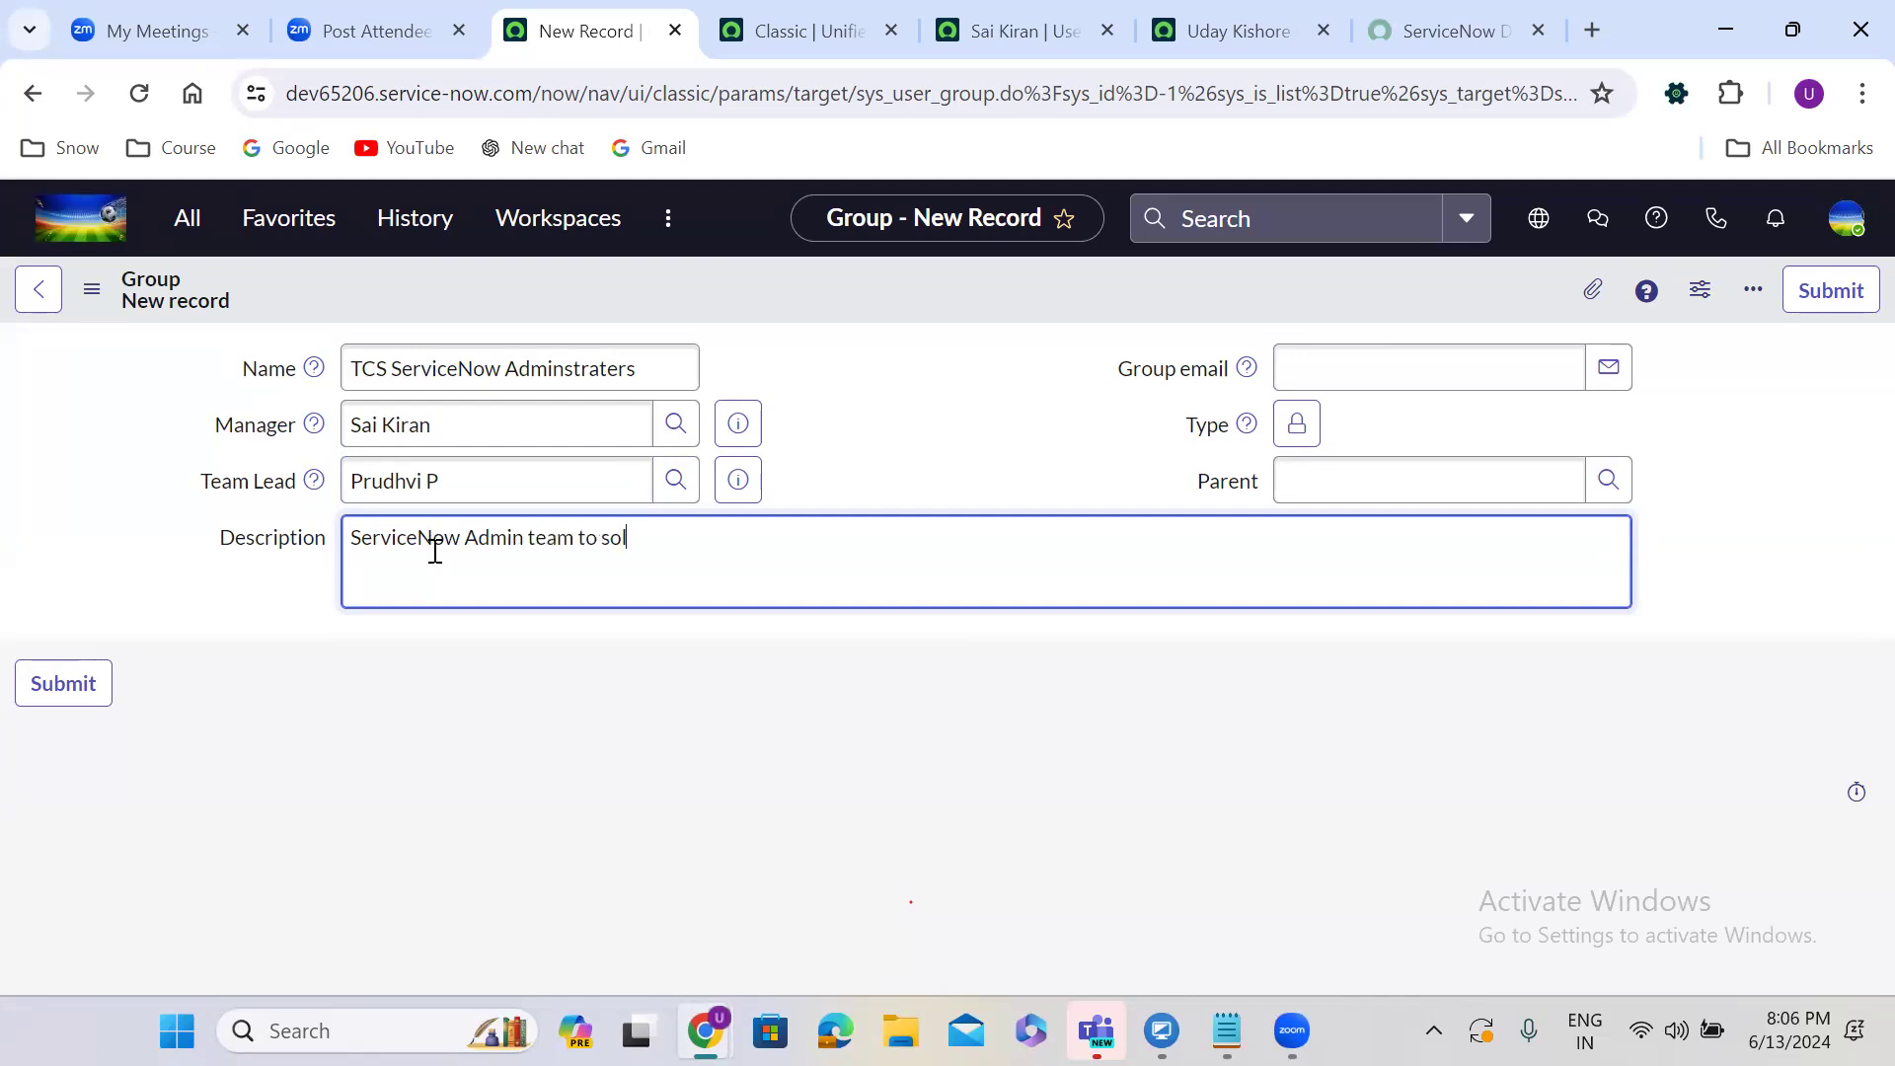
type("ve servicemow")
left_click(734, 541)
key("BackSpace")
type("n")
left_click(666, 539)
key("BackSpace")
type("Servicenow related issues")
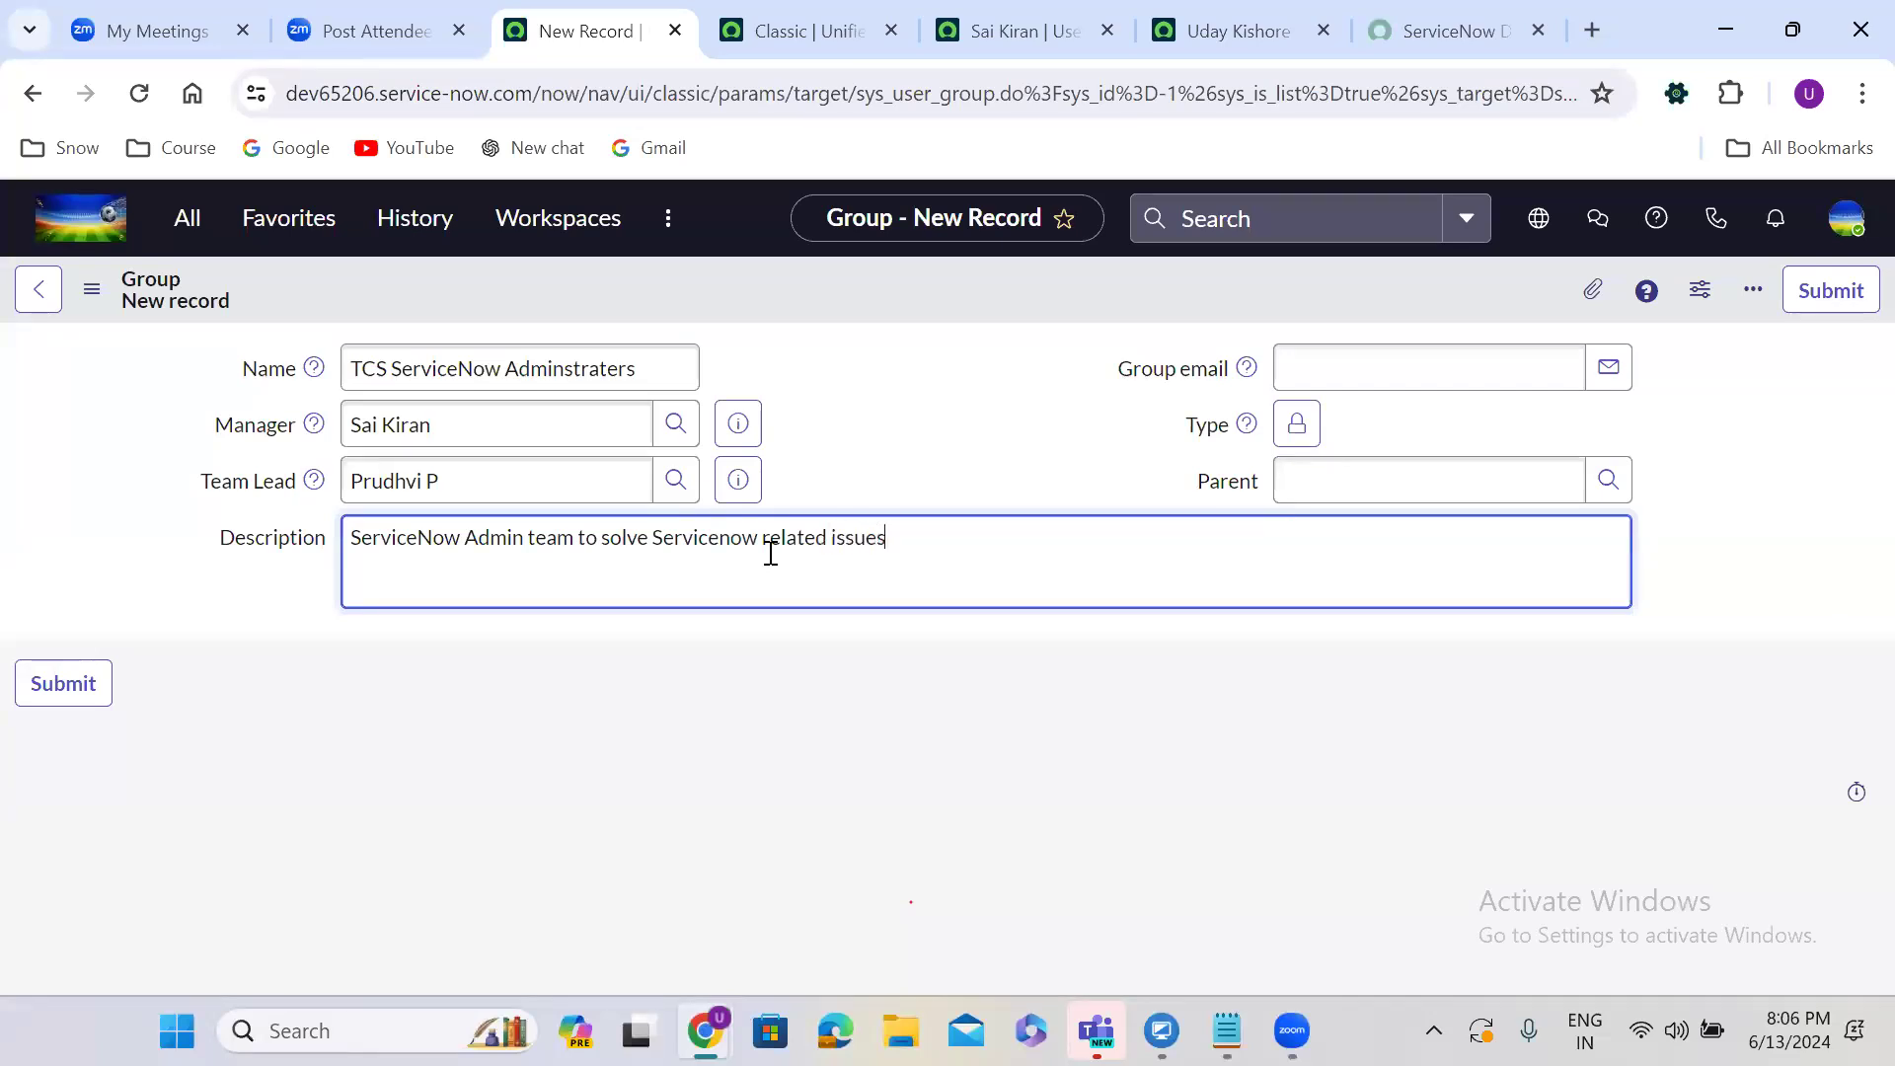
Fill in the group's e-mail address after finishing the description.
left_click(918, 436)
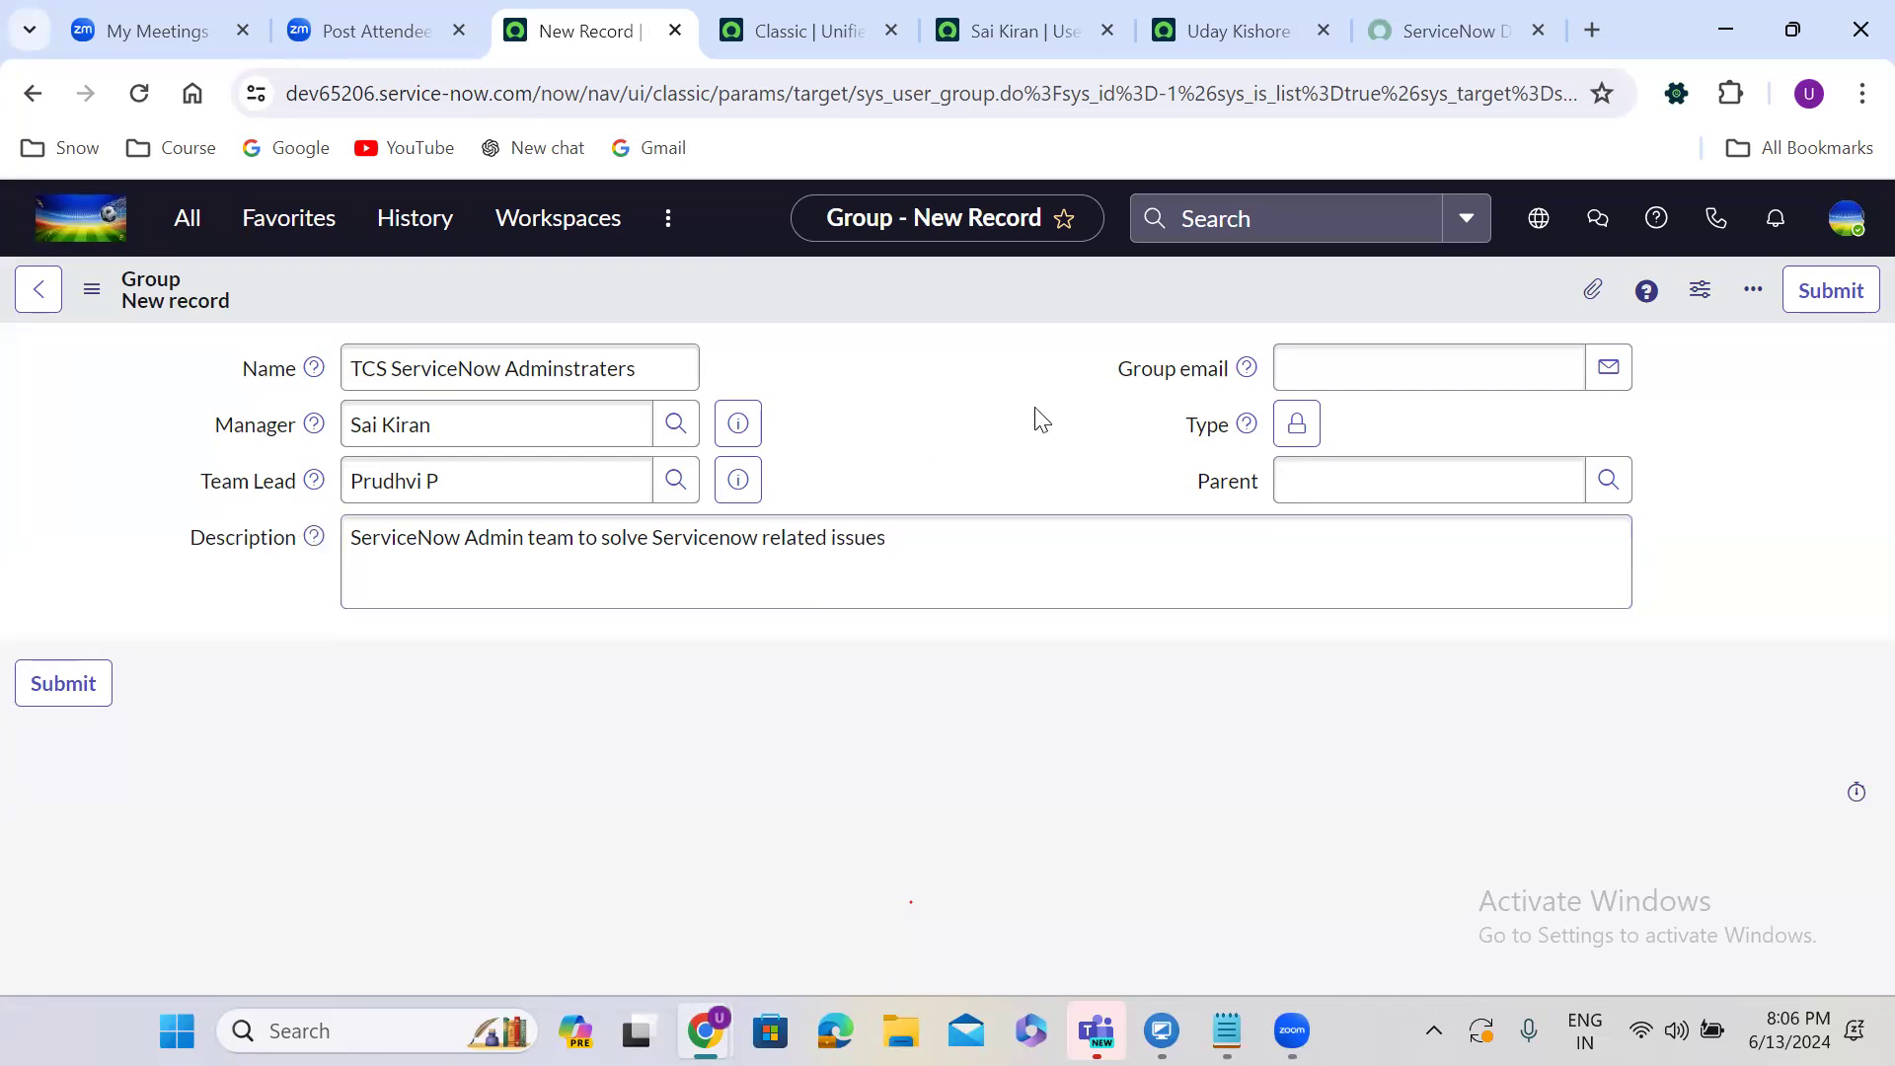
left_click(1323, 362)
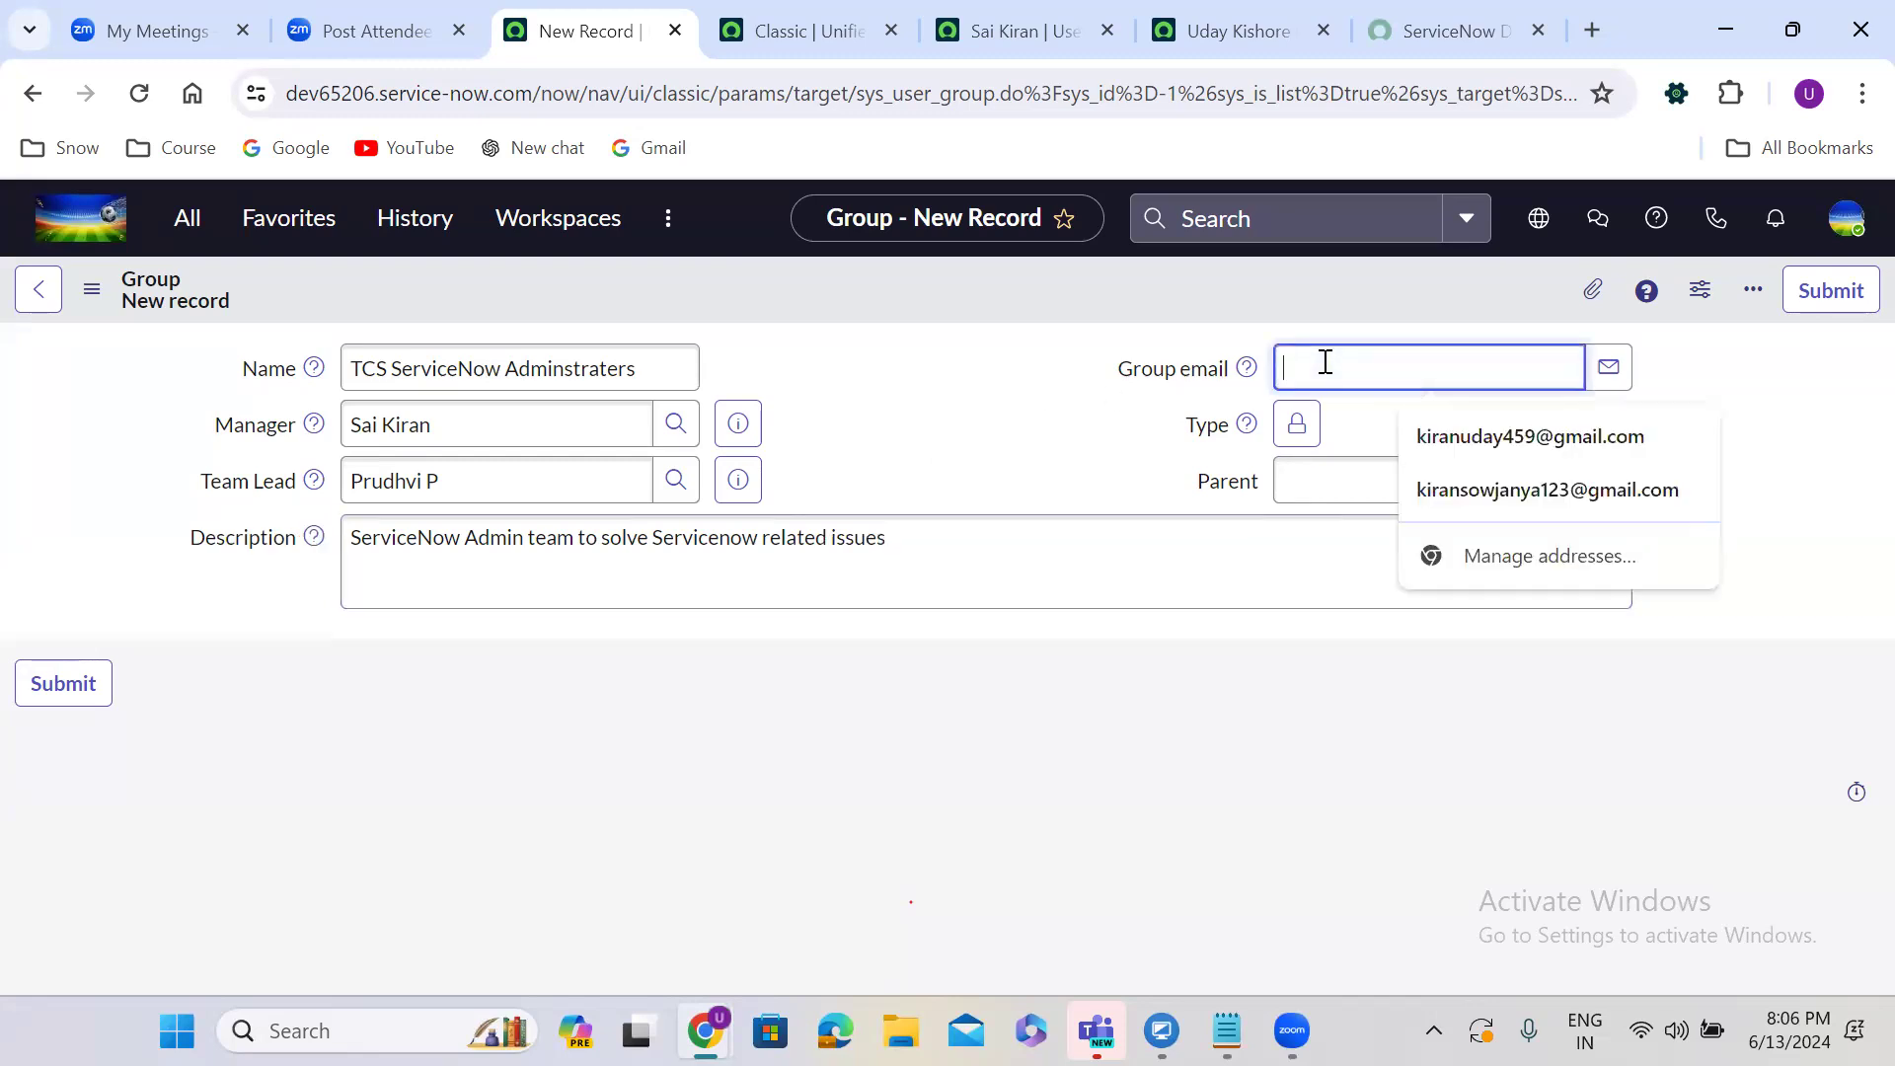
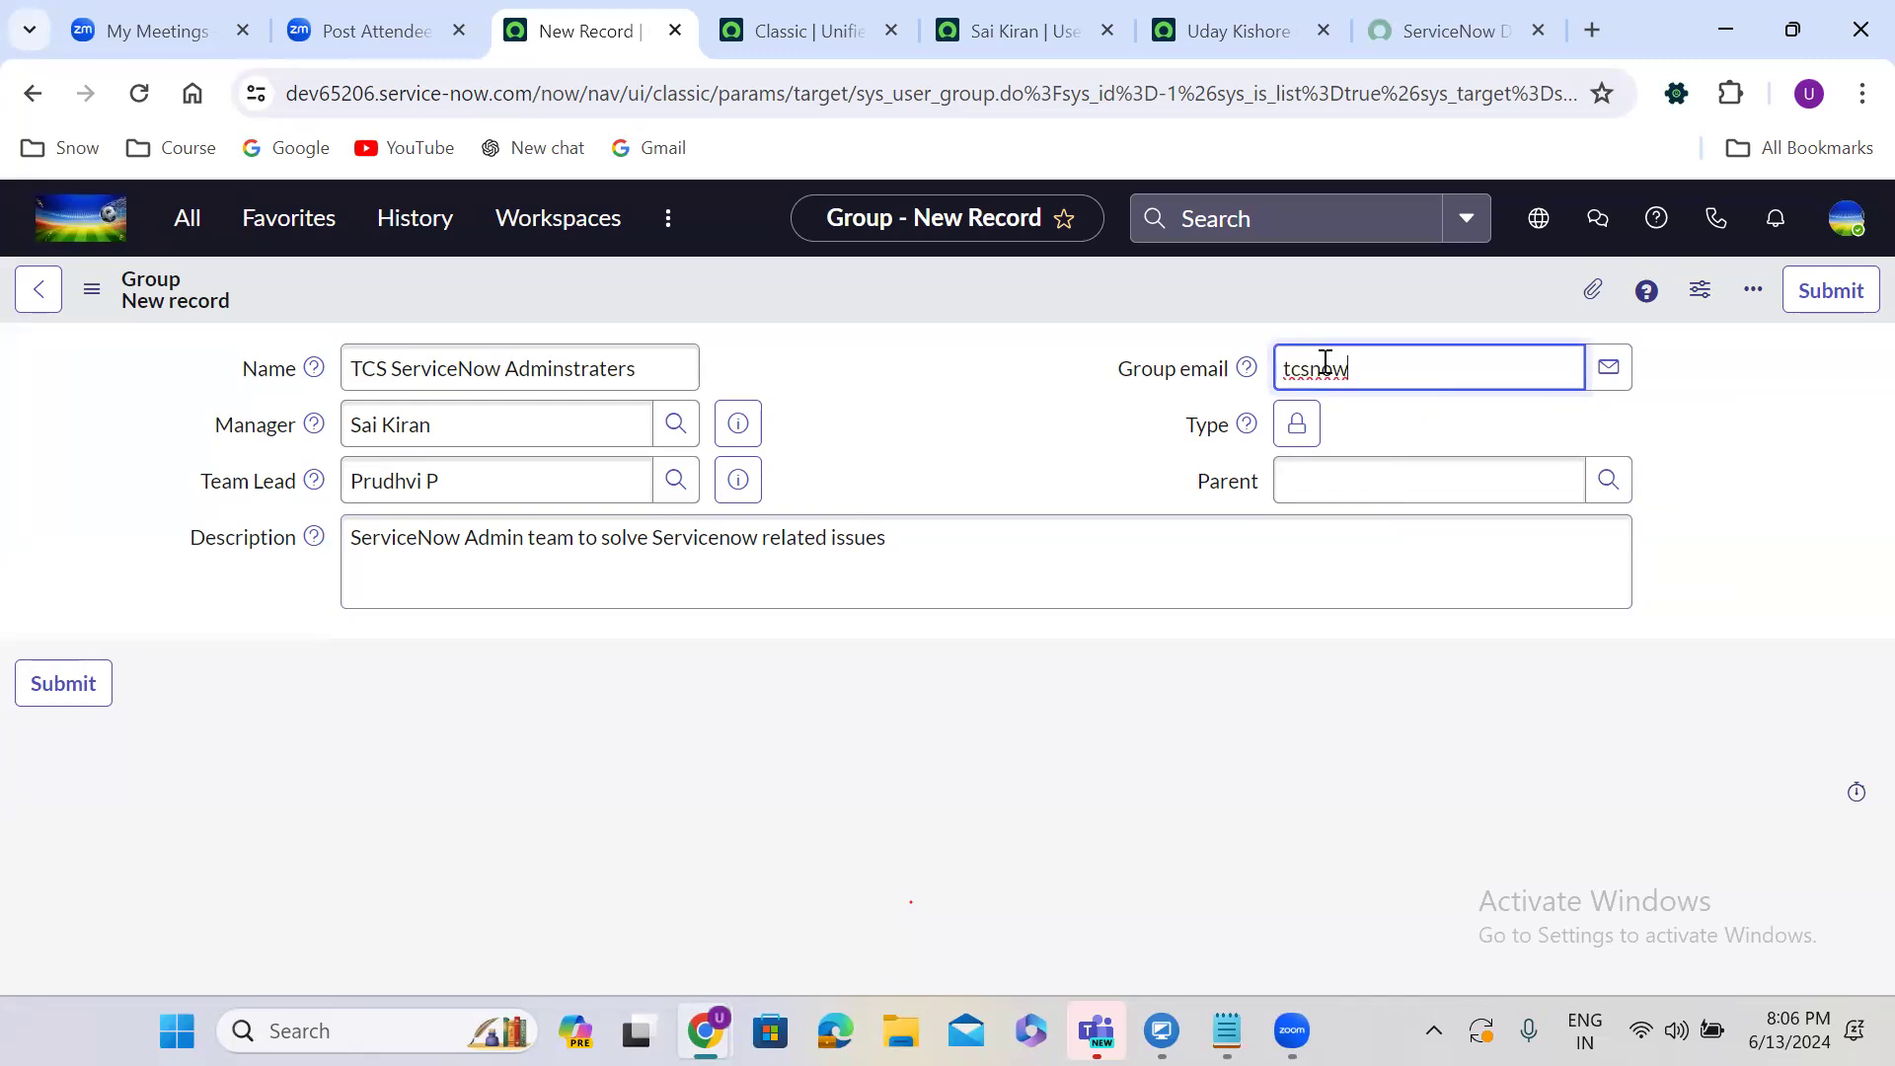
left_click(1421, 435)
Set the group's Type field to itil.
left_click(1297, 424)
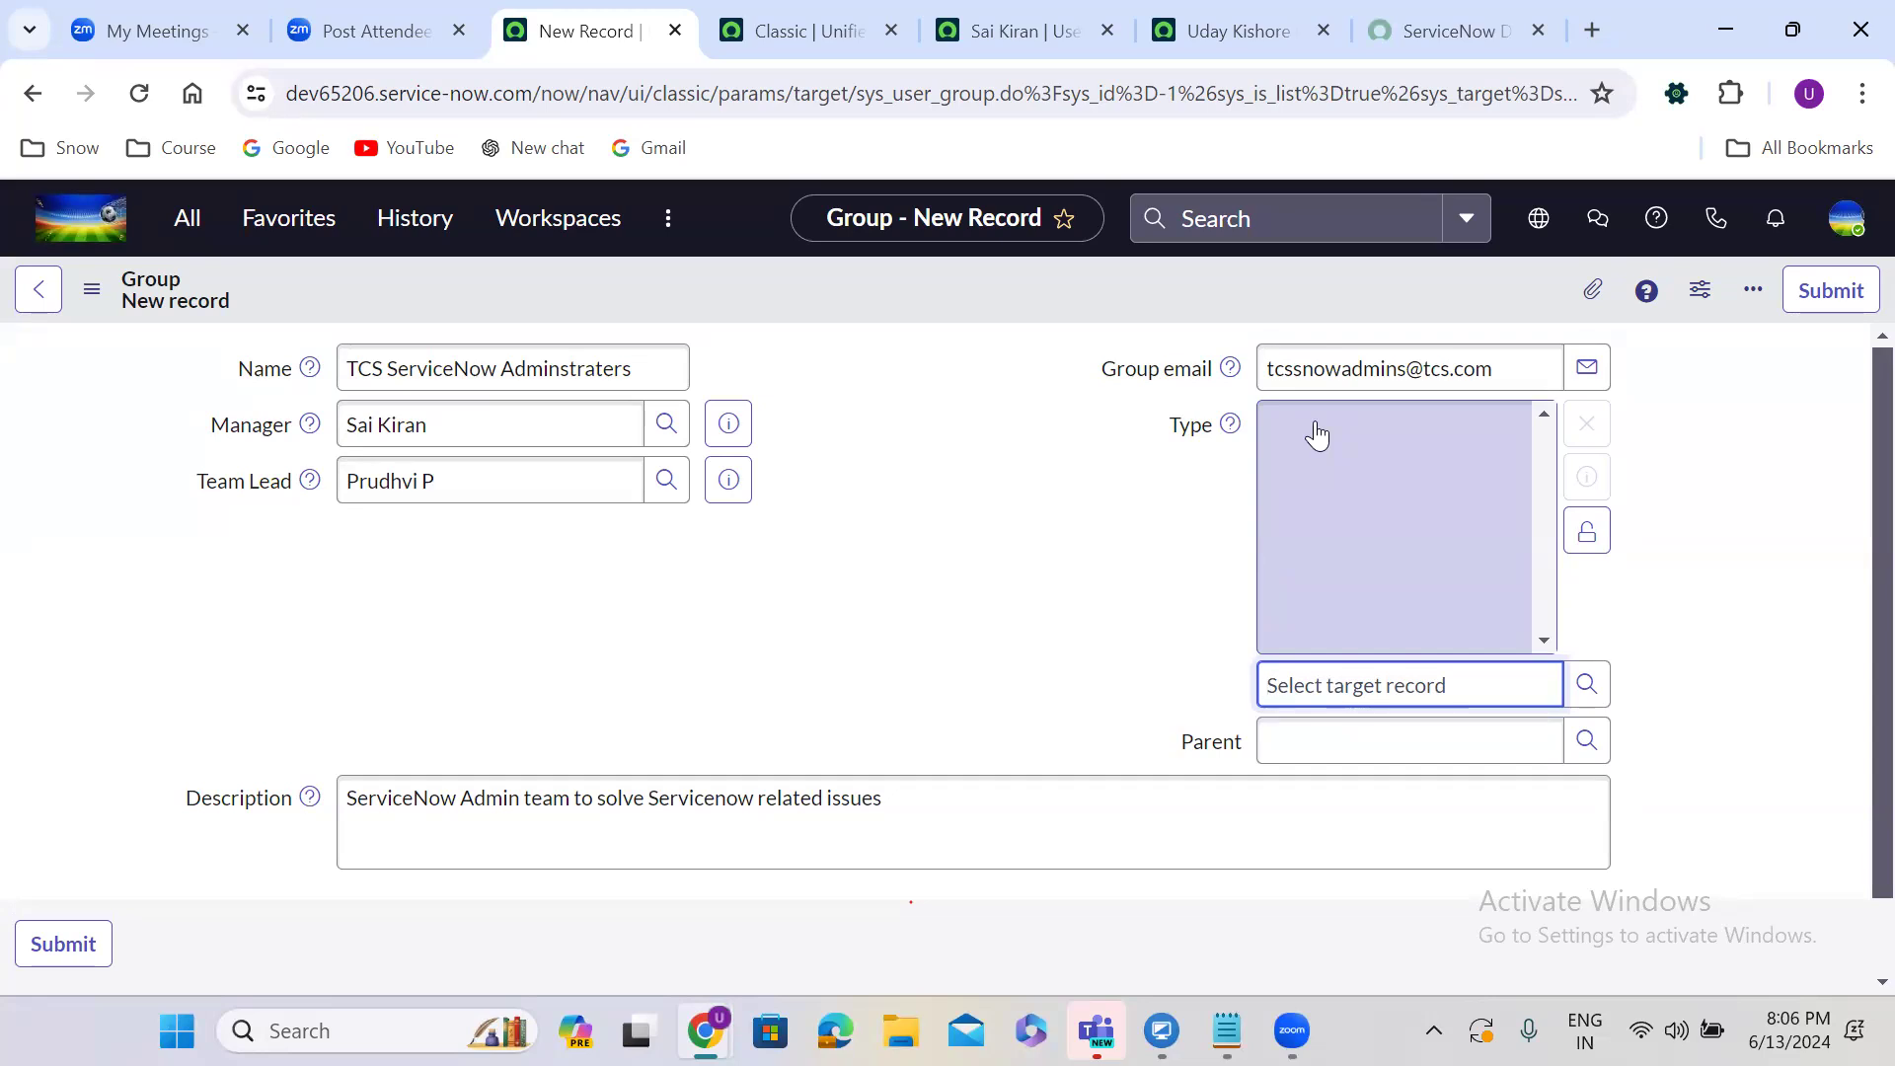
type("itil")
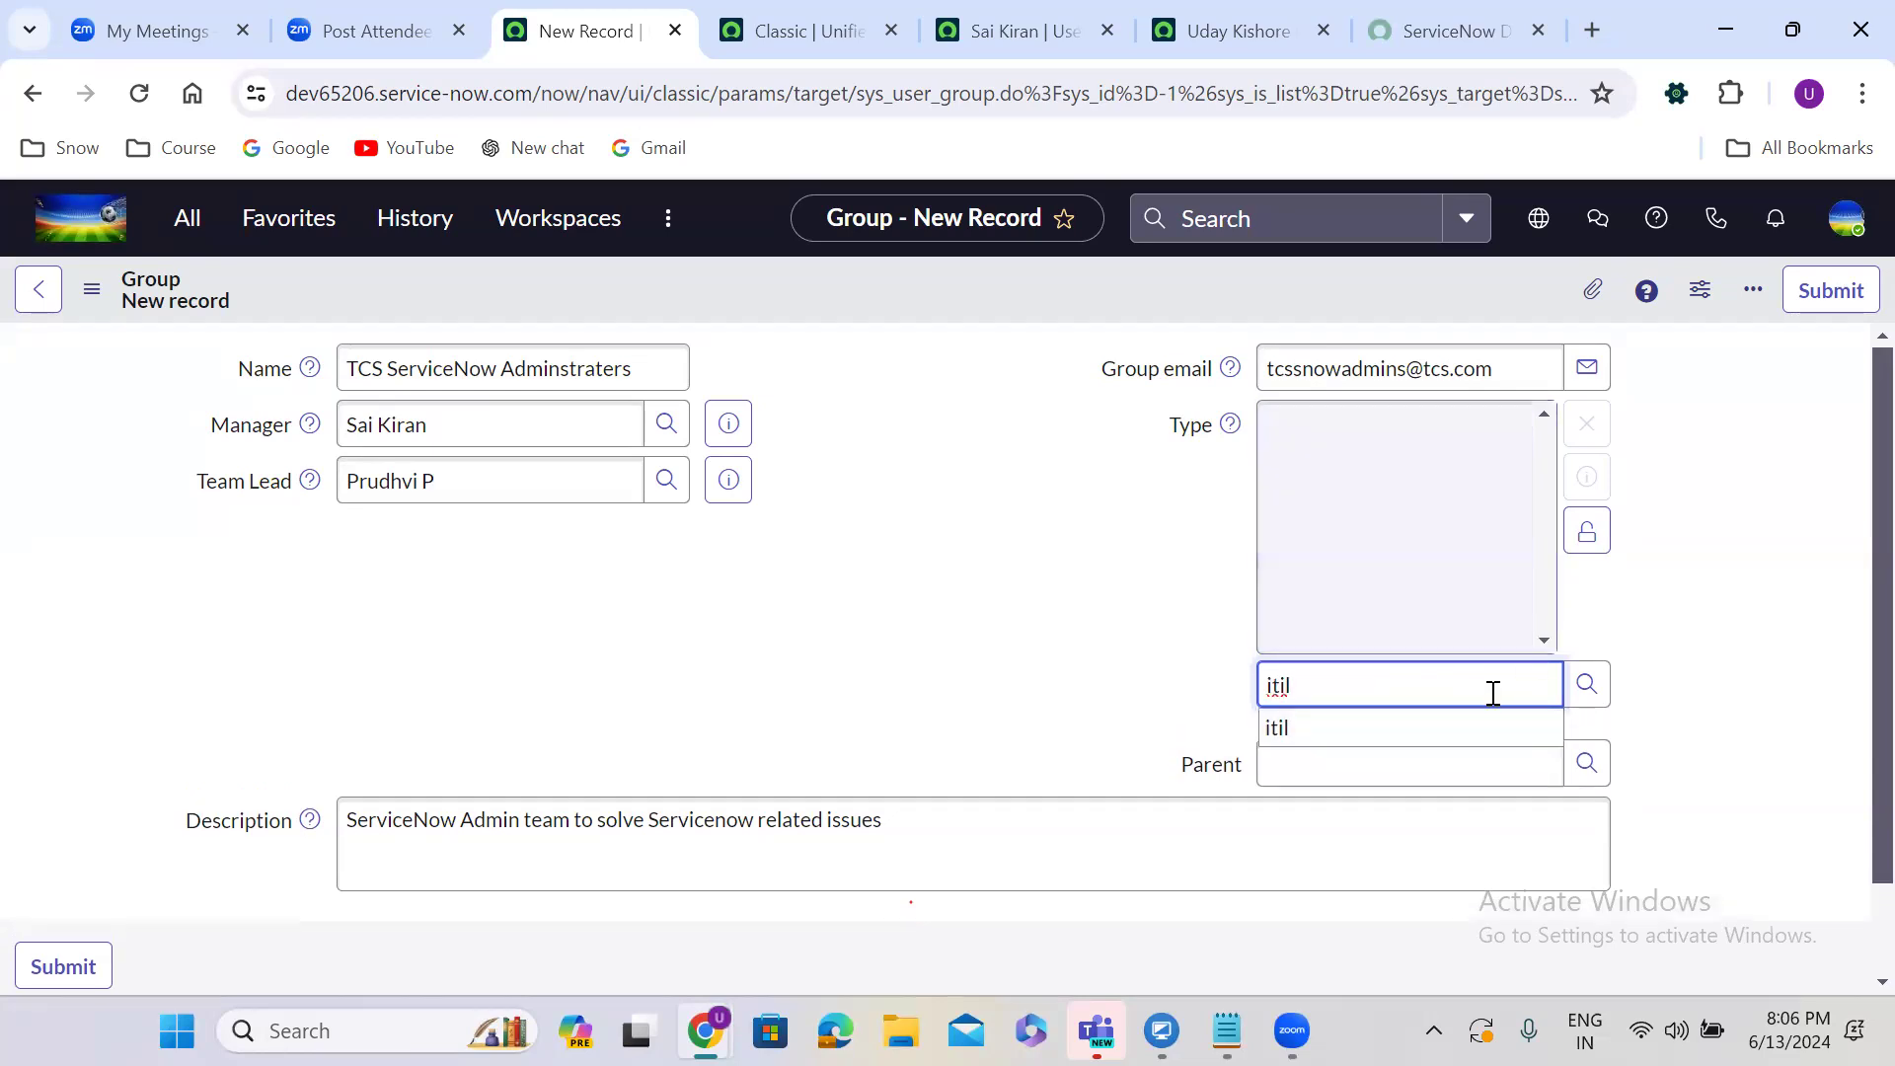
left_click(1403, 747)
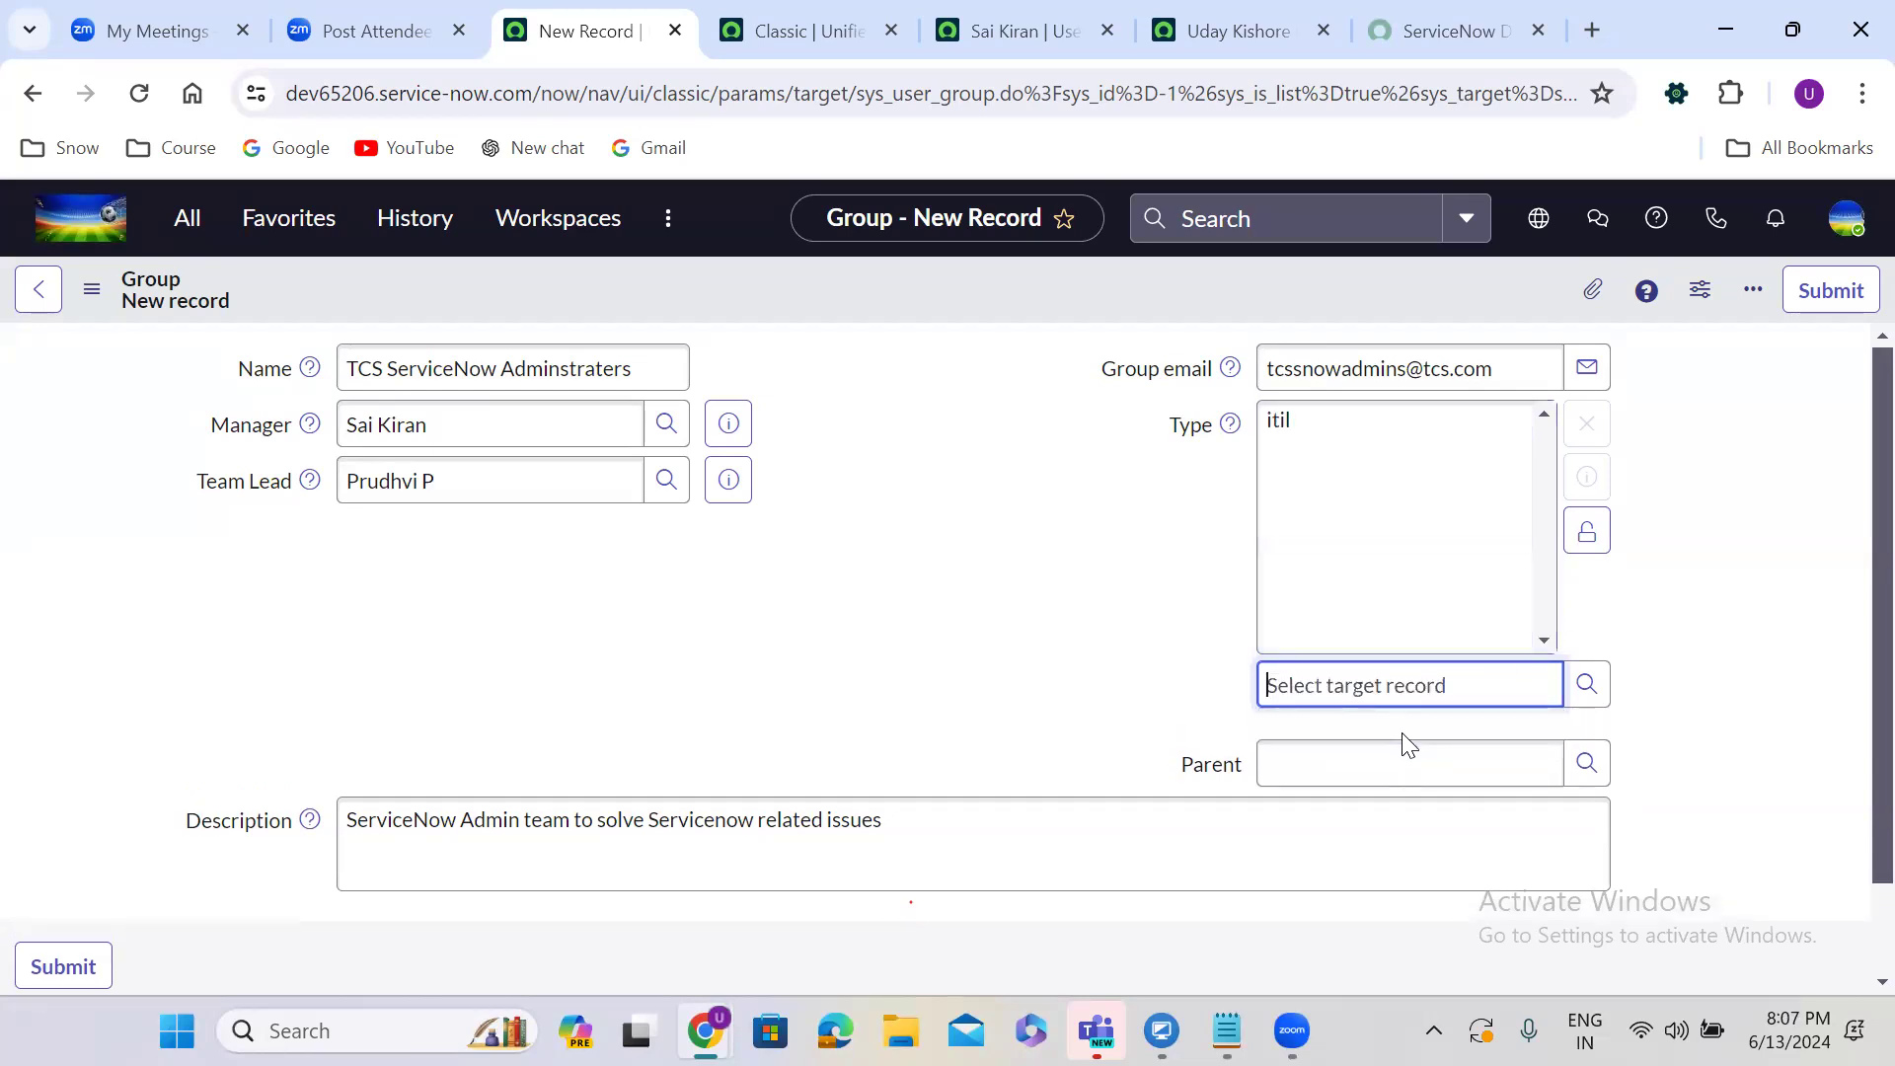
left_click(1586, 531)
left_click(964, 374)
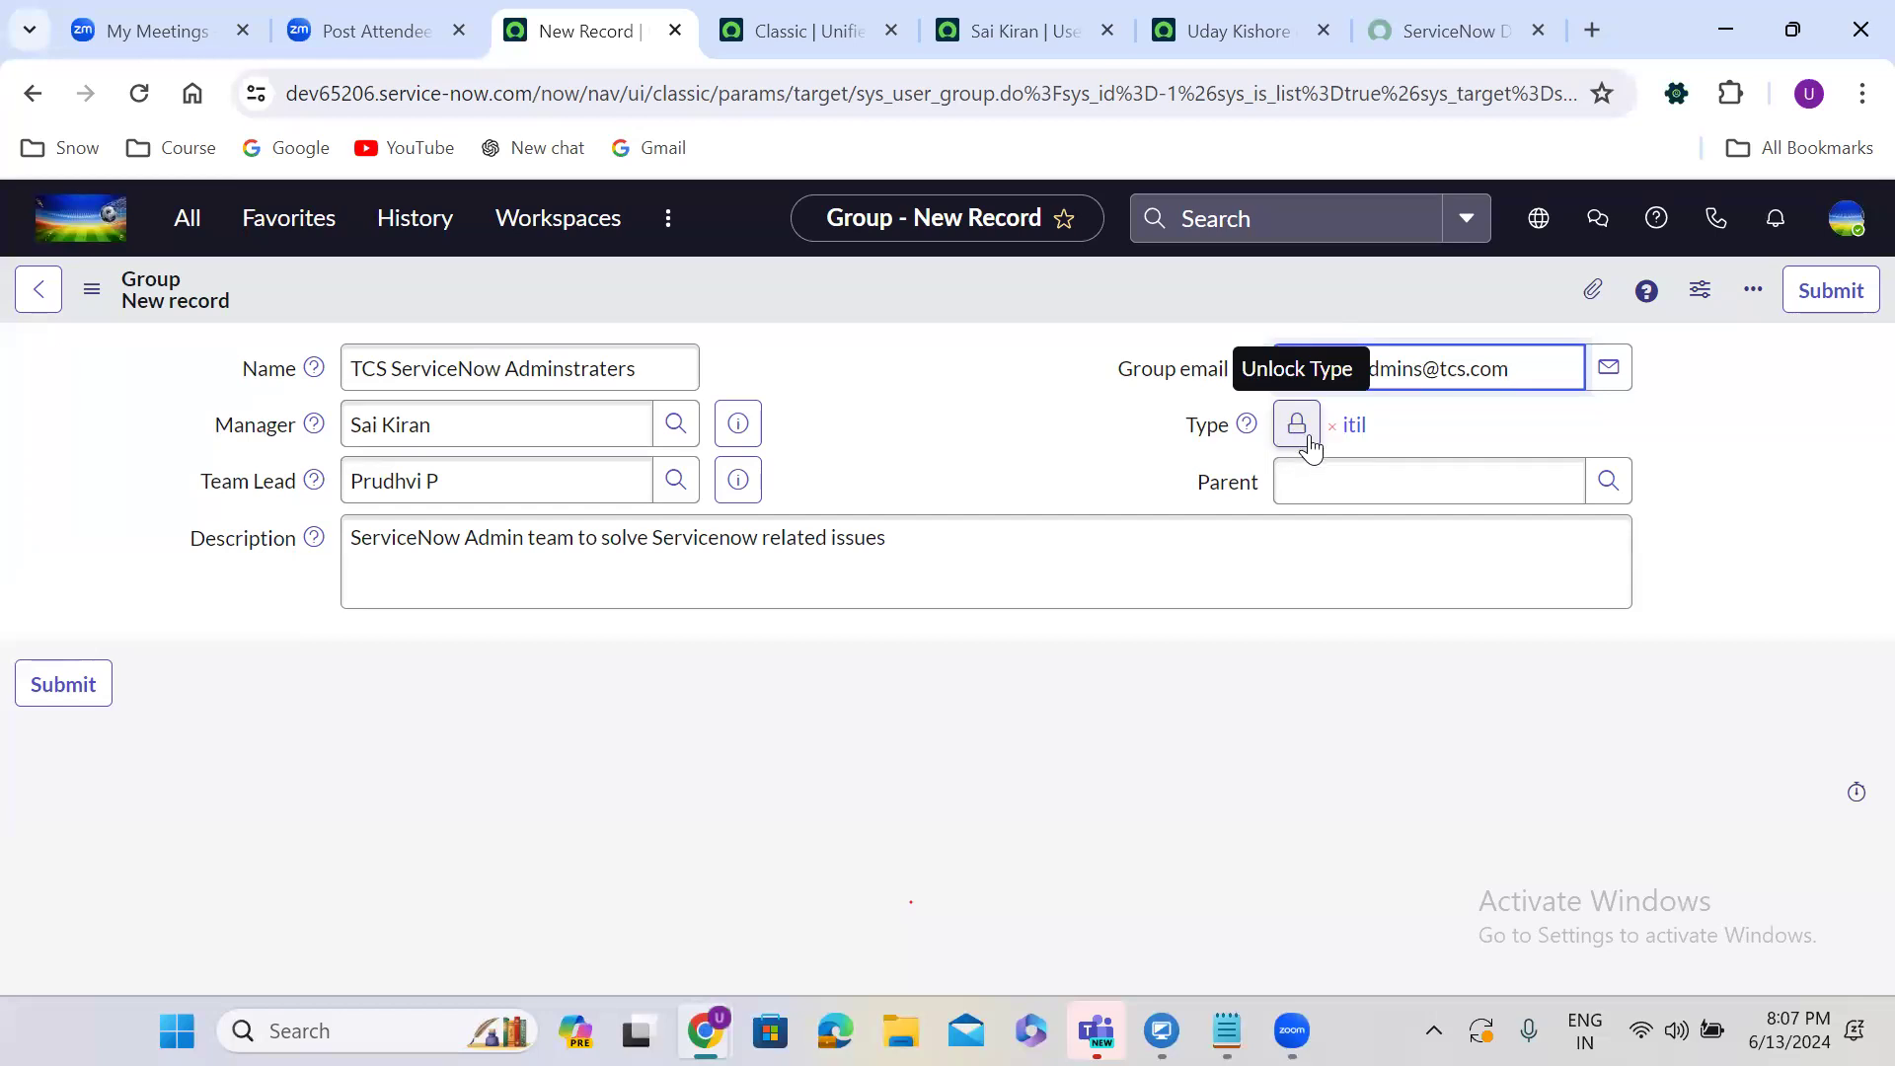
Leave the Parent field empty and save the new group record.
left_click(1321, 486)
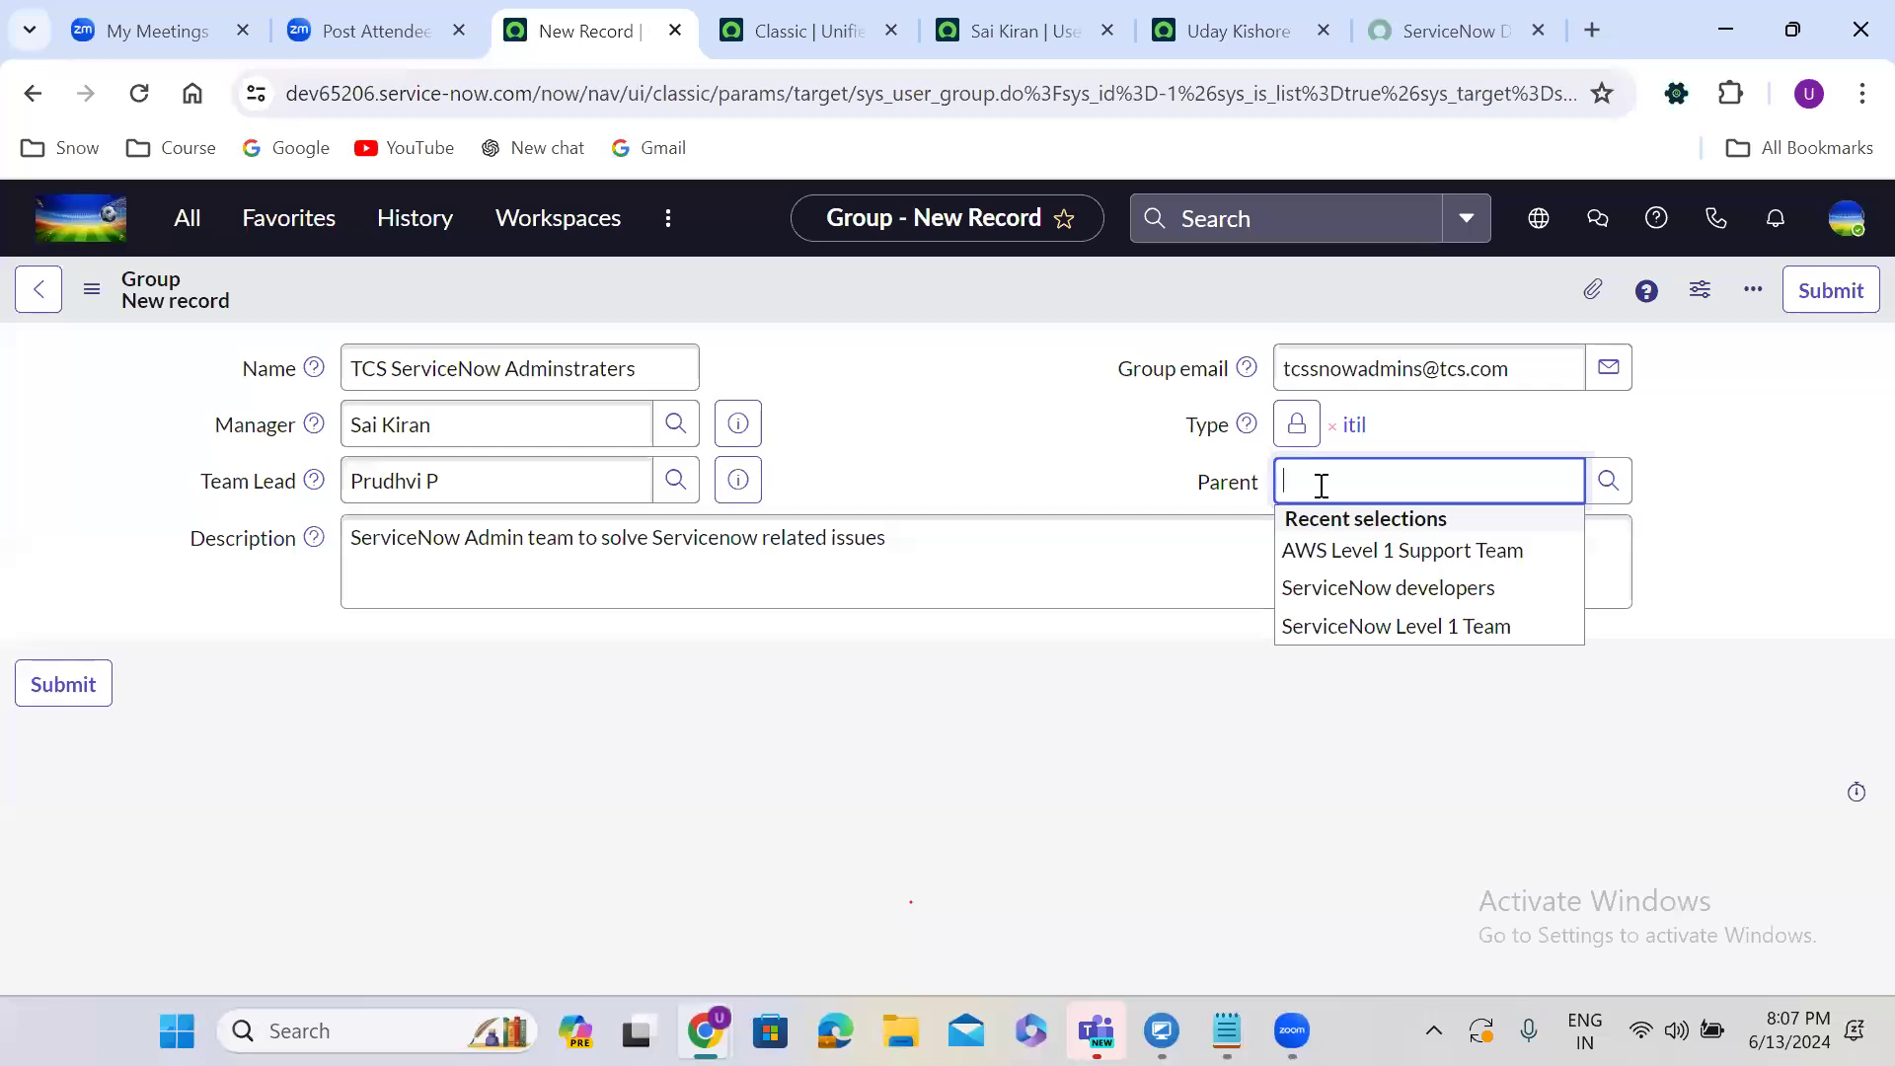
left_click(1389, 588)
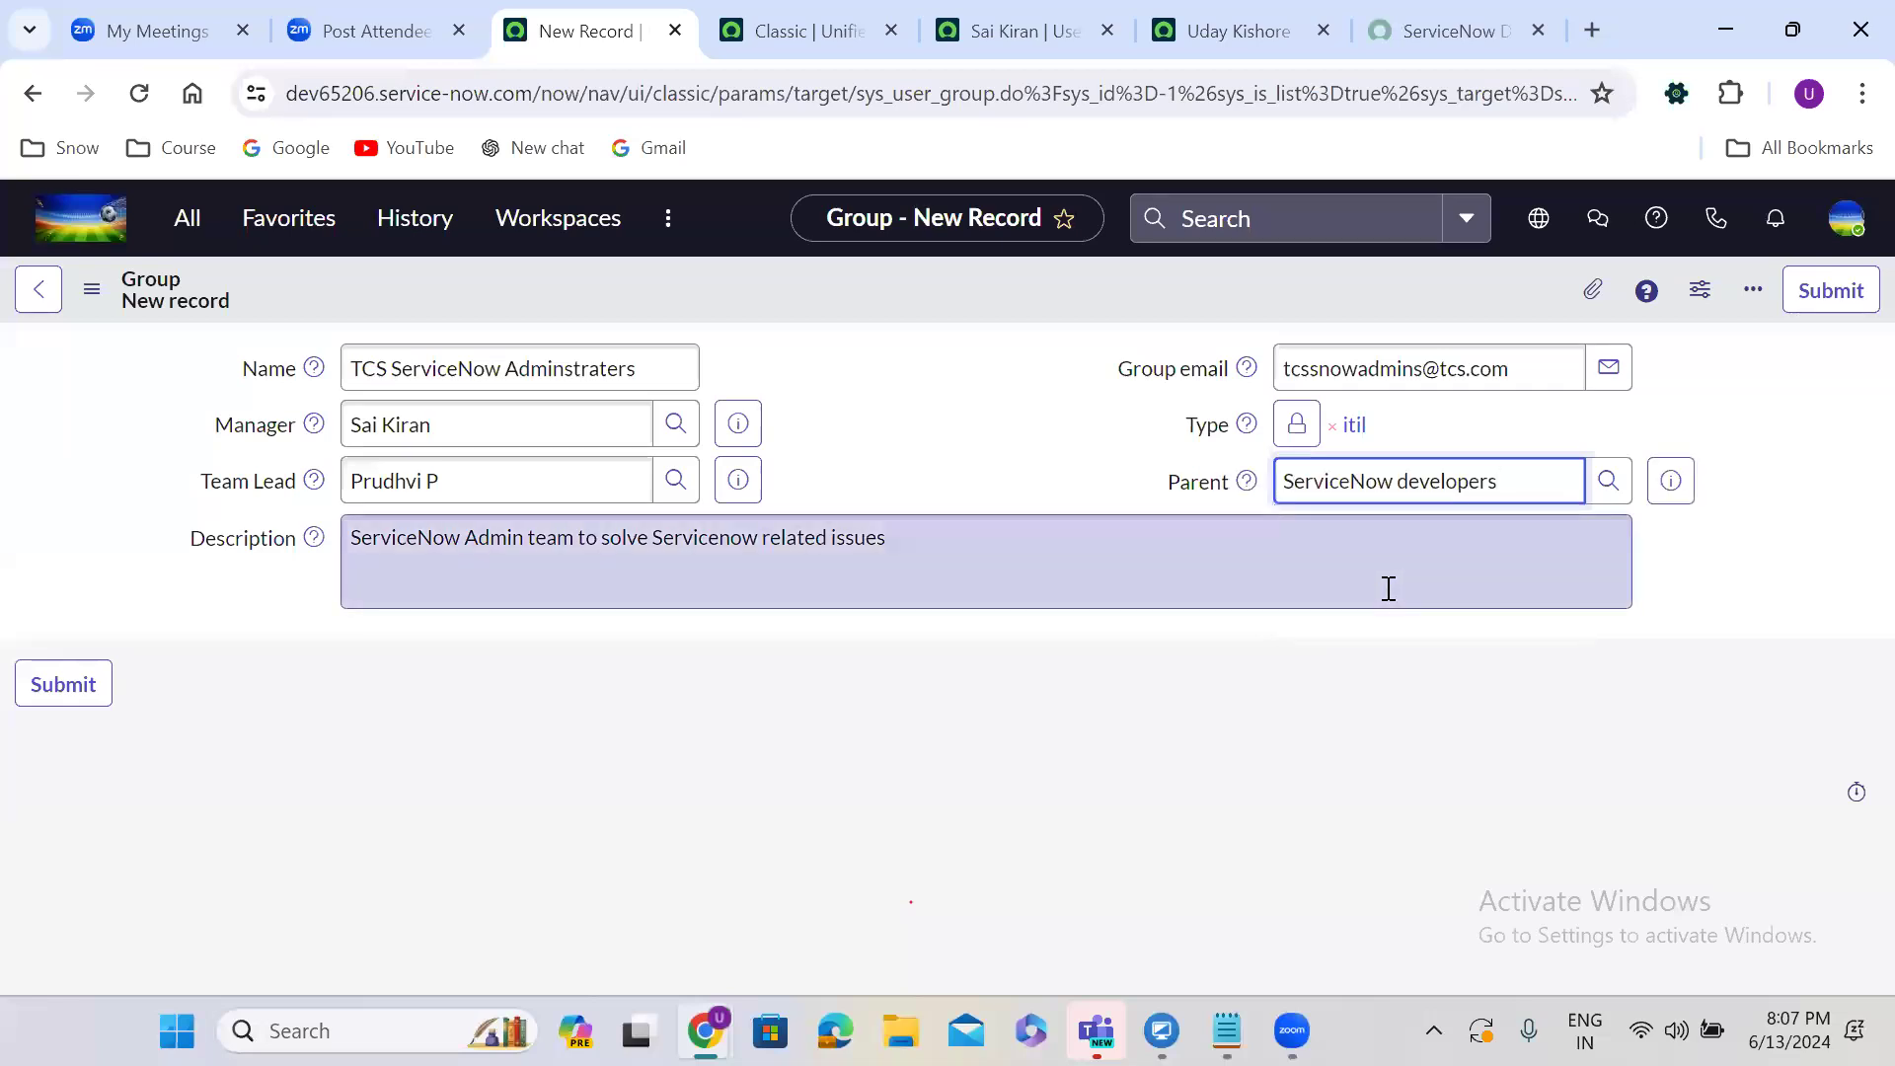
key("ctrl+shift+Left")
key("ctrl+shift+Left")
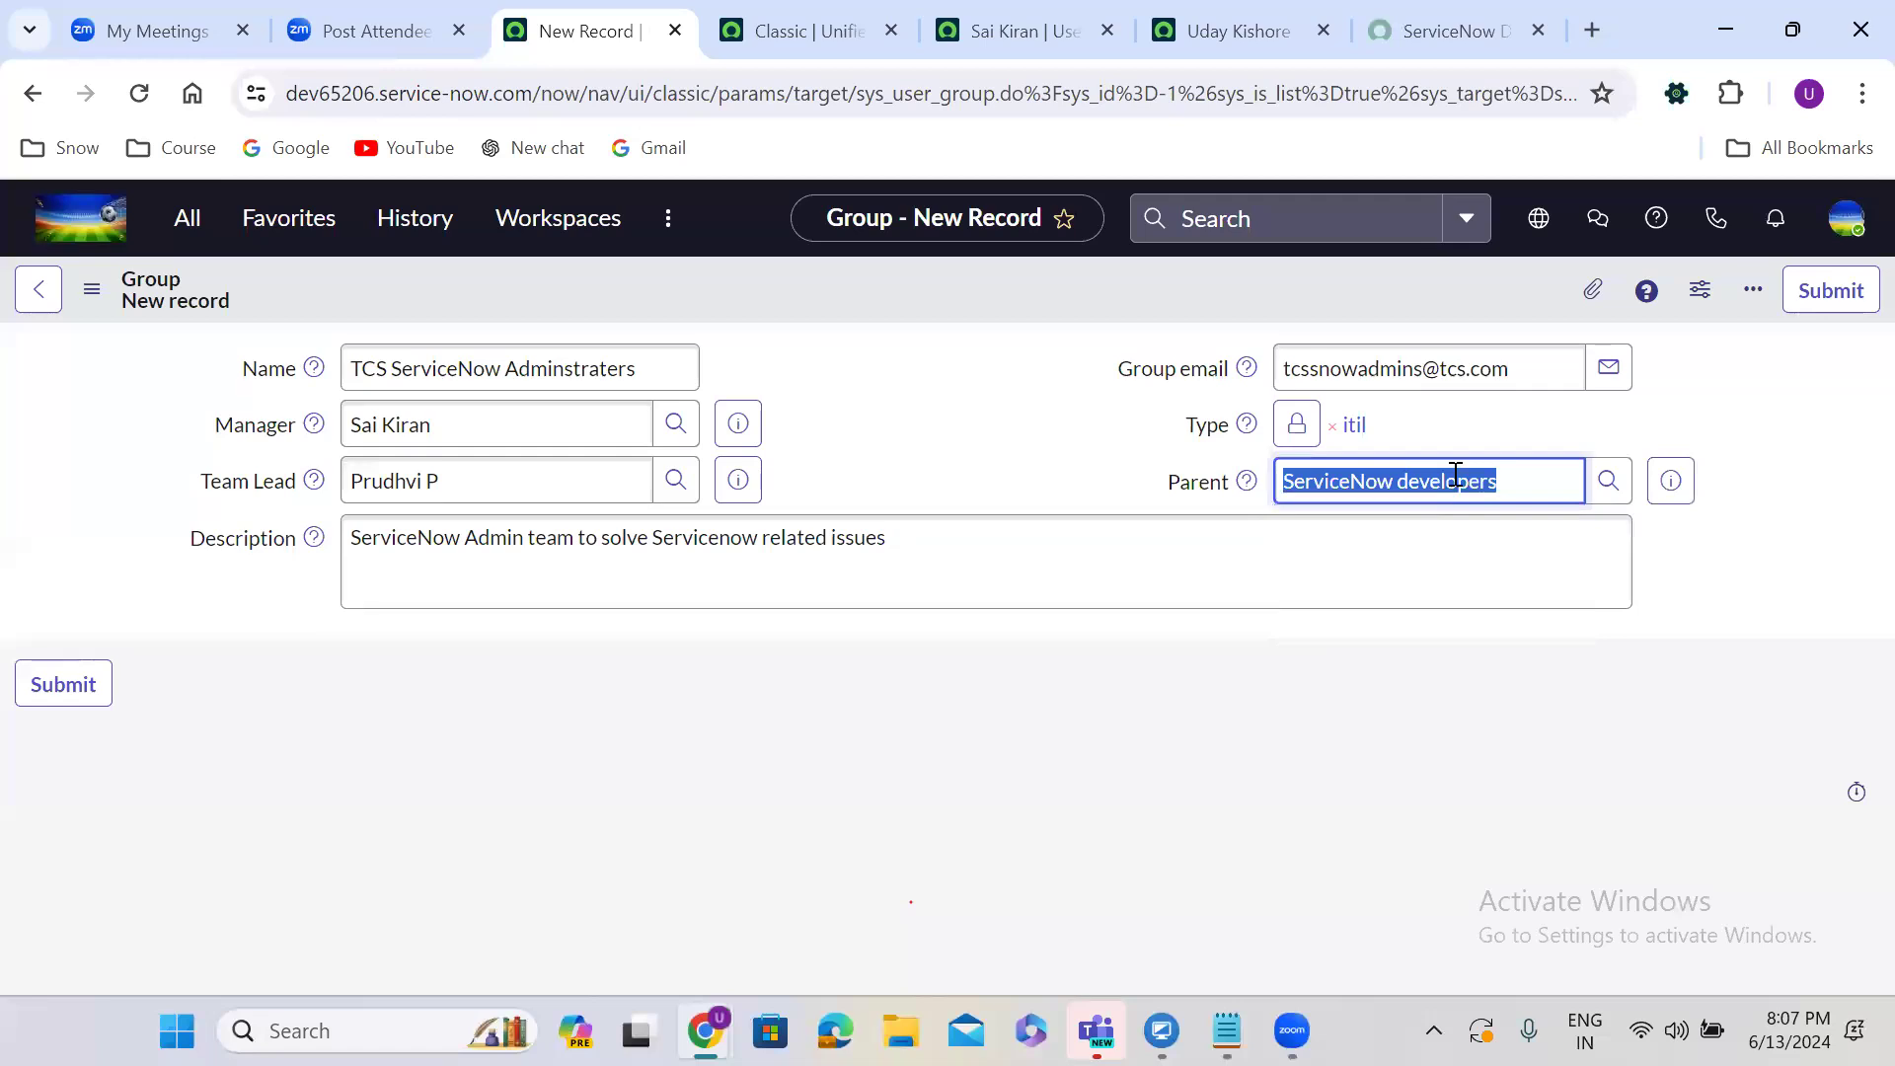
key("BackSpace")
left_click(1064, 427)
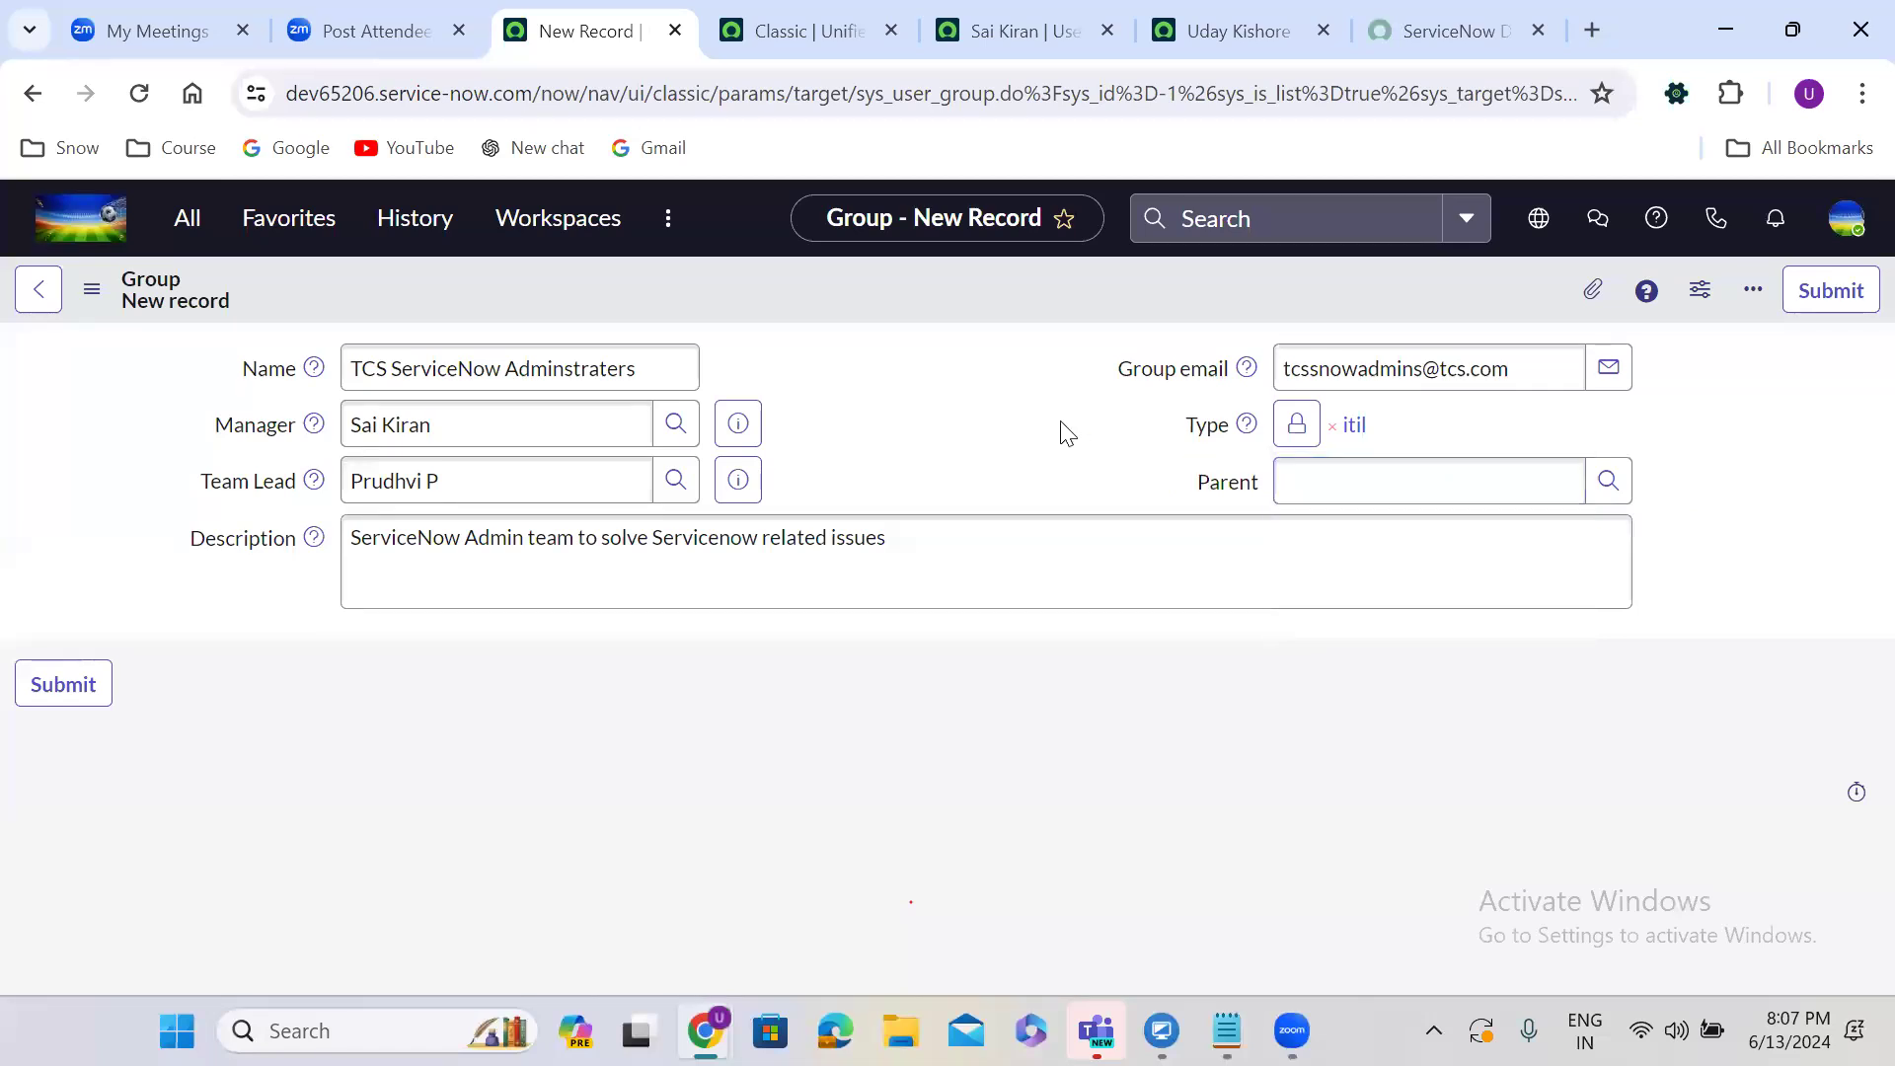
right_click(815, 278)
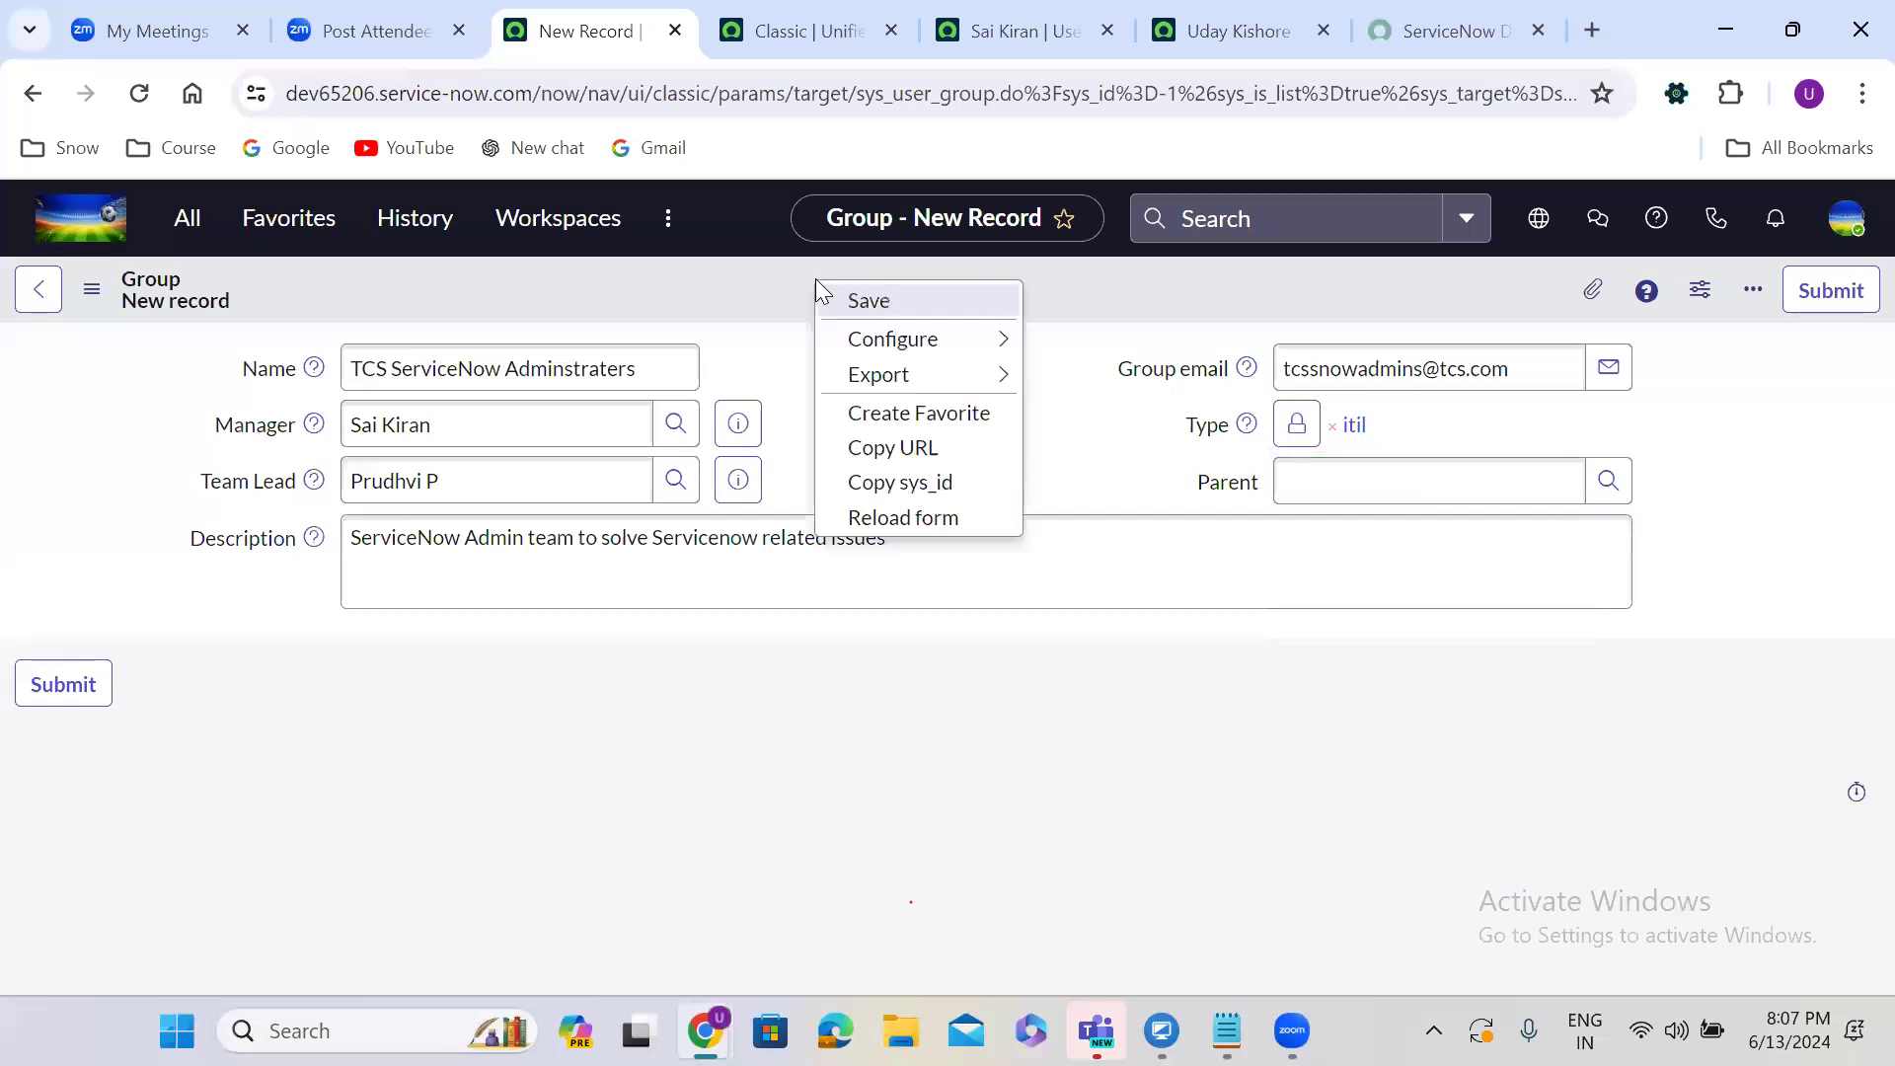
left_click(868, 294)
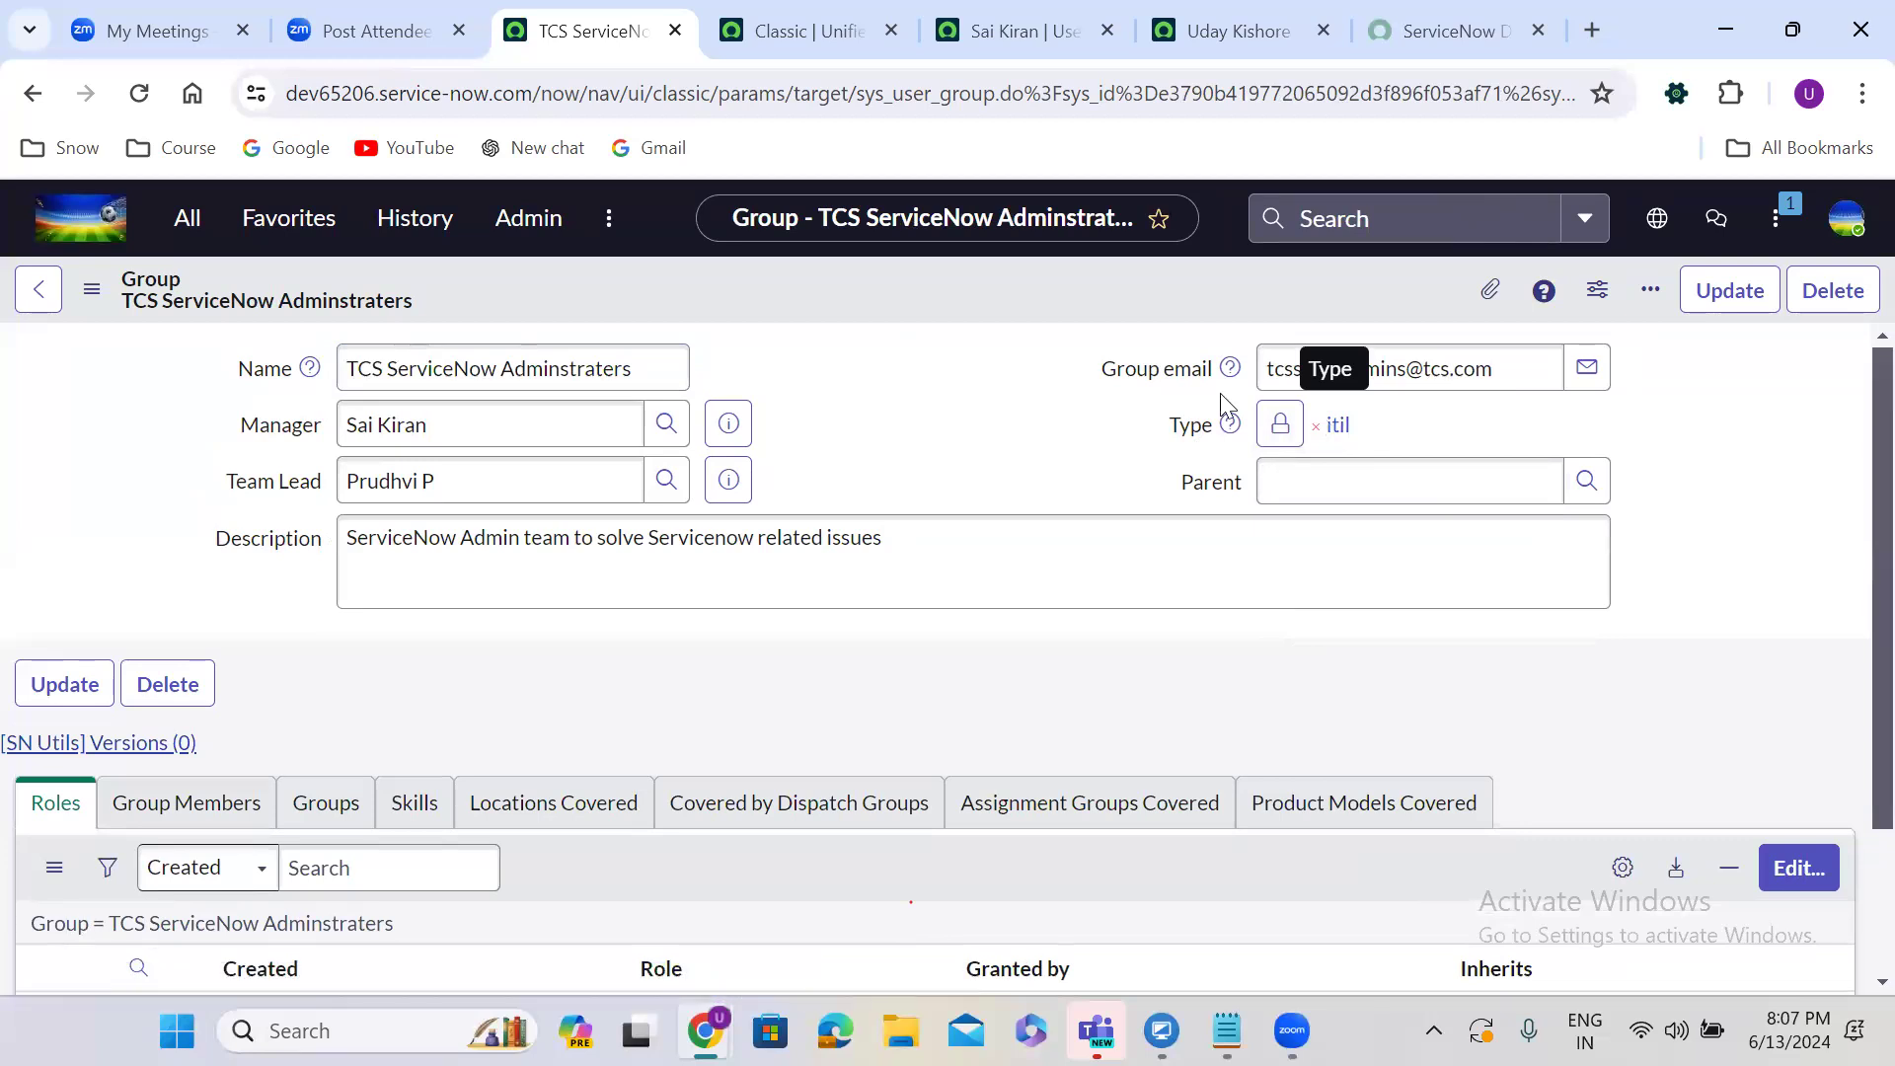
Open the Group Members related list for editing.
scroll(870, 434, "down", 3)
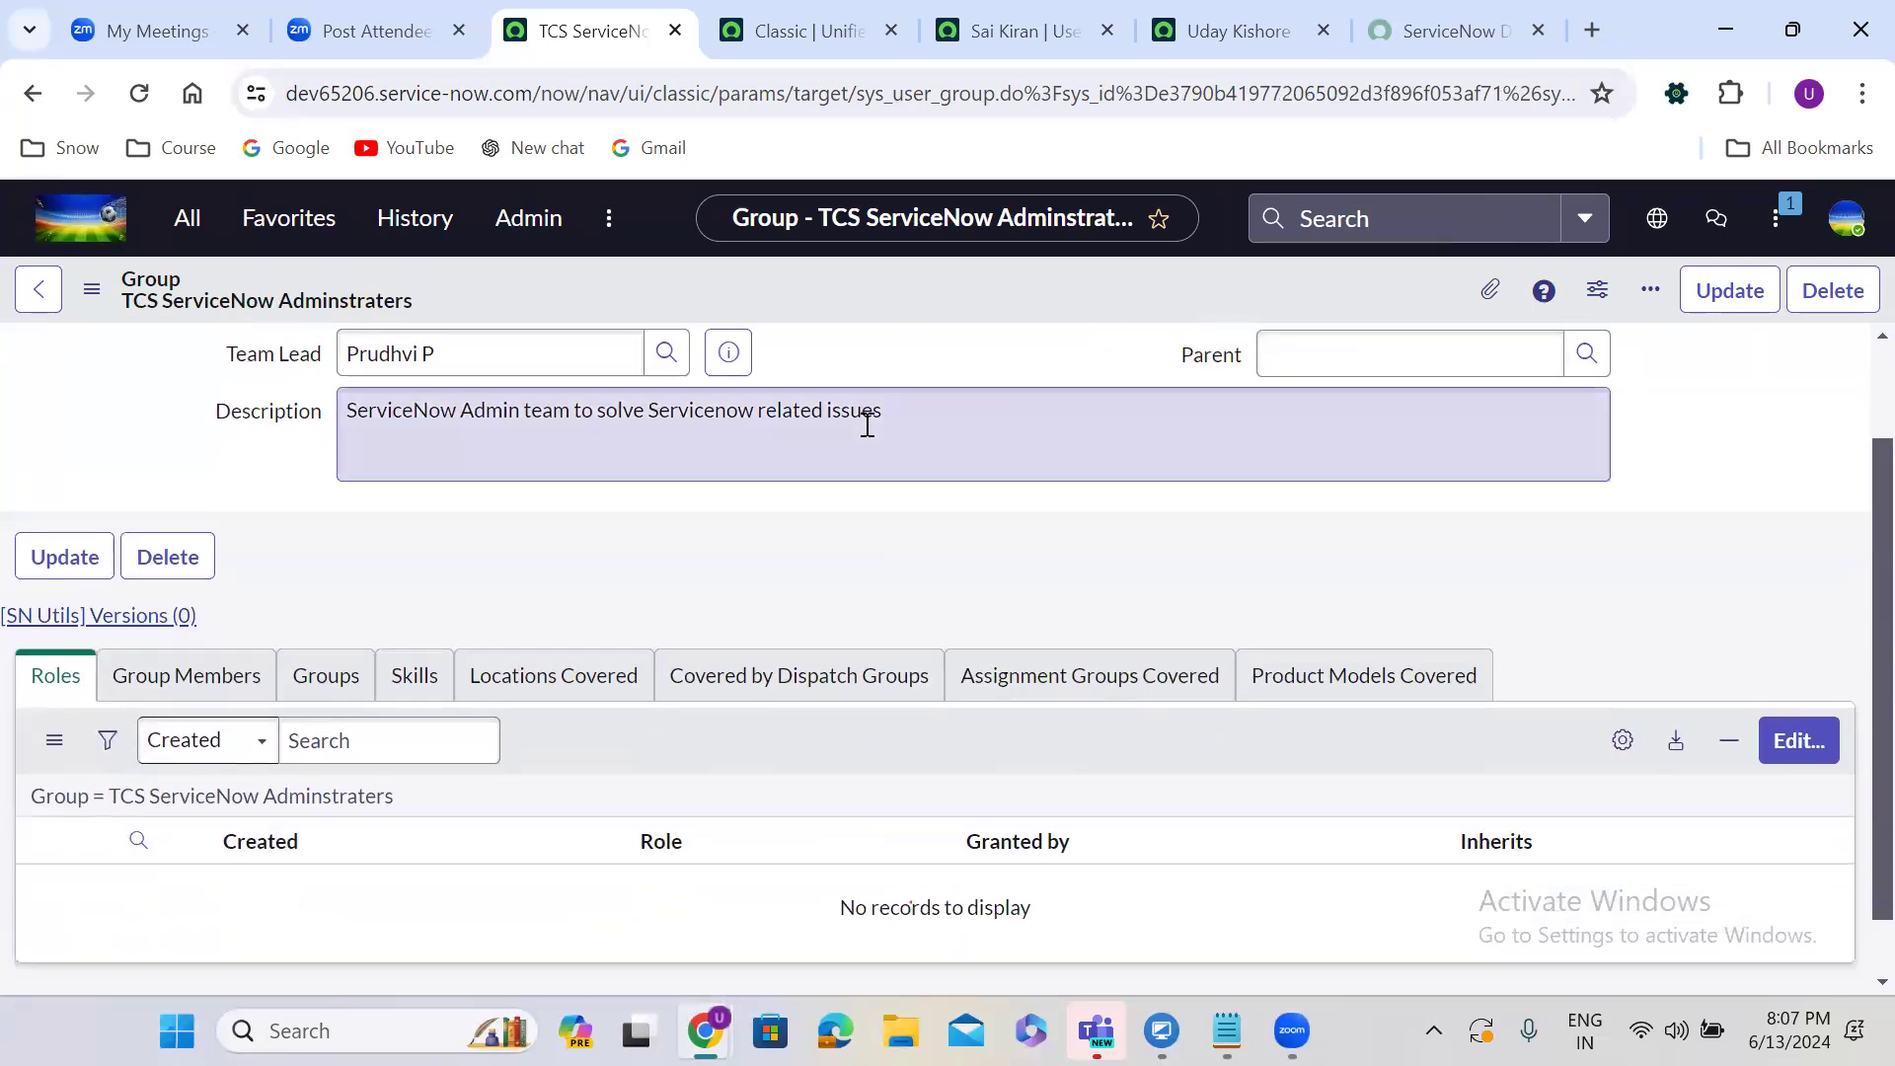
left_click(215, 637)
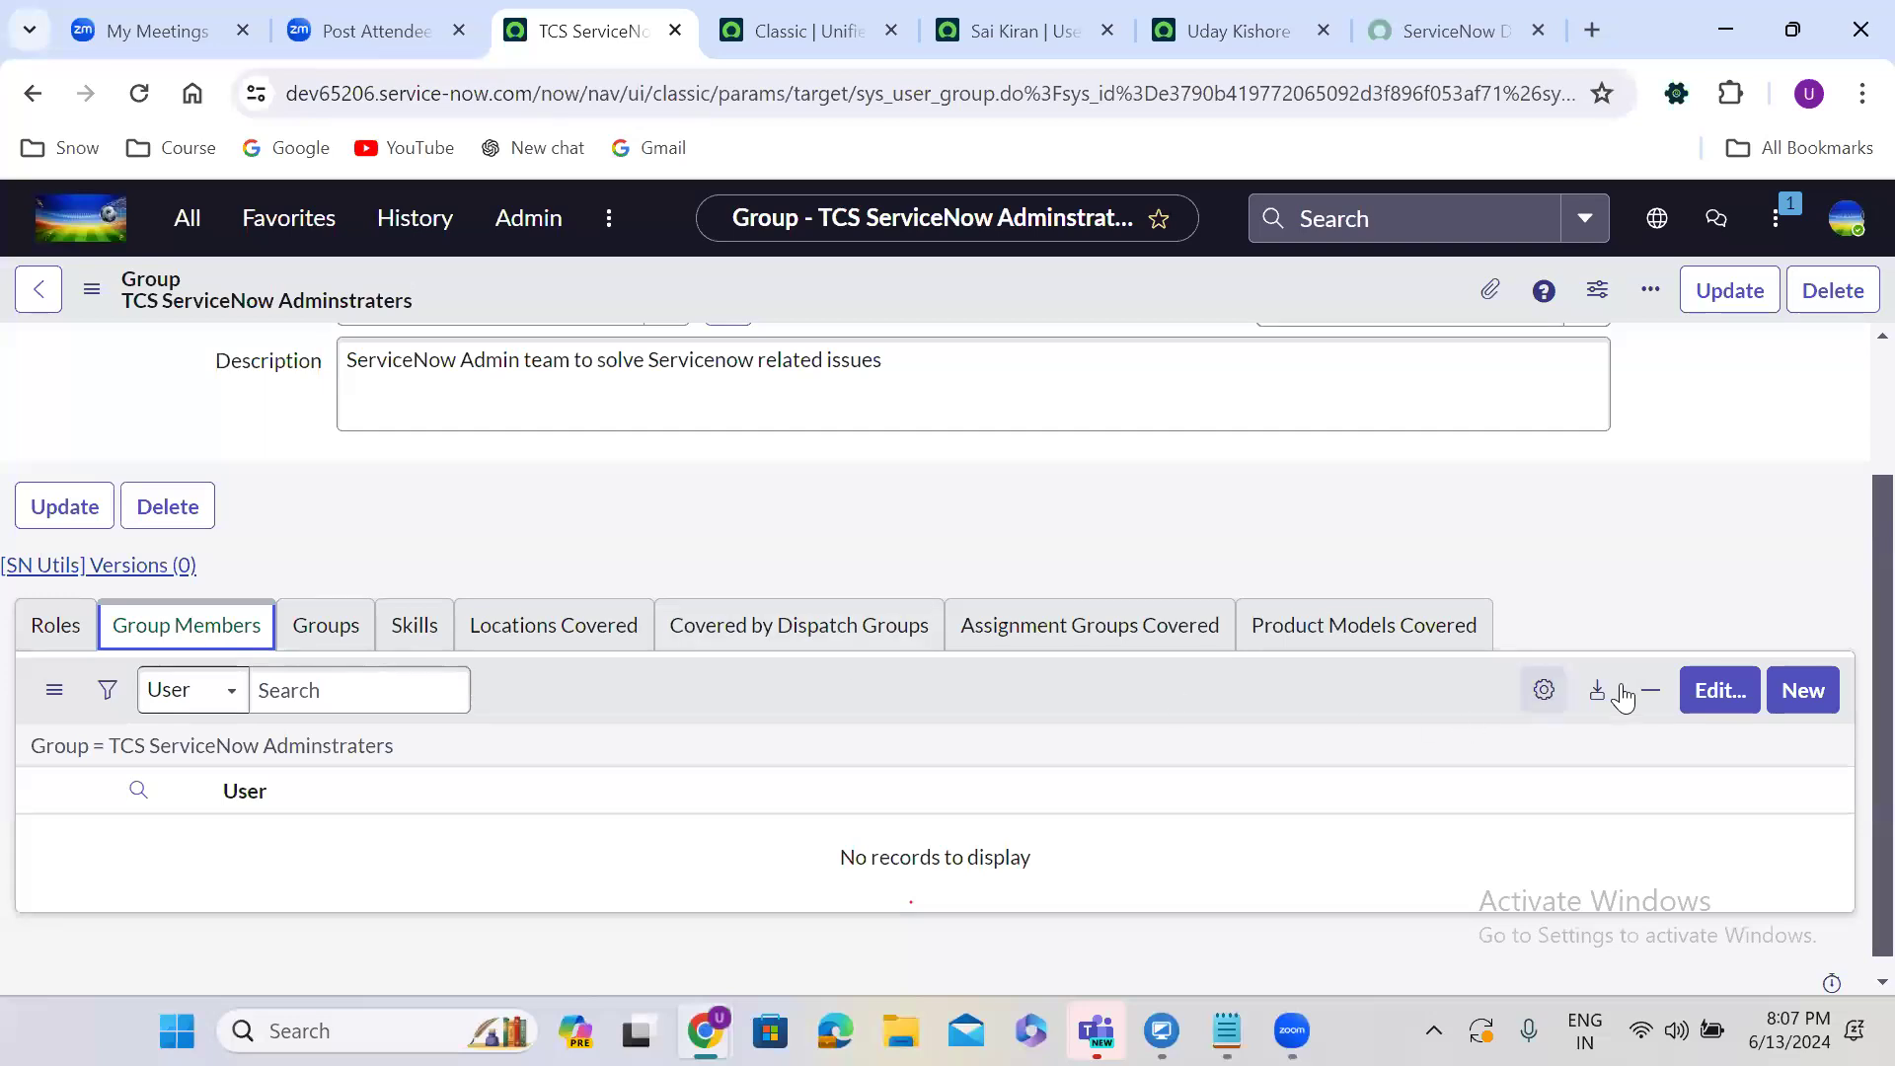
left_click(1718, 694)
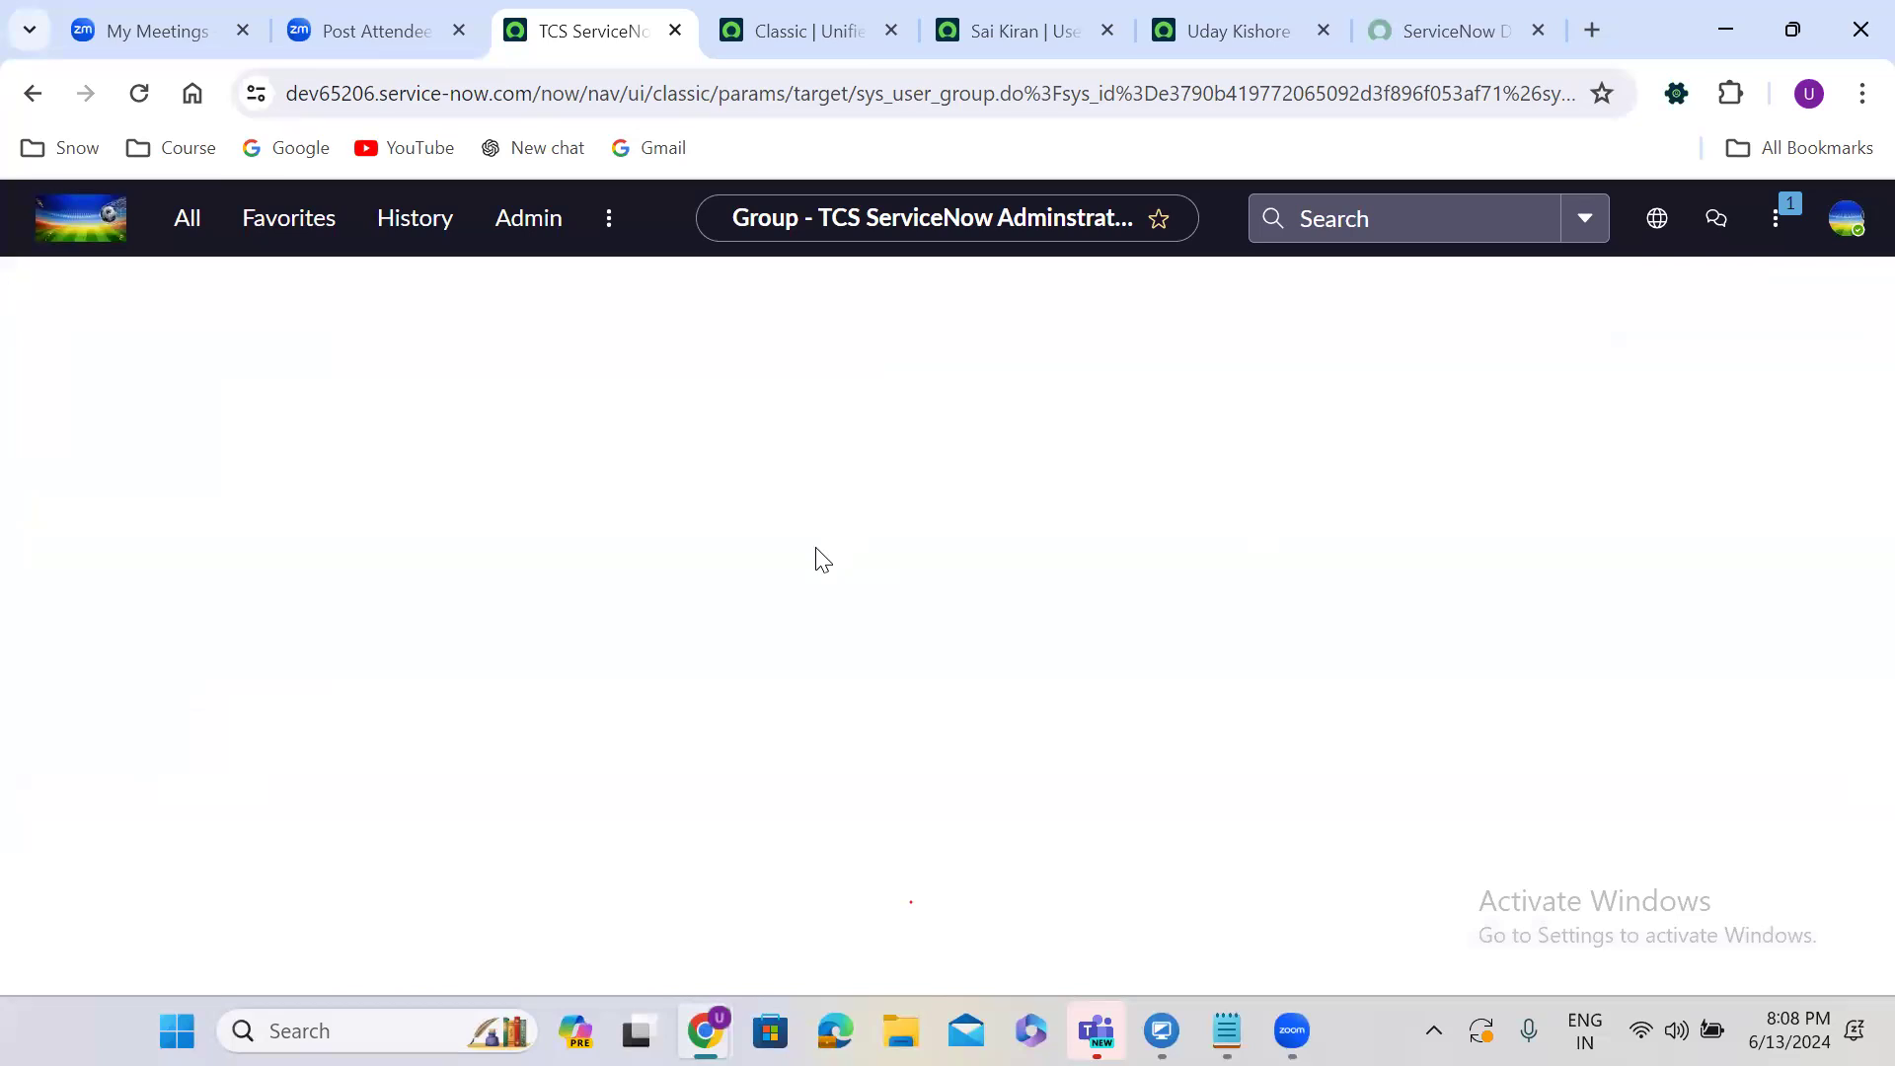
Search the Collection and add the first two users to the Group Members List.
left_click(572, 641)
type("uday k")
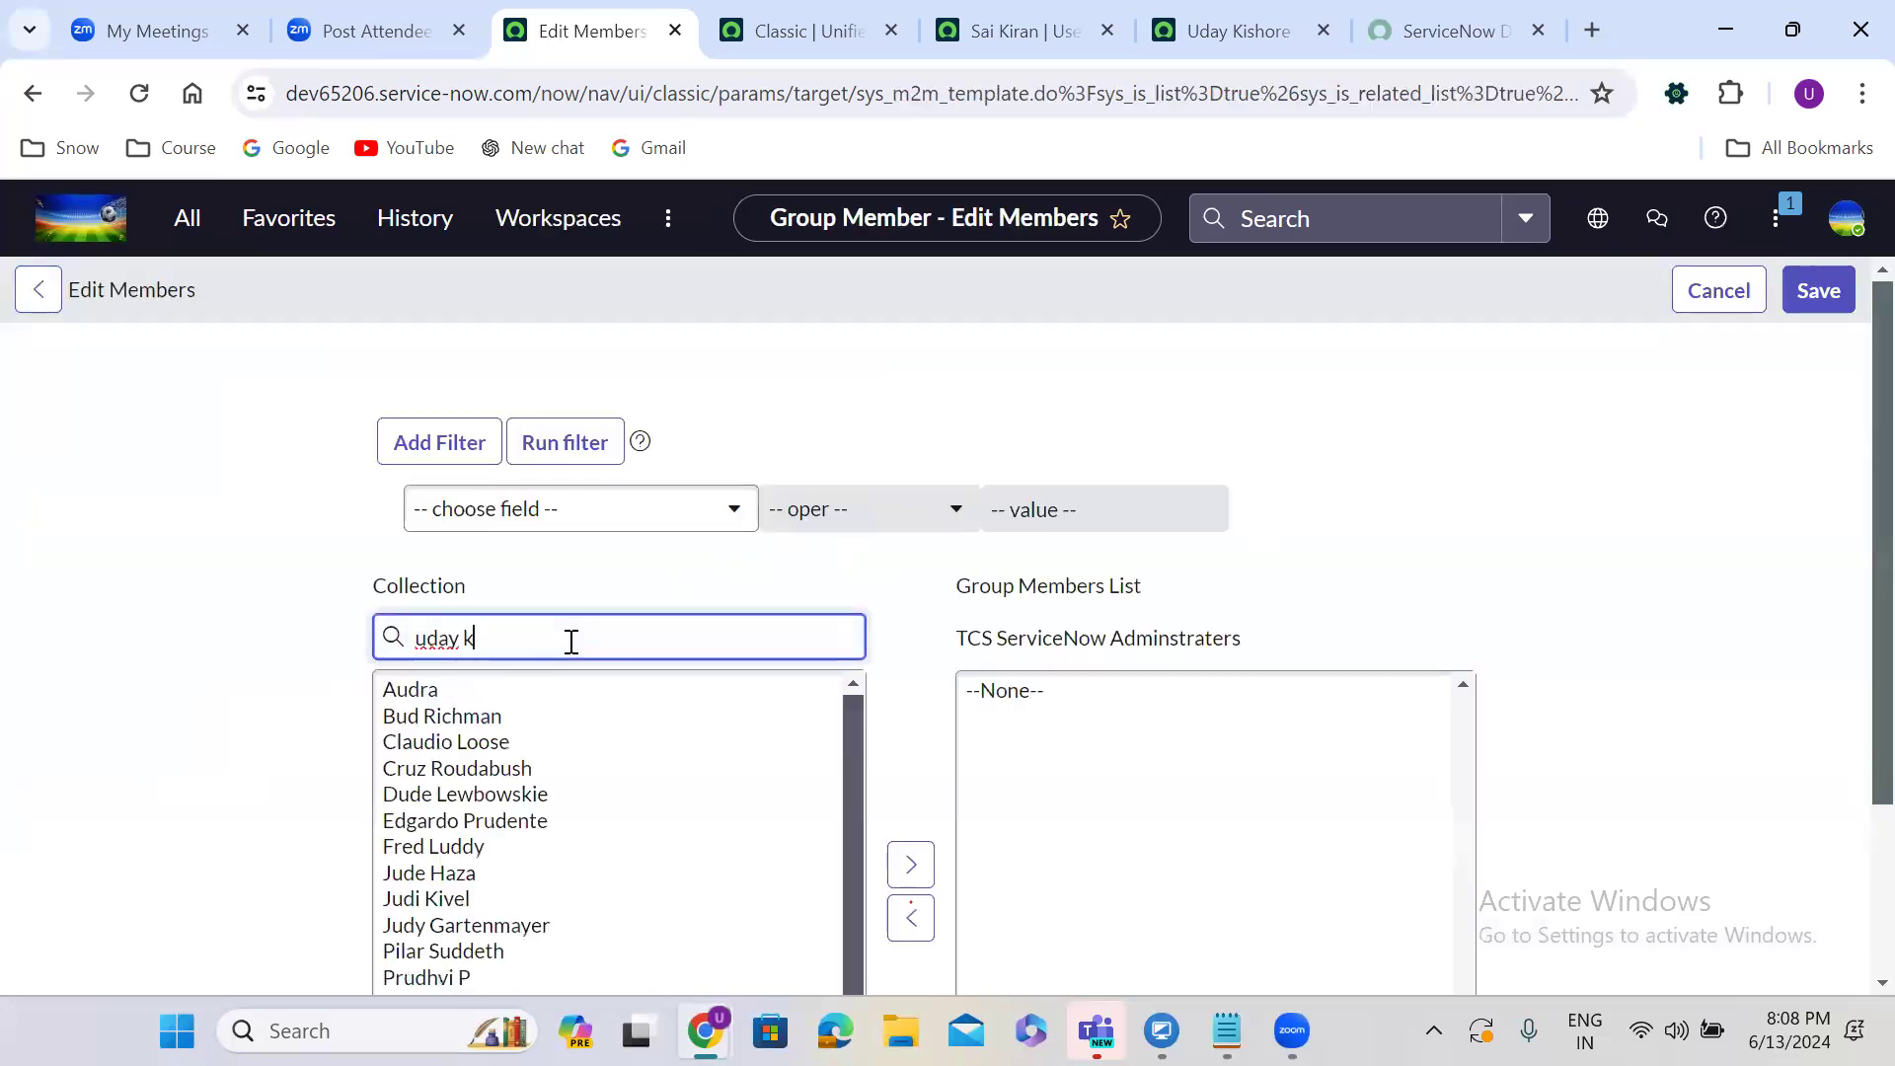
double_click(585, 717)
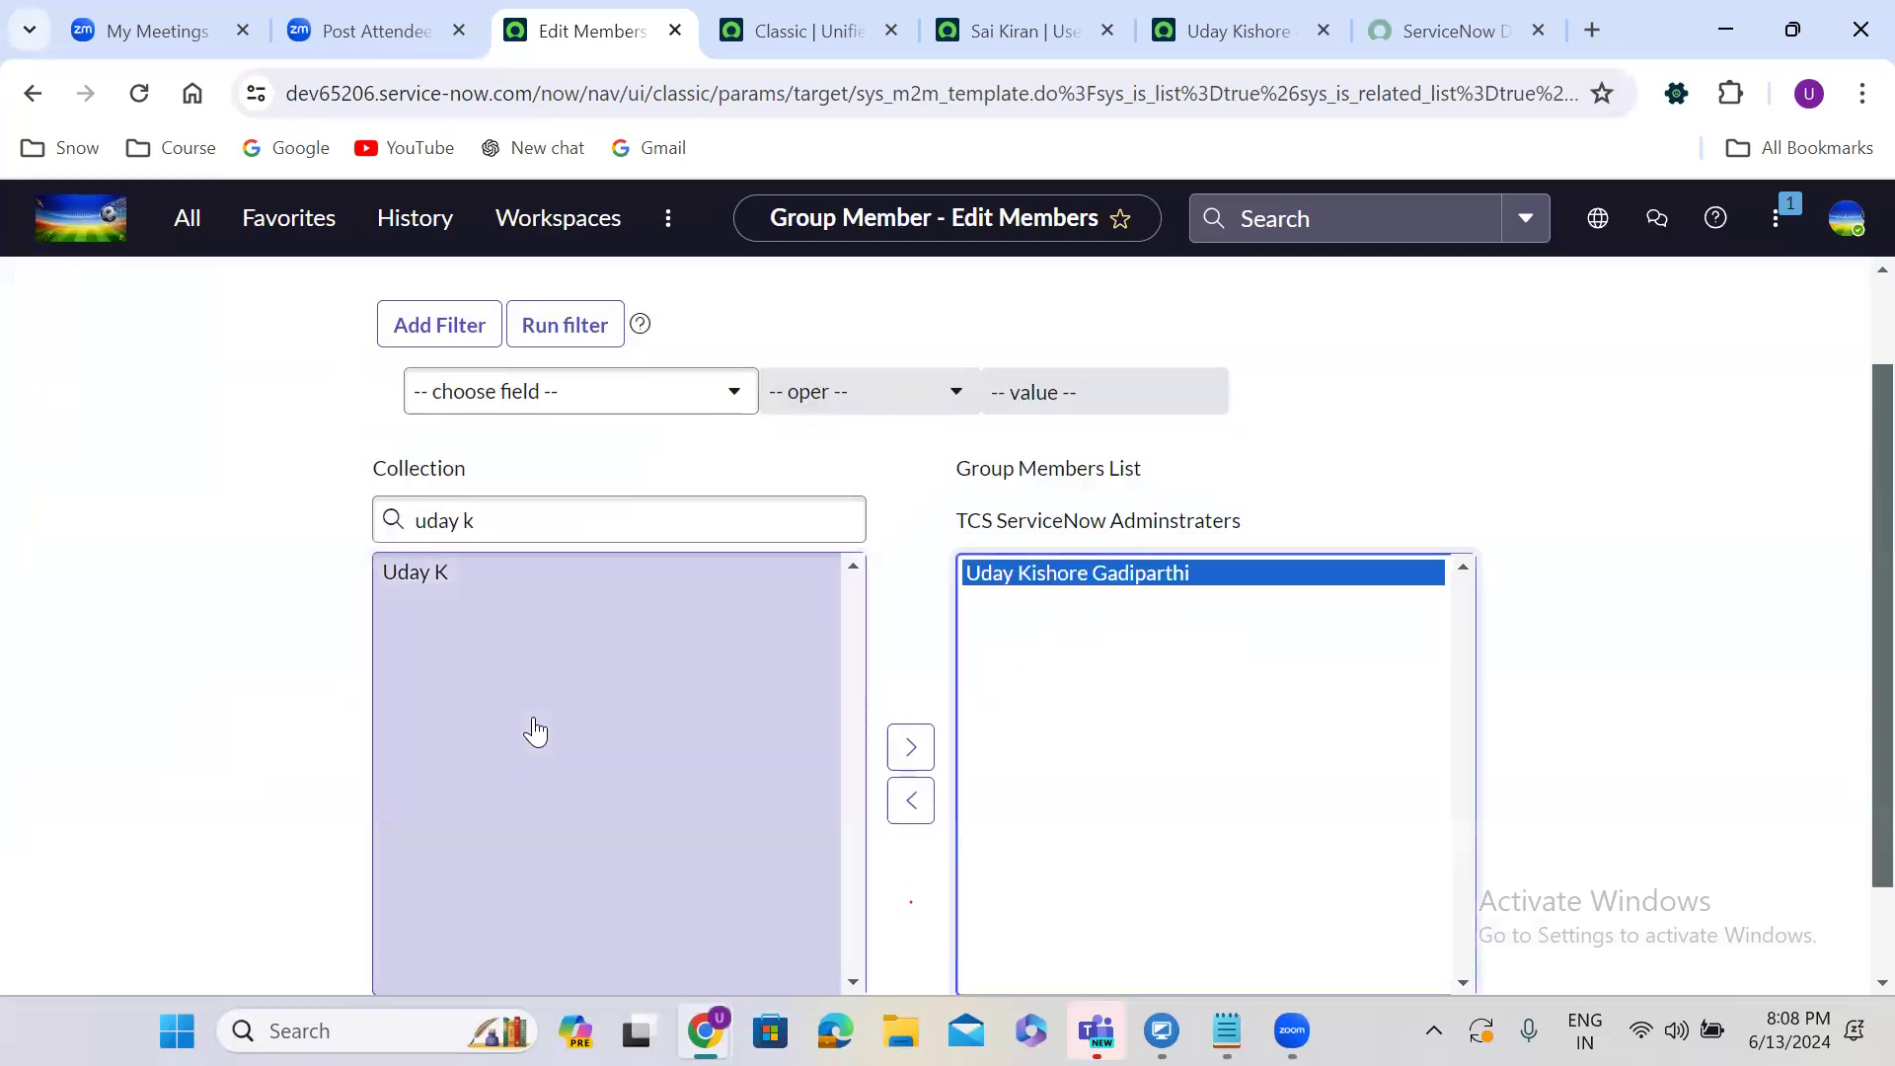
left_click(495, 573)
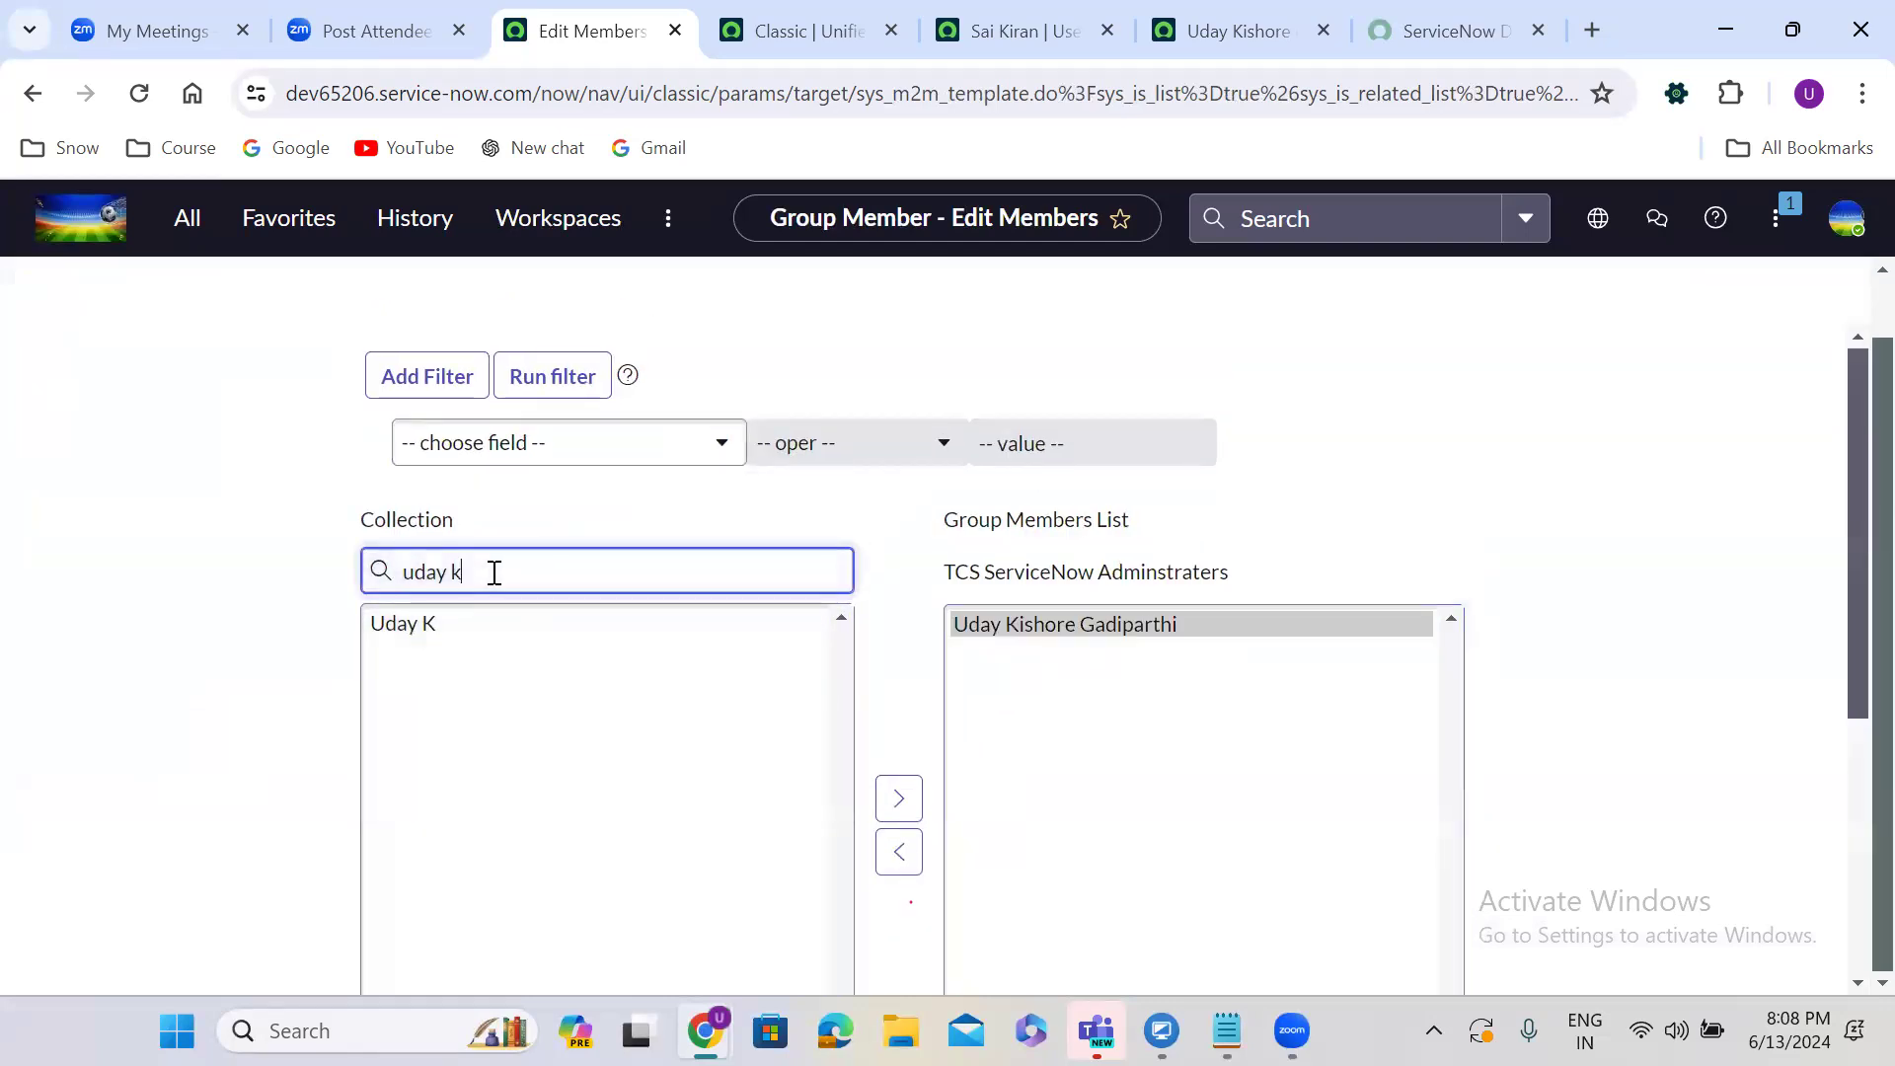
key("BackSpace")
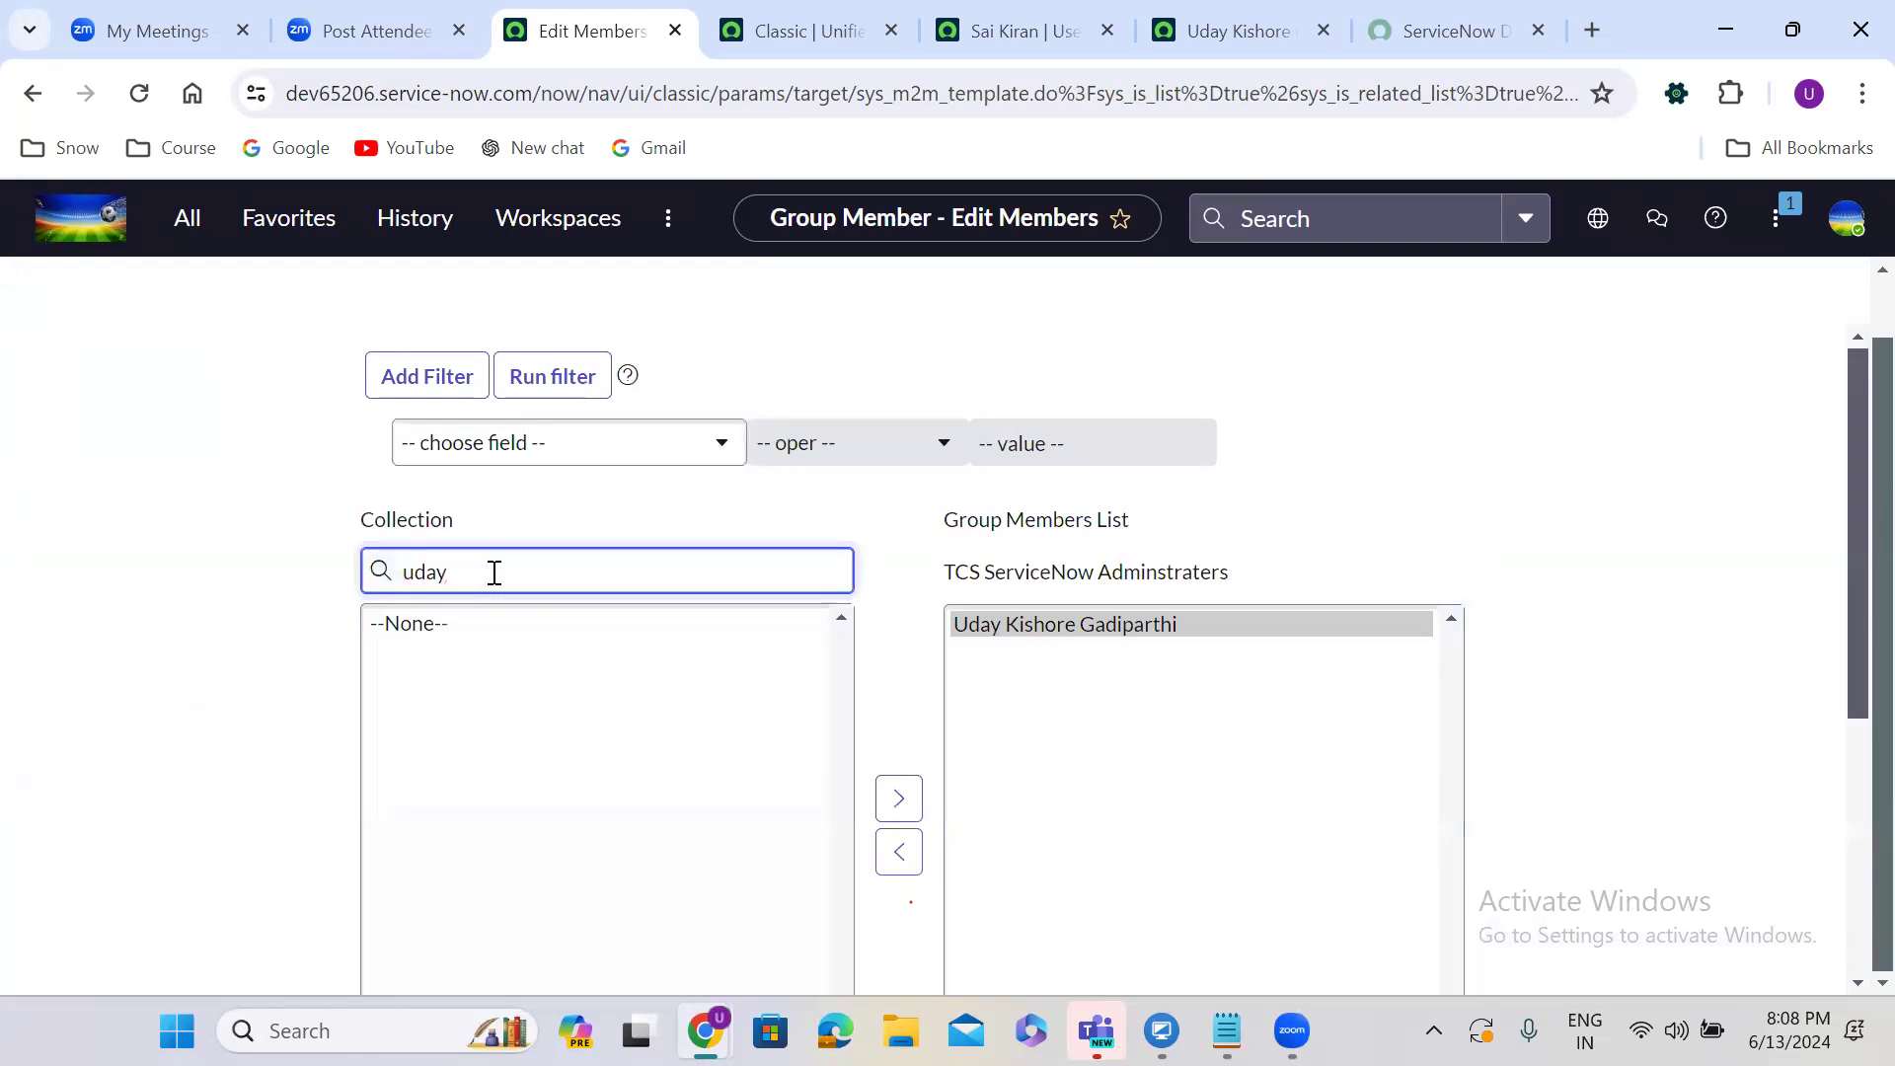
type("ku")
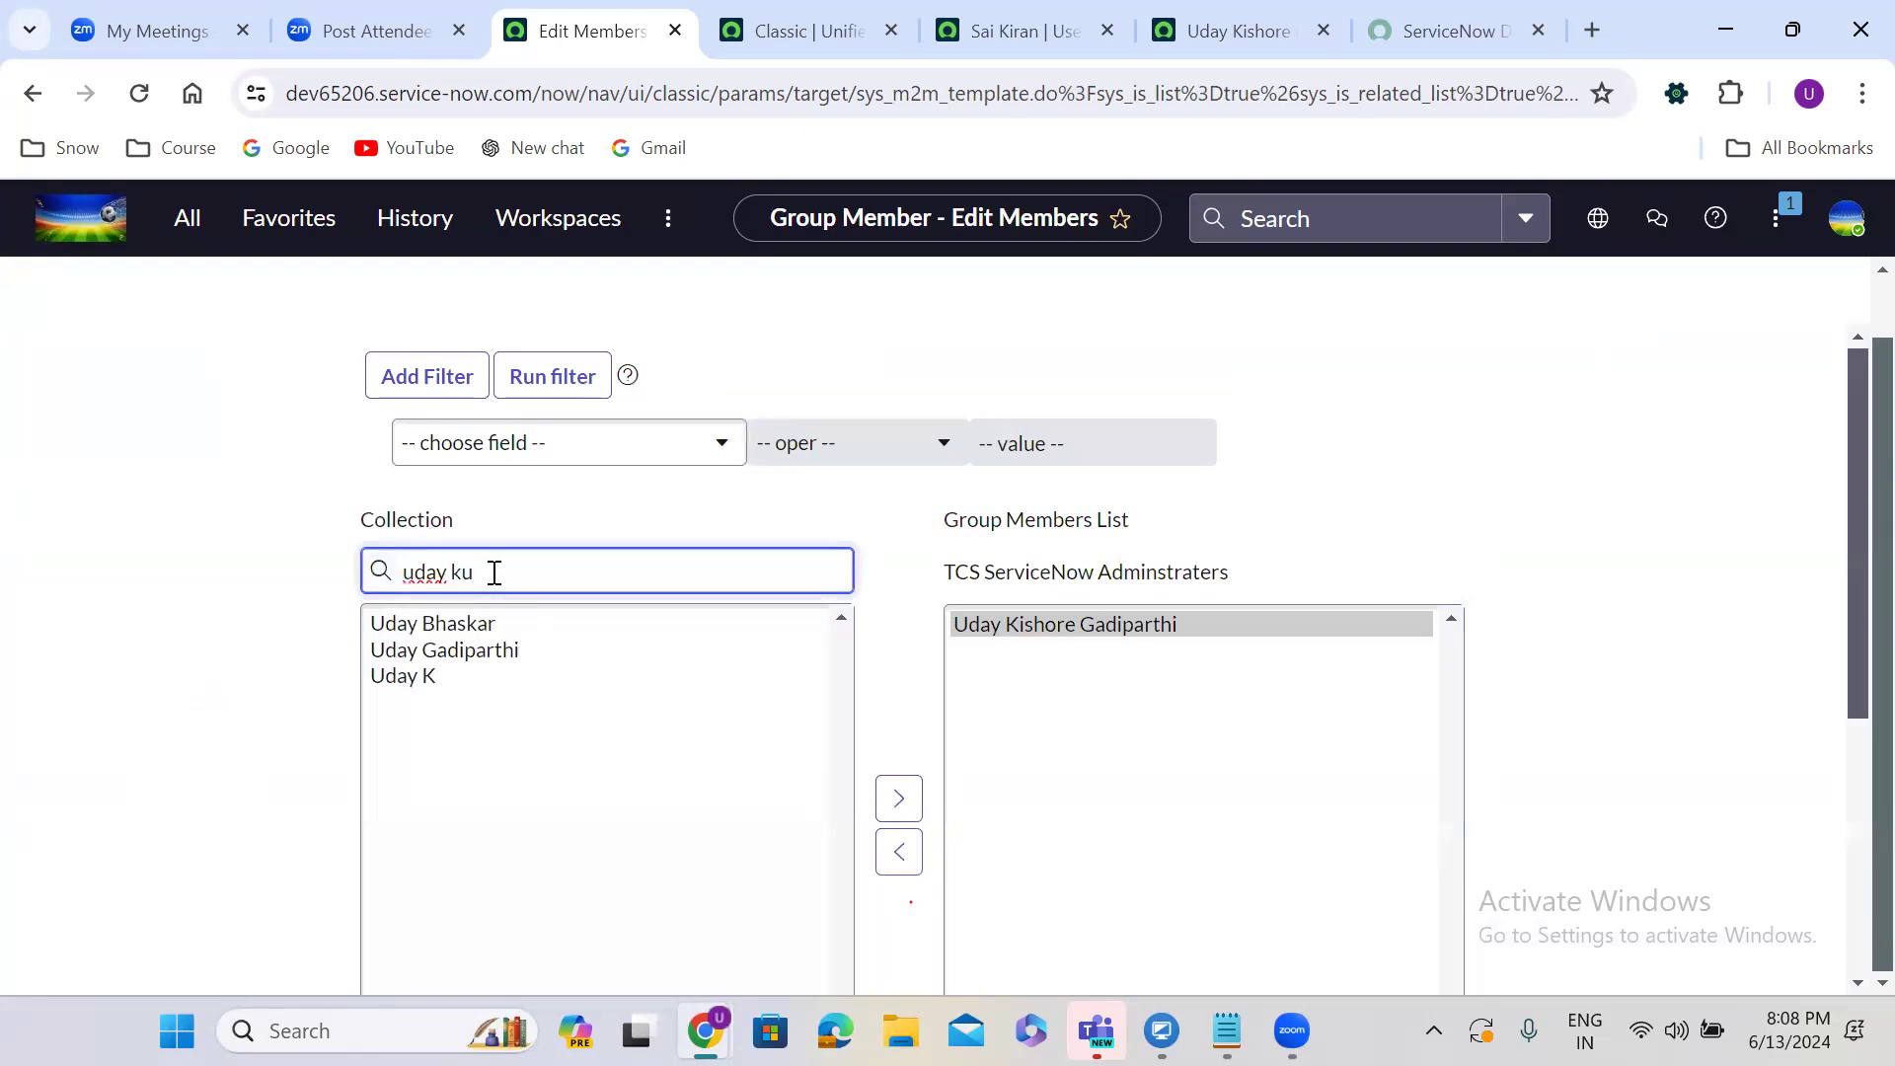
key("BackSpace")
key("BackSpace")
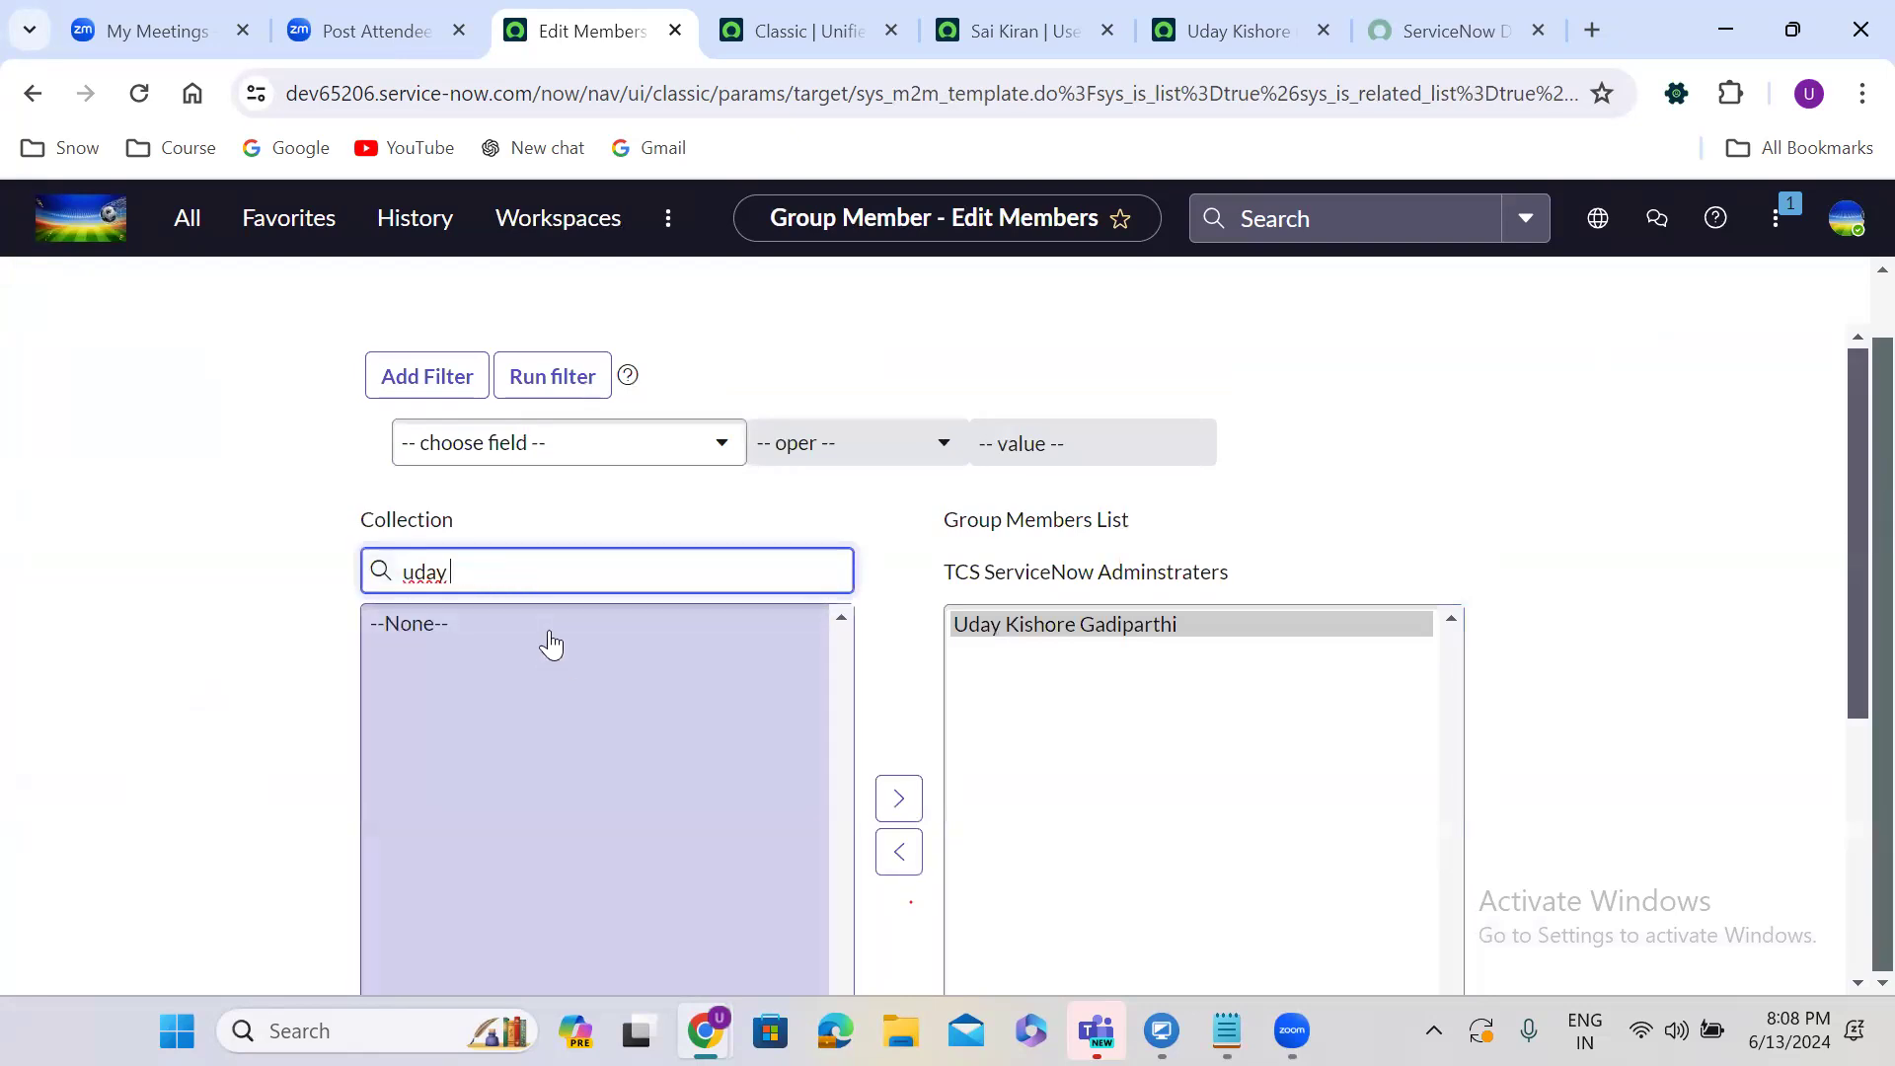
type("bh")
double_click(499, 624)
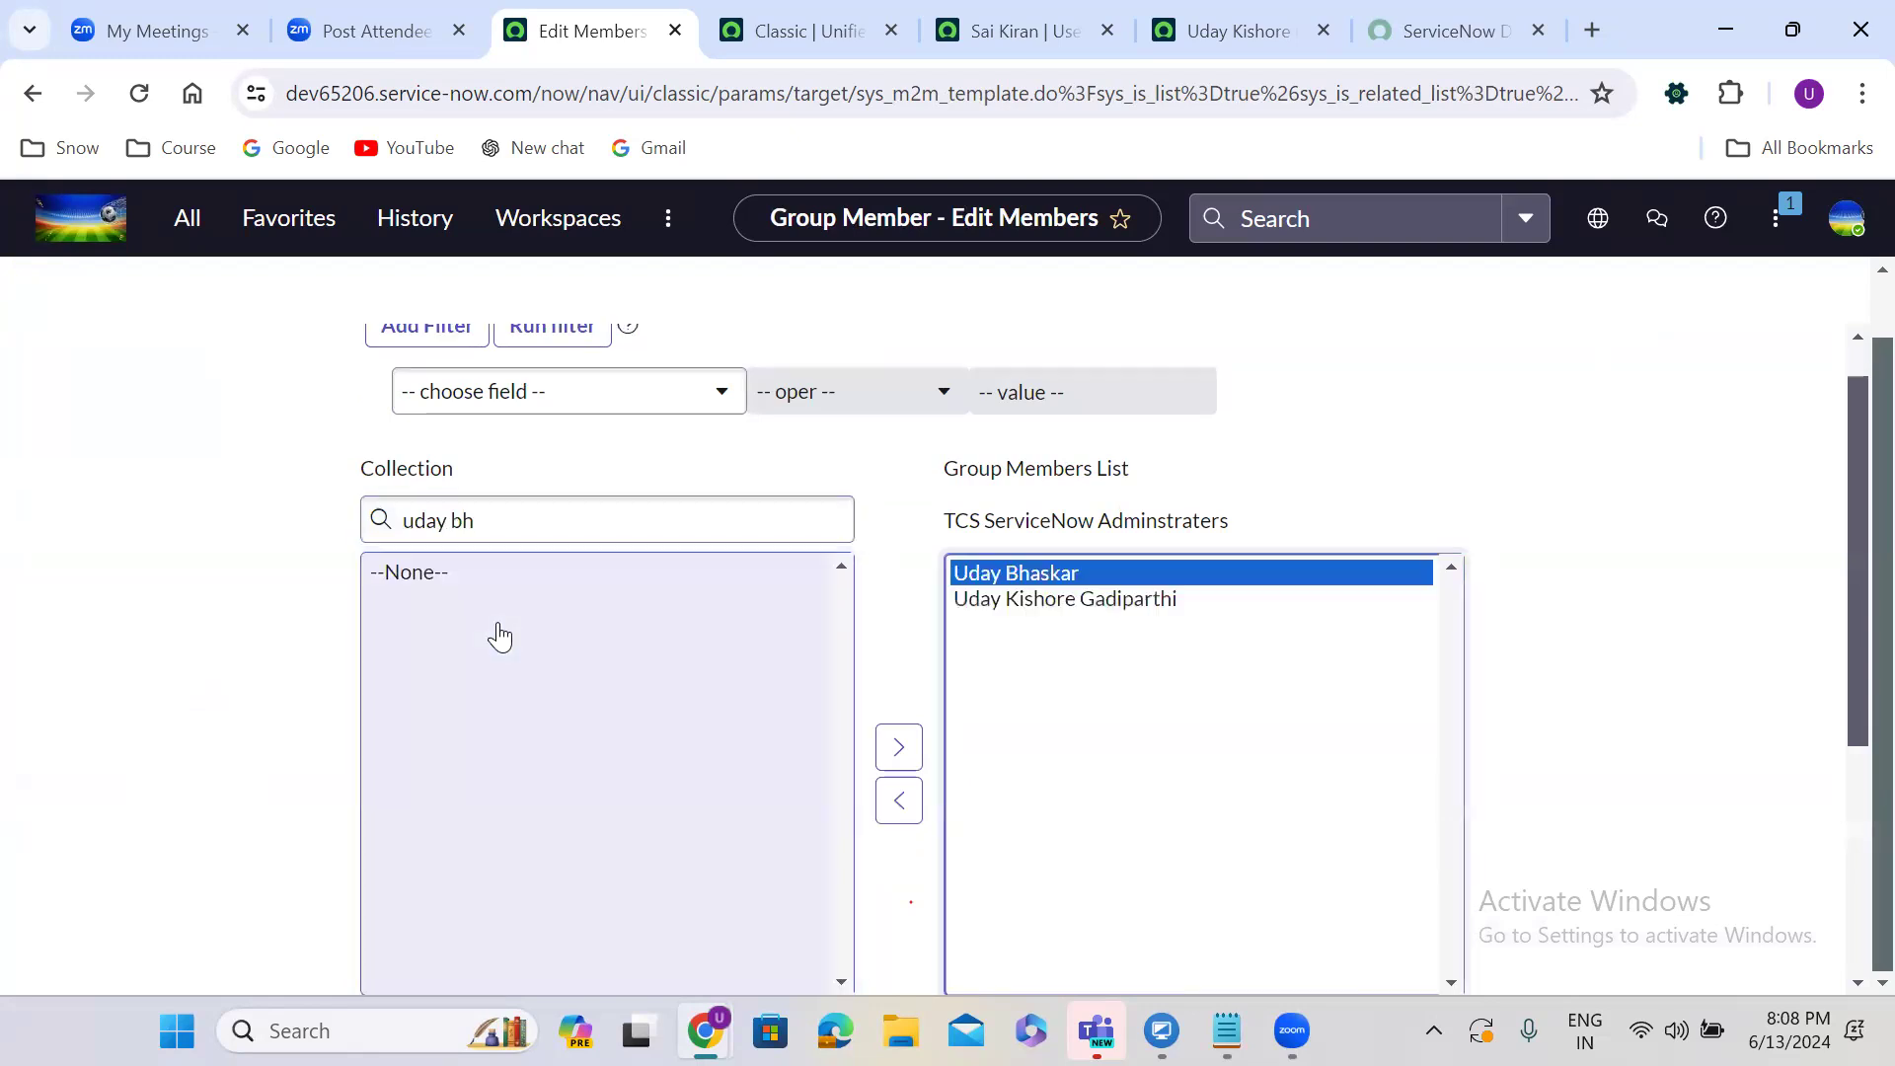
Add four more matching users and save the six-member list.
triple_click(528, 508)
key("BackSpace")
type("abh")
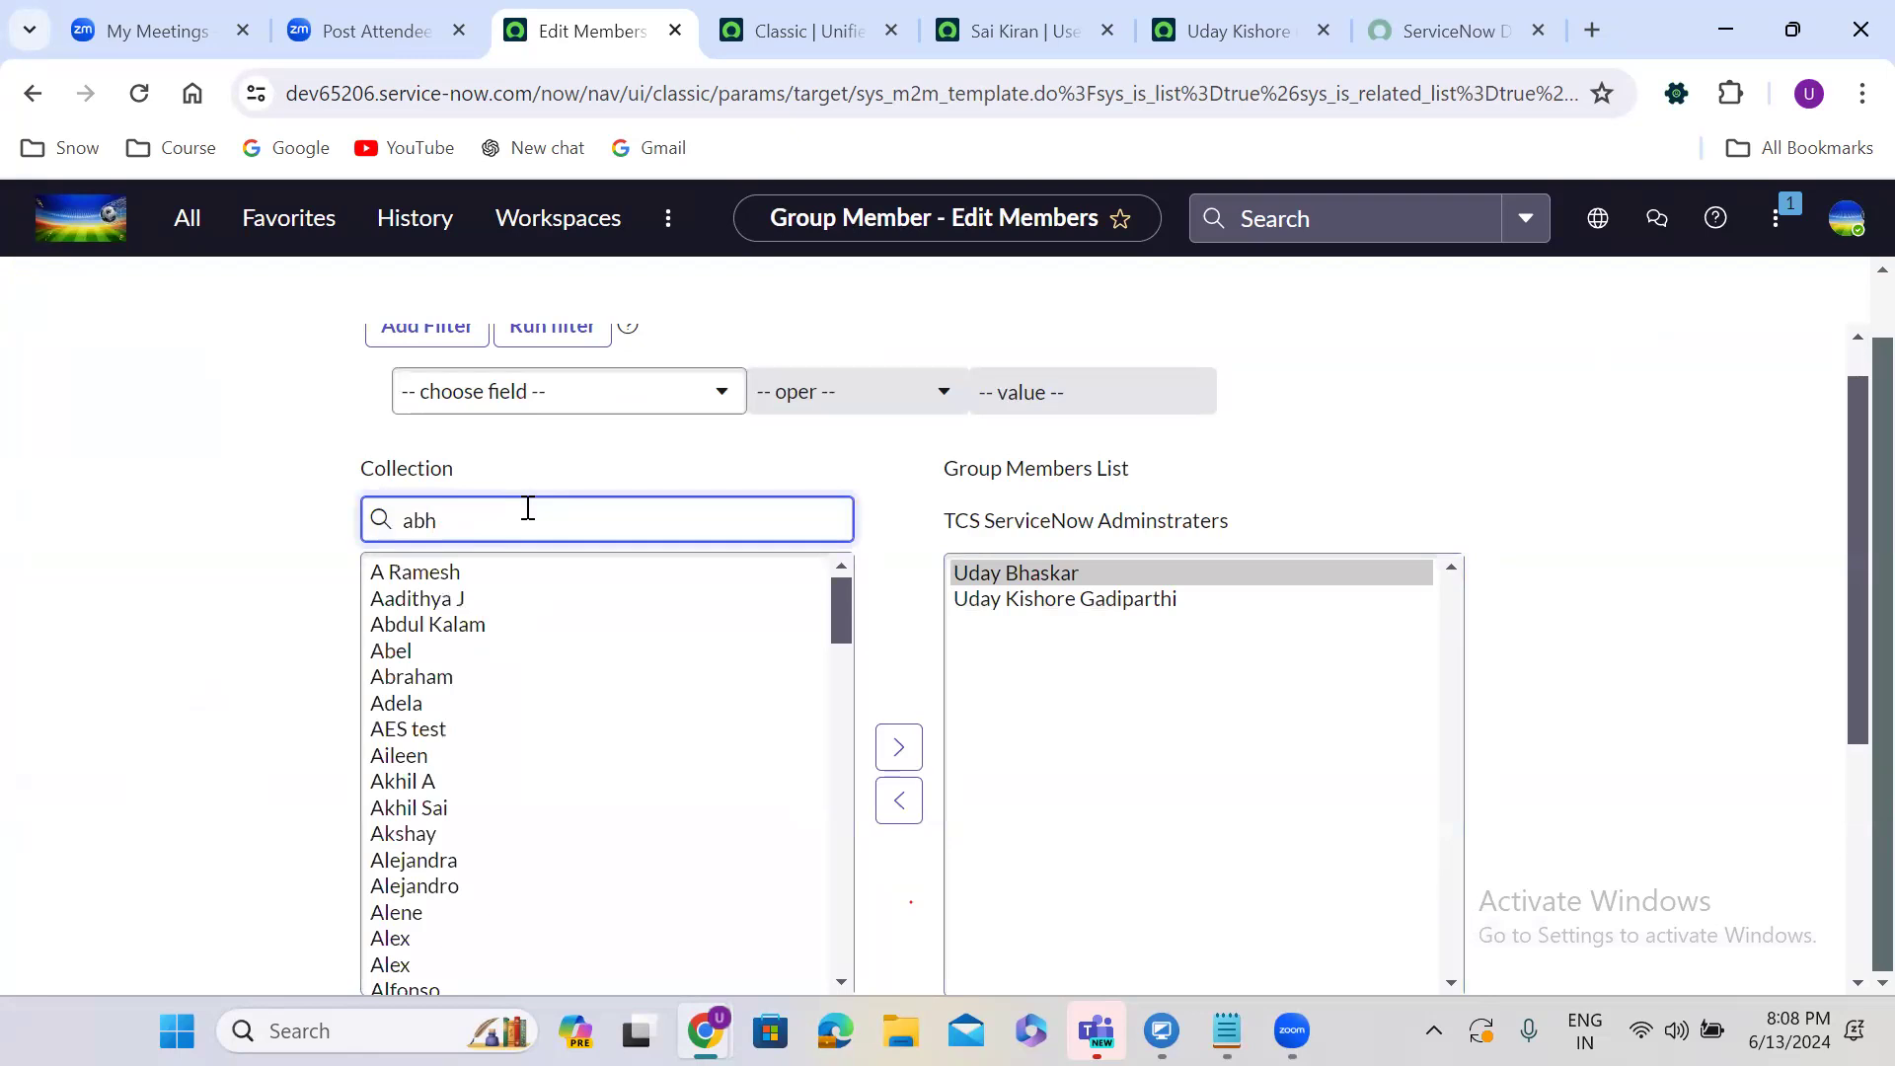
key("BackSpace")
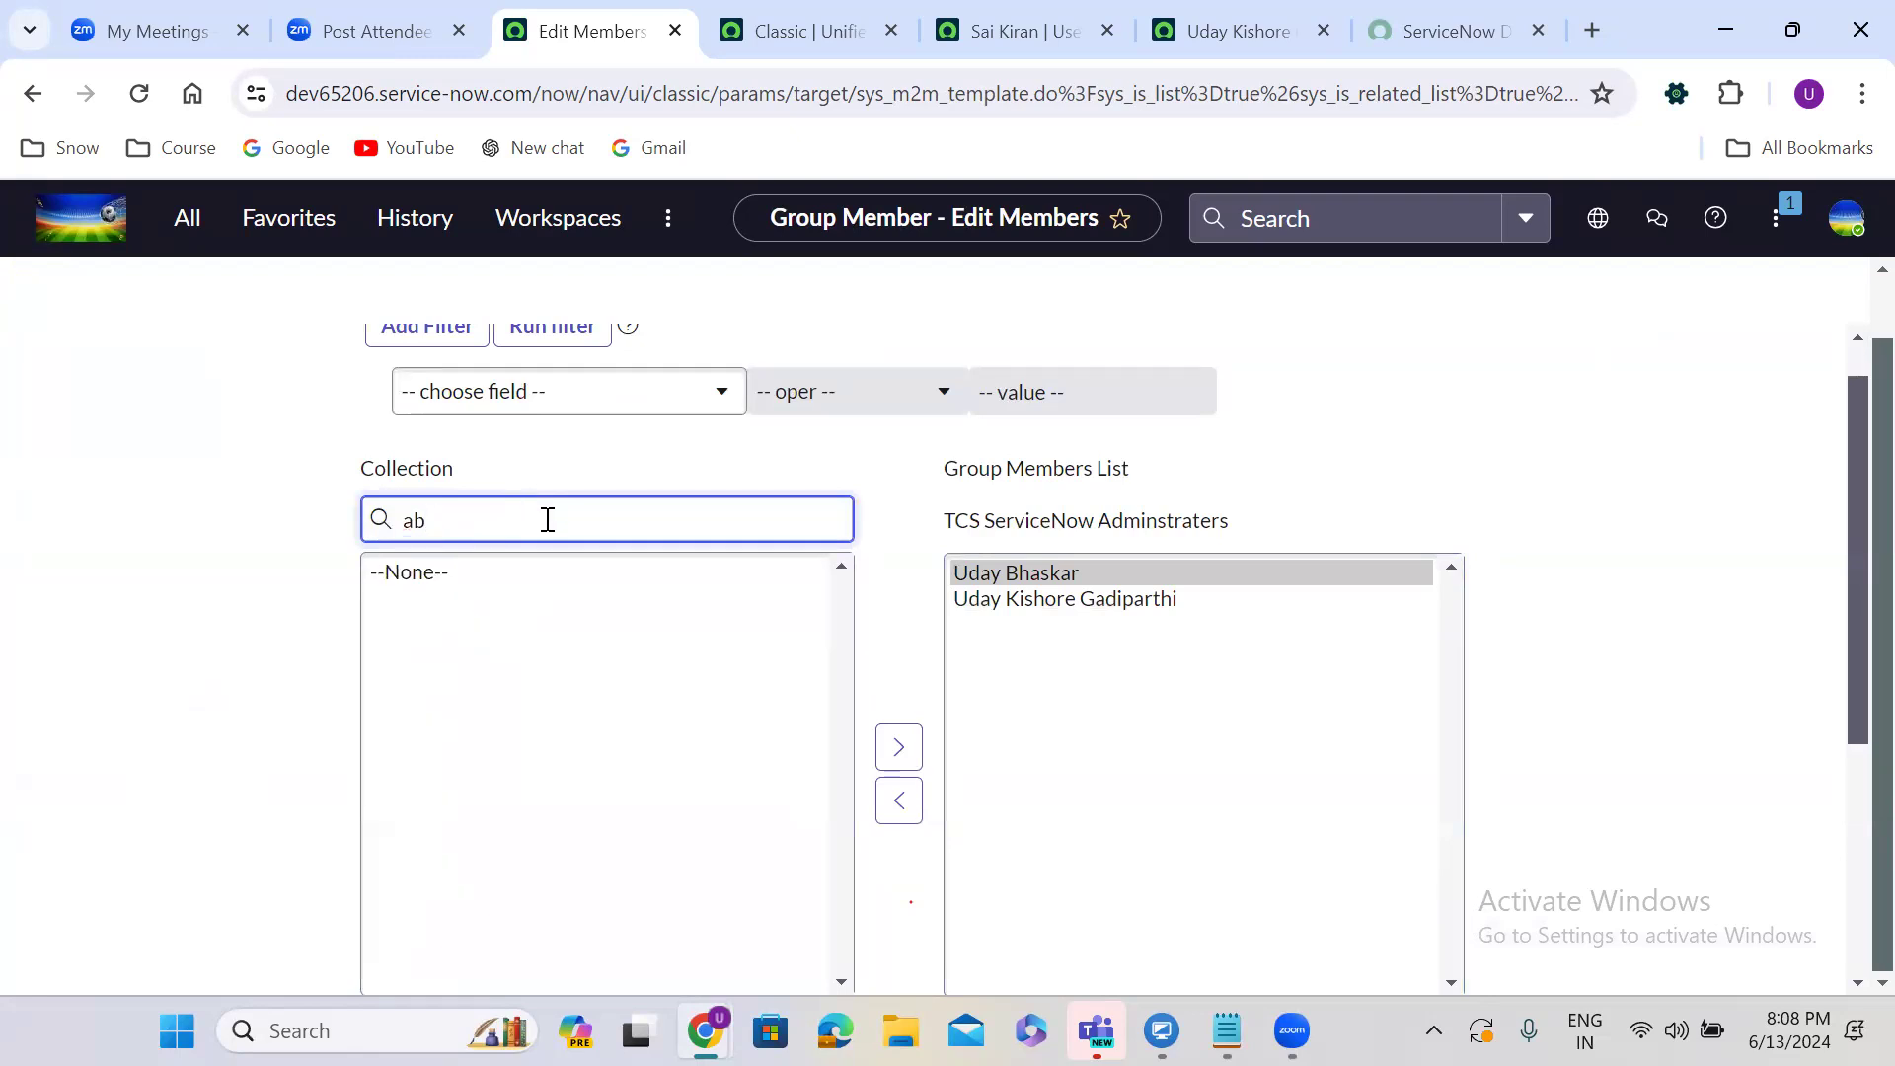
key("BackSpace")
type("vi")
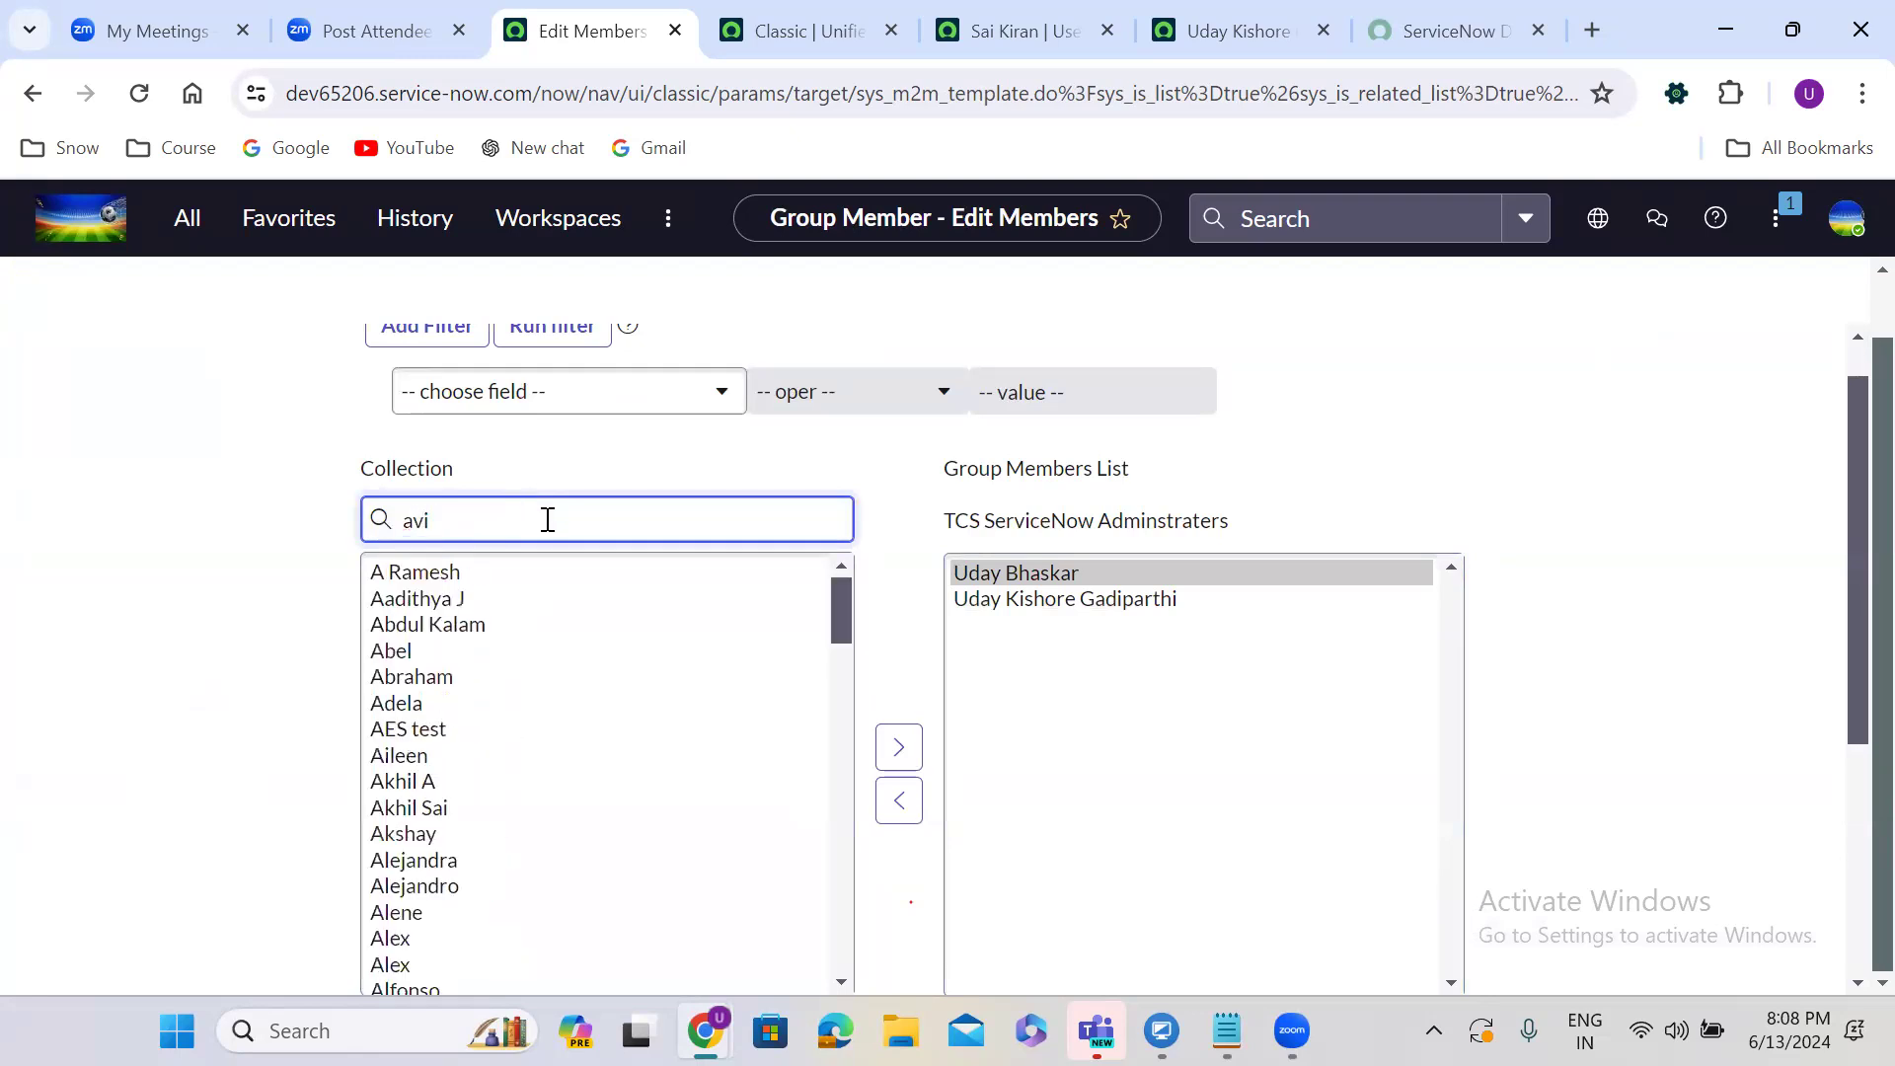
left_click(452, 574)
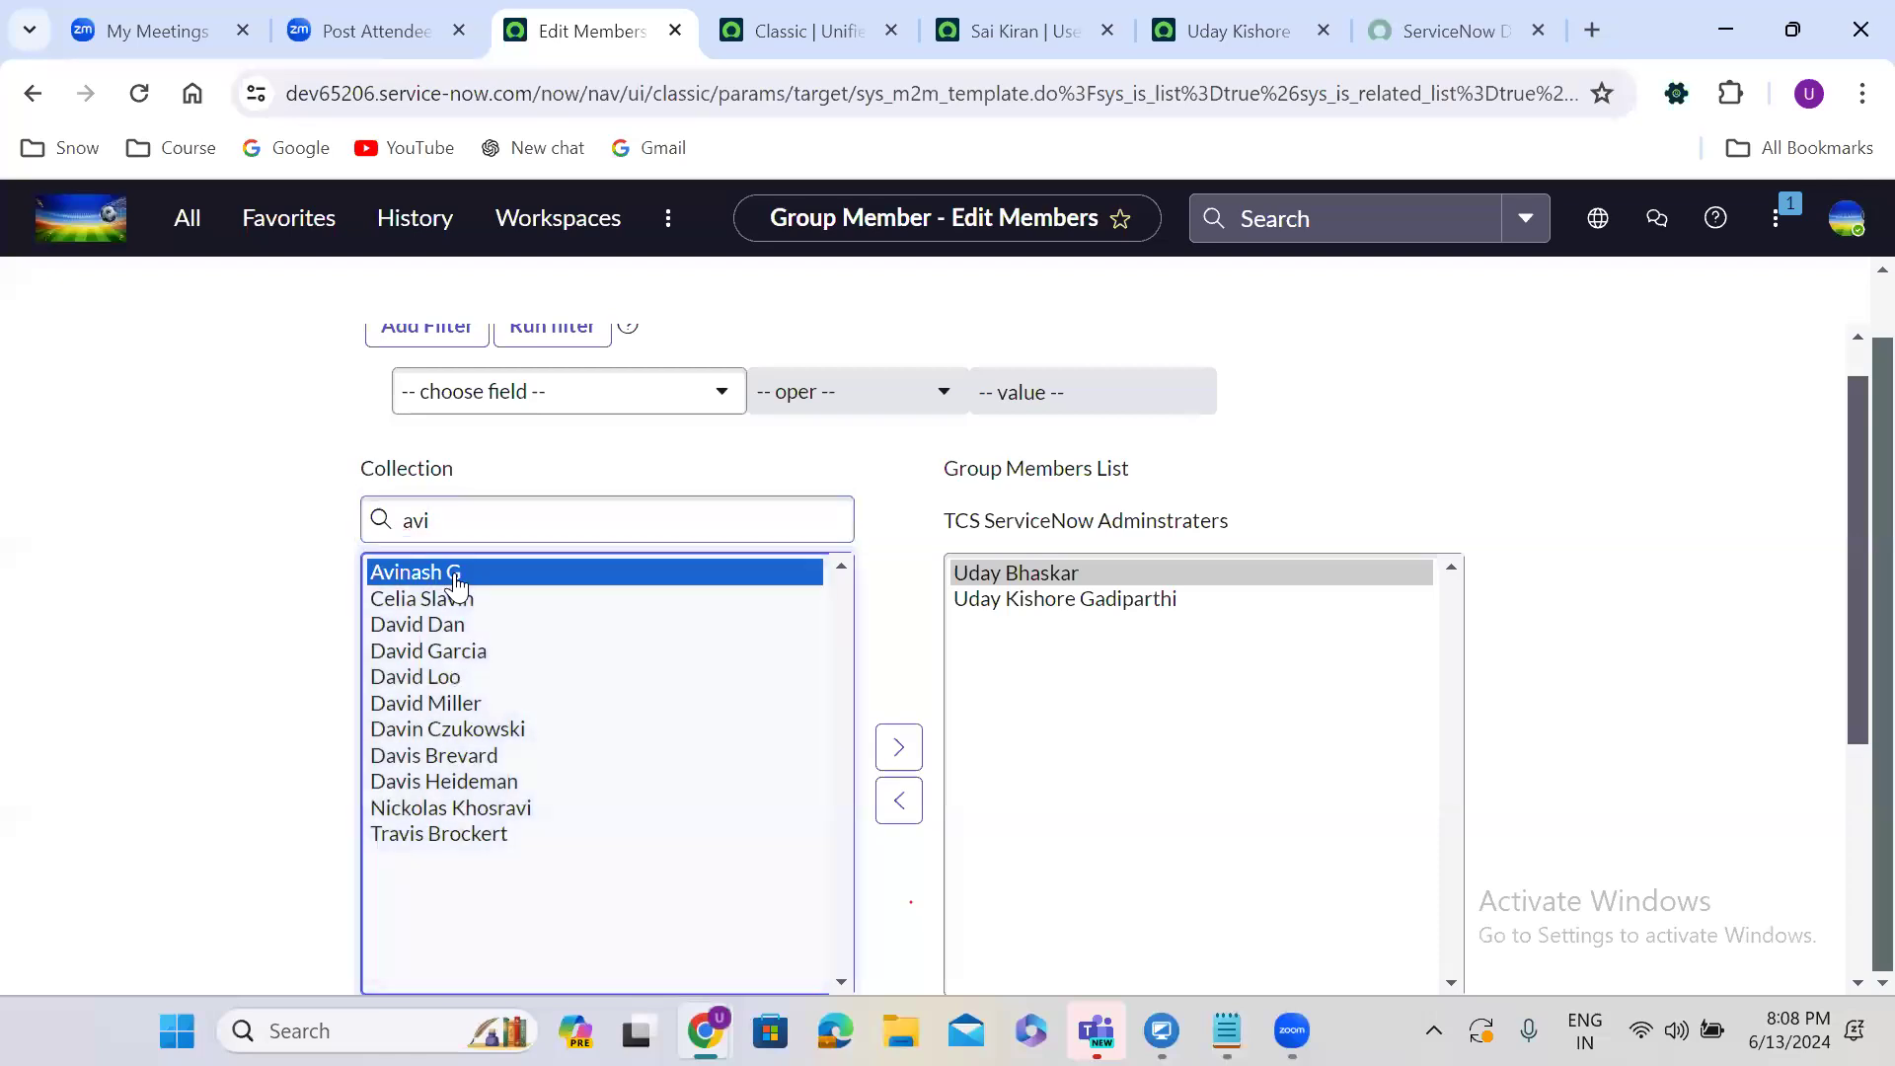
double_click(456, 574)
double_click(488, 599)
double_click(531, 728)
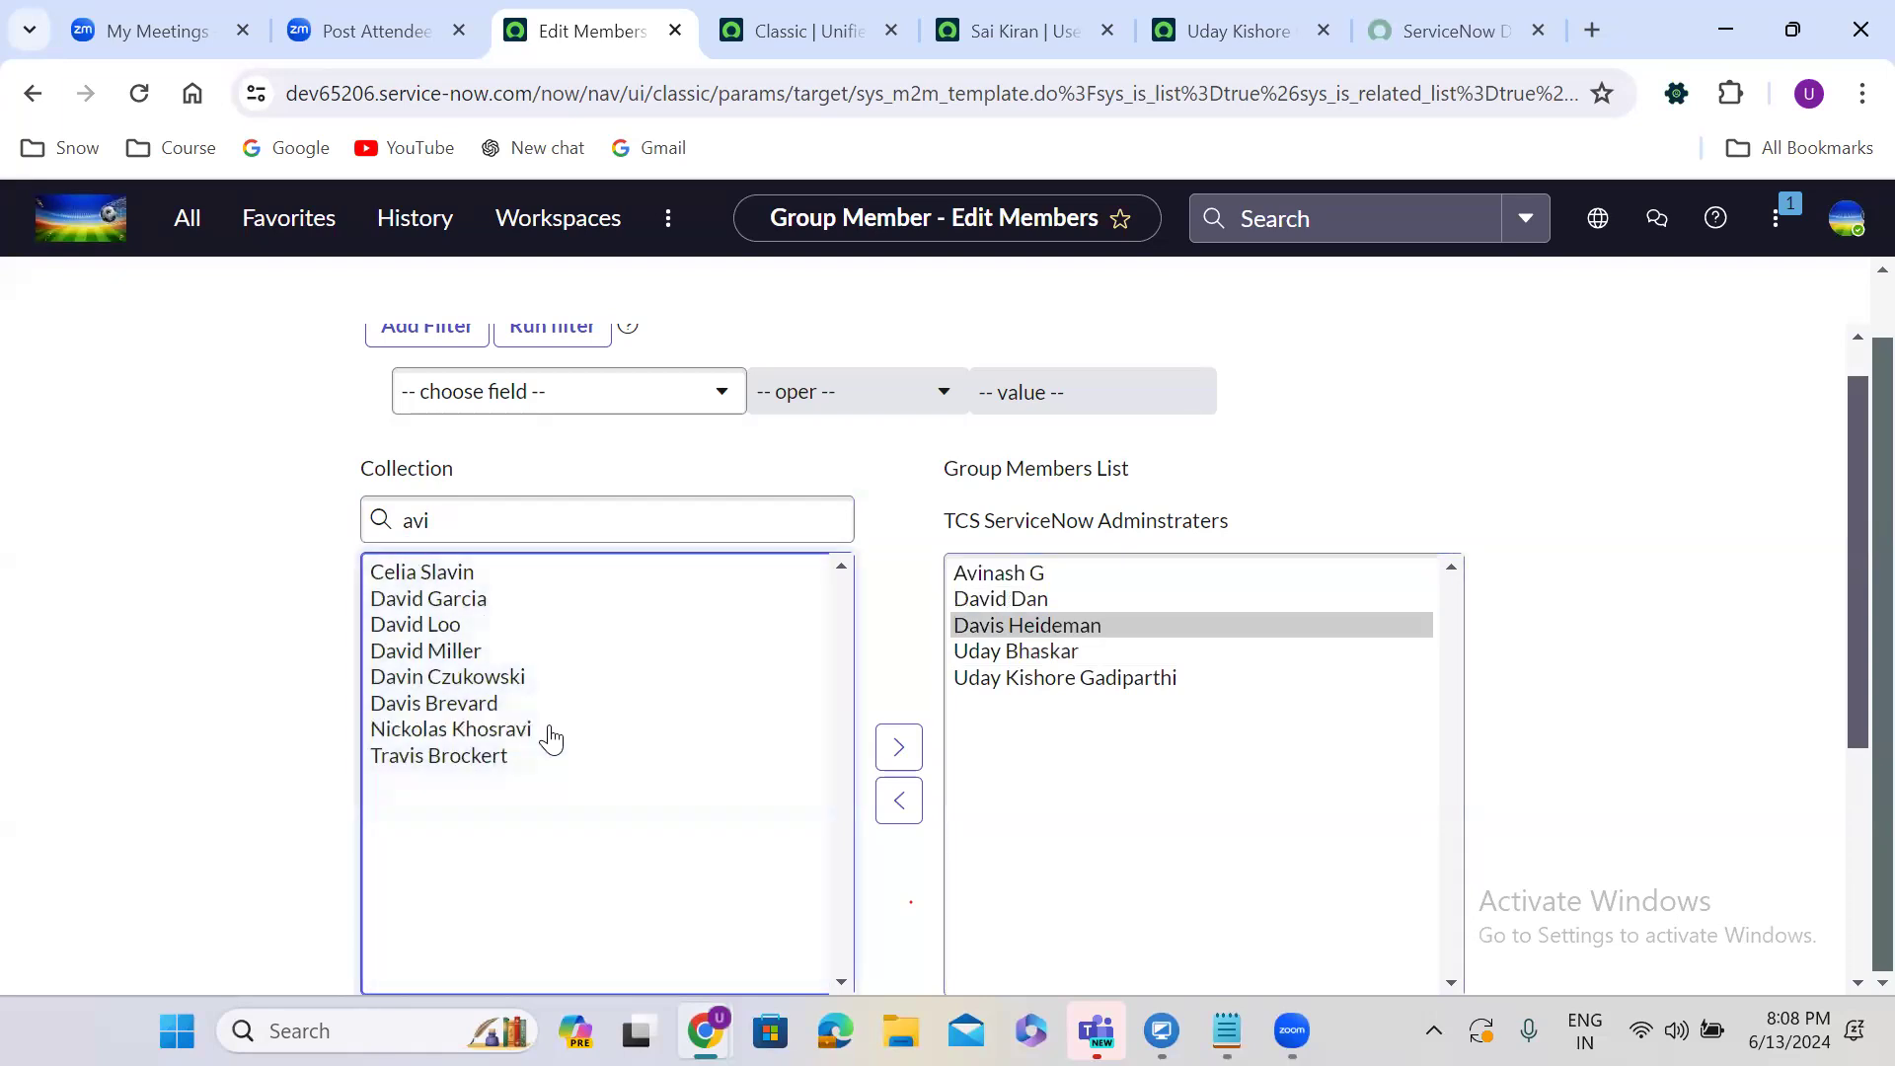
double_click(549, 732)
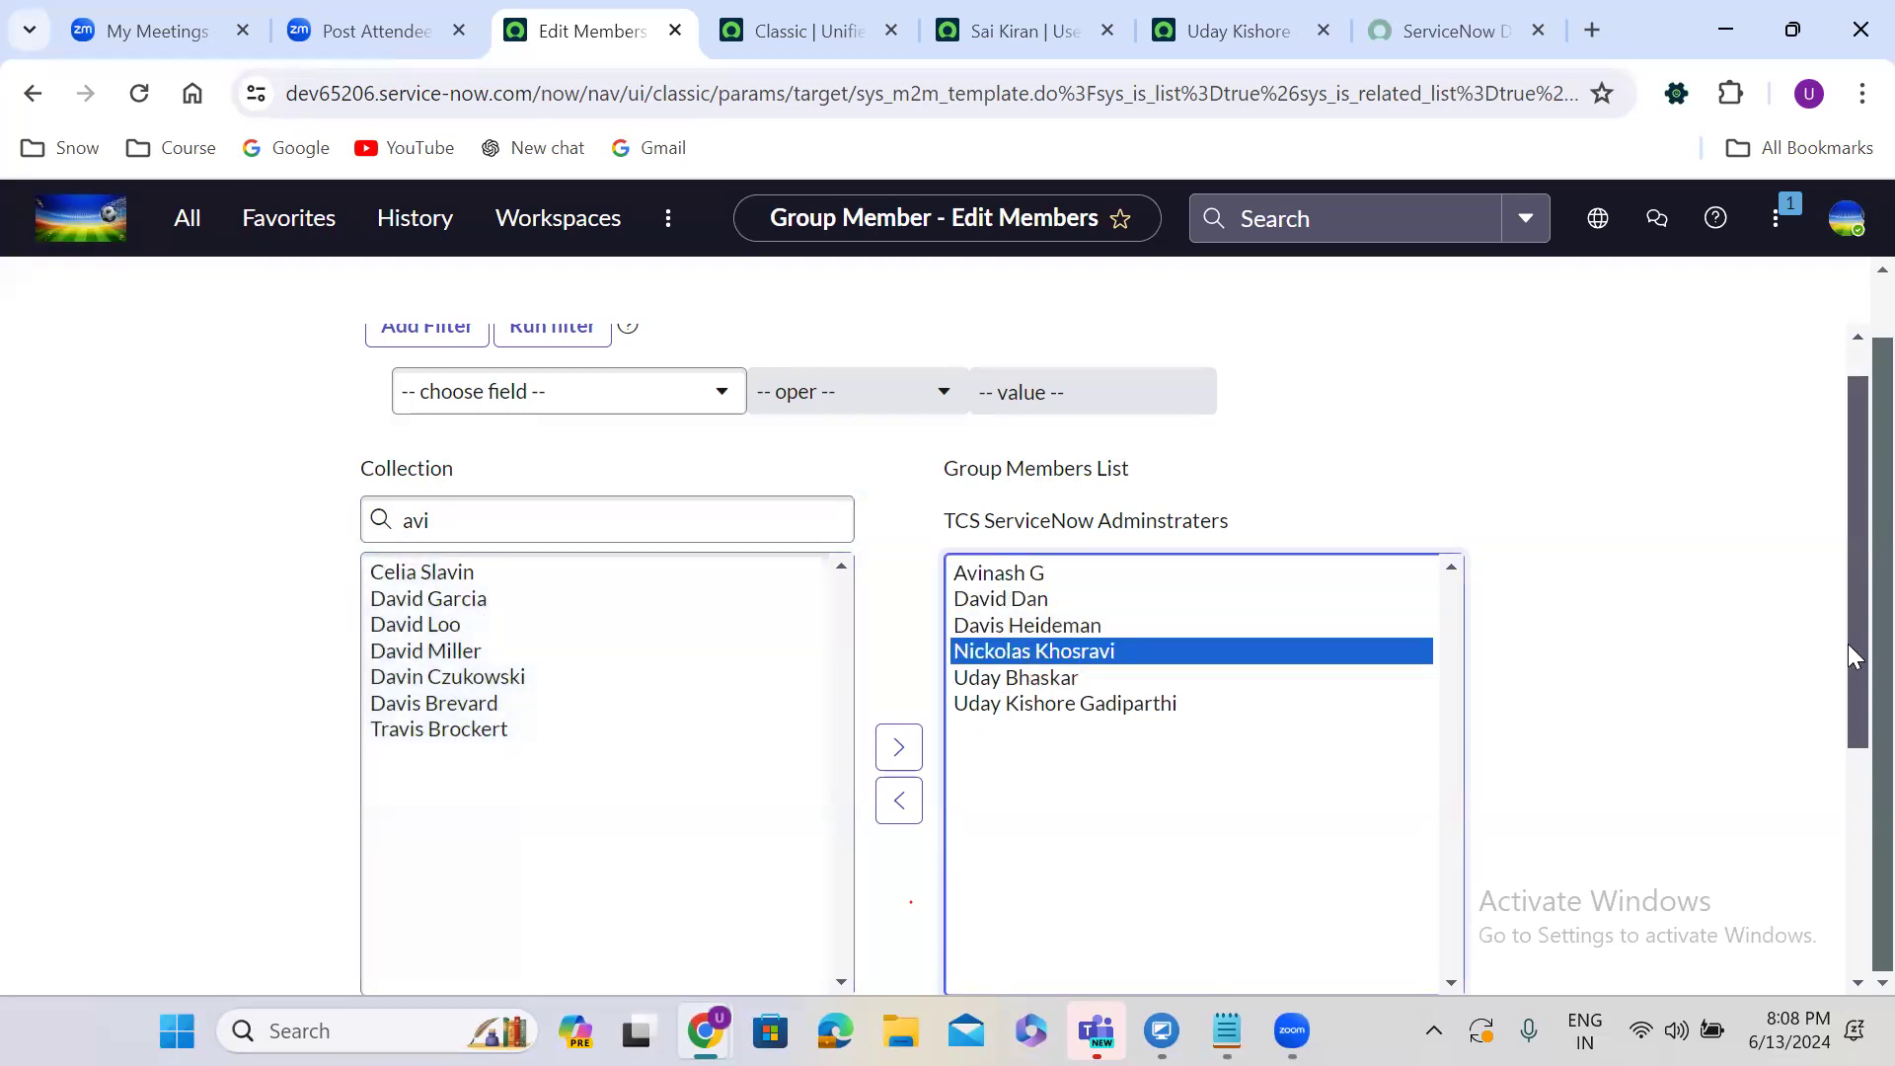
left_click_drag(1853, 656, 1855, 819)
left_click(980, 700)
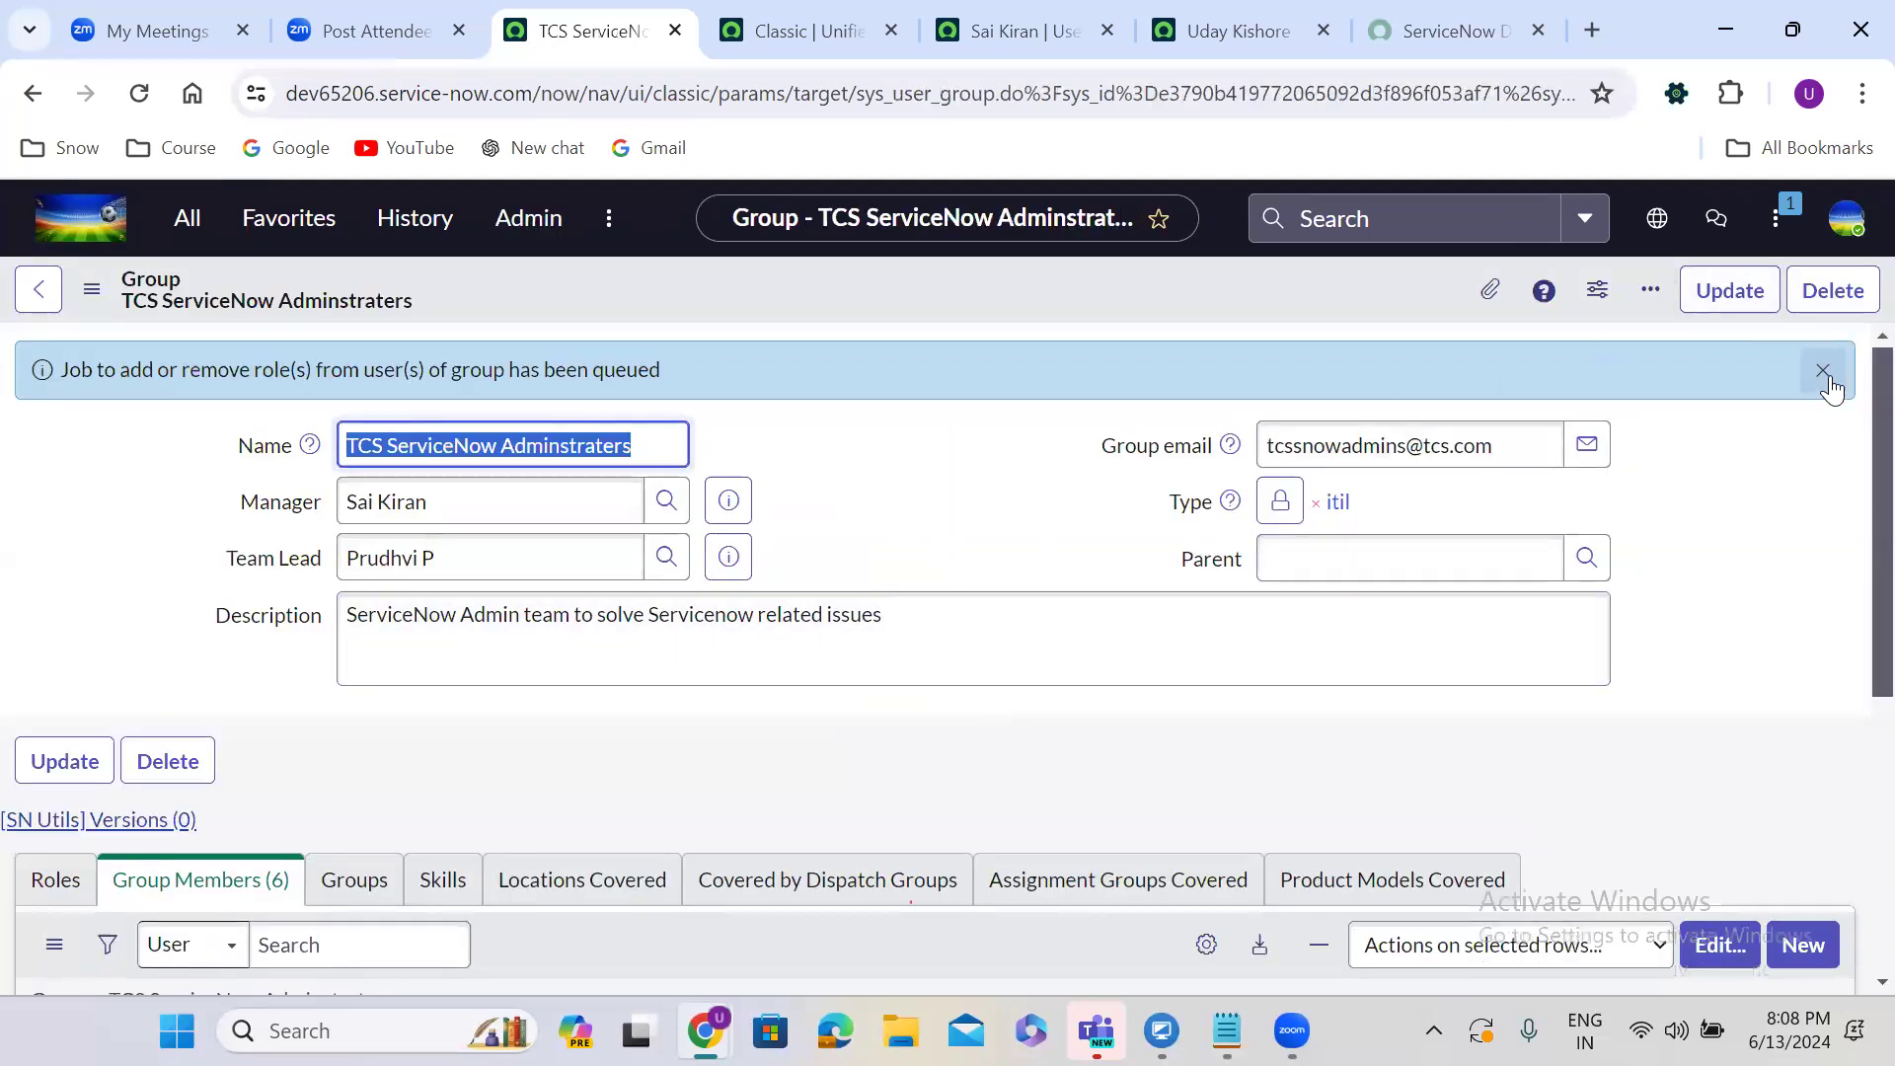
left_click(1827, 371)
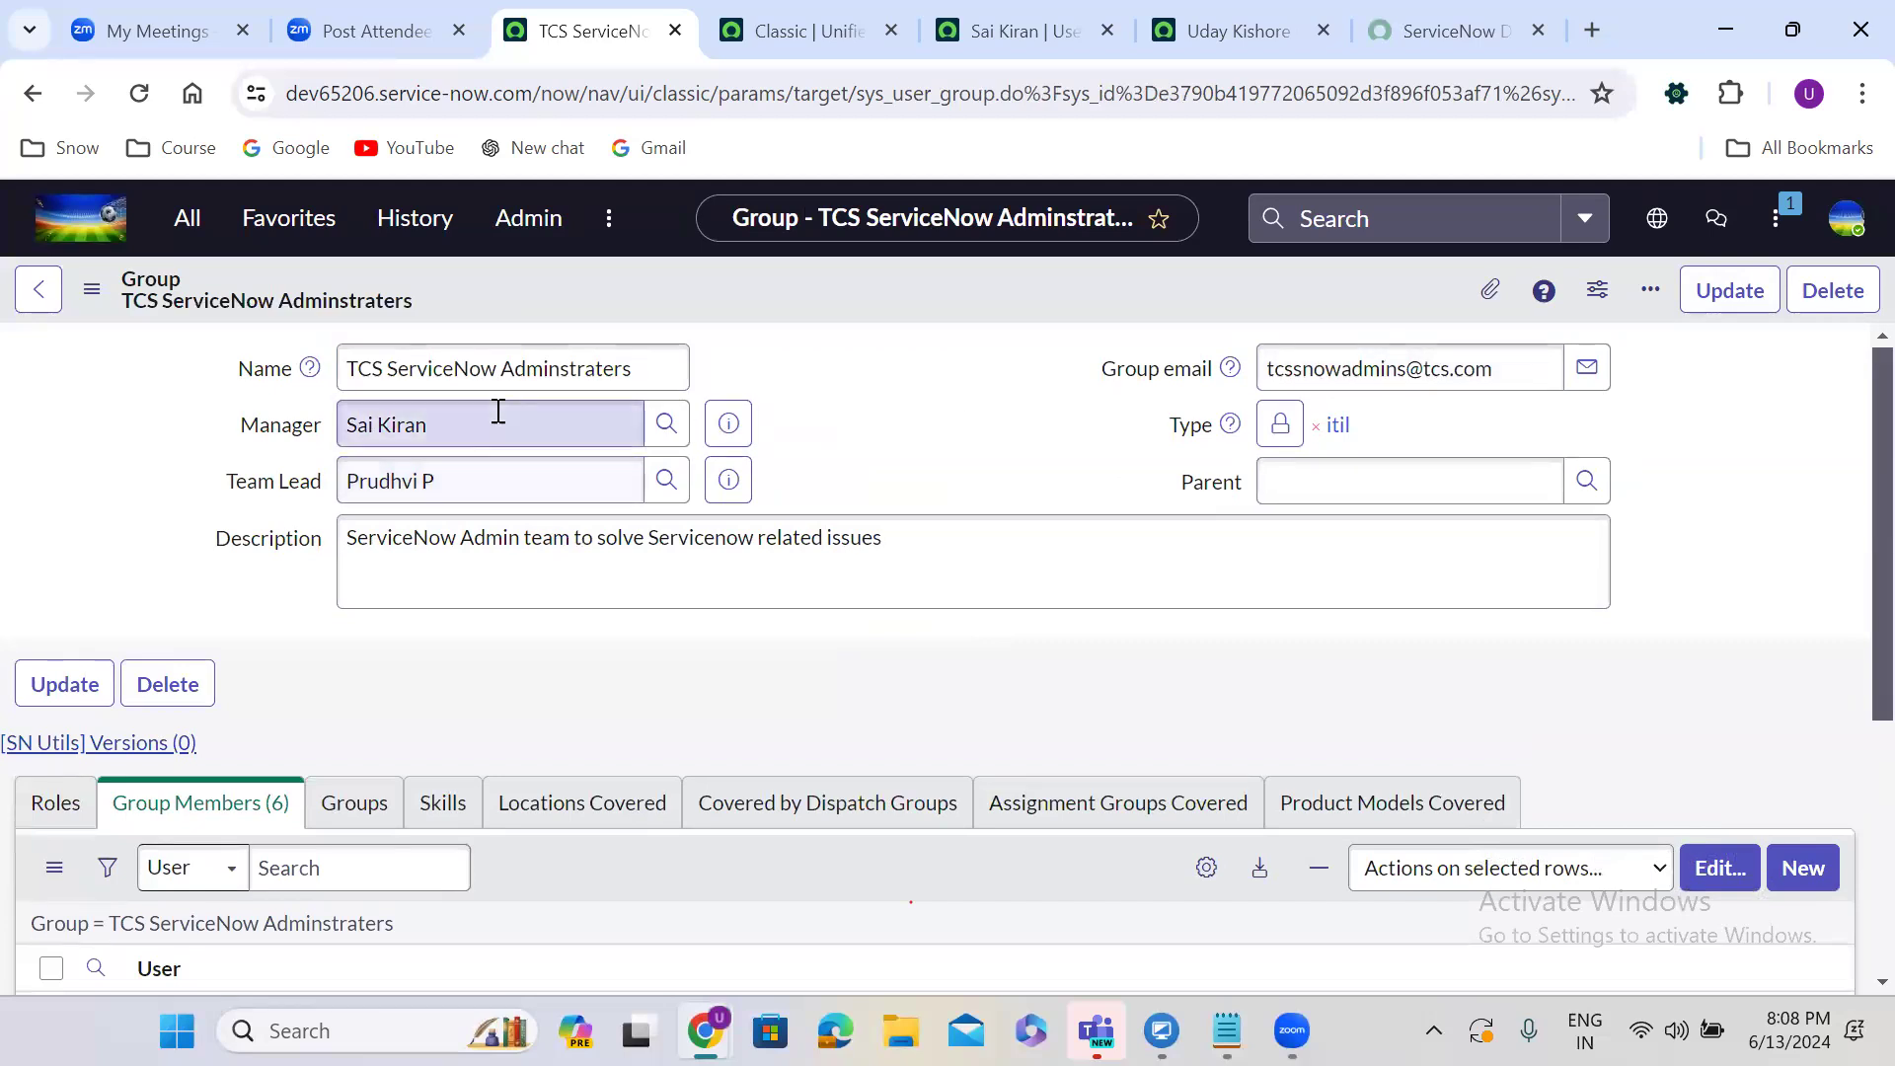
scroll(530, 681, "down", 5)
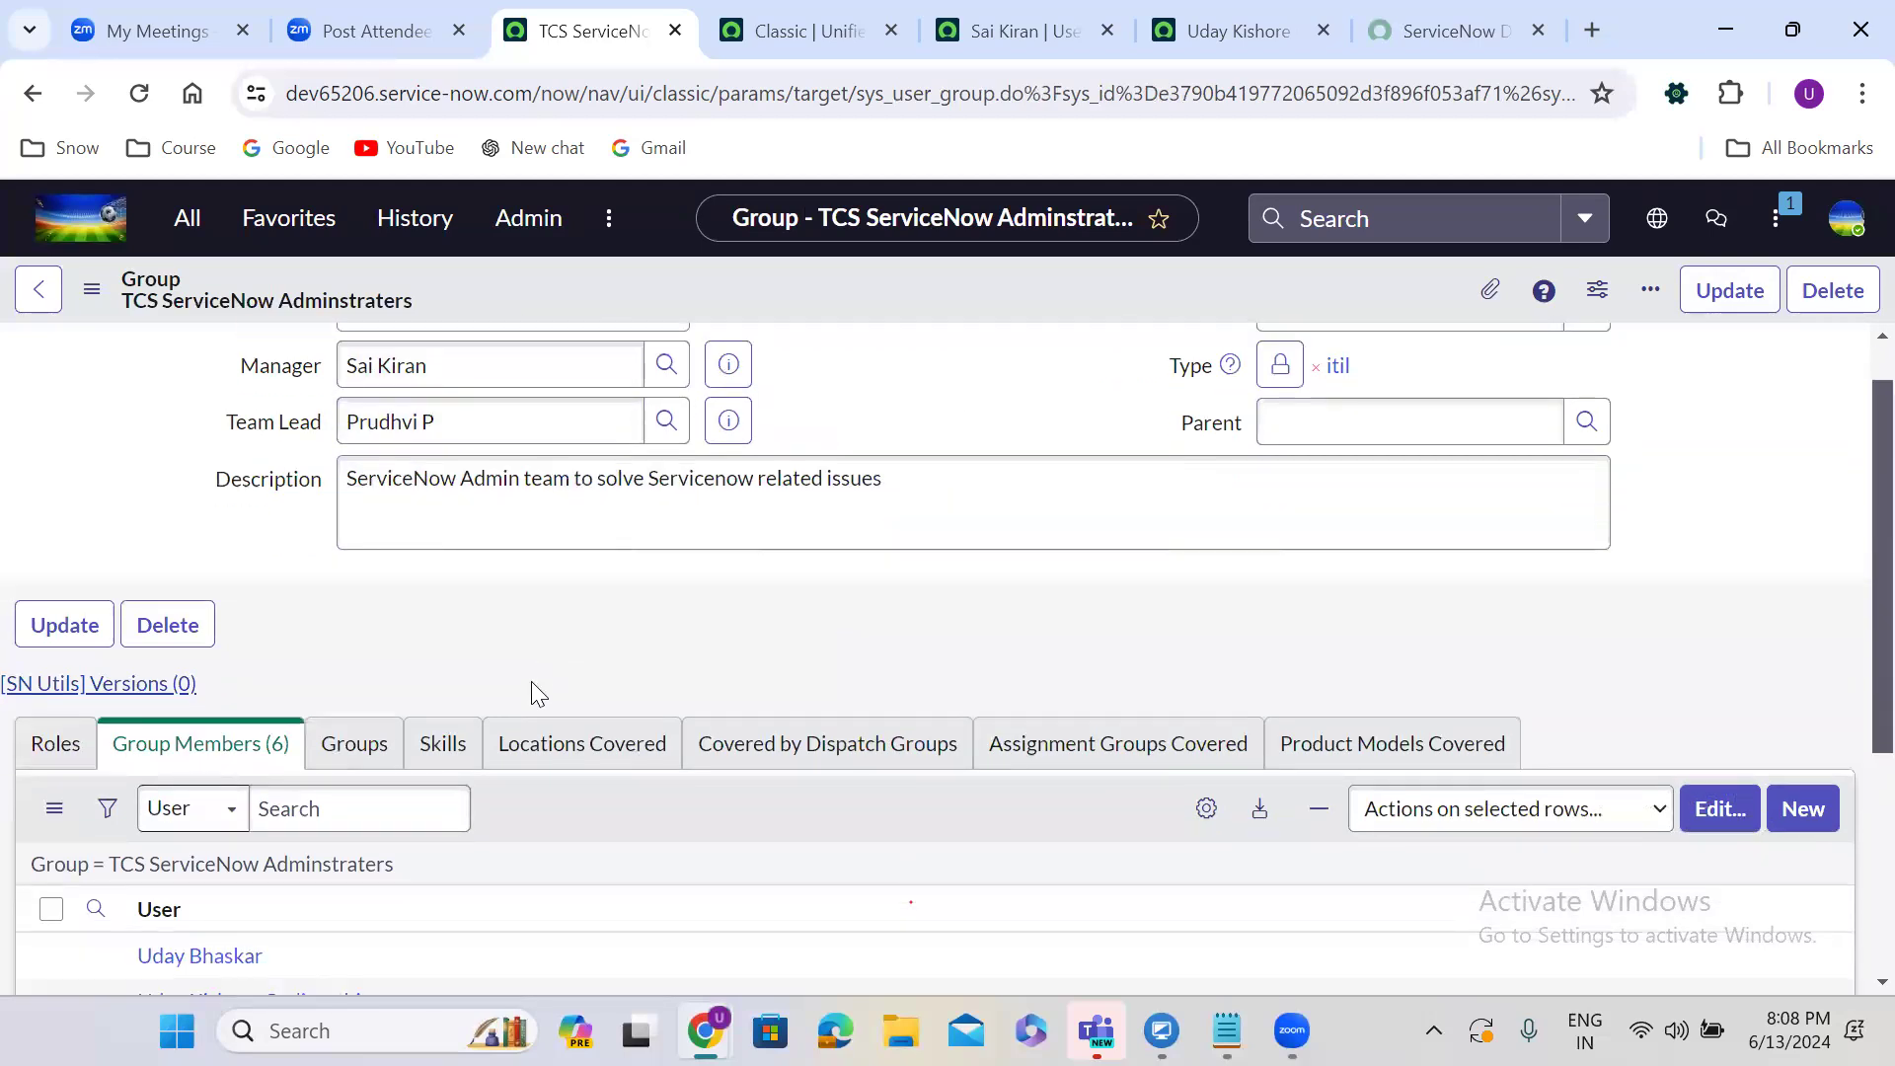
scroll(531, 681, "up", 5)
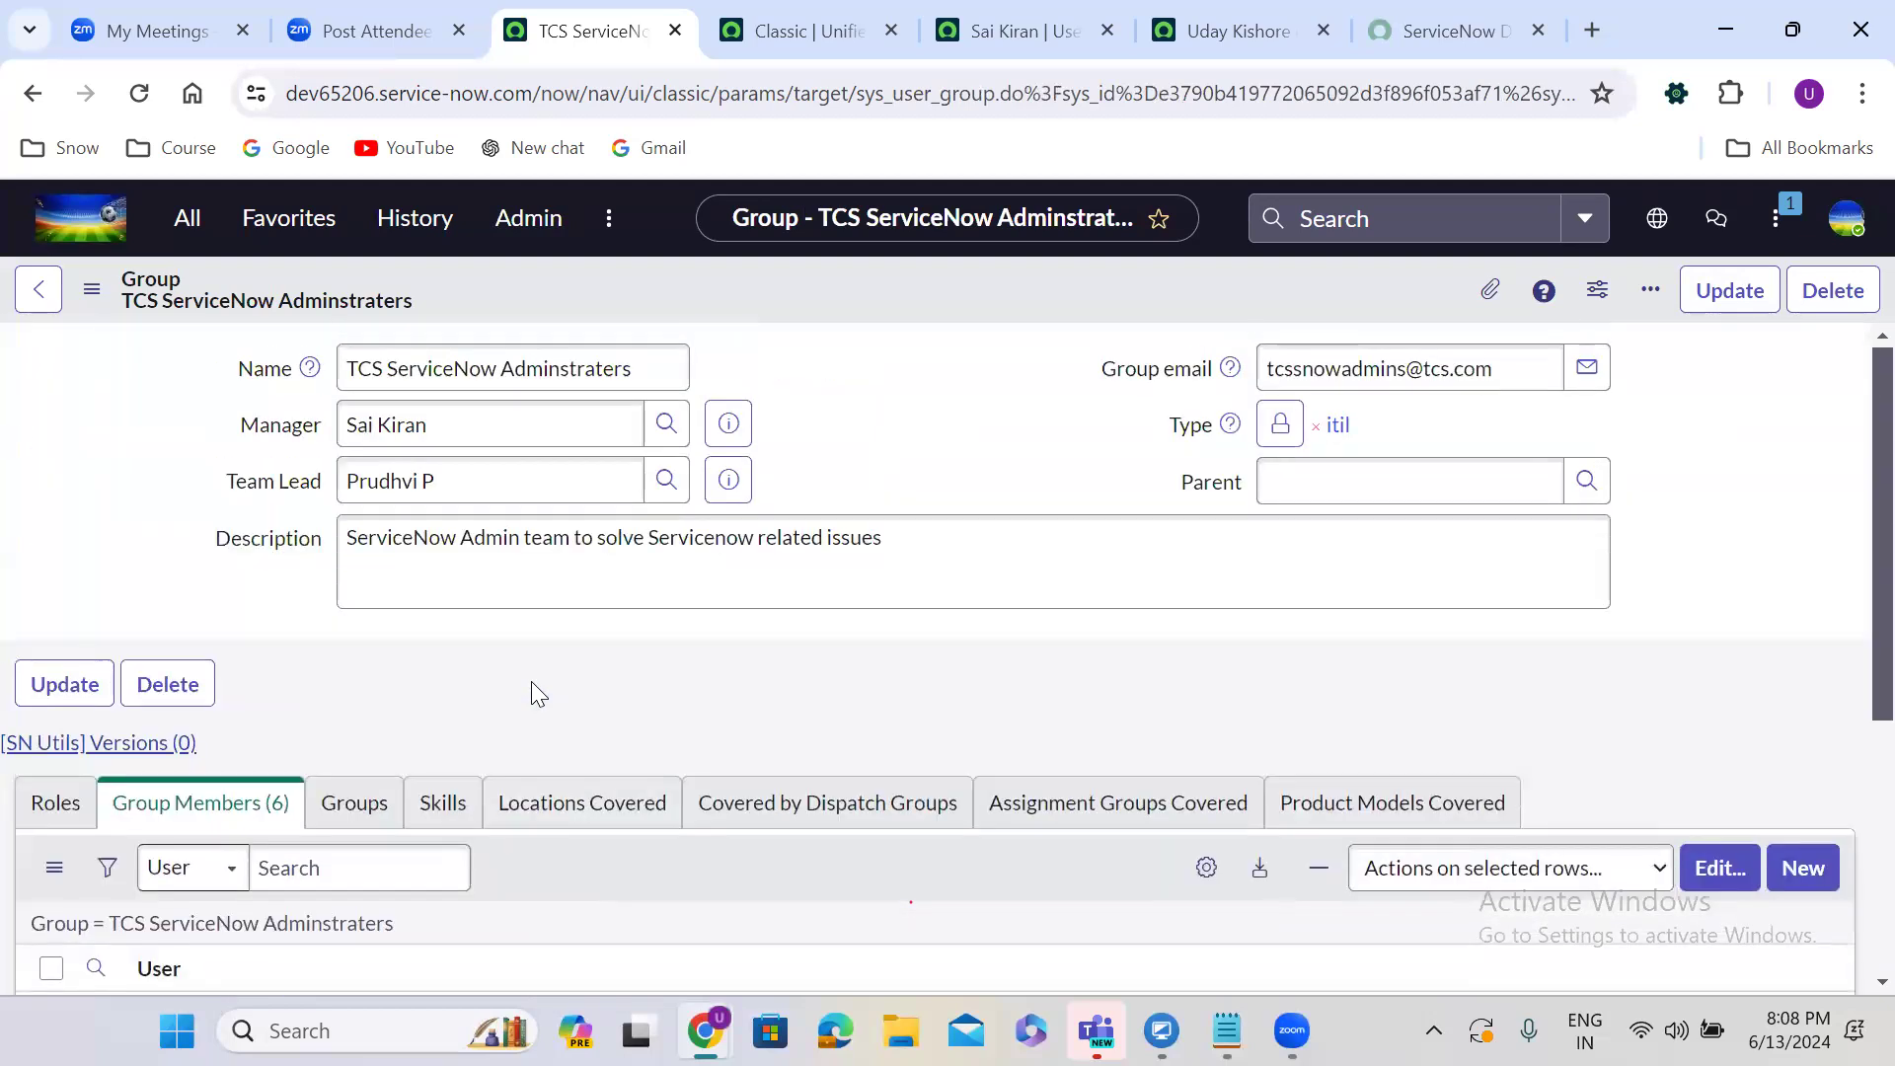
left_click_drag(229, 483, 797, 483)
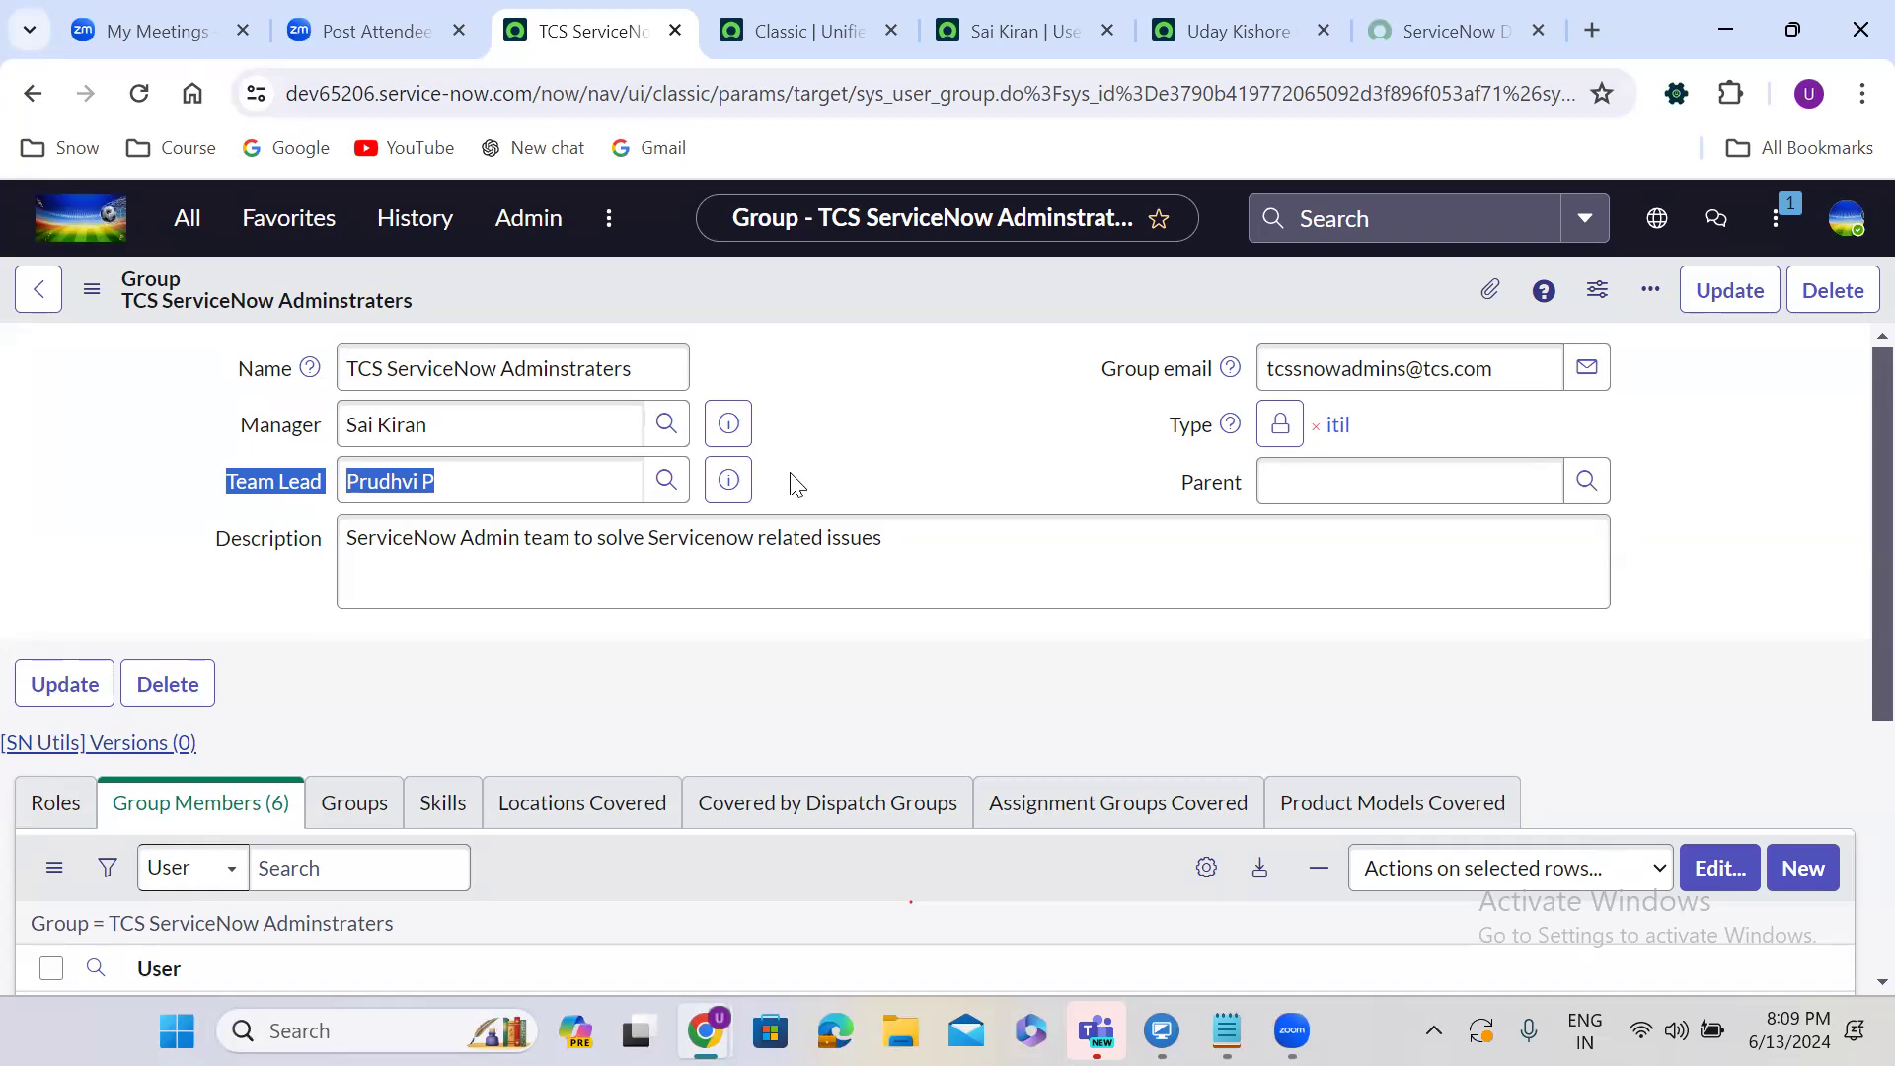
left_click(916, 436)
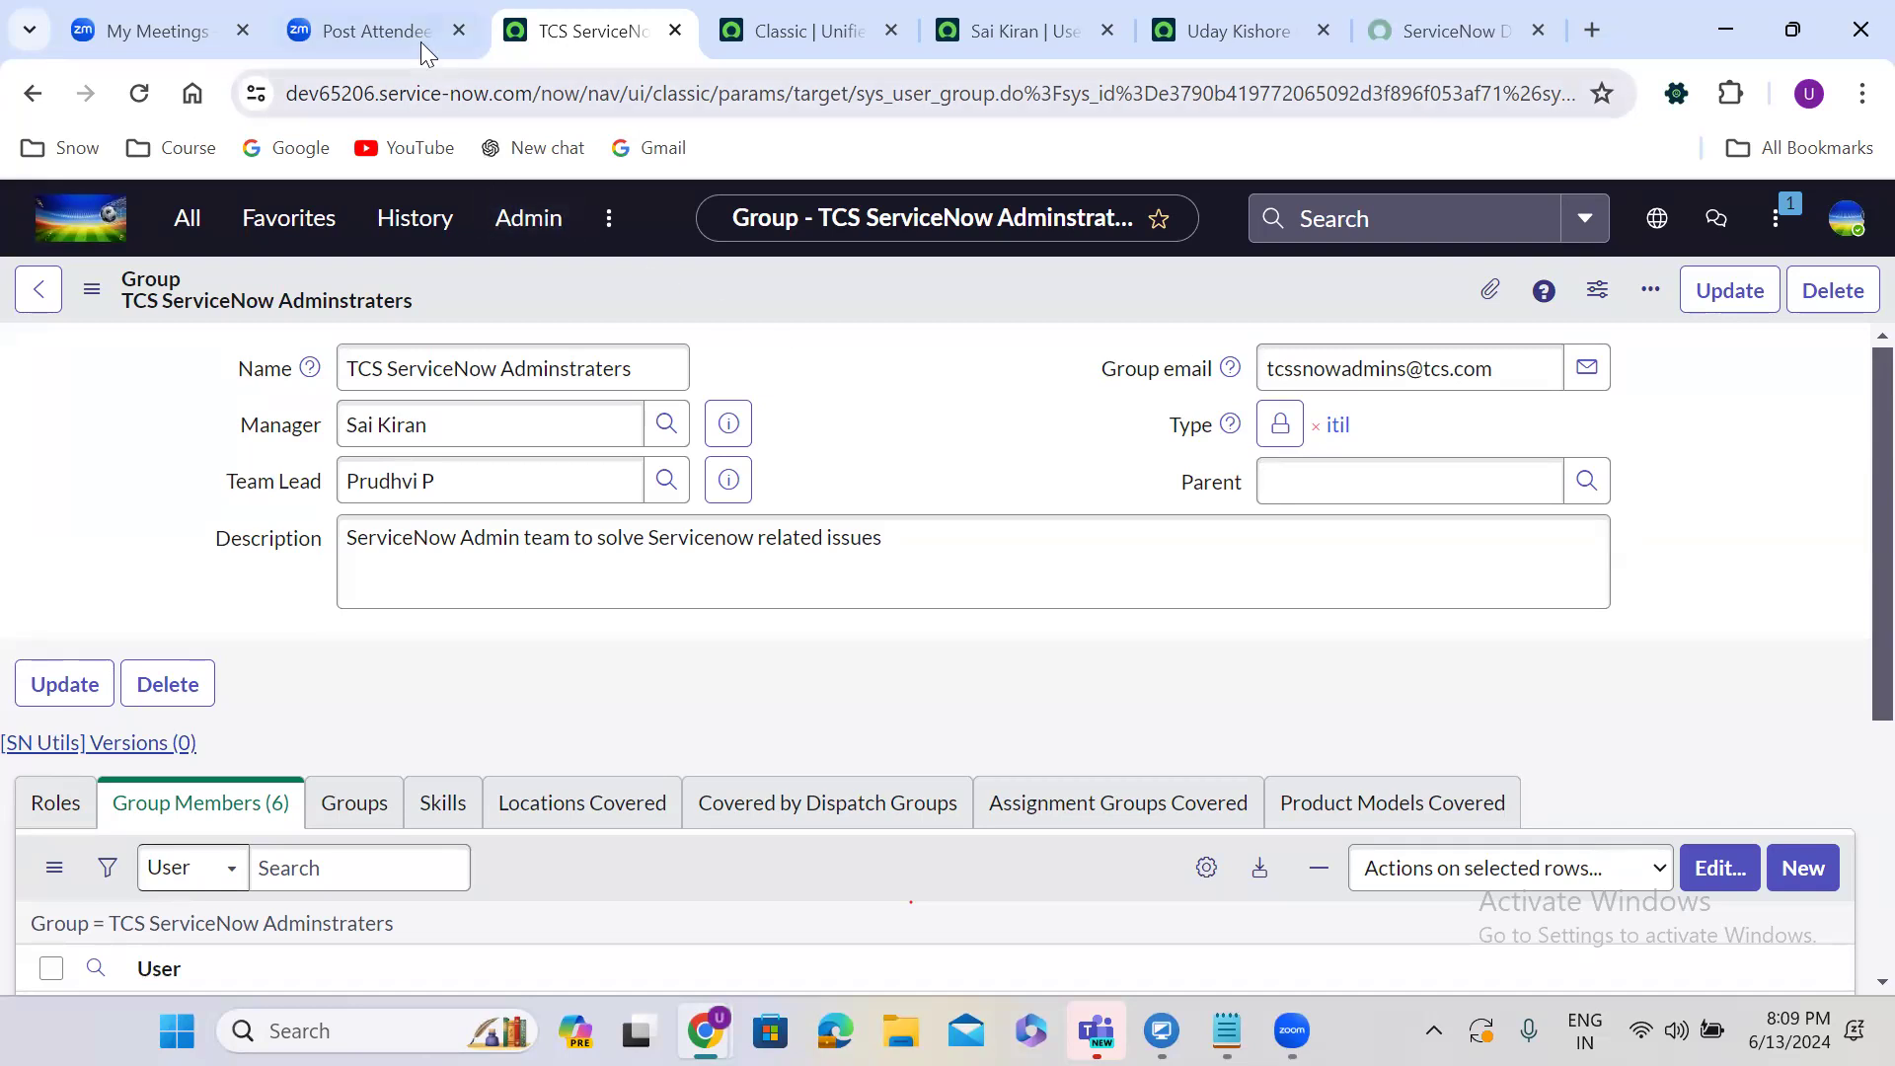
right_click(577, 25)
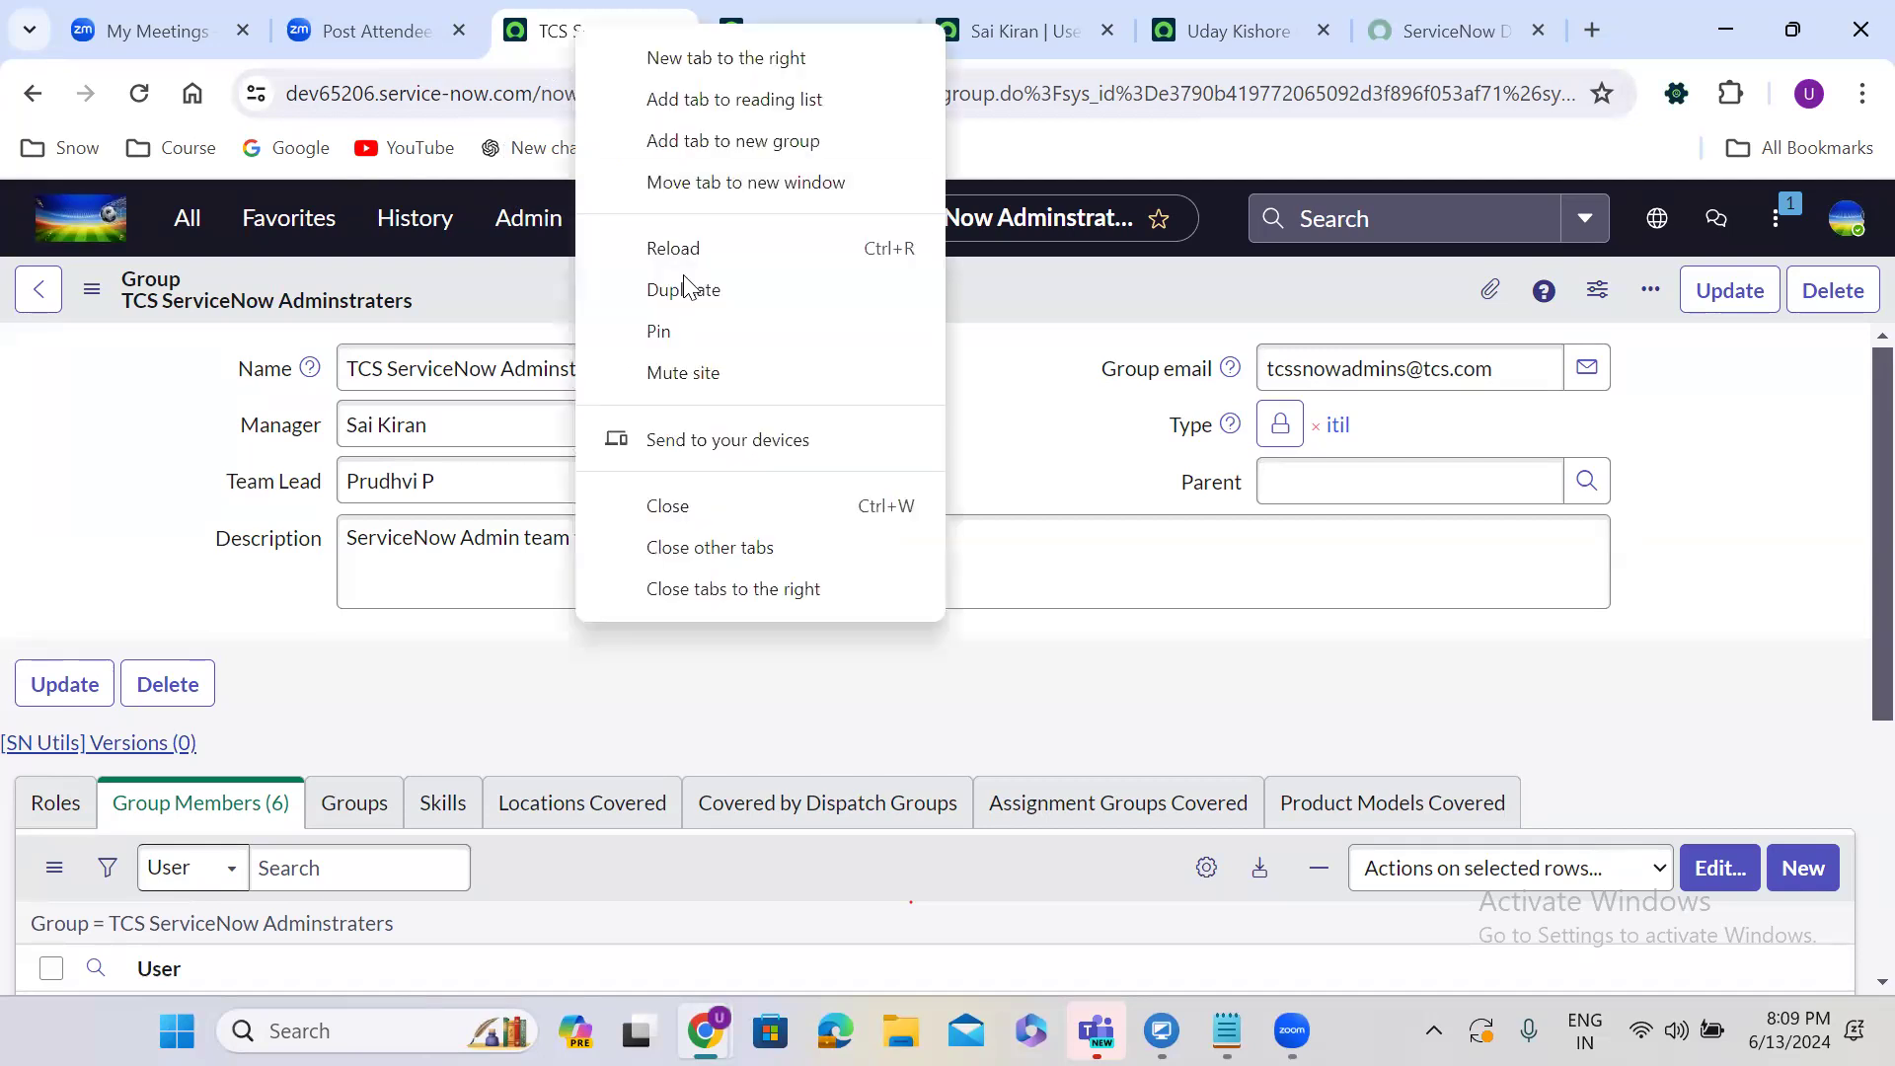
Duplicate the group tab and open User Administration > Roles via the 'user ad' filter.
left_click(695, 299)
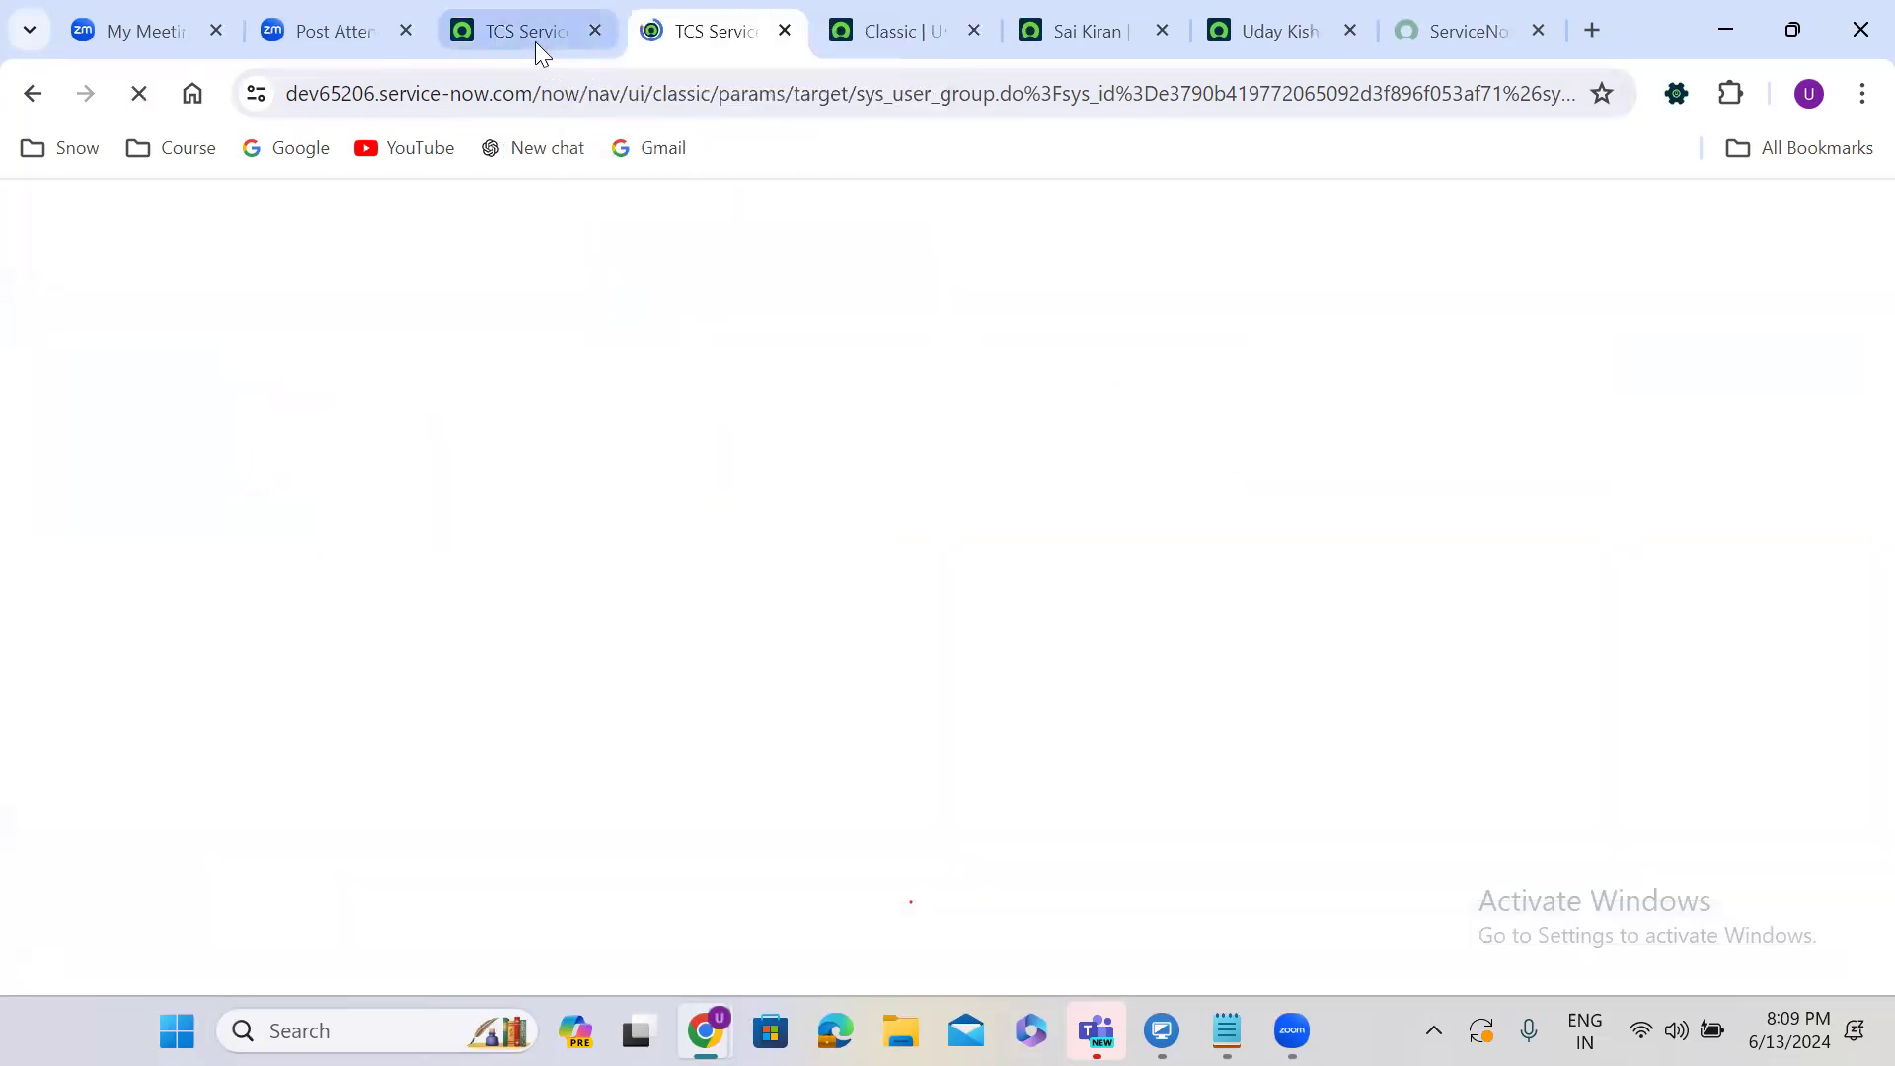
left_click(535, 35)
left_click(185, 225)
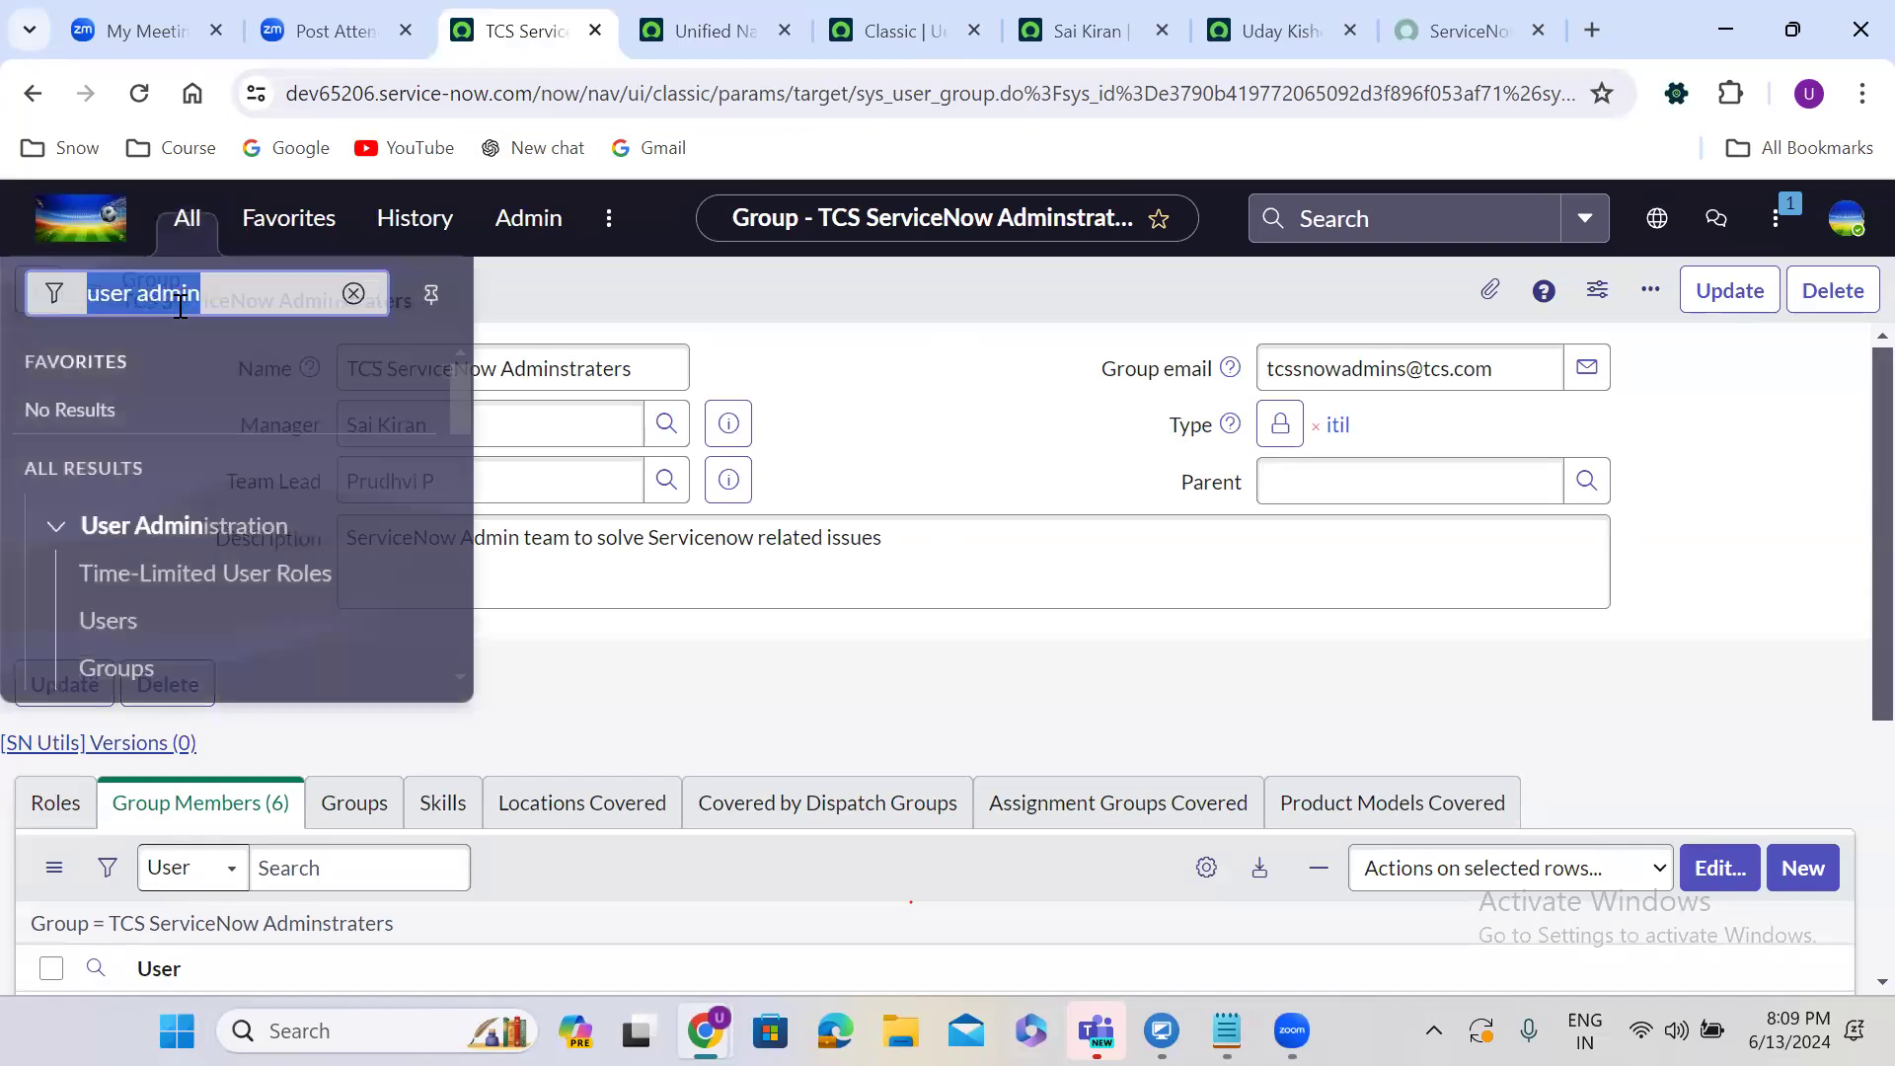
type("roles")
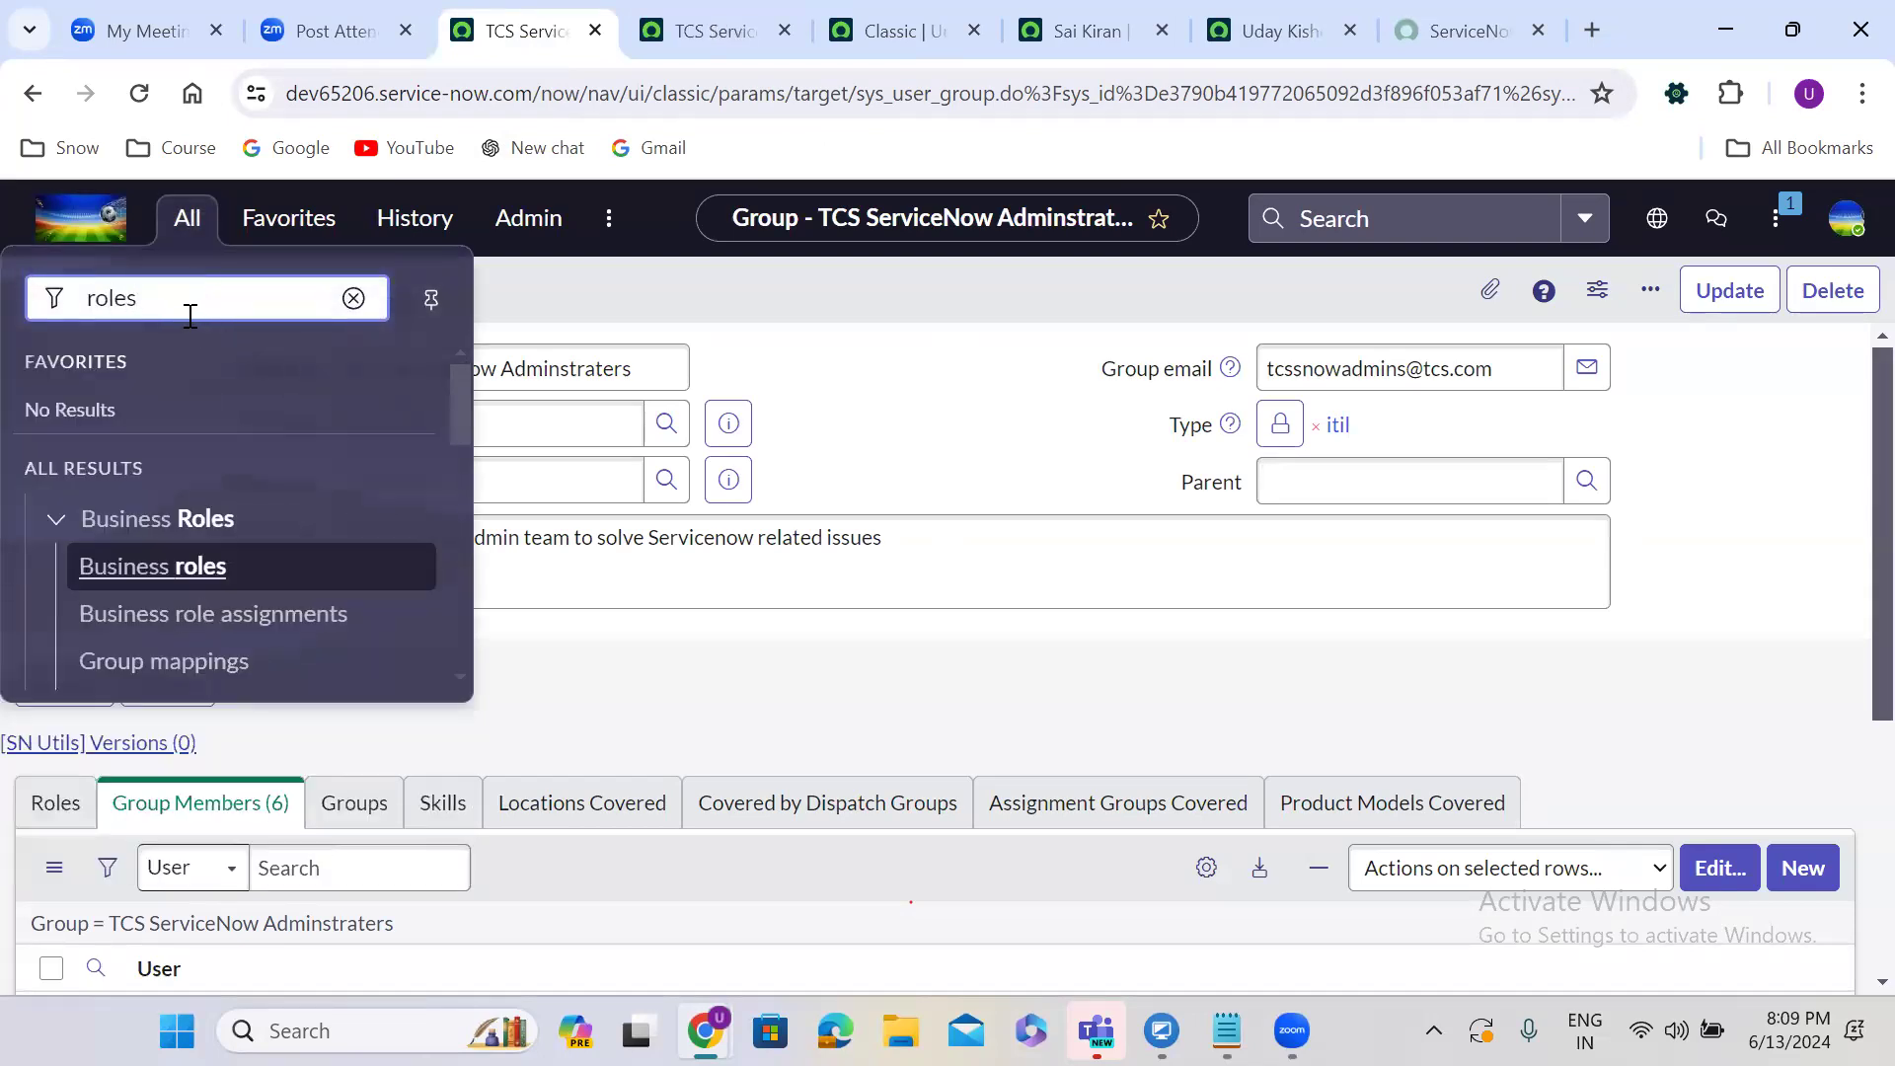
double_click(190, 316)
type("user ad")
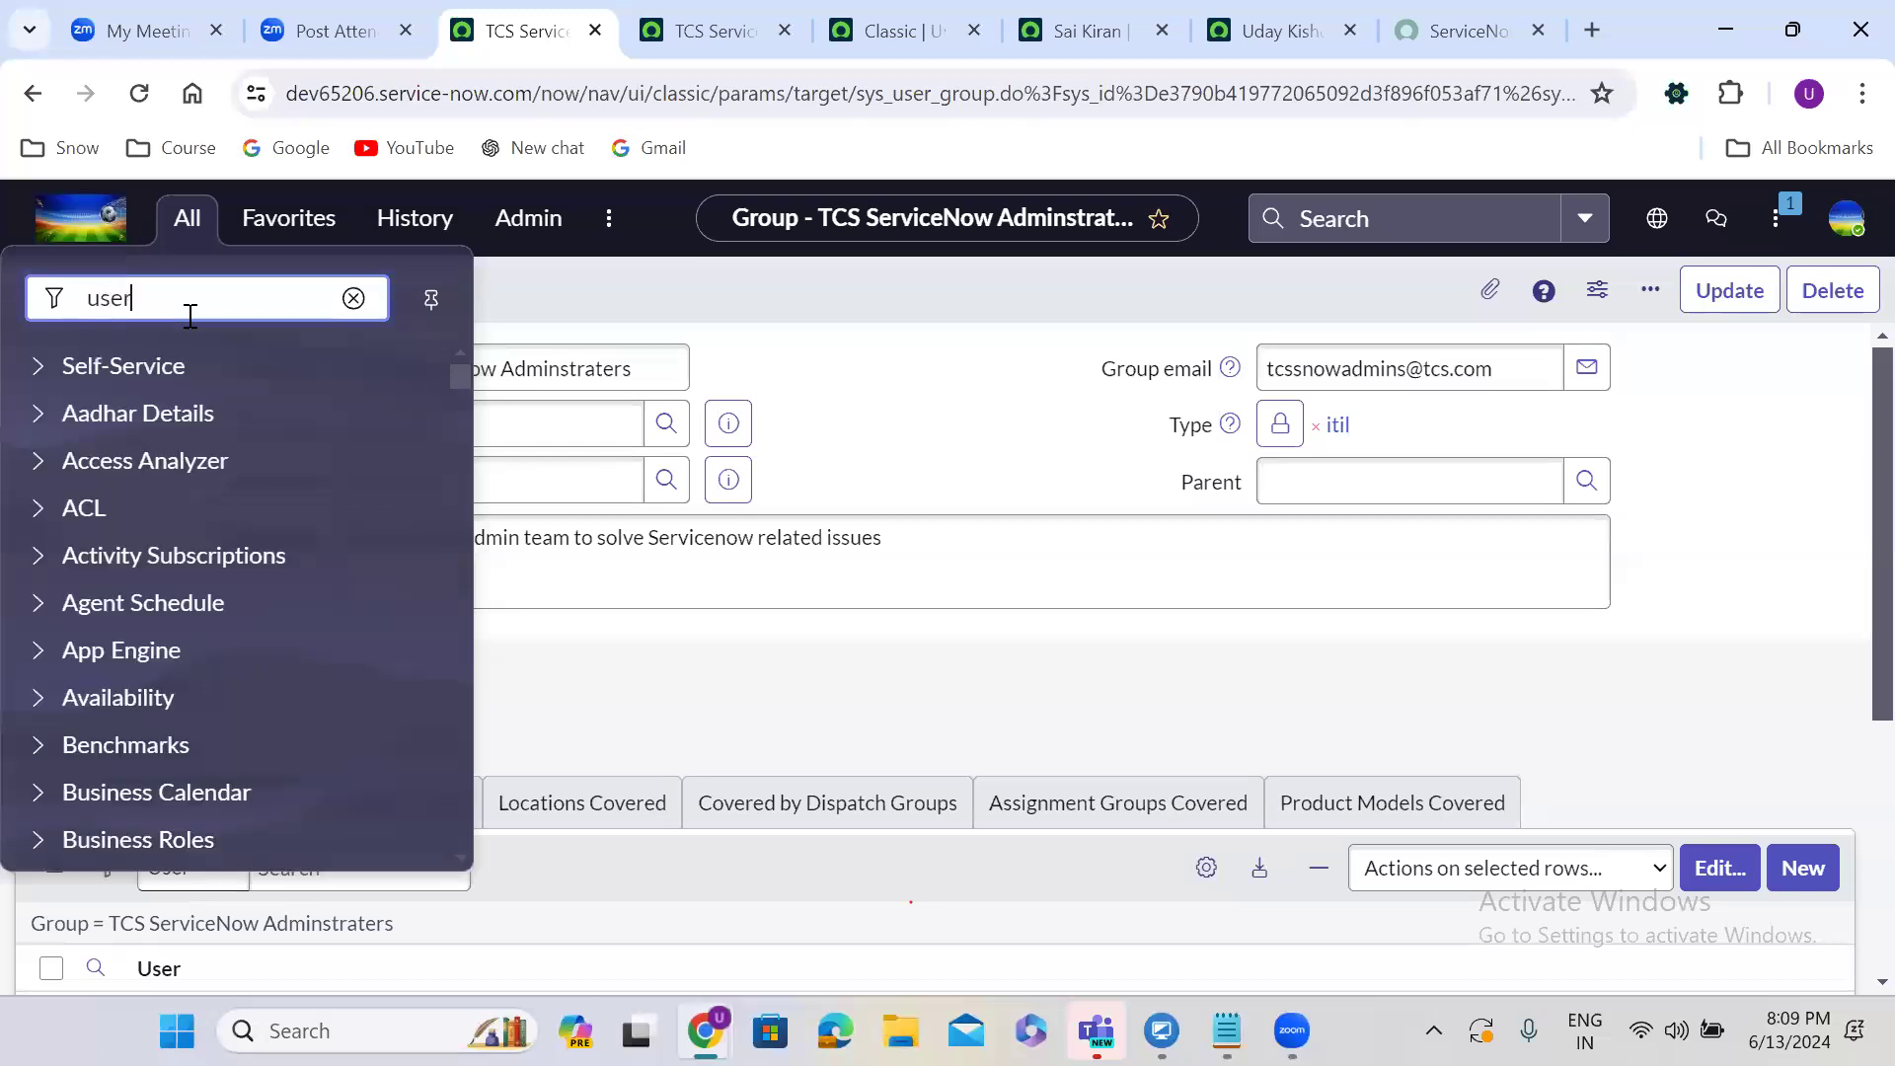
left_click_drag(457, 393, 464, 424)
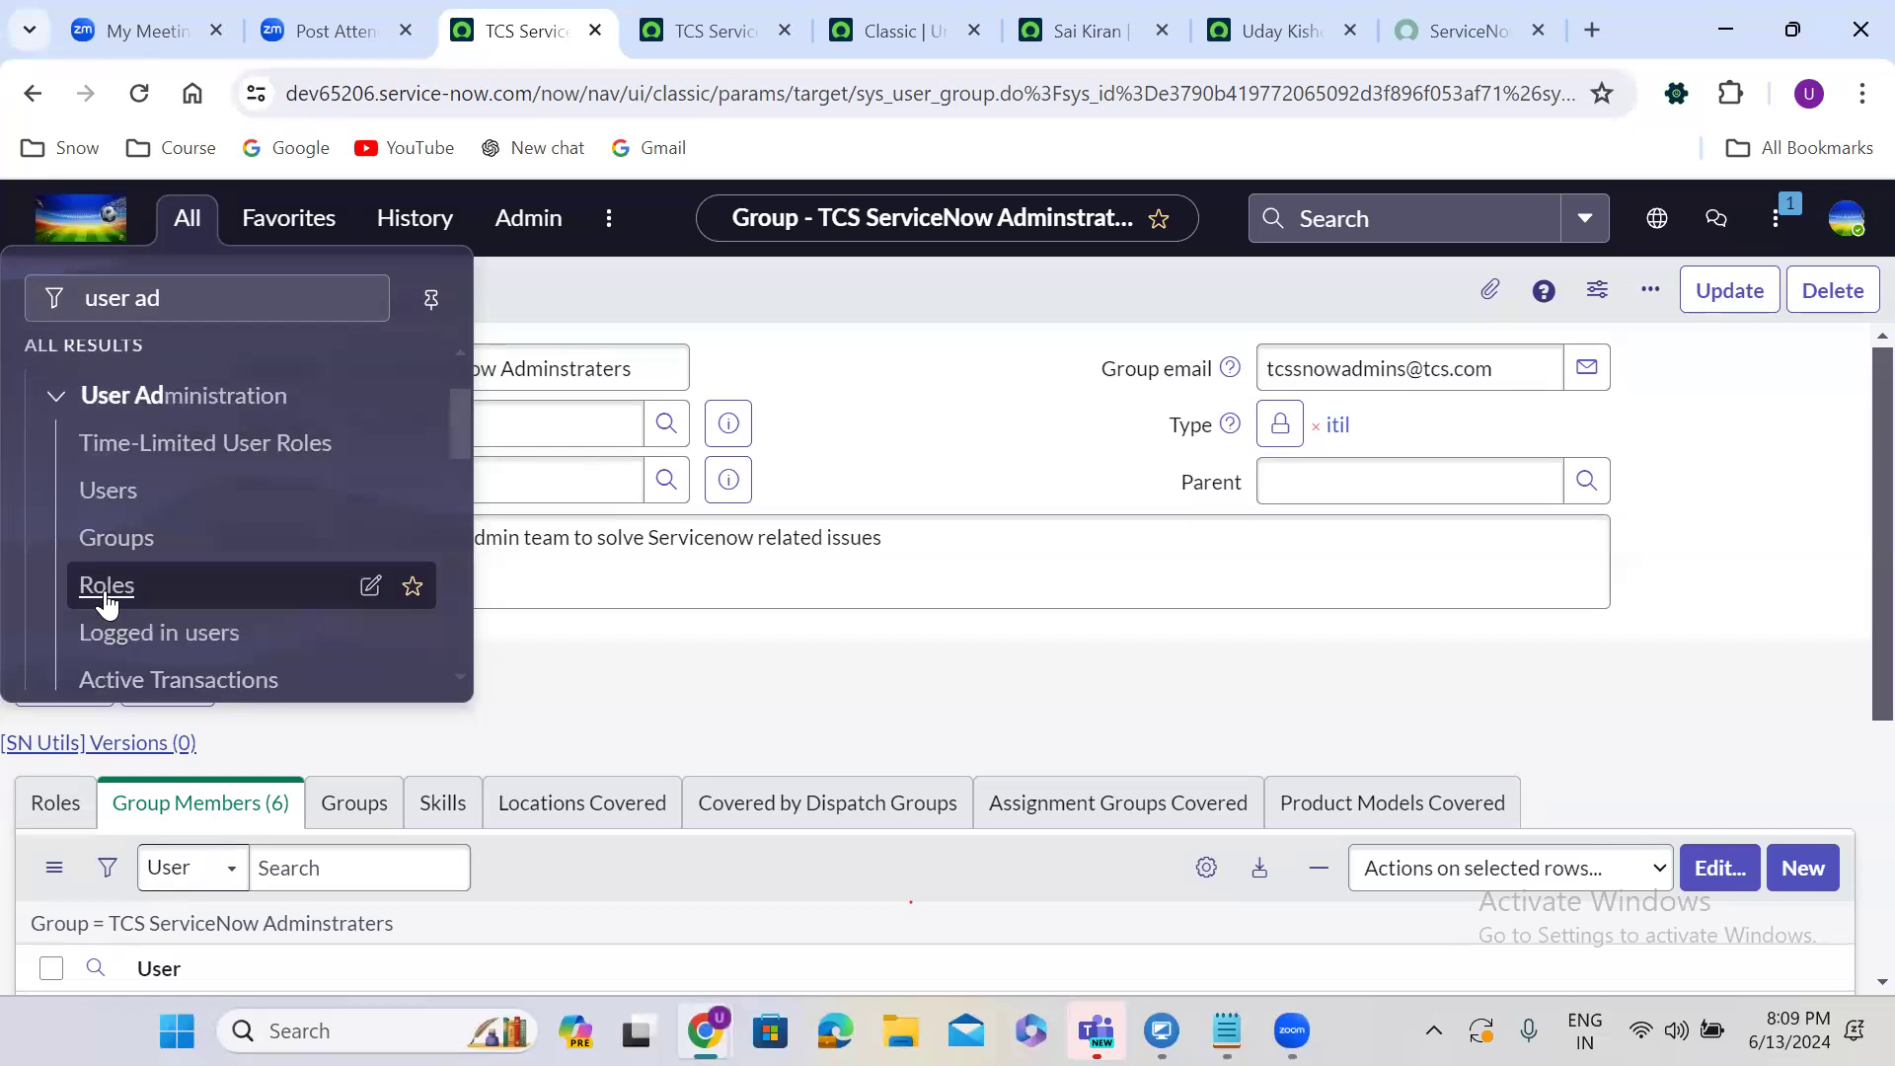
left_click(102, 592)
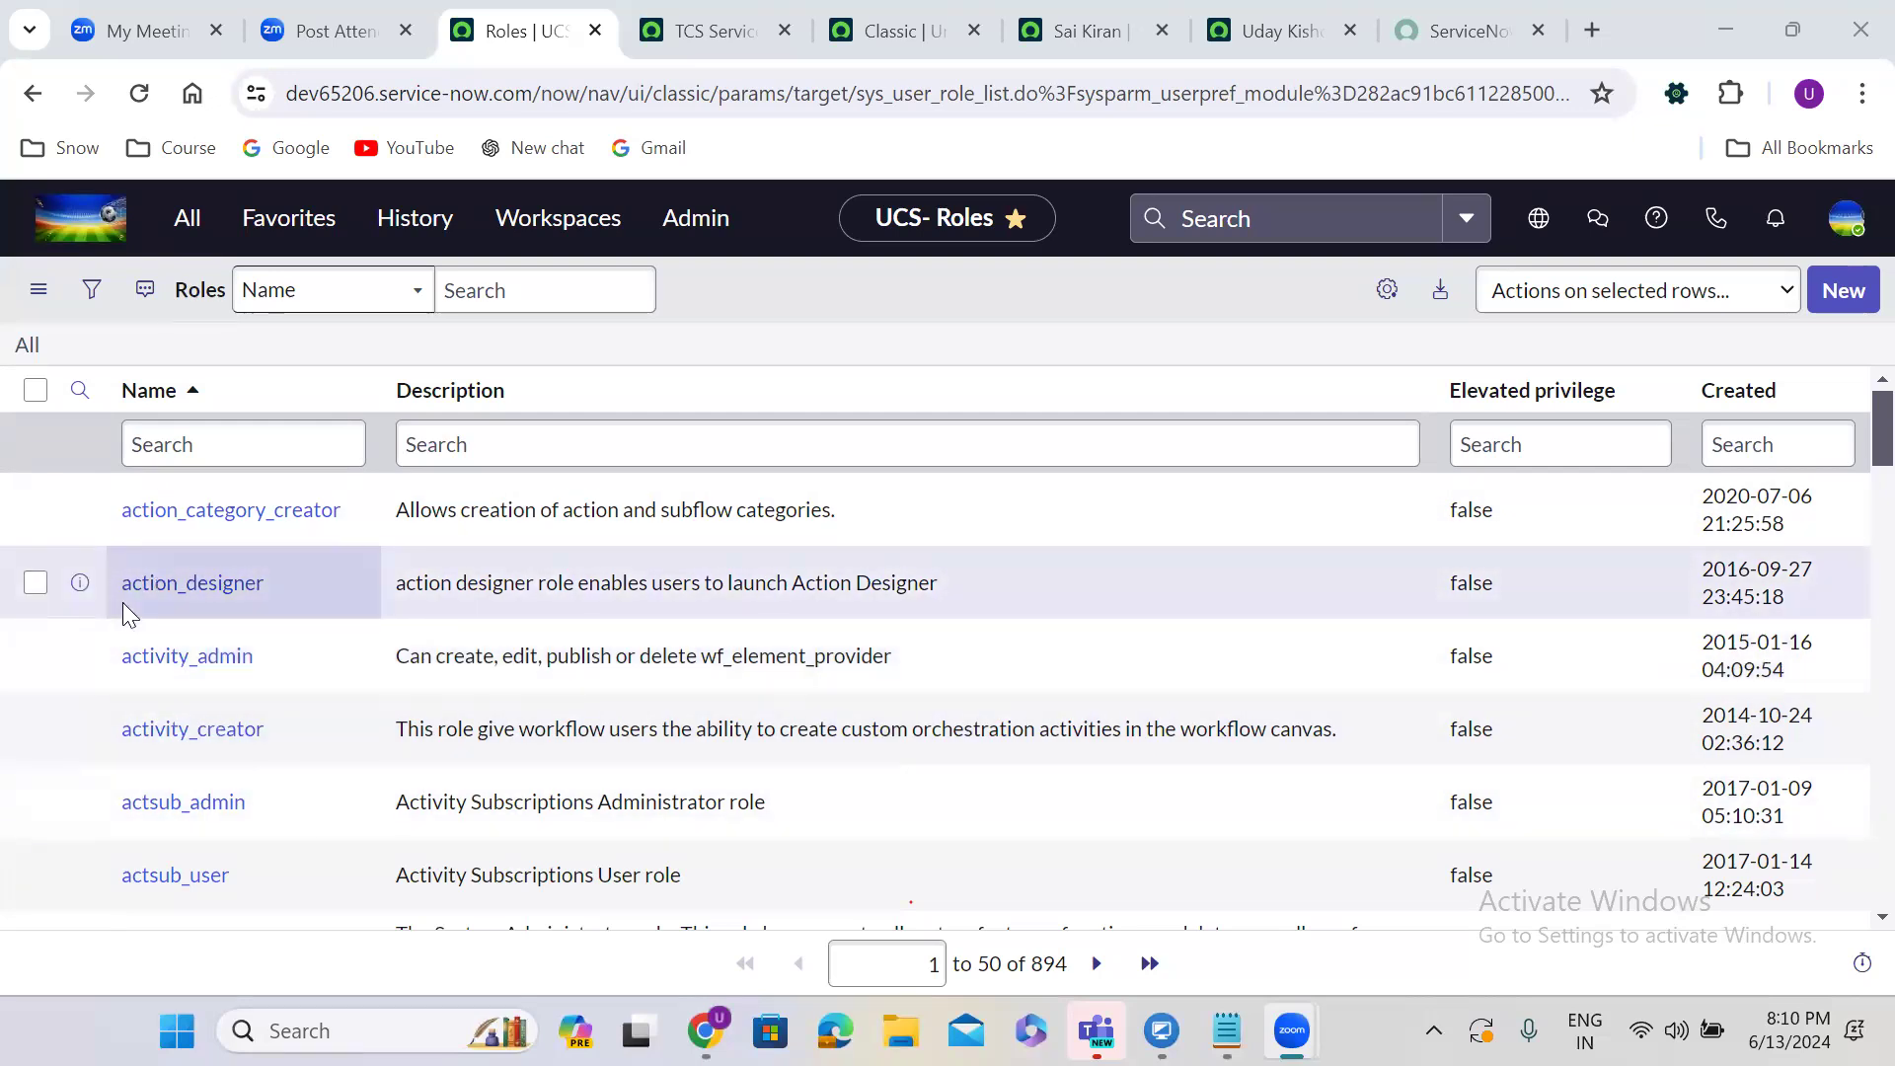
Filter the Roles list by Name to 'admin', then bring up the Notepad notes.
left_click(149, 438)
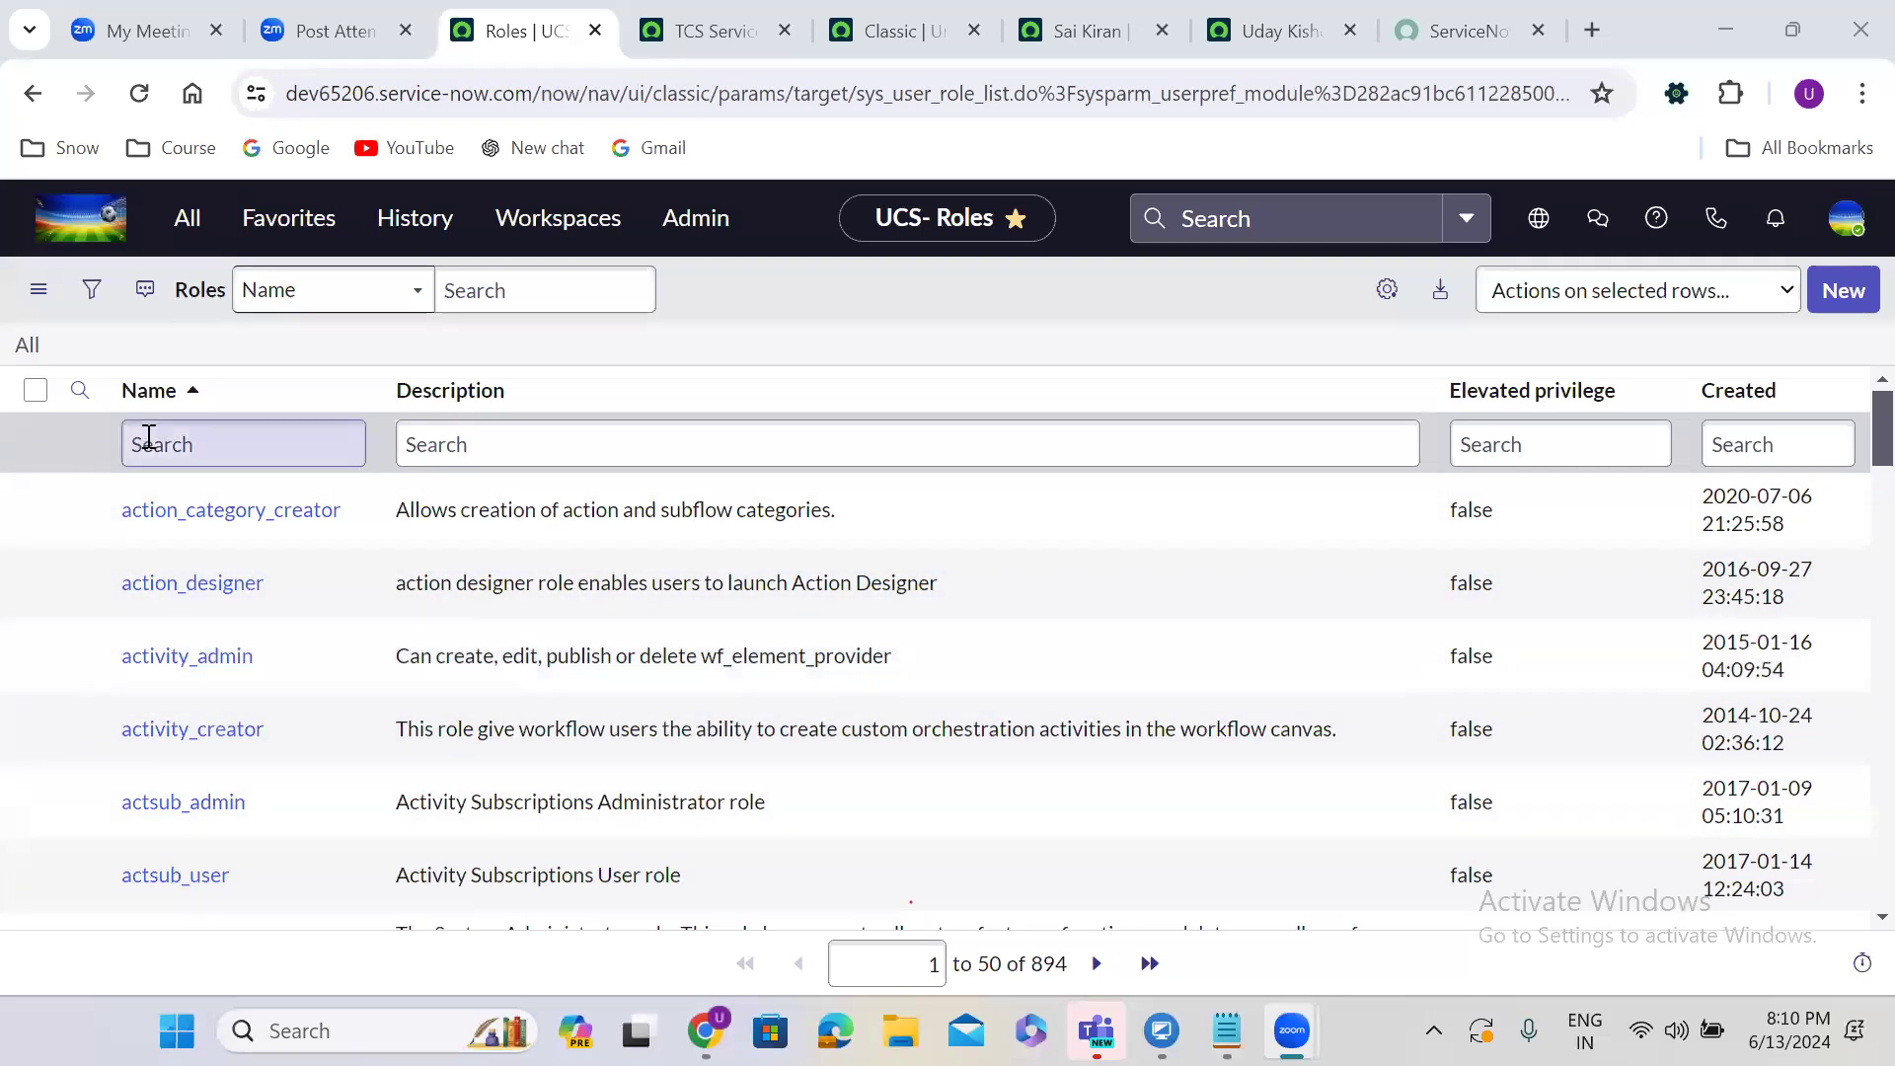
type("admin")
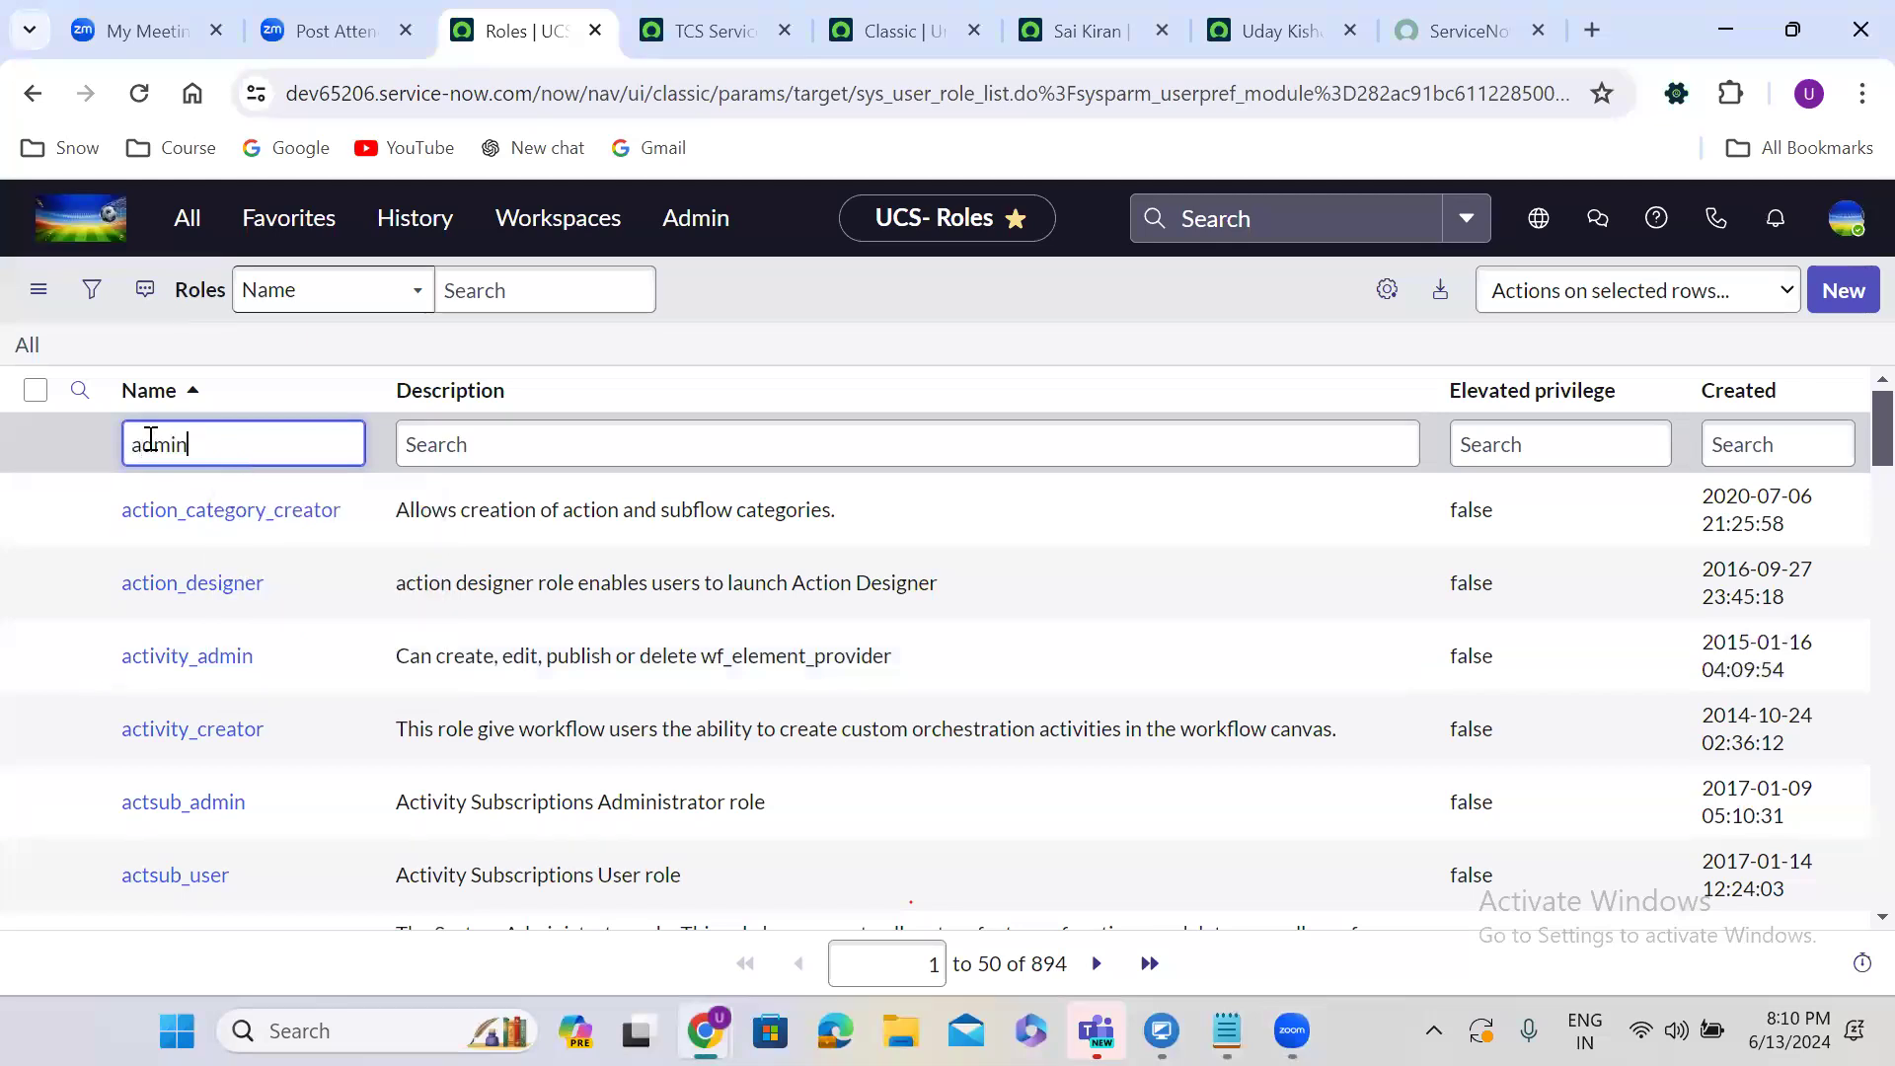
key("Return")
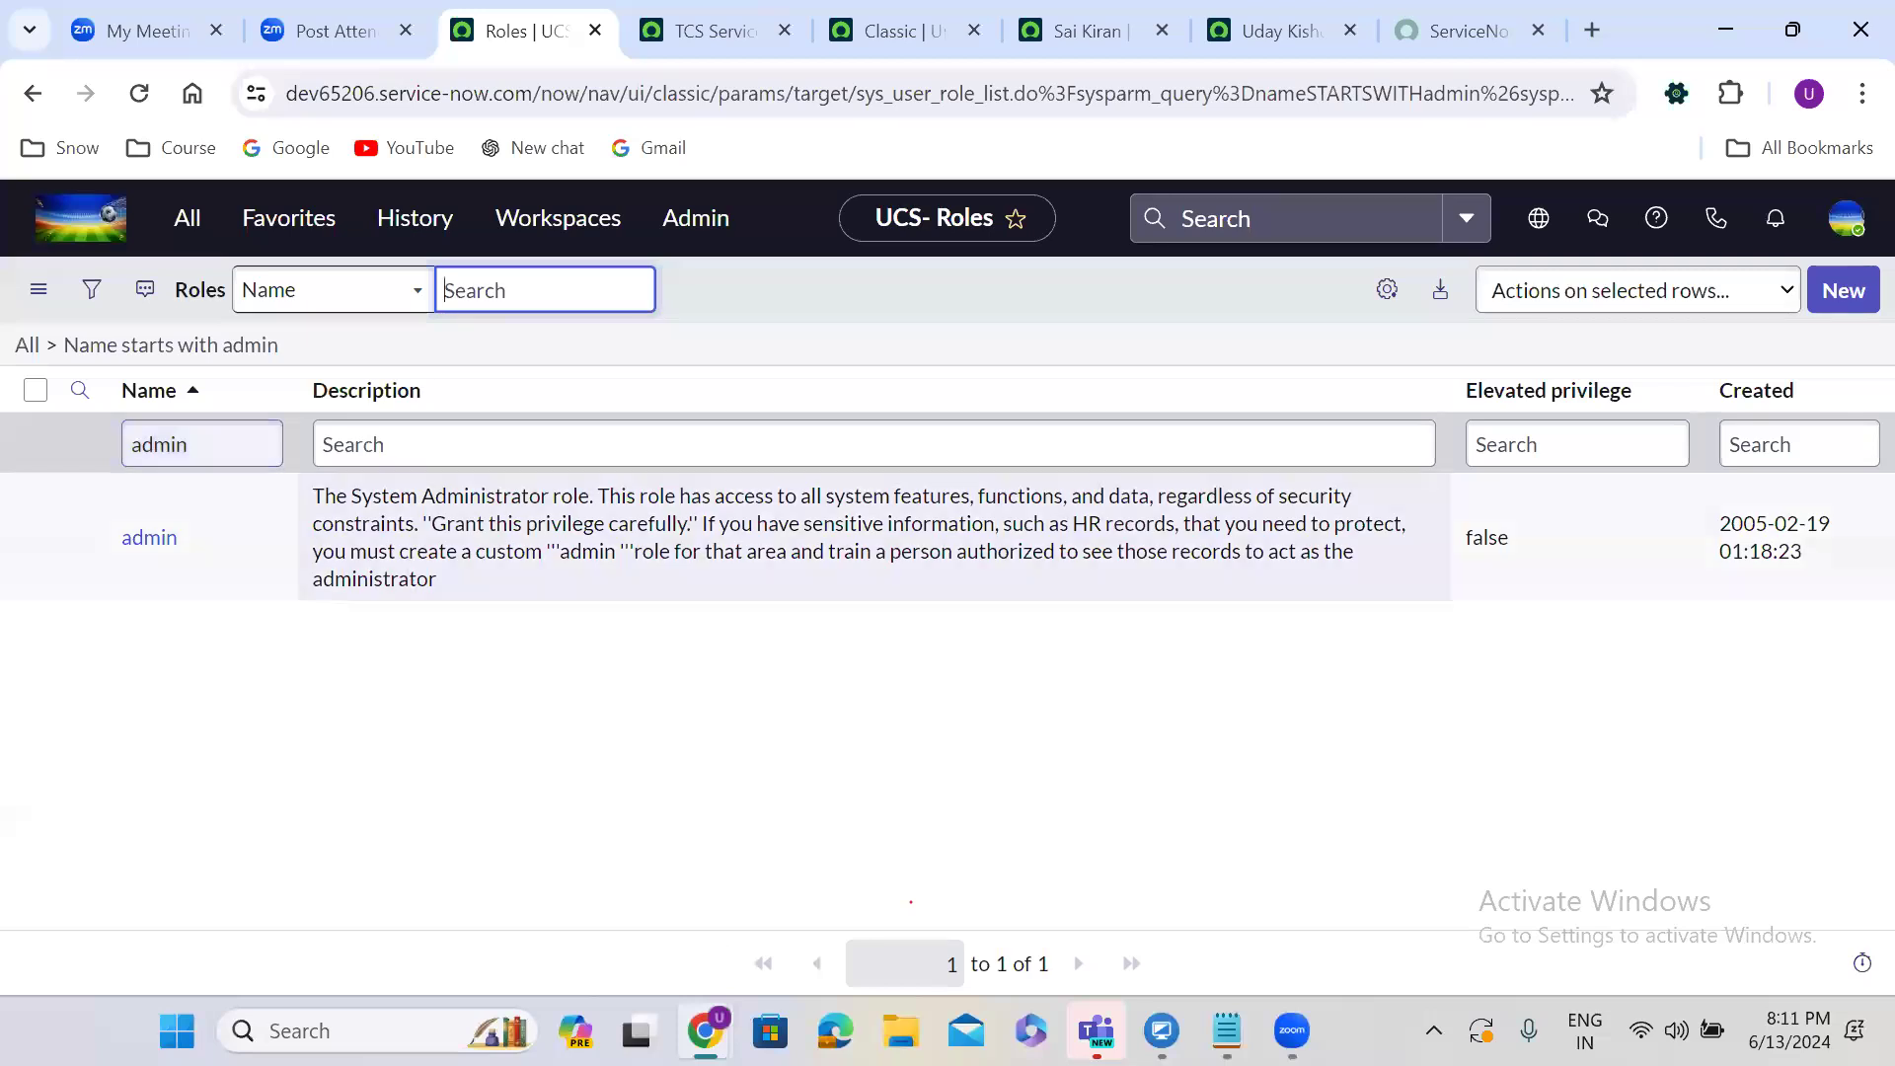
left_click(1226, 1030)
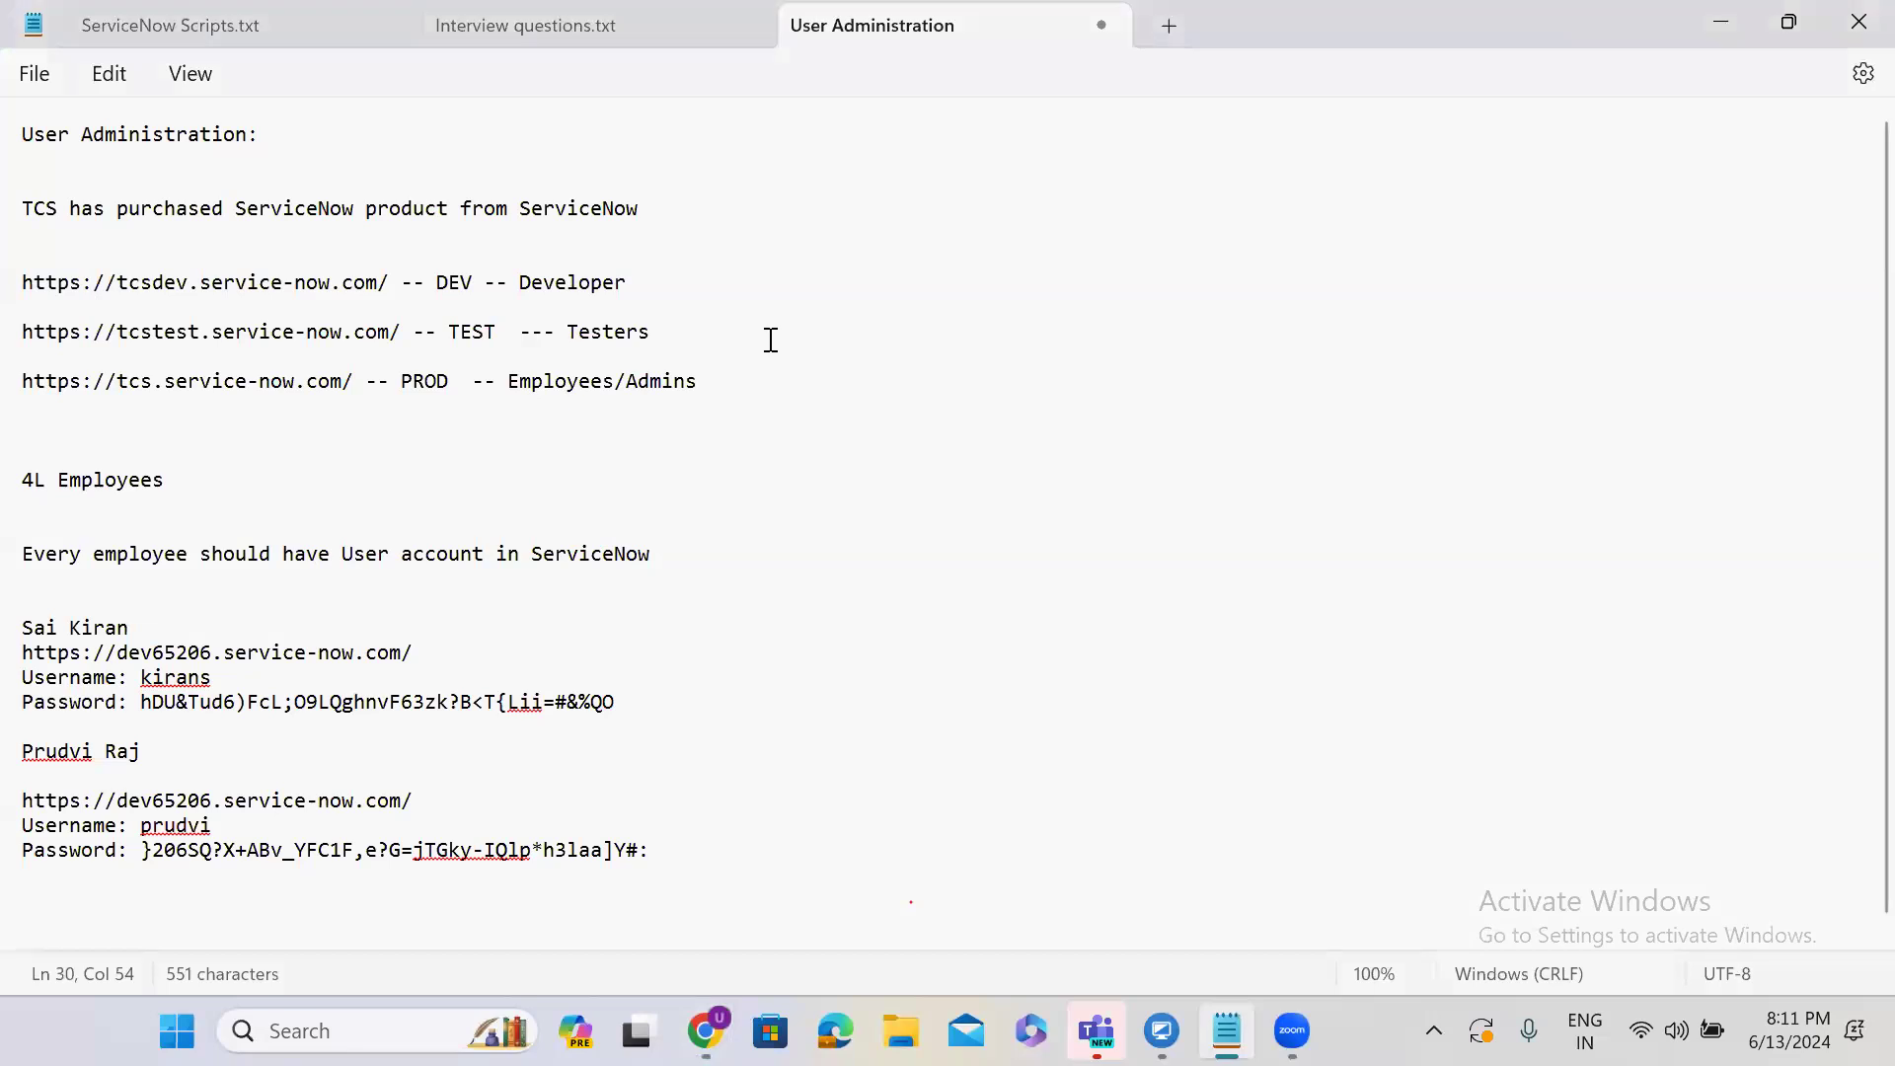
Append (admin) to the Developer and Testers lines in the notes.
double_click(554, 284)
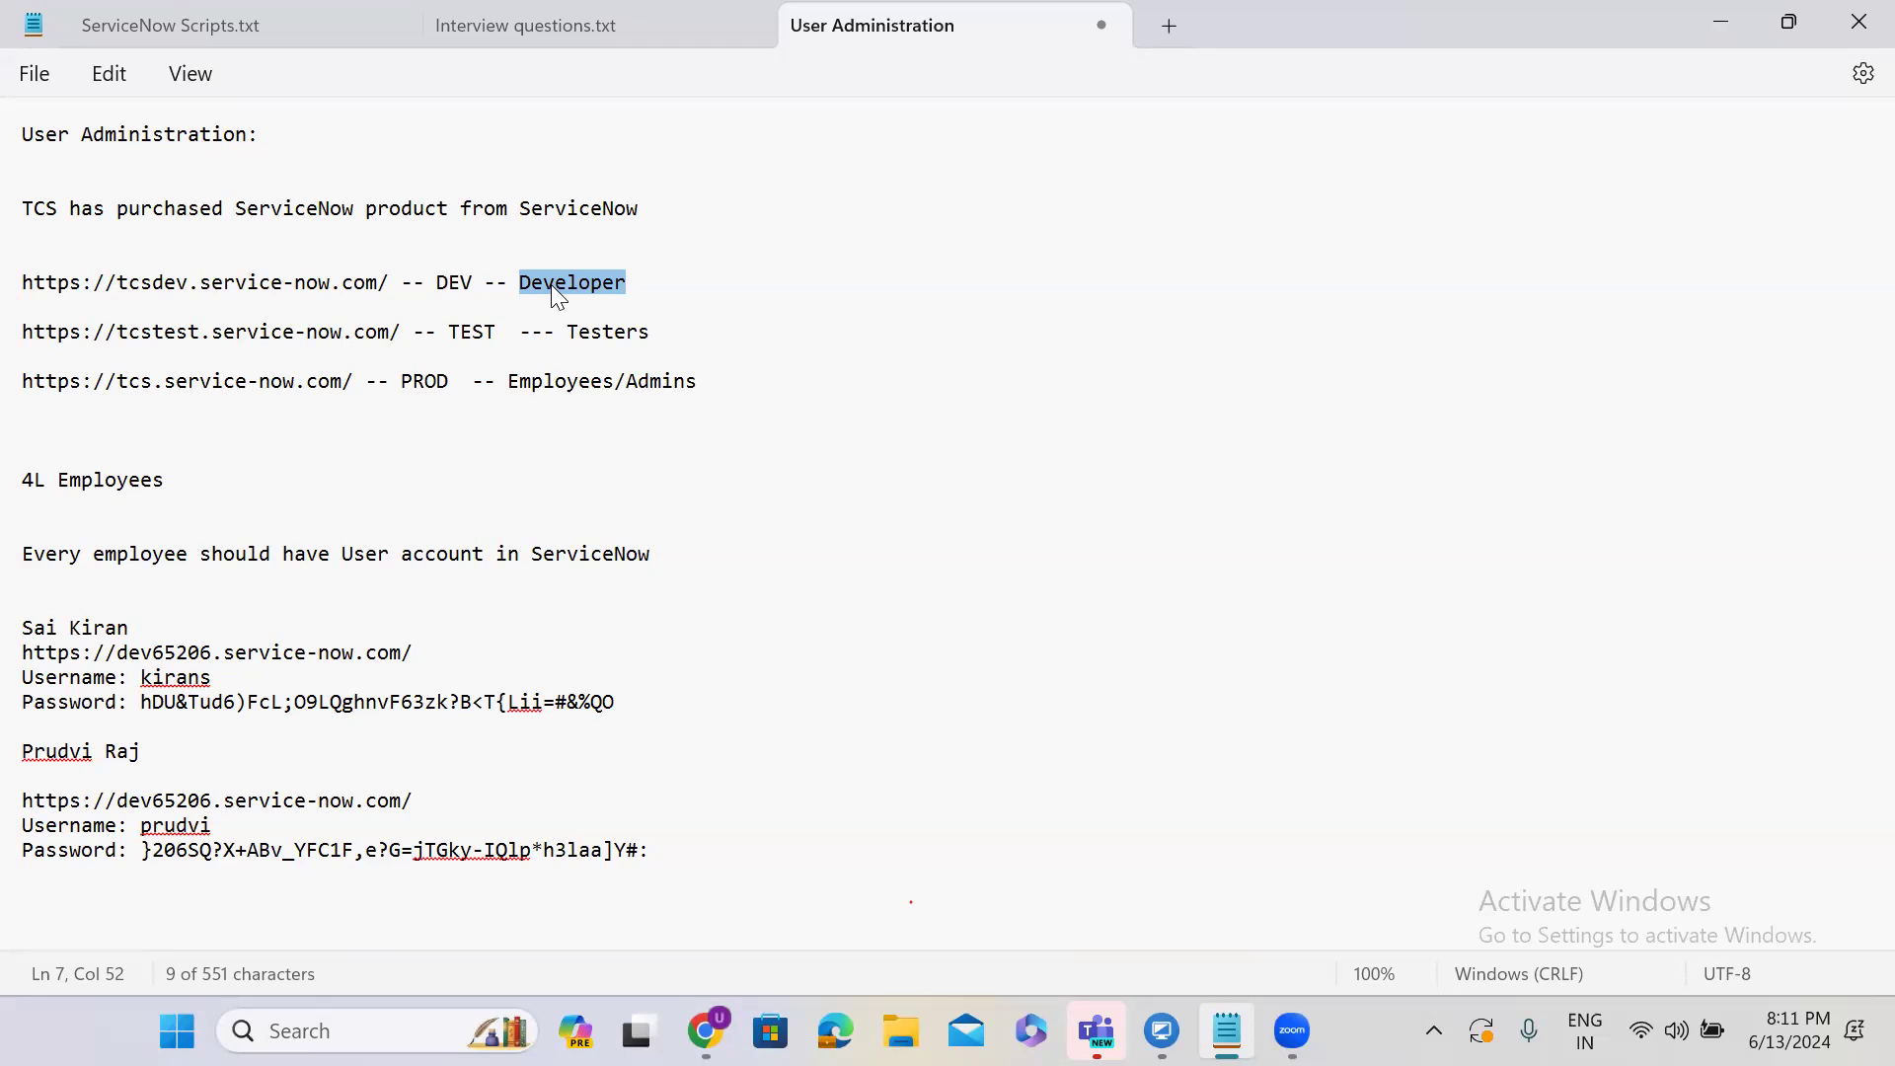
left_click(663, 275)
type("()")
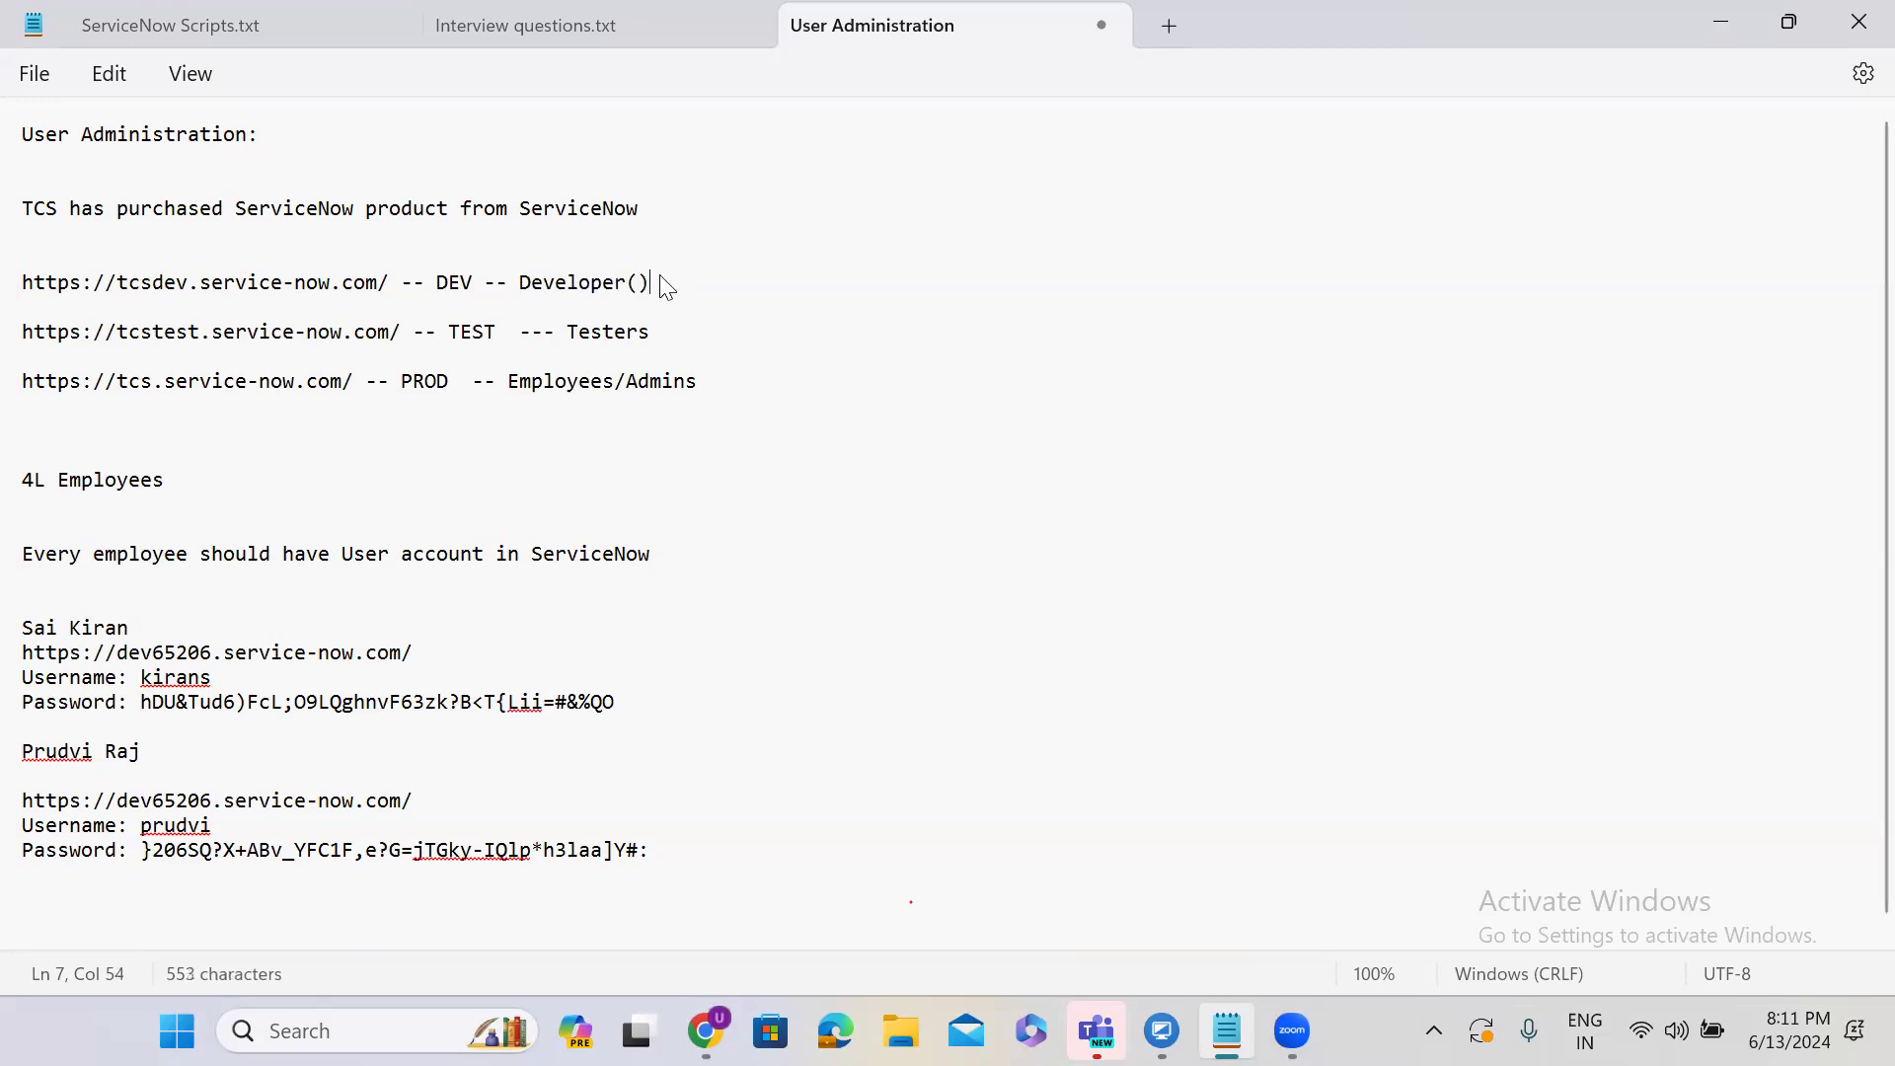
key("Left")
type("admin")
left_click(680, 336)
type("()admin")
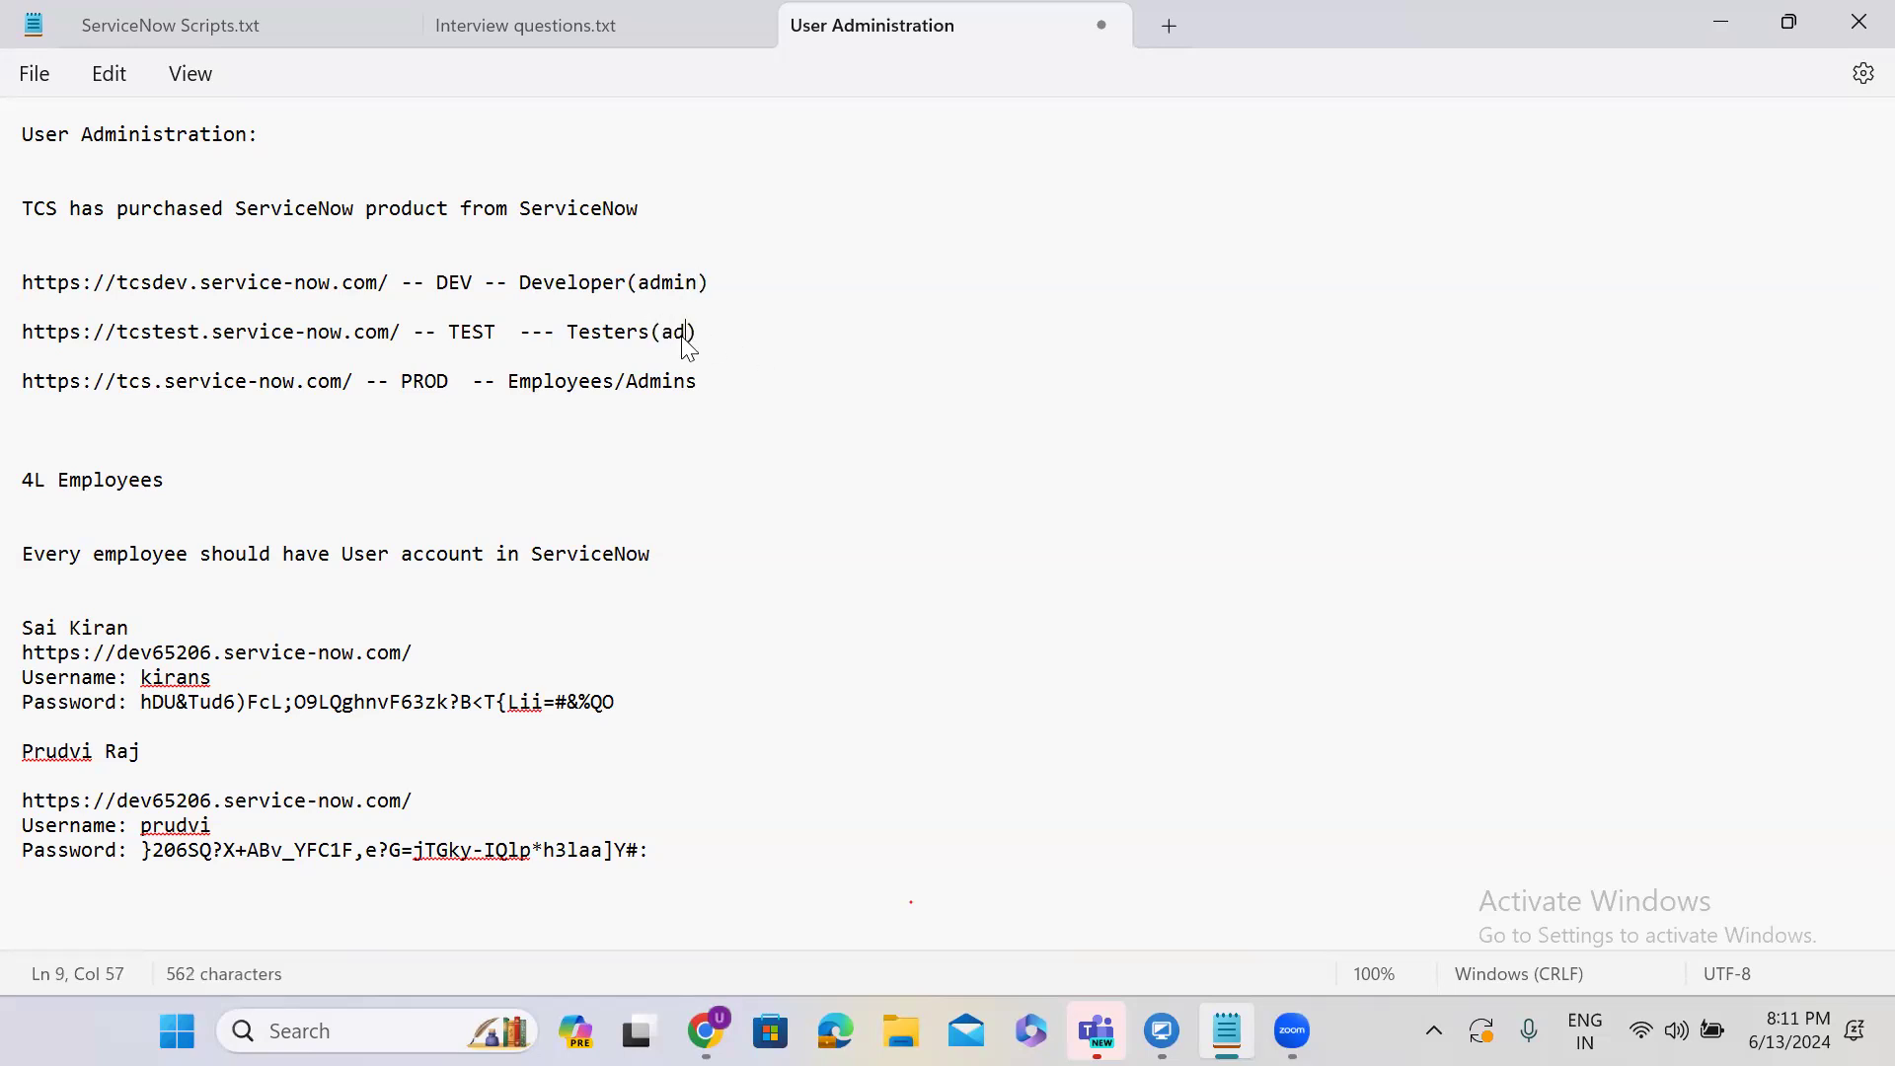
Change the PROD line to 'Employees/ServiceNow Admins(admin)' and return to the browser.
left_click(726, 376)
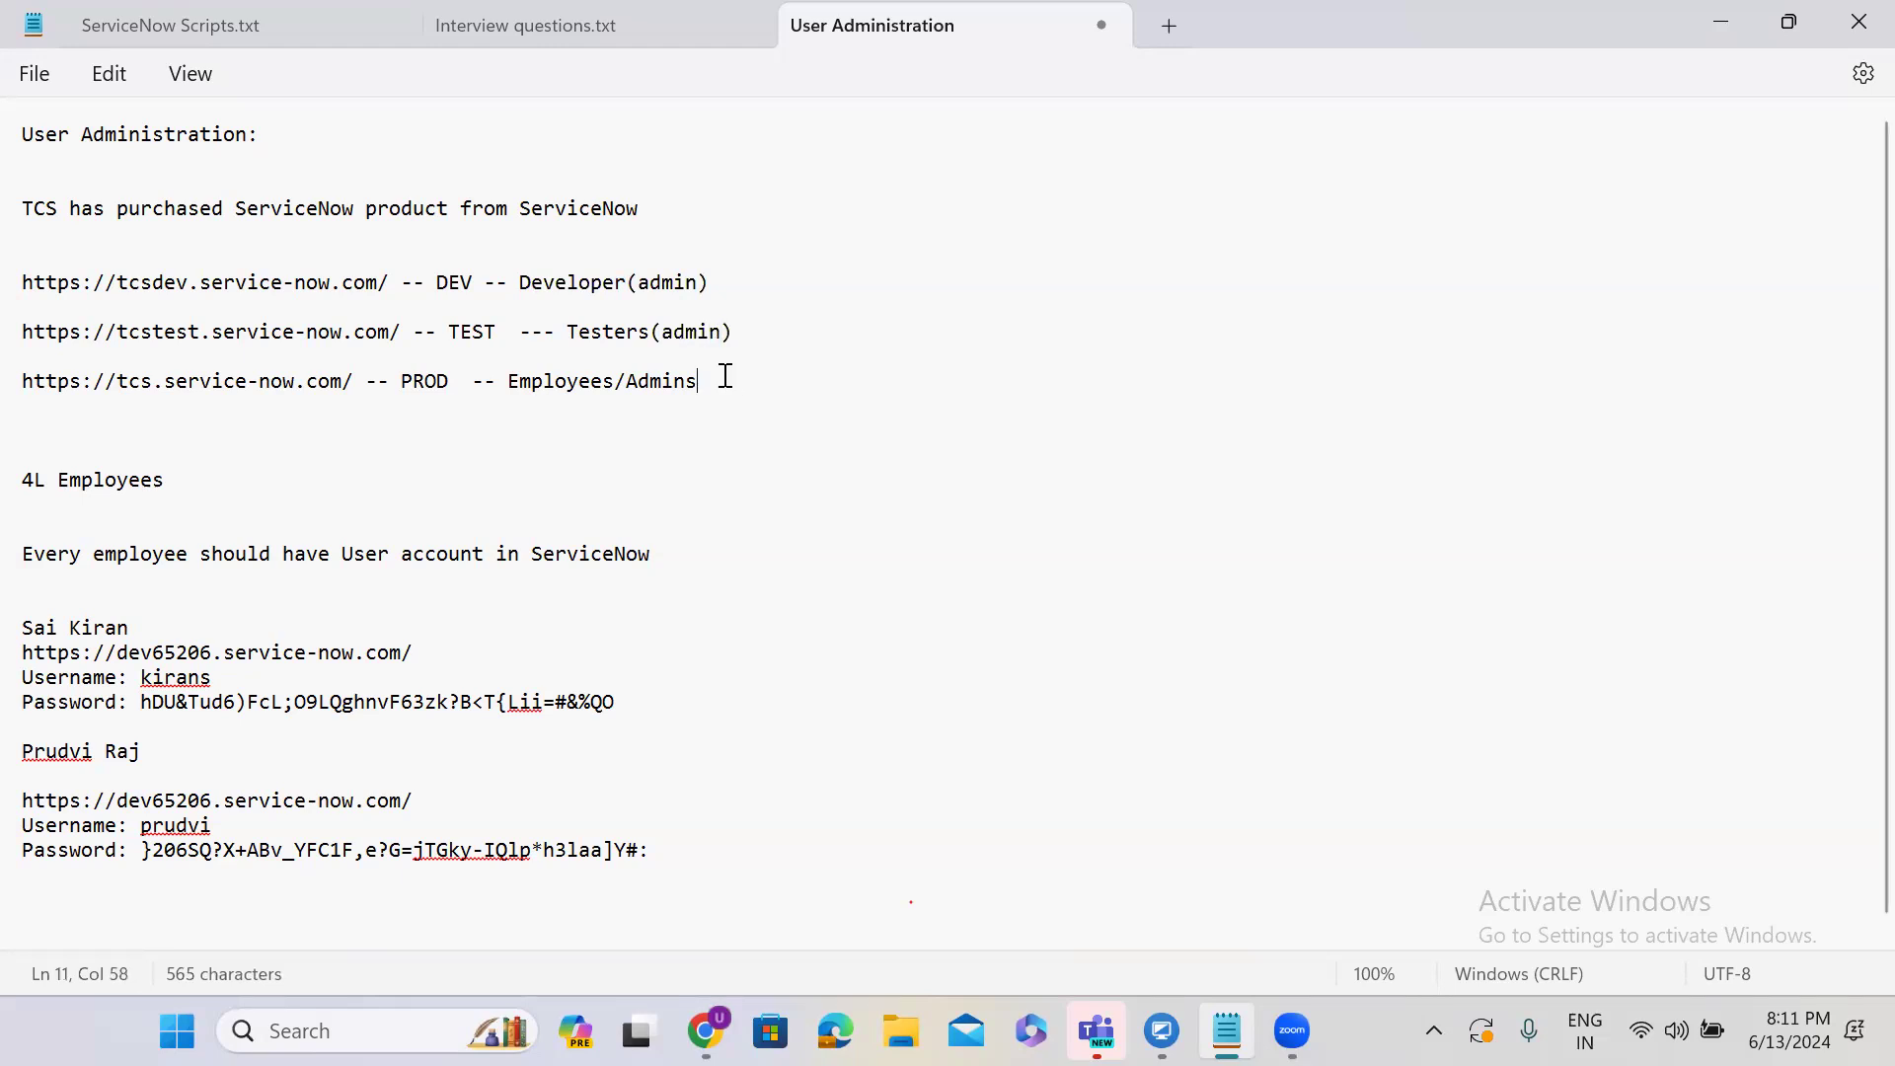
type("()")
type("admin")
left_click(627, 380)
type("ServiceNi")
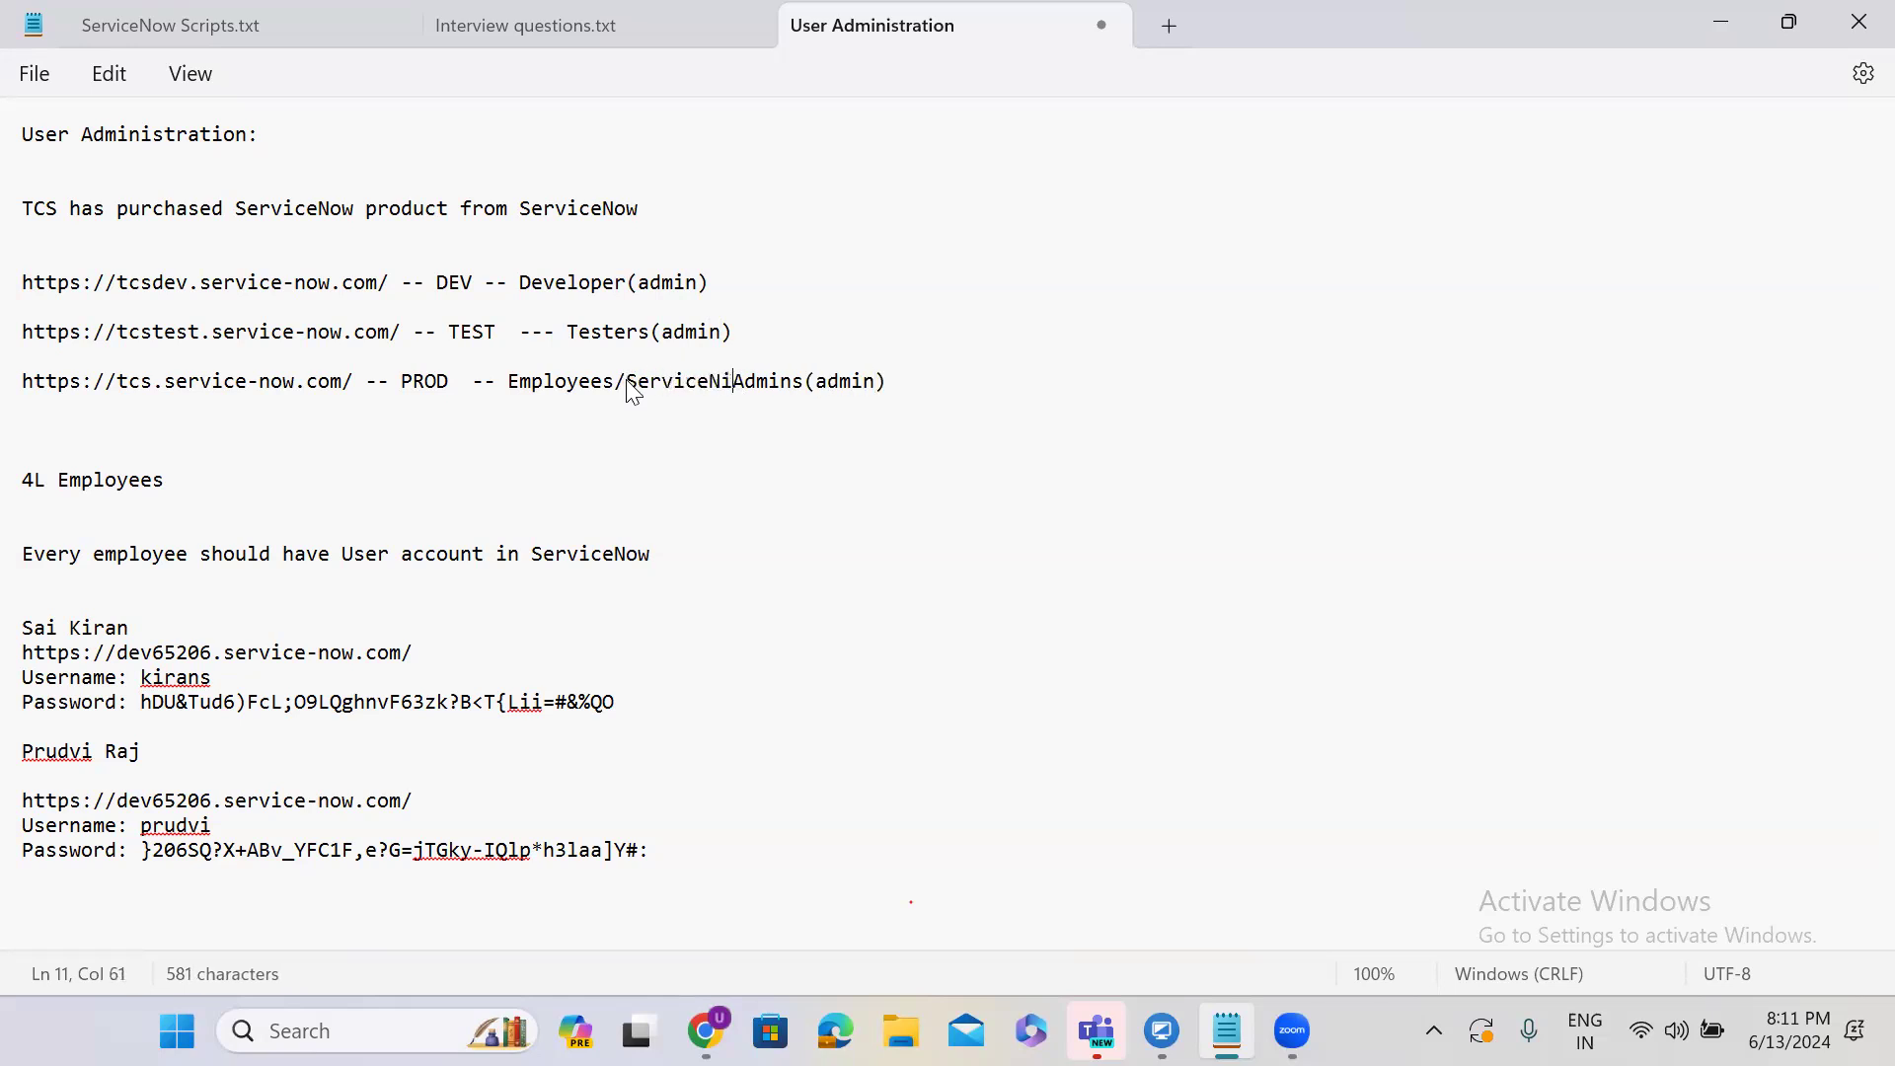
type("ow")
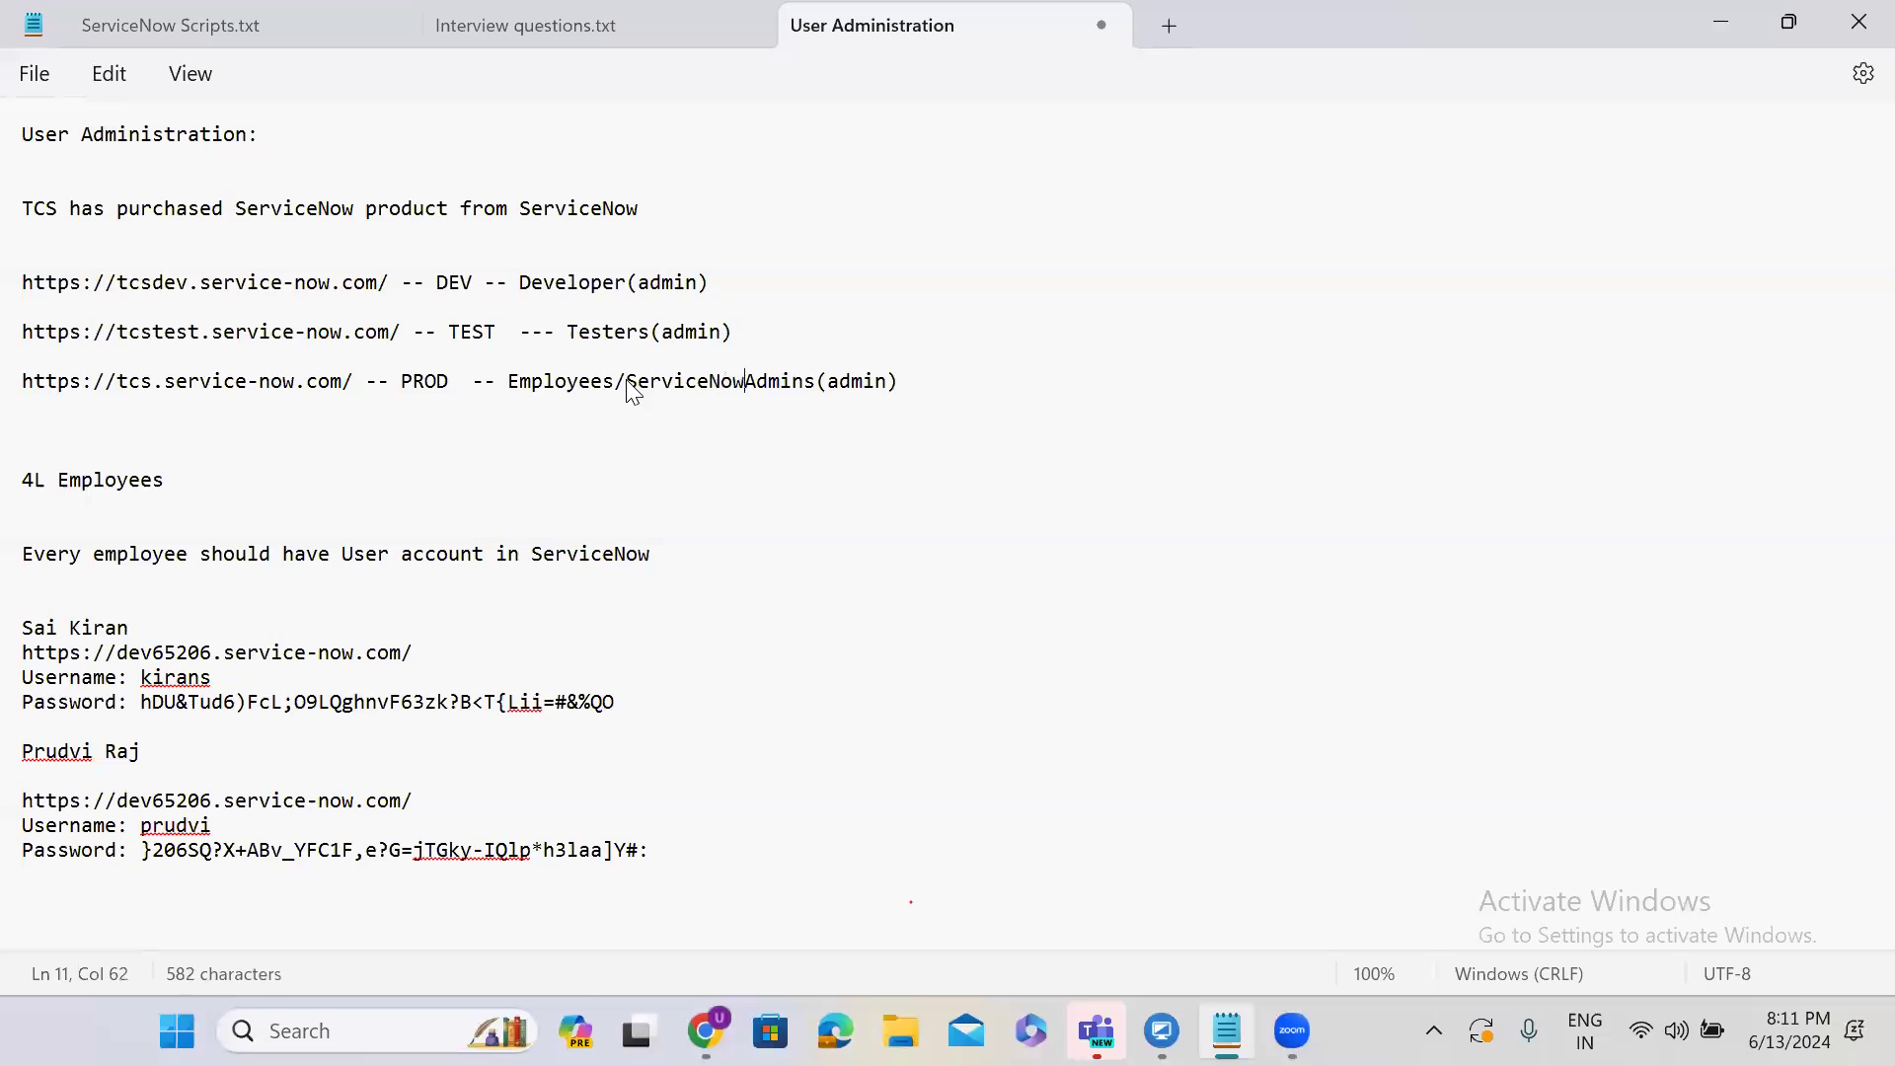
double_click(859, 381)
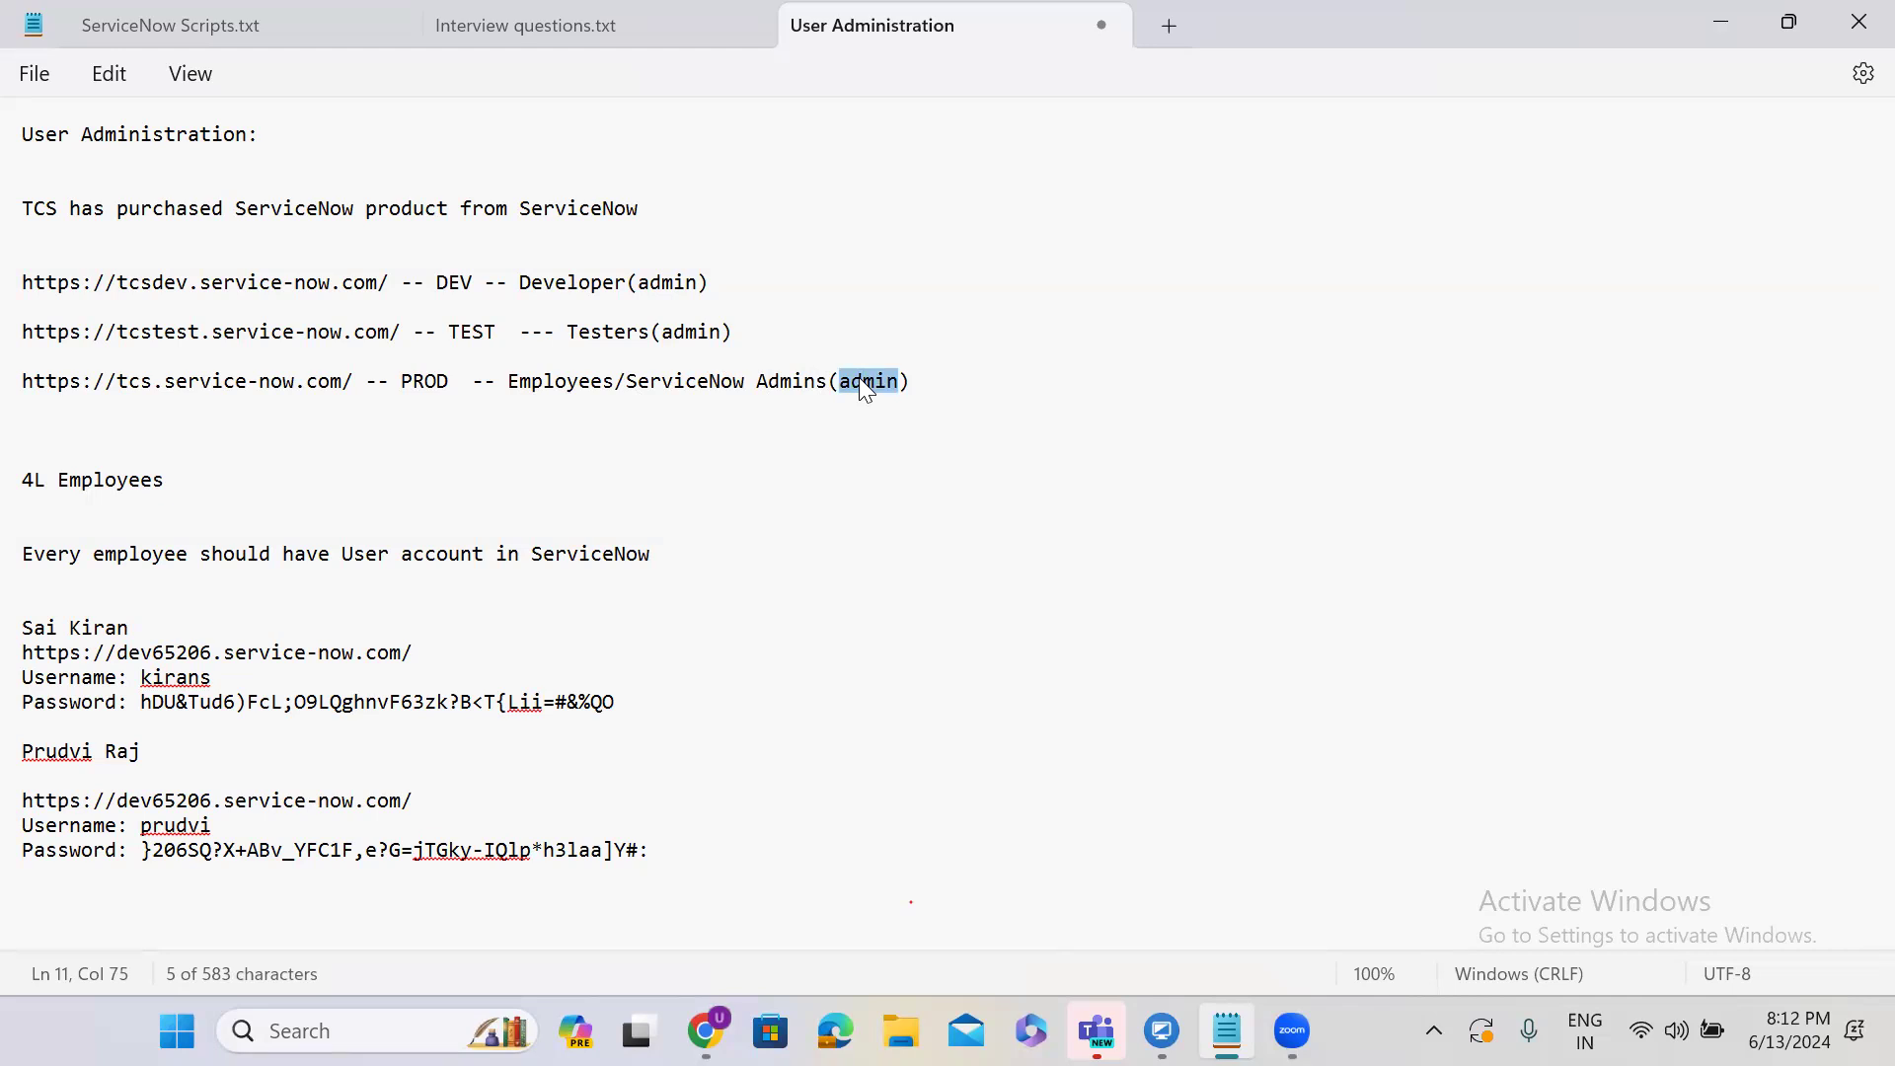
left_click(1723, 21)
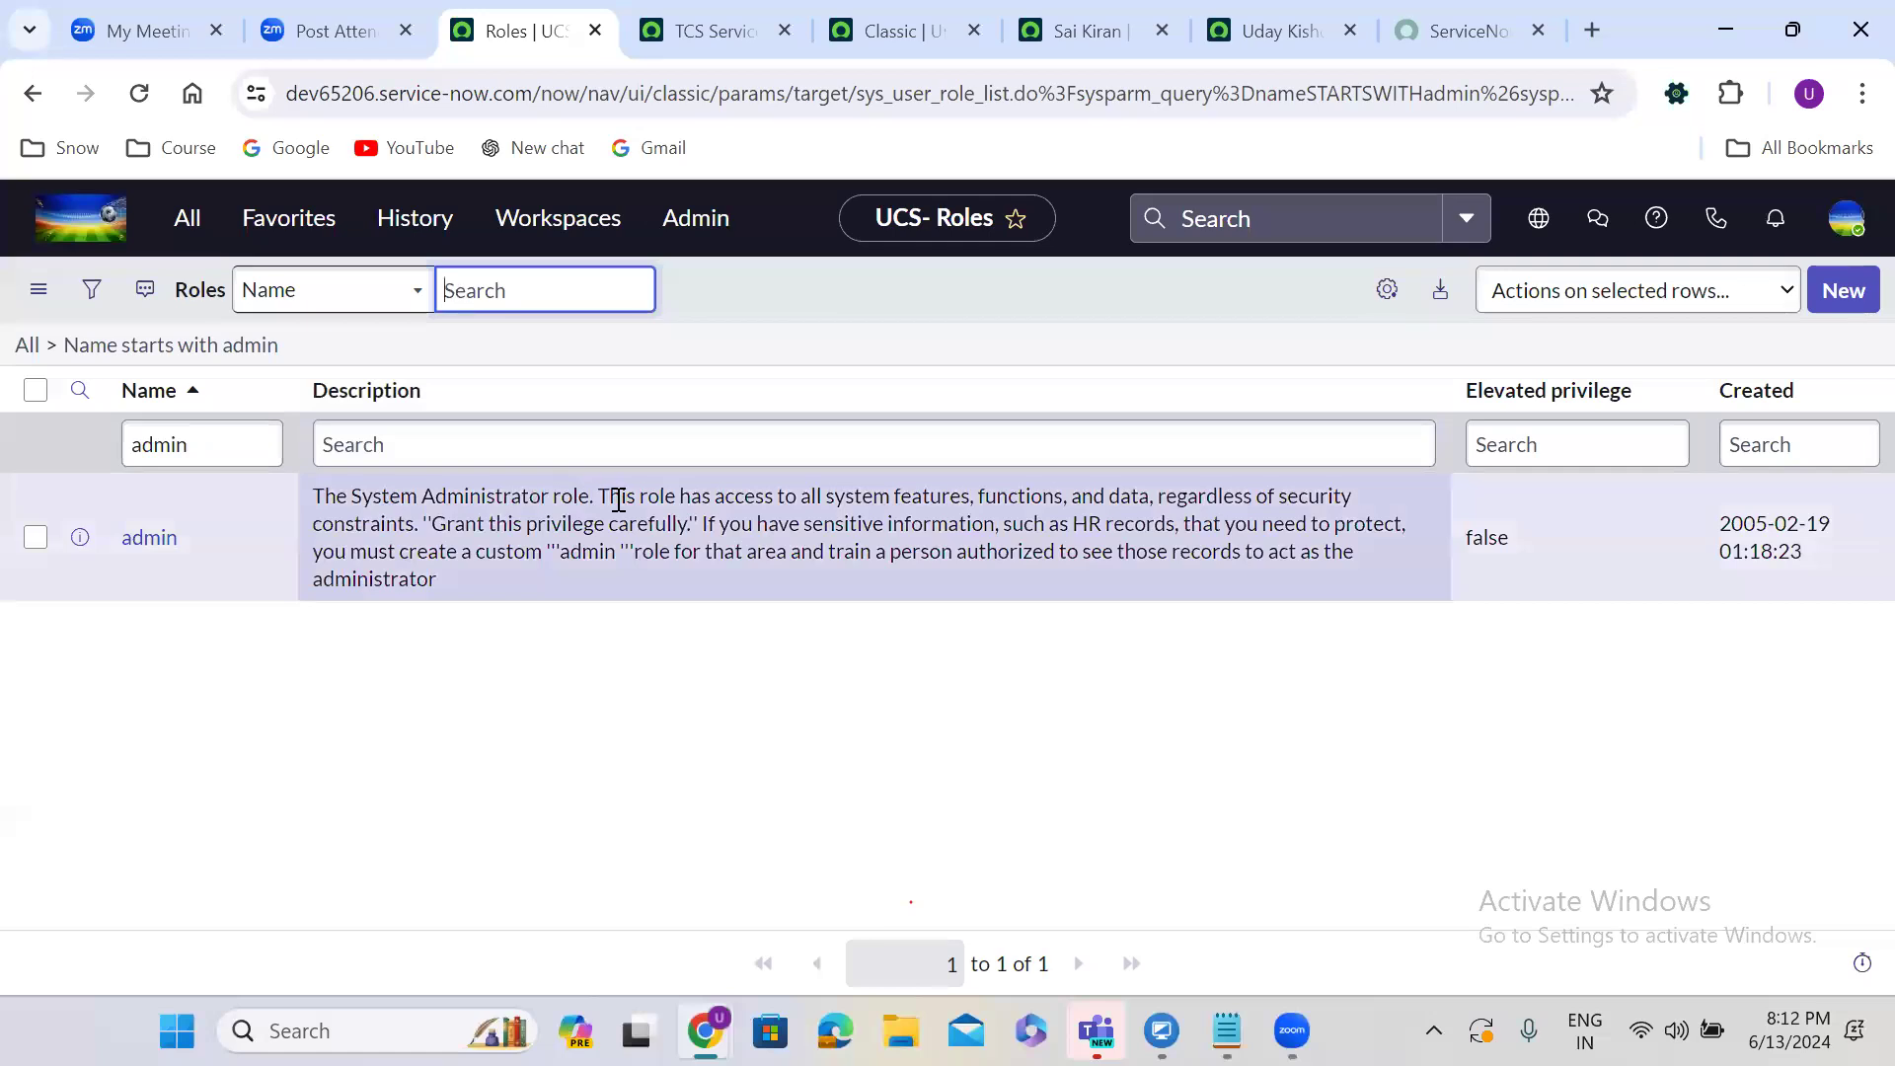
Read the admin role description and its sensitive-information warning, then go to the manager's user tab.
left_click_drag(597, 496, 429, 538)
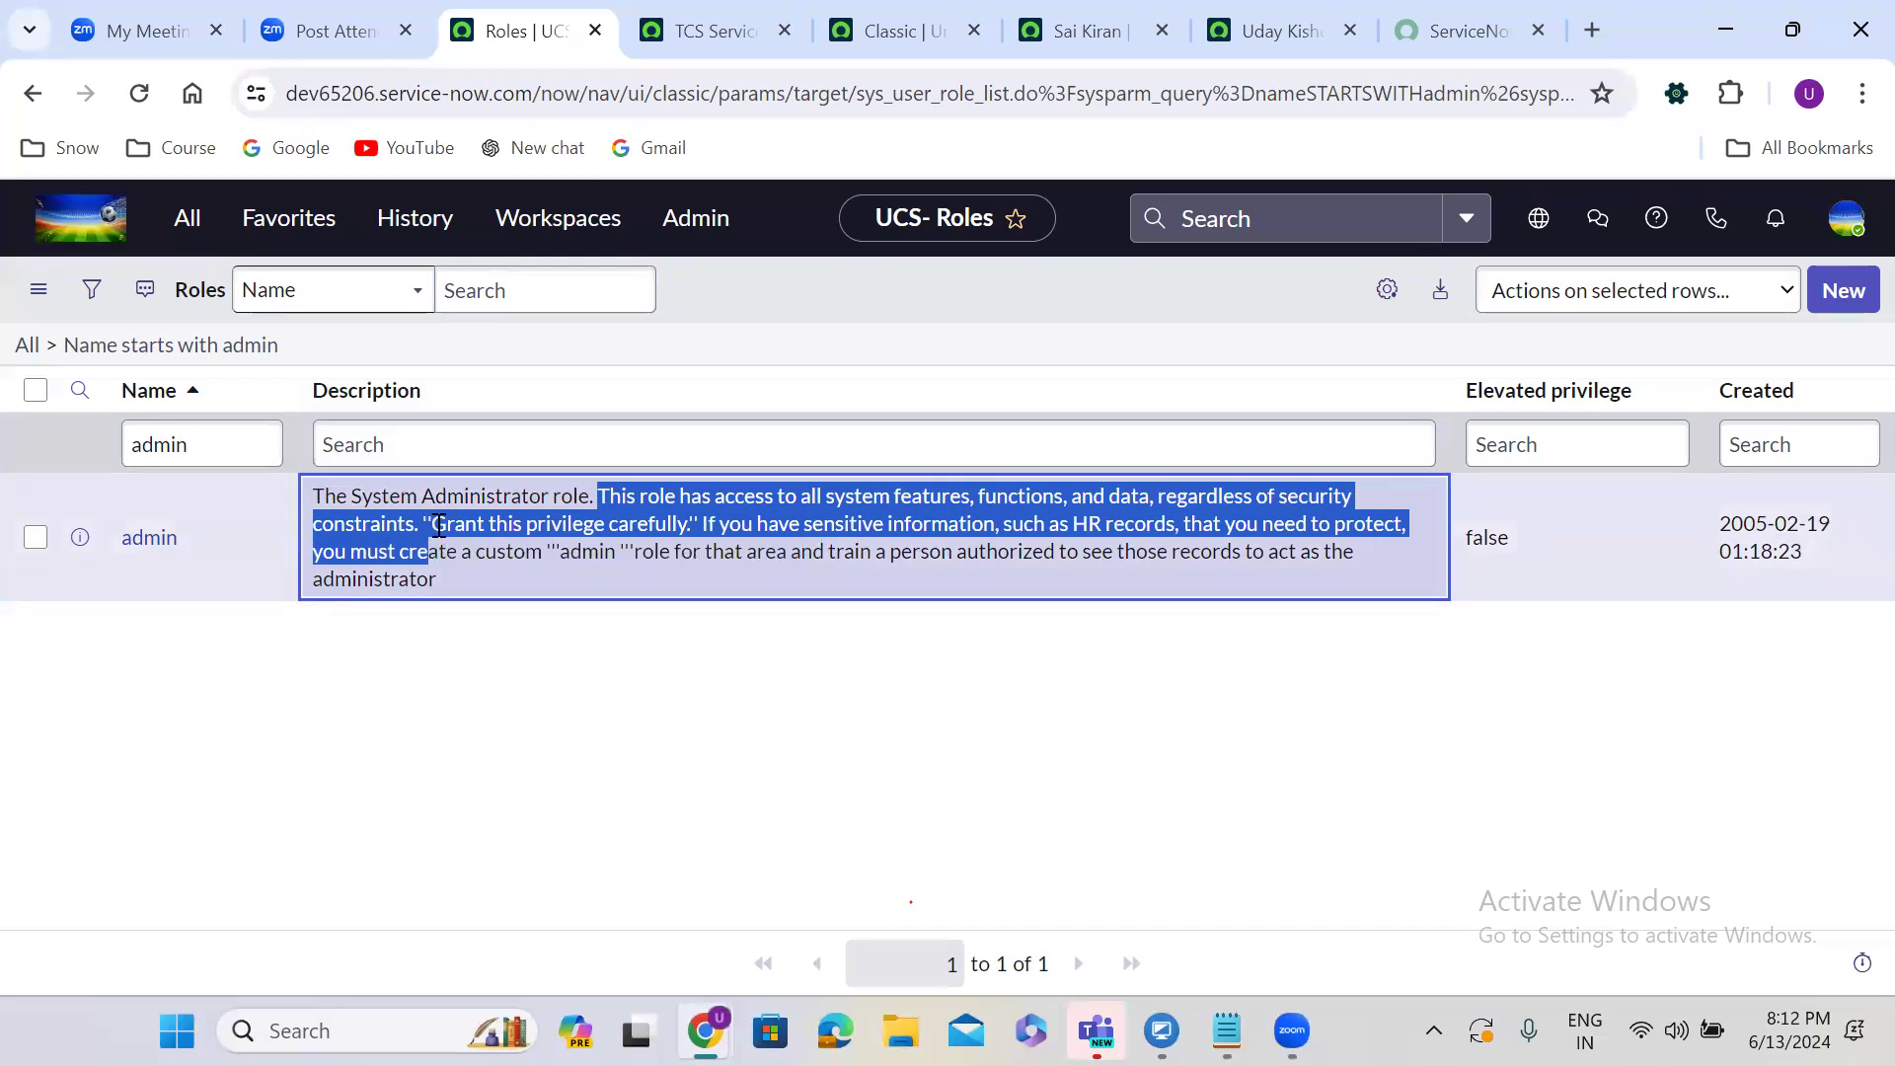
left_click(694, 520)
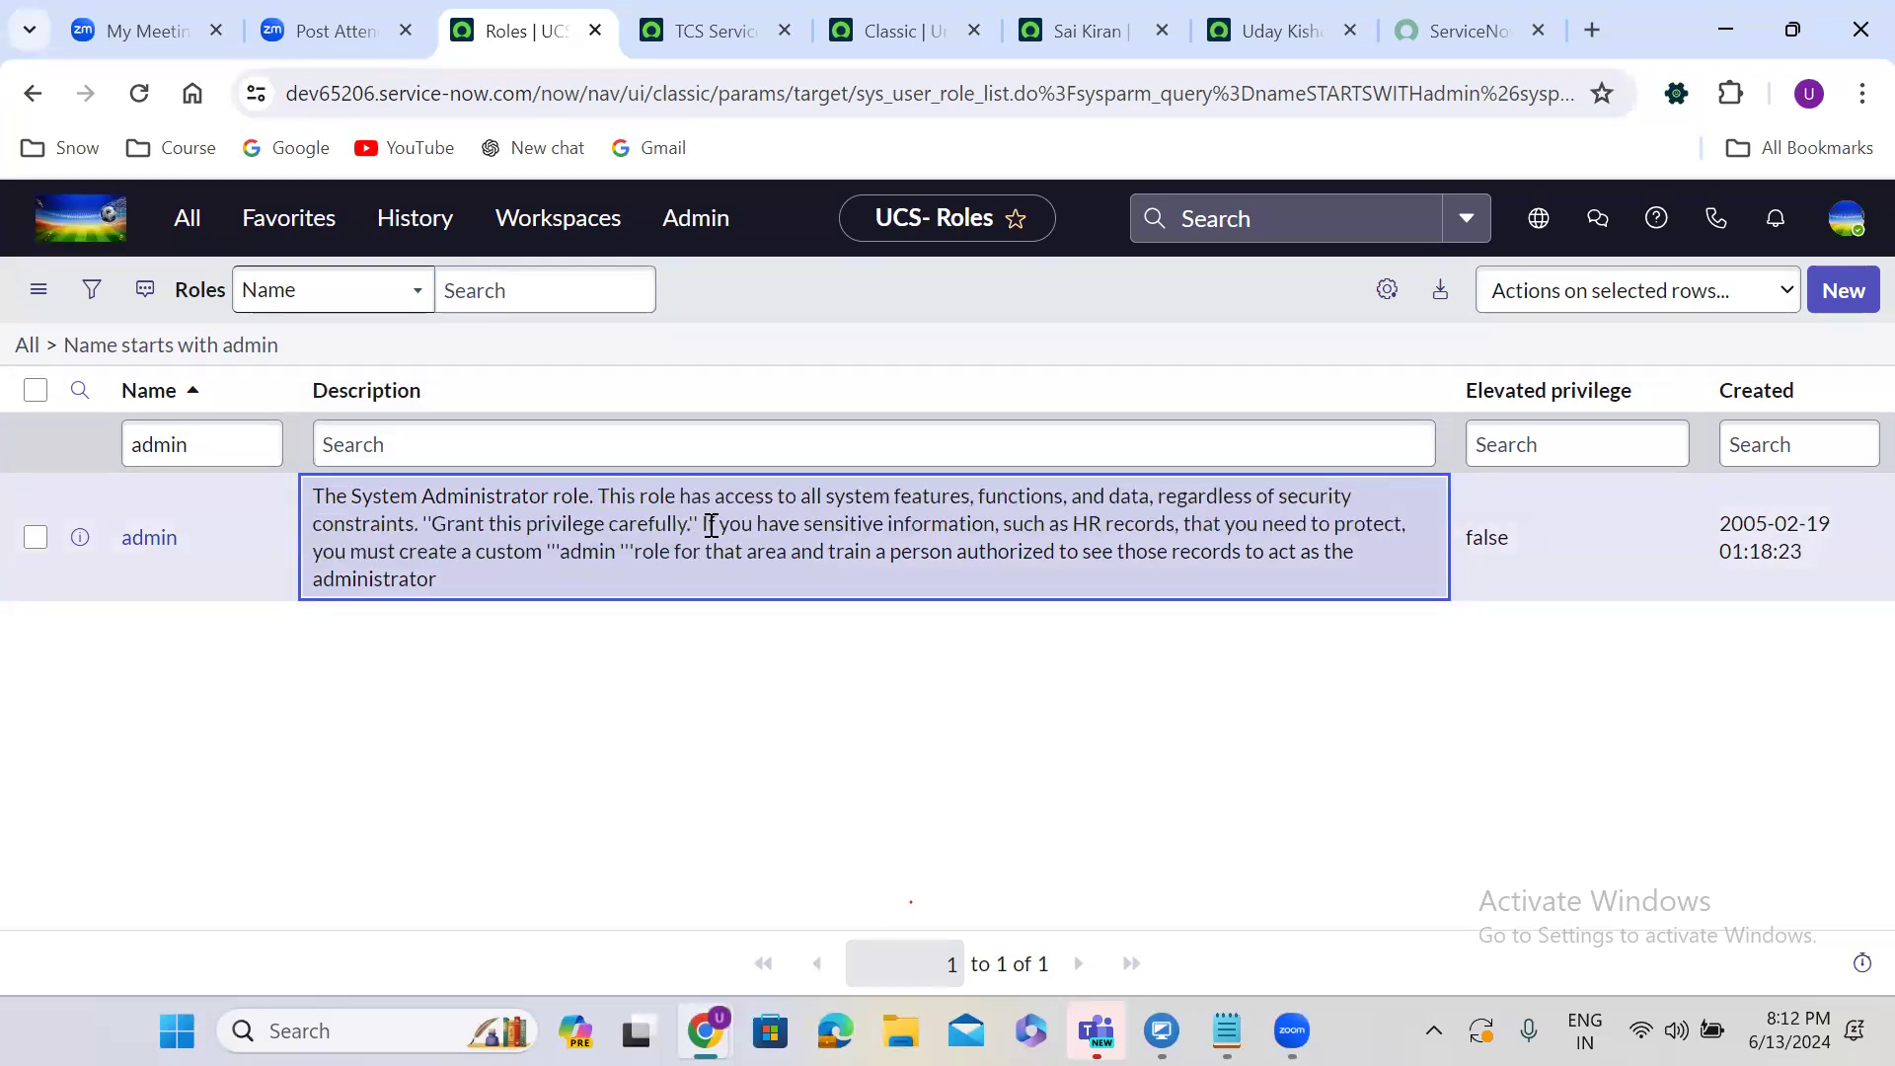
left_click_drag(698, 523, 1413, 570)
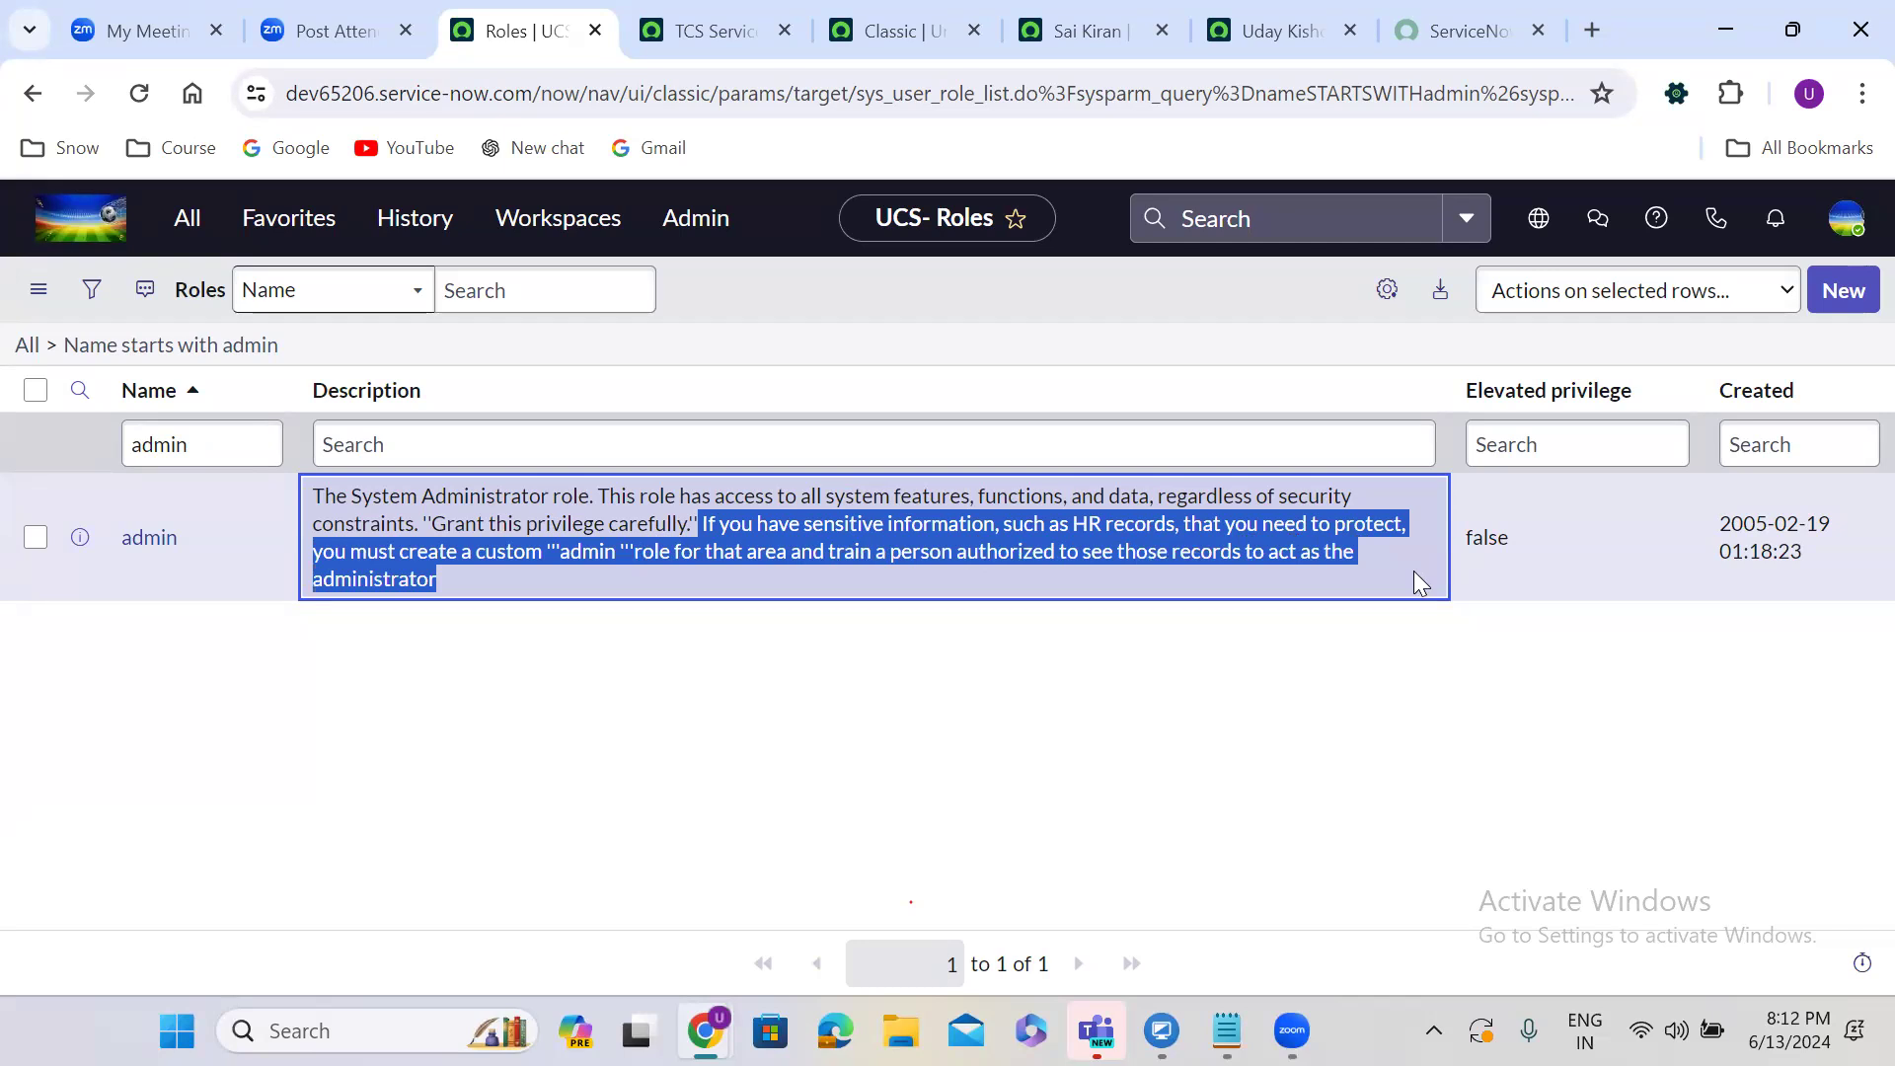
left_click(805, 617)
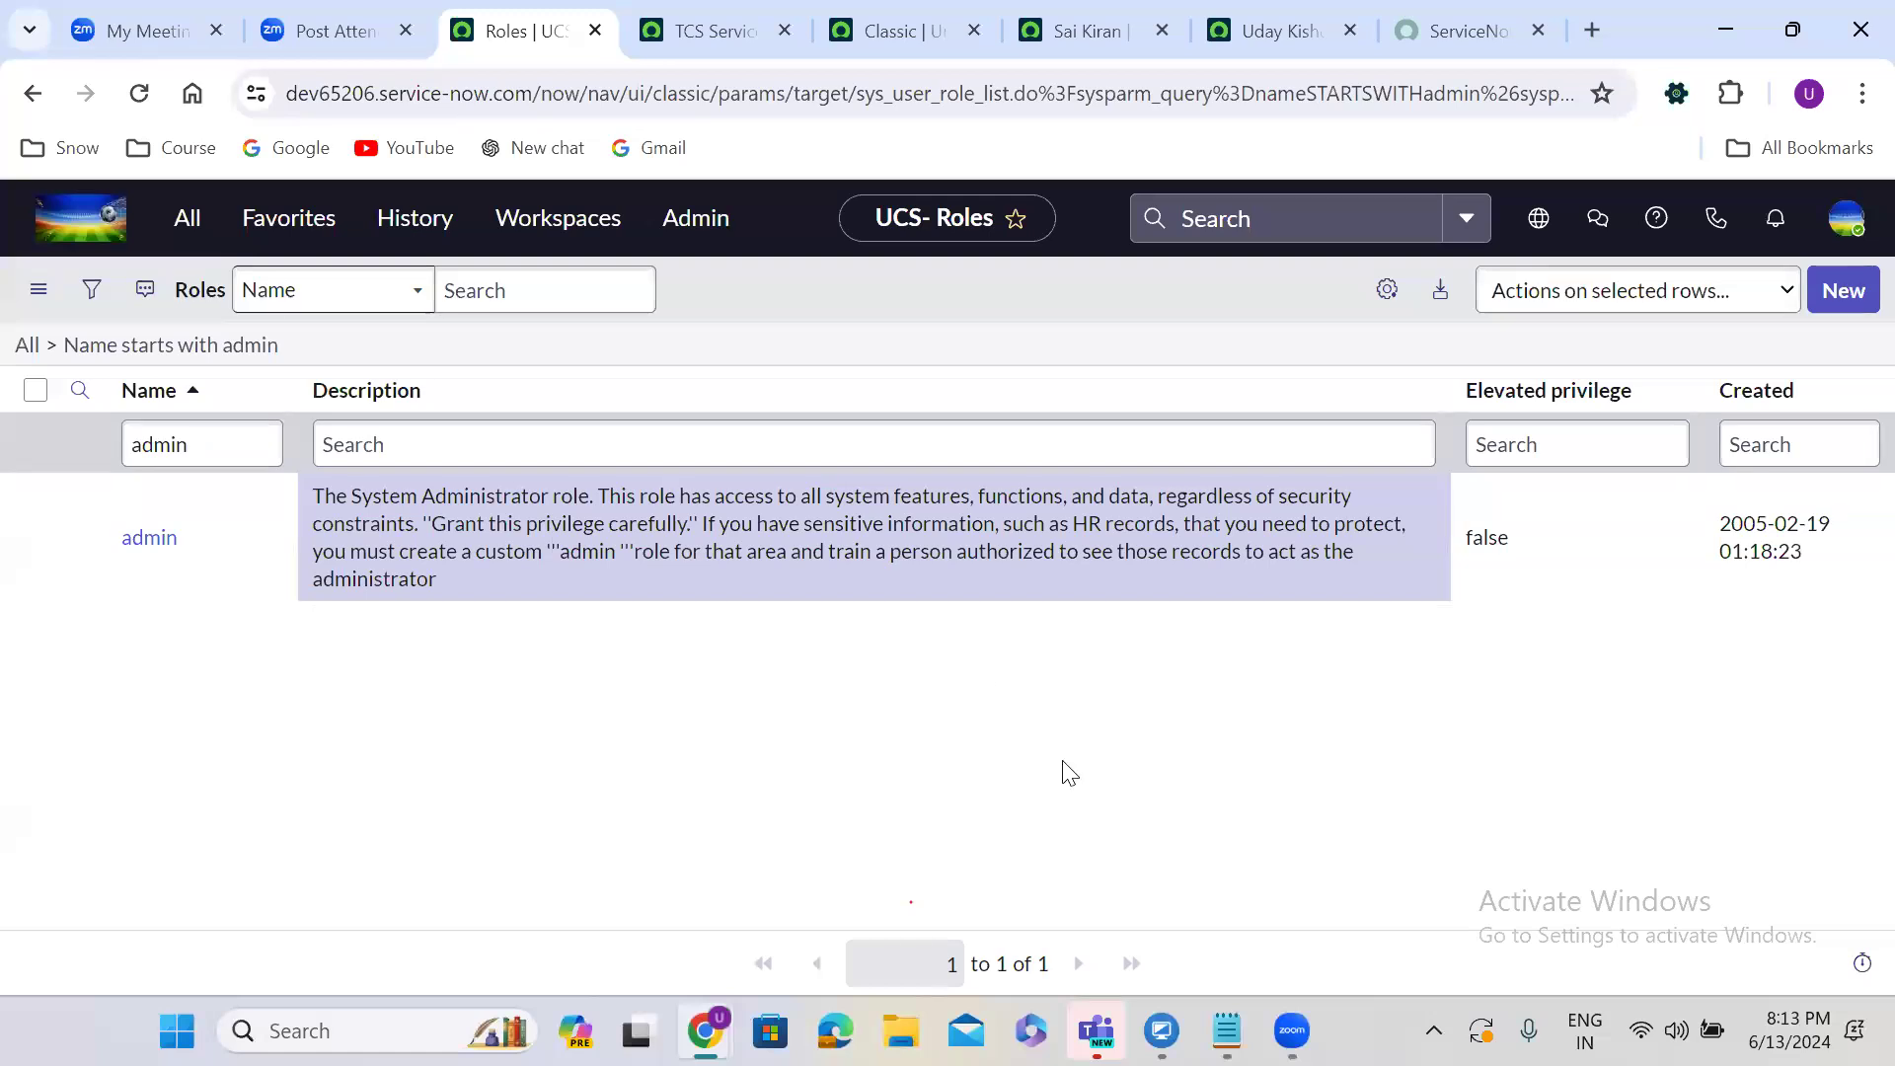
left_click(1054, 30)
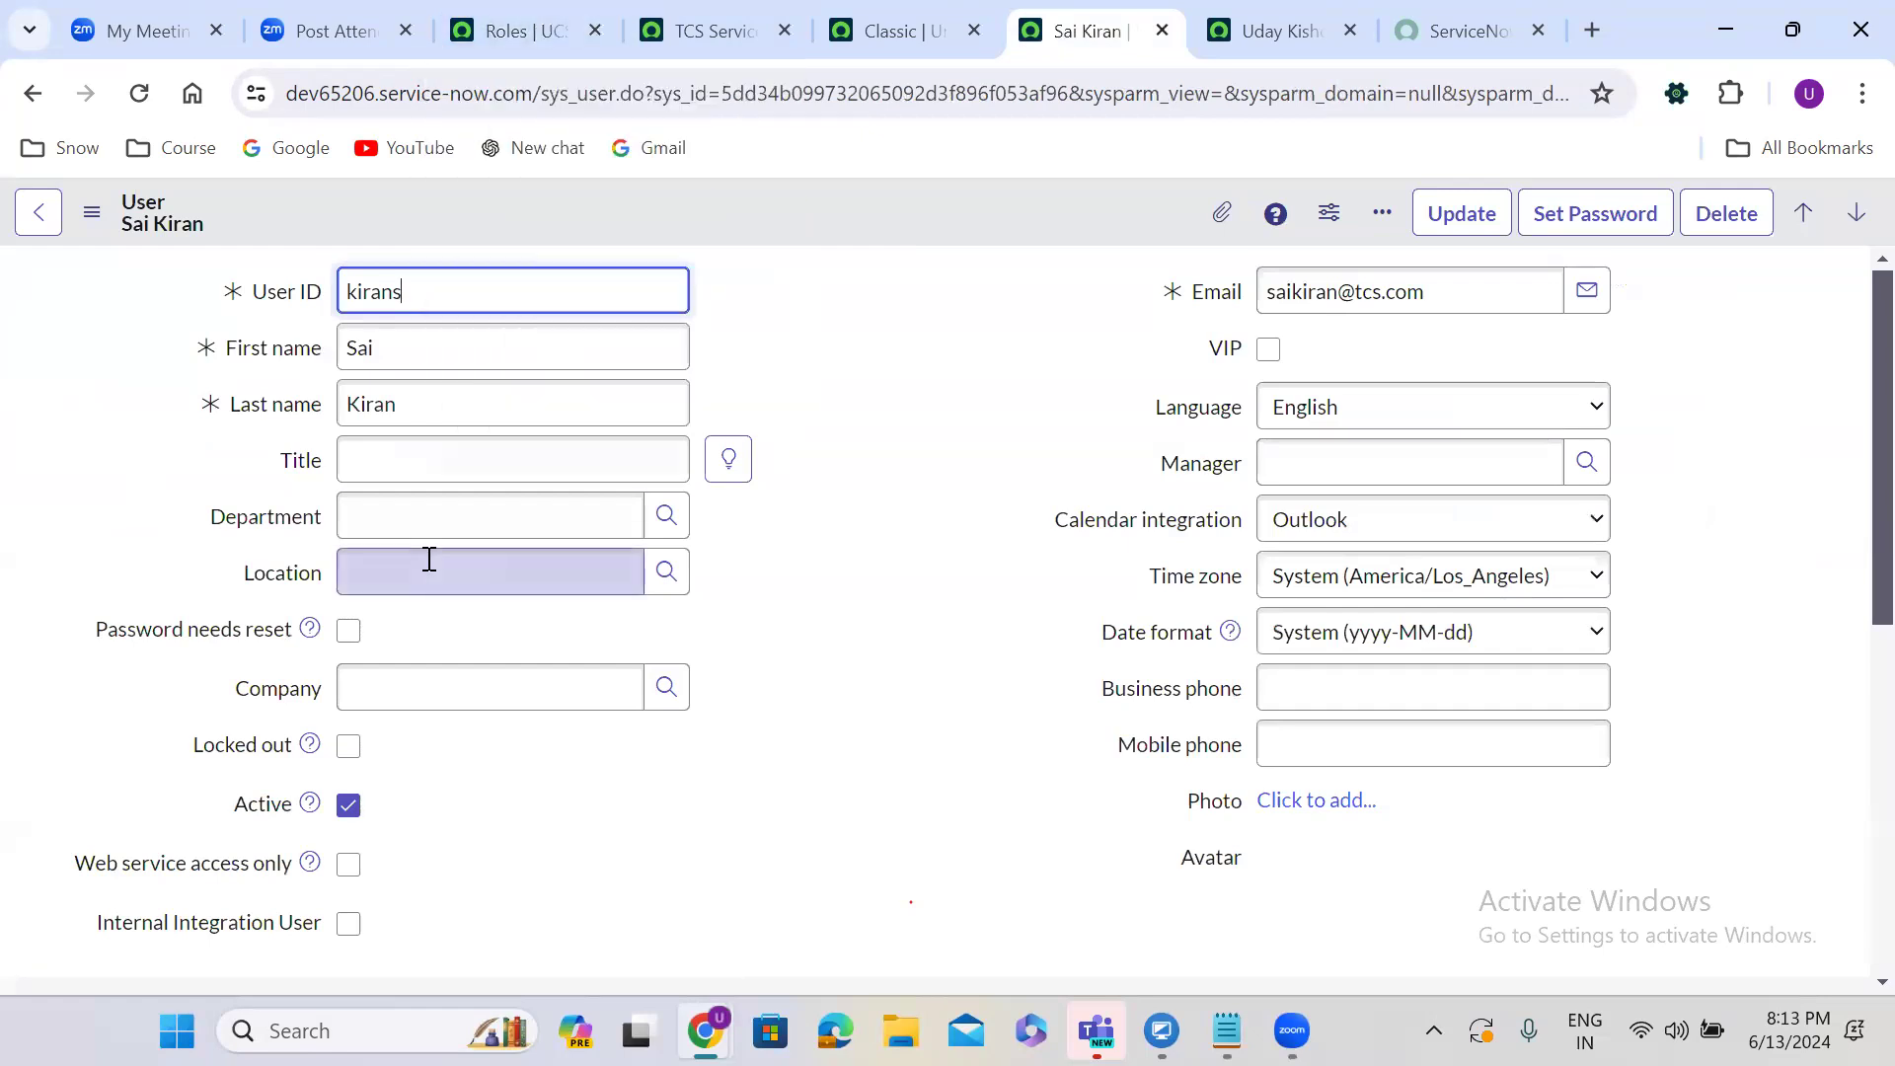
Duplicate the Roles list tab into a new browser tab.
left_click(544, 21)
right_click(543, 22)
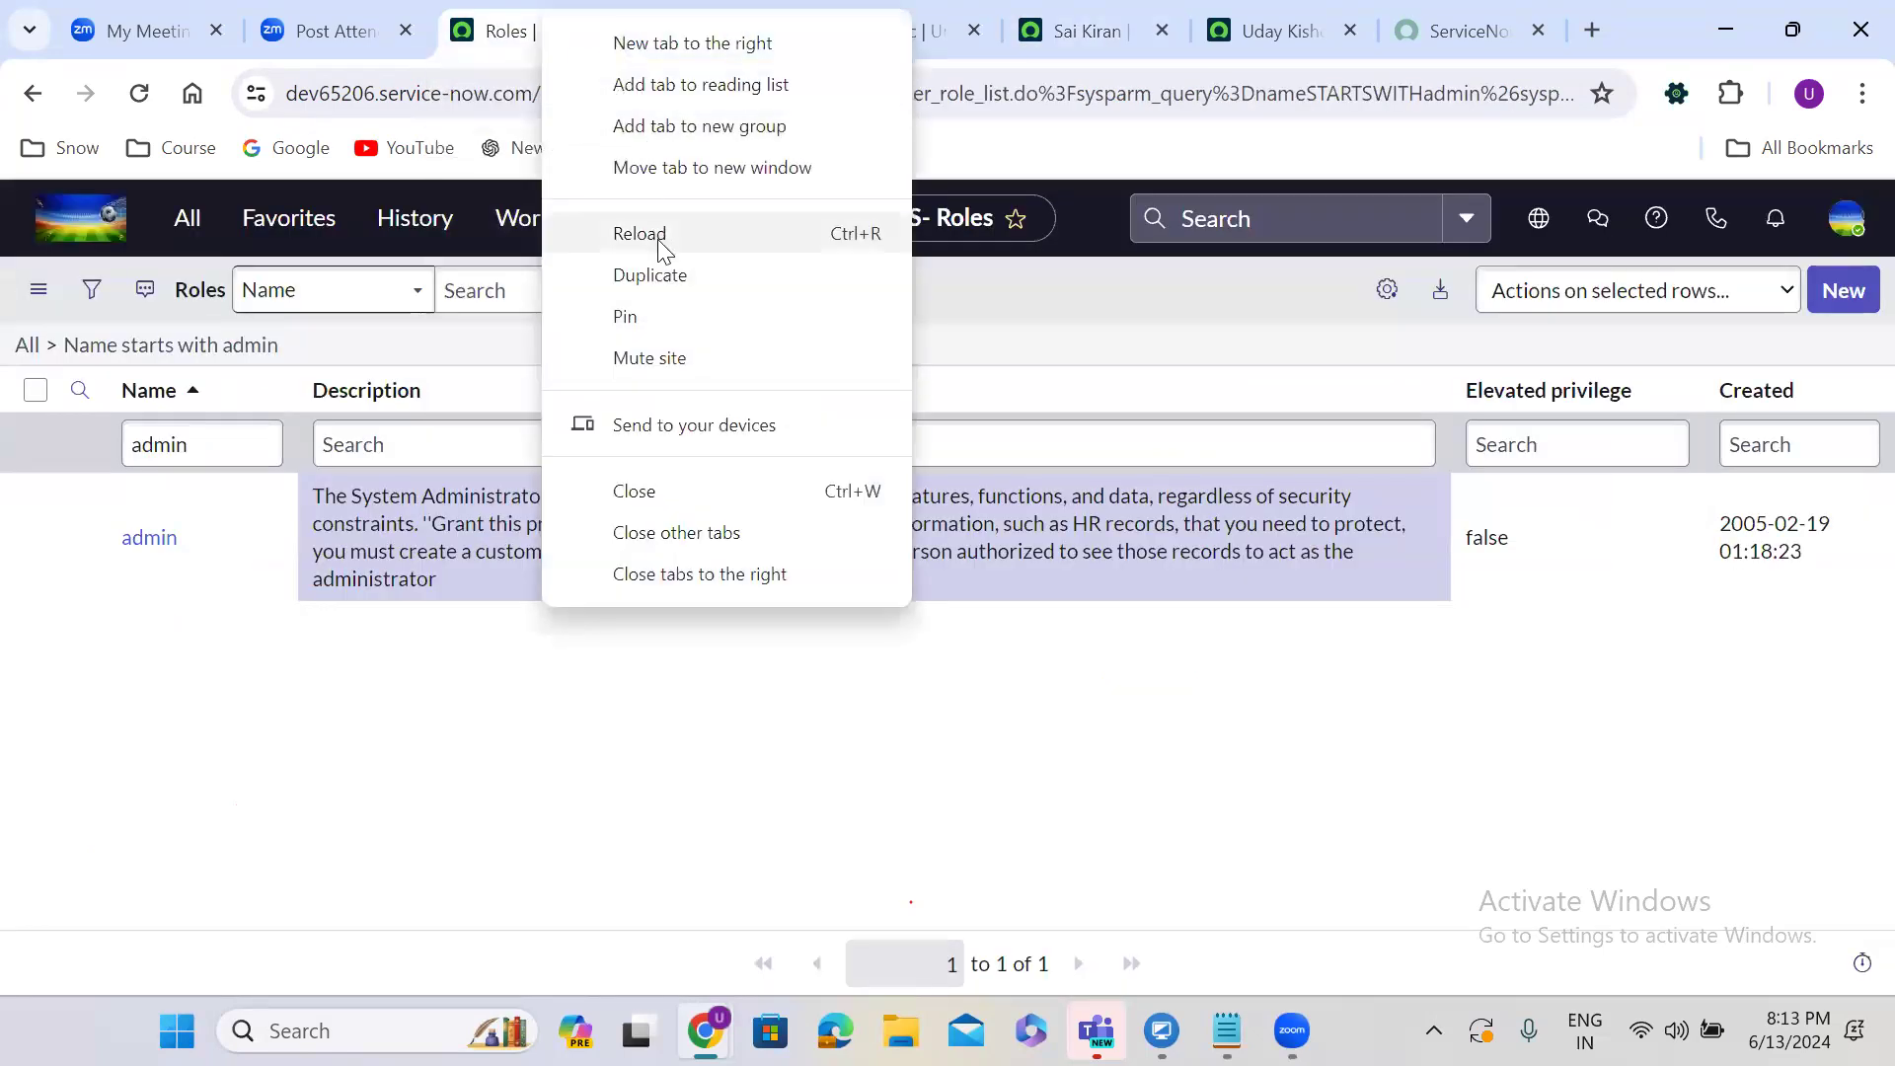
left_click(664, 274)
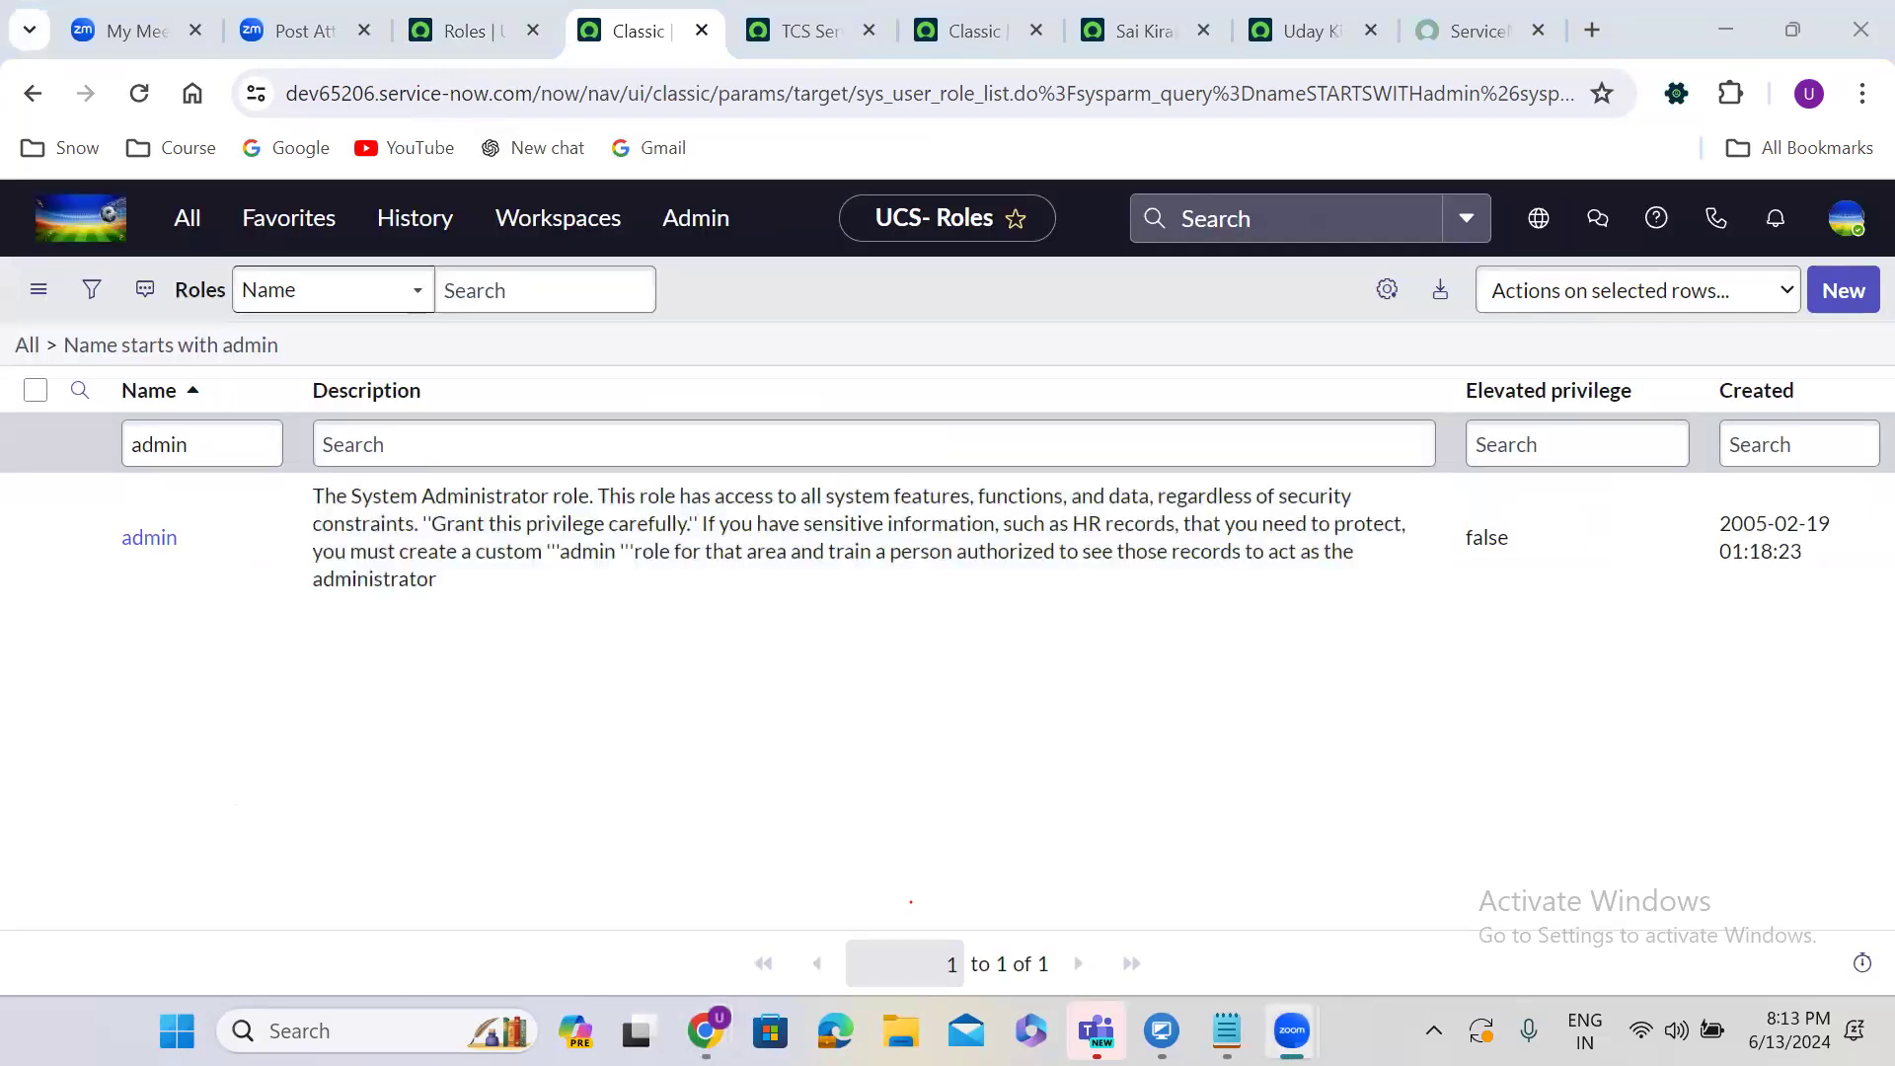
left_click(483, 22)
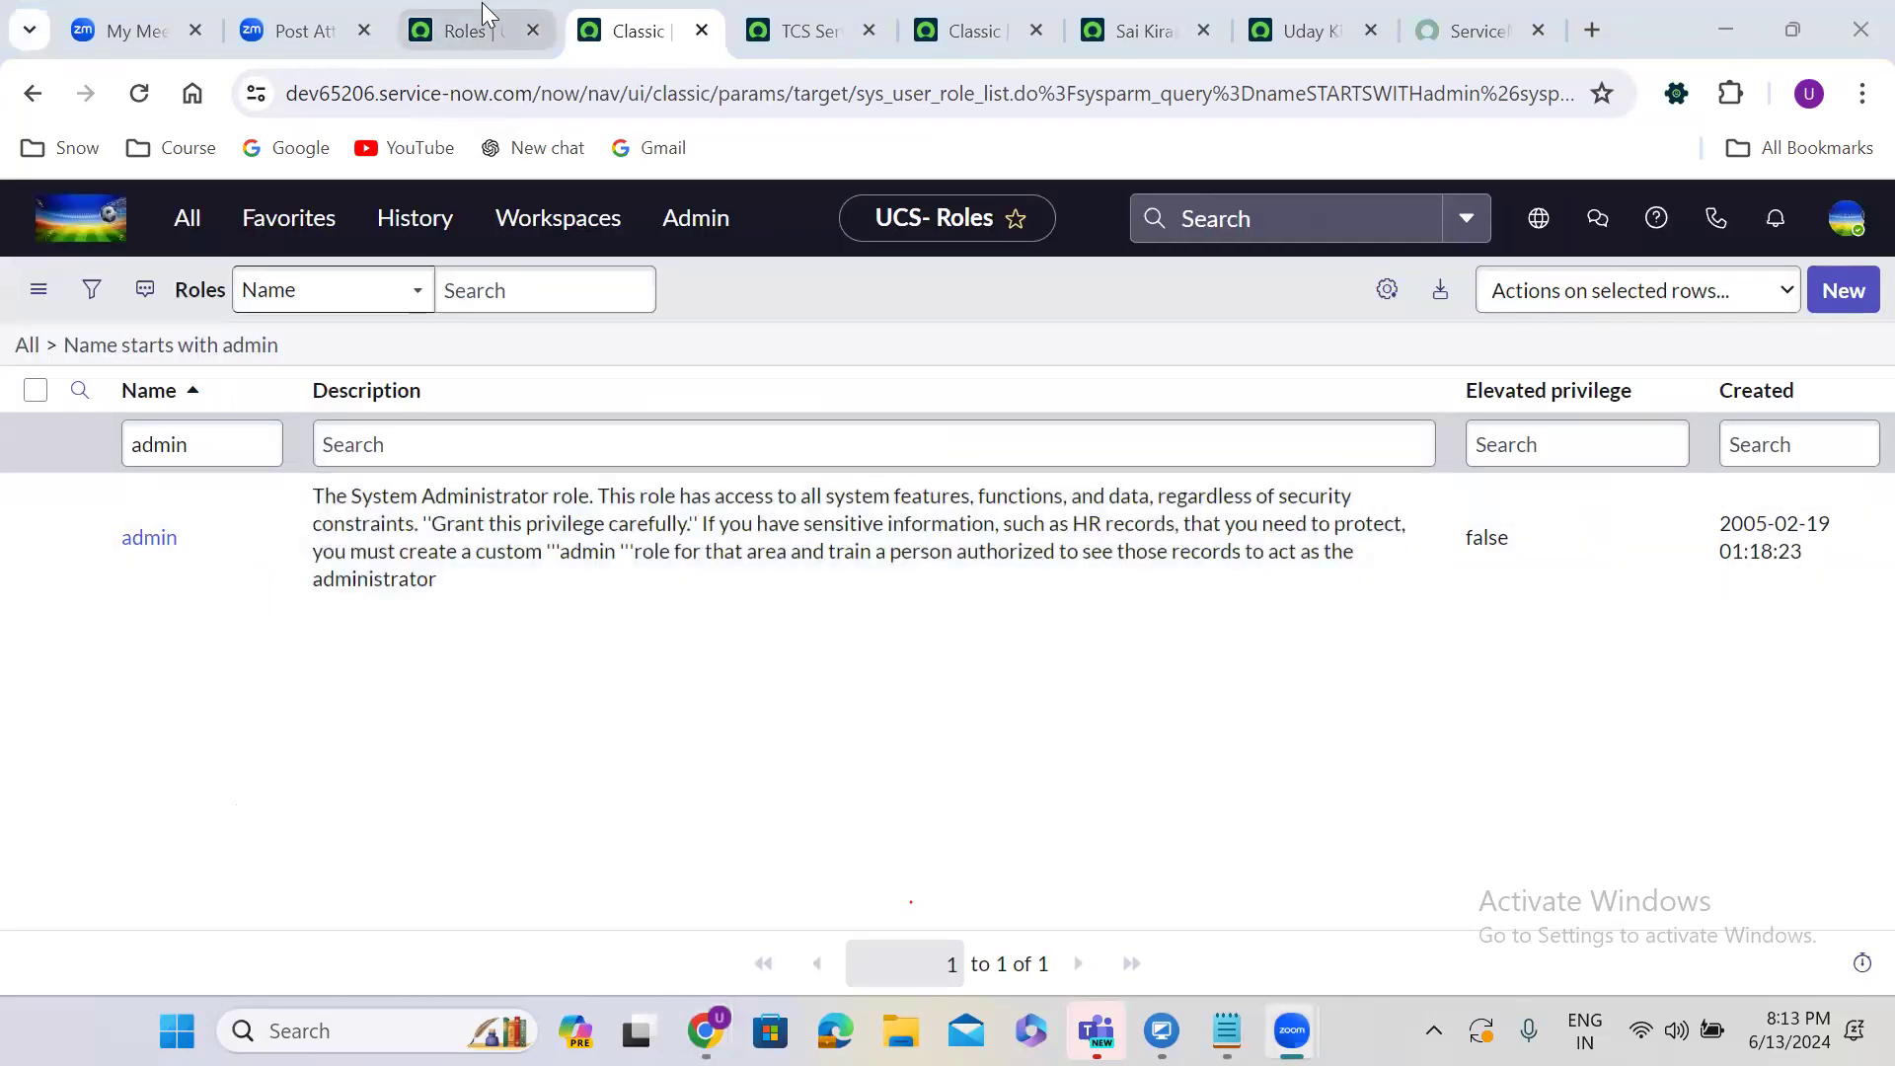
Open the second user from the Users list in a new tab and show the first user's Roles.
left_click(196, 227)
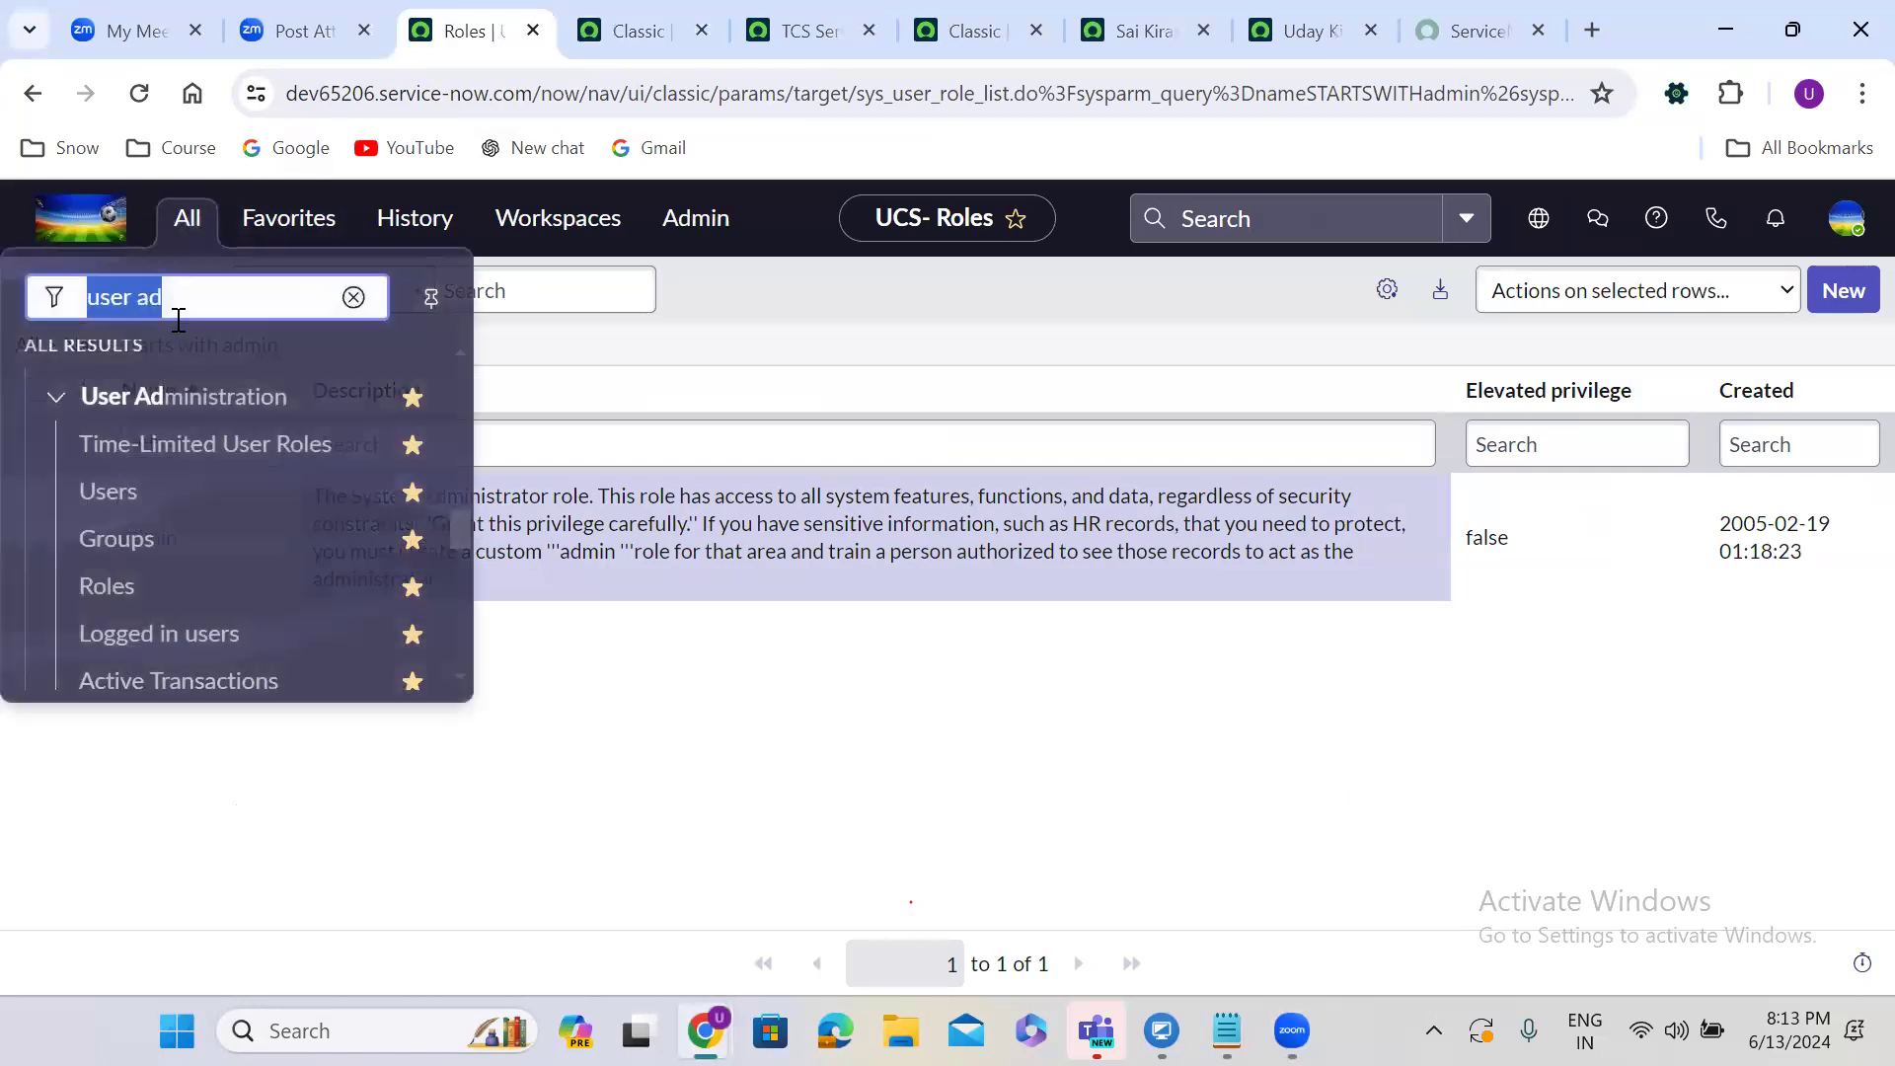
left_click(122, 499)
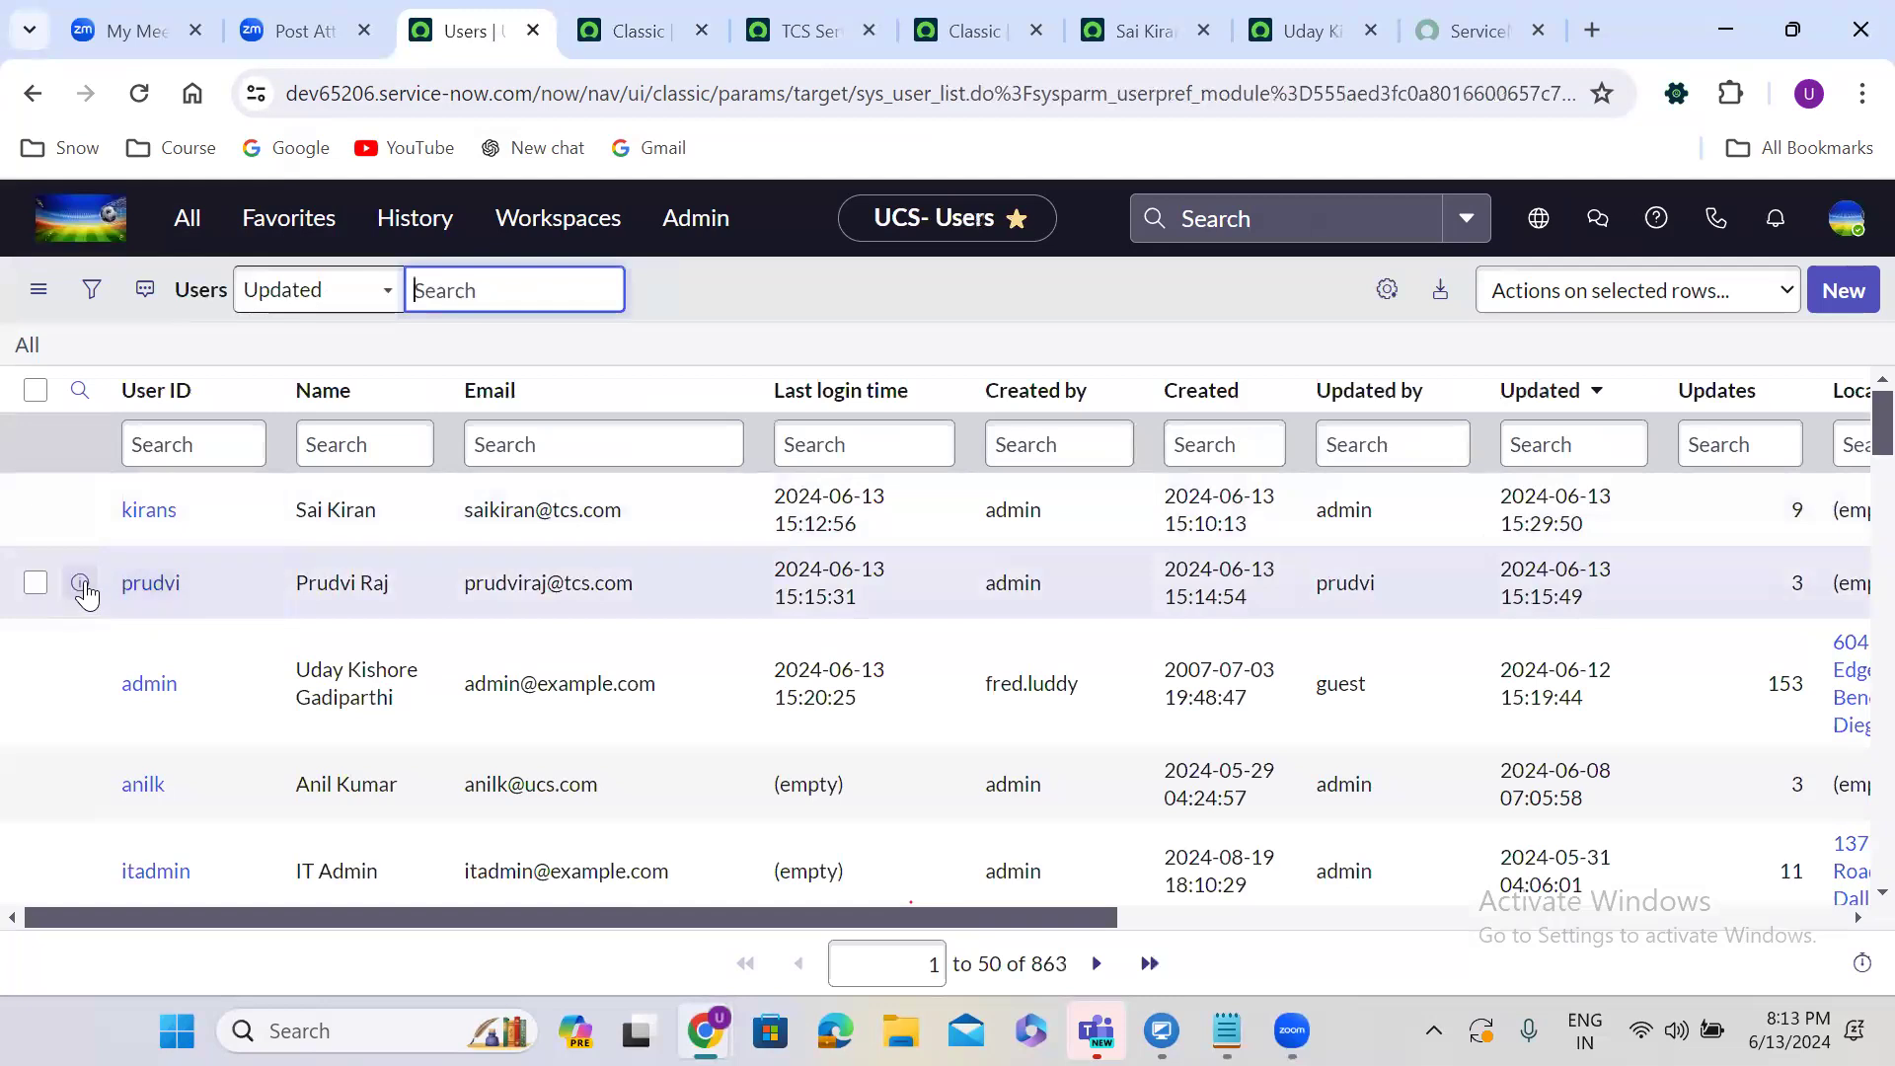
right_click(166, 587)
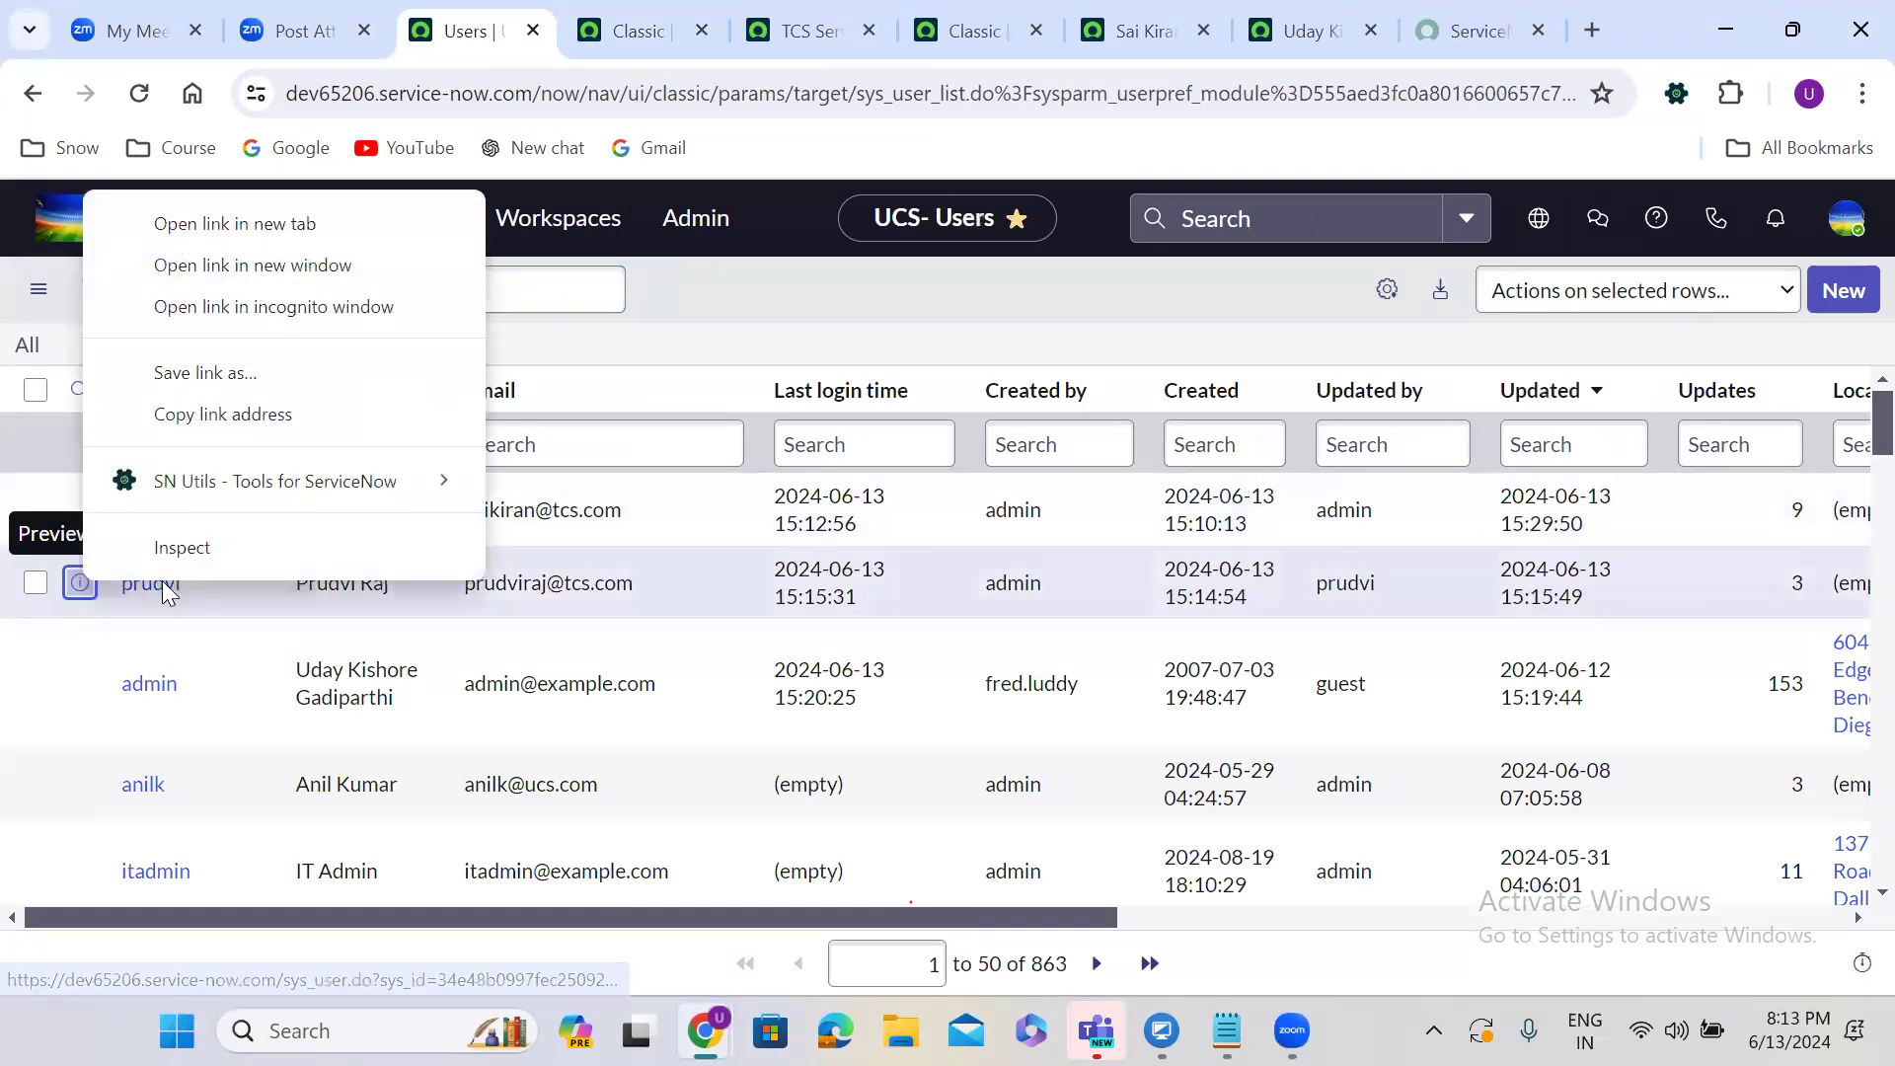
left_click(221, 224)
left_click(717, 11)
left_click_drag(718, 12, 1134, 14)
left_click(1027, 30)
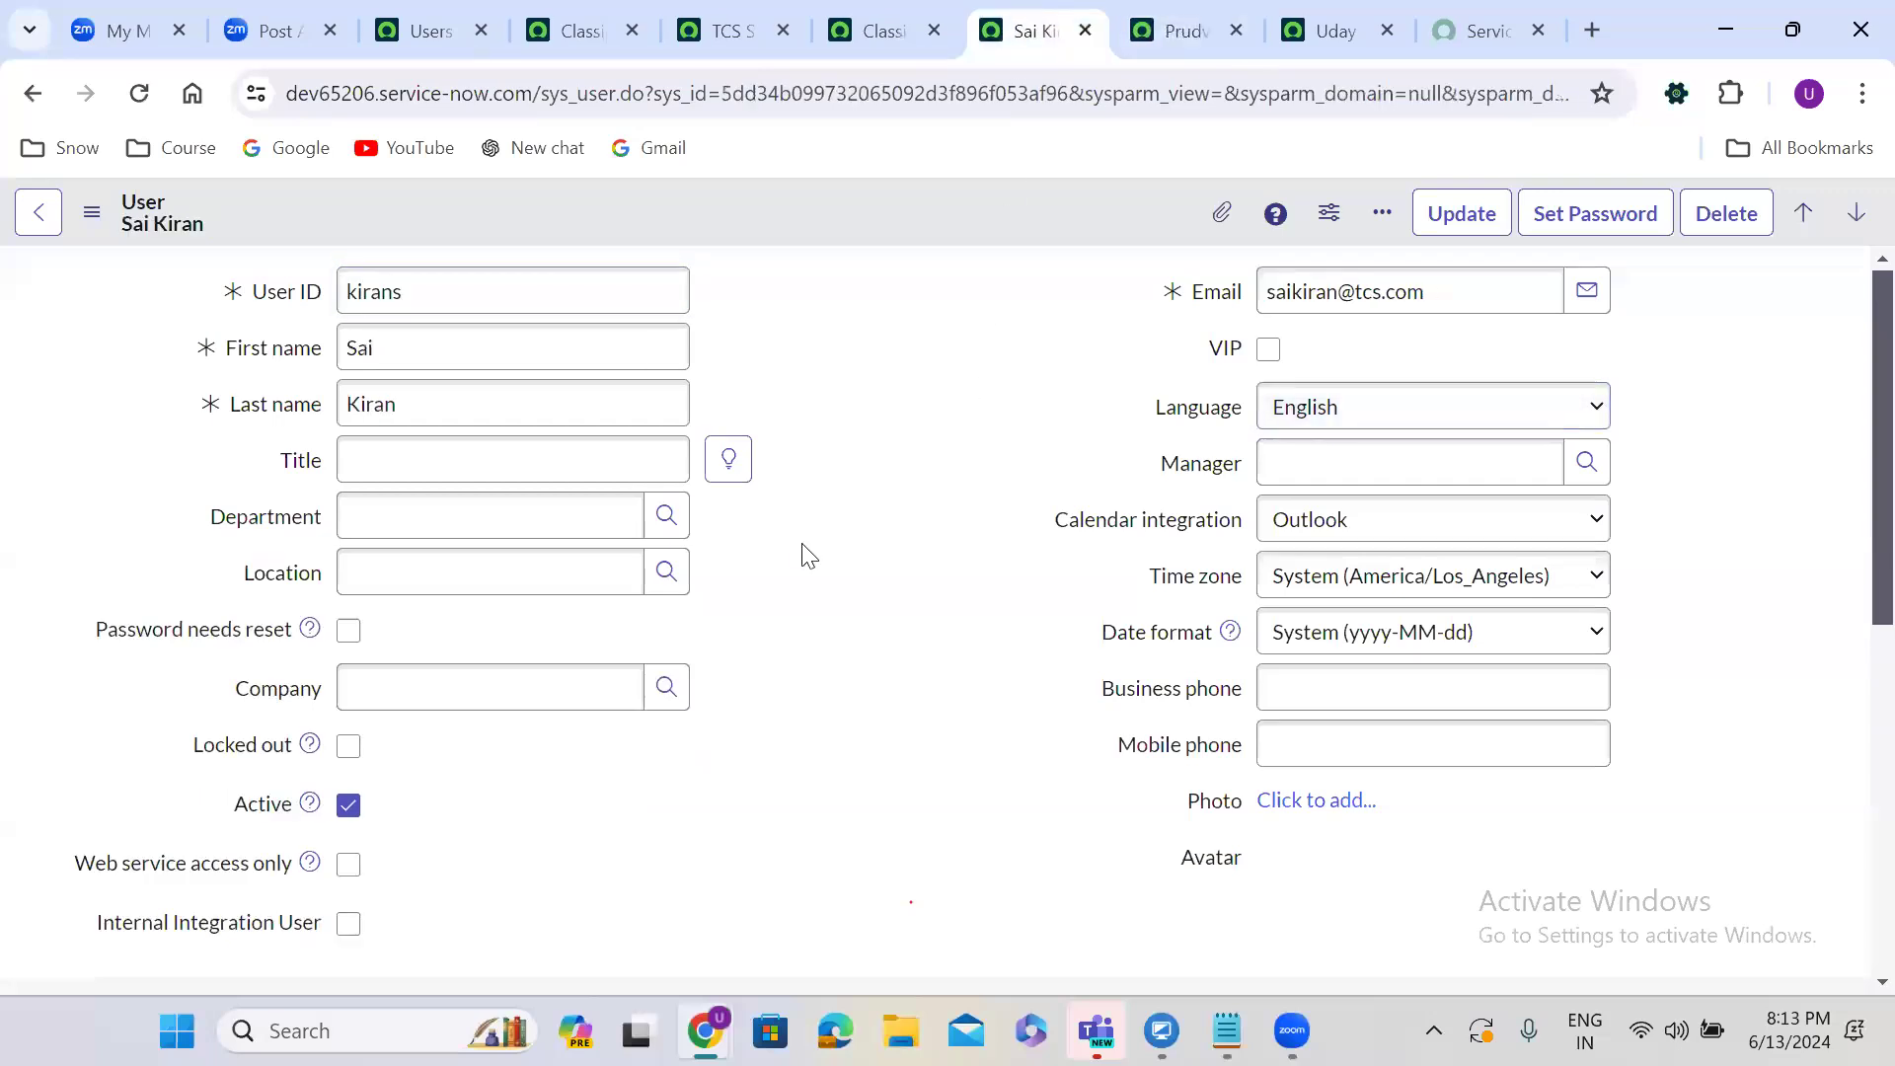
scroll(803, 550, "down", 3)
scroll(807, 550, "down", 5)
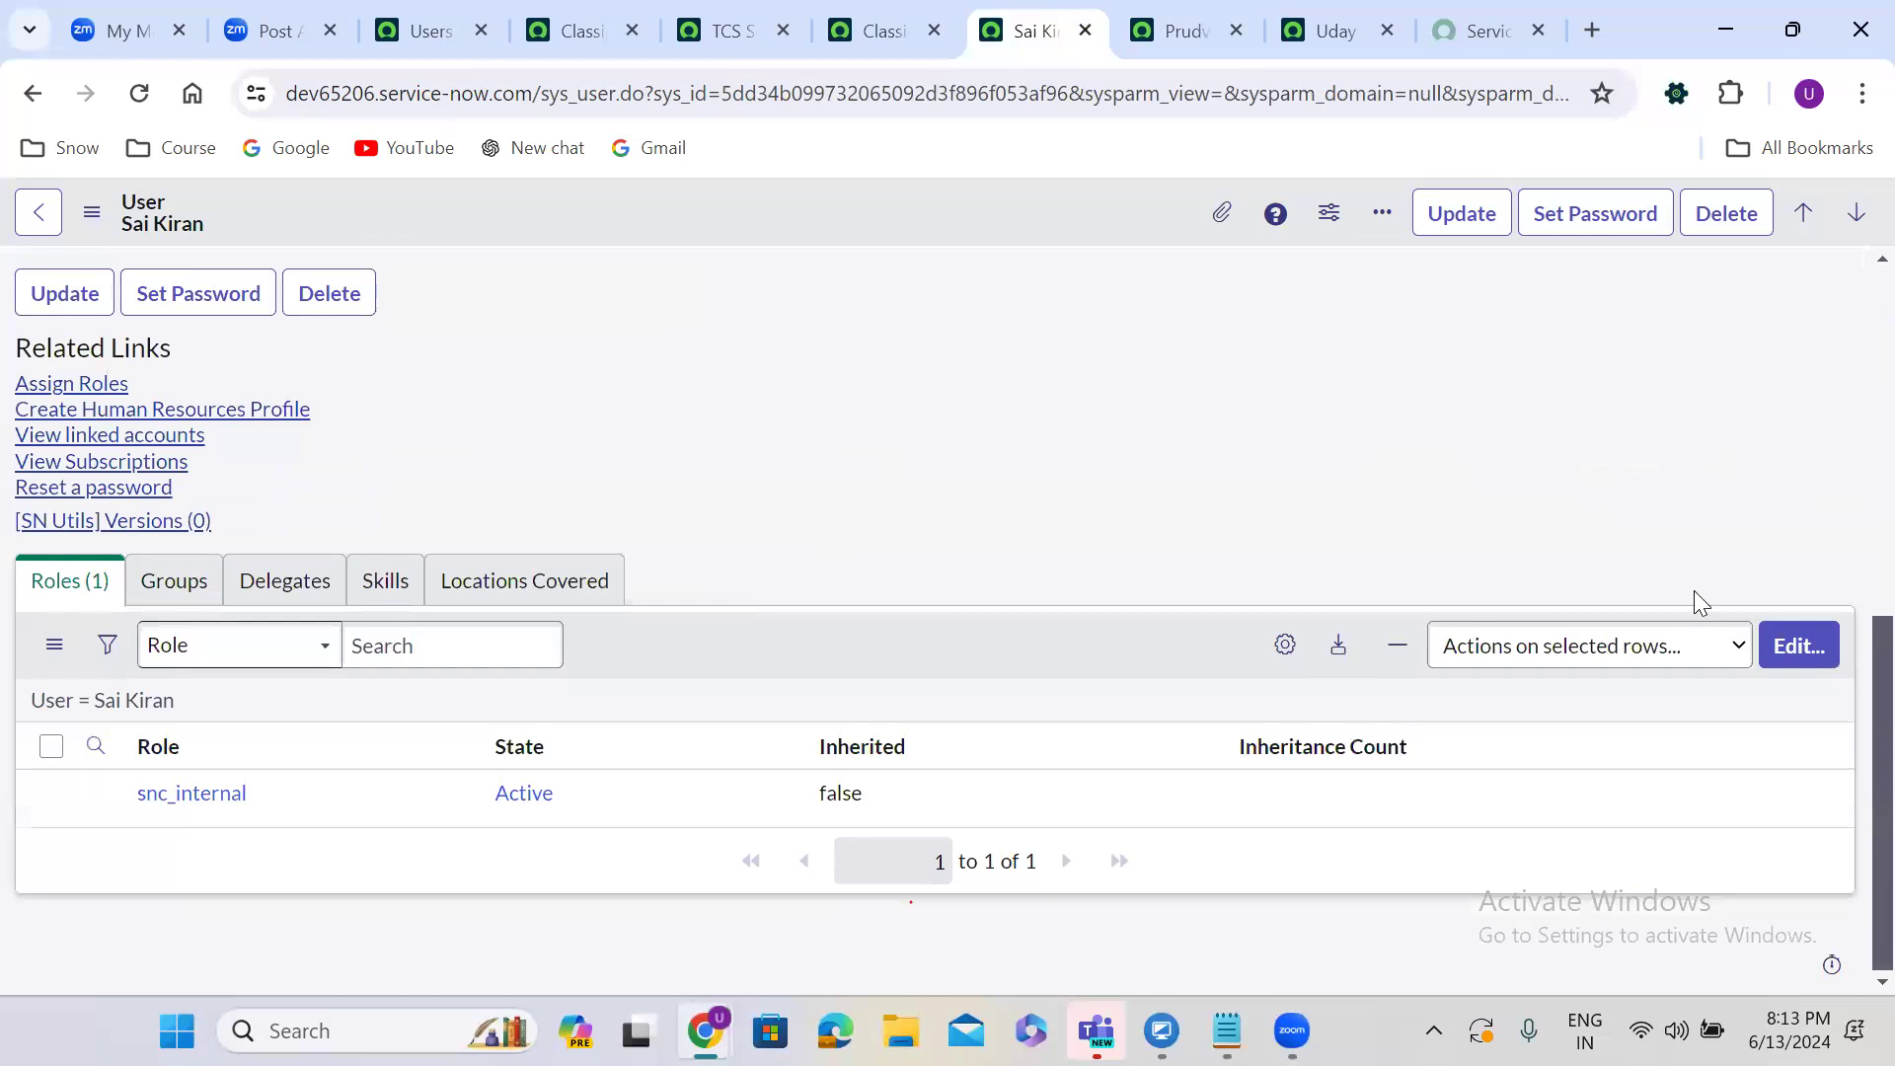
Add the admin role to the first user's Roles list, save, and dismiss the messages.
left_click(1794, 650)
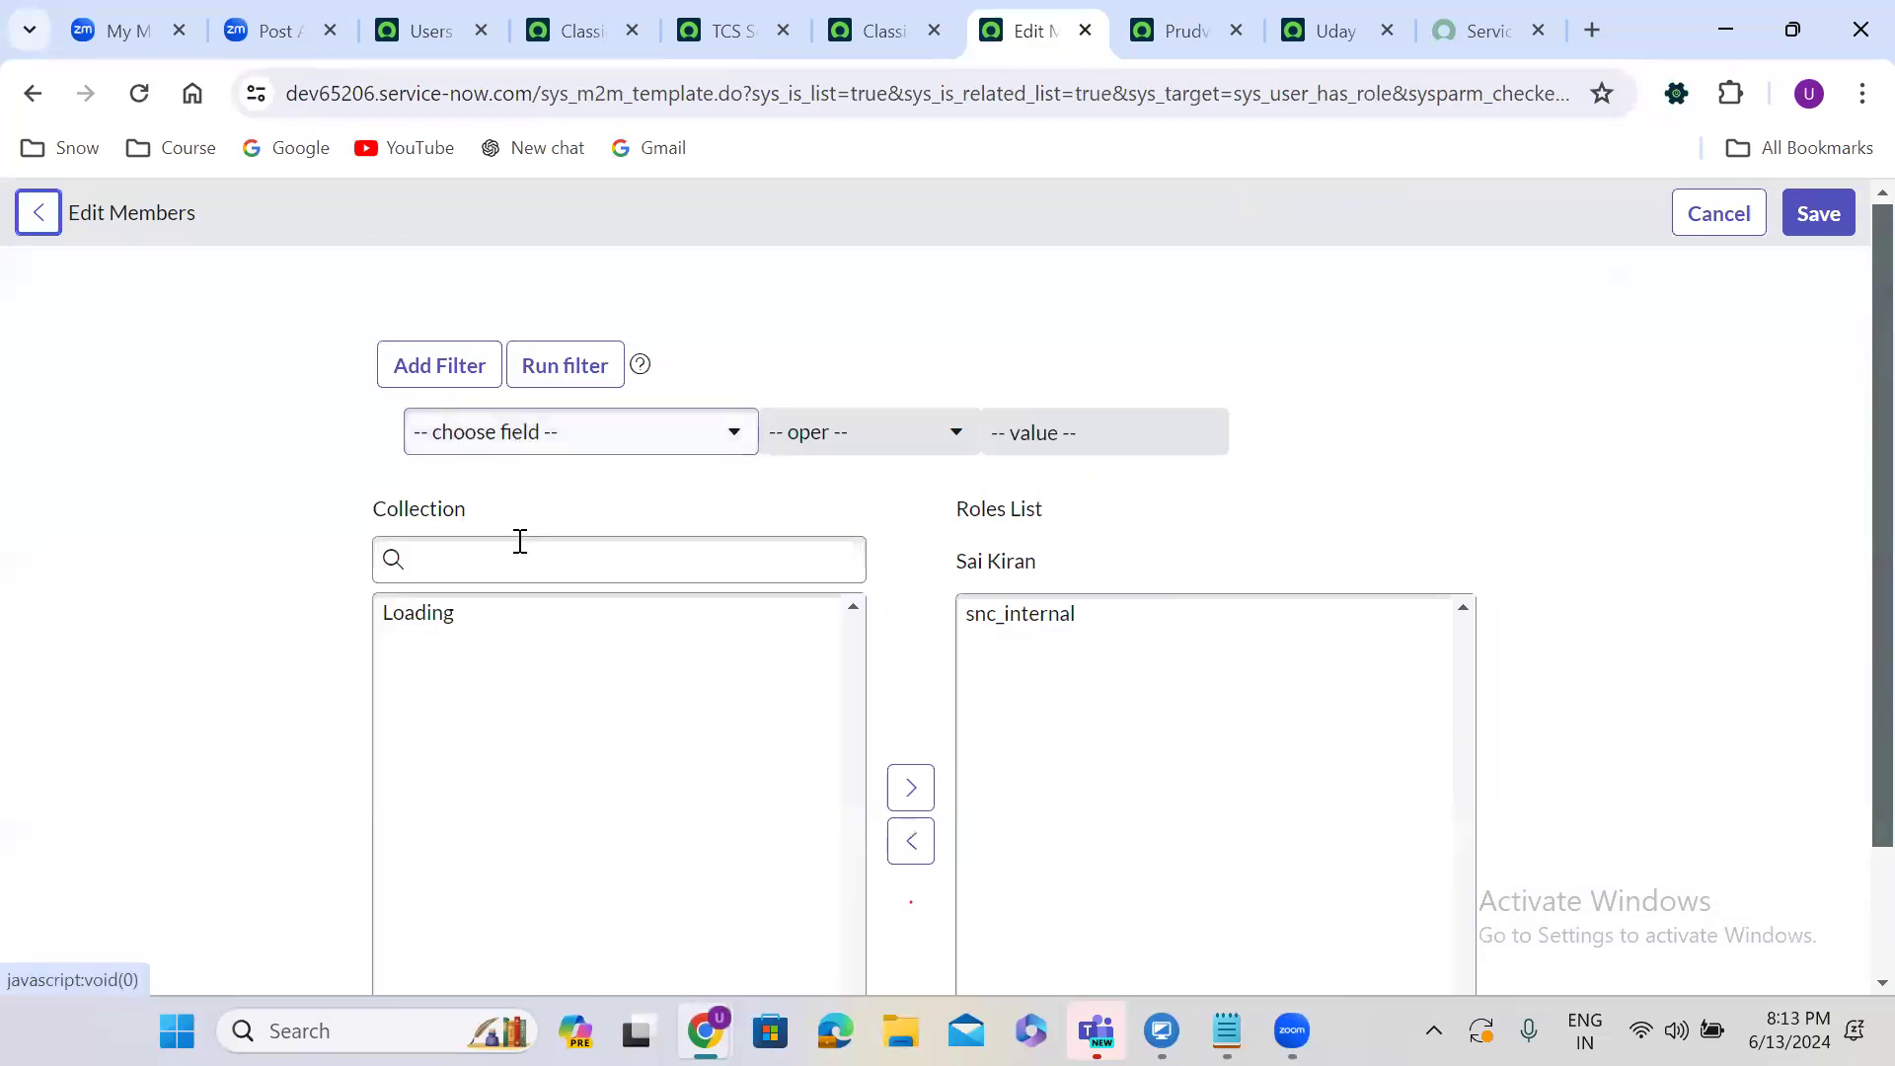
left_click(520, 571)
type("admin")
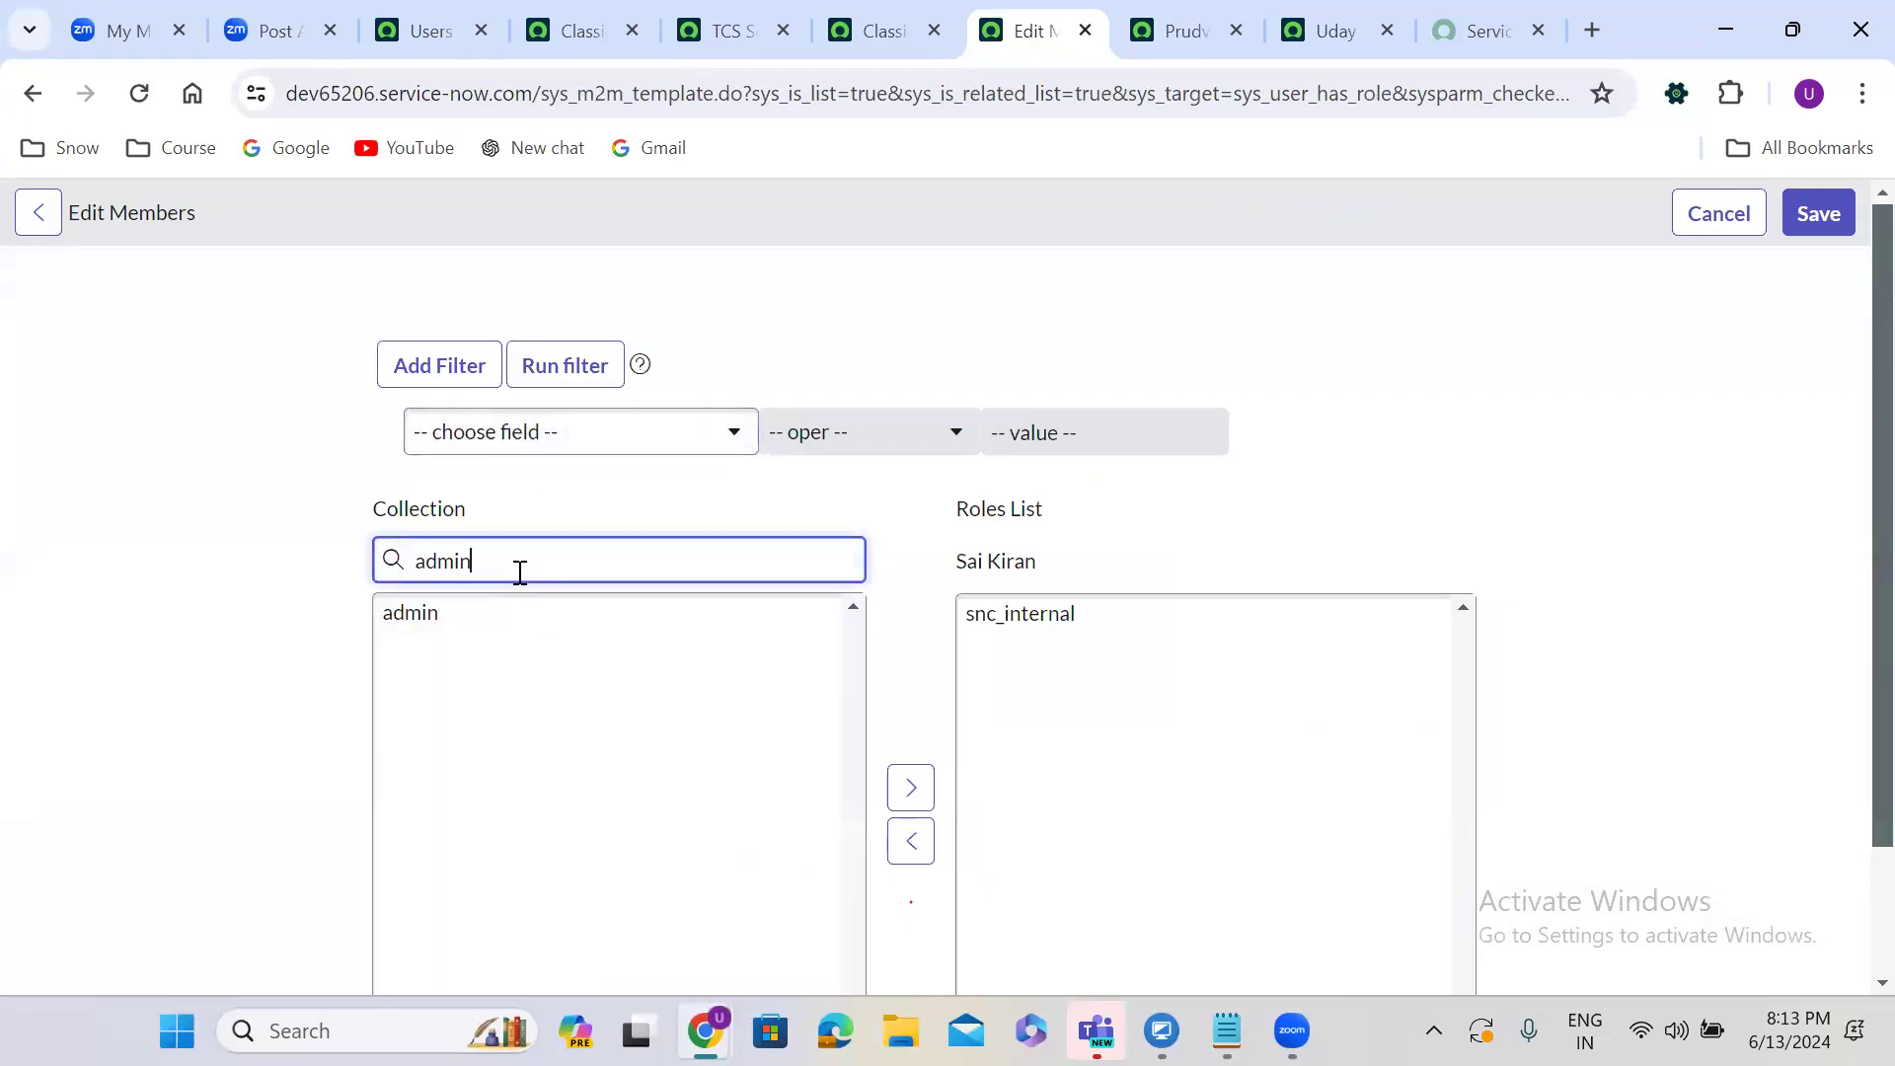
left_click(457, 617)
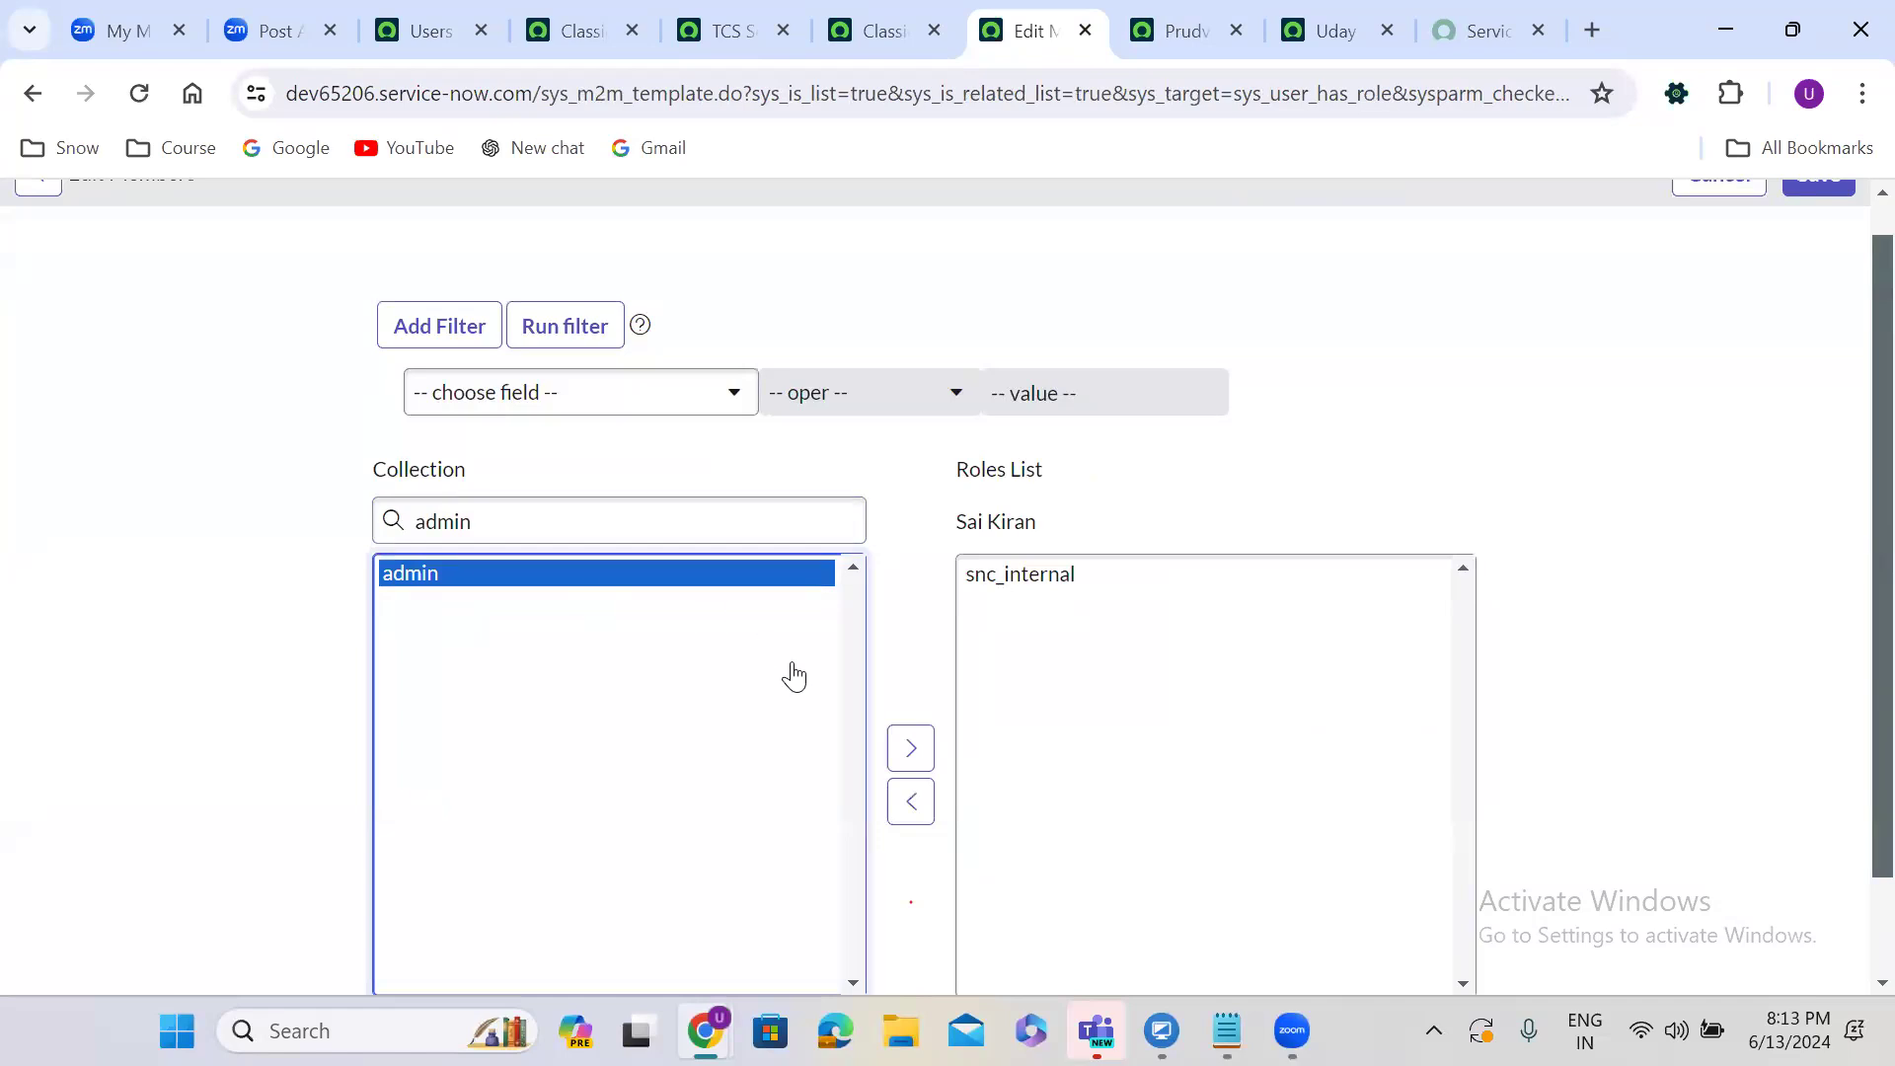
left_click(909, 749)
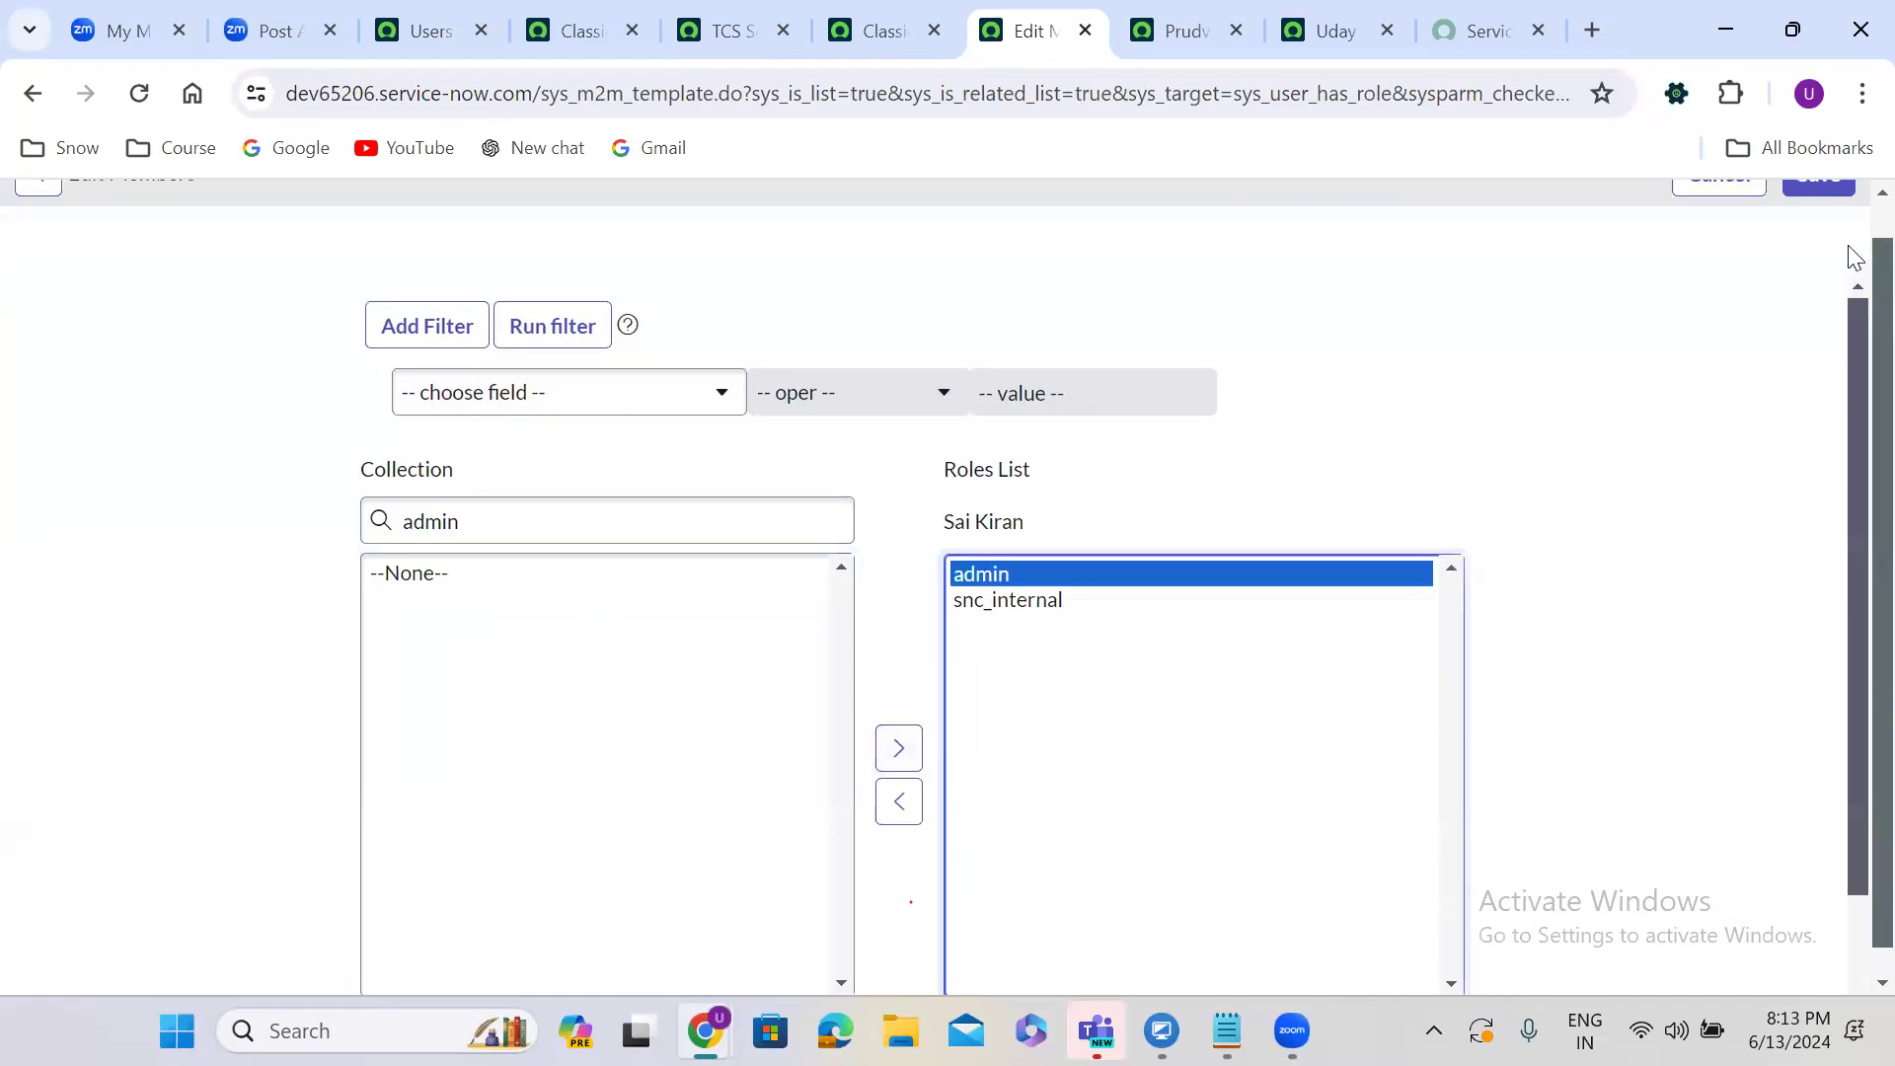
scroll(1852, 244, "up", 1)
left_click(1833, 207)
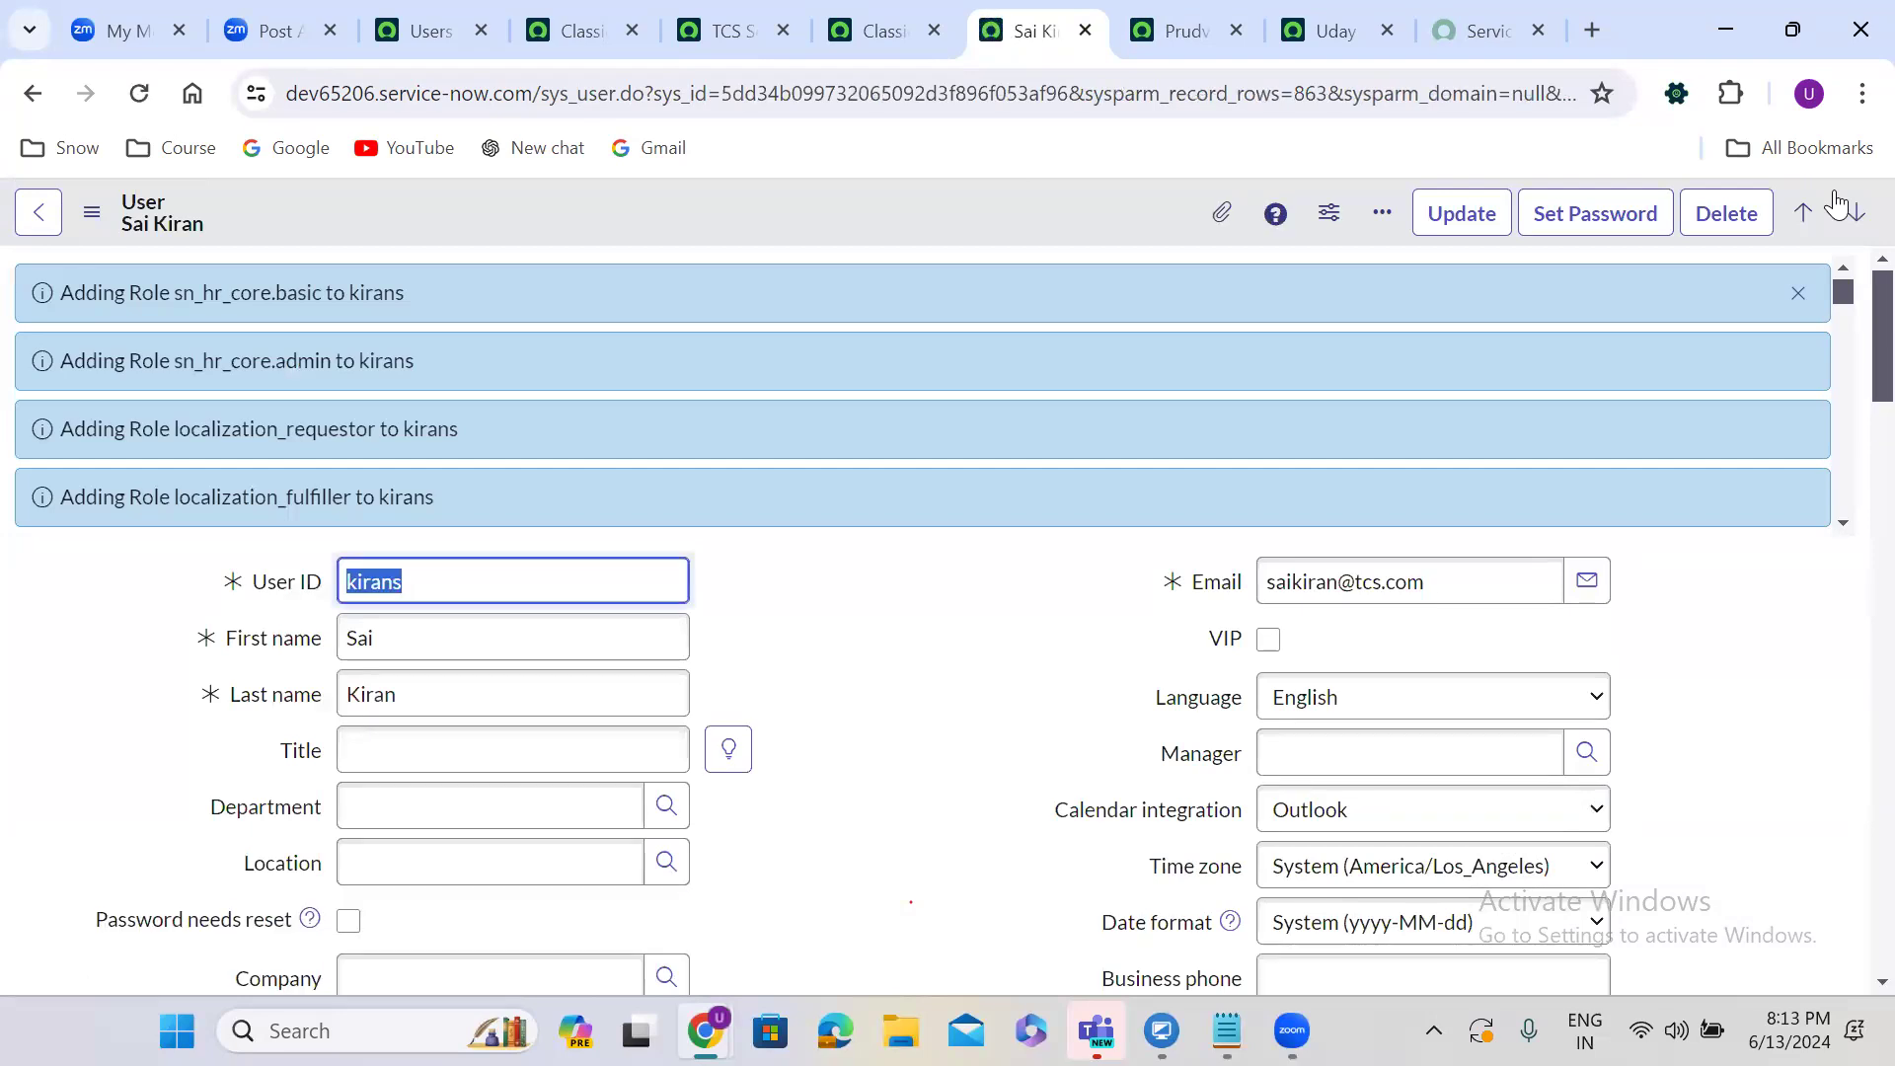
left_click(1798, 293)
Add the admin role to the second user's Roles list and save.
left_click(1186, 29)
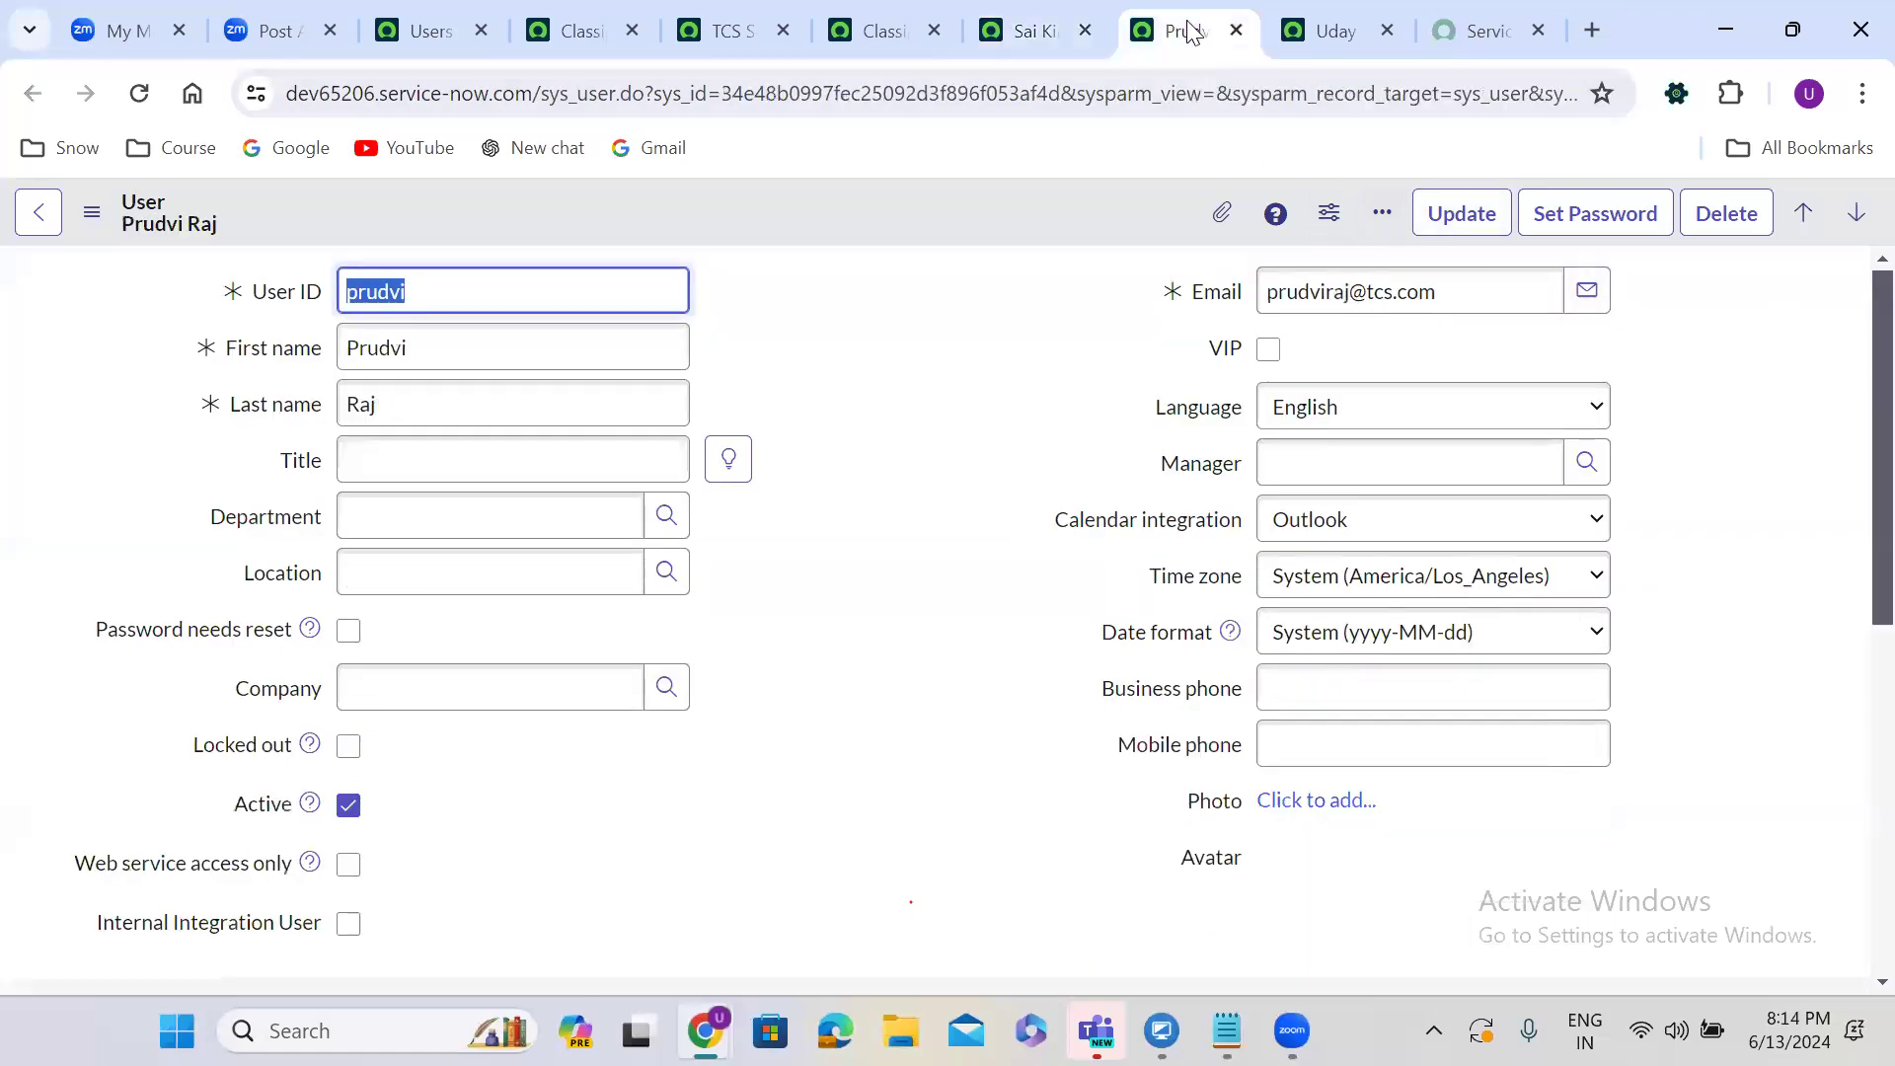
left_click(822, 647)
scroll(825, 649, "down", 5)
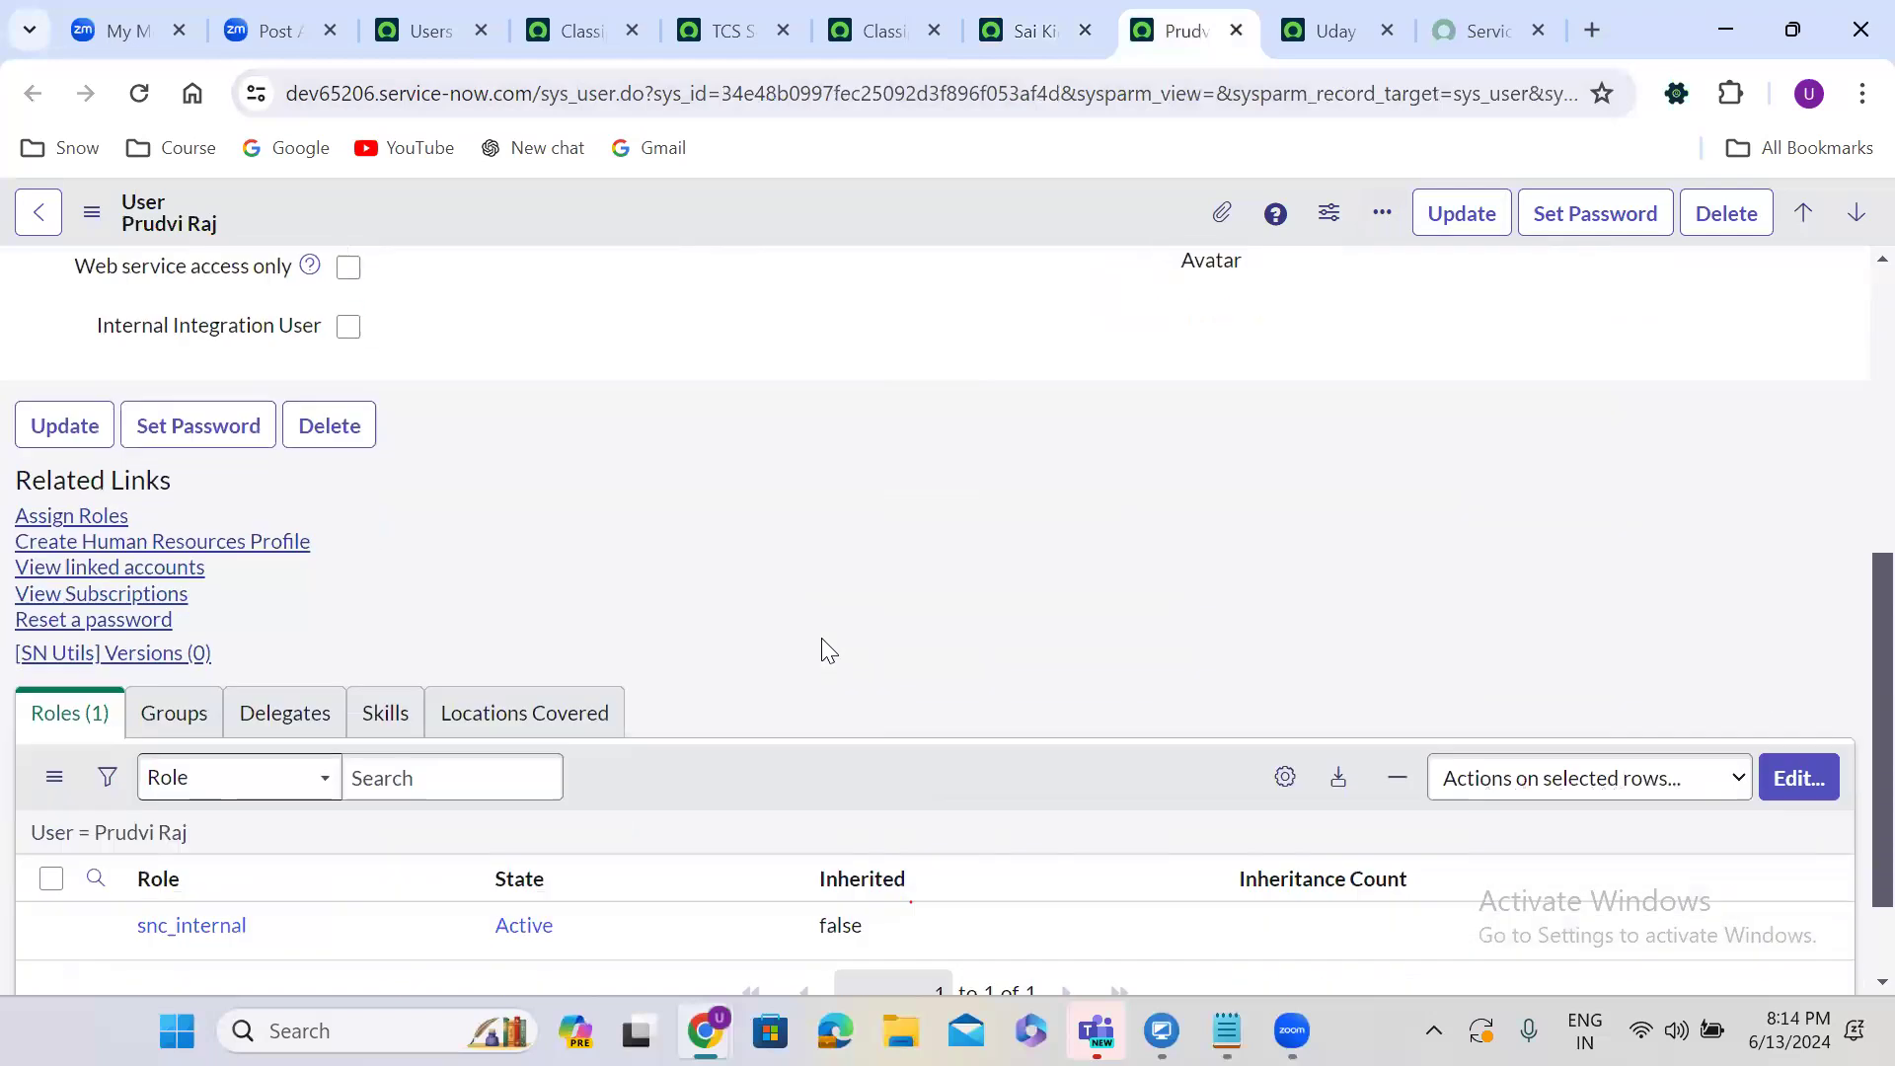
scroll(825, 650, "down", 1)
left_click(1809, 646)
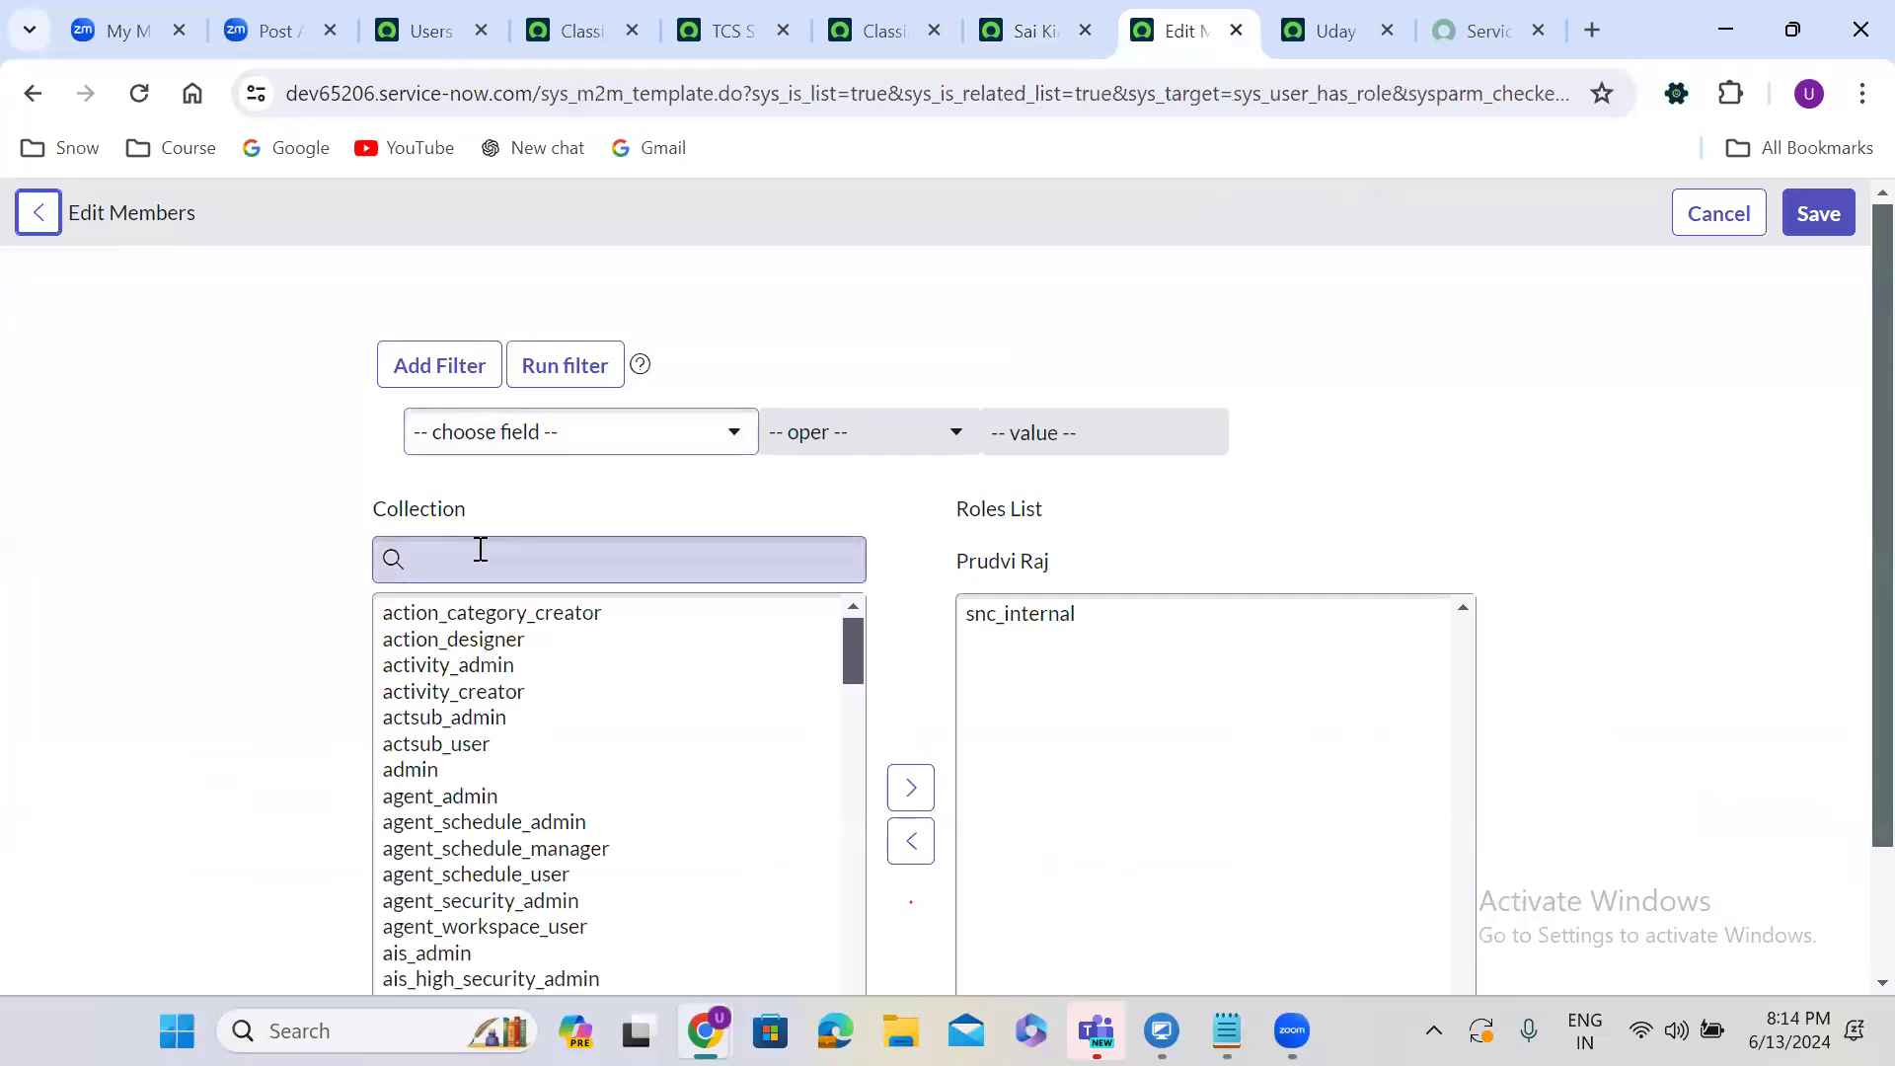
left_click(481, 549)
type("admin")
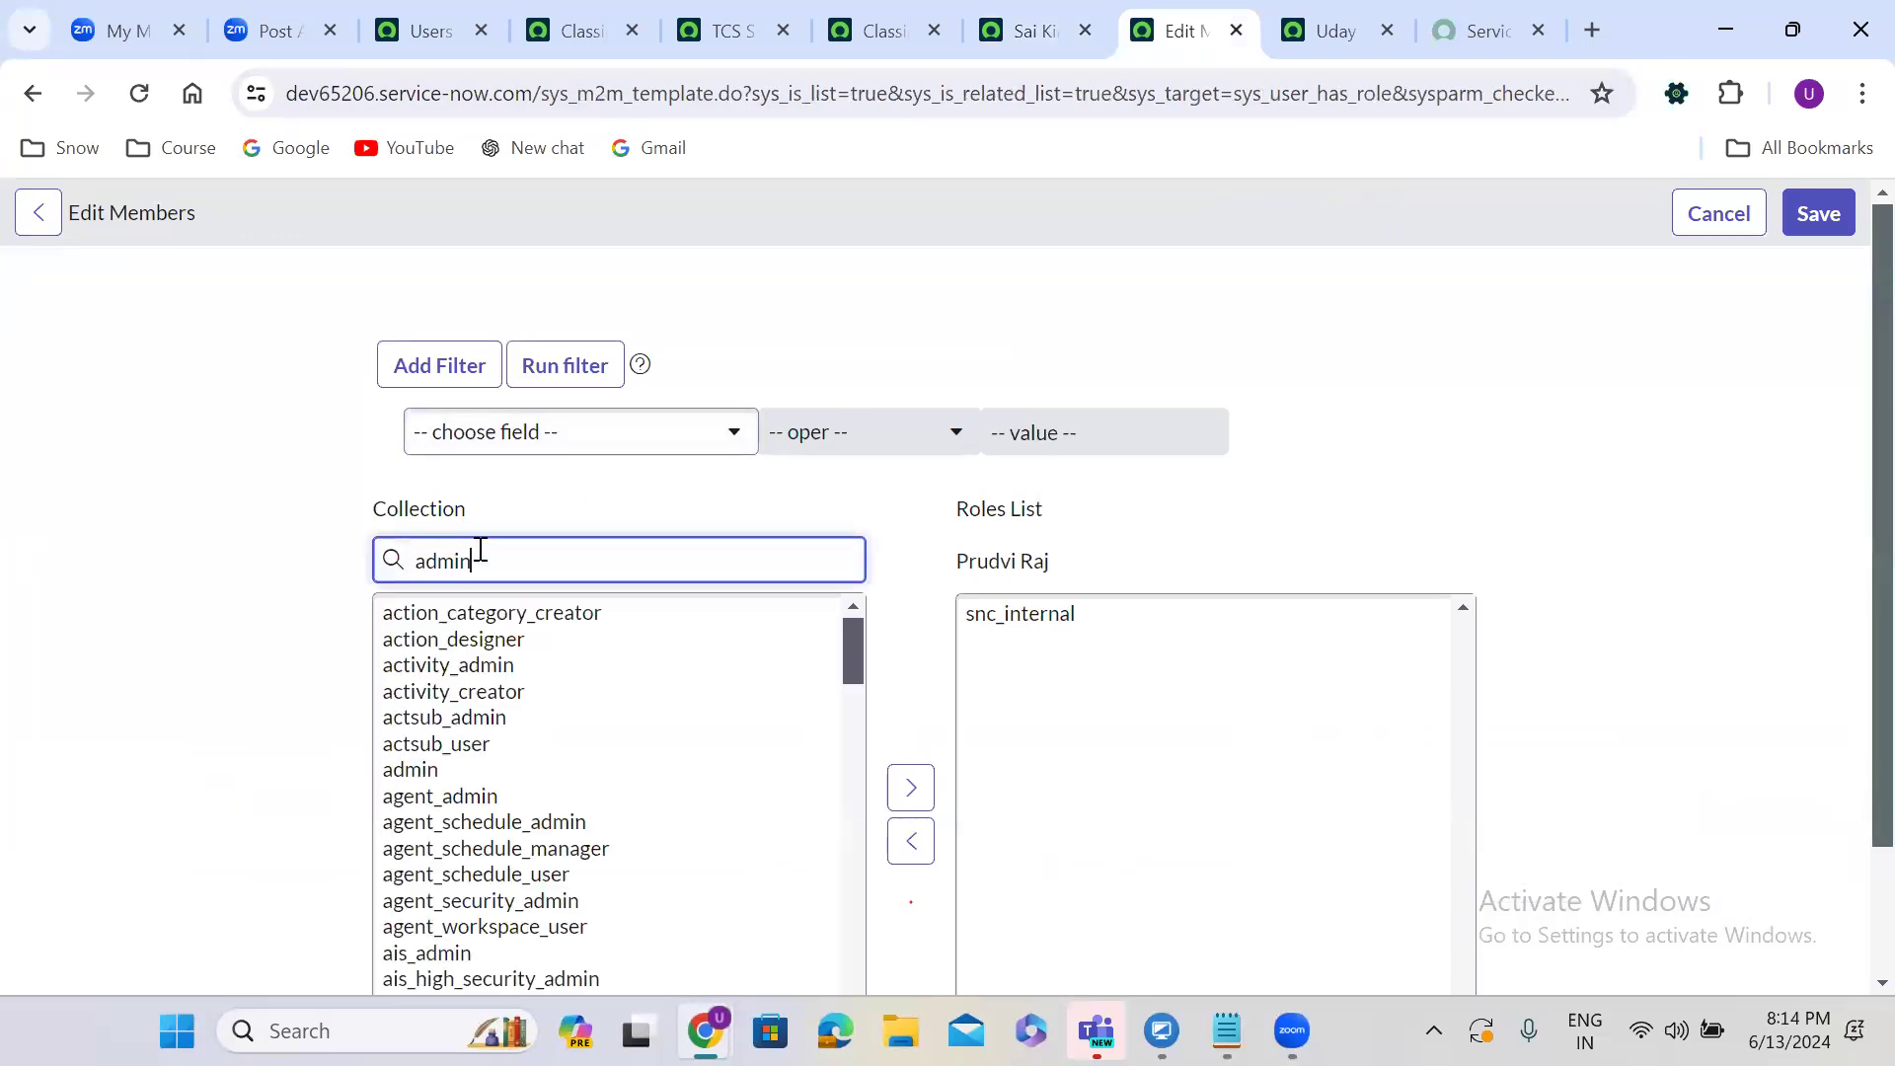
left_click(498, 612)
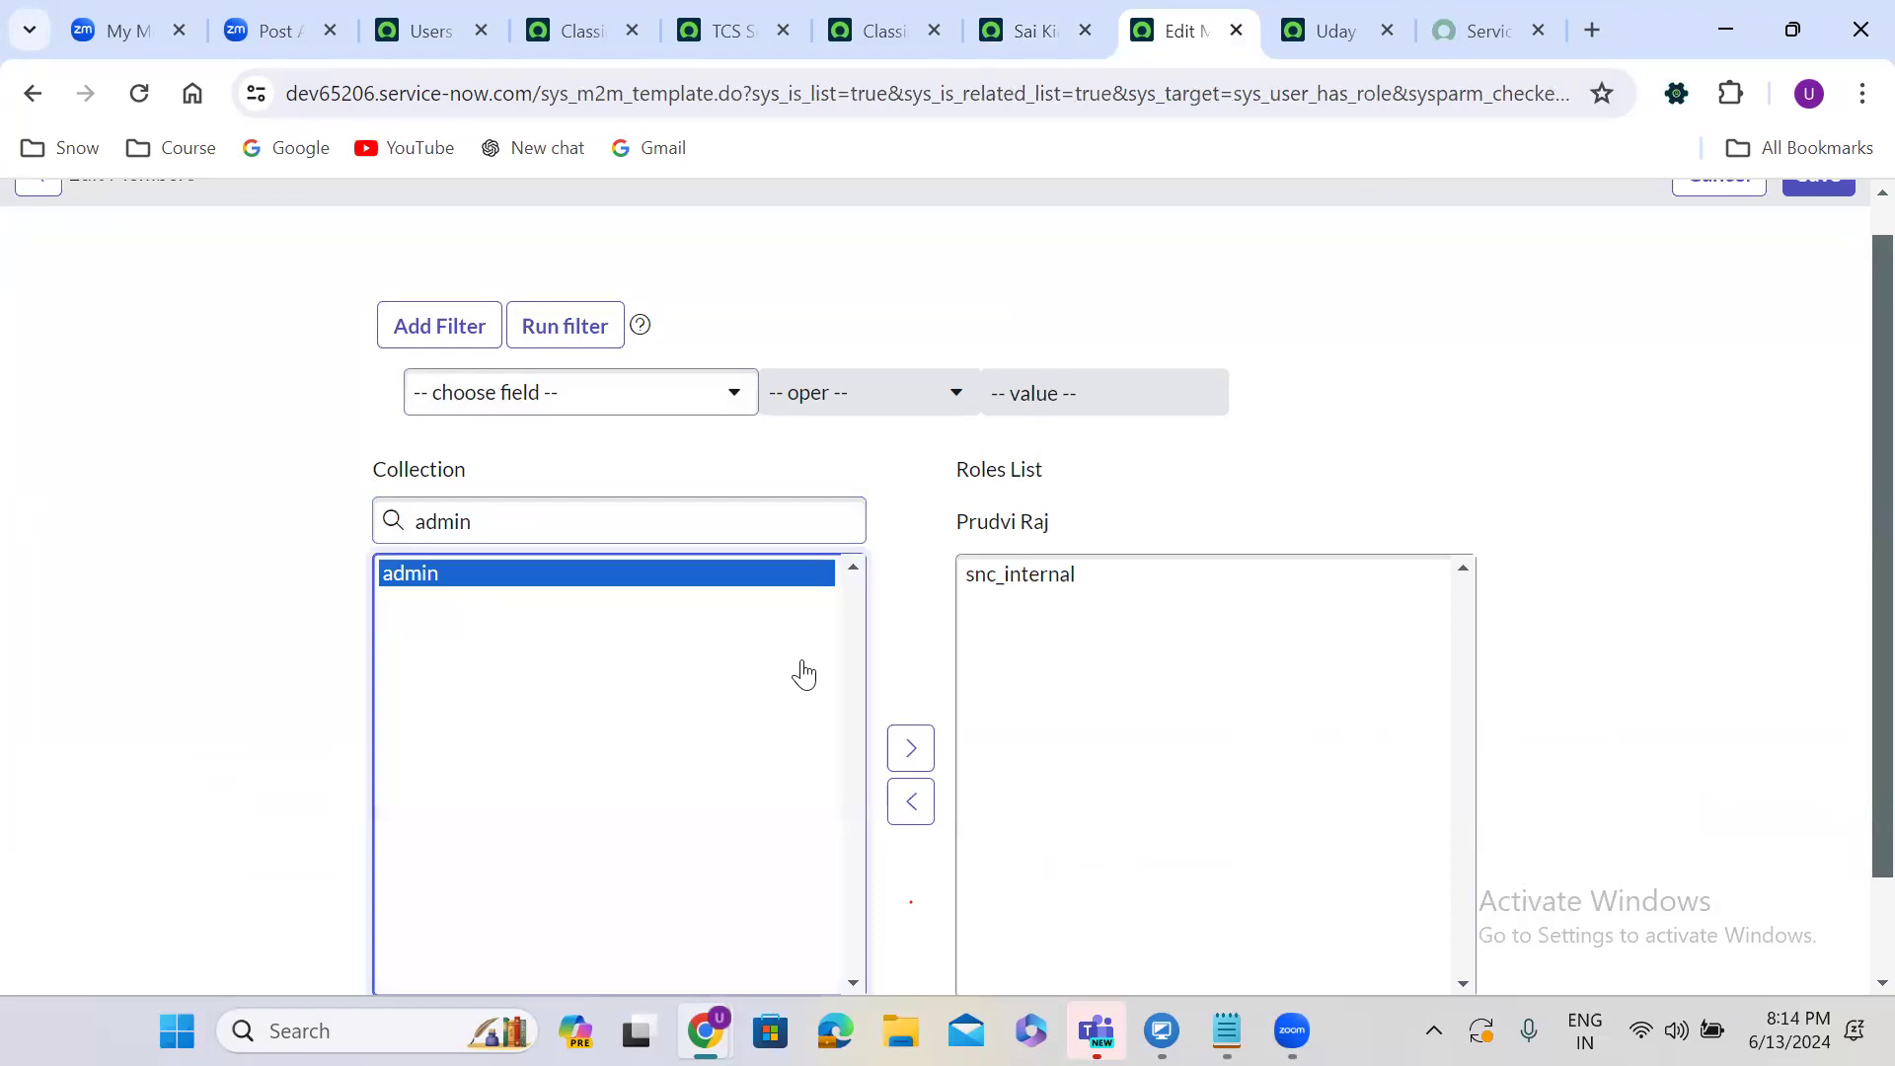
left_click(910, 750)
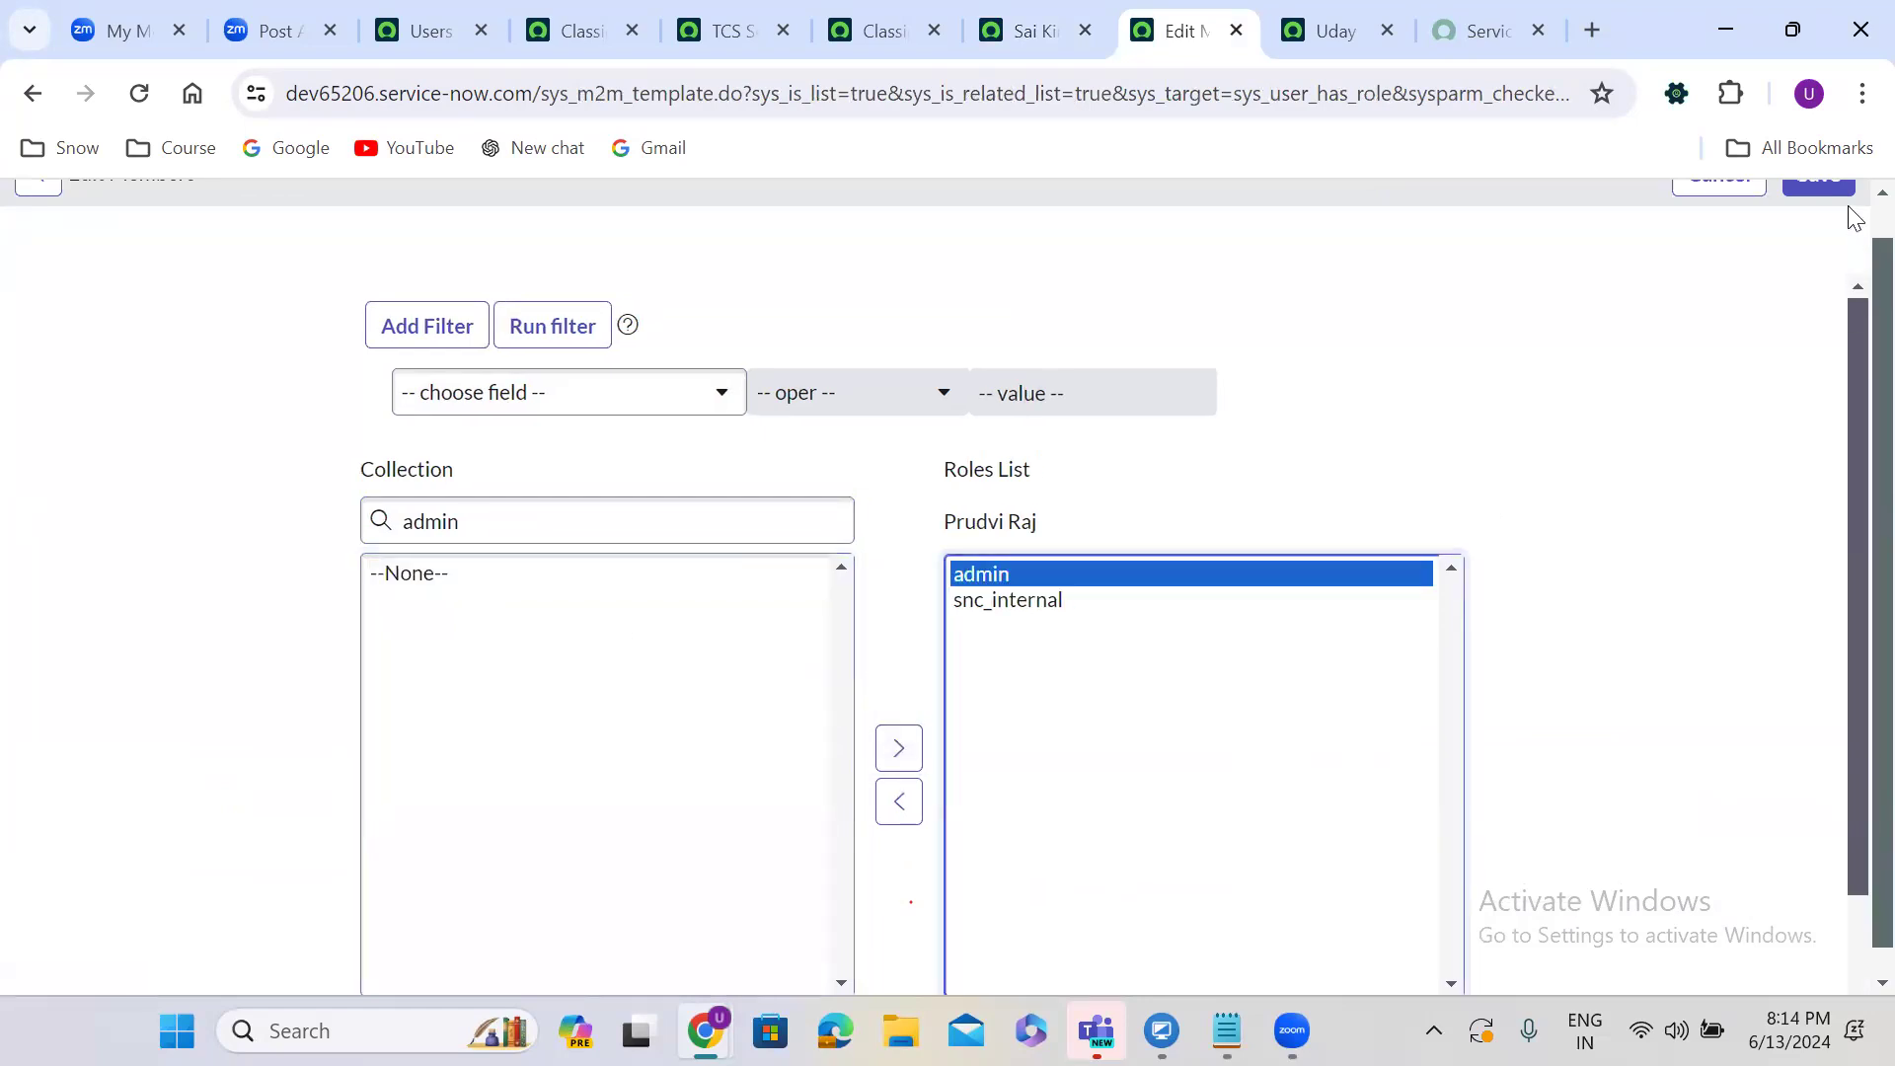
scroll(1846, 212, "up", 1)
left_click(1828, 211)
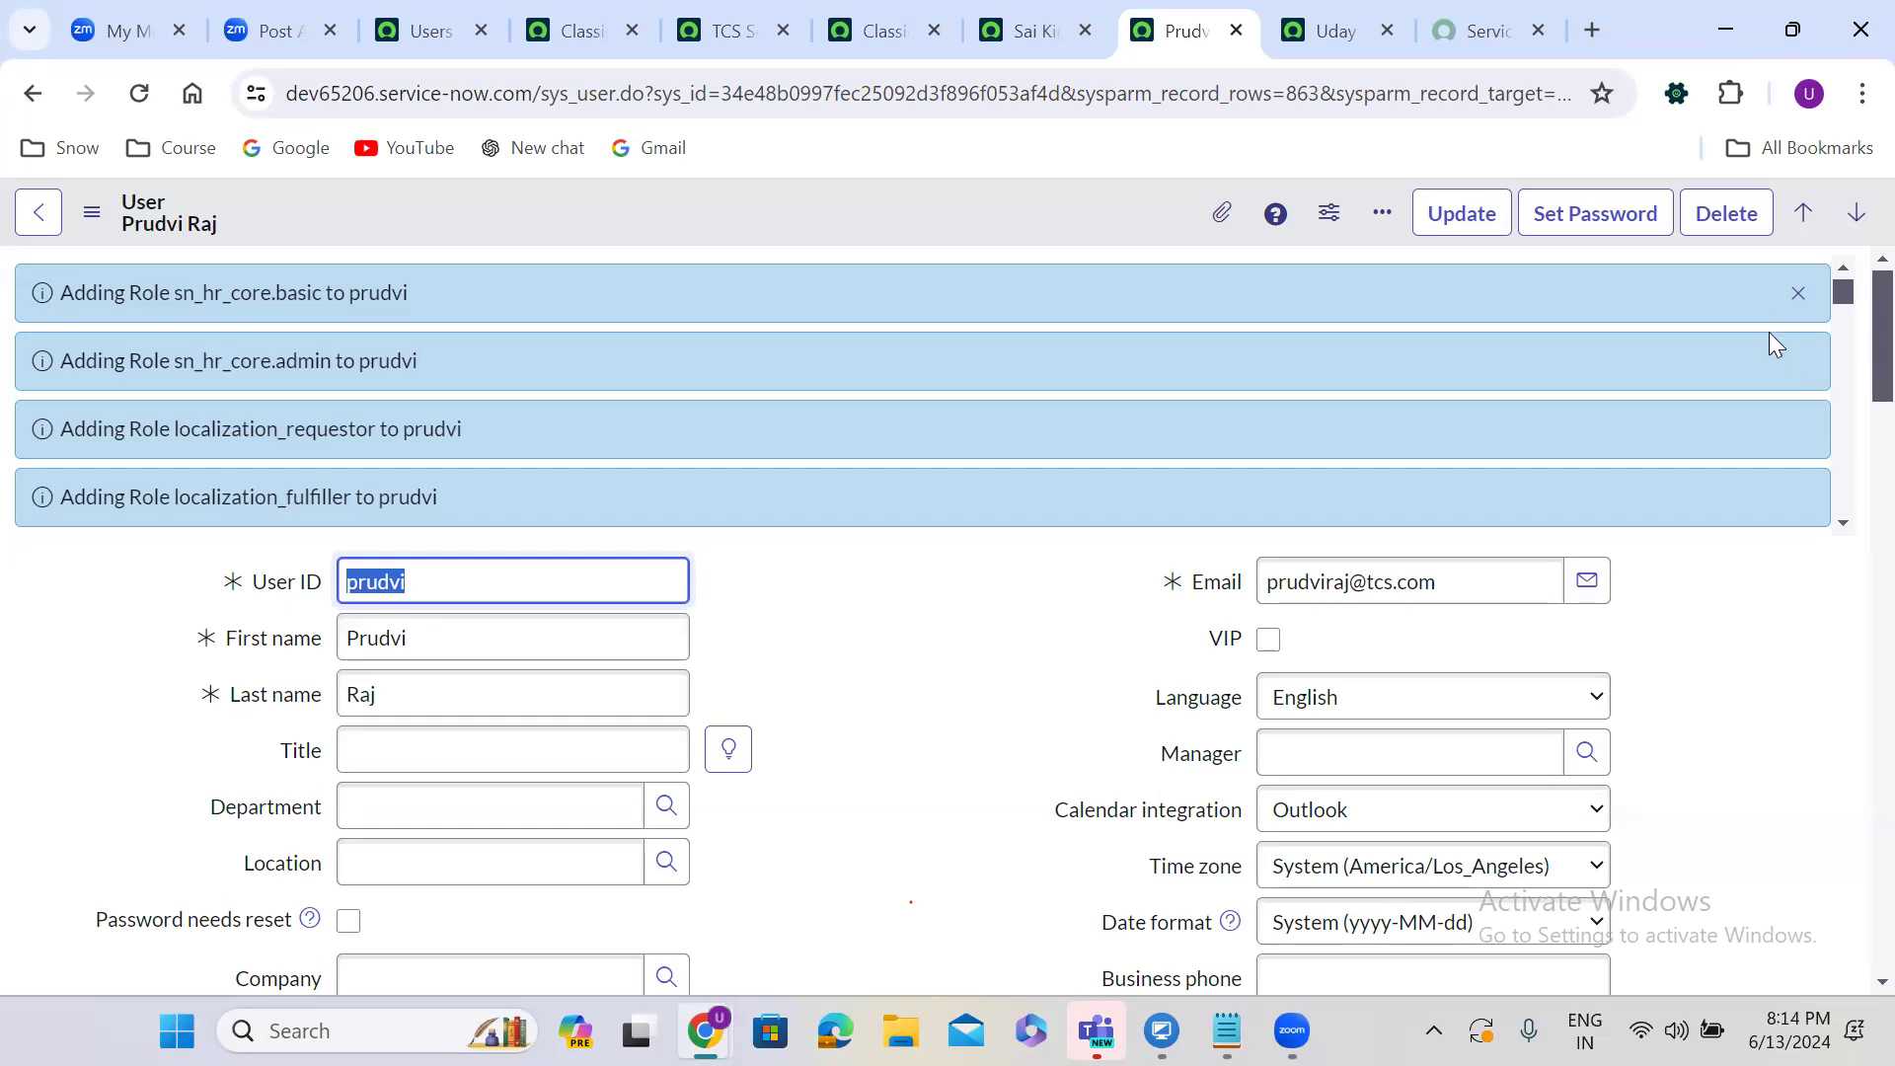
Dismiss the role-added messages and review the second user's 177 roles.
left_click(1797, 293)
left_click_drag(1855, 337, 1848, 482)
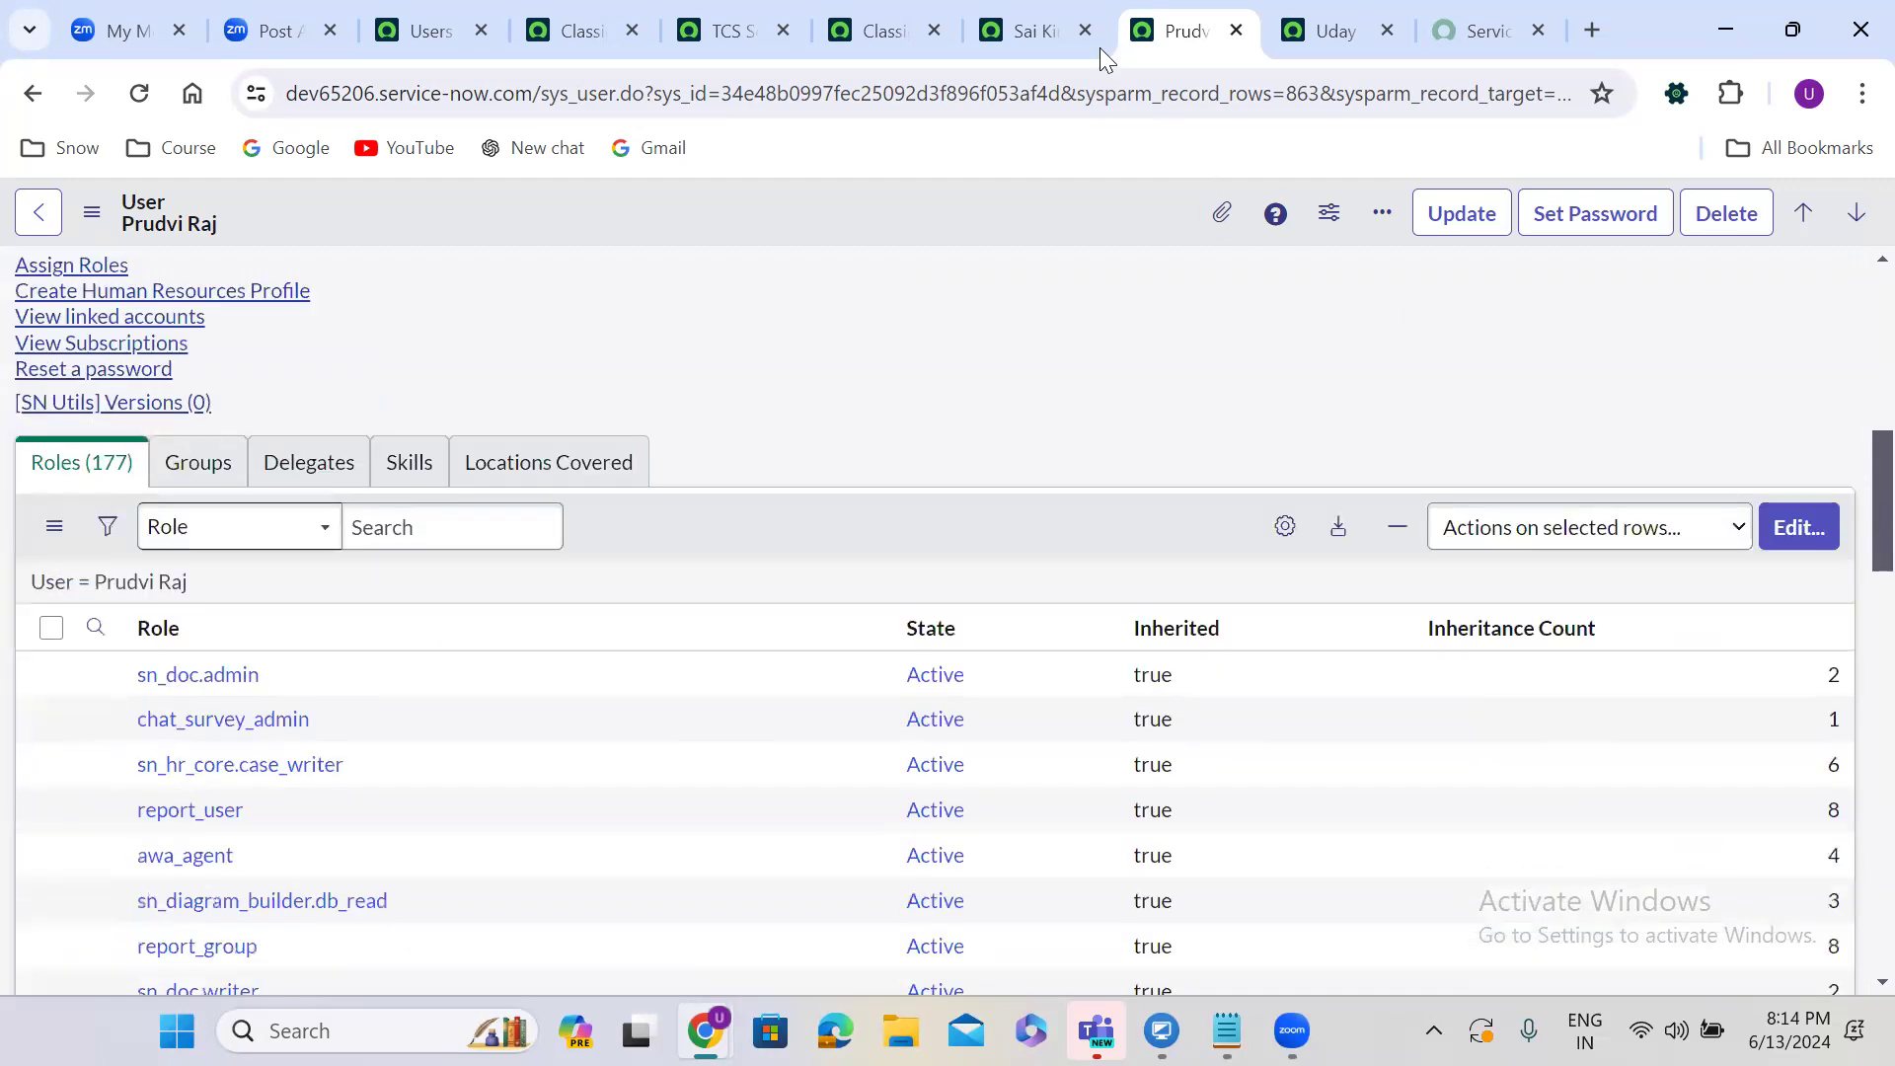
left_click(1038, 13)
left_click(1176, 14)
Remove admin from the second user's roles, leaving only snc_internal, and save.
left_click(1796, 528)
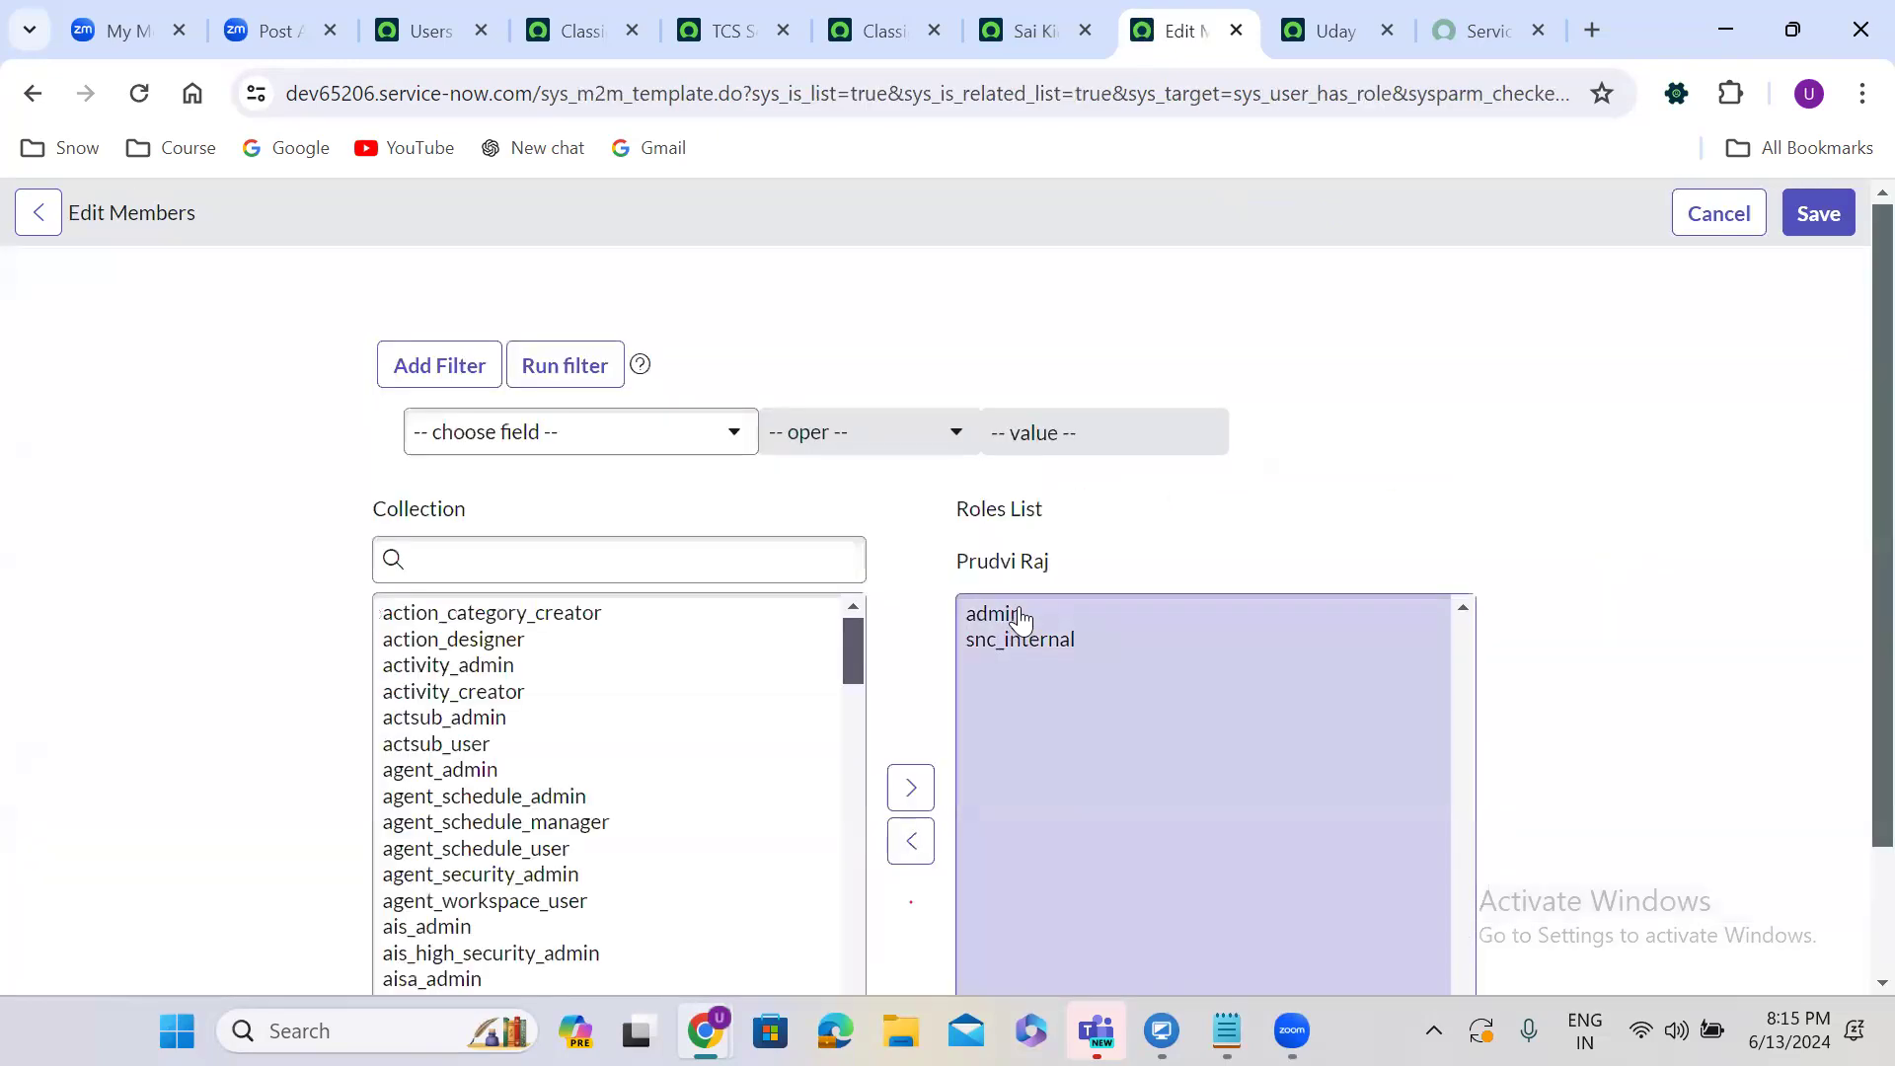
left_click(1015, 614)
left_click(910, 803)
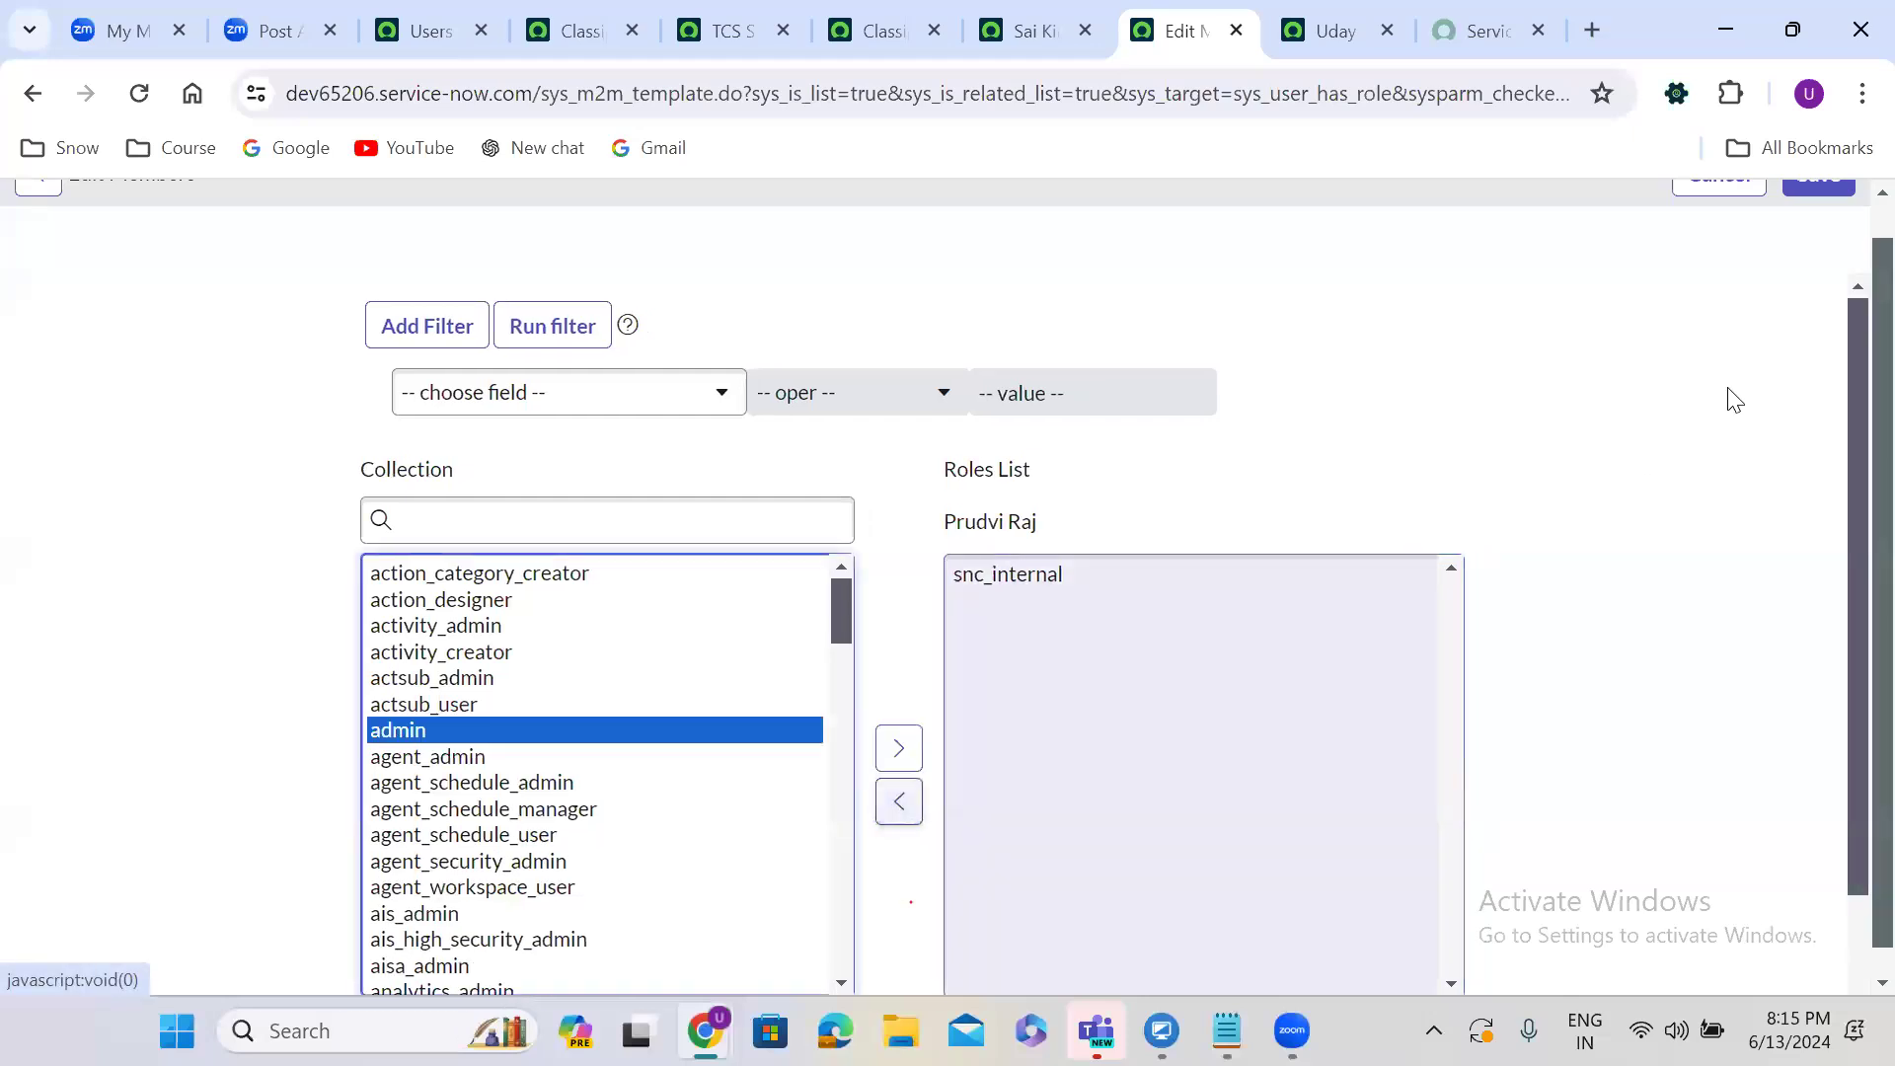
scroll(1854, 232, "up", 1)
left_click(1826, 211)
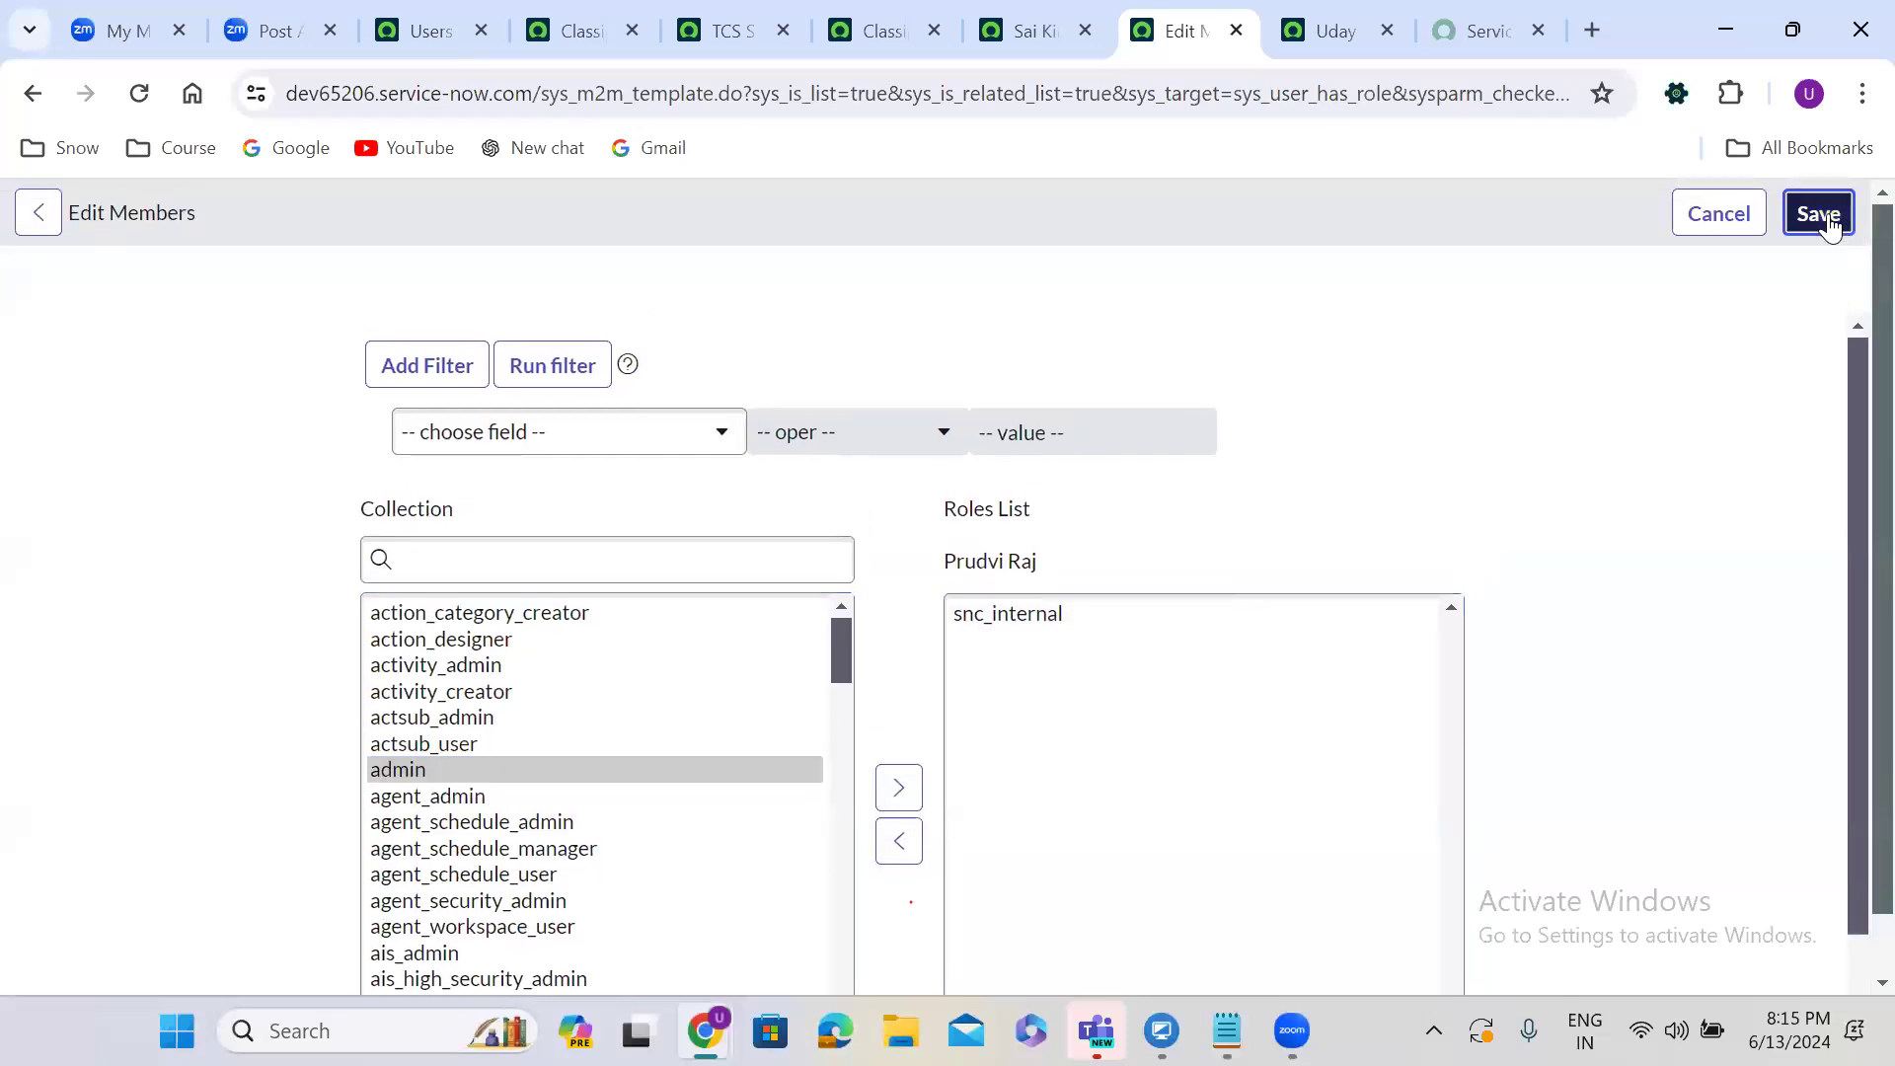
left_click(1026, 30)
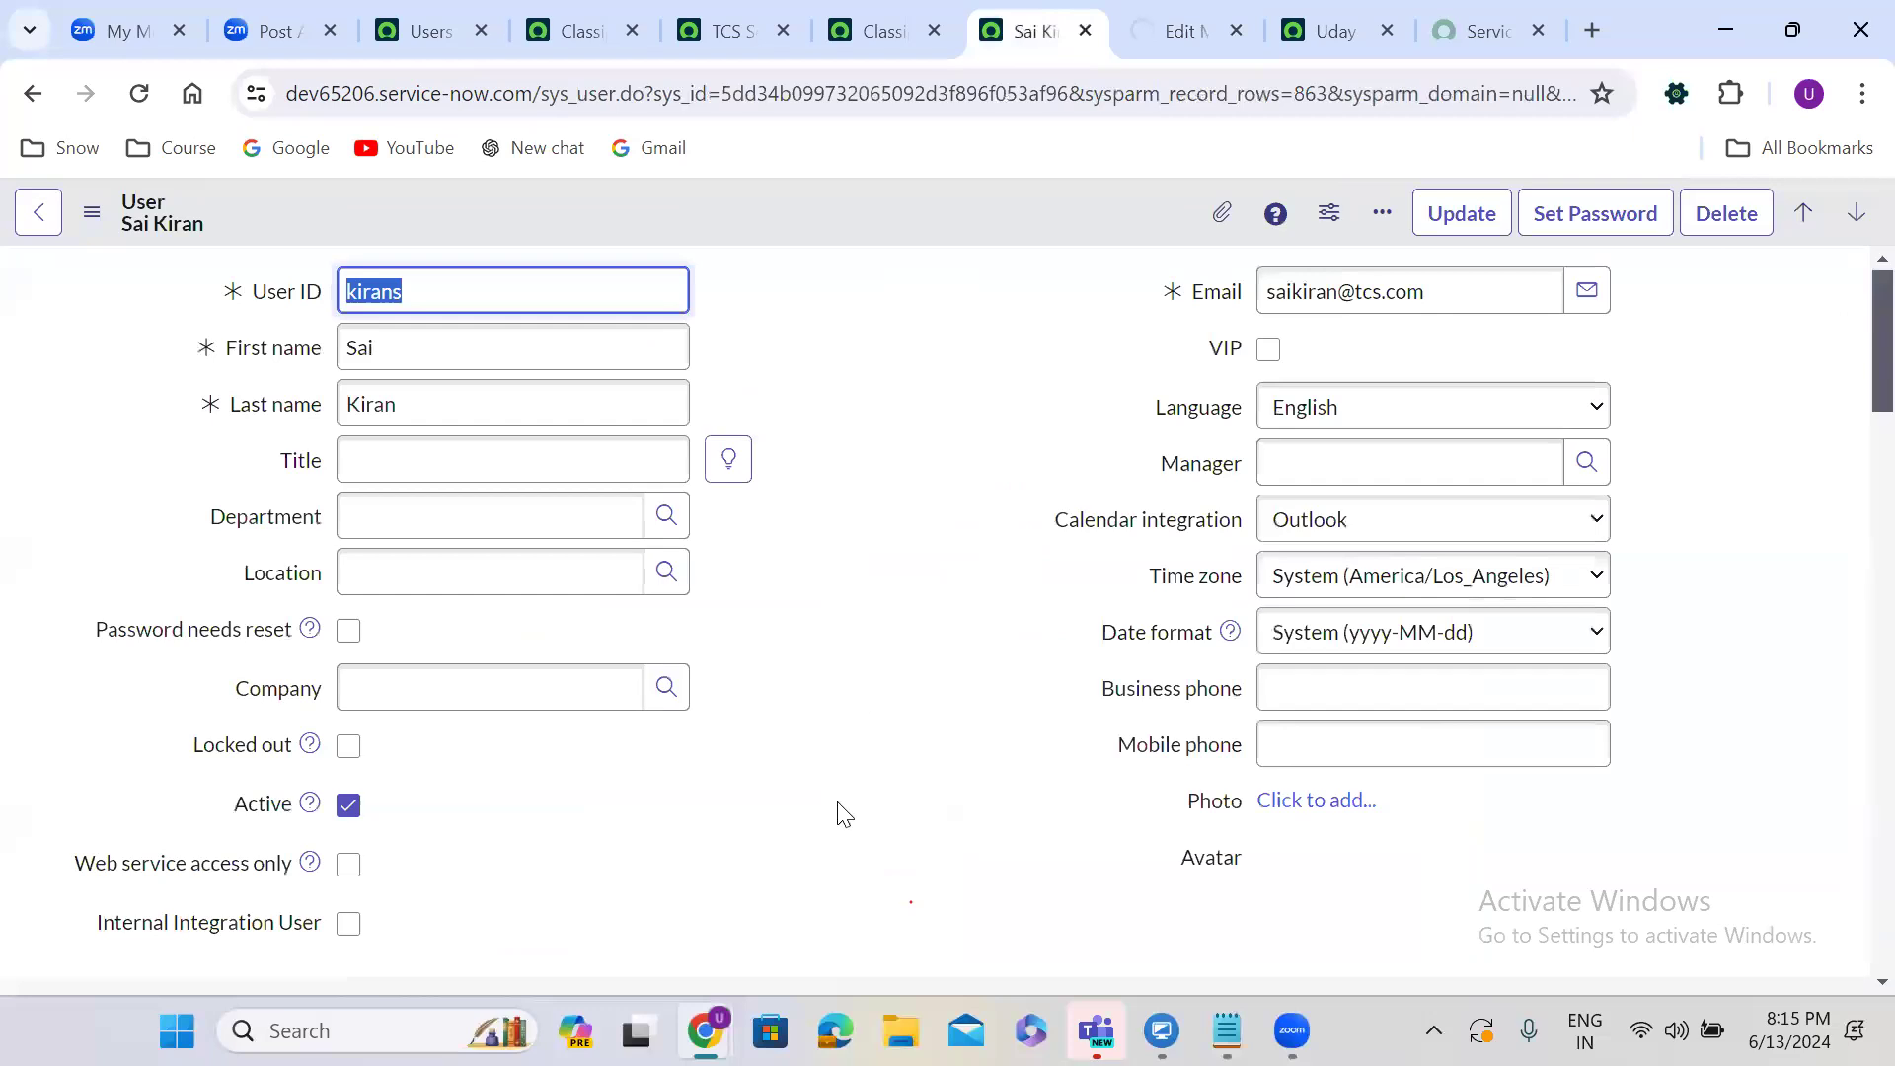
Remove admin from the first user's roles and save, then return to the TCS group record.
scroll(844, 815, "down", 1)
scroll(844, 814, "down", 10)
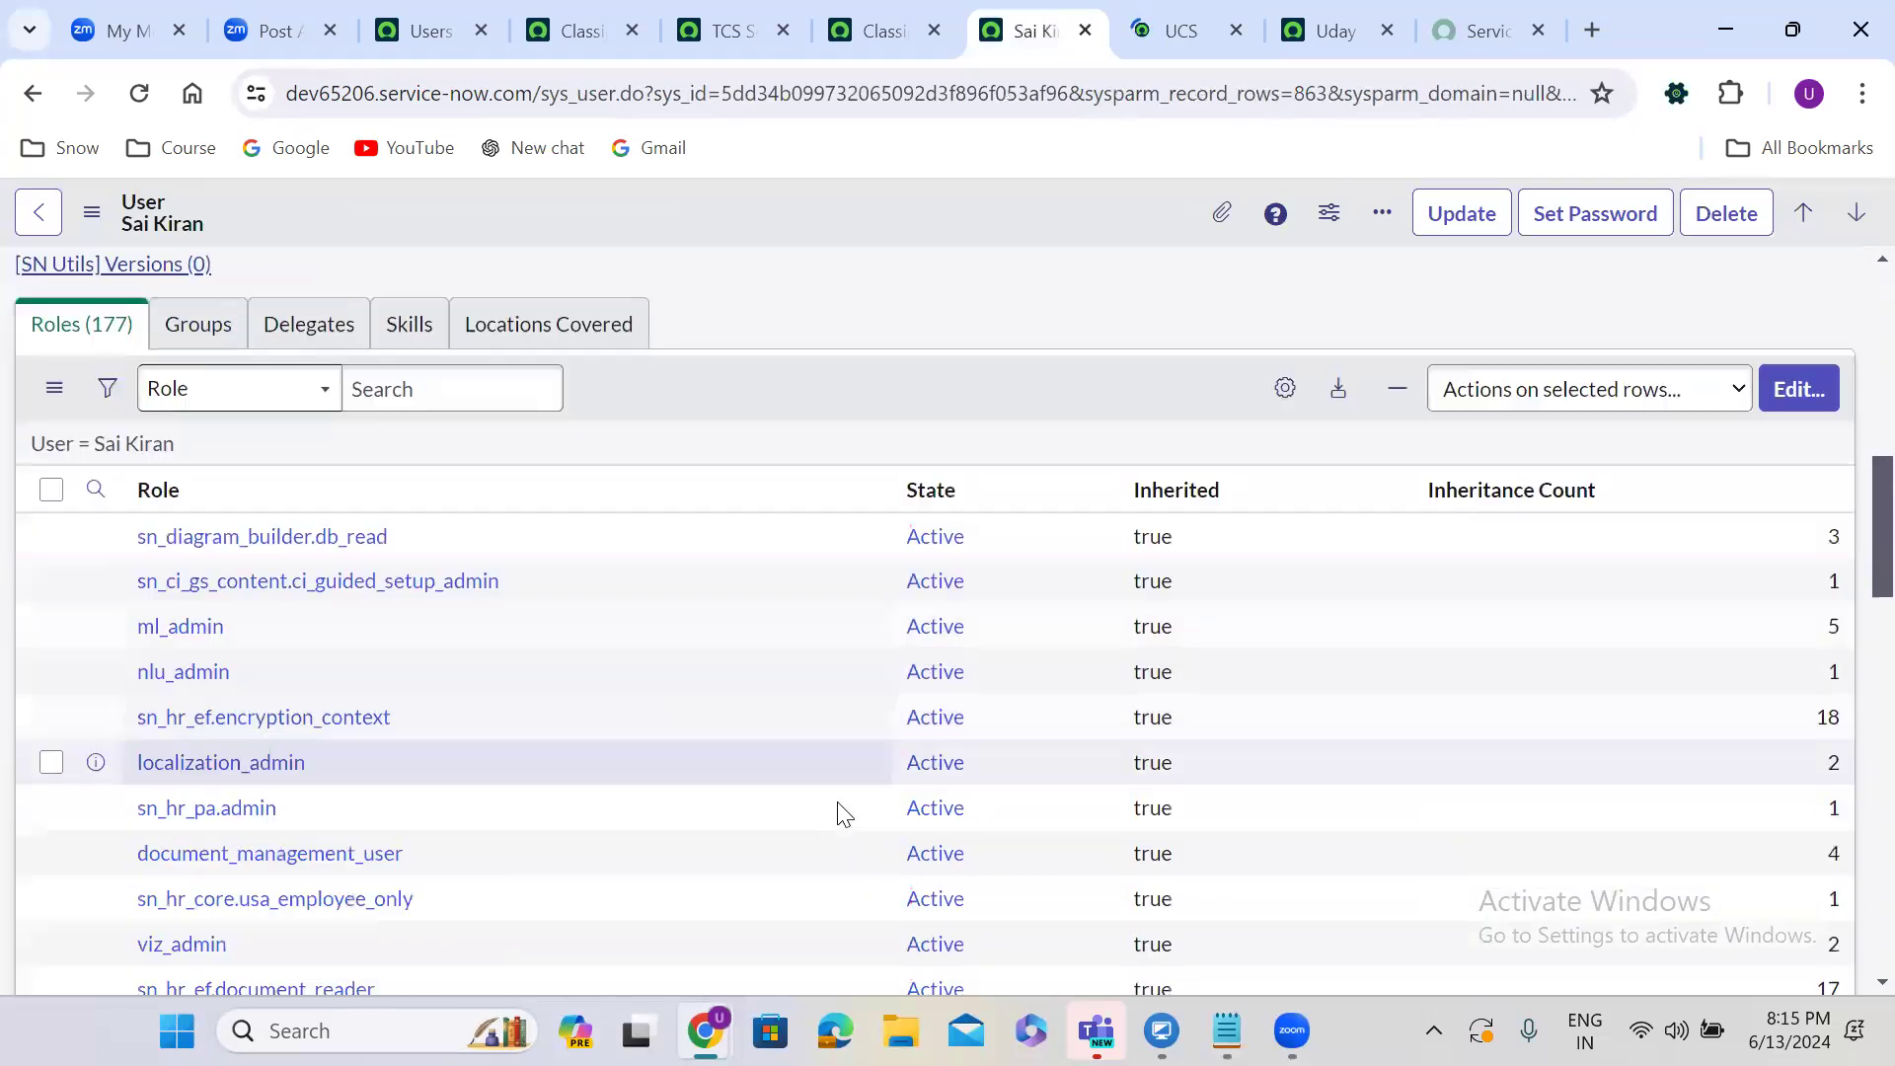
scroll(836, 801, "up", 4)
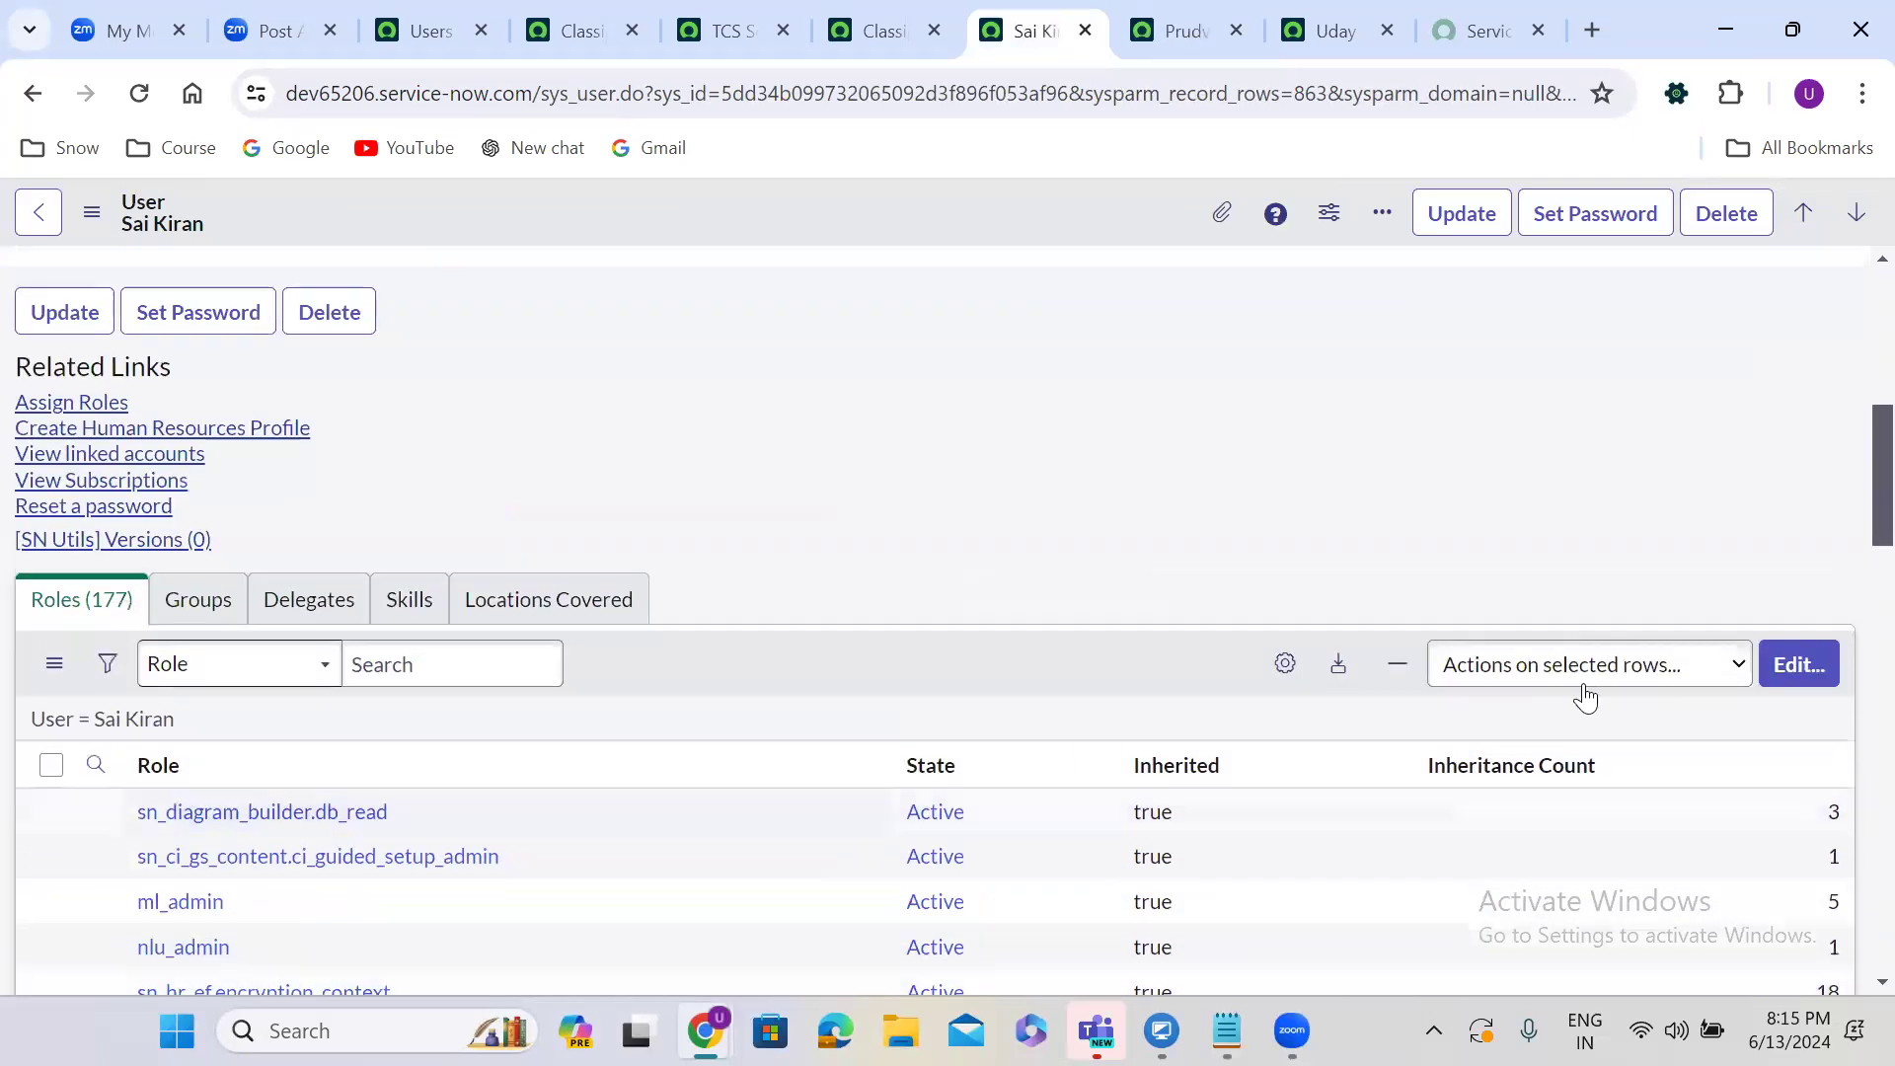
left_click(1789, 662)
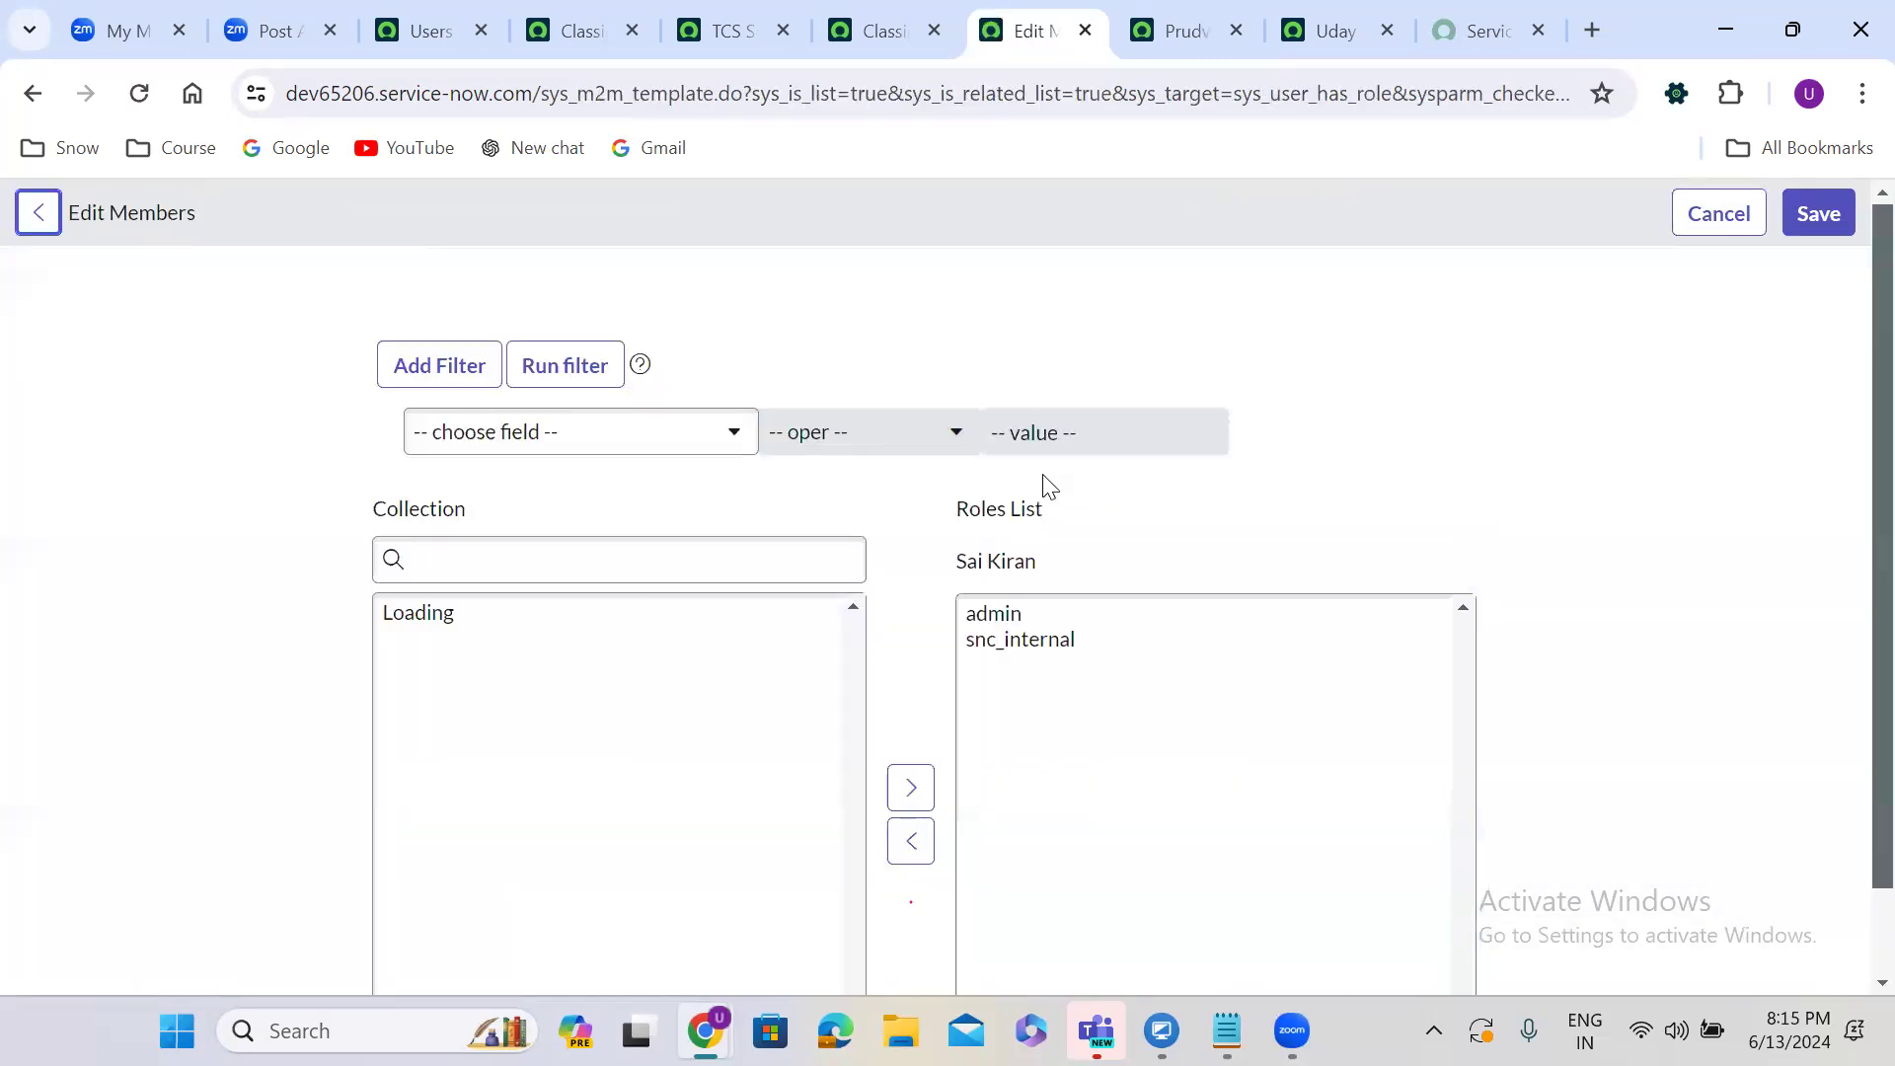
left_click(1024, 607)
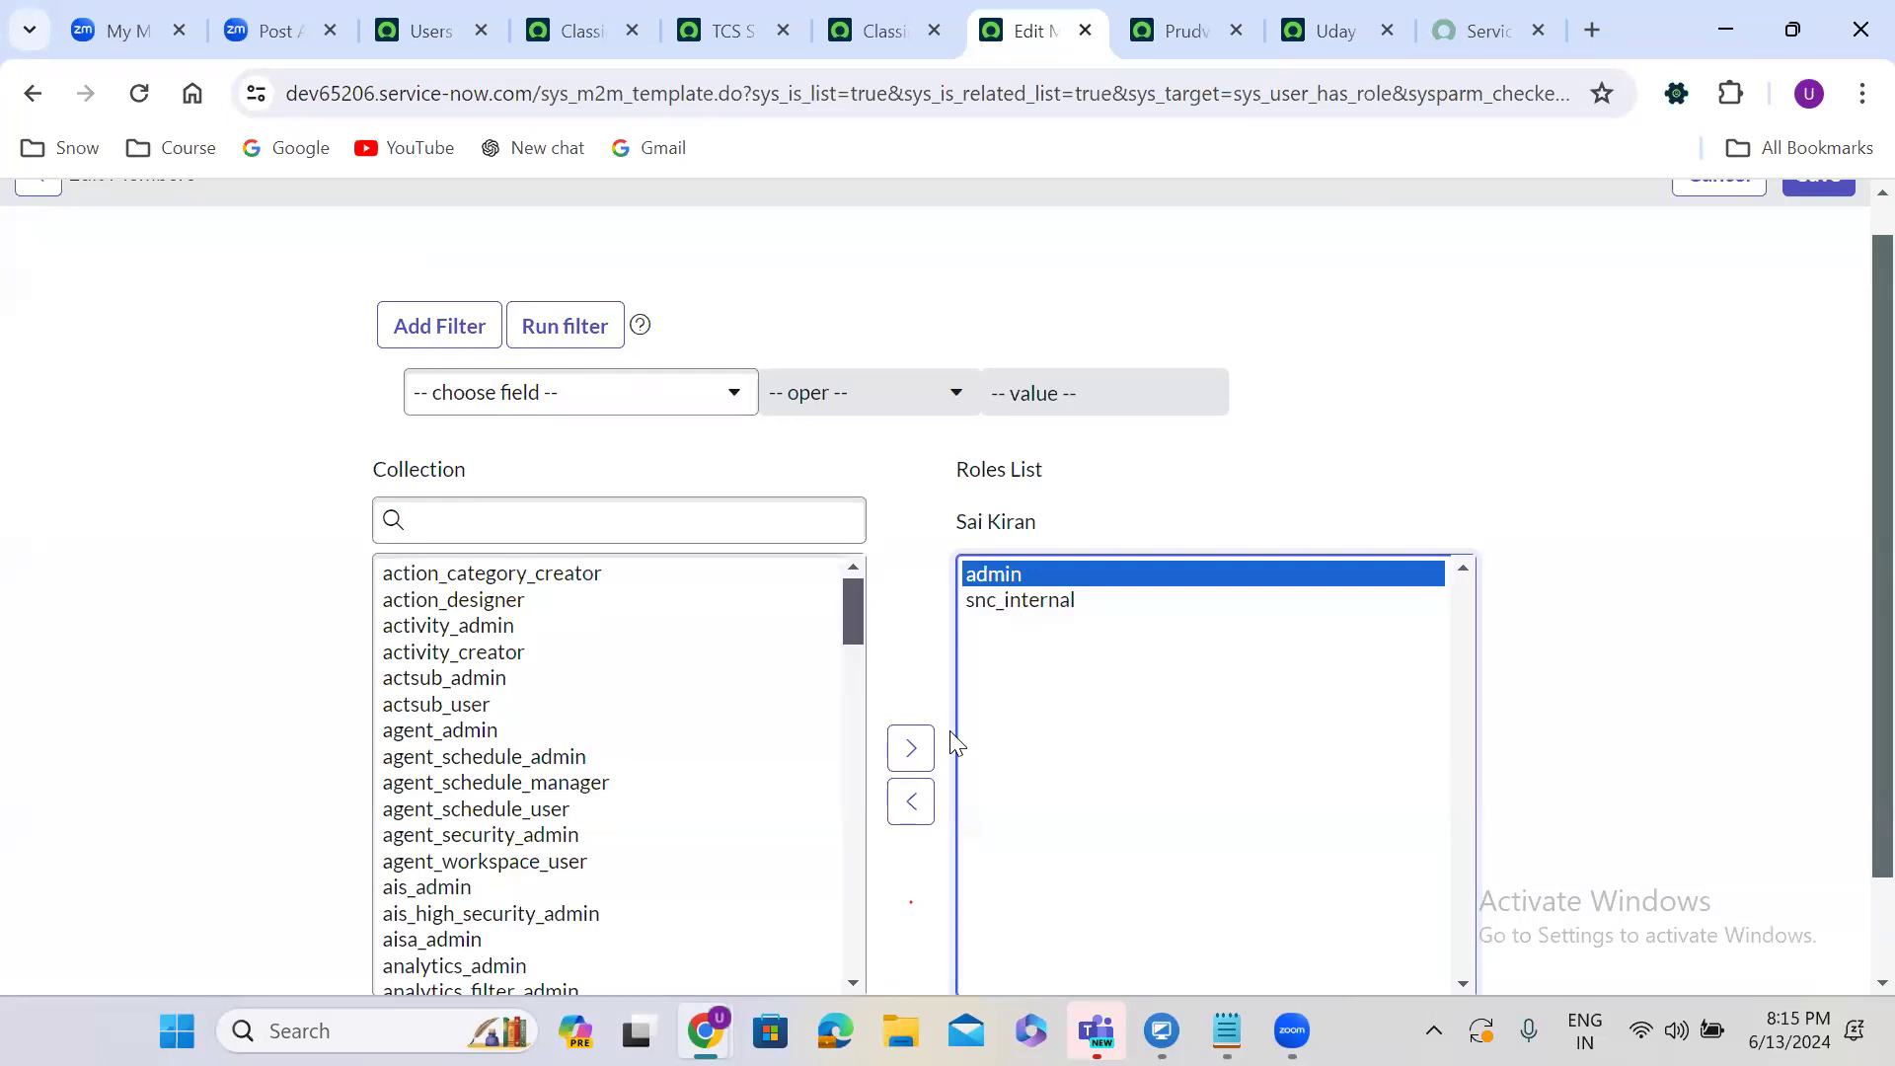
left_click(926, 796)
left_click(899, 801)
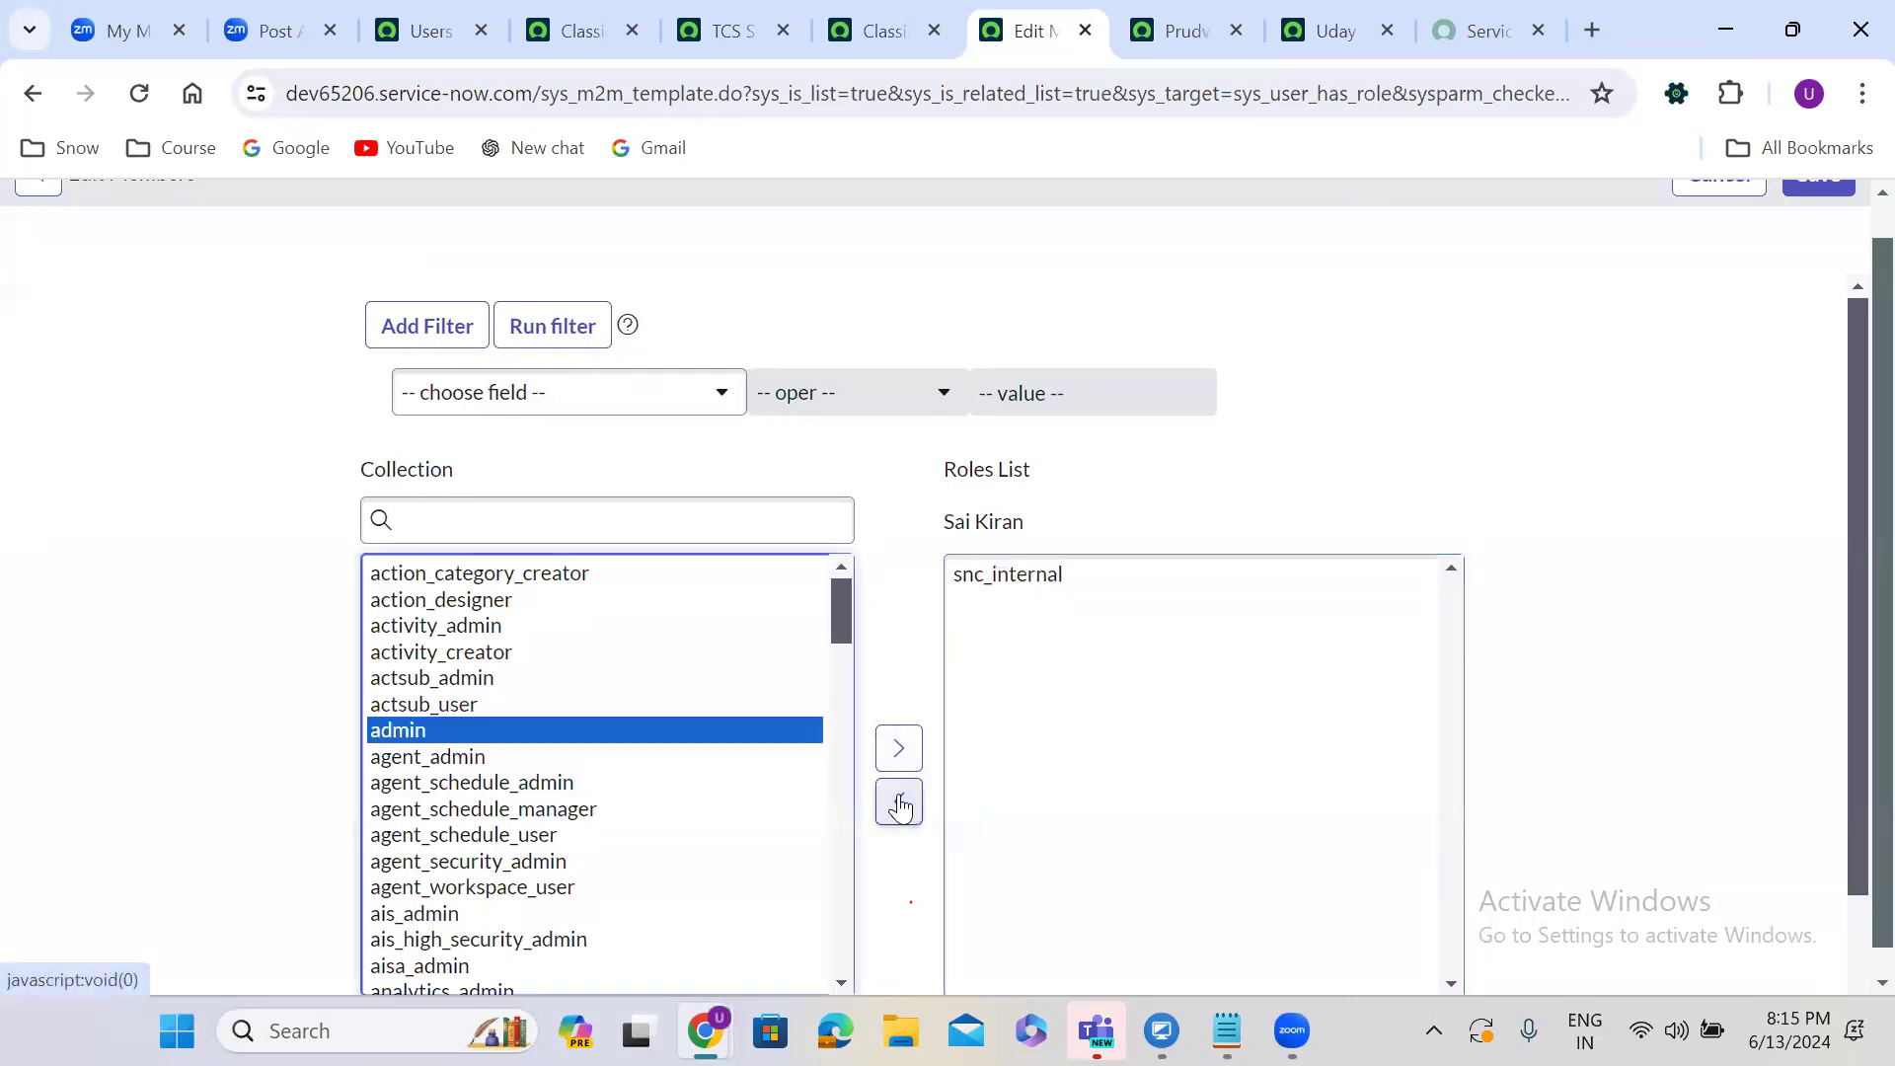
scroll(1853, 229, "up", 1)
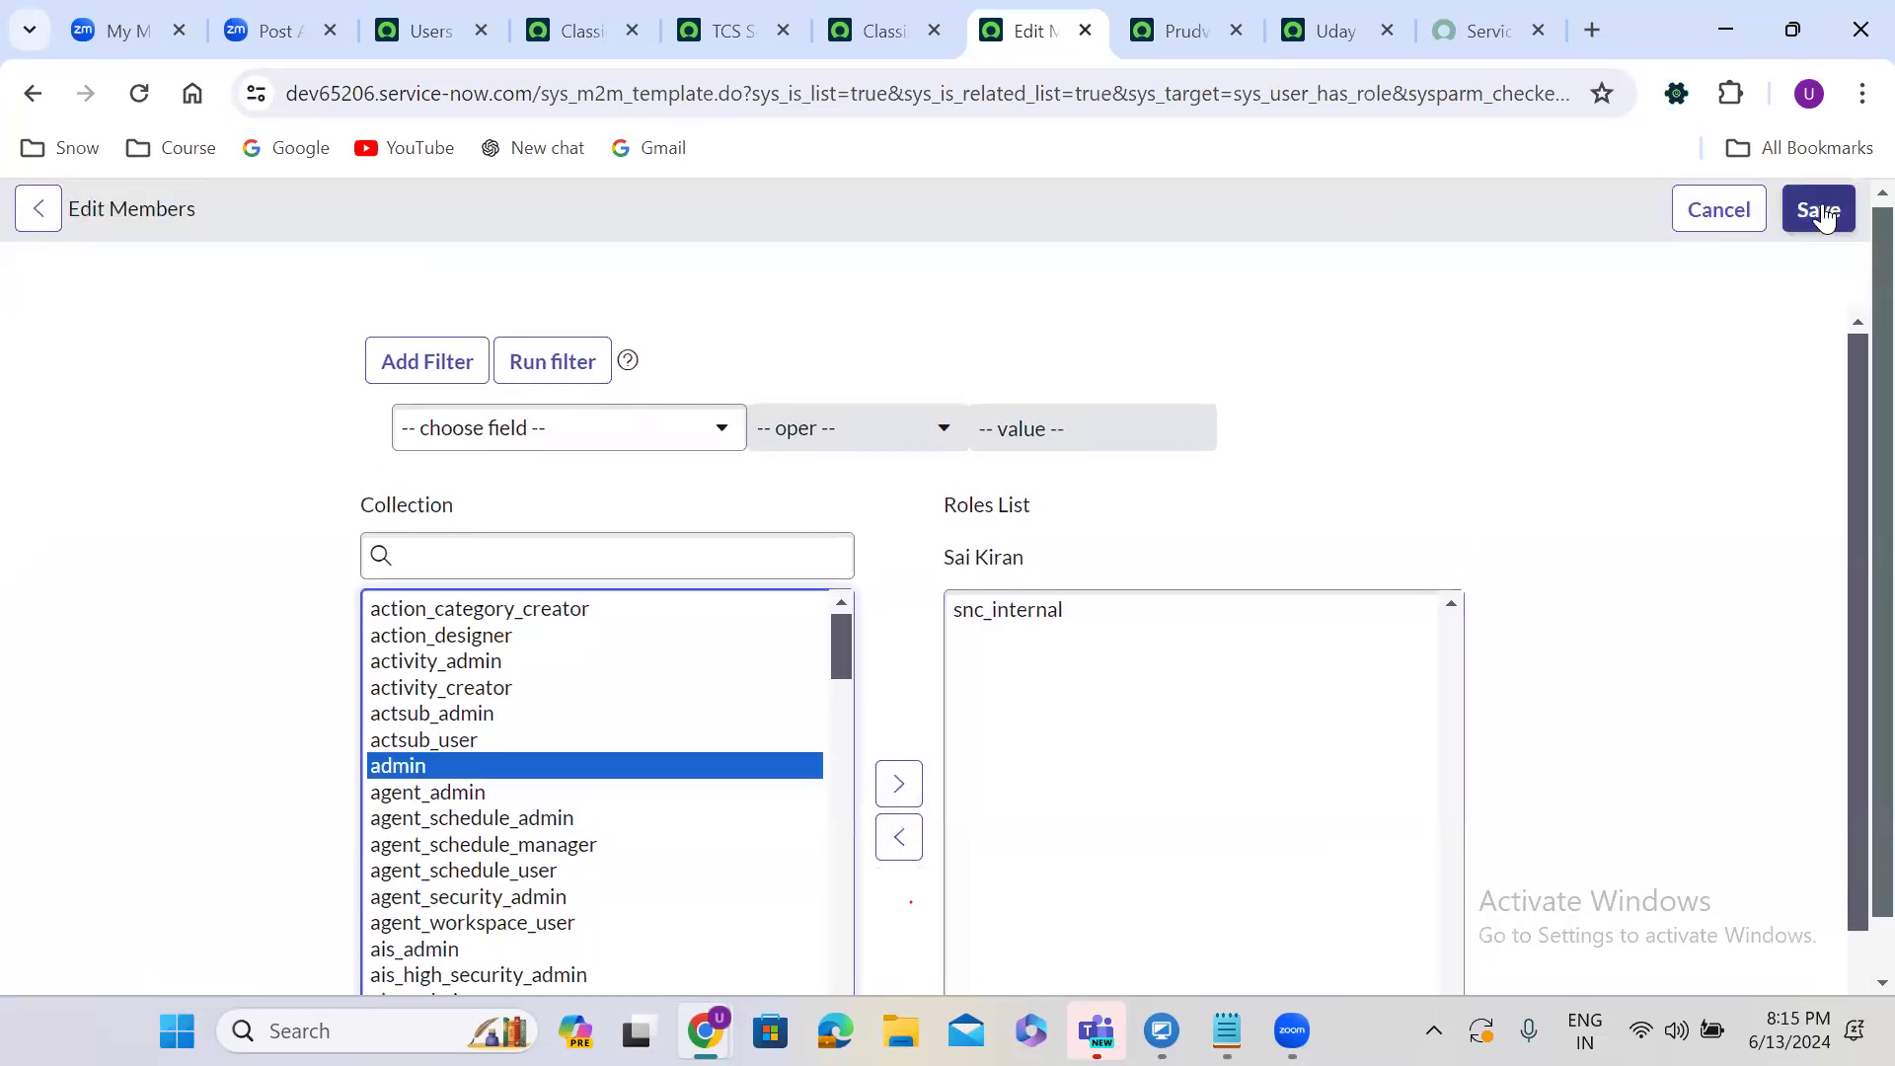
left_click(1822, 212)
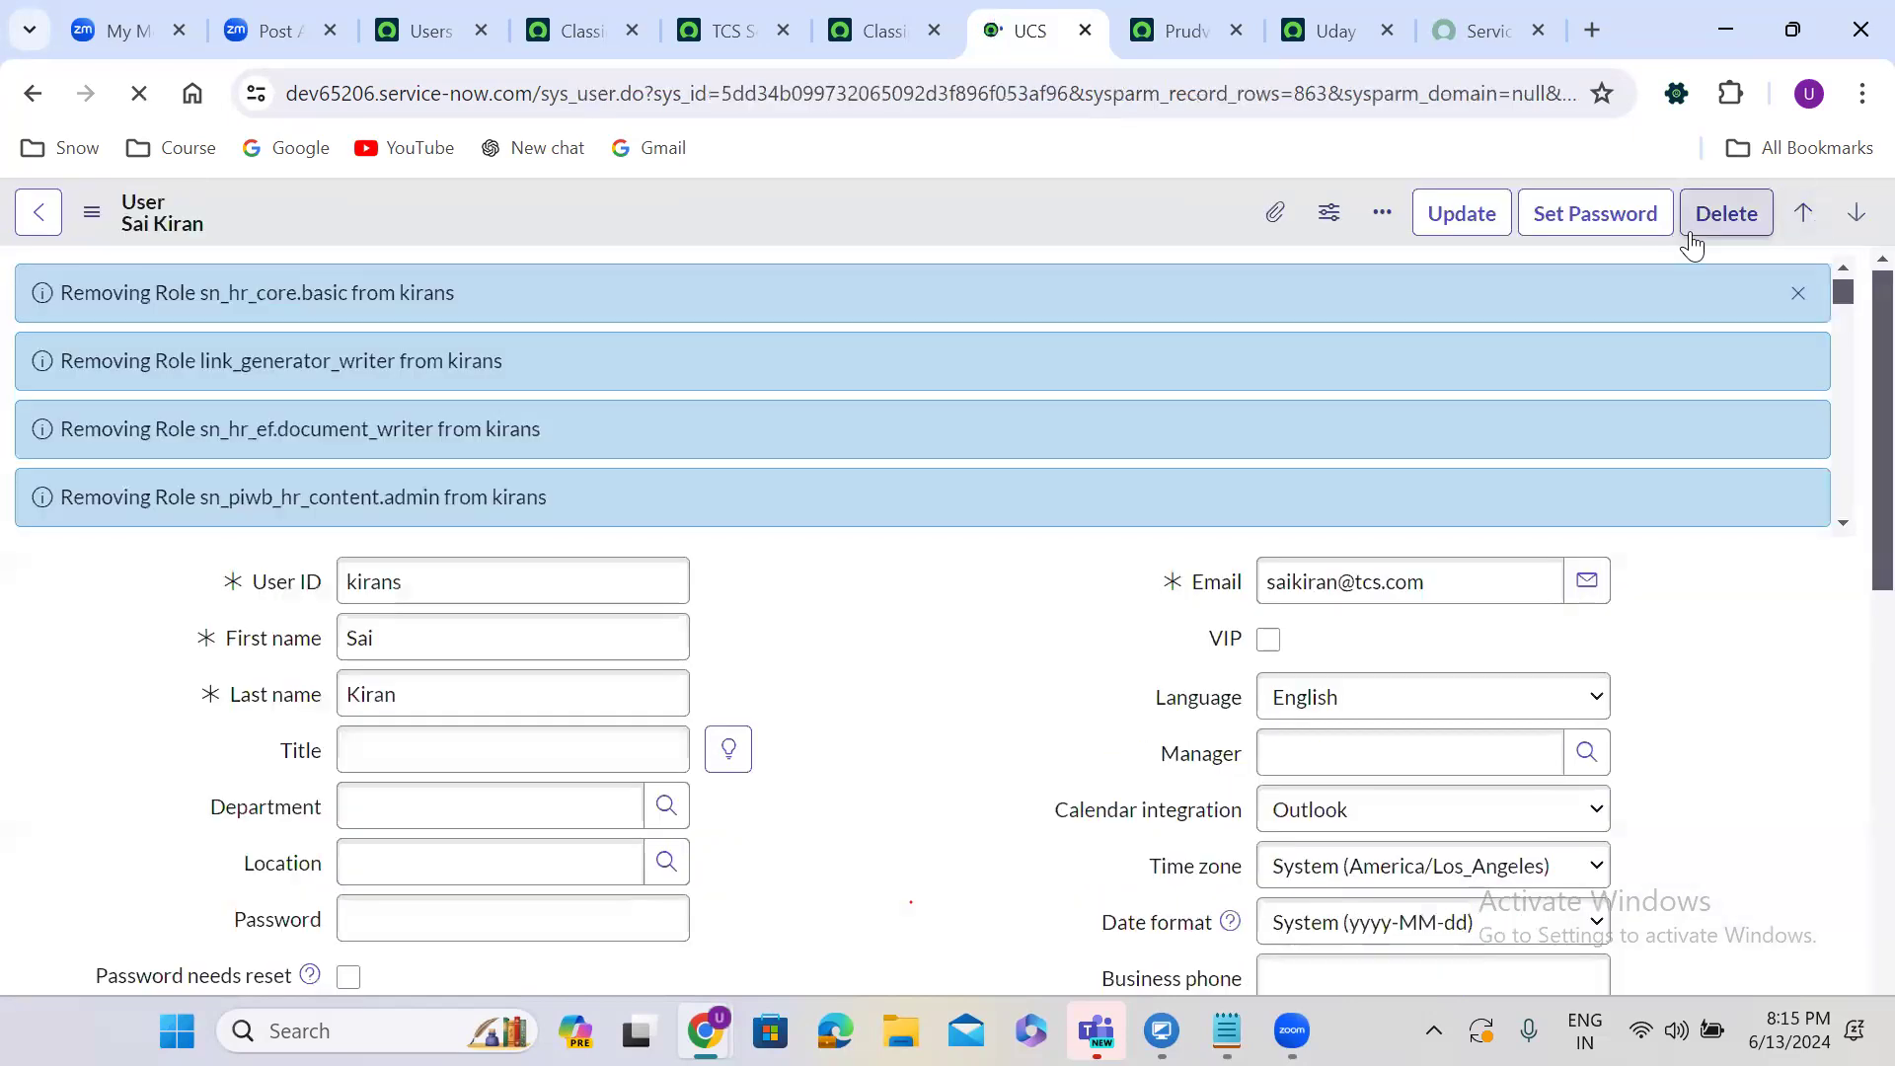
left_click(1796, 296)
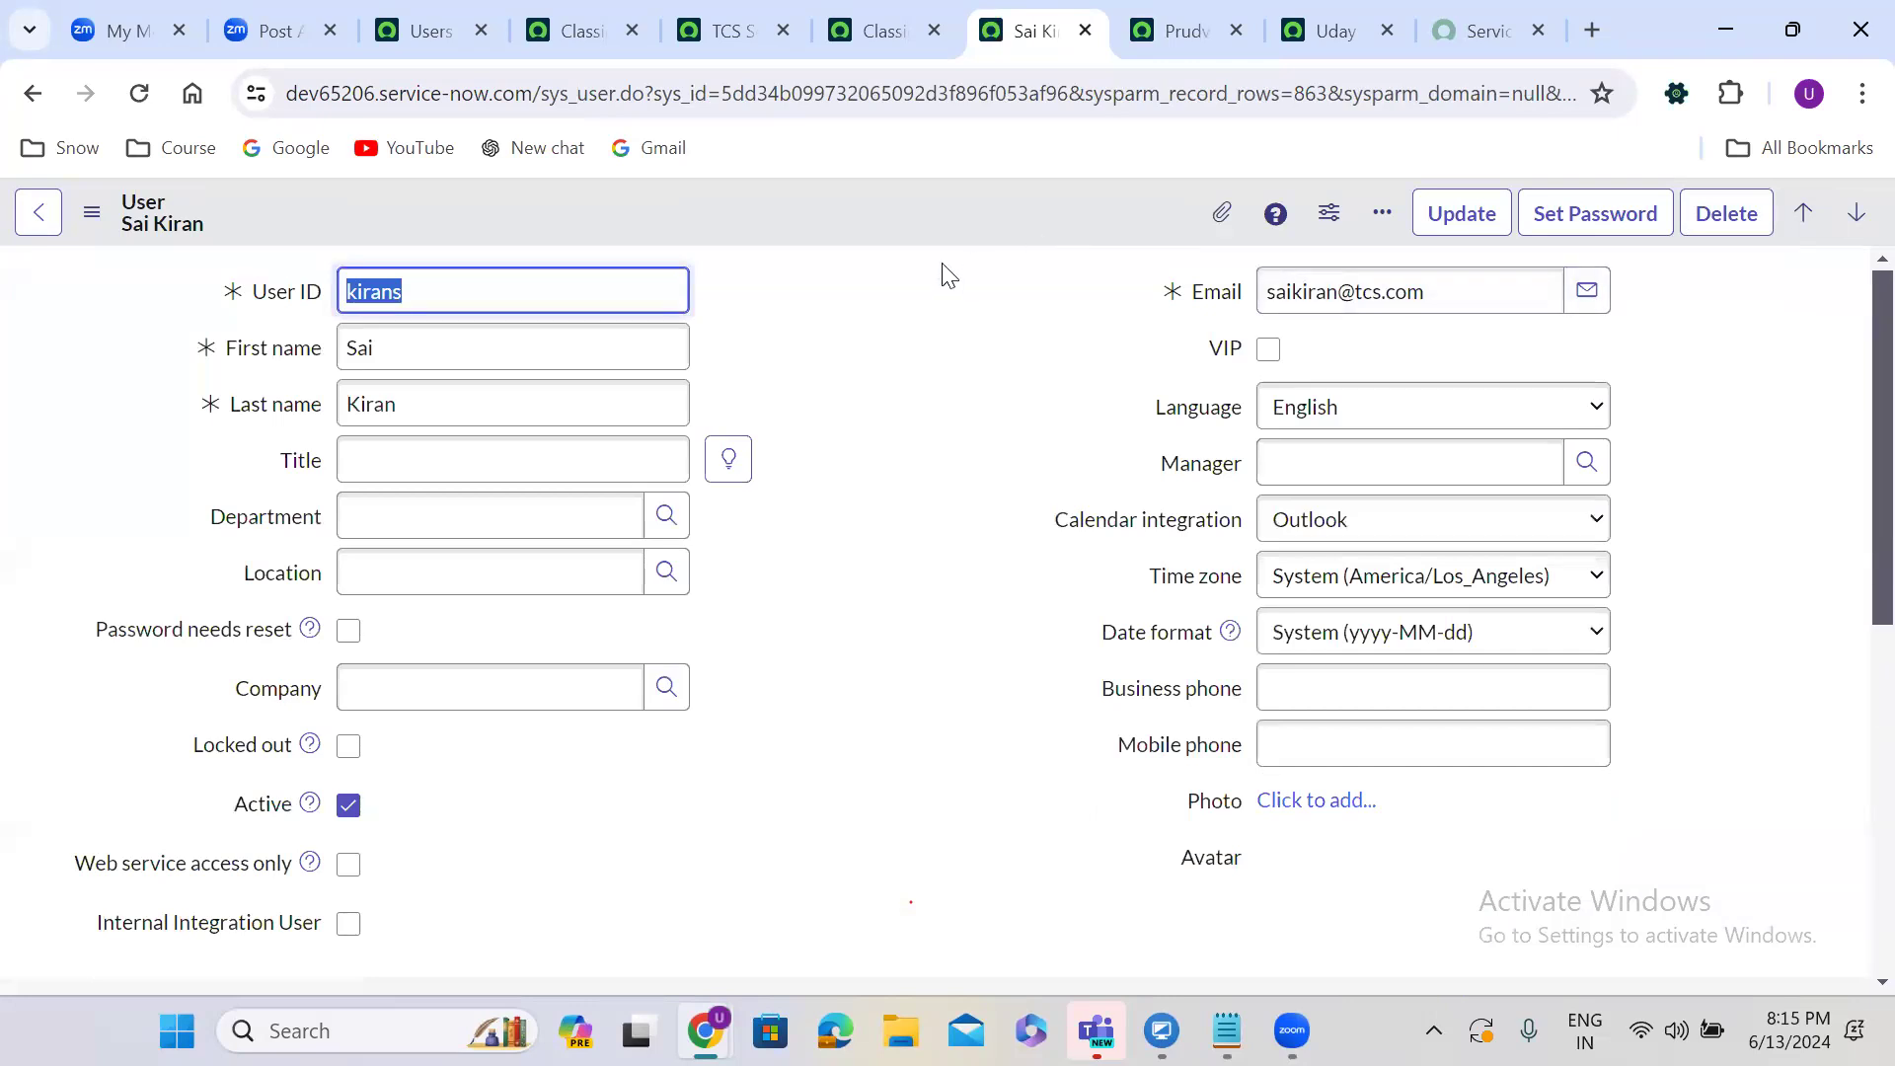
left_click(762, 16)
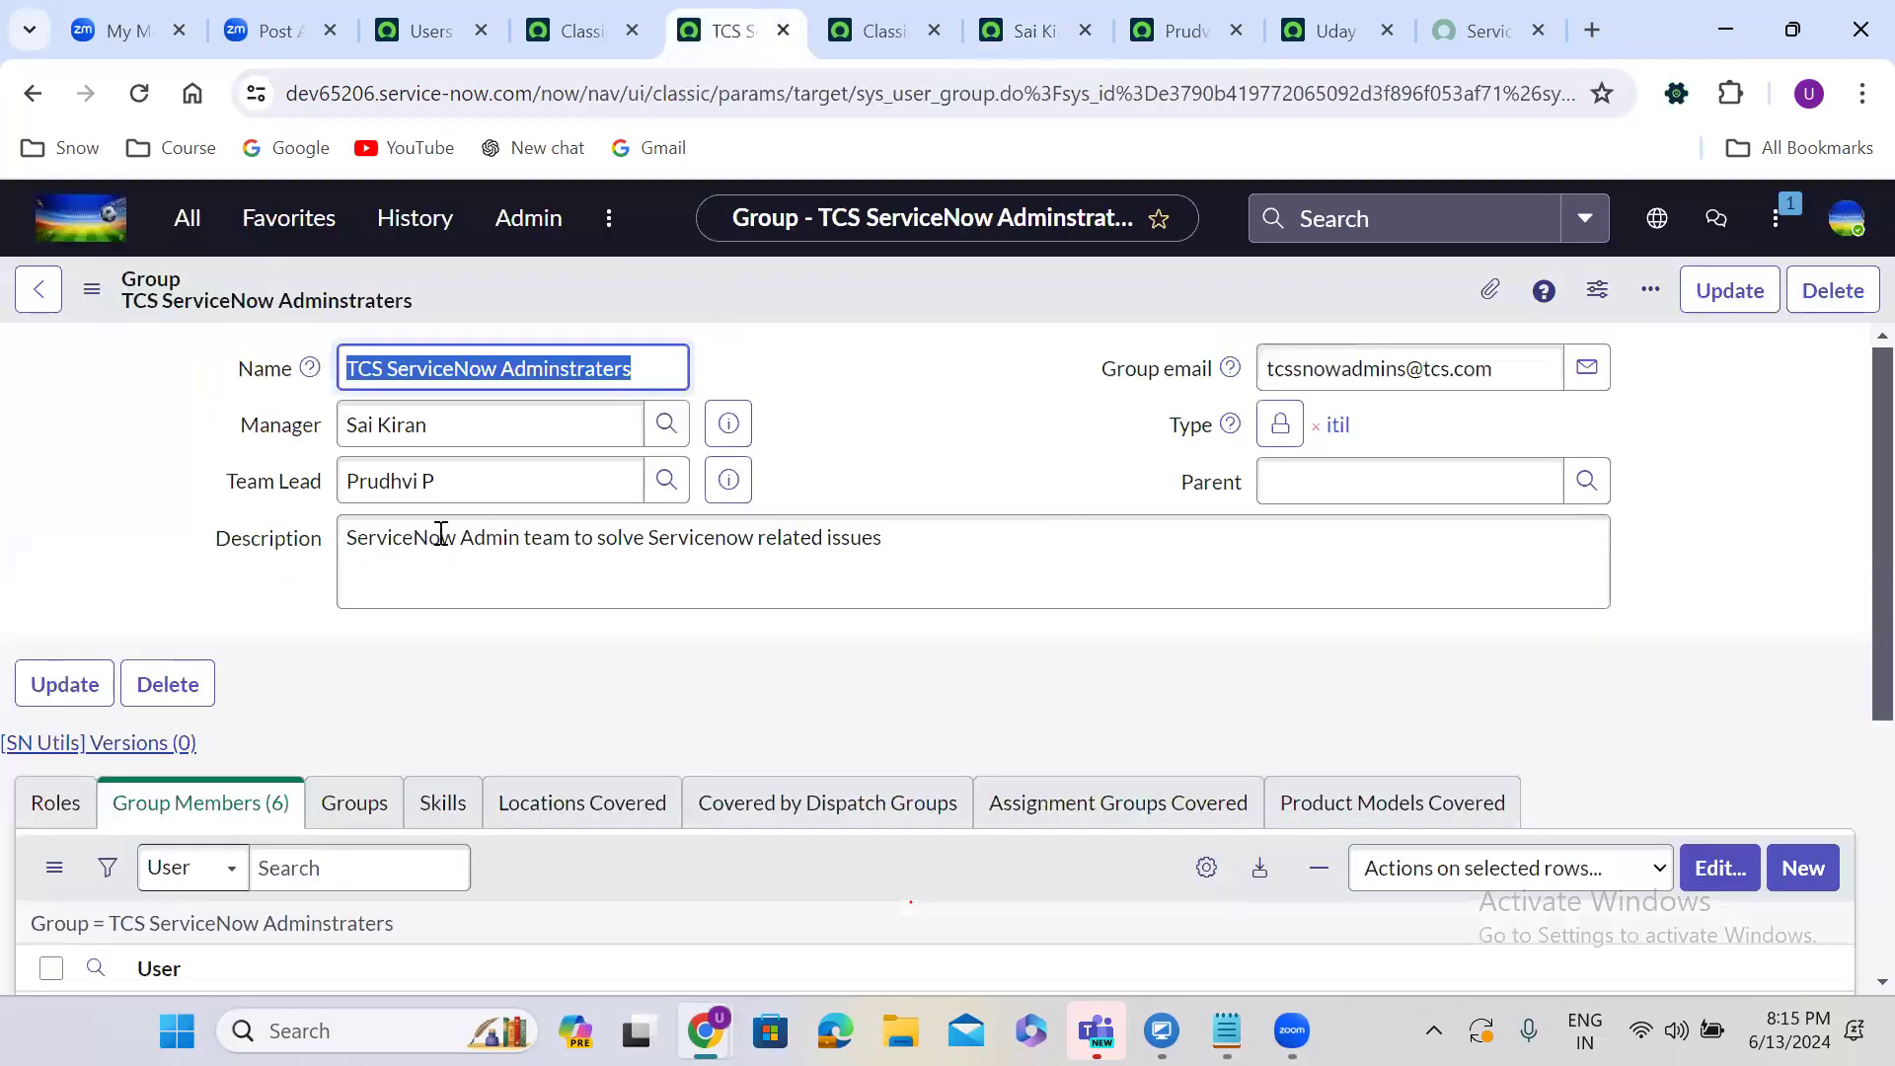
Add the admin role to the TCS ServiceNow Adminstraters group's Roles list and save.
left_click(53, 804)
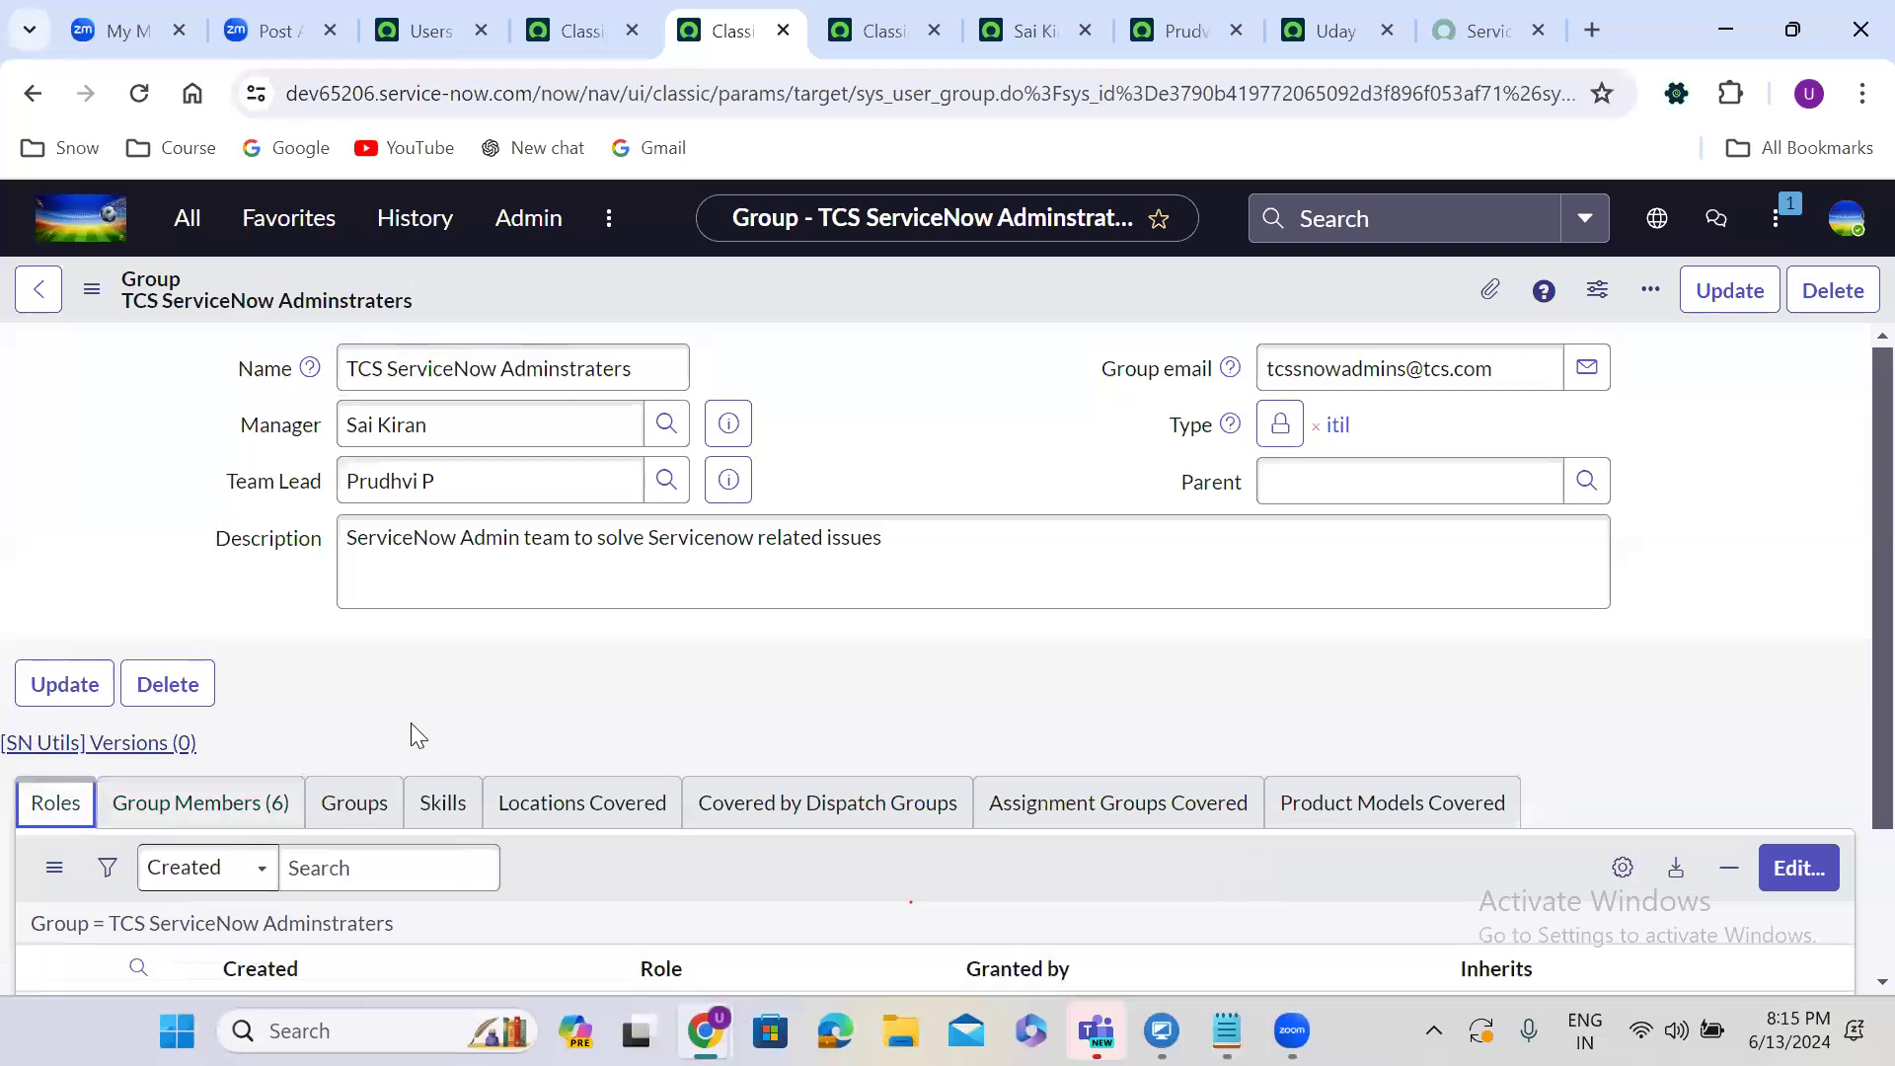
scroll(410, 722, "down", 2)
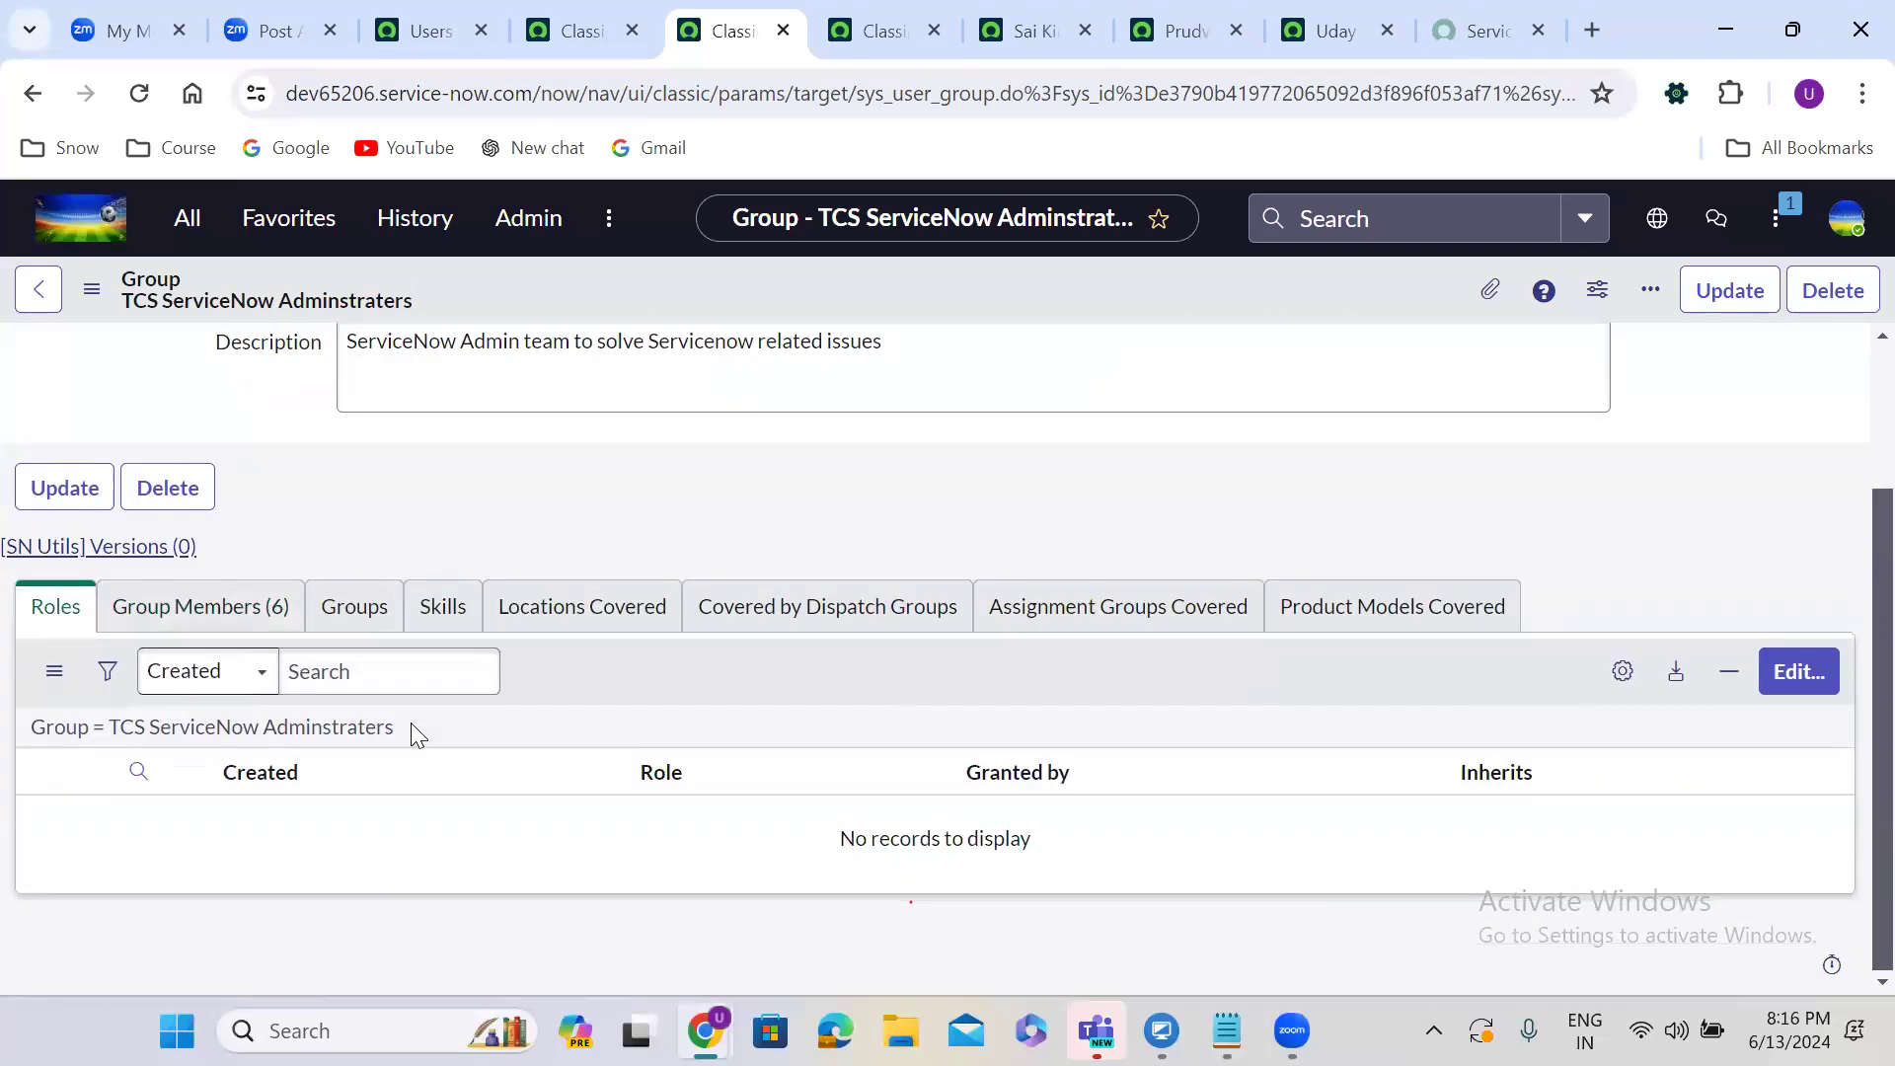
left_click(1797, 672)
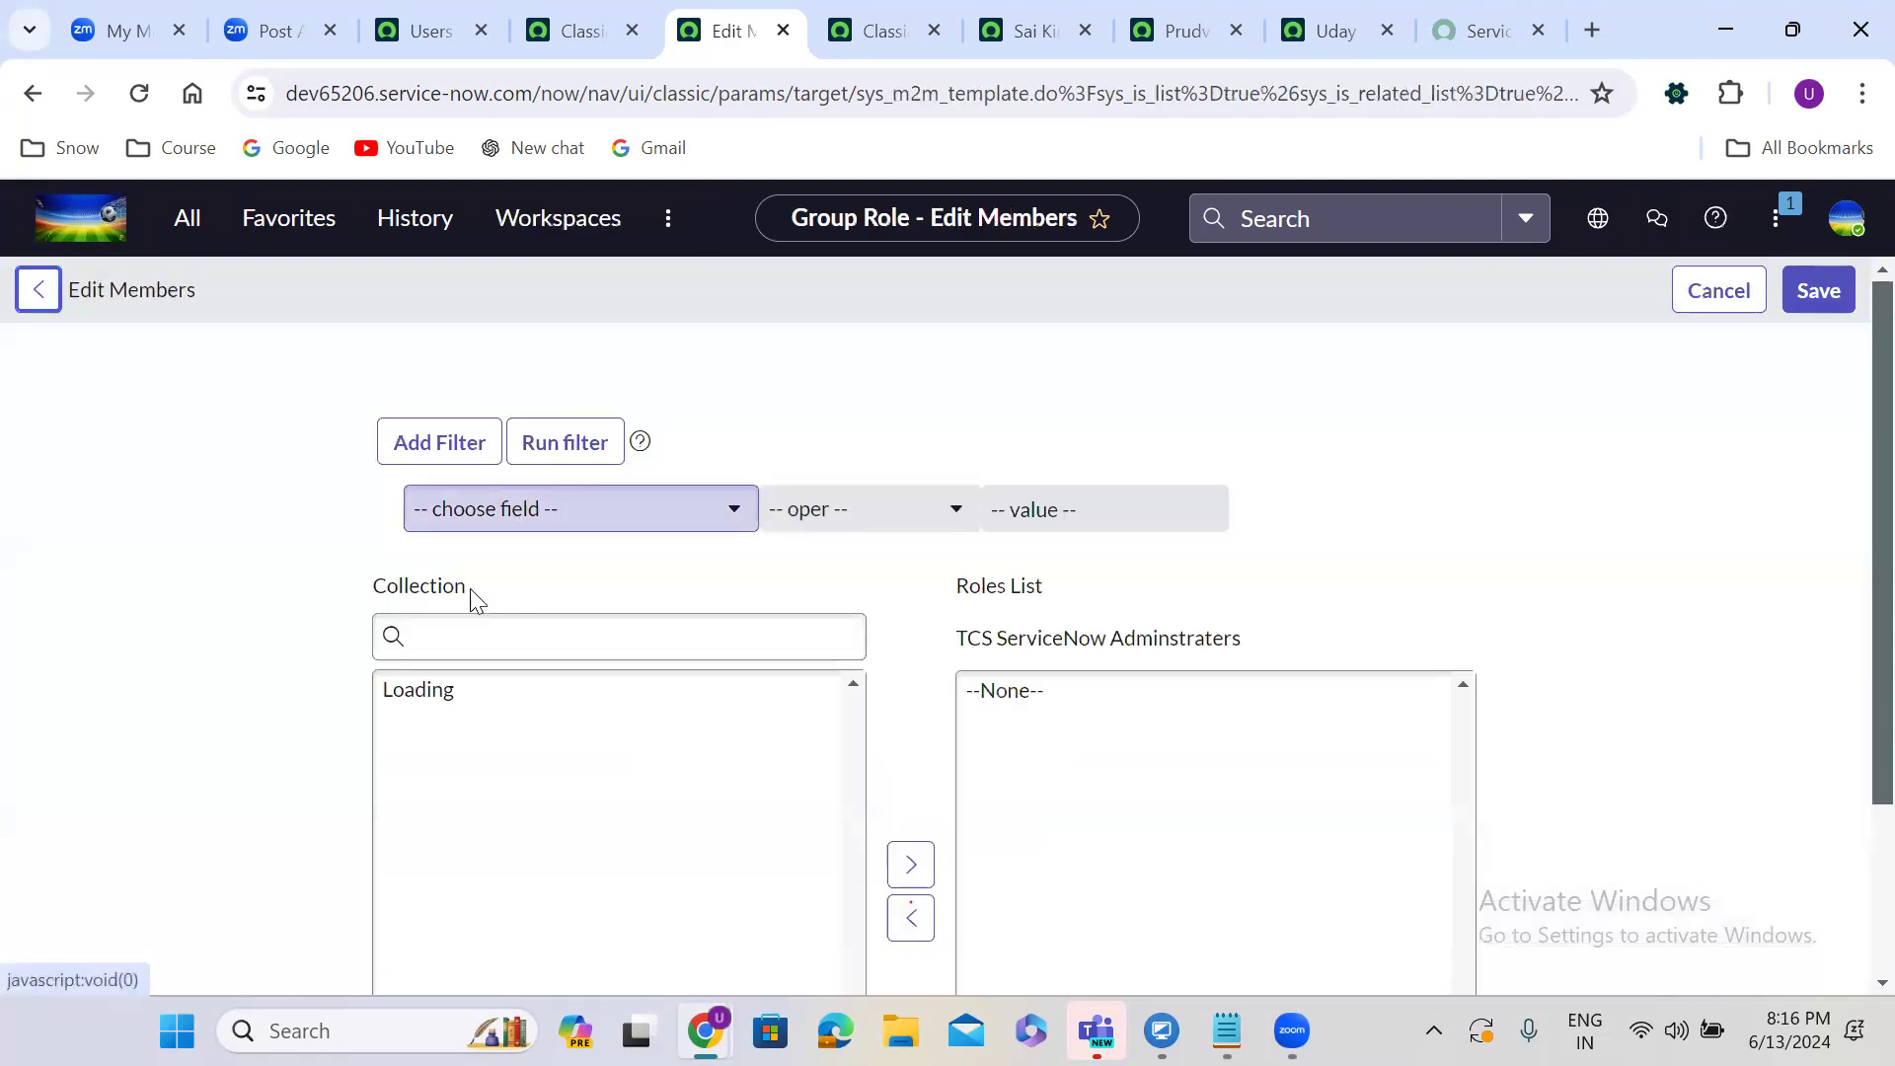
left_click(475, 628)
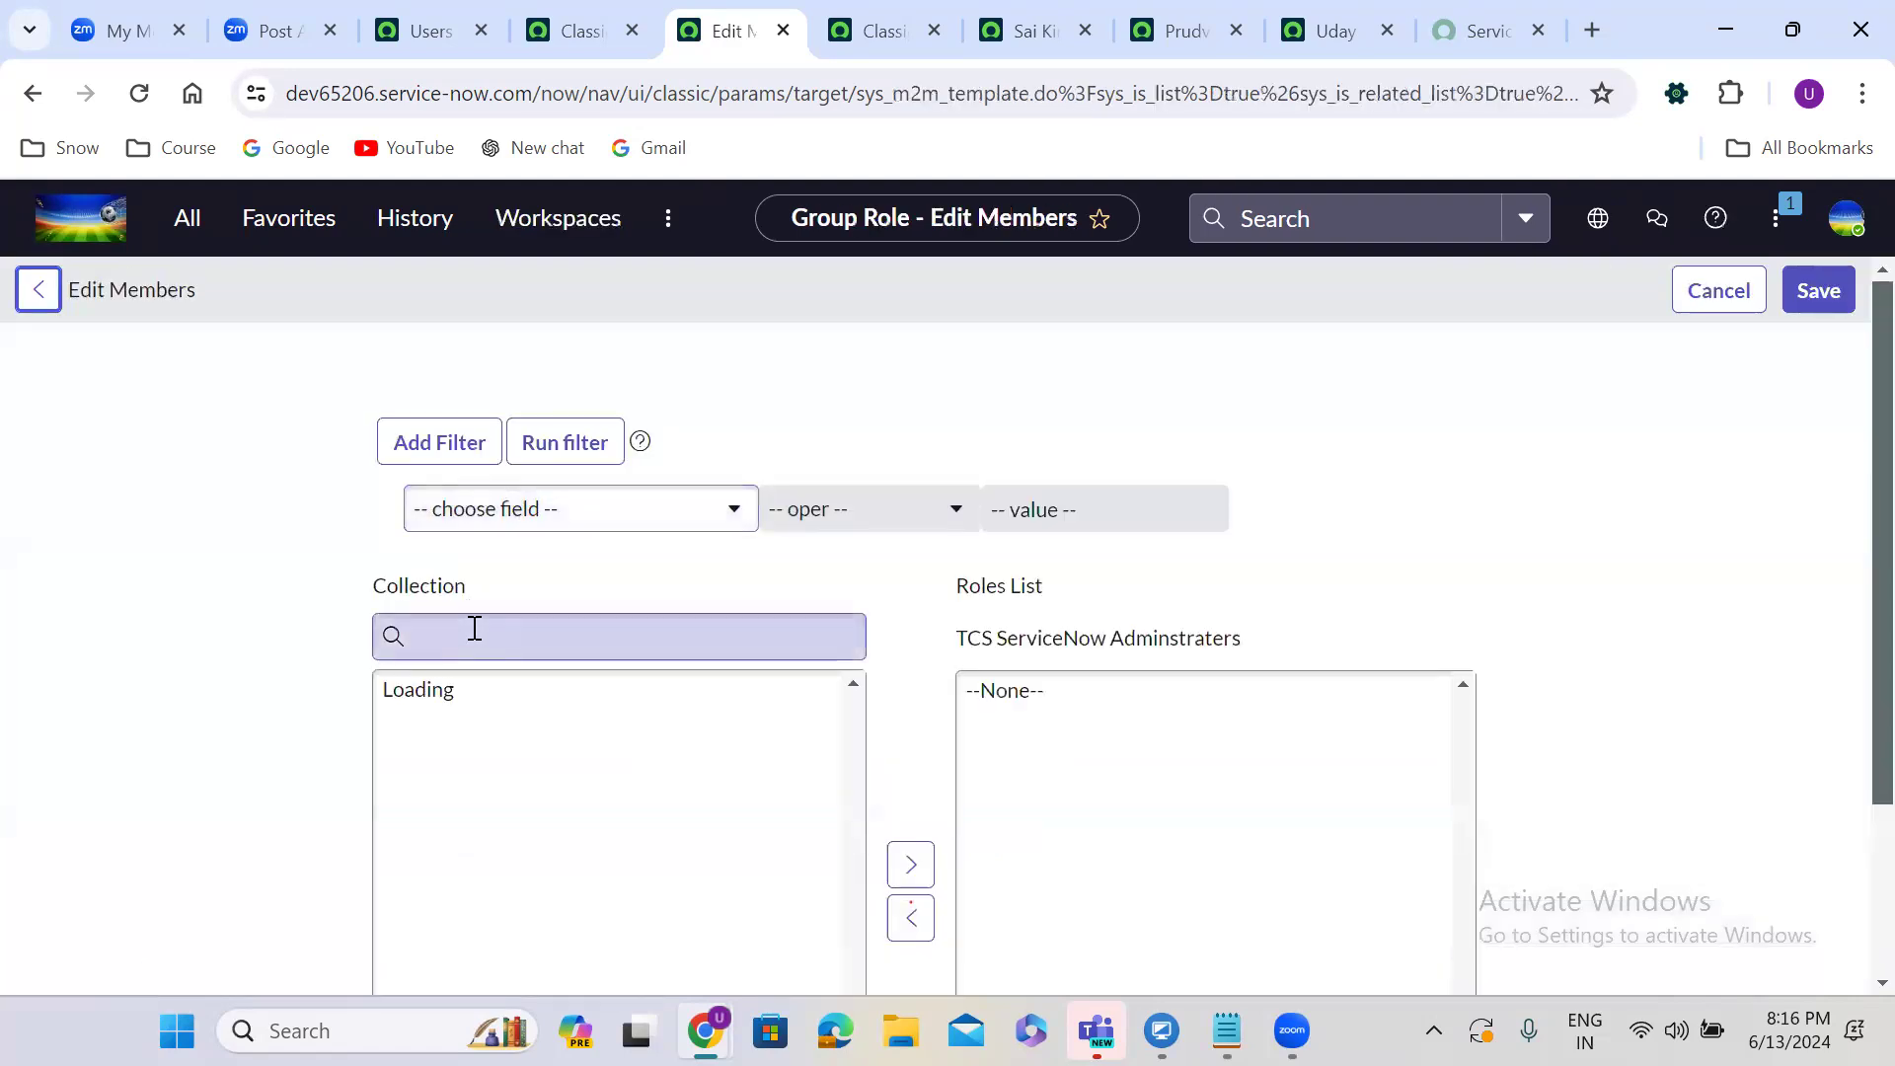
type("admin")
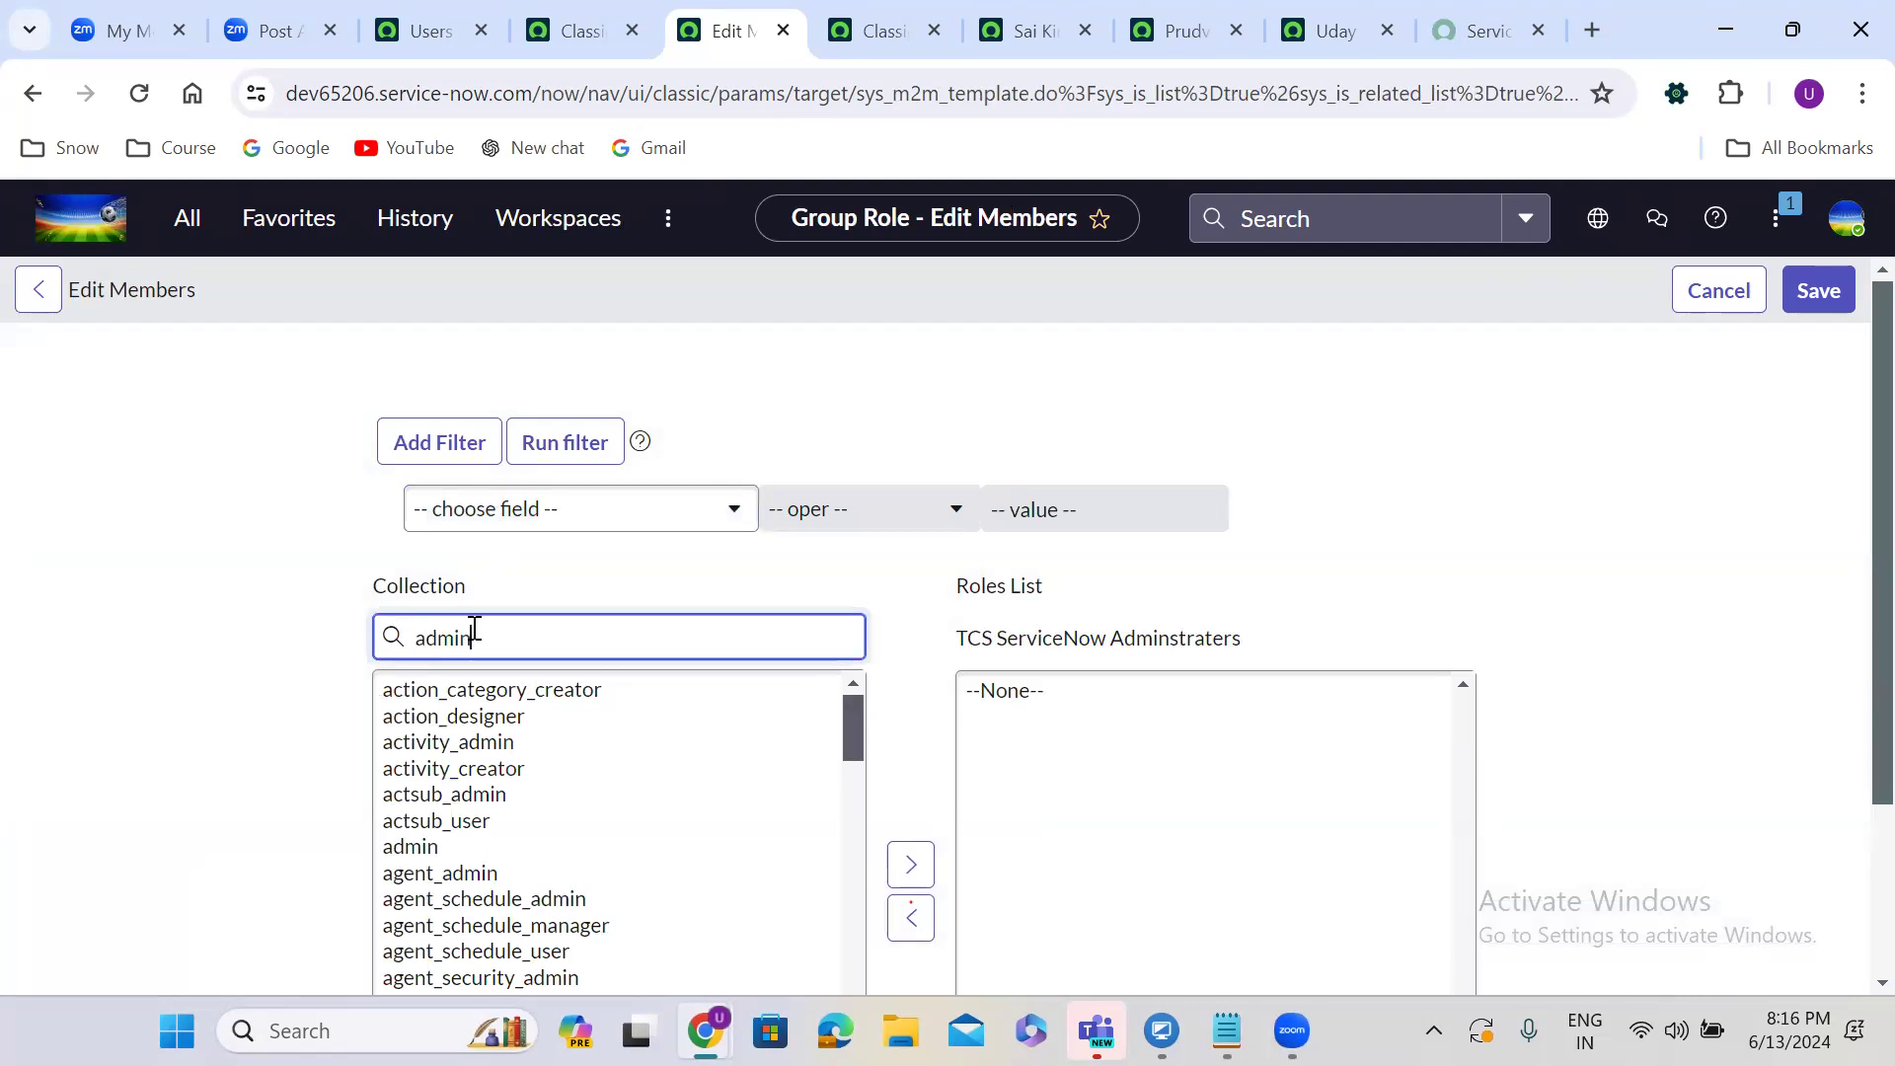
double_click(430, 697)
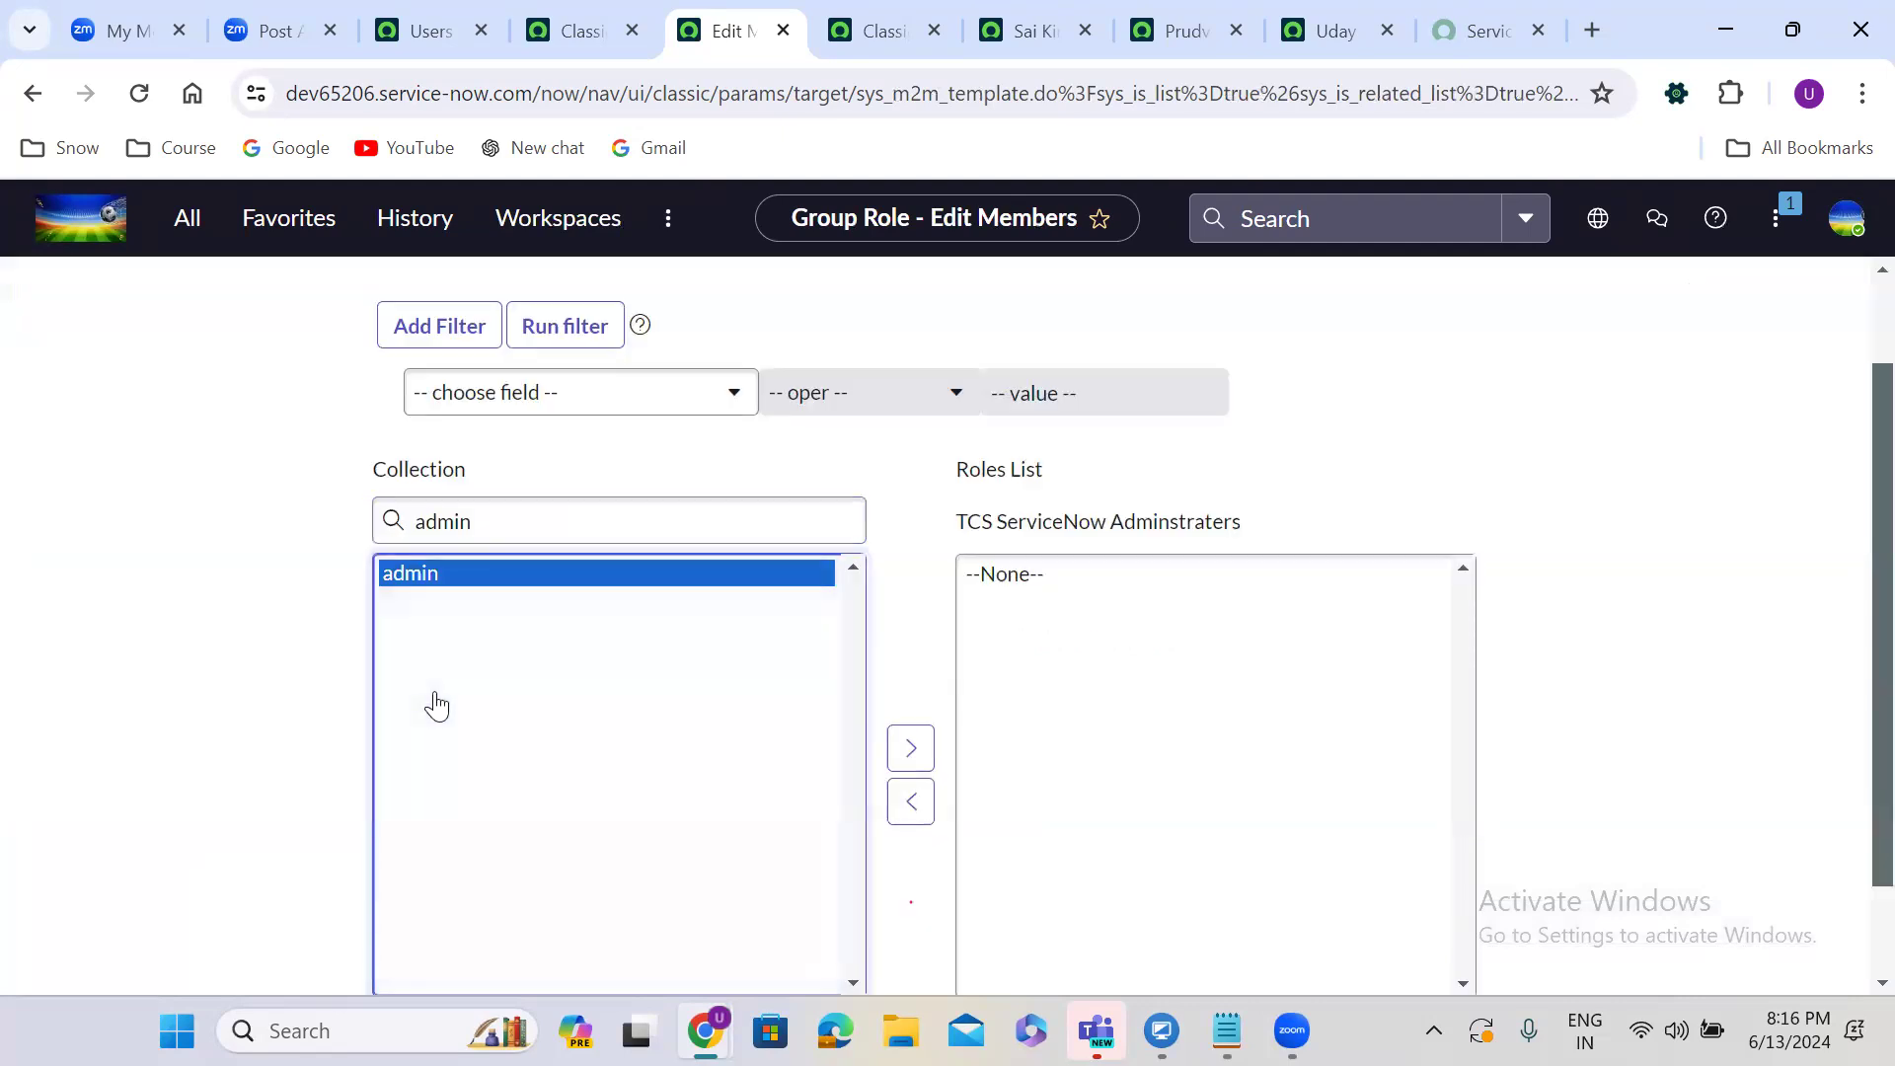
scroll(1827, 381, "up", 2)
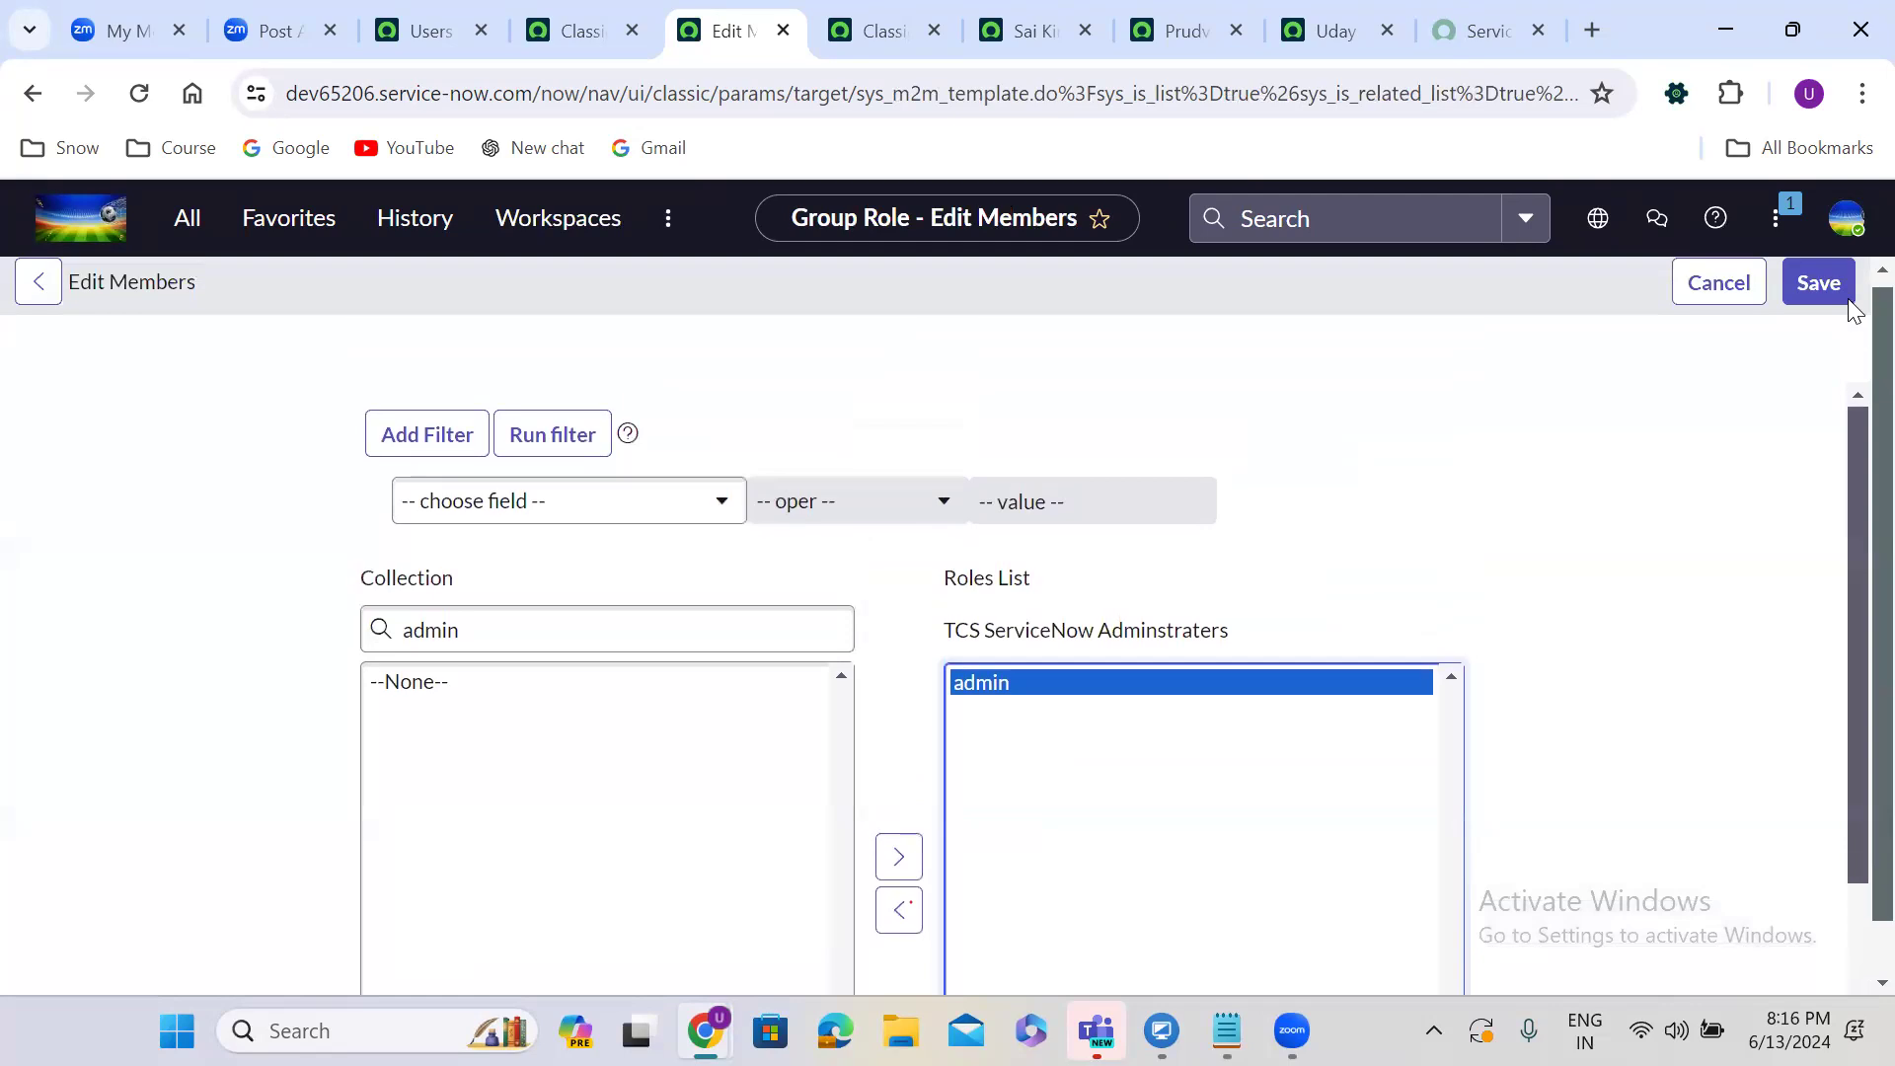
left_click(1816, 284)
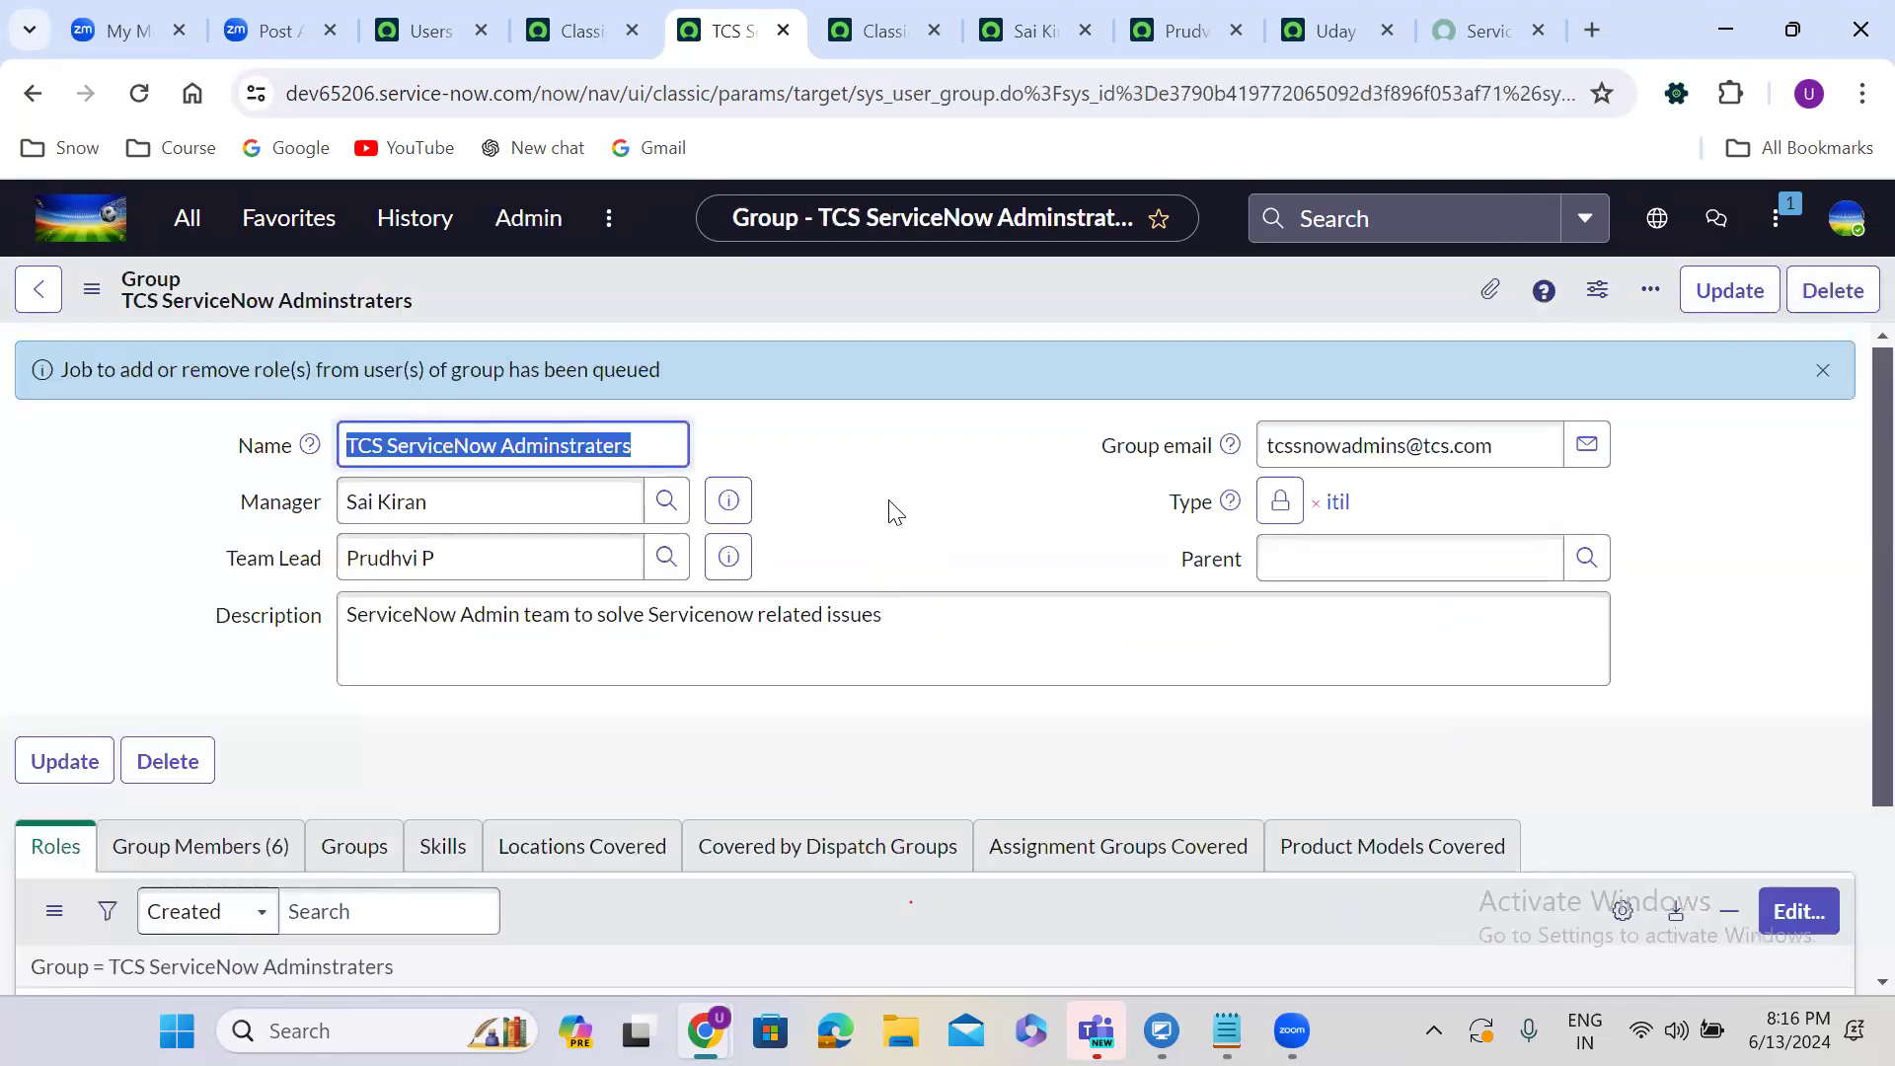
Verify the group's Roles list shows admin with inheritance, then open the six-member Group Members editor.
scroll(888, 507, "down", 3)
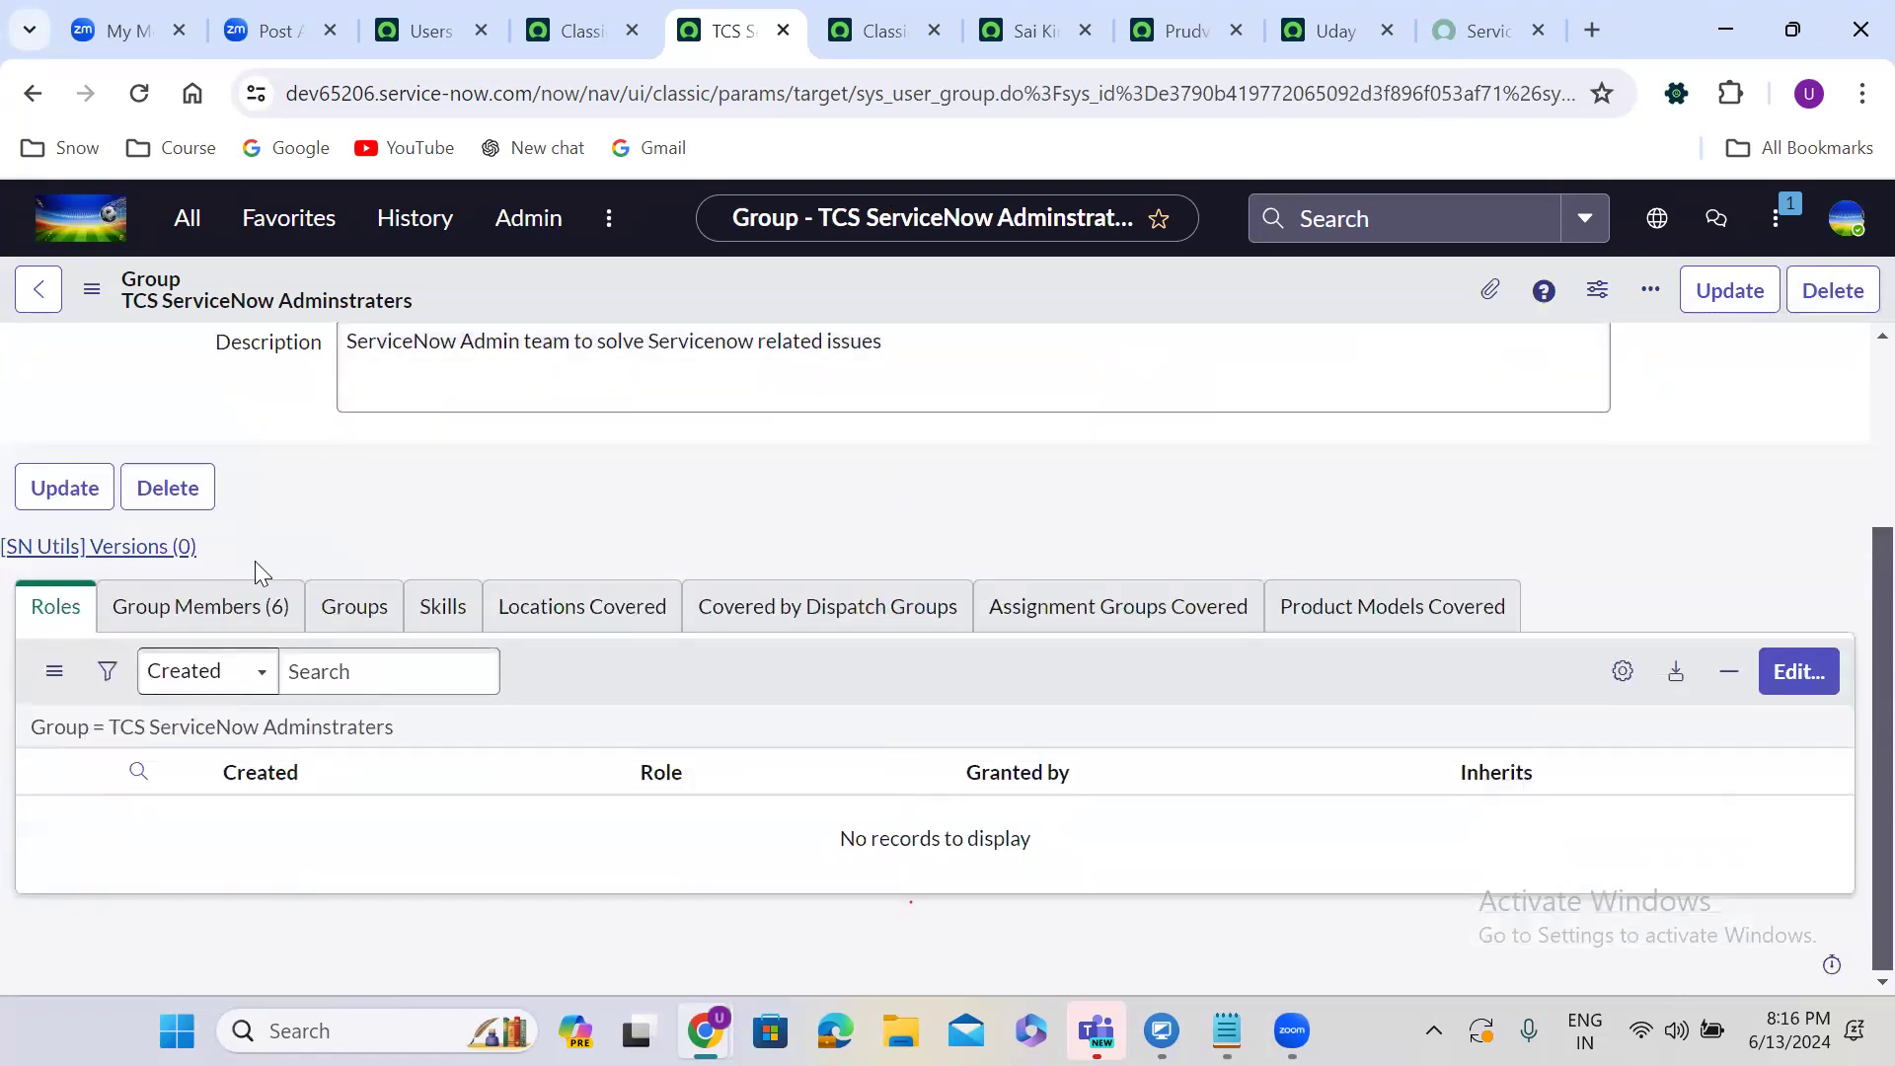
left_click(200, 610)
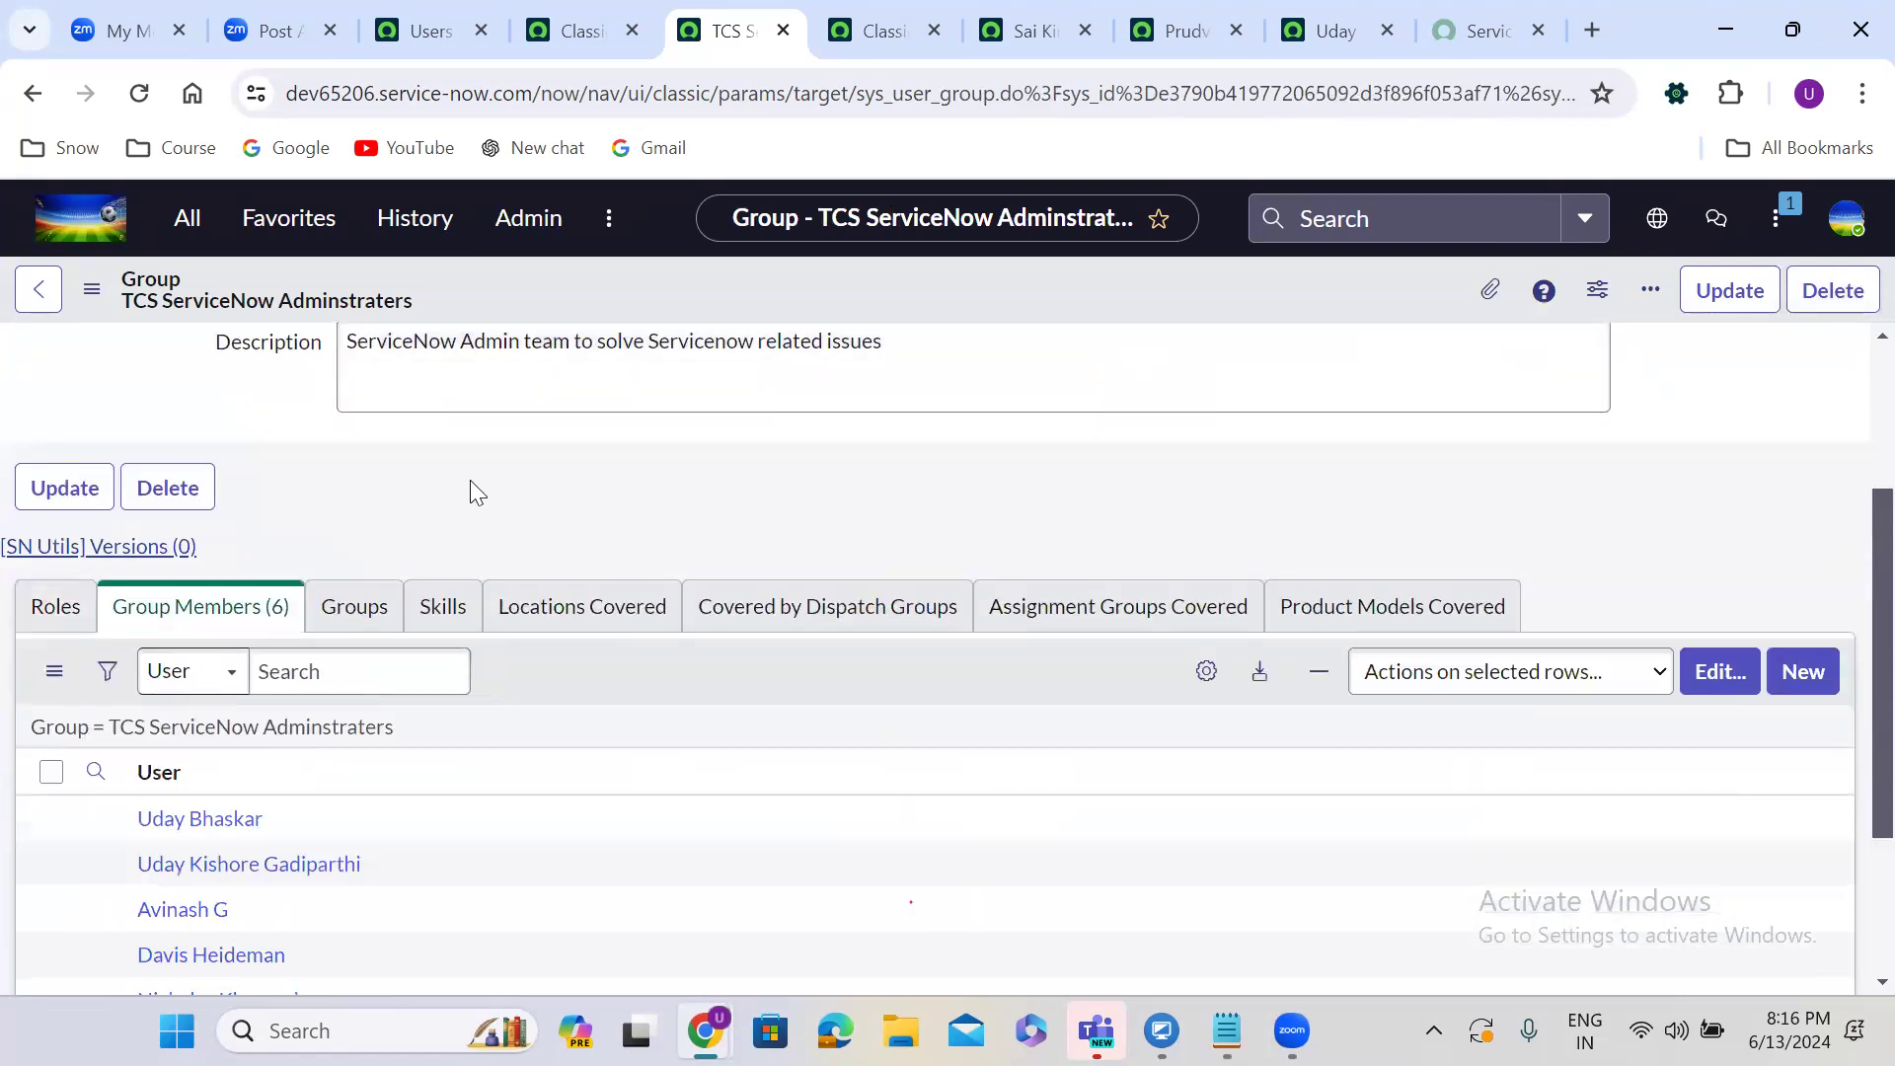
scroll(472, 479, "up", 2)
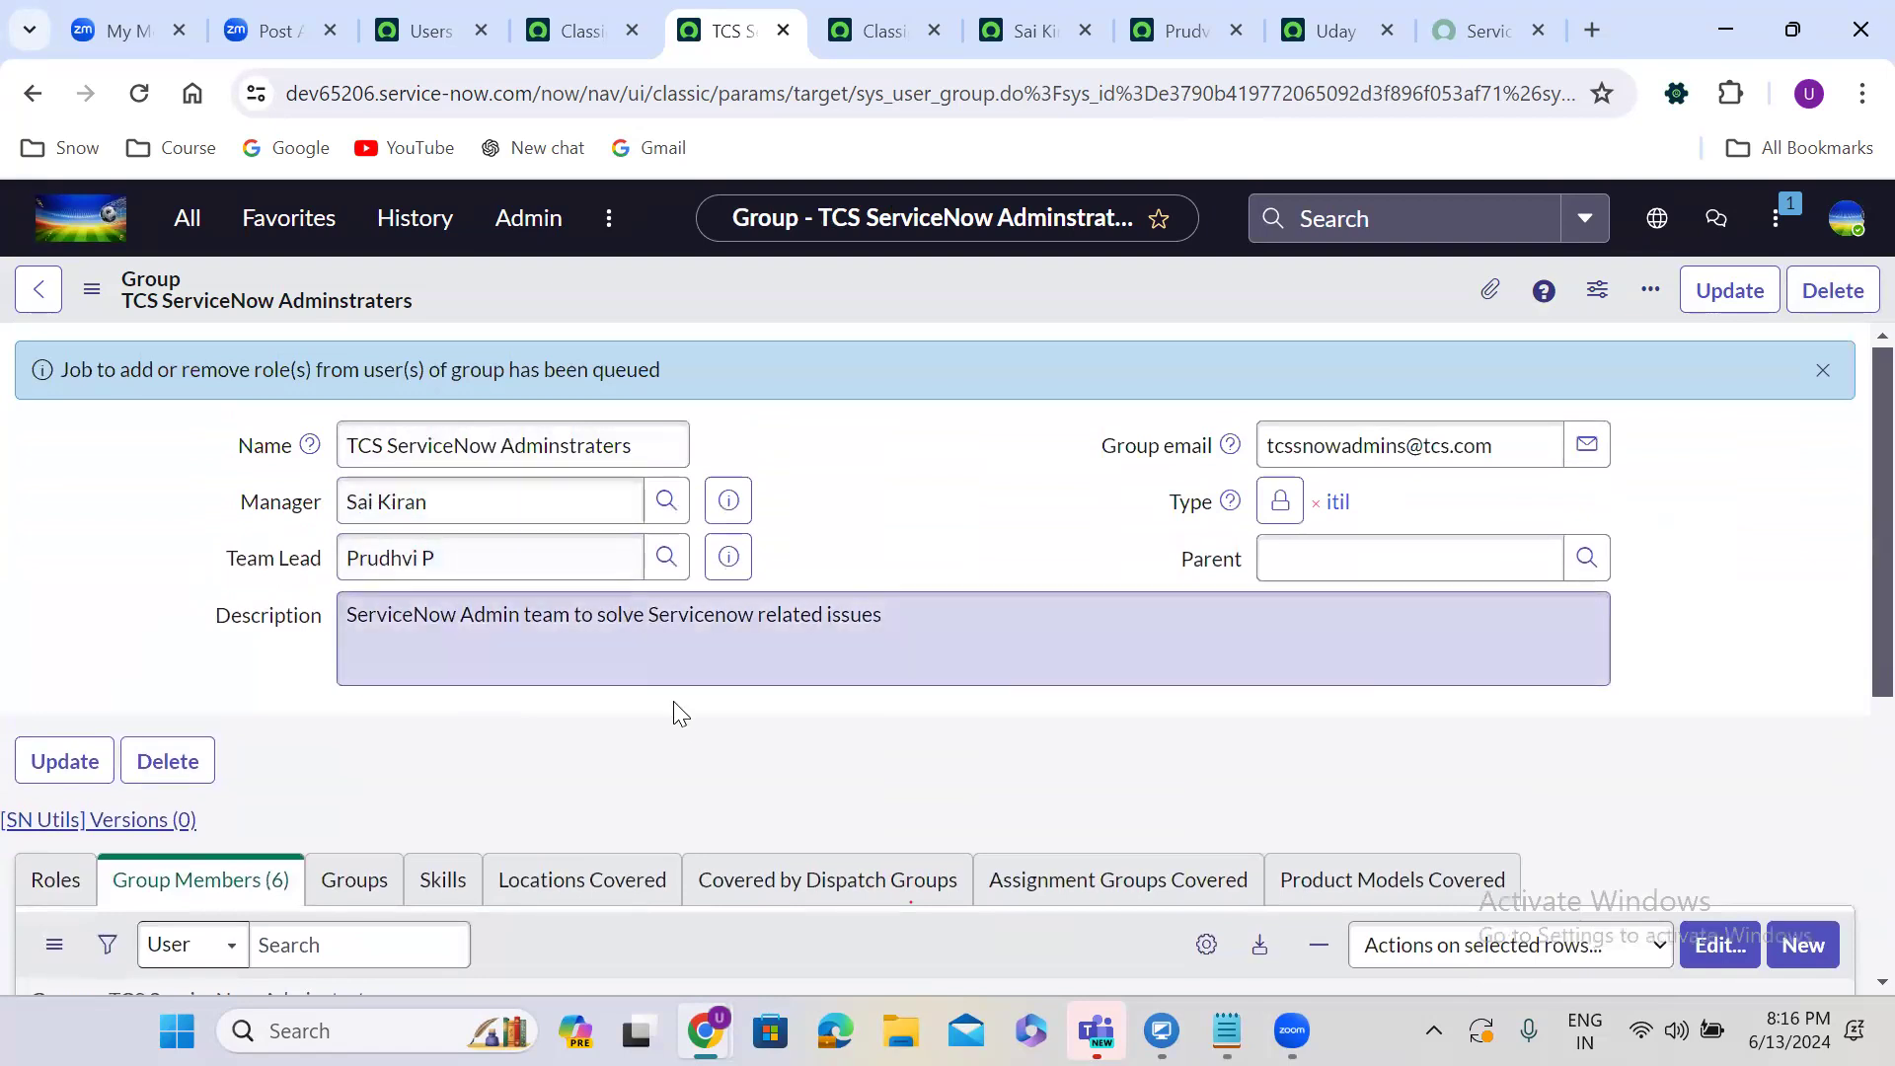
scroll(677, 716, "down", 1)
scroll(677, 714, "down", 4)
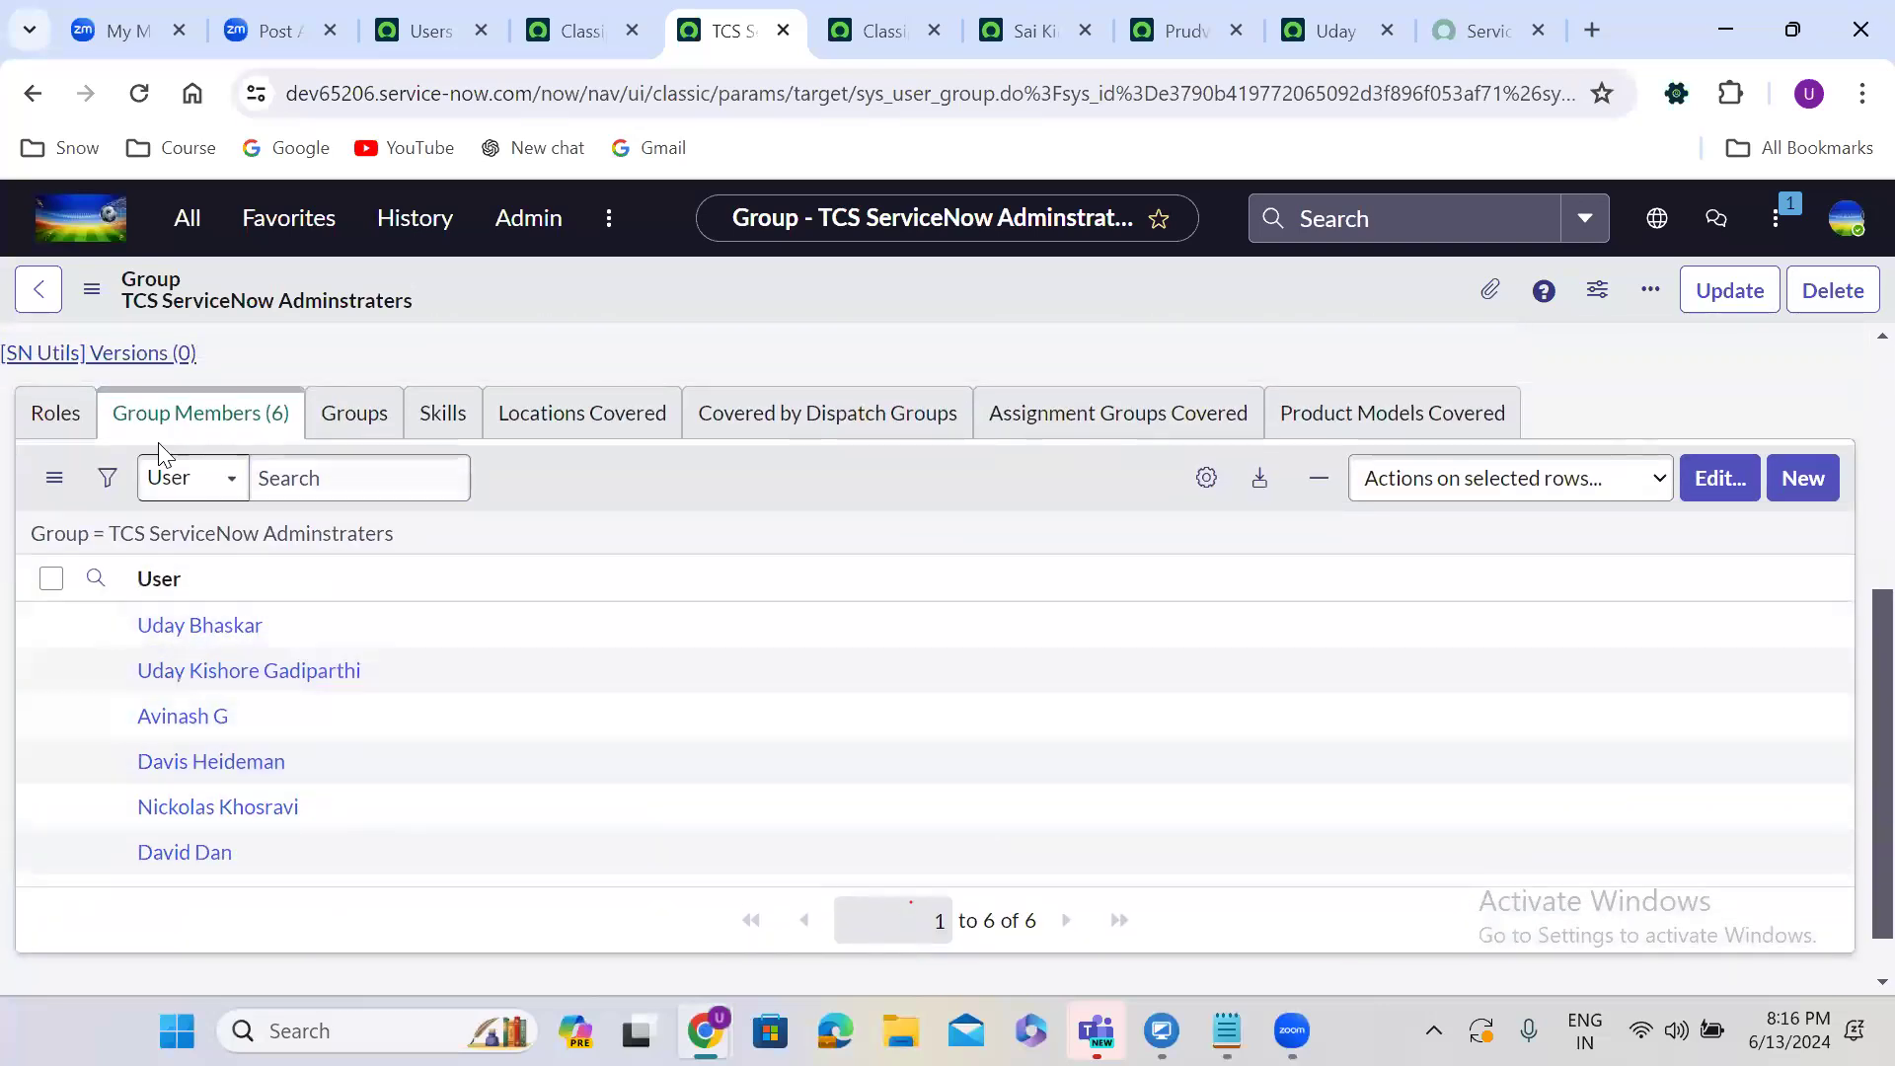
left_click(54, 418)
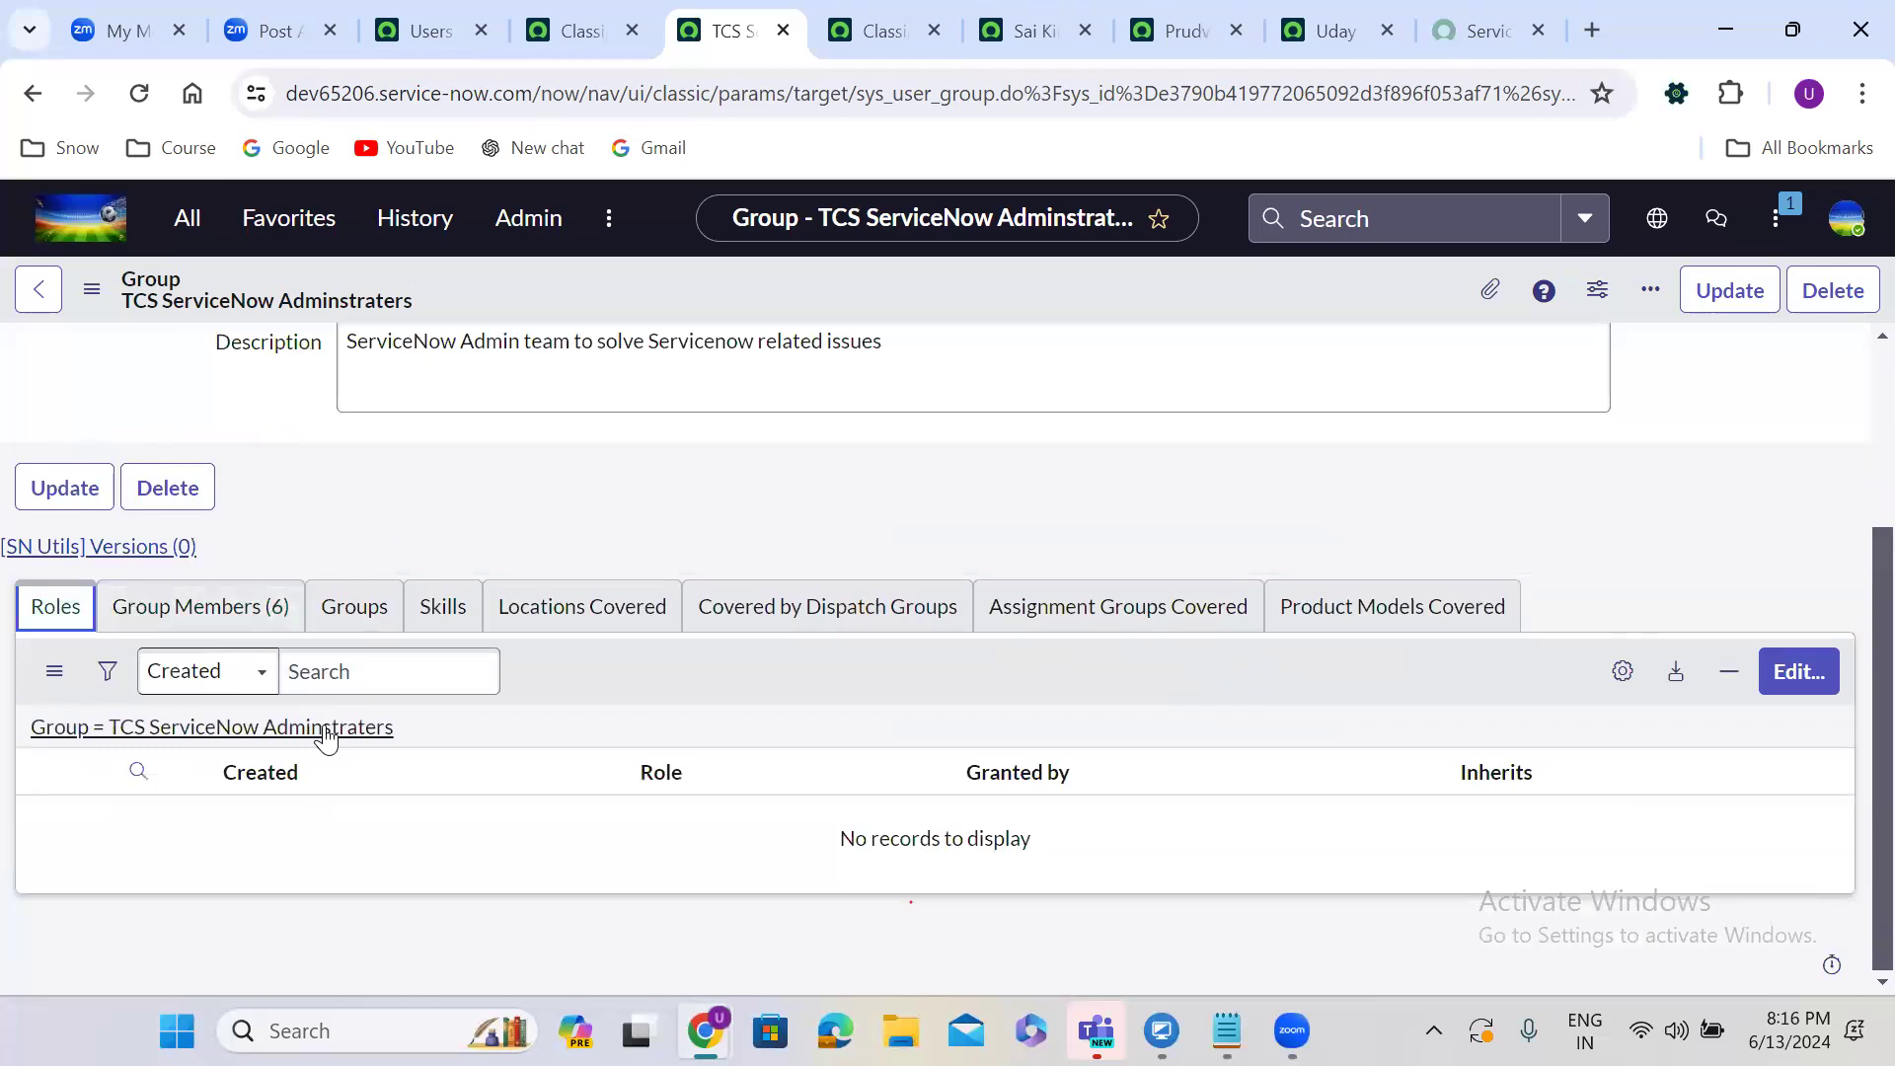
left_click(254, 605)
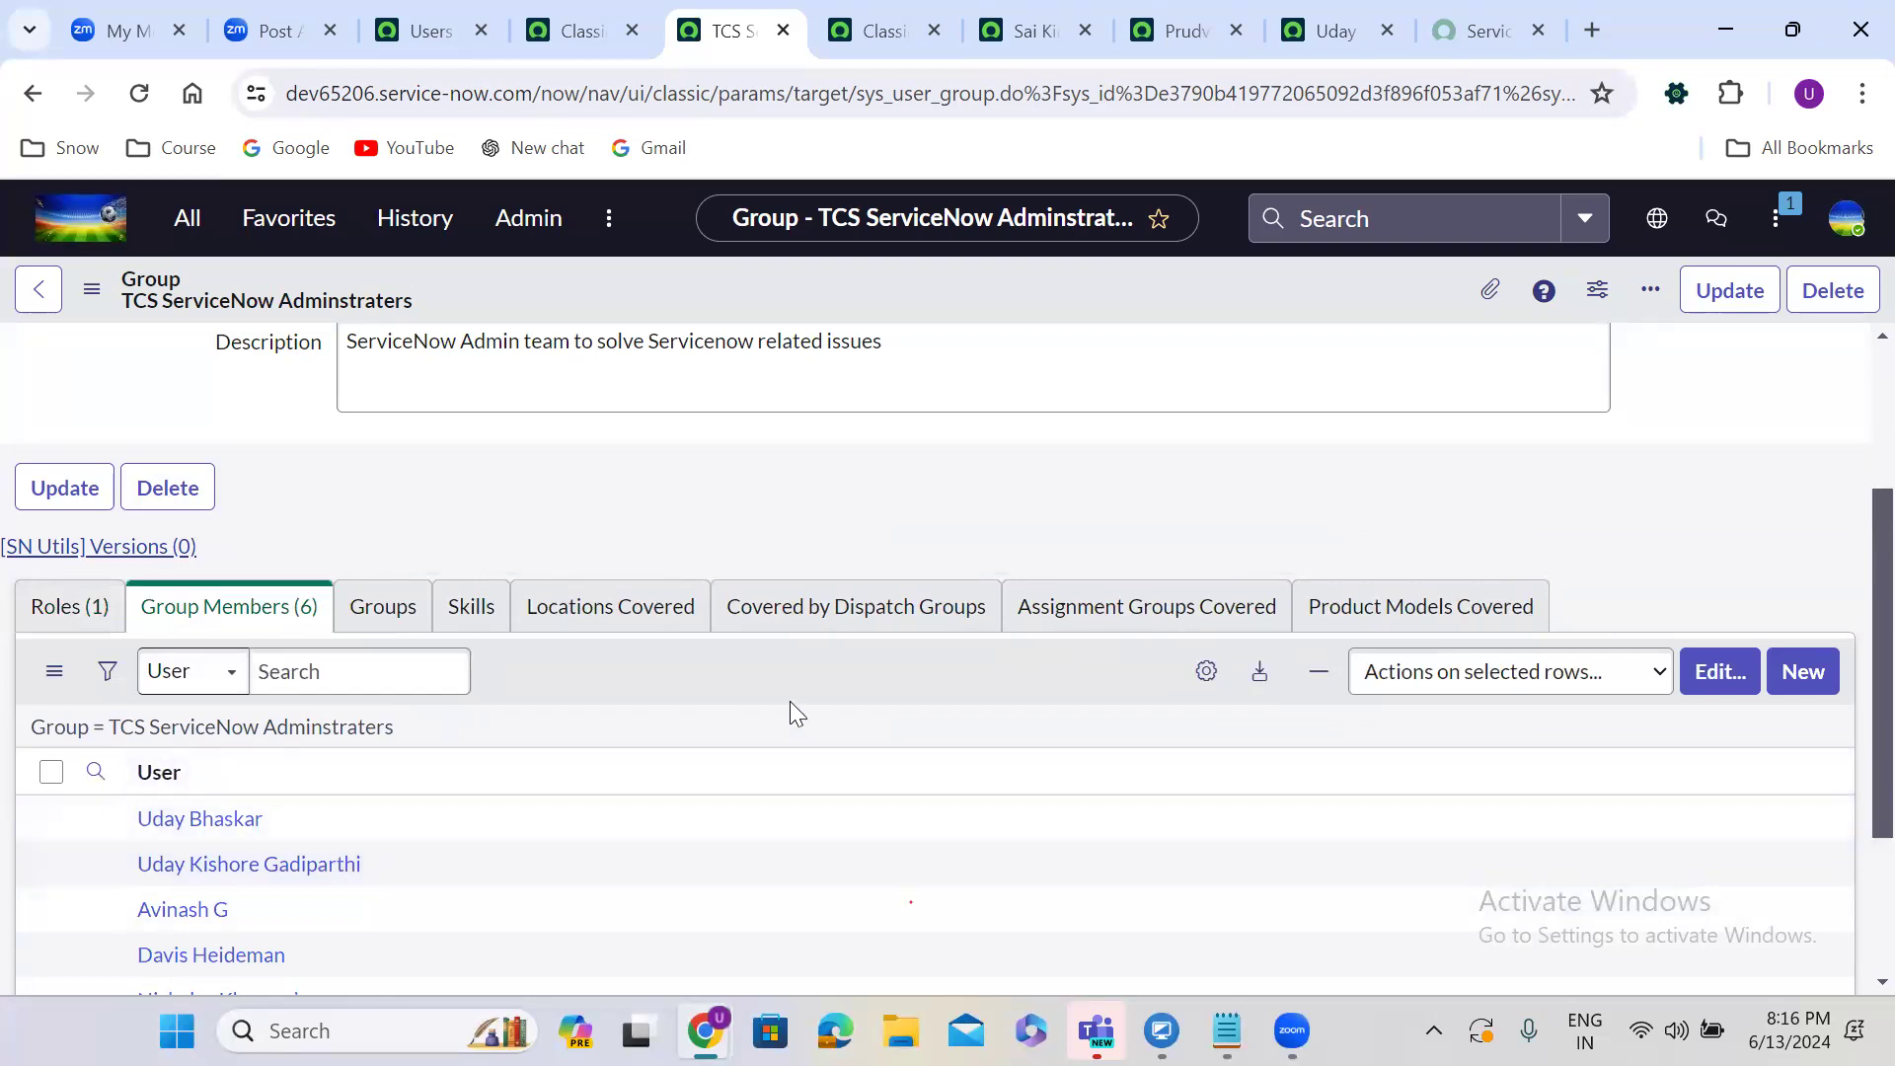
scroll(790, 701, "down", 1)
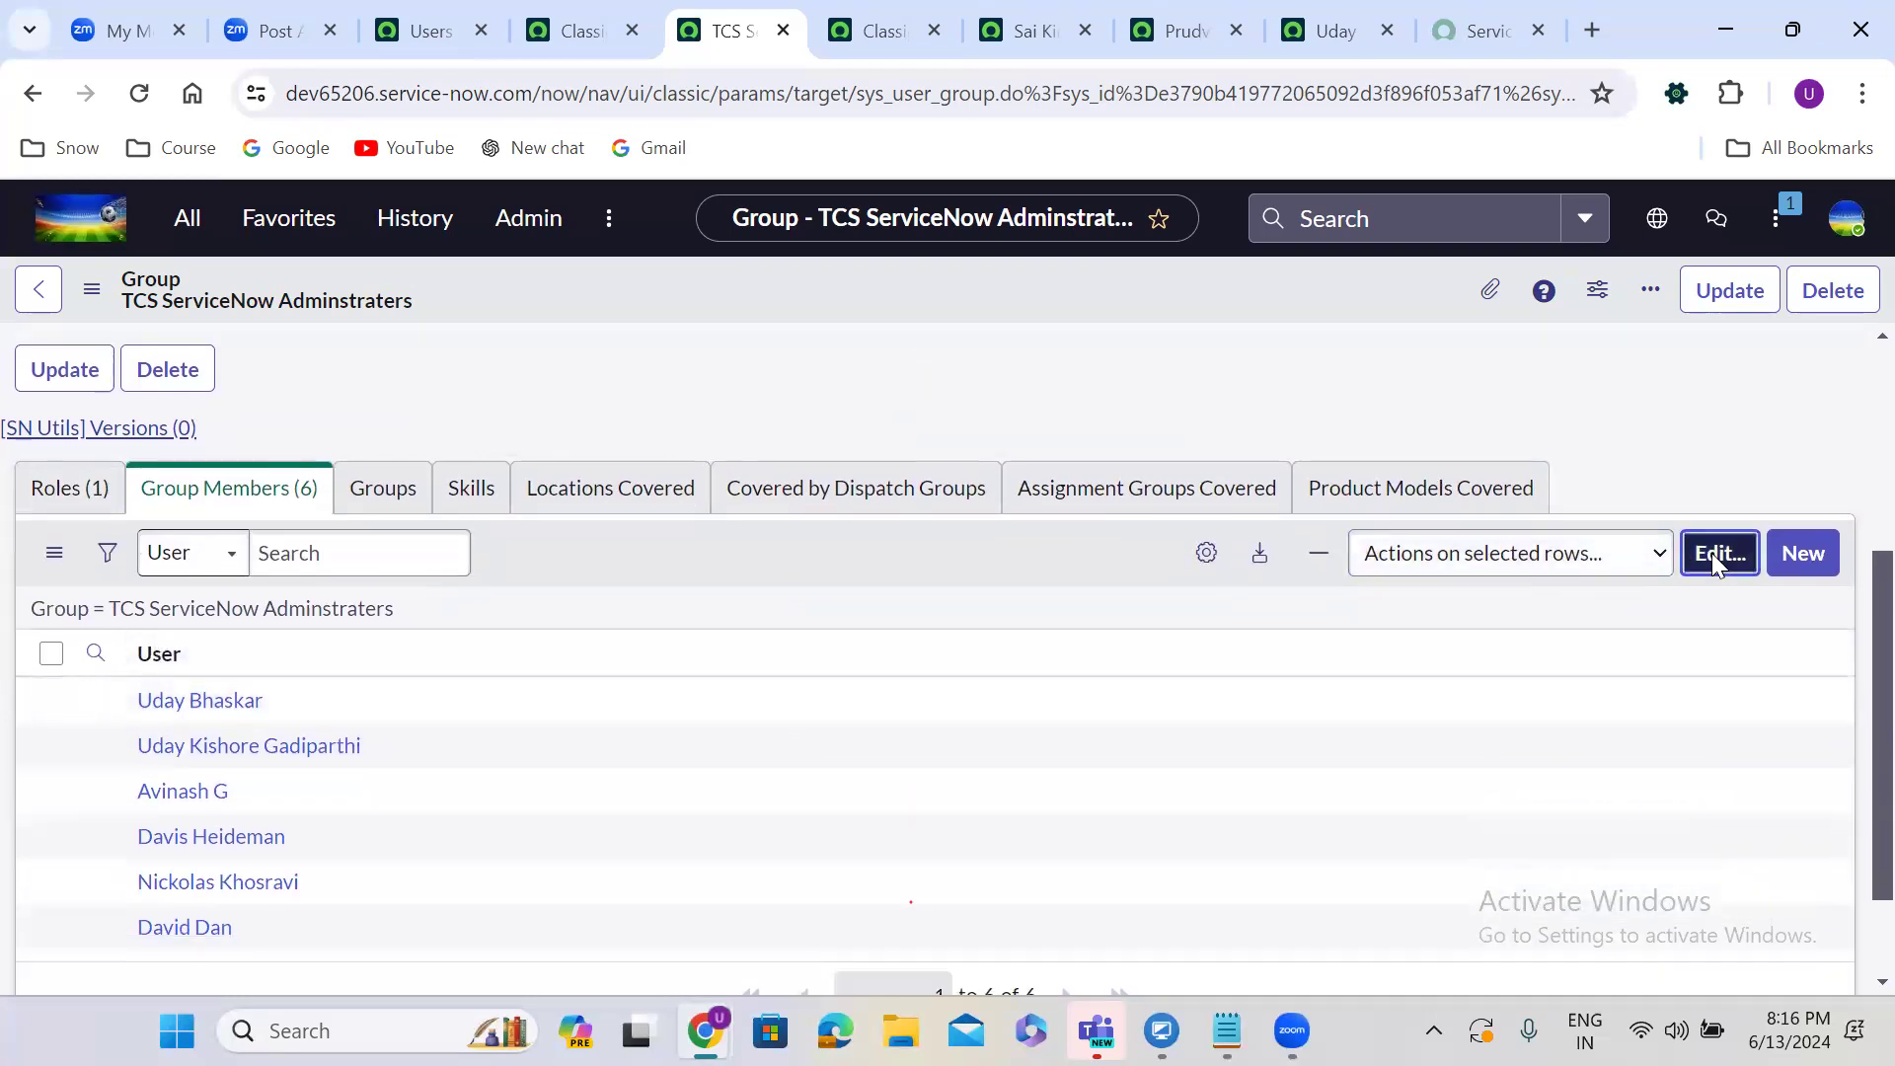
left_click(1717, 552)
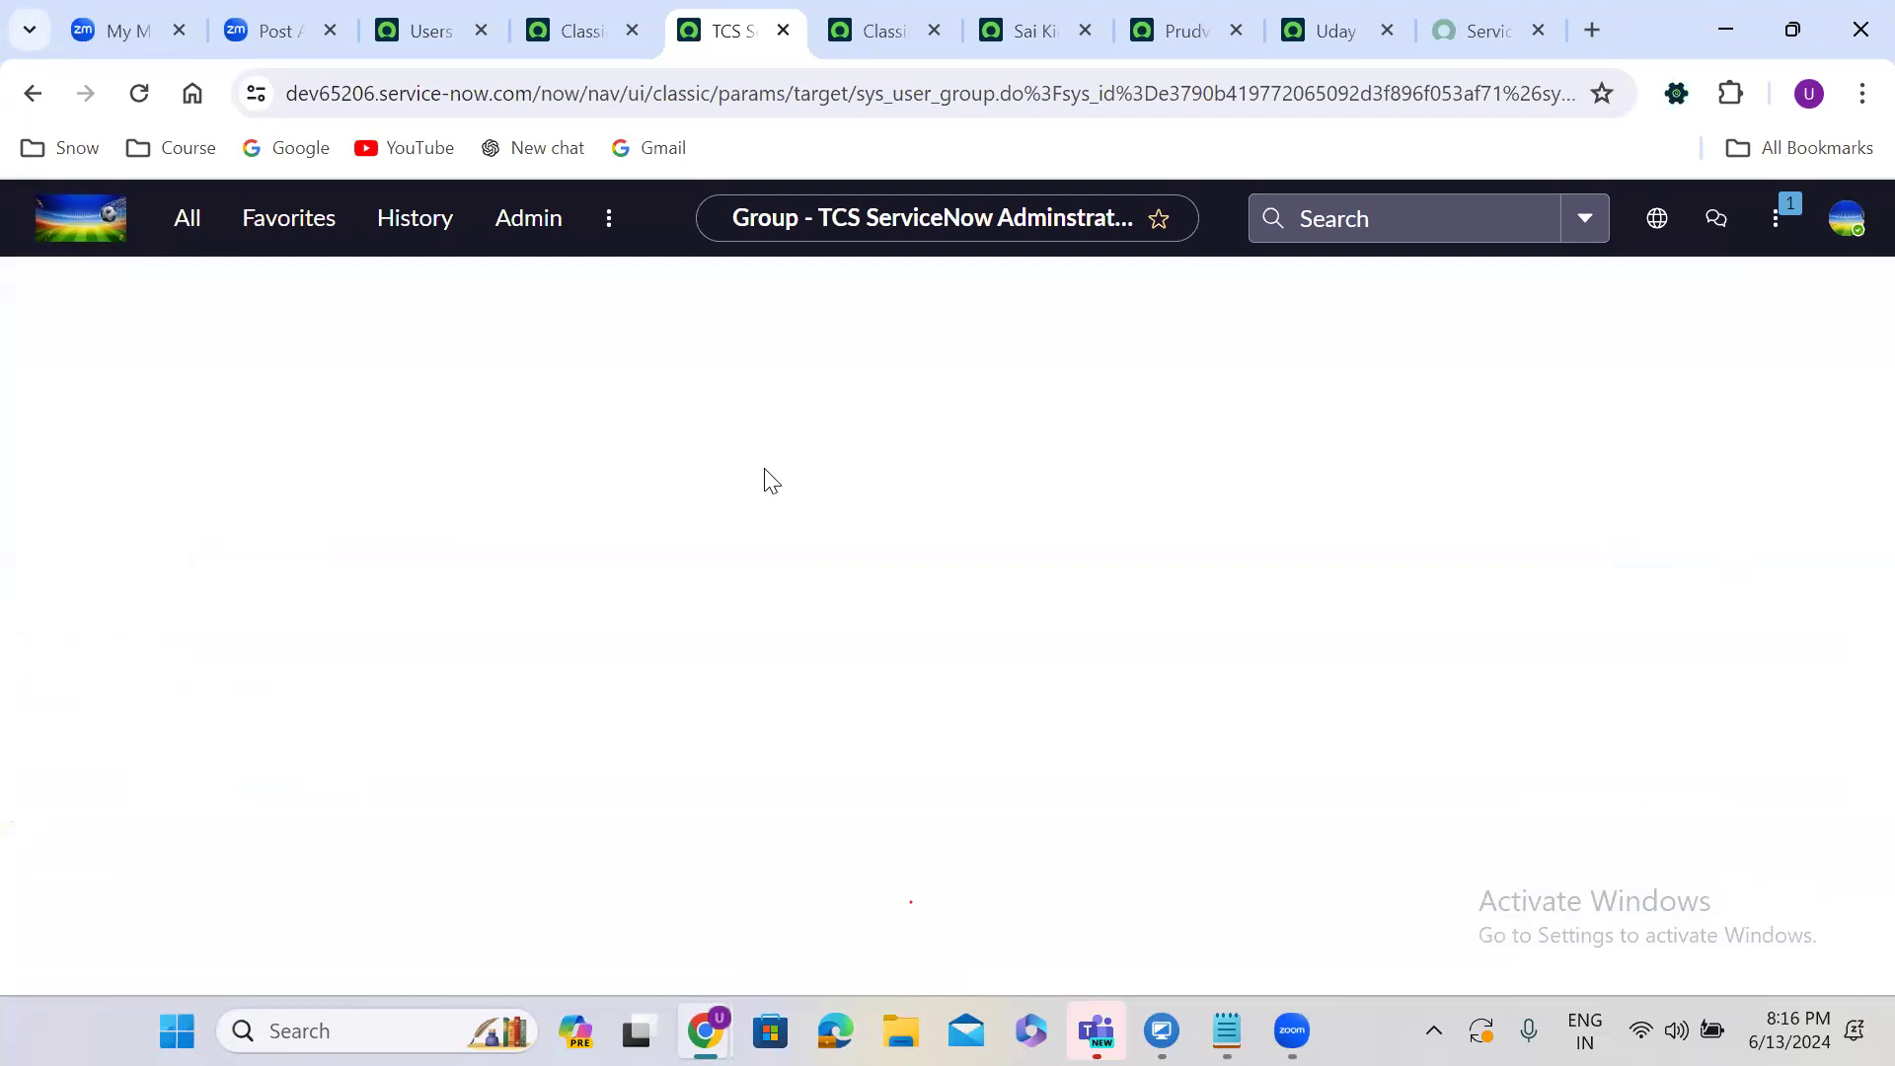
Filter available users by User ID and add the first admin user to the group members.
left_click(500, 648)
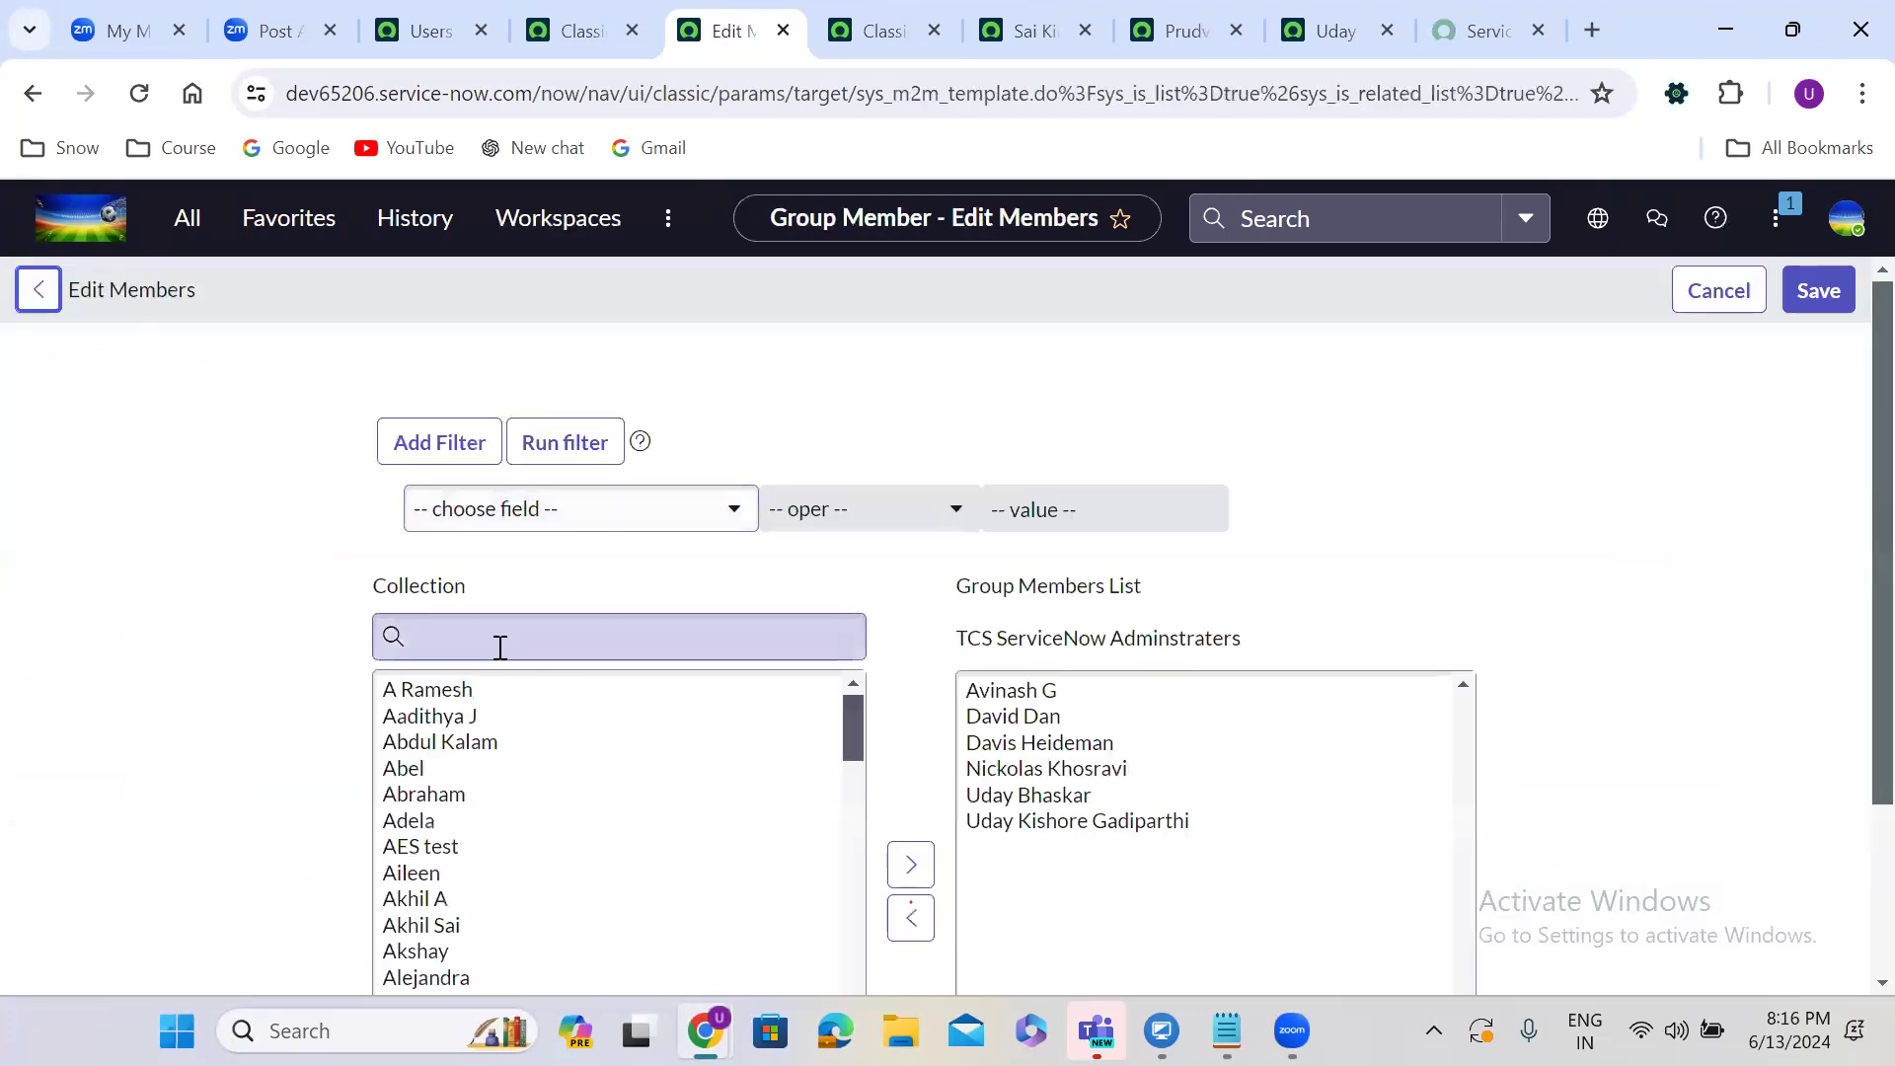
type("sai")
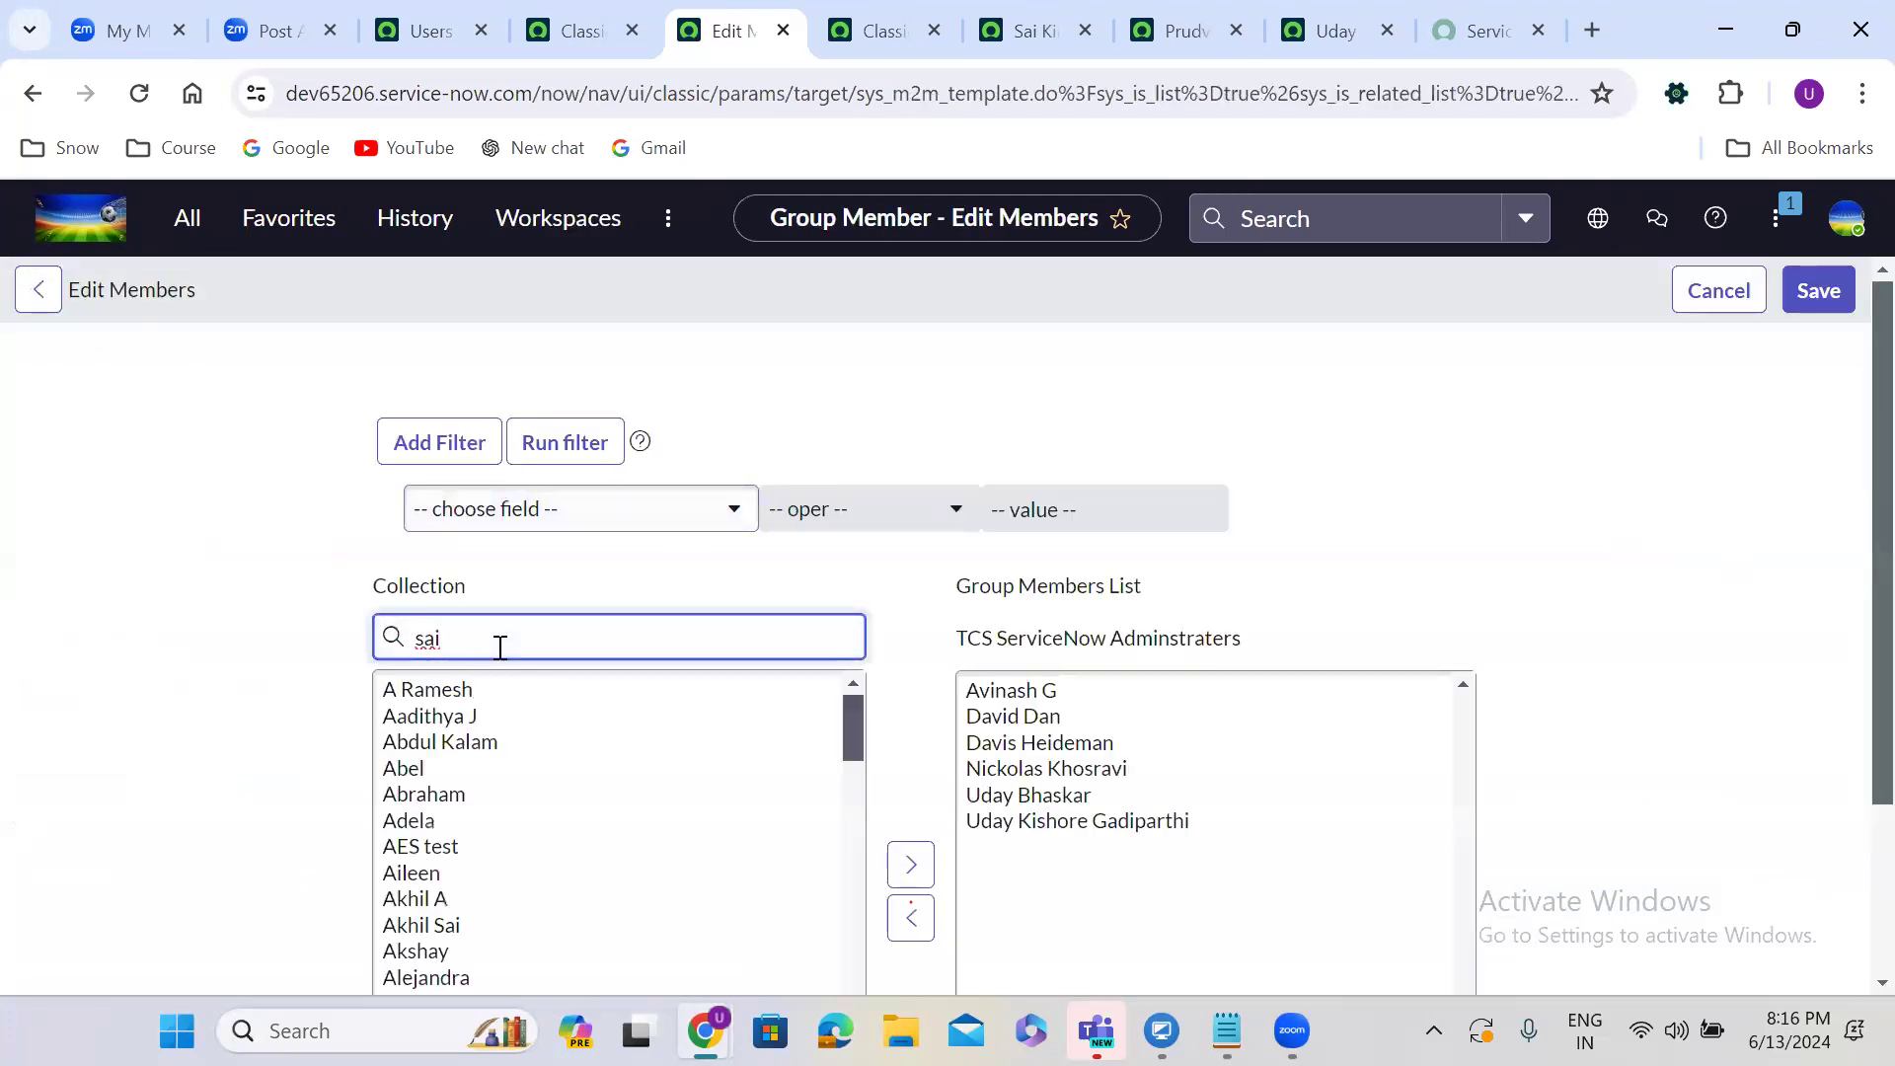
type(" kir")
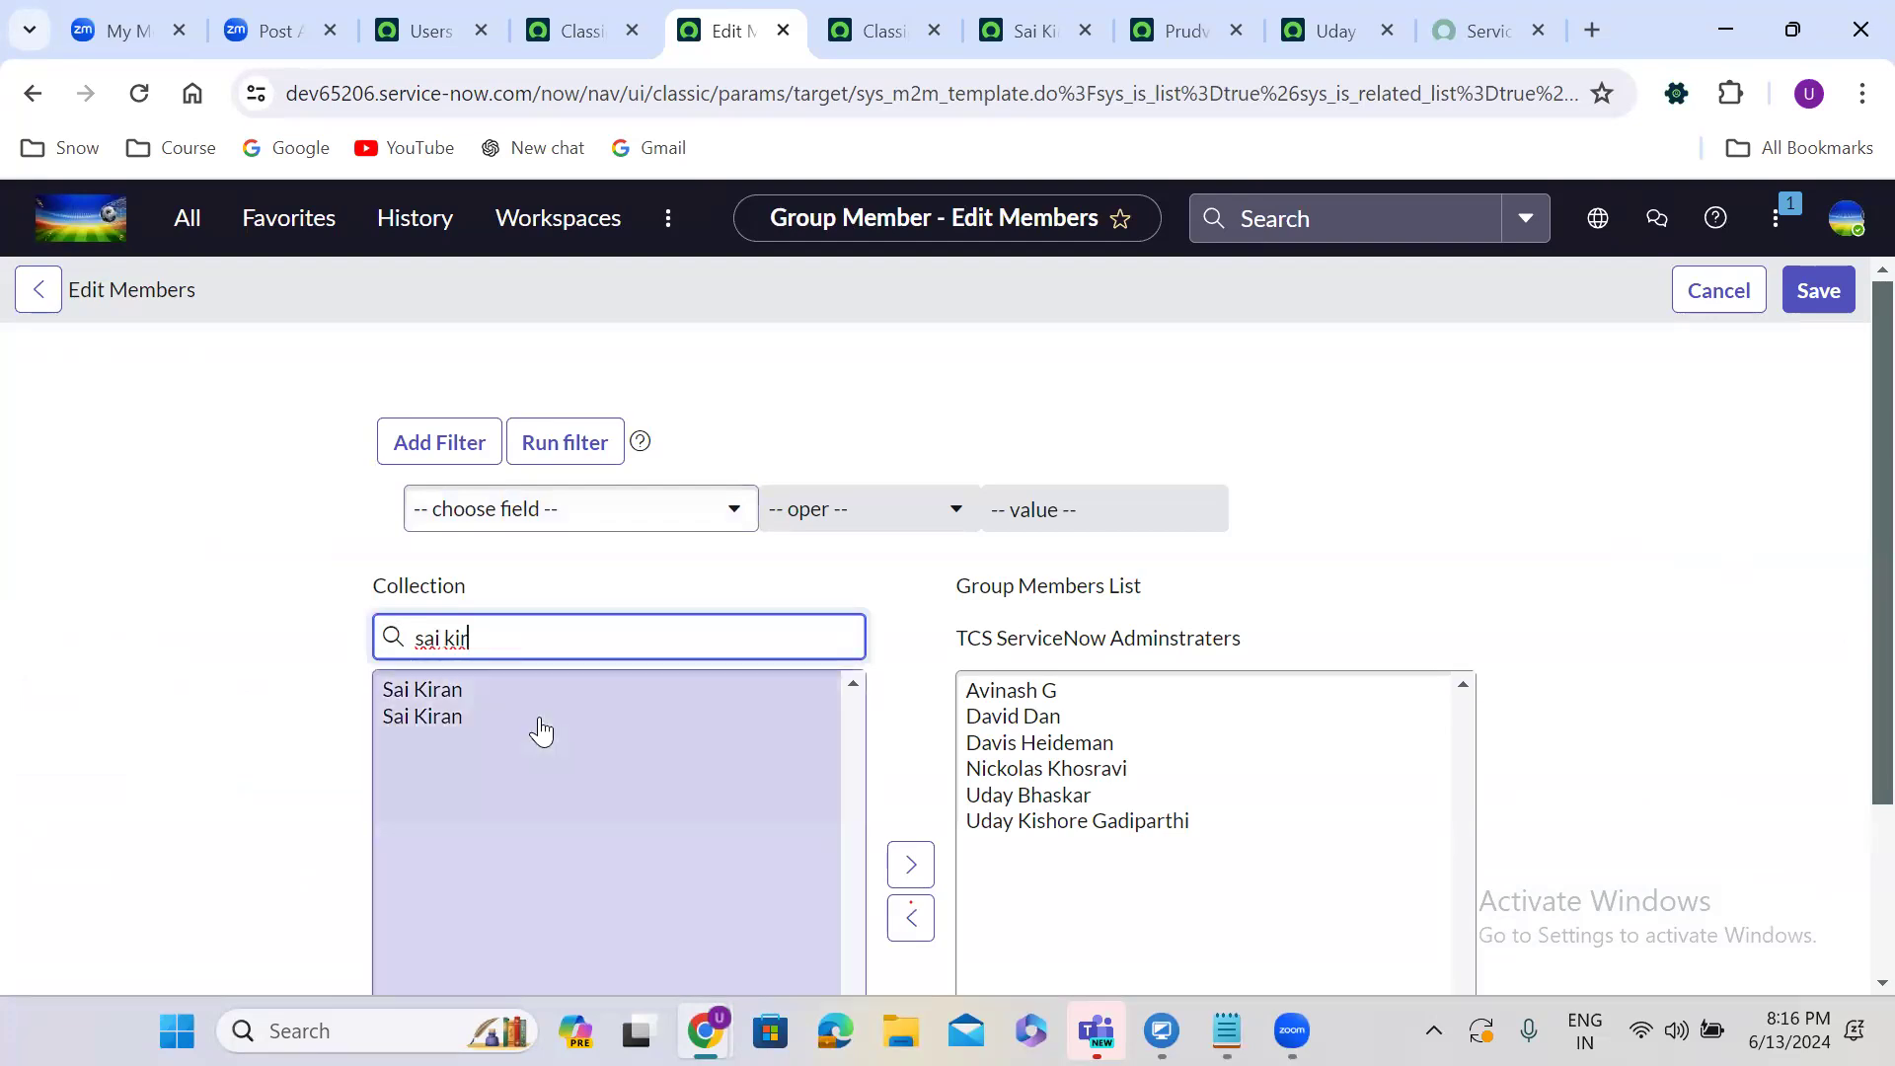
left_click(477, 691)
scroll(480, 707, "down", 1)
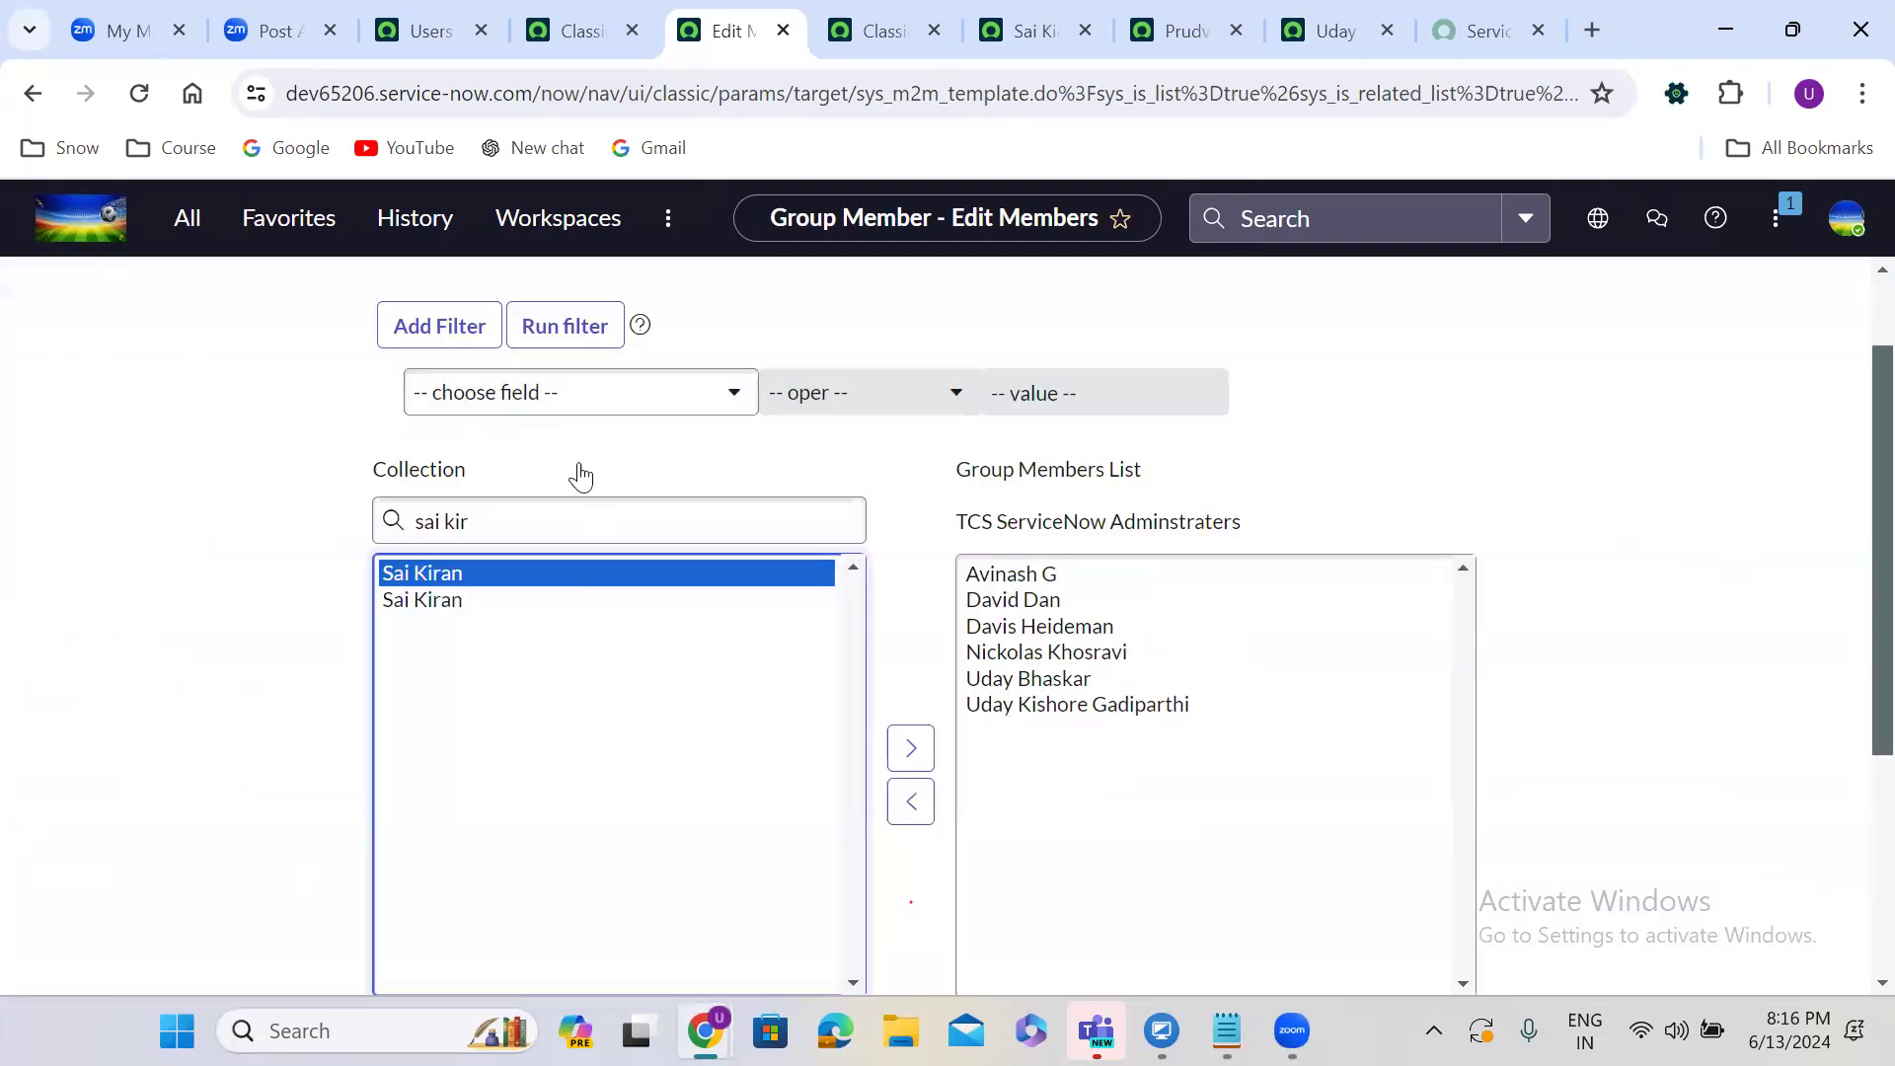
scroll(580, 474, "up", 1)
left_click(534, 446)
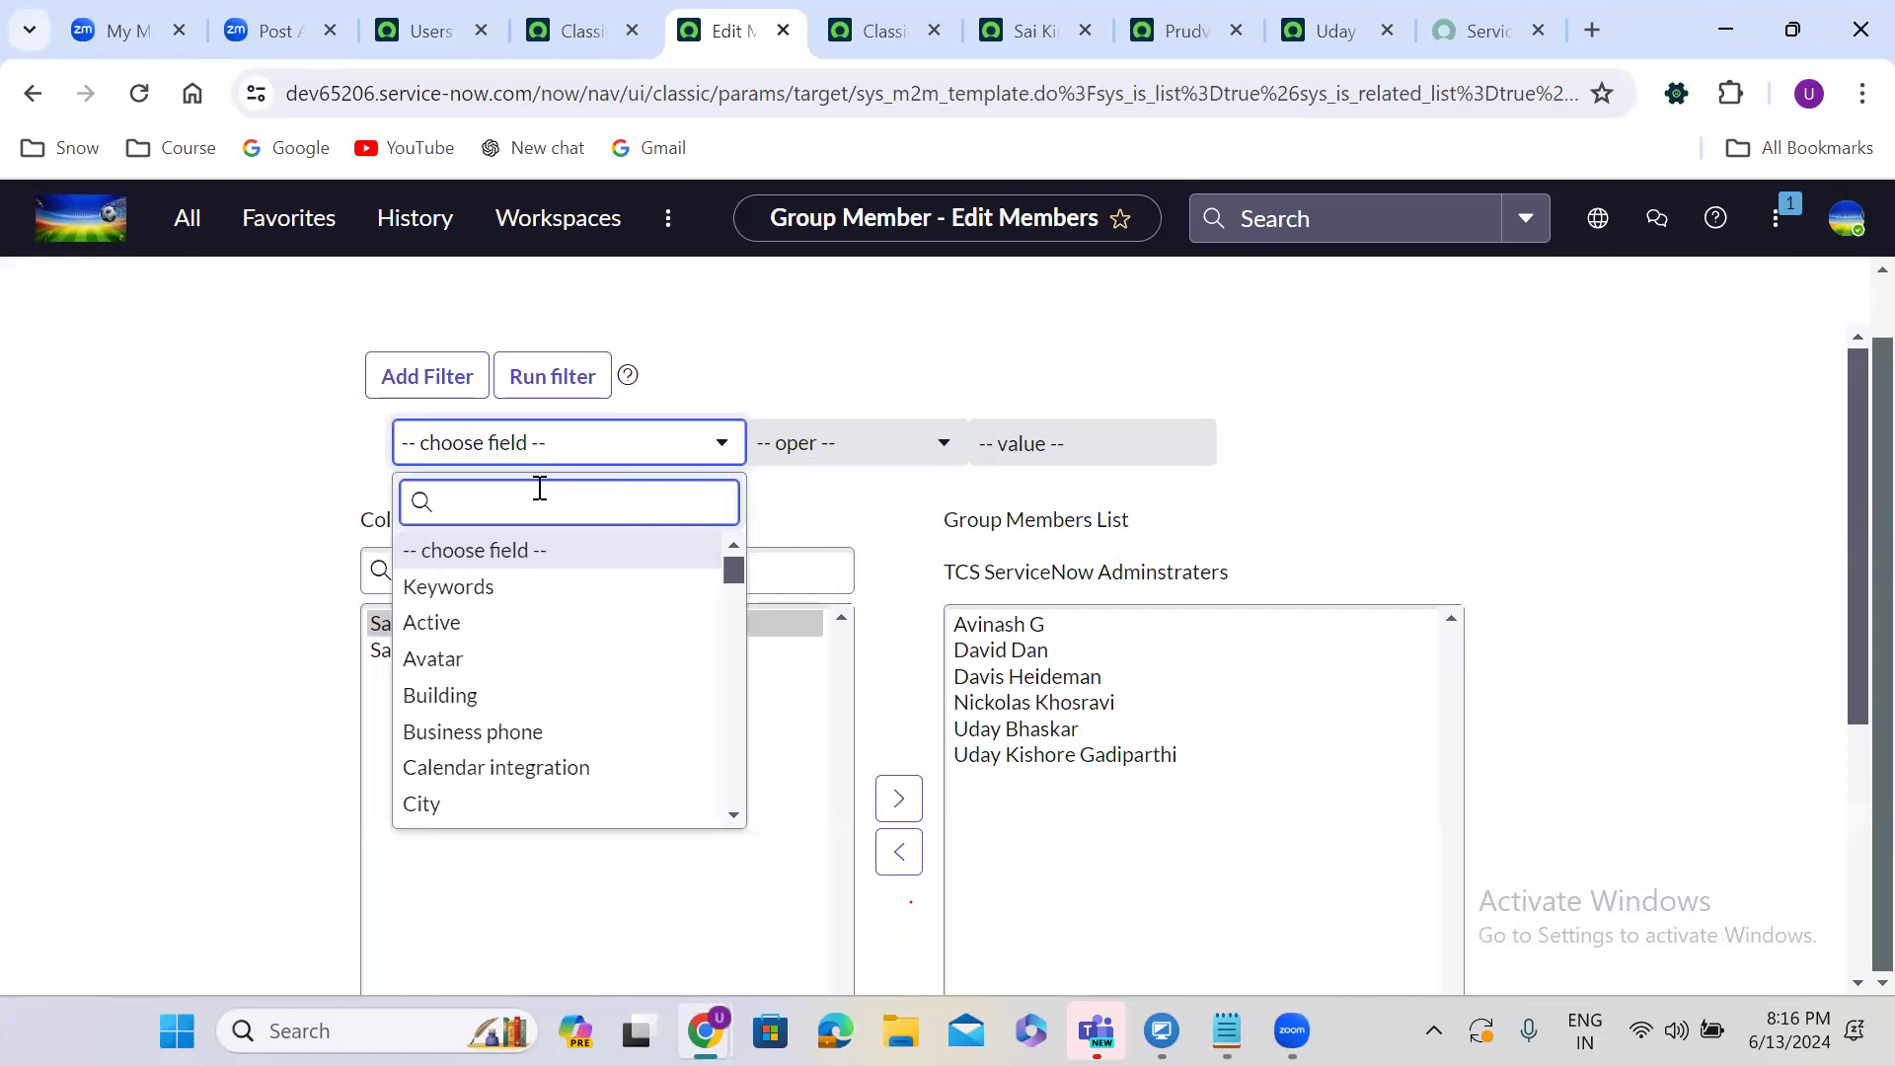
type("user")
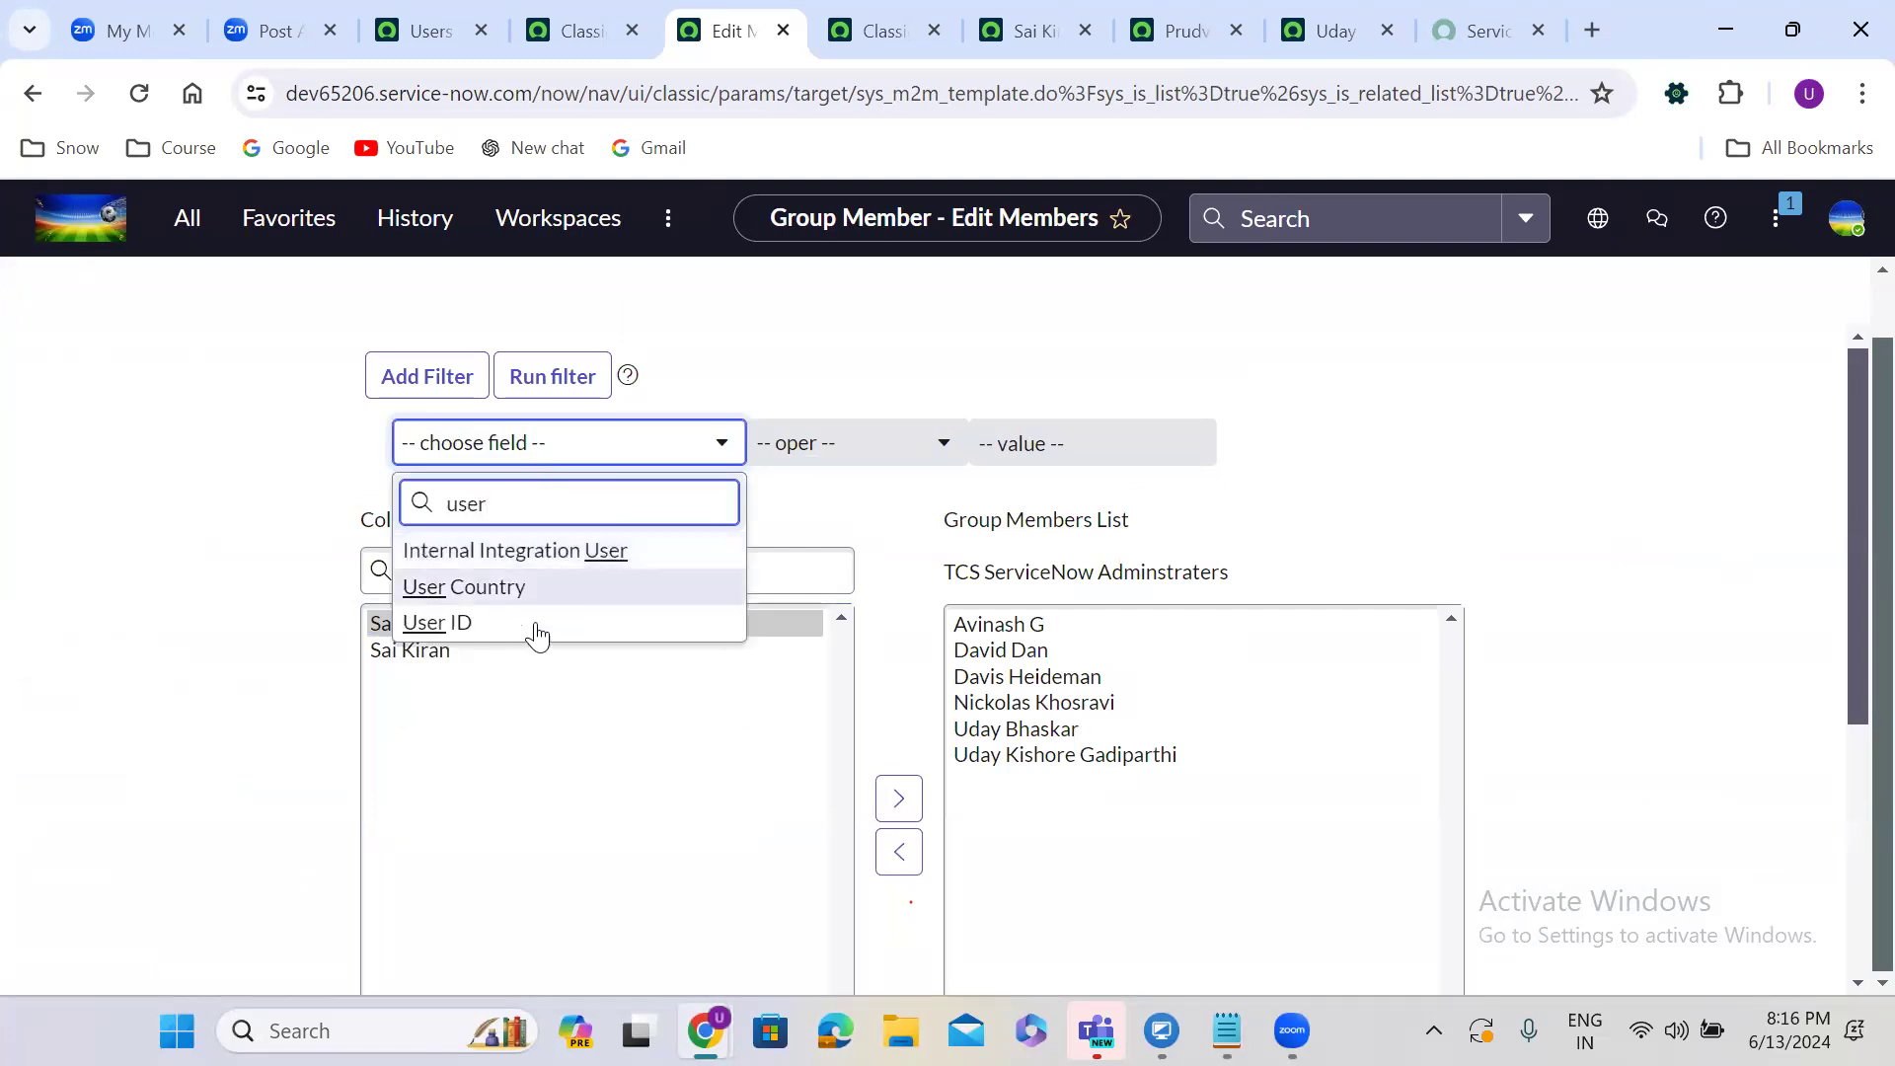
left_click(532, 637)
left_click(1014, 448)
left_click(536, 379)
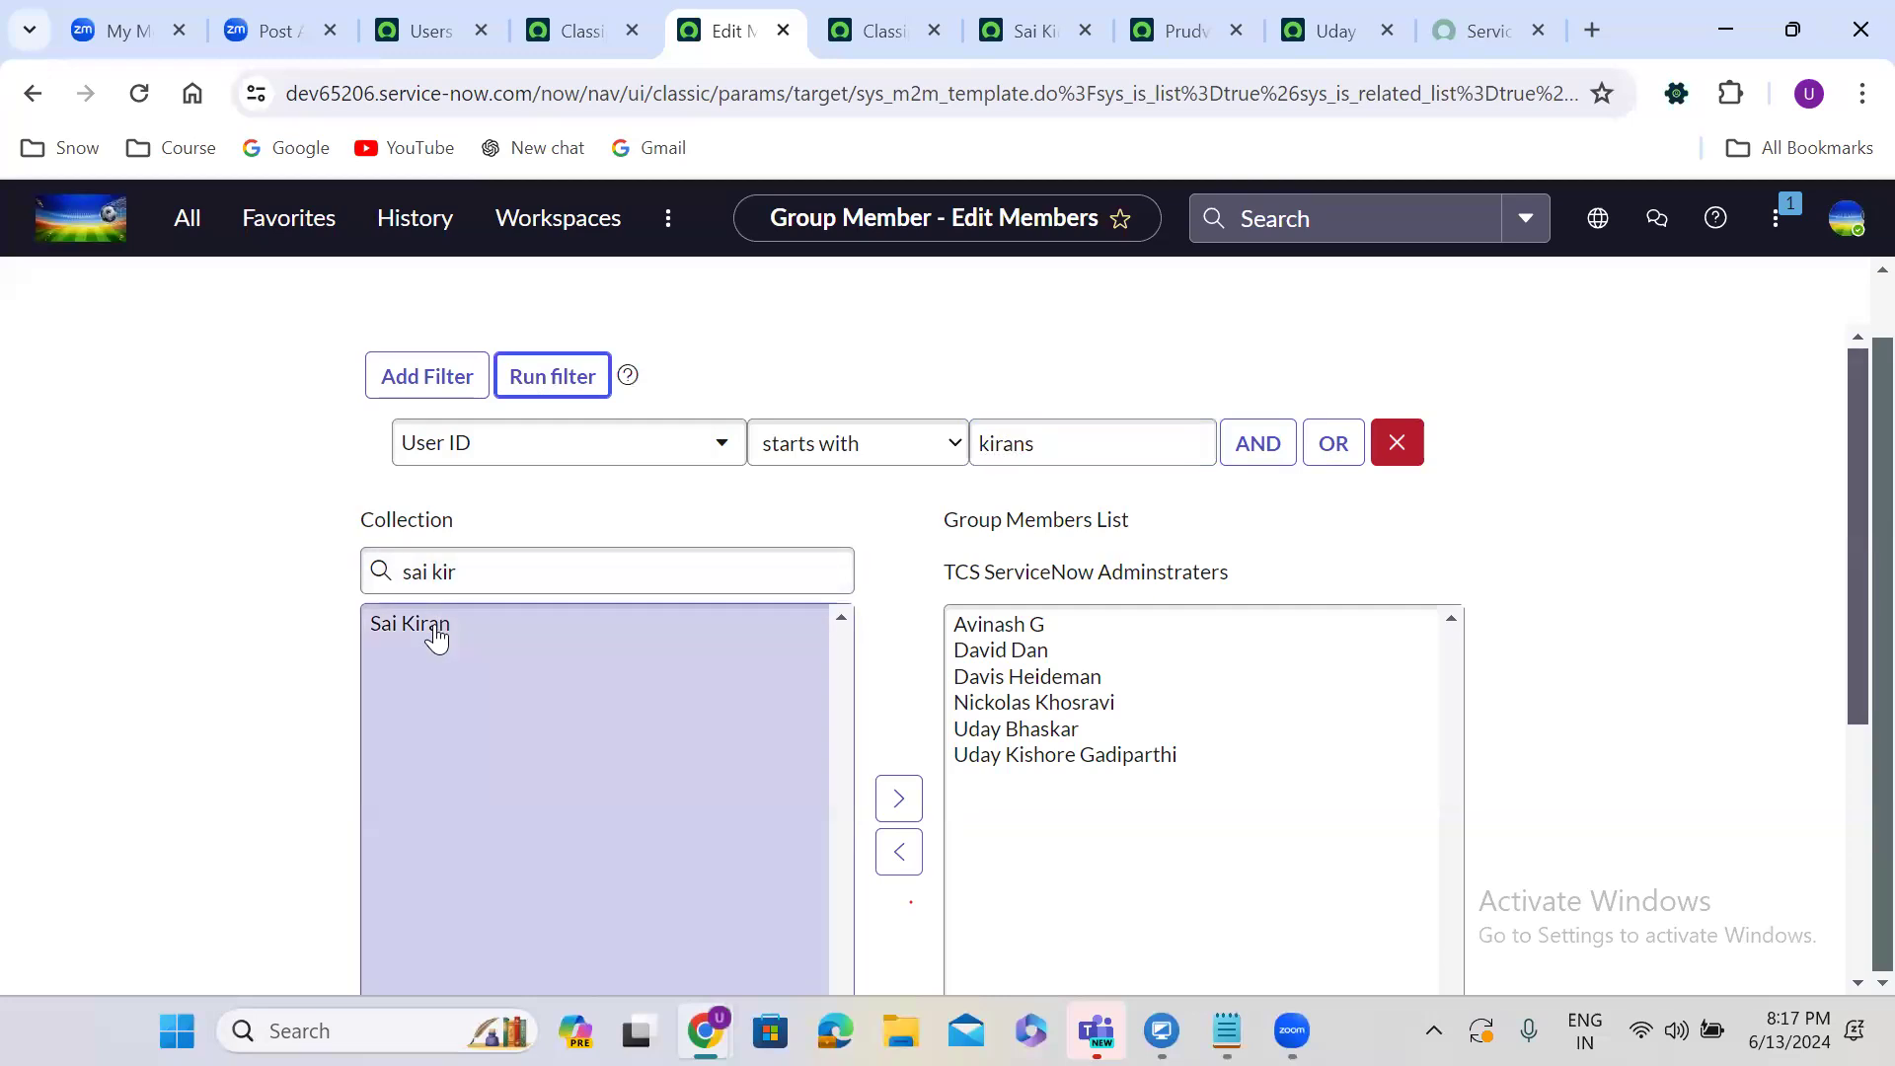
double_click(432, 630)
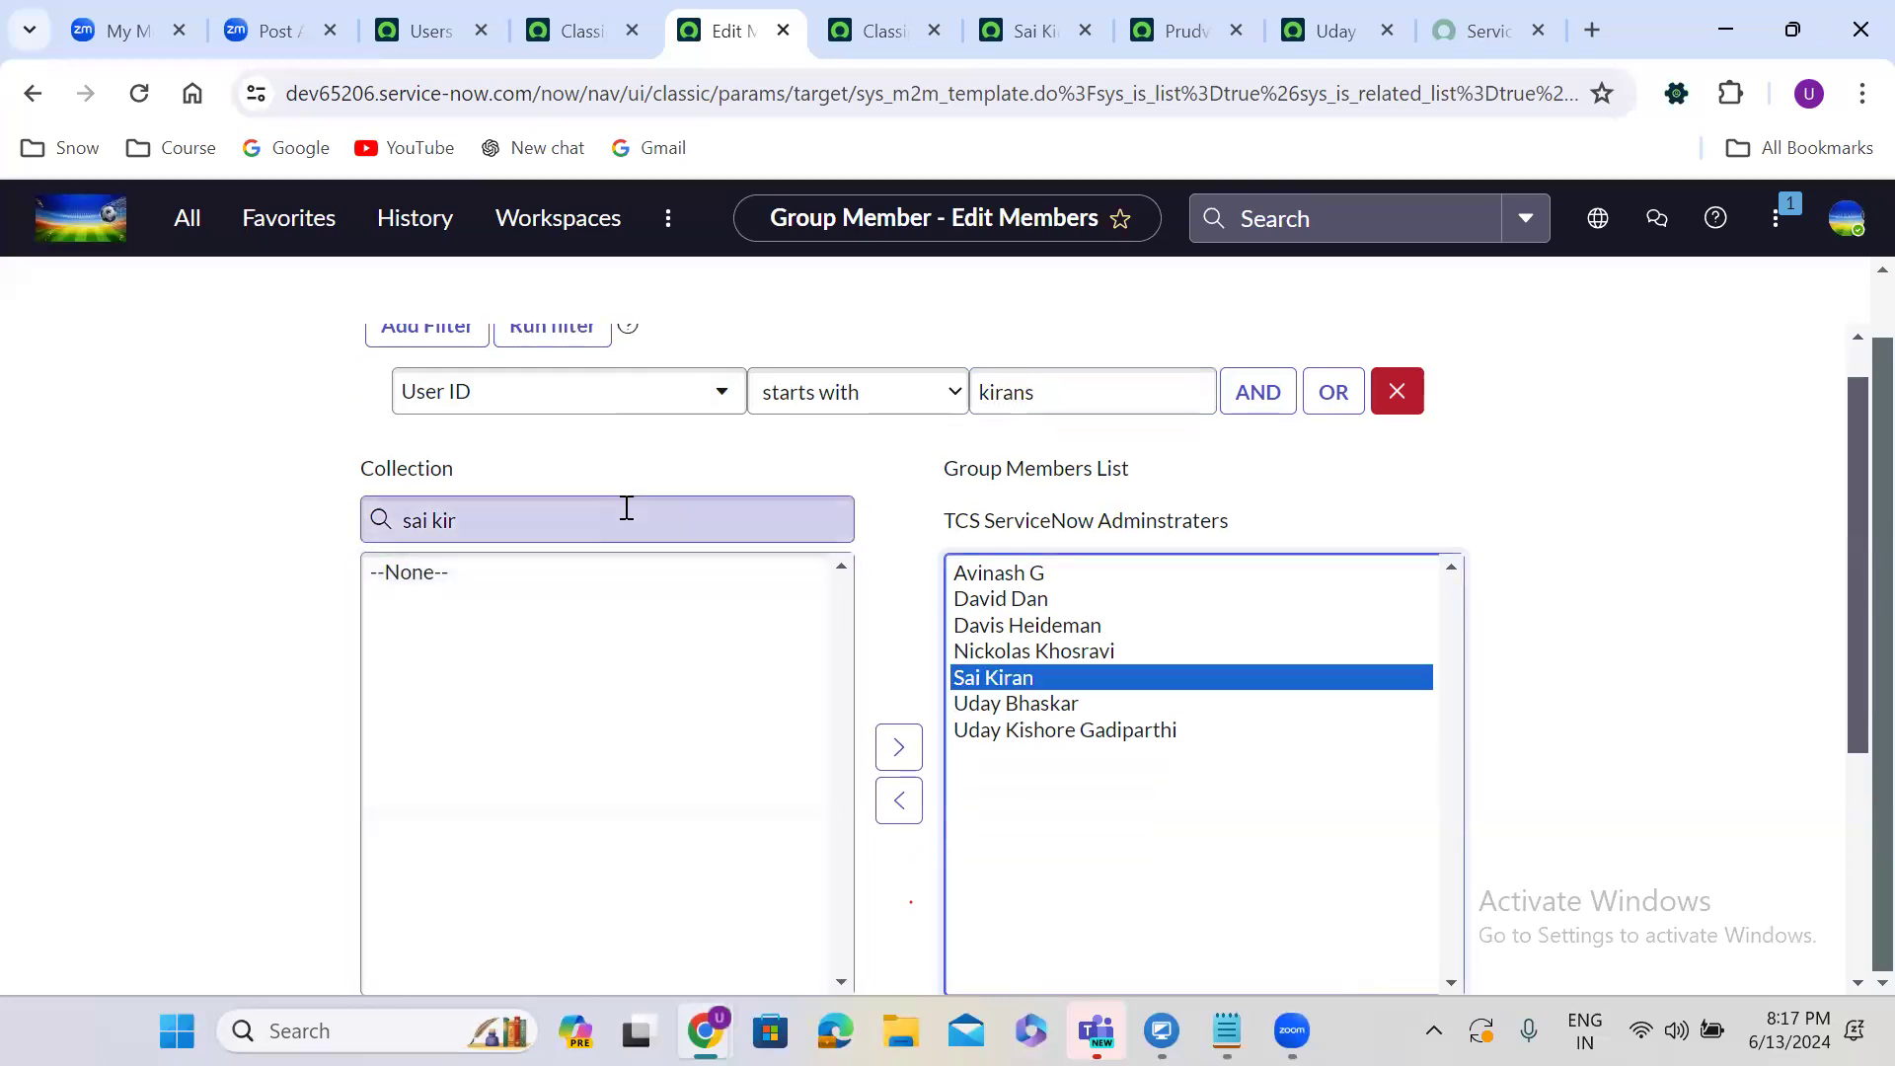
Clear the User ID filter, add the second admin user to the members, and save.
triple_click(626, 507)
type("prudvi")
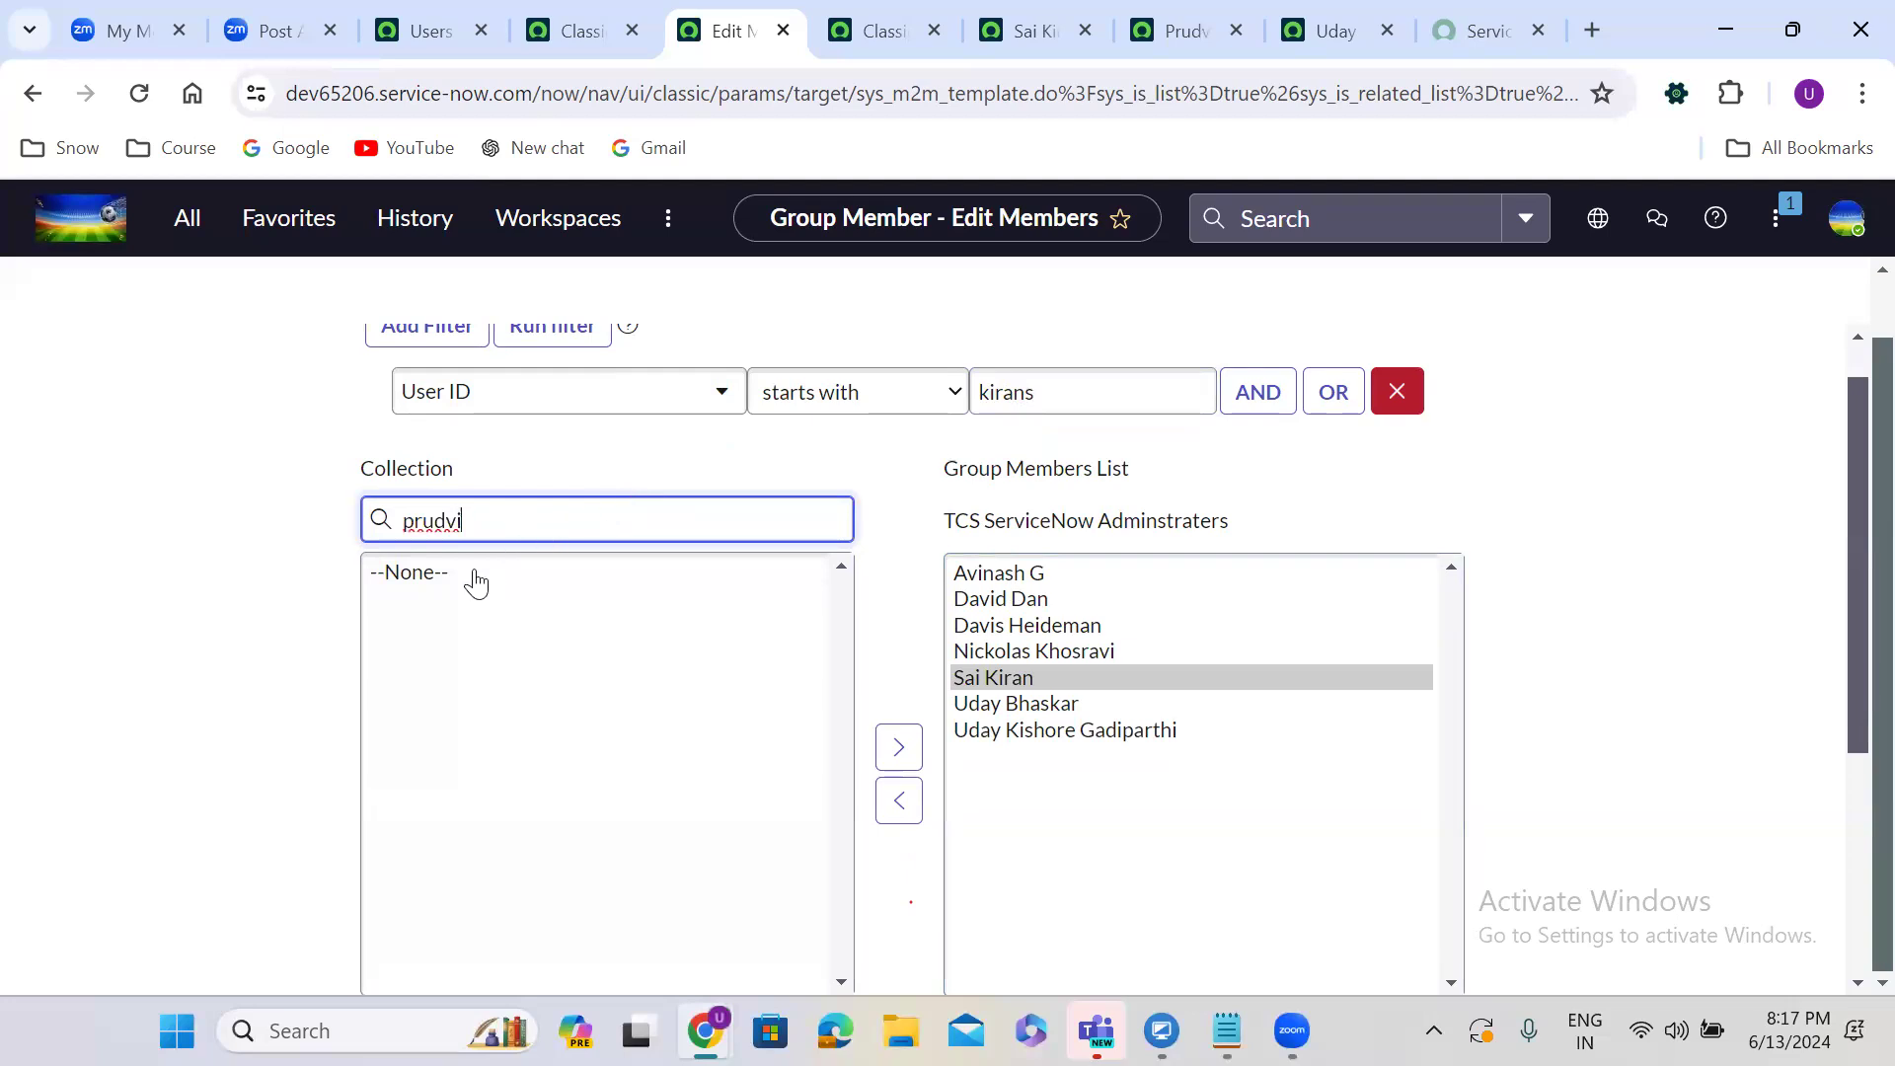
key("BackSpace")
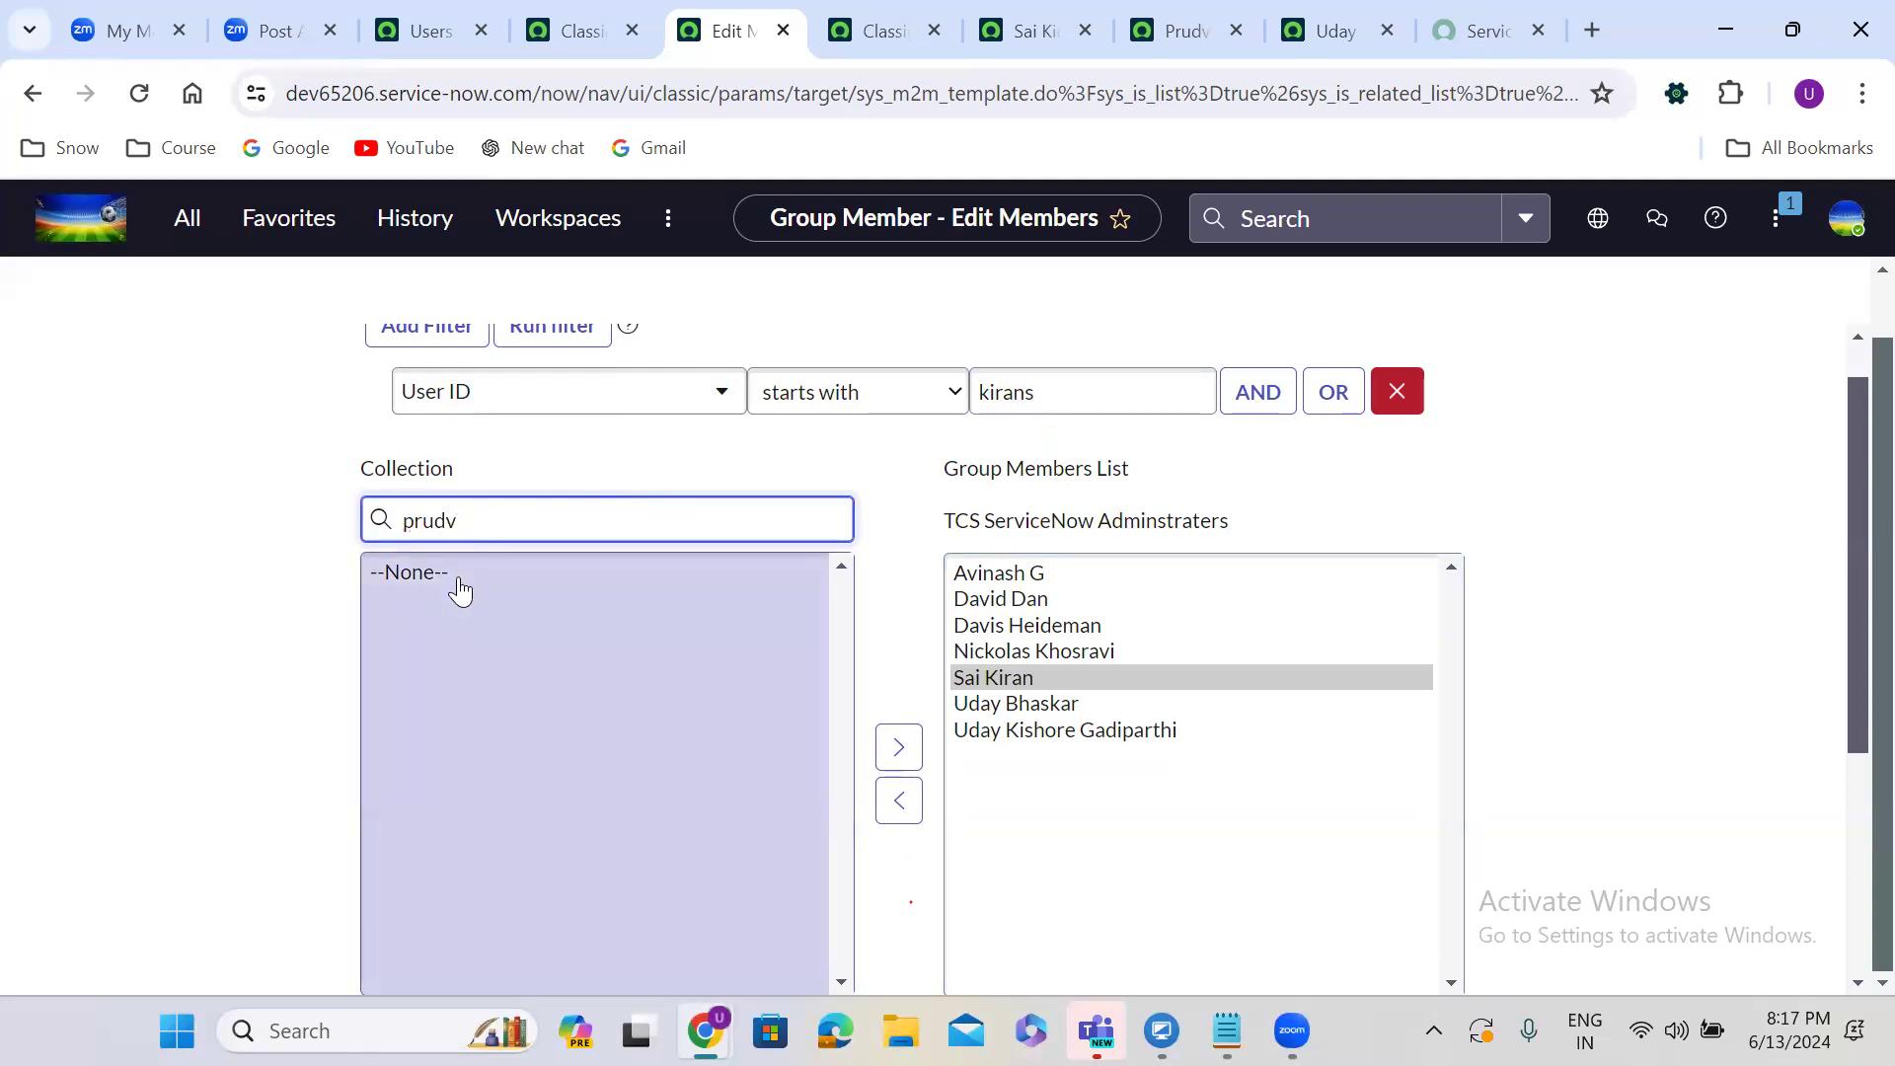
left_click(1392, 405)
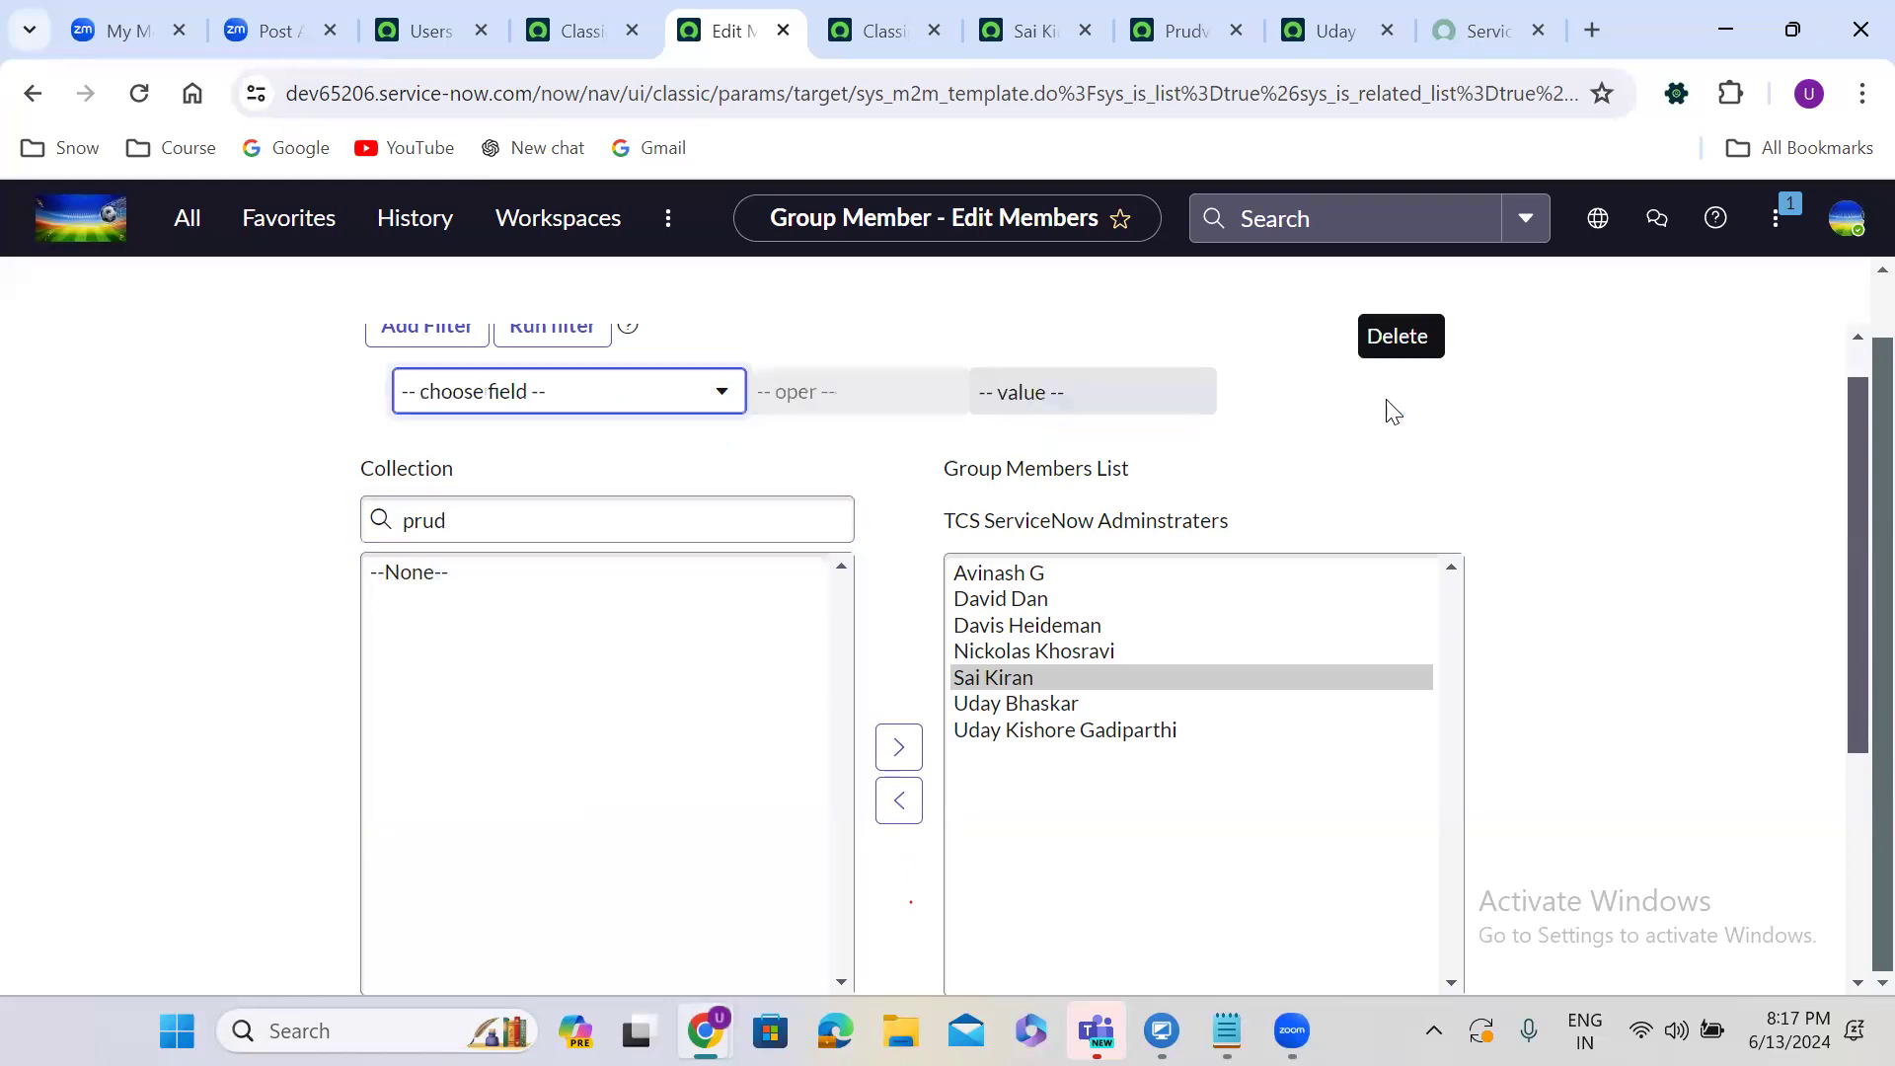
left_click(643, 541)
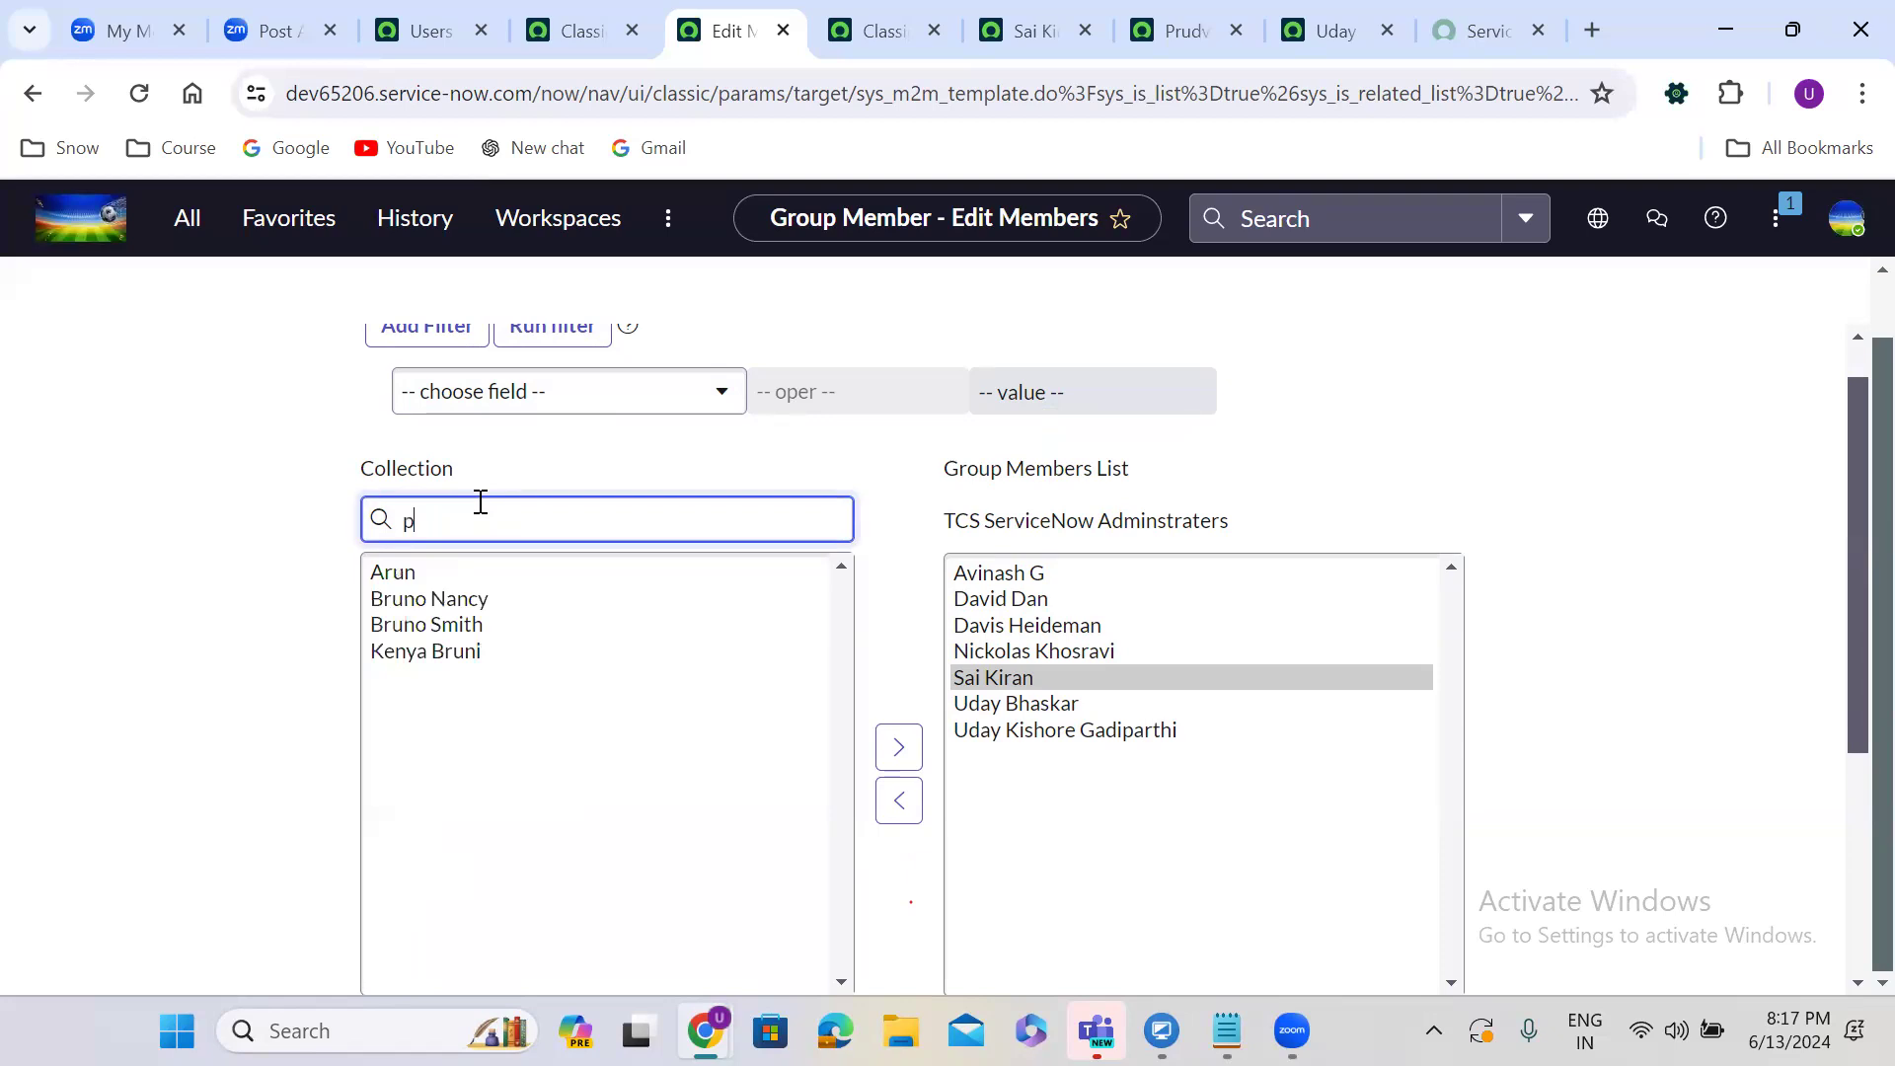
type("ru")
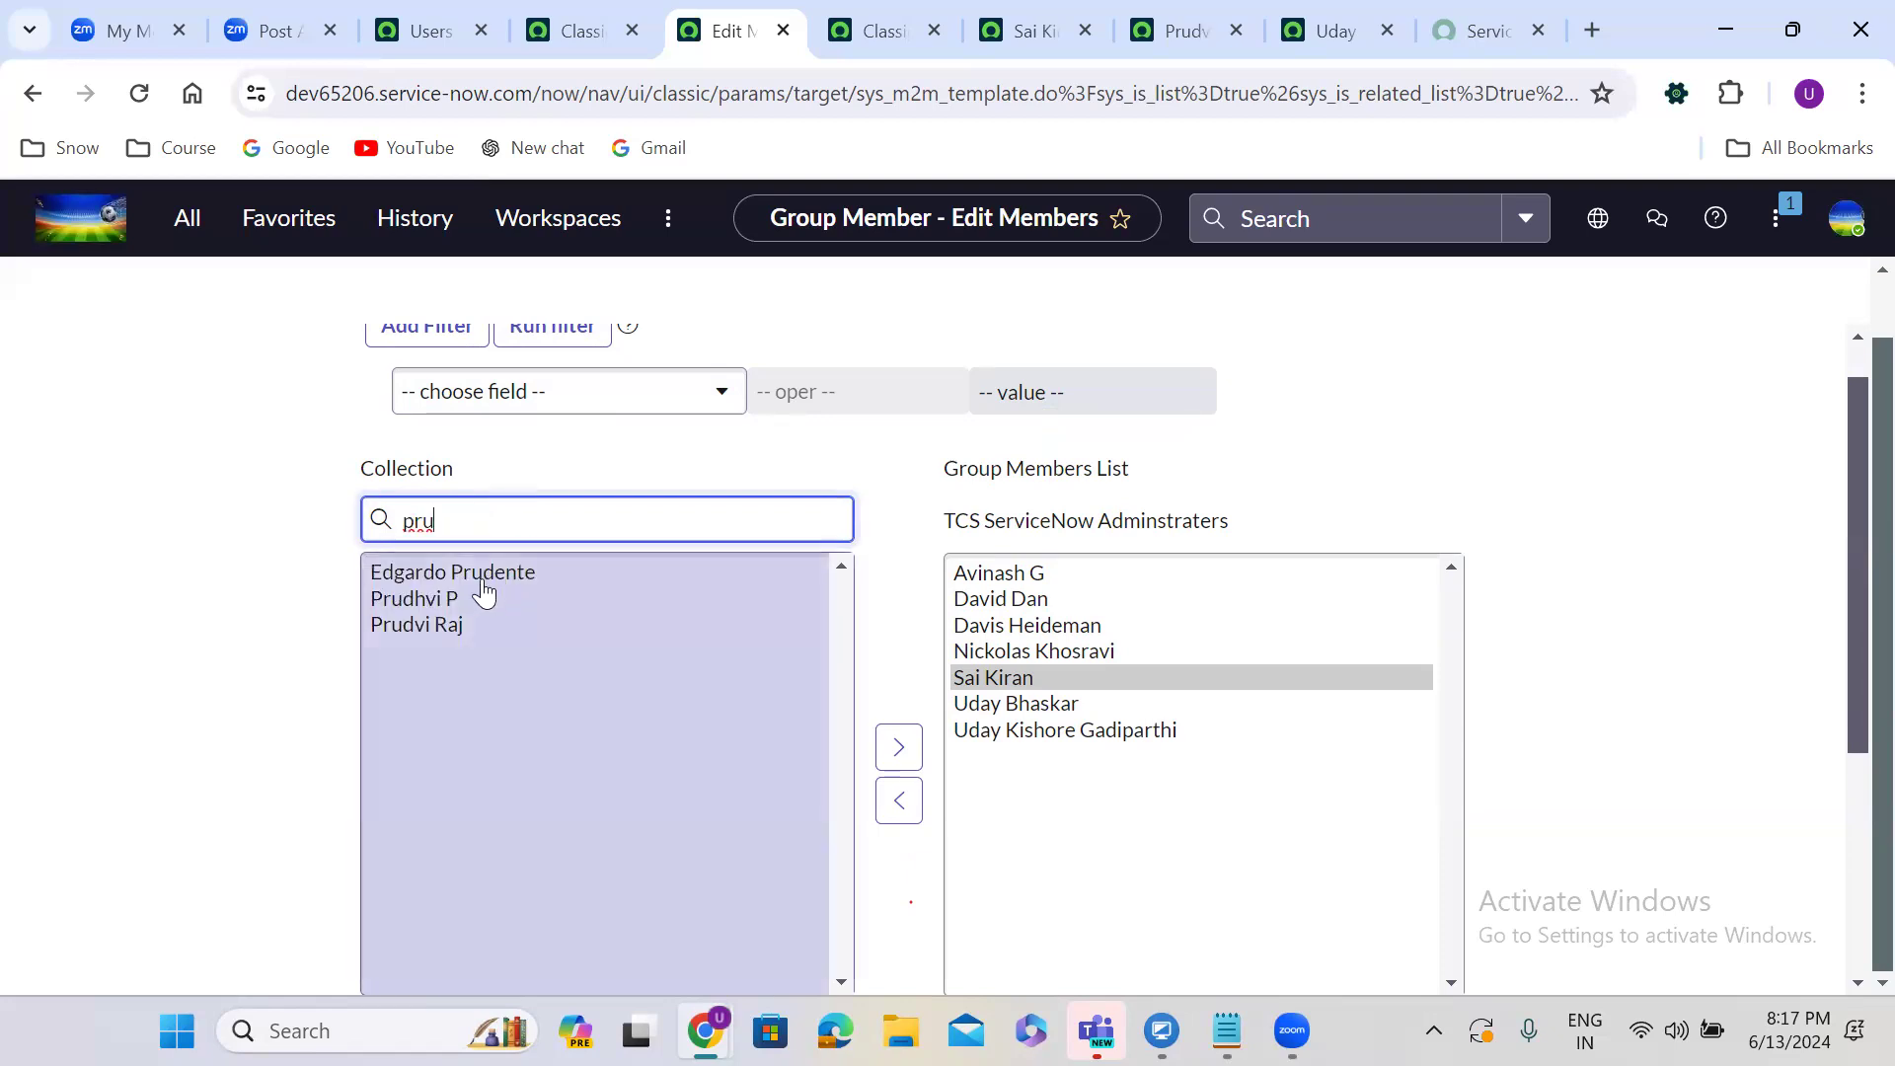
left_click(466, 626)
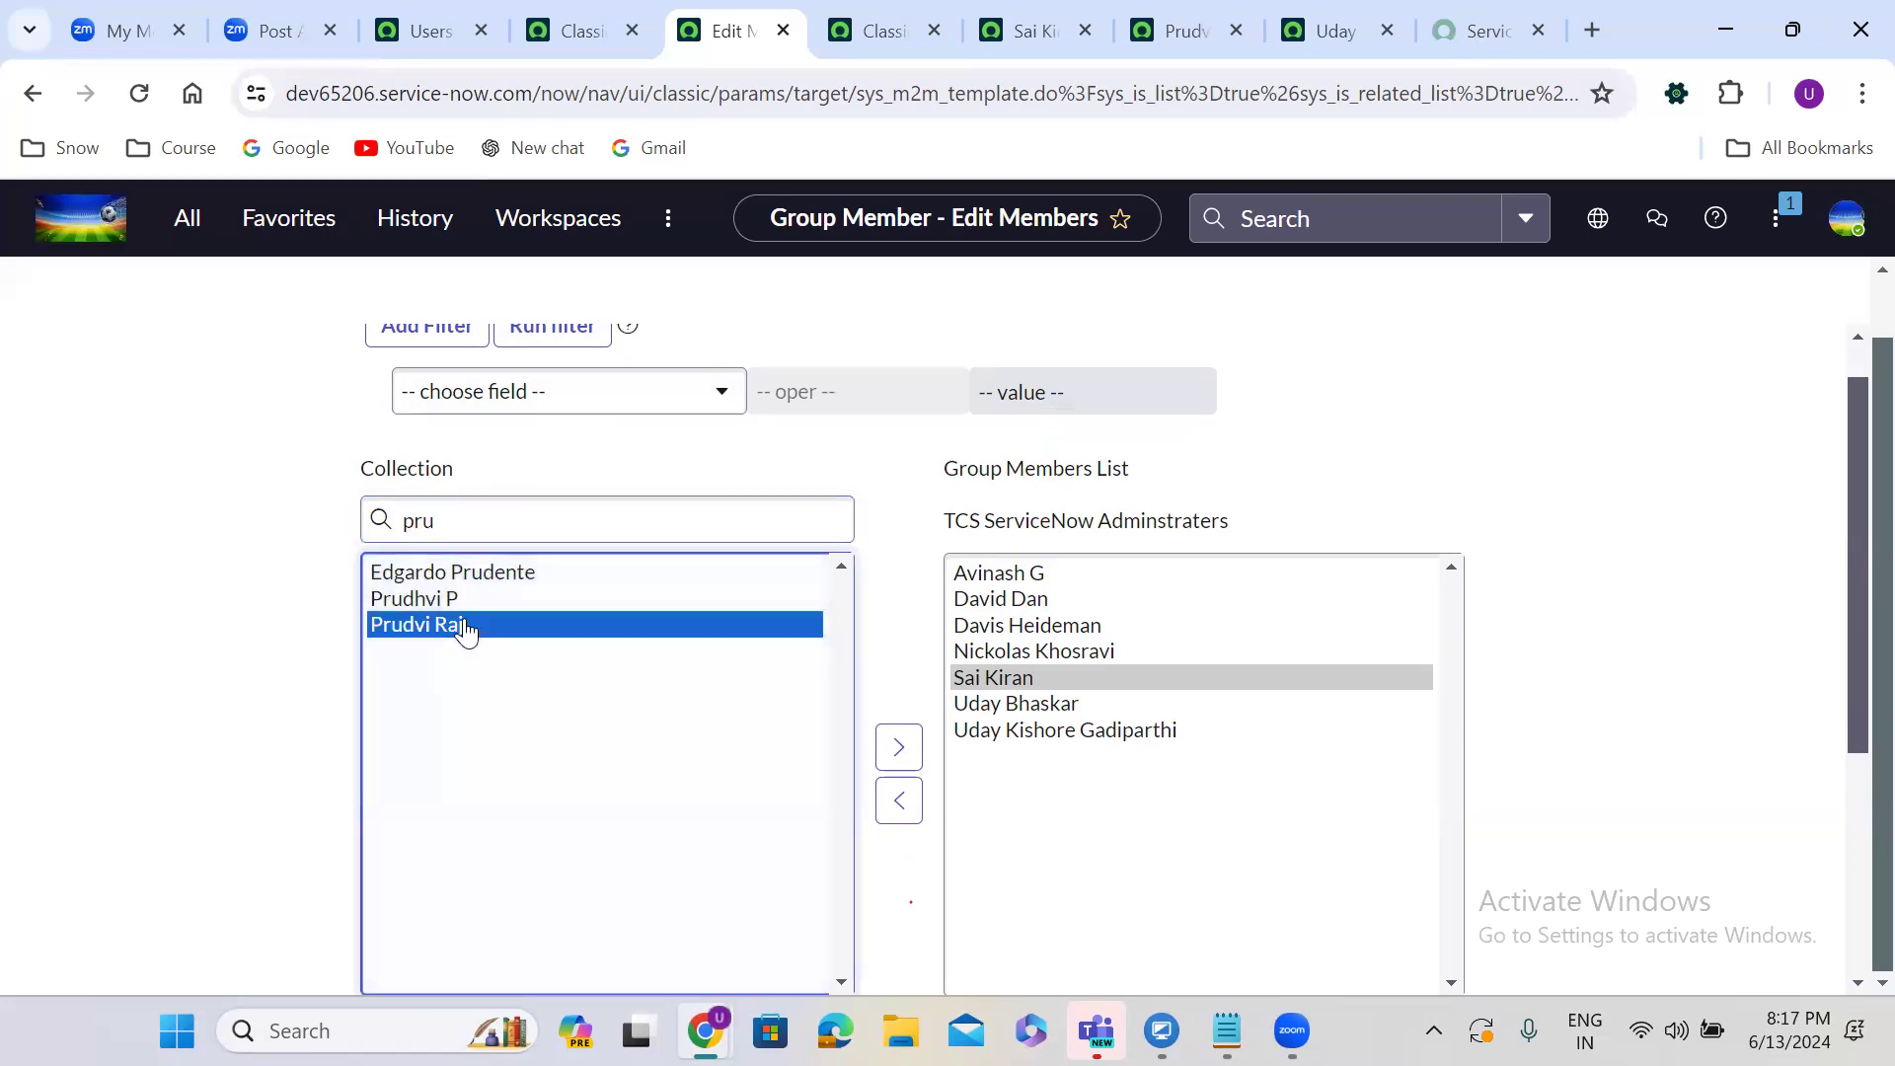
left_click(898, 747)
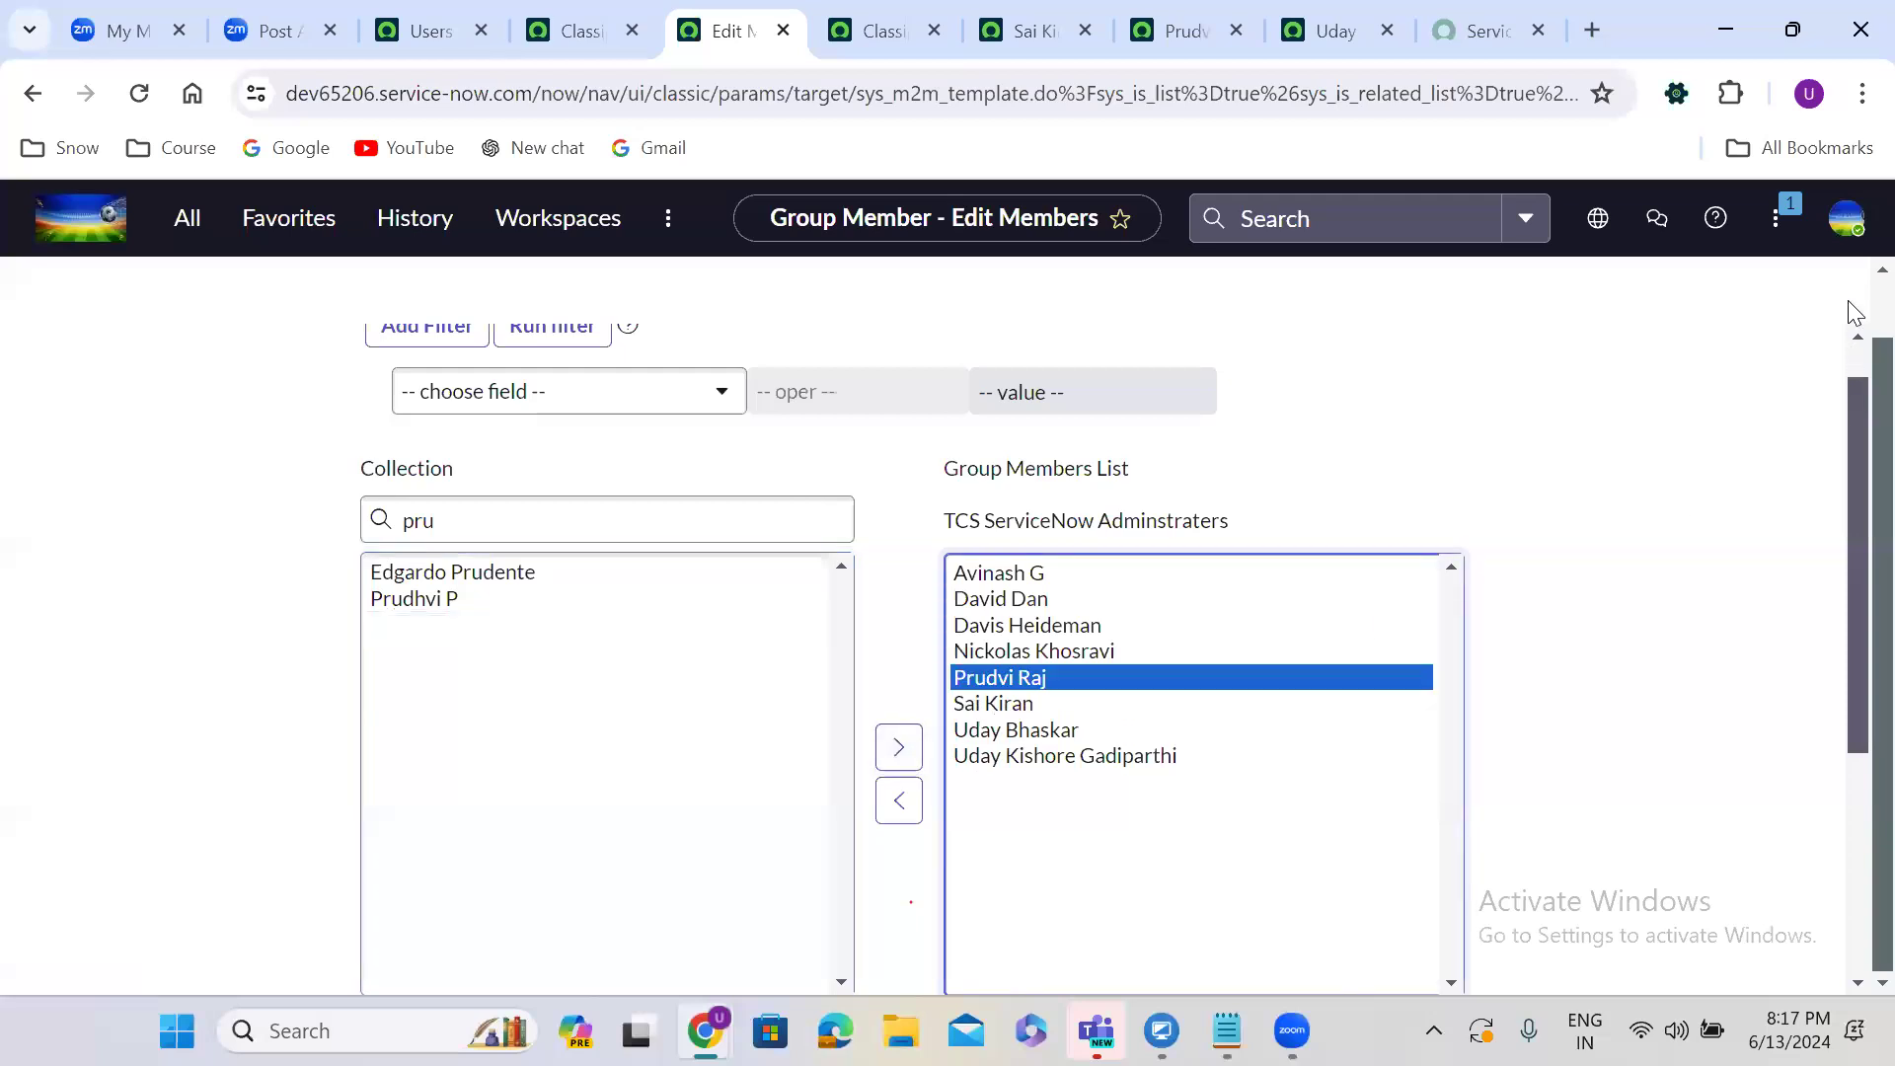
left_click(1819, 286)
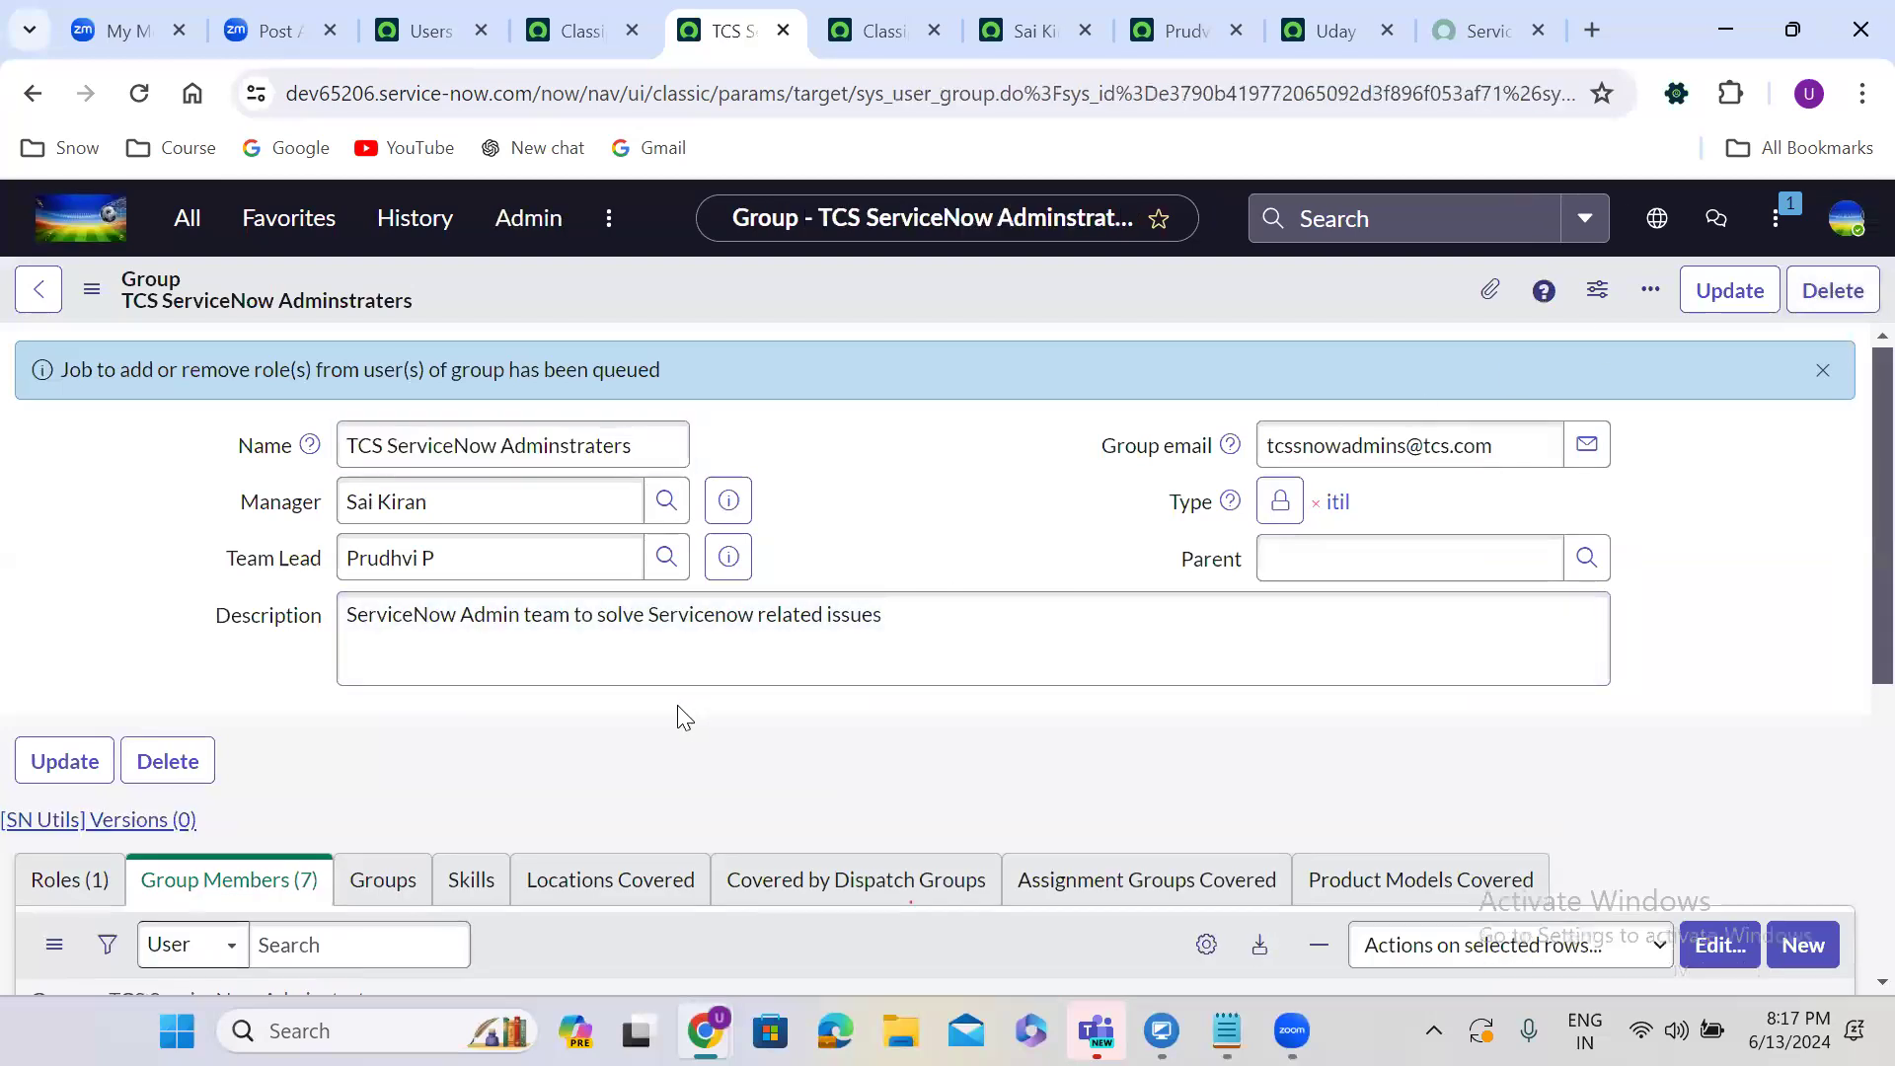
Refresh both members' Roles lists to confirm they inherit admin among 177 roles.
scroll(676, 705, "down", 3)
scroll(677, 705, "down", 3)
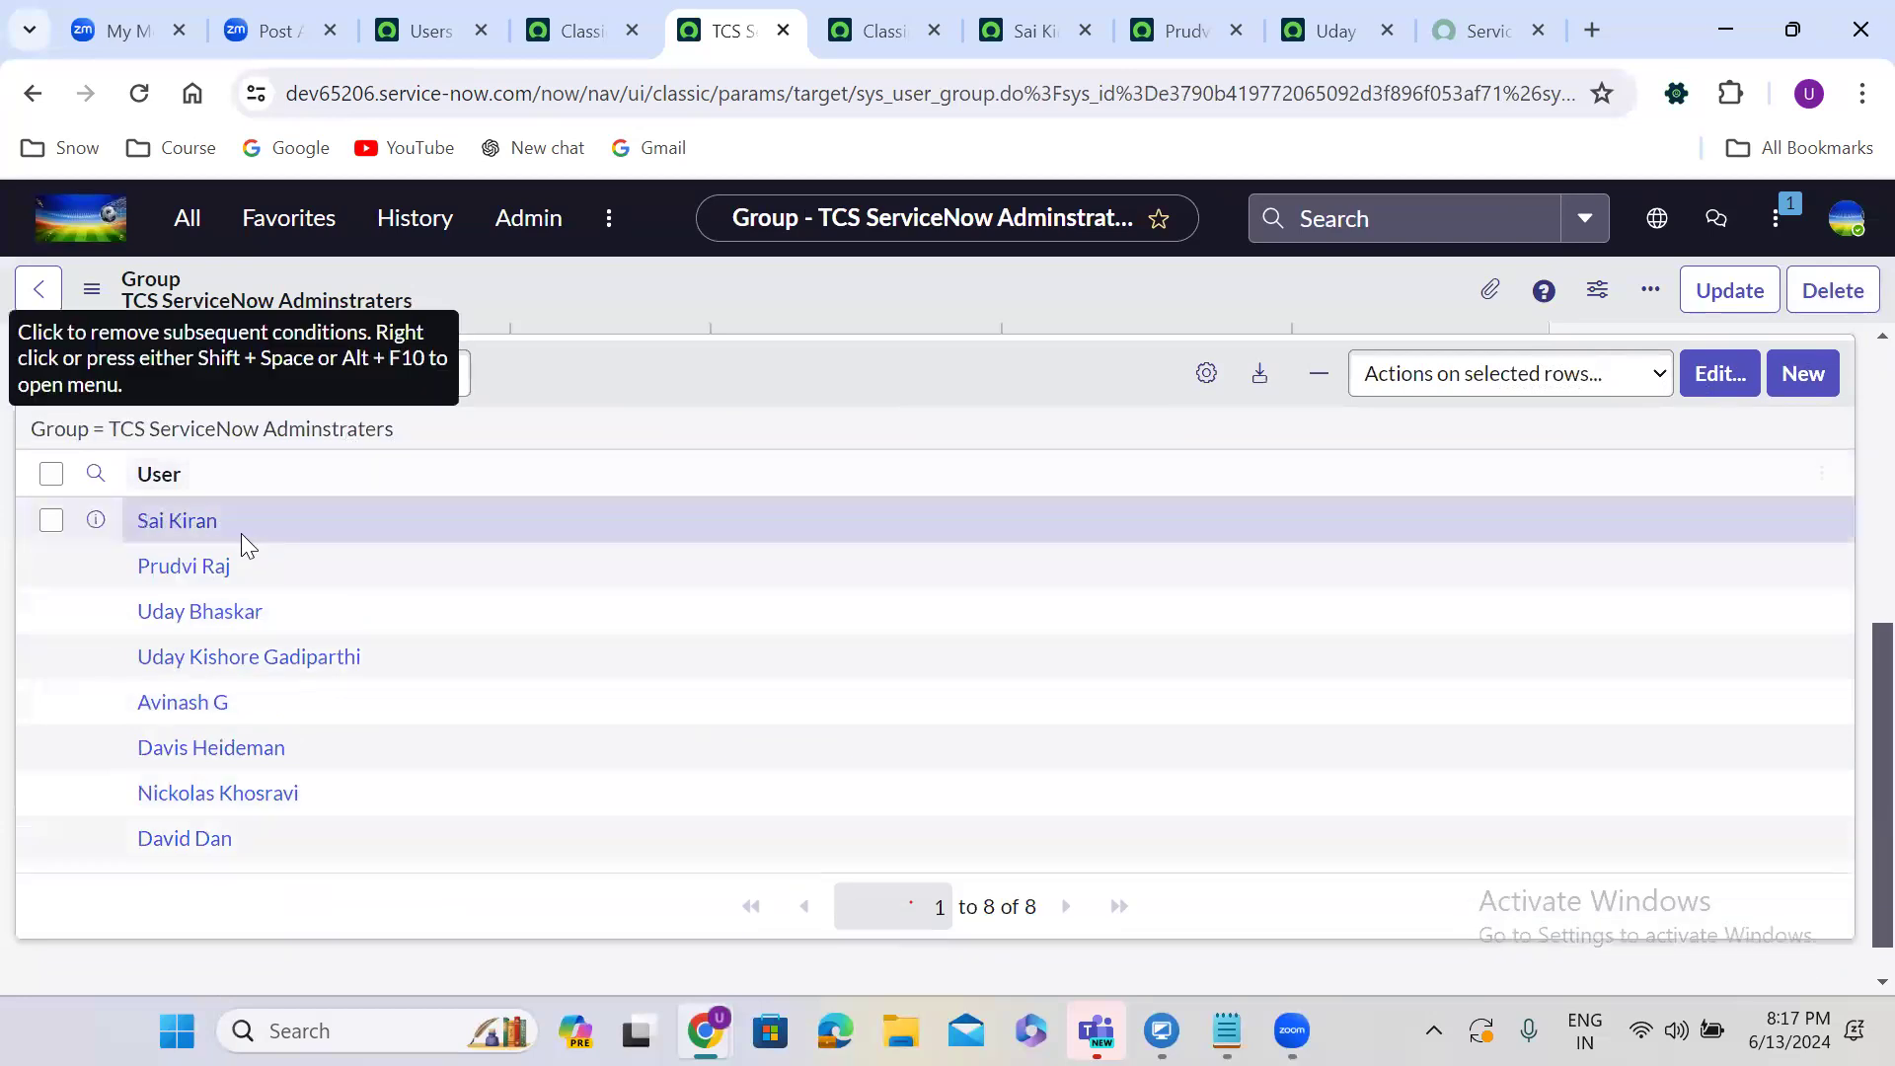
left_click(1021, 29)
scroll(817, 659, "down", 7)
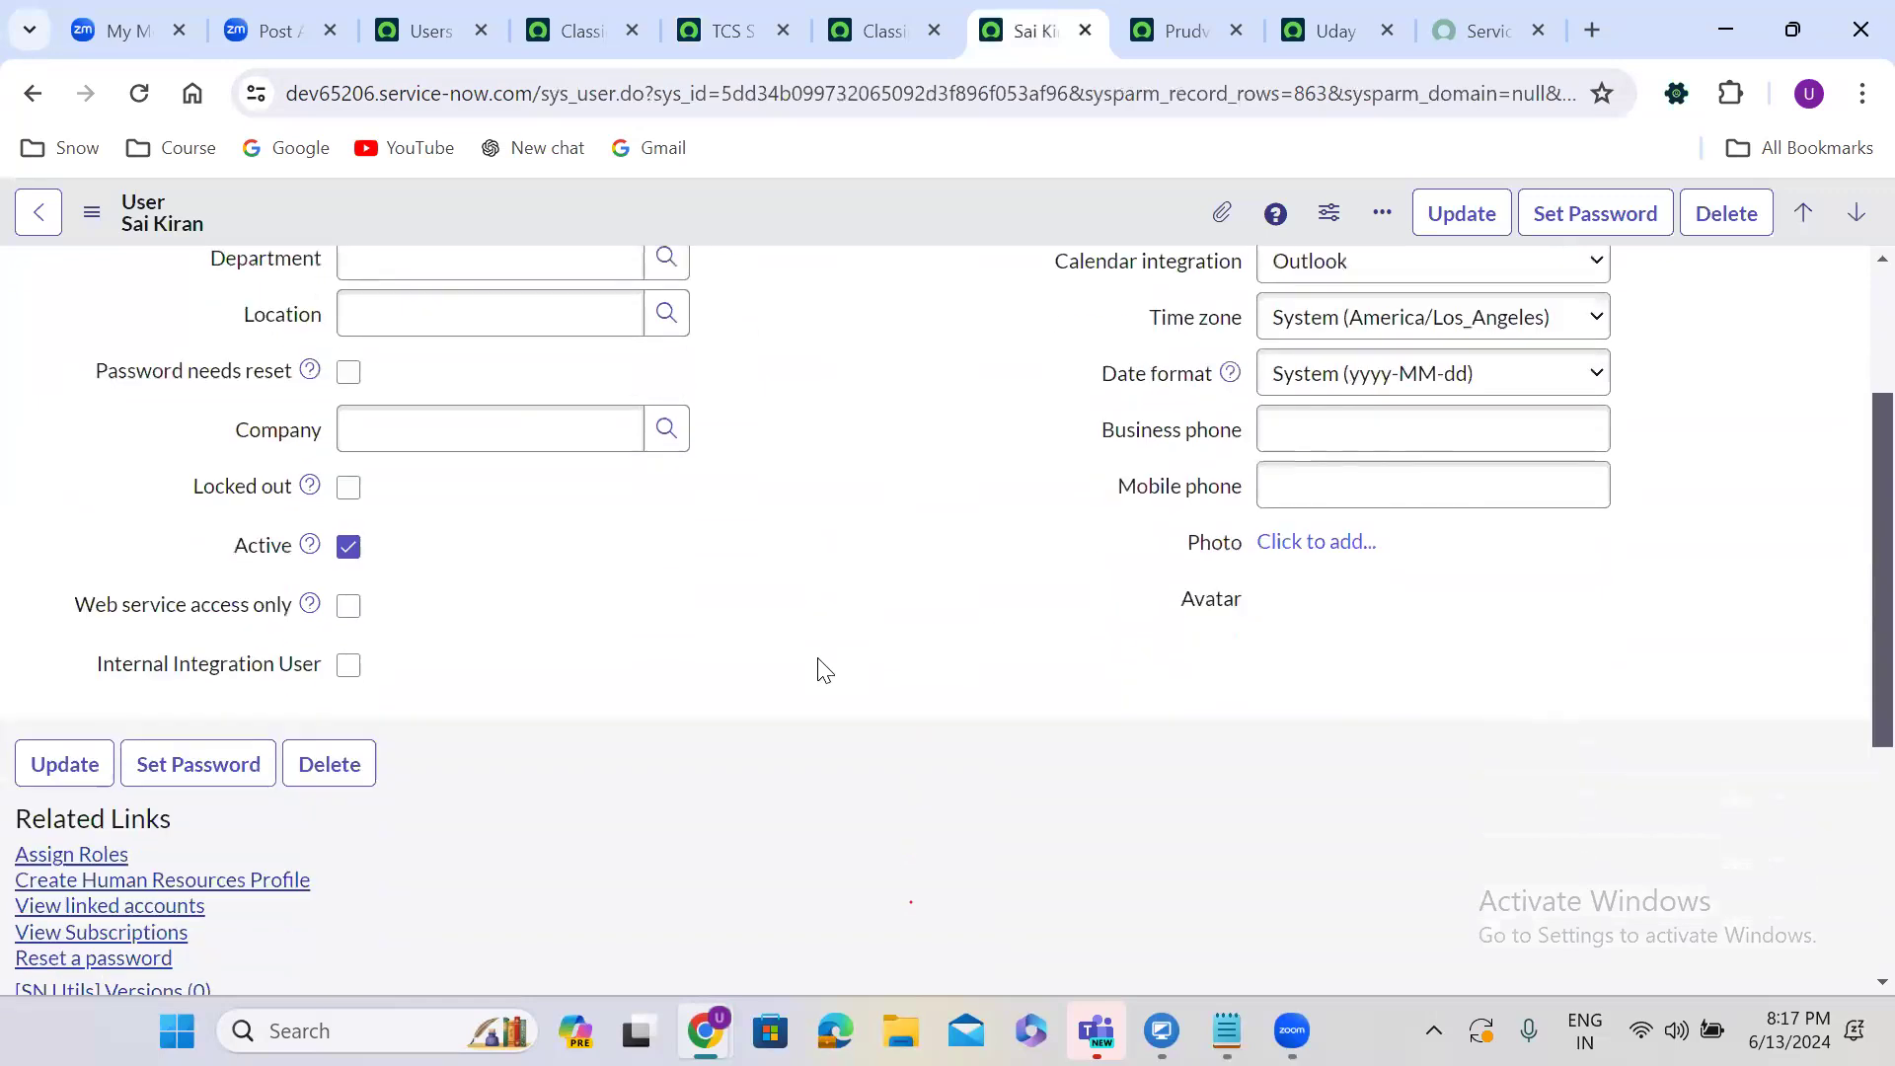
left_click(147, 703)
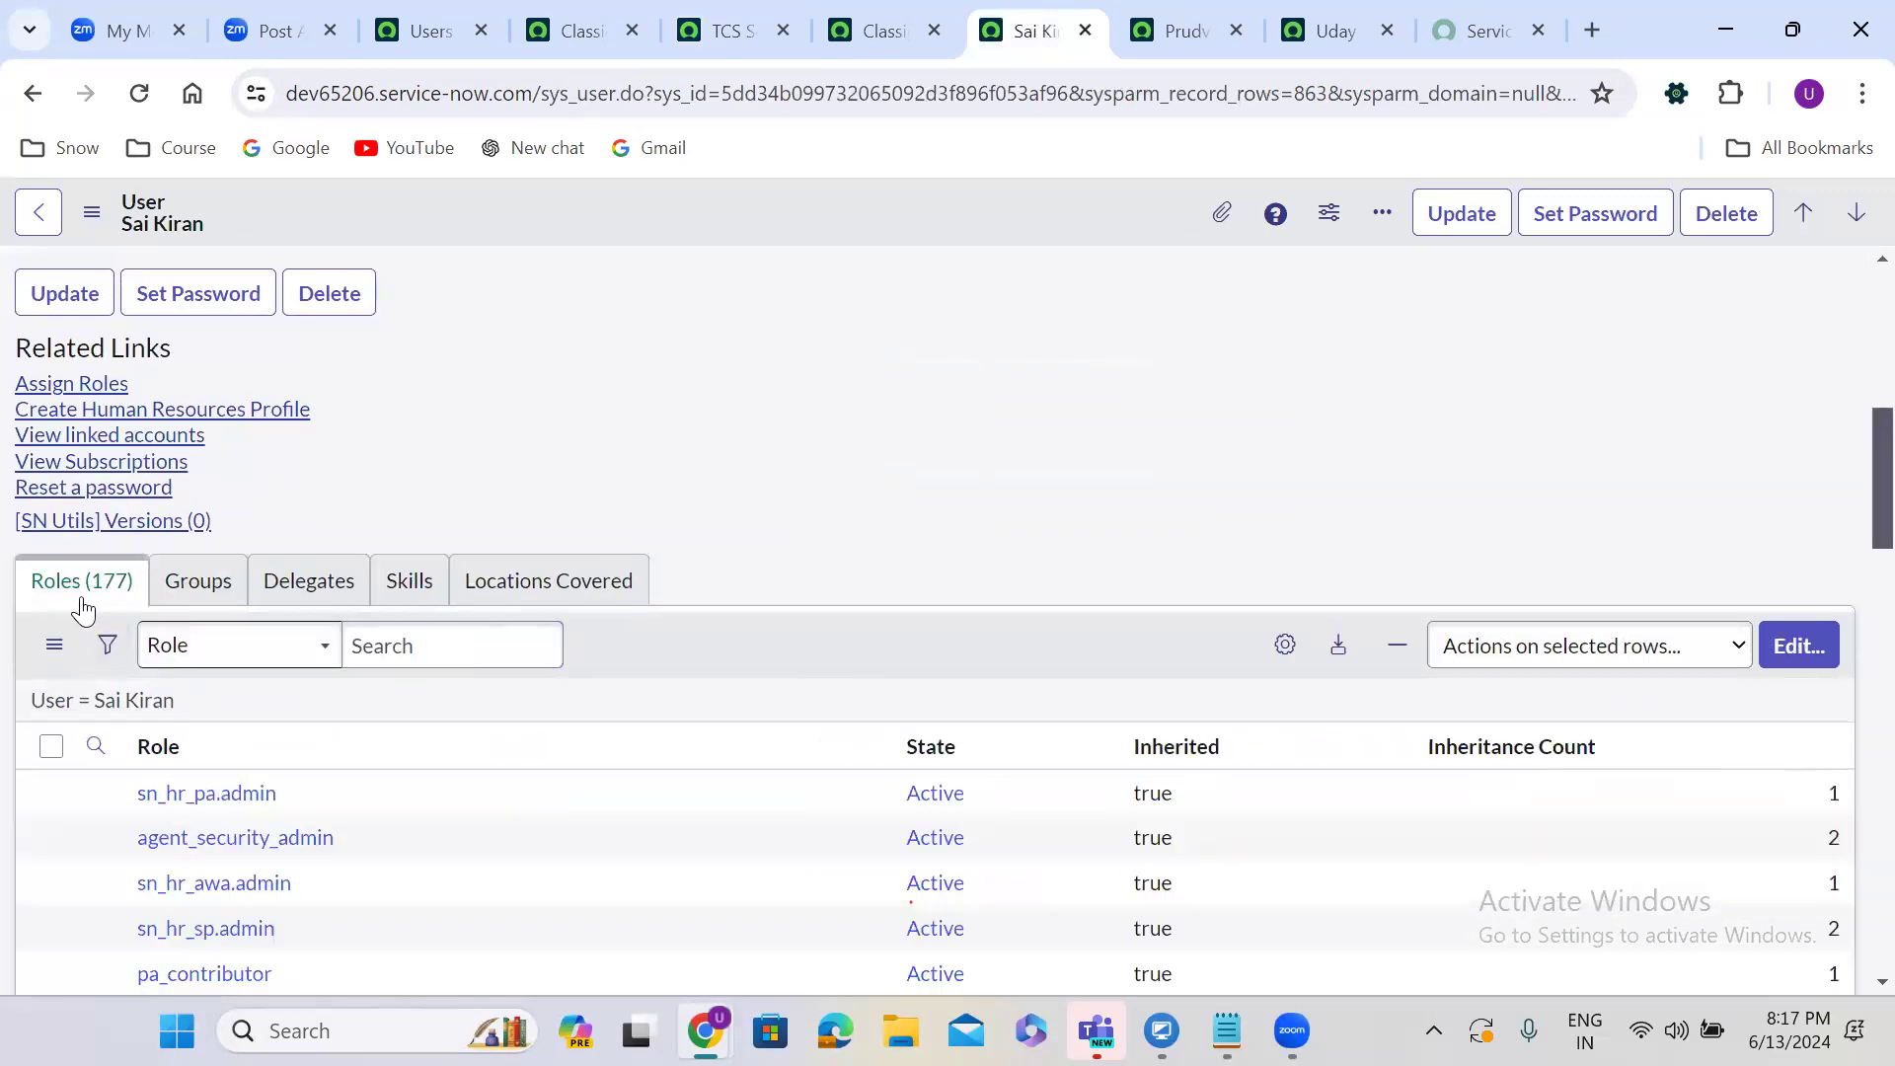
left_click(1185, 30)
left_click(855, 603)
scroll(855, 603, "down", 10)
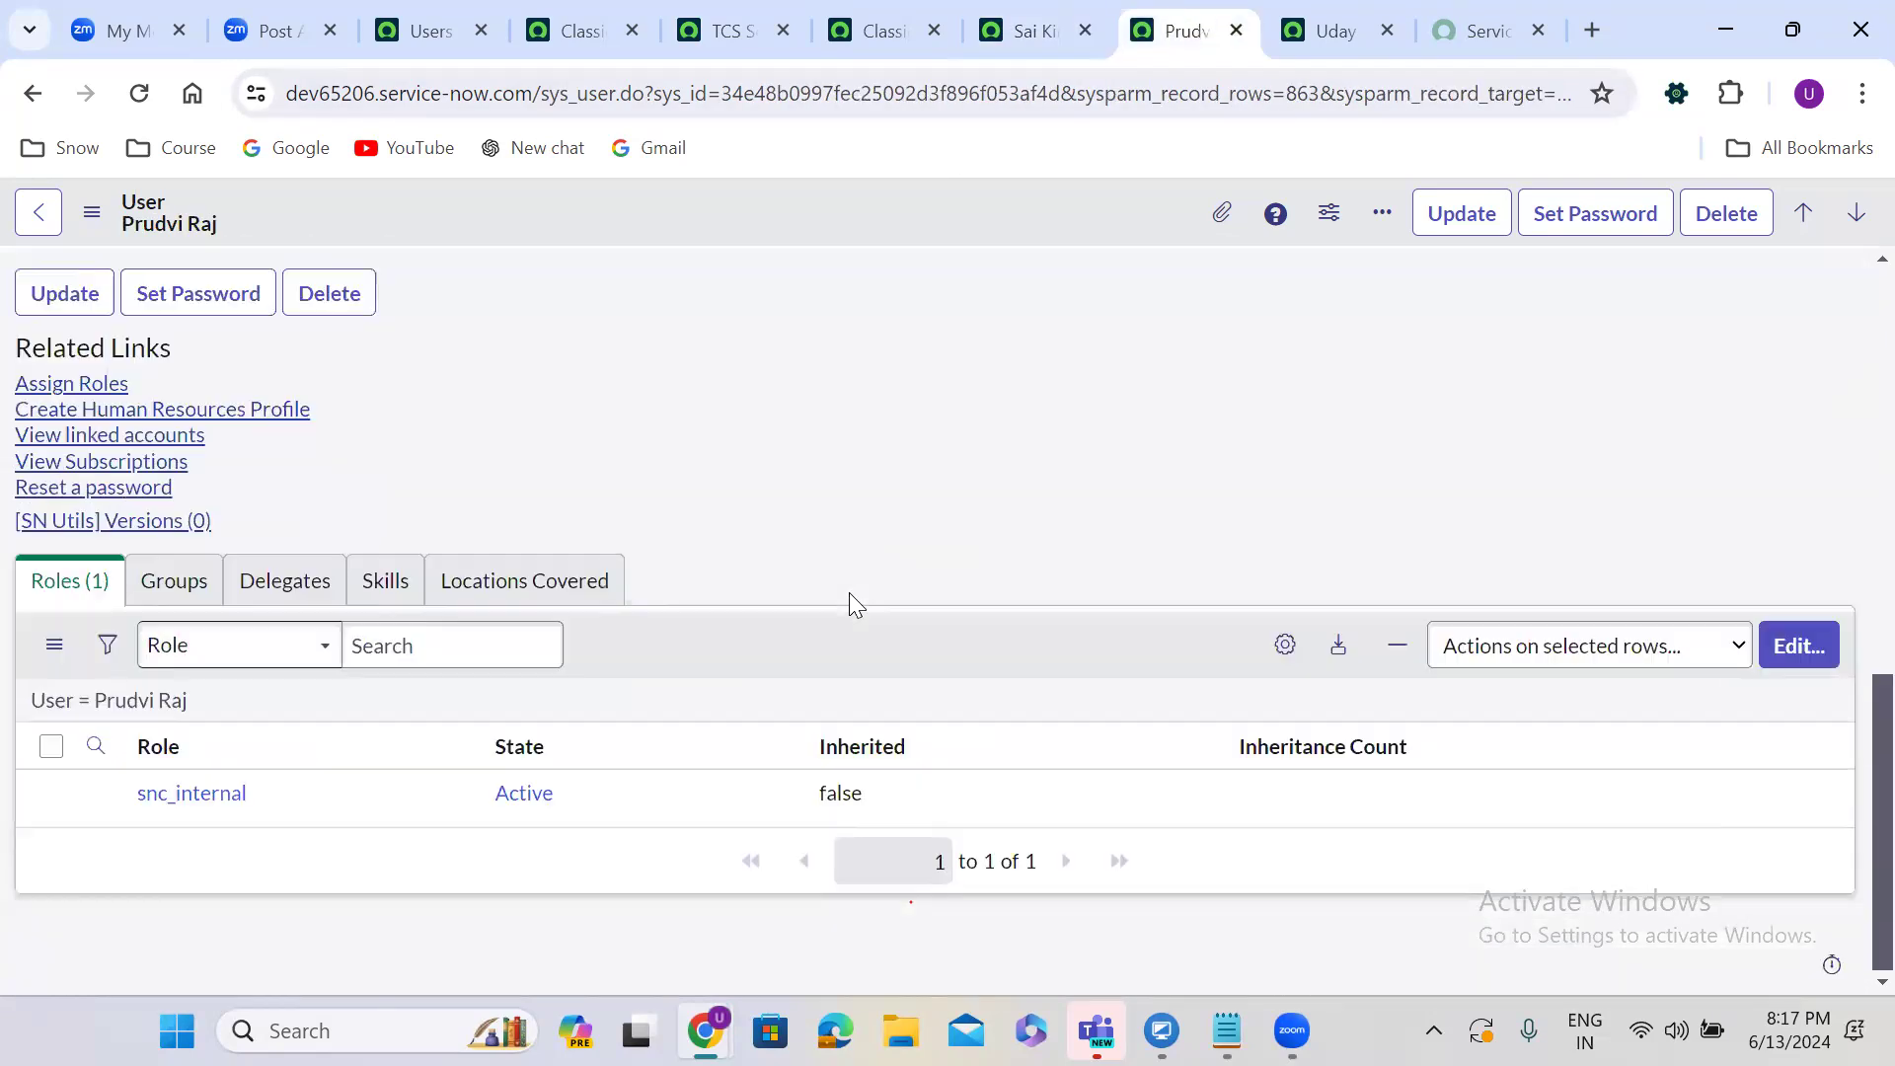
left_click(156, 703)
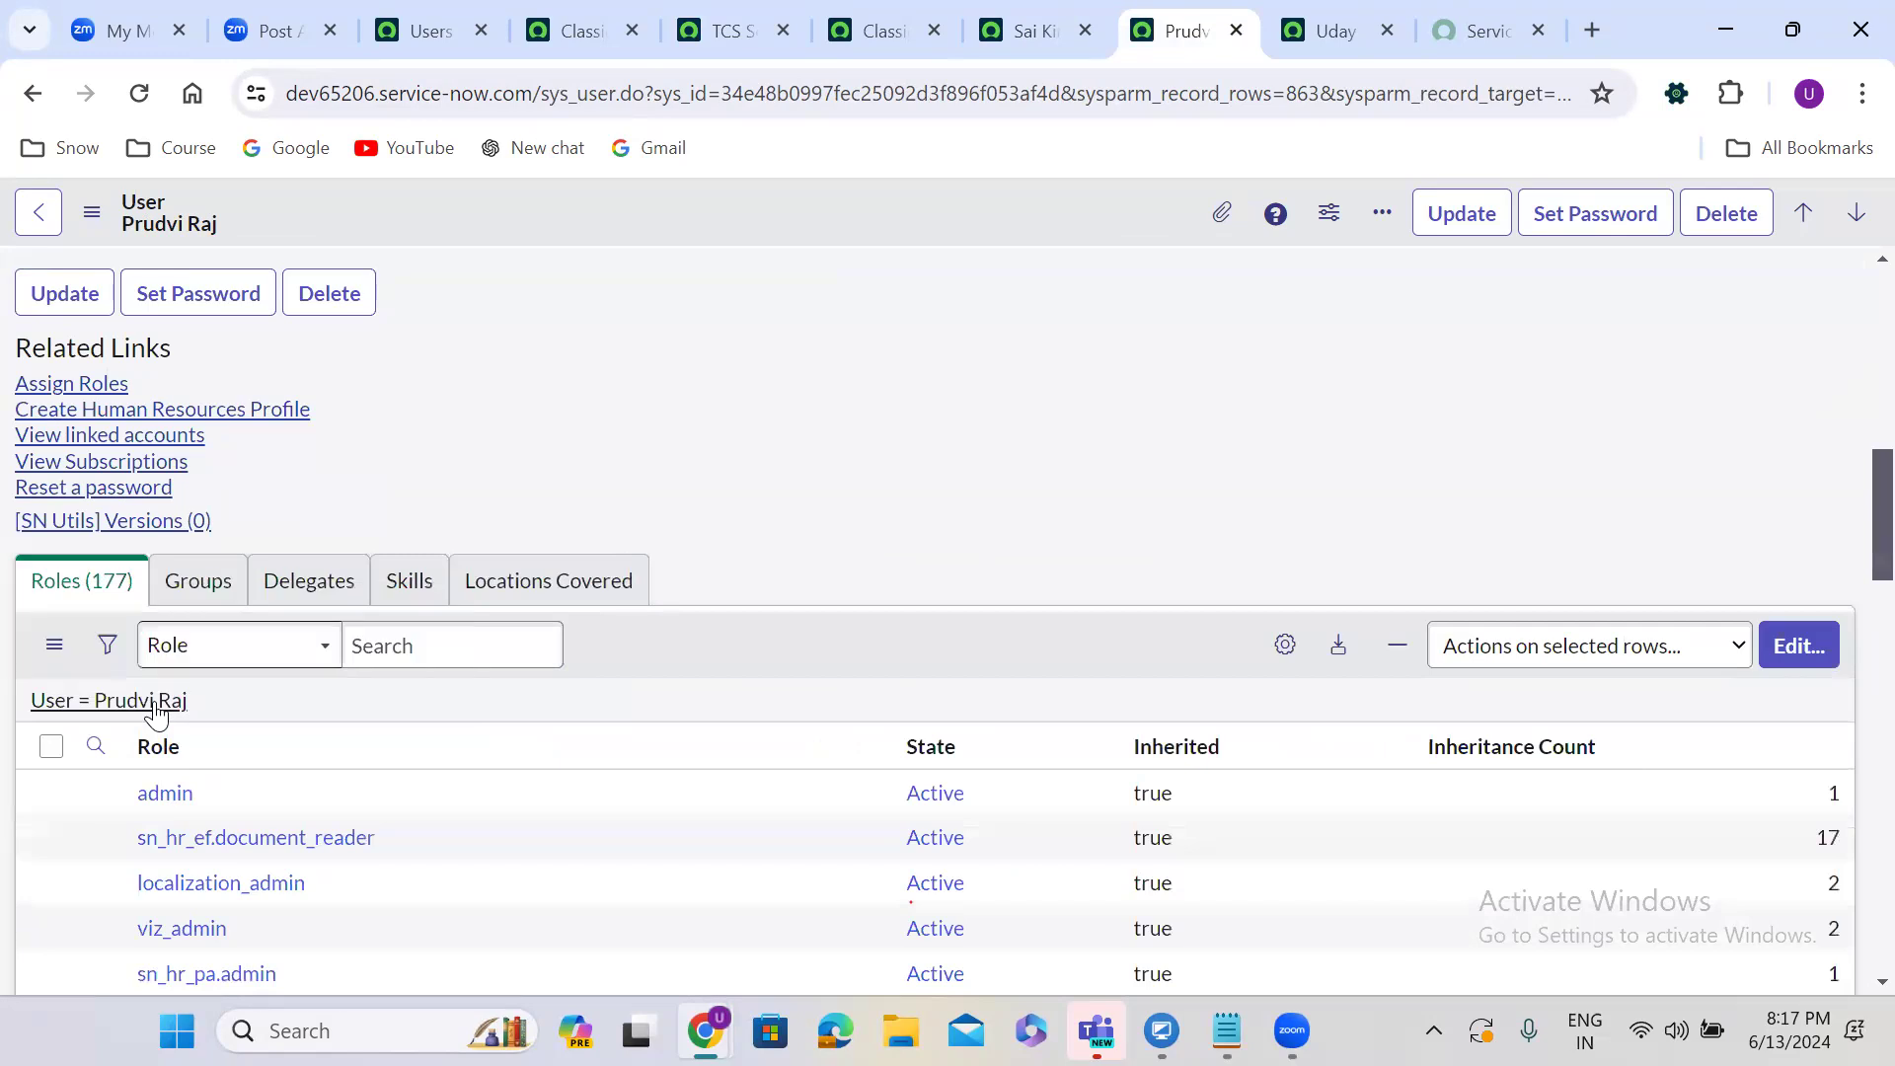
Show the administrators group's Roles list with admin granted.
left_click(724, 22)
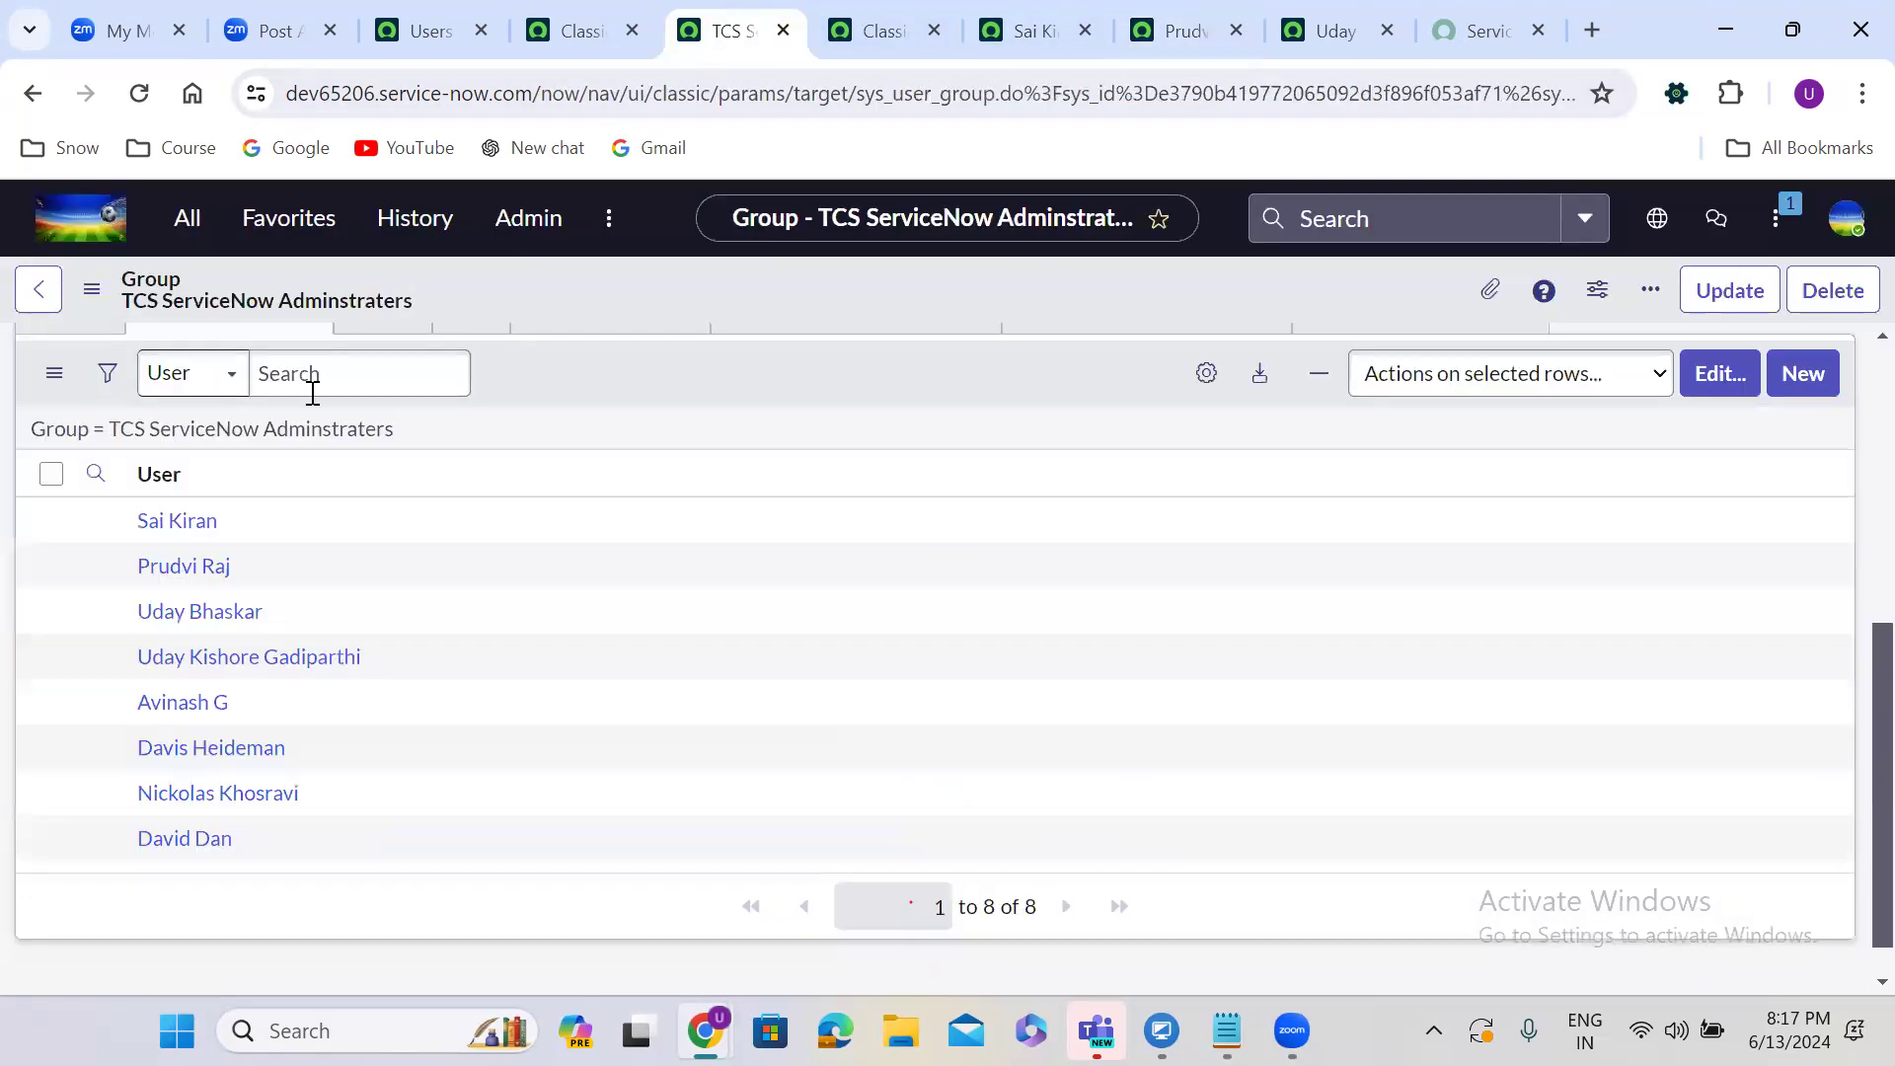
scroll(486, 413, "up", 1)
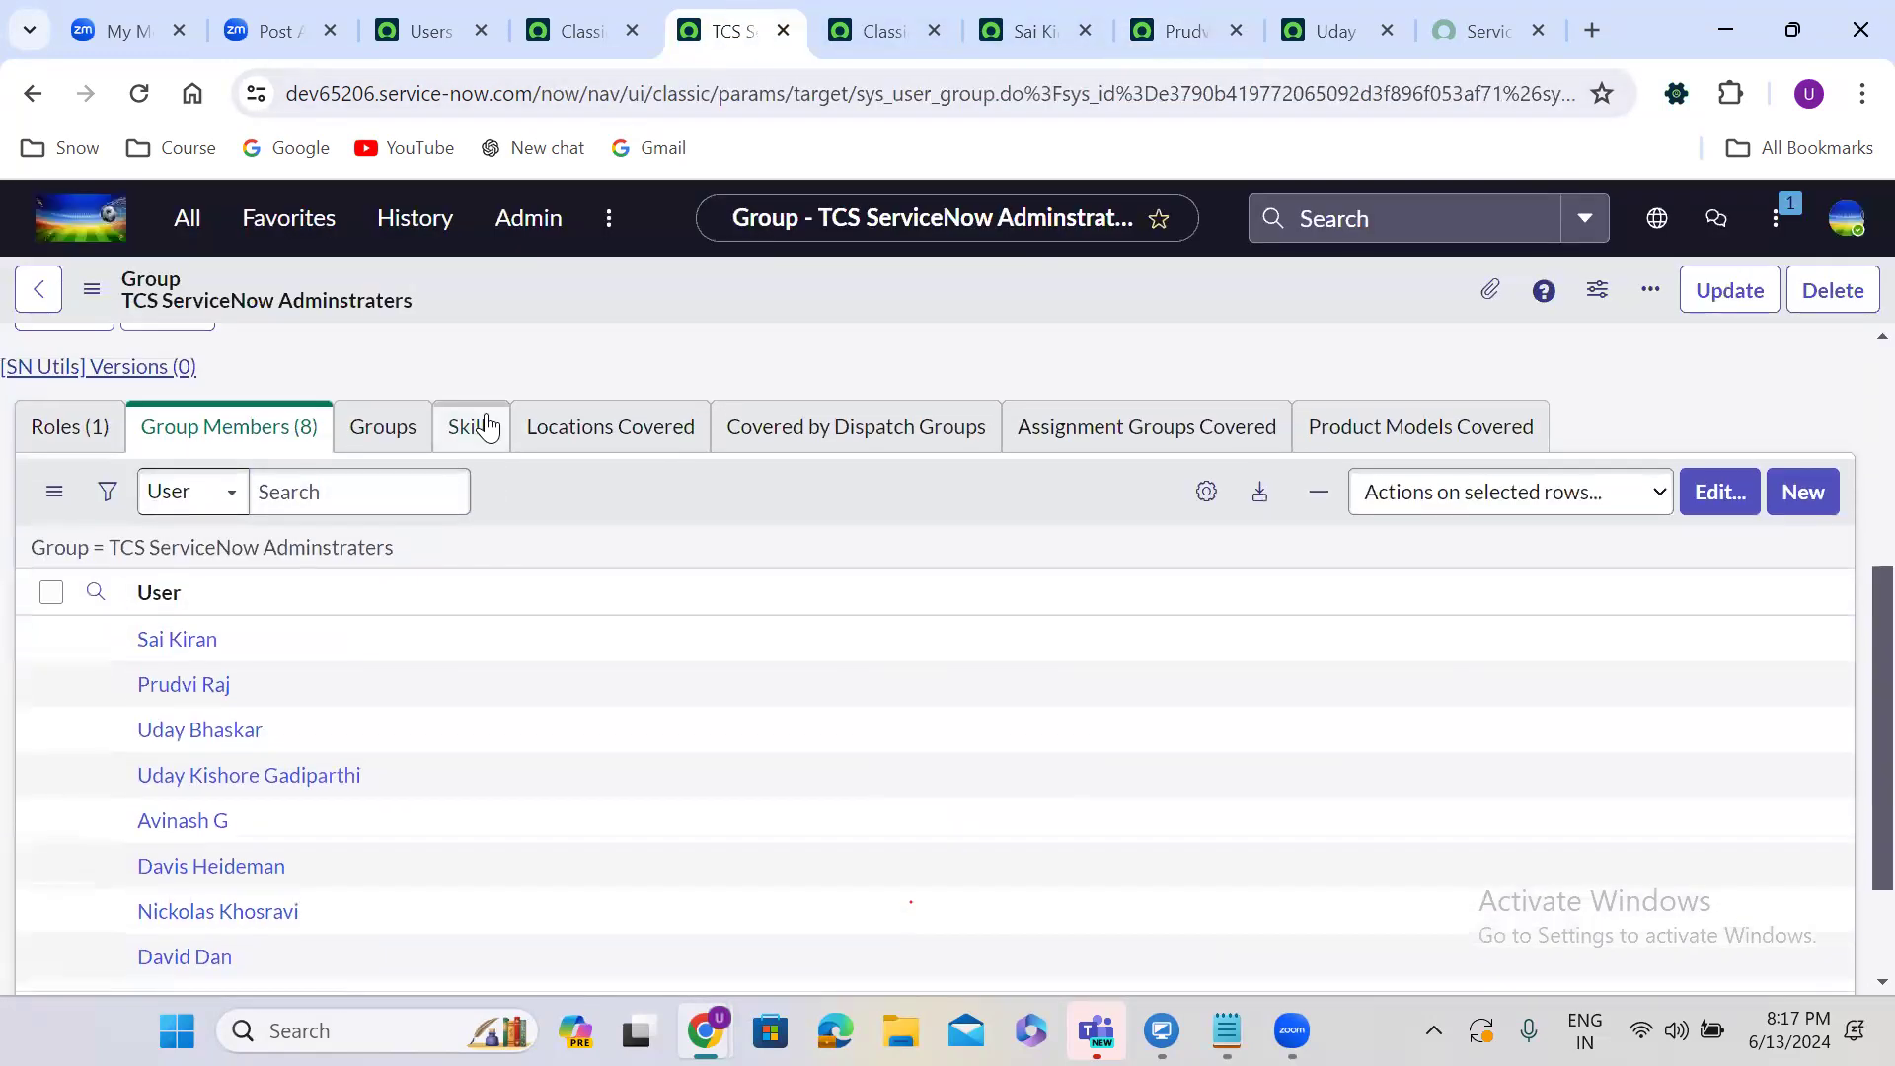
scroll(485, 425, "up", 1)
left_click(79, 487)
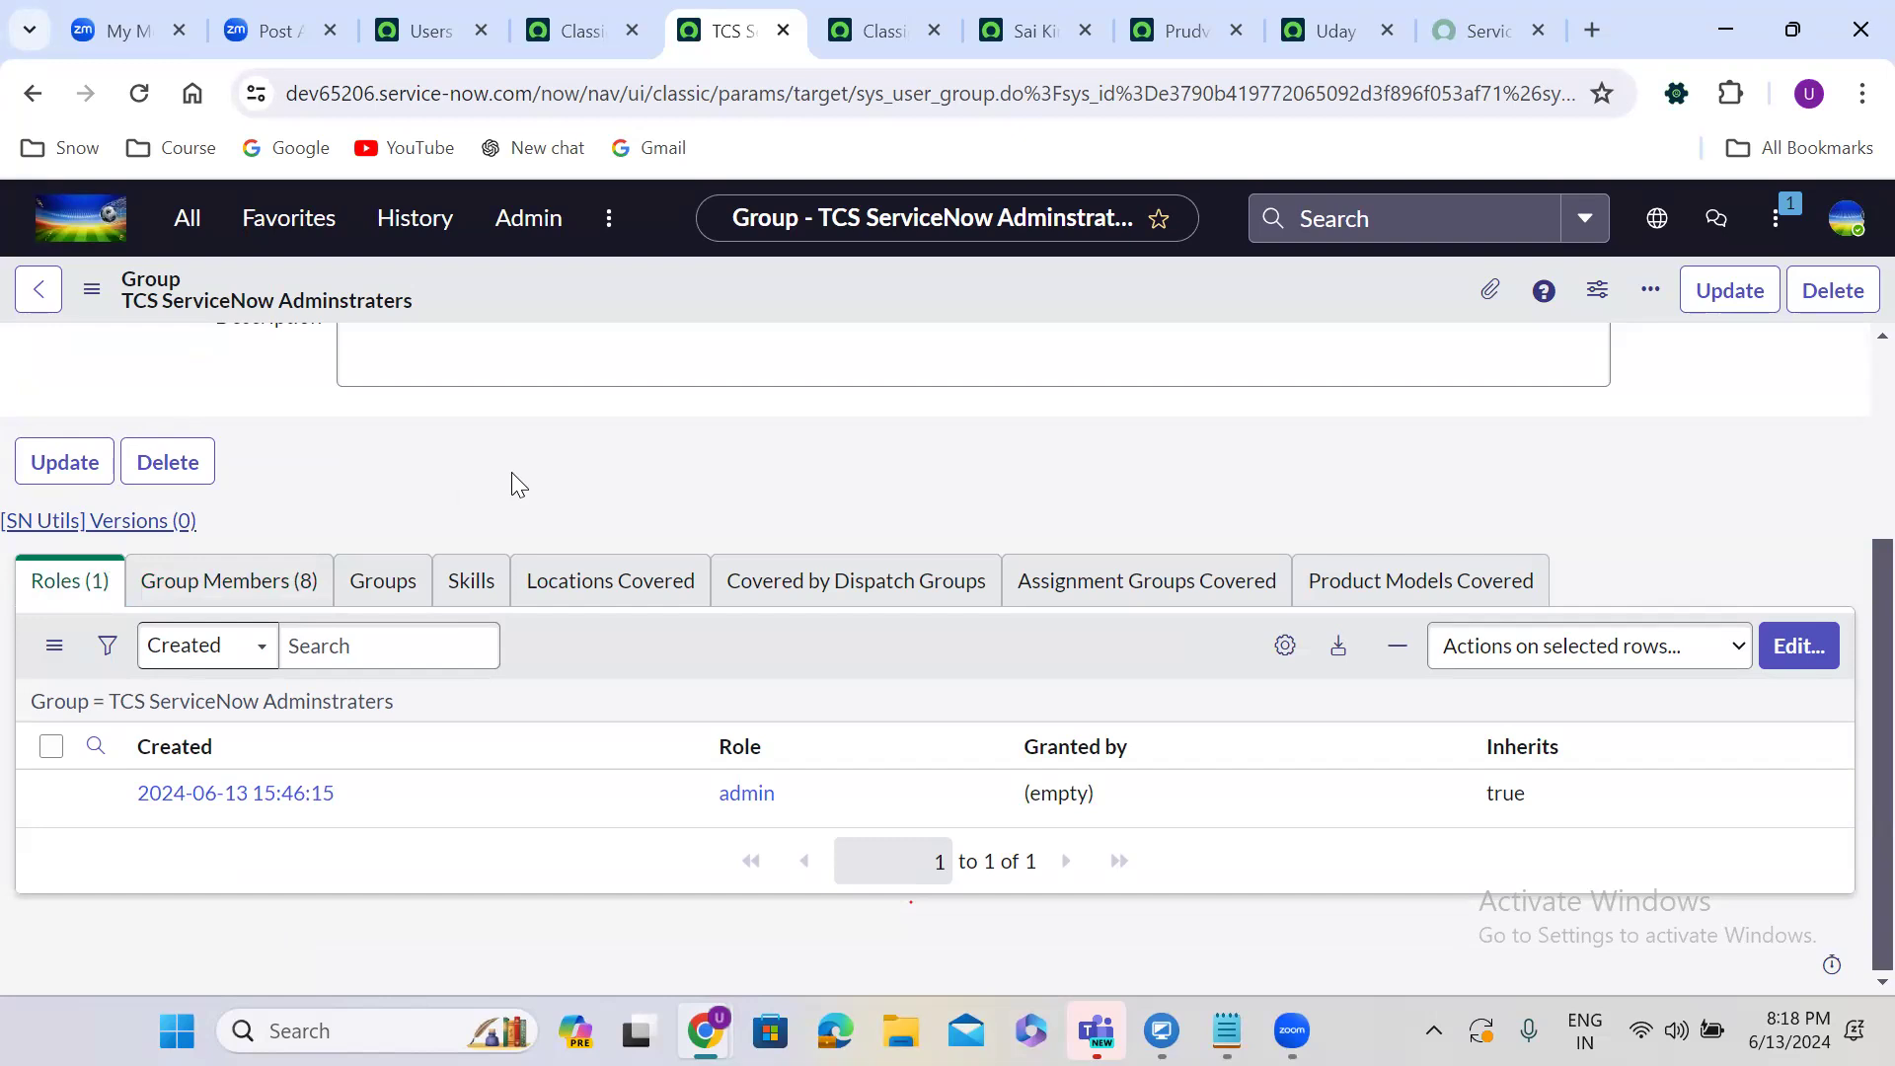
scroll(511, 472, "up", 1)
scroll(511, 472, "up", 3)
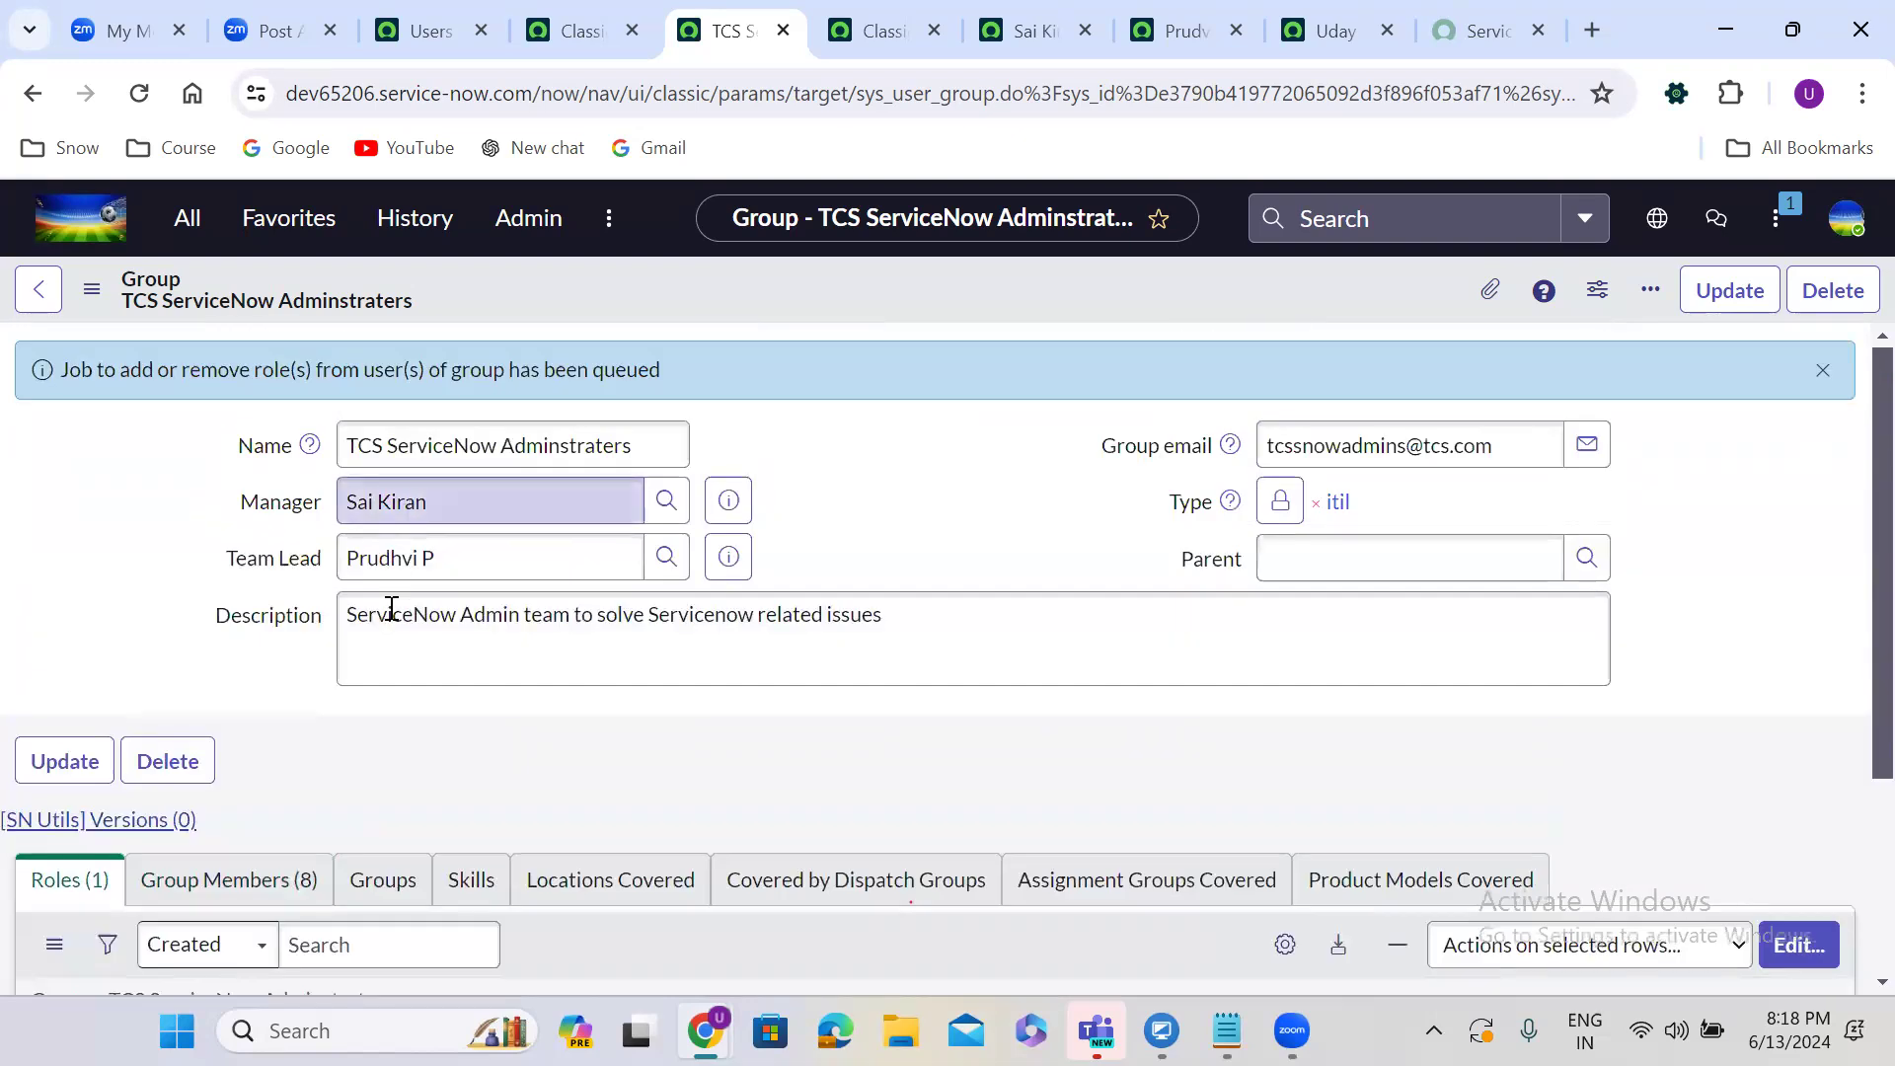
scroll(353, 753, "down", 3)
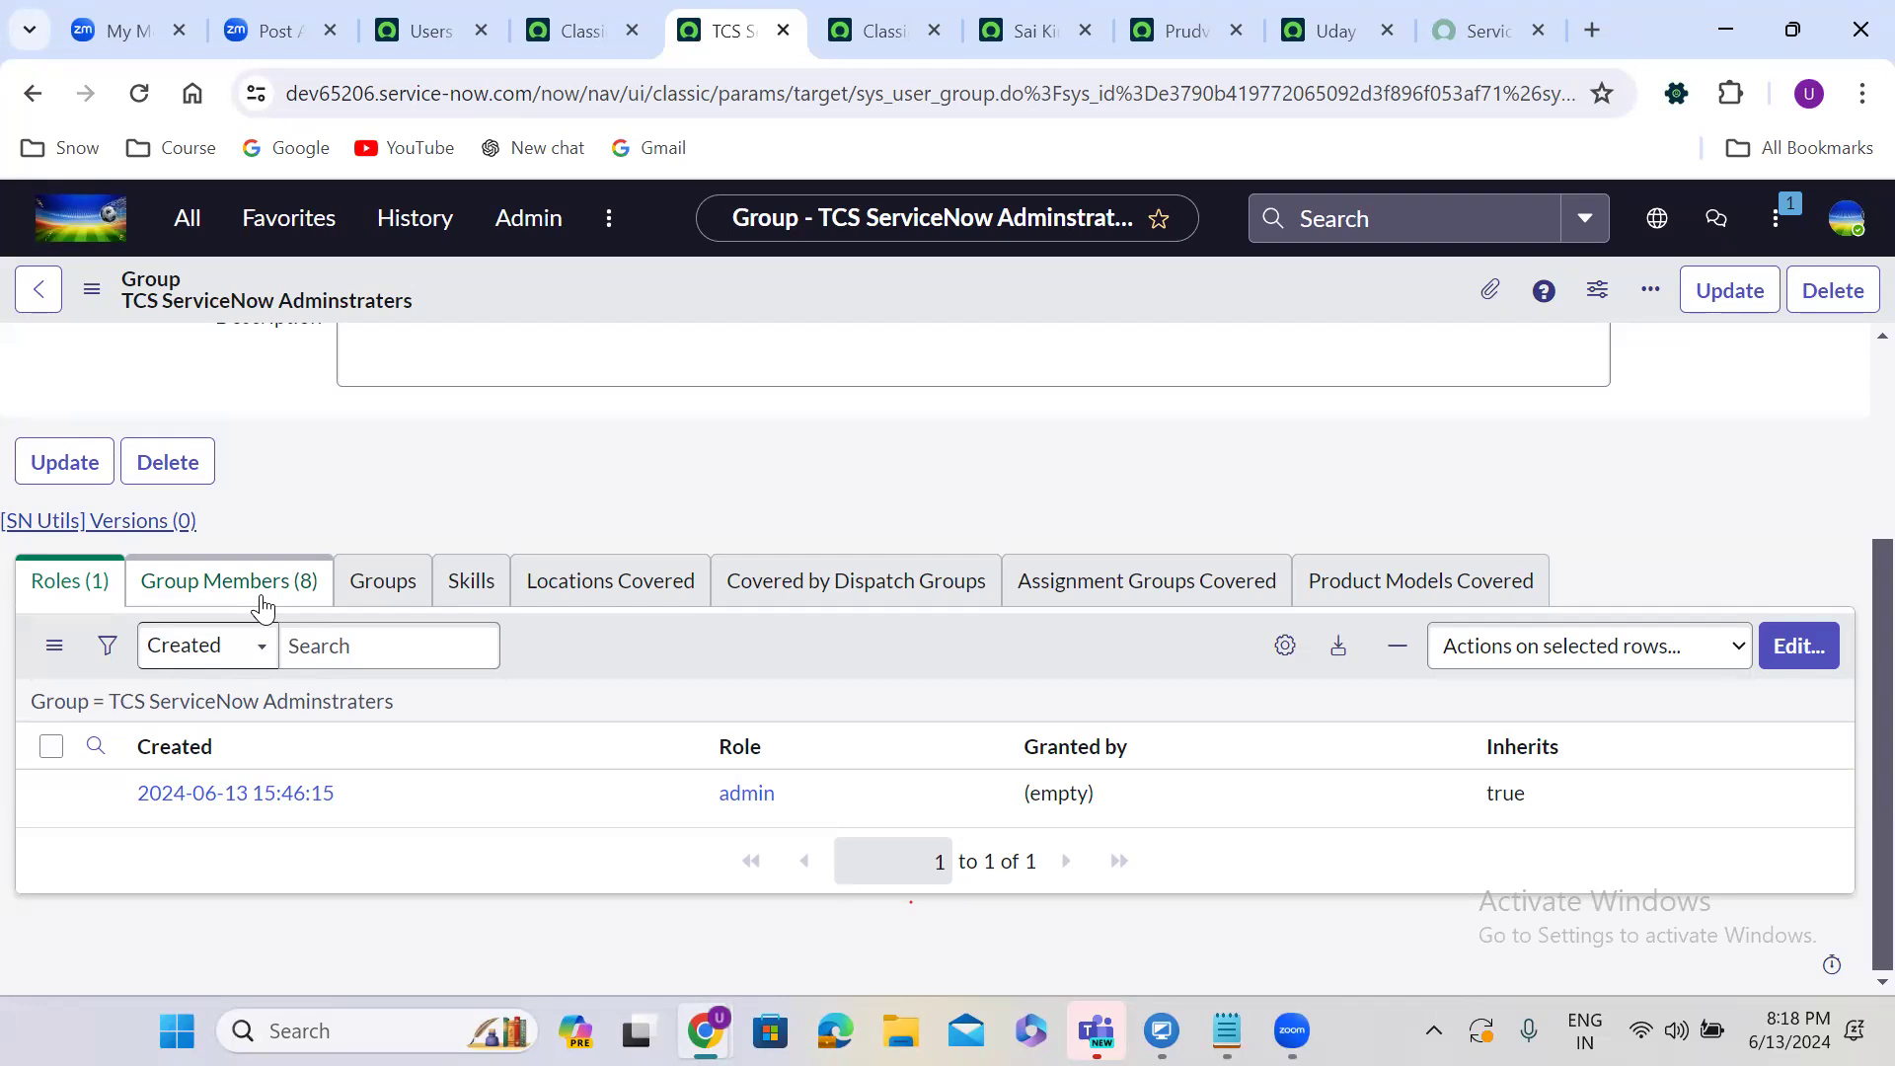
scroll(647, 446, "up", 1)
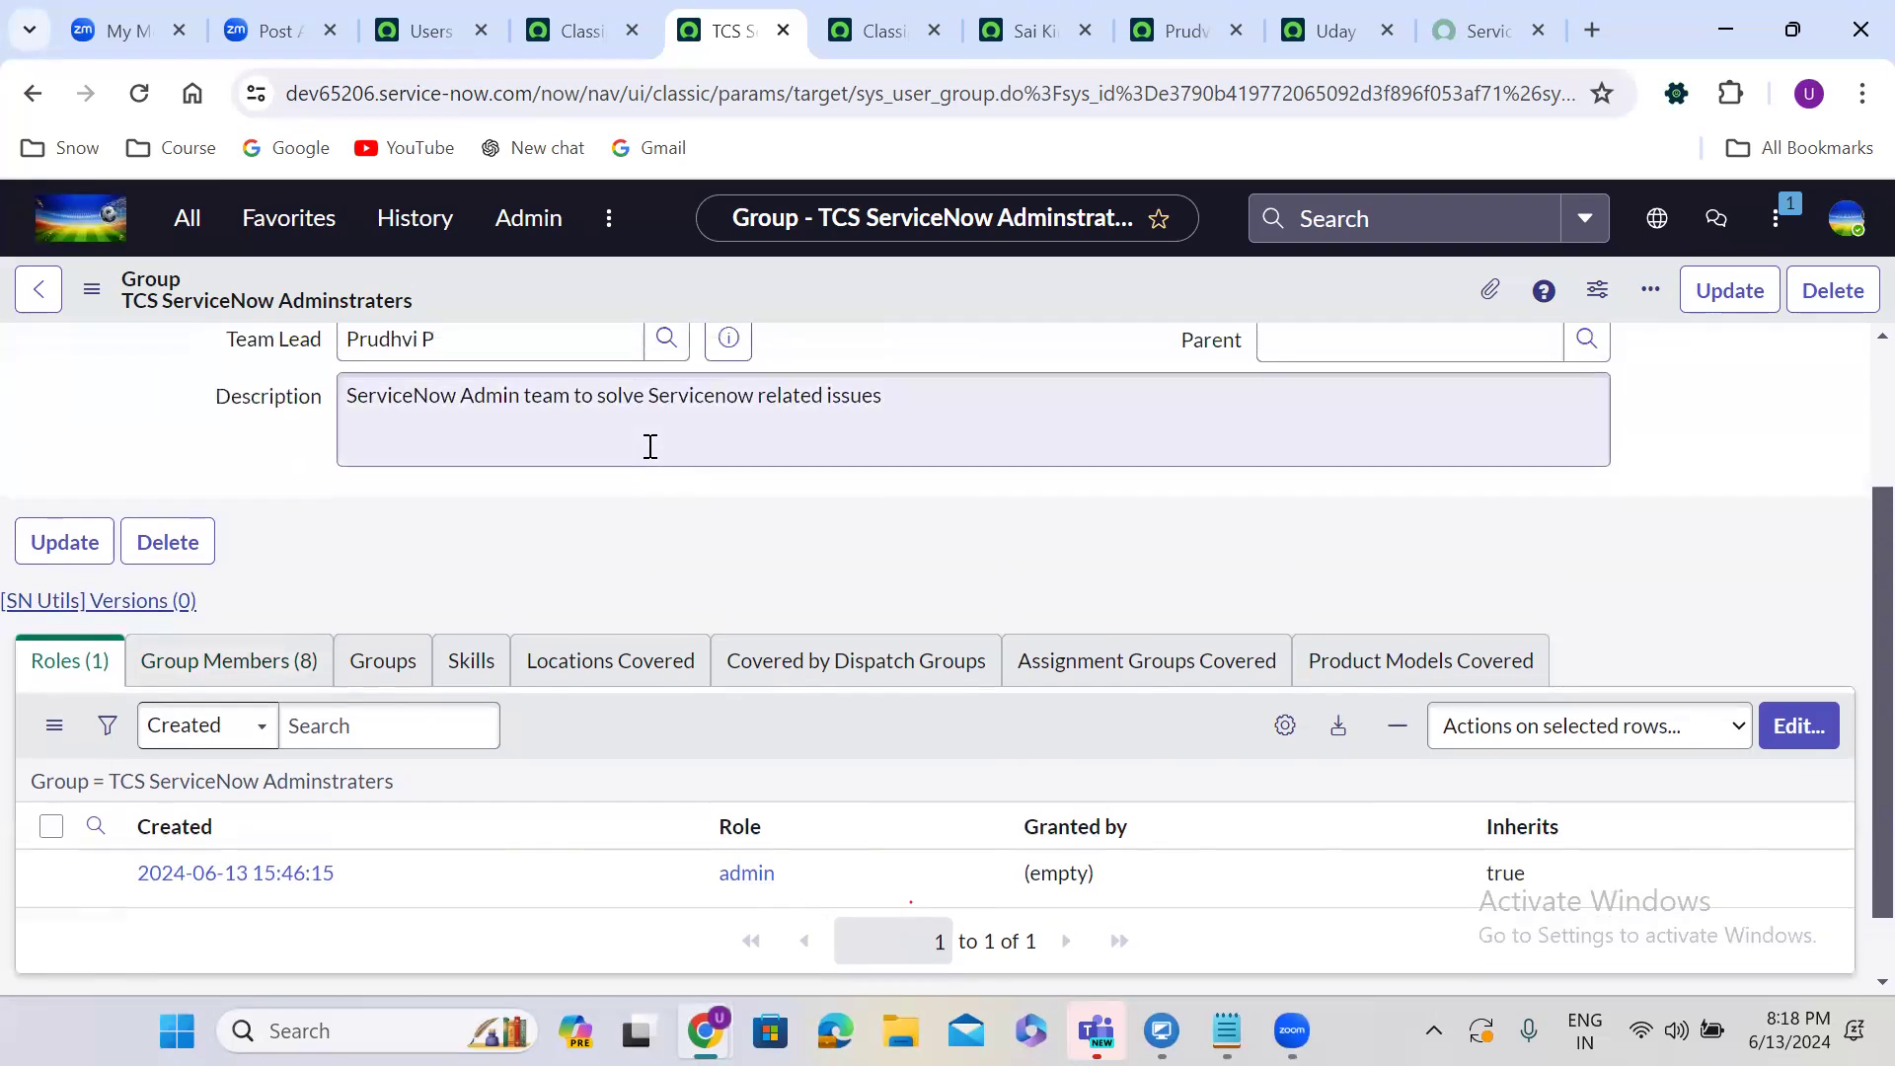
scroll(650, 446, "up", 3)
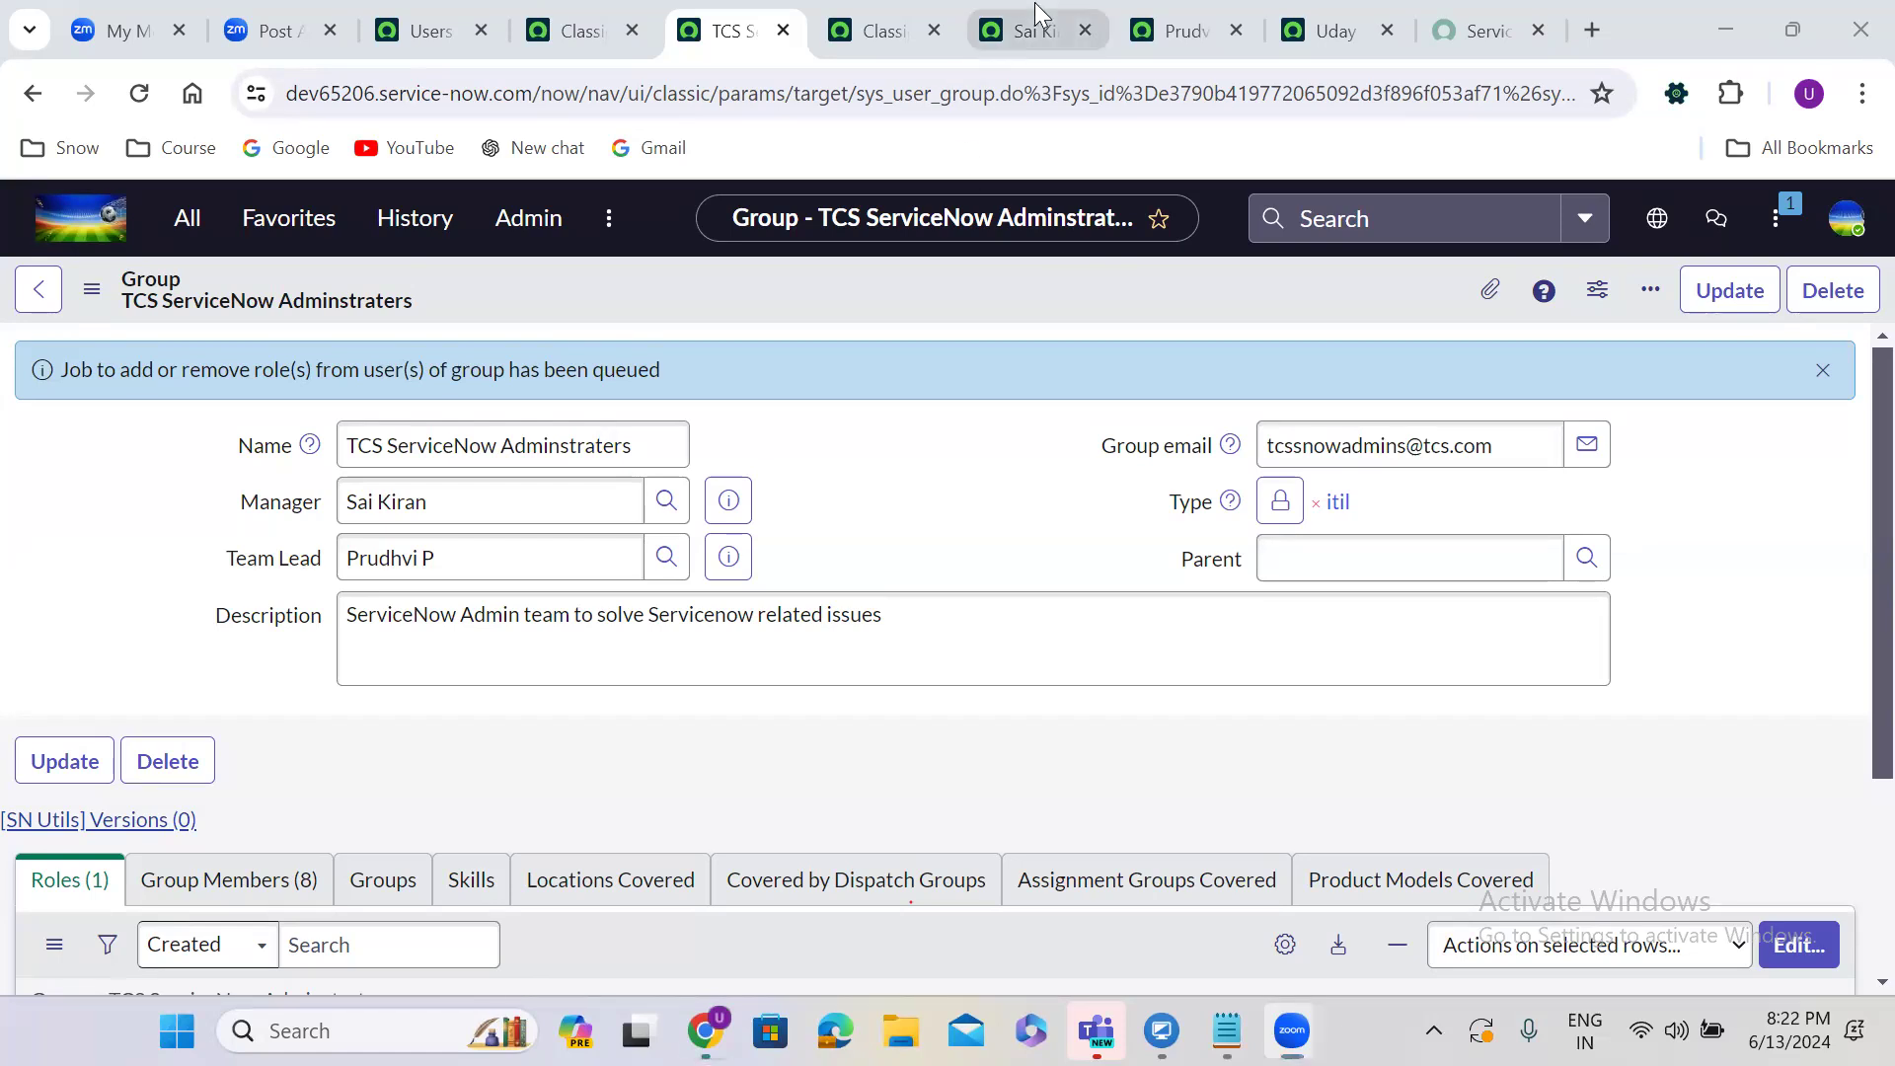
Show the second member's user record with admin among its 177 inherited roles.
left_click(1021, 34)
scroll(819, 403, "up", 6)
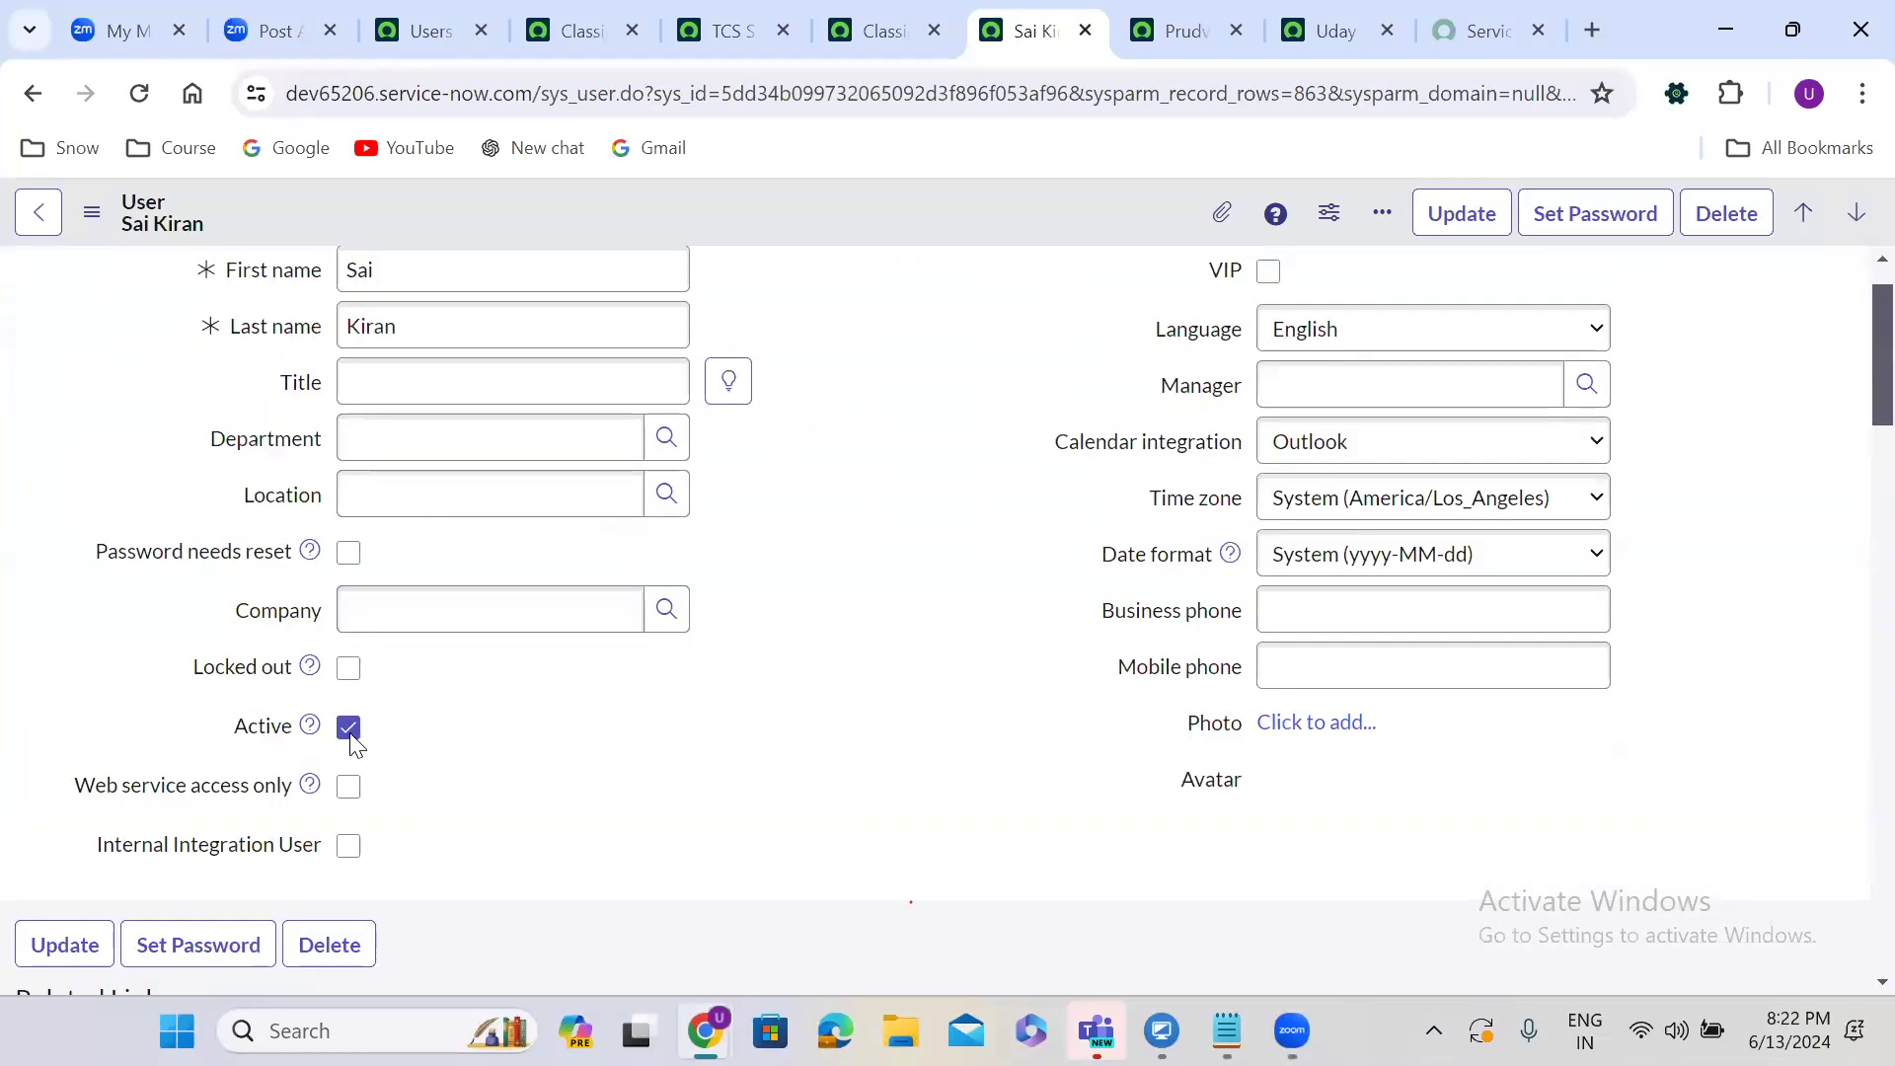
left_click(1179, 31)
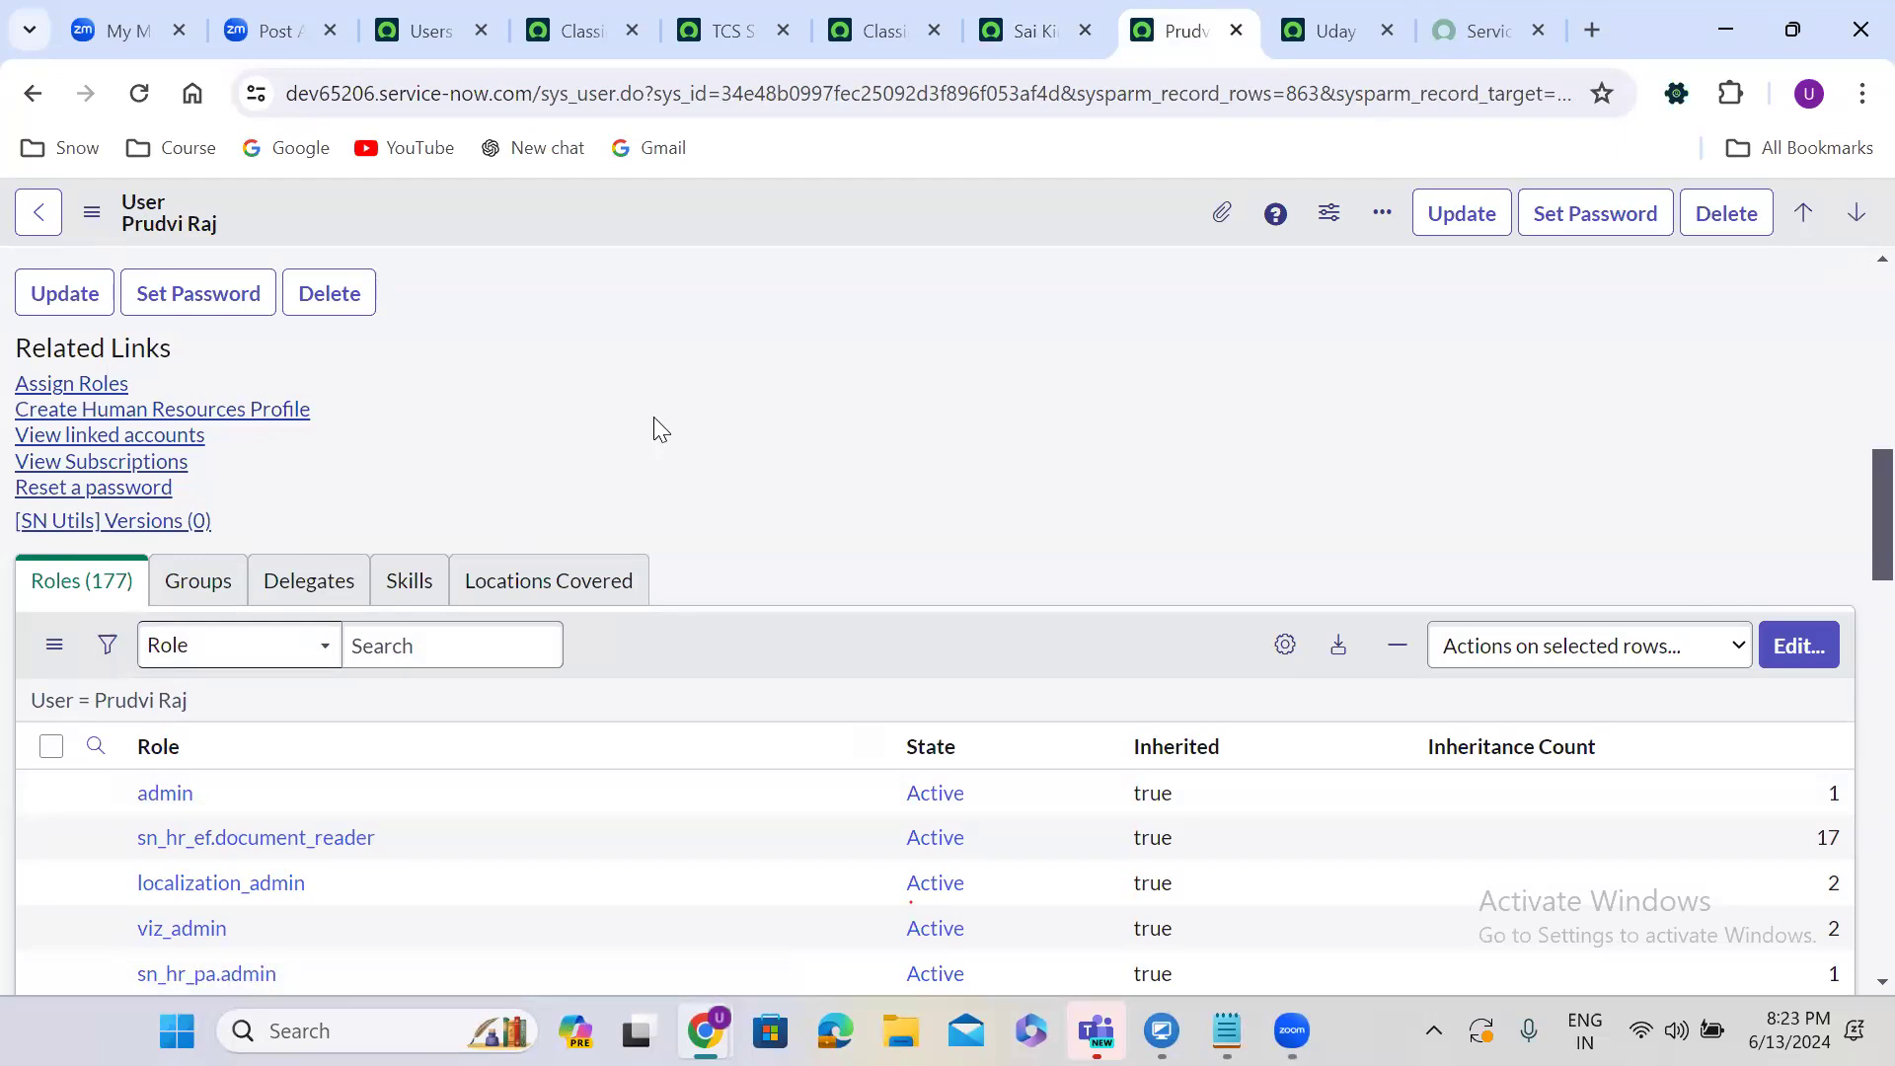
Return to the first member's user record.
left_click(1017, 14)
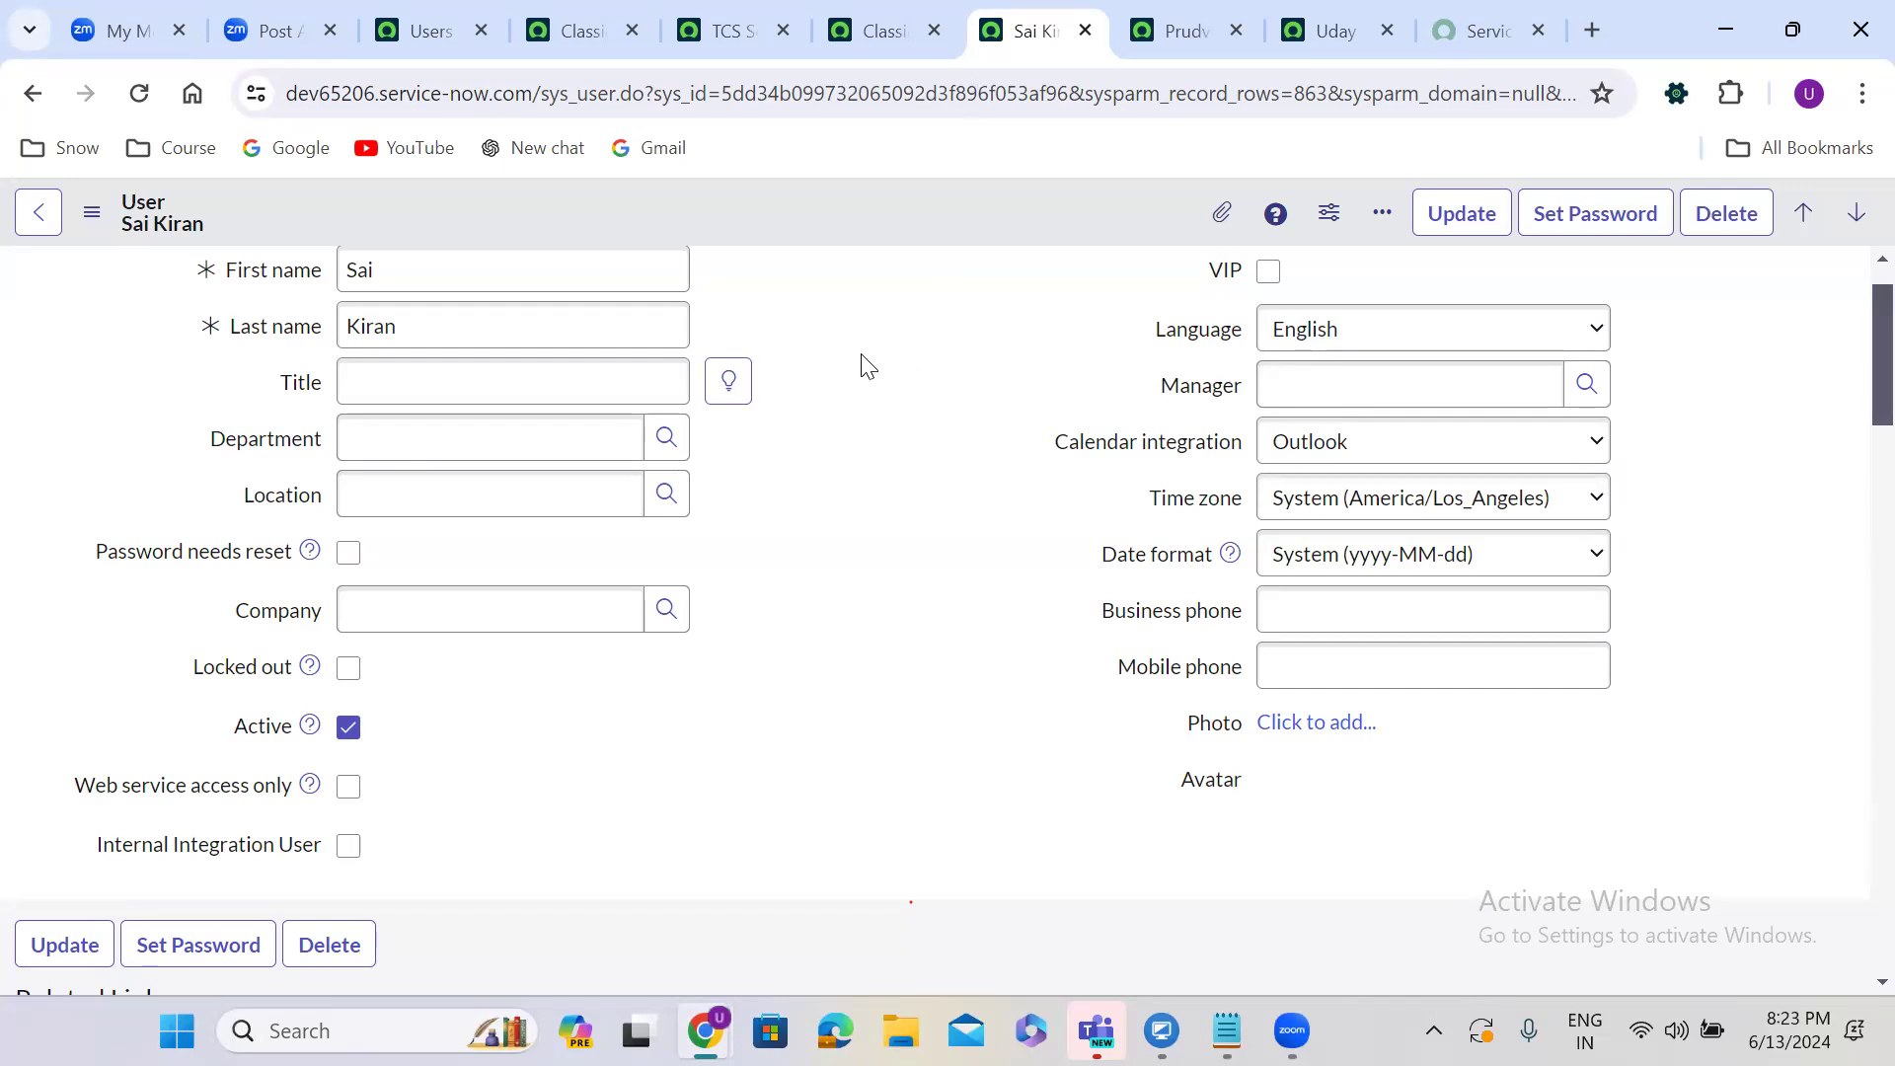
scroll(866, 365, "up", 2)
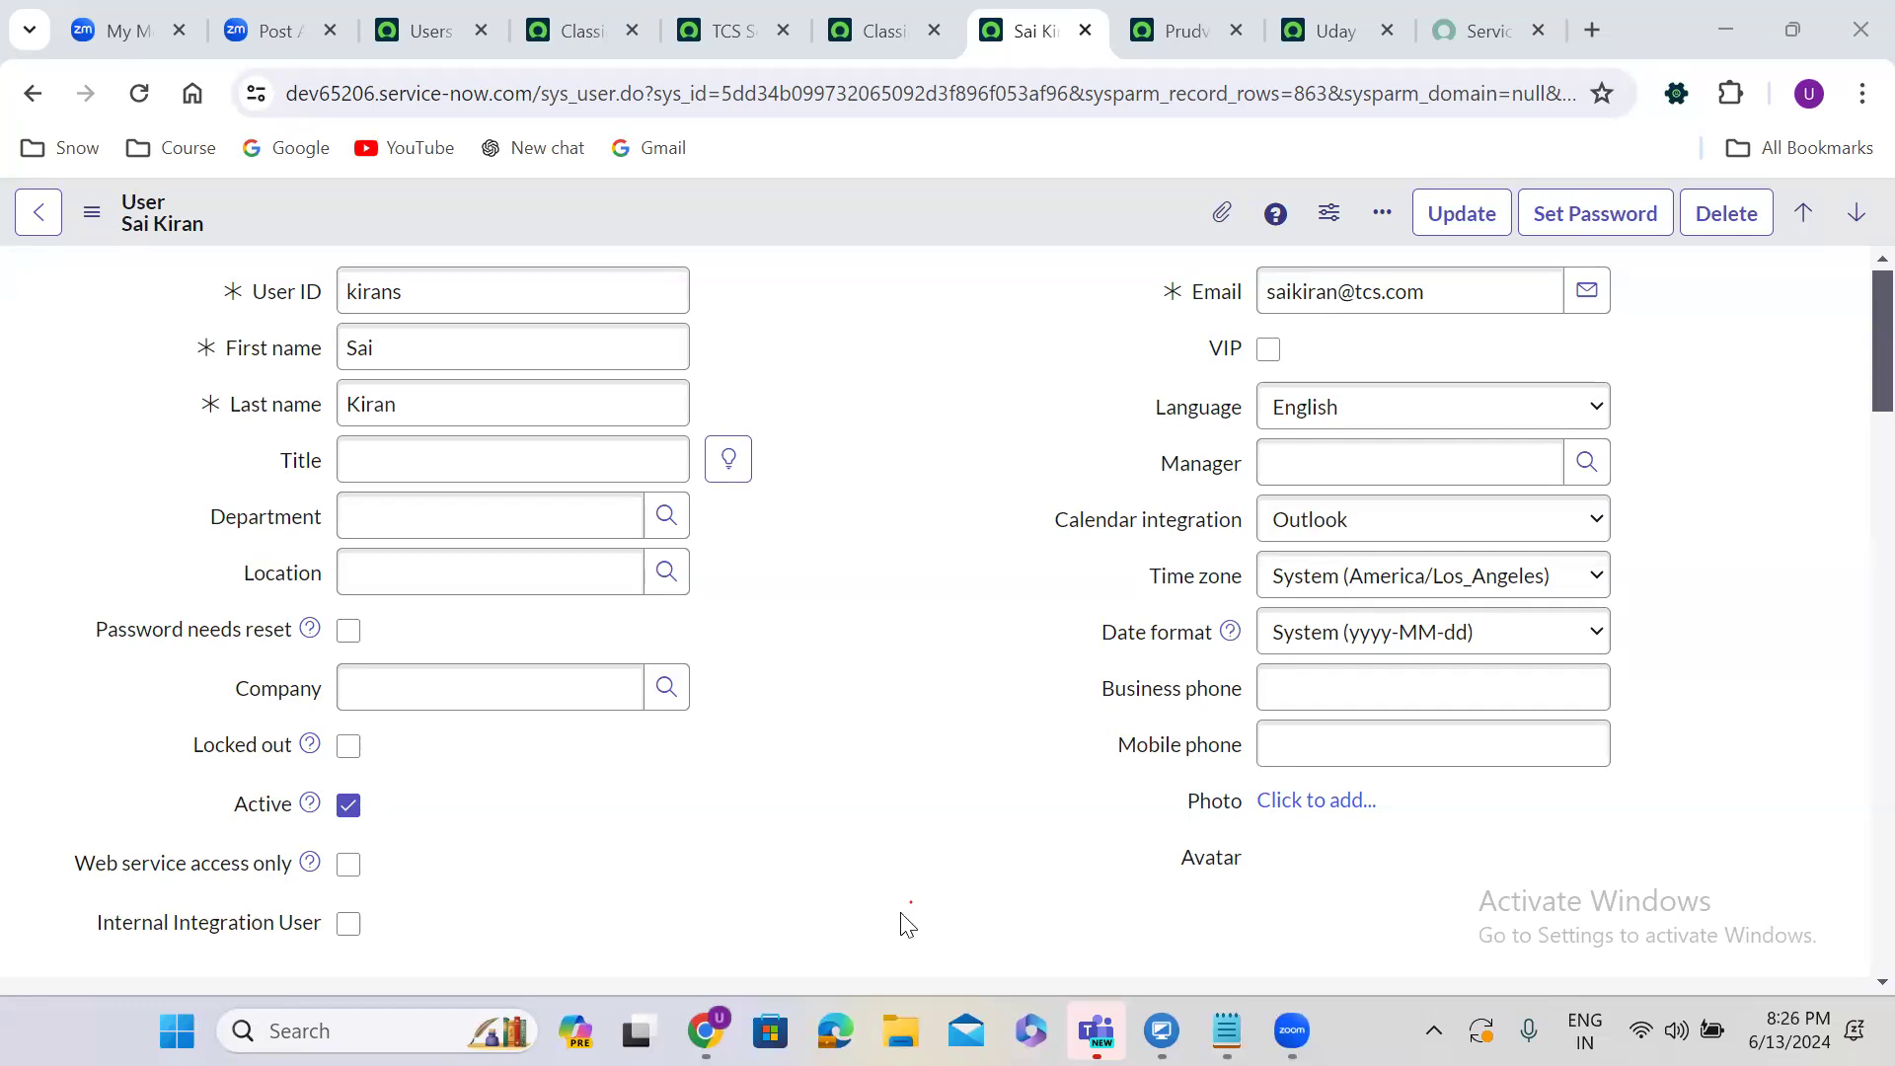
left_click(704, 939)
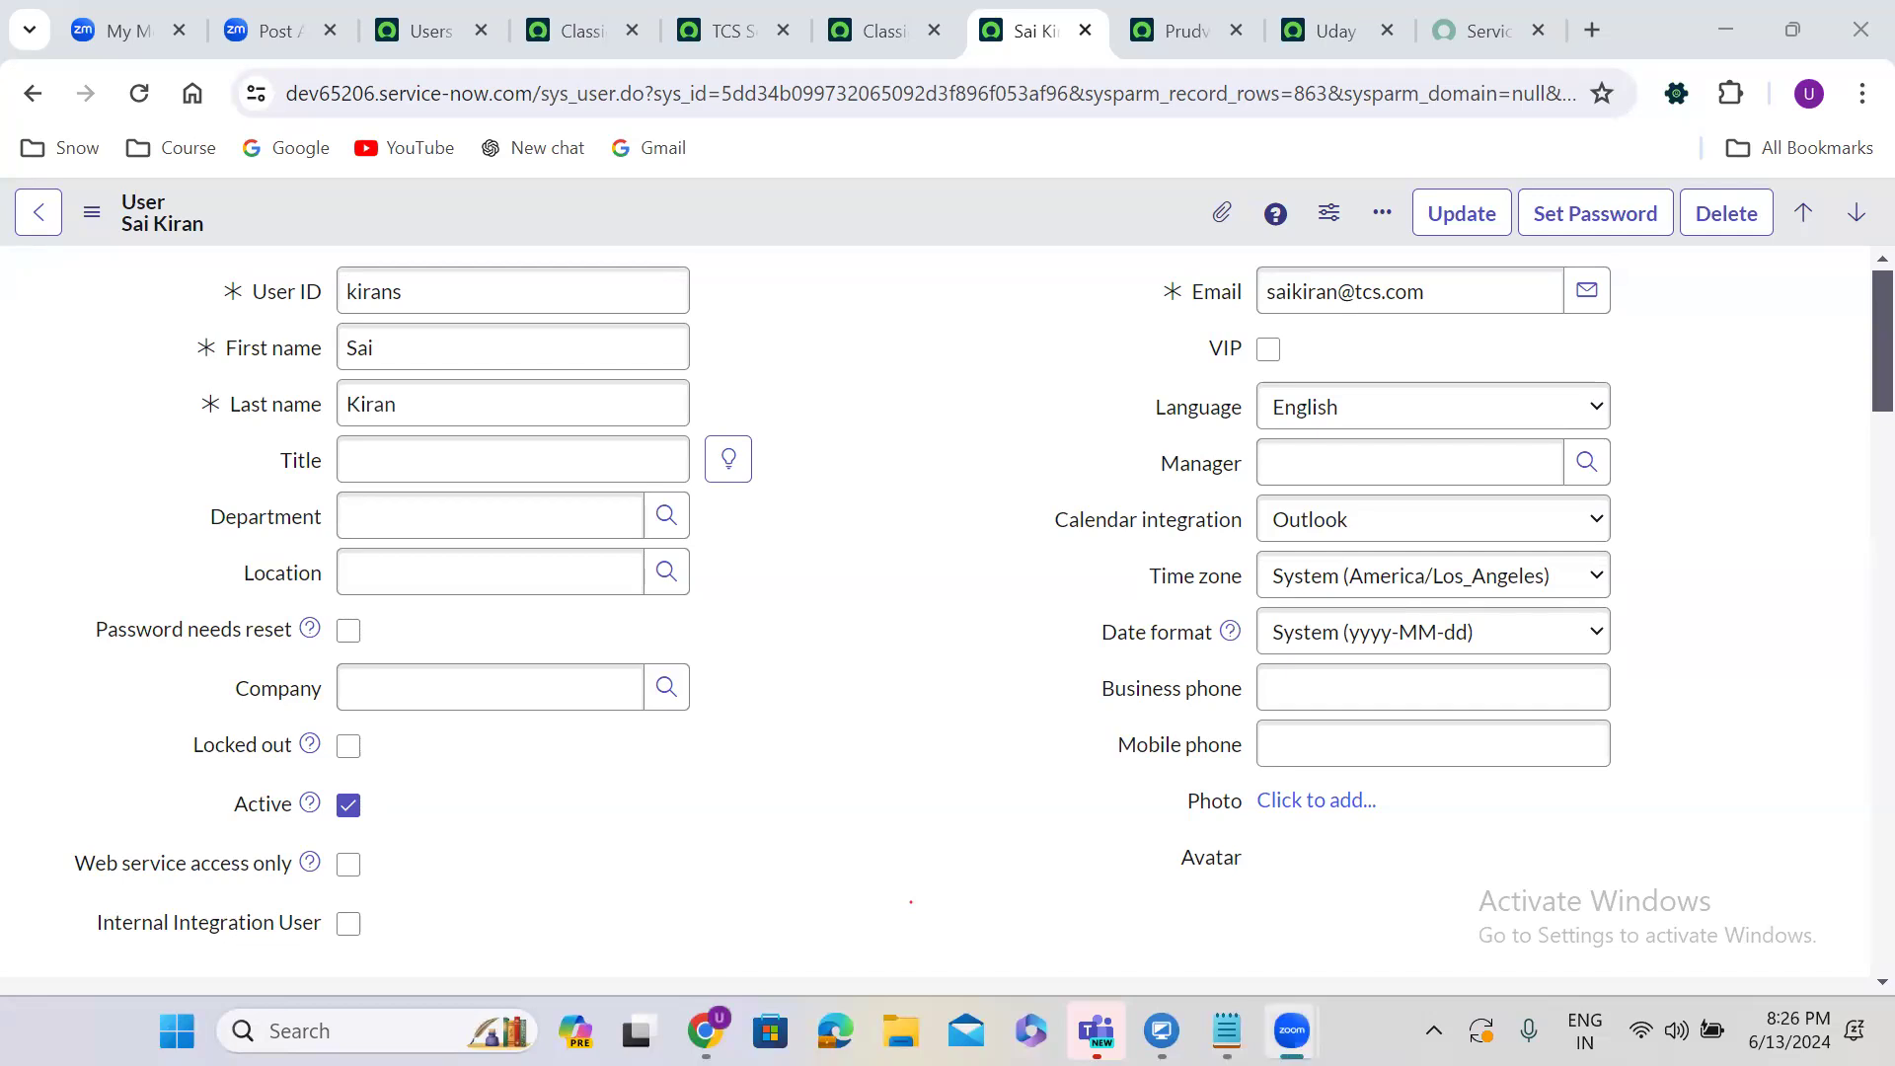